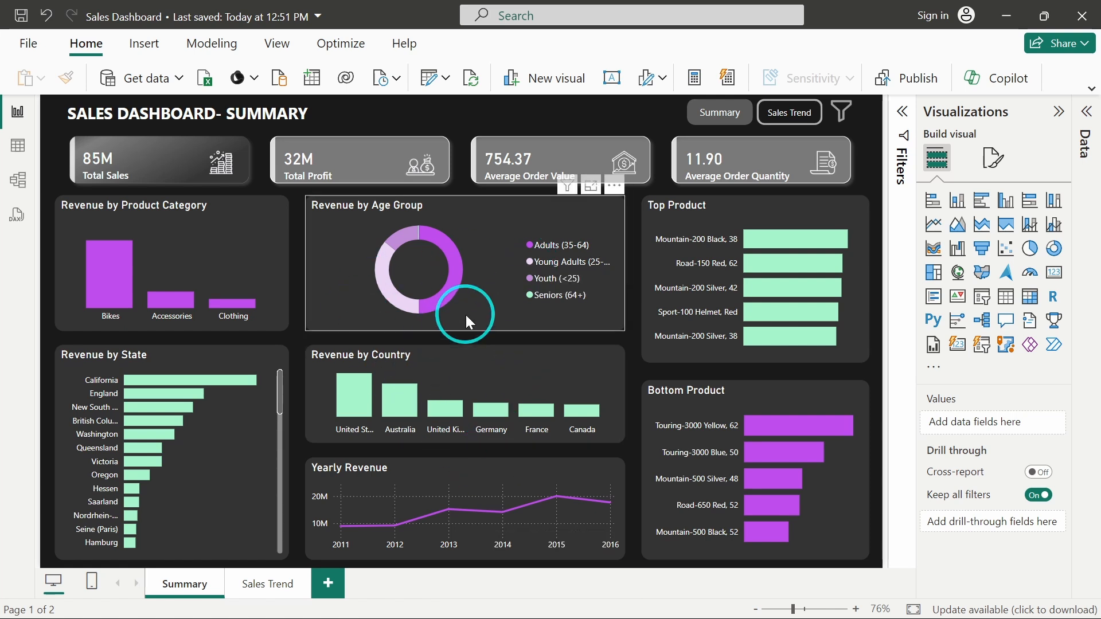
Look over the Summary page's cards and charts, view the Sales Trend page, and return to the Summary page.
left_click(491, 153)
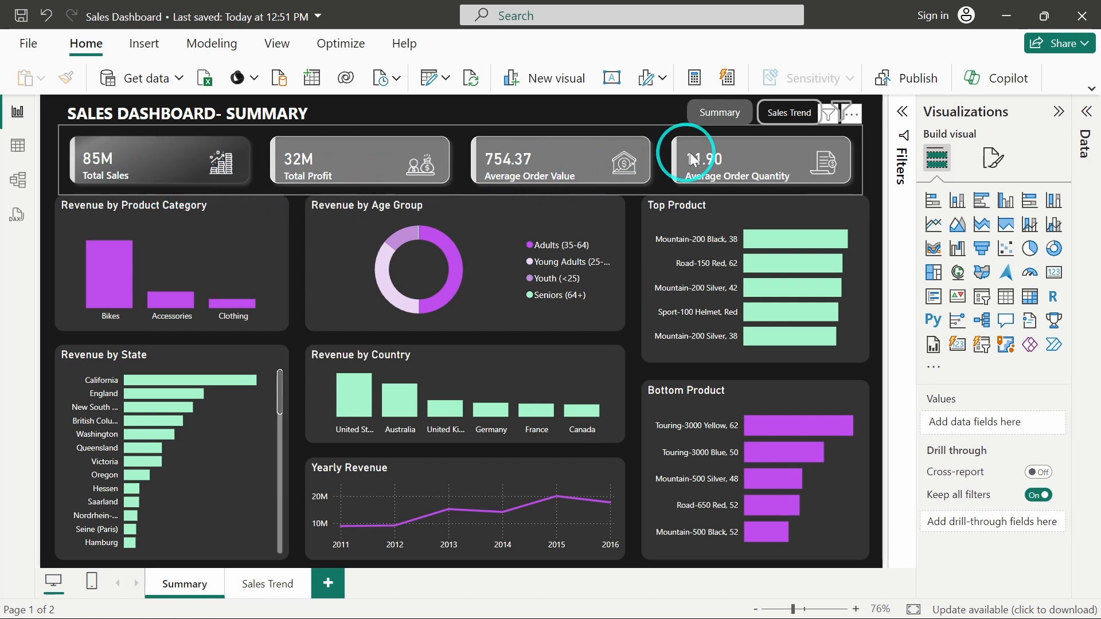
left_click(436, 199)
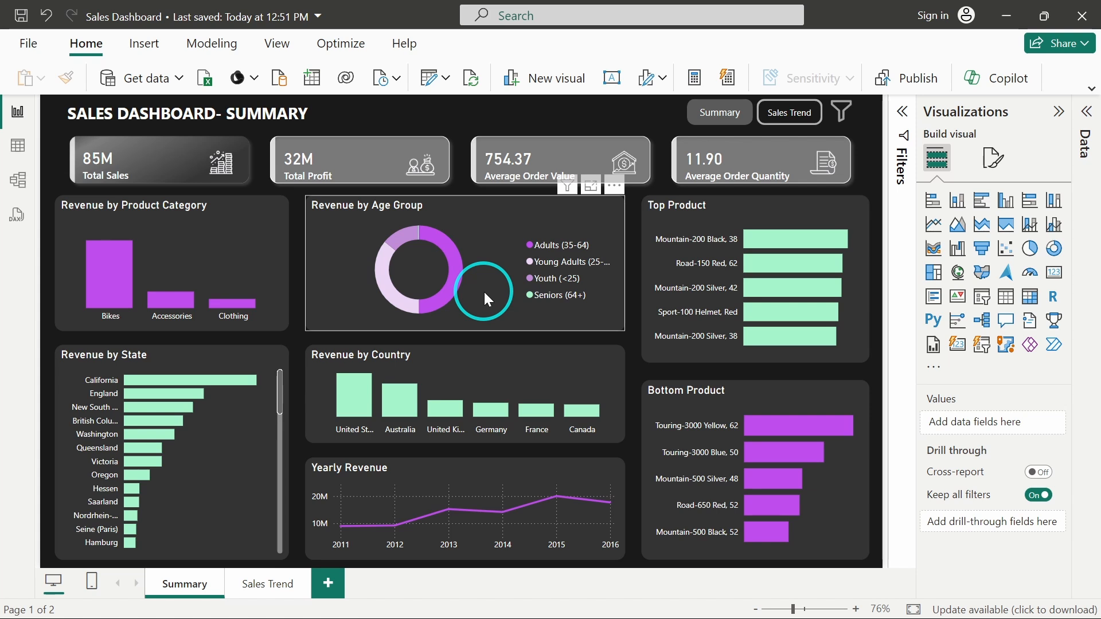
left_click(785, 117, "ctrl")
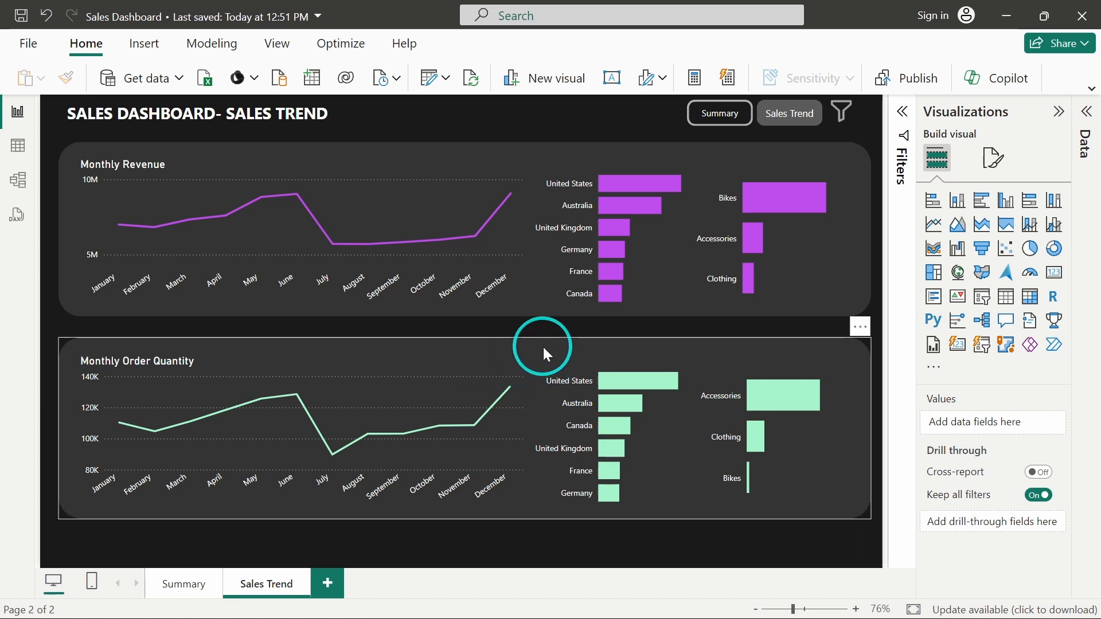
left_click(195, 593)
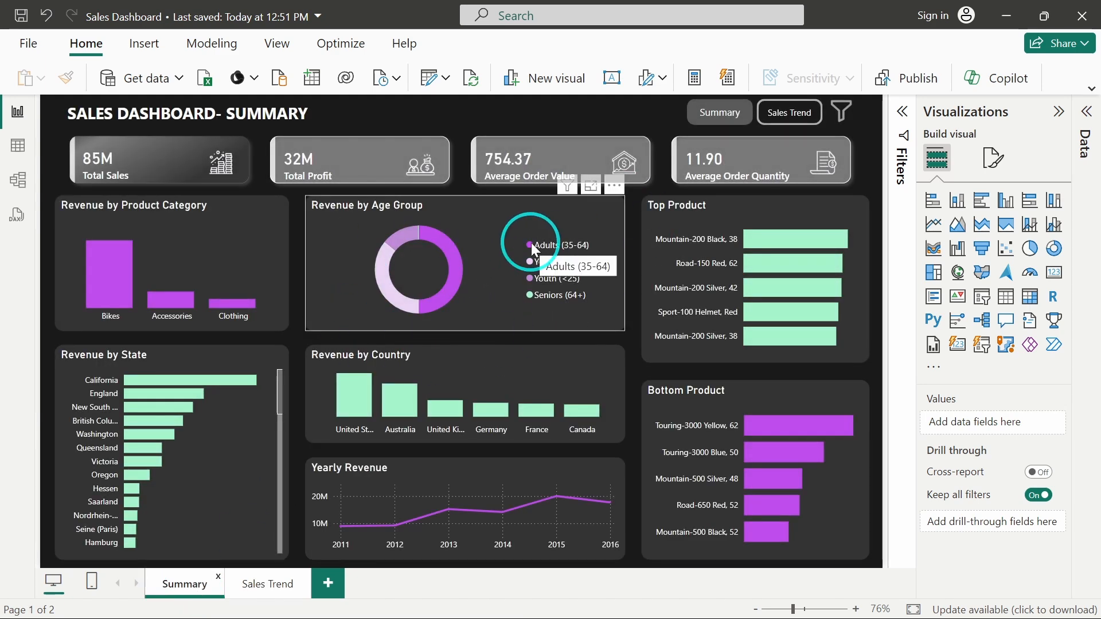
Open the dashboard's filter pane, preview the Summary page filtered to April, and clear the Month selection.
left_click(841, 114, "ctrl")
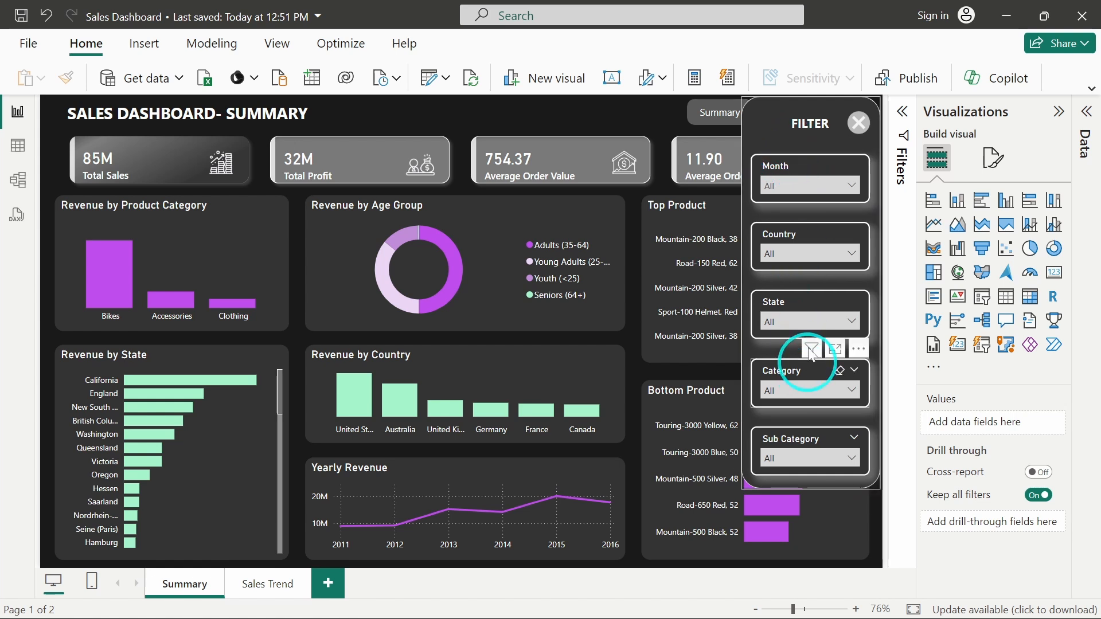
left_click(785, 185)
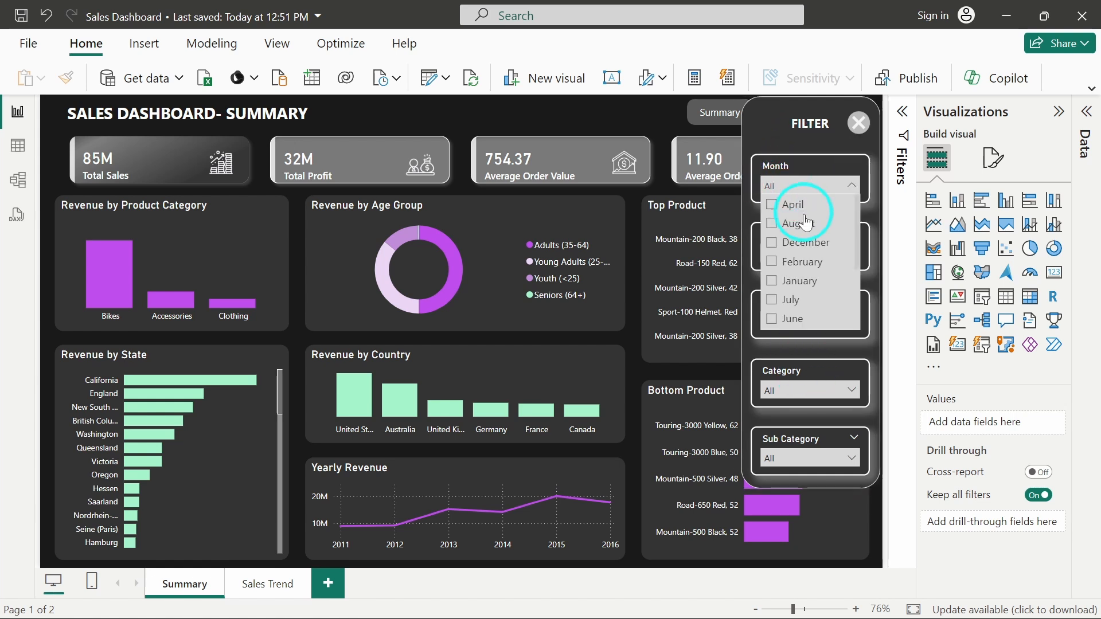
left_click(791, 205)
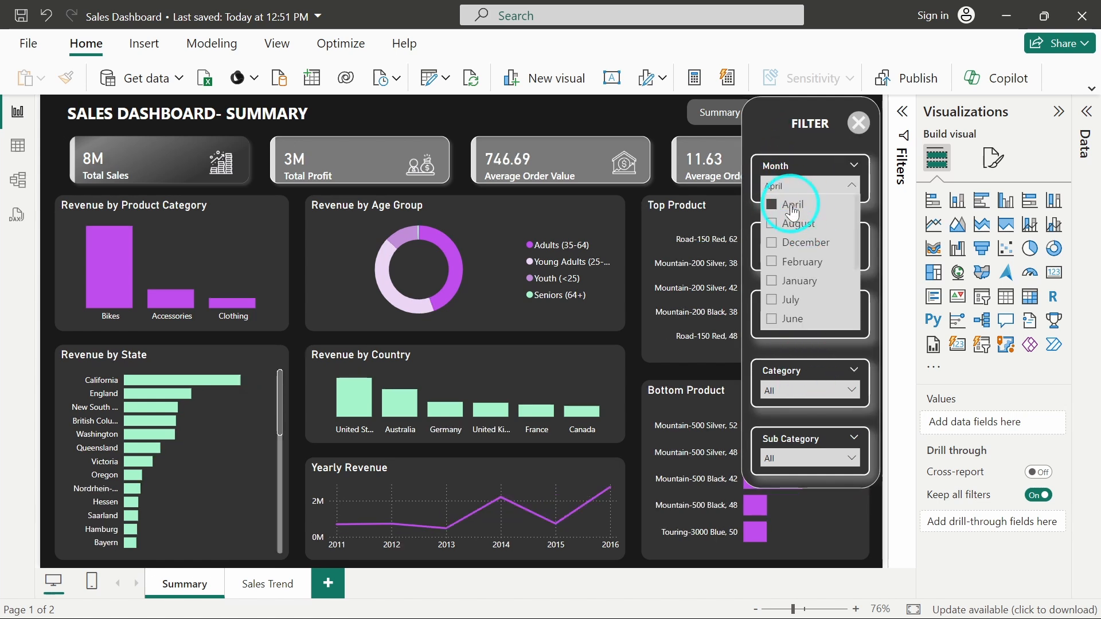
left_click(786, 300)
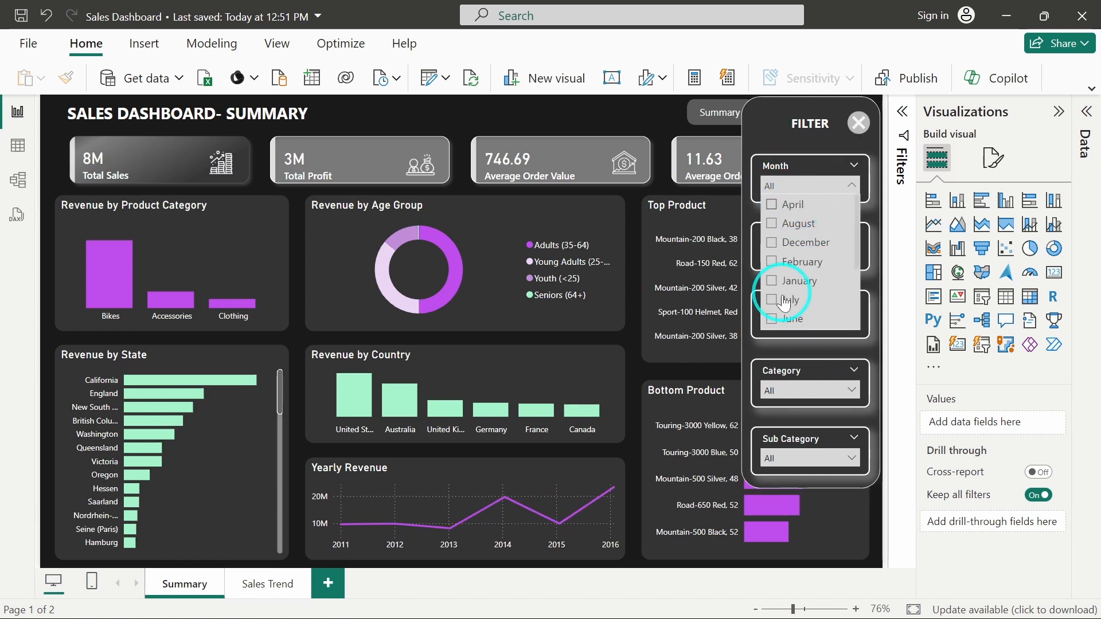
Preview the Summary page filtered to the Bikes category, and clear the Category selection.
left_click(798, 391)
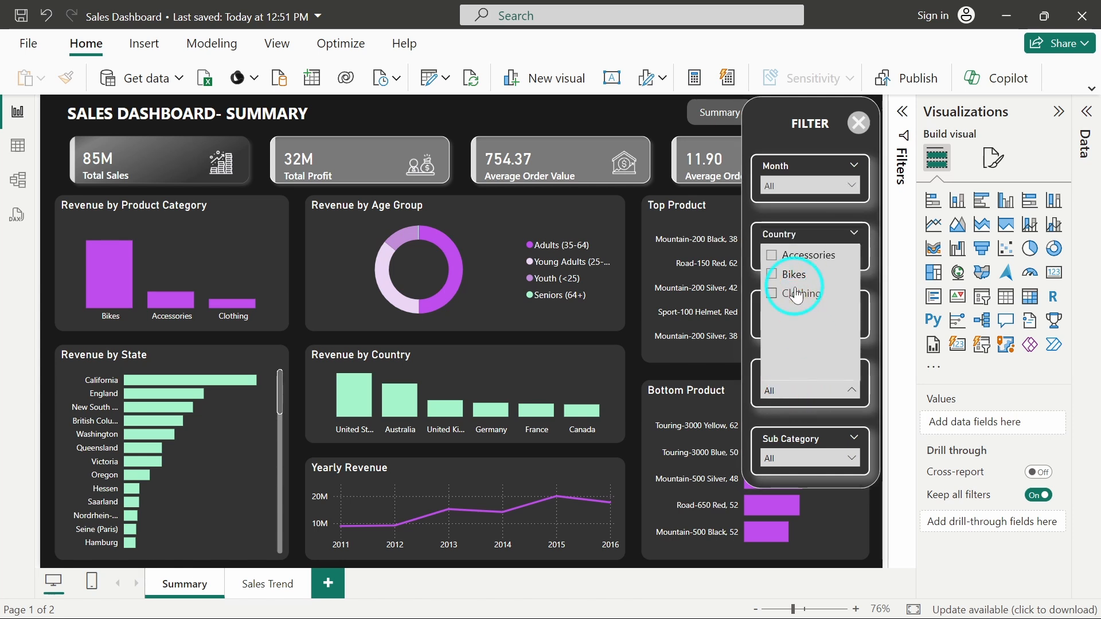
left_click(796, 293)
left_click(793, 276)
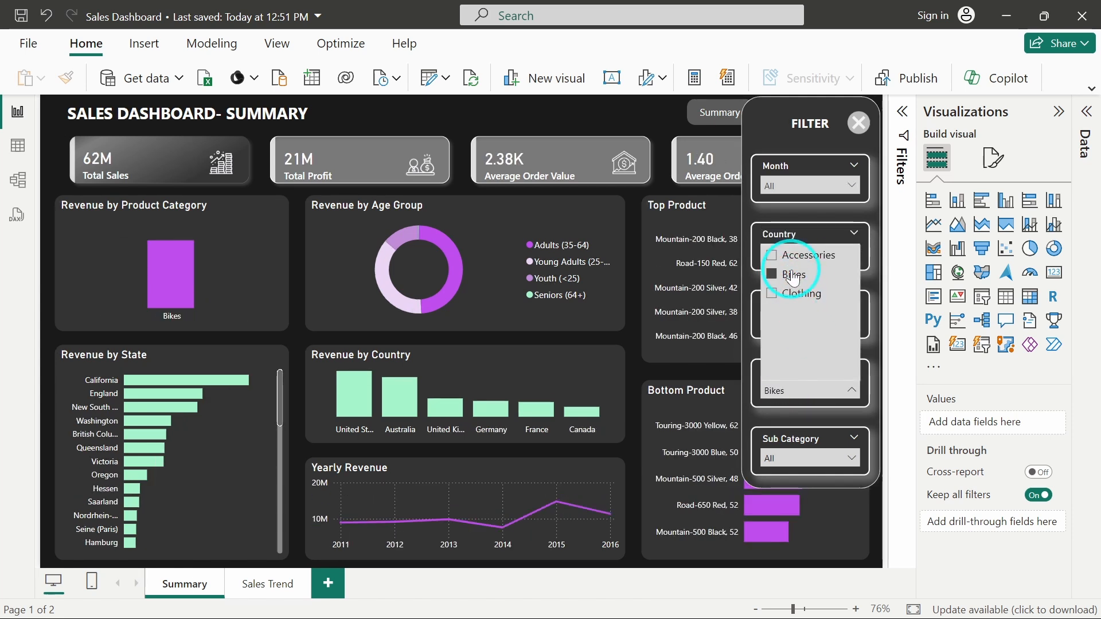
left_click(793, 275)
Preview the Cleaners and Caps sub categories, clear the Sub Category selection, and close the dashboard's filter pane.
left_click(801, 456)
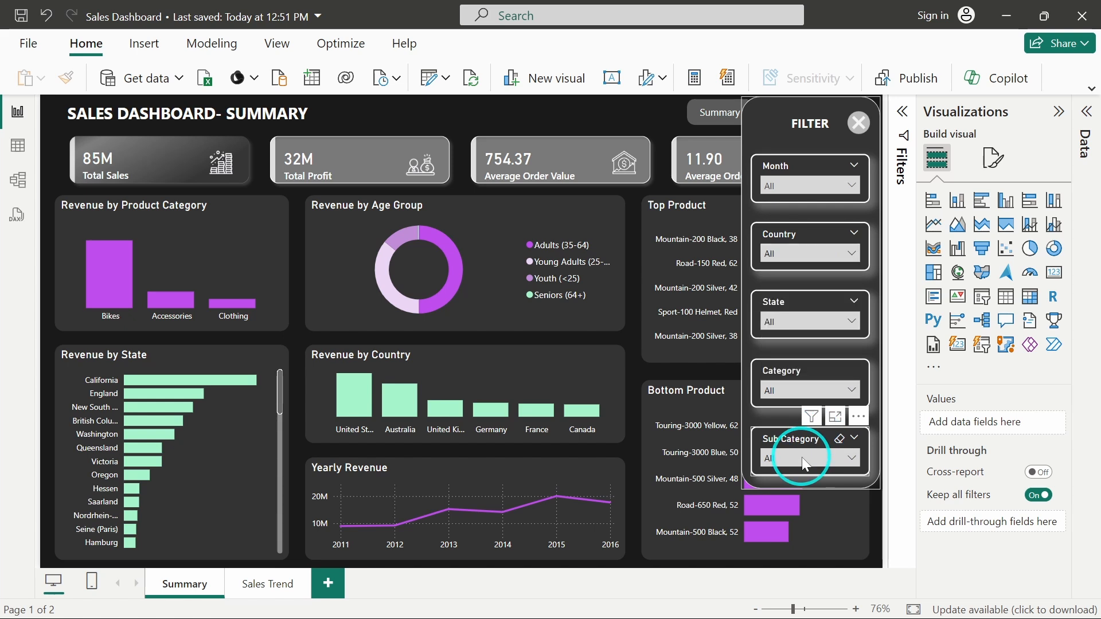
left_click(801, 401)
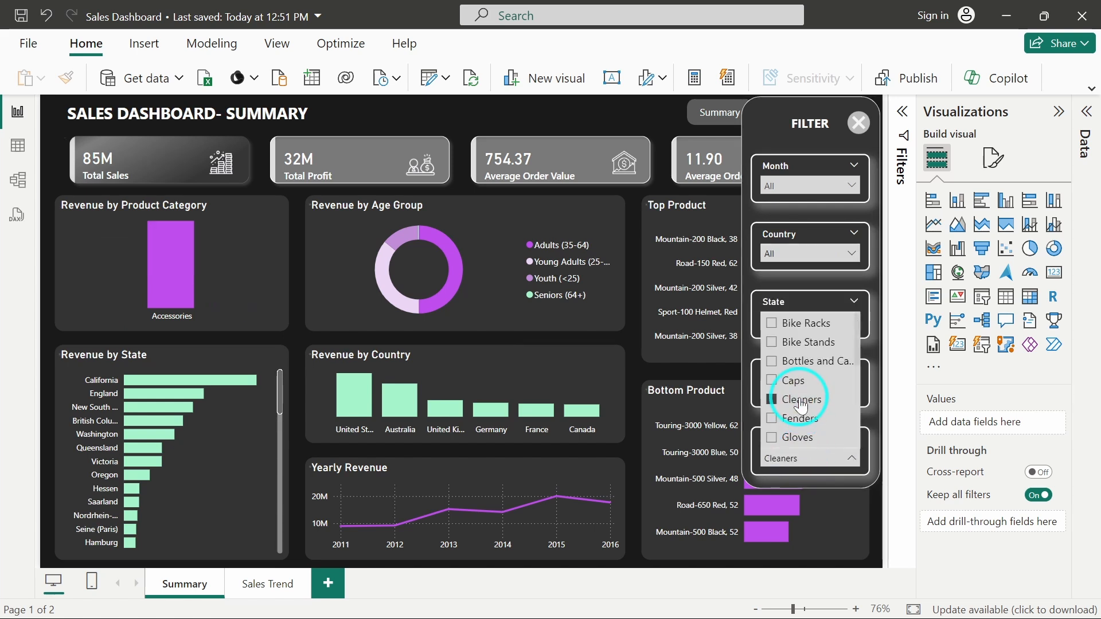
left_click(791, 383)
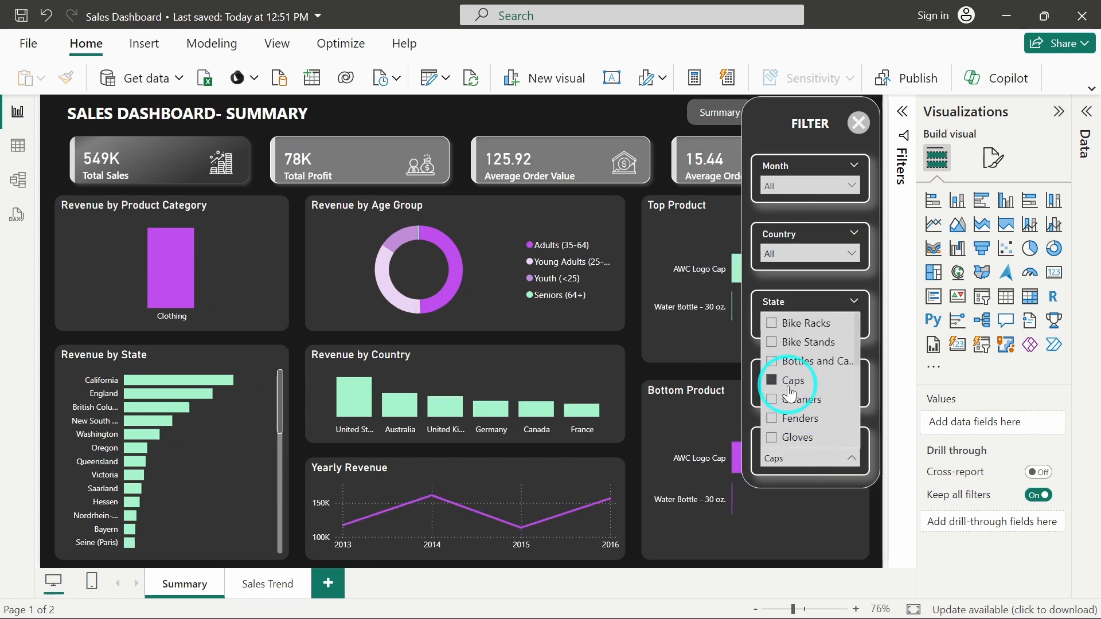
left_click(790, 388)
left_click(787, 282)
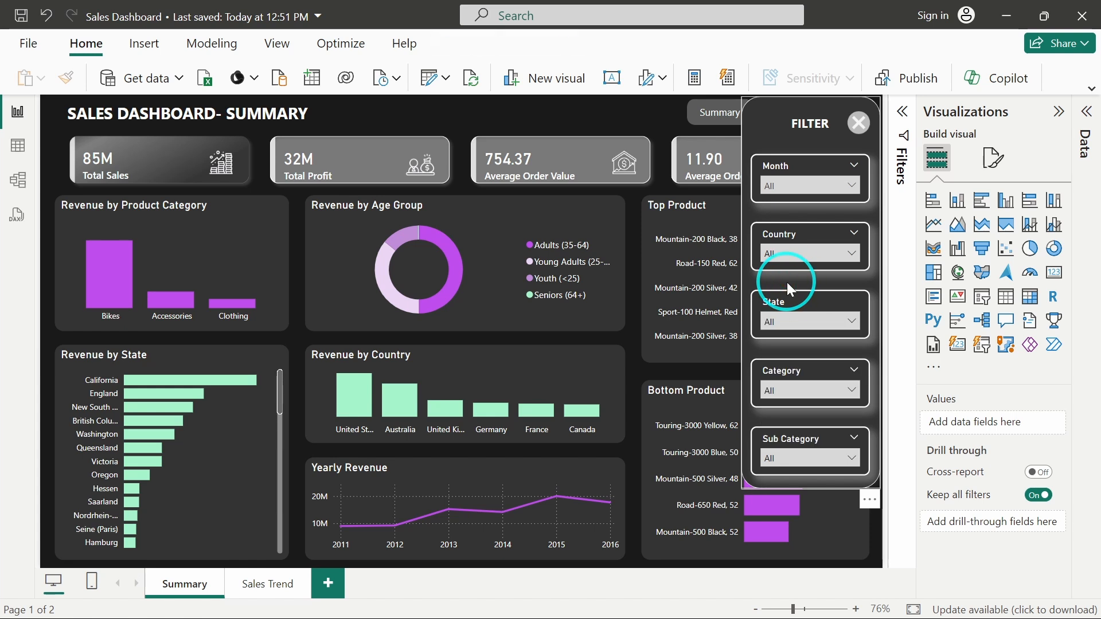
left_click(787, 282)
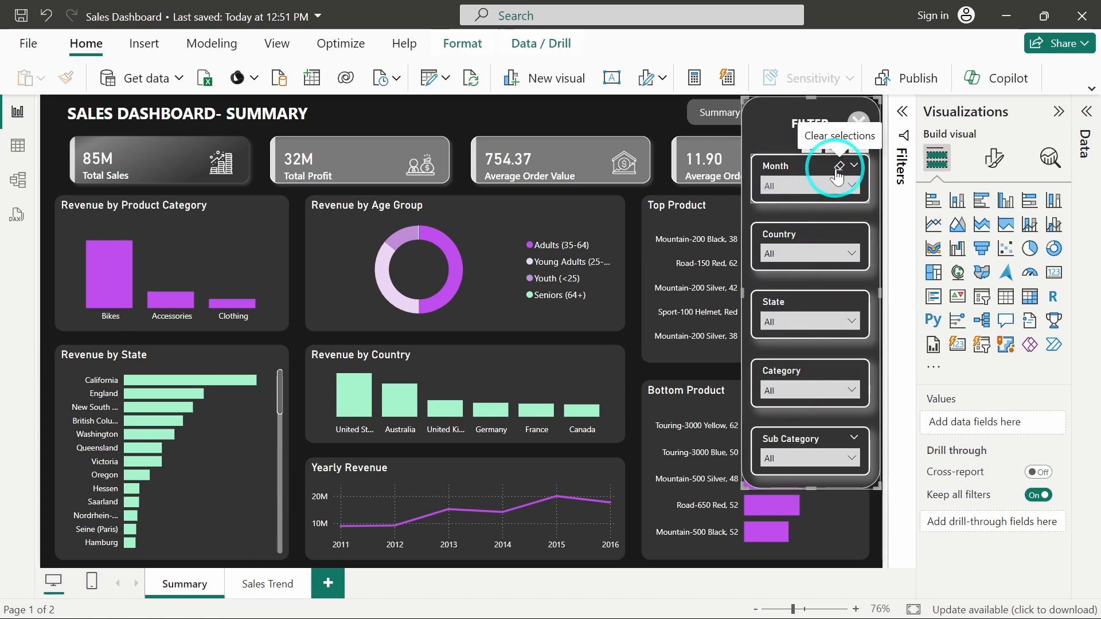
left_click(858, 124, "ctrl")
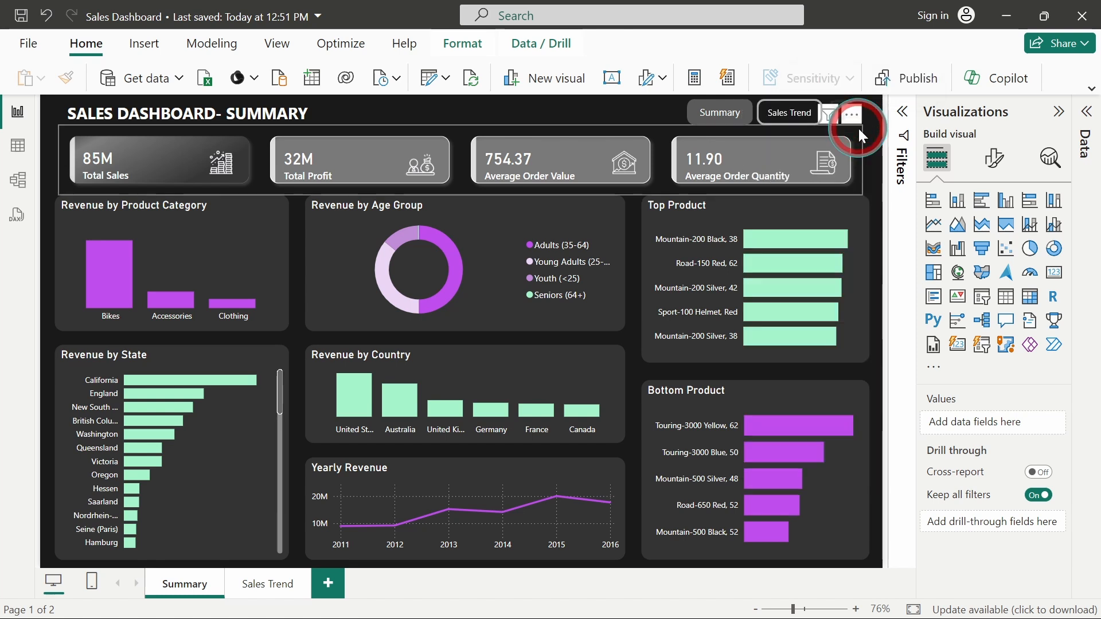
left_click(648, 105)
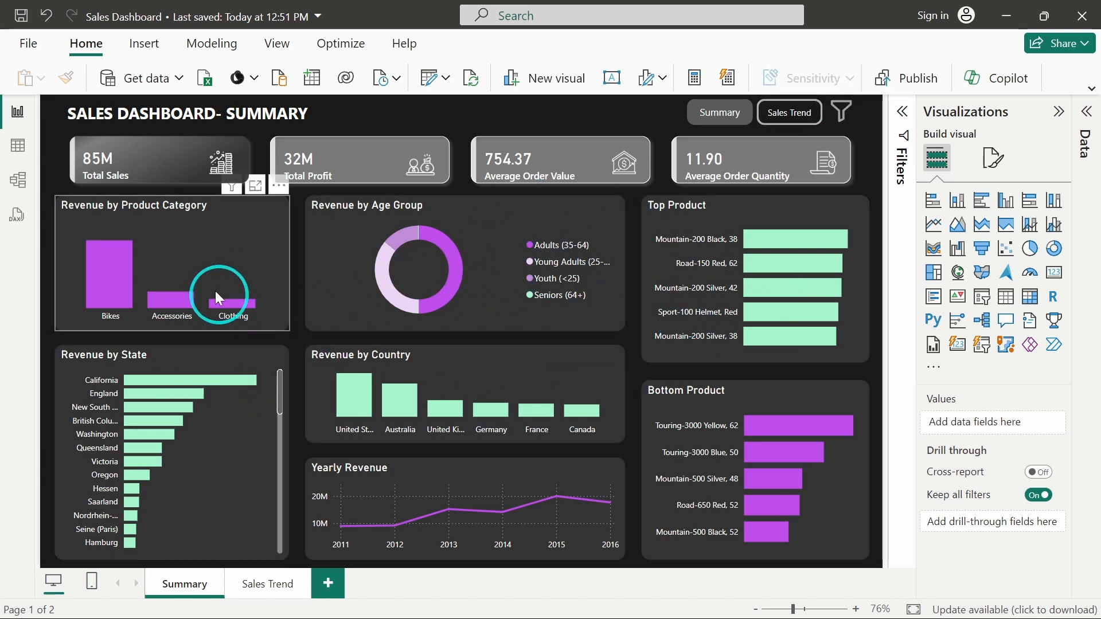
Cross-highlight the dashboard by the Bikes category and by the Adults (35-64) age group, and clear the highlighting.
left_click(106, 267)
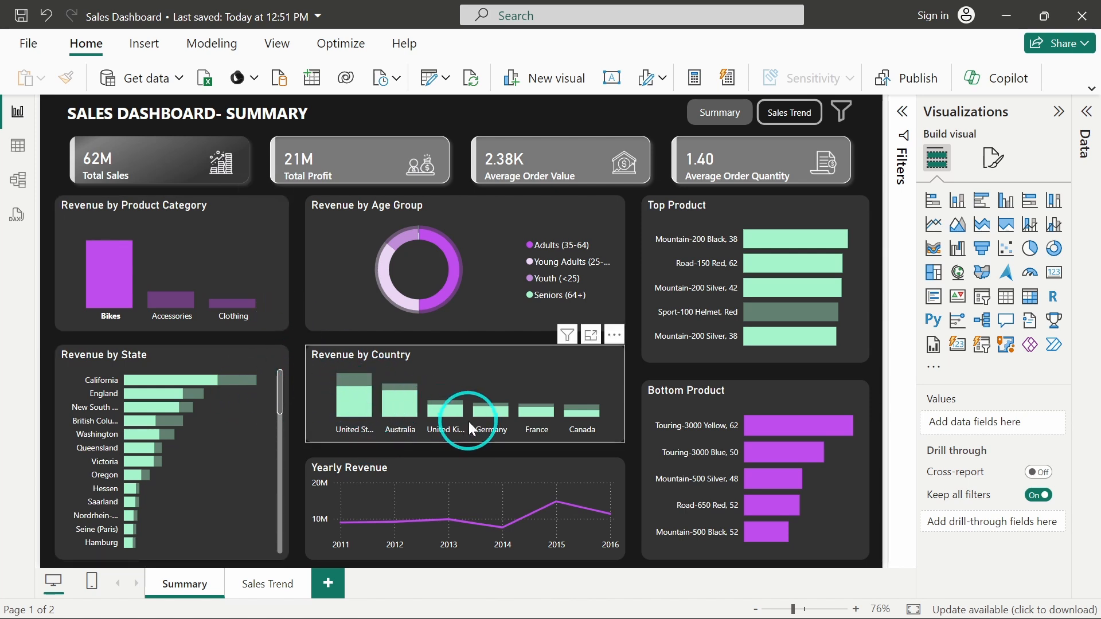
left_click(434, 293)
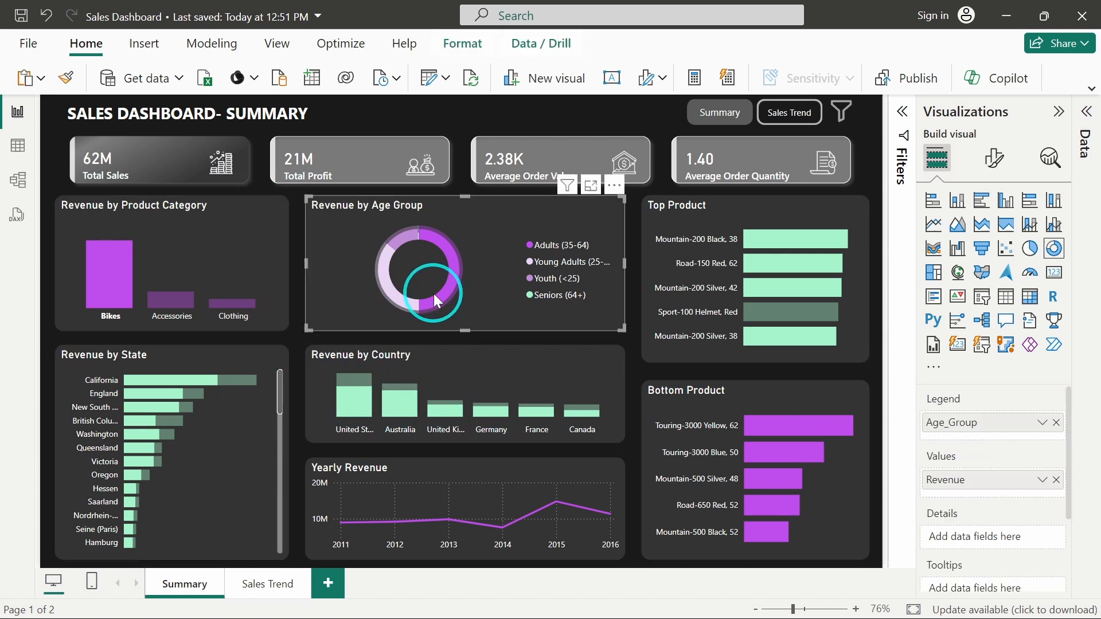
left_click(433, 243)
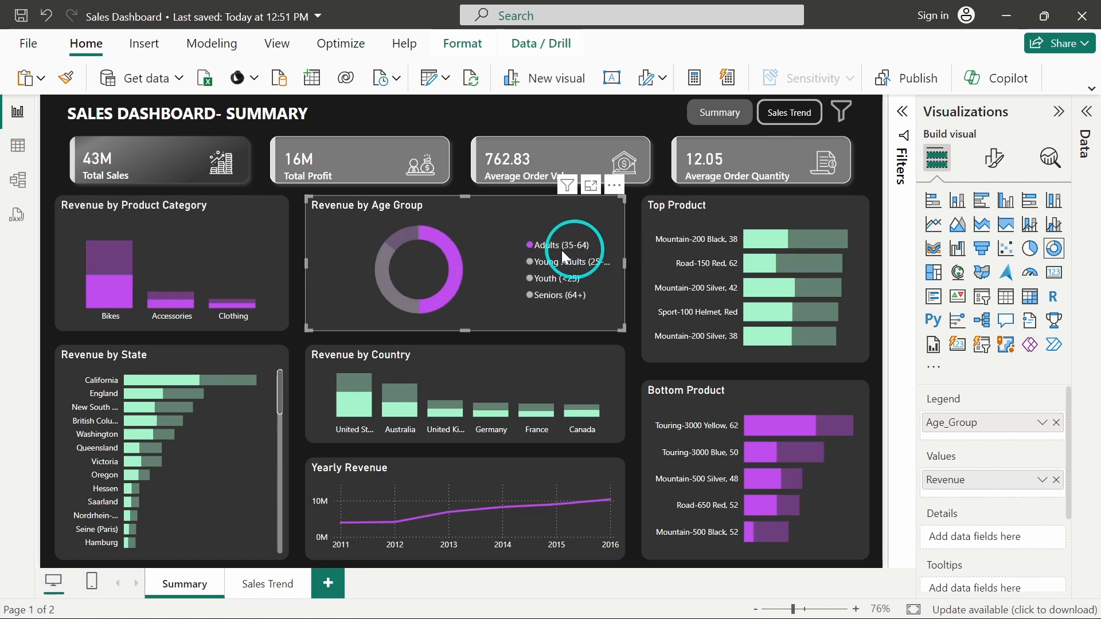
left_click(449, 249)
Cross-highlight the dashboard by the Mountain-200 Black, 38 product and by Australia, and clear the selection.
left_click(792, 243)
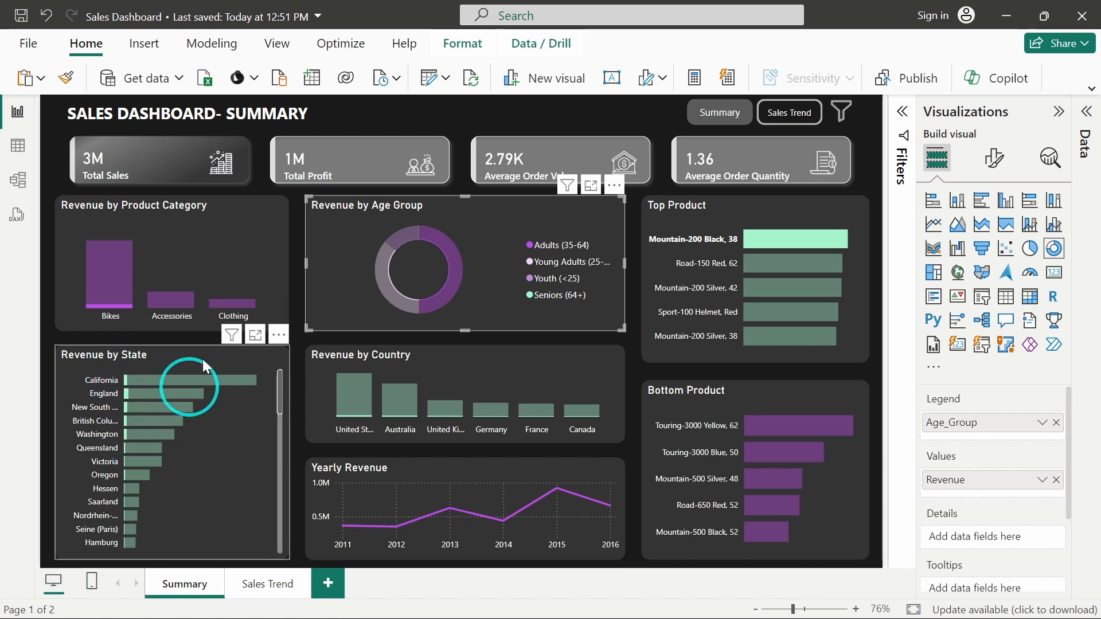
left_click(400, 386)
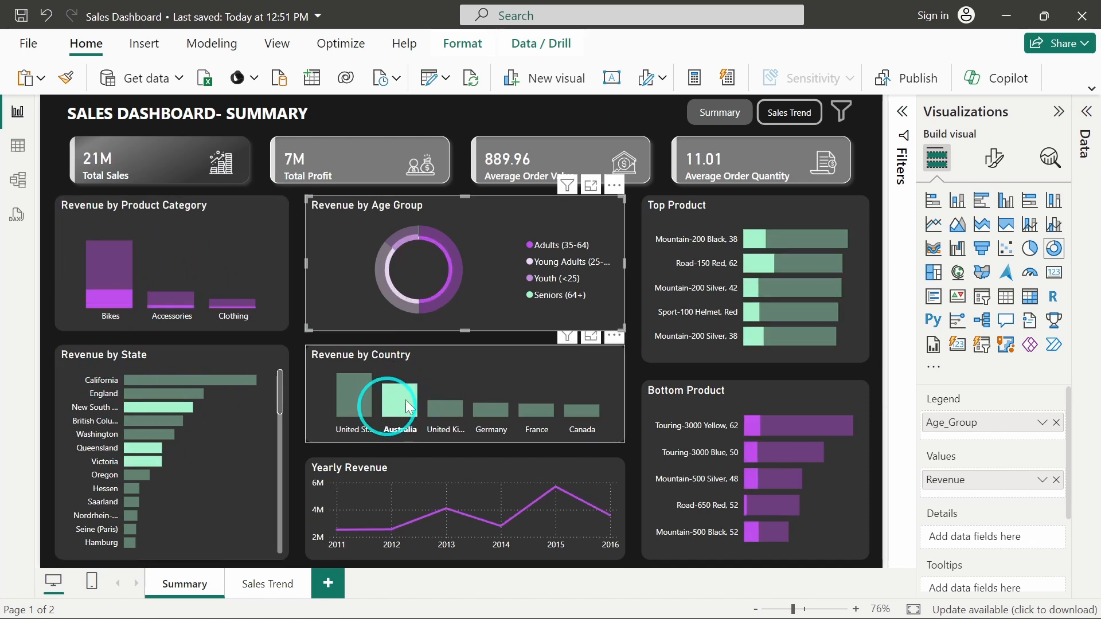
left_click(400, 397)
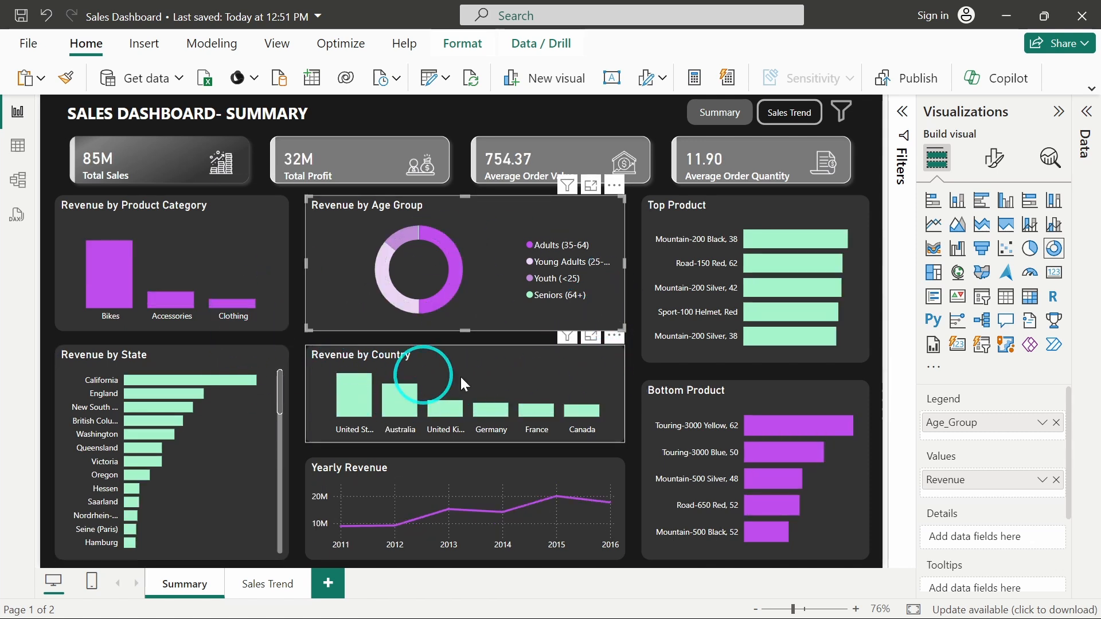
left_click(466, 337)
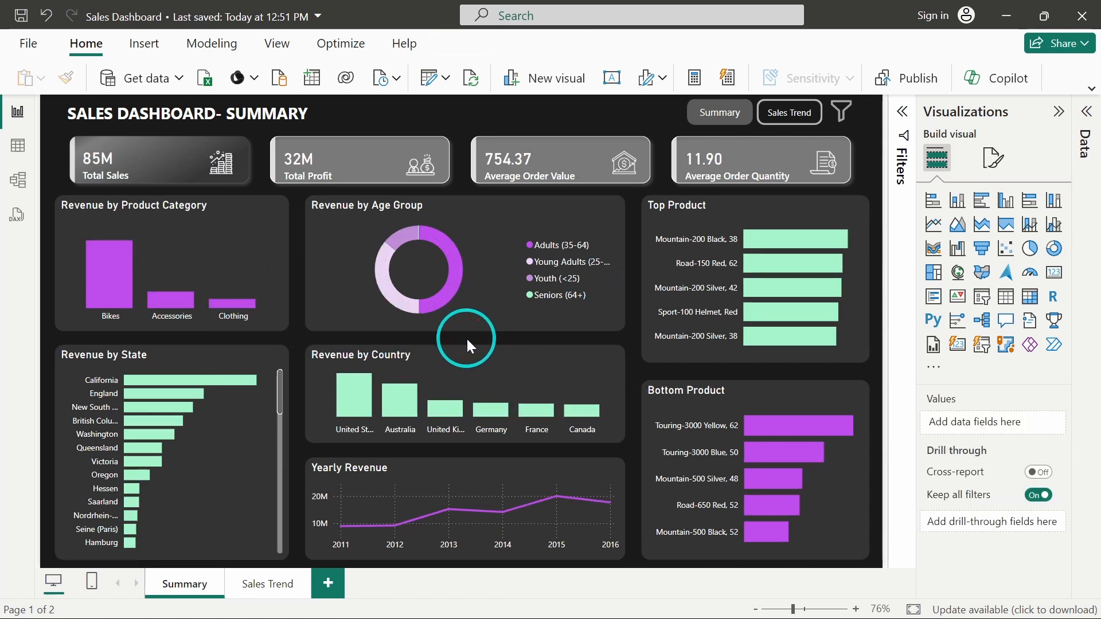
Use the Australia column of the Revenue by Country chart to examine that country's figures across the dashboard.
left_click(393, 418)
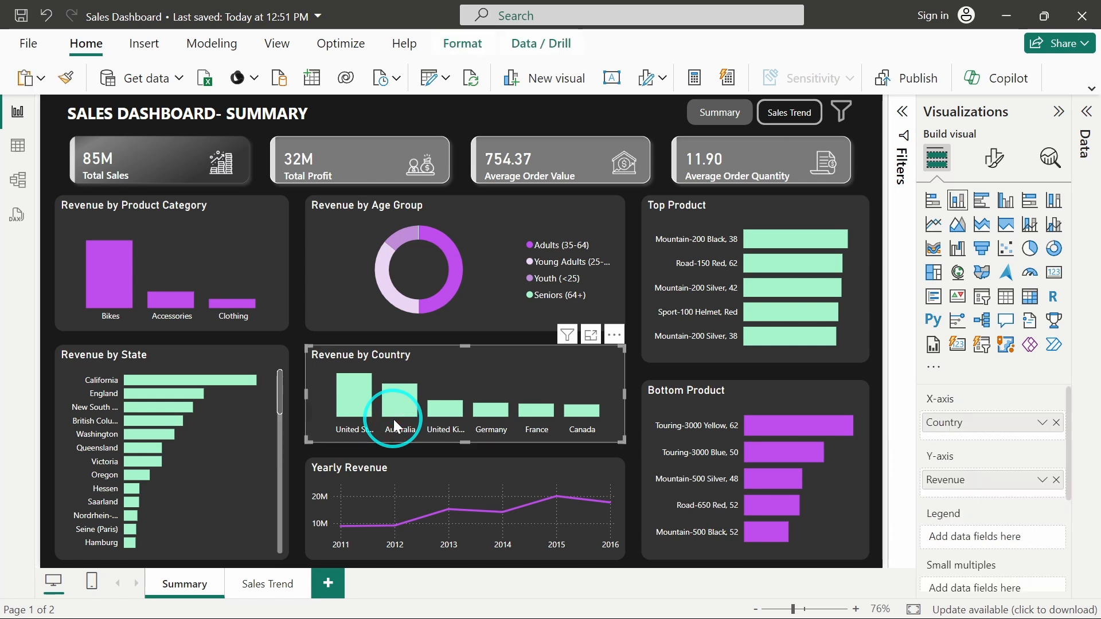
left_click(396, 397)
left_click(395, 396)
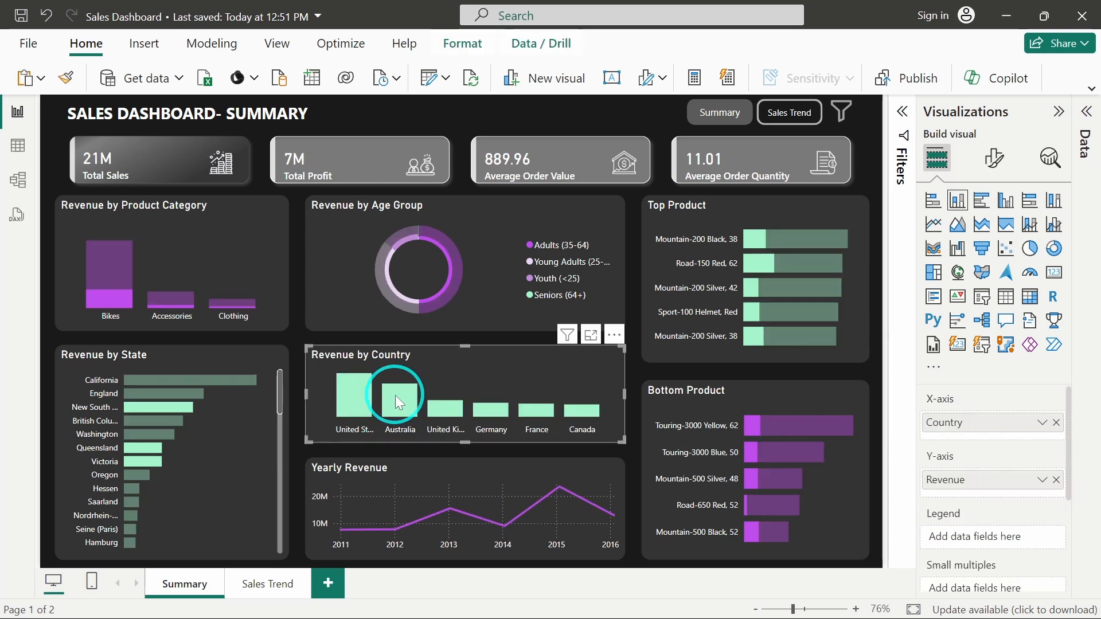
left_click(395, 394)
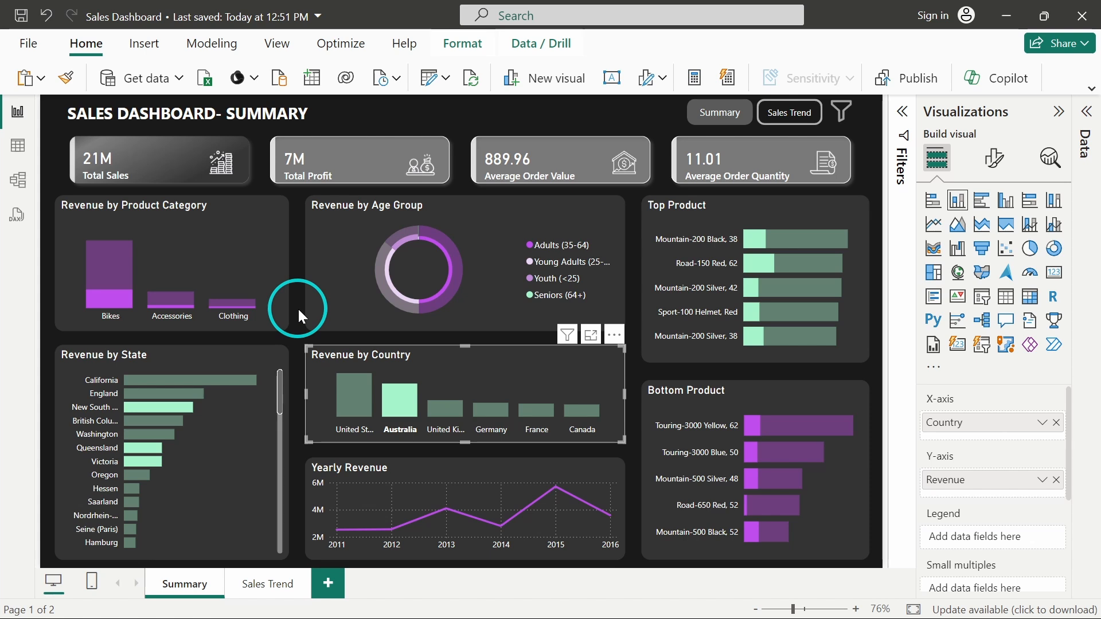
left_click(405, 399)
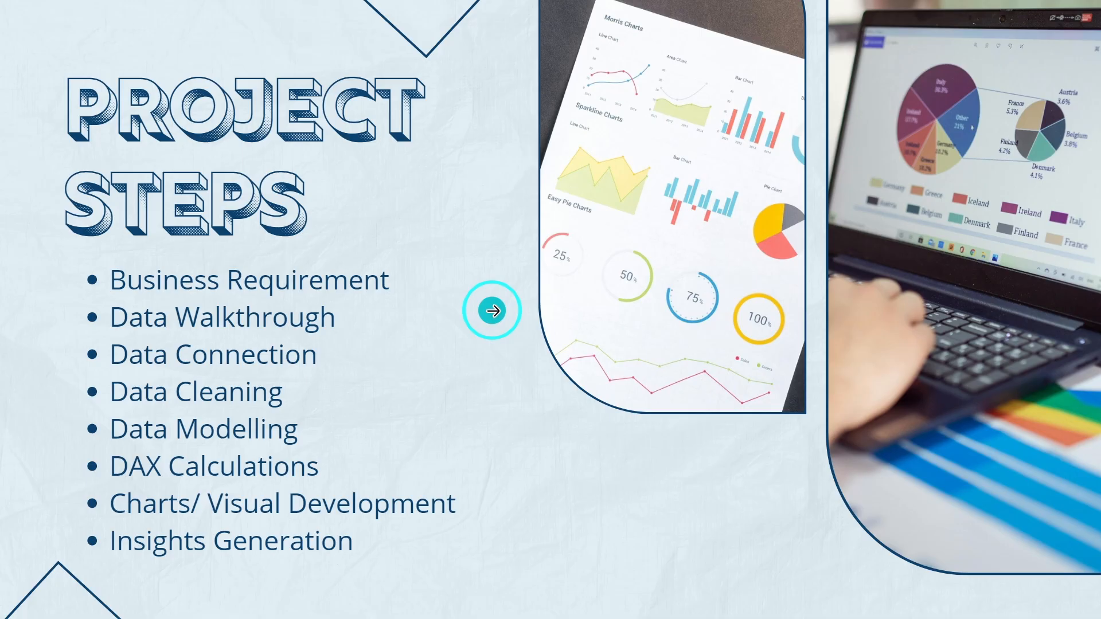
left_click(487, 317)
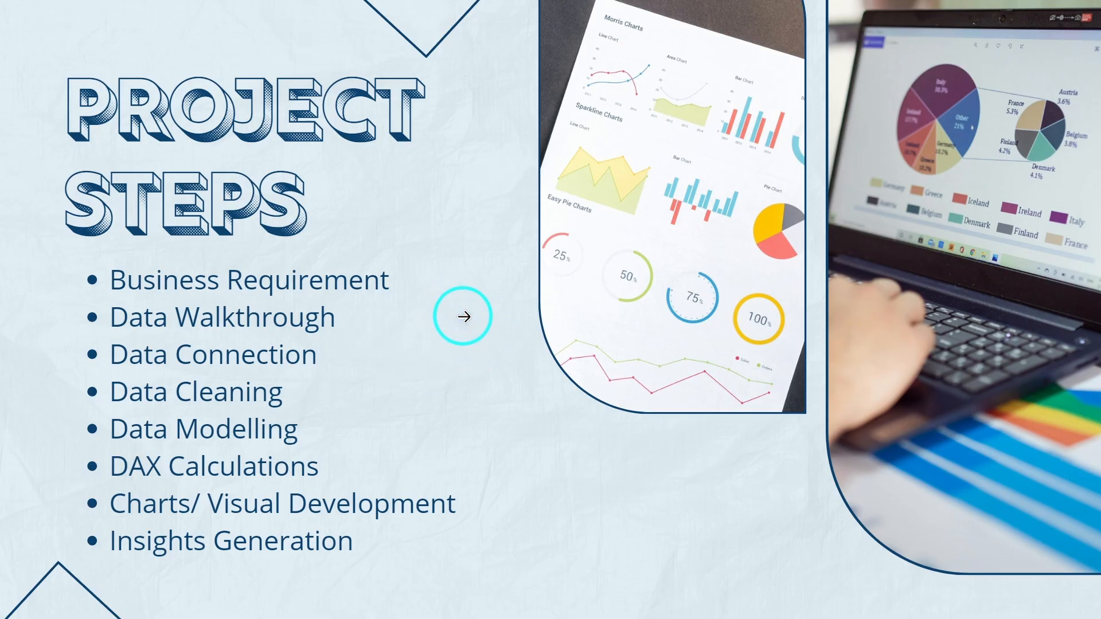
left_click_drag(424, 293, 424, 281)
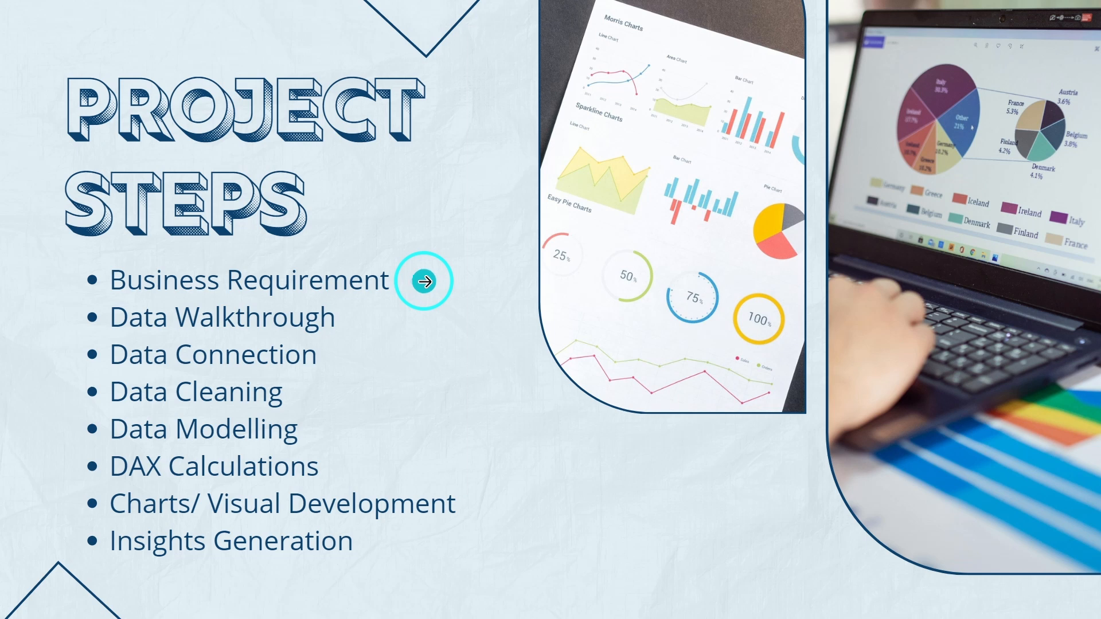
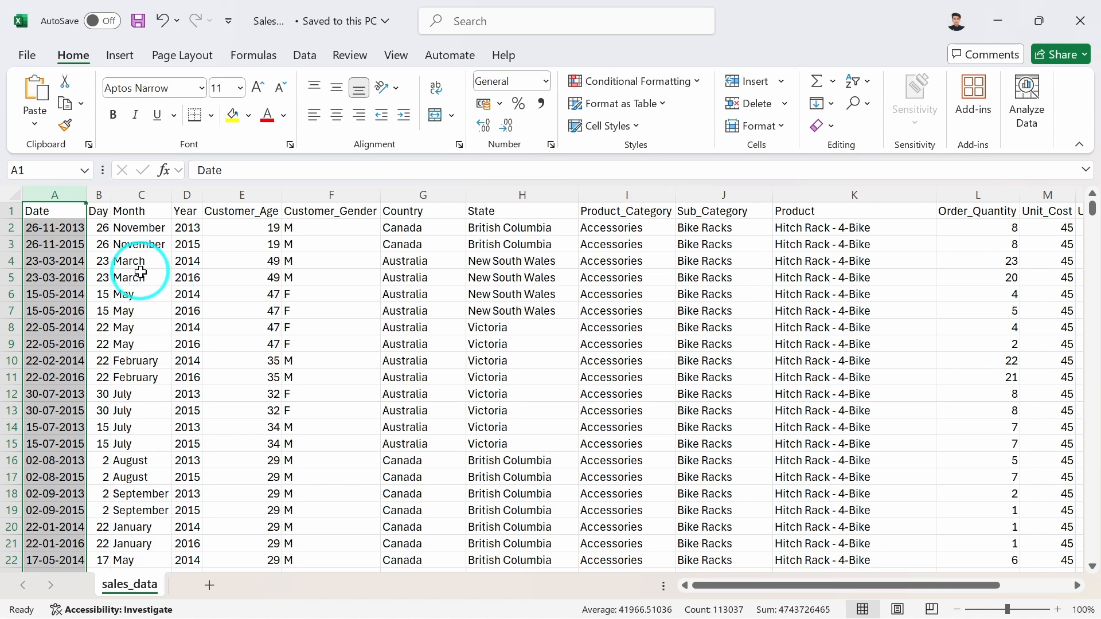
Examine the Date column of the sales_data worksheet in Excel and select the Day column for review.
left_click(146, 276)
left_click(61, 199)
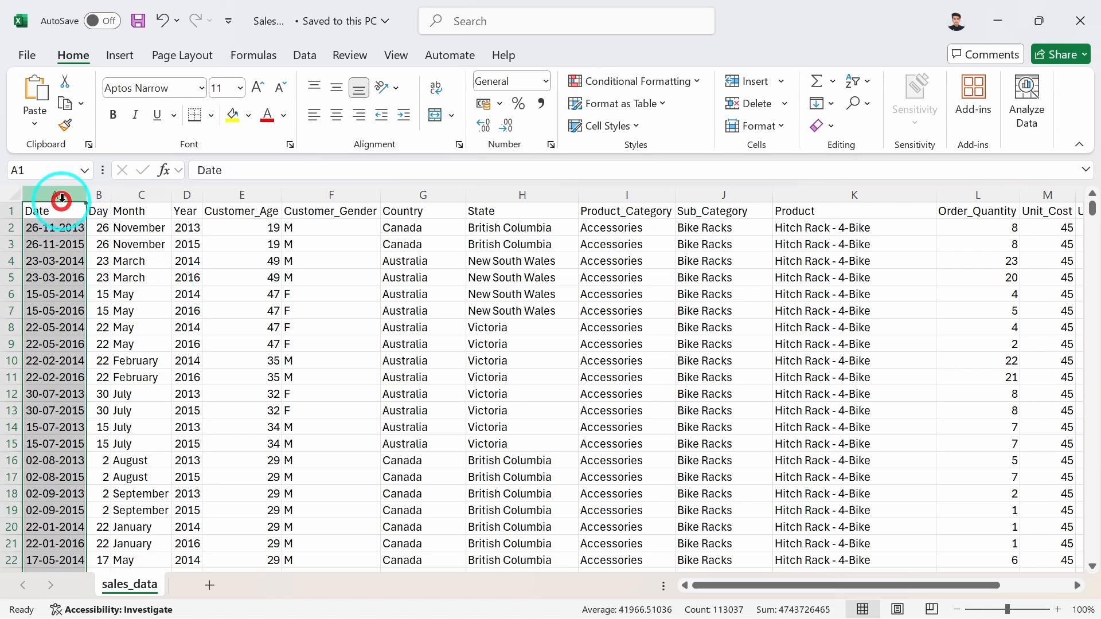
left_click(99, 195)
left_click(67, 193)
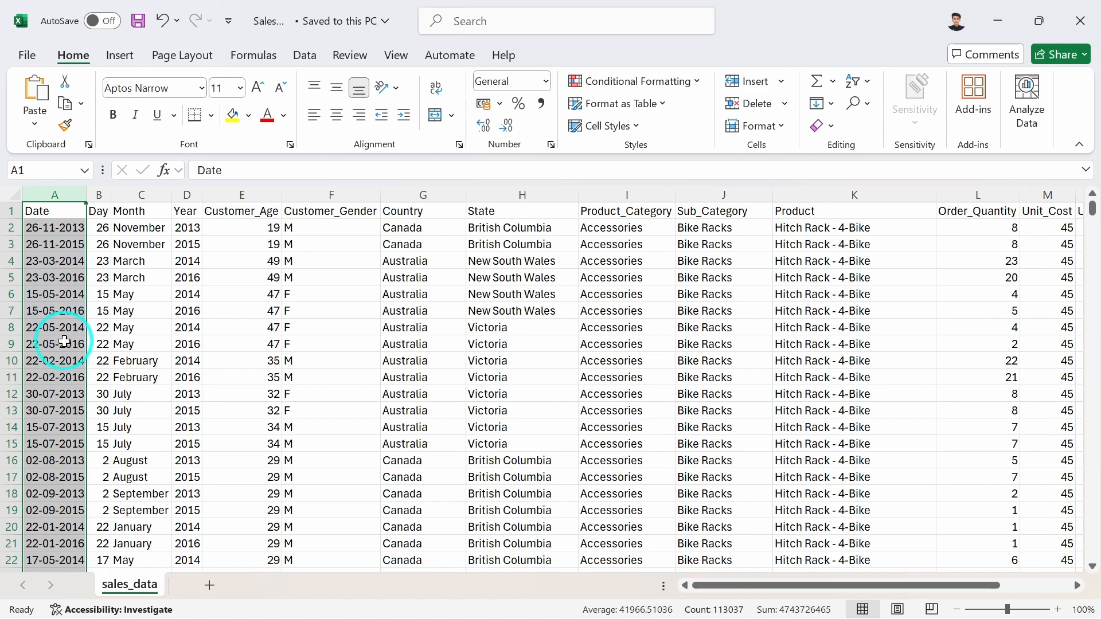
scroll(64, 342, "down", 15)
scroll(64, 341, "up", 15)
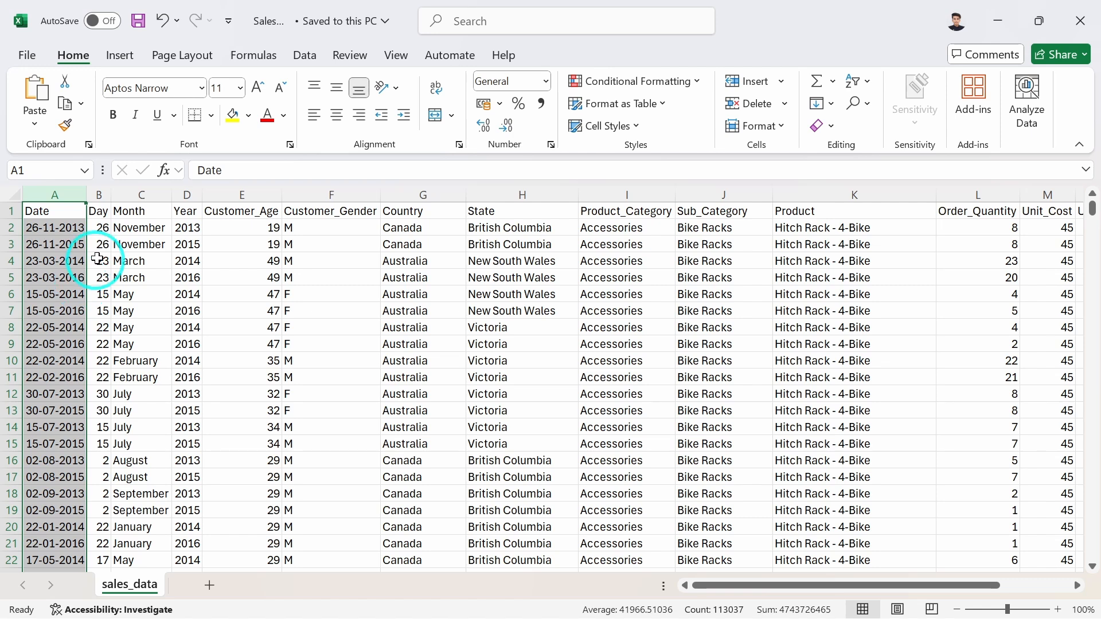
left_click(99, 195)
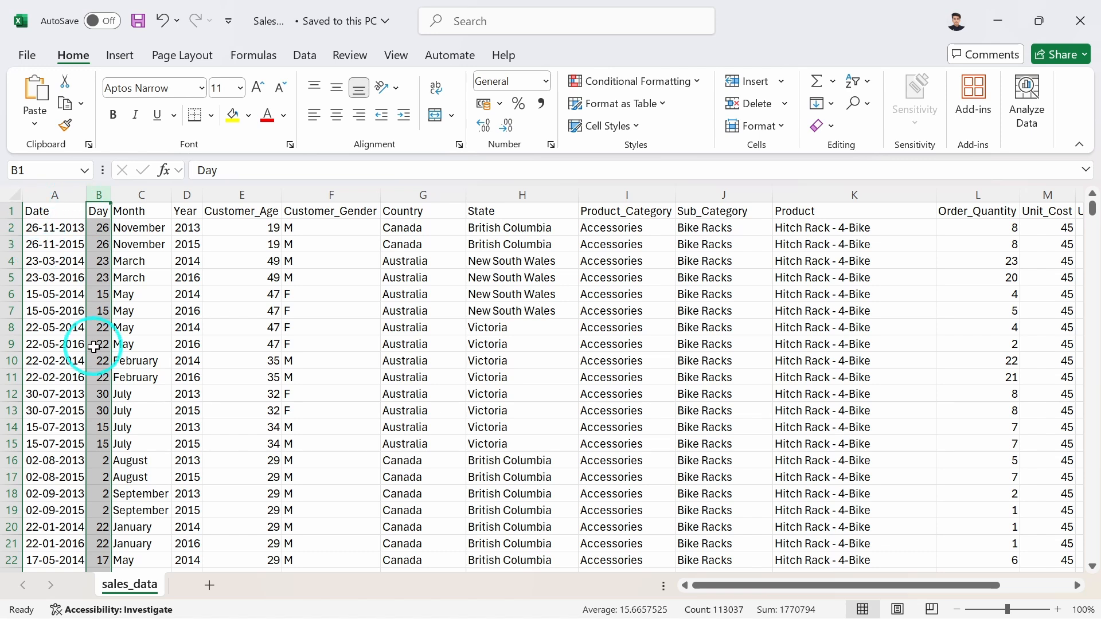
Review the Month, Year, Customer_Age and Customer_Gender columns of the sales_data worksheet by selecting each in turn.
left_click(148, 197)
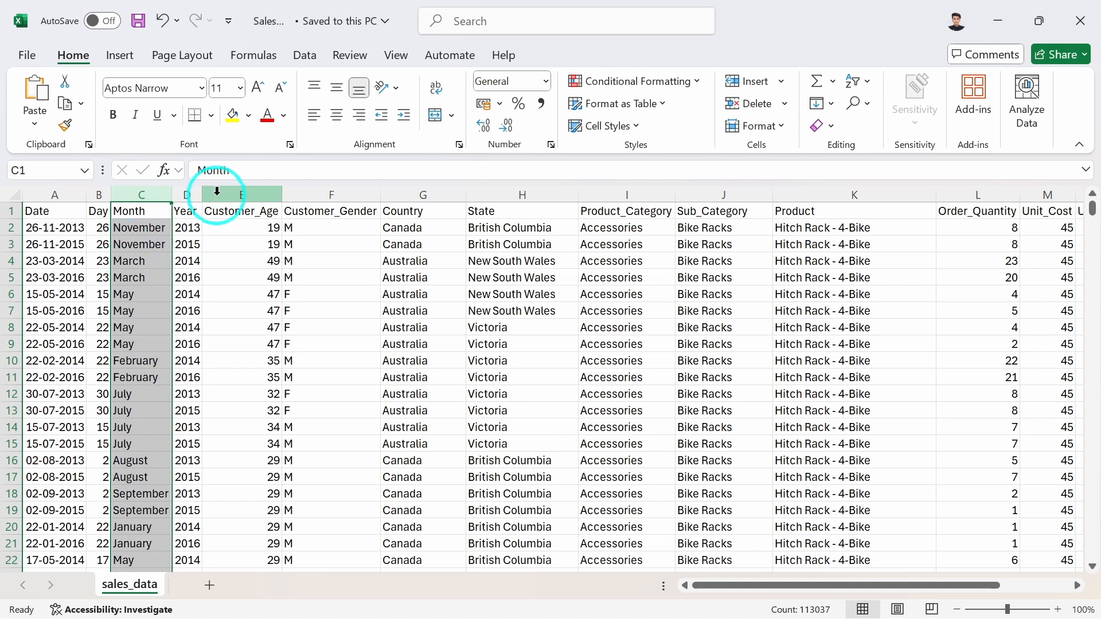
left_click(188, 193)
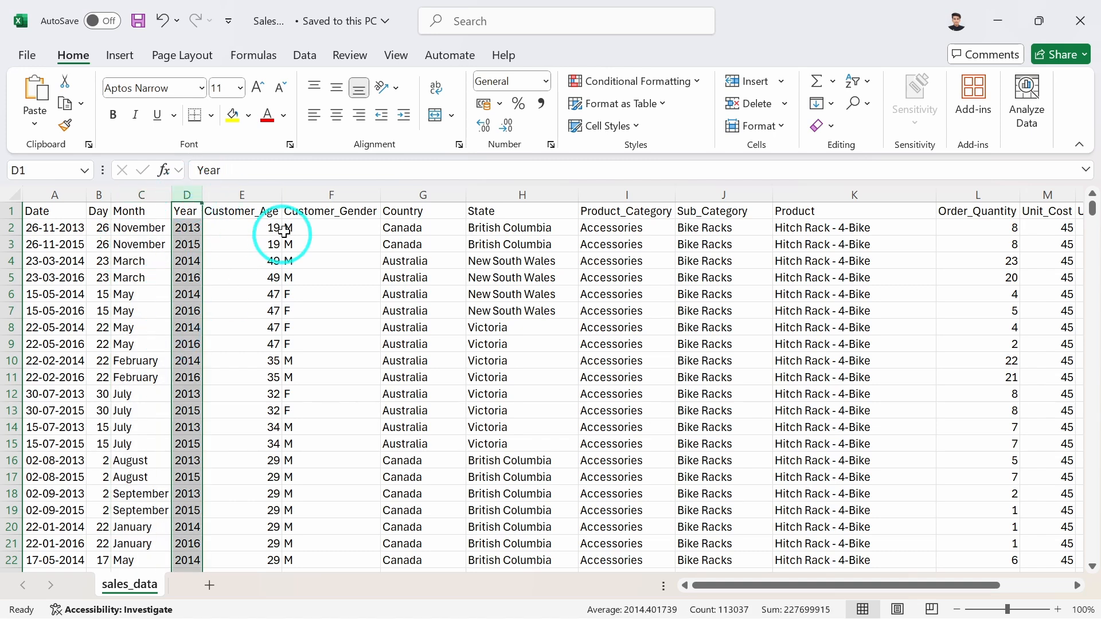
left_click(247, 195)
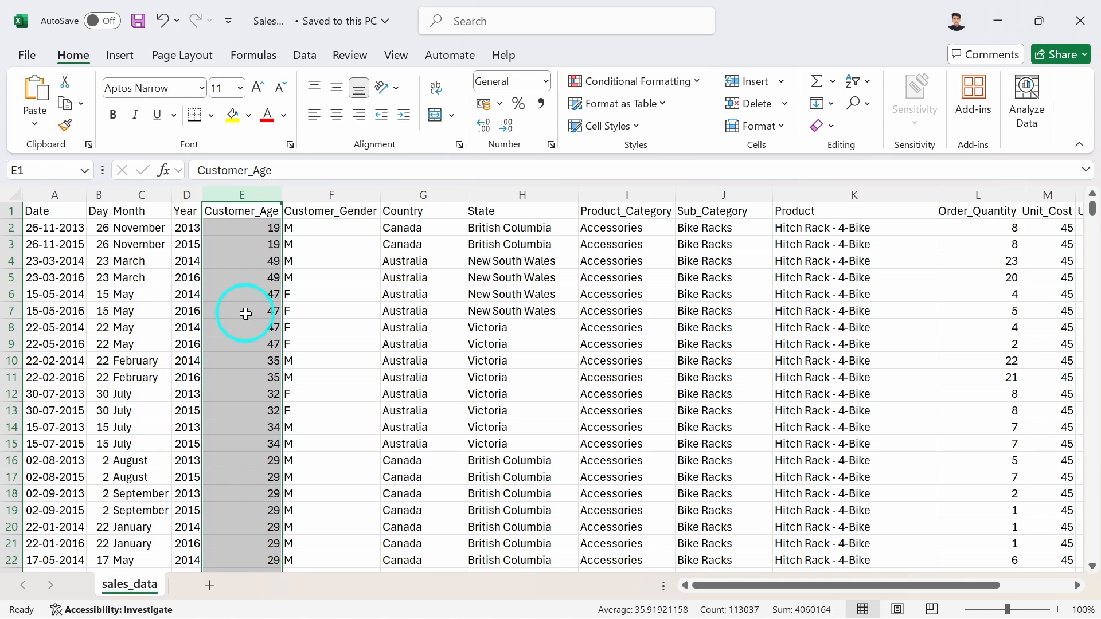
scroll(245, 314, "right", 2)
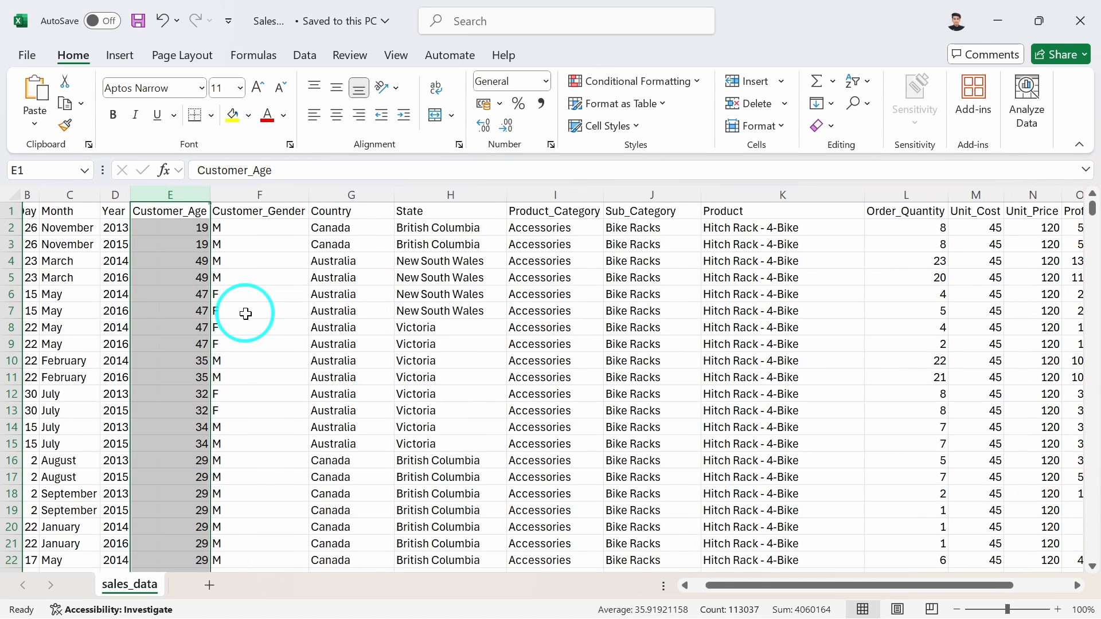
left_click(263, 194)
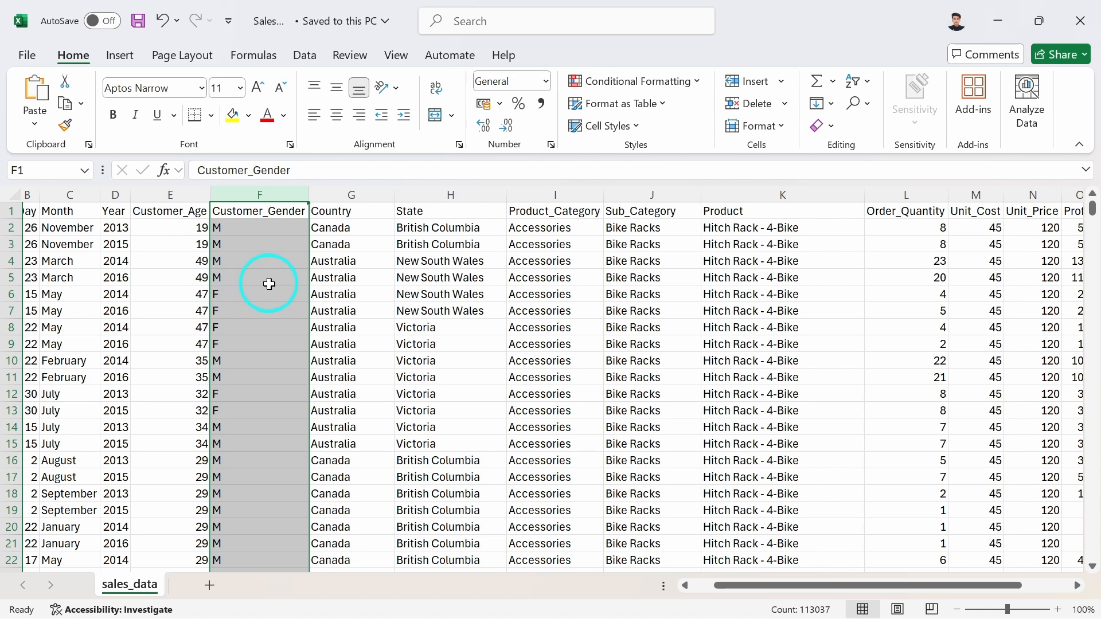
Examine the location fields of the sales data by selecting the Country and State columns in turn.
scroll(256, 275, "right", 2)
left_click(278, 193)
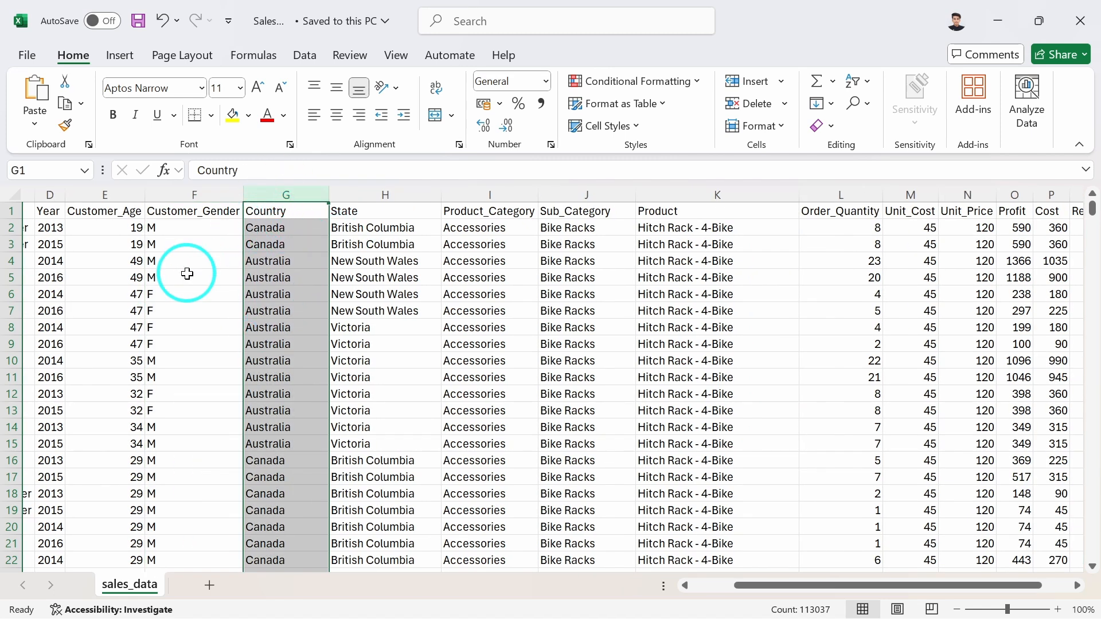
left_click(378, 195)
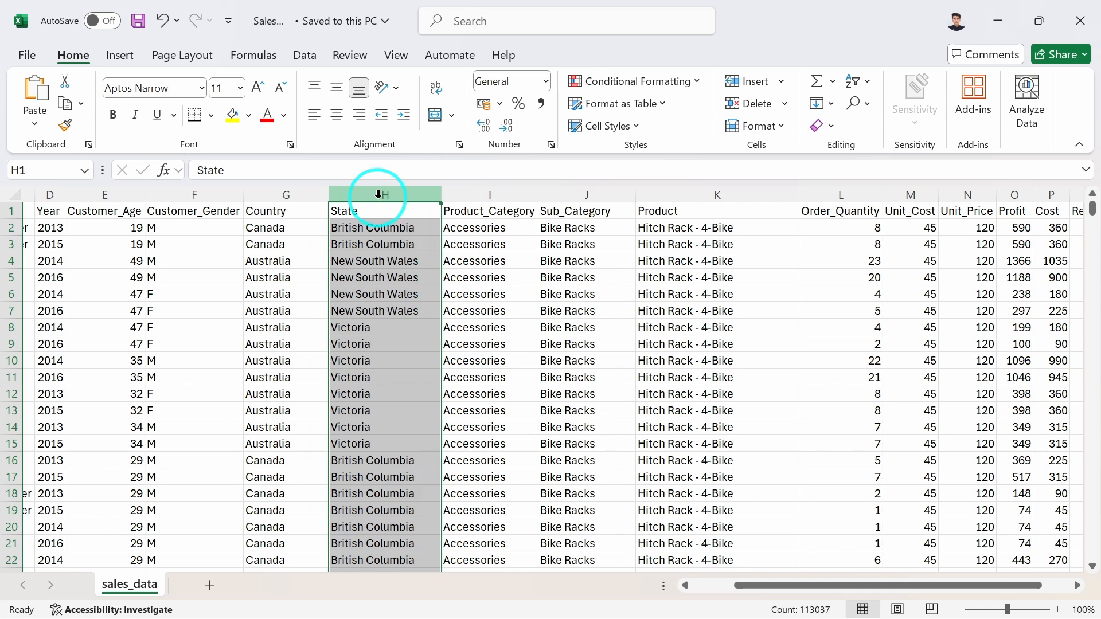
Examine the product fields by selecting the Product_Category, Sub_Category and Product columns one after another.
scroll(340, 291, "right", 2)
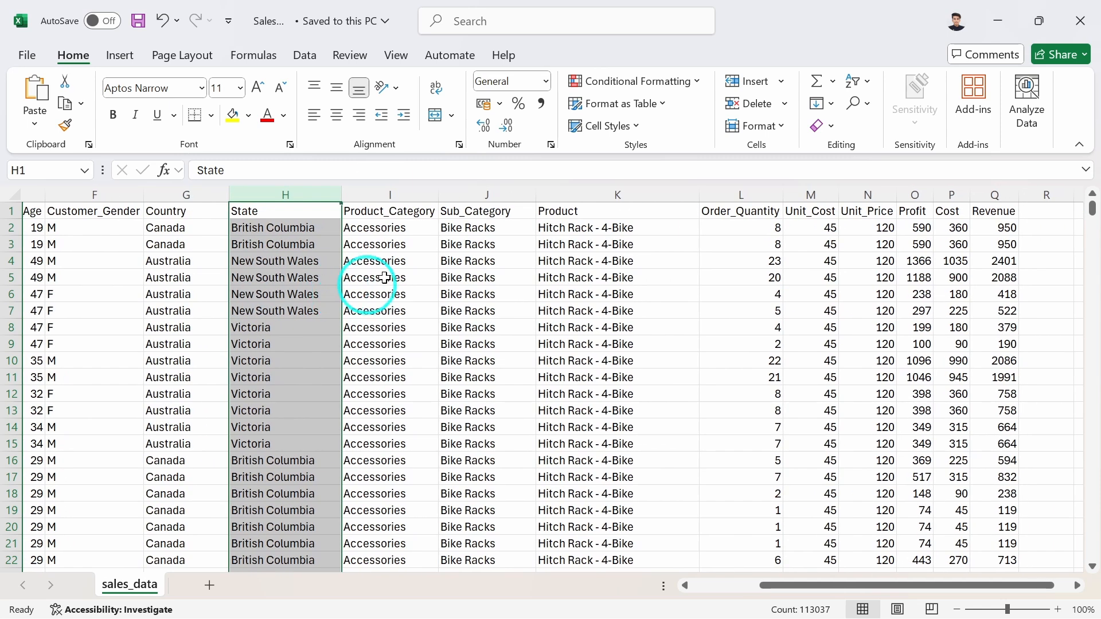
left_click(390, 192)
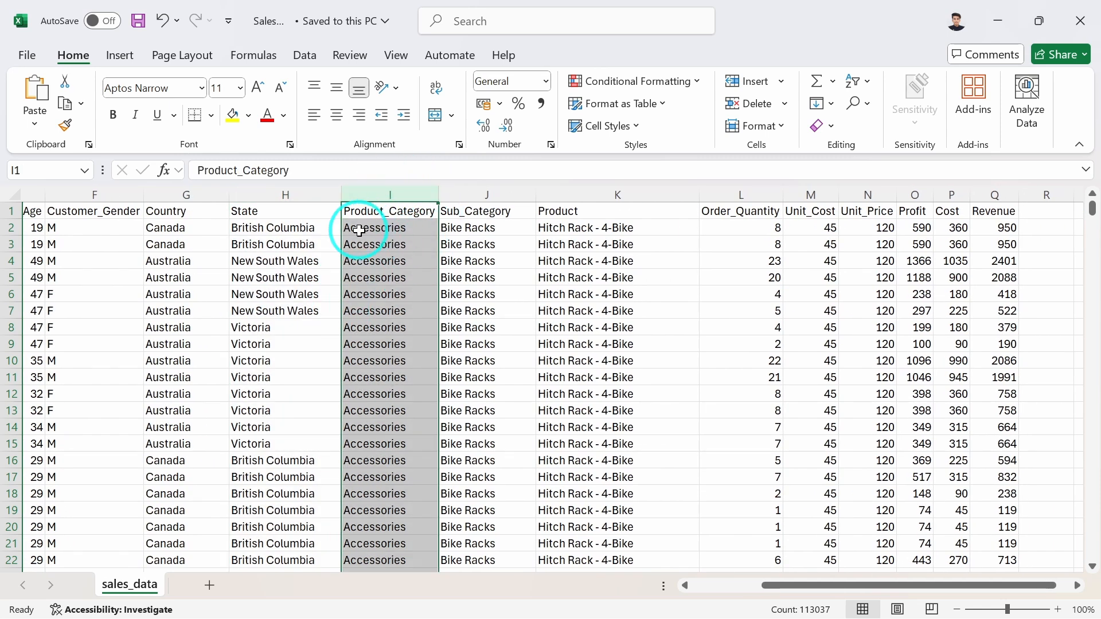
left_click(484, 194)
scroll(495, 297, "right", 2)
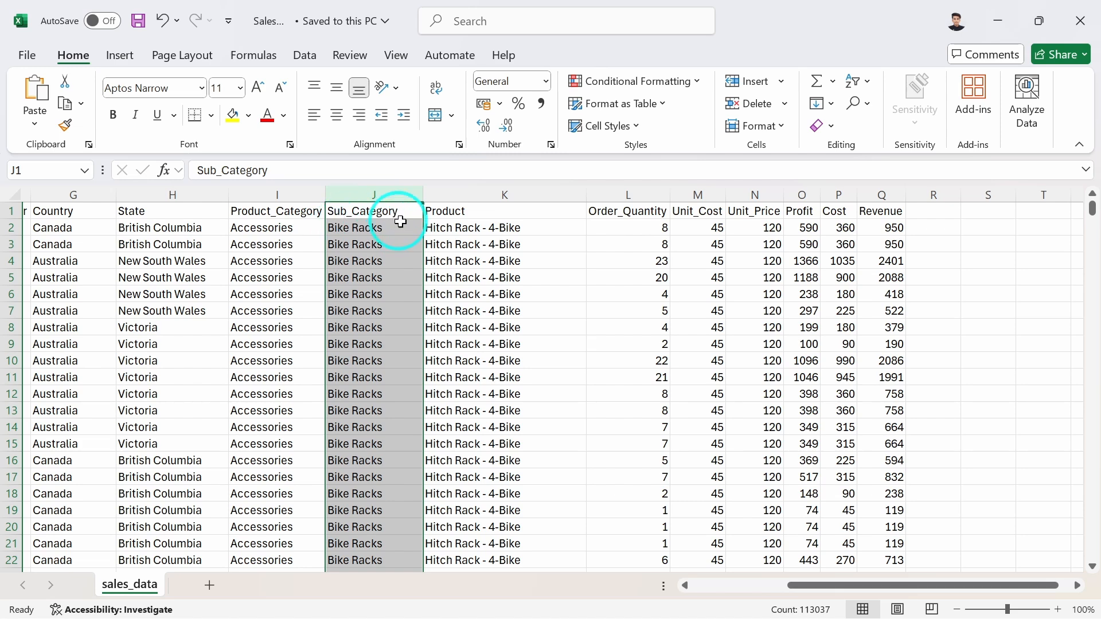
left_click(477, 193)
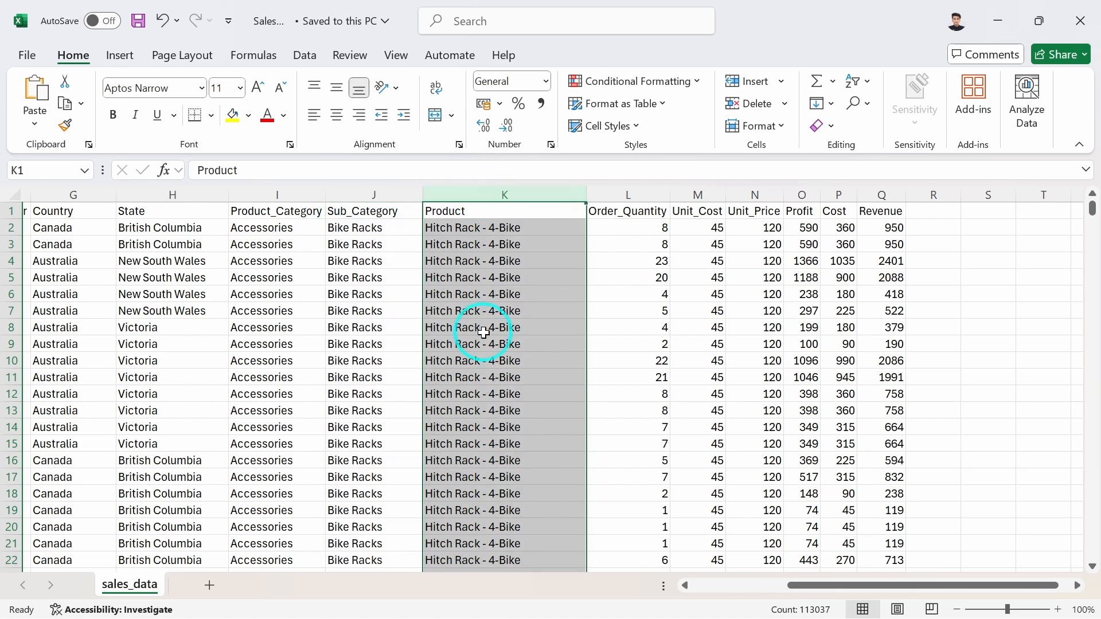
Examine the Order_Quantity, Unit_Cost and Unit_Price columns by selecting each one in turn.
scroll(484, 332, "right", 4)
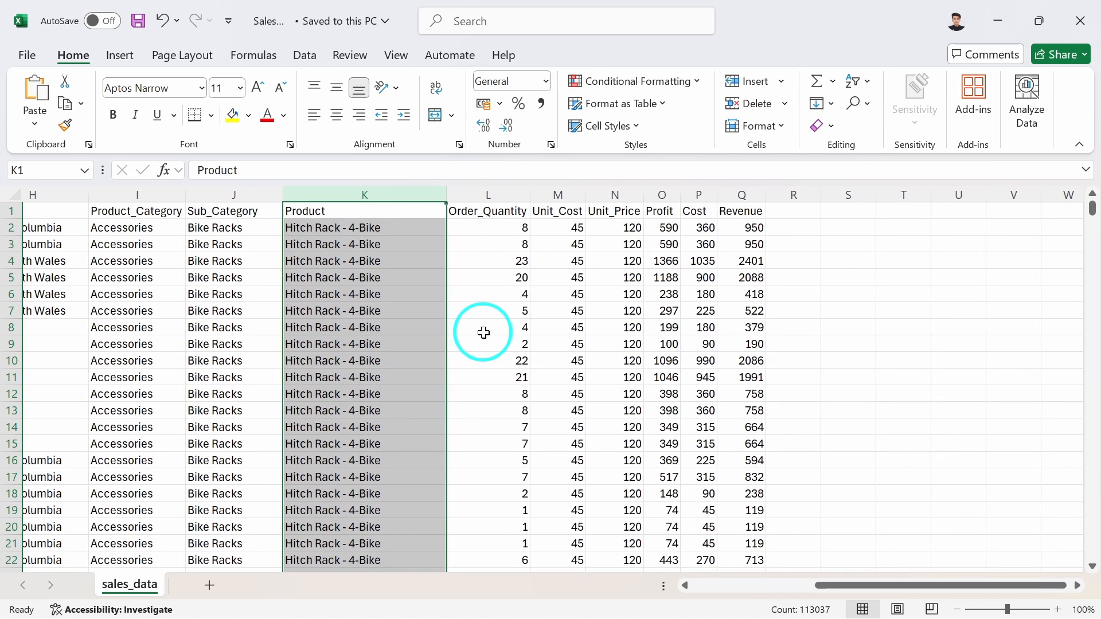
scroll(483, 333, "right", 2)
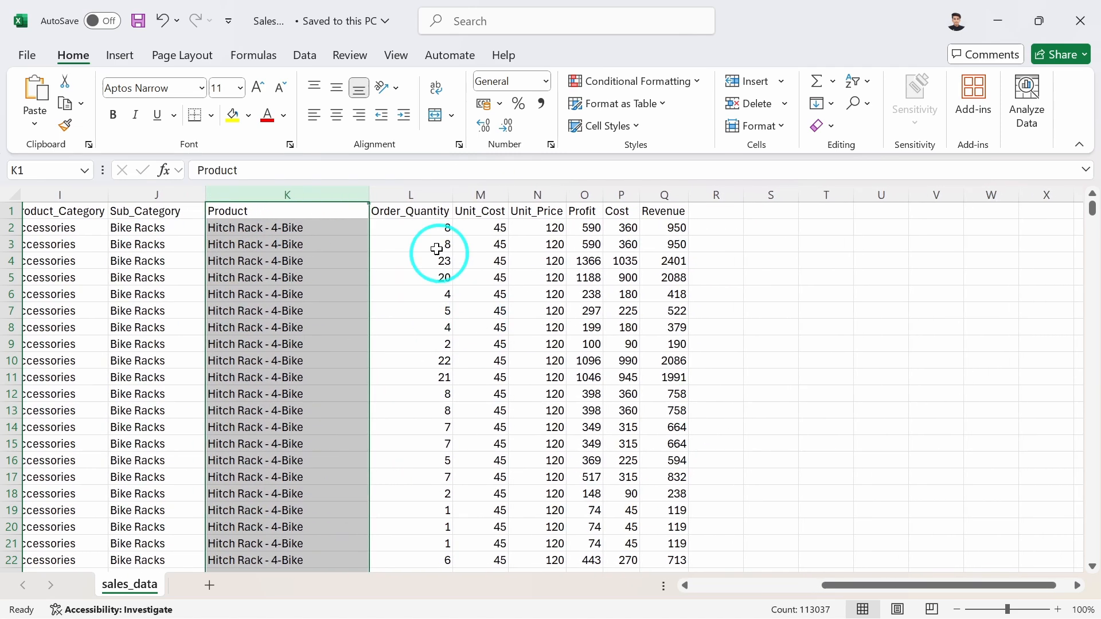
left_click(413, 275)
left_click(417, 195)
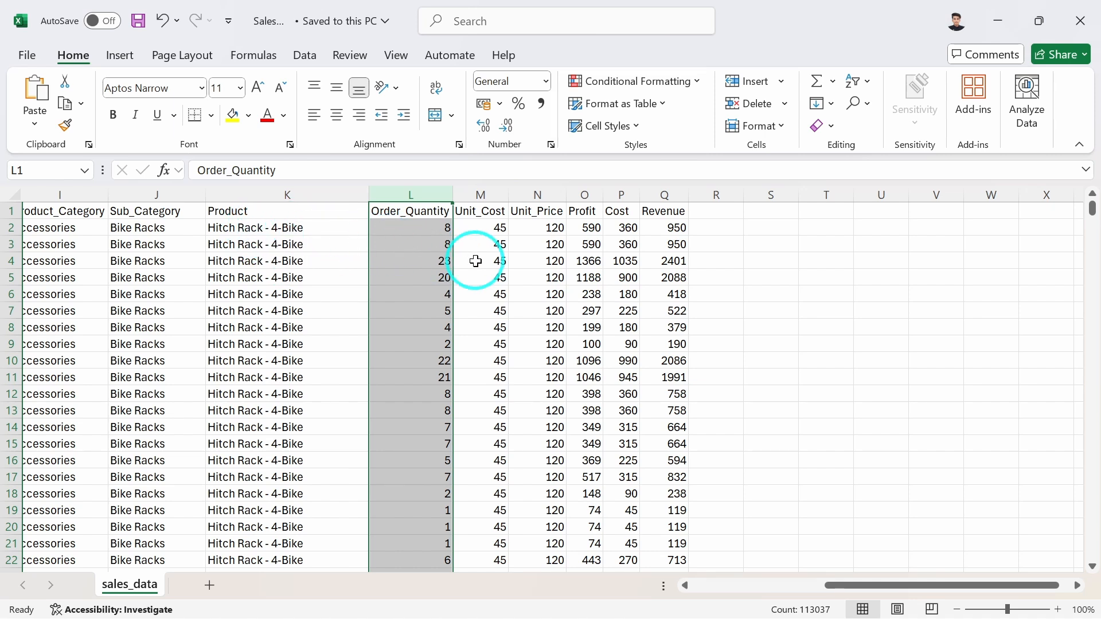
left_click(481, 195)
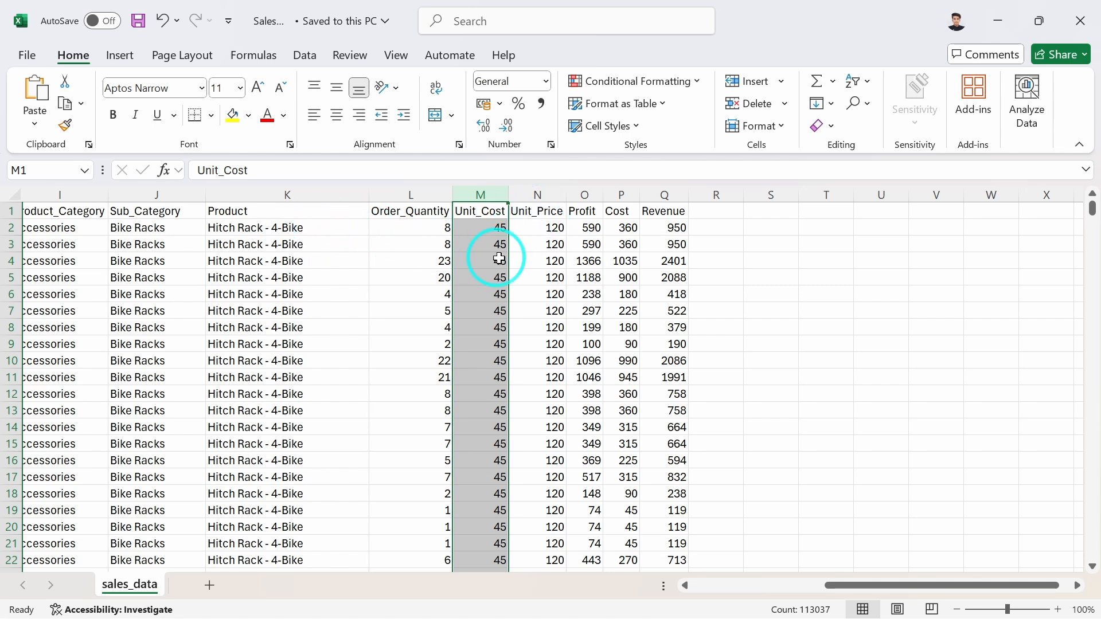
left_click(545, 193)
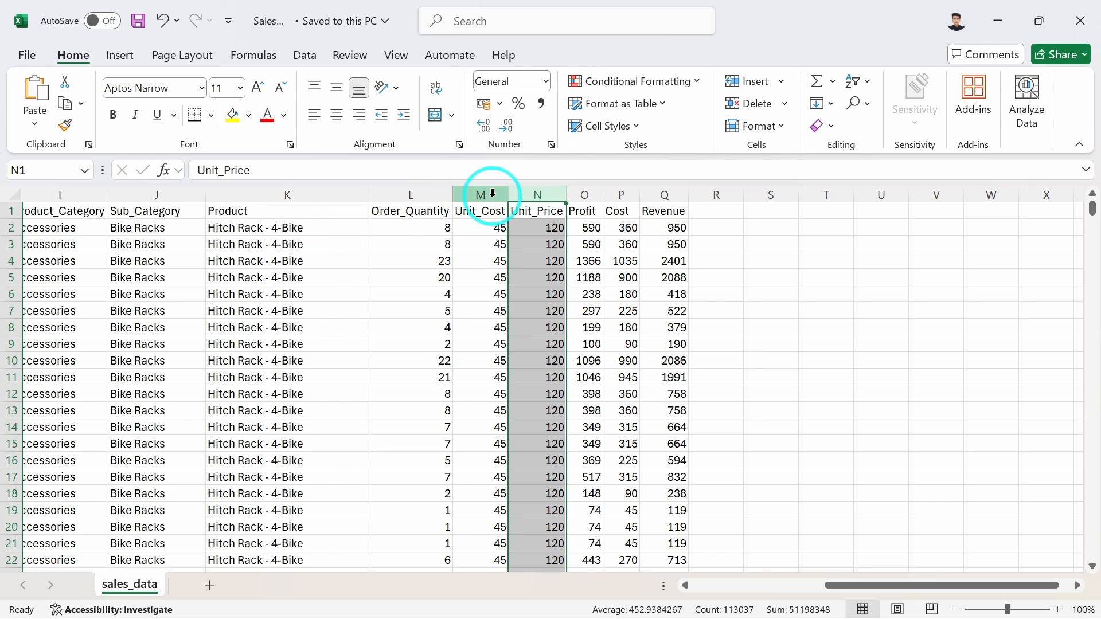
Examine the Profit, Cost and Revenue columns by selecting each one, and return to the first columns of the sheet.
scroll(533, 227, "right", 1)
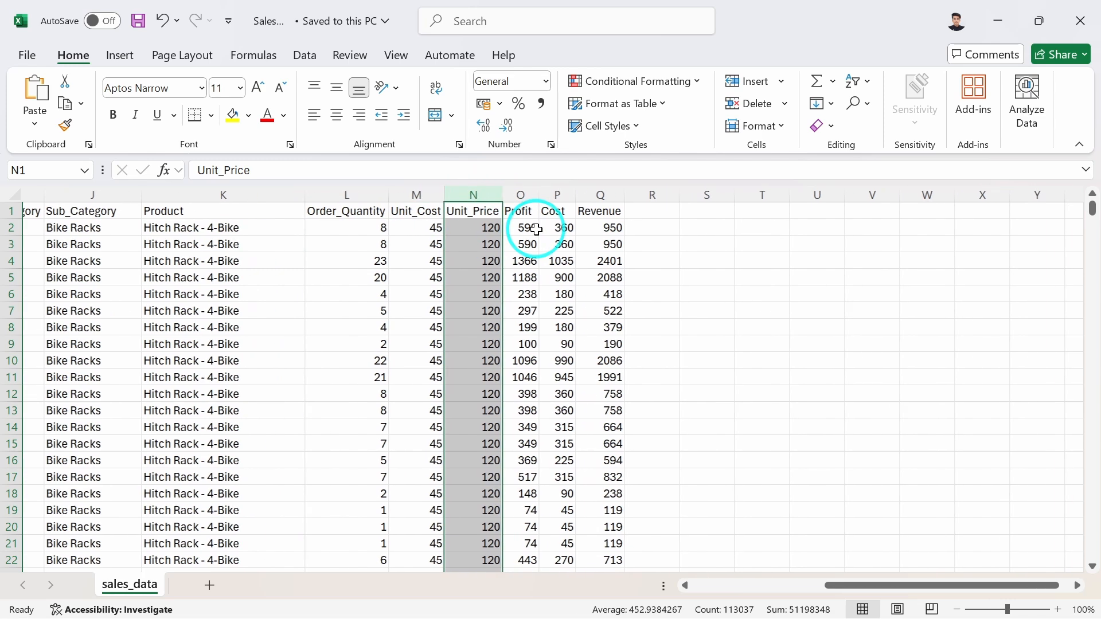
left_click(528, 190)
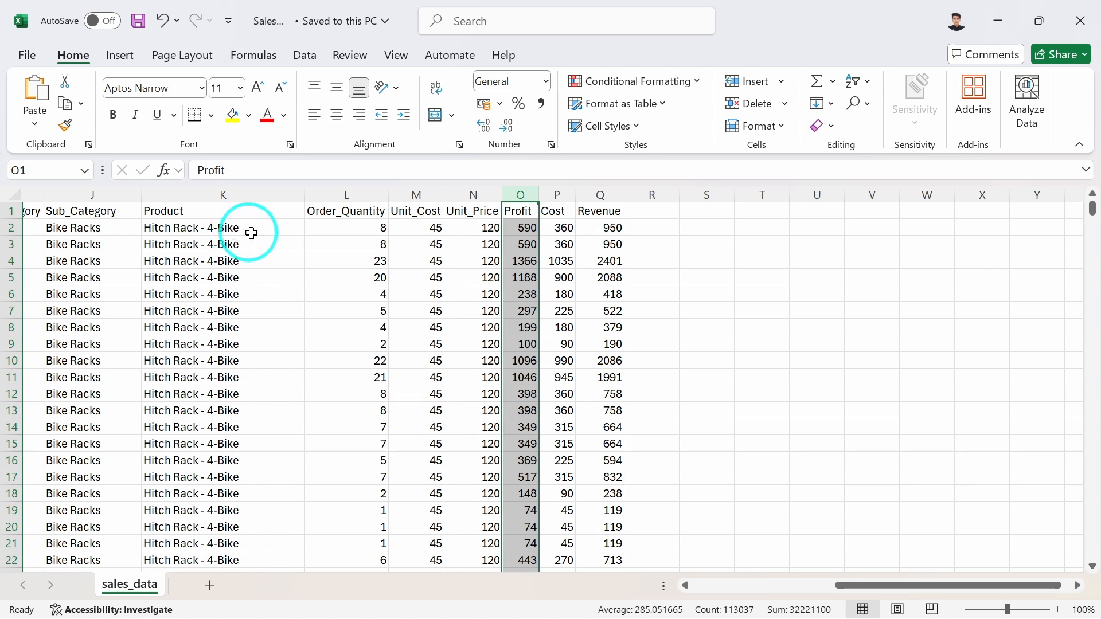
left_click(554, 194)
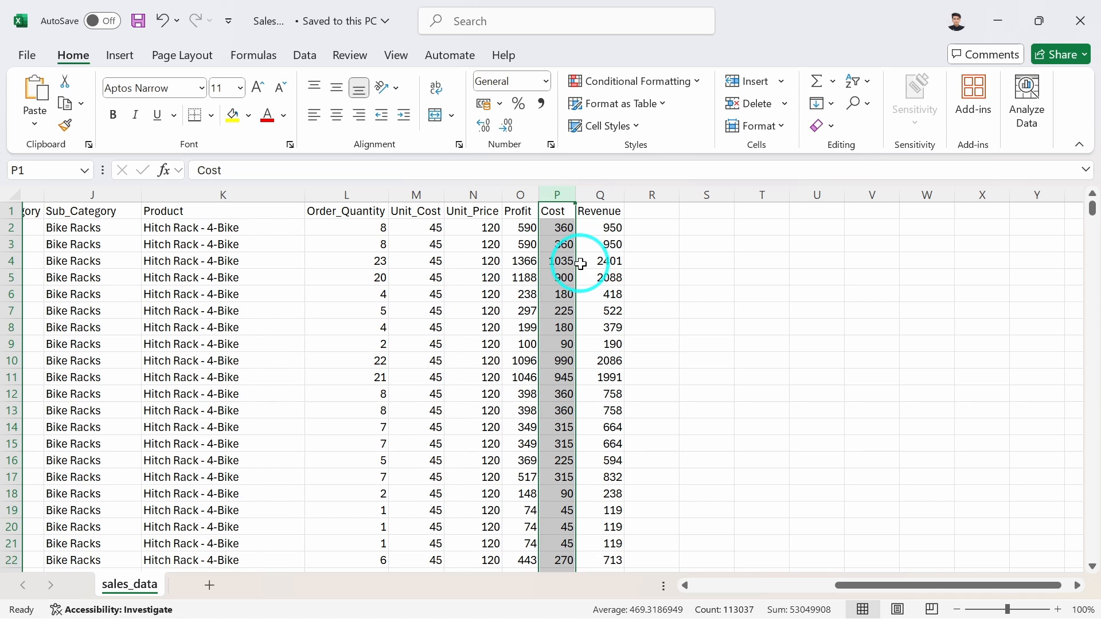
scroll(580, 263, "right", 1)
left_click(576, 197)
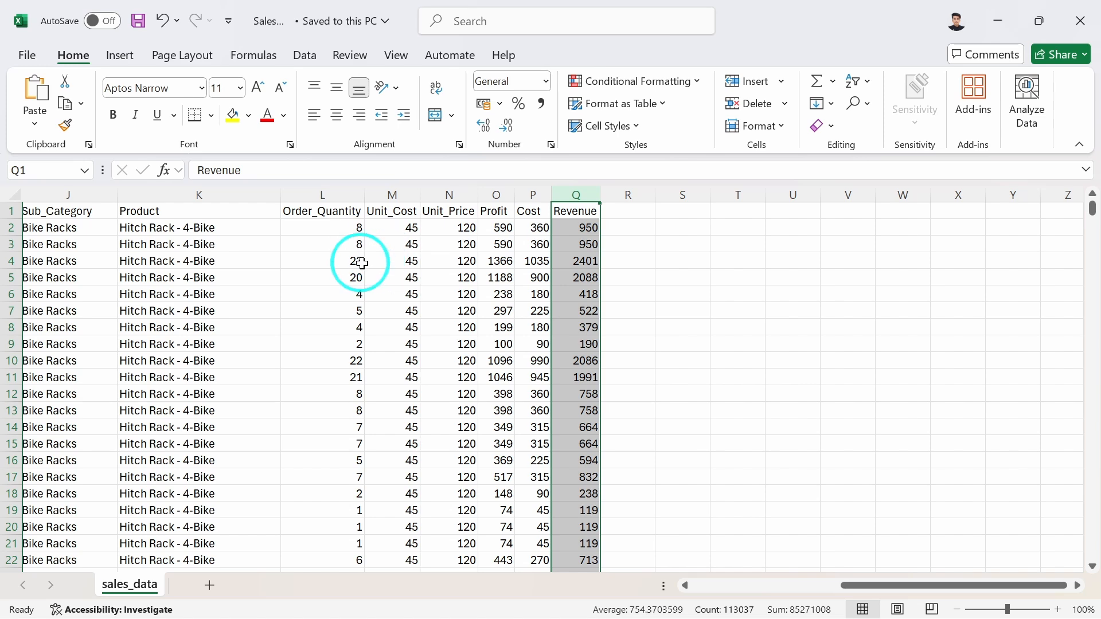
scroll(427, 267, "left", 3)
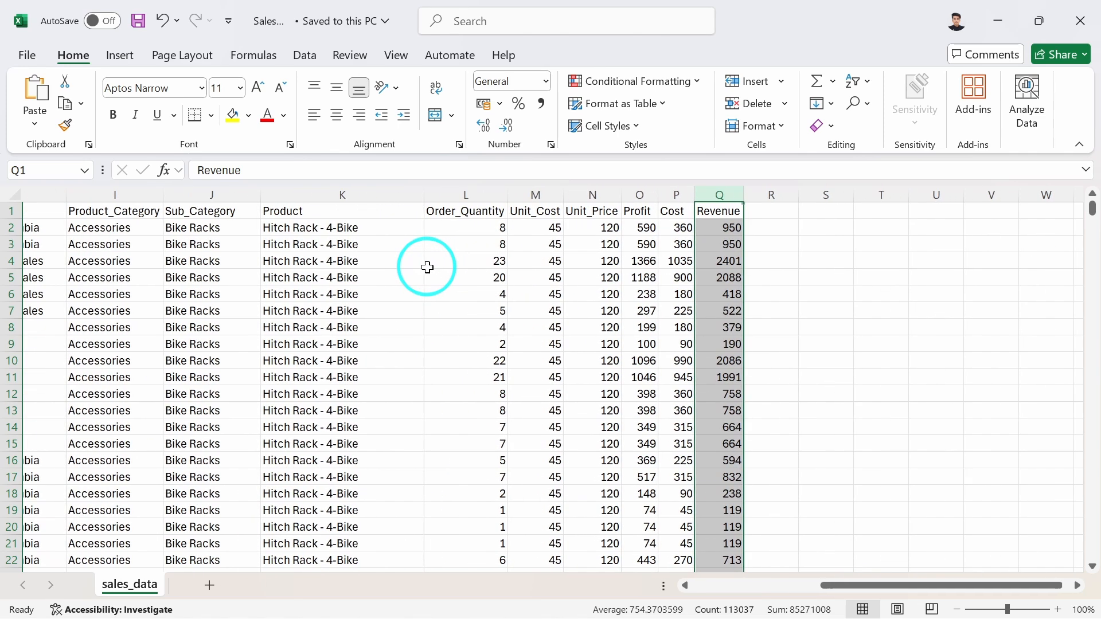
scroll(427, 266, "left", 8)
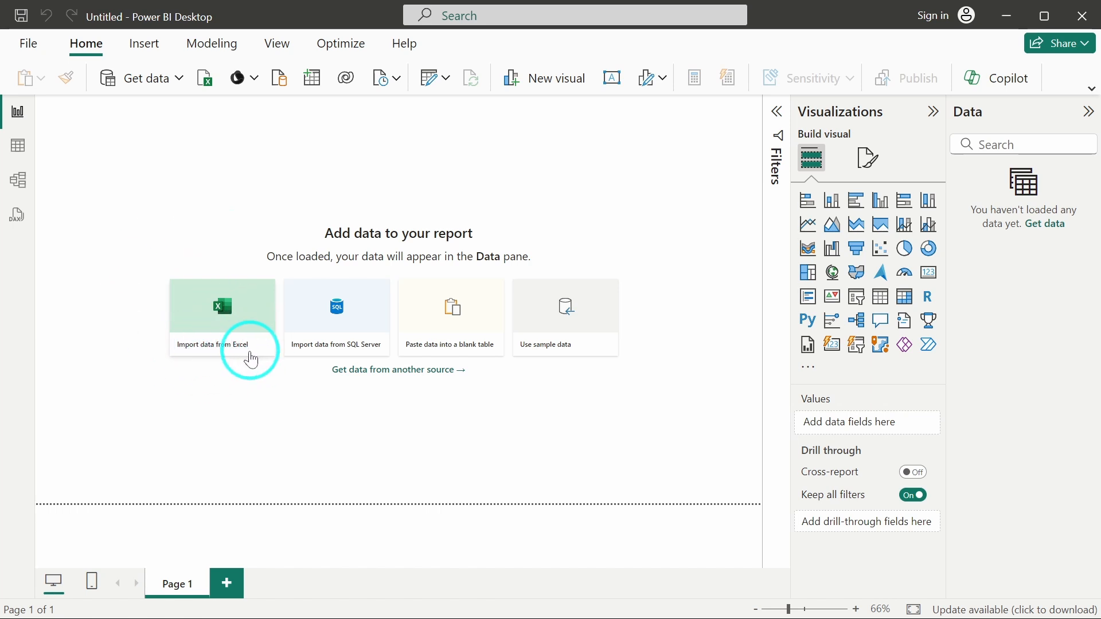
In Power BI Desktop, load the sales_data sheet from the Sales Data Excel workbook into the blank report and dismiss the load summary.
left_click(180, 80)
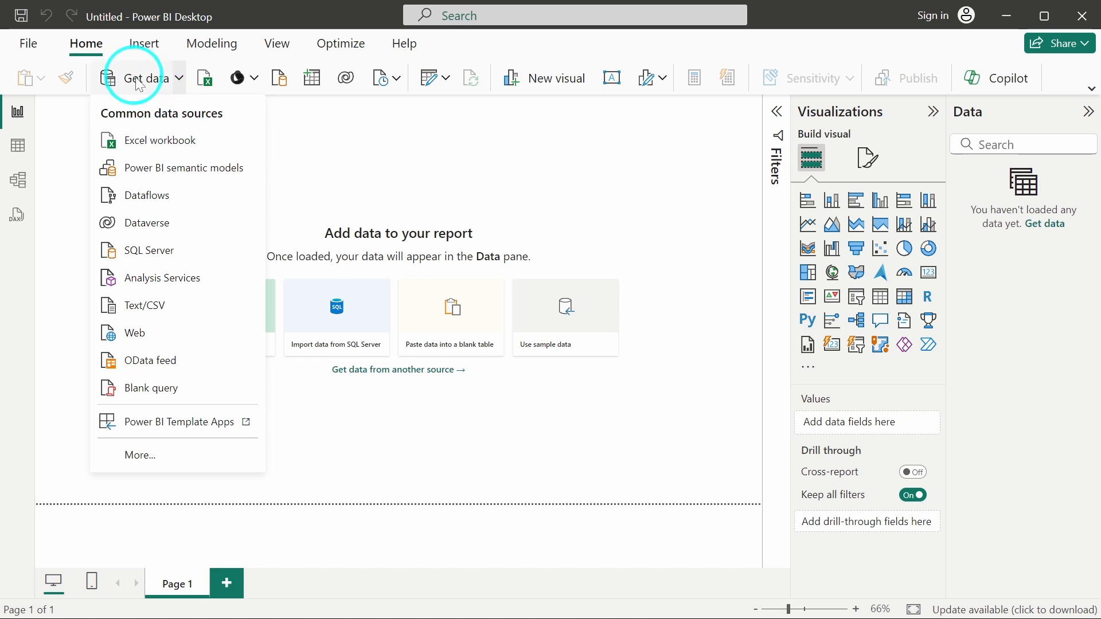
left_click(164, 140)
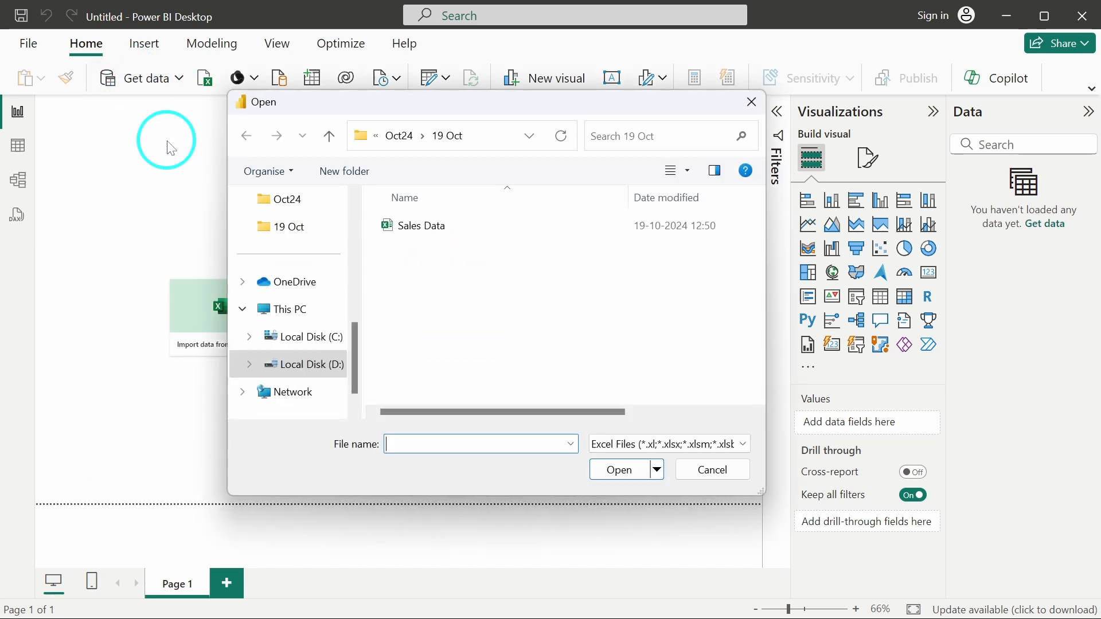
left_click(404, 226)
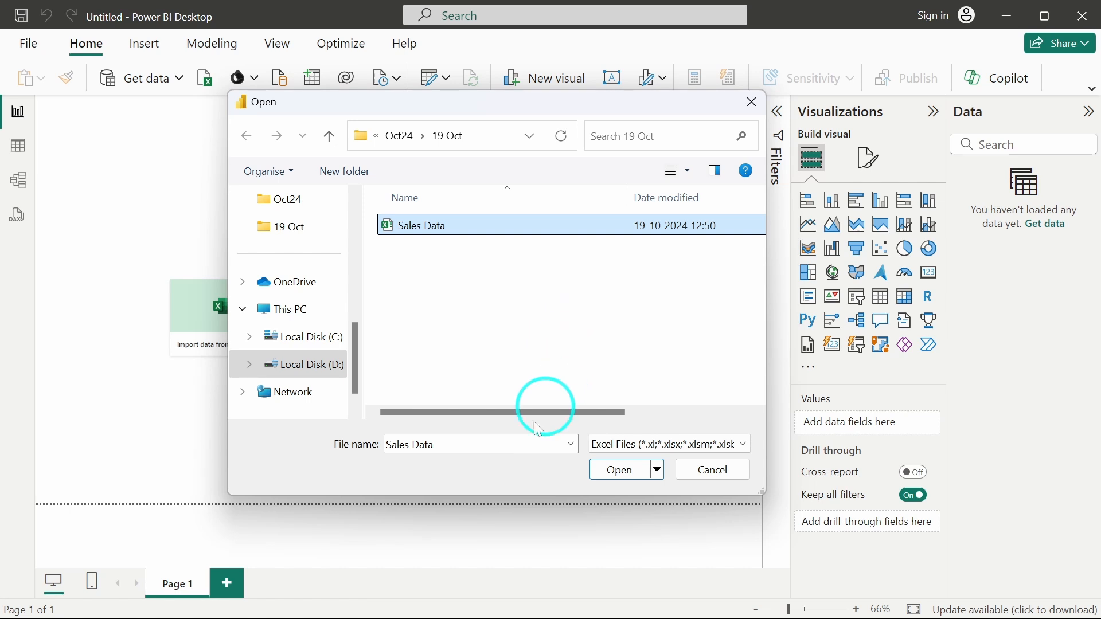
left_click(610, 469)
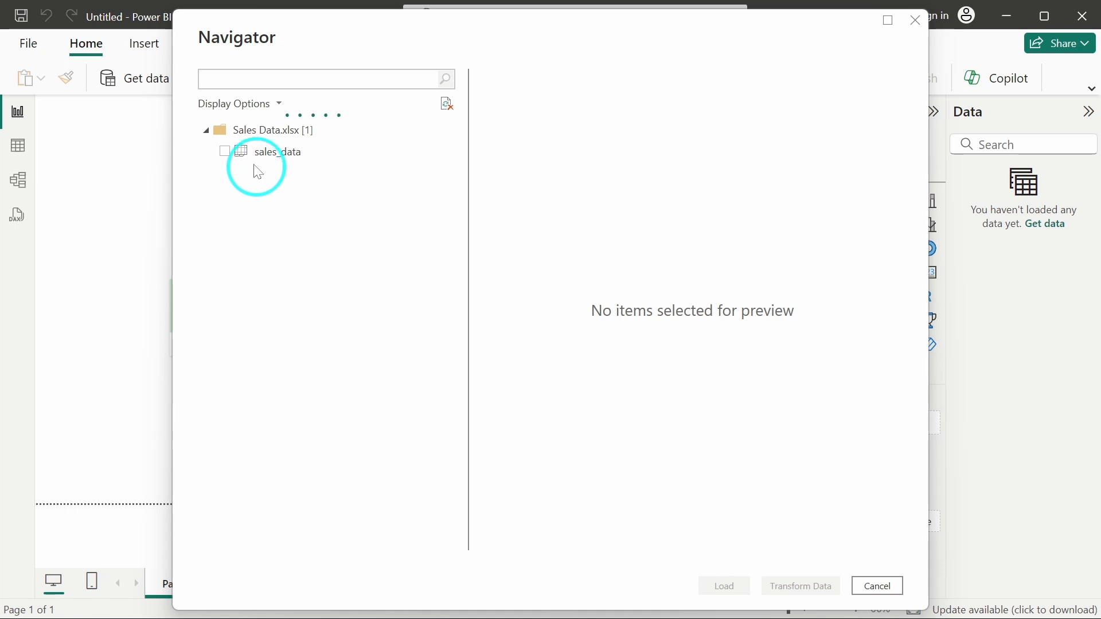
left_click(225, 151)
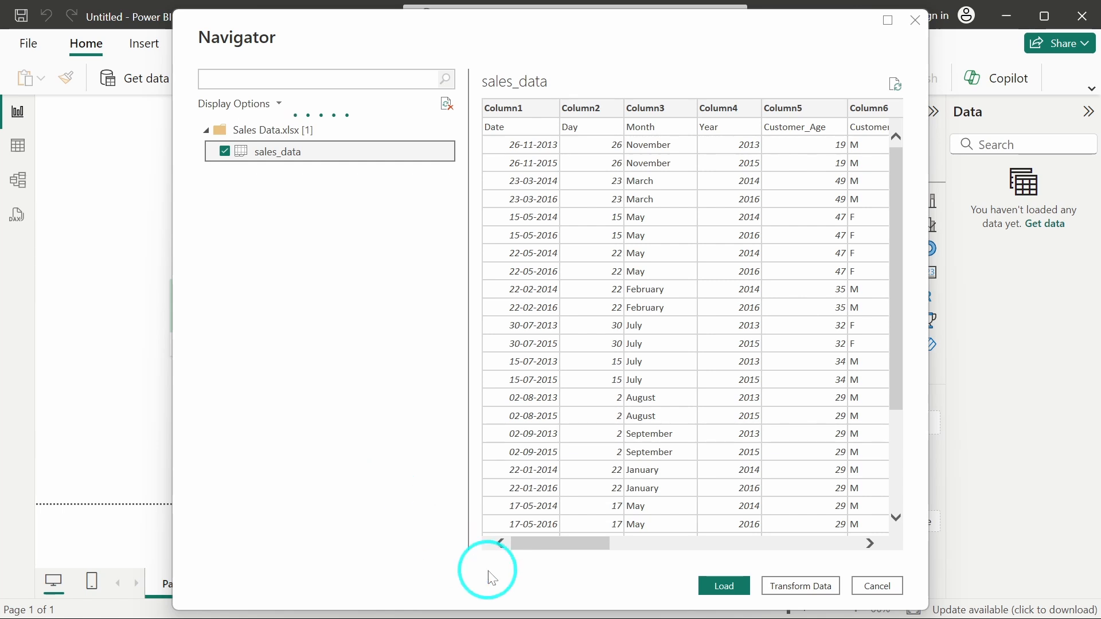
left_click(728, 595)
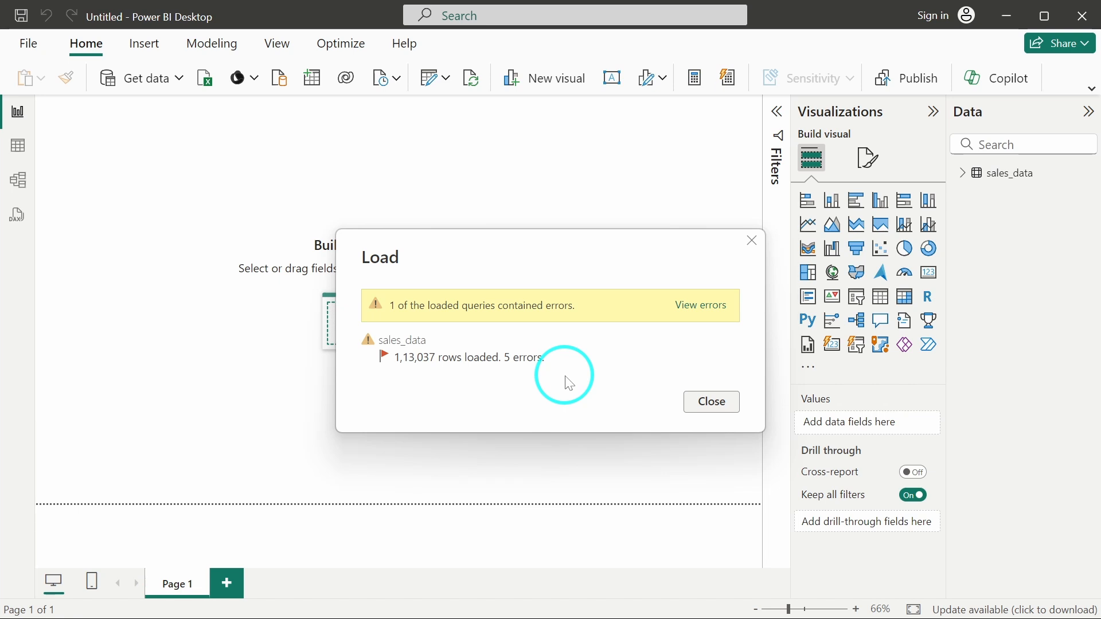
left_click(712, 403)
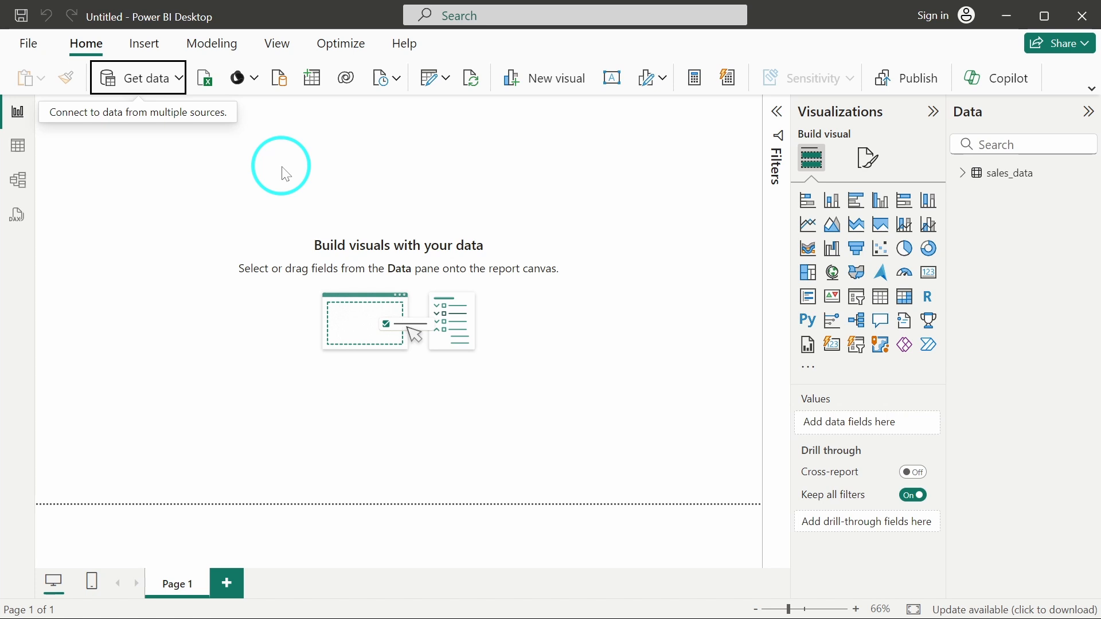
Switch to the Sales Data workbook in Excel and convert the entire sales_data range into a table with headers.
key("alt+Tab")
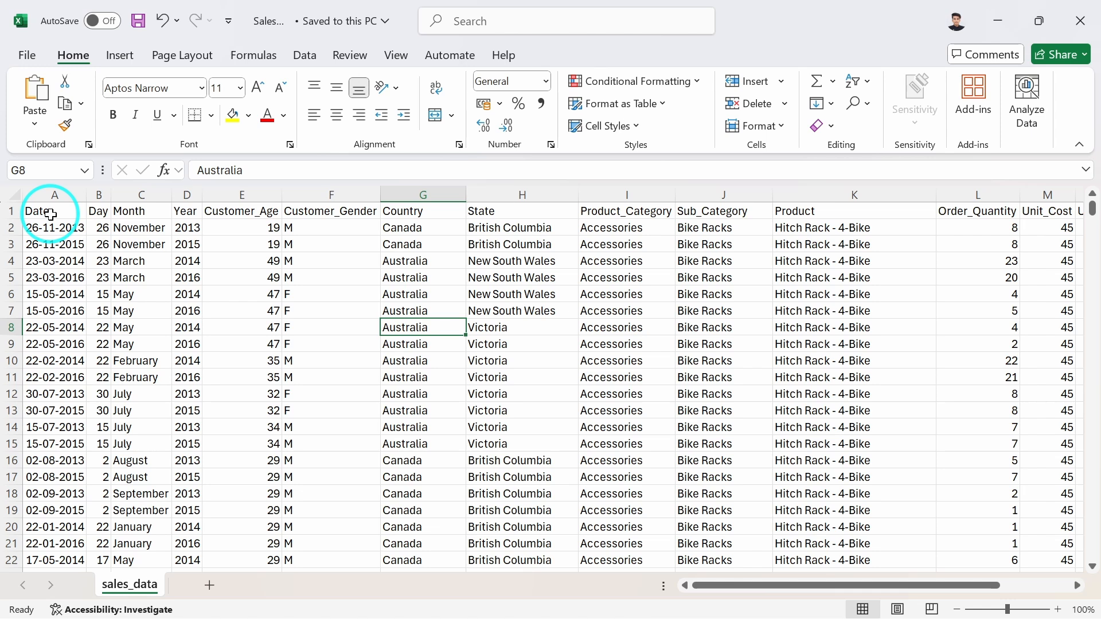
left_click(265, 373)
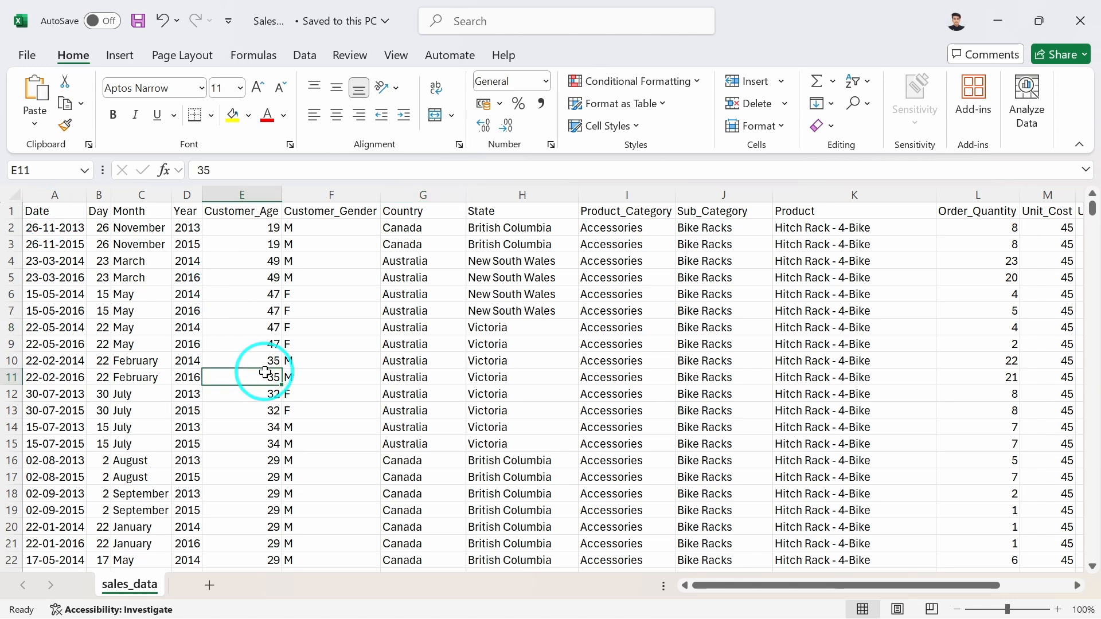
key("ctrl+a")
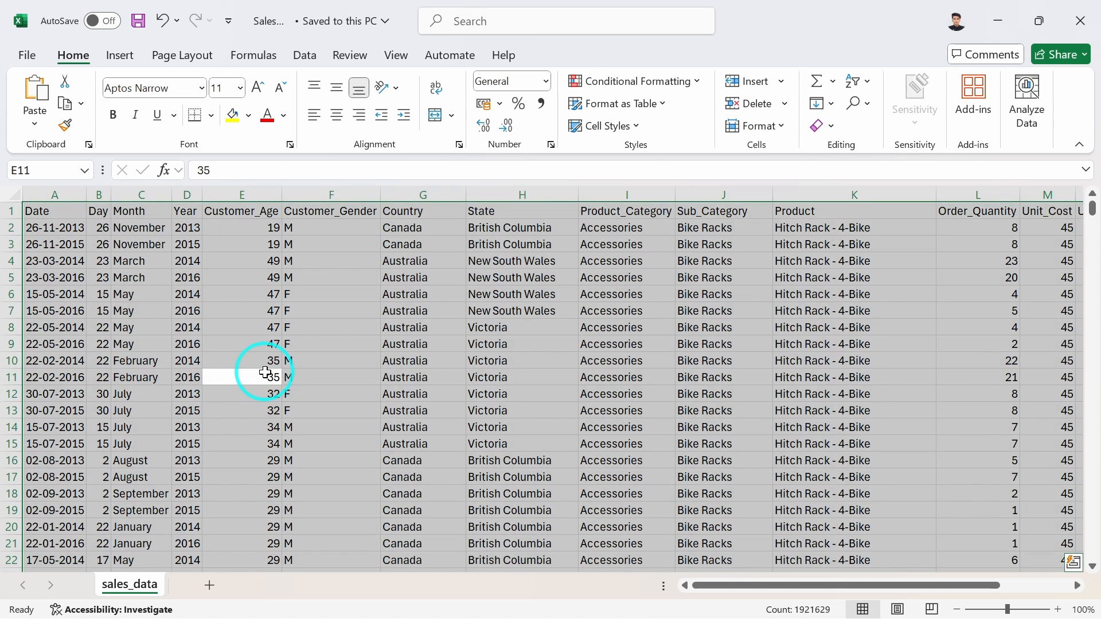
key("ctrl+t")
key("Return")
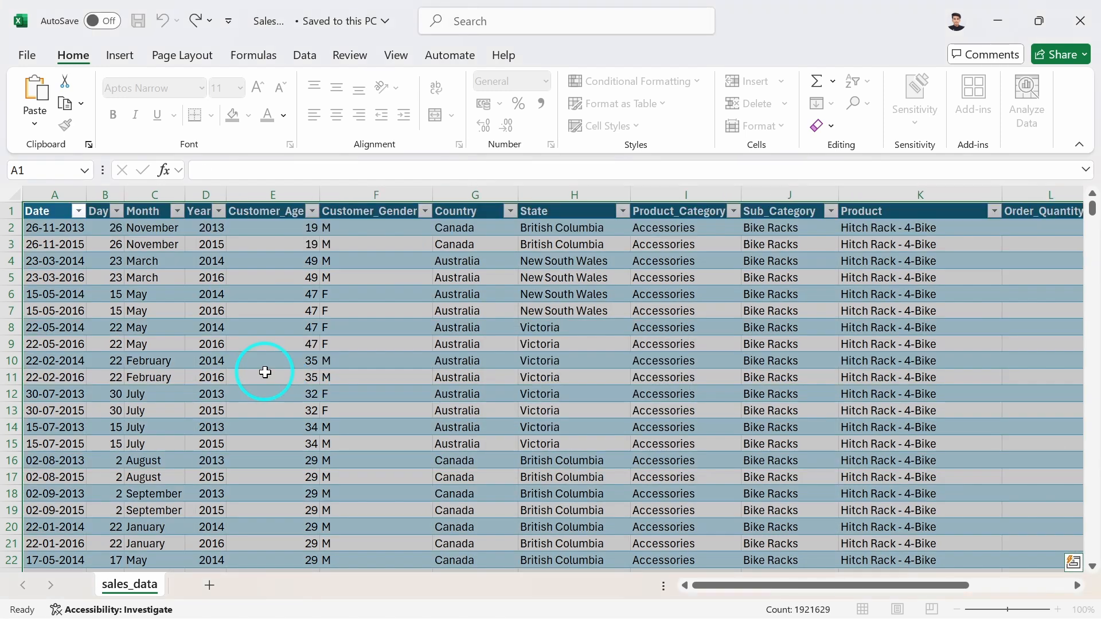
left_click(192, 344)
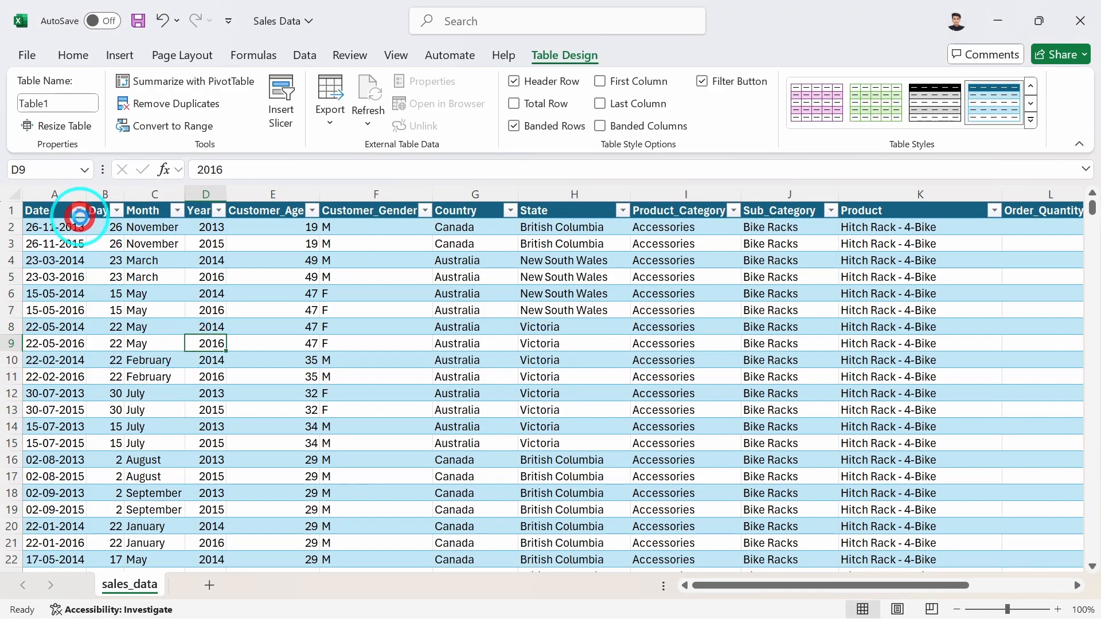
Check the filter values of the Date column, including the months under 2016, and of the Day column without applying a filter.
left_click(78, 212)
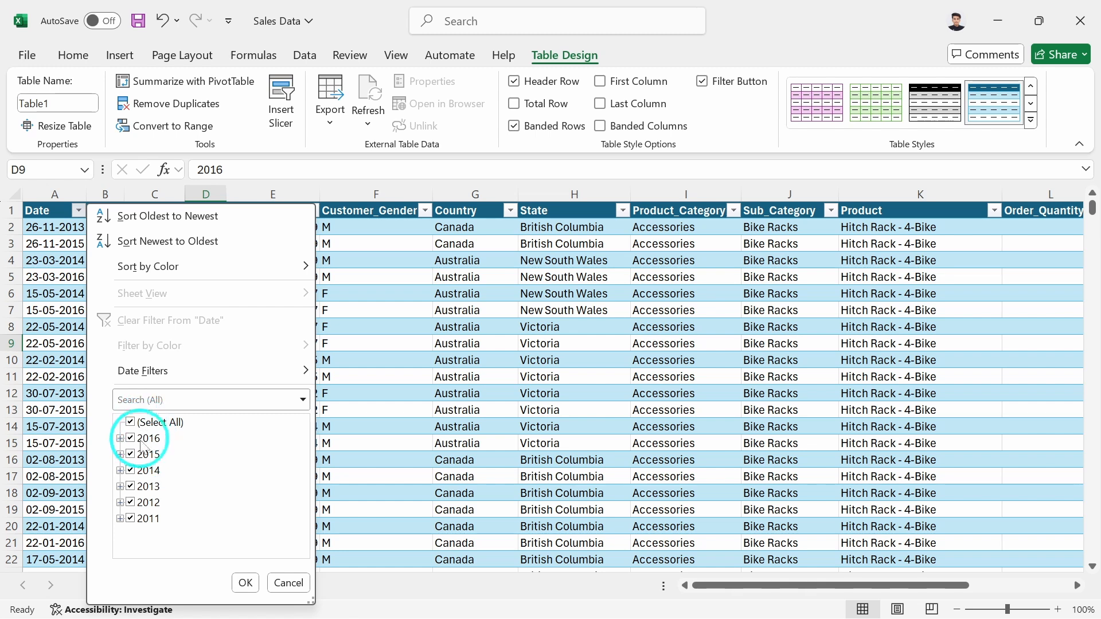
left_click(119, 438)
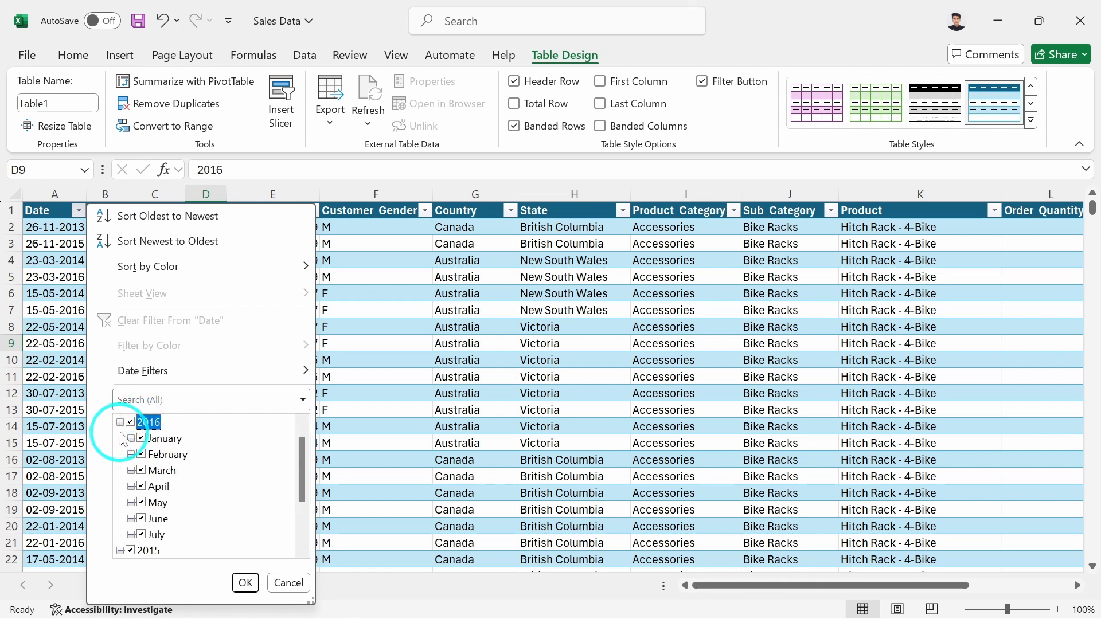
left_click(120, 438)
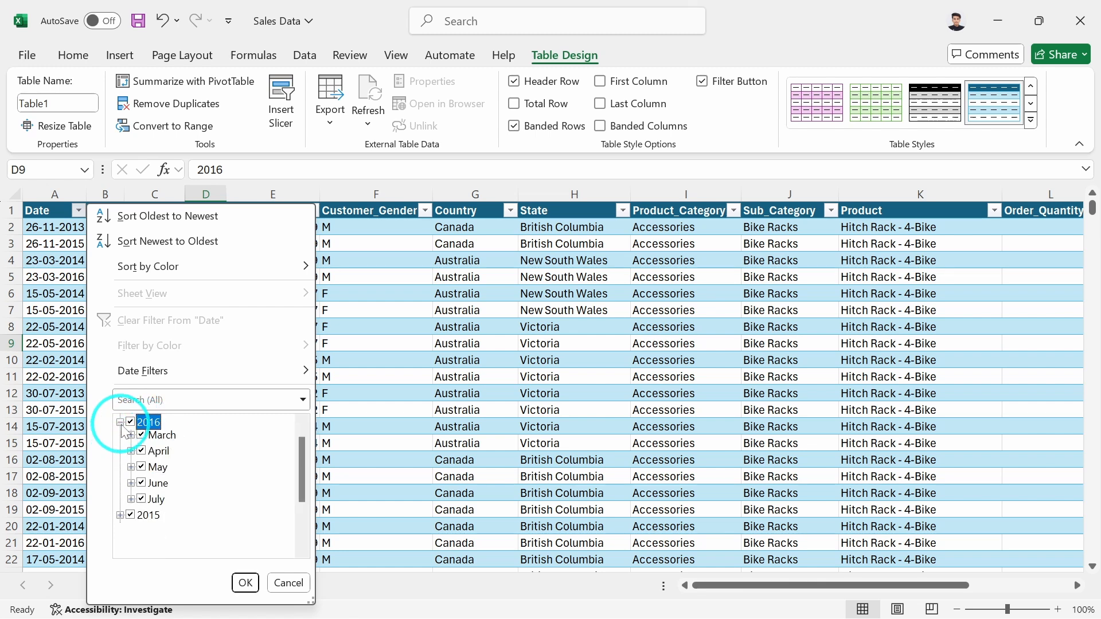
left_click(289, 582)
left_click(116, 217)
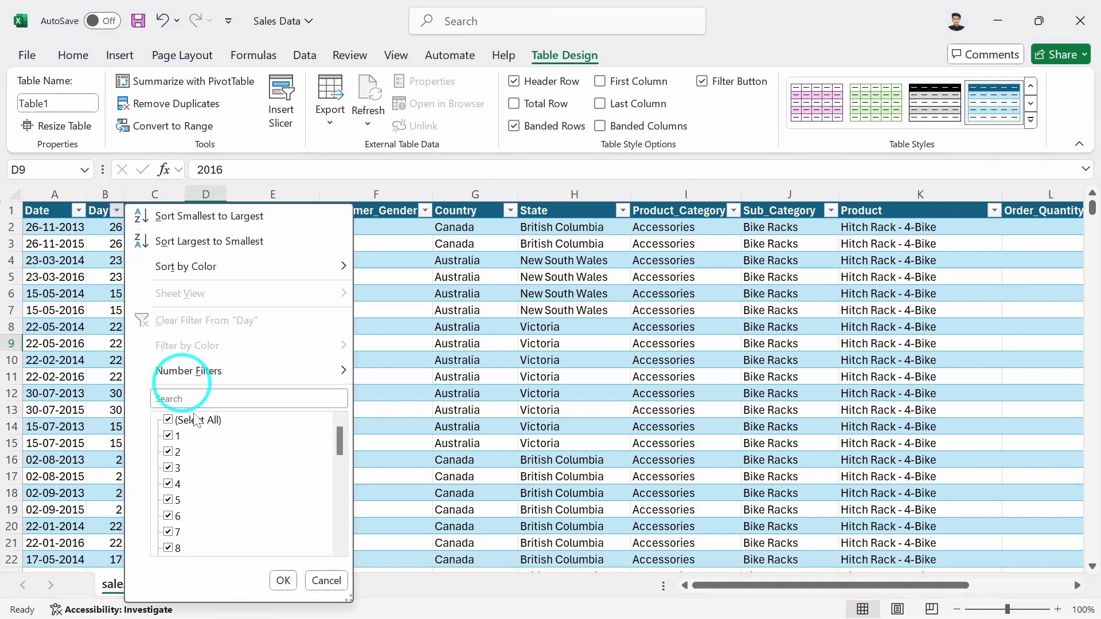
scroll(206, 434, "down", 8)
scroll(229, 481, "up", 8)
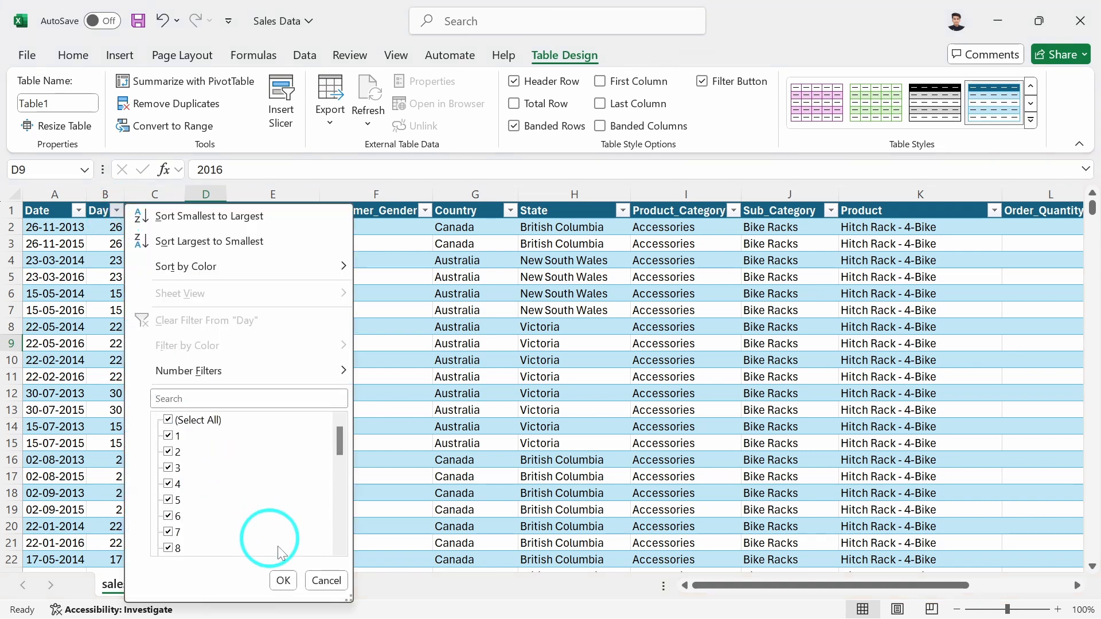
left_click(325, 580)
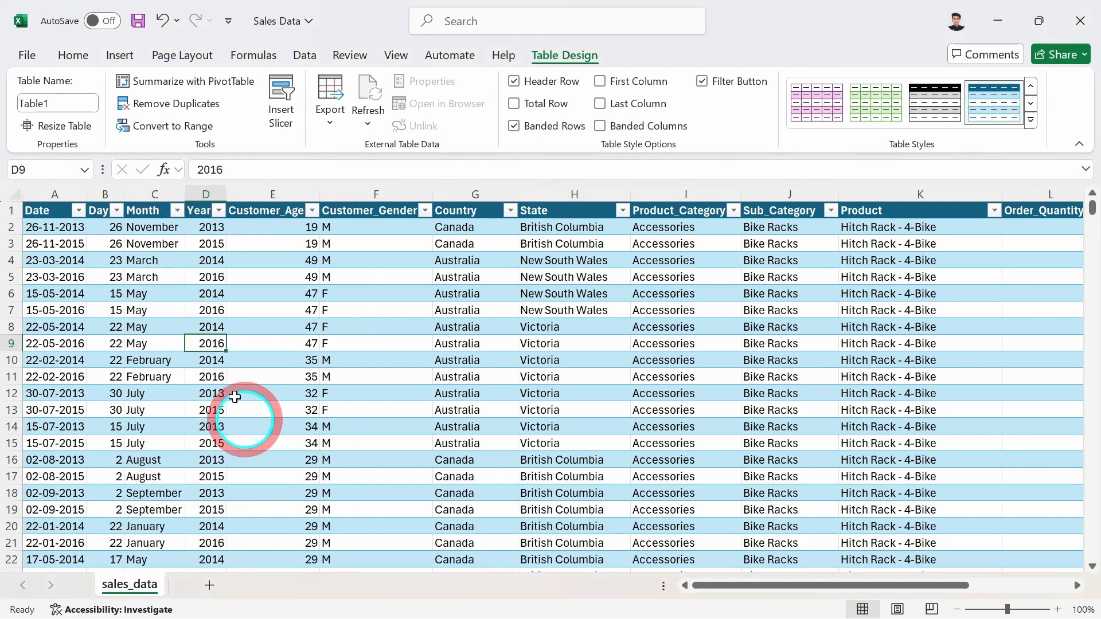
Inspect the filter value lists of the Month and Year columns, leaving both columns unfiltered.
left_click(177, 211)
scroll(277, 466, "down", 2)
scroll(327, 533, "up", 2)
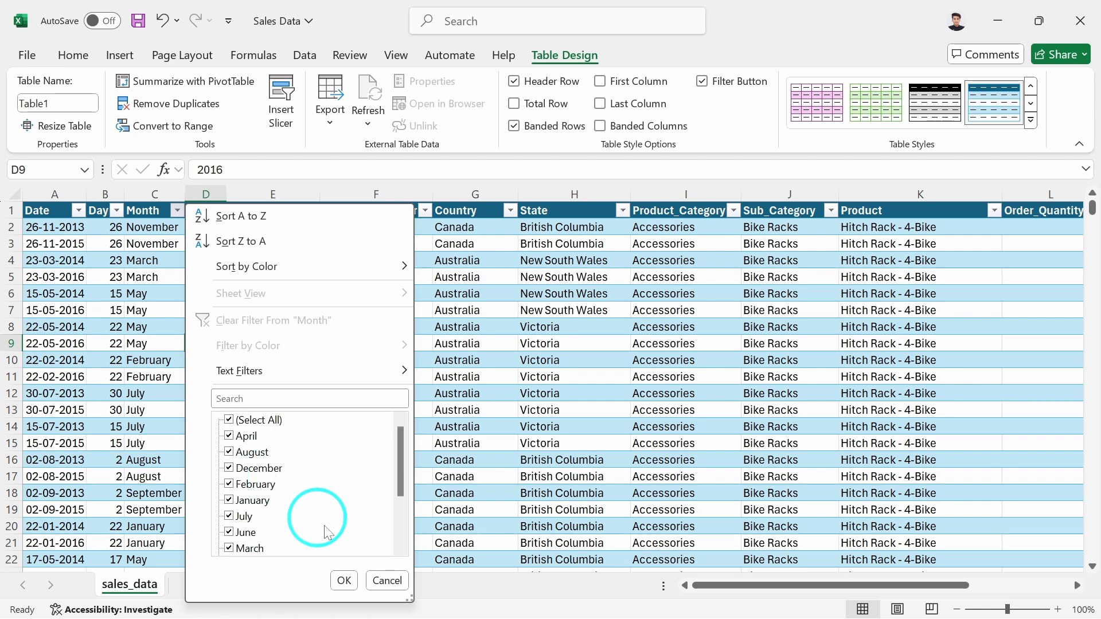
left_click(395, 584)
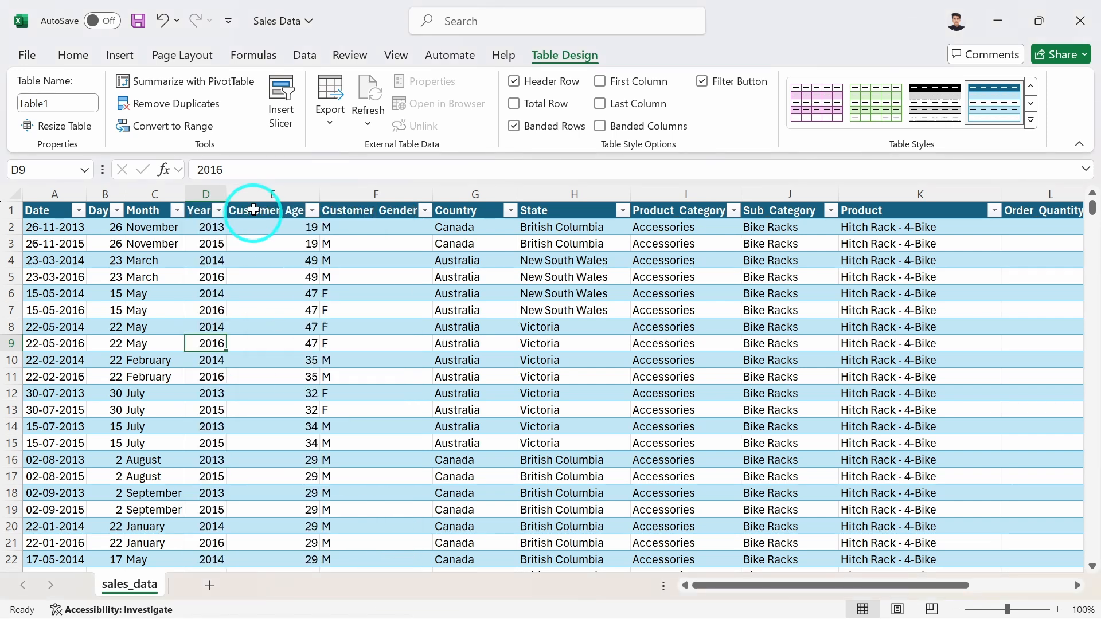
left_click(218, 210)
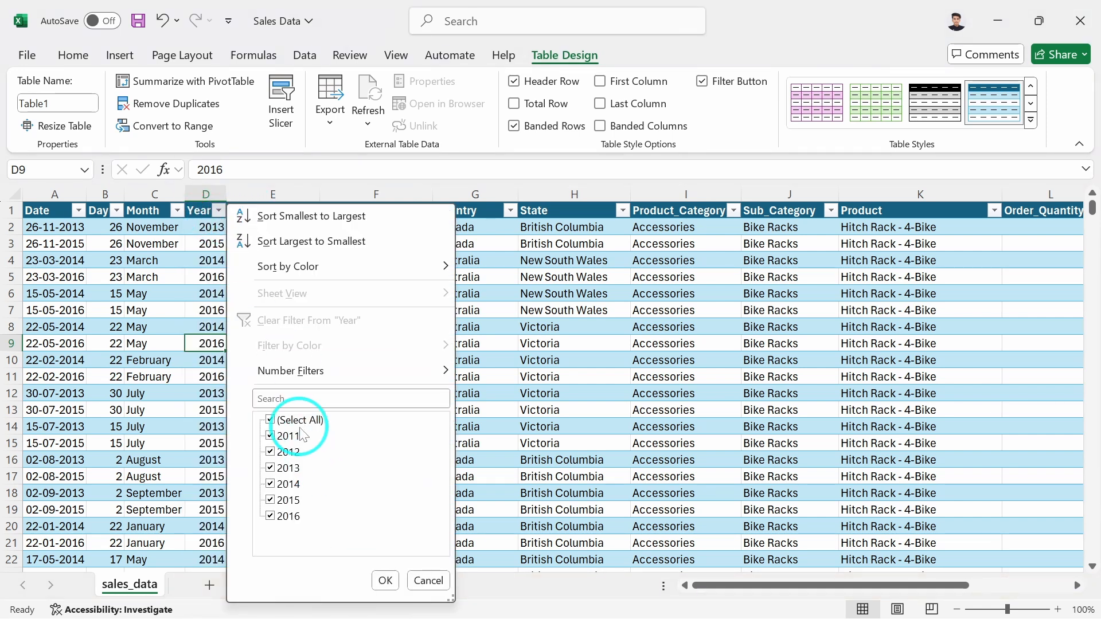
left_click(427, 581)
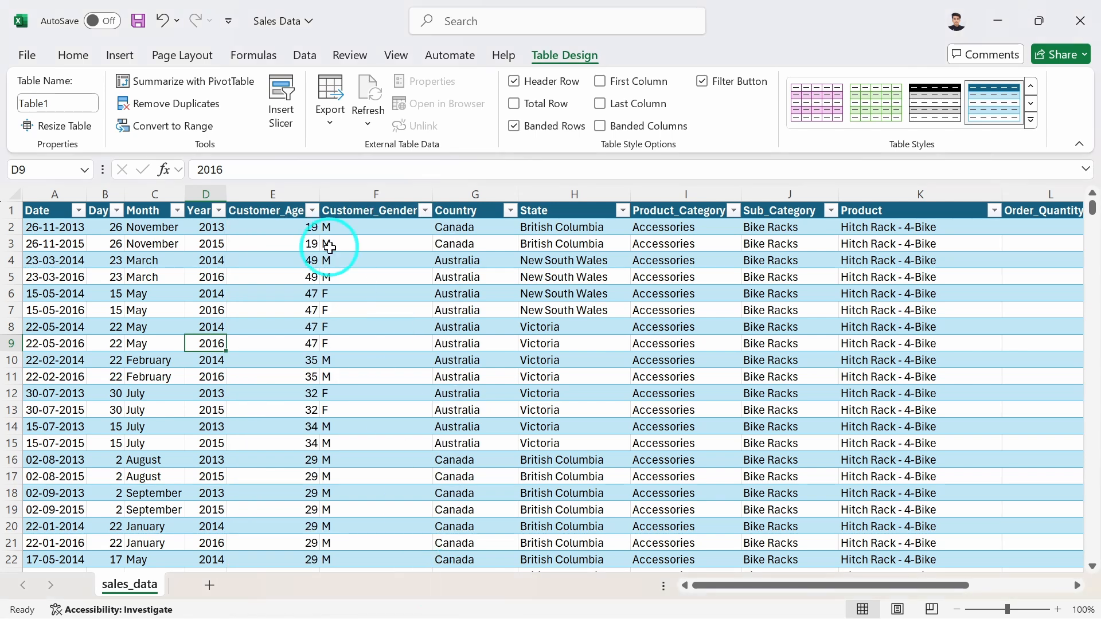
Review the distinct filter values of the Customer_Age, Customer_Gender and Country columns without filtering the table.
left_click(311, 210)
scroll(217, 497, "down", 4)
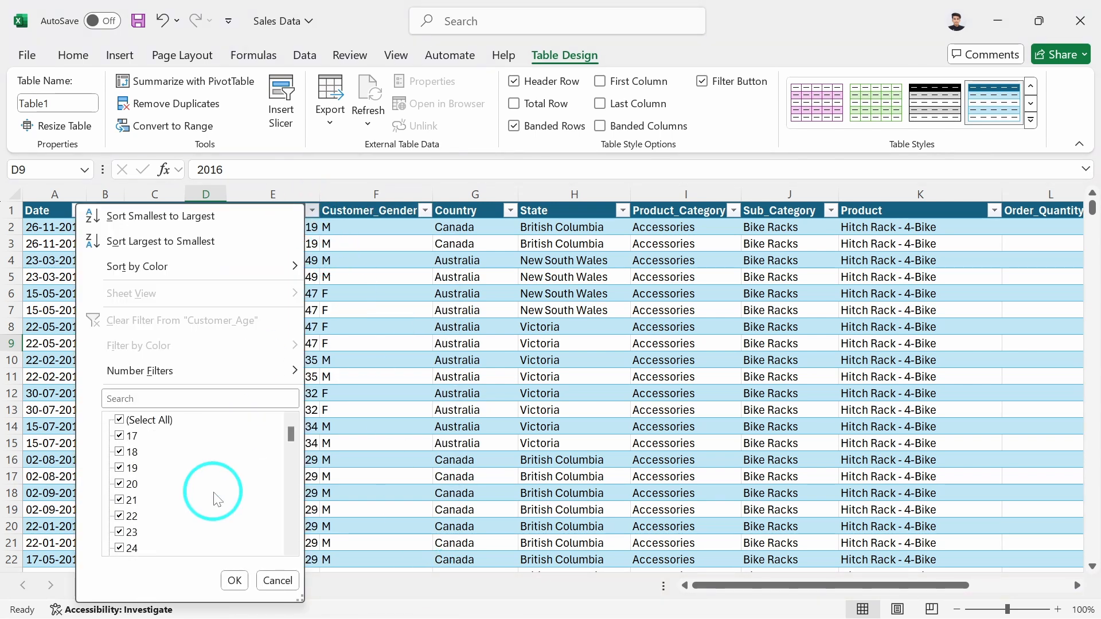
left_click(277, 581)
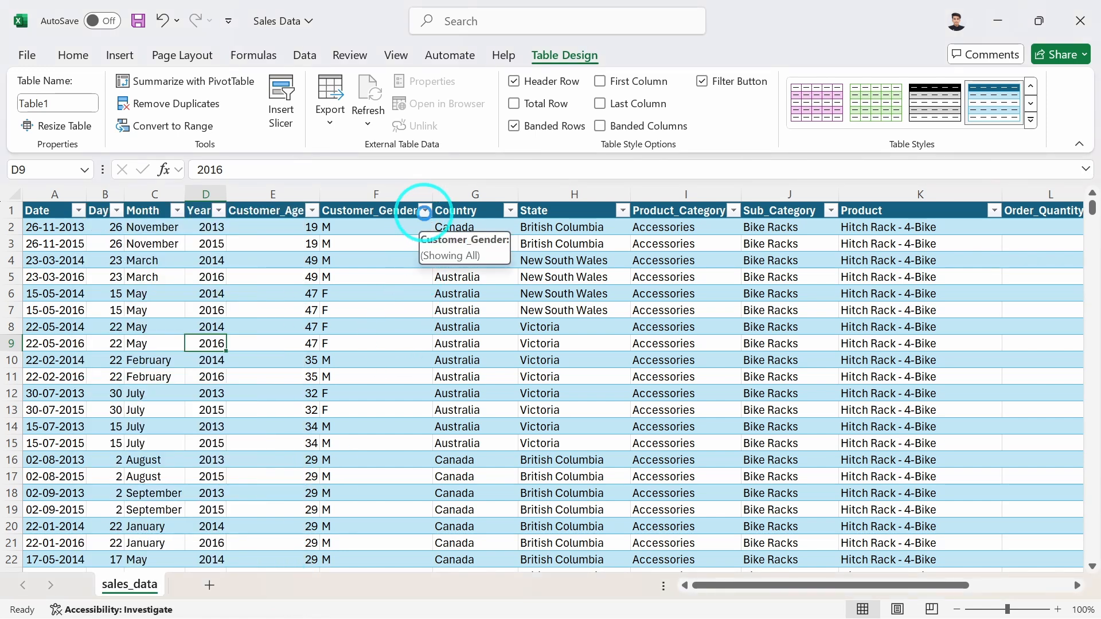
left_click(424, 211)
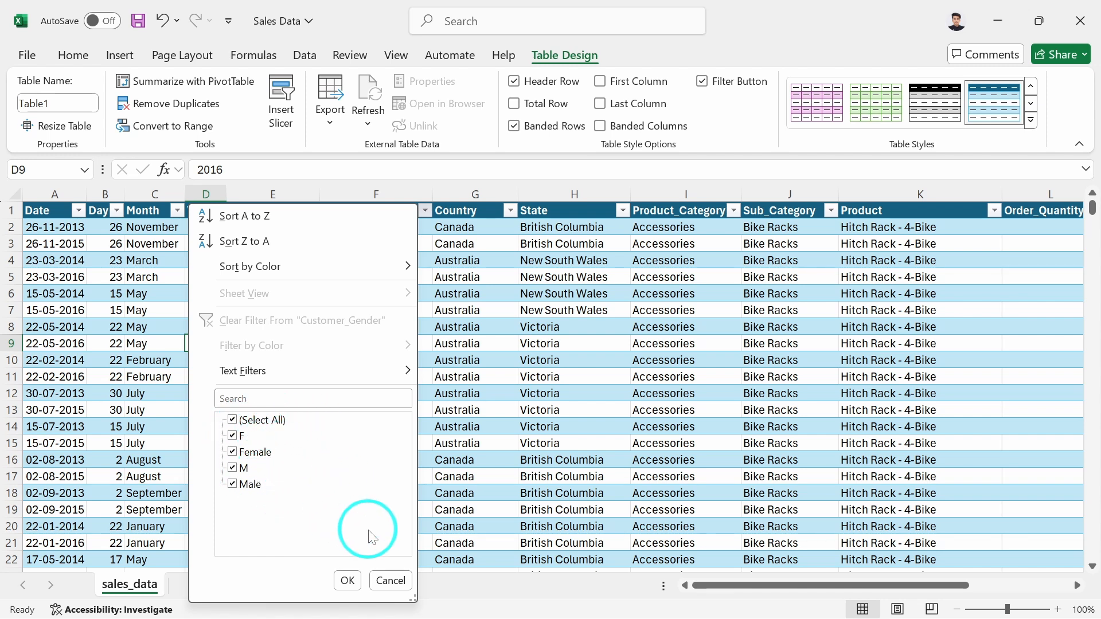
left_click(390, 580)
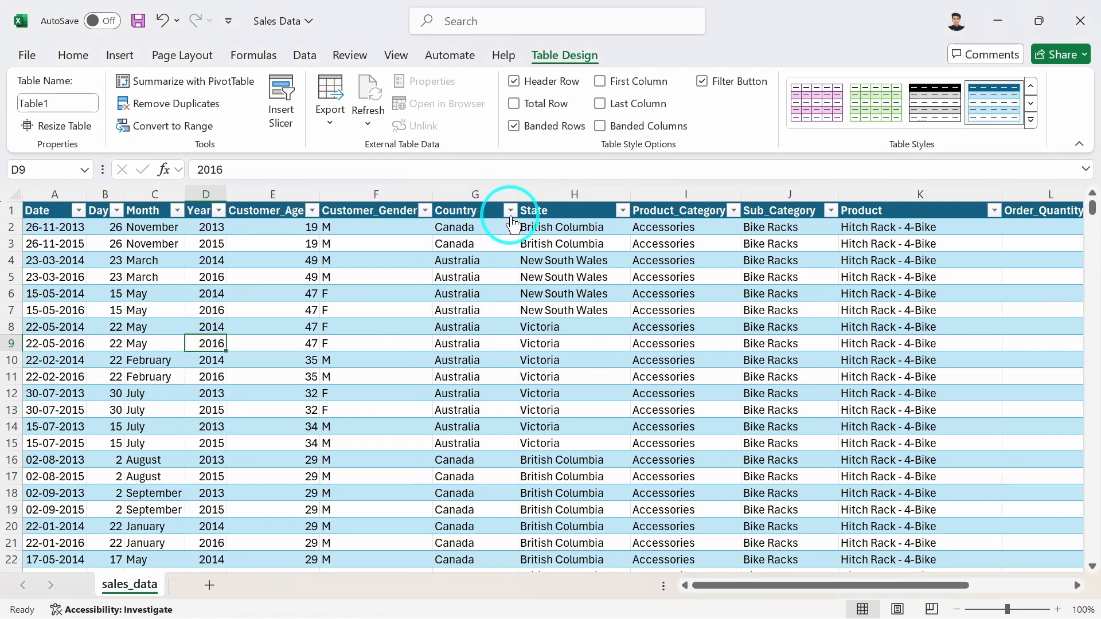
left_click(510, 211)
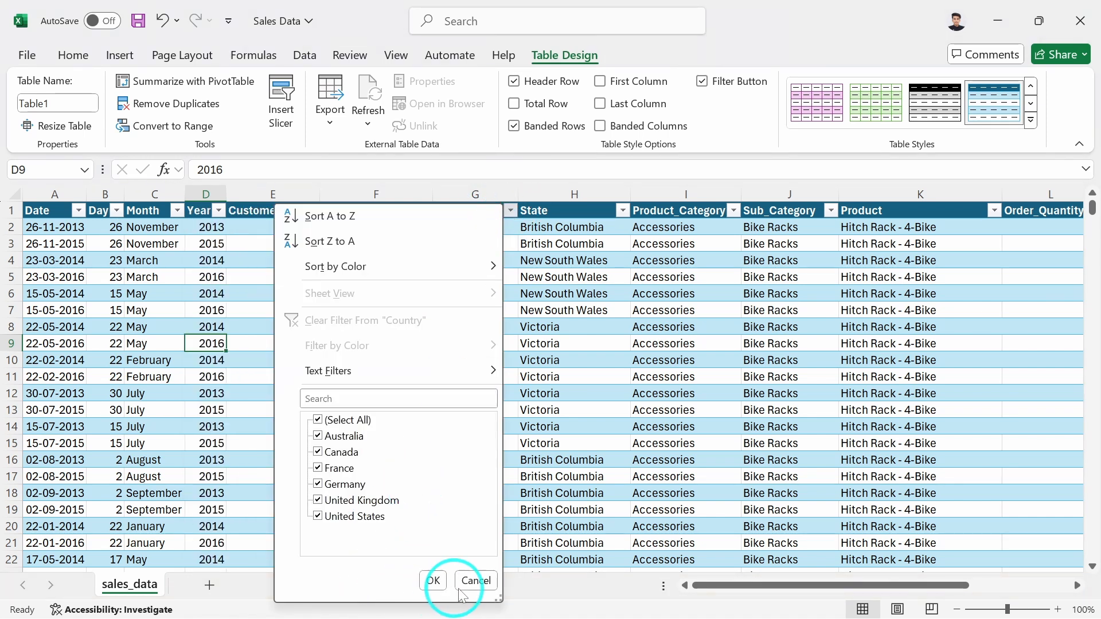
left_click(475, 580)
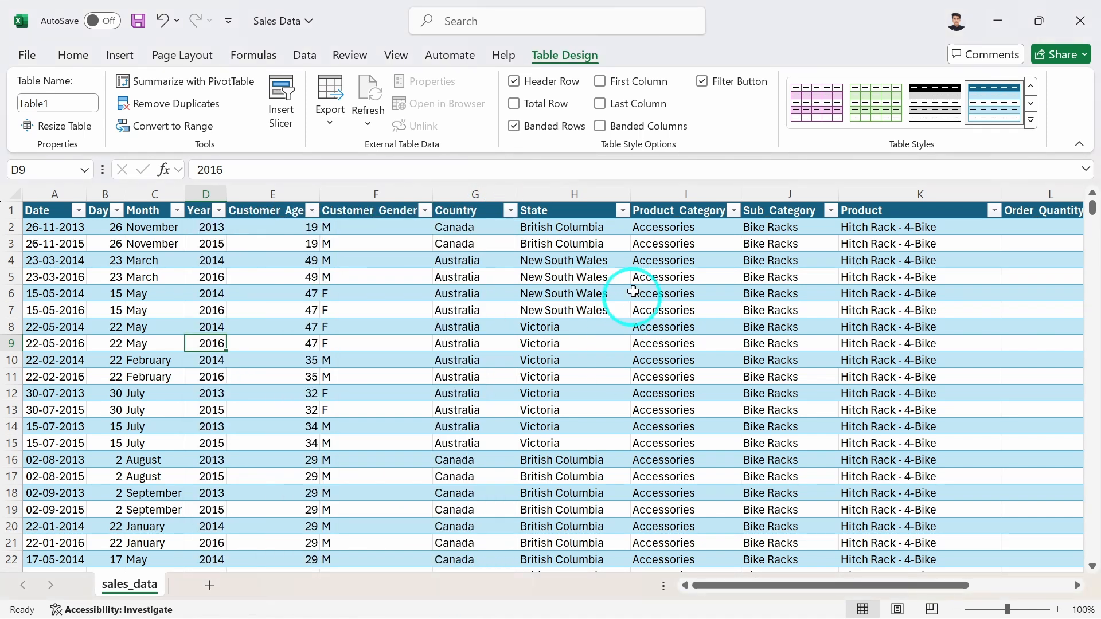
Look through the distinct filter values of the State and Product_Category columns, applying no filter.
left_click(622, 211)
scroll(527, 491, "down", 10)
scroll(530, 494, "up", 8)
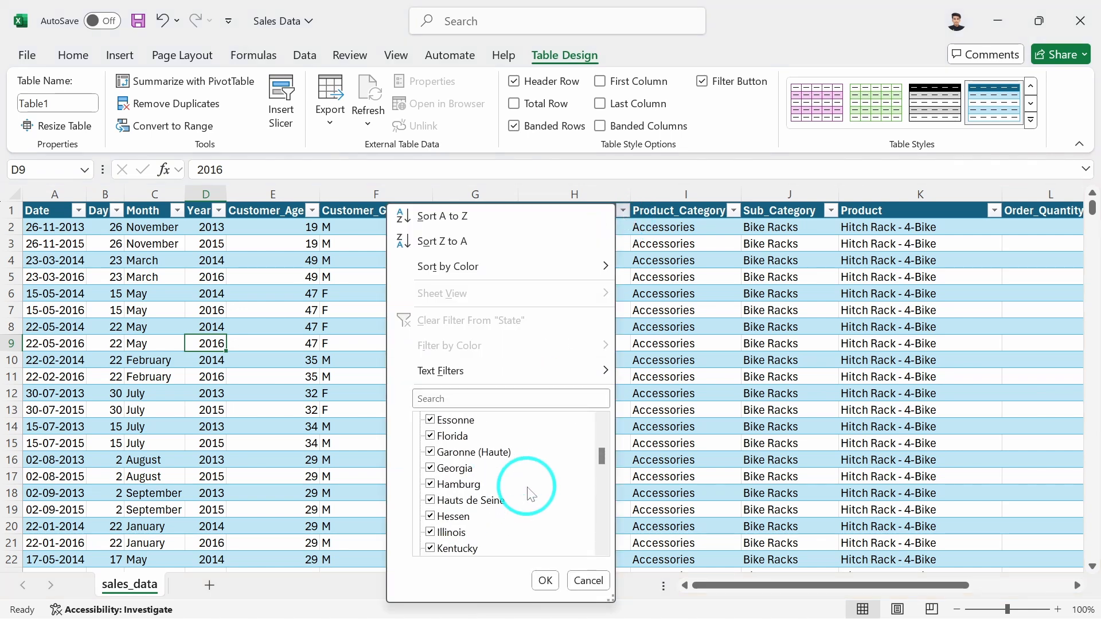
scroll(528, 491, "up", 5)
left_click(588, 580)
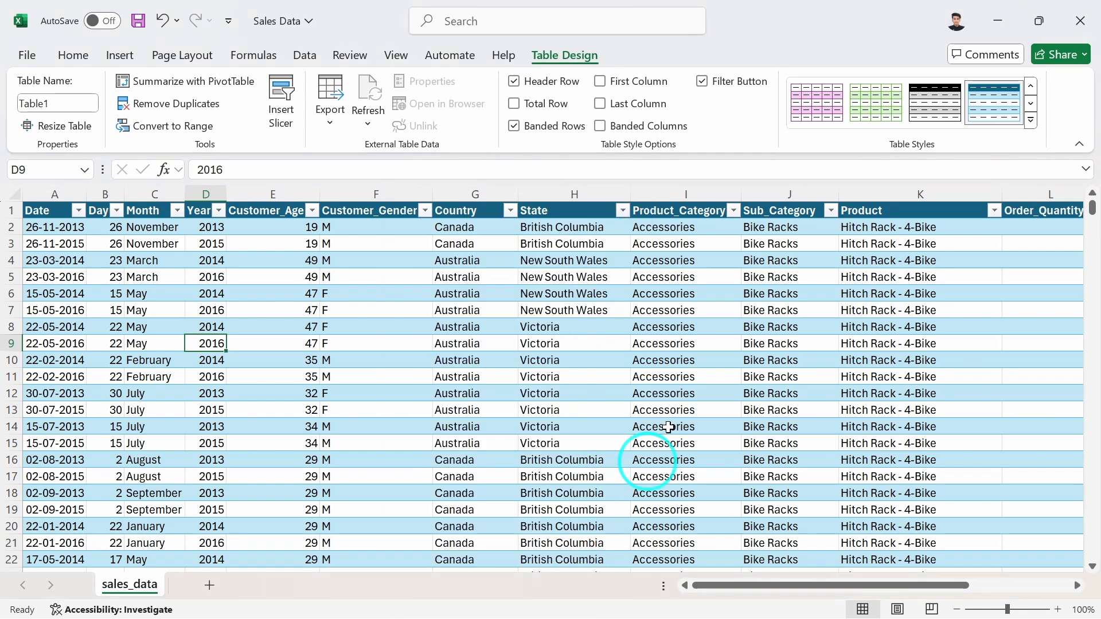
scroll(688, 372, "right", 3)
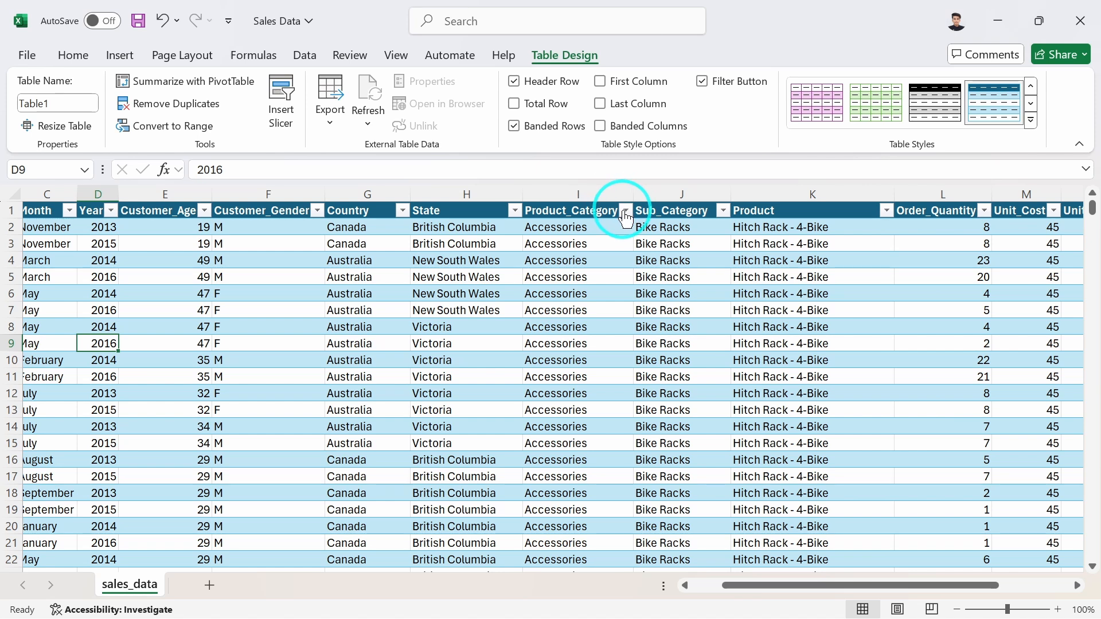
left_click(624, 211)
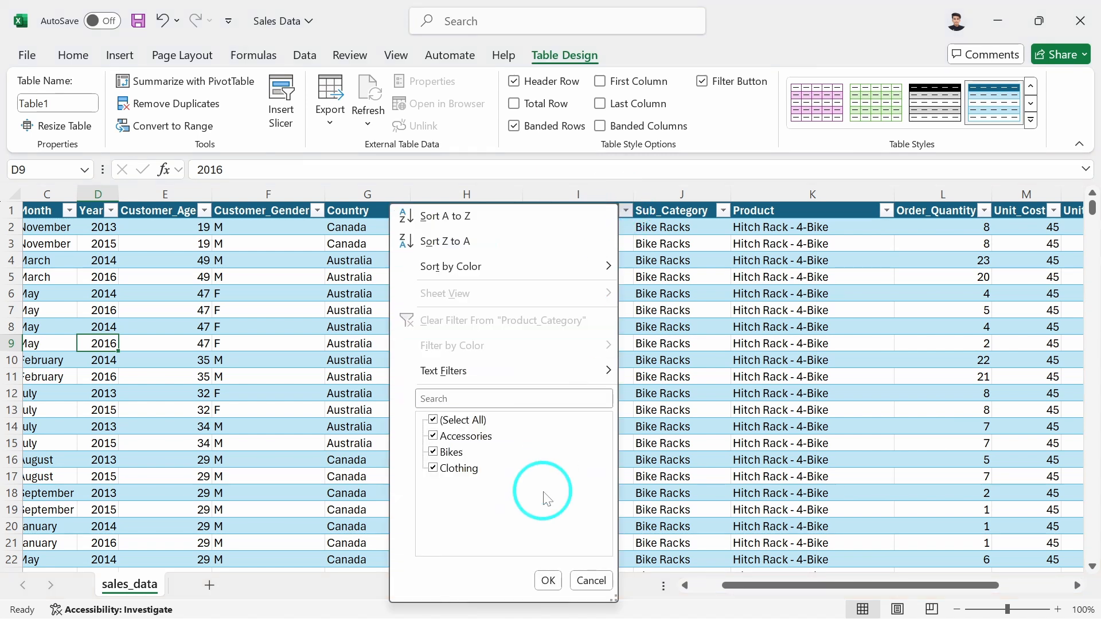
left_click(591, 580)
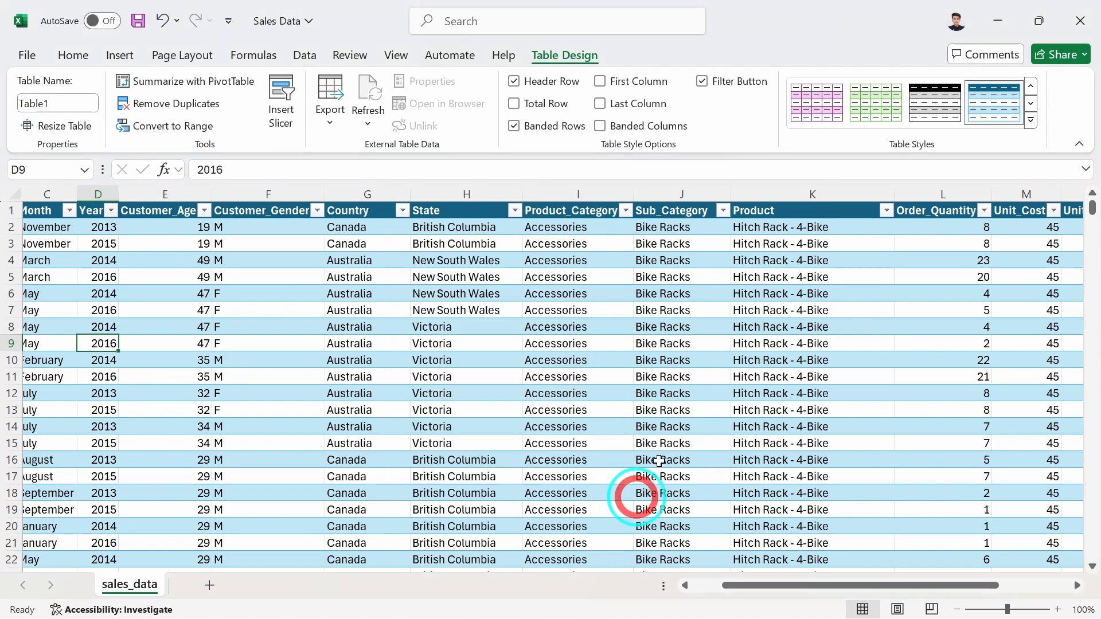
Examine the full filter value lists of the Sub_Category and Product columns without applying a filter.
left_click(723, 211)
scroll(636, 474, "down", 5)
scroll(636, 474, "up", 5)
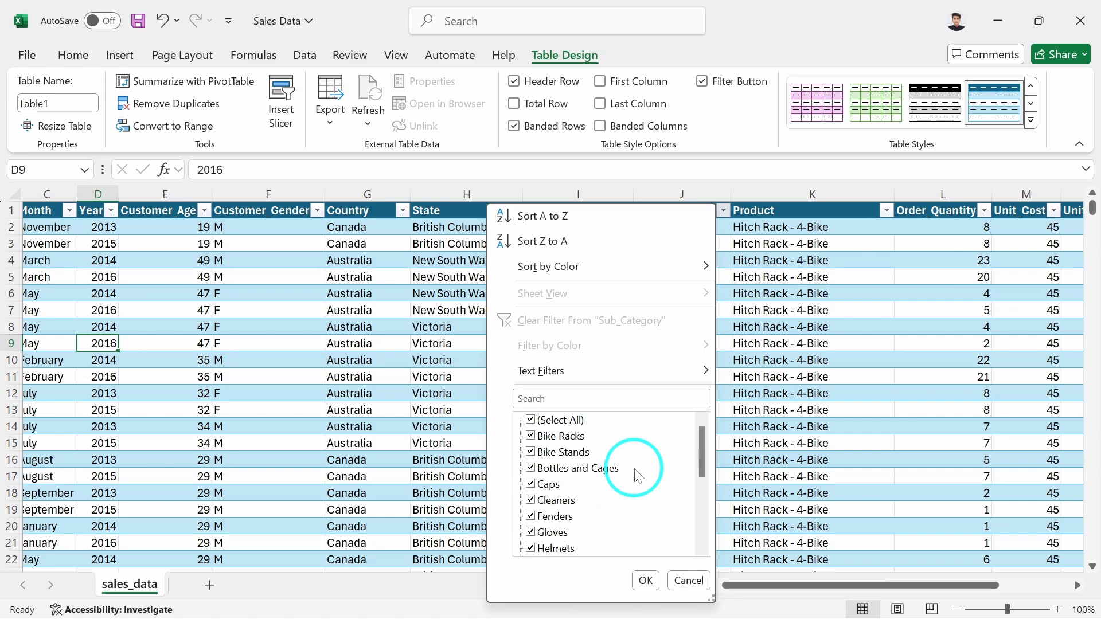
left_click(688, 580)
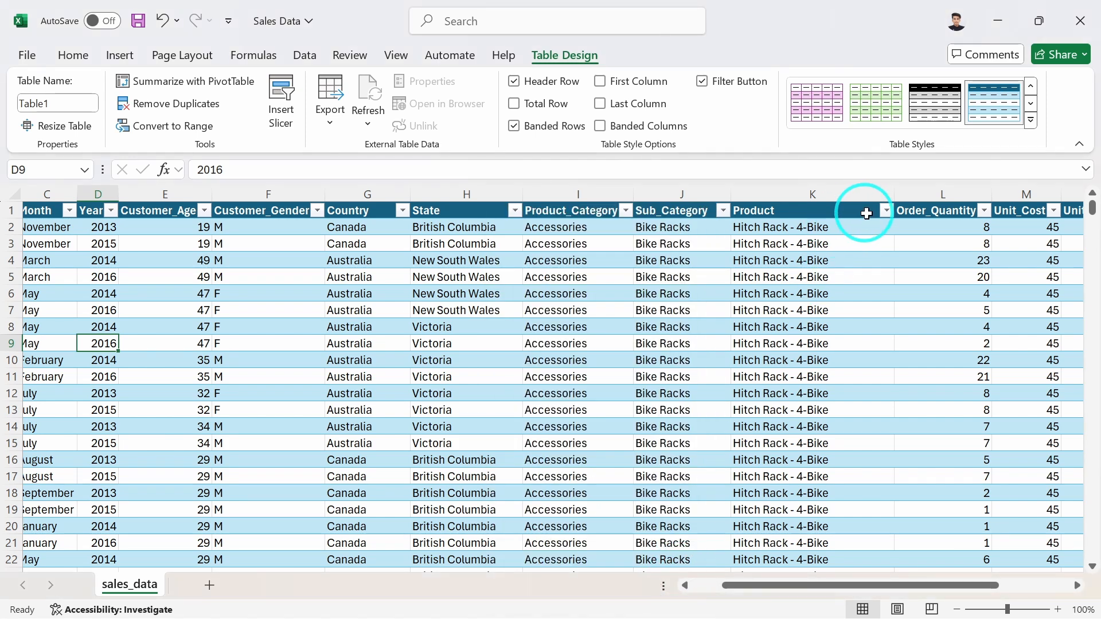
left_click(885, 212)
scroll(823, 444, "down", 10)
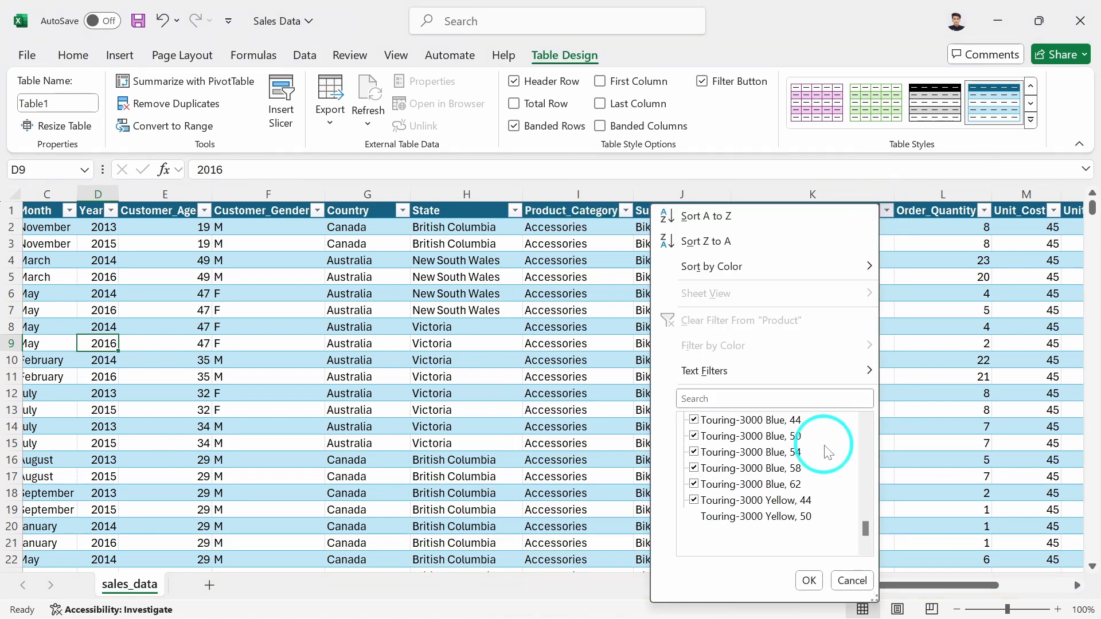
scroll(825, 447, "up", 4)
scroll(825, 449, "up", 10)
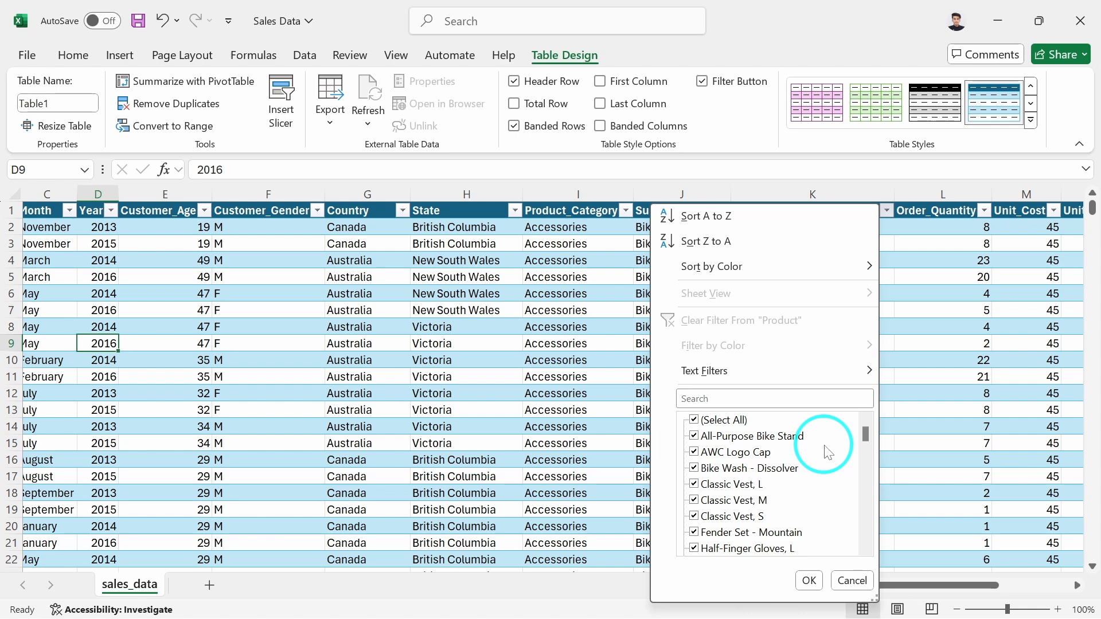
left_click(852, 580)
Check the Order_Quantity and Unit_Cost filter value lists down to their last entries for error values, leaving the table unfiltered.
scroll(899, 402, "right", 4)
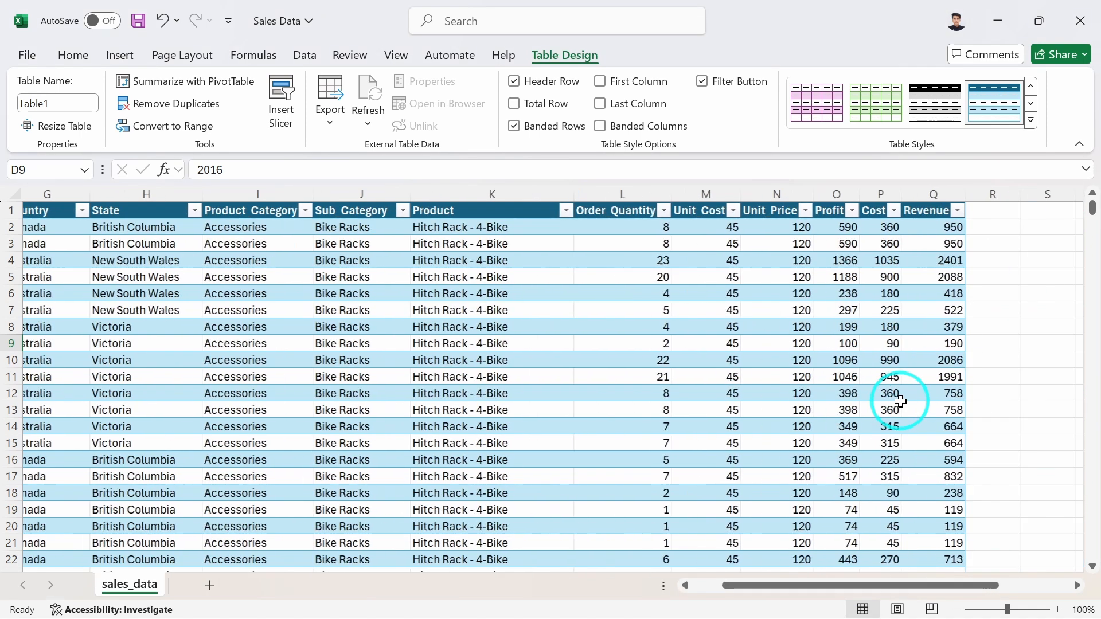
scroll(900, 401, "right", 2)
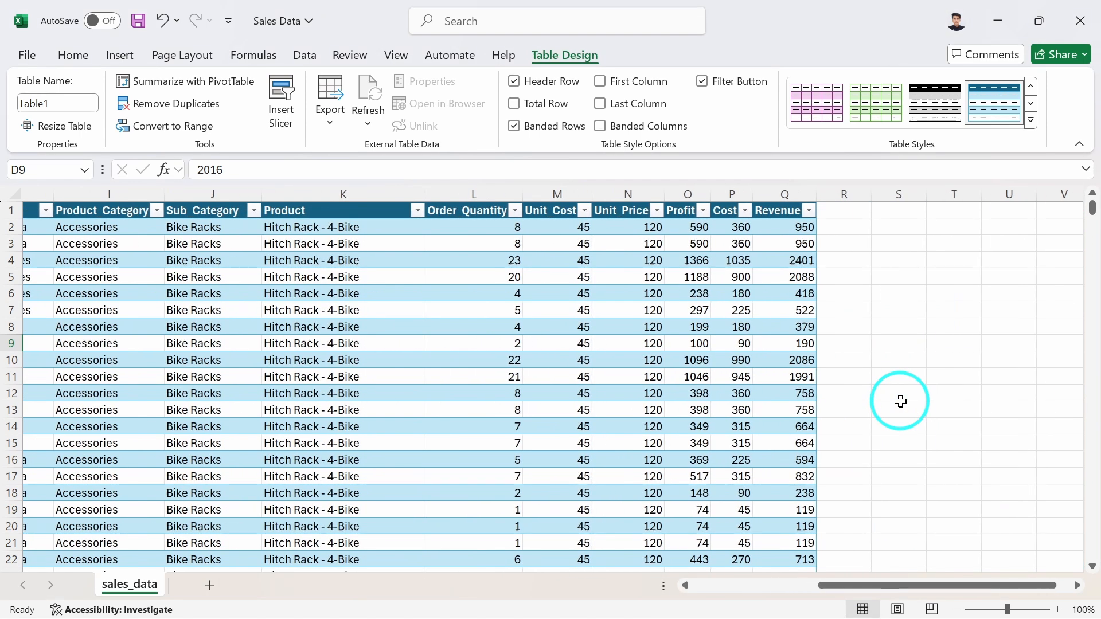
left_click(516, 211)
scroll(407, 512, "down", 10)
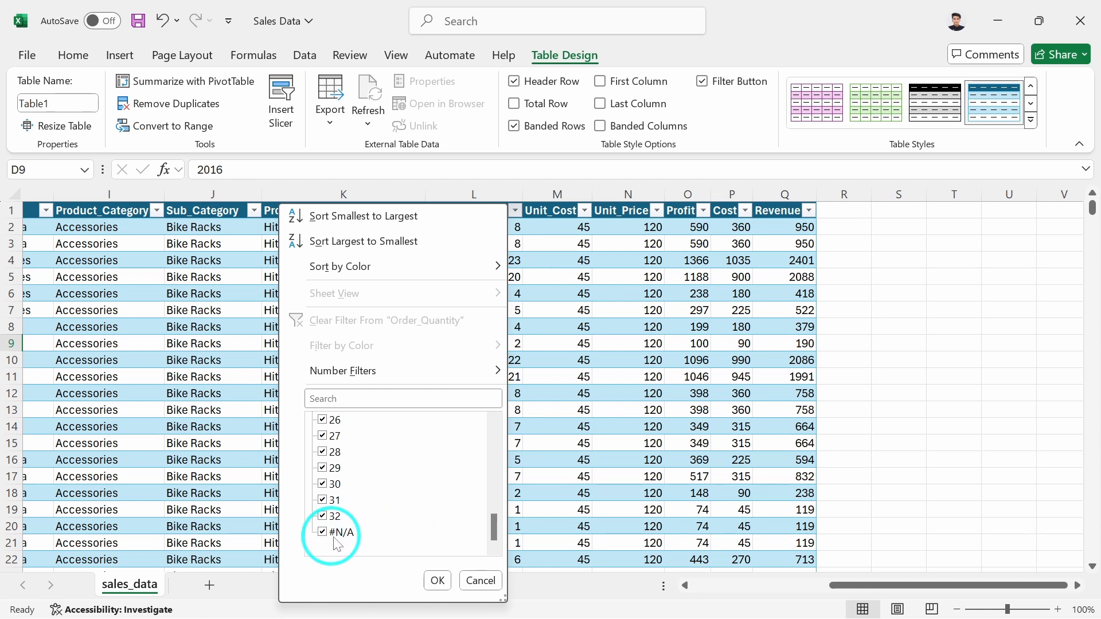
scroll(411, 467, "up", 3)
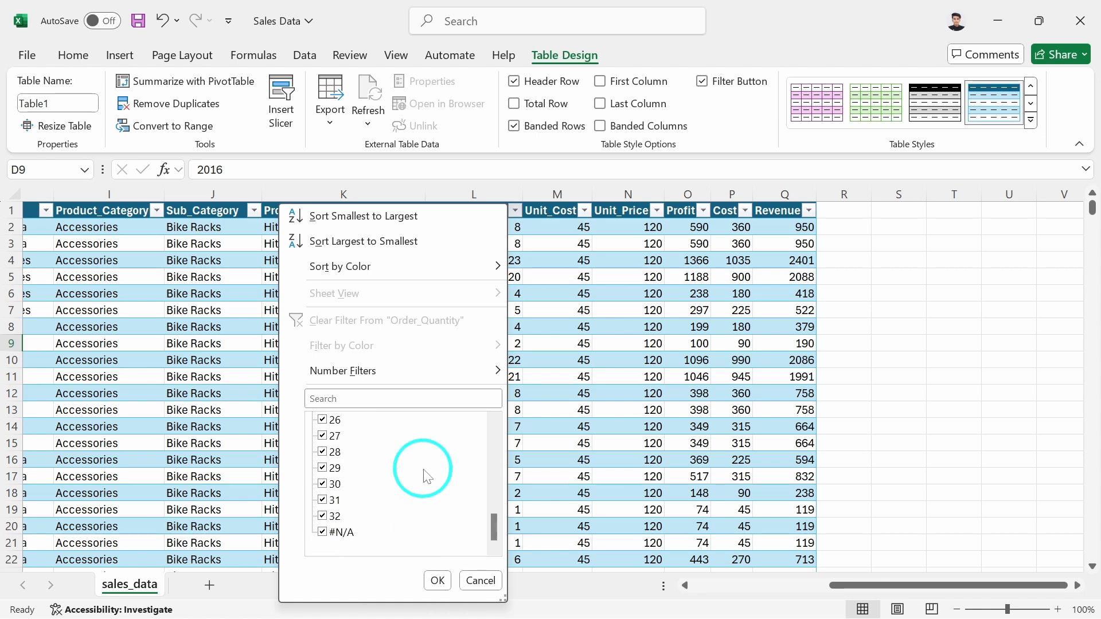
left_click(484, 580)
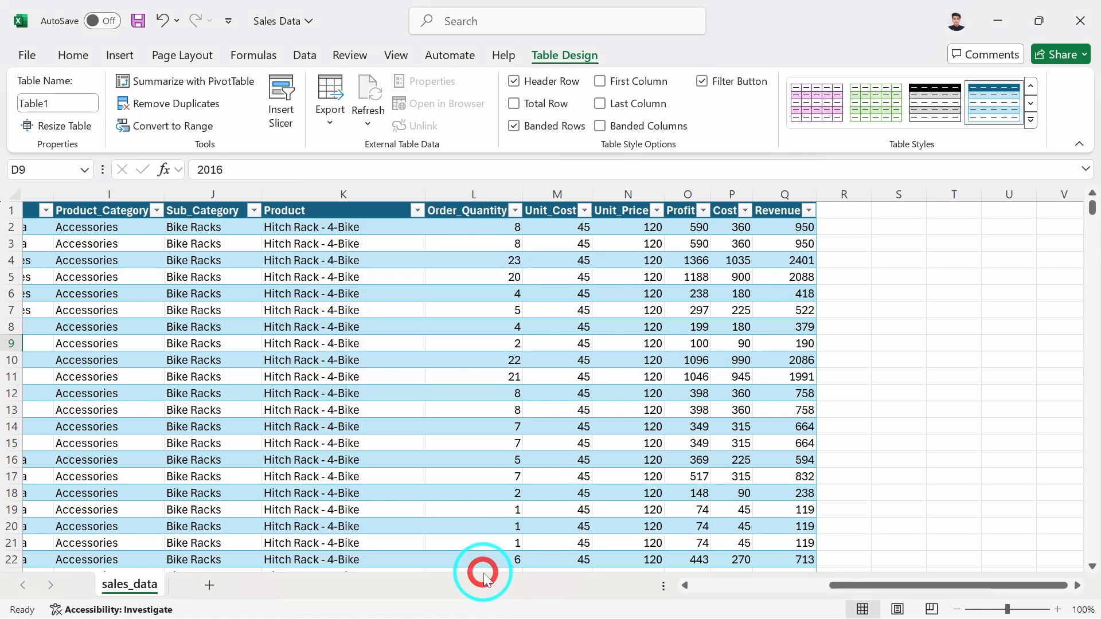
left_click(585, 210)
scroll(478, 493, "down", 10)
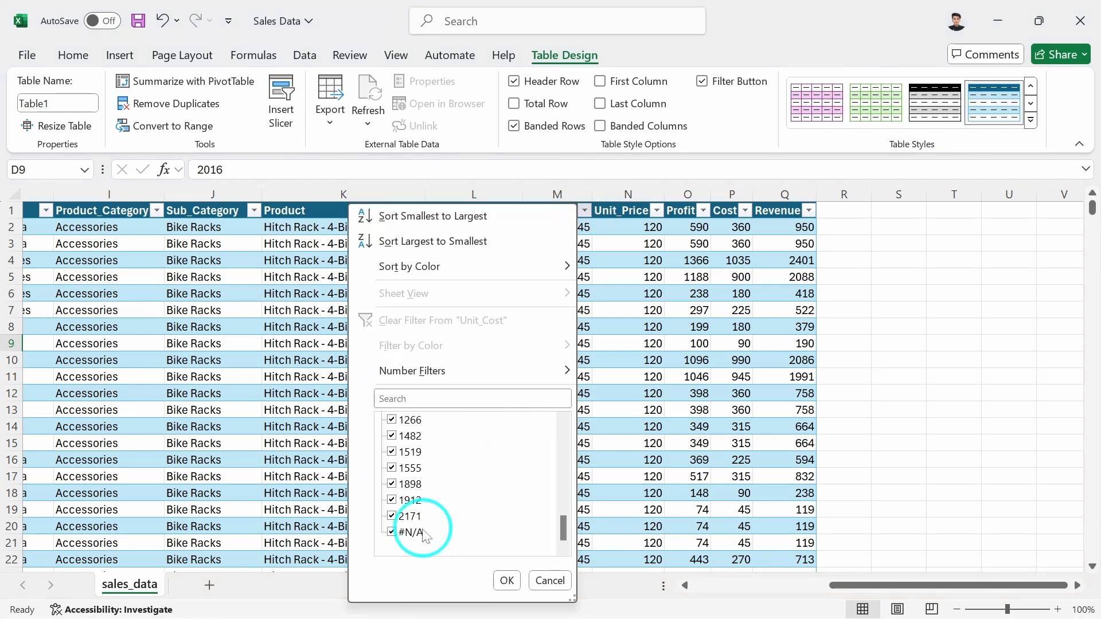
left_click(549, 581)
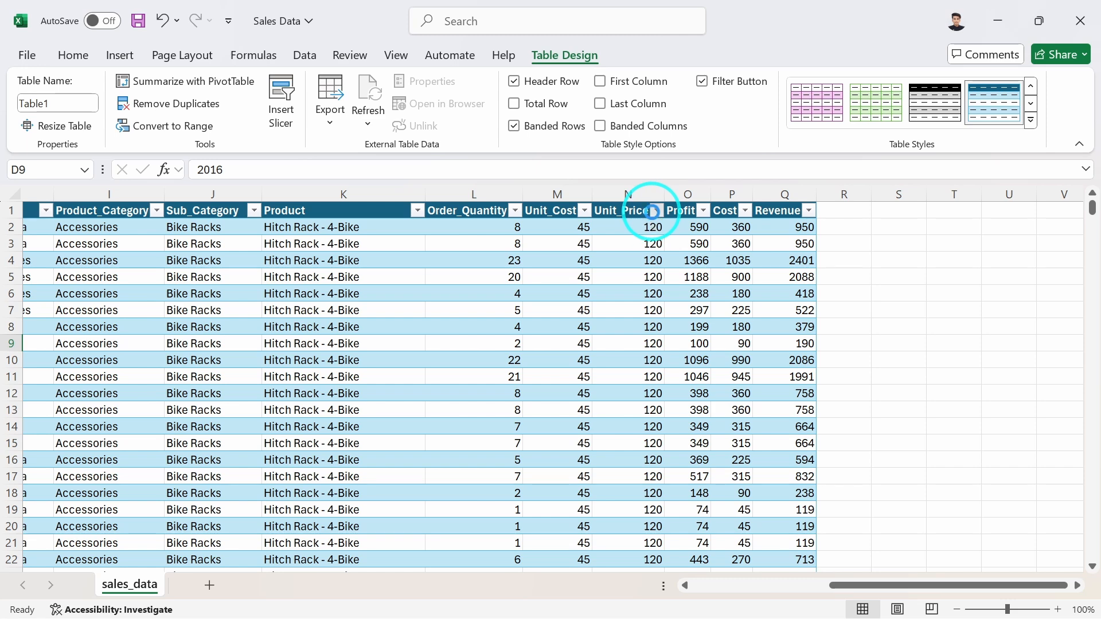
Check the Unit_Price and Profit filter value lists for error values without filtering the table.
left_click(652, 211)
scroll(574, 478, "down", 5)
scroll(574, 479, "up", 5)
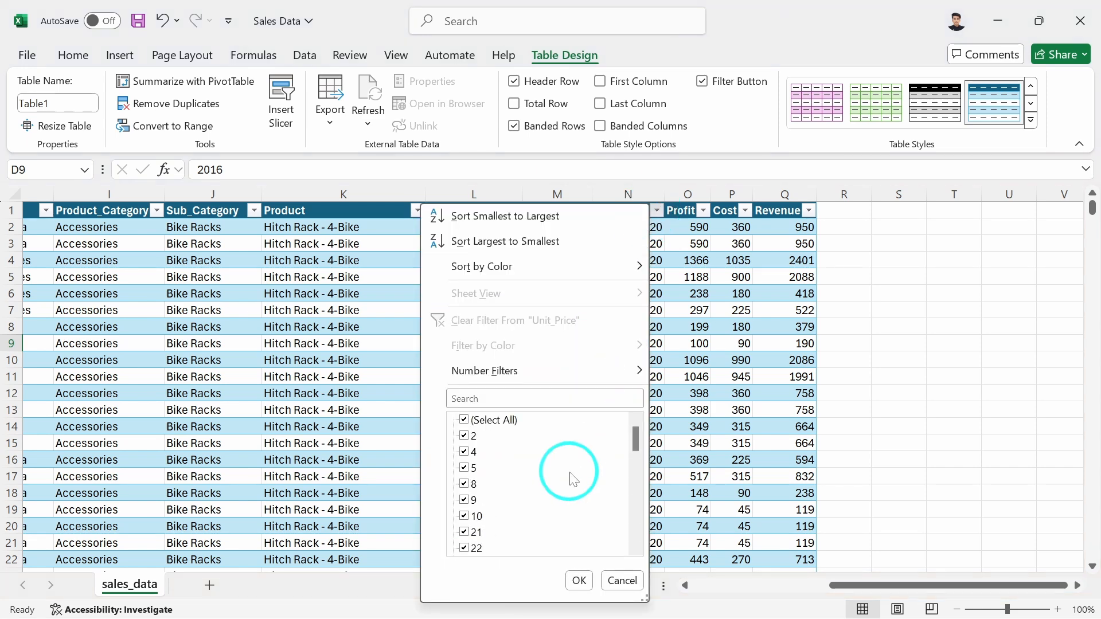
left_click(622, 581)
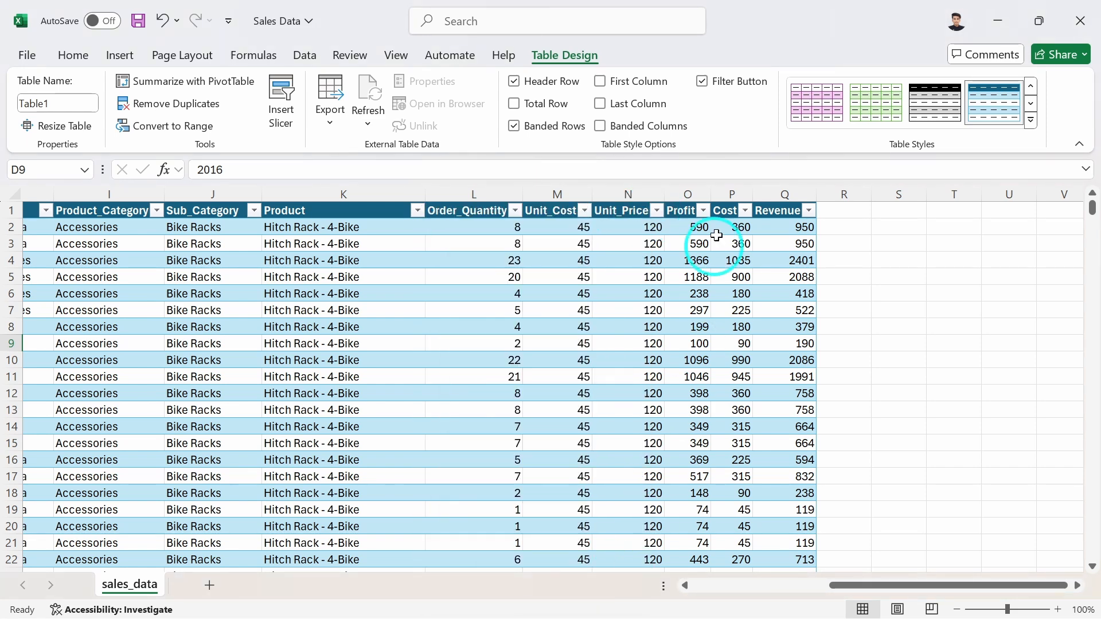
left_click(702, 212)
scroll(611, 465, "down", 3)
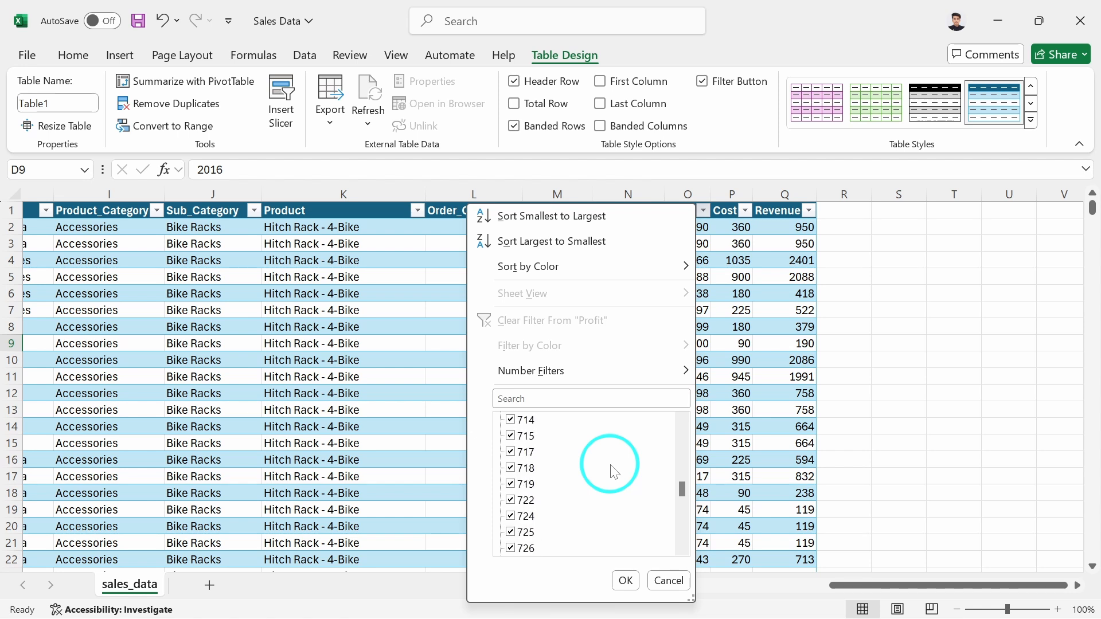
scroll(614, 471, "down", 5)
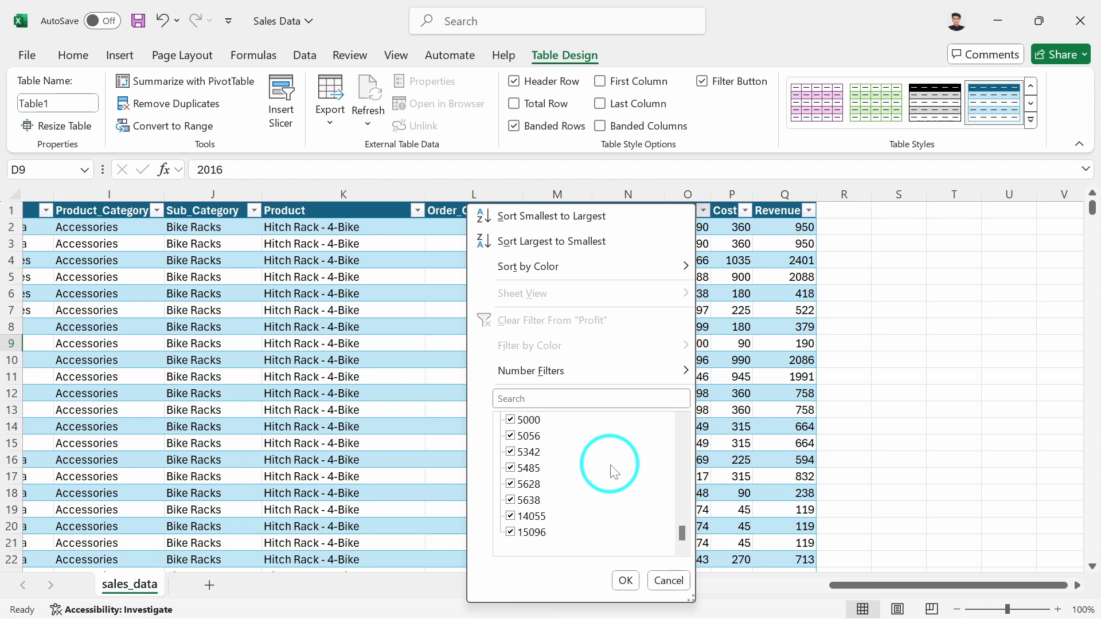
left_click(668, 581)
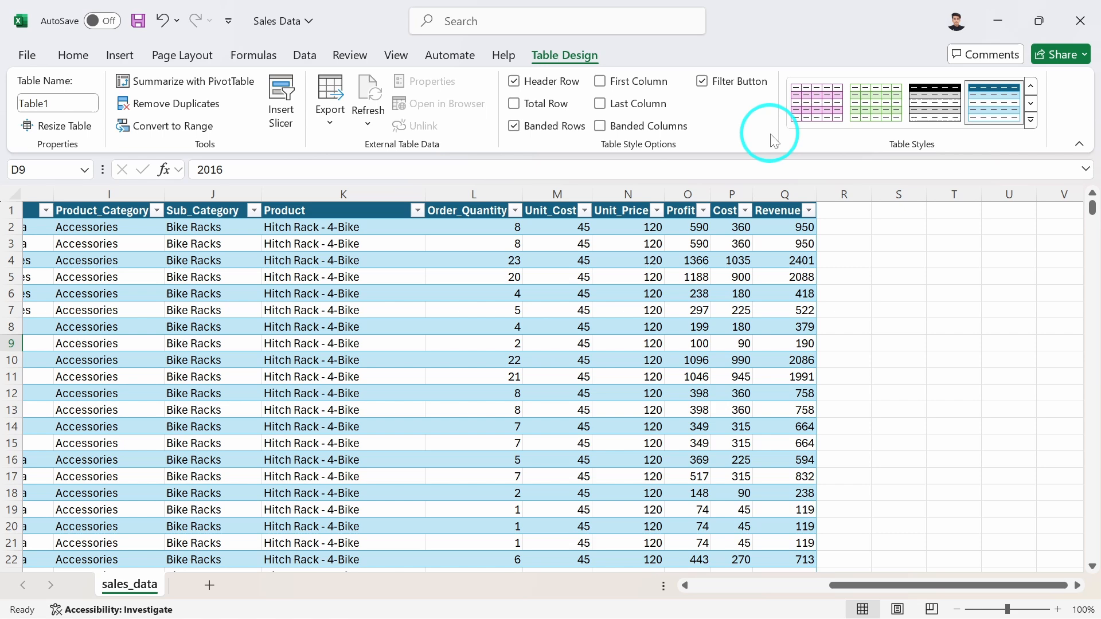
Look through the Cost and Revenue filter value lists for inconsistent entries, applying no filter.
left_click(745, 212)
scroll(619, 509, "down", 15)
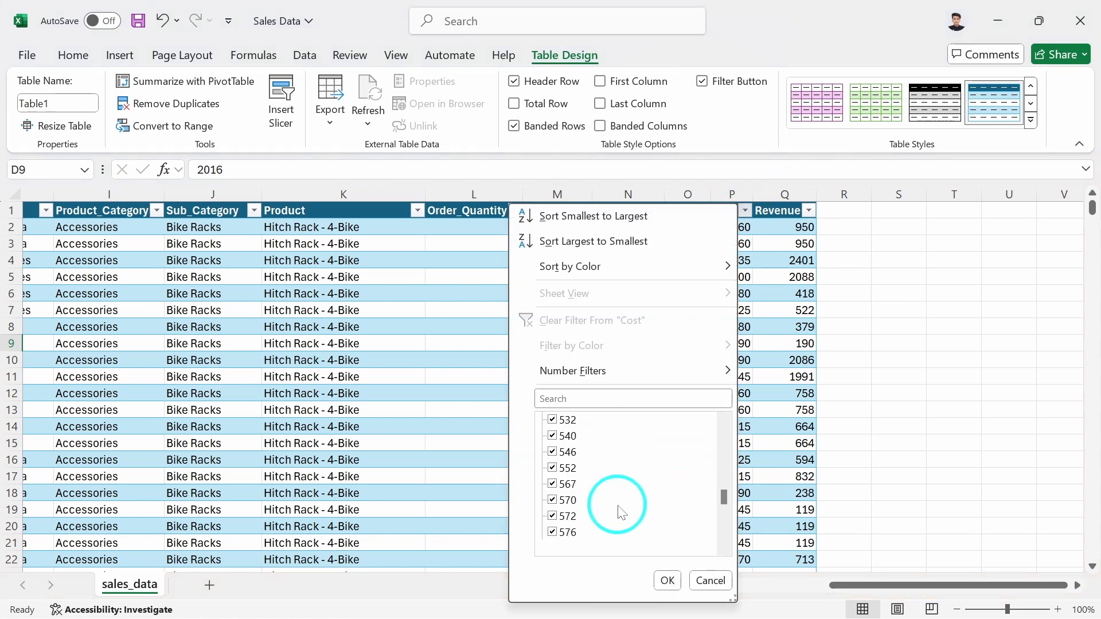
left_click(709, 580)
left_click(808, 210)
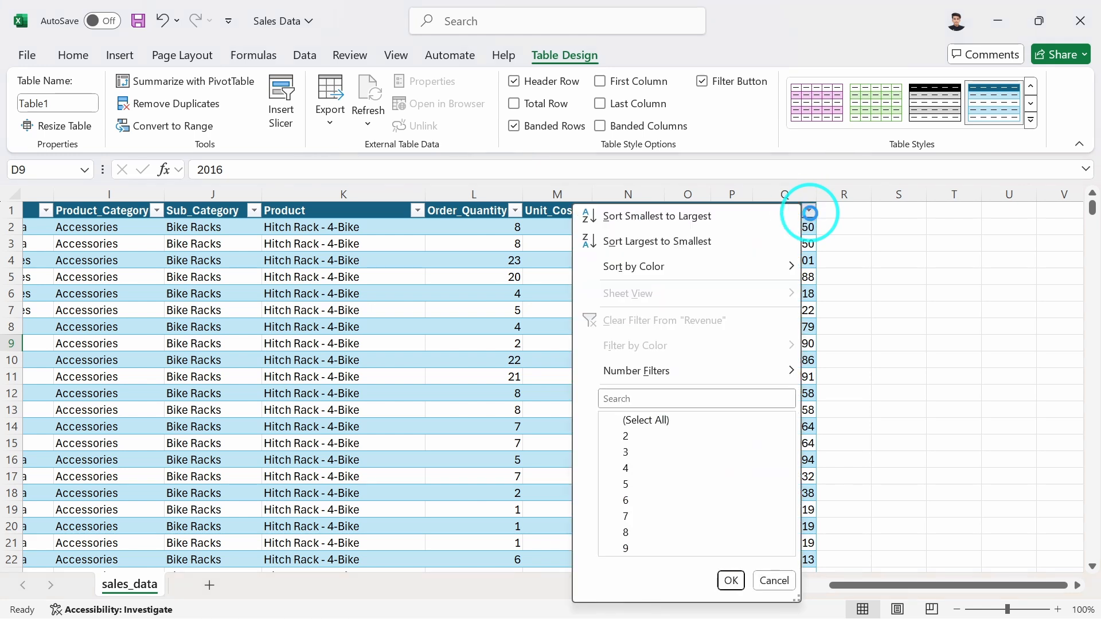
scroll(724, 509, "down", 20)
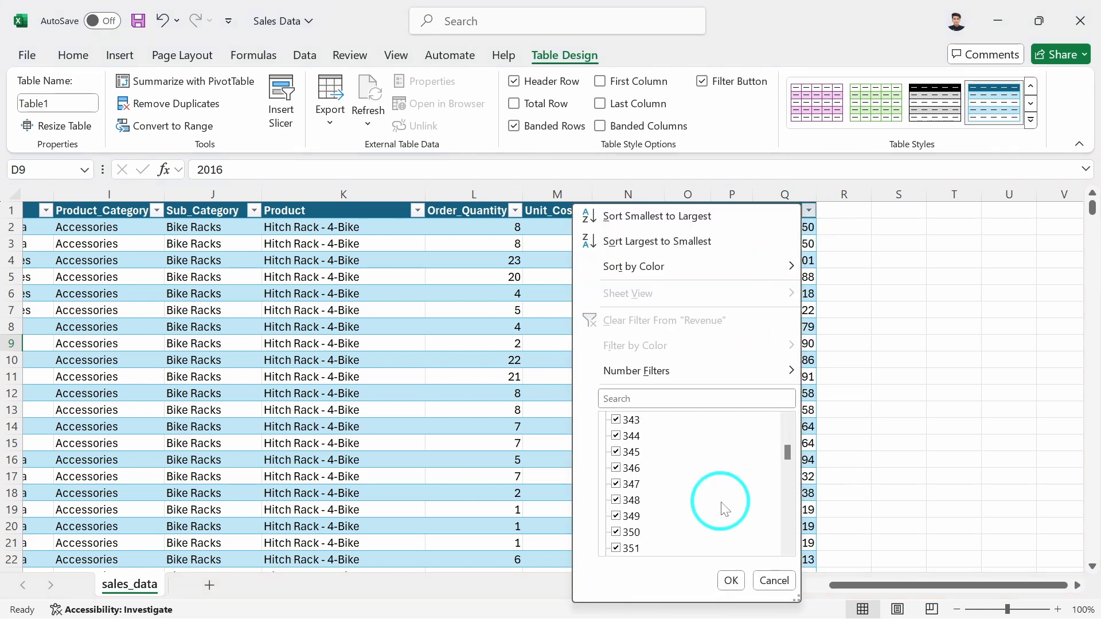
scroll(724, 508, "down", 20)
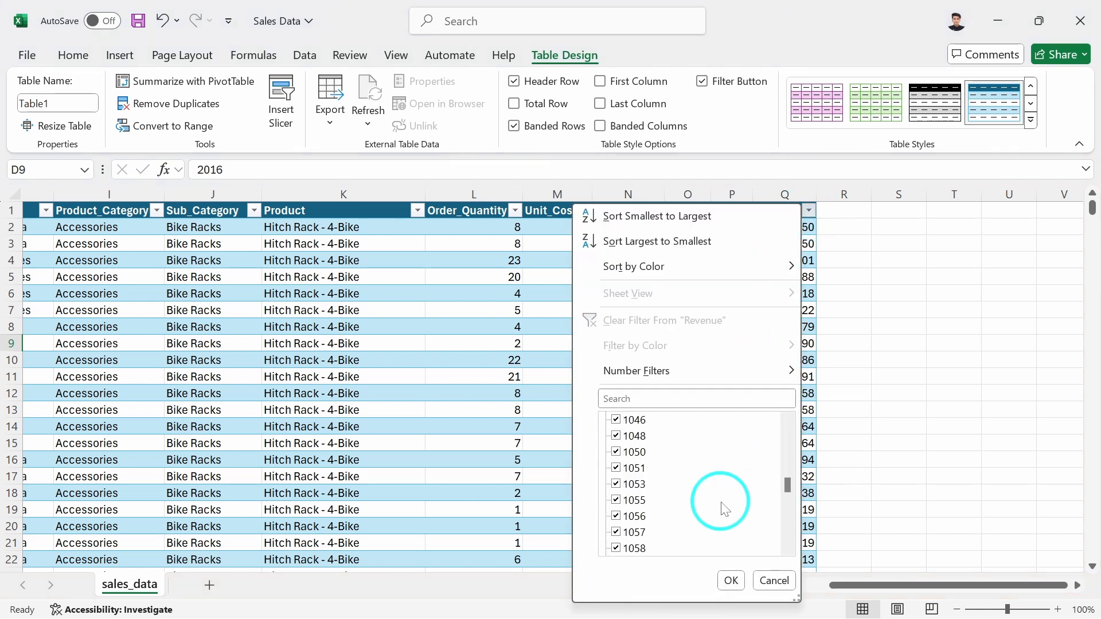
scroll(723, 508, "down", 20)
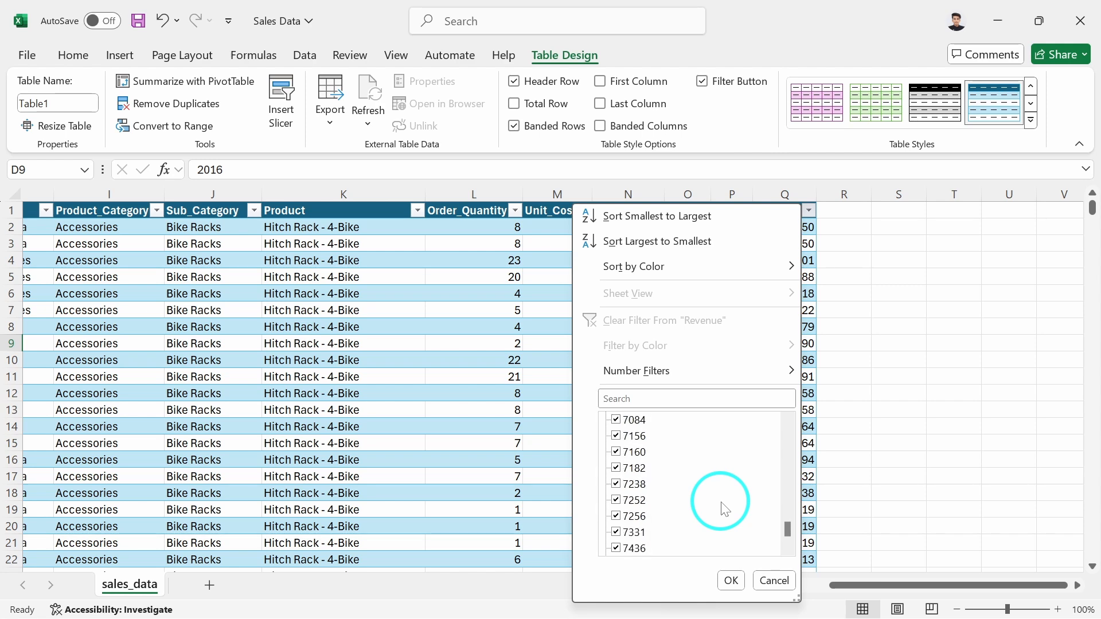
scroll(723, 509, "down", 20)
left_click(774, 580)
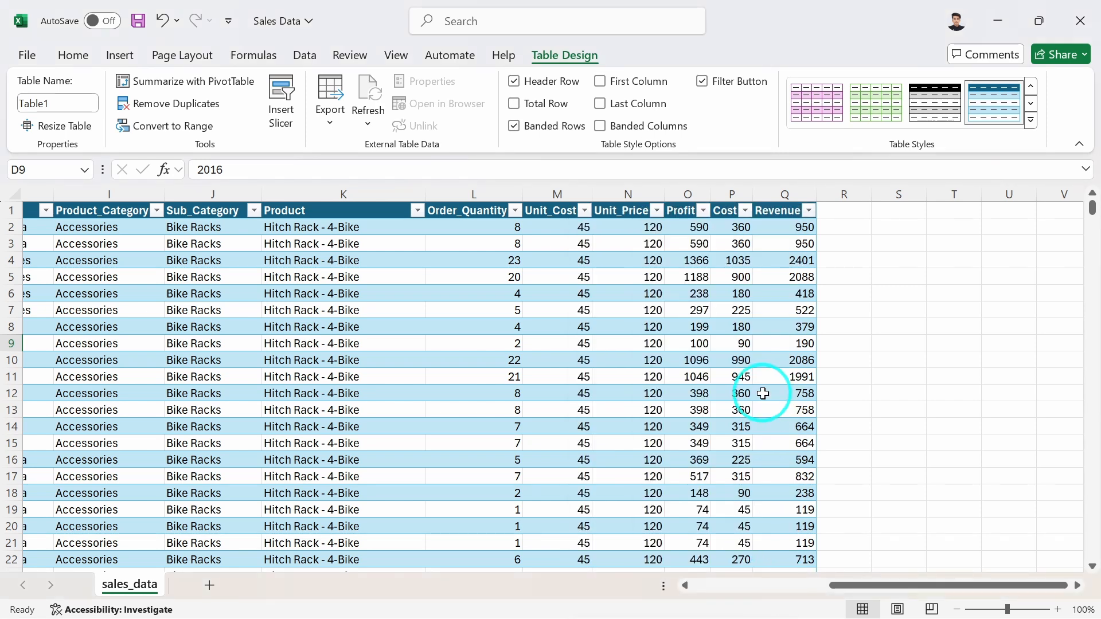
Select the Customer_Gender, Order_Quantity and Unit_Cost columns in turn to look over the kind of data each holds.
scroll(474, 407, "left", 10)
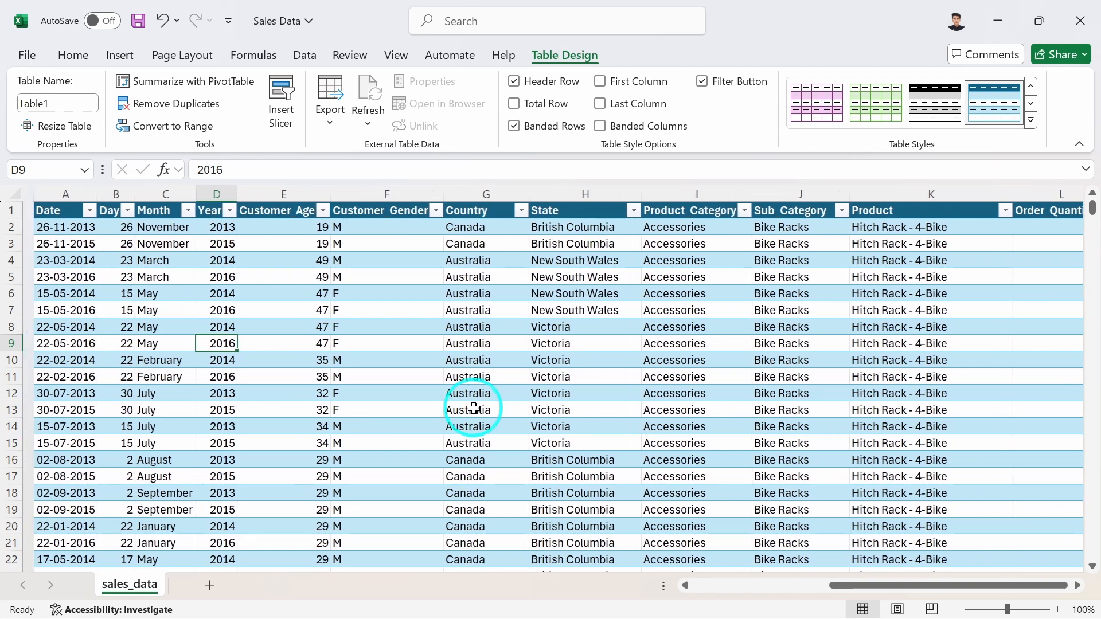
scroll(474, 407, "left", 1)
left_click(387, 190)
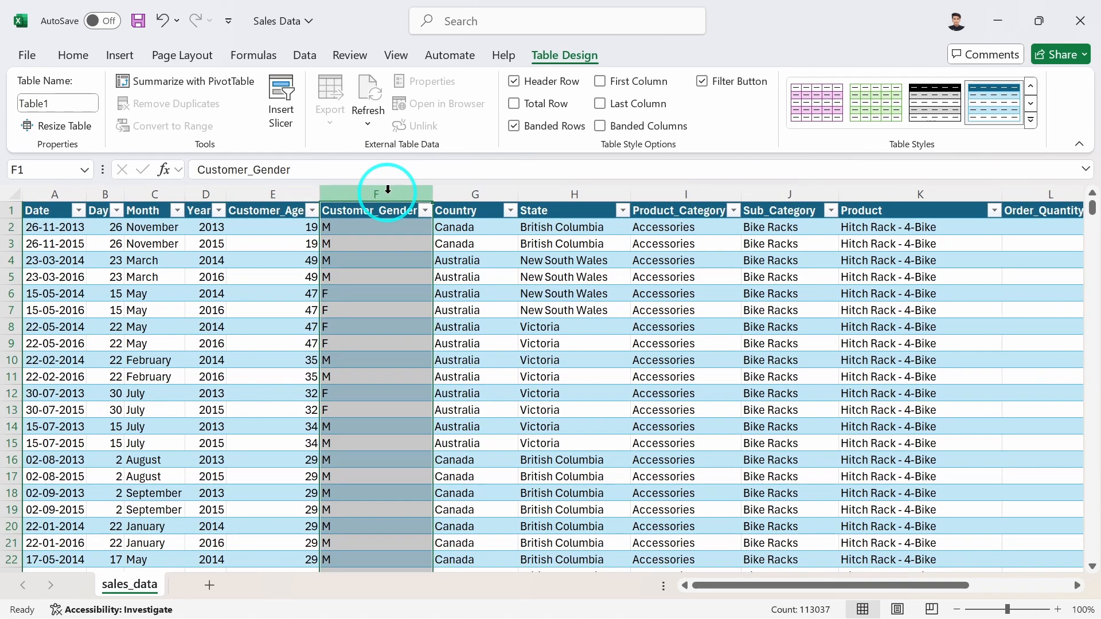
scroll(602, 344, "right", 8)
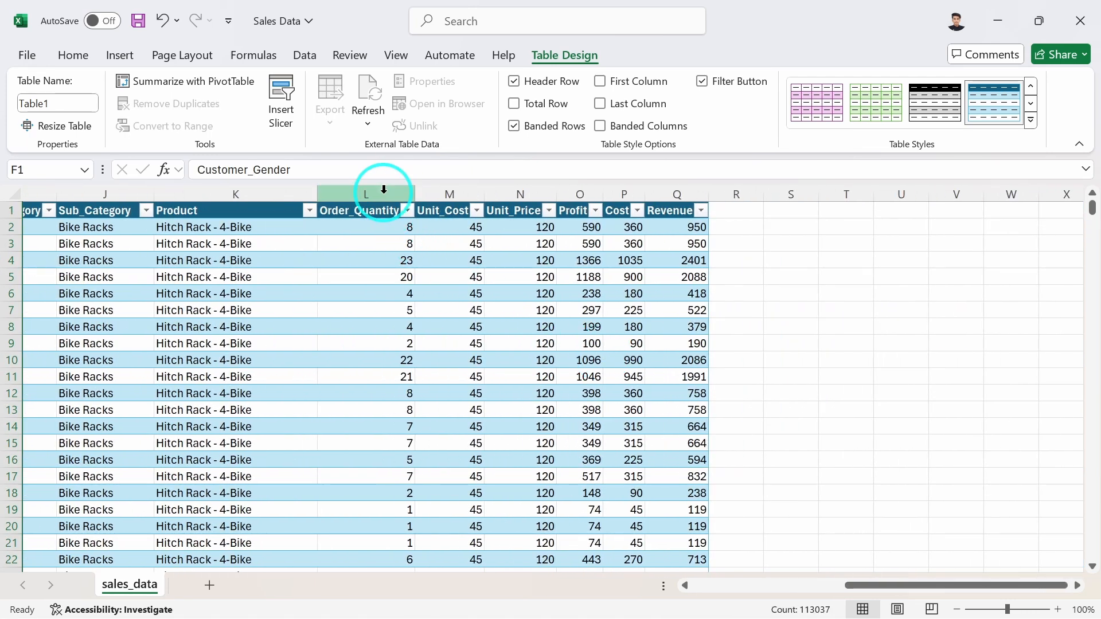
left_click(383, 189)
left_click(433, 192)
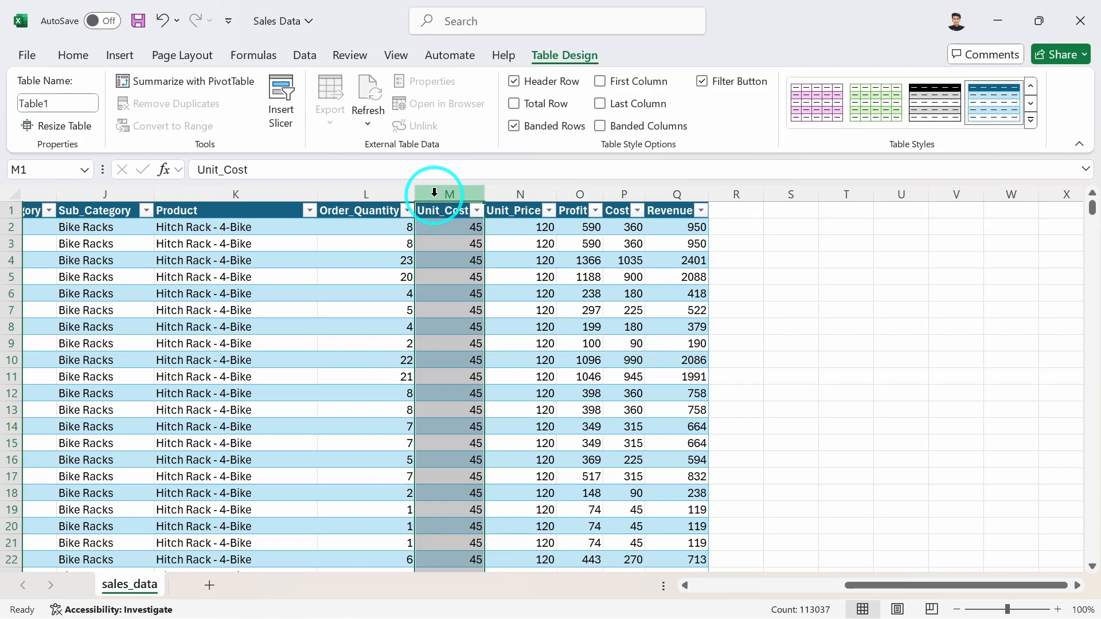
scroll(396, 321, "left", 8)
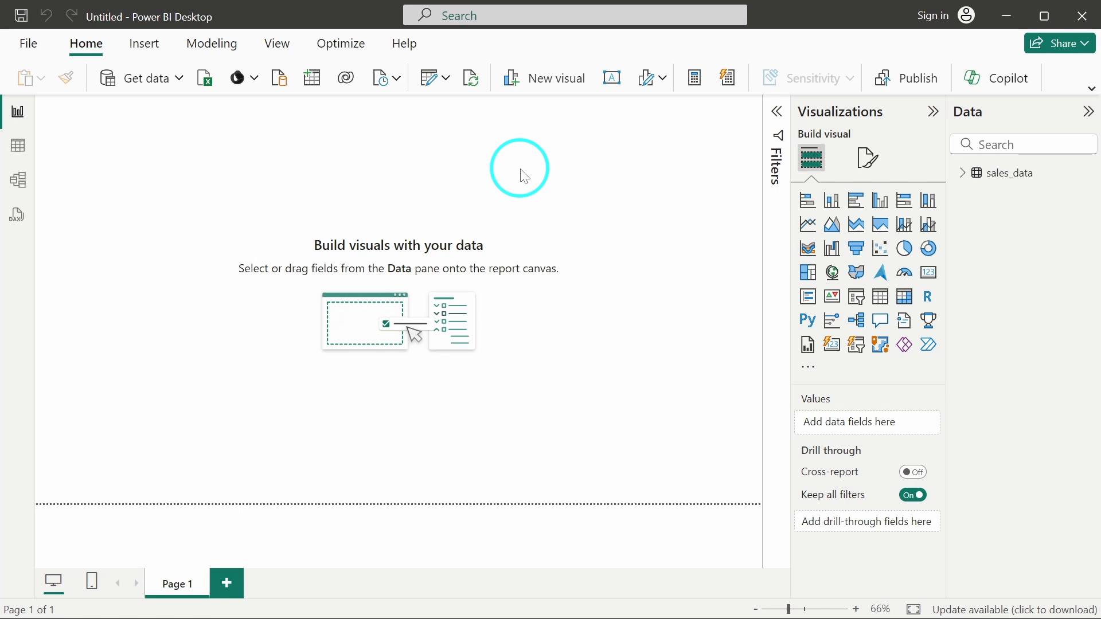
Switch to Power BI Desktop, open the sales_data query in the Power Query Editor and look across its columns.
left_click(1092, 89)
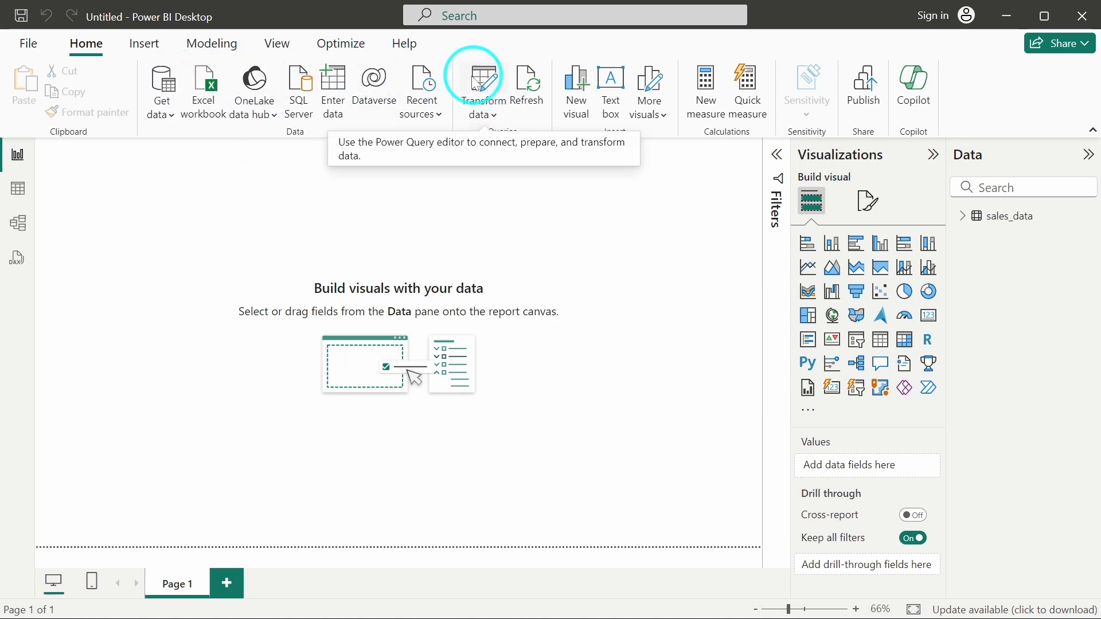
left_click(484, 89)
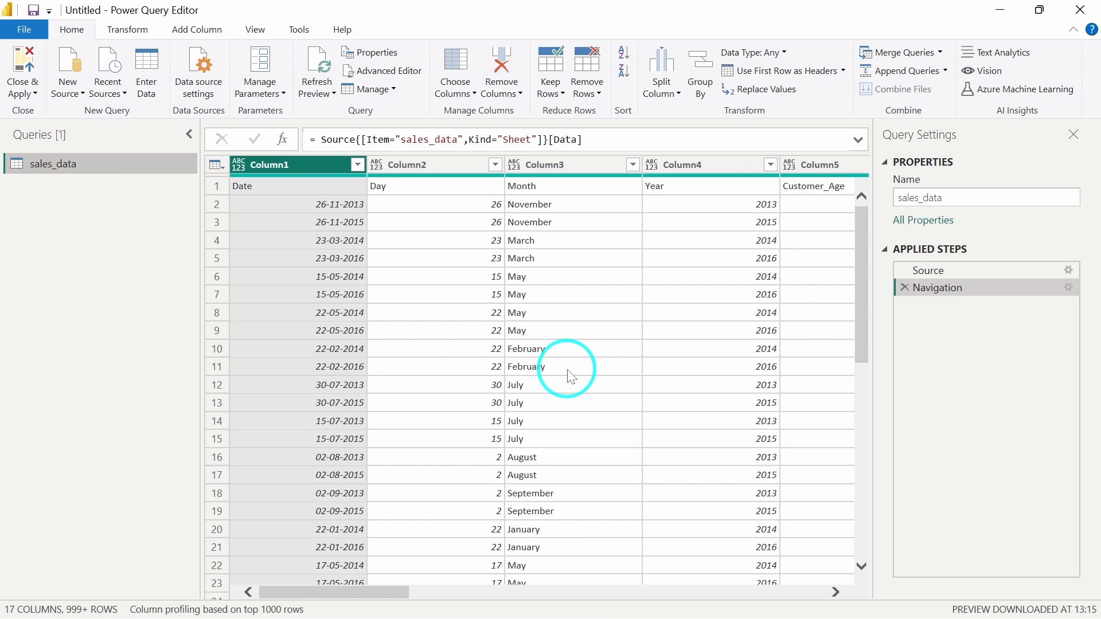
scroll(567, 370, "right", 8)
scroll(567, 373, "left", 8)
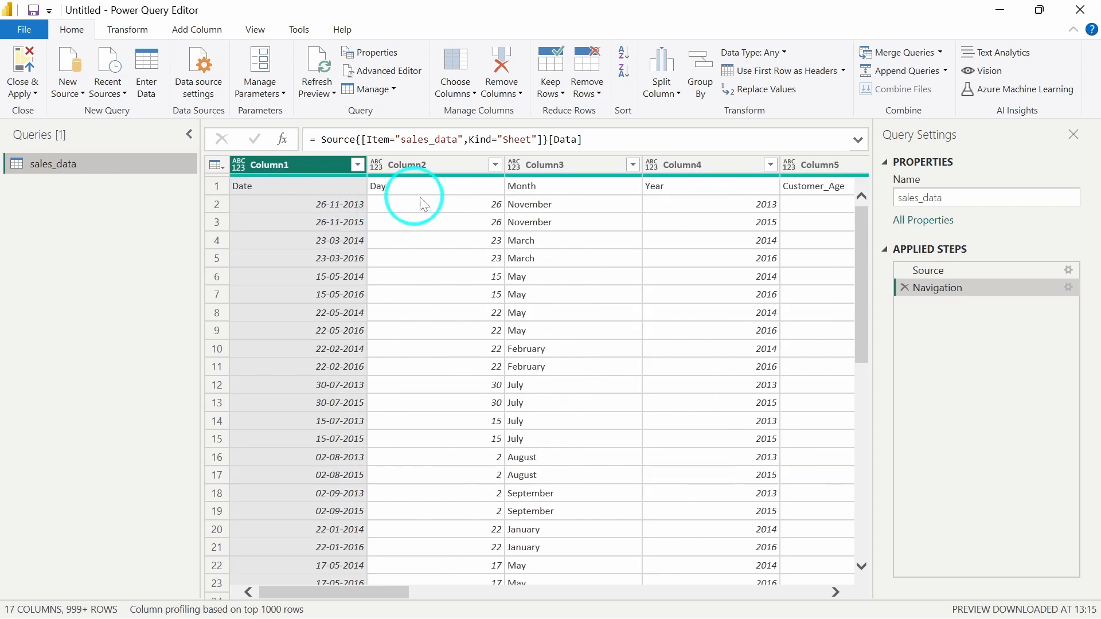
scroll(536, 185, "right", 4)
scroll(535, 185, "left", 4)
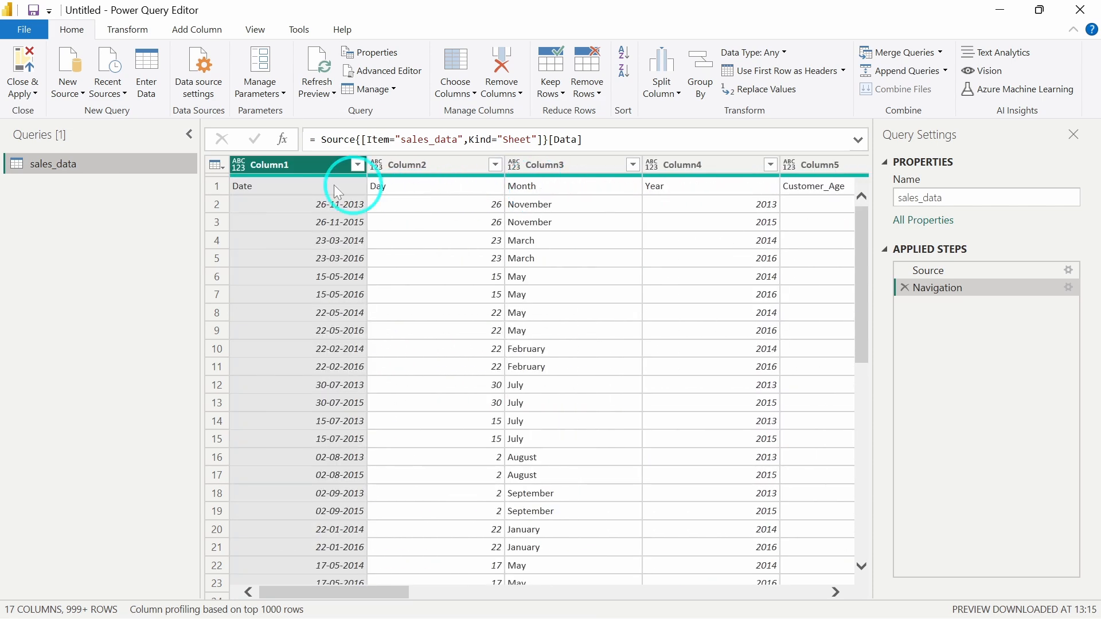
Promote the first row of sales_data to column headers and review the headers across the table.
scroll(426, 203, "right", 1)
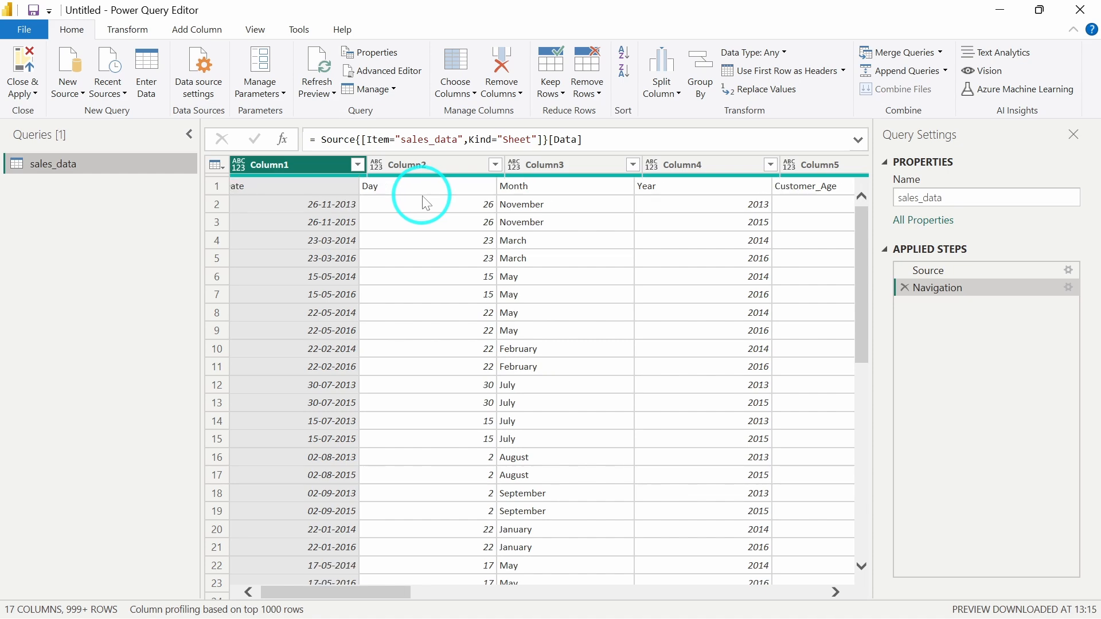
scroll(425, 203, "right", 2)
scroll(418, 197, "left", 3)
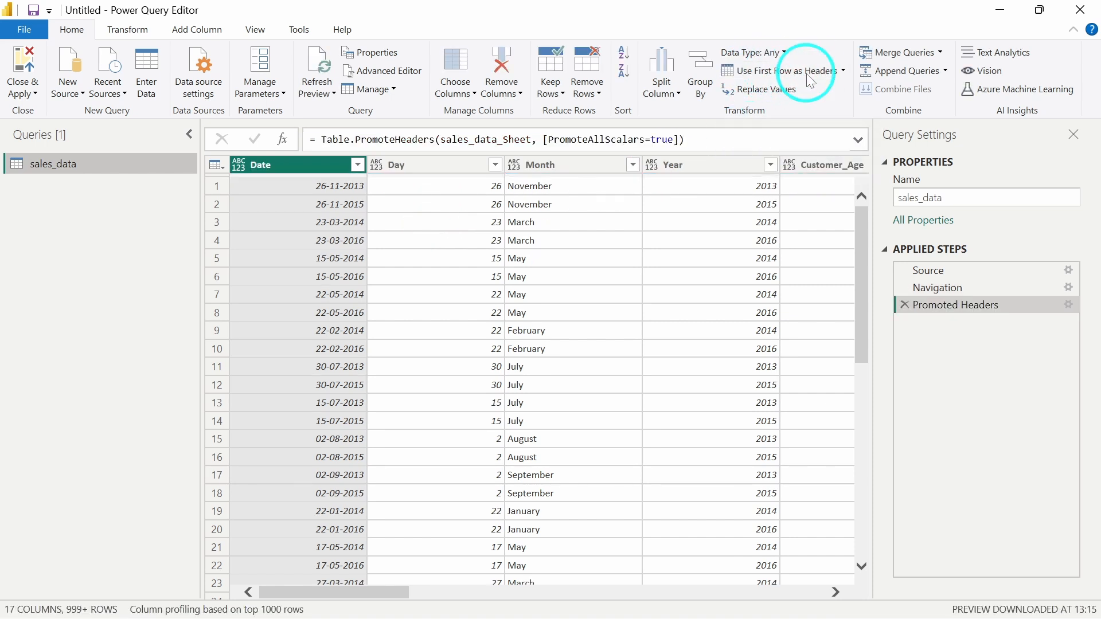
scroll(453, 326, "right", 5)
scroll(452, 328, "left", 5)
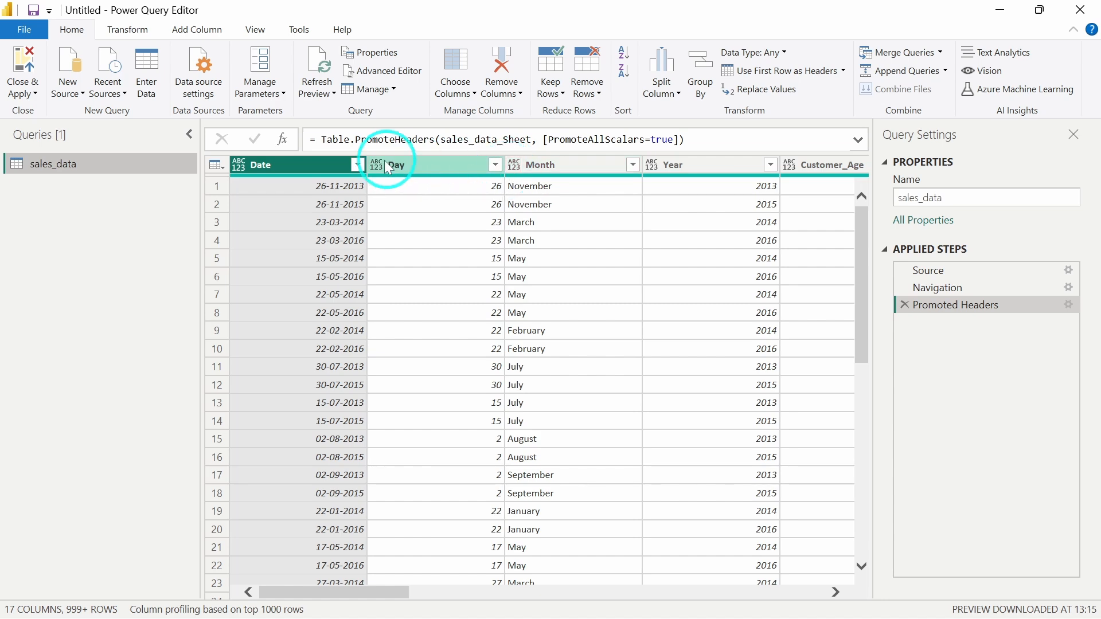
scroll(602, 246, "right", 5)
scroll(606, 252, "right", 5)
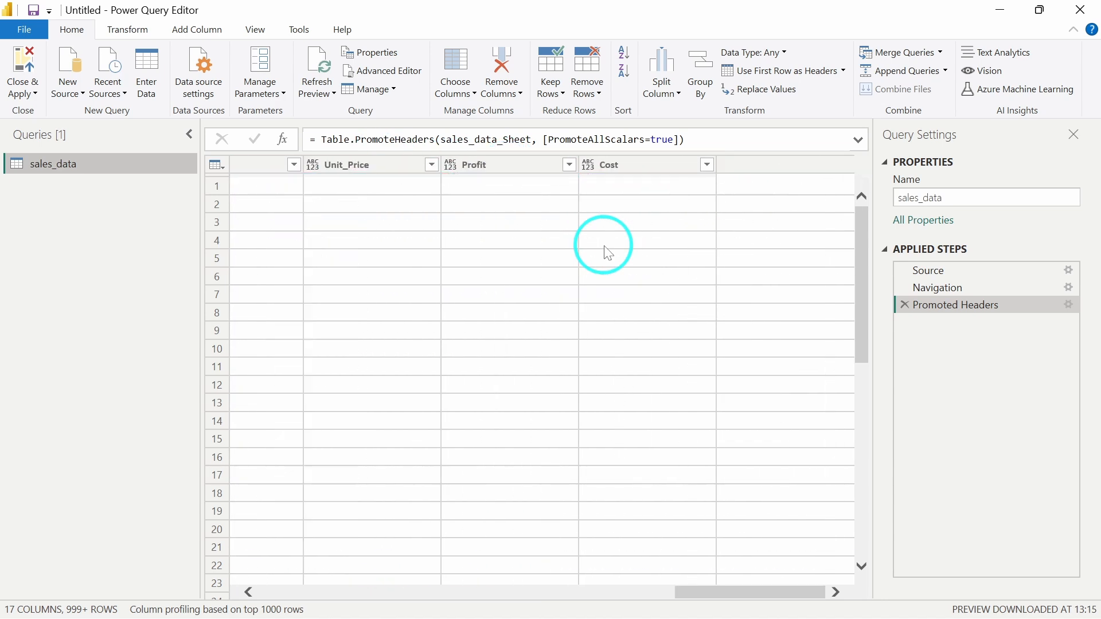
scroll(608, 252, "left", 10)
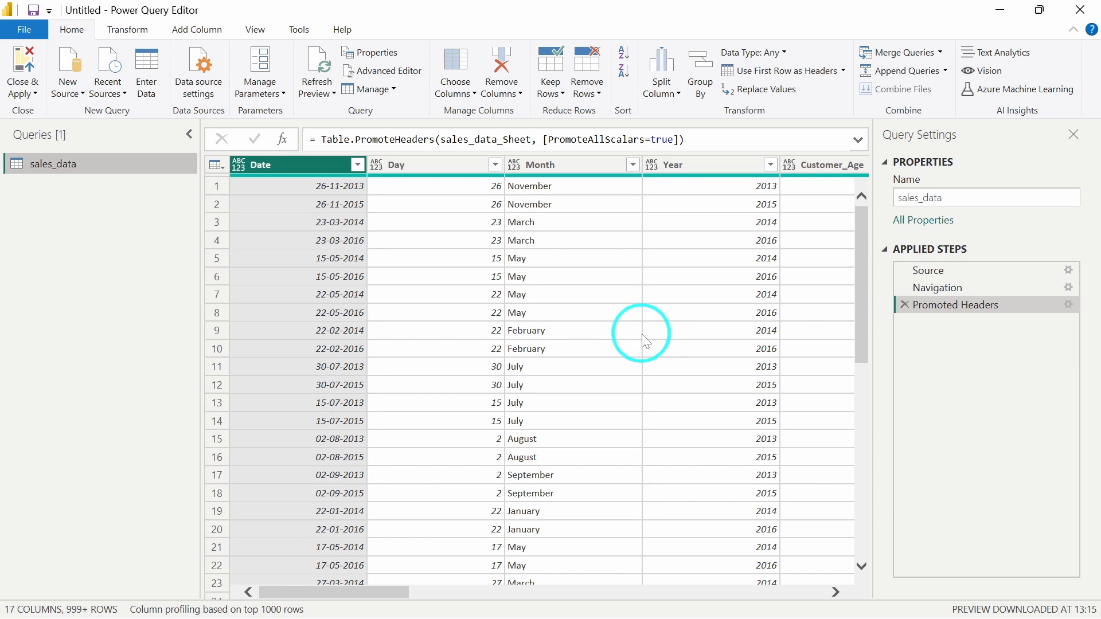
Set the data type of the Date column to Date and of the Day column to Whole Number.
left_click(239, 166)
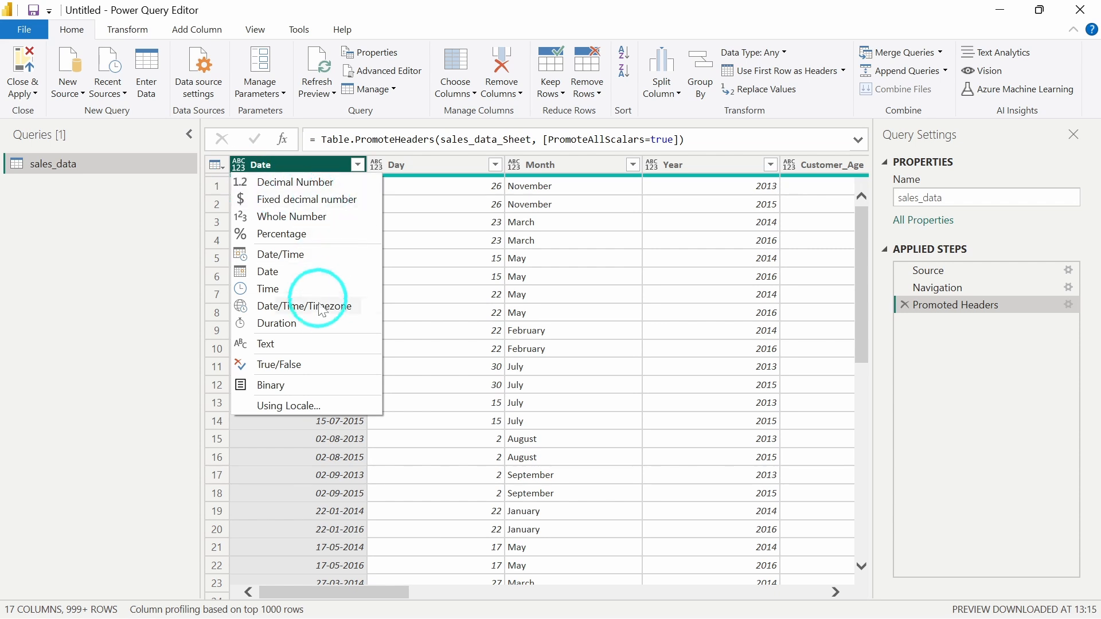
left_click(288, 275)
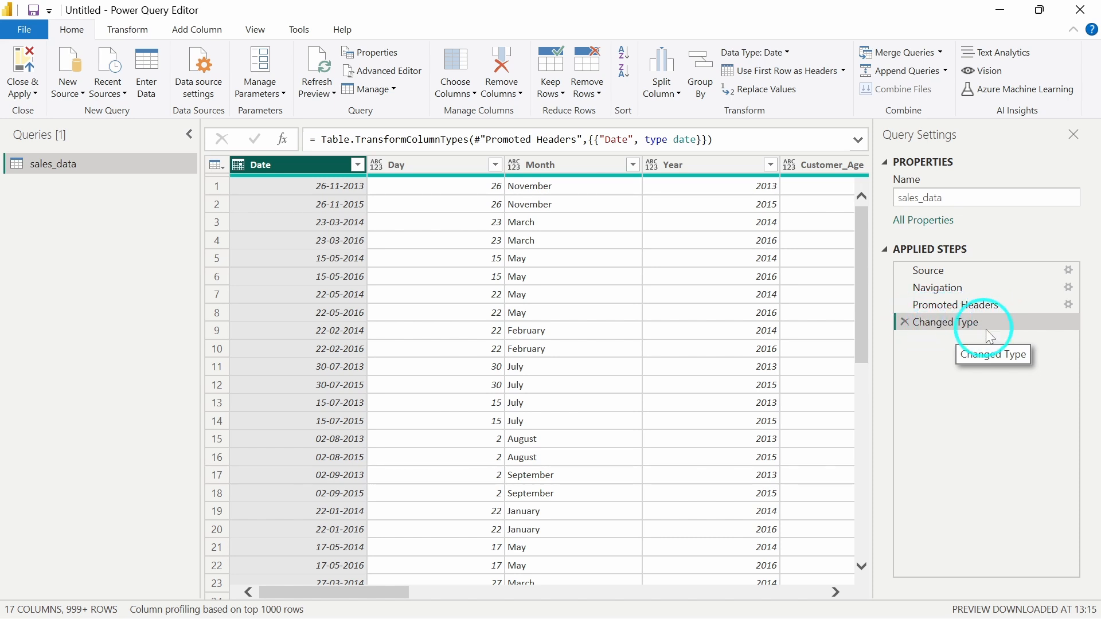
scroll(609, 361, "right", 2)
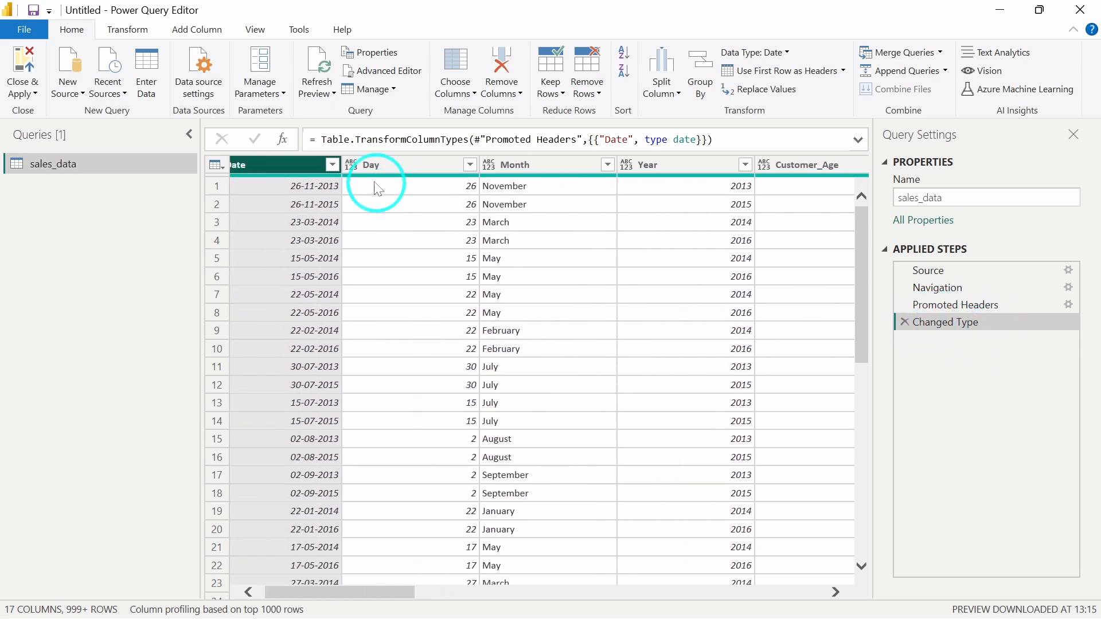
left_click(350, 165)
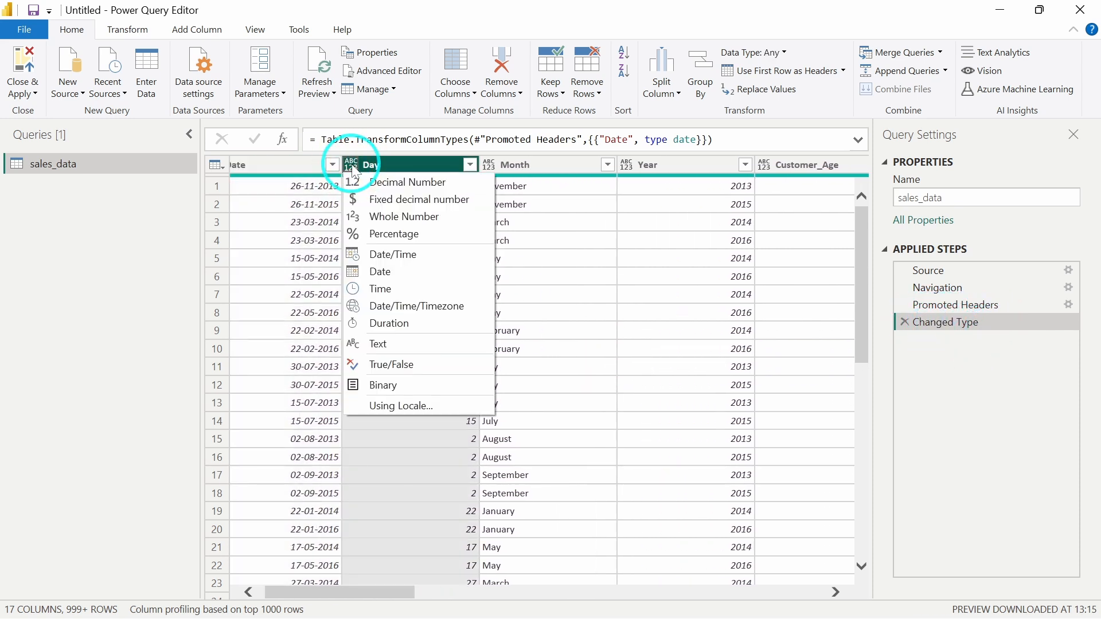
left_click(405, 217)
Set the data type of the Month column to Text and of the Year column to Whole Number.
left_click(491, 166)
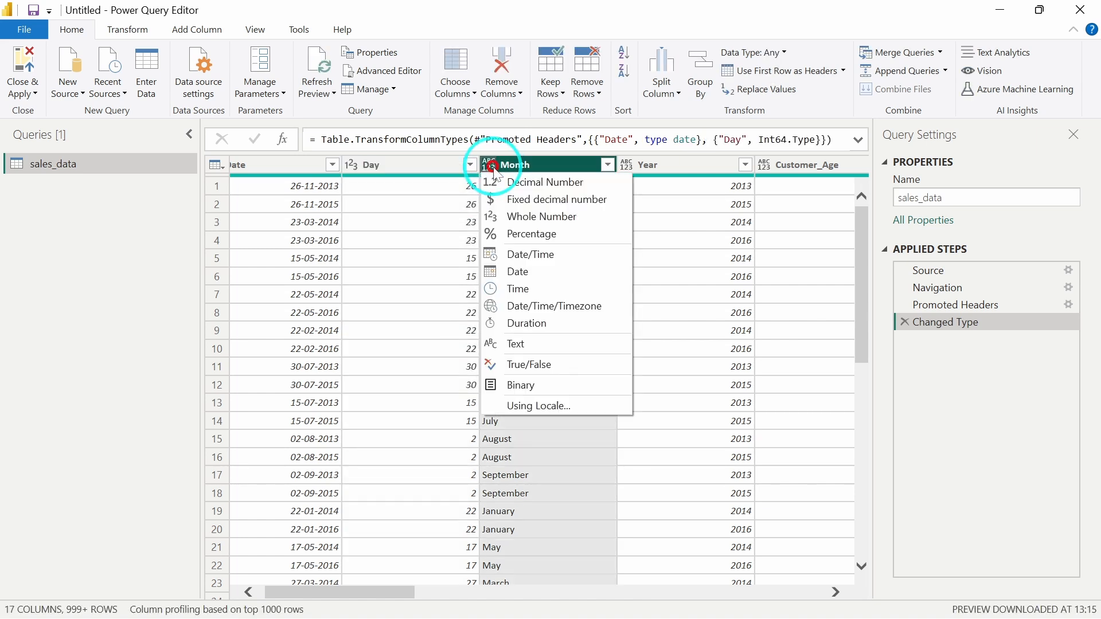
left_click(539, 347)
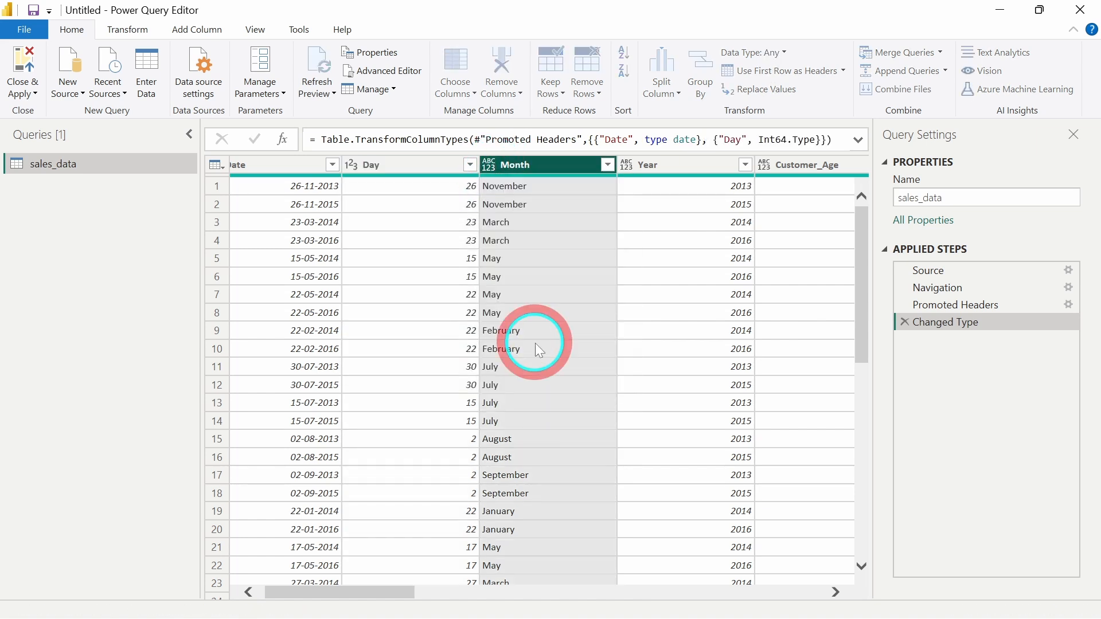
left_click(629, 164)
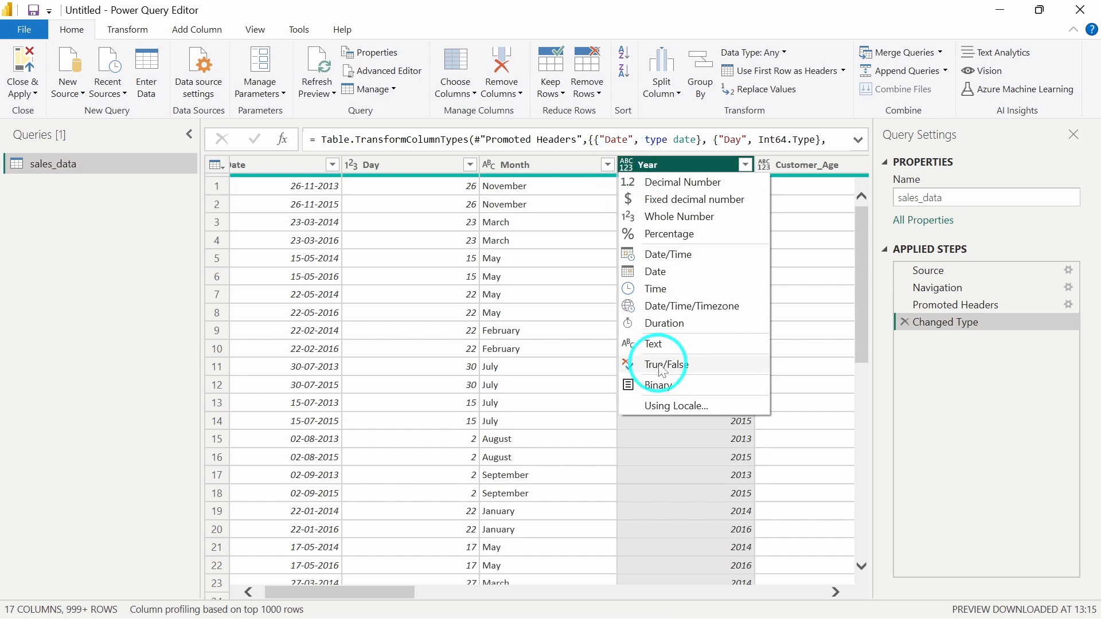
left_click(659, 216)
Set the data type of the Customer_Age column to Whole Number.
scroll(682, 321, "right", 3)
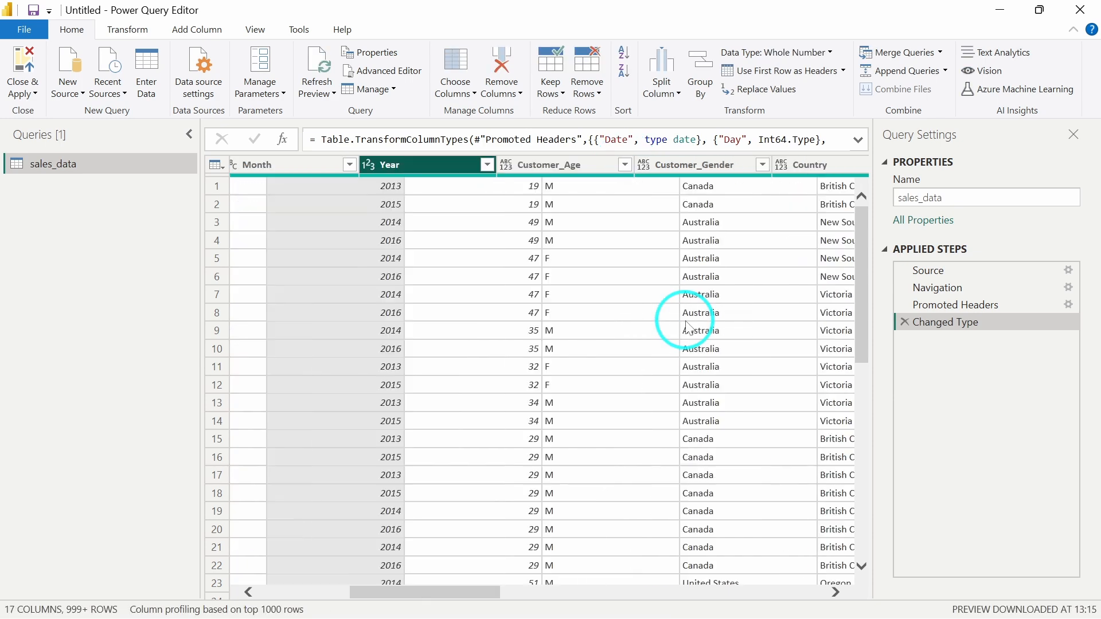
scroll(688, 328, "right", 2)
left_click(334, 164)
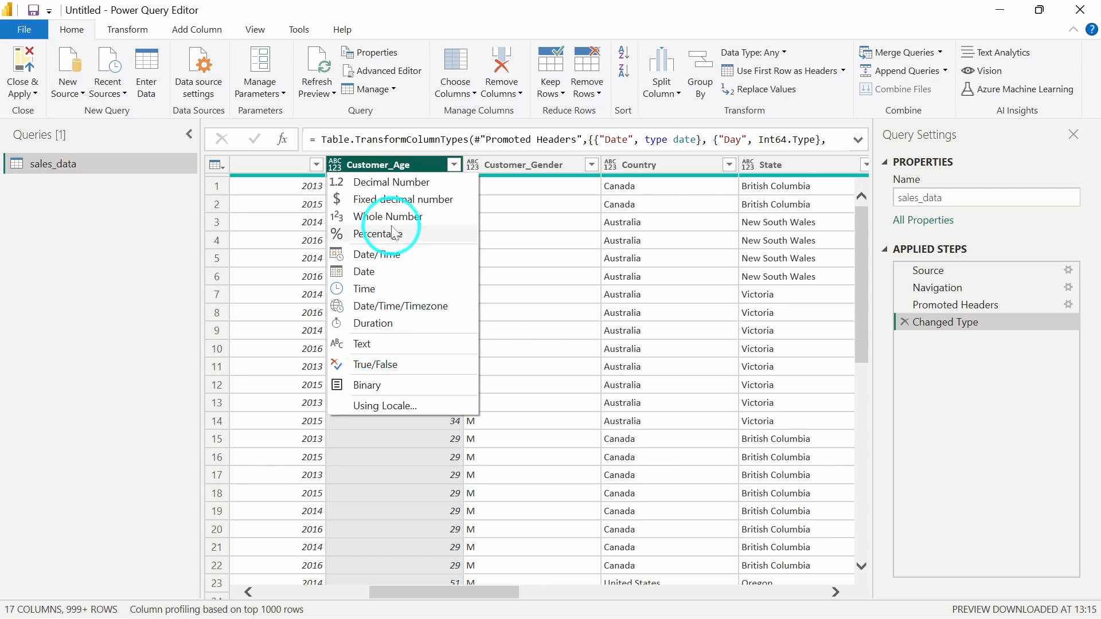
left_click(385, 216)
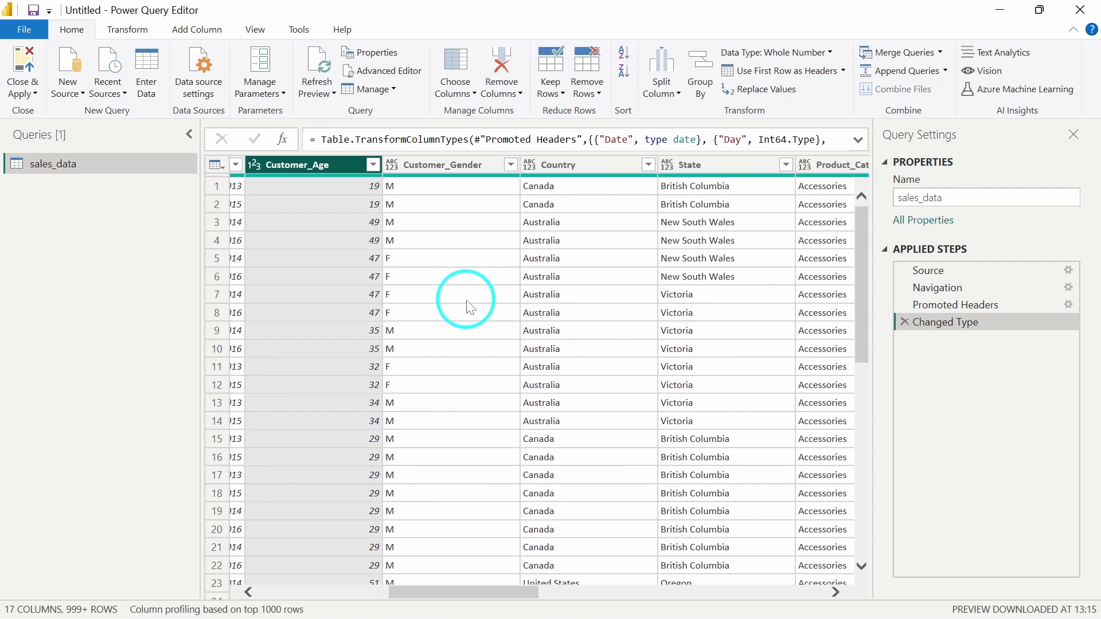
Set the data type of the Customer_Gender, Country and State columns to Text.
left_click(461, 169)
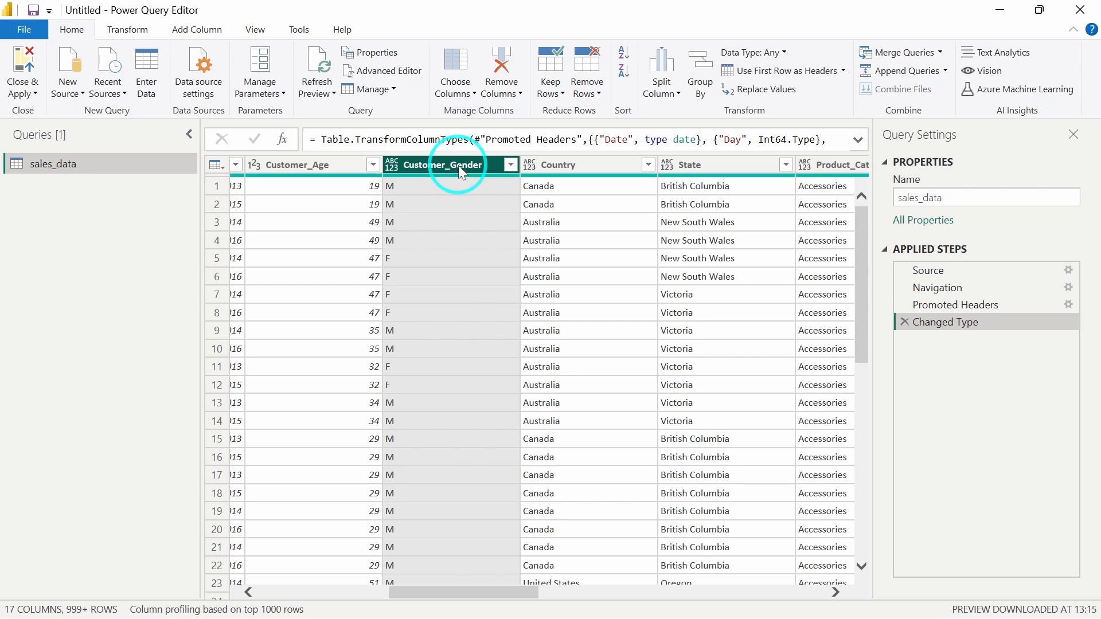
left_click(394, 165)
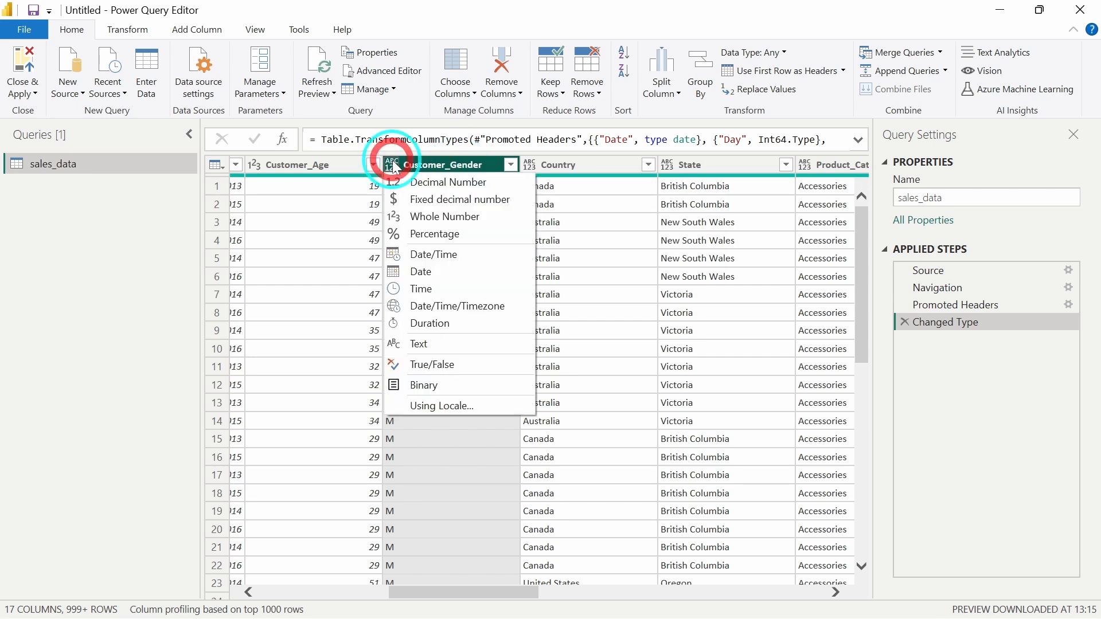
left_click(452, 343)
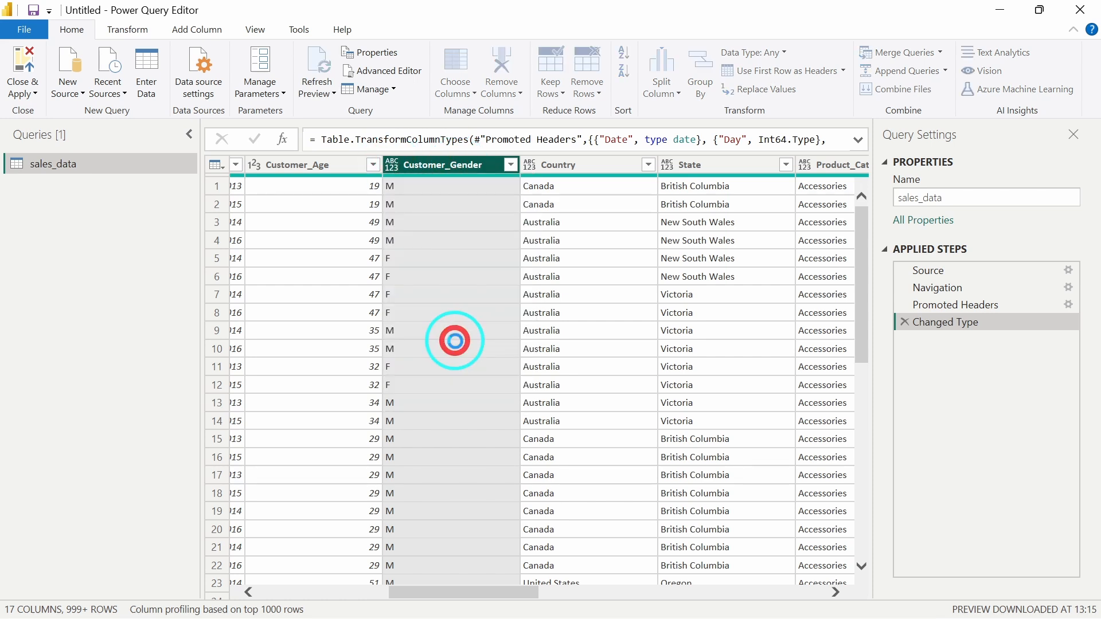
left_click(531, 169)
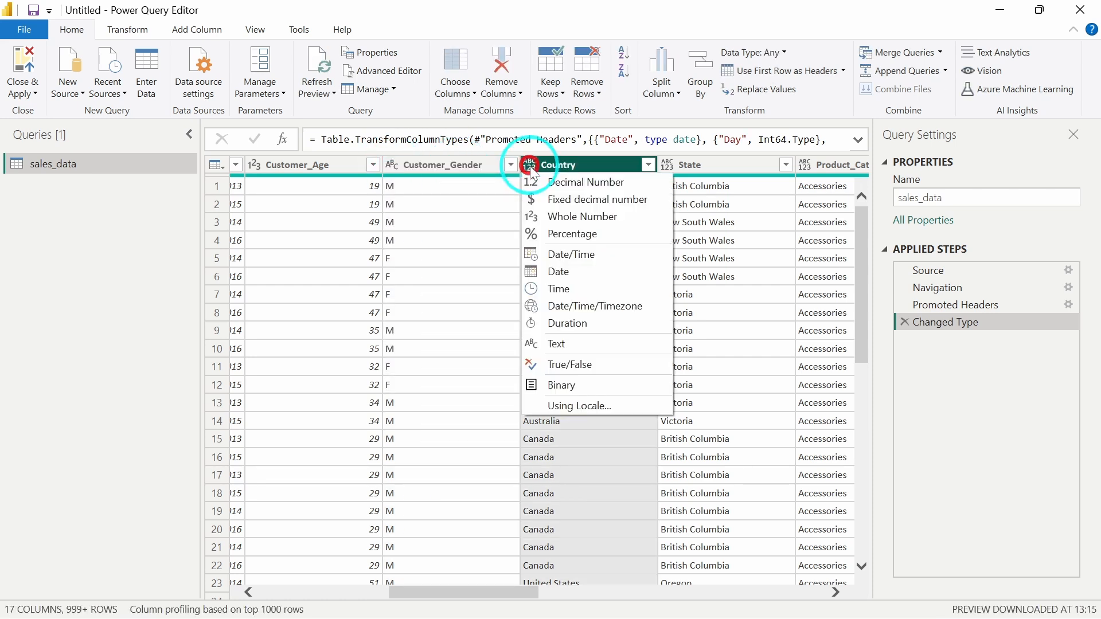
left_click(573, 345)
left_click(666, 164)
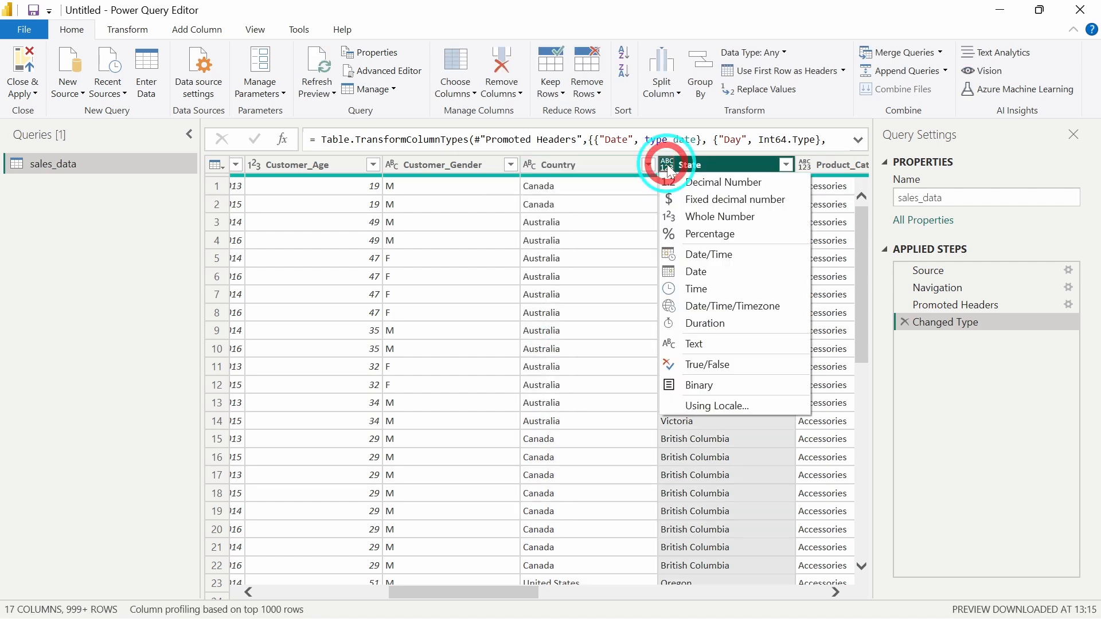
left_click(695, 344)
Set the data type of the Product_Category, Sub_Category and Product columns to Text.
scroll(700, 344, "right", 5)
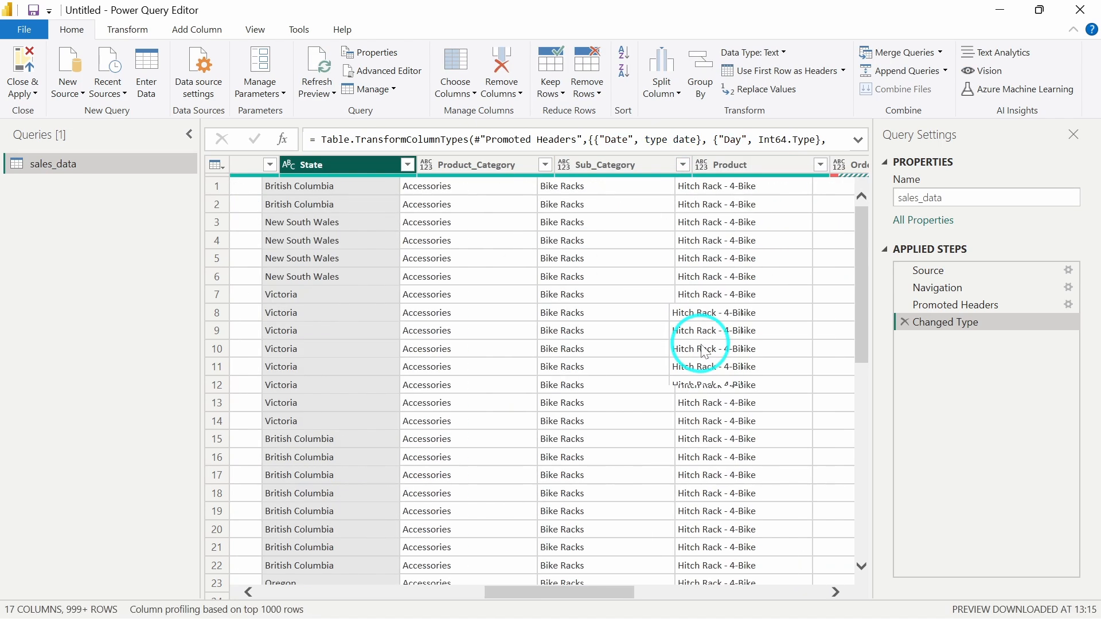
scroll(478, 201, "left", 1)
left_click(459, 164)
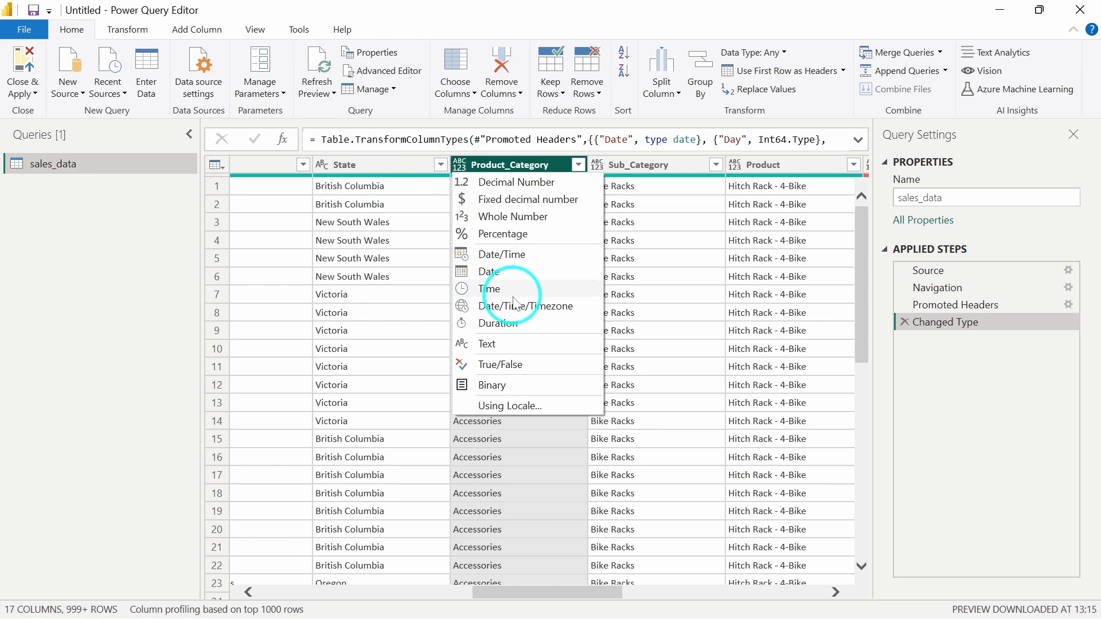
left_click(517, 347)
left_click(598, 165)
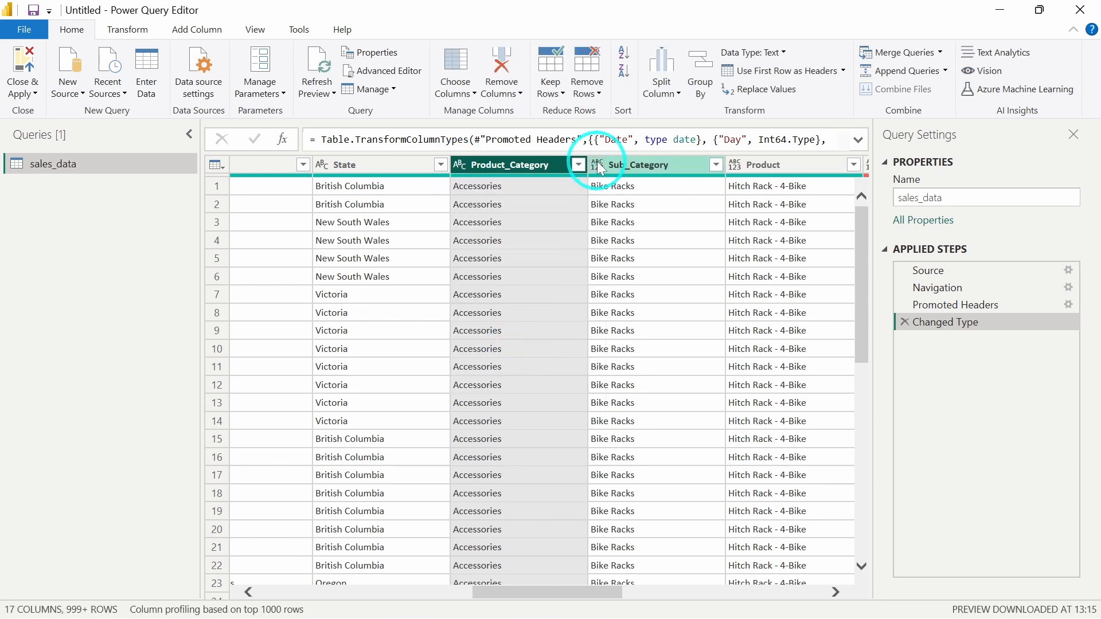
left_click(626, 344)
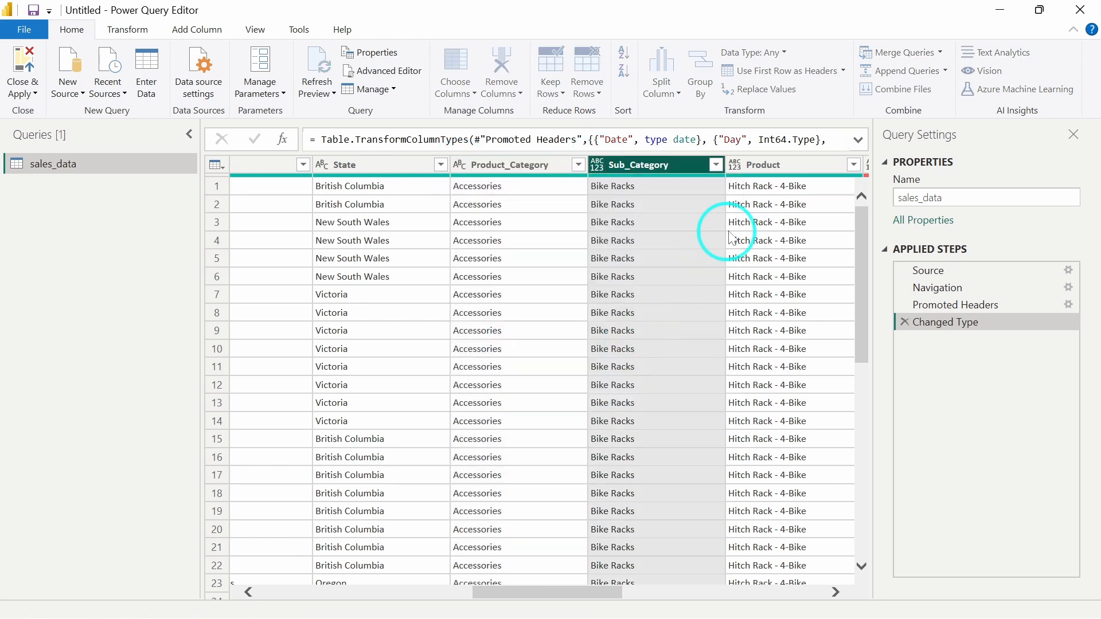
left_click(735, 169)
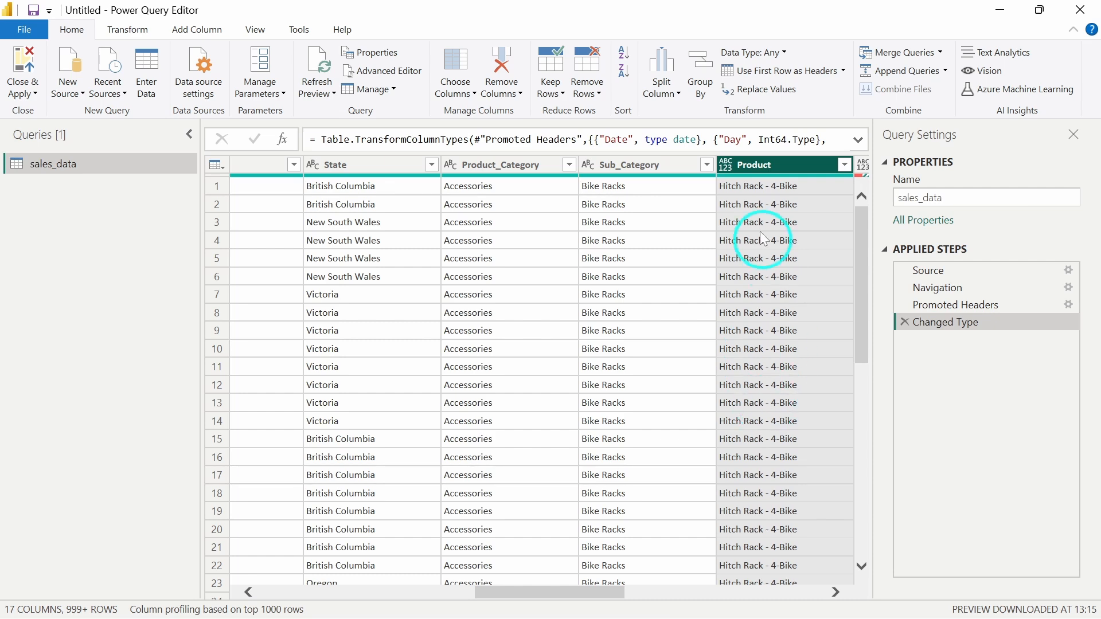
left_click(728, 171)
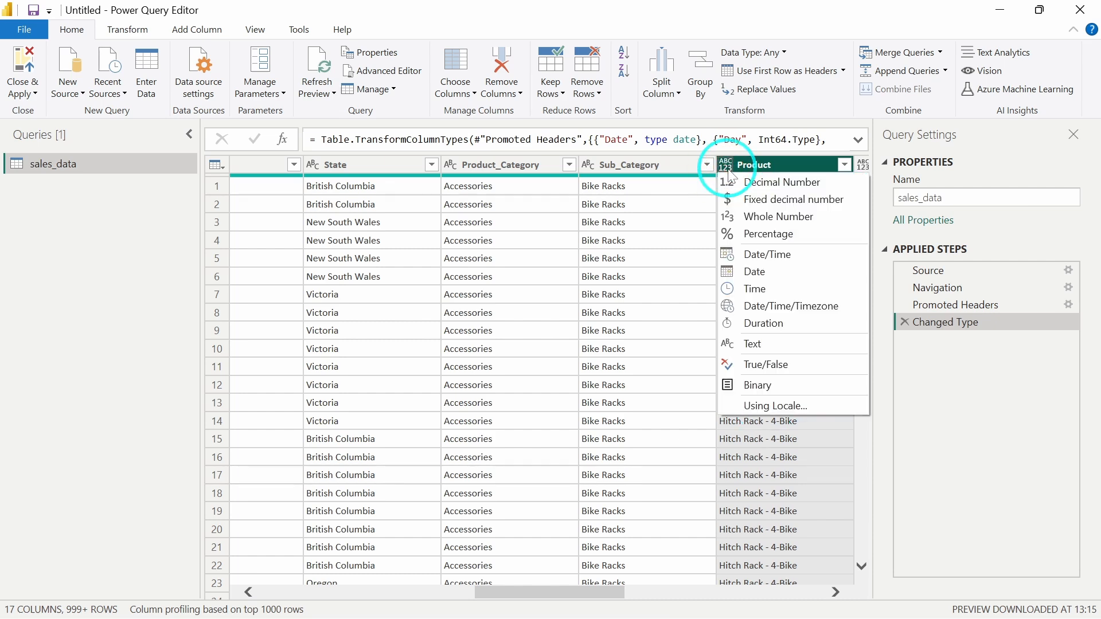
left_click(761, 346)
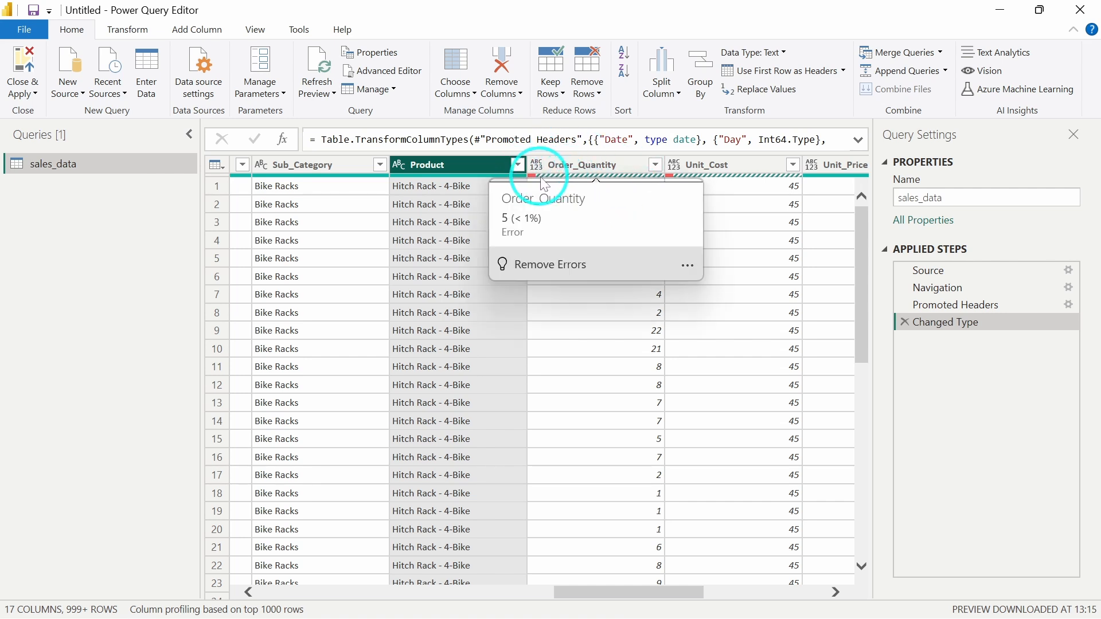
Turn on the column quality display and examine the error figures of the Order_Quantity and Unit_Cost columns.
left_click(257, 32)
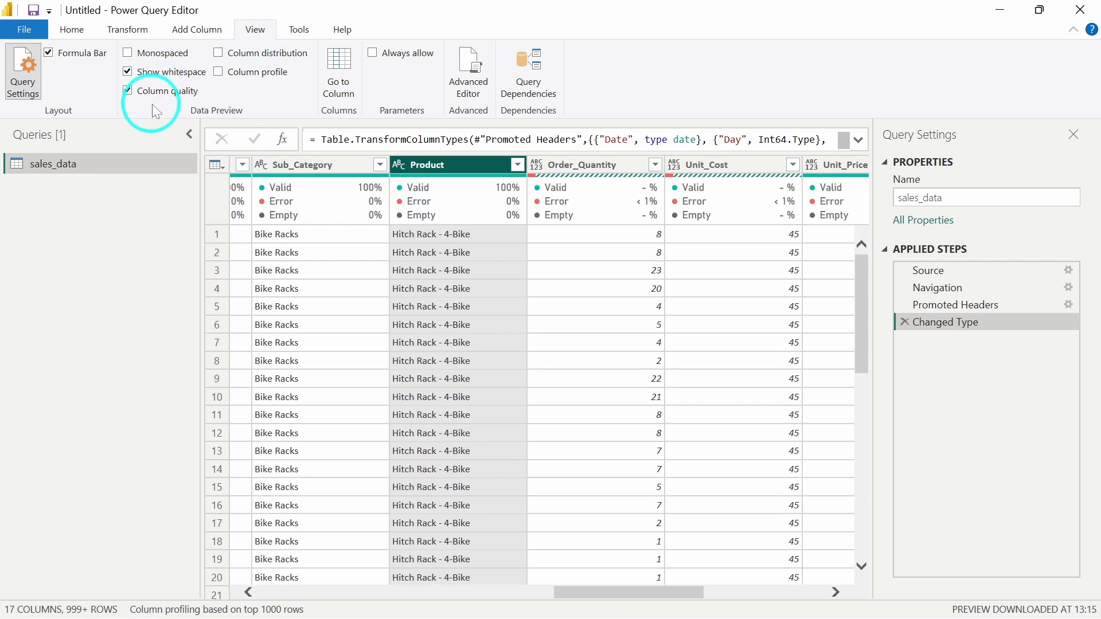
scroll(410, 249, "right", 2)
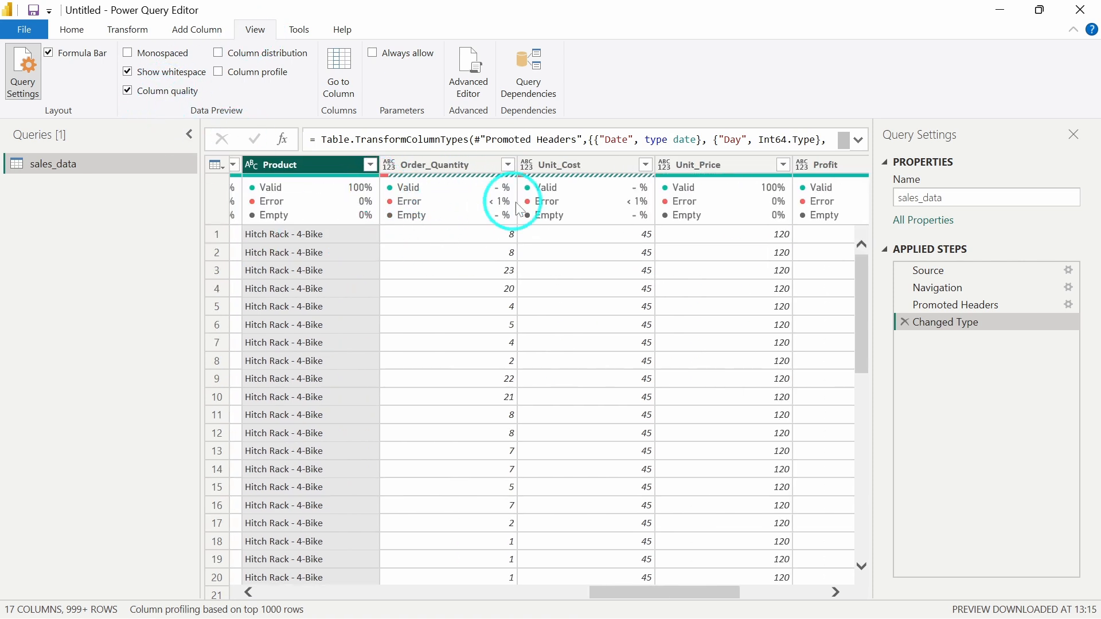
mouse_move(392, 201)
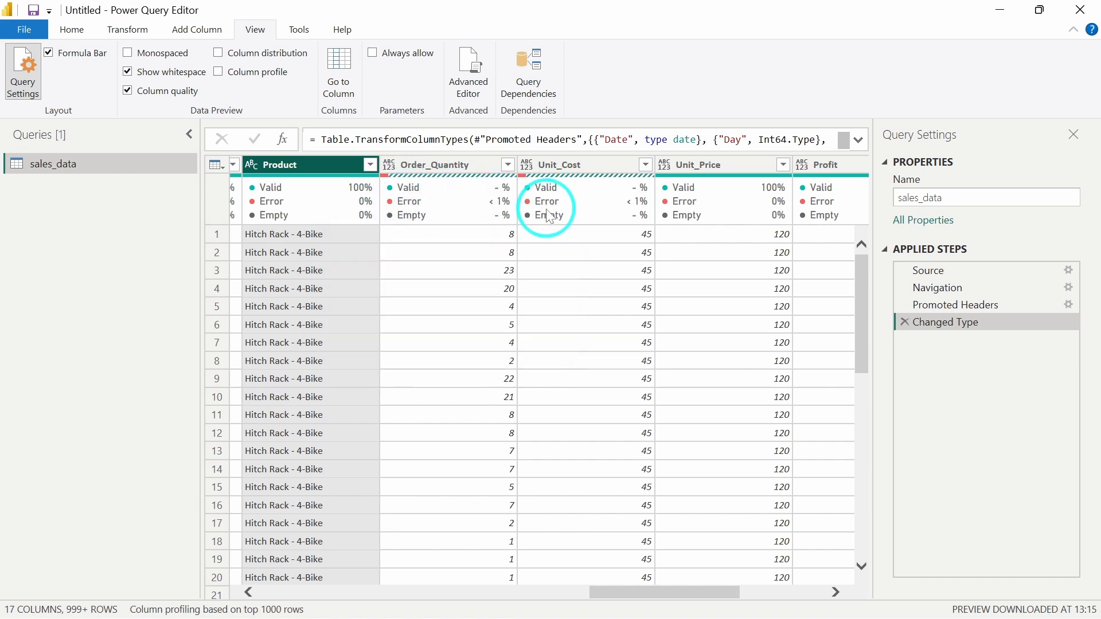
mouse_move(497, 205)
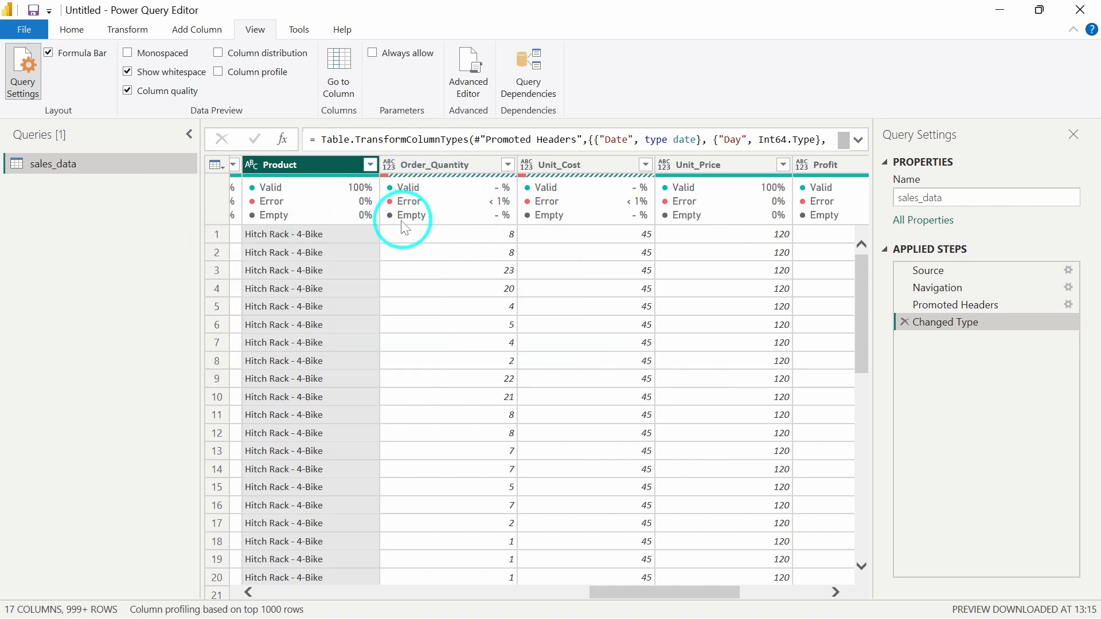
mouse_move(450, 216)
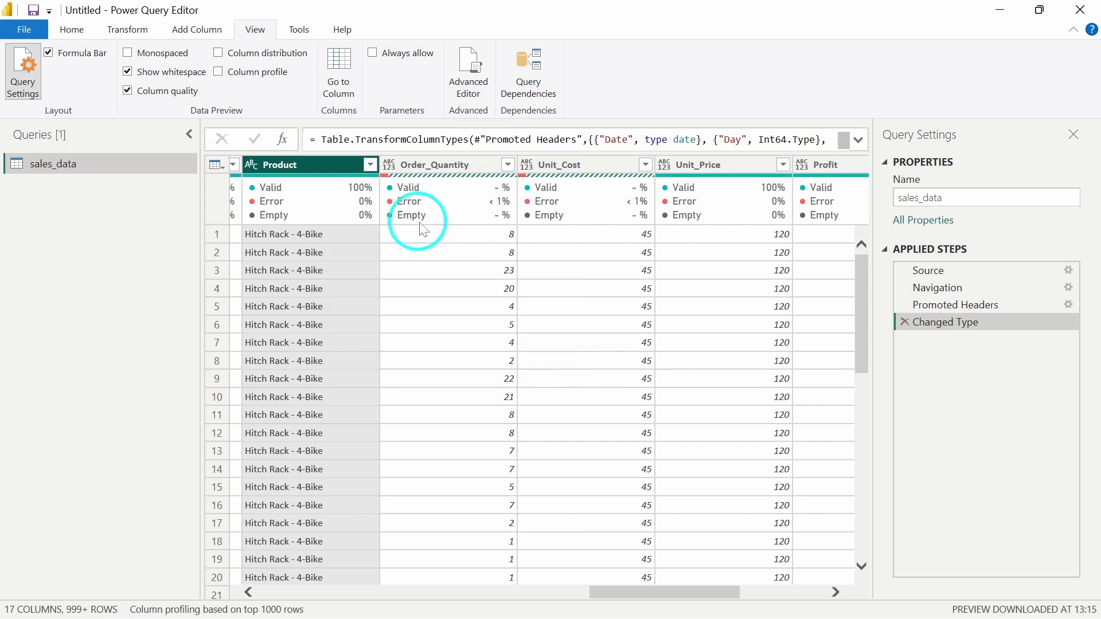
scroll(451, 271, "left", 2)
Set the data type of the Unit_Price and Profit columns to Whole Number.
scroll(451, 271, "right", 4)
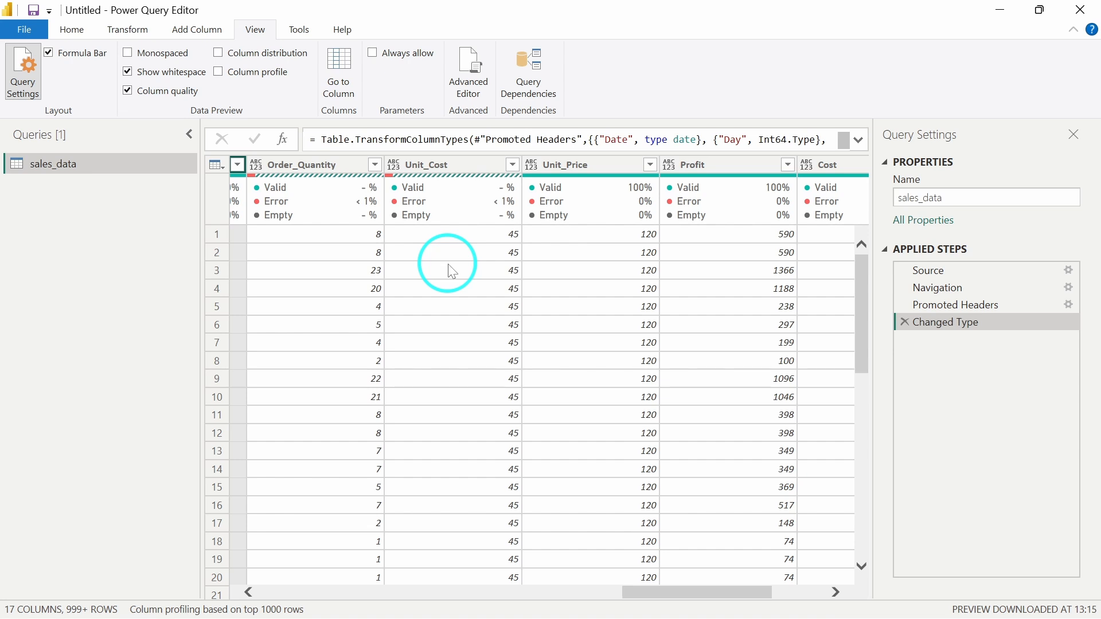
left_click(531, 172)
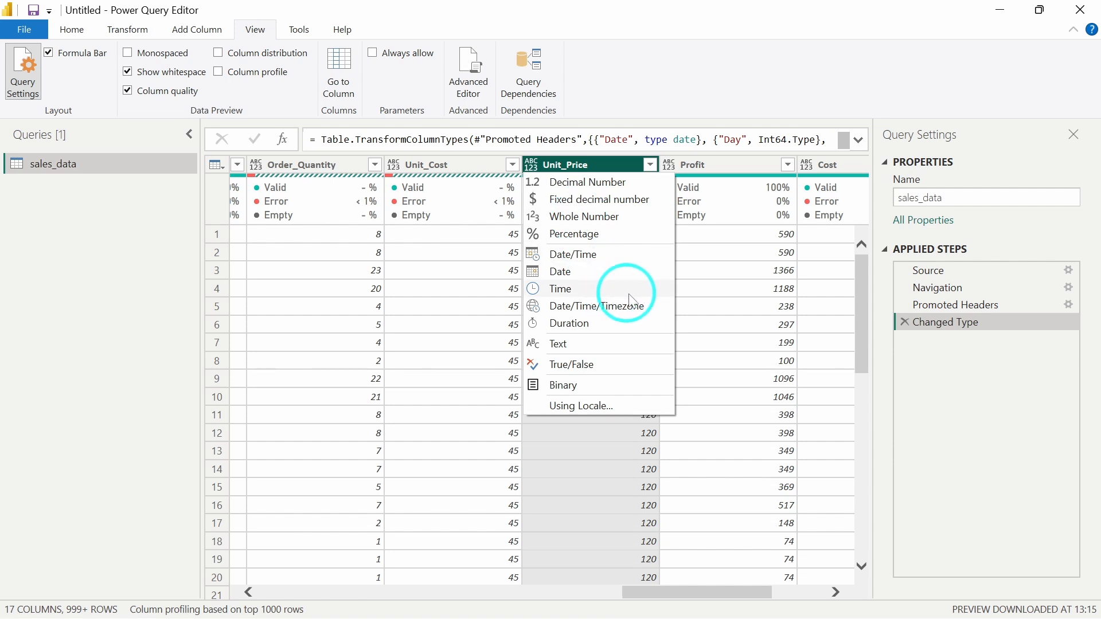
left_click(573, 216)
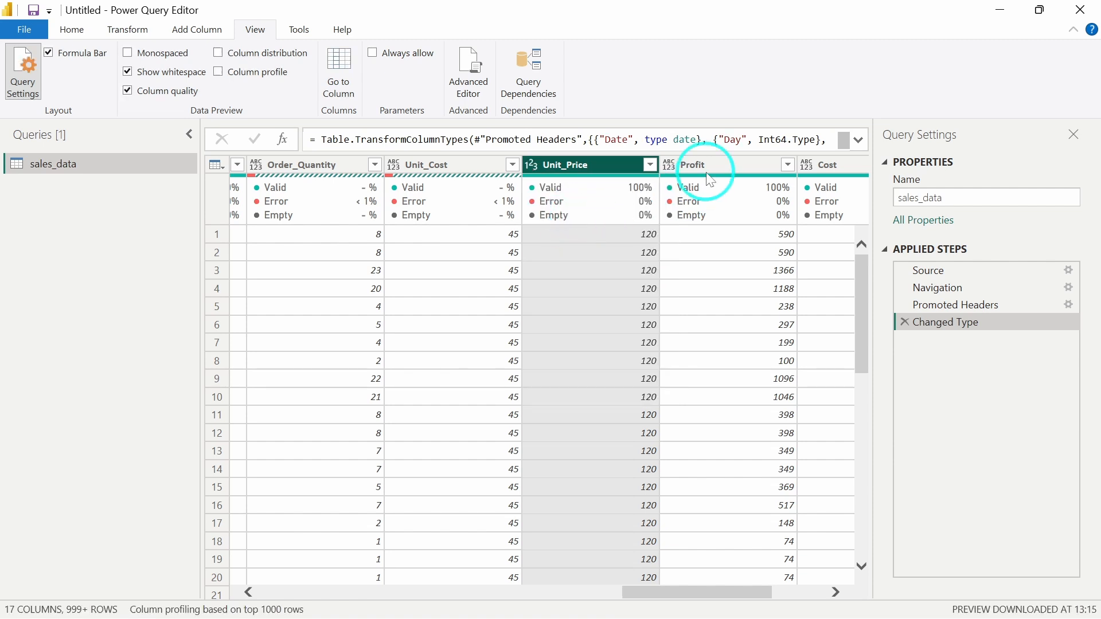
left_click(669, 164)
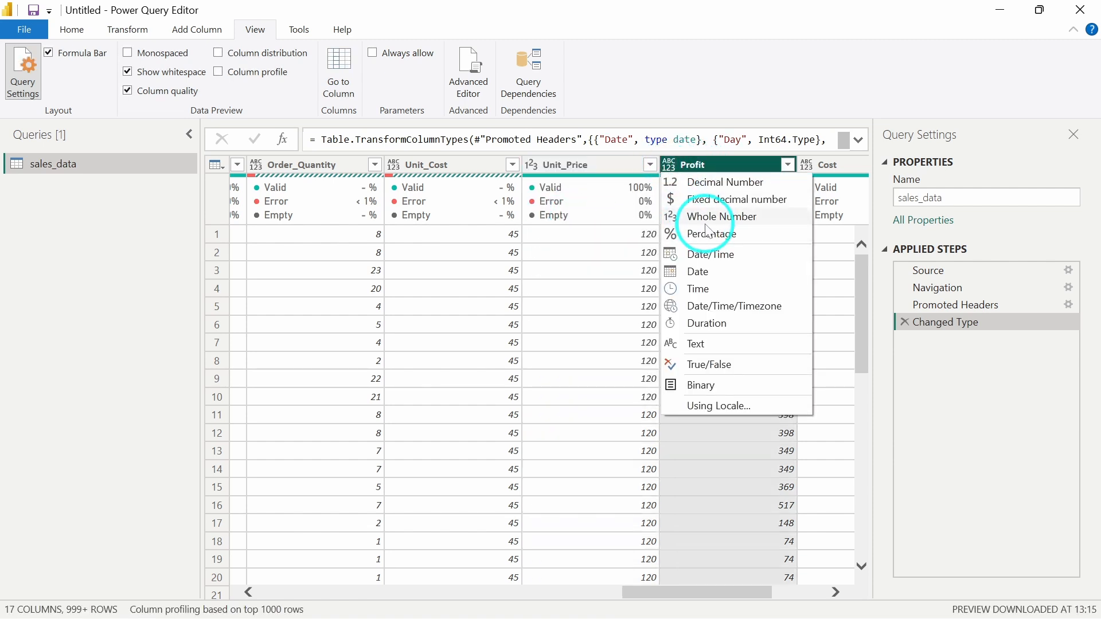
left_click(704, 221)
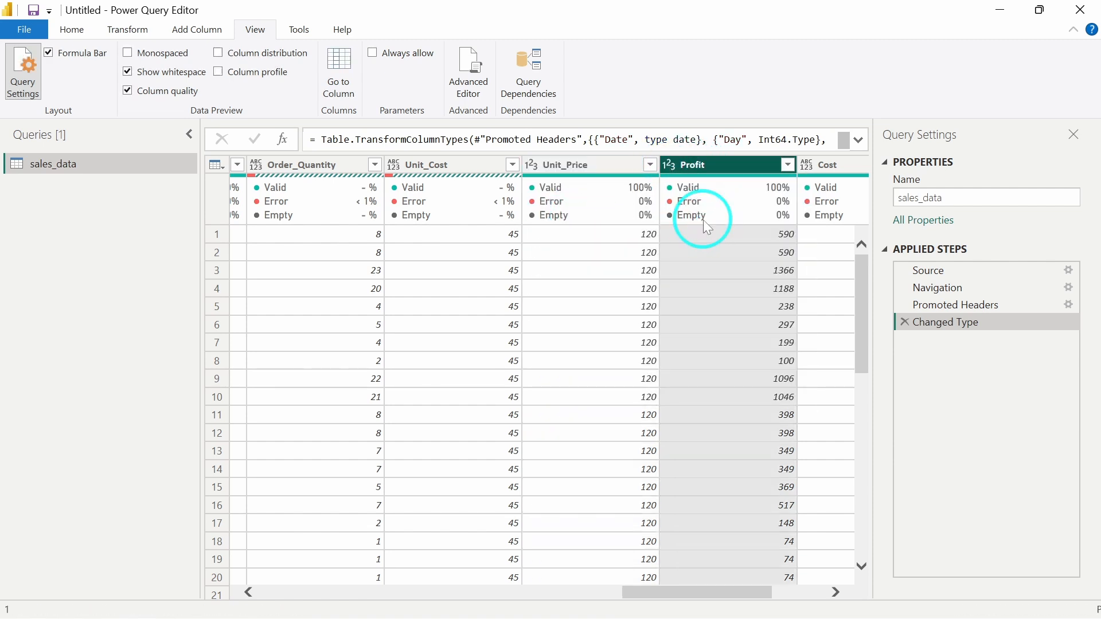
Set the data type of the Cost and Revenue columns to Whole Number.
left_click(807, 167)
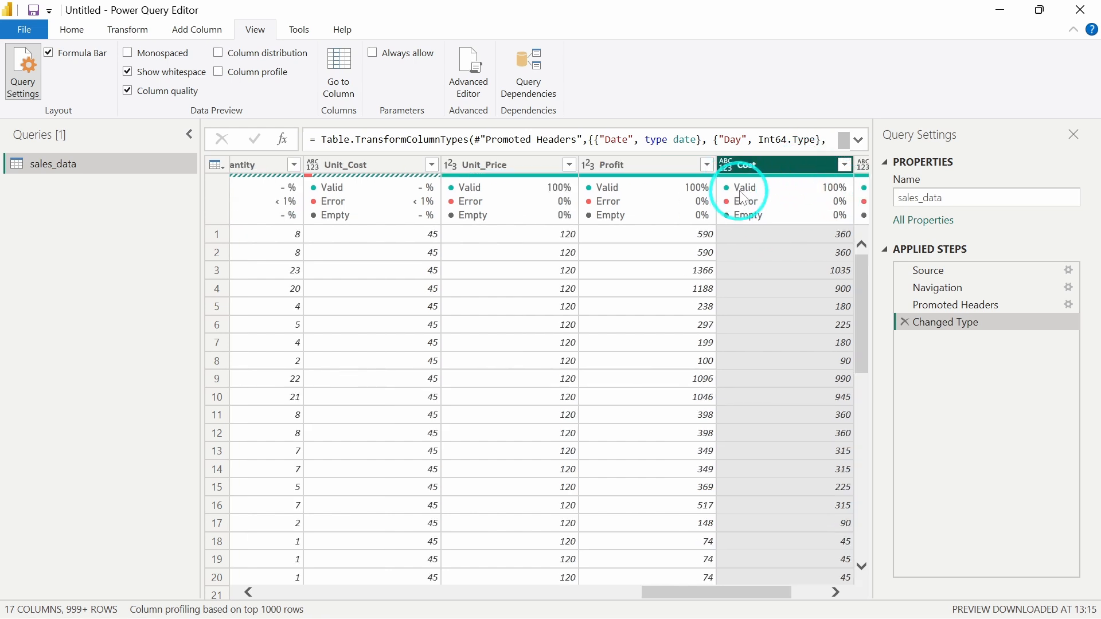
left_click(727, 166)
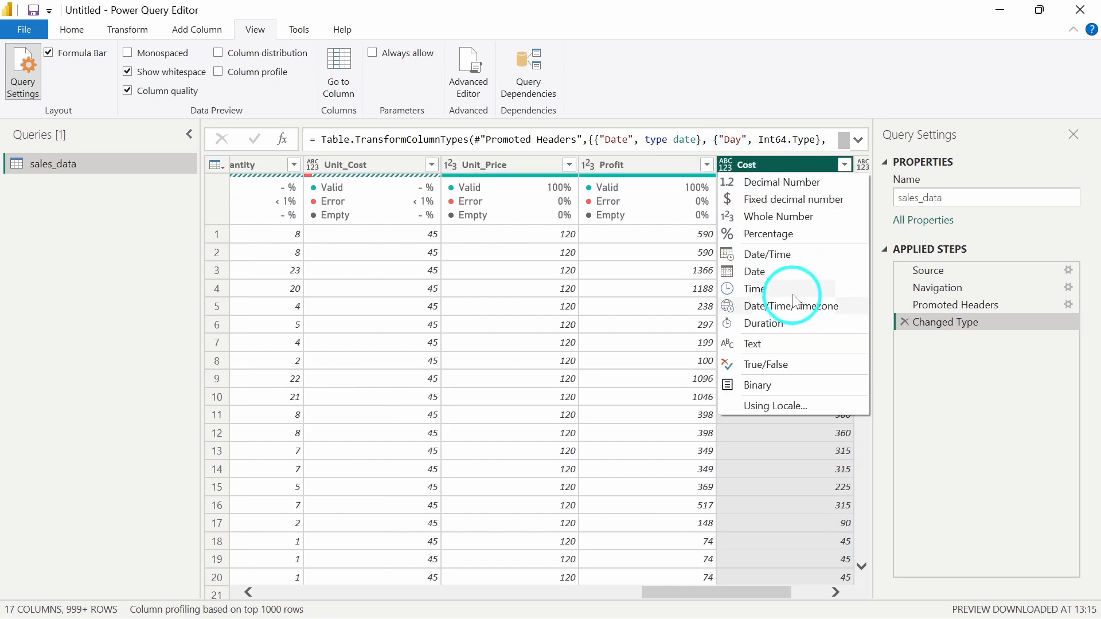
left_click(775, 218)
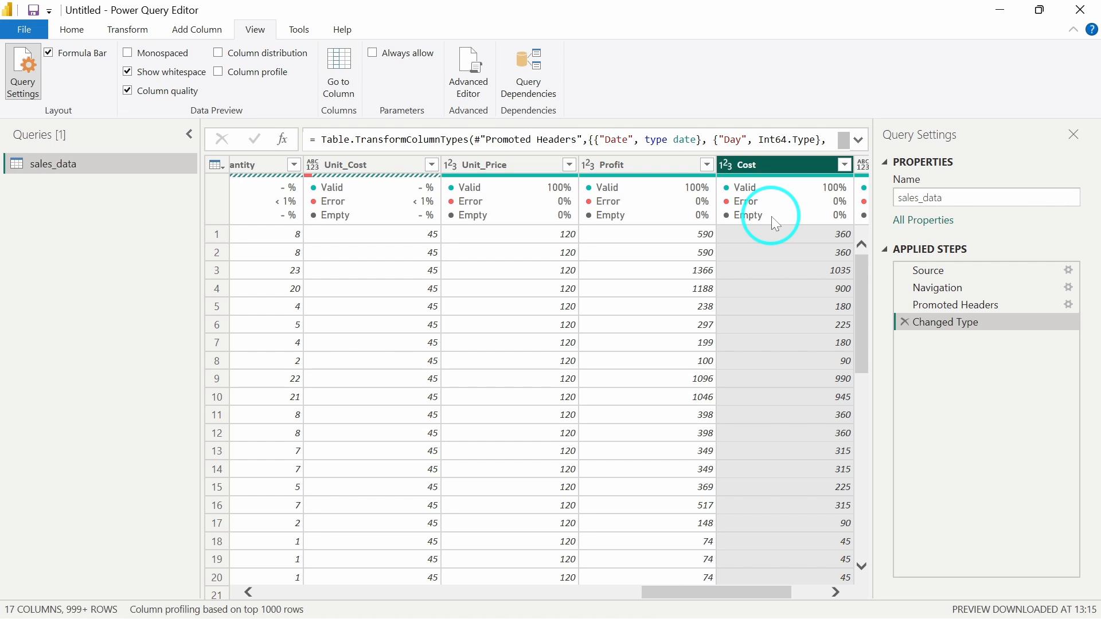
scroll(686, 388, "right", 1)
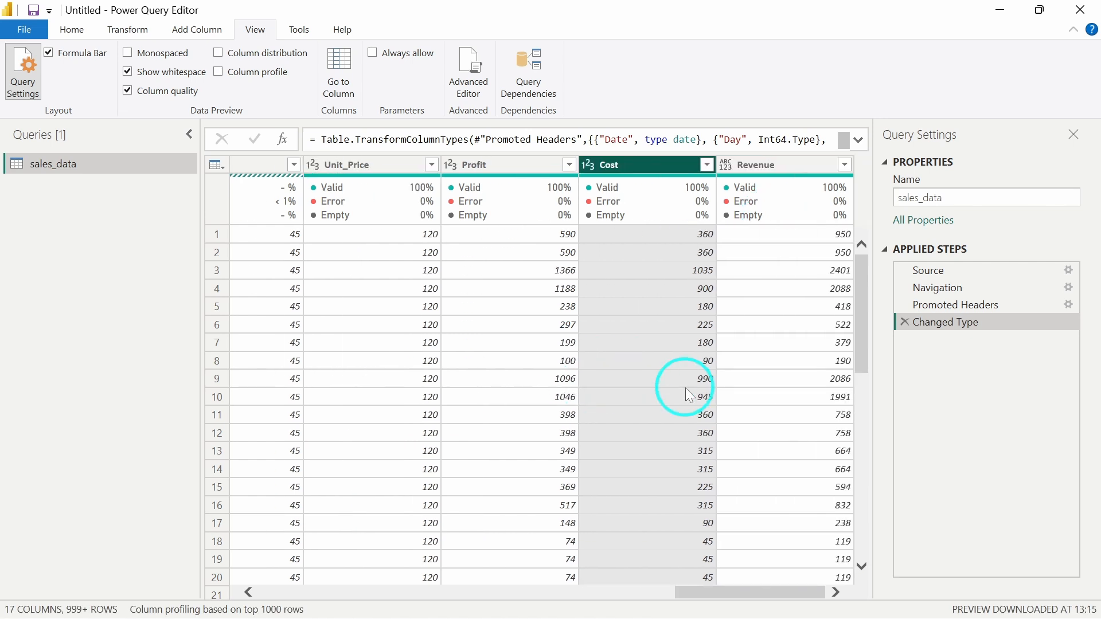
left_click(726, 165)
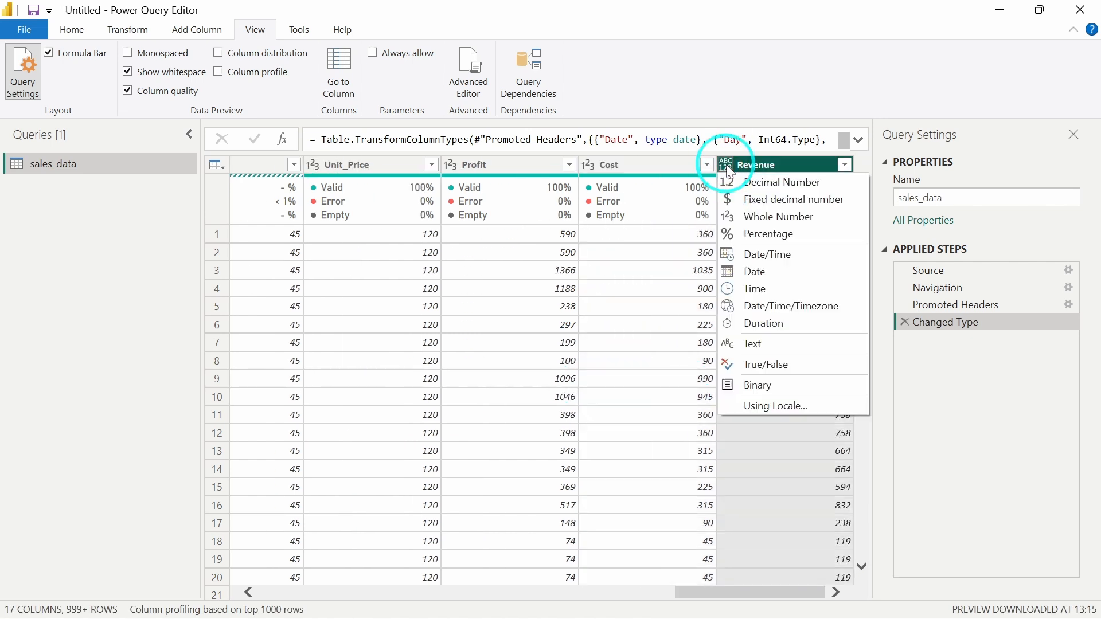
left_click(770, 219)
Replace the errors in the Order_Quantity column with 0.
scroll(469, 351, "left", 2)
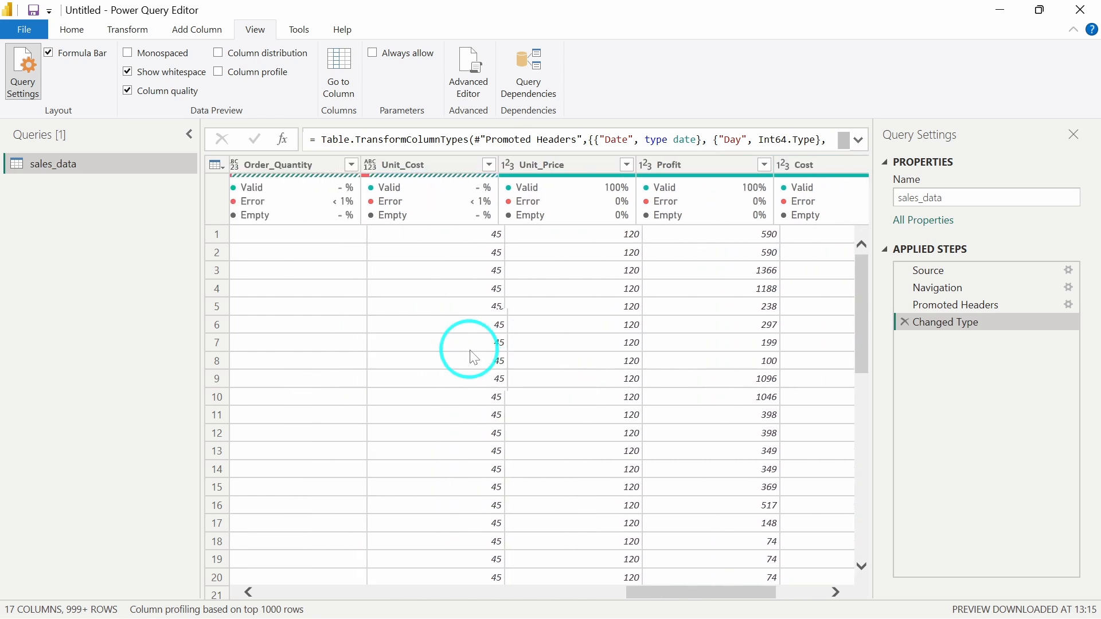
scroll(473, 358, "left", 1)
scroll(473, 357, "left", 3)
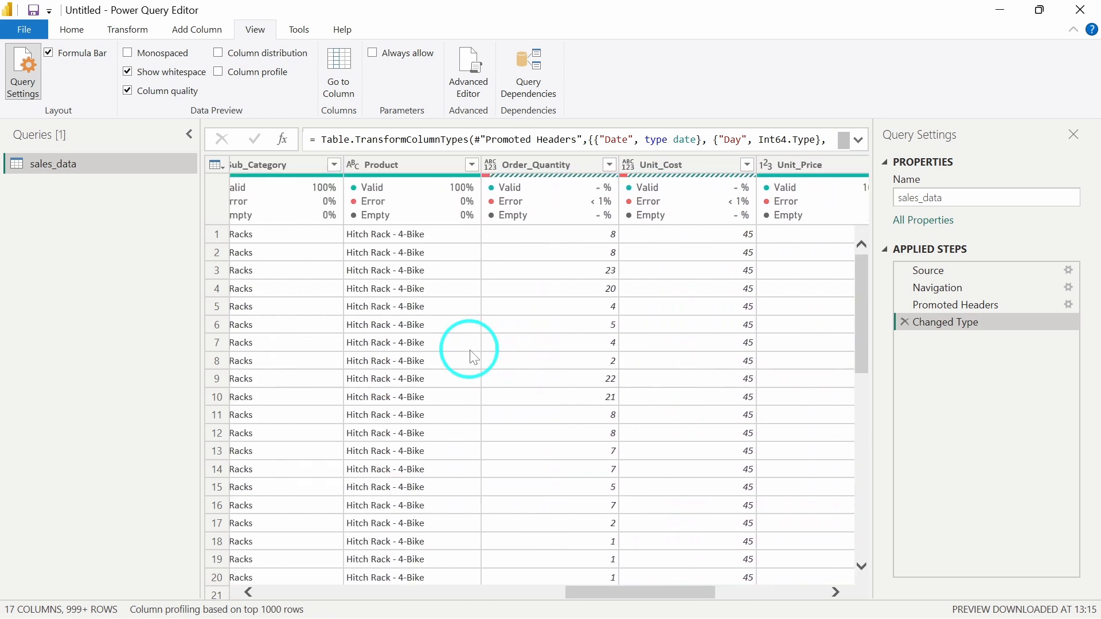
scroll(481, 286, "left", 2)
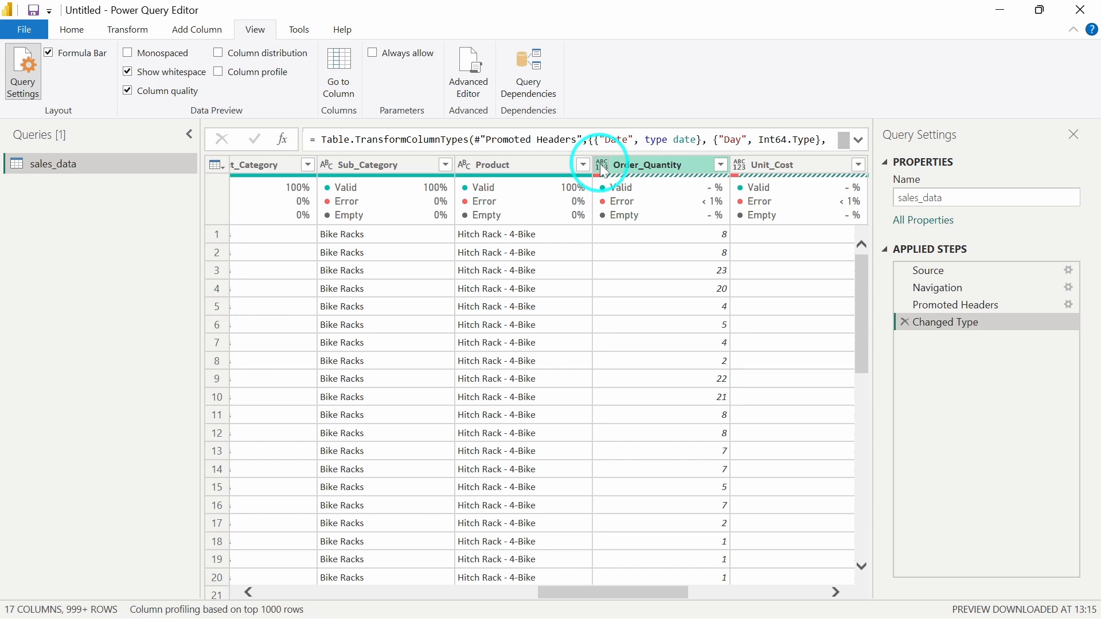
left_click(647, 166)
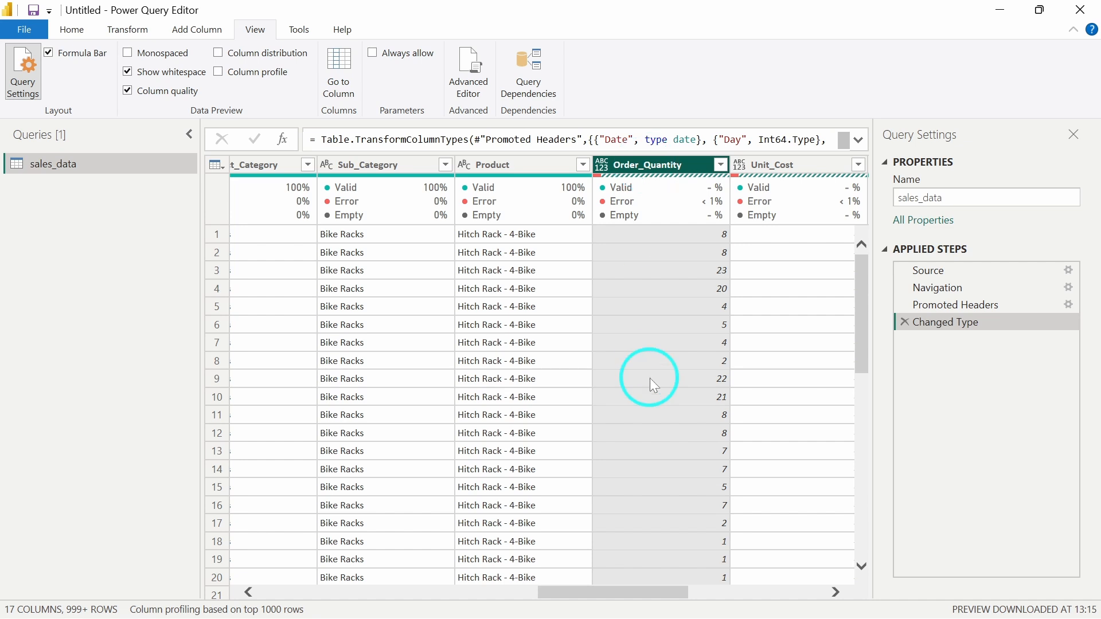
scroll(649, 377, "right", 2)
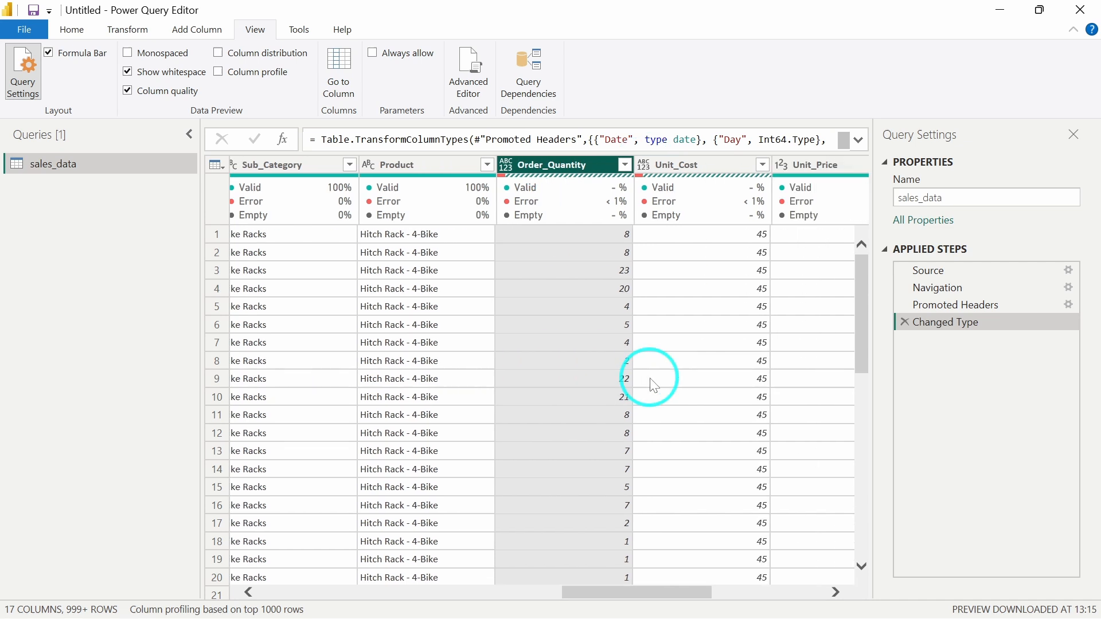
right_click(544, 177)
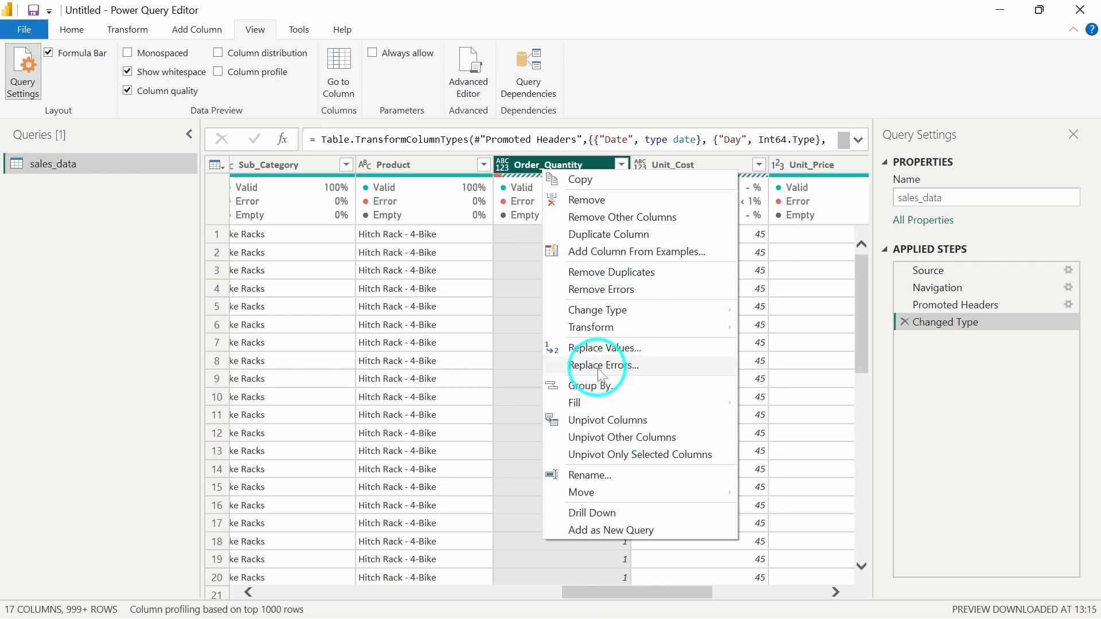
left_click(622, 369)
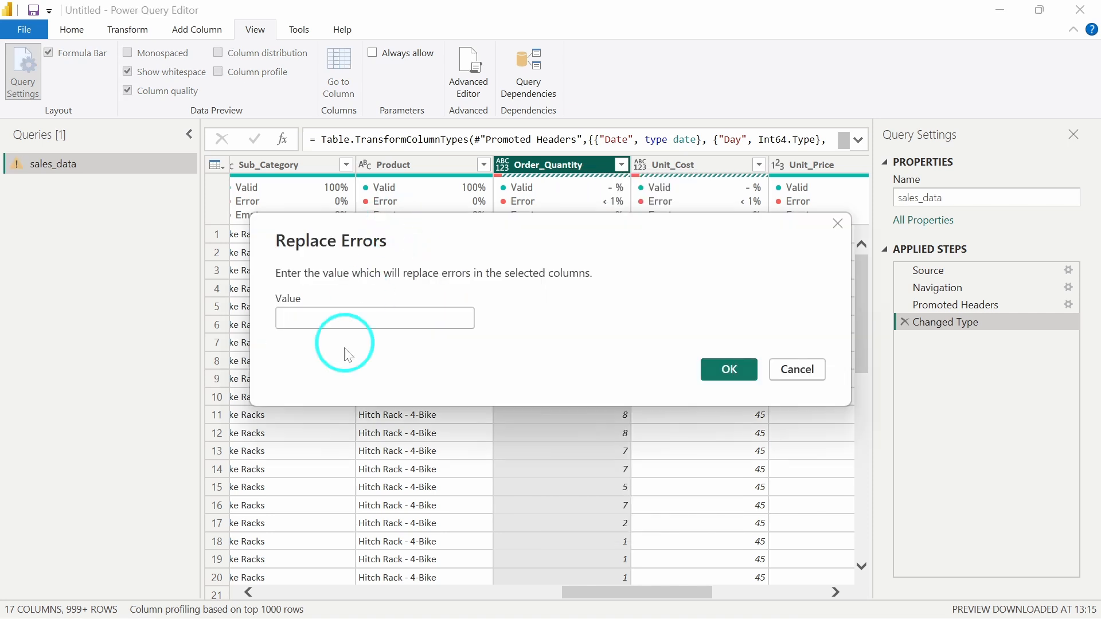
type("o")
key("BackSpace")
type("0")
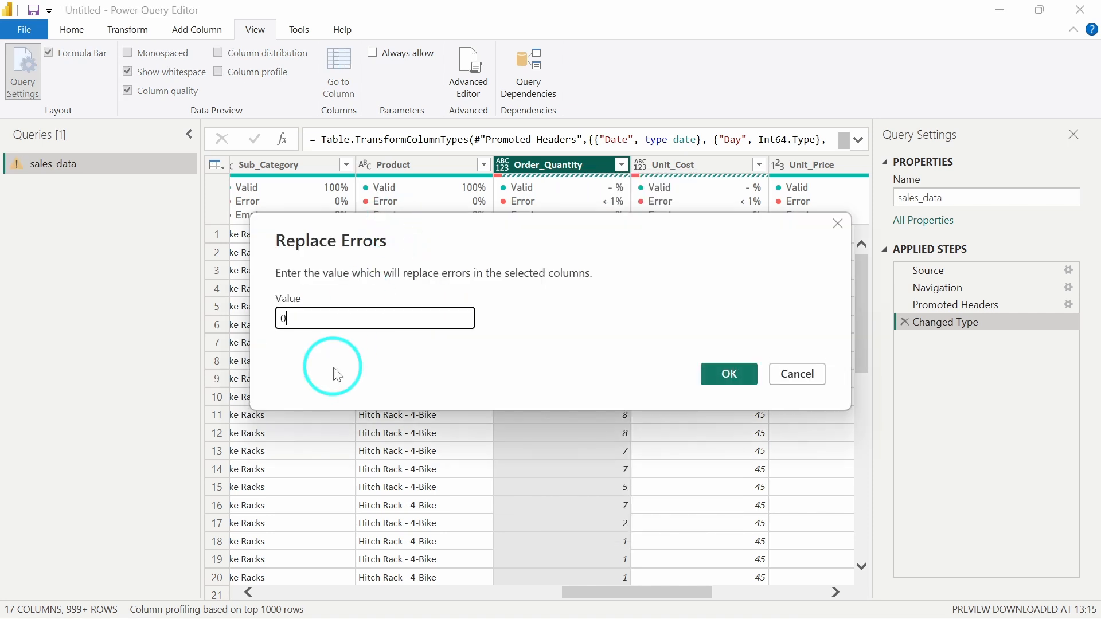
left_click(733, 371)
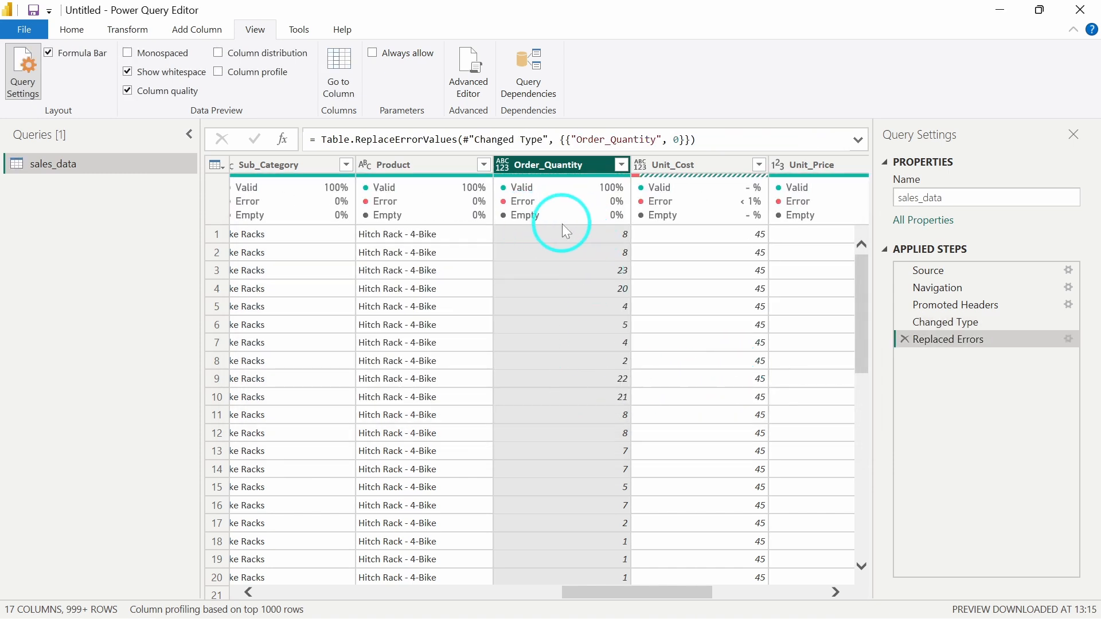
mouse_move(622, 210)
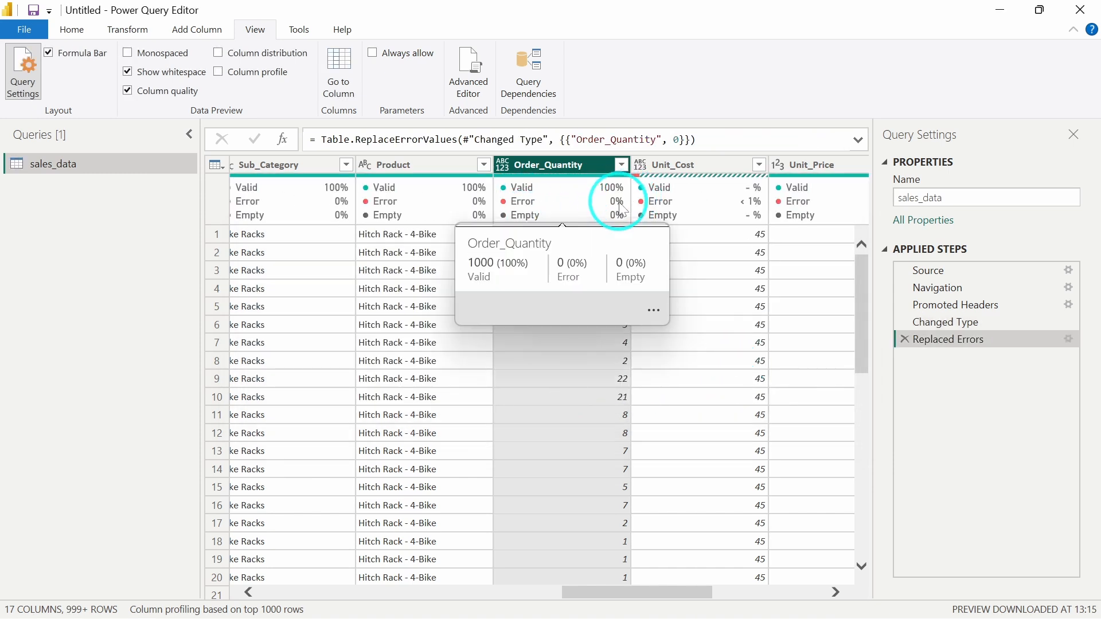
Replace the errors in the Unit_Cost column with 0.
left_click(683, 172)
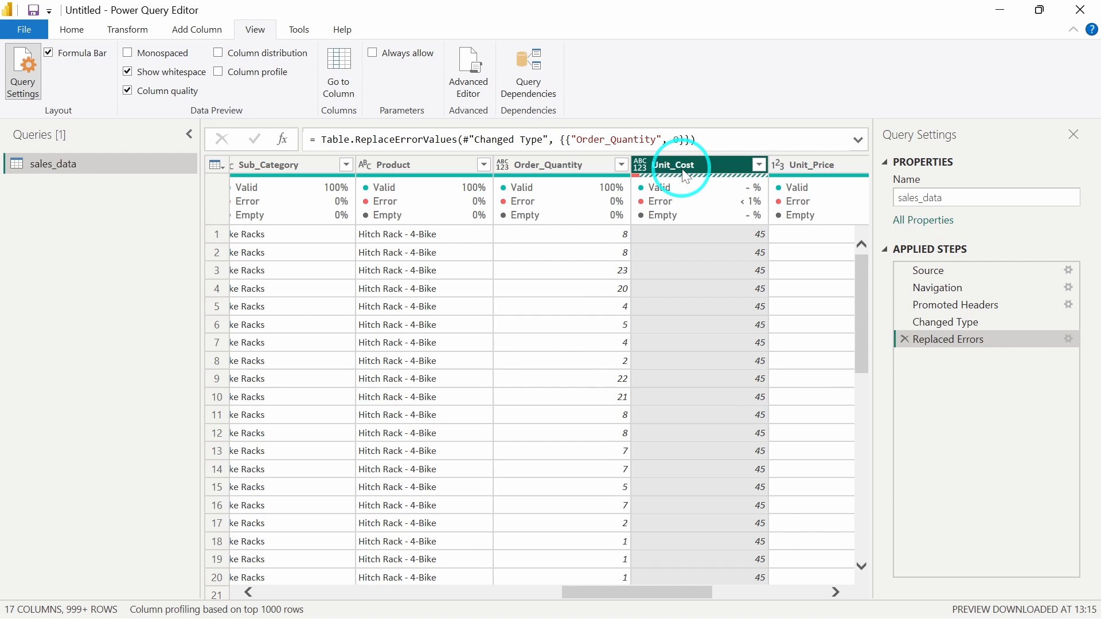
right_click(685, 175)
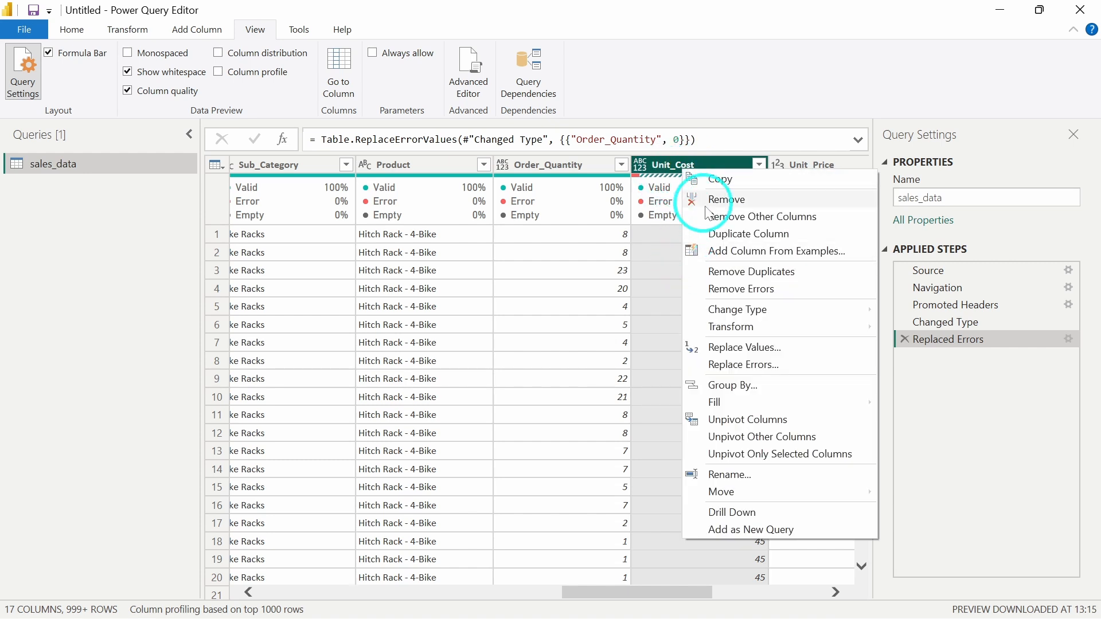
left_click(751, 364)
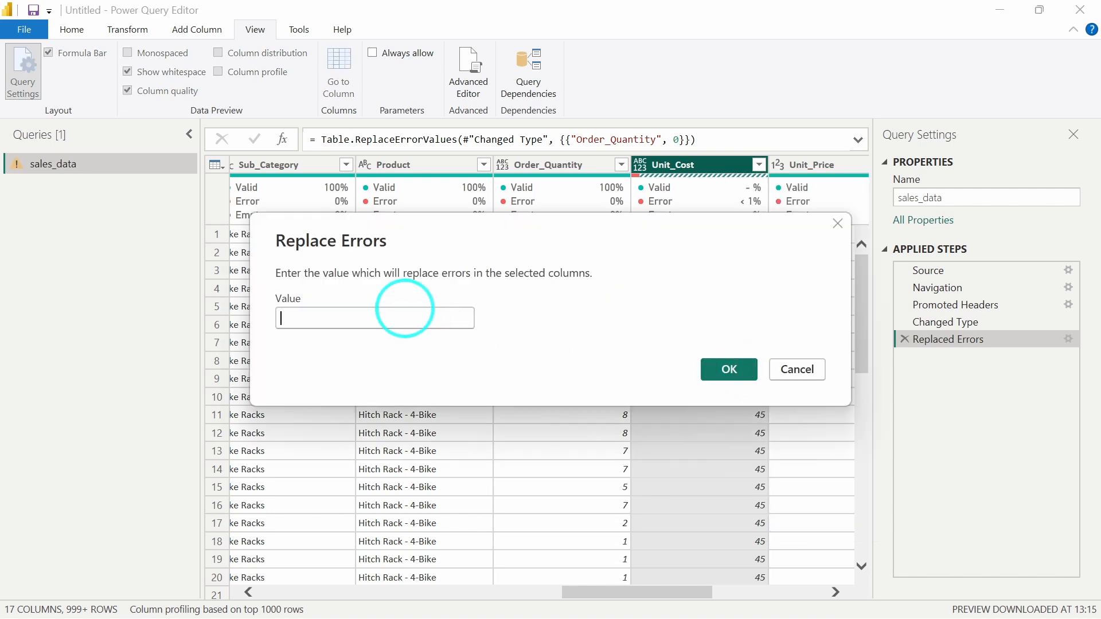
type("0")
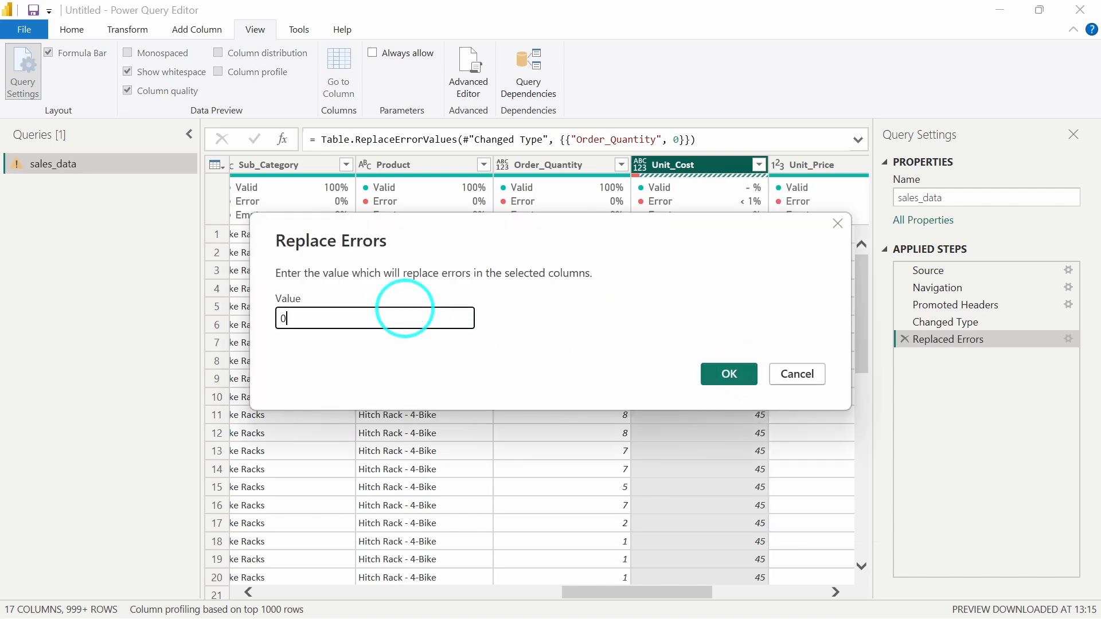
left_click(728, 368)
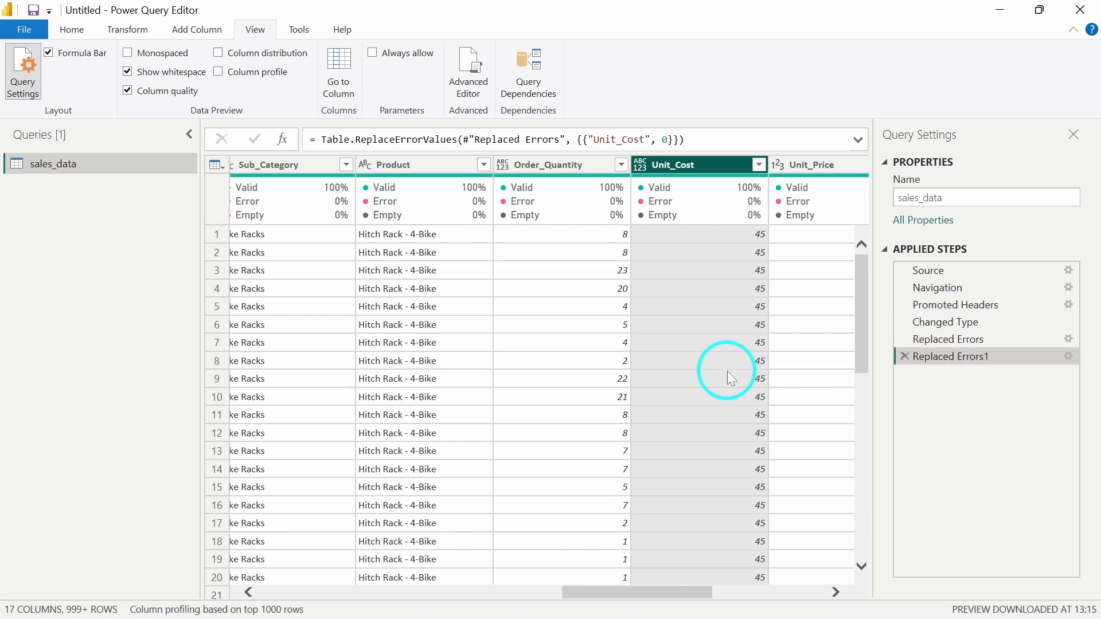
Set the data type of the Unit_Cost and Order_Quantity columns to Whole Number.
scroll(727, 370, "right", 3)
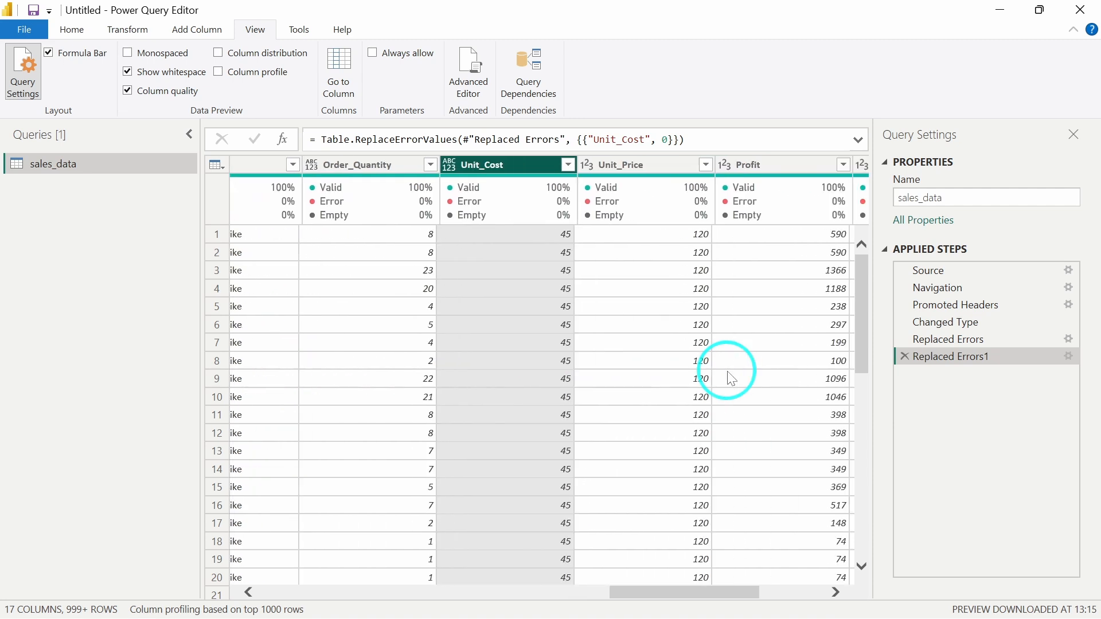
left_click(448, 169)
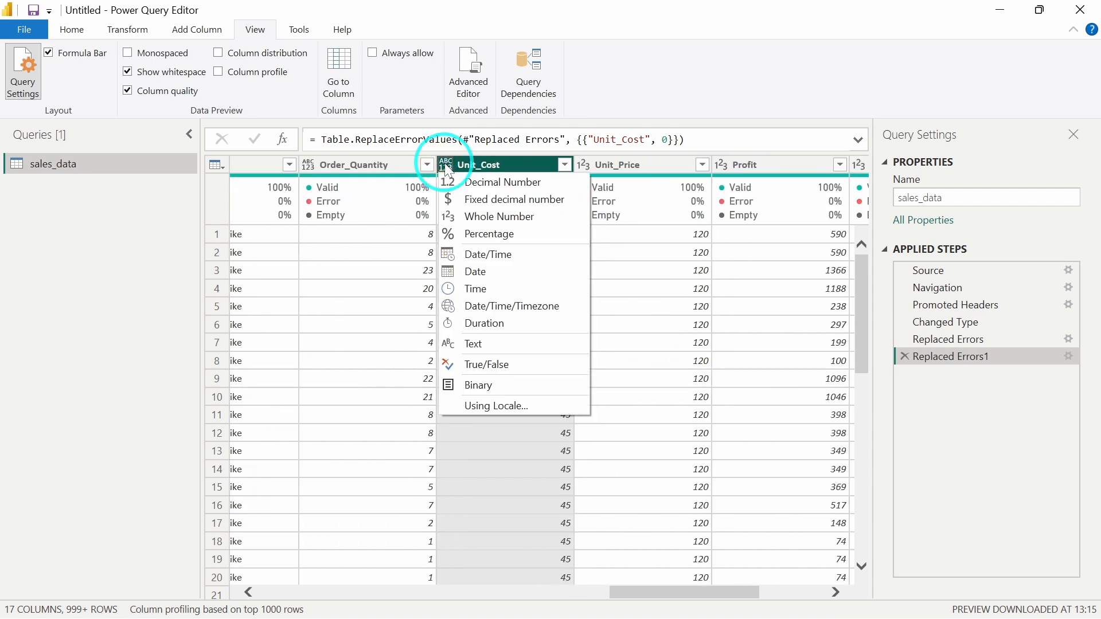
left_click(486, 219)
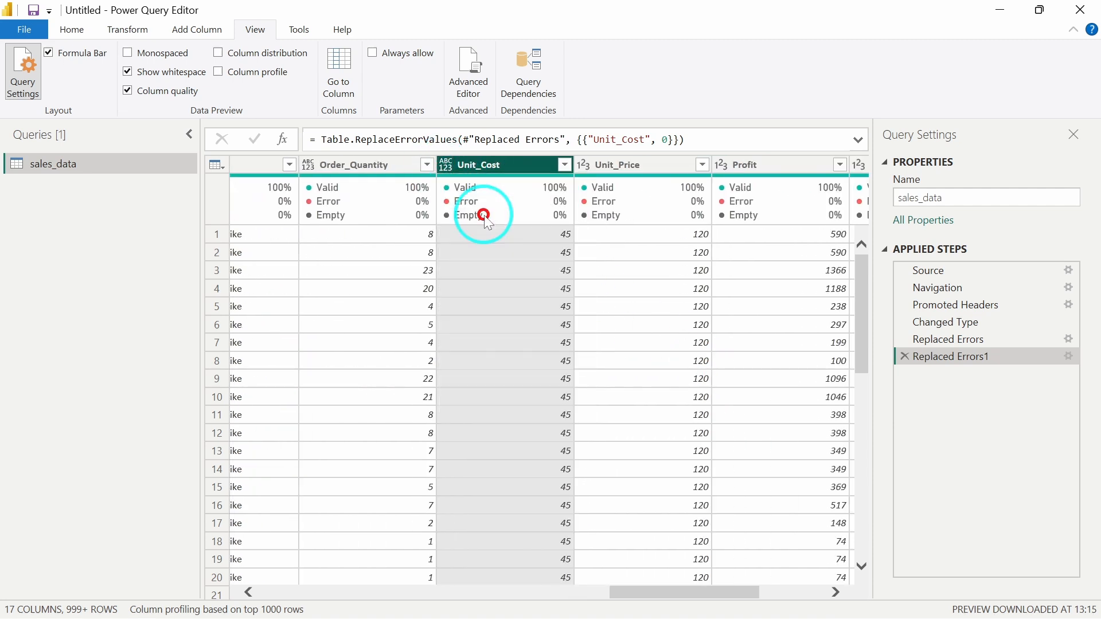
left_click(307, 166)
left_click(344, 217)
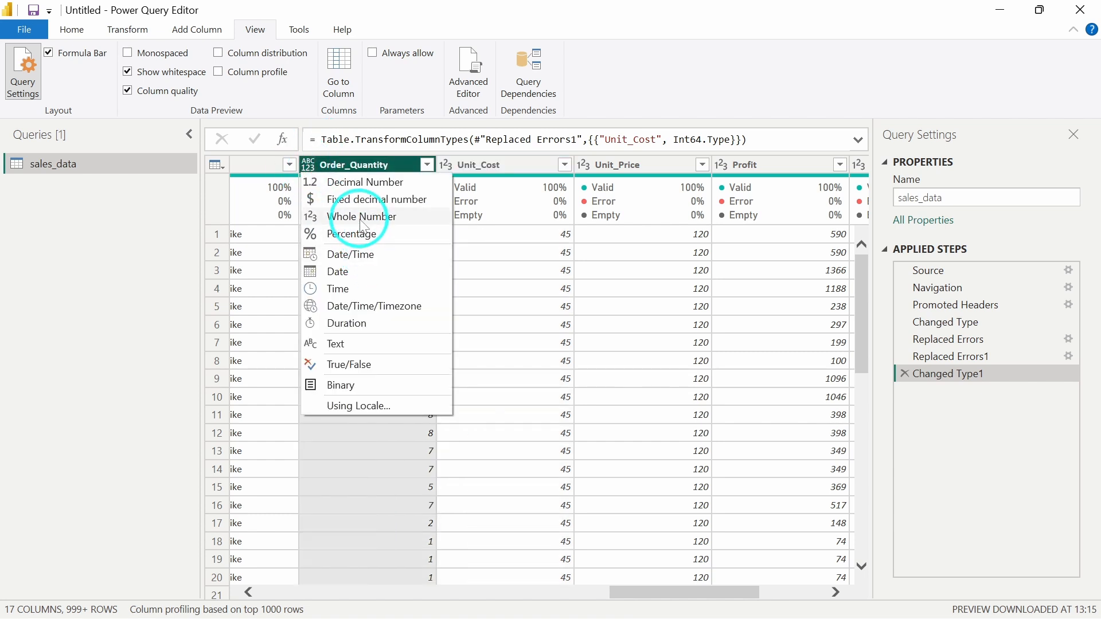
Review the column quality from the Date column onward and examine the distinct values of the Customer_Gender column.
scroll(450, 366, "left", 5)
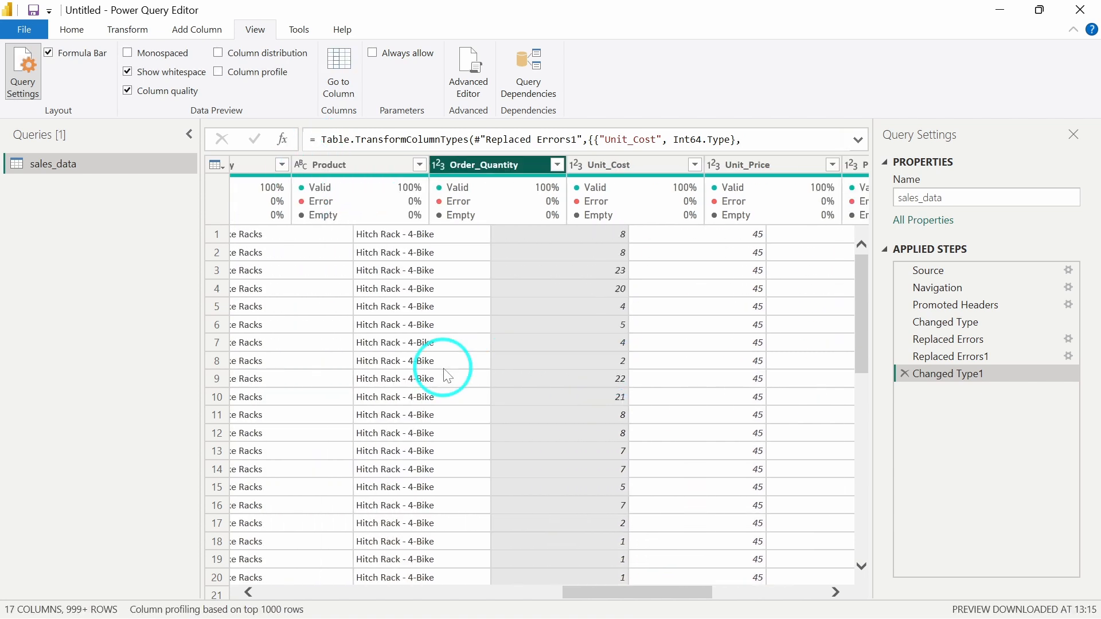
scroll(447, 376, "left", 10)
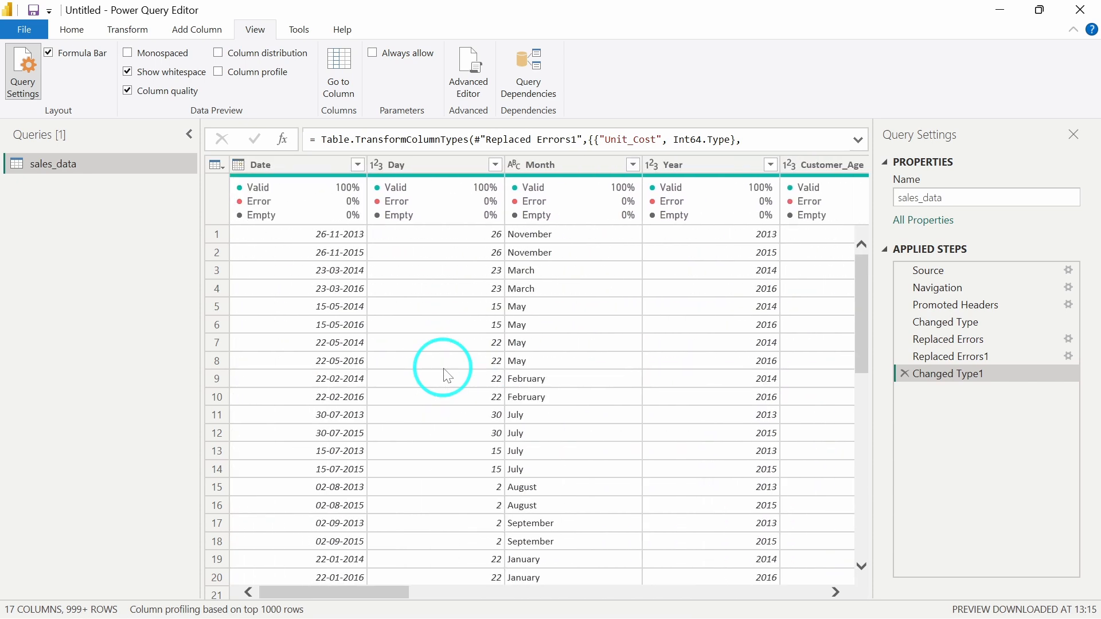
scroll(573, 370, "right", 5)
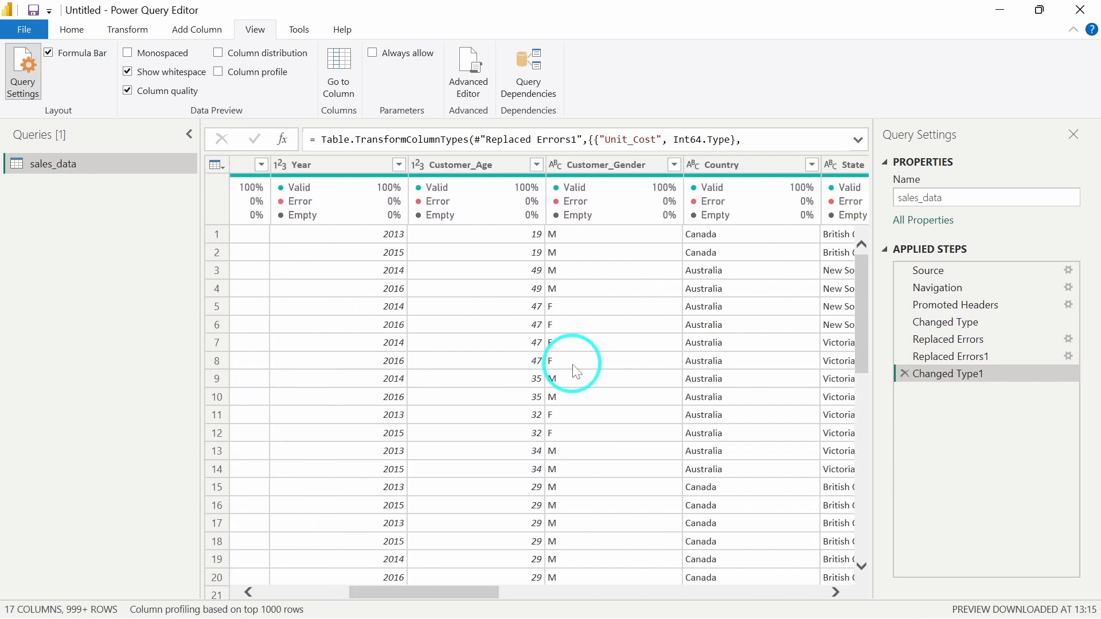
scroll(577, 371, "right", 3)
left_click(456, 166)
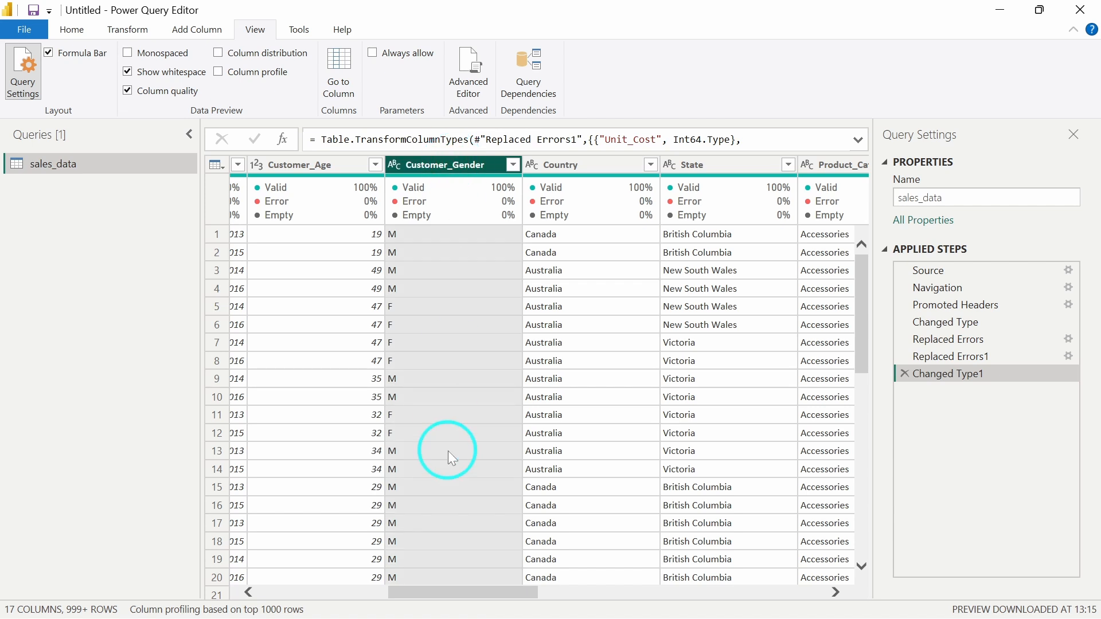
left_click(514, 165)
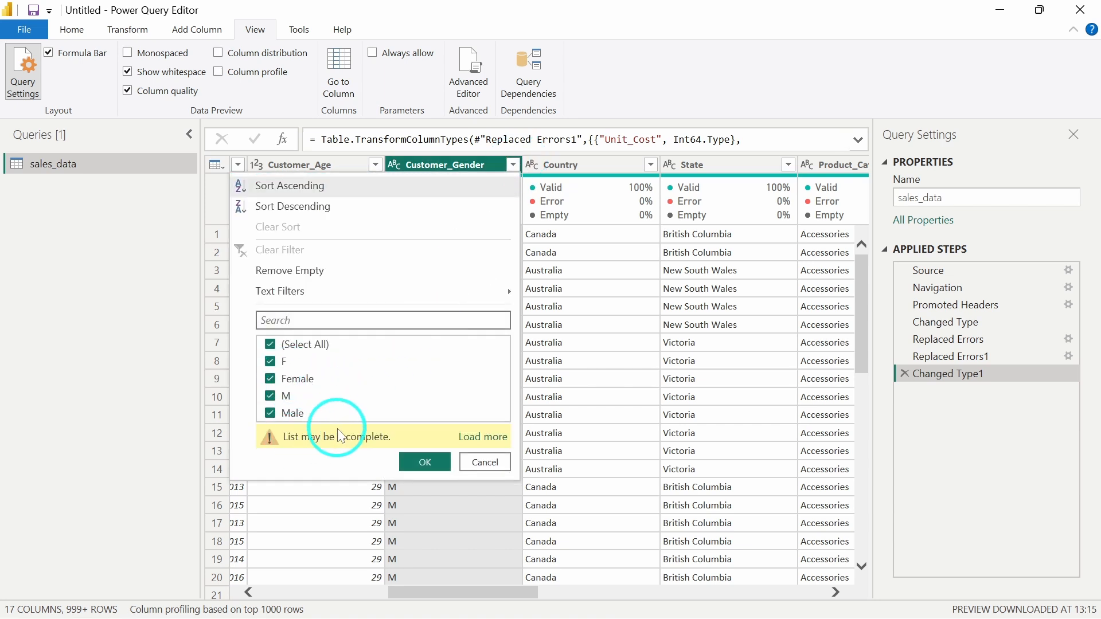
left_click(485, 462)
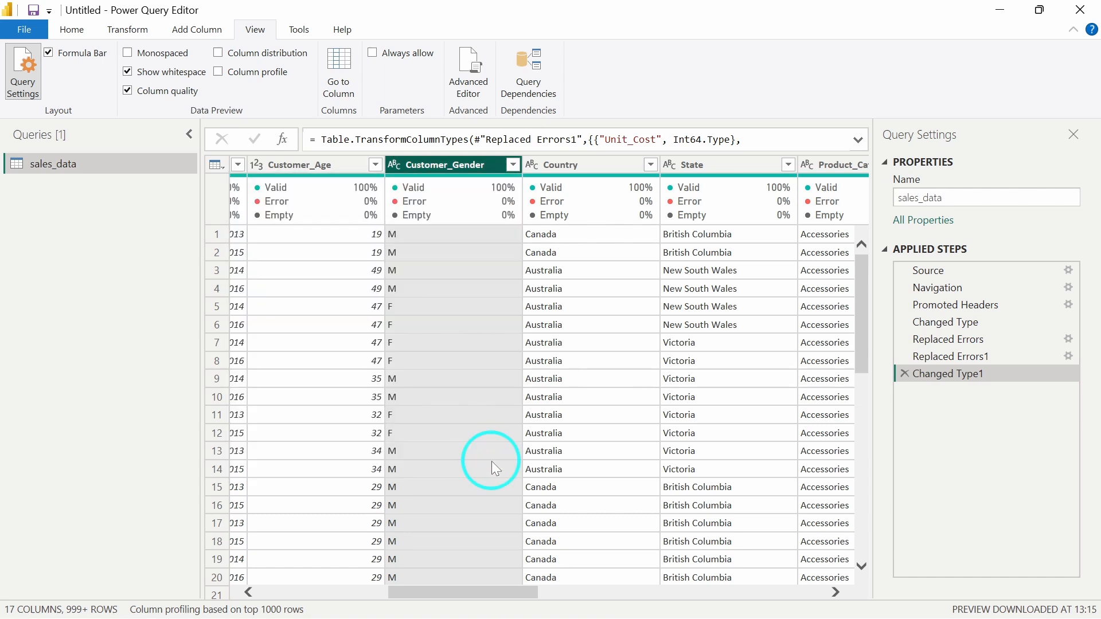
Replace the value Female with F in the Customer_Gender column and check the column's distinct values.
right_click(440, 172)
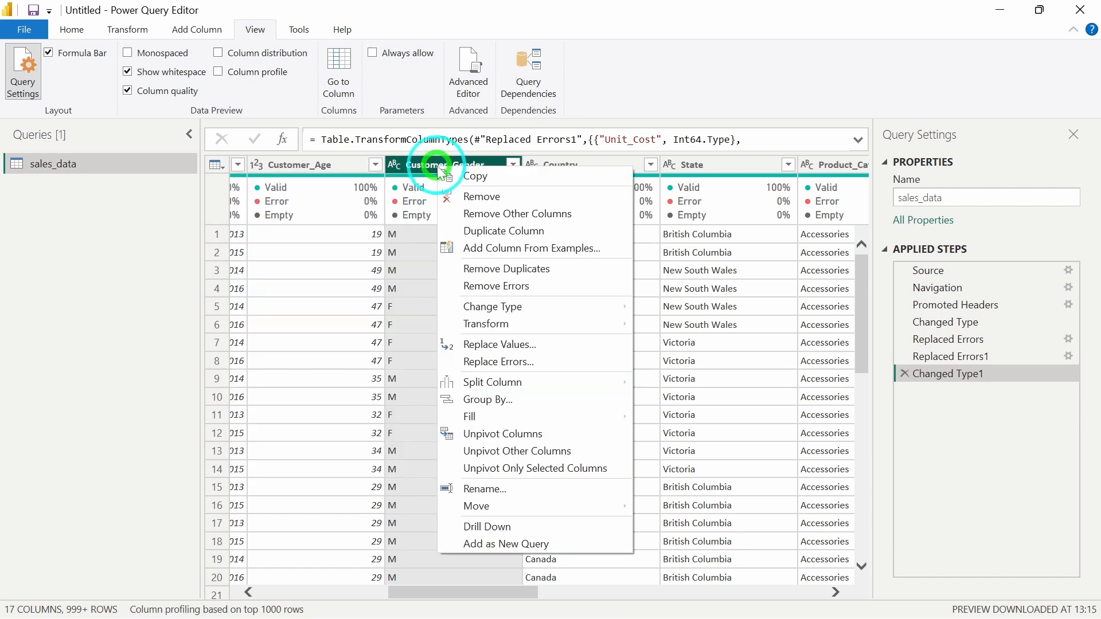
left_click(511, 346)
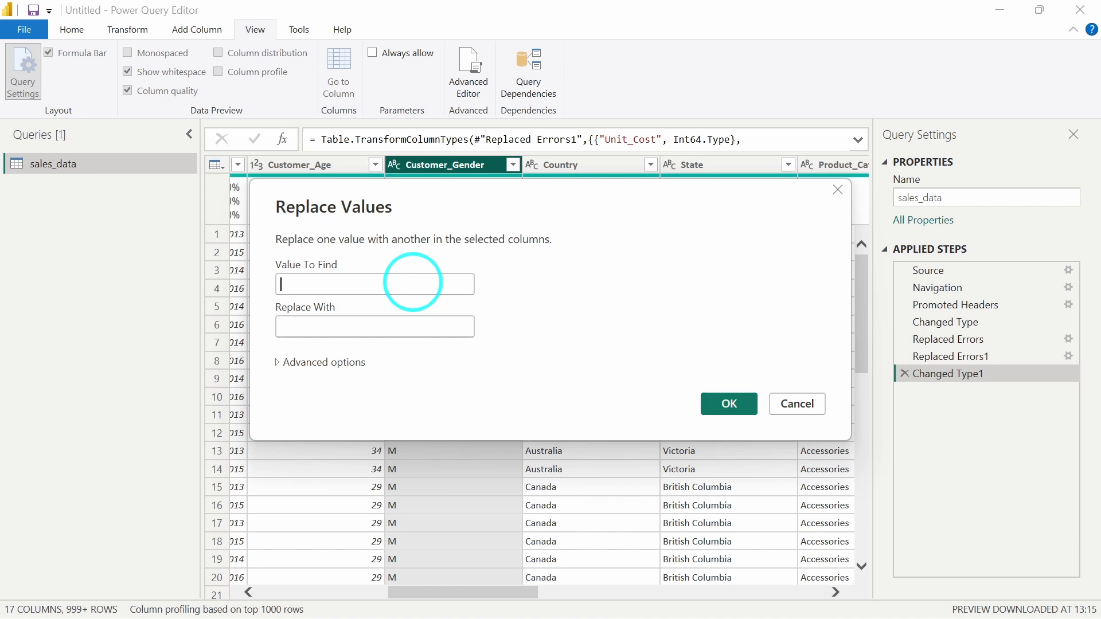
left_click(413, 282)
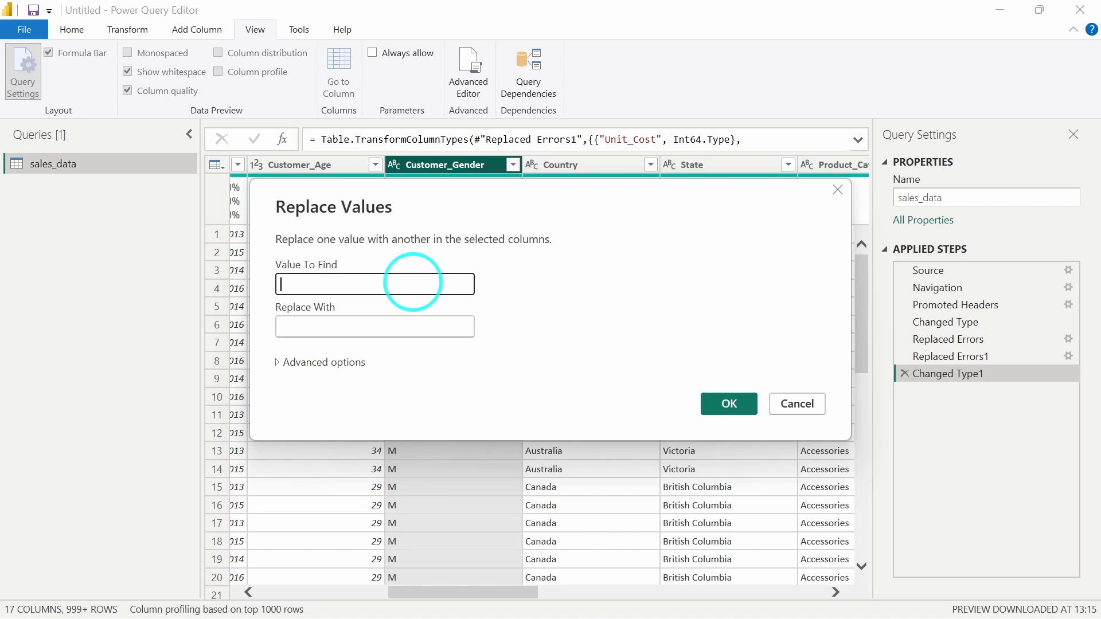
type("D")
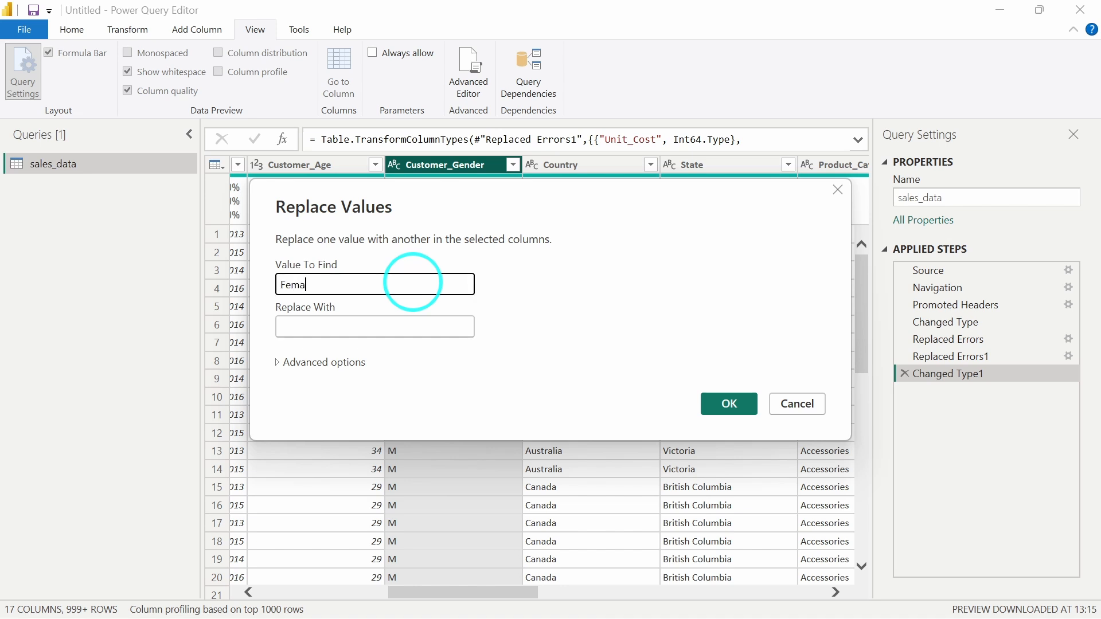
left_click(397, 324)
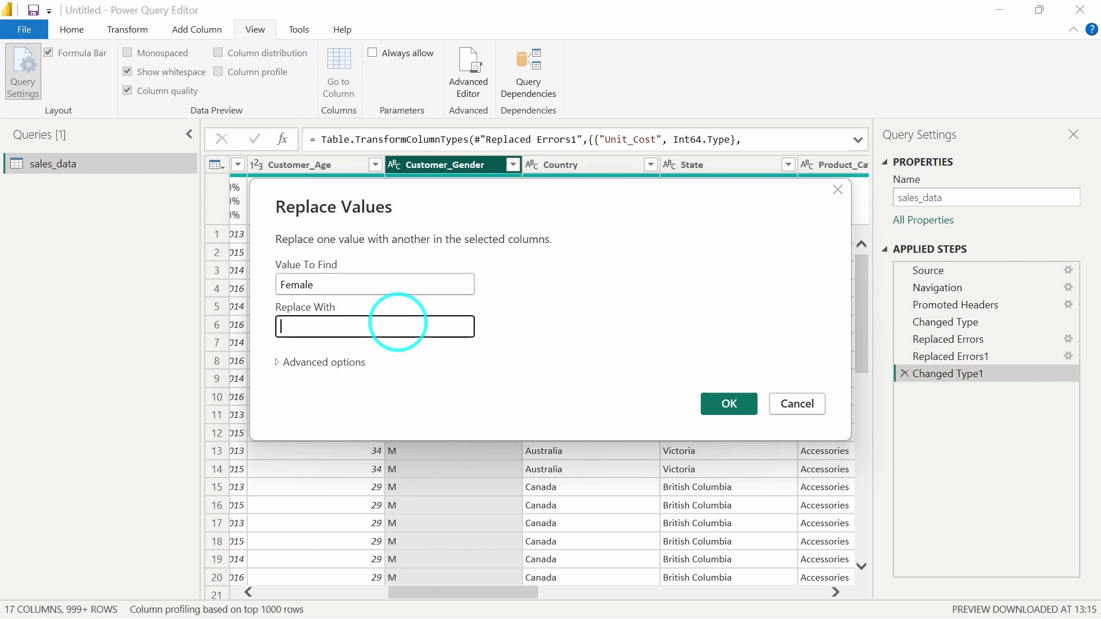
left_click(738, 407)
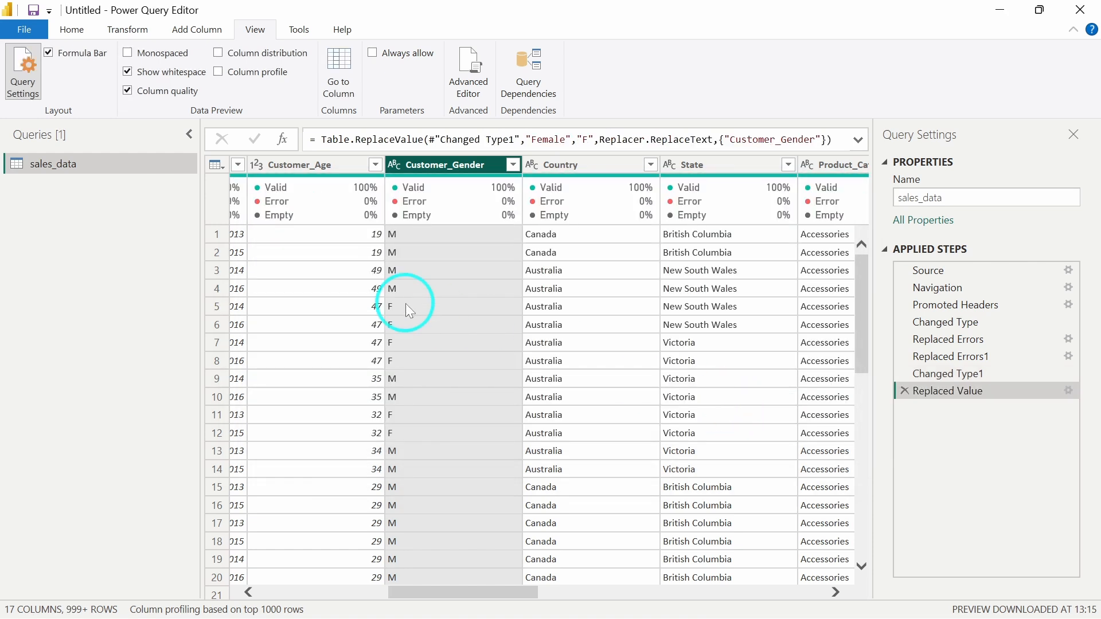
left_click(513, 165)
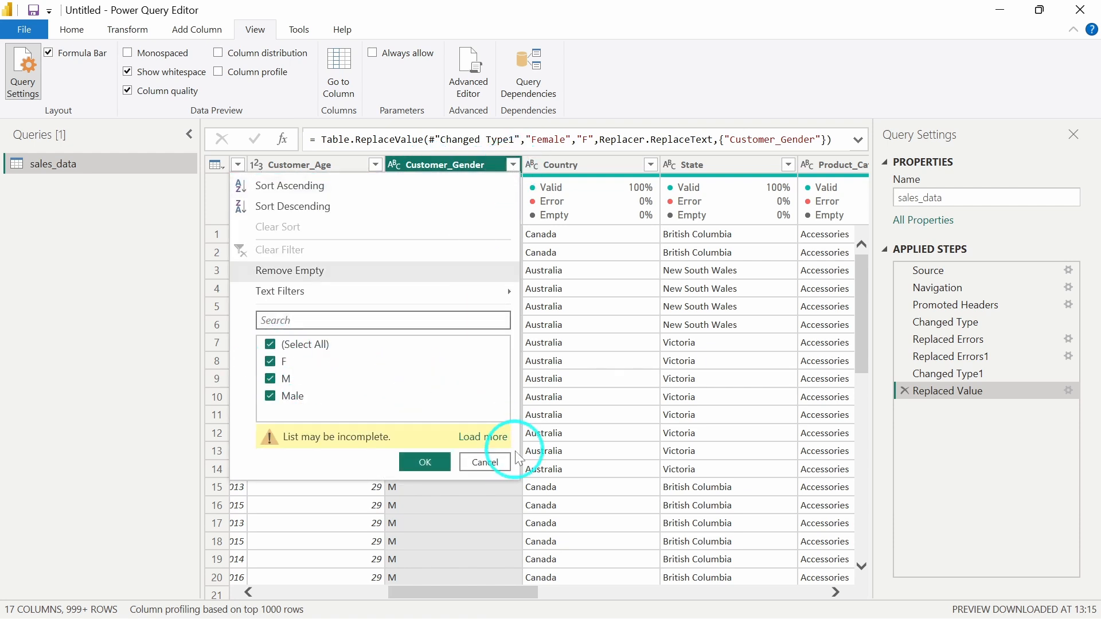
left_click(500, 467)
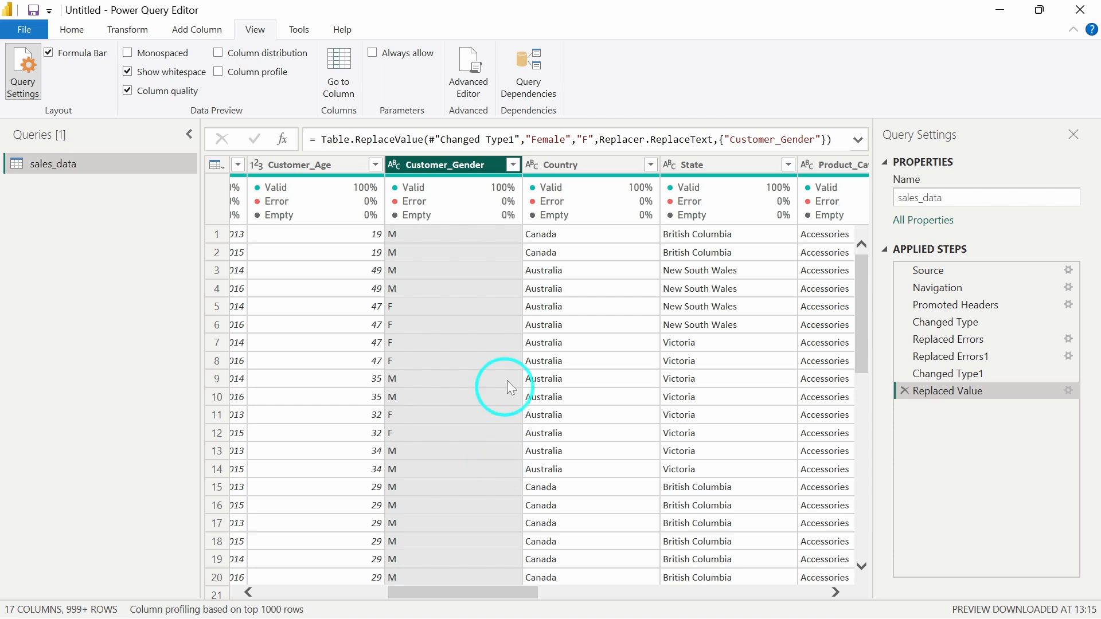
Replace the value Male with M in the Customer_Gender column.
left_click(469, 185)
right_click(456, 167)
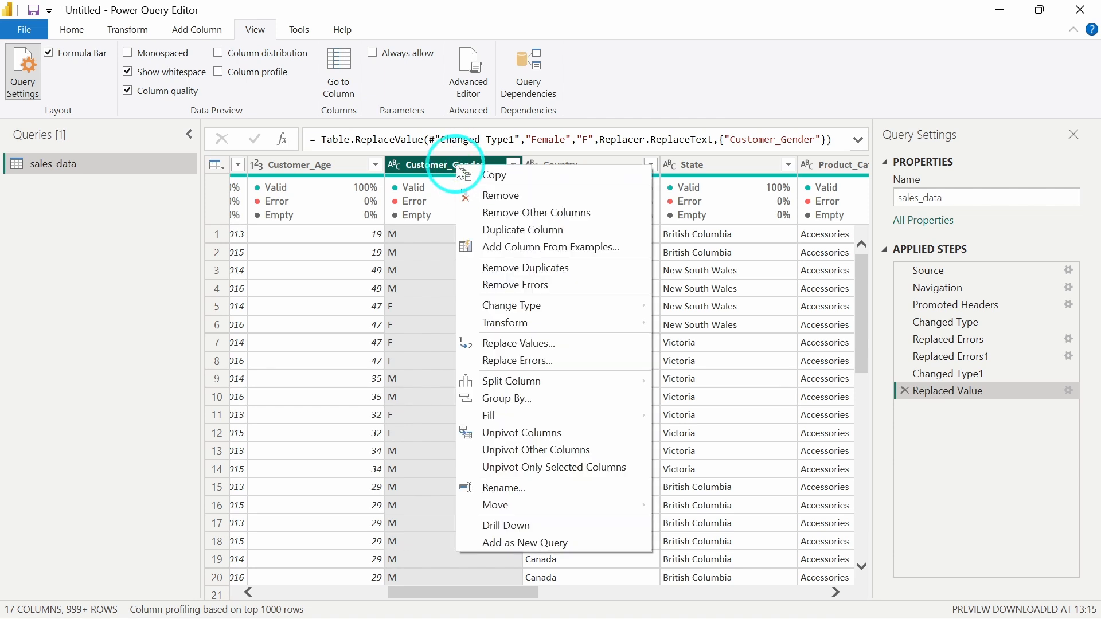
left_click(516, 343)
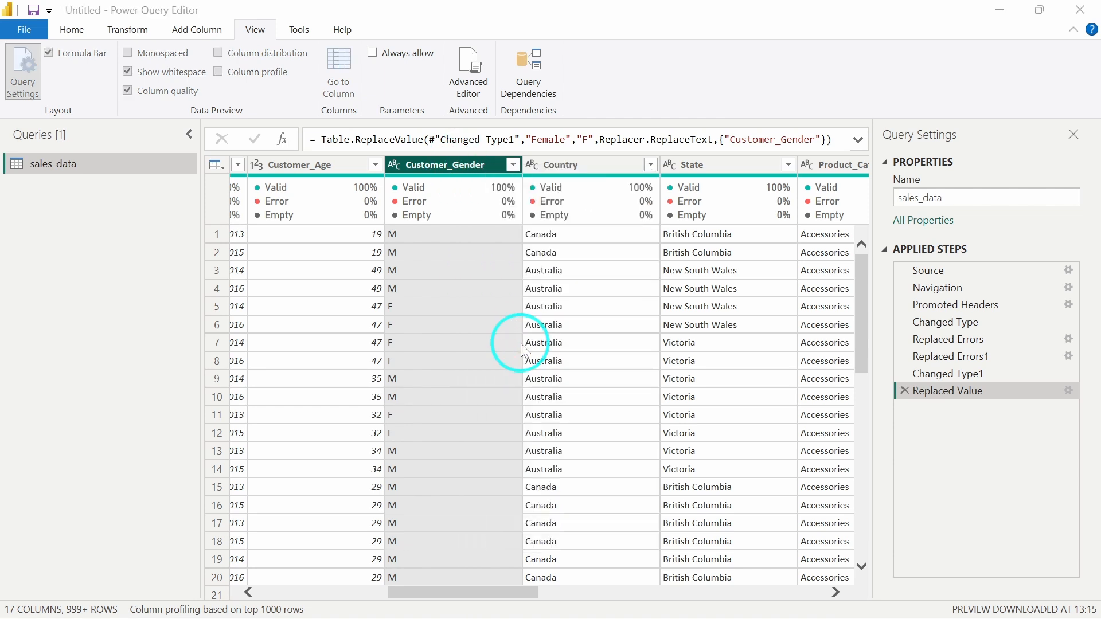
type("Male")
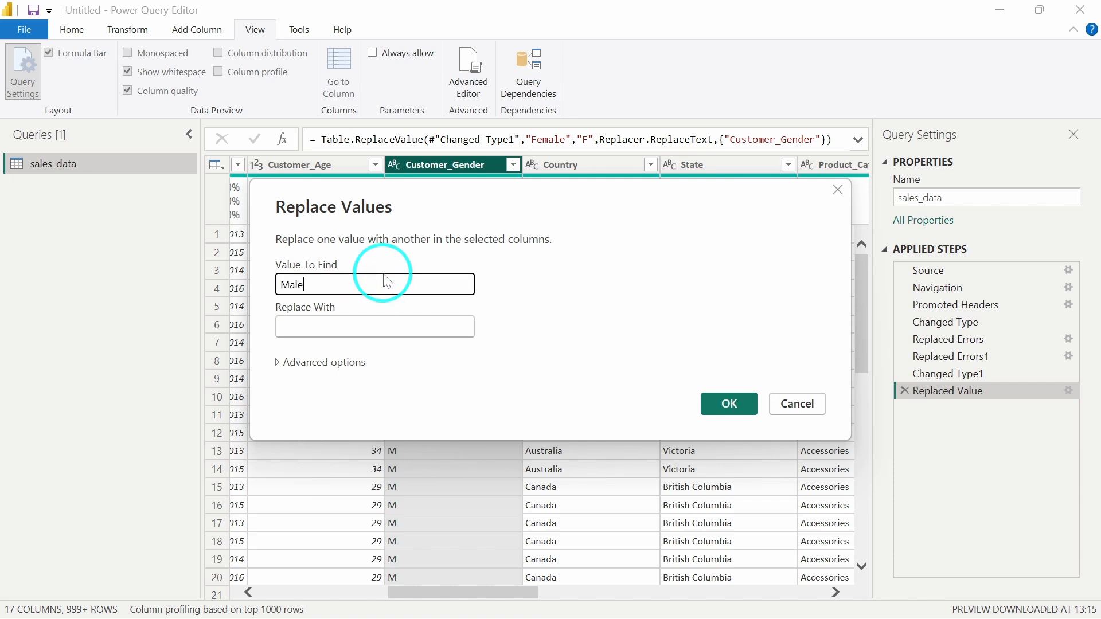
left_click(338, 325)
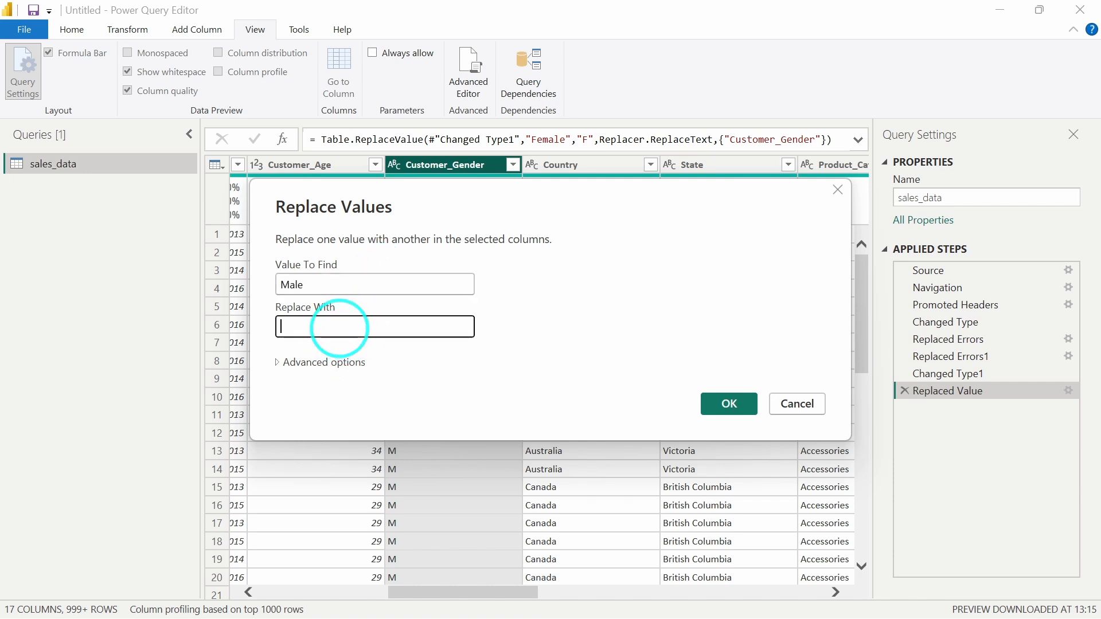
type("M")
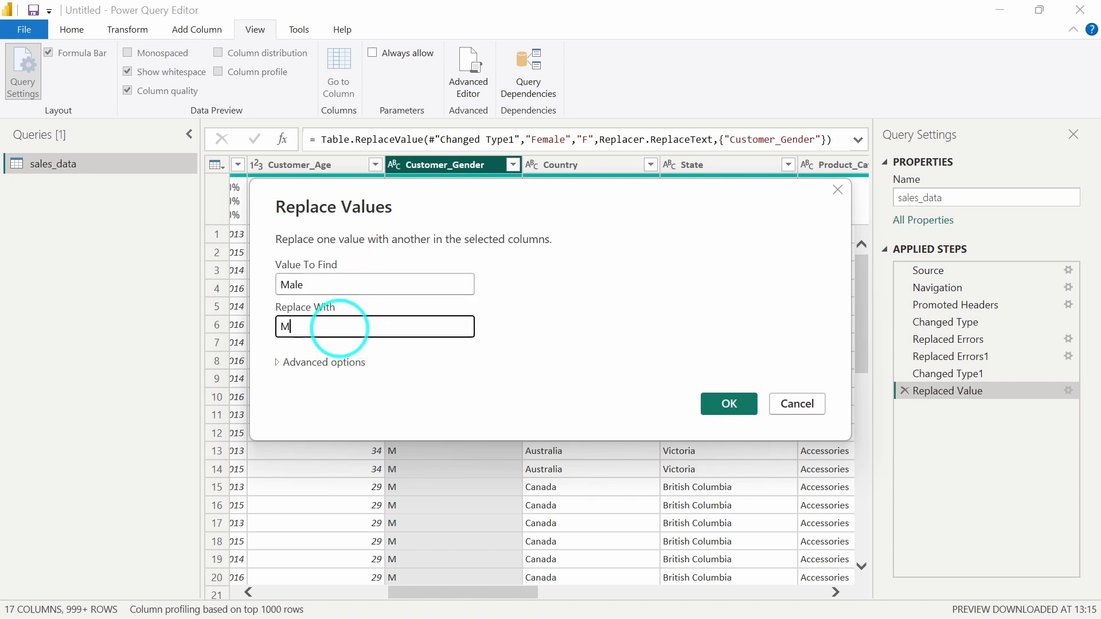
left_click(727, 402)
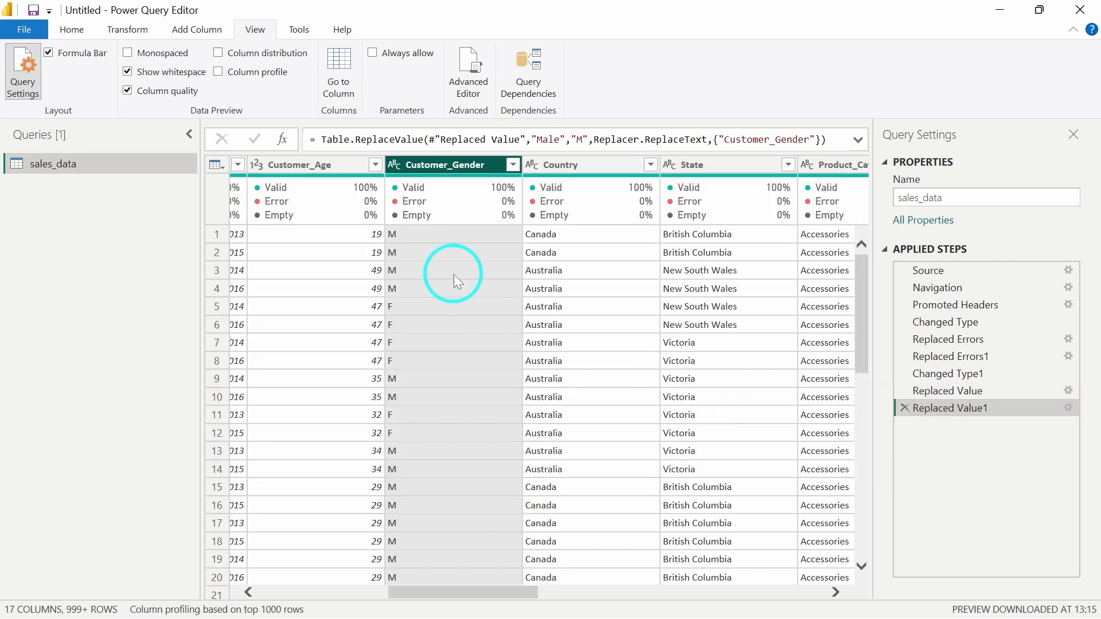
Load the complete list of distinct Customer_Gender values and apply the filter with all values selected.
left_click(513, 164)
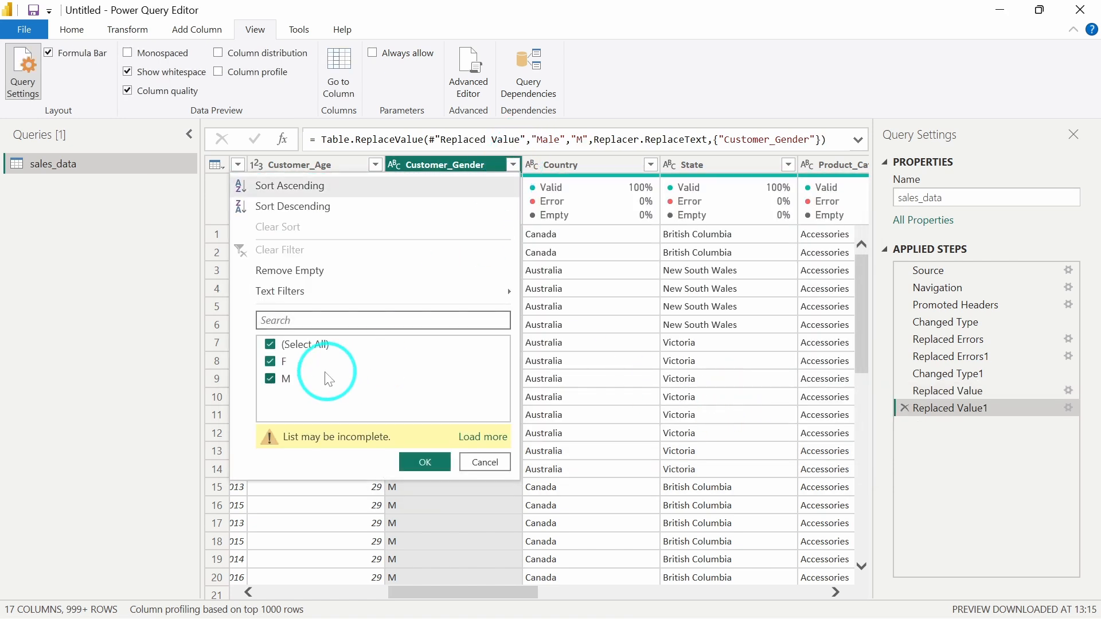
left_click(483, 437)
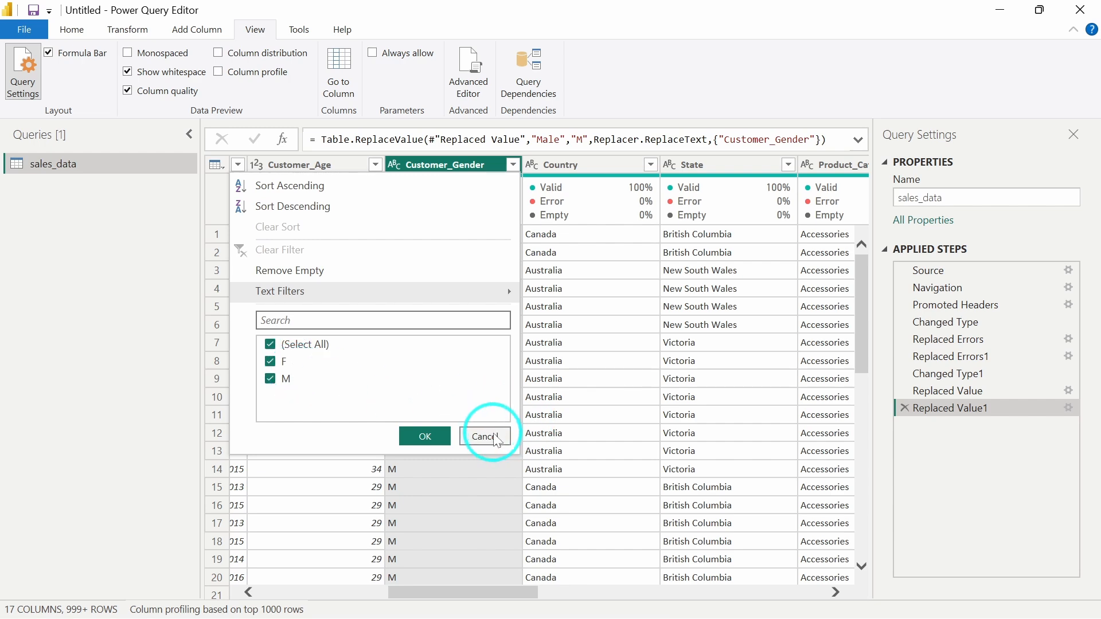
left_click(423, 436)
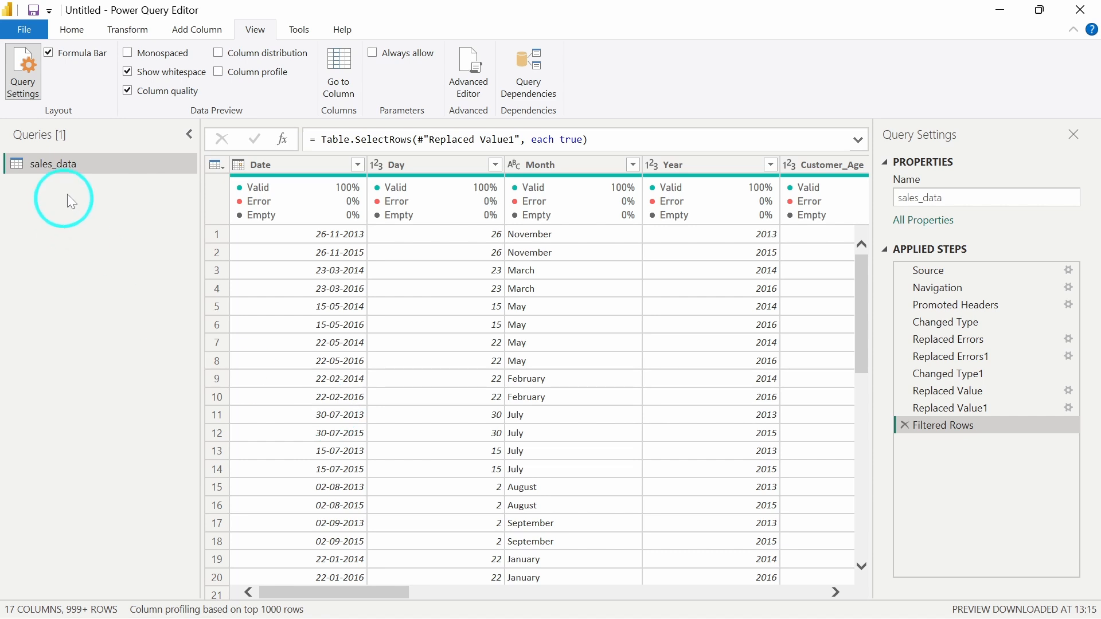
Close the query editor applying all changes, and review the columns of the loaded sales_data table in Table view.
left_click(71, 33)
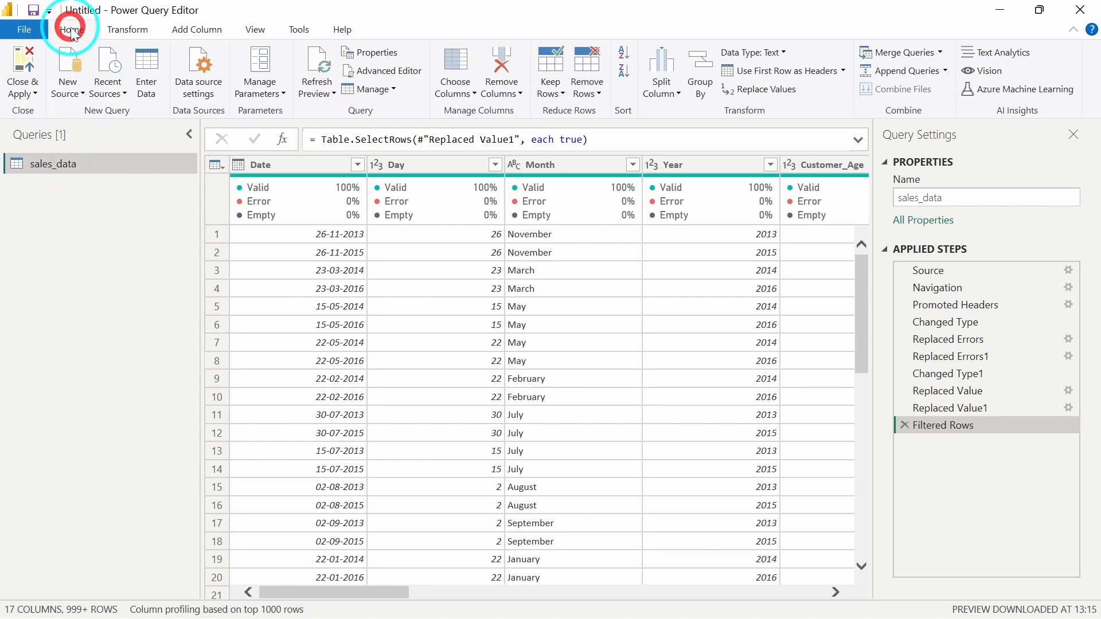
left_click(43, 33)
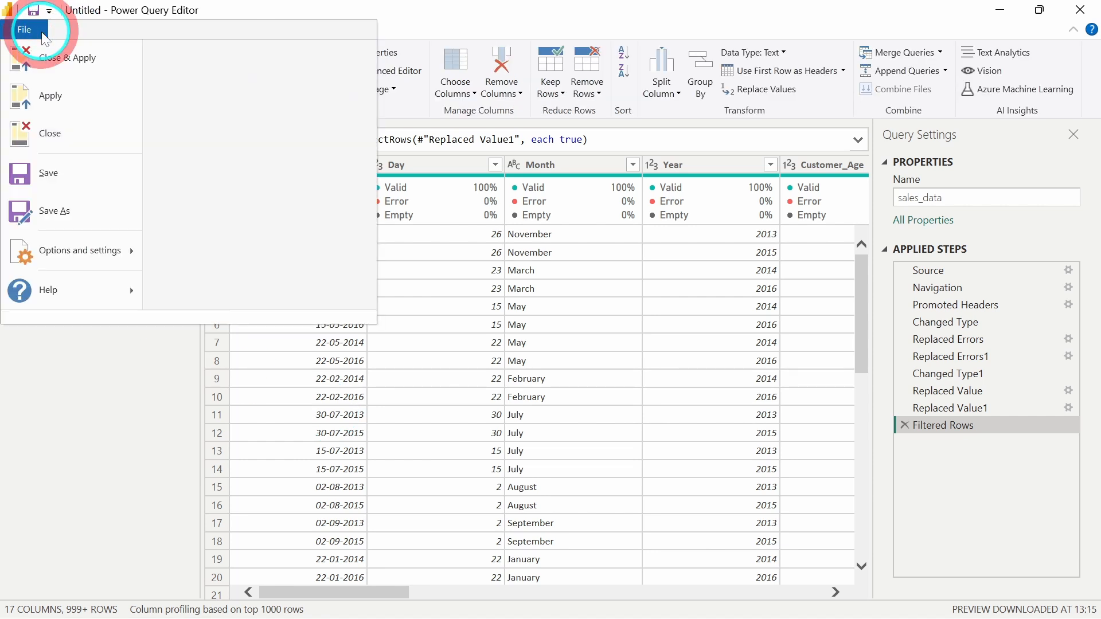
left_click(68, 58)
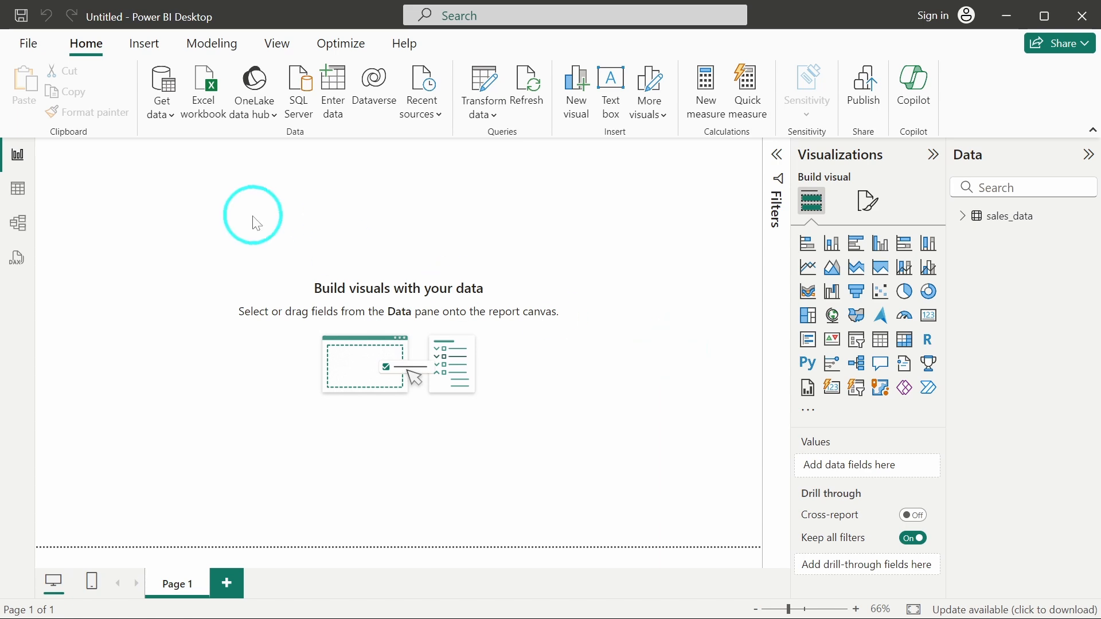
left_click(26, 190)
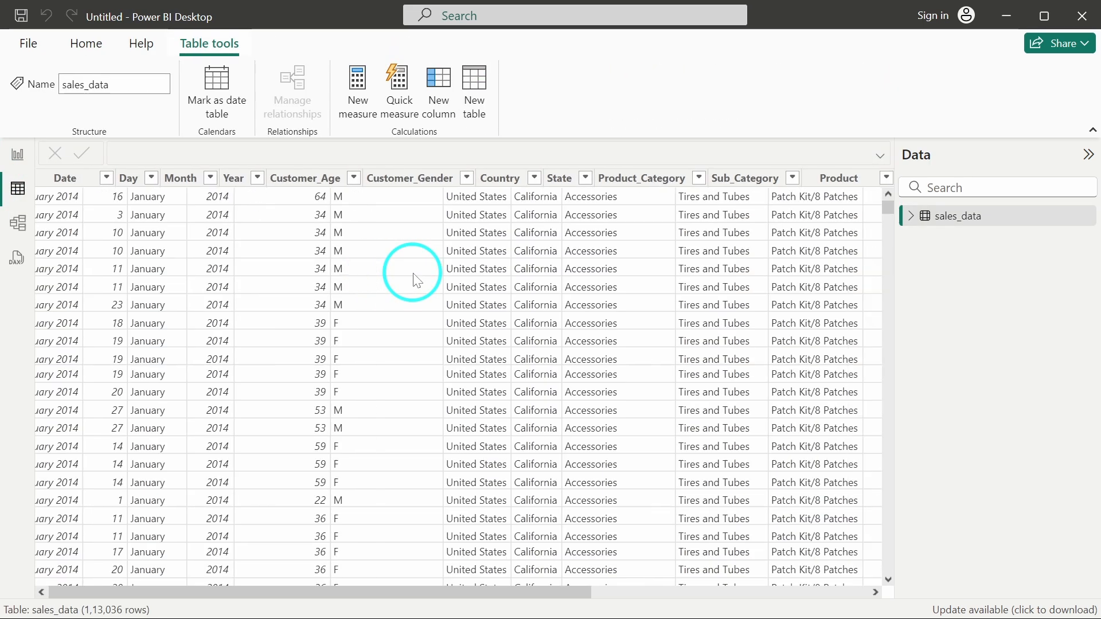
scroll(416, 280, "right", 5)
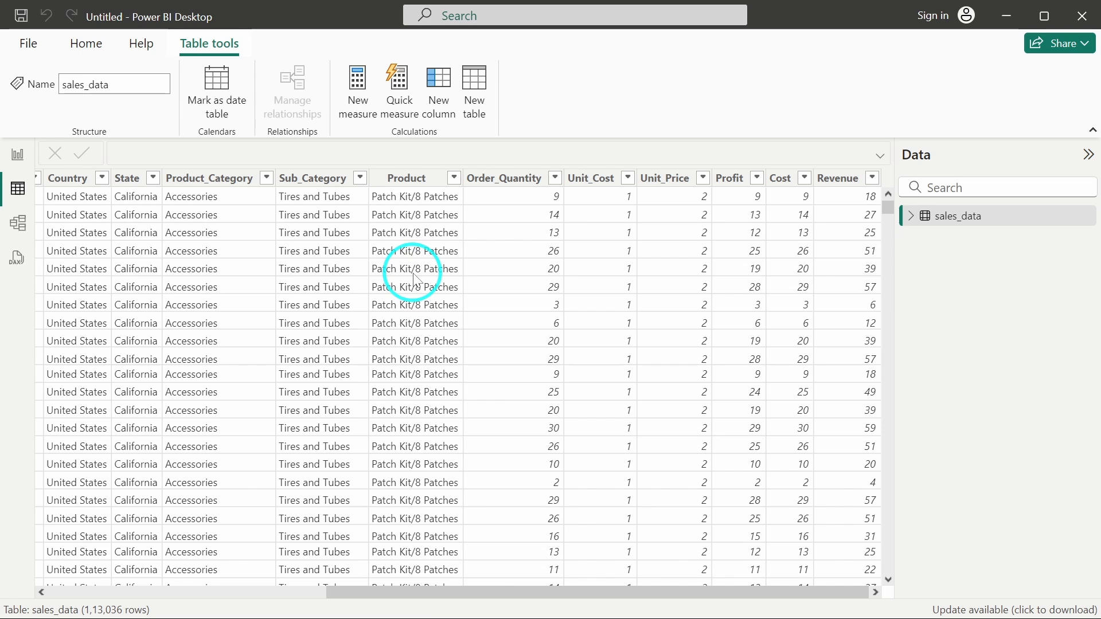
scroll(417, 281, "left", 5)
scroll(417, 281, "right", 1)
scroll(417, 281, "right", 5)
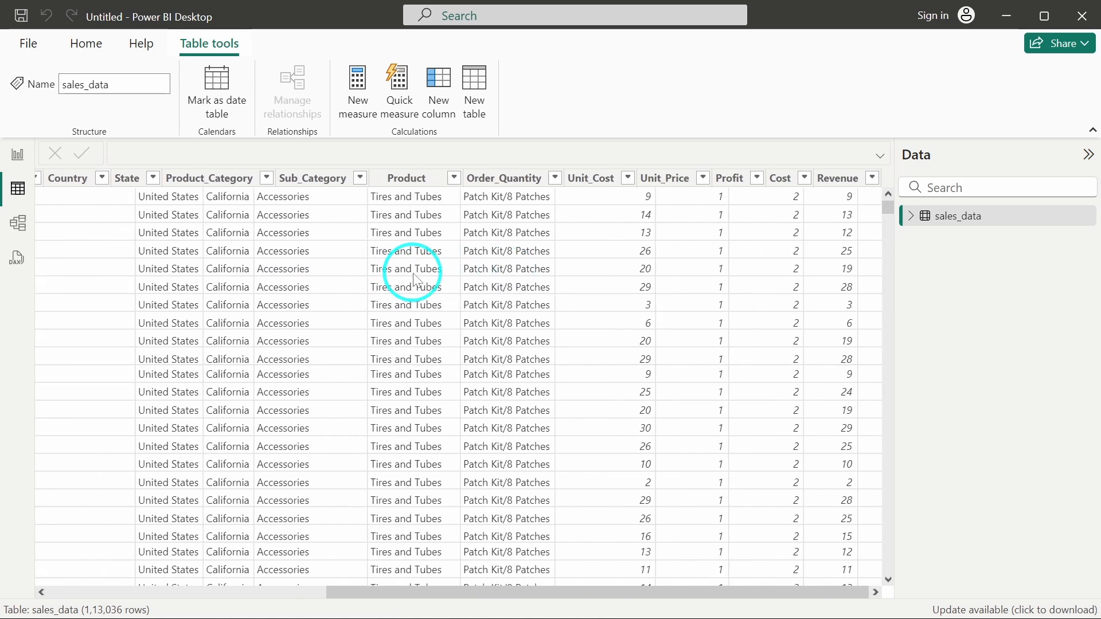
scroll(416, 281, "left", 5)
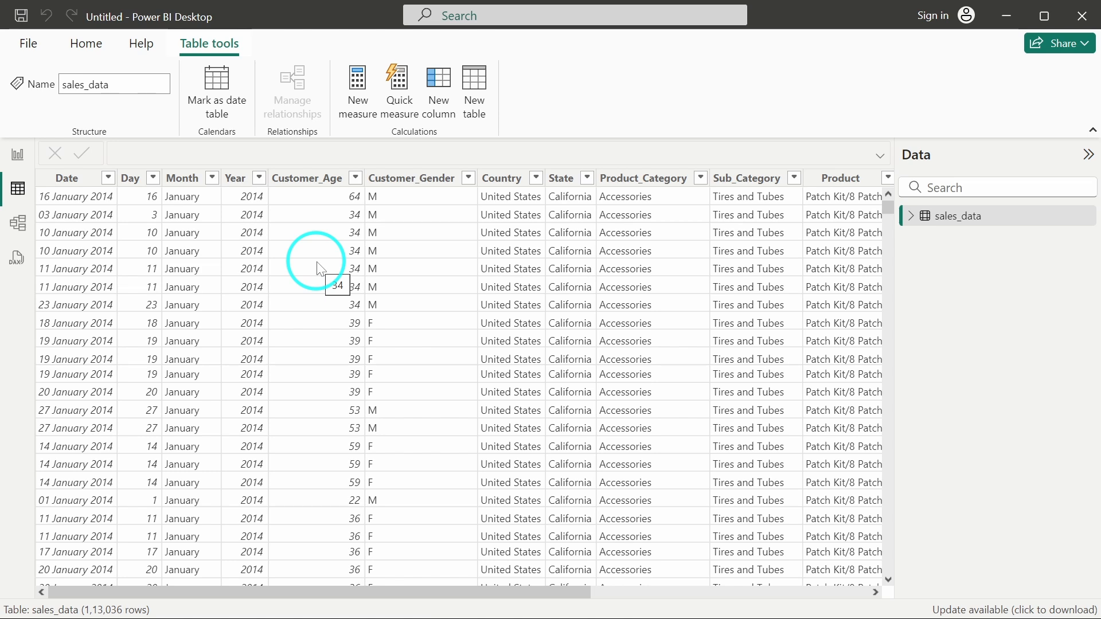
In Report view, set the page's canvas background color to #131313 and make it fully opaque.
left_click(18, 154)
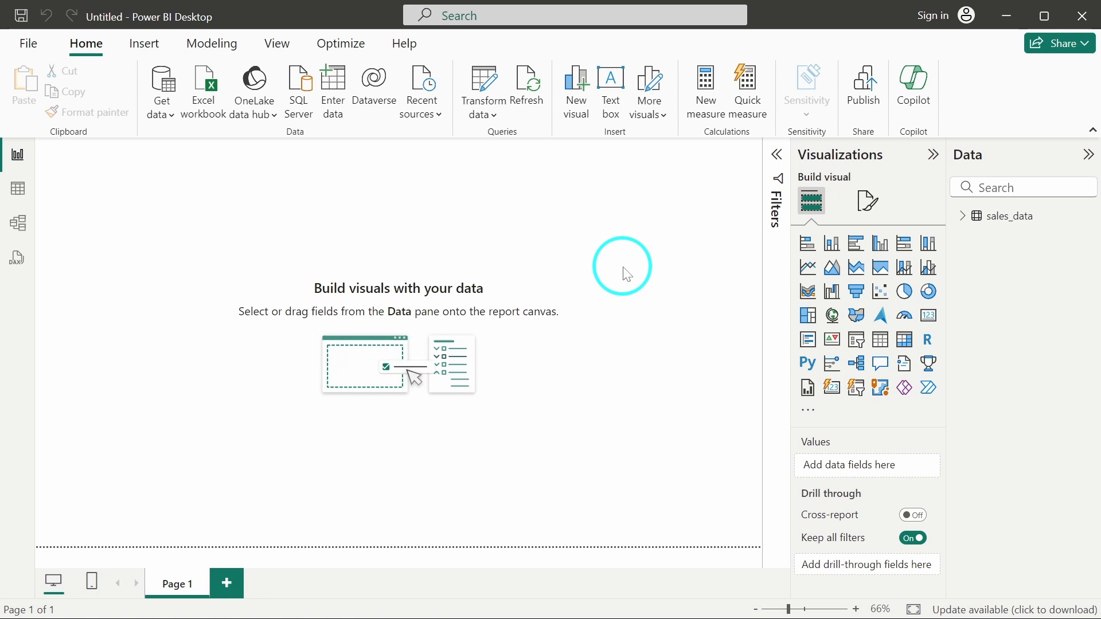
left_click(869, 202)
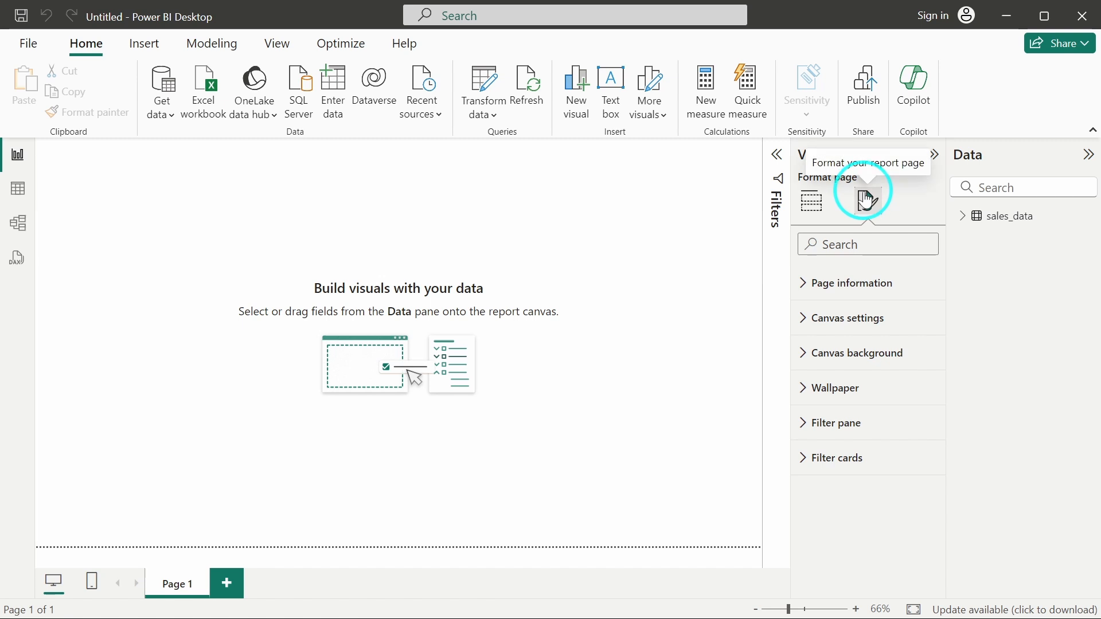
left_click(846, 360)
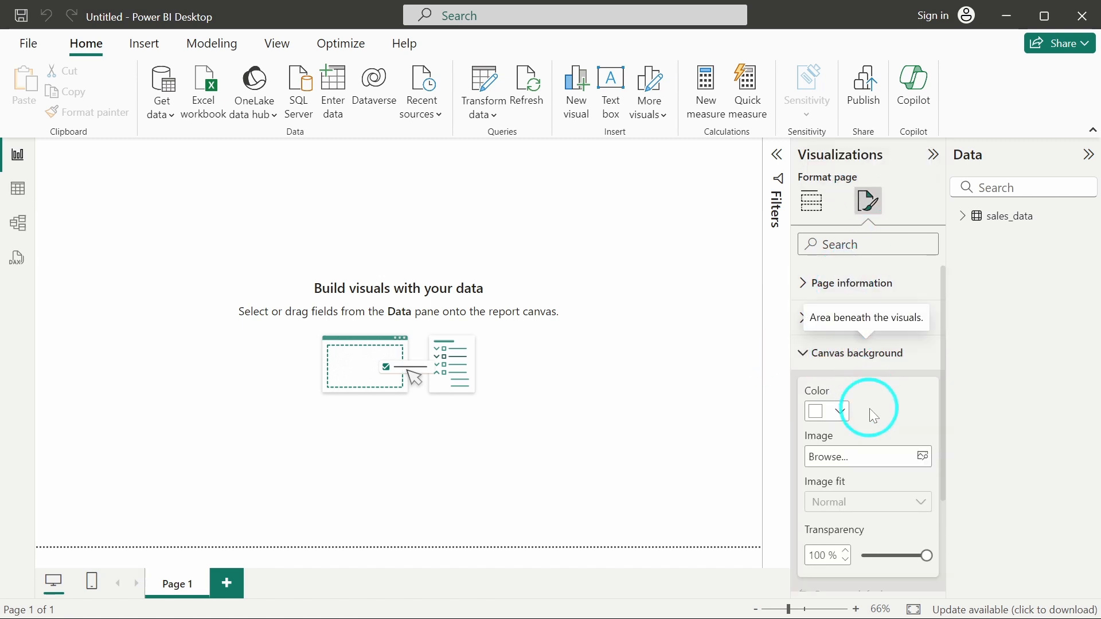
left_click(833, 372)
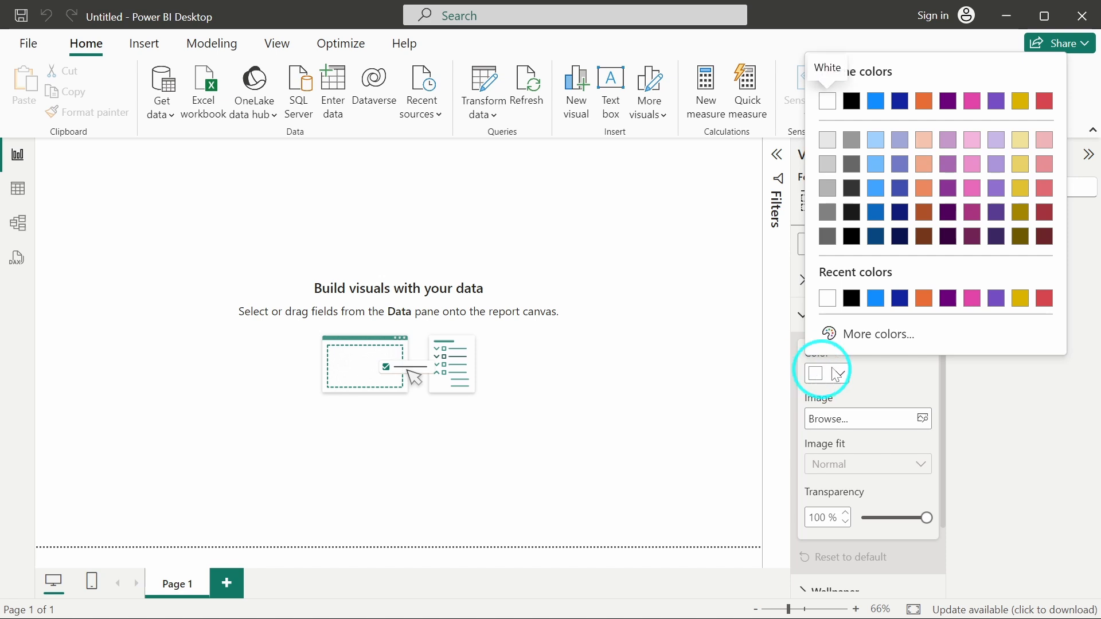
left_click(871, 335)
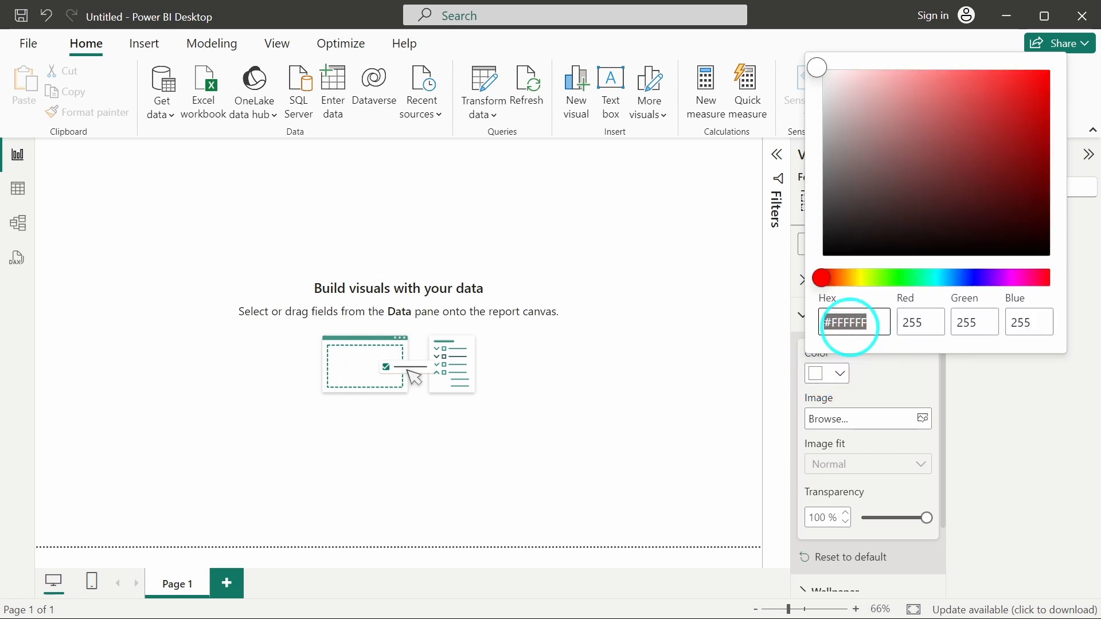
type("#1313")
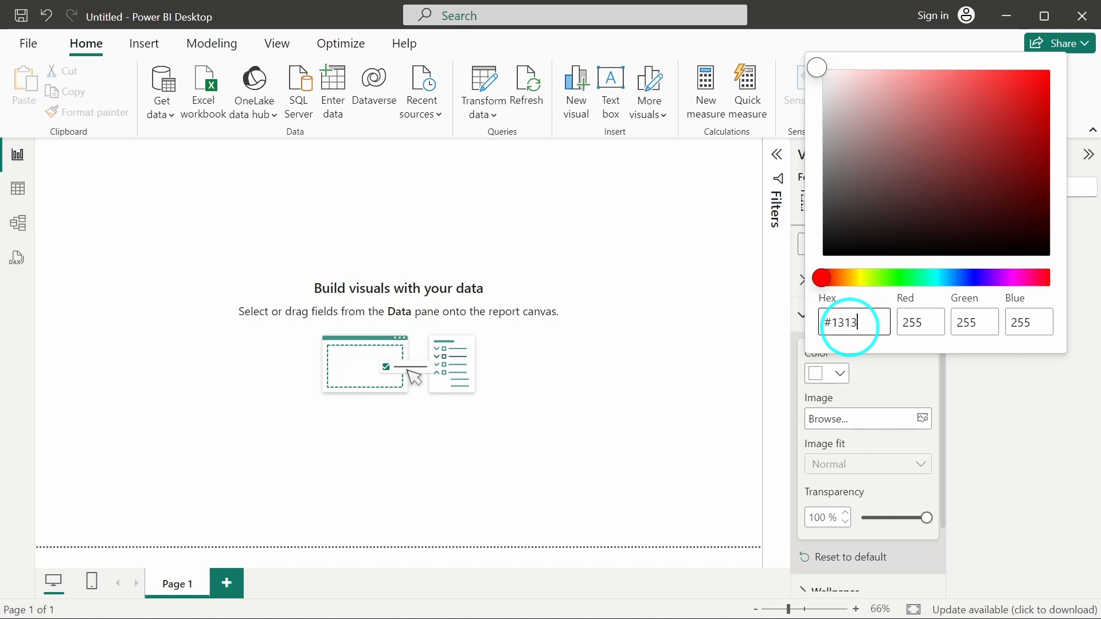
type("13")
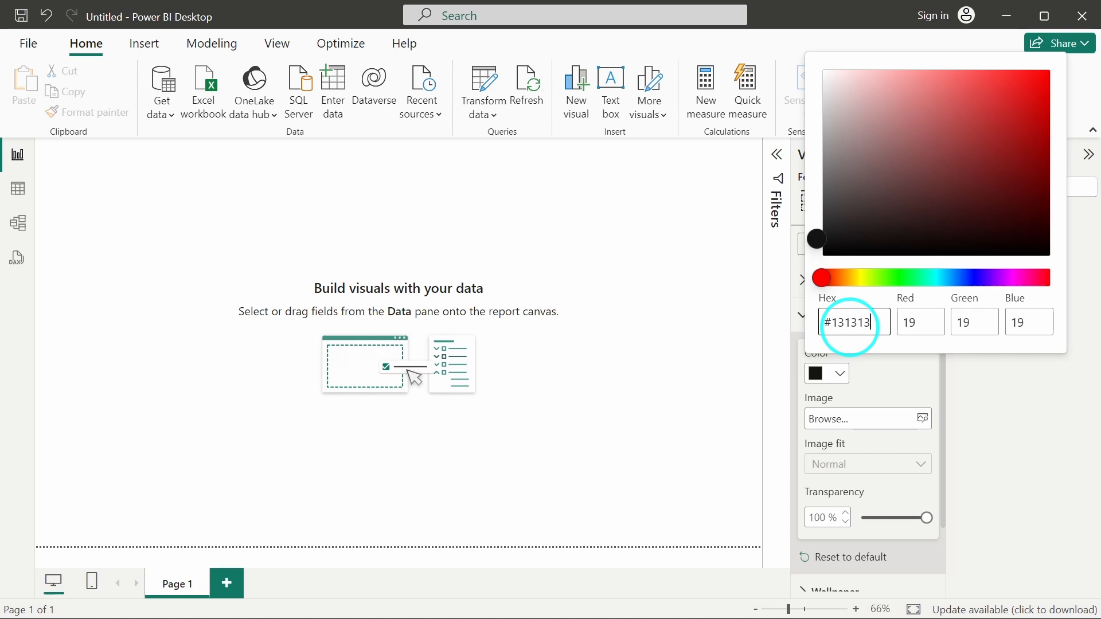
left_click(887, 384)
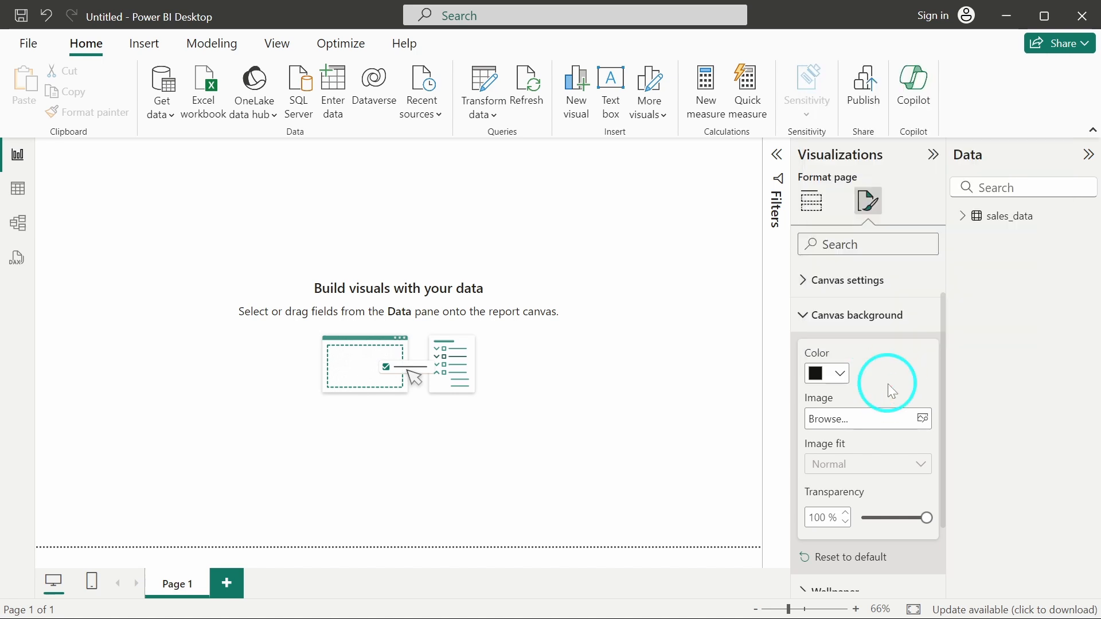
scroll(887, 383, "down", 1)
left_click_drag(926, 490, 730, 502)
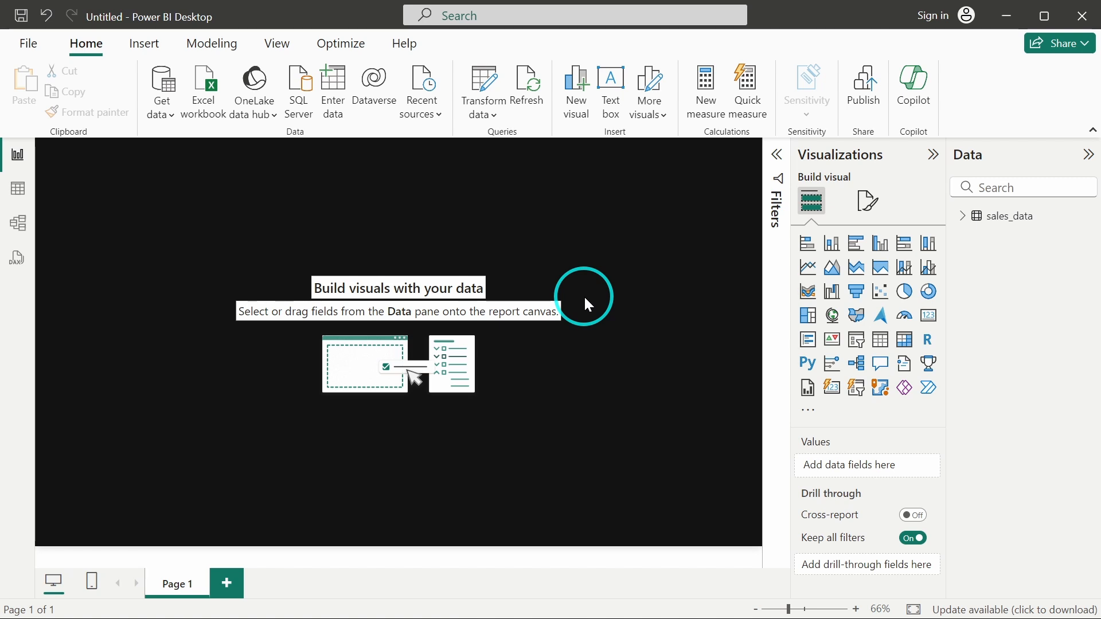
Examine the fields of the sales_data table and collapse its field list again.
left_click(961, 218)
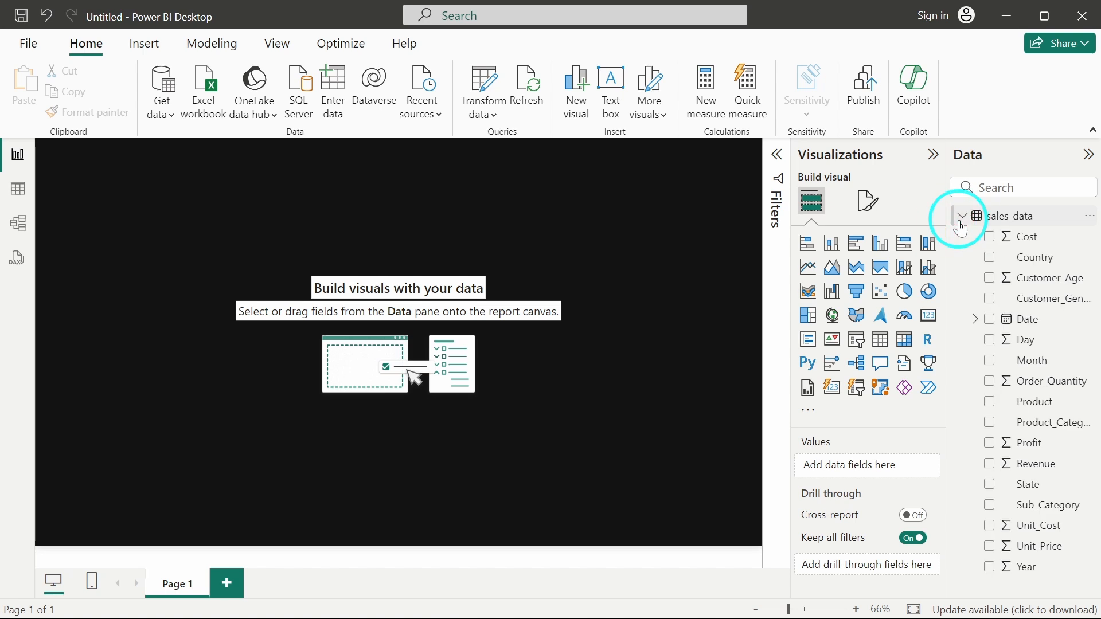
left_click(962, 217)
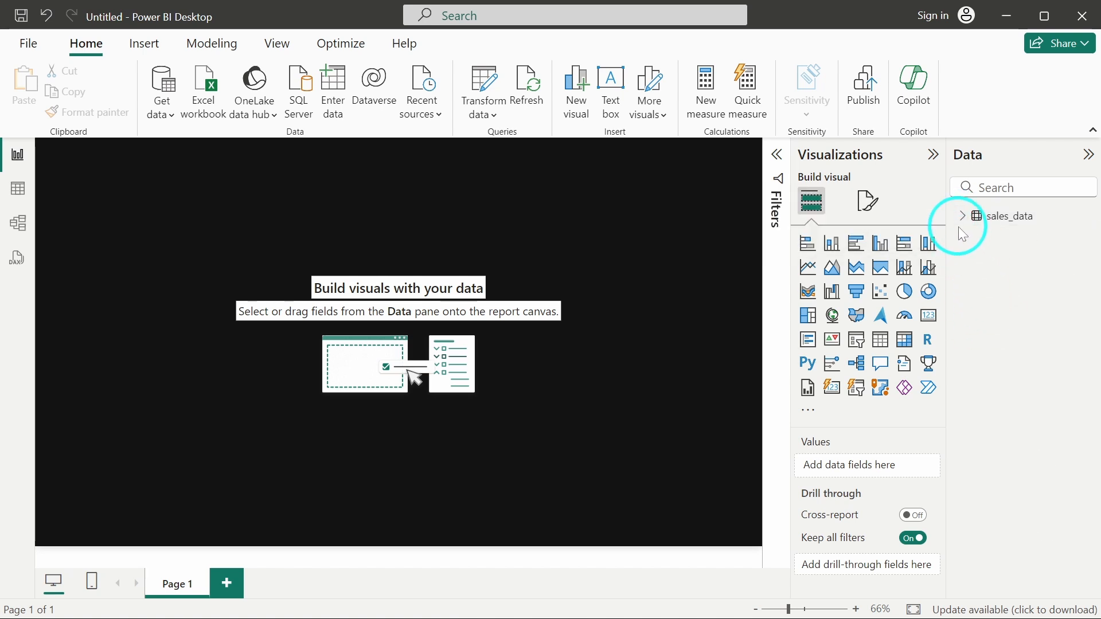
left_click(961, 216)
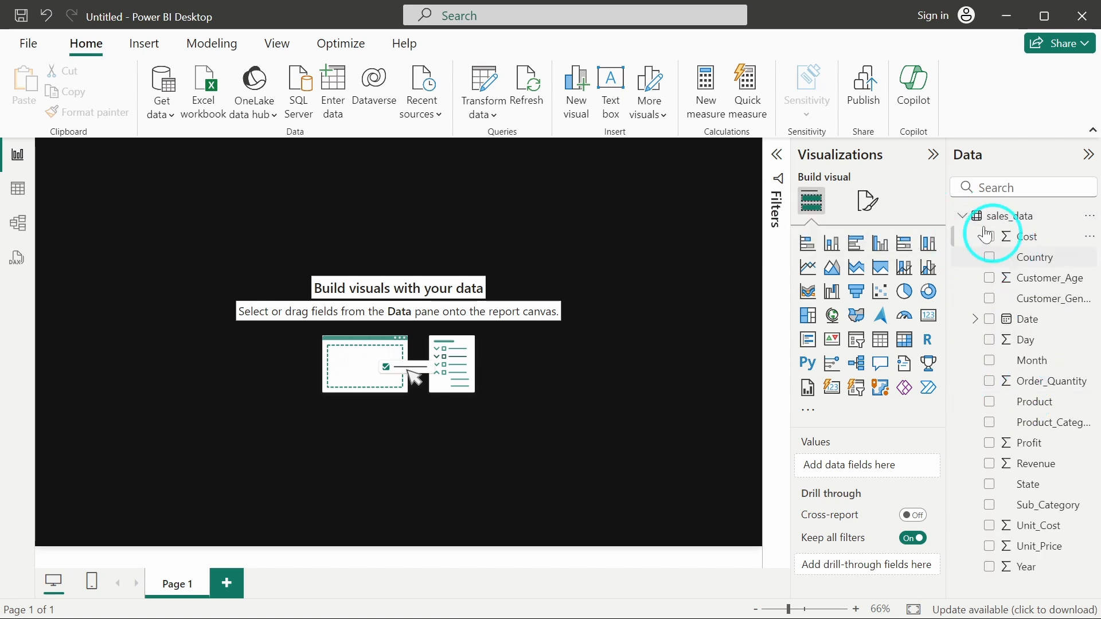
left_click(961, 218)
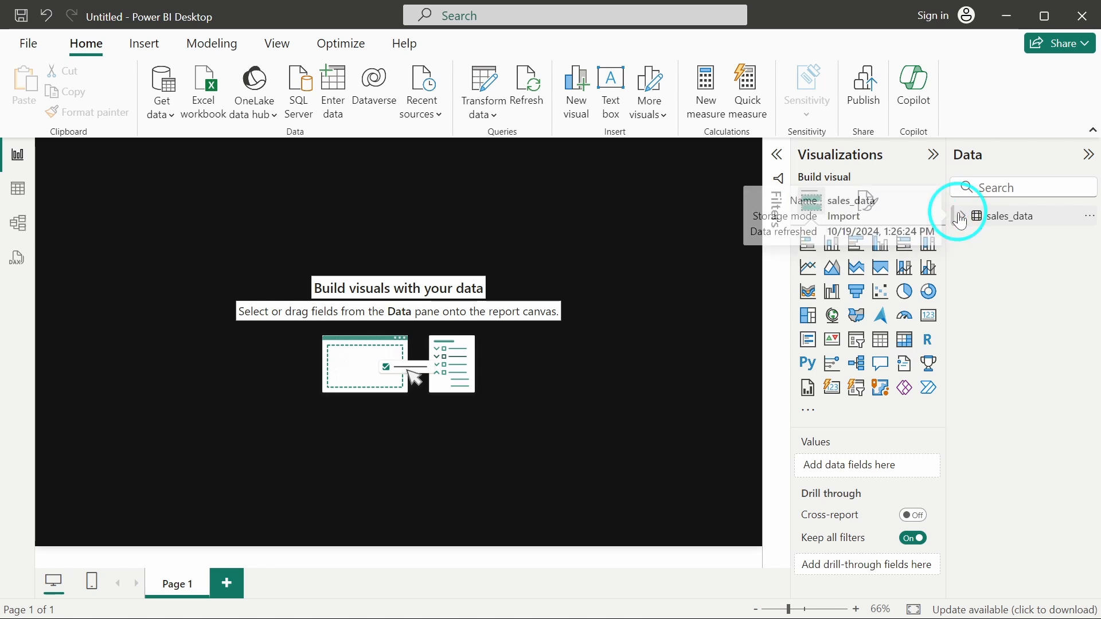
left_click(961, 218)
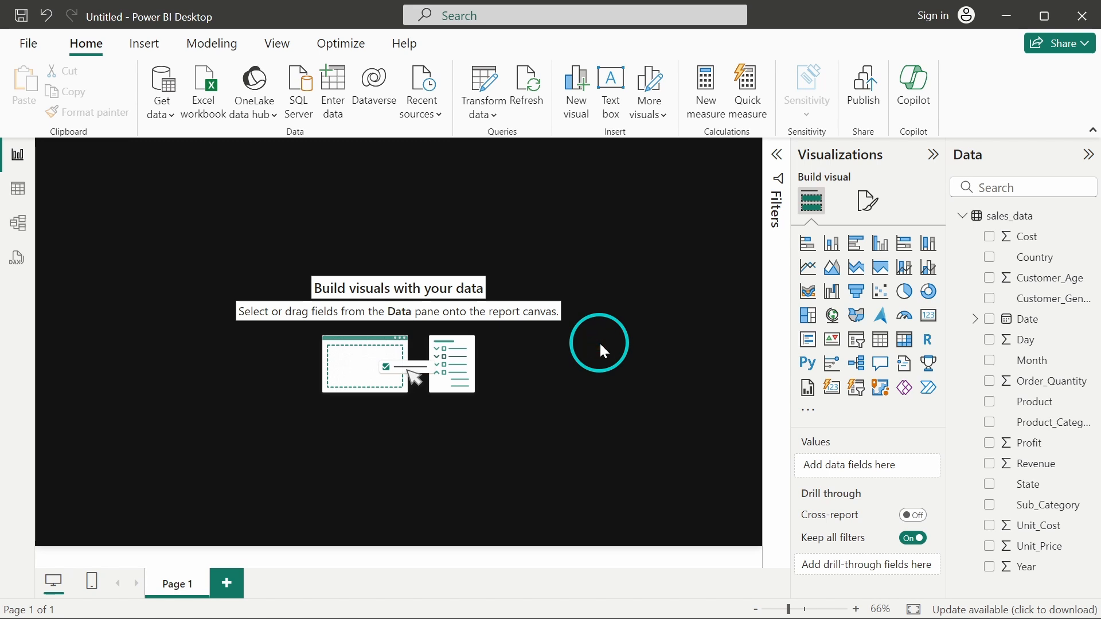
left_click(963, 224)
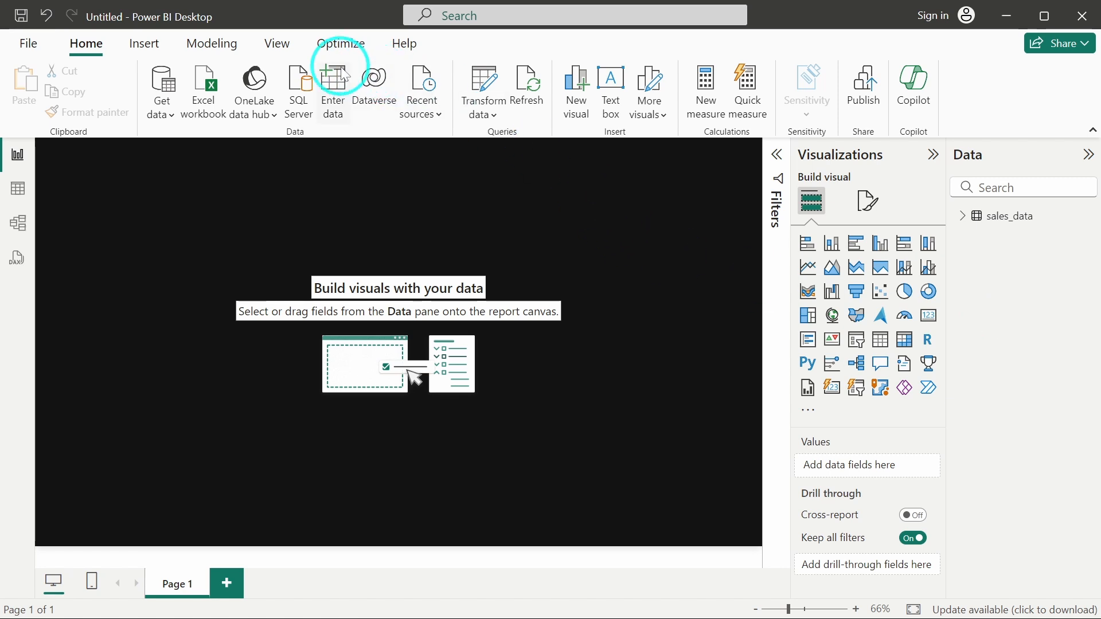
Create an empty table named Measure, load it into the model and expand its field list.
left_click(333, 90)
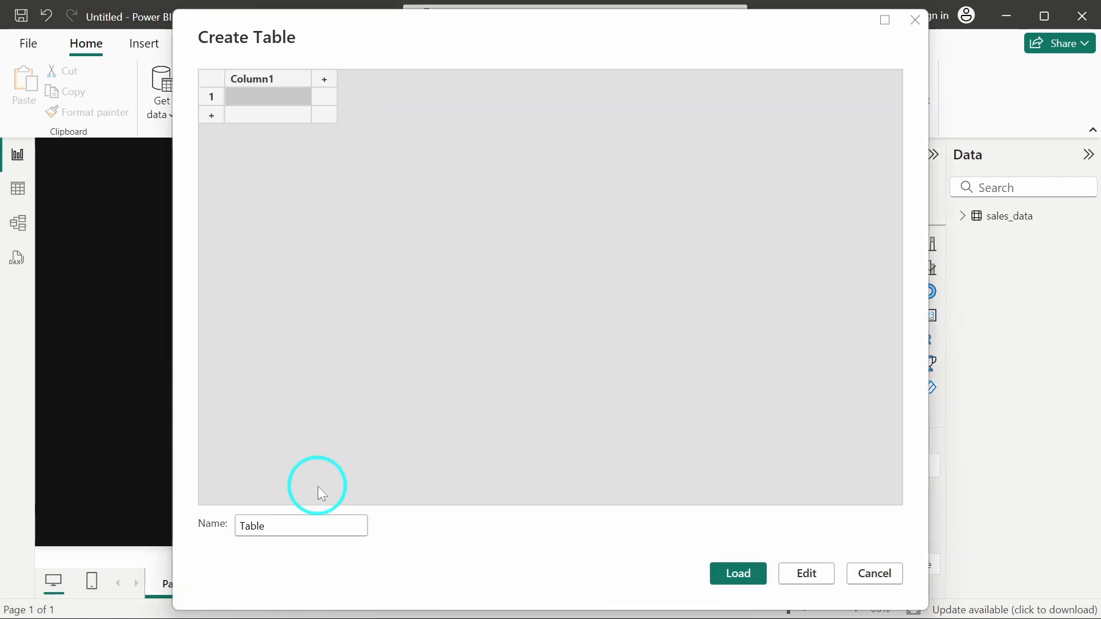
left_click_drag(293, 525, 198, 517)
type("M")
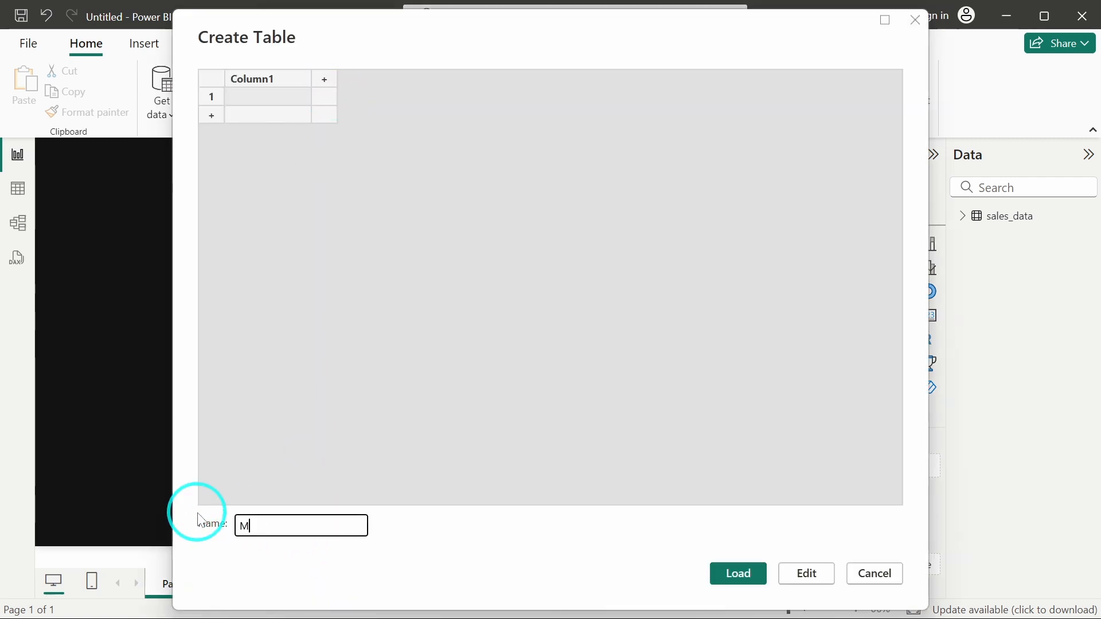
type("easure")
left_click(766, 582)
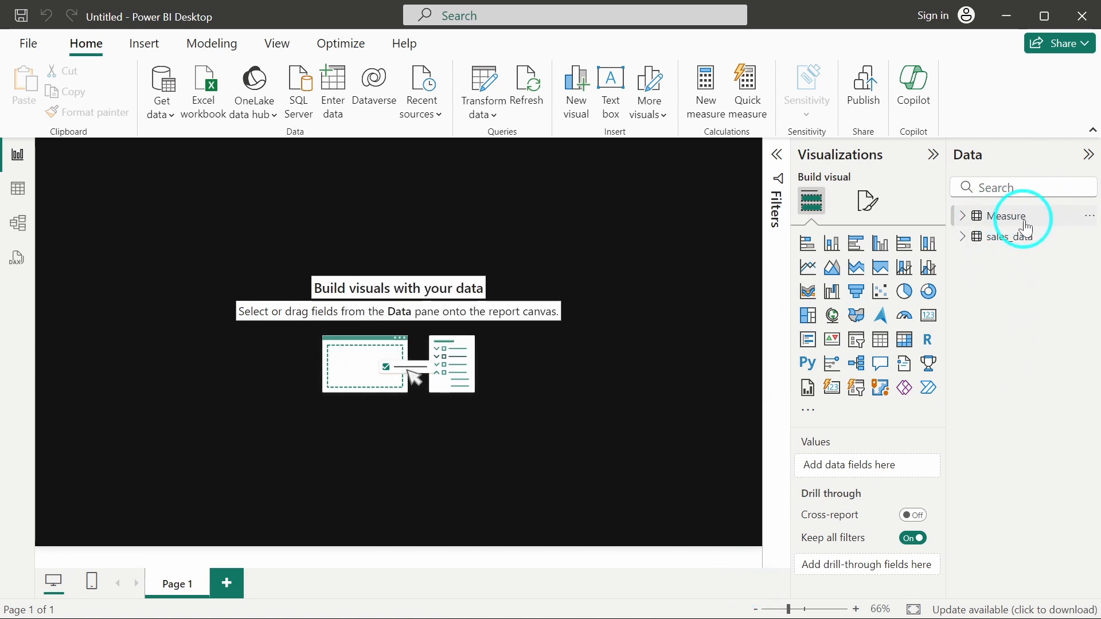
left_click(962, 215)
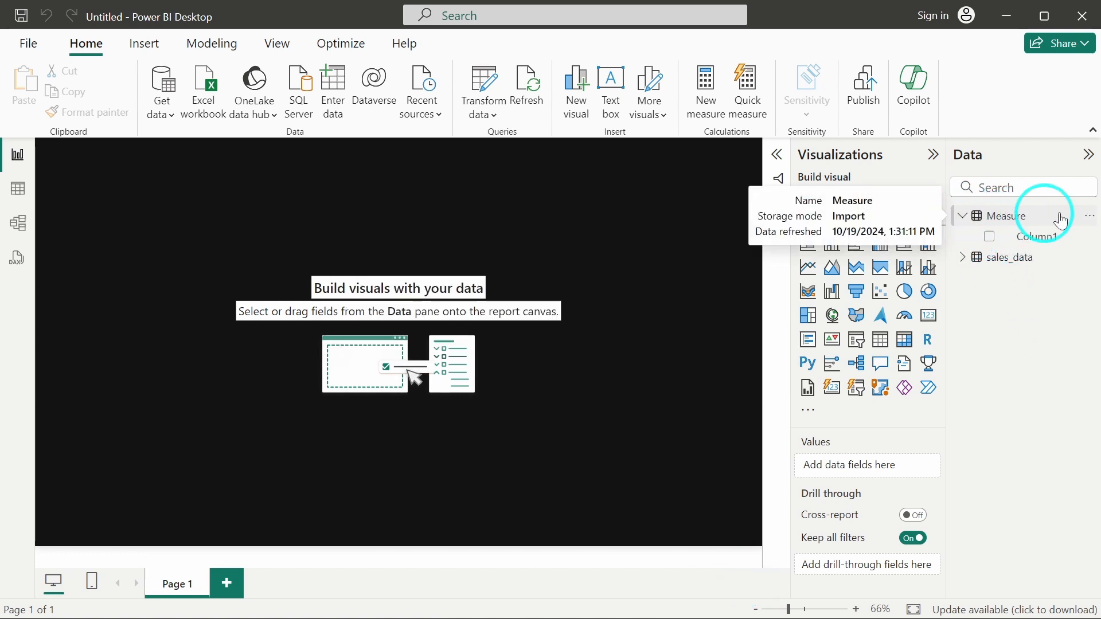
Create a measure in the Measure table with the formula Total Sales = SUM(sales_data[Revenue]).
left_click(963, 218)
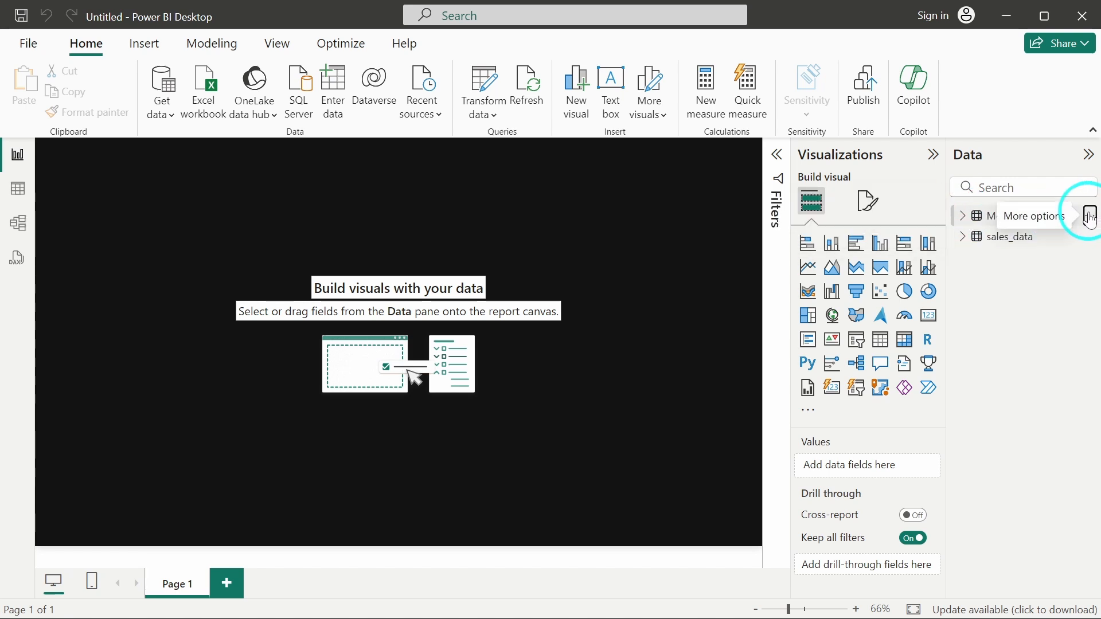
left_click(1089, 218)
left_click(987, 239)
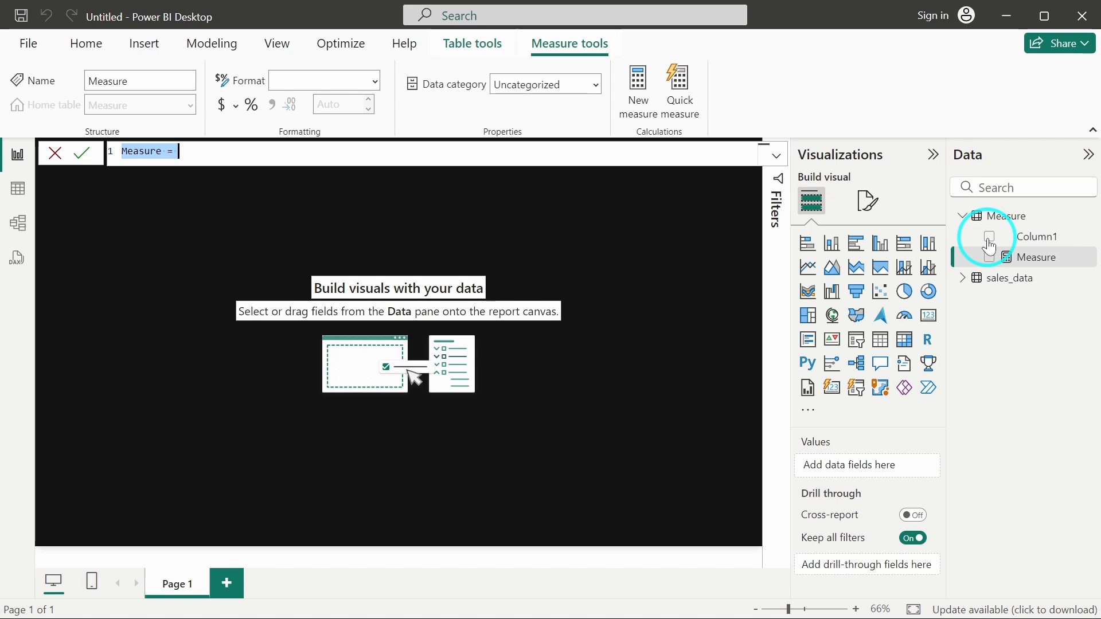
type("T")
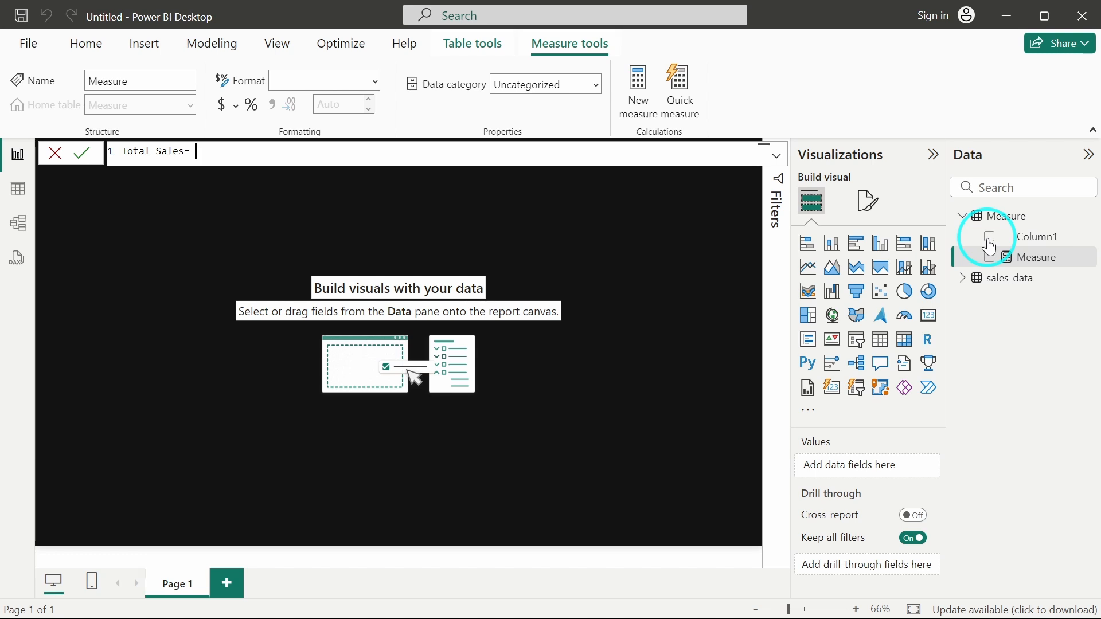
type("otal Sales= SUM(r")
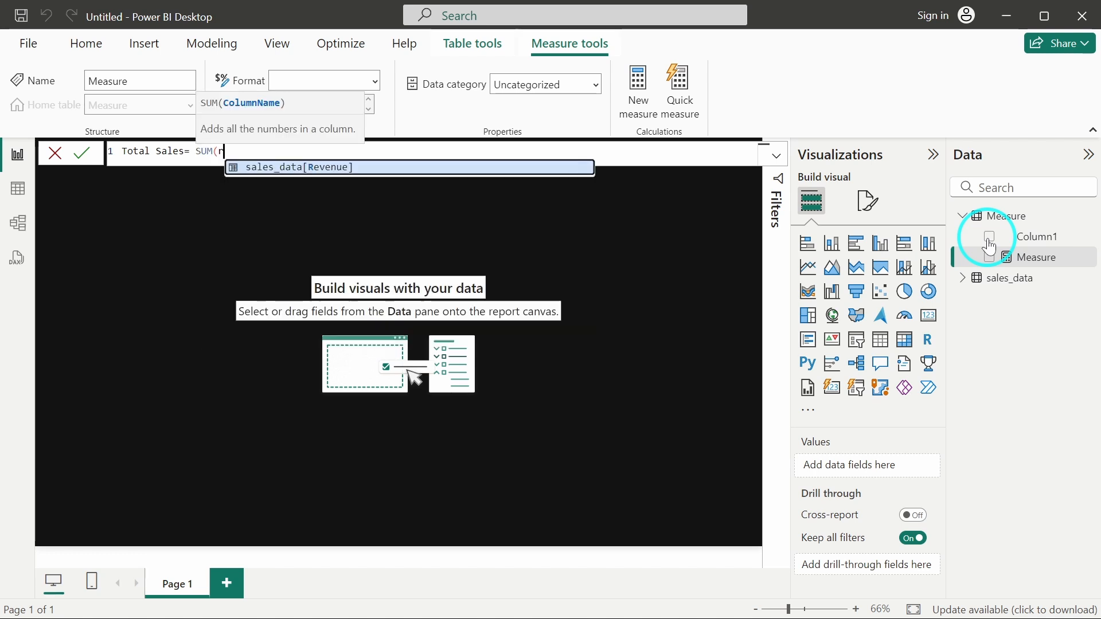
type("evenu")
key("Tab")
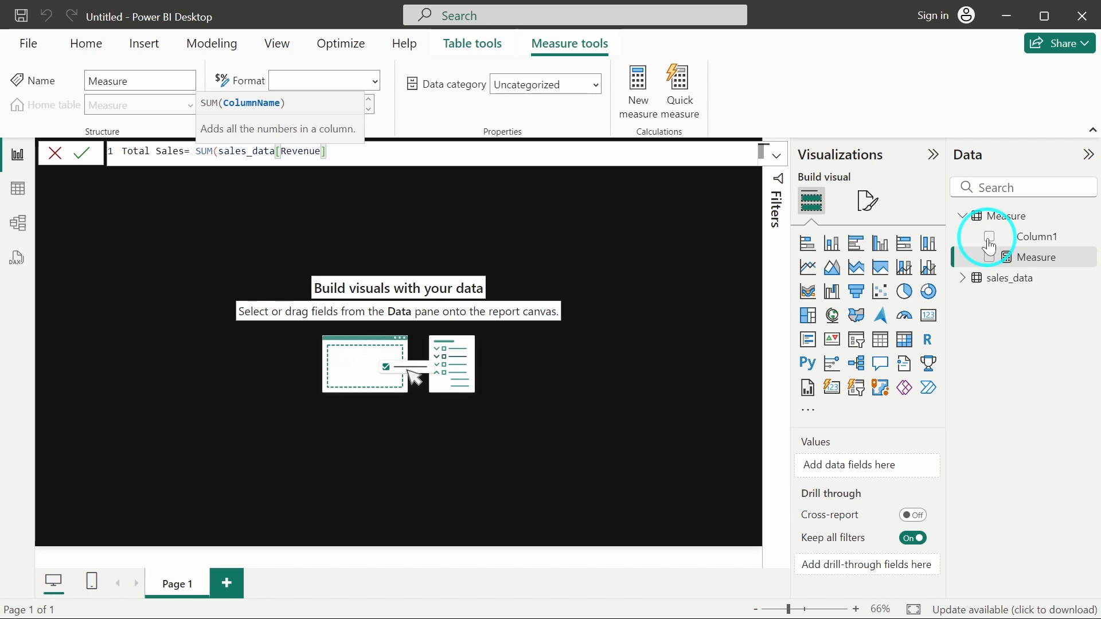
type(")")
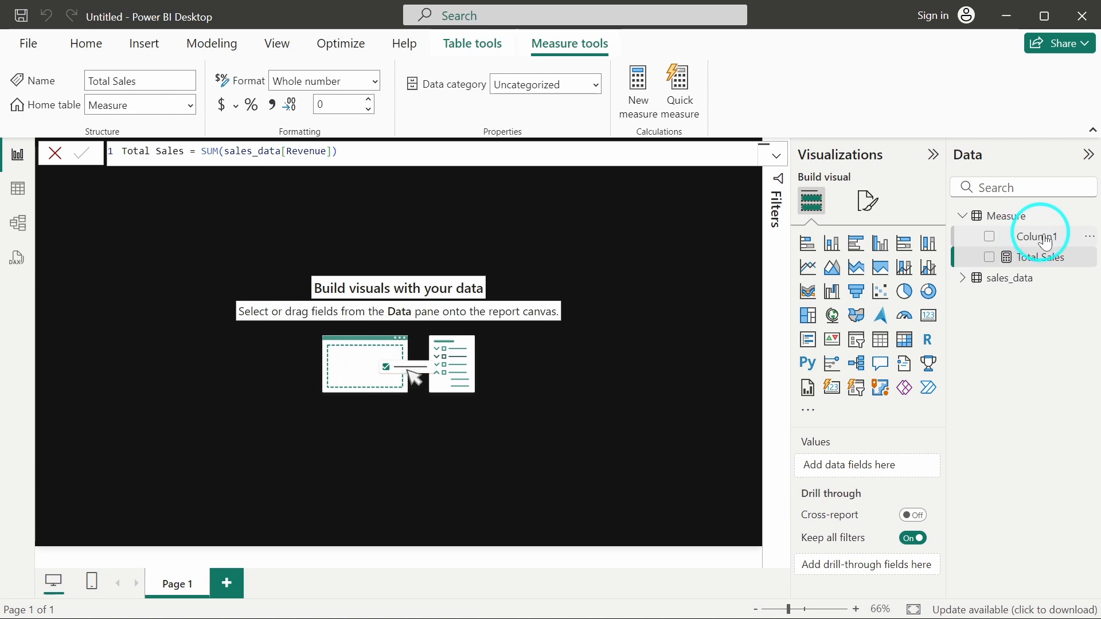
Delete Column1 from the Measure table, then collapse and re-expand the table's field list.
left_click(1090, 238)
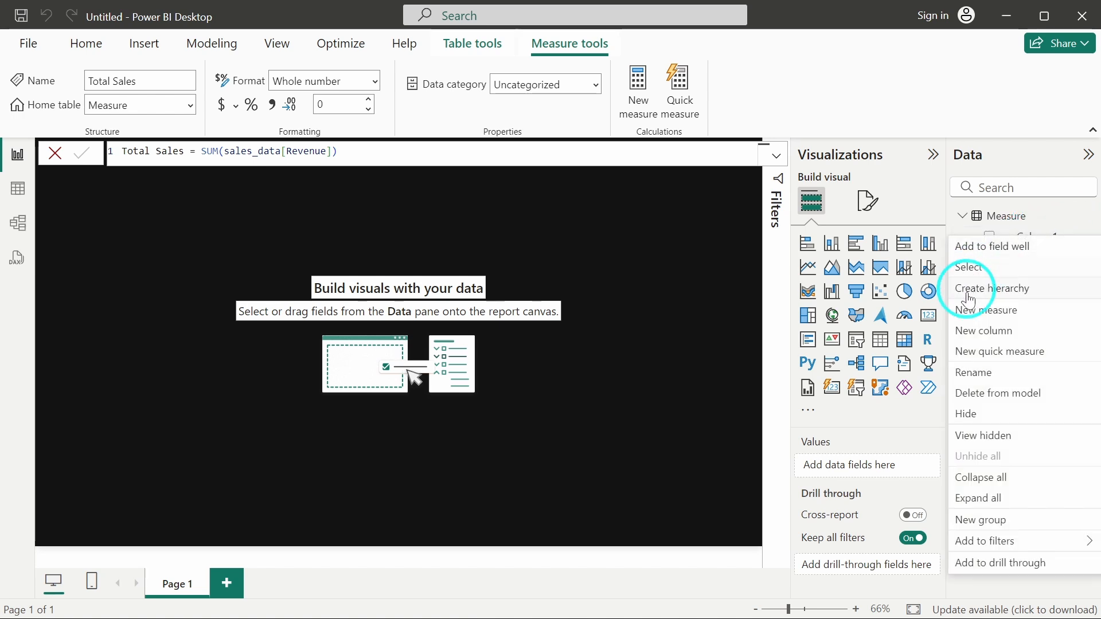
left_click(986, 395)
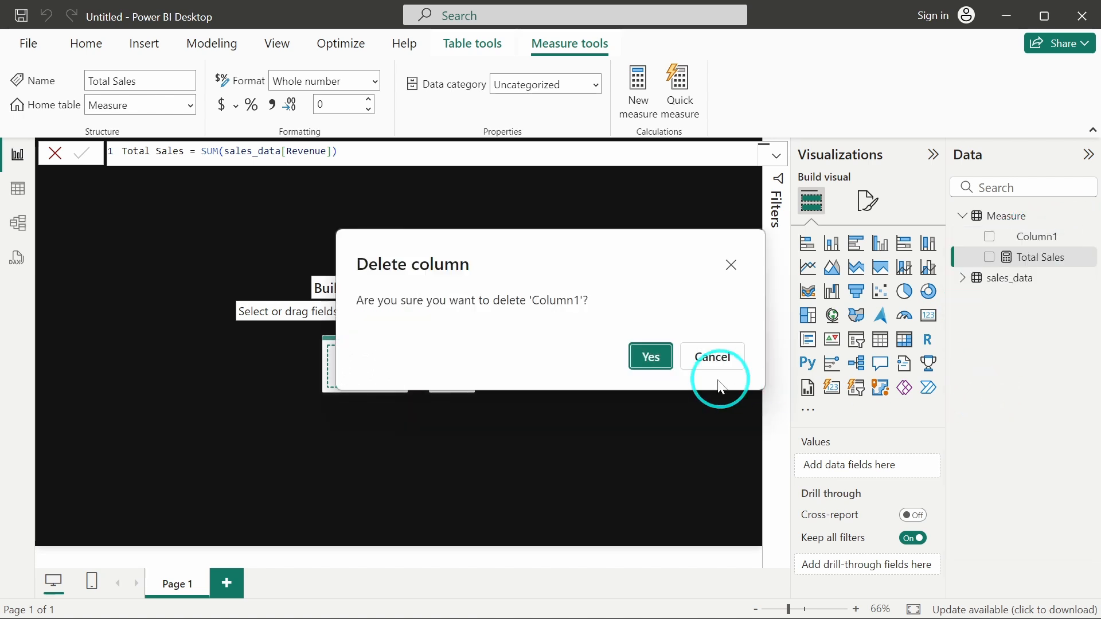
left_click(659, 360)
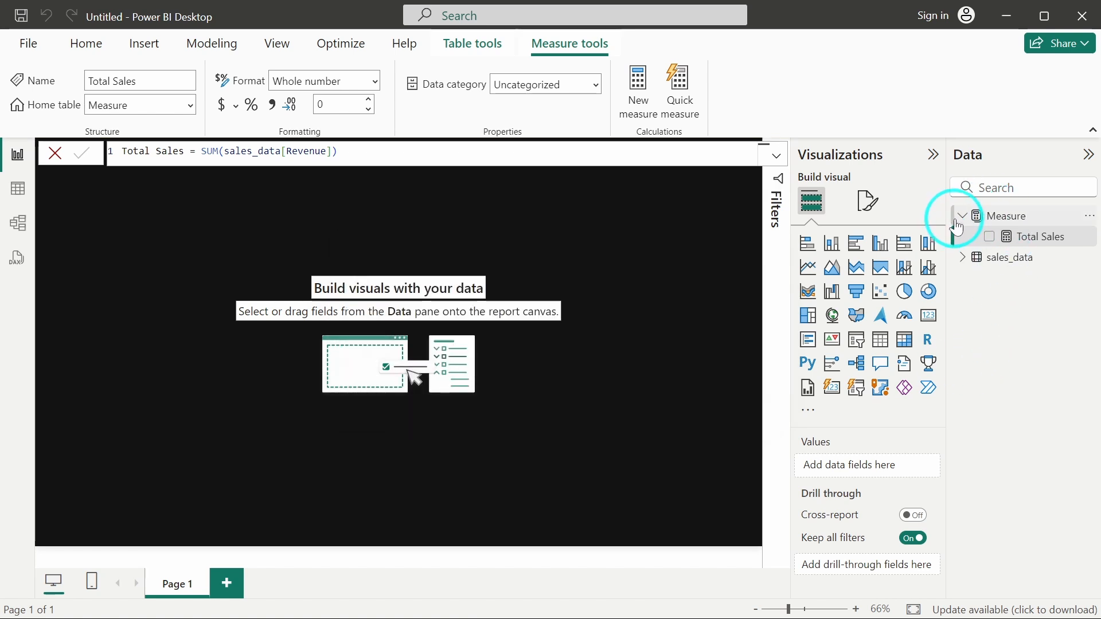
left_click(963, 216)
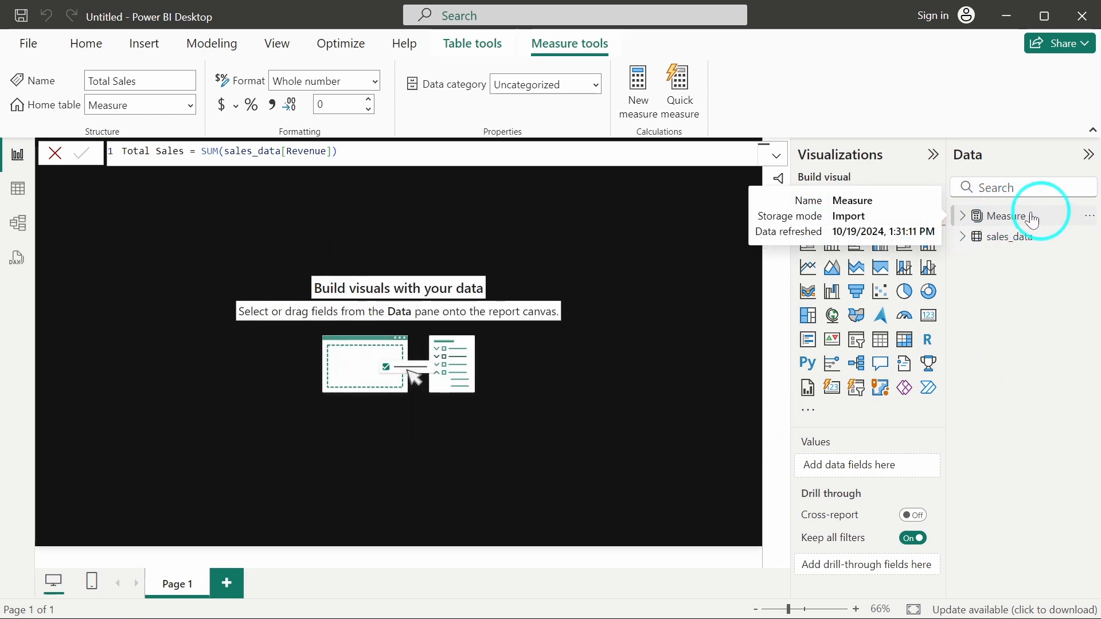
left_click(965, 217)
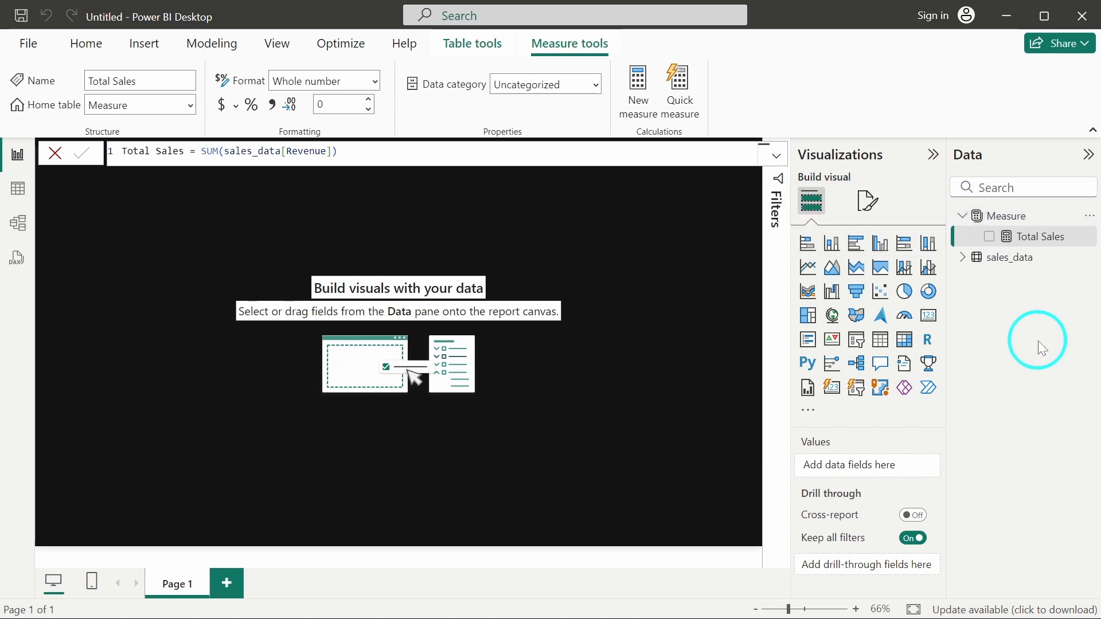
Add a Card (new) visual to the page, widen it across most of the canvas width and fill it with the Total Sales measure.
left_click(621, 256)
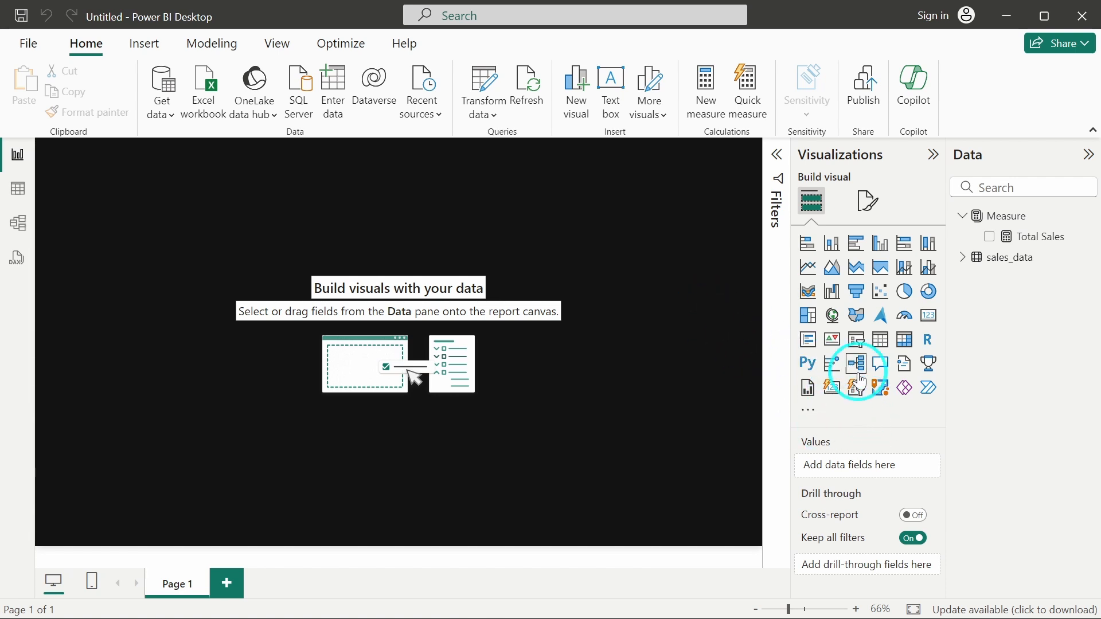
left_click(835, 390)
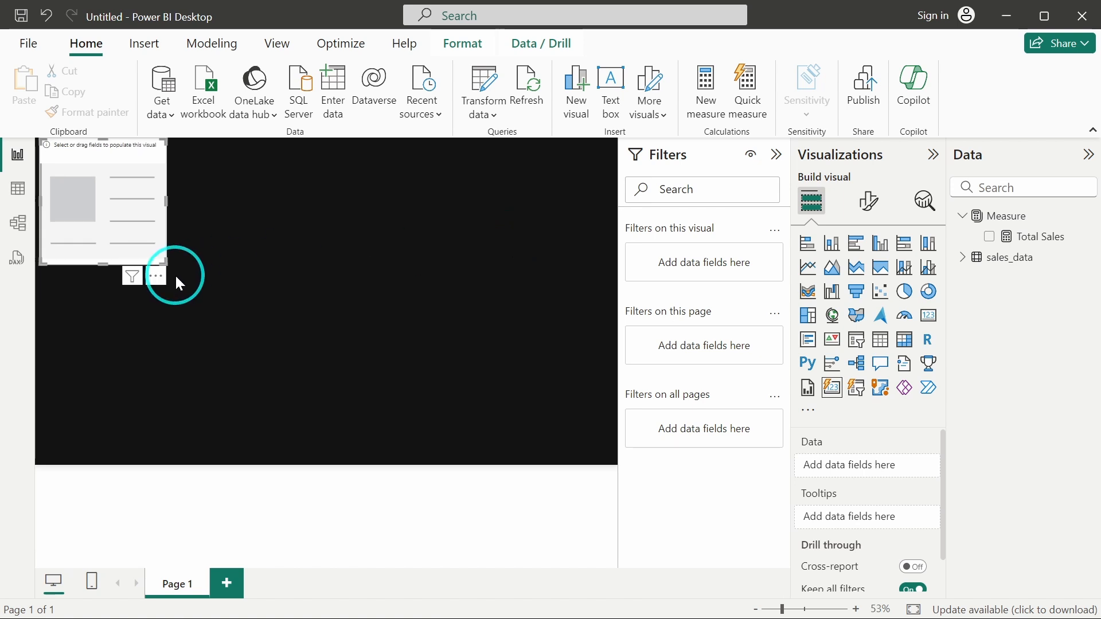
left_click_drag(164, 261, 438, 244)
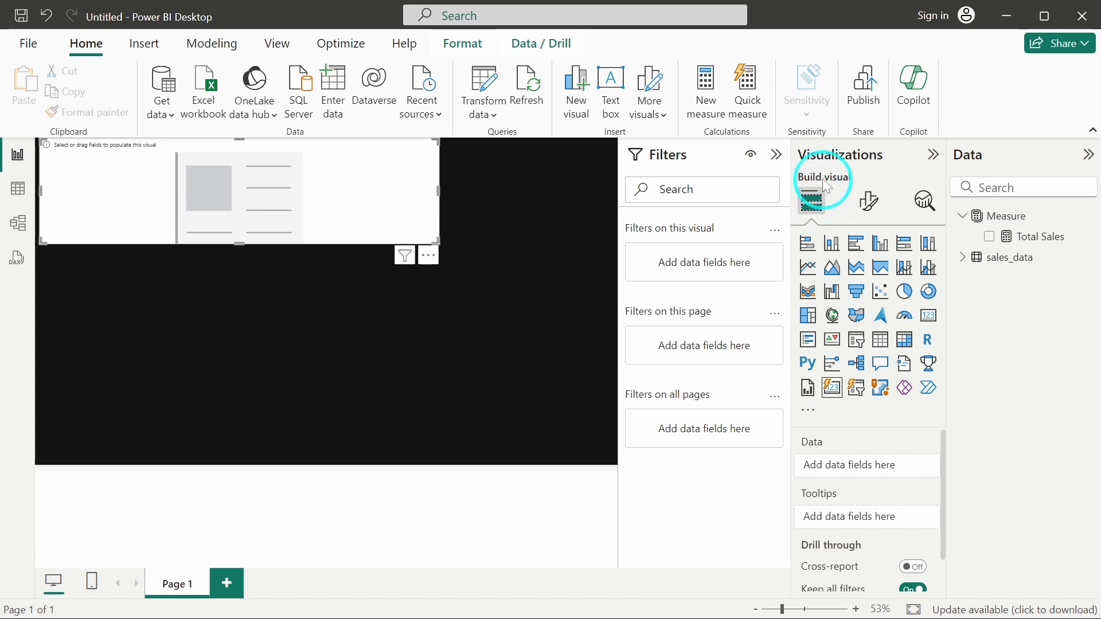
left_click(776, 156)
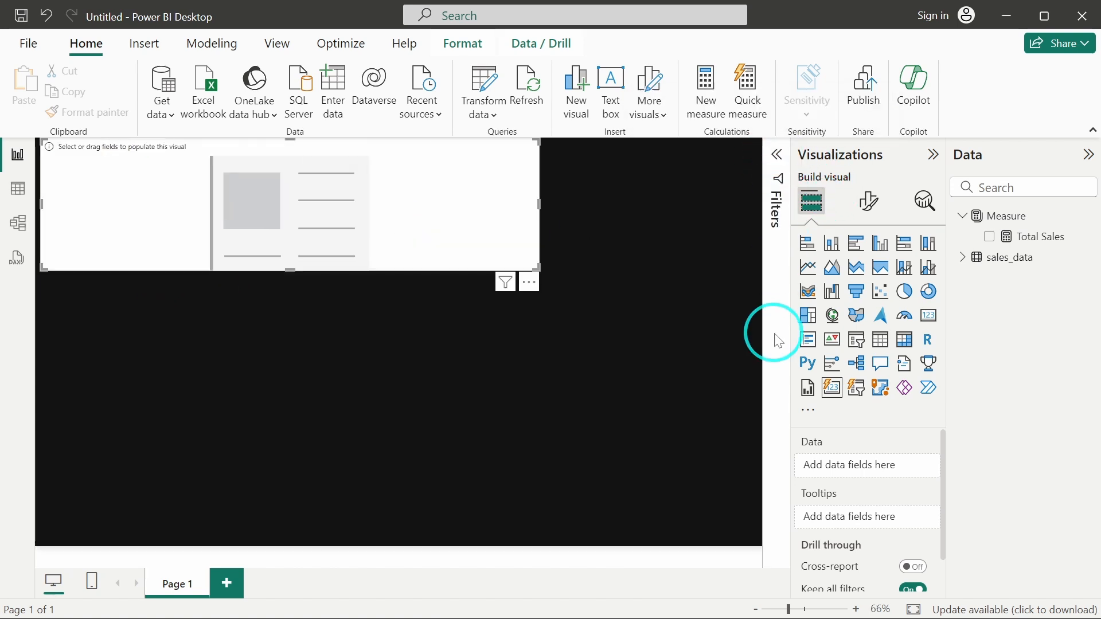
left_click_drag(1045, 243, 794, 462)
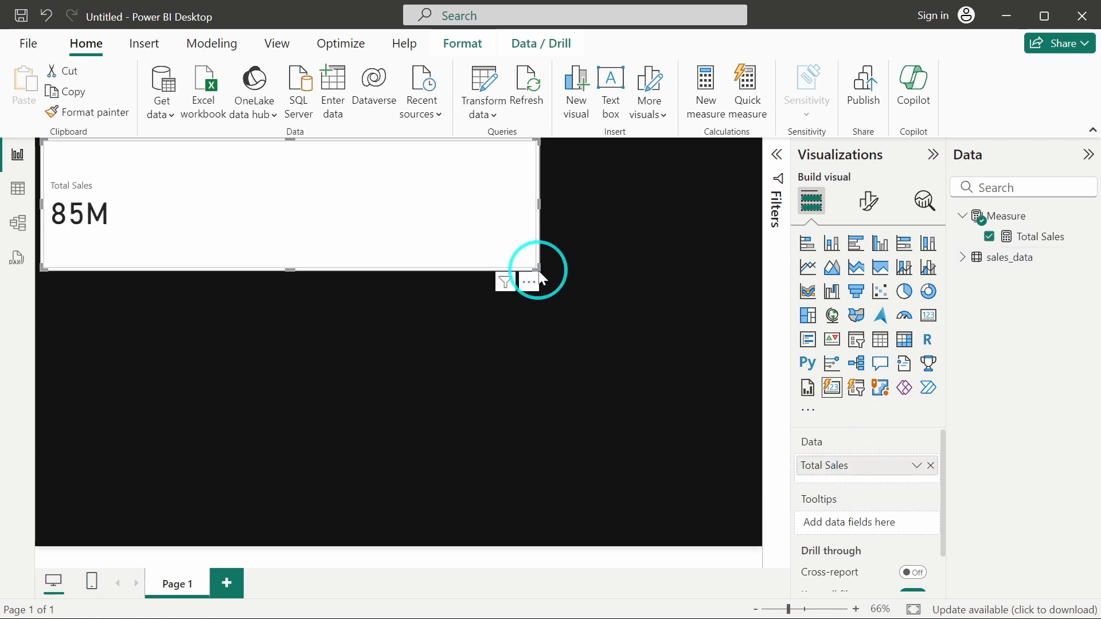
Move the Total Sales card slightly down and to the right, away from the canvas's upper-left corner.
mouse_move(537, 270)
left_mouse_down()
mouse_move(535, 223)
mouse_move(537, 266)
left_mouse_up()
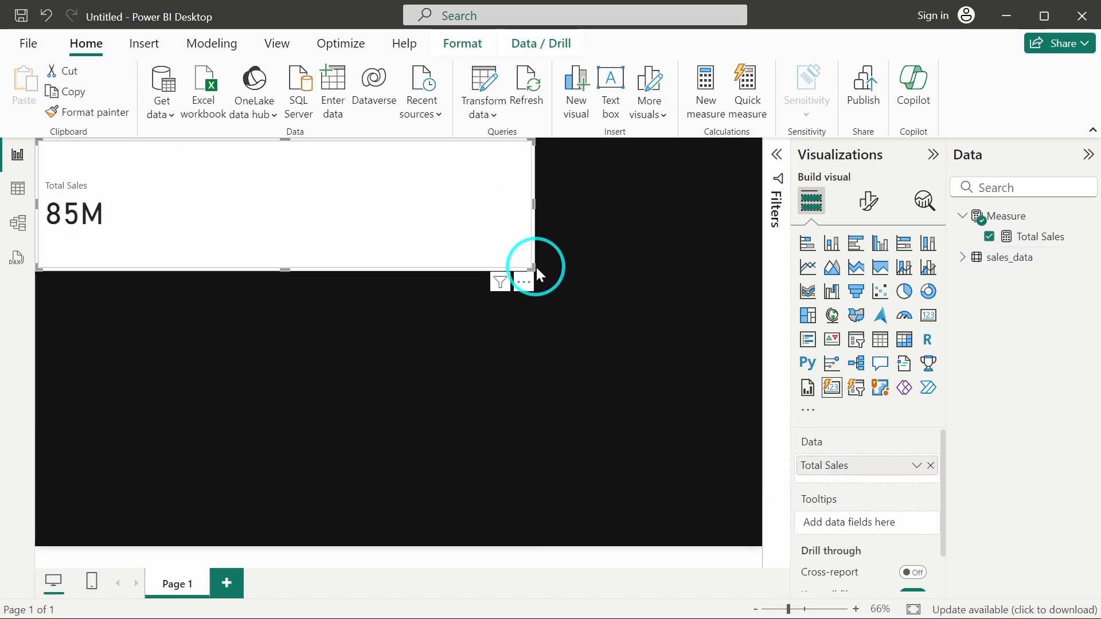
left_click(533, 266)
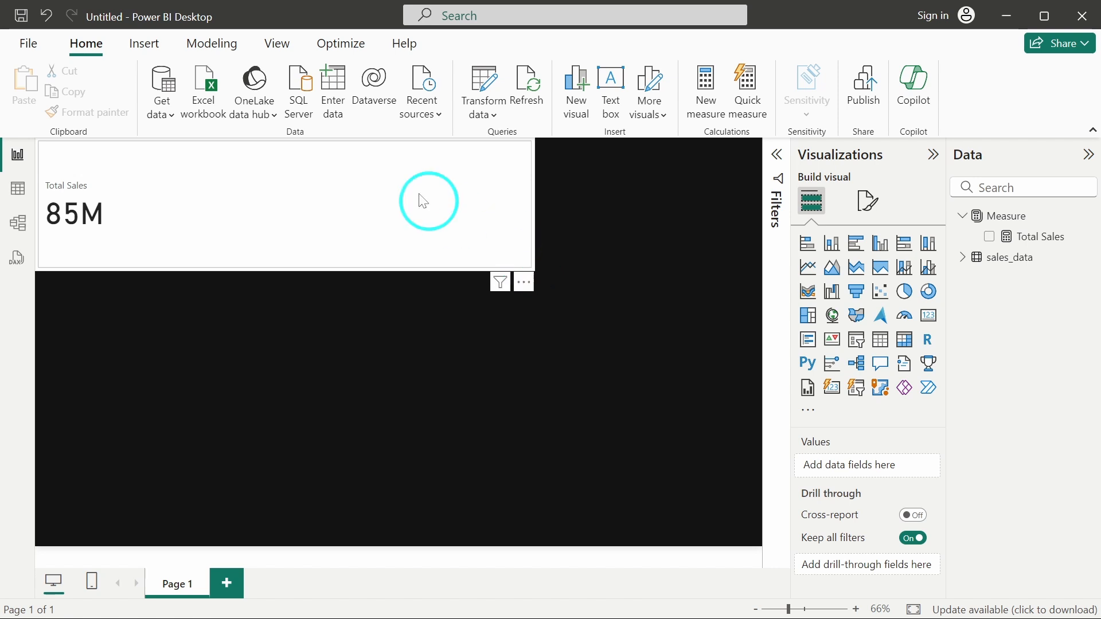
left_click_drag(425, 202, 489, 222)
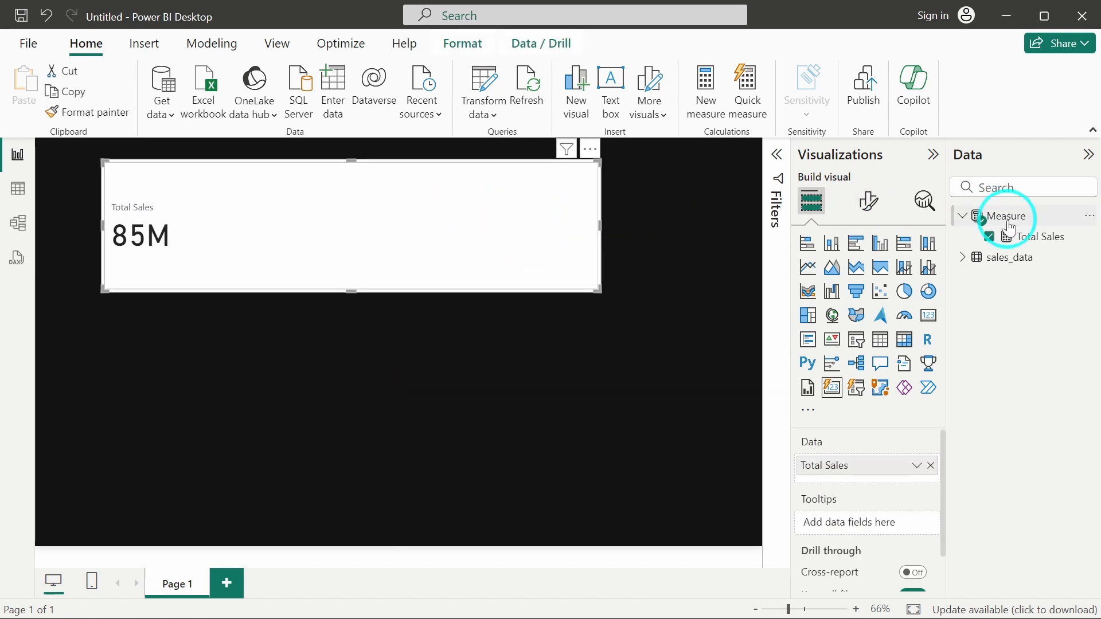
left_click(962, 220)
left_click(960, 220)
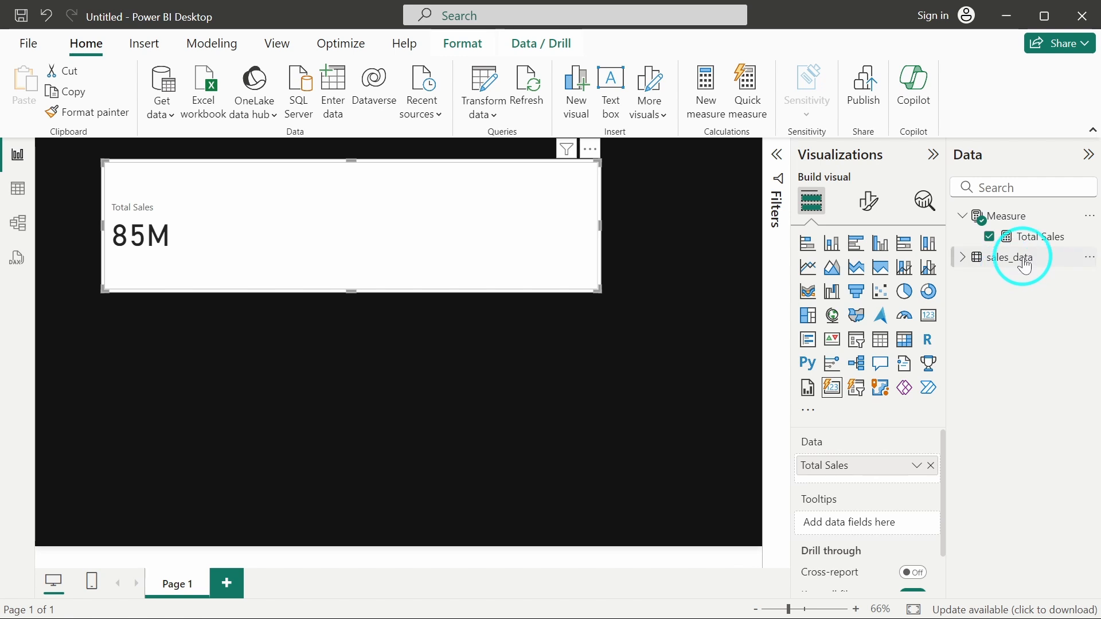
Create a measure in the sales_data table with the formula Total Profit = SUM(sales_data[Profit]), enlarging the formula text.
left_click(1091, 263)
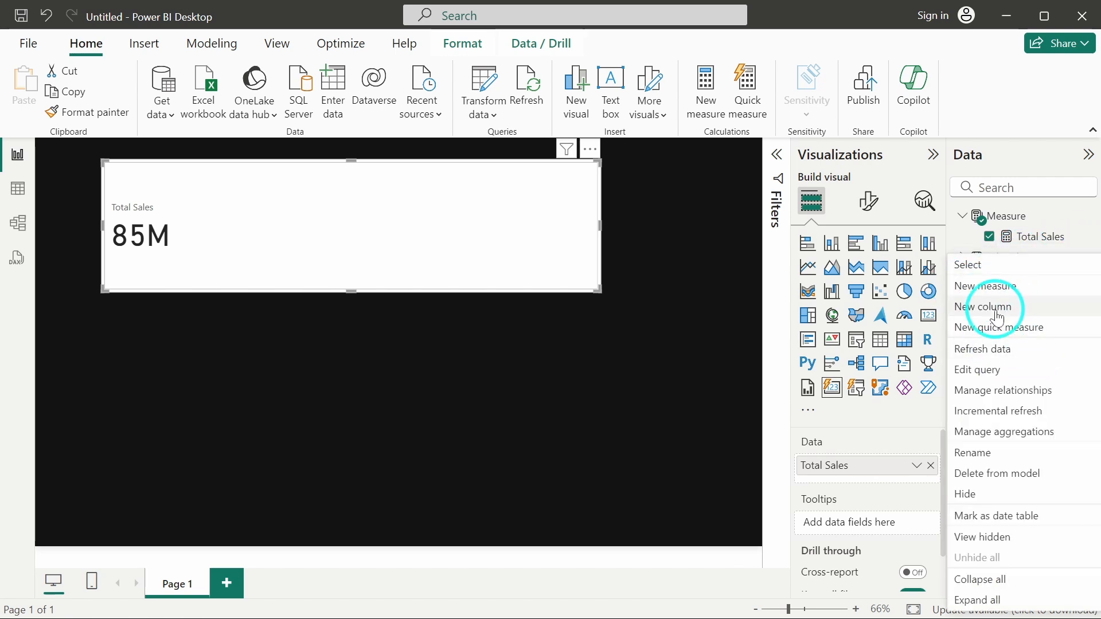
left_click(996, 285)
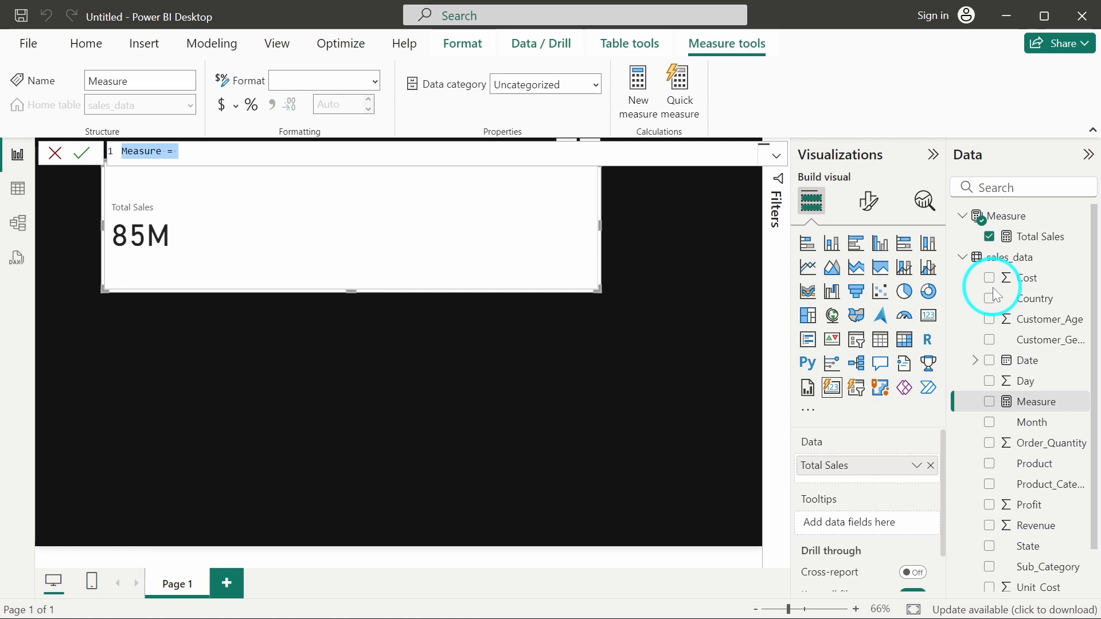
type("Total Profit=")
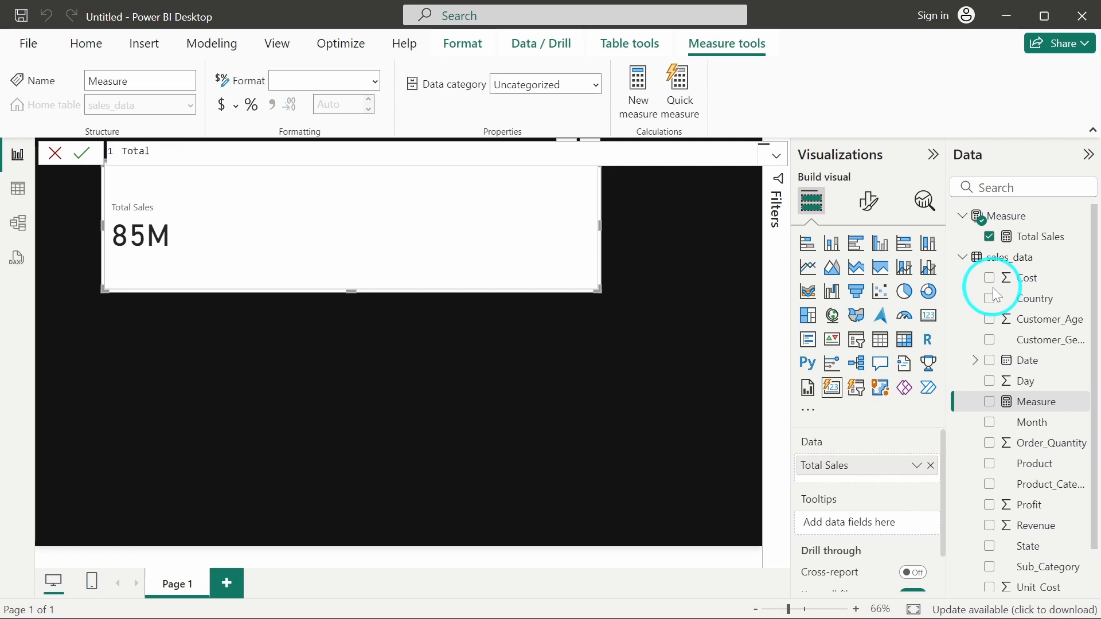
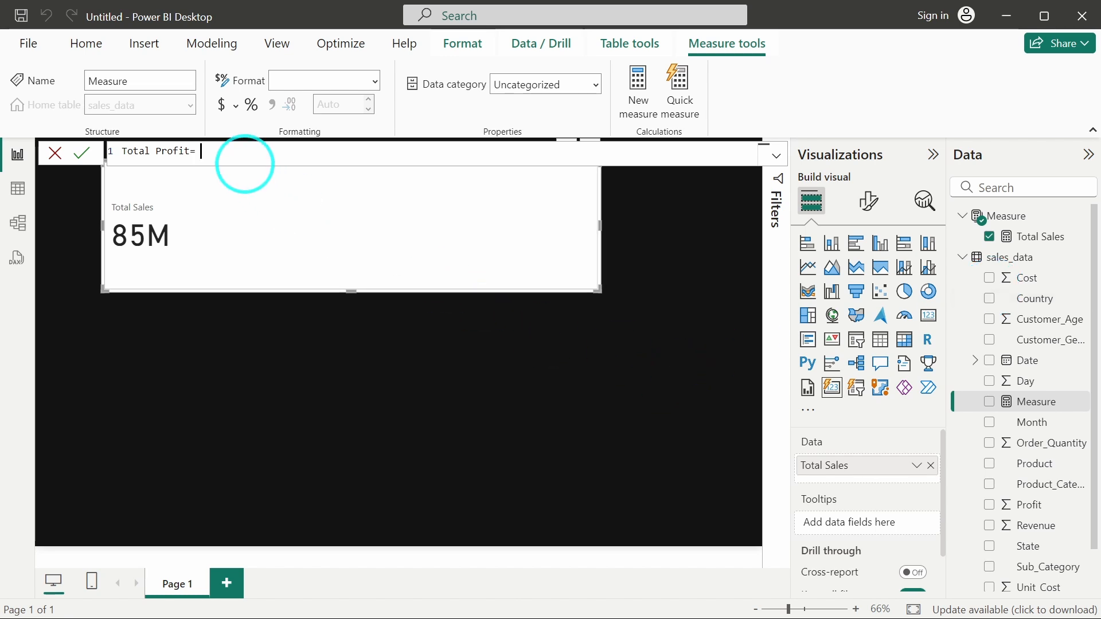
left_click_drag(233, 149, 46, 159)
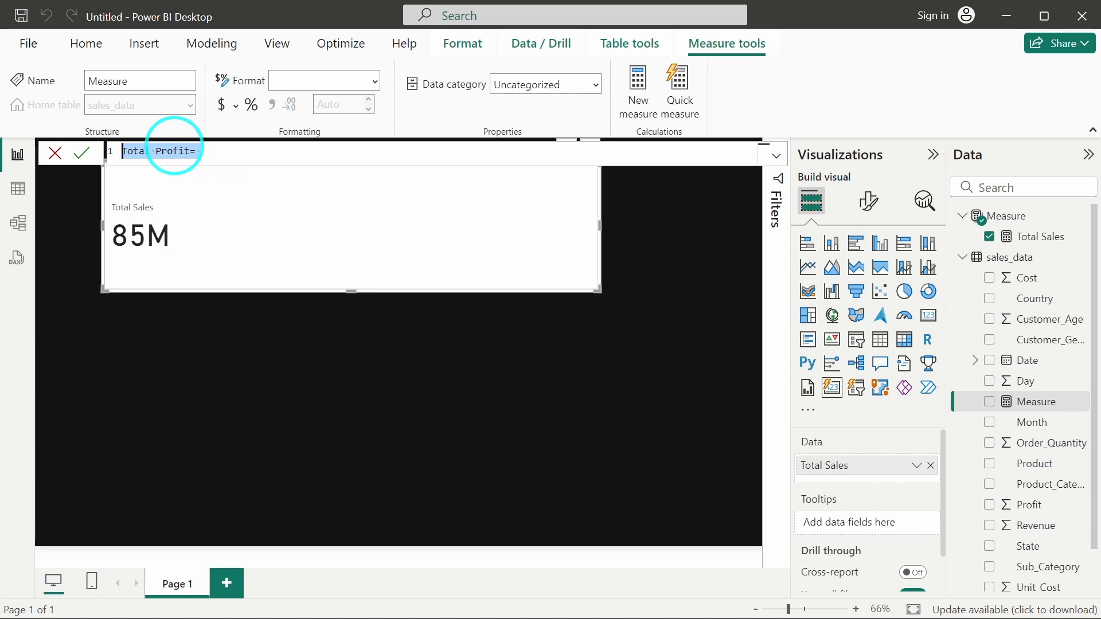
scroll(174, 151, "up", 4, "ctrl")
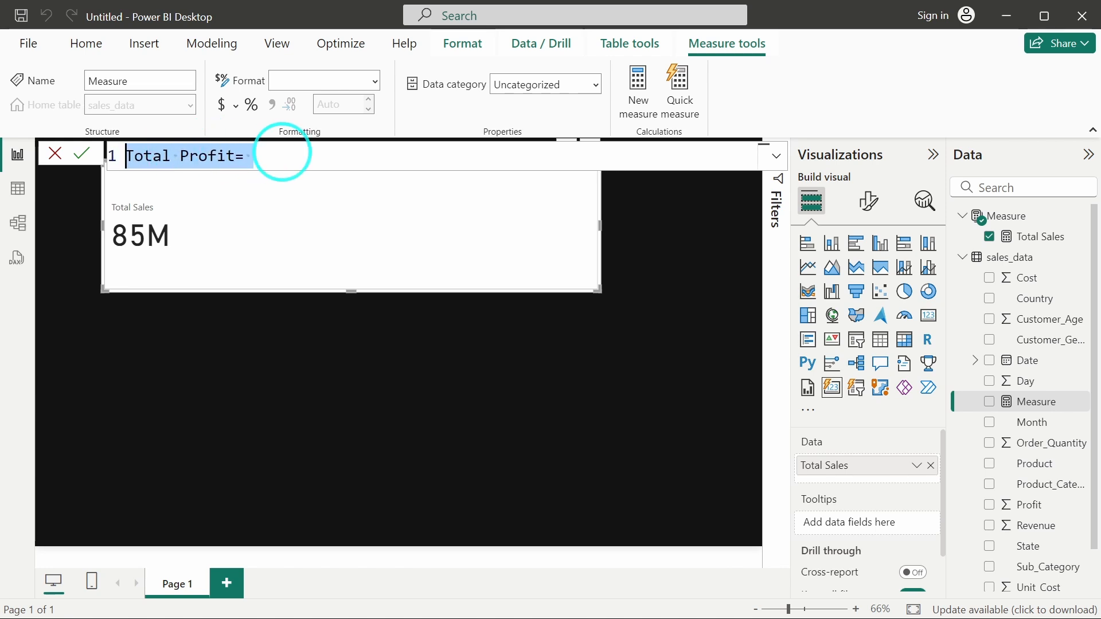
left_click(282, 153)
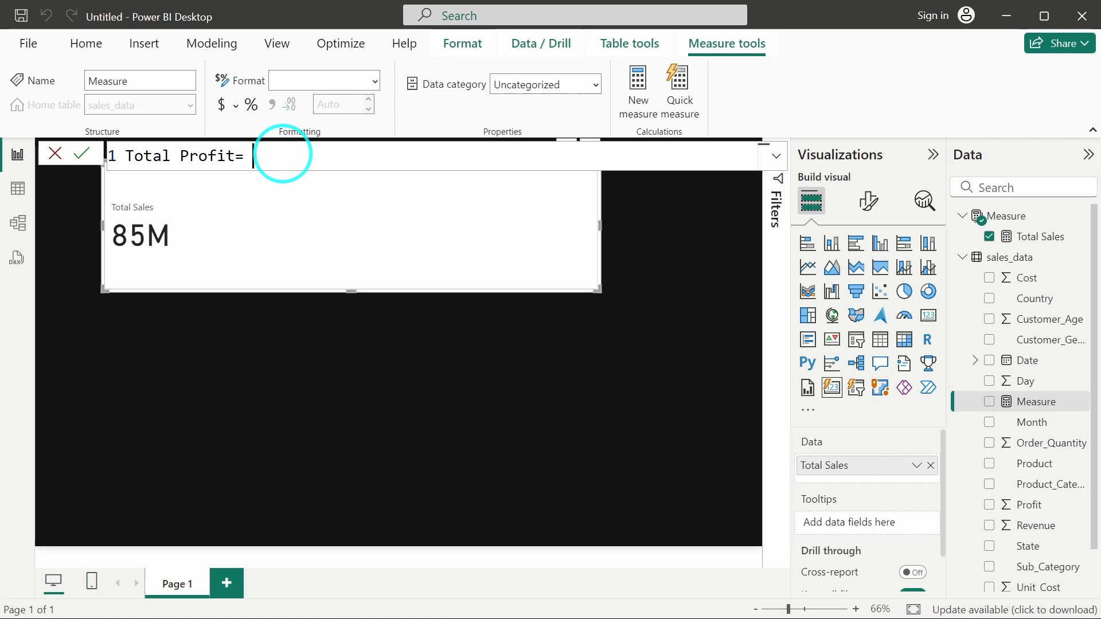
type("SUM(sales_data[Pro")
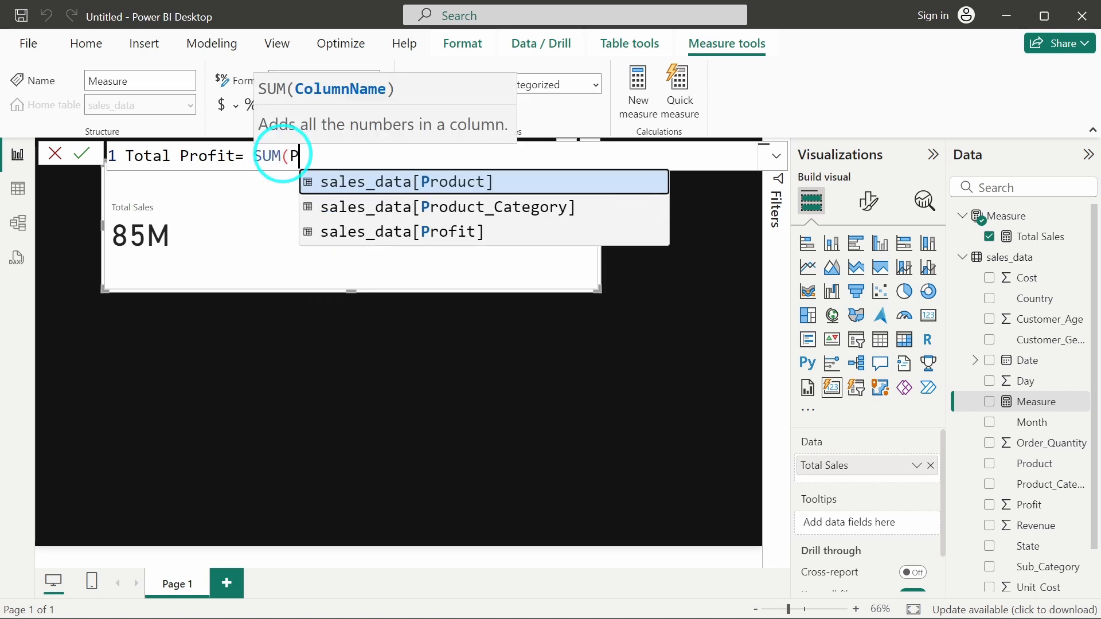
type("fit")
key("Tab")
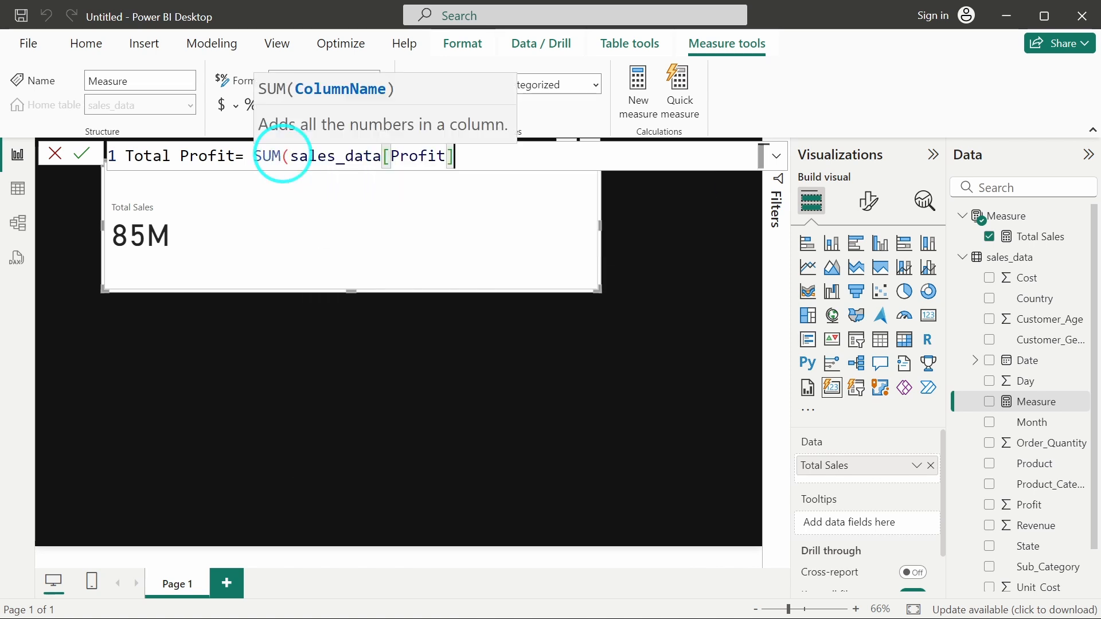
type(")")
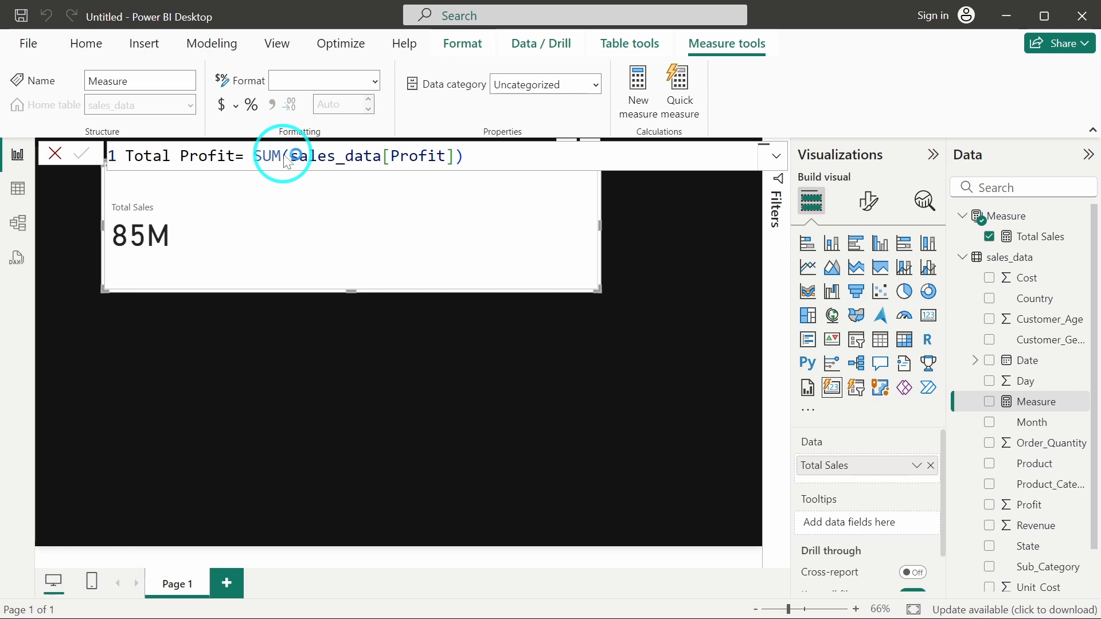
key("Return")
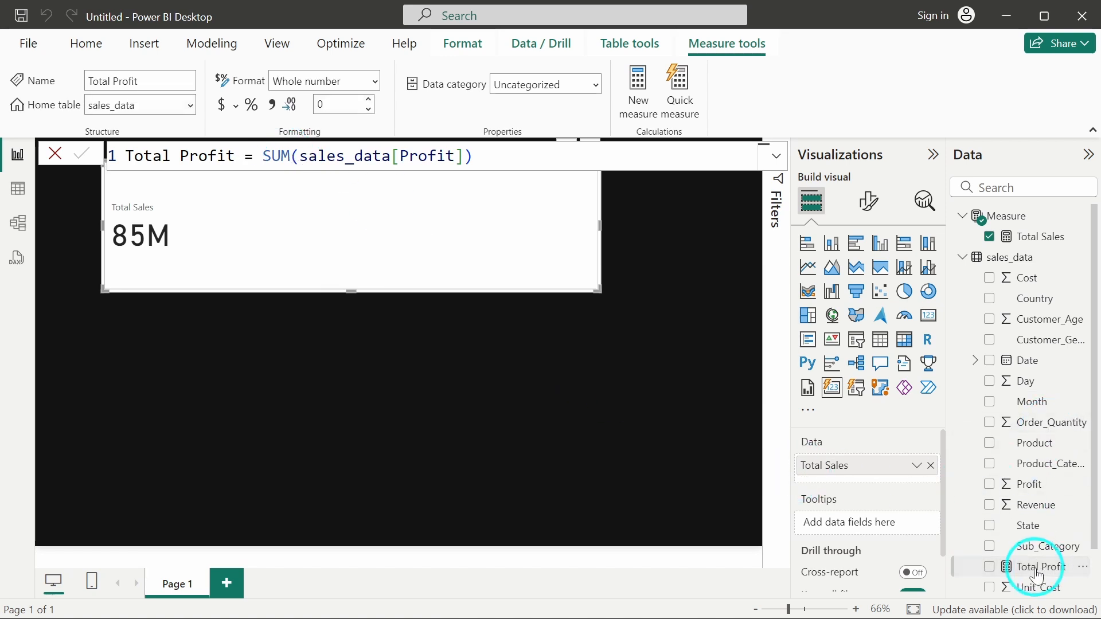
Copy the Total Profit measure's formula, then delete that measure from the sales_data table.
left_click(1082, 568)
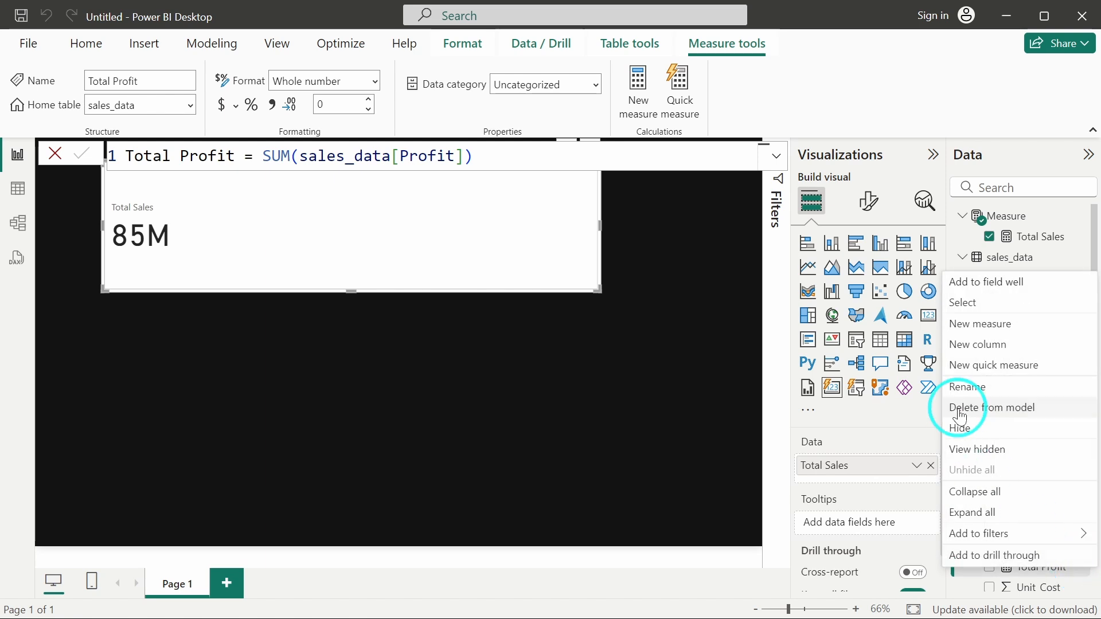
left_click(572, 147)
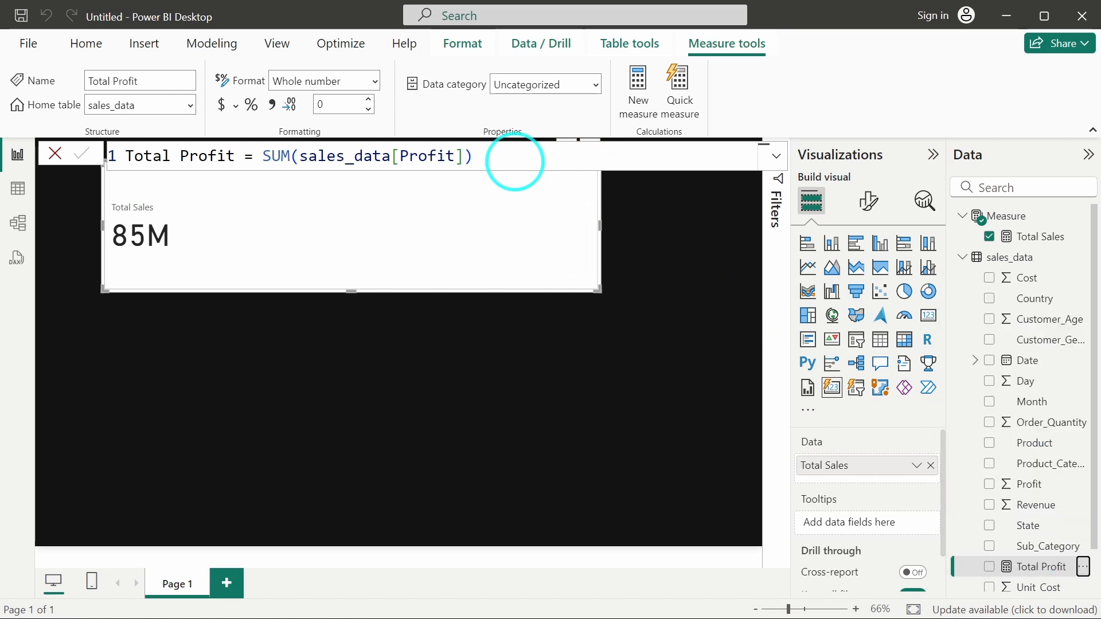
left_click(515, 162)
key("ctrl+a")
key("ctrl+c")
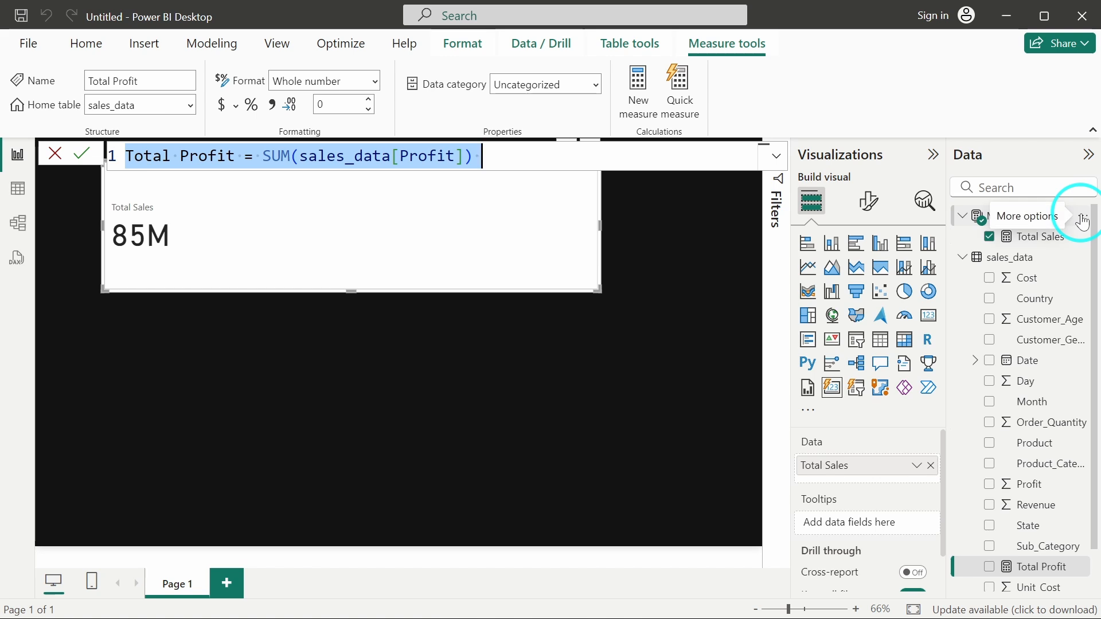
left_click(1082, 569)
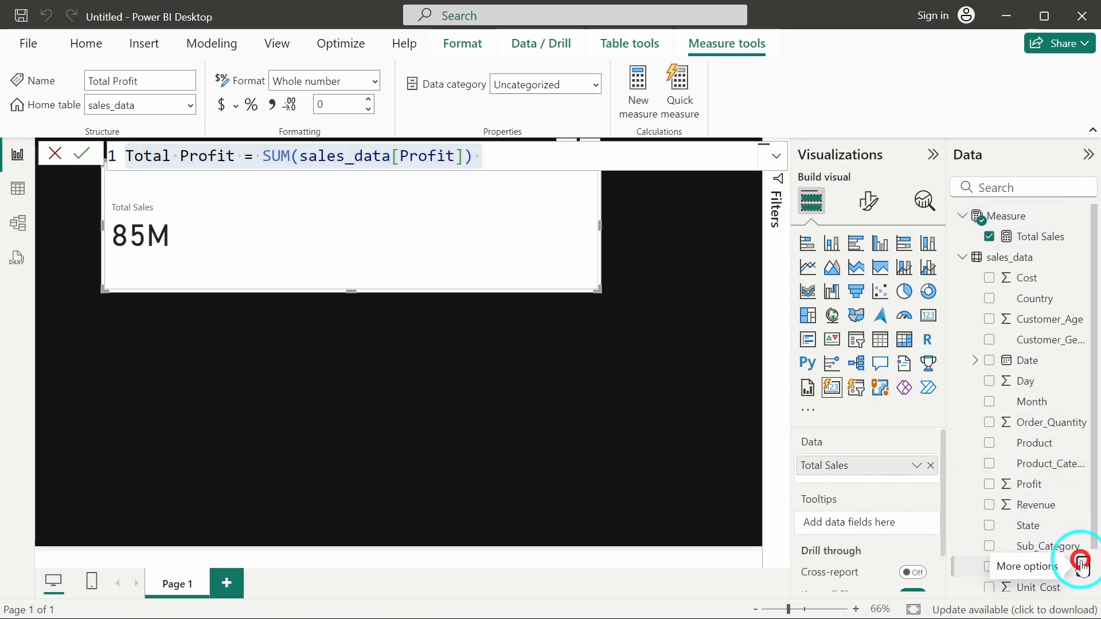
left_click(1020, 406)
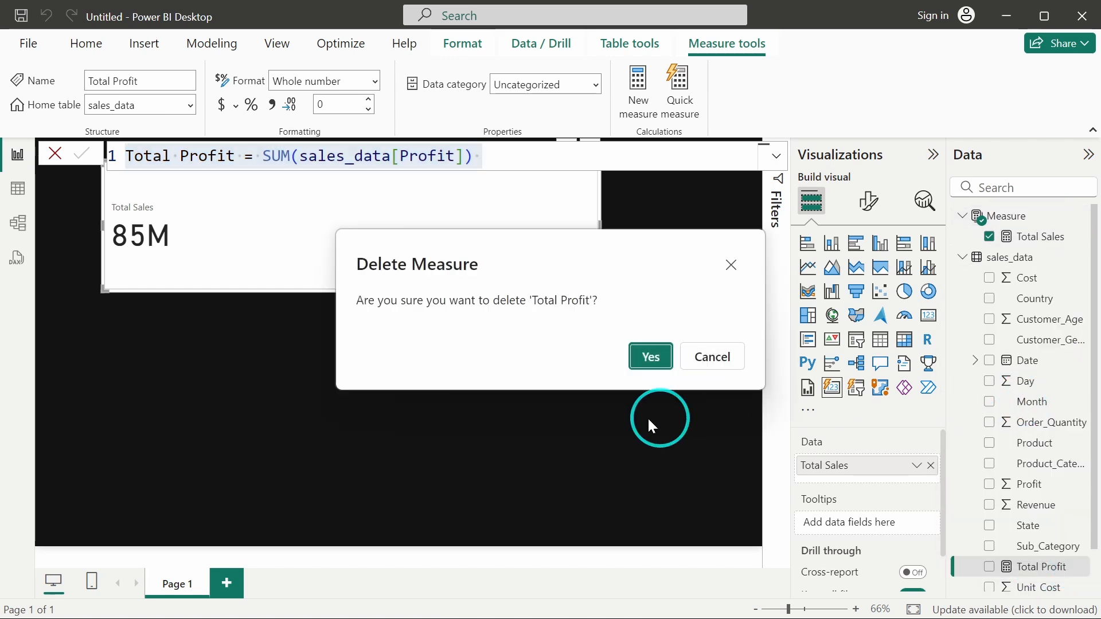
left_click(651, 359)
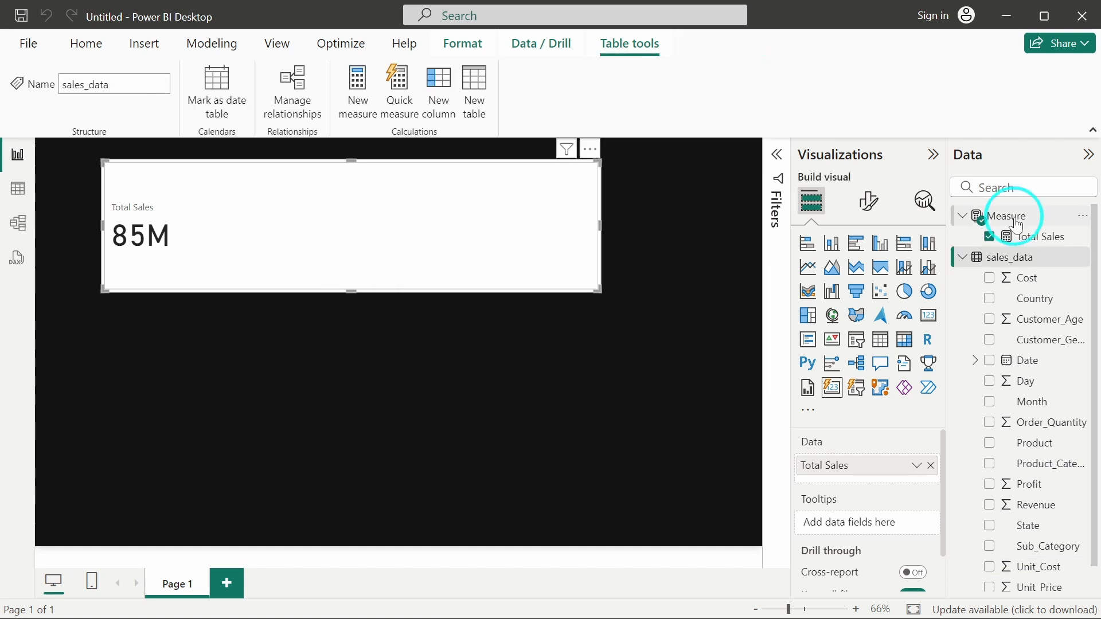
Create the Total Profit measure in the Measure table from the copied formula and add it to the card visual.
left_click(1083, 217)
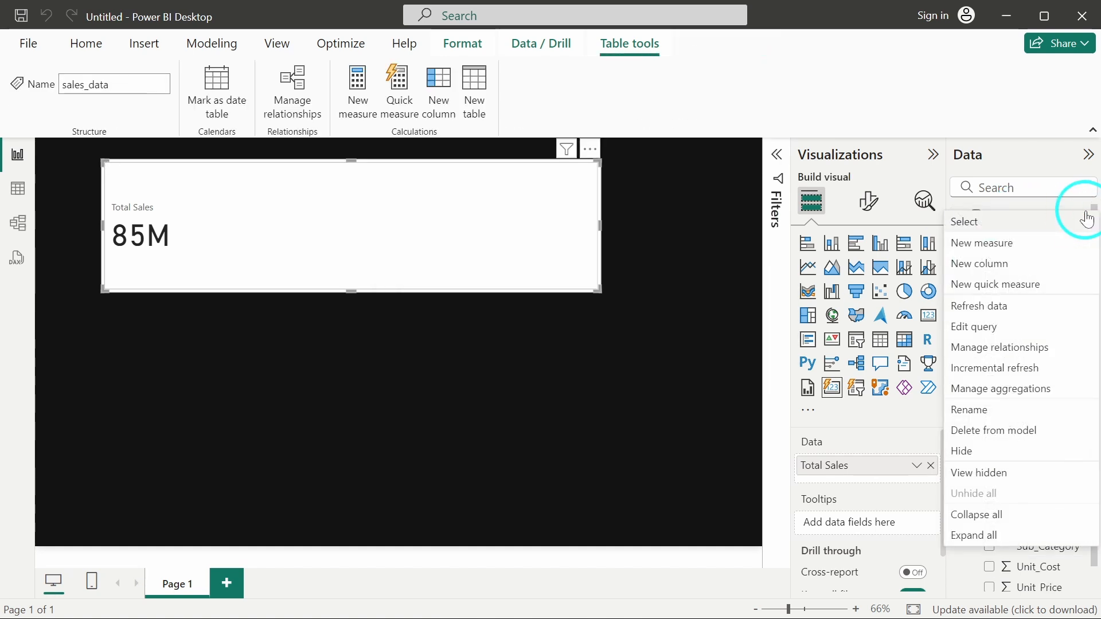
left_click(976, 243)
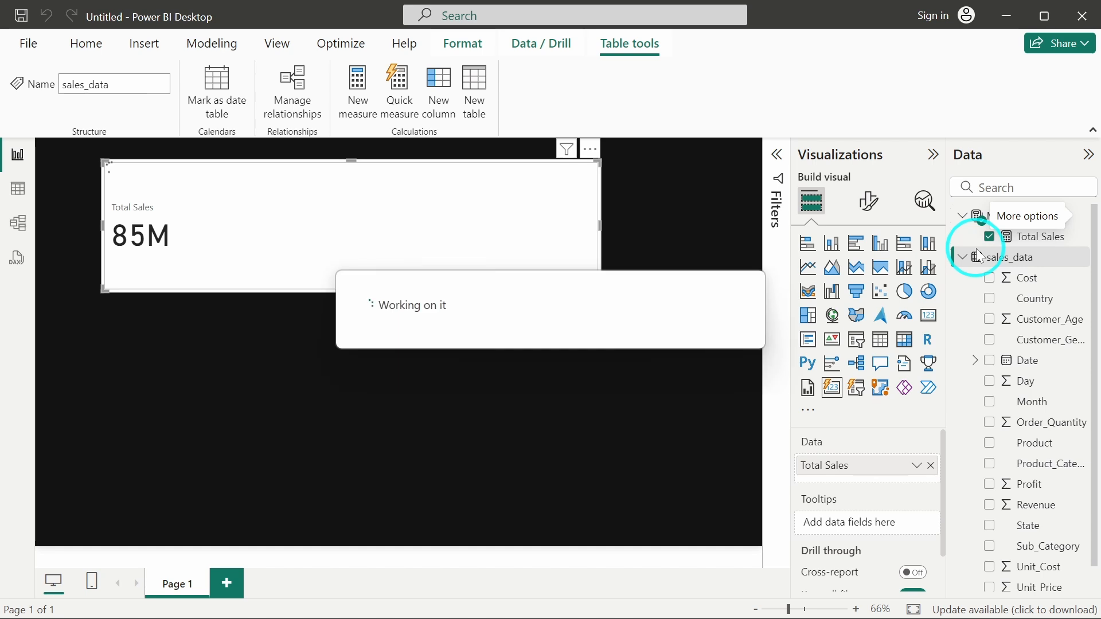
key("ctrl+v")
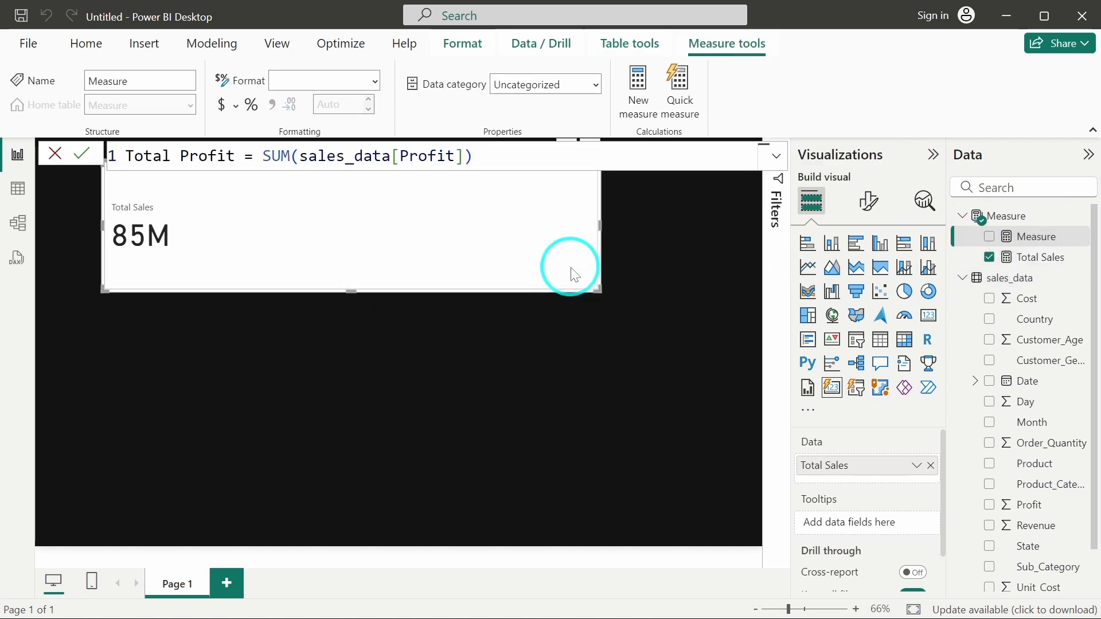
left_click(573, 274)
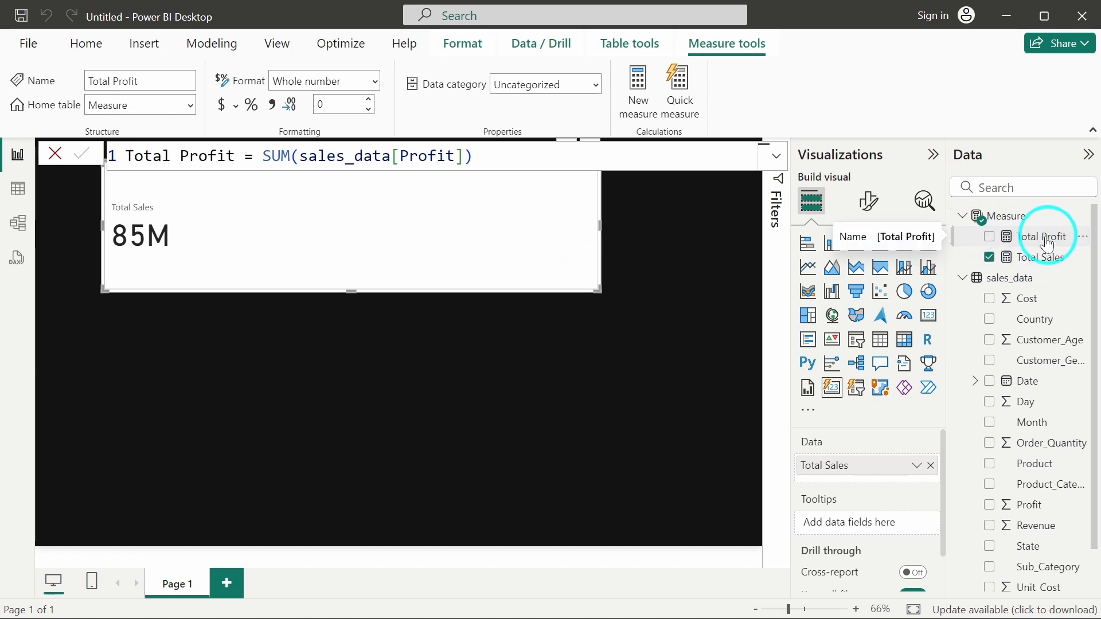
left_click_drag(1044, 244, 865, 470)
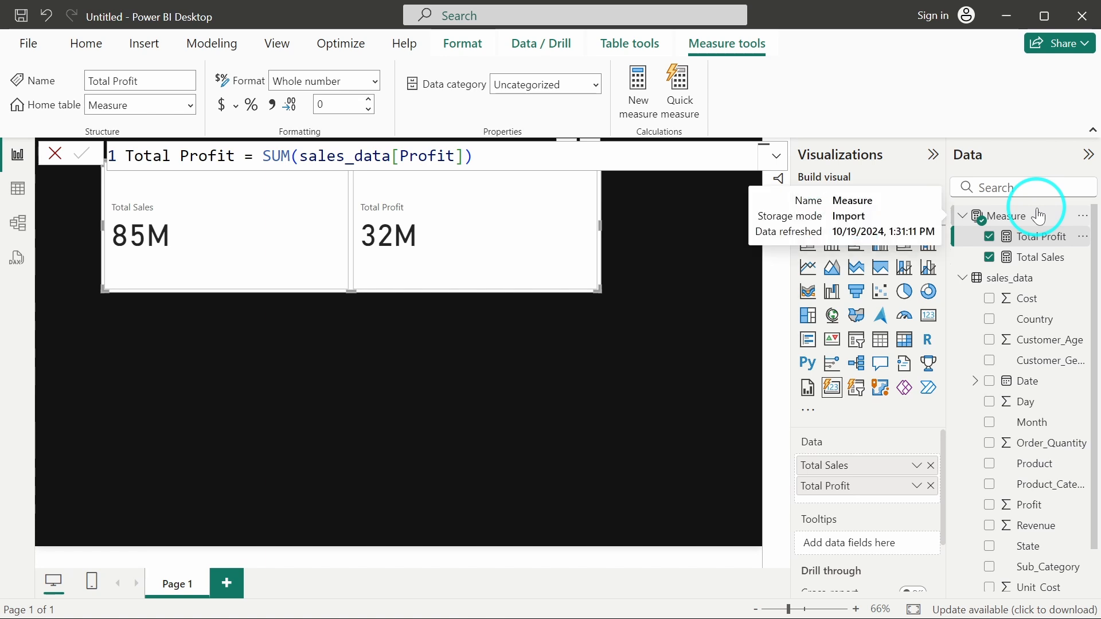
Create a measure in the Measure table with the two-line formula Avg Sales Value = AVERAGE(sales_data[Revenue]).
left_click(1082, 216)
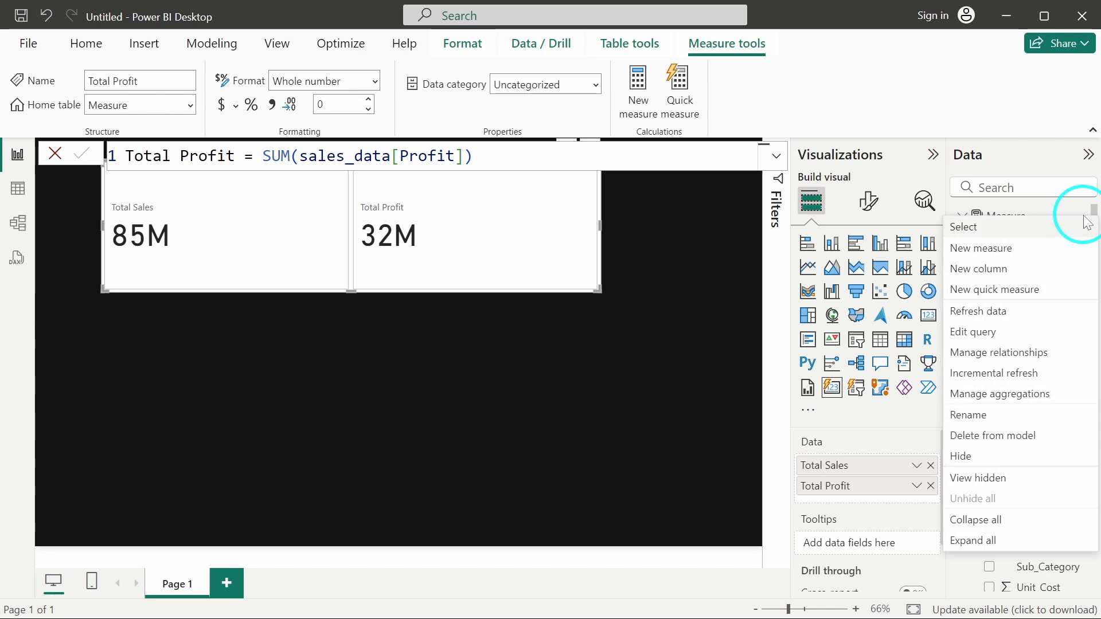
left_click(977, 252)
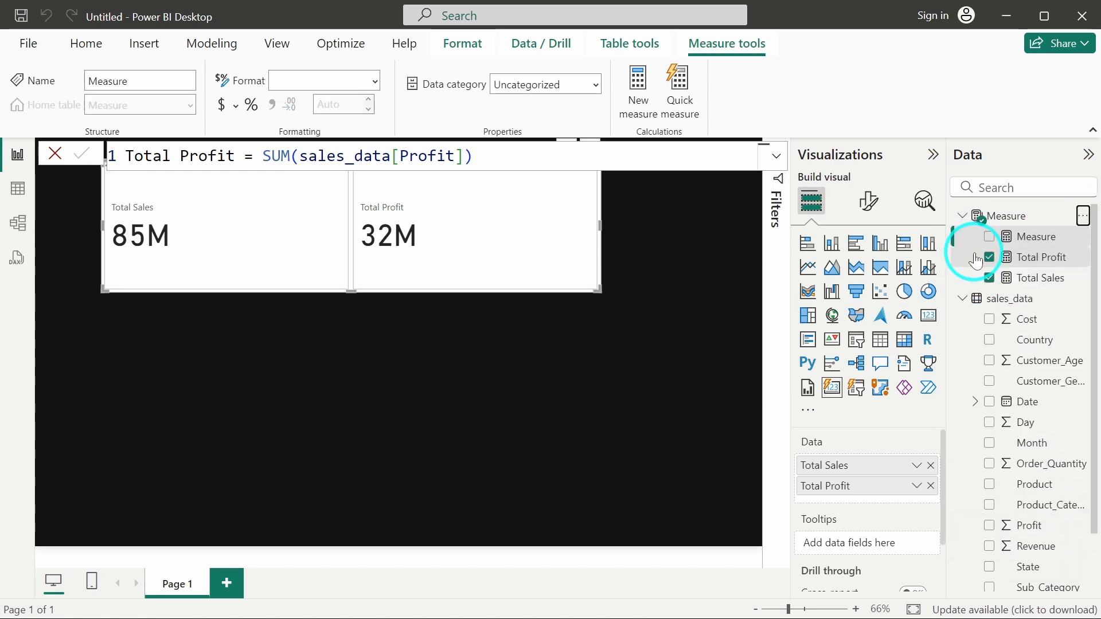
type("Avg Sales Value=")
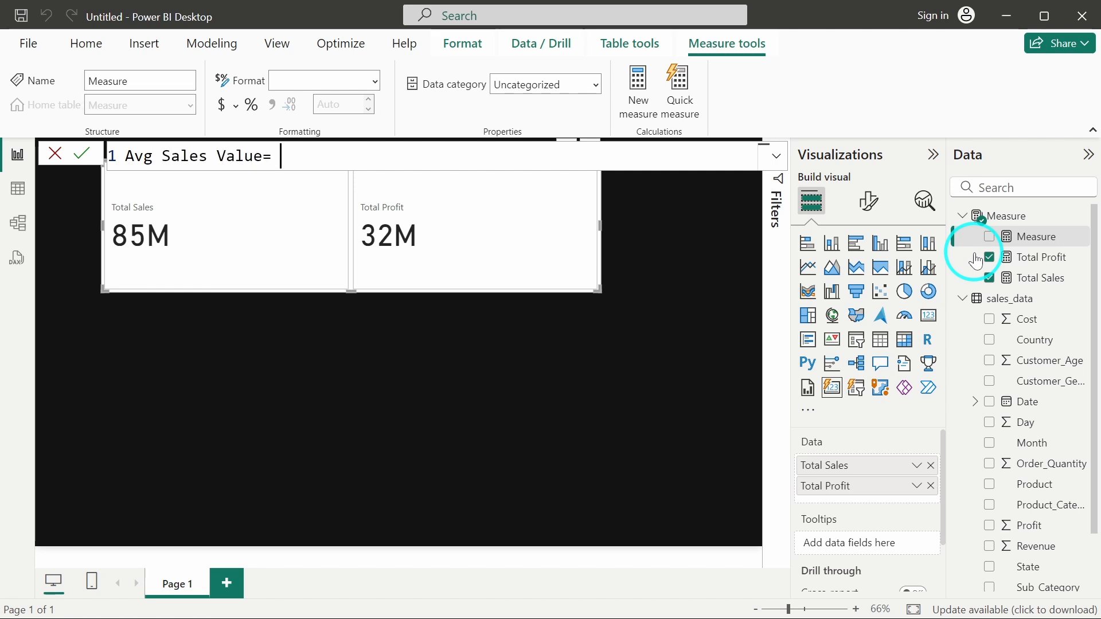
key("shift+Return")
type("A")
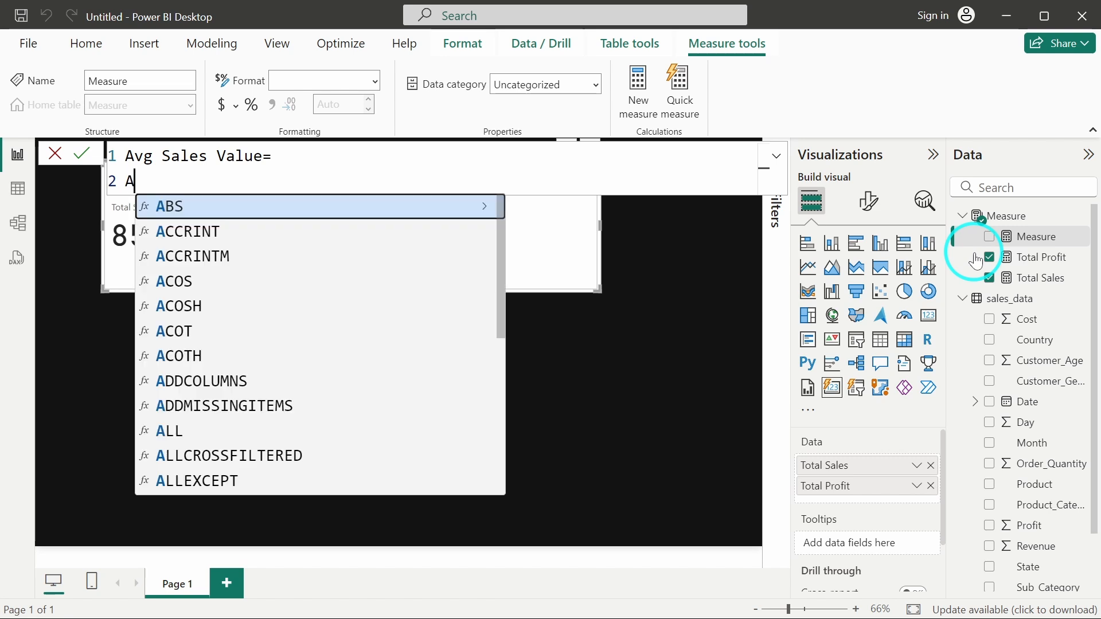
type("VERAGE(")
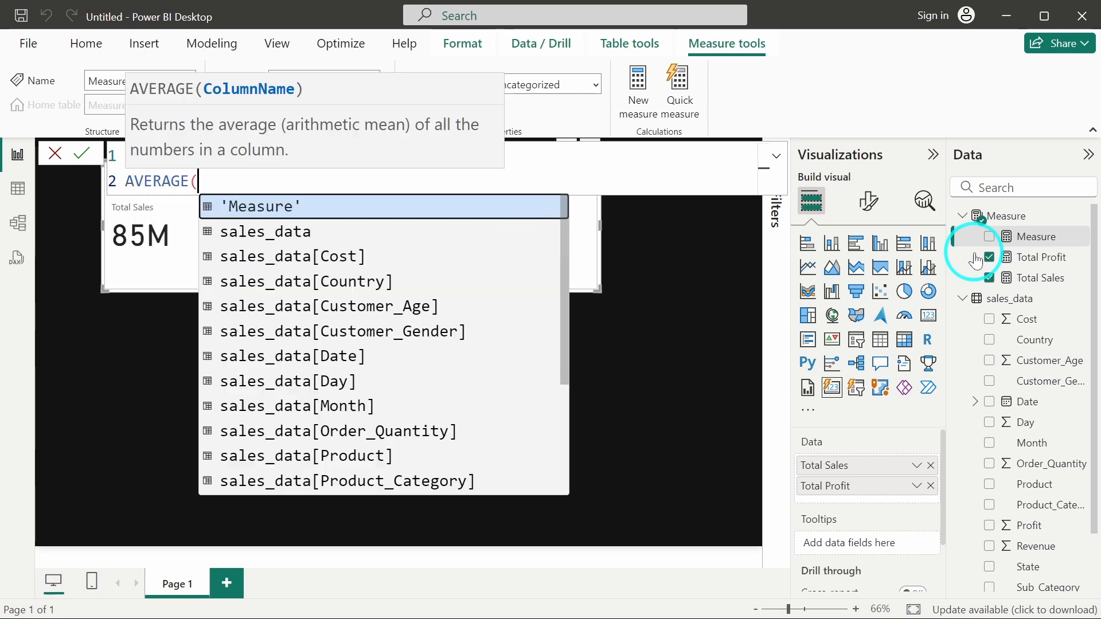
type("sales_data[Revenu")
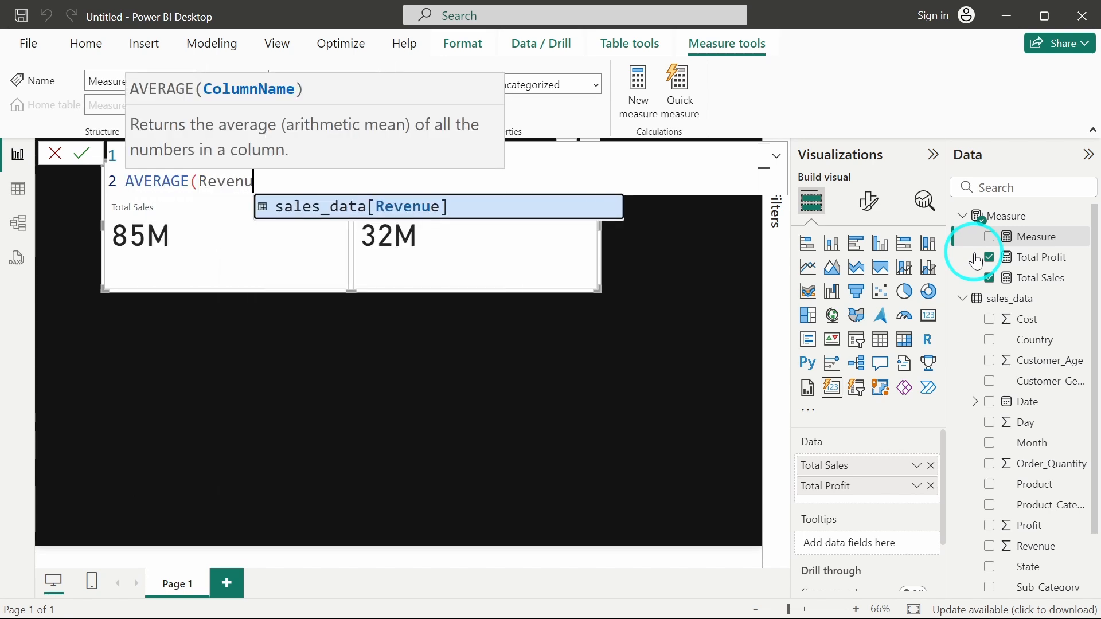
key("Tab")
type(")")
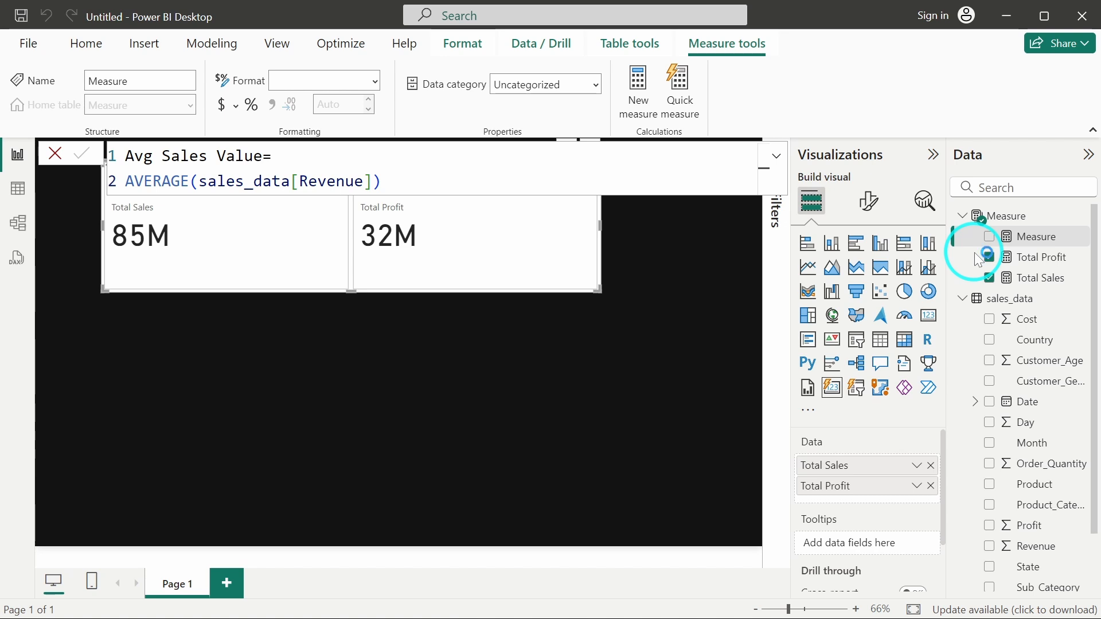
key("Return")
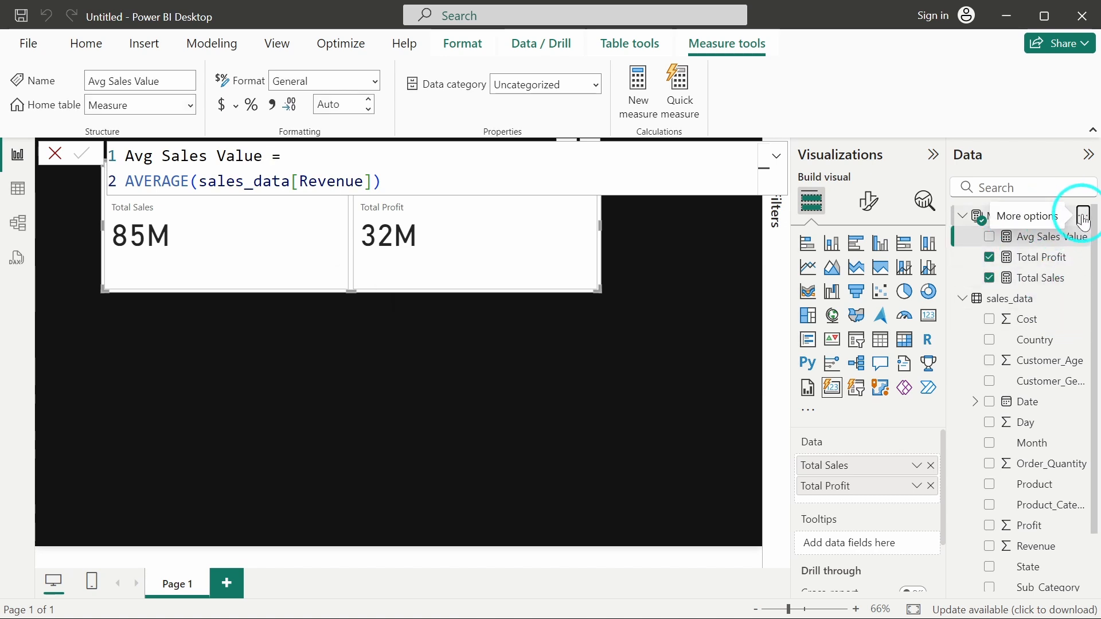
Create a measure in the Measure table with the formula Avg Order Value = AVERAGE(sales_data[Order_Quantity]).
left_click(1084, 219)
left_click(997, 259)
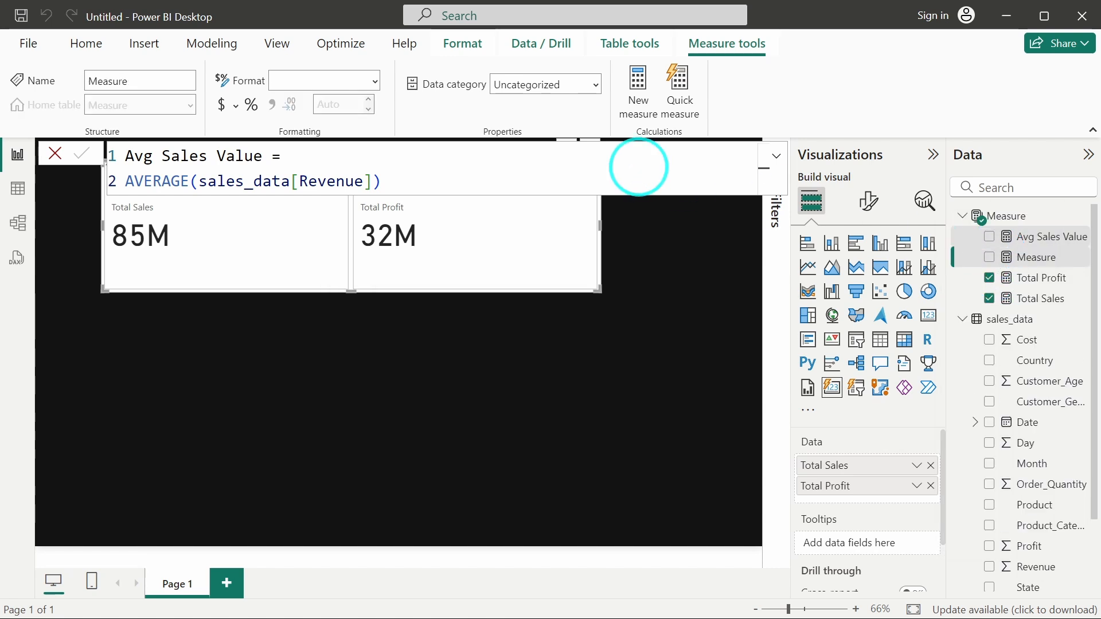
type("Avg Order Value=")
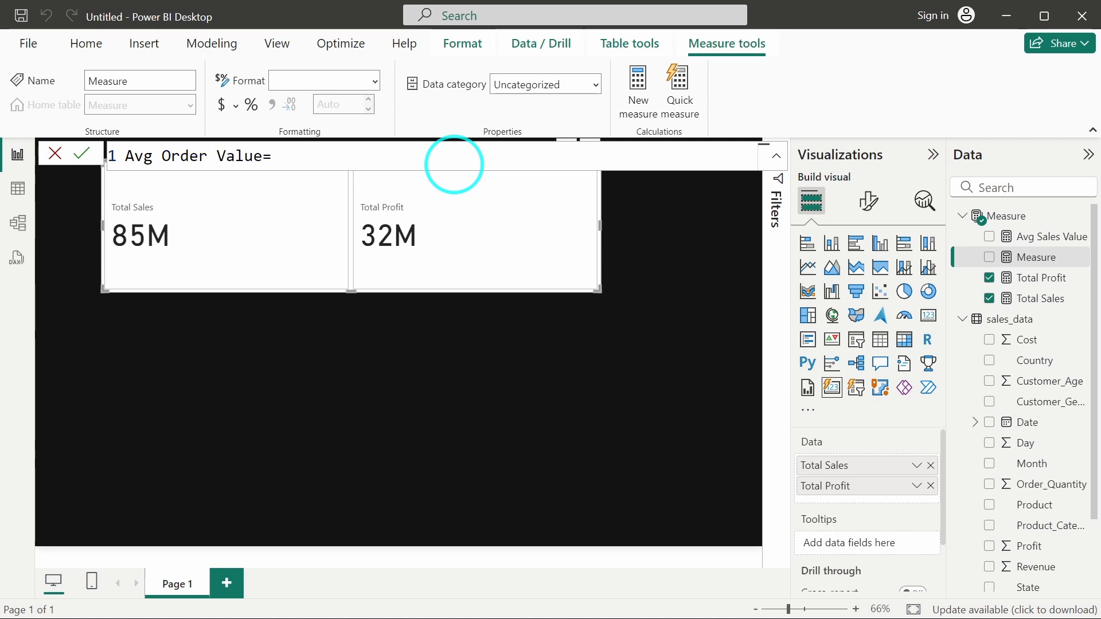
type("AVERAGE(")
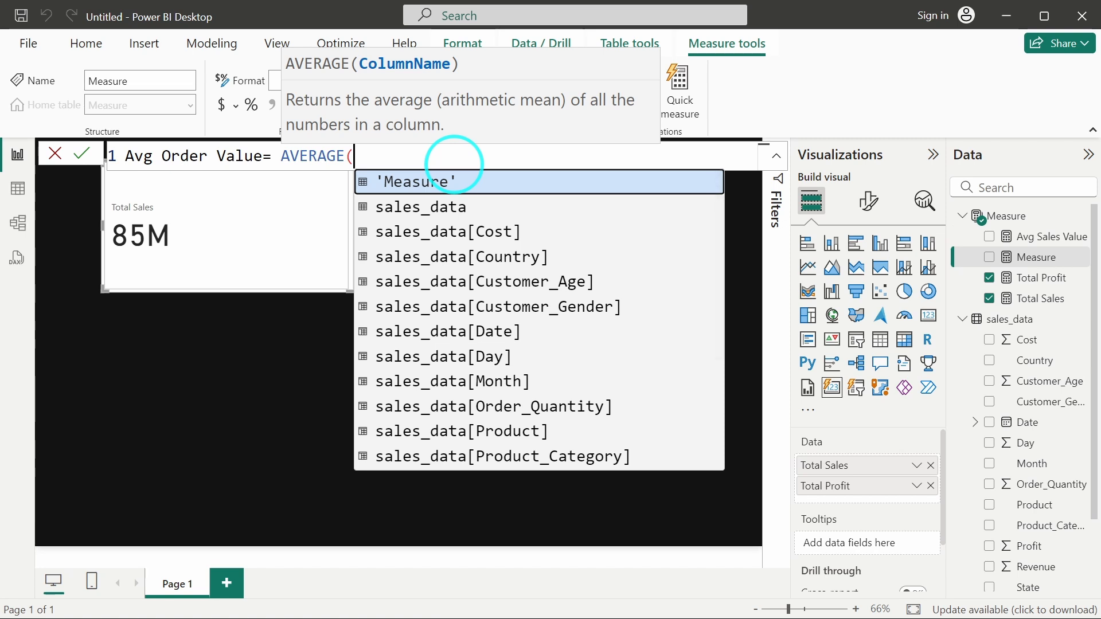
type("Orde")
key("Tab")
type(")")
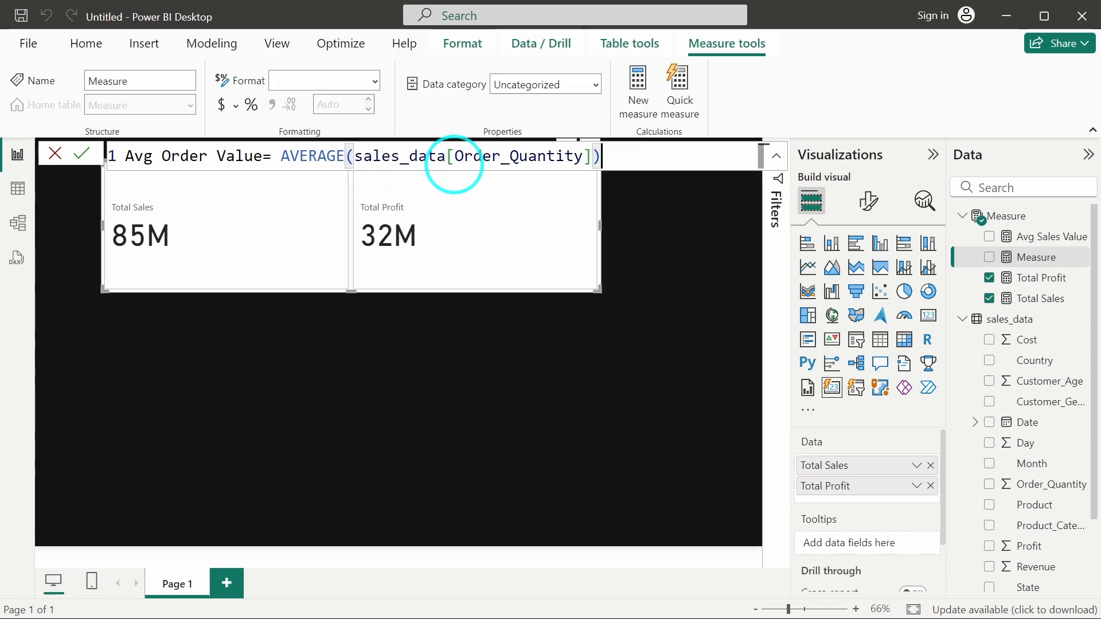
left_click(456, 172)
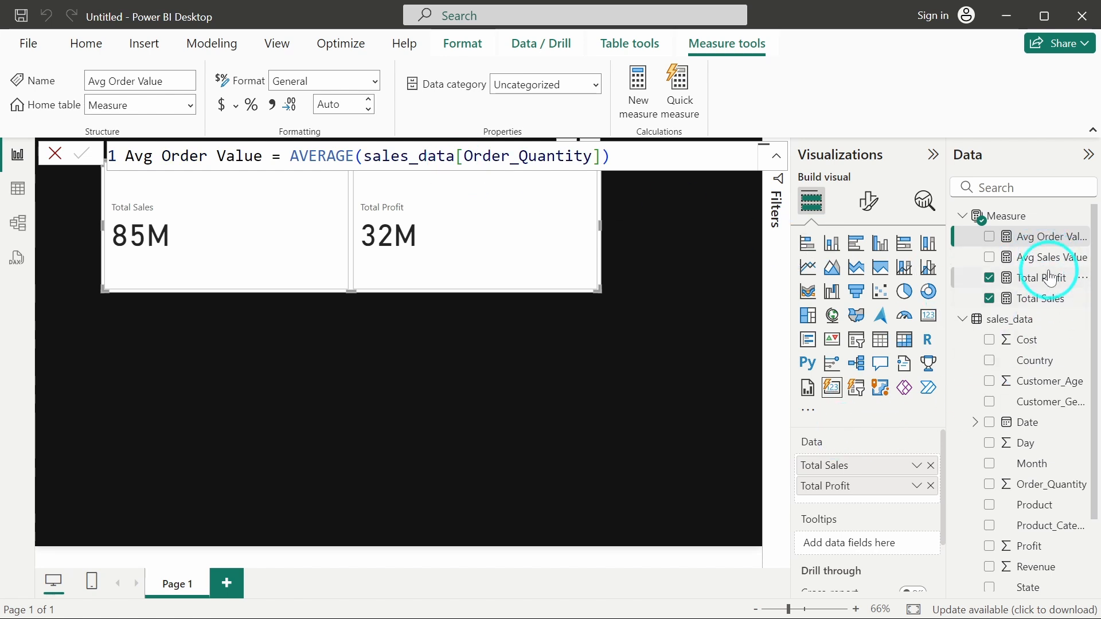
Add the Avg Sales Value and Avg Order Value measures to the card visual and widen it toward the canvas's right edge.
left_click_drag(1047, 262, 882, 497)
left_click_drag(1039, 236, 883, 514)
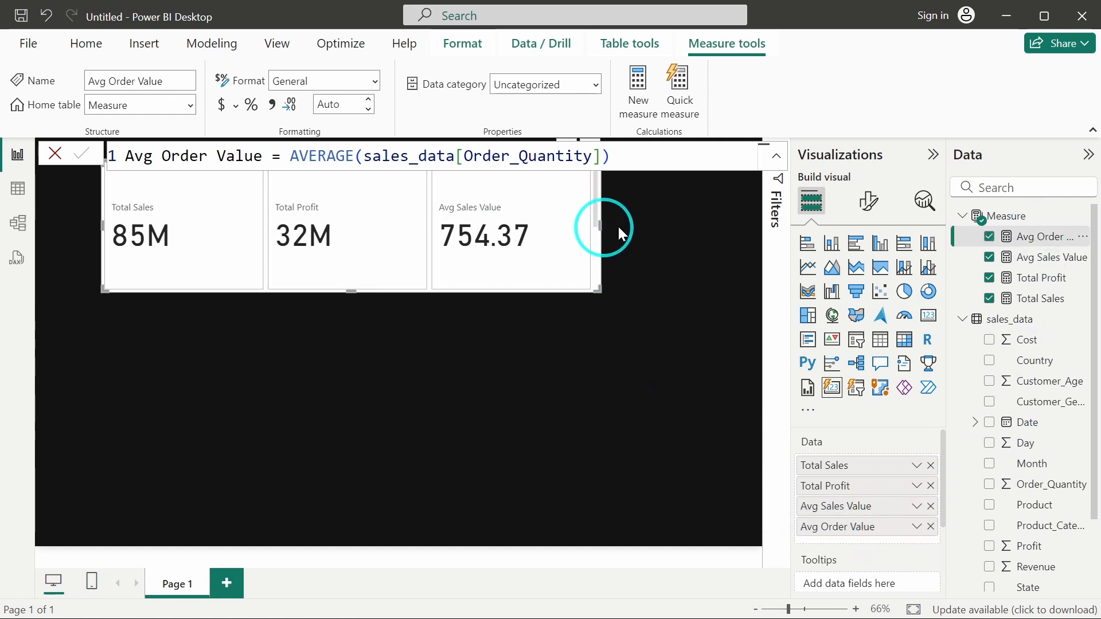
left_click_drag(618, 225, 712, 225)
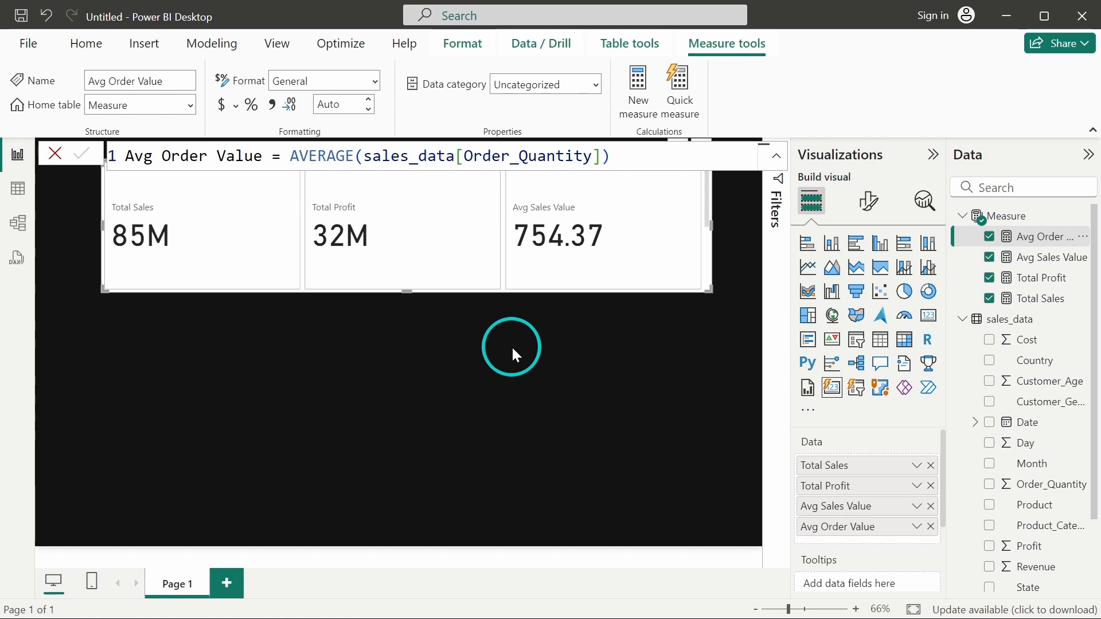
left_click(707, 274)
left_click_drag(709, 279, 590, 233)
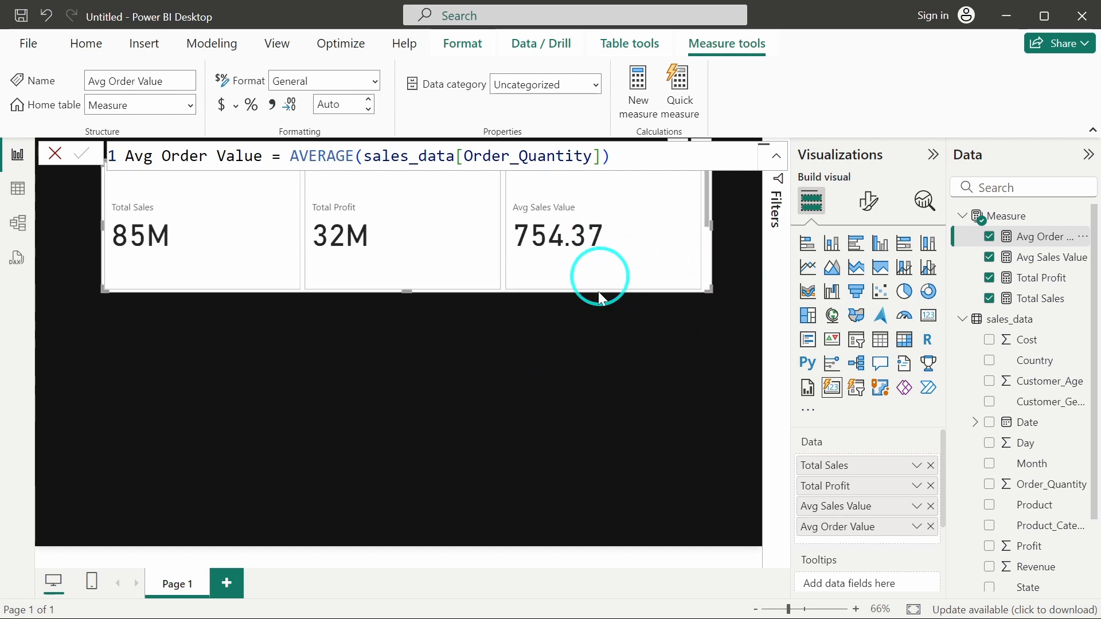
left_click(592, 319)
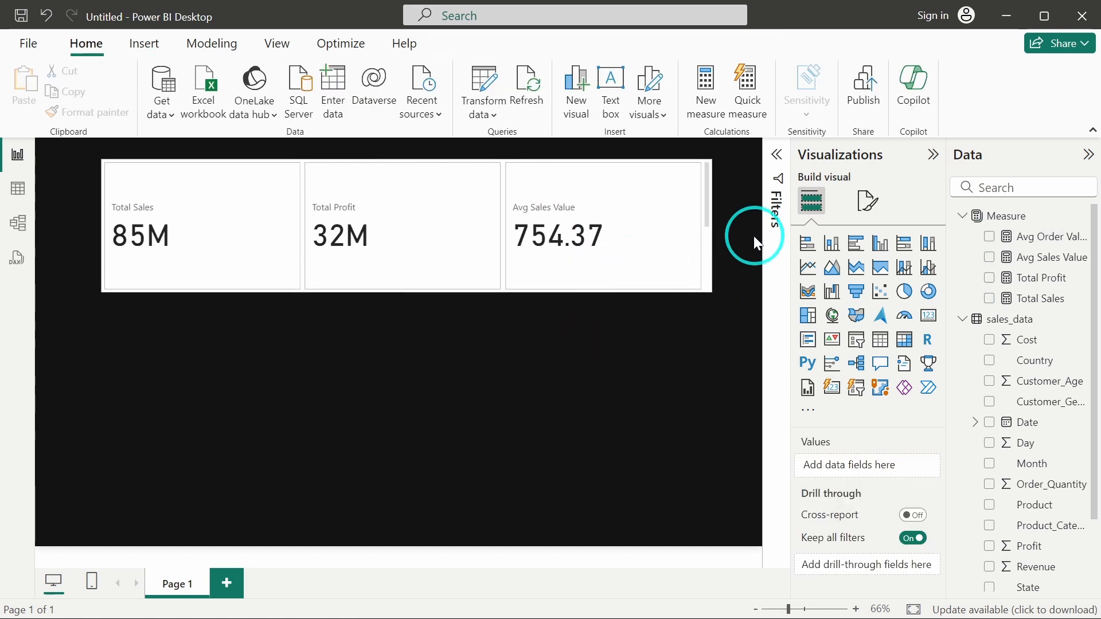
Set the card visual's overall background color to #333333, then show its visual-specific formatting options.
left_click(712, 248)
left_click(868, 201)
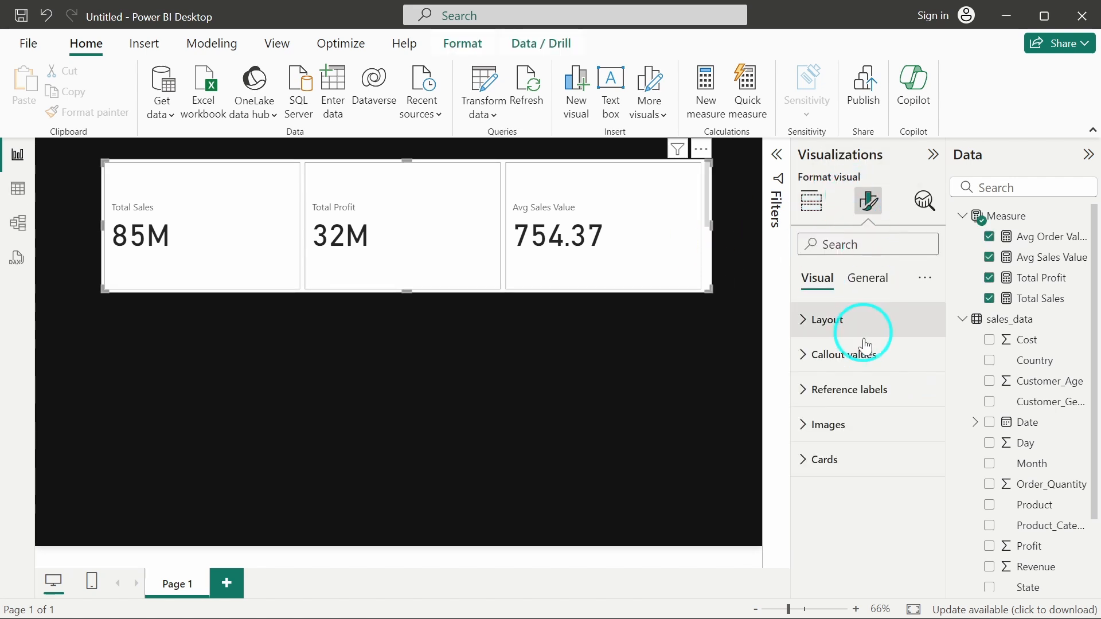
left_click(877, 276)
left_click(881, 396)
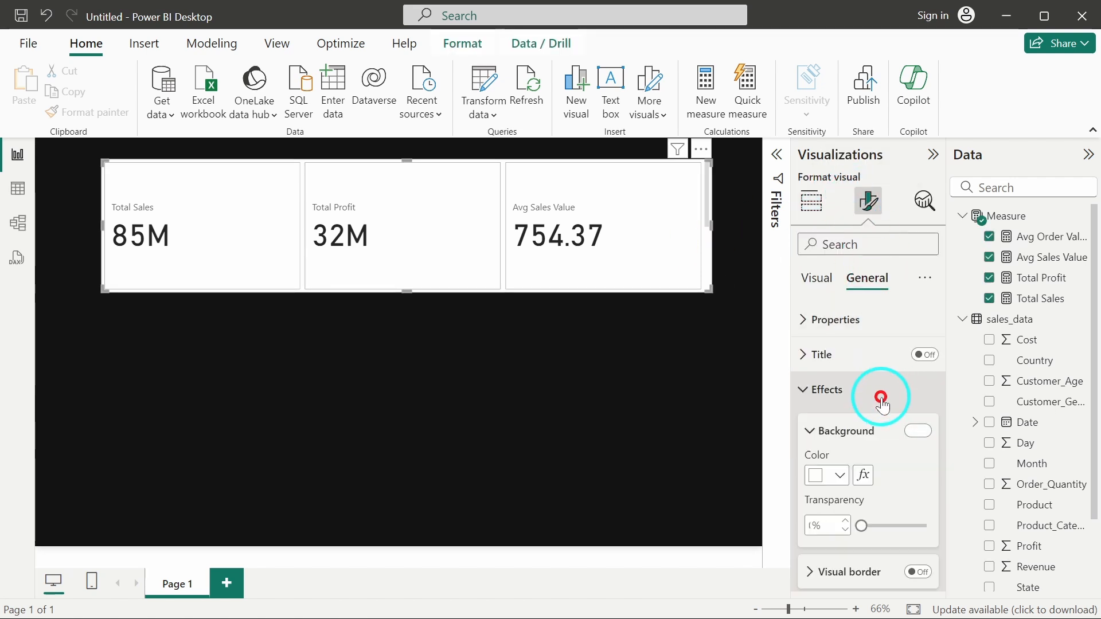
scroll(860, 393, "down", 1)
left_click(814, 403)
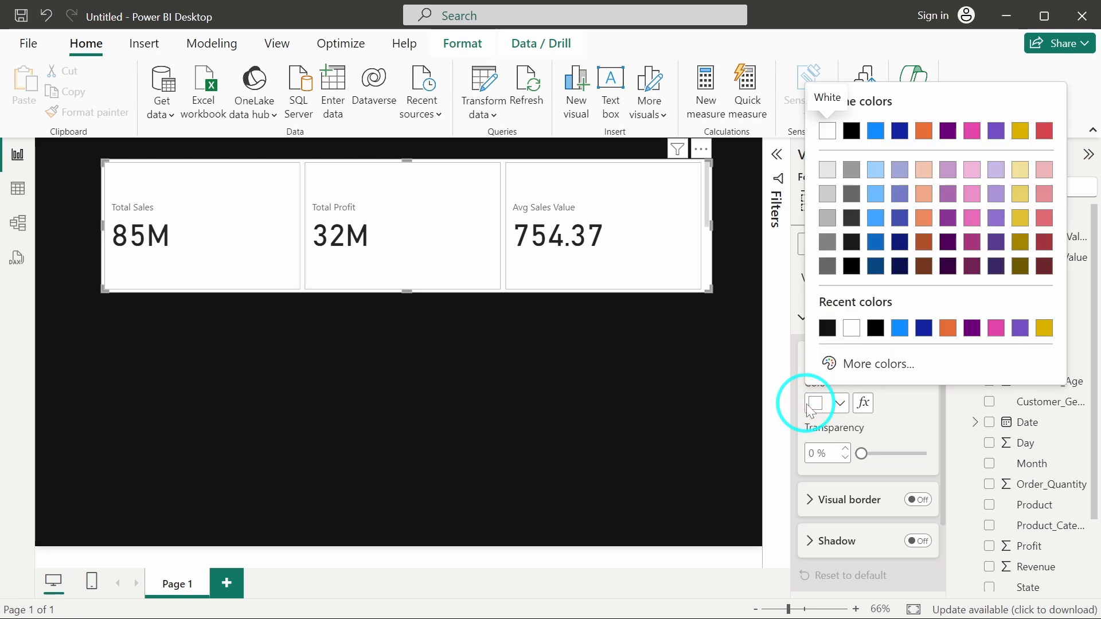
left_click(877, 364)
left_click(845, 351)
type("#33")
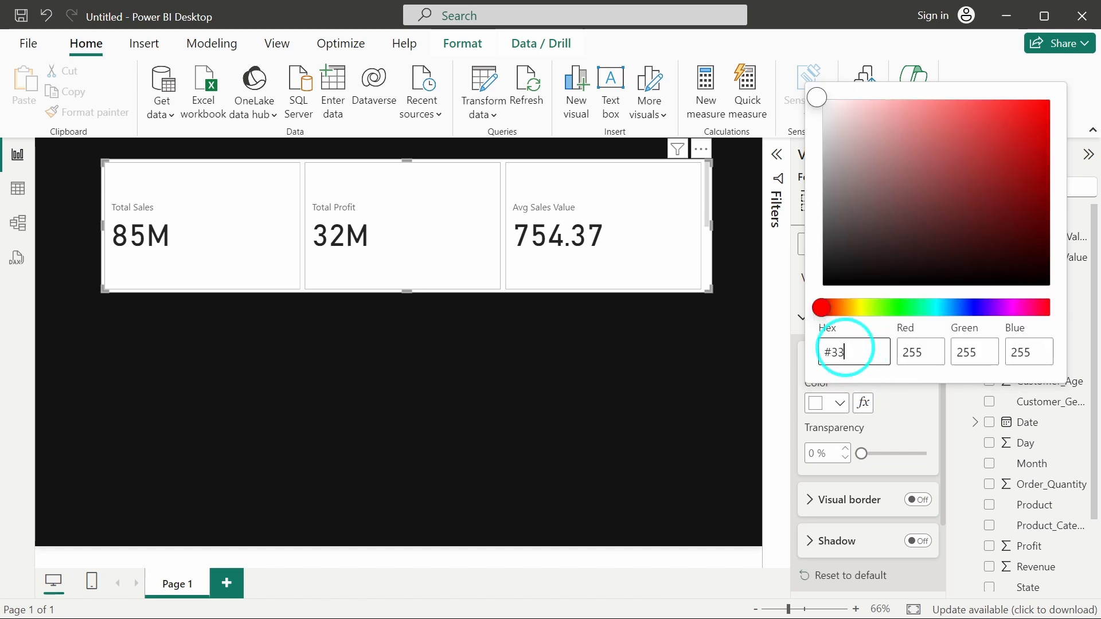
type("333")
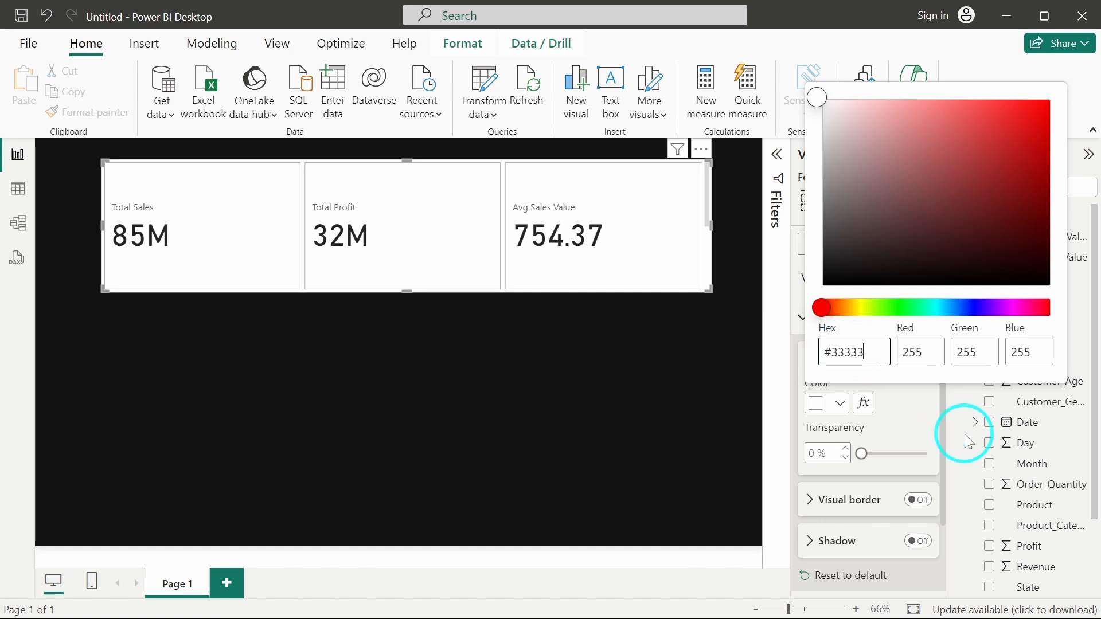
type("3")
left_click(889, 425)
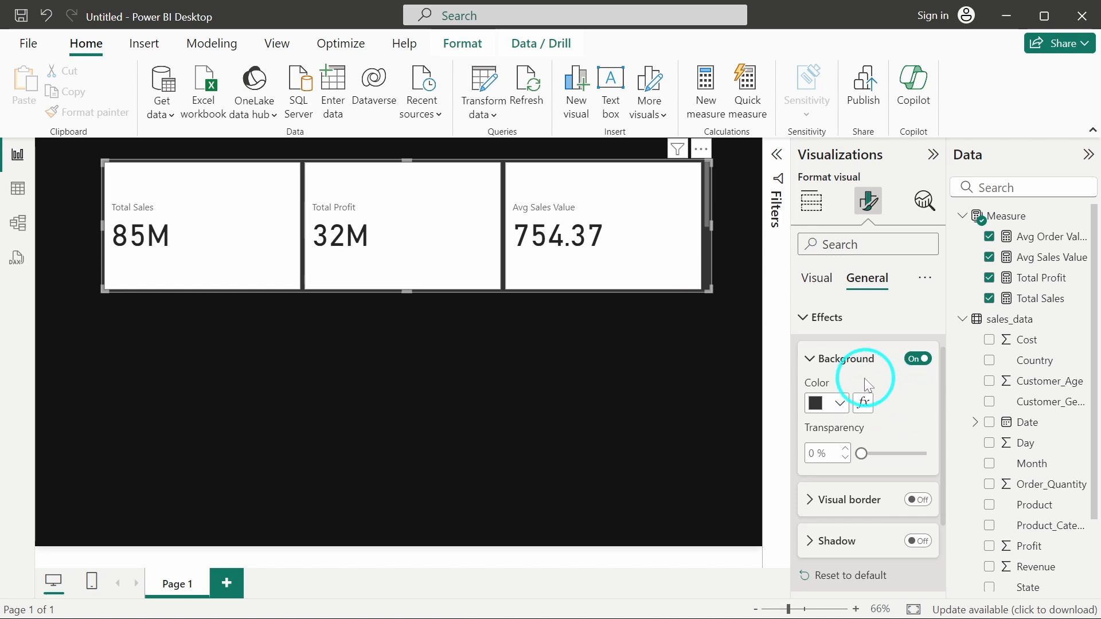
left_click(837, 358)
left_click(823, 284)
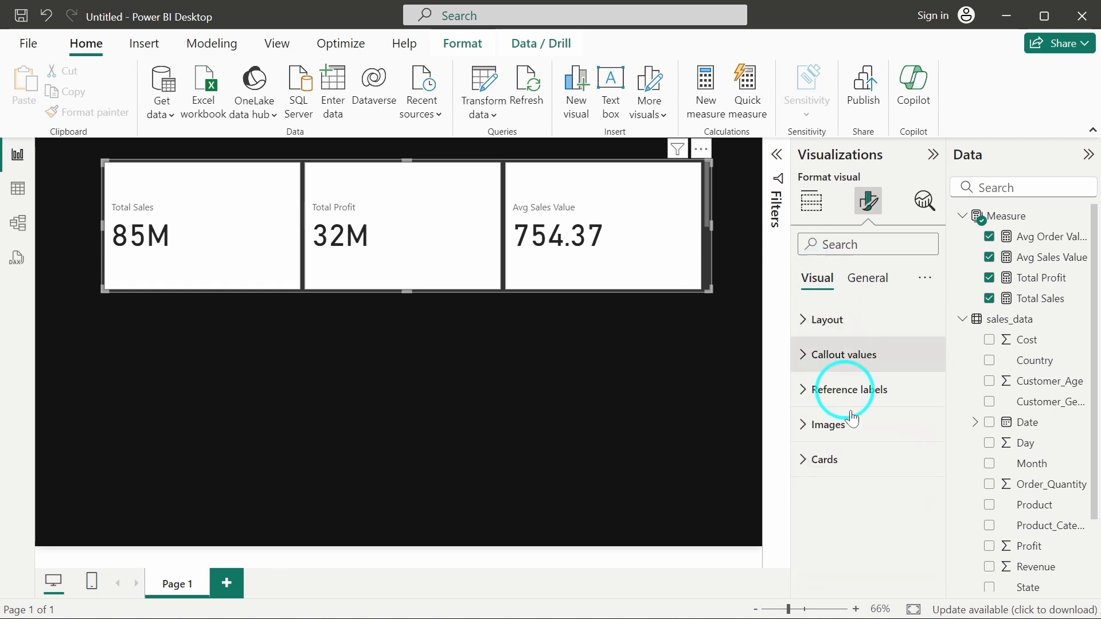
Set the background color of all cards in the card visual to #A4A4A4.
left_click(849, 454)
scroll(851, 455, "down", 6)
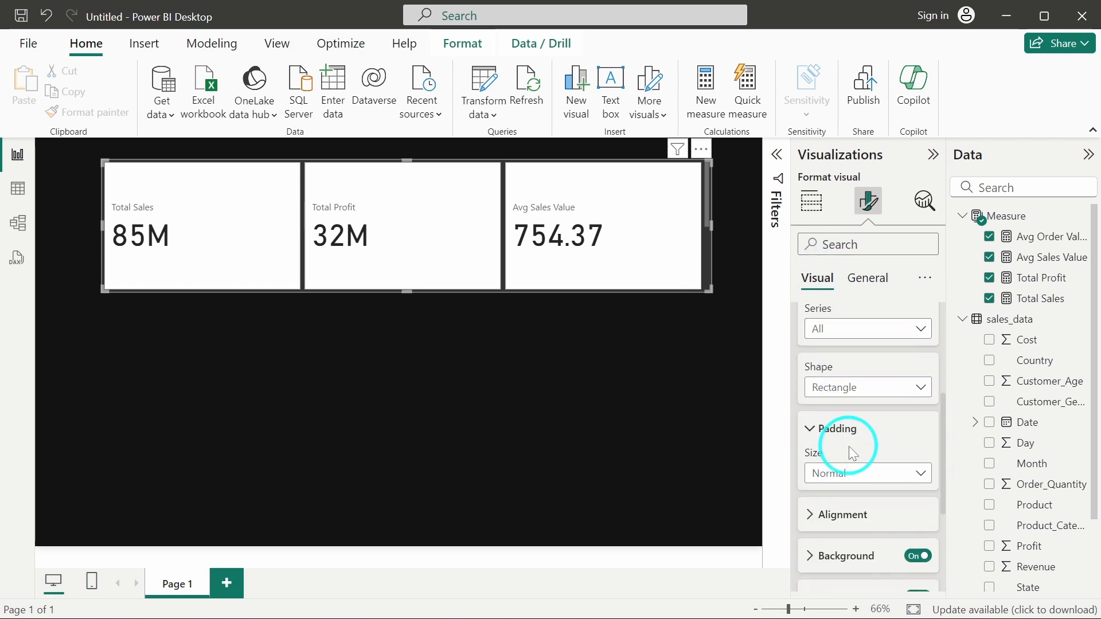
scroll(862, 467, "up", 1)
scroll(862, 467, "up", 3)
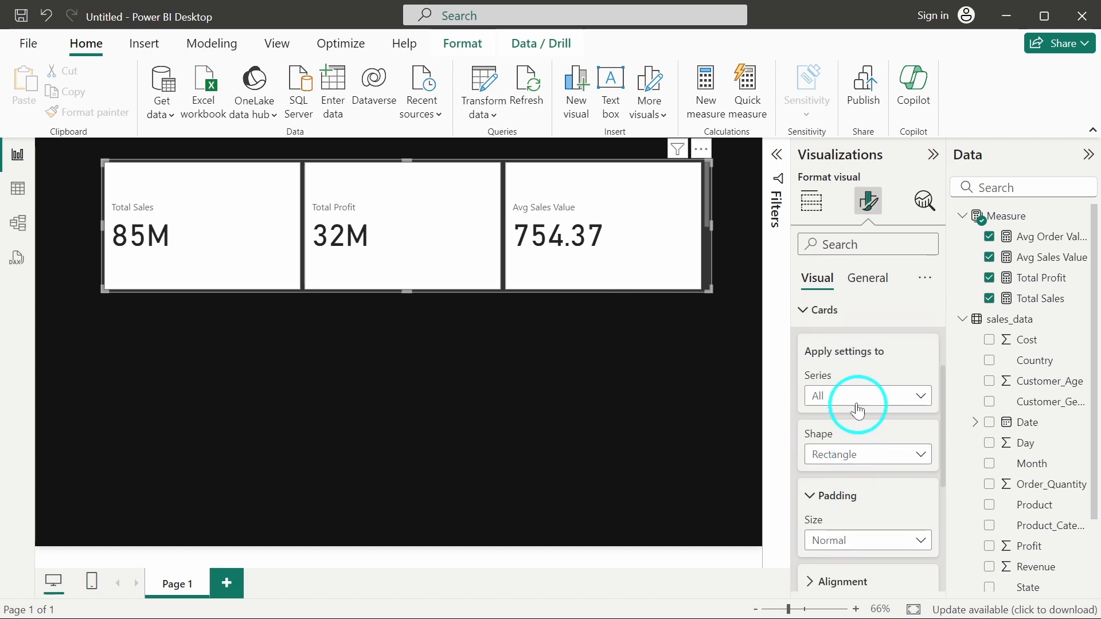
scroll(836, 402, "down", 2)
scroll(837, 401, "down", 1)
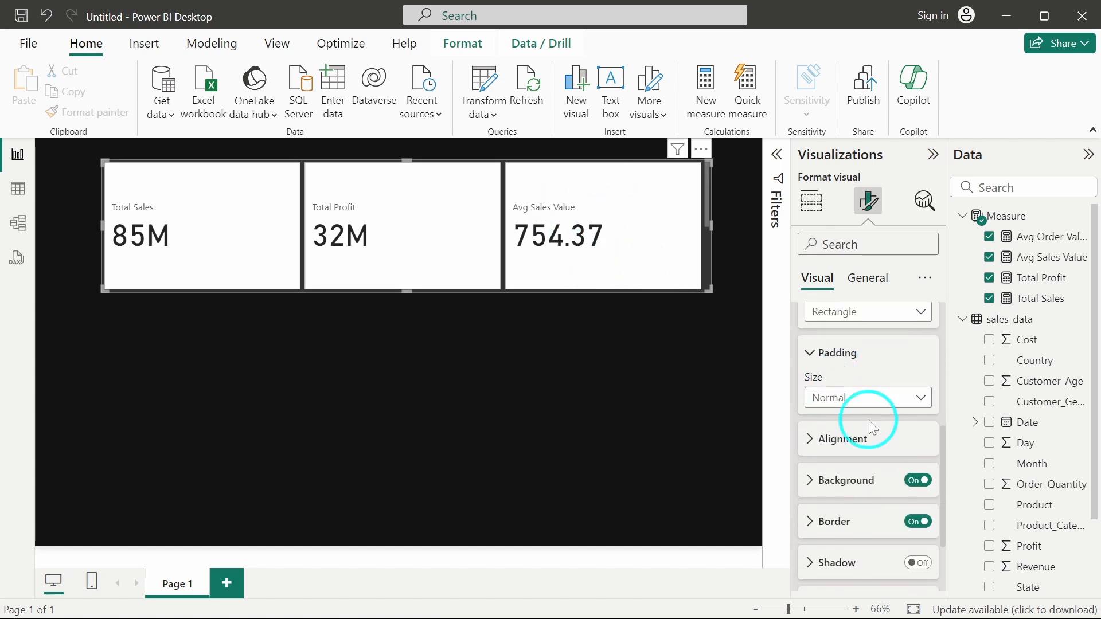
scroll(868, 420, "down", 4)
left_click(834, 377)
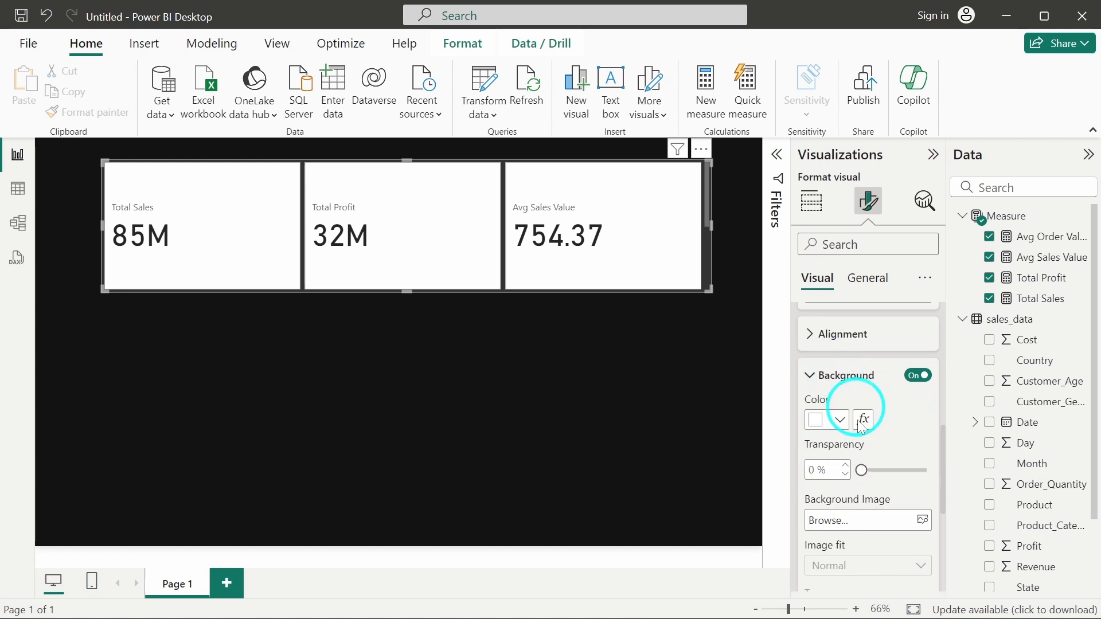
left_click(819, 419)
left_click(865, 383)
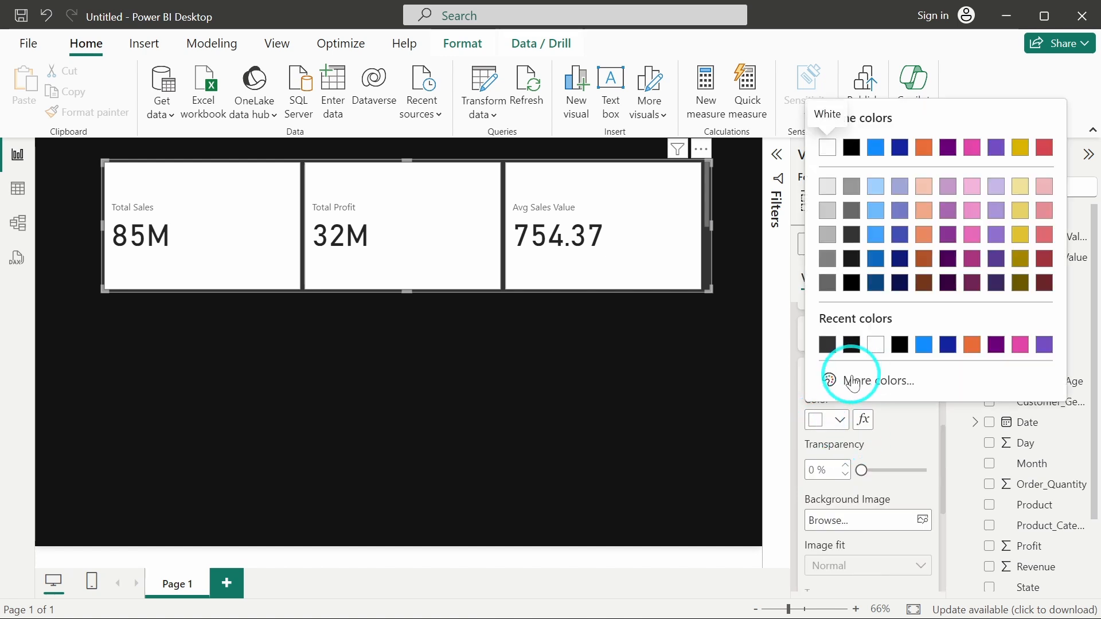
left_click(845, 370)
type("#")
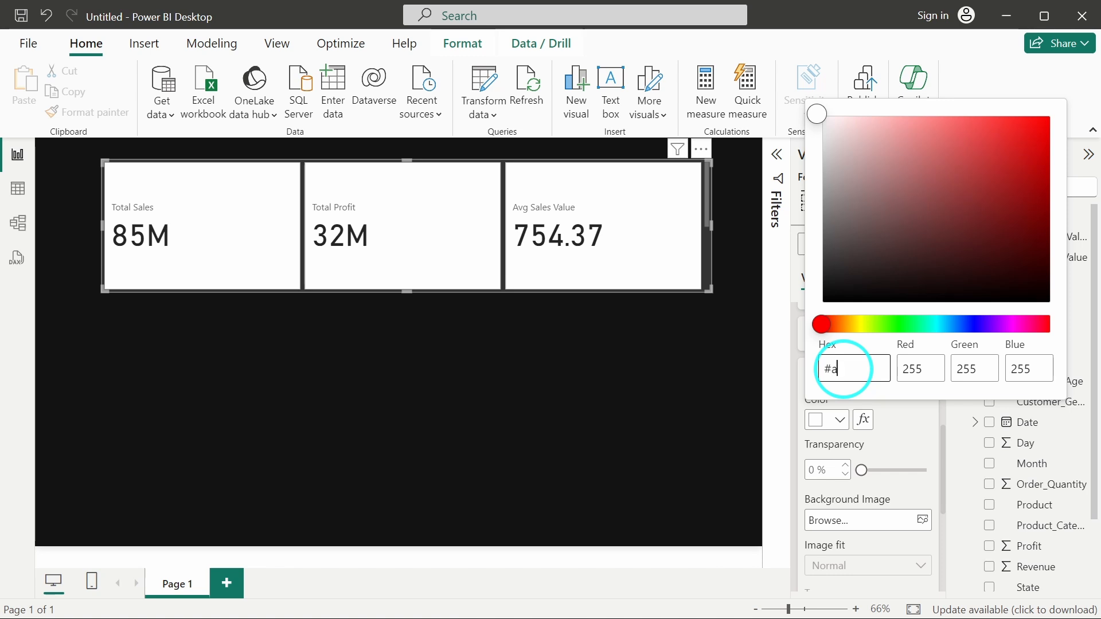
type("a4a4a4")
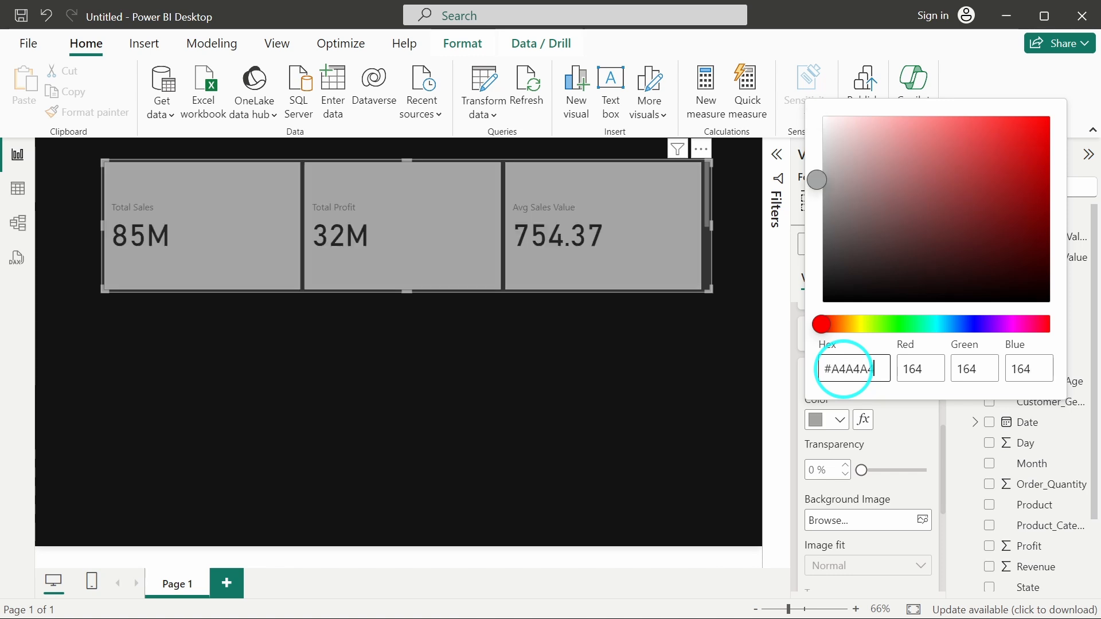
left_click(887, 430)
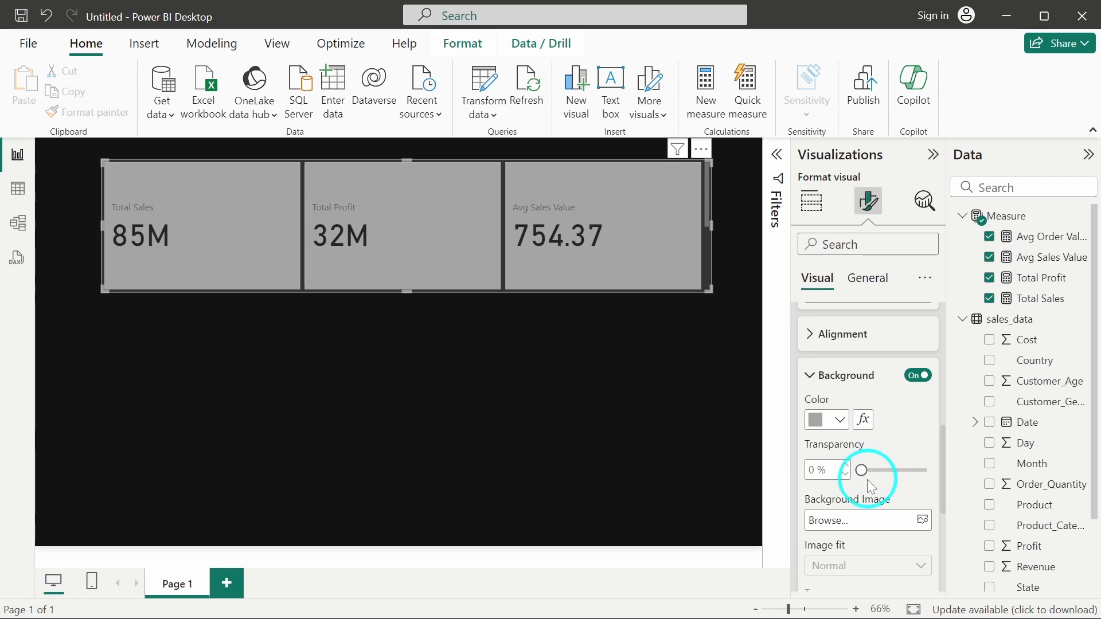
Set the cards' background transparency to 43%.
left_click(817, 469)
type("43")
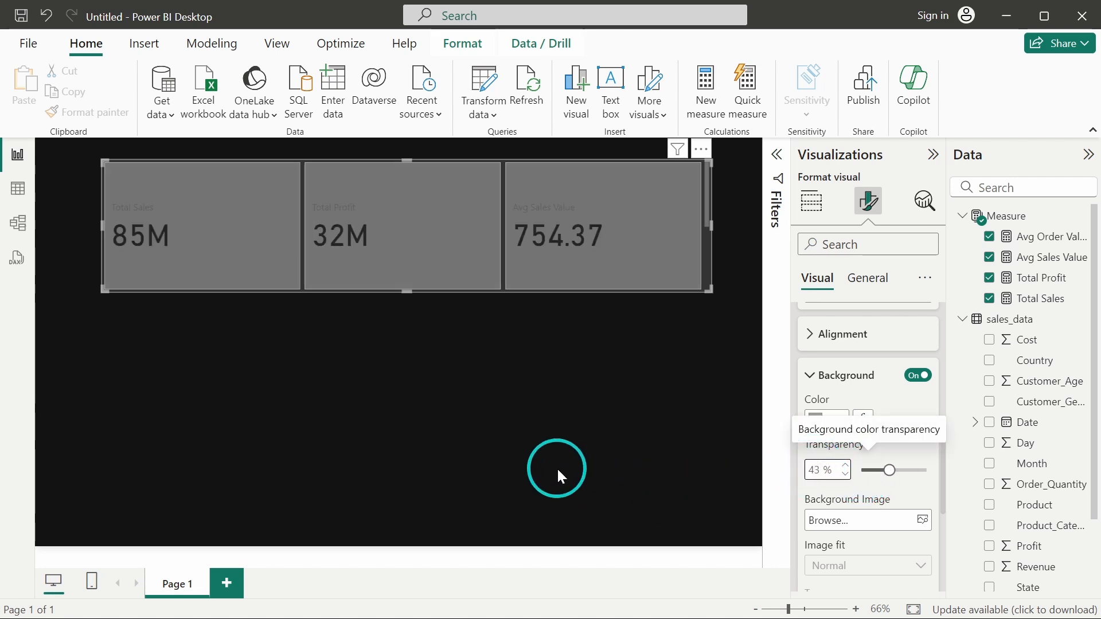
left_click(897, 429)
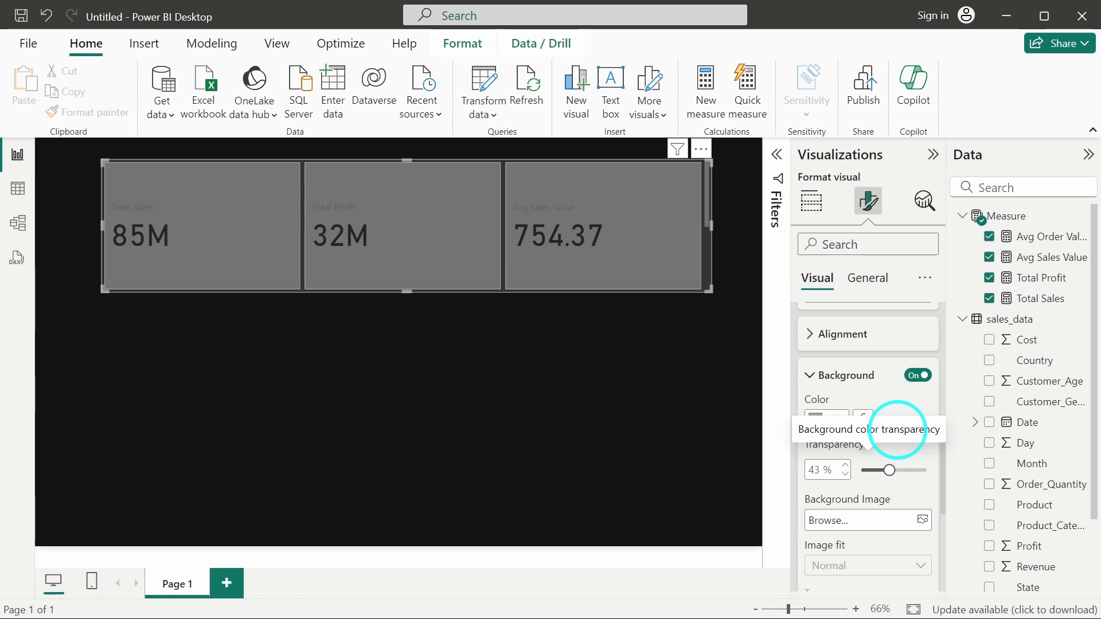
Shrink the card visual into a short, slightly narrower strip along the top of the report page.
left_click(605, 341)
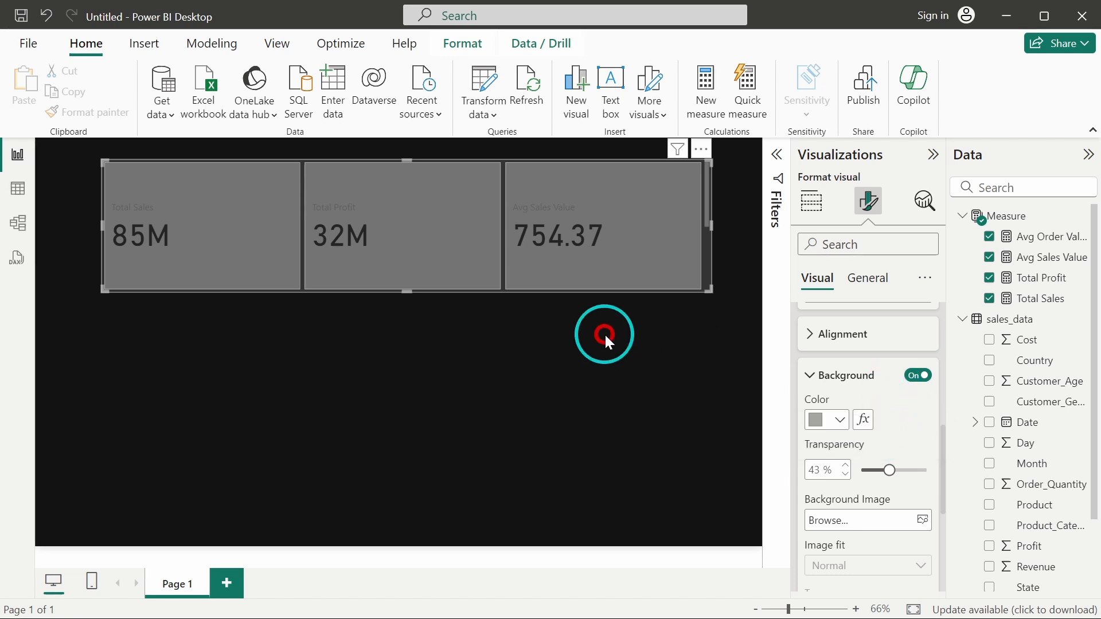
left_click(704, 238)
left_click_drag(709, 290, 700, 216)
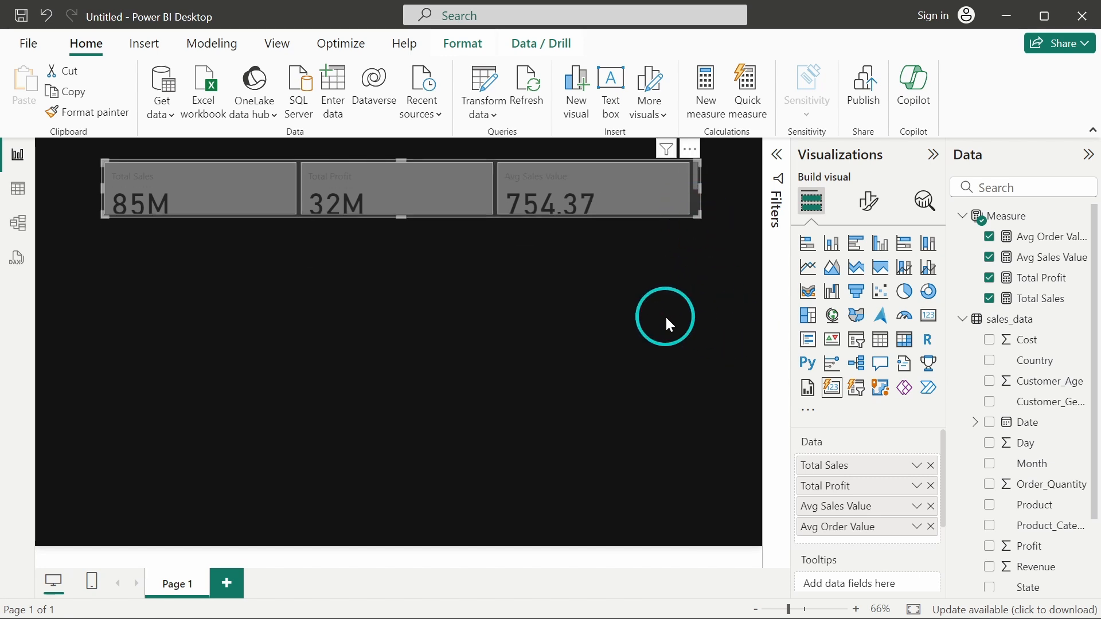
Set the card visual's layout to show a maximum of 4 cards.
left_click(866, 200)
left_click(812, 200)
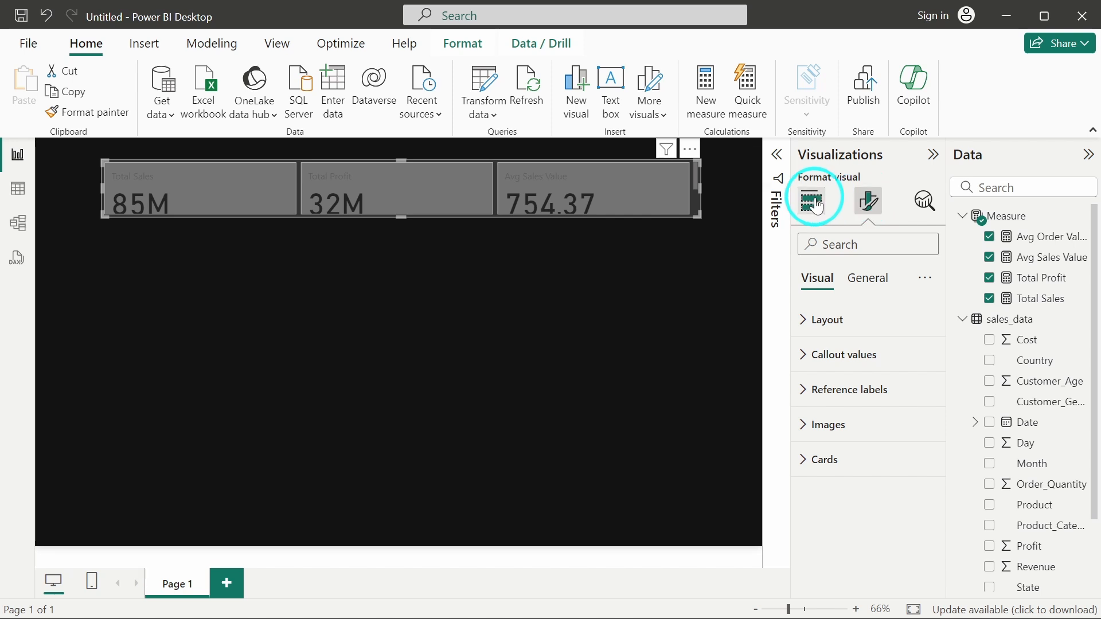
left_click(876, 211)
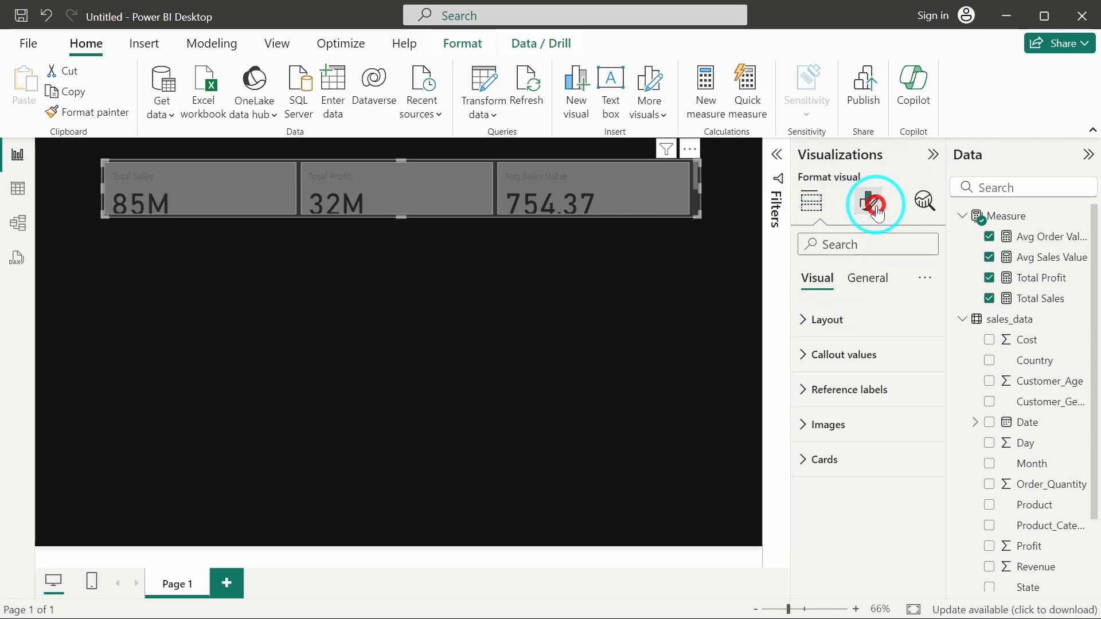
left_click(843, 319)
scroll(872, 415, "down", 3)
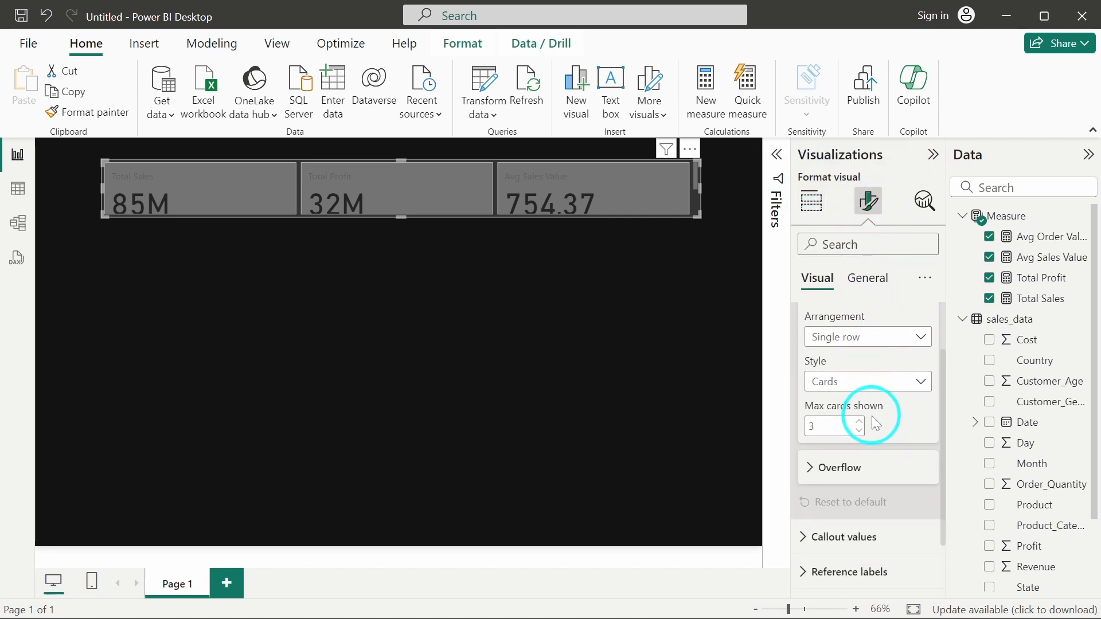
double_click(816, 362)
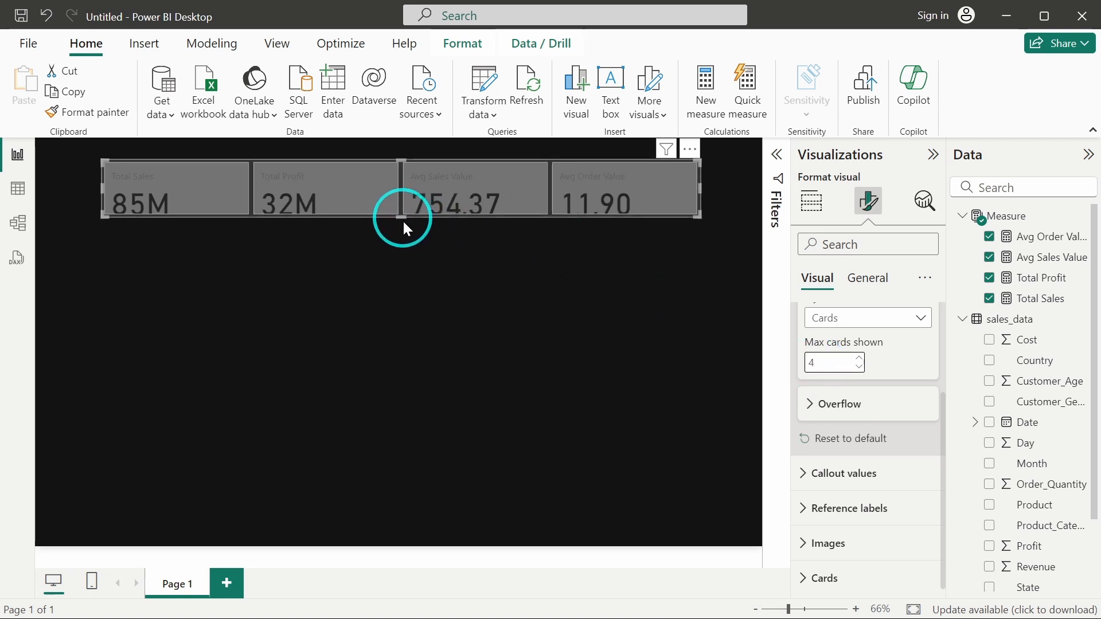
Increase the card visual's height slightly so the callout values fit fully, and keep the visual selected.
left_click_drag(403, 219, 401, 221)
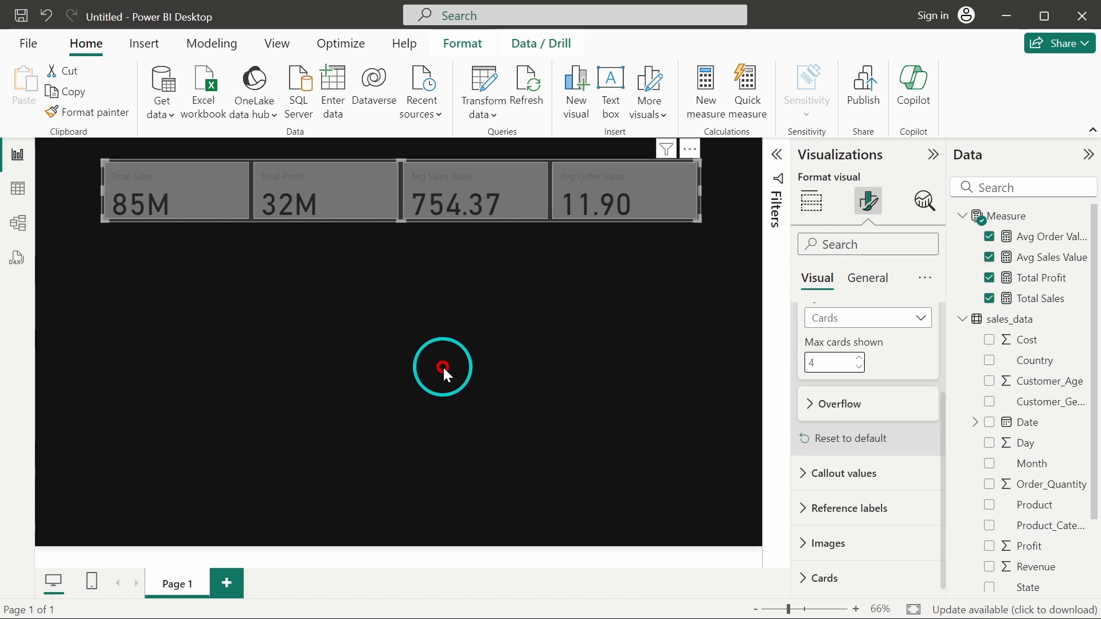
left_click(443, 370)
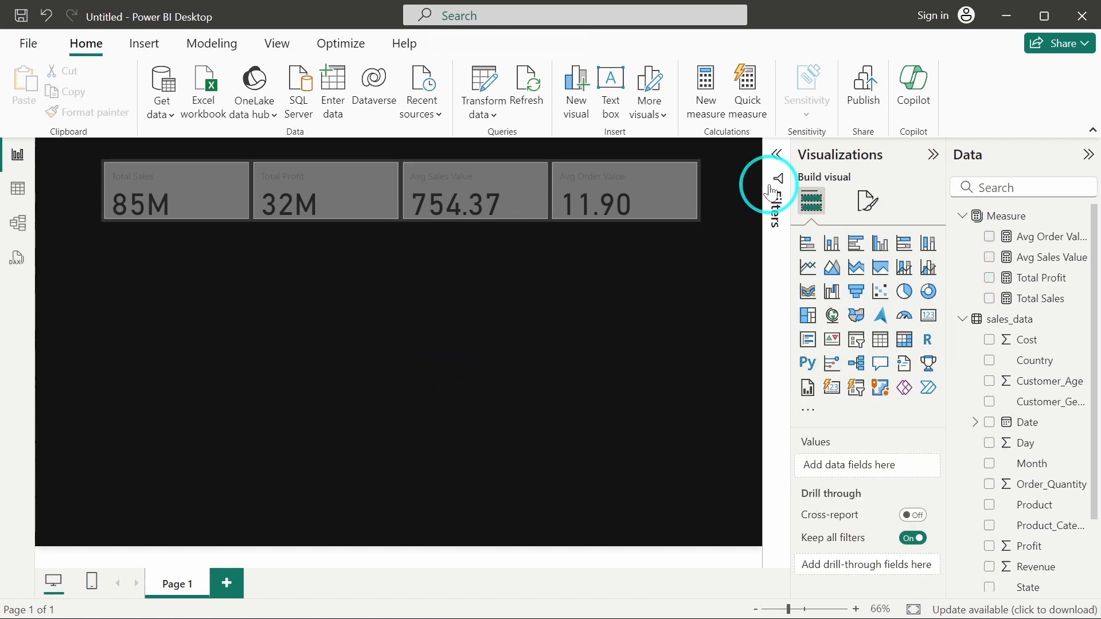
left_click(699, 178)
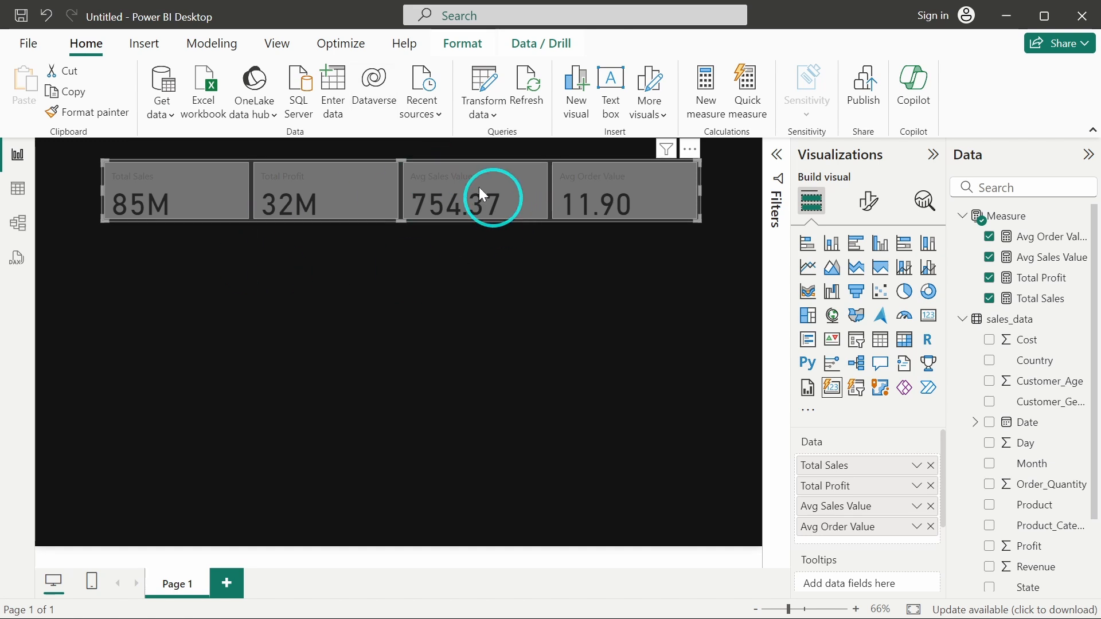
Customize the current report theme, setting the general text font color to white (#FFFFFF).
left_click(277, 46)
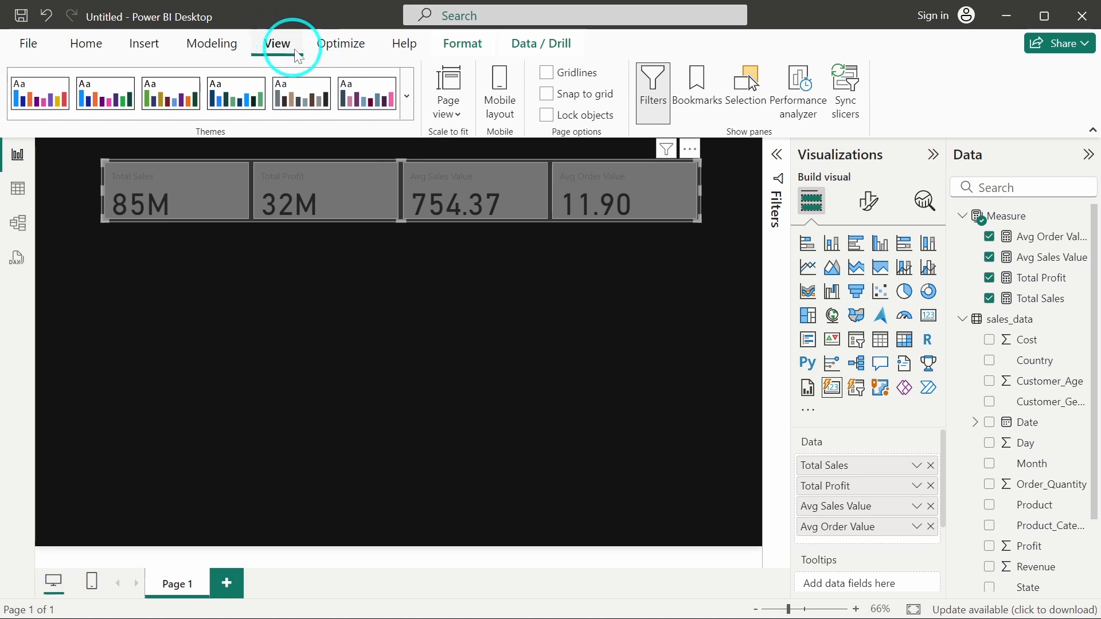
left_click(407, 107)
scroll(295, 373, "down", 3)
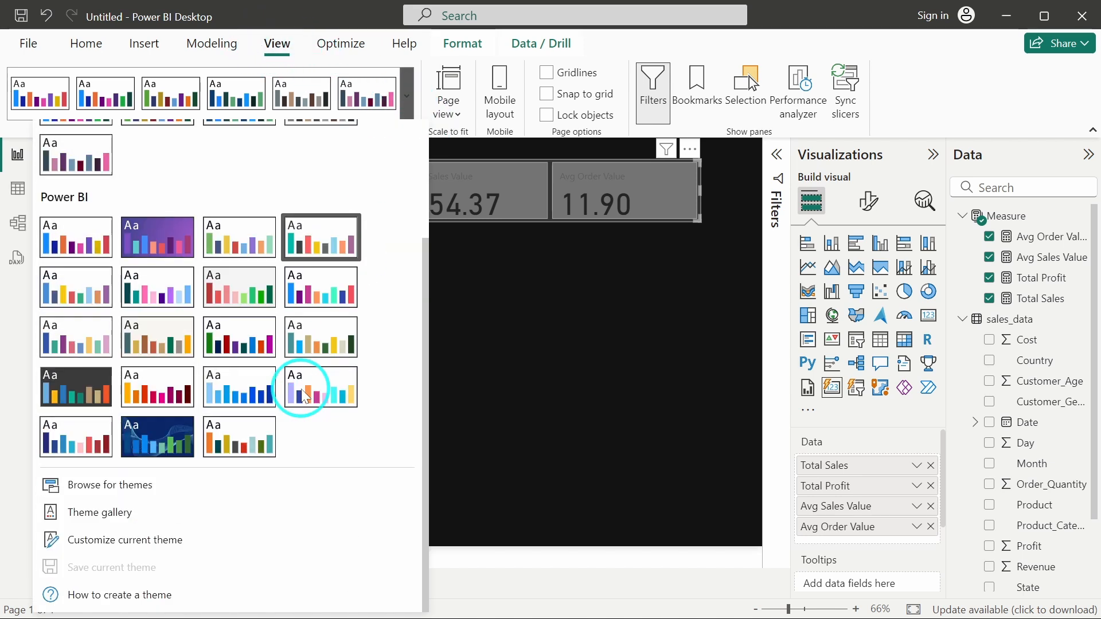
left_click(128, 549)
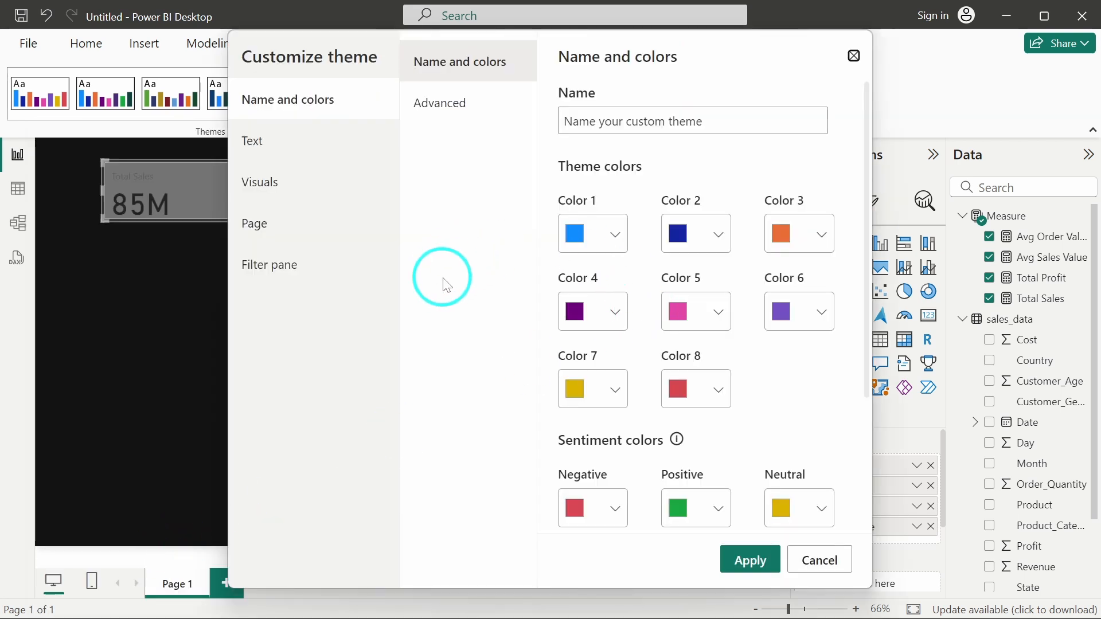
left_click(315, 153)
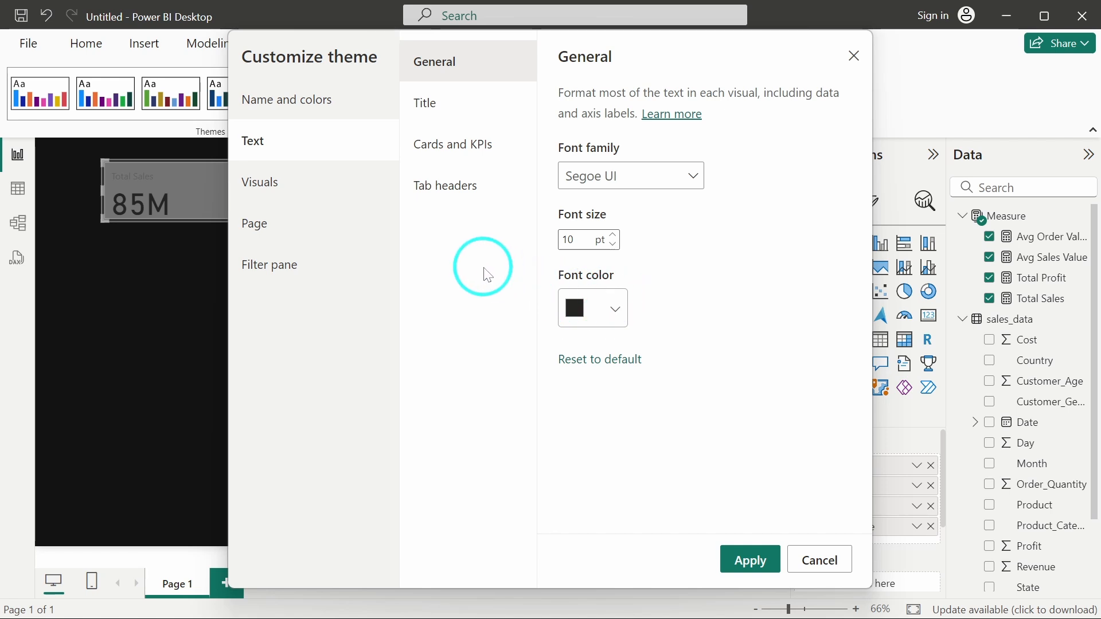
left_click(578, 312)
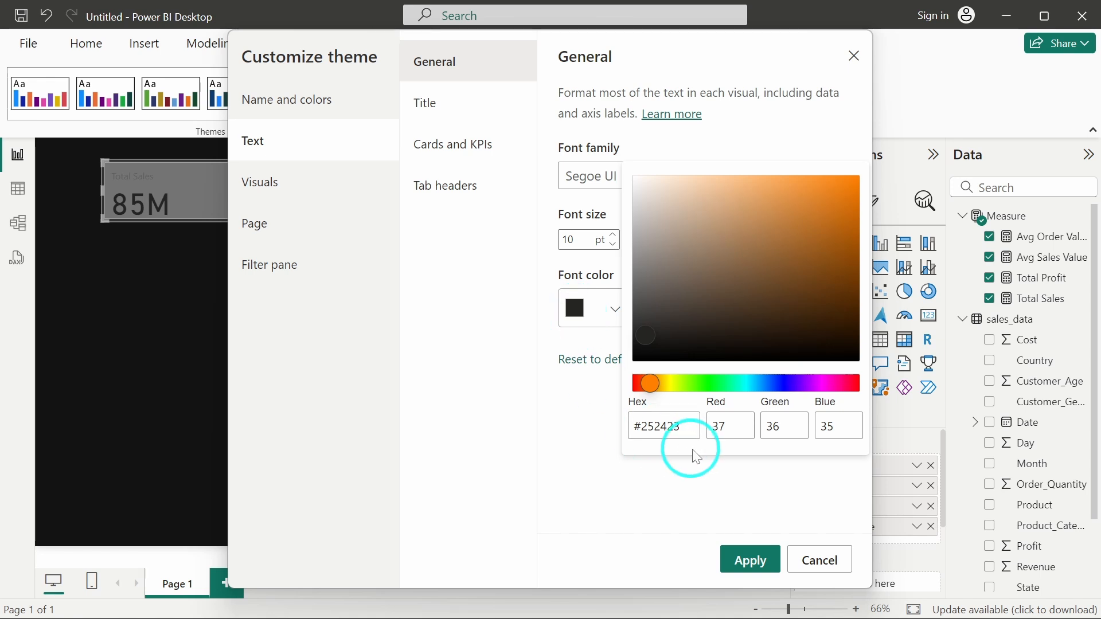
left_click_drag(649, 226, 614, 121)
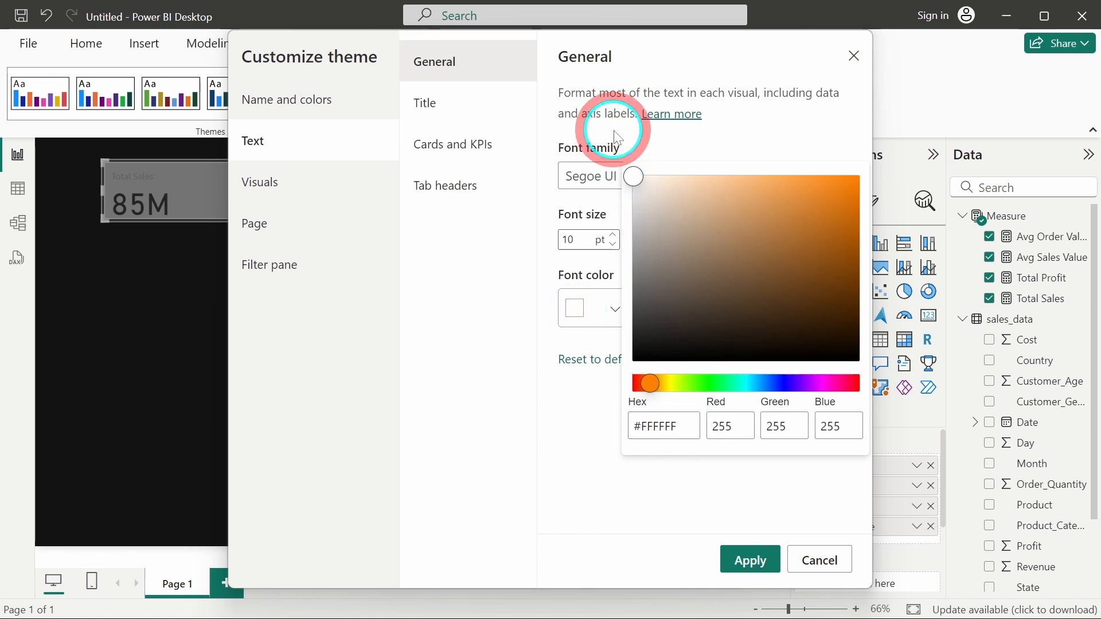
Set the theme's font color for Title text and for Cards and KPIs to white (#FFFFFF).
left_click(445, 369)
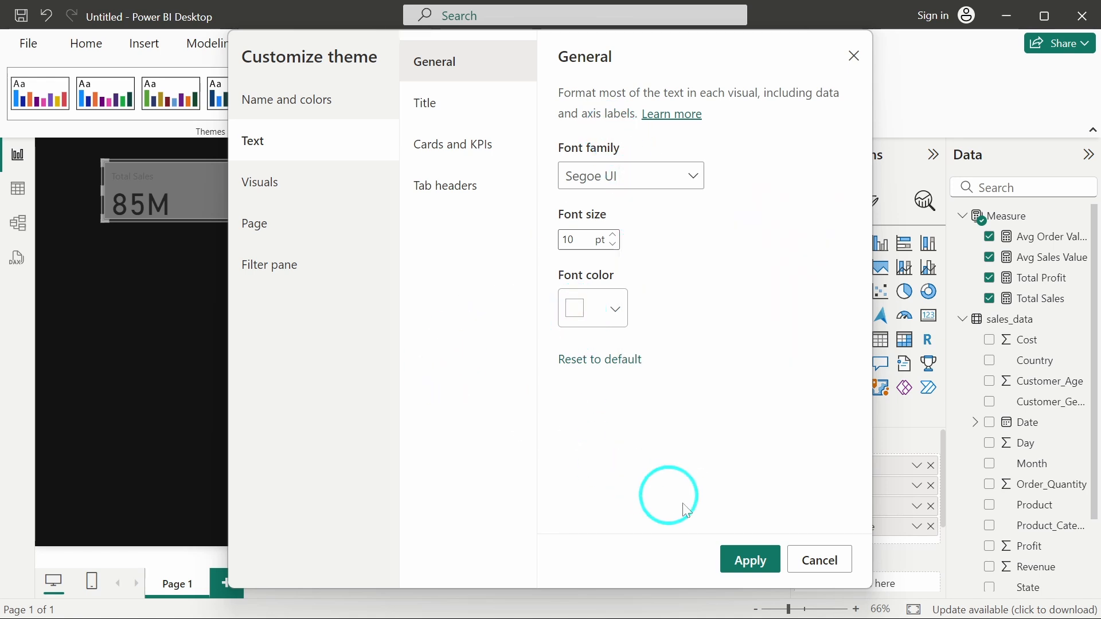
left_click(472, 93)
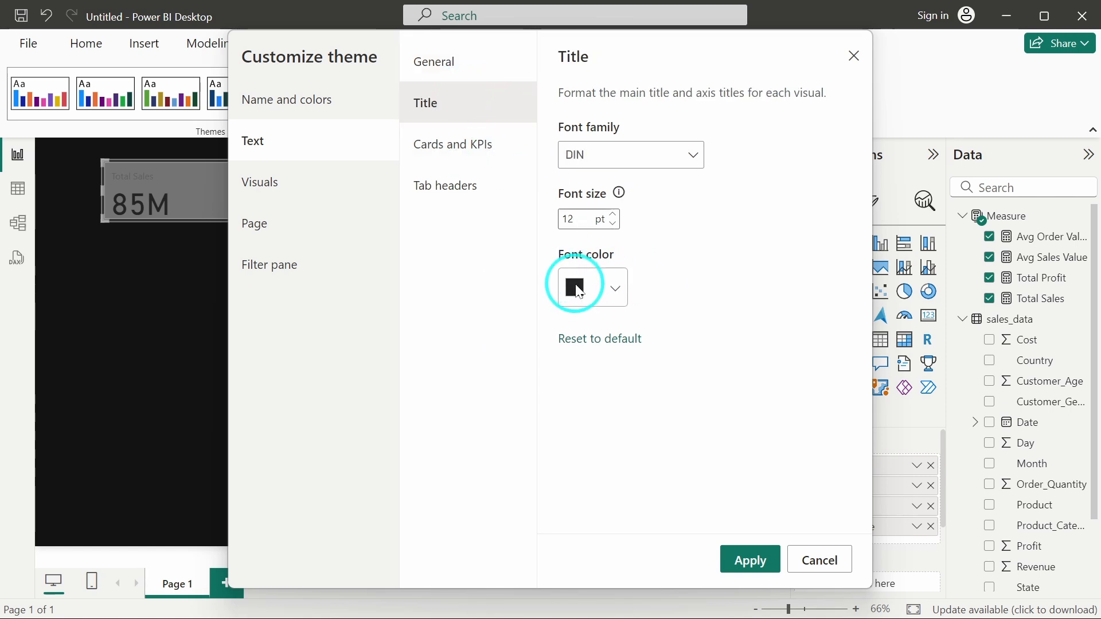
left_click(576, 286)
left_click_drag(654, 201, 593, 91)
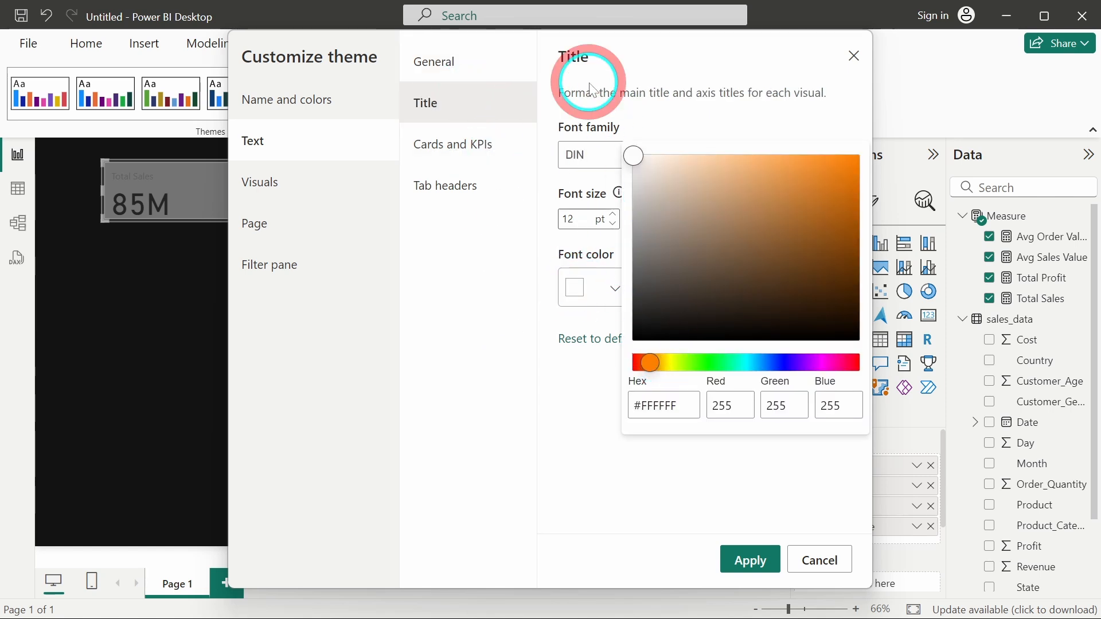
left_click(467, 147)
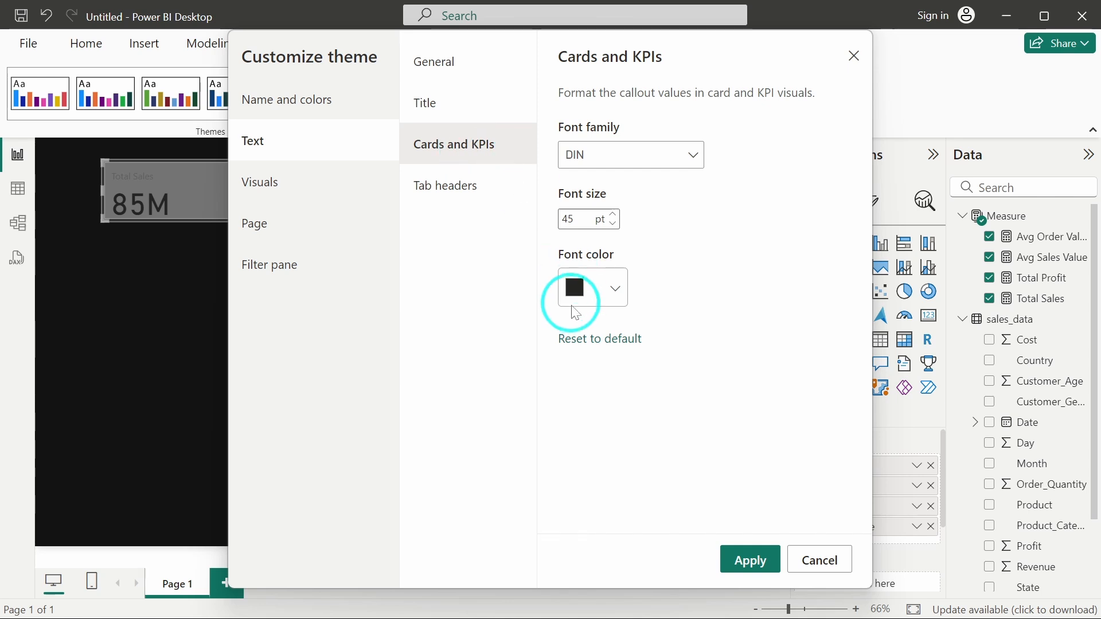
left_click(576, 286)
left_click_drag(669, 172, 581, 138)
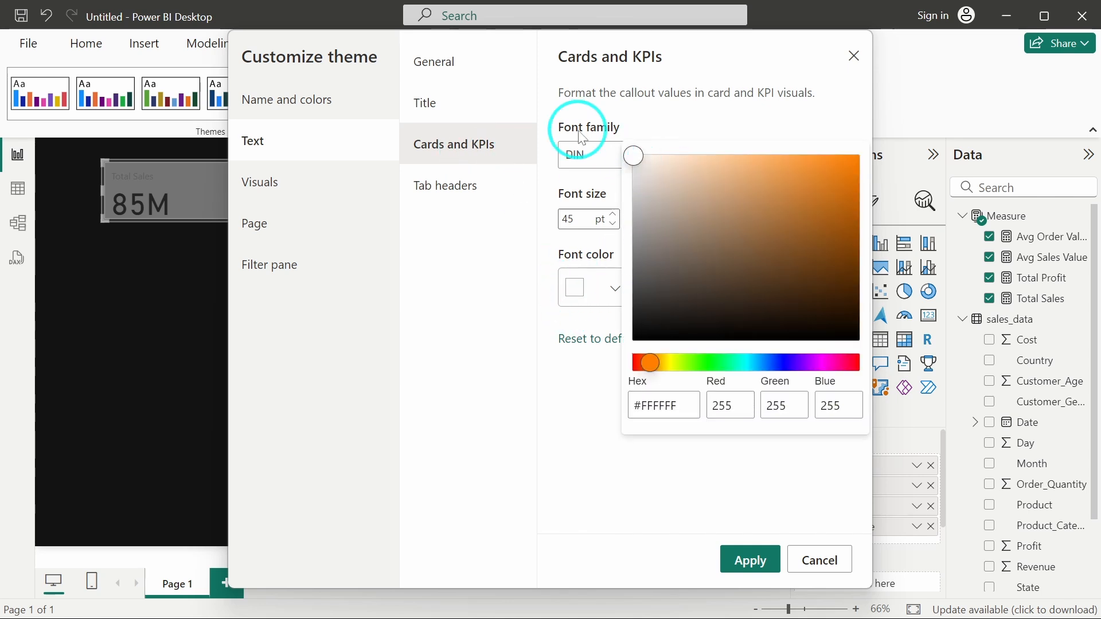
Set the theme's font color for tab headers to white.
left_click(476, 180)
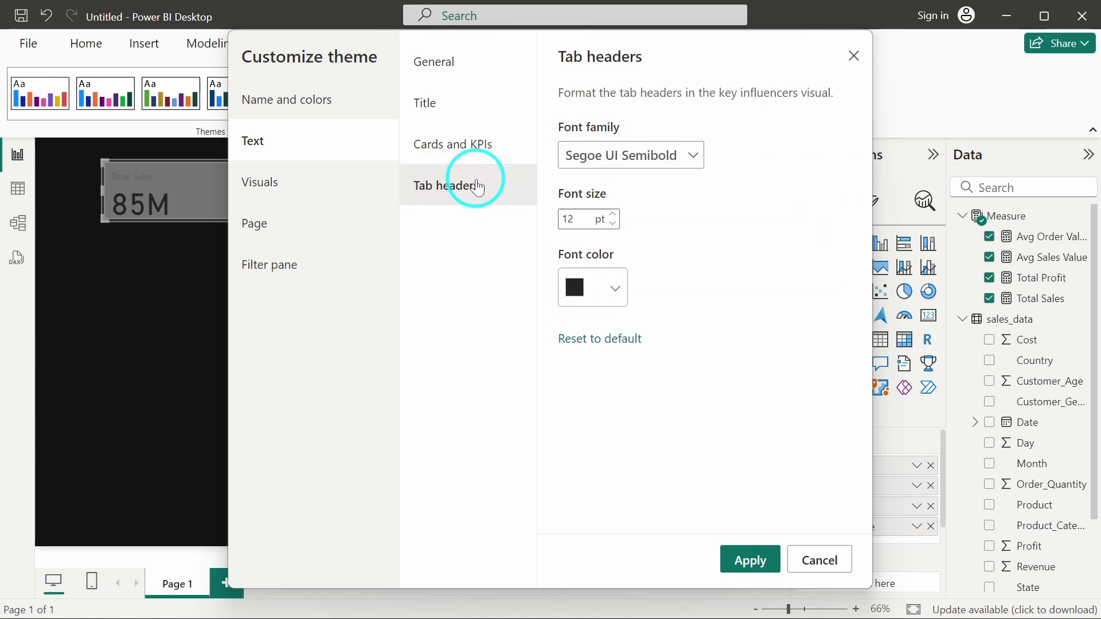
left_click(584, 287)
left_click_drag(666, 200, 592, 105)
left_click(441, 331)
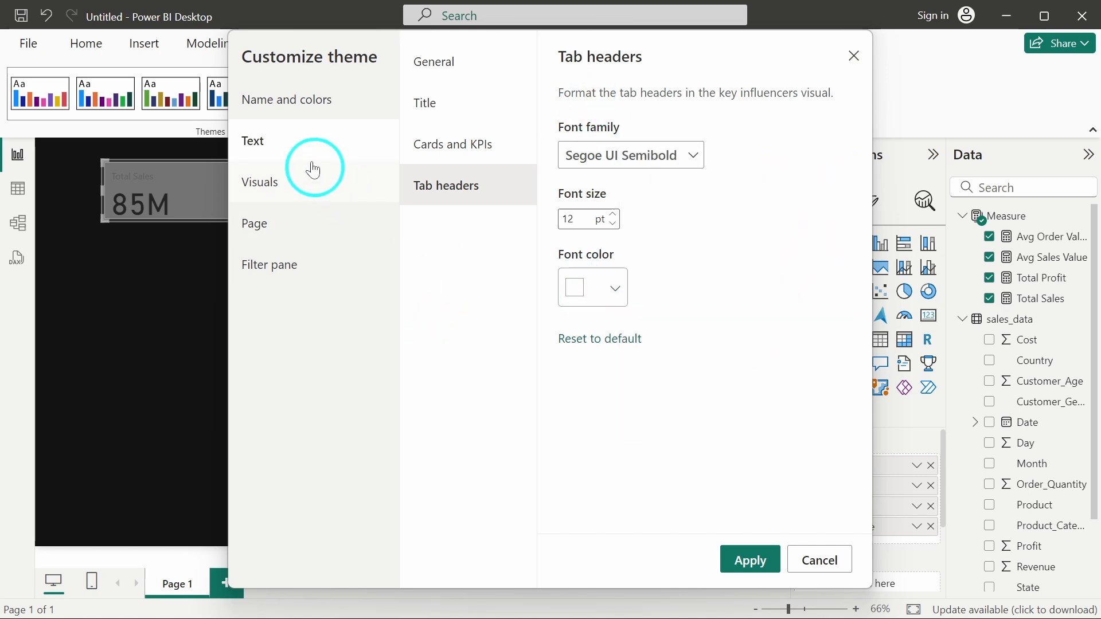
Look through the theme's visual border, header, tooltip, page wallpaper, filter pane and text settings.
left_click(311, 189)
left_click(505, 120)
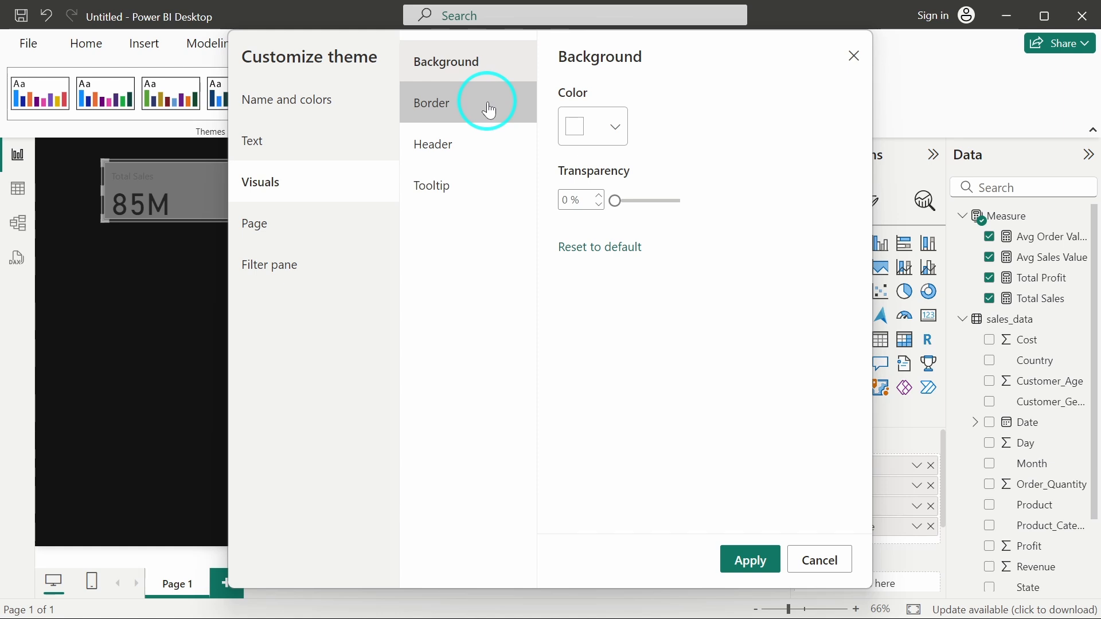
left_click(490, 81)
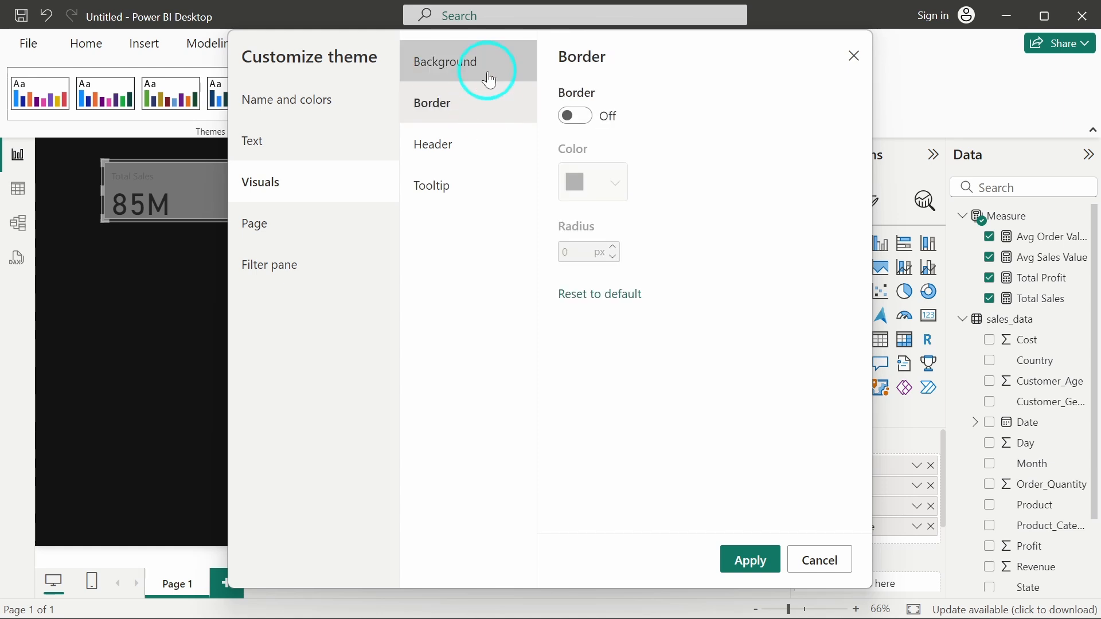
left_click(486, 159)
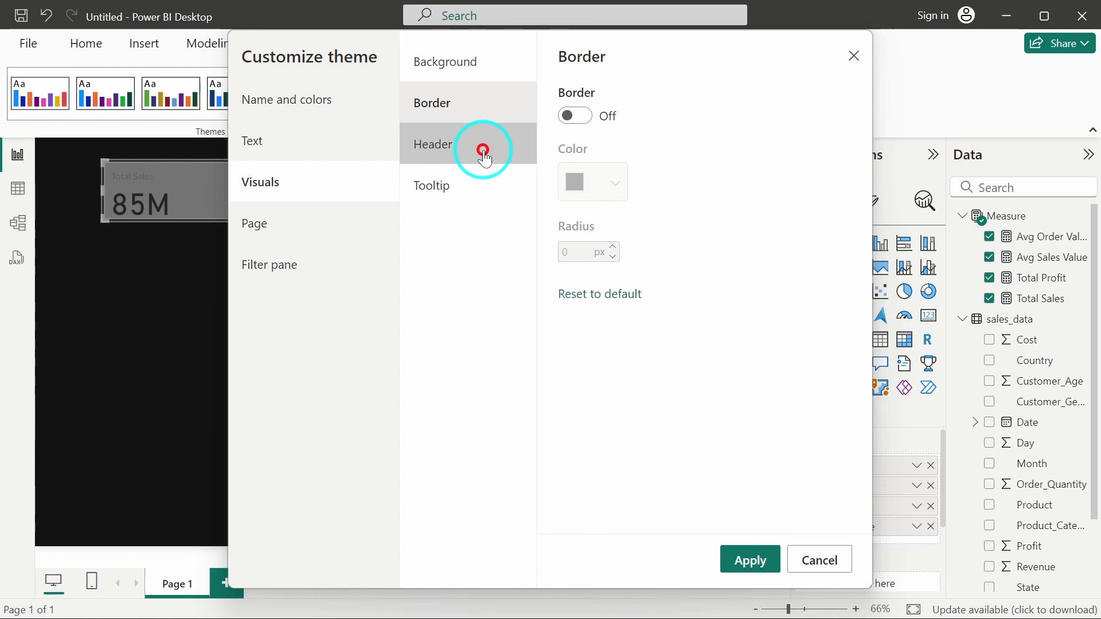
left_click(458, 198)
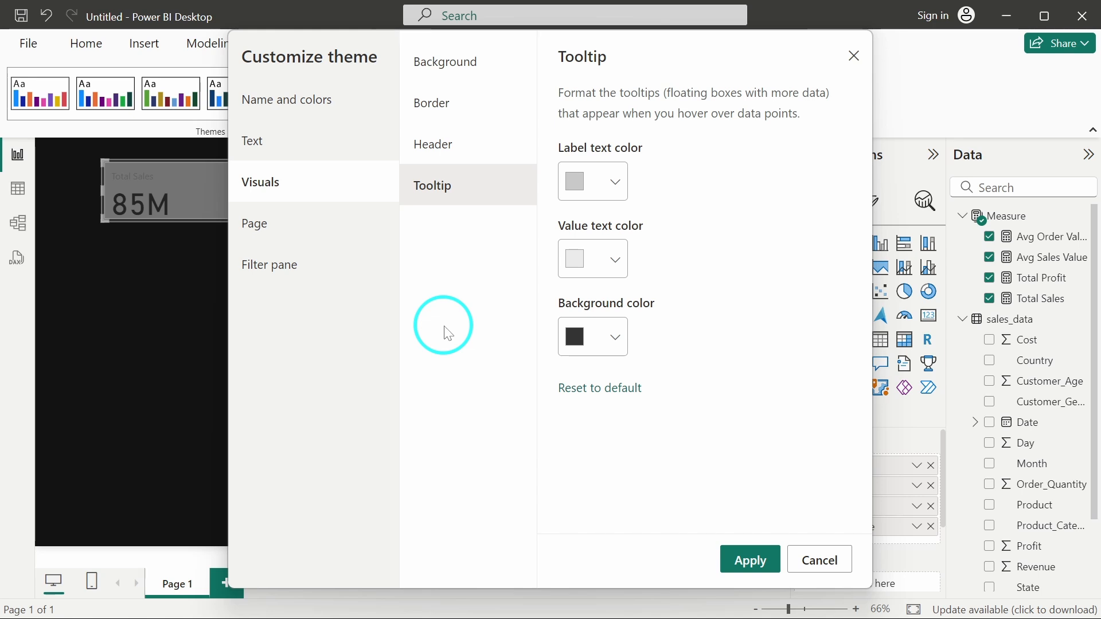
left_click(330, 219)
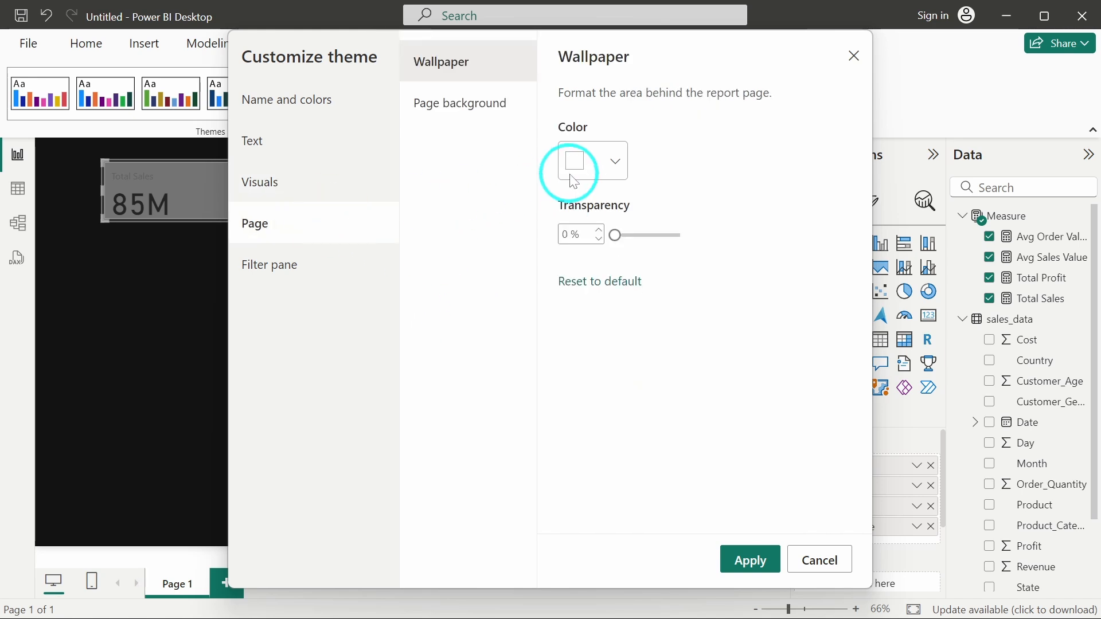
left_click(328, 279)
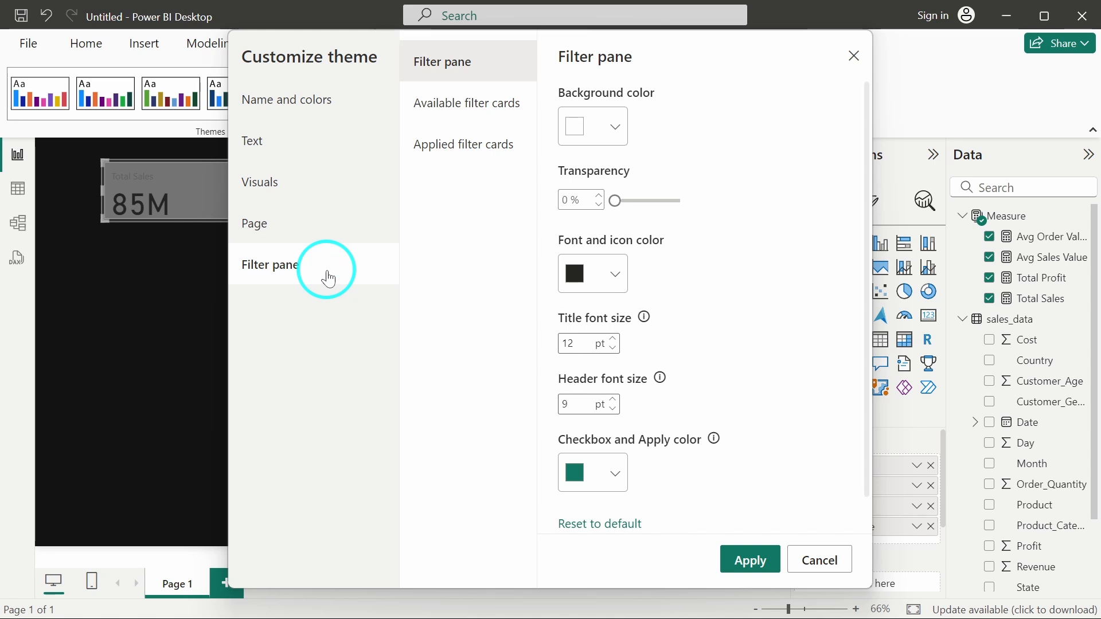
scroll(656, 347, "down", 1)
scroll(656, 349, "up", 1)
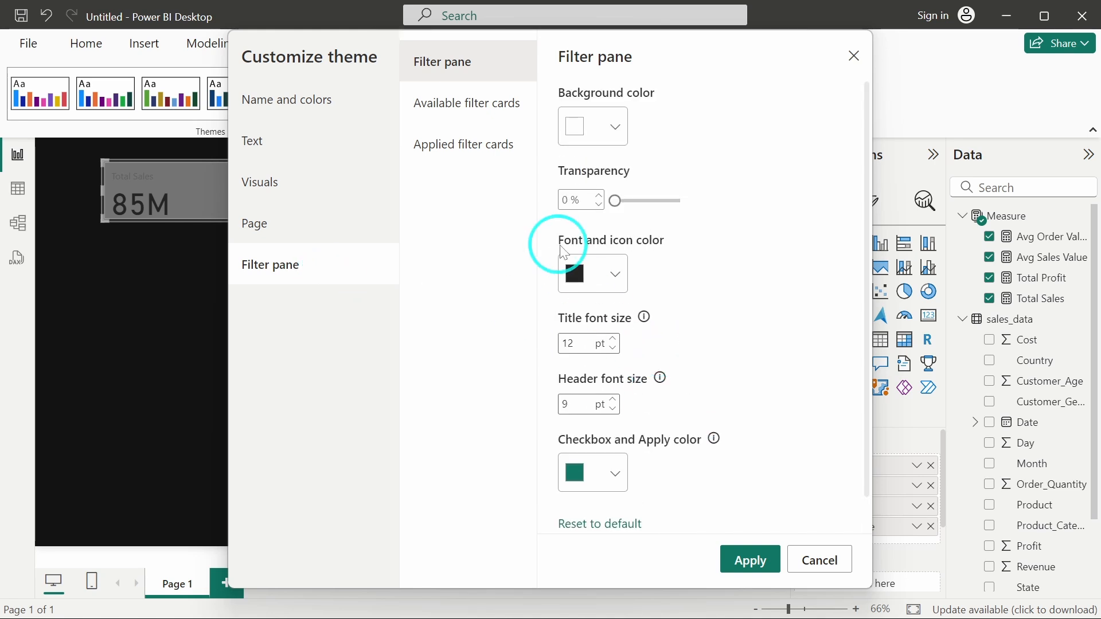
left_click(332, 161)
left_click(465, 158)
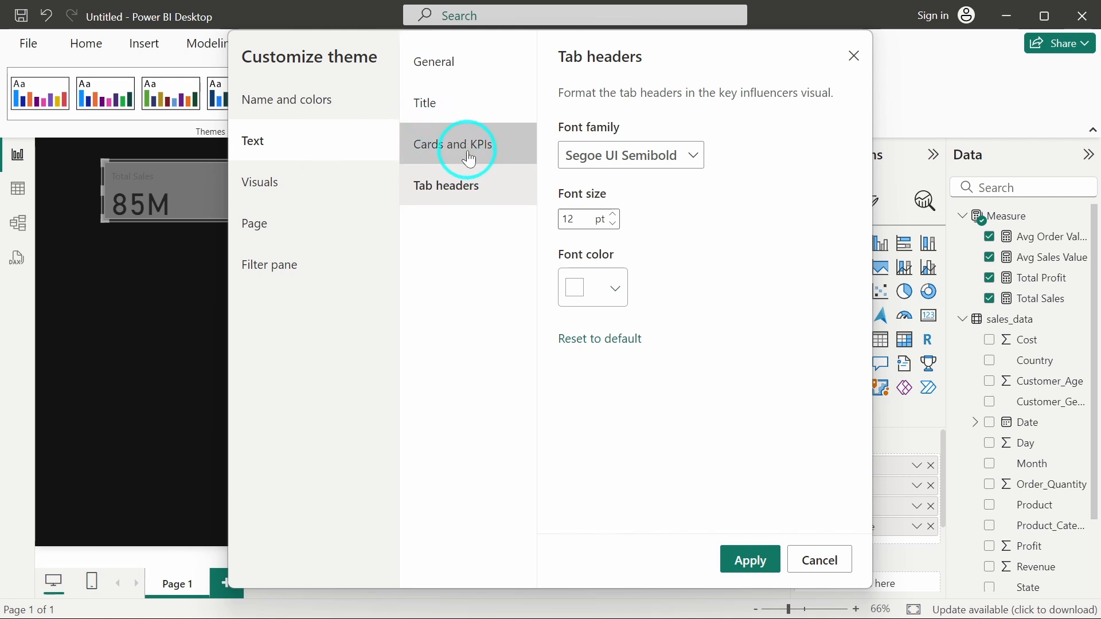
Set theme Color 1 to #C14DEE and Color 2 to #EAD5F4.
left_click(332, 107)
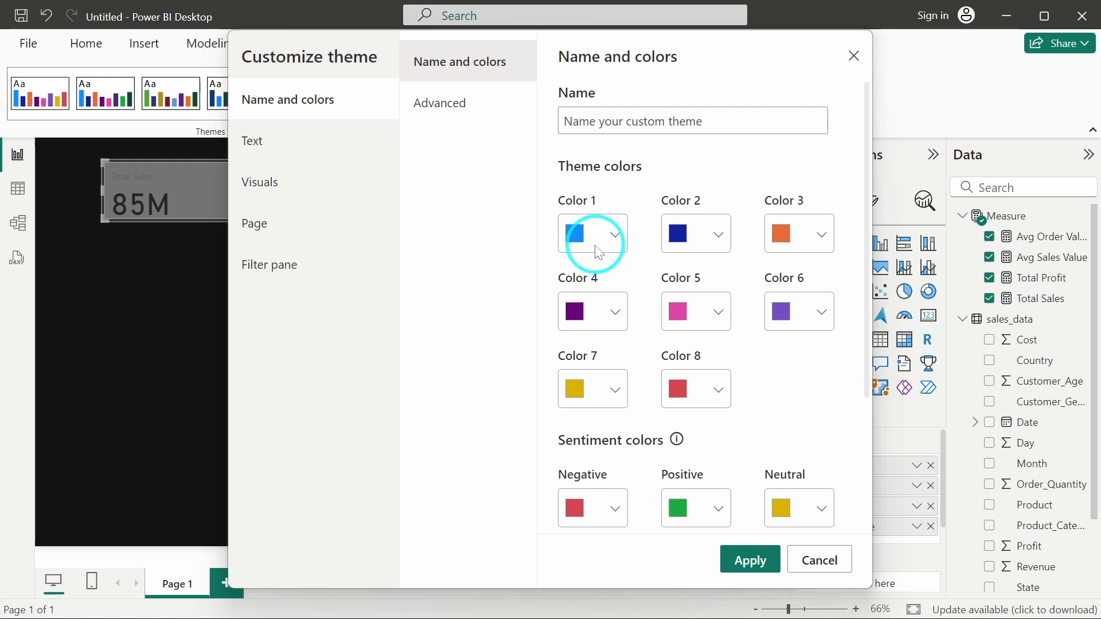
left_click(580, 242)
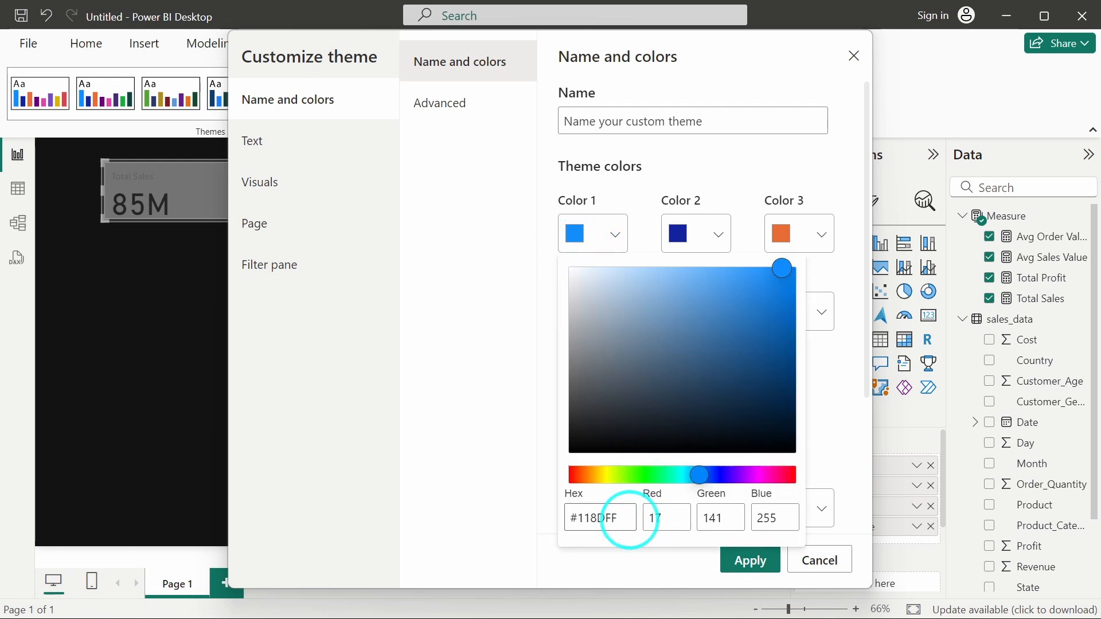
left_click_drag(627, 519, 517, 520)
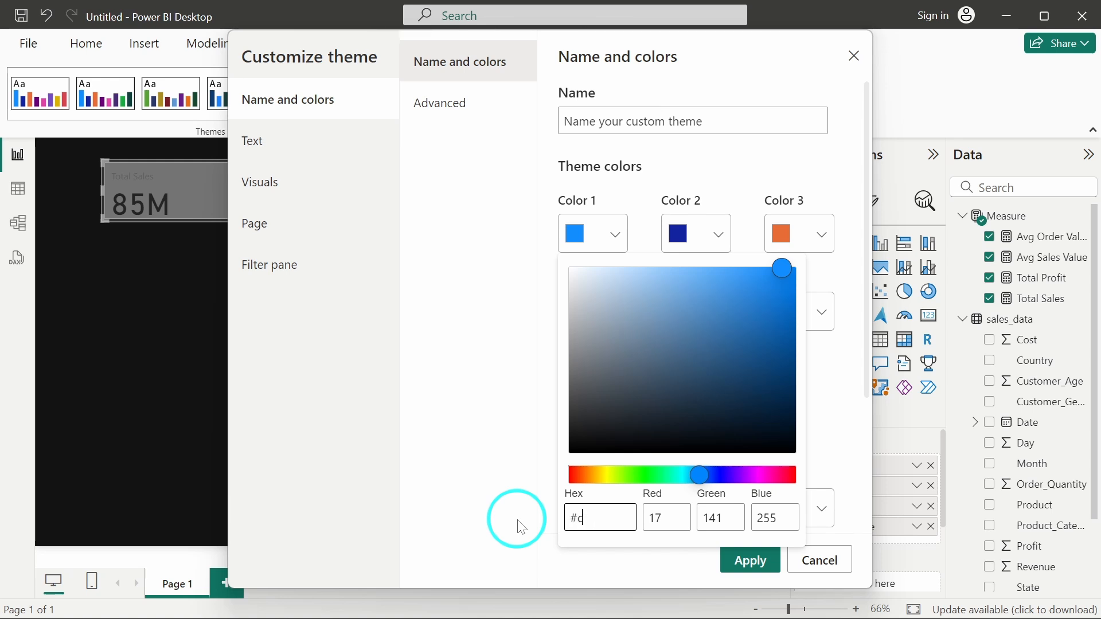
type("#c14dee")
left_click(688, 236)
left_click_drag(562, 518, 479, 516)
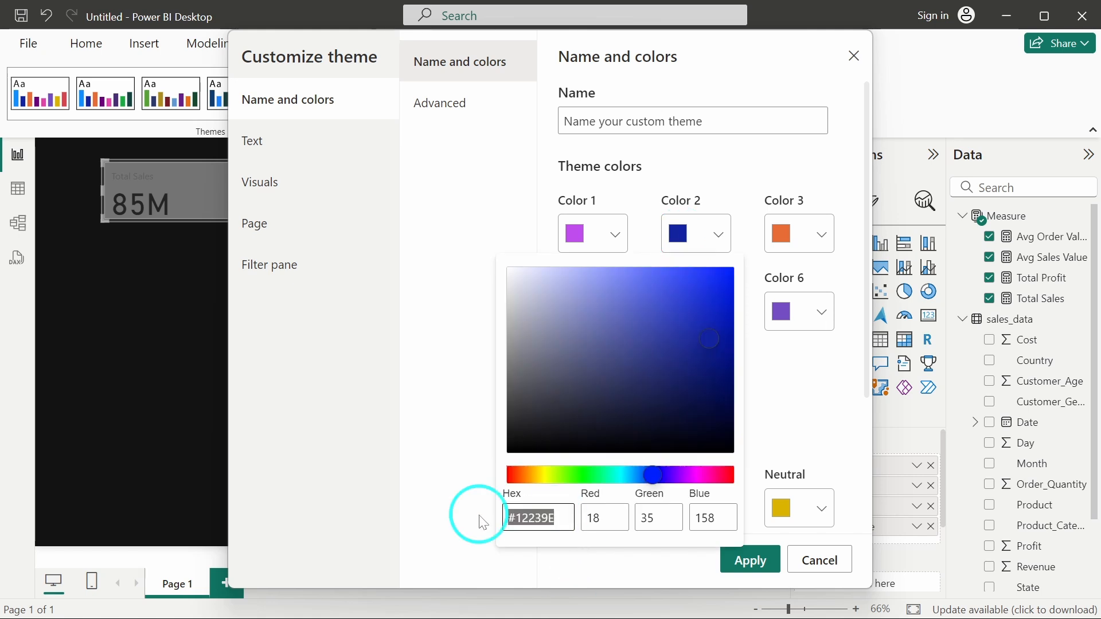
type("#ead5f4")
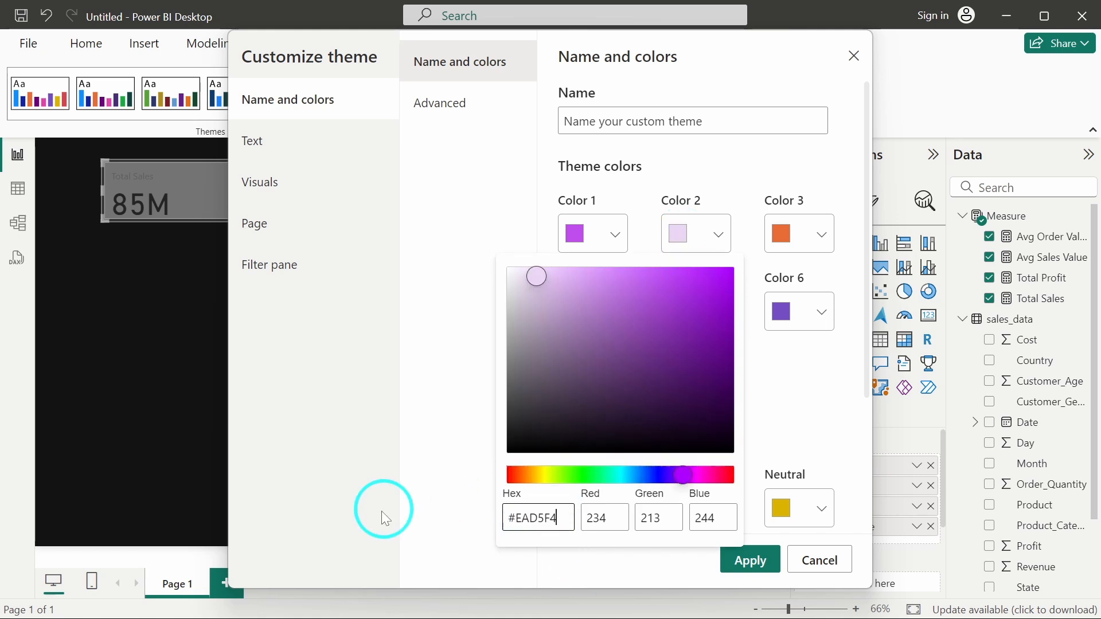
left_click(381, 508)
Set theme Color 3 to #C08CD9 and Color 4 to #A5F4CB, and apply the theme.
left_click(786, 233)
left_click_drag(672, 517, 563, 523)
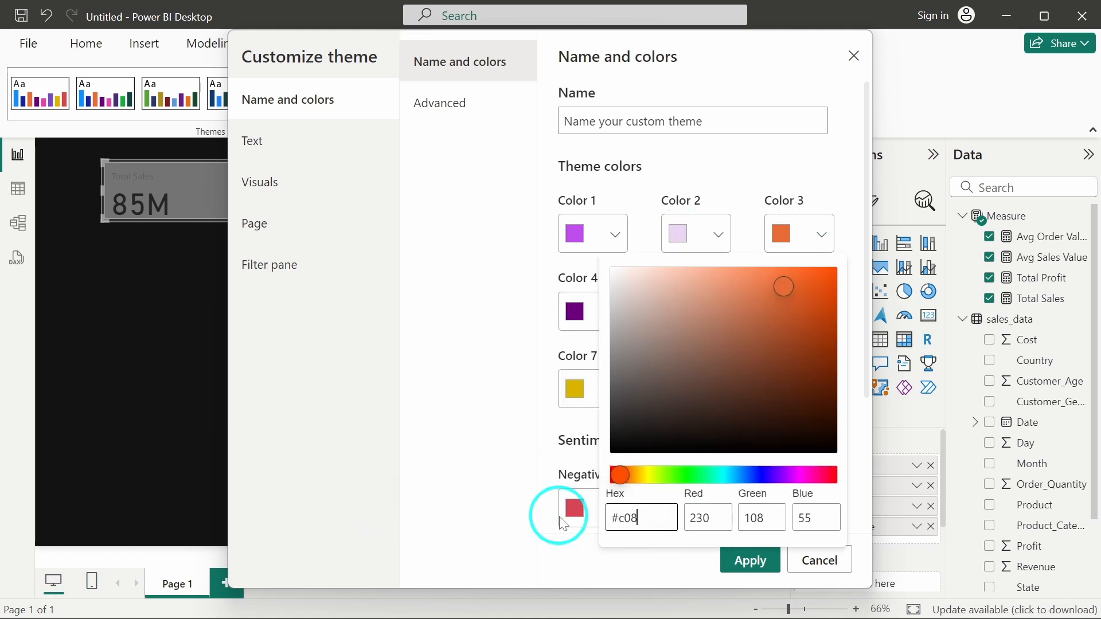
type("#c08cd9")
left_click(486, 417)
left_click(585, 312)
left_click_drag(462, 431, 349, 432)
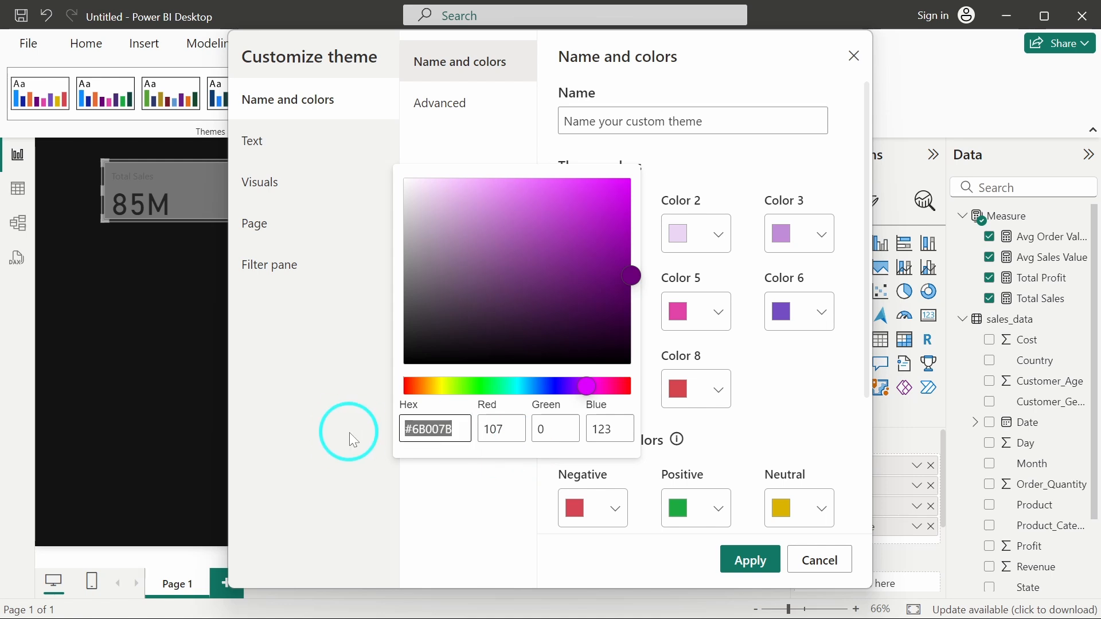
type("#a5f4cb")
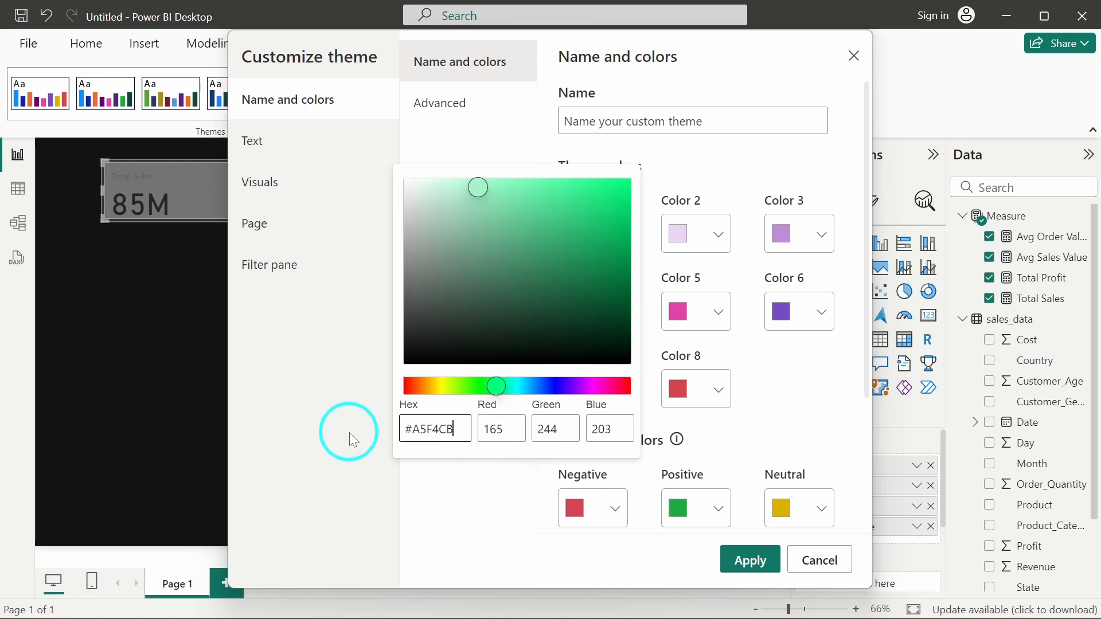
left_click(602, 488)
left_click(750, 569)
left_click(601, 399)
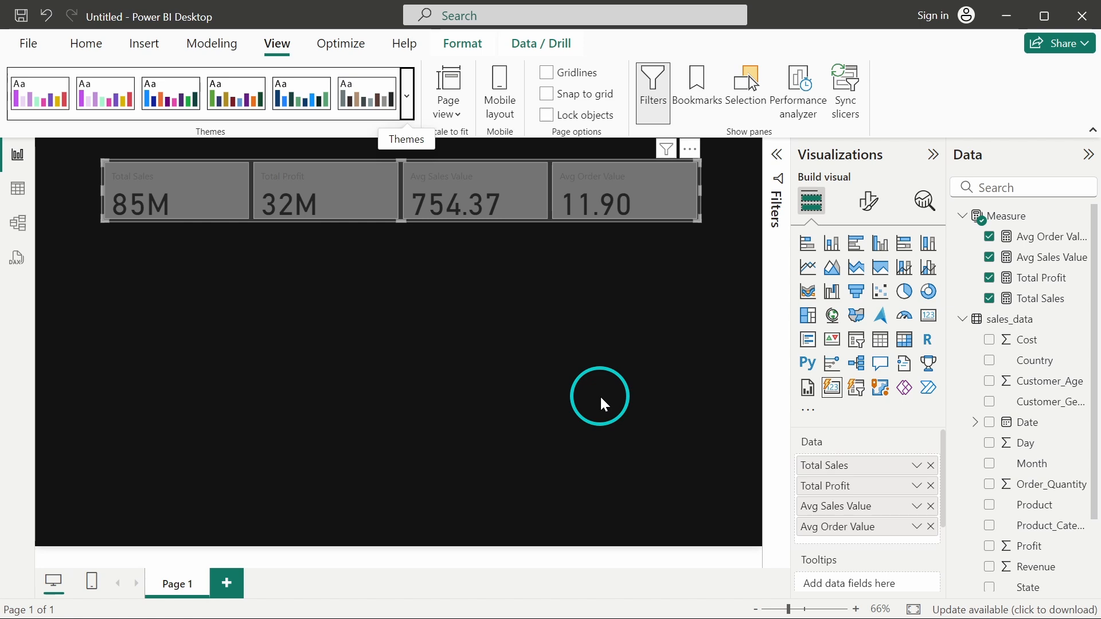
Reopen the customization of the current theme and set the filter pane's font and icon color to white.
left_click(406, 103)
left_click(121, 528)
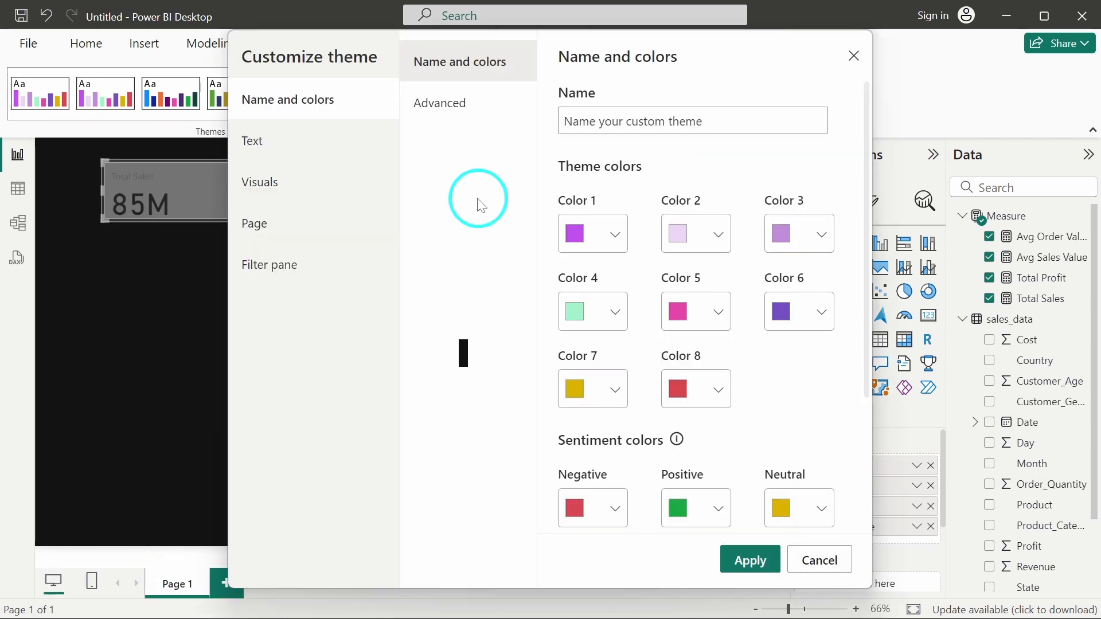
left_click(305, 195)
left_click(484, 113)
left_click(473, 144)
left_click(458, 185)
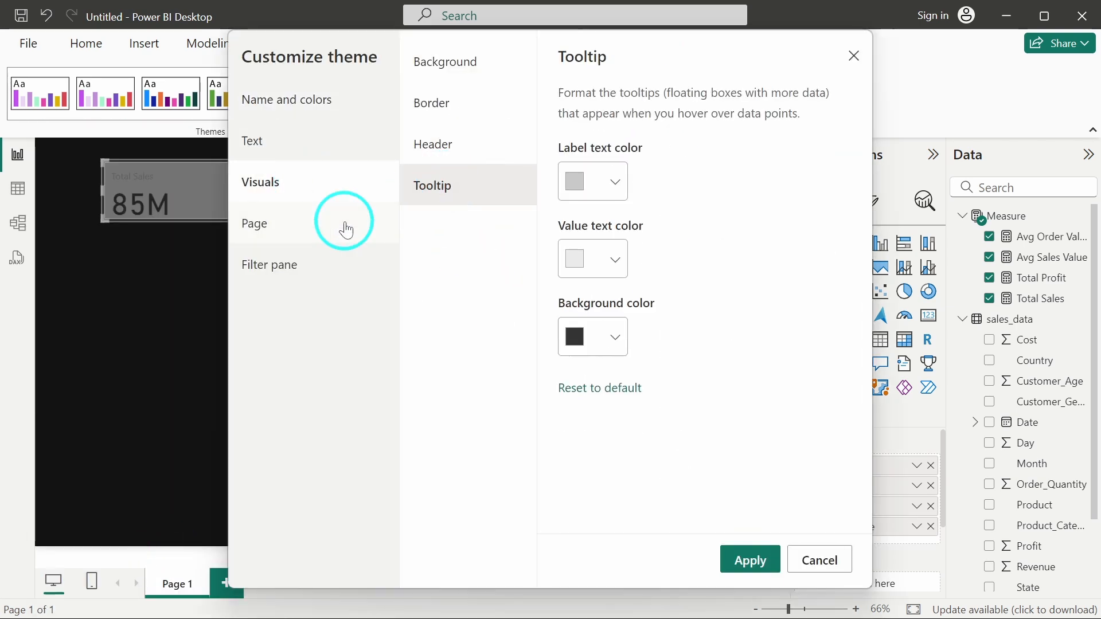
left_click(336, 265)
left_click(584, 284)
Set the font and icon color of the available and applied filter cards to white (#FFFFFF).
left_click(504, 105)
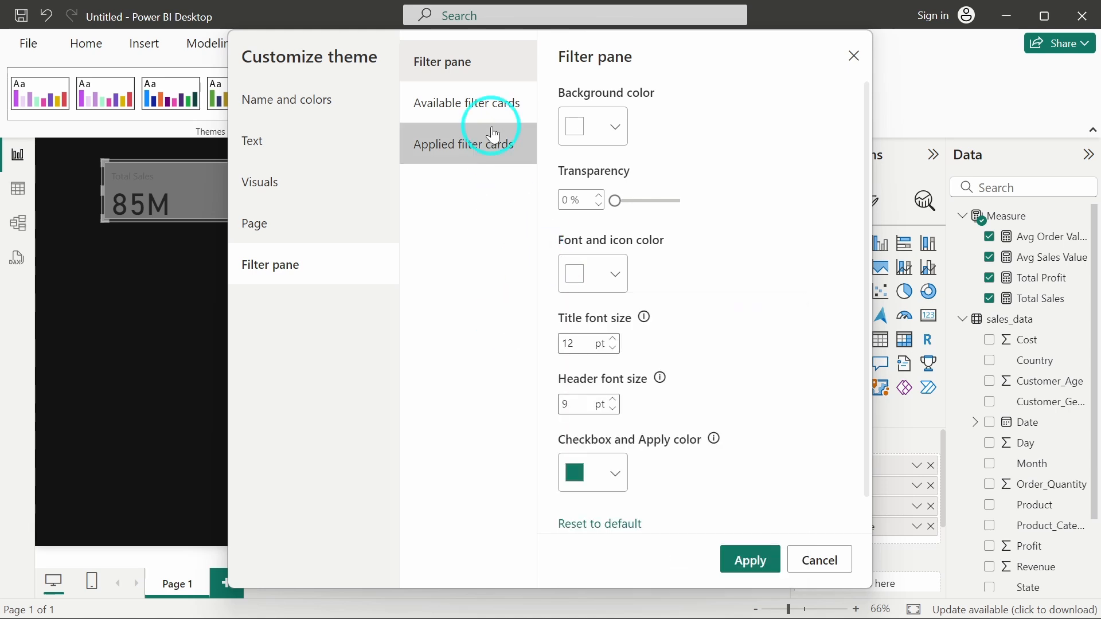
left_click(576, 327)
left_click_drag(647, 218, 622, 133)
left_click(472, 148)
left_click(586, 322)
left_click_drag(648, 198, 624, 170)
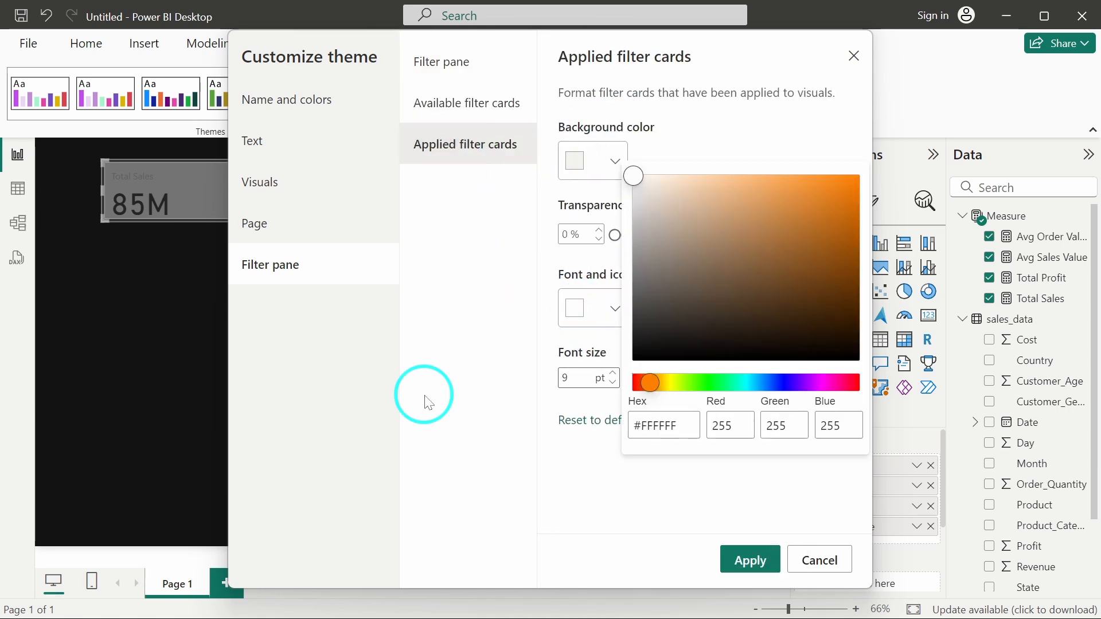
left_click(426, 399)
Set the icon color of the theme's visual header to white.
left_click(310, 221)
left_click(480, 103)
left_click(356, 178)
left_click(490, 145)
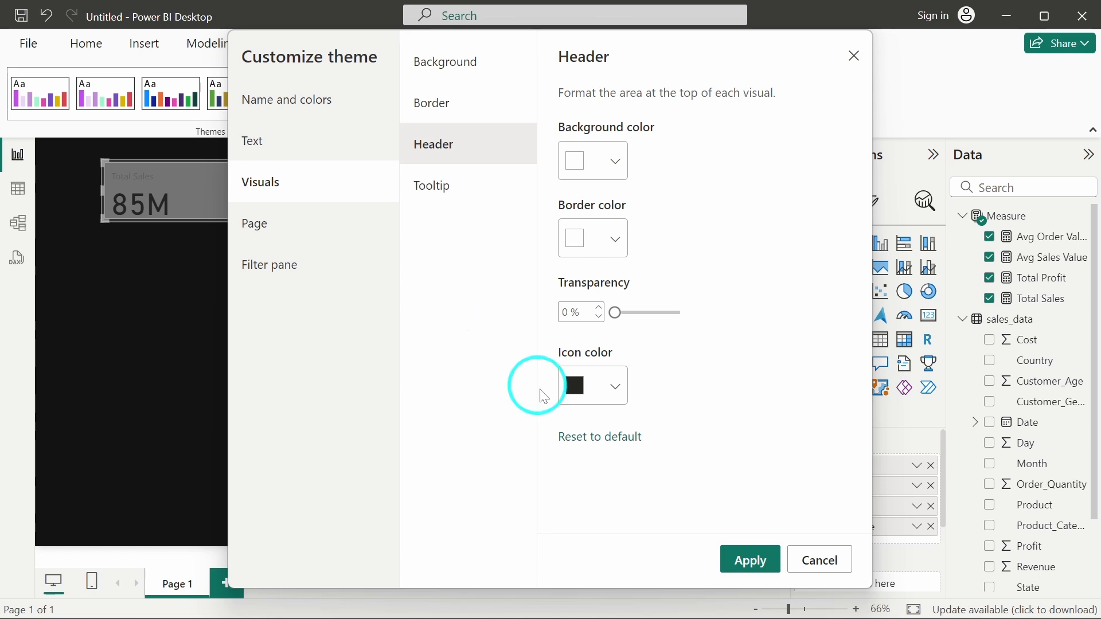
left_click(570, 386)
left_click_drag(602, 229, 549, 94)
Check the theme's visual background, text font settings and advanced element colors.
left_click(462, 58)
left_click(321, 124)
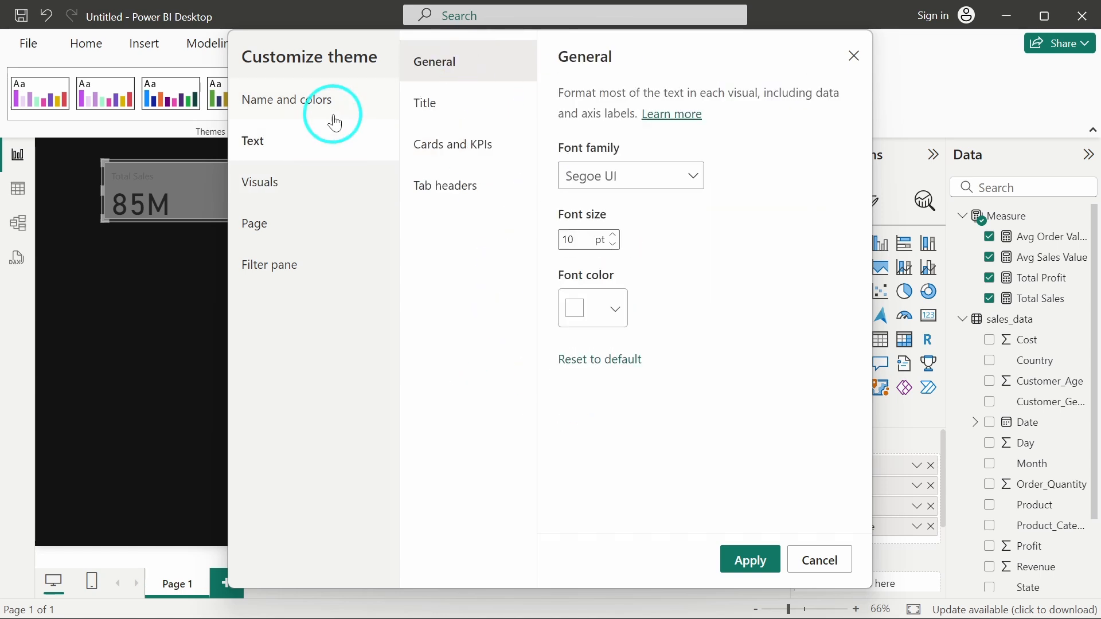
left_click(461, 161)
left_click(453, 183)
left_click(458, 102)
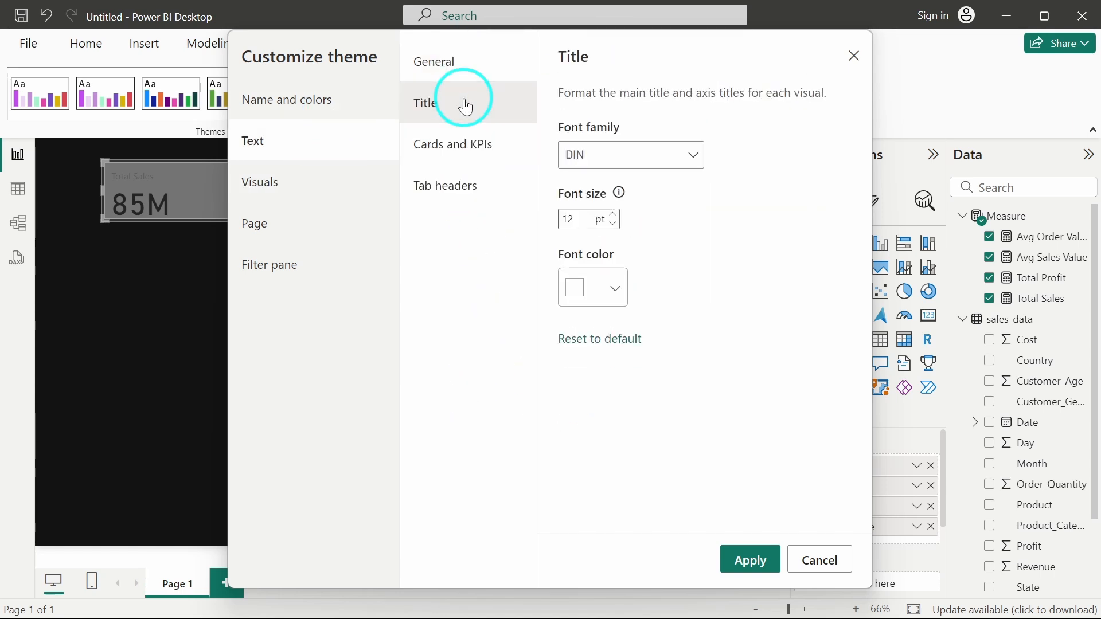
left_click(458, 62)
left_click(318, 103)
left_click(471, 104)
scroll(668, 349, "down", 3)
scroll(669, 349, "up", 3)
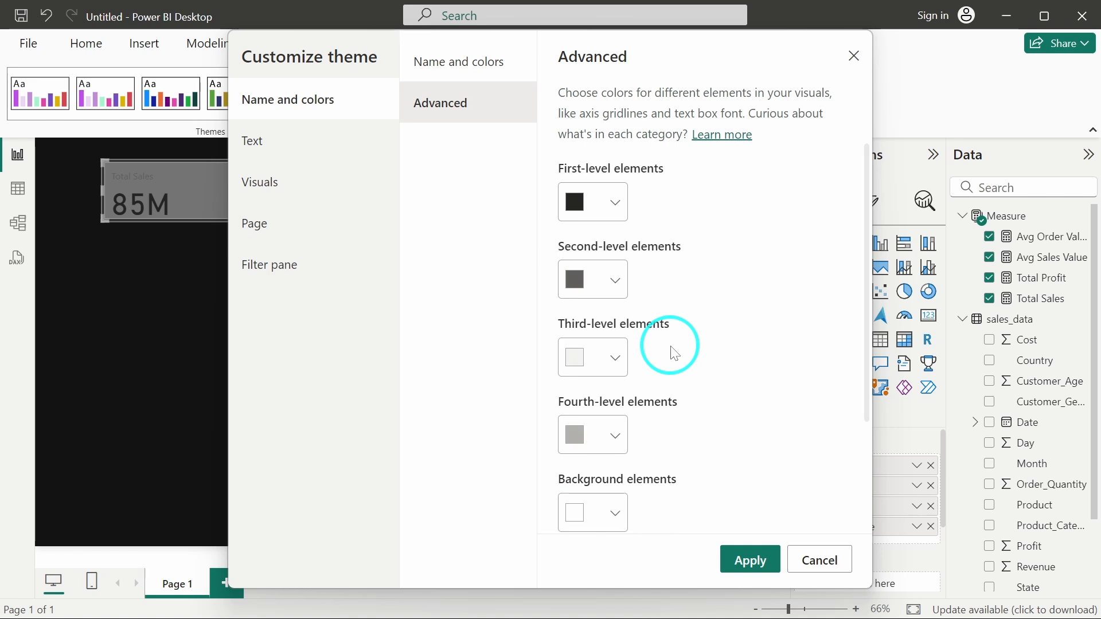
Set the theme's first-level and second-level element colors to white.
left_click(573, 210)
left_click_drag(587, 256, 566, 235)
left_click(498, 333)
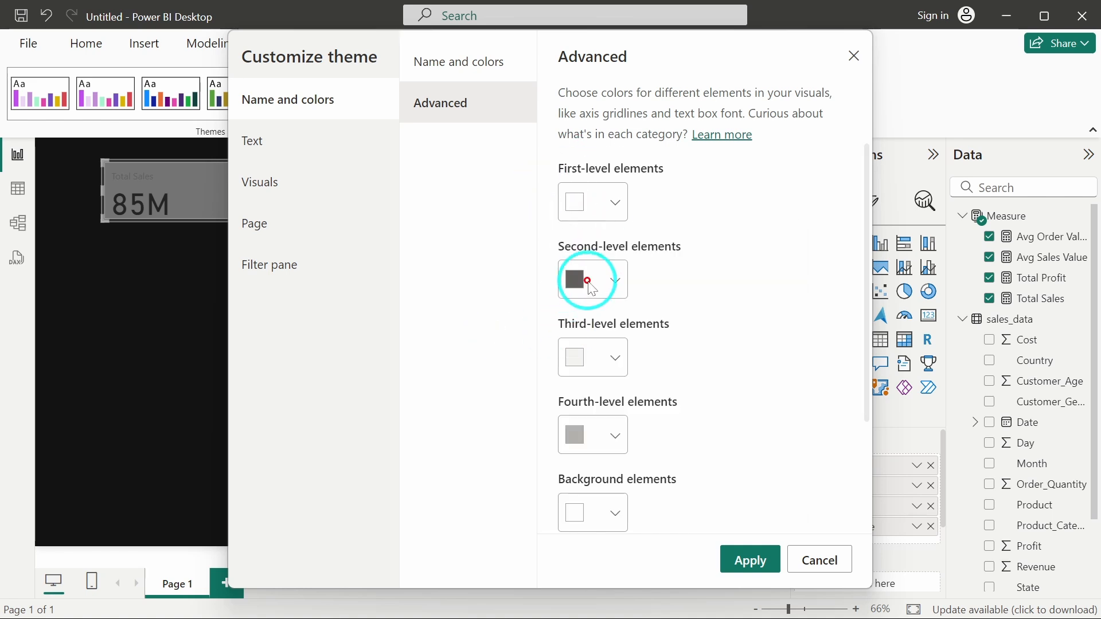
left_click(589, 282)
left_click_drag(682, 201, 610, 146)
left_click(495, 252)
Set the theme's third-level and fourth-level element colors to white and apply the theme.
left_click(578, 364)
left_click(639, 223)
left_click_drag(638, 223, 565, 56)
left_click(493, 360)
left_click(579, 434)
left_click_drag(577, 191, 529, 125)
left_click(592, 474)
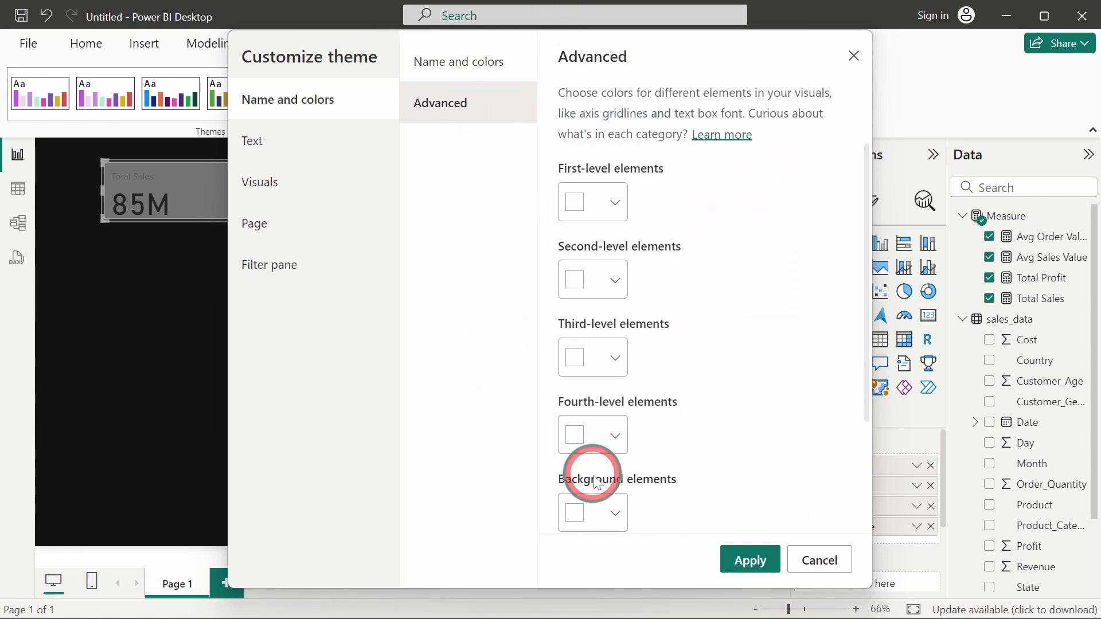
left_click(571, 440)
left_click(675, 457)
scroll(709, 431, "down", 3)
left_click(750, 560)
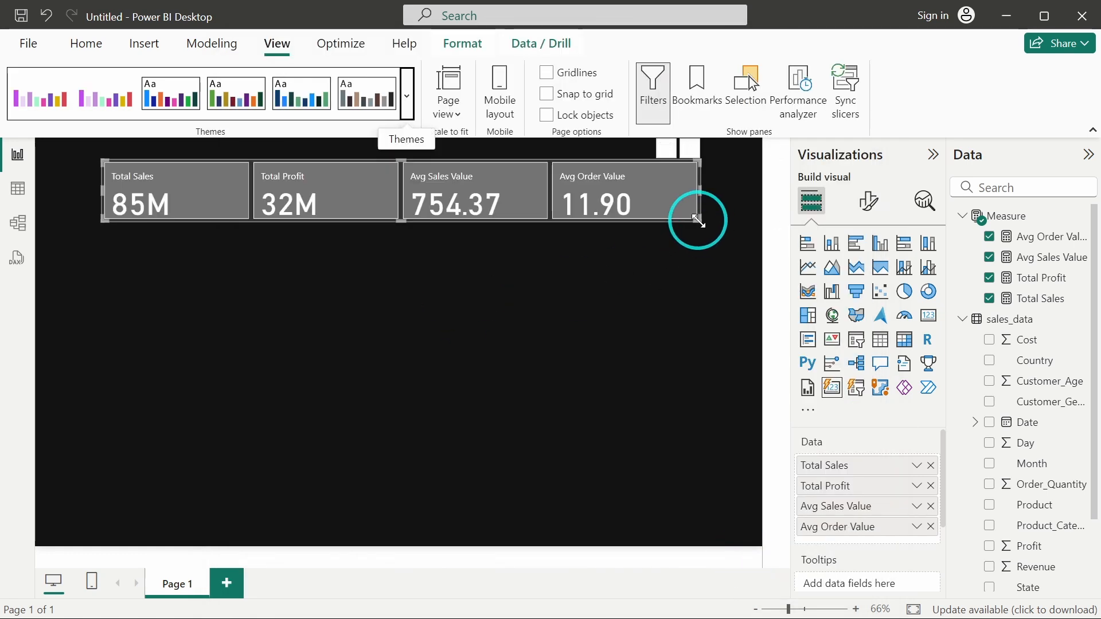
Resize the four-measure card visual into a shallow band spanning most of the page width near its upper edge.
left_click_drag(698, 221, 711, 226)
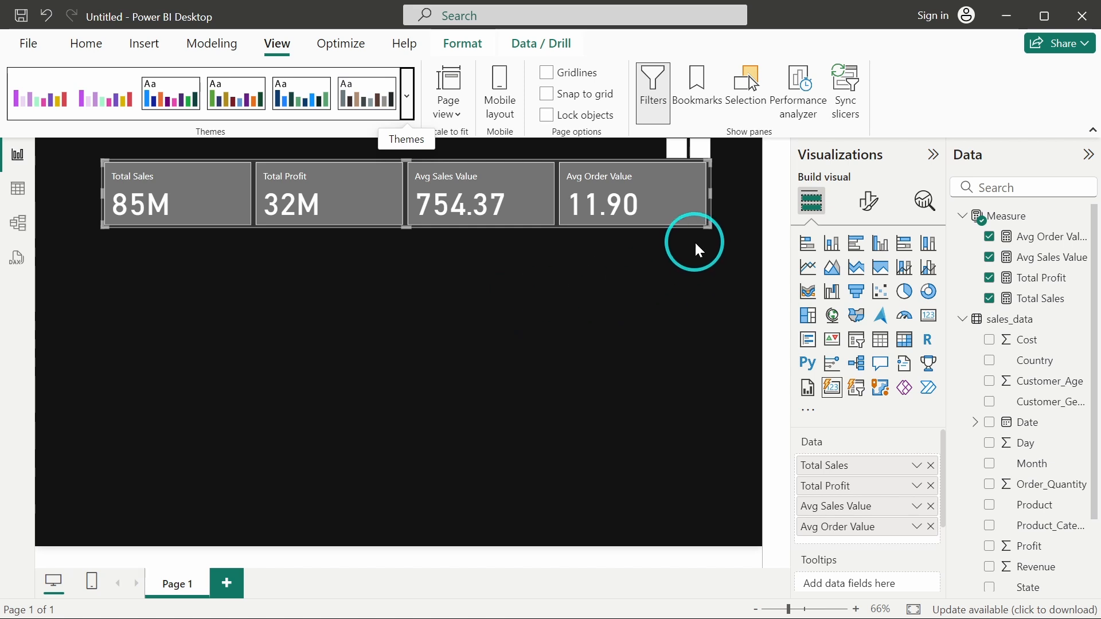
mouse_move(712, 228)
left_mouse_down()
mouse_move(729, 213)
mouse_move(710, 209)
left_mouse_up()
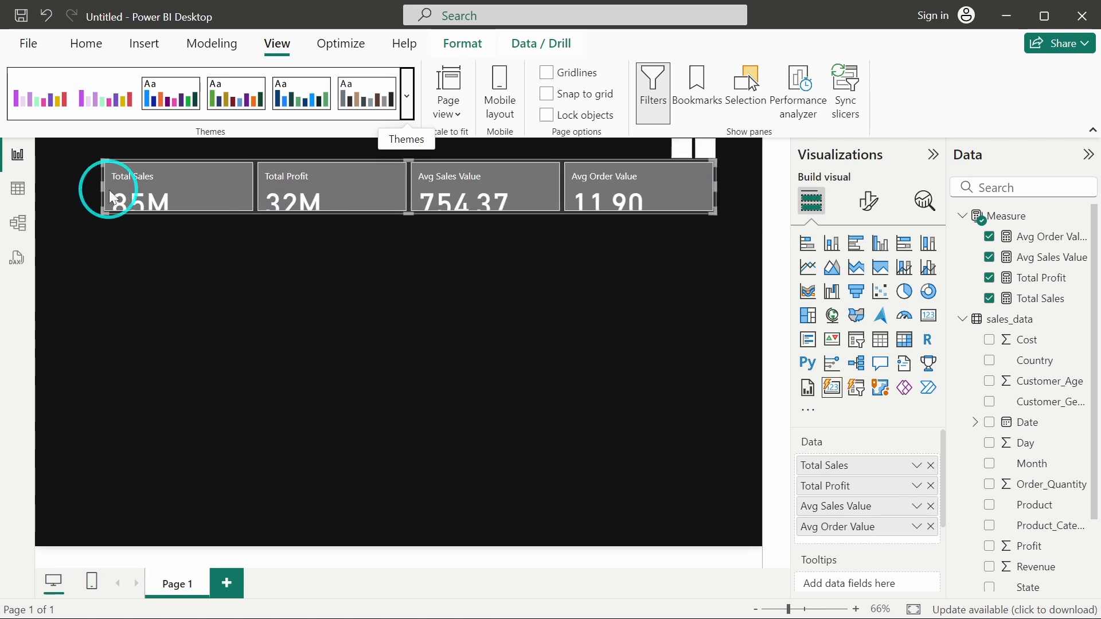
left_click_drag(100, 188, 61, 185)
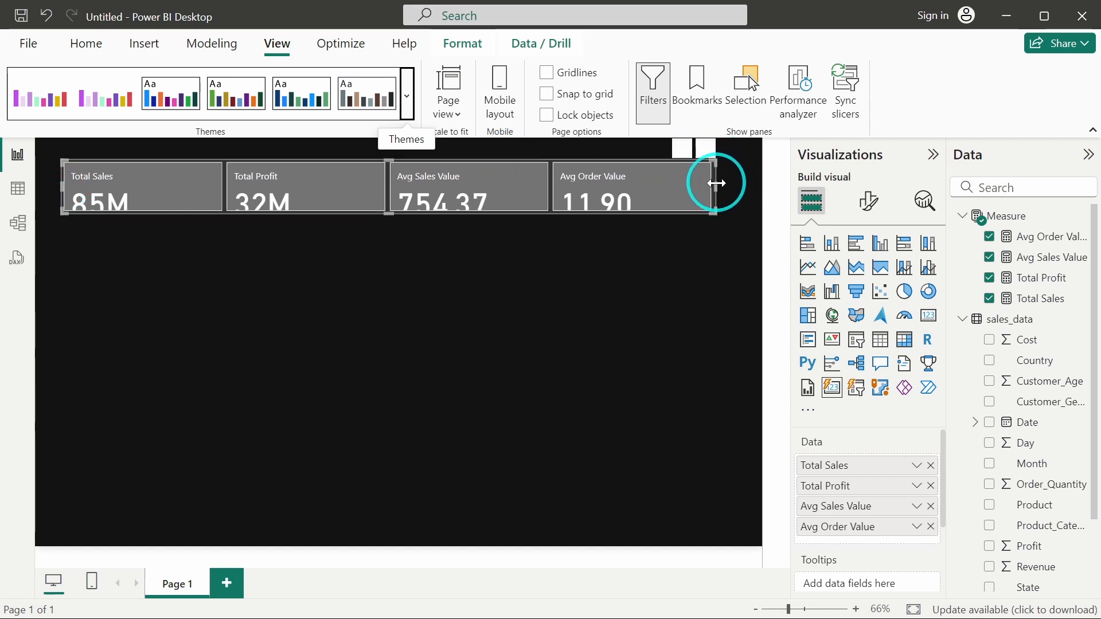
left_click_drag(719, 185, 737, 182)
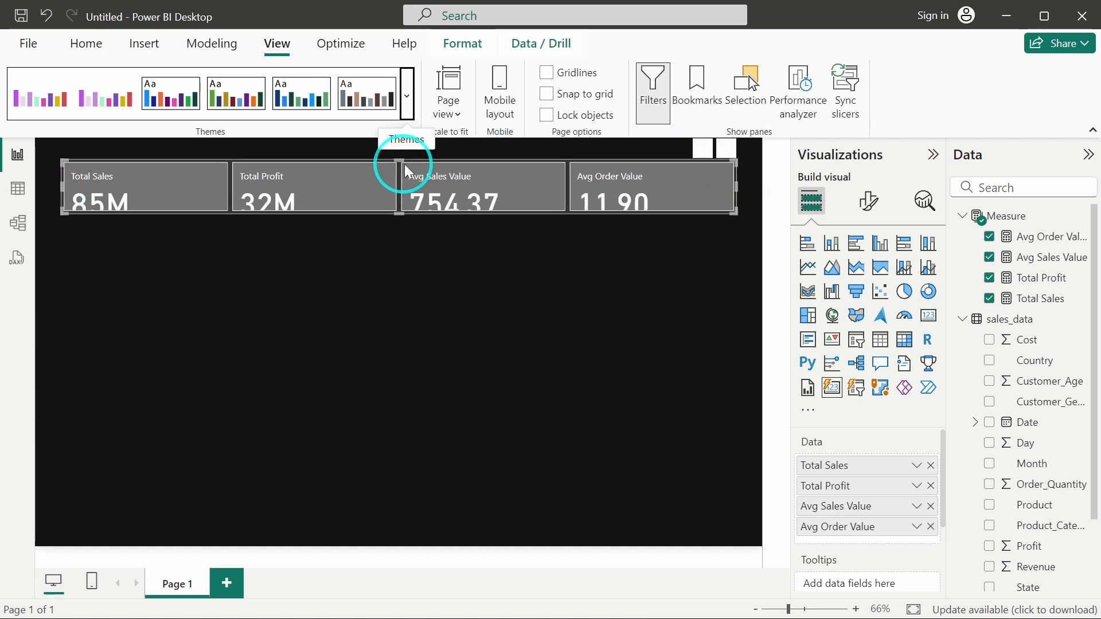
left_click_drag(399, 161, 398, 168)
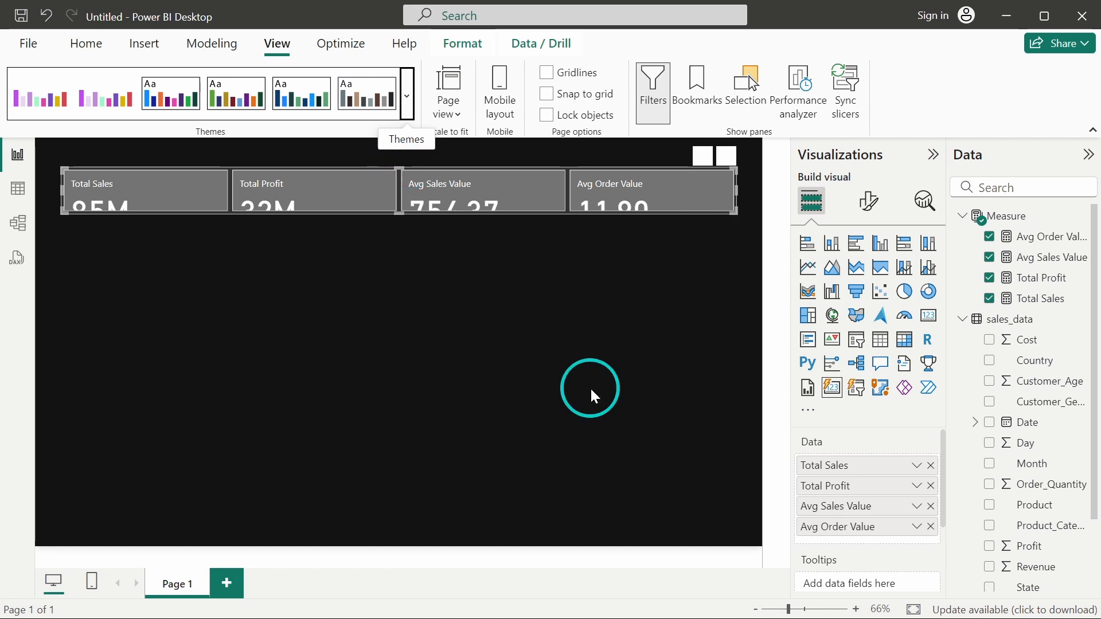
Open the card visual's formatting options and expand its Cards settings.
left_click(869, 200)
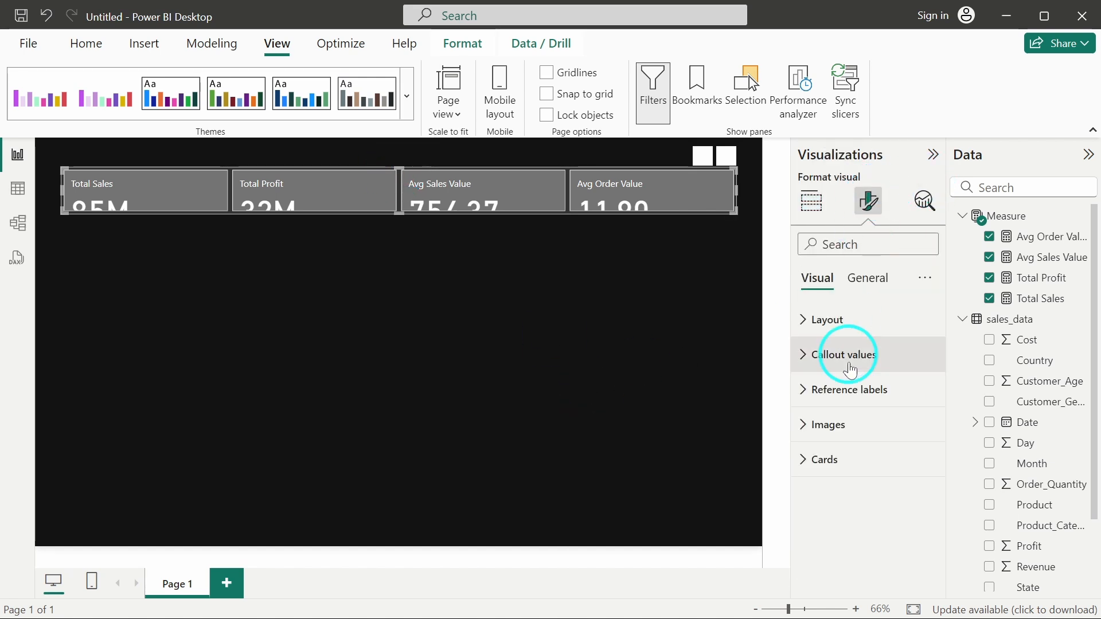
left_click(850, 367)
left_click(849, 365)
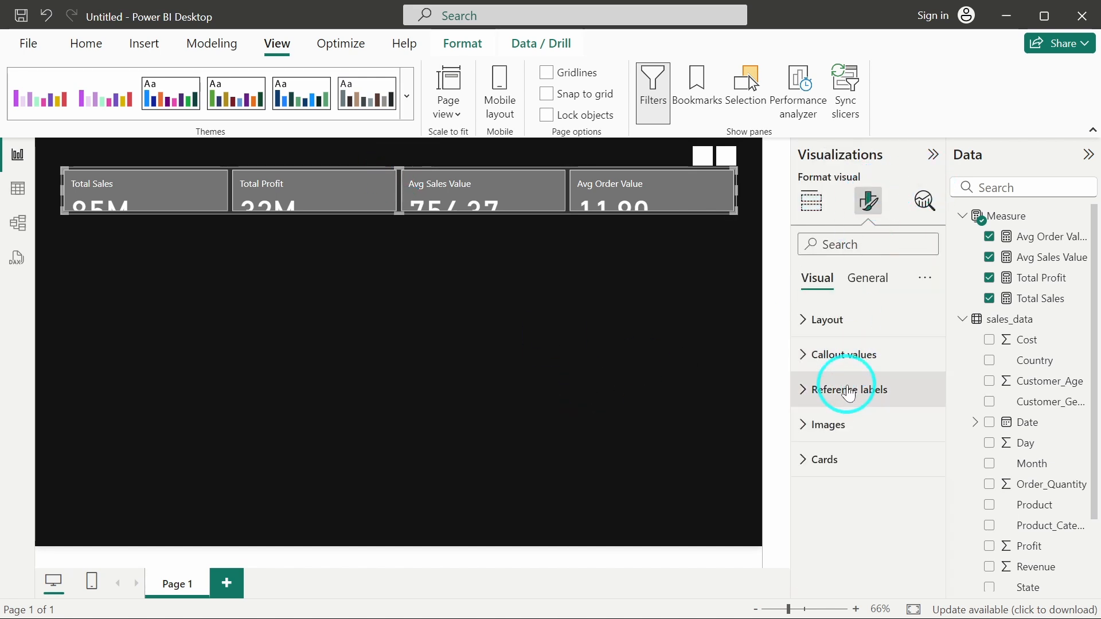
left_click(848, 458)
scroll(848, 462, "down", 5)
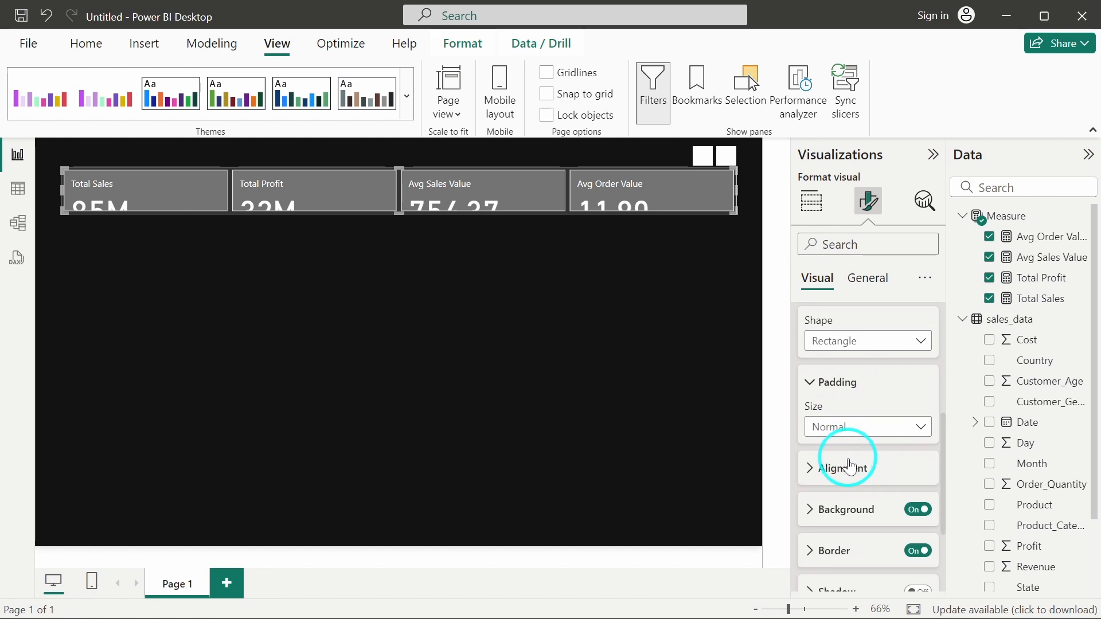
Try the Custom padding size on the cards and switch back to Normal.
scroll(842, 435, "up", 2)
left_click(854, 389)
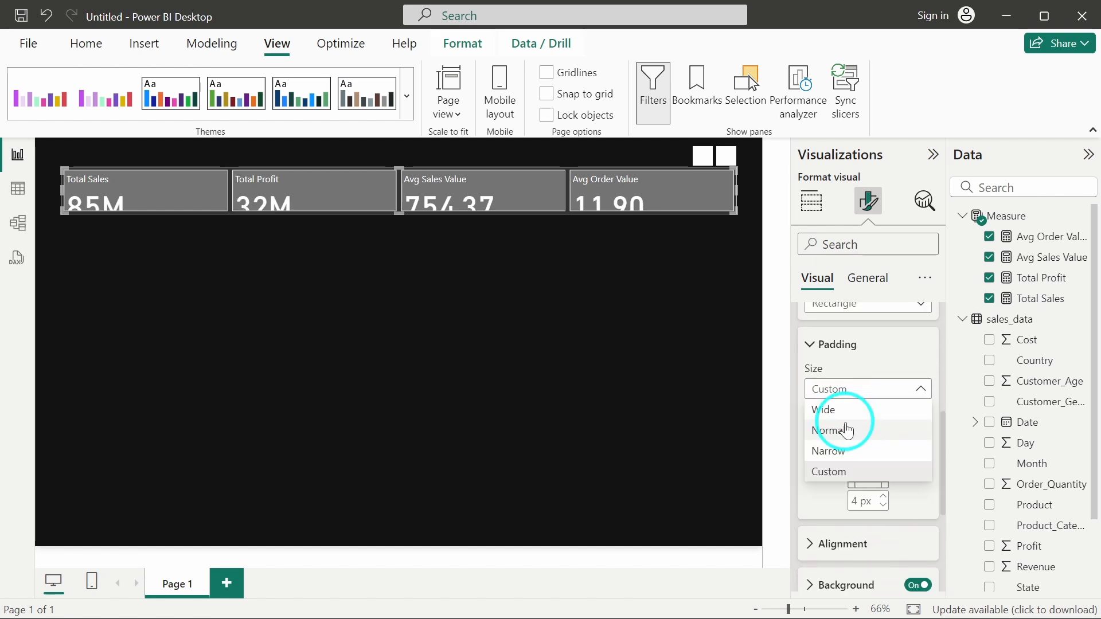
left_click(846, 430)
Turn on the cards' accent bar with 25% transparency and a width of 8 px.
scroll(846, 425, "down", 3)
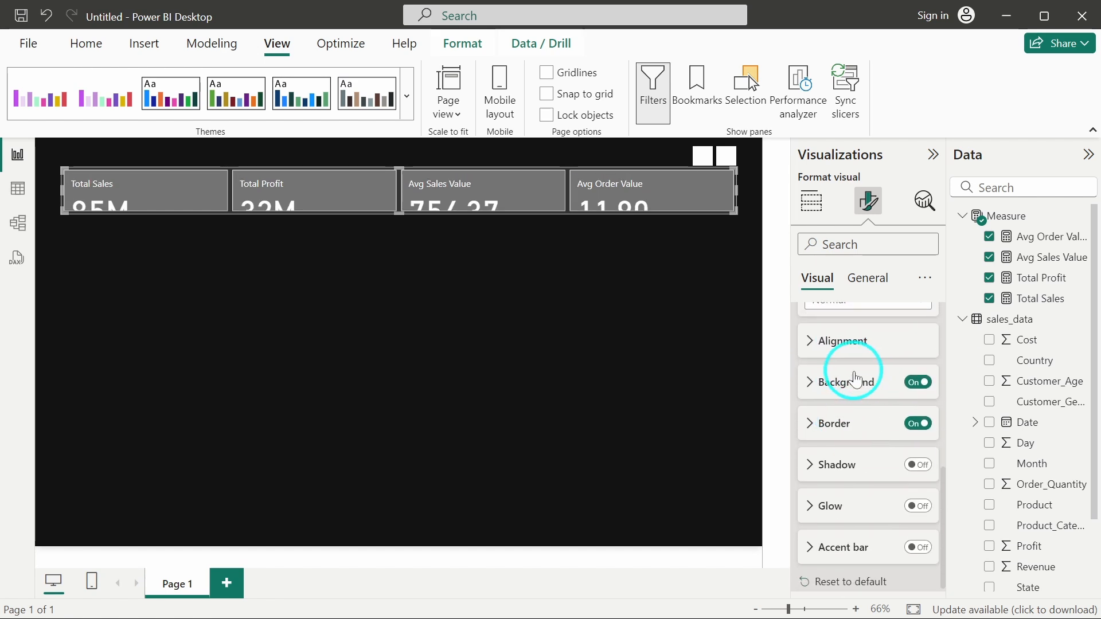
scroll(834, 424, "down", 1)
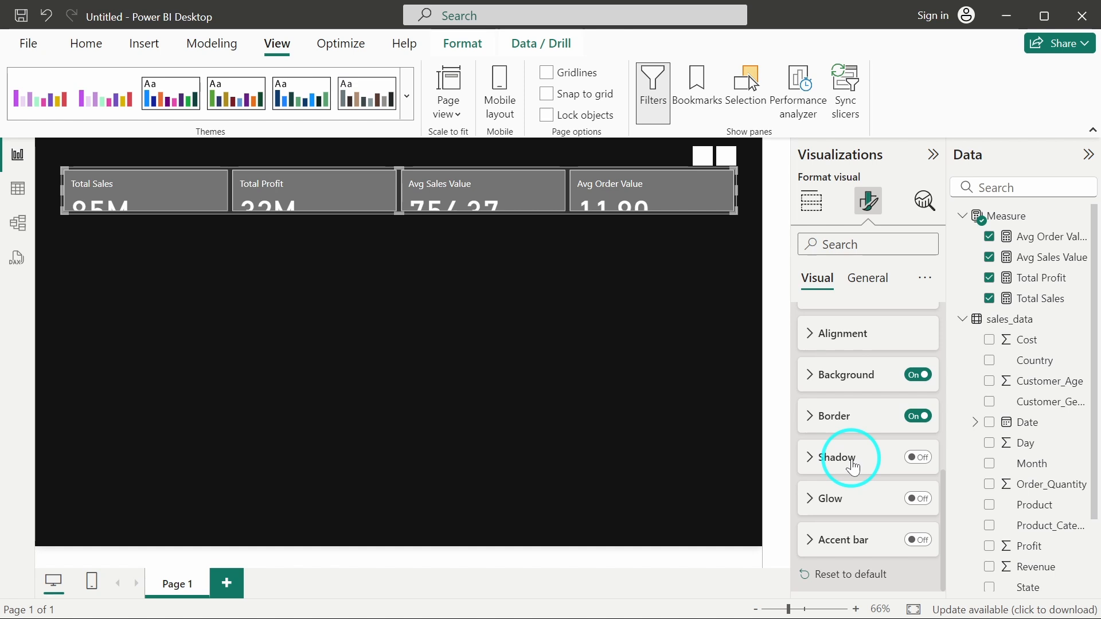
left_click(917, 540)
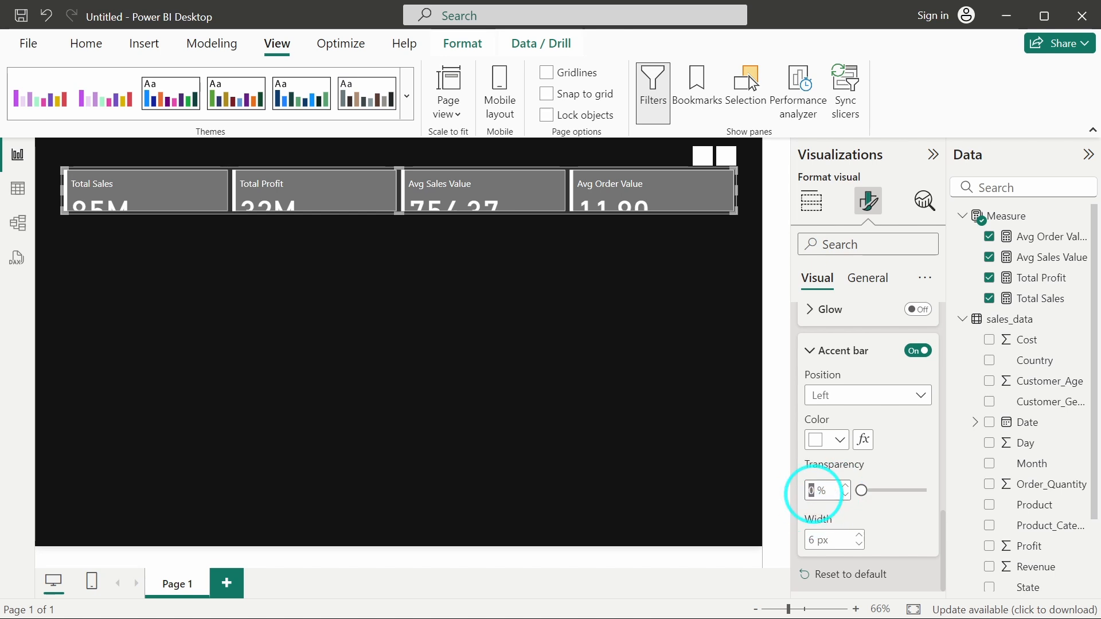
type("25")
key("Return")
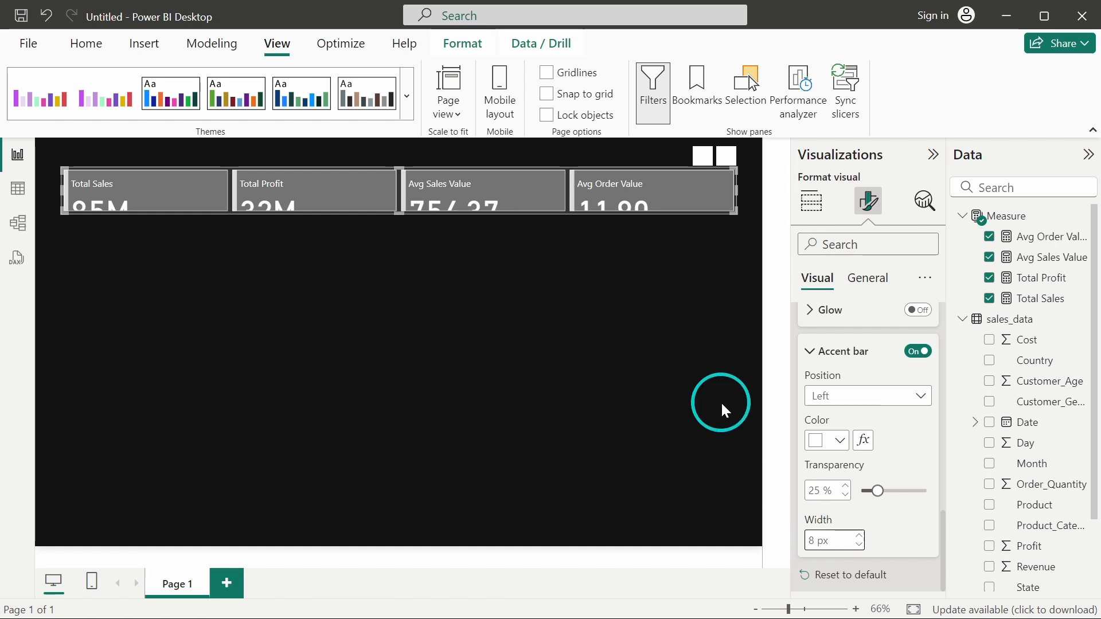
Change the shape of all cards to Rounded Rectangle with 12 px rounded corners.
scroll(875, 442, "up", 1)
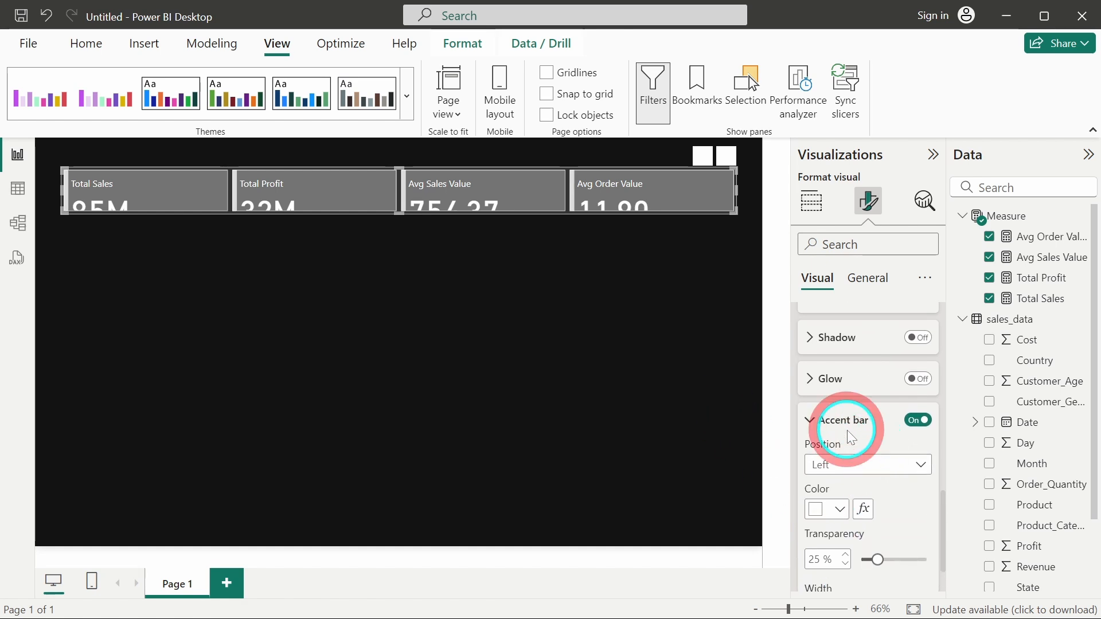
scroll(847, 430, "up", 7)
scroll(843, 424, "up", 3)
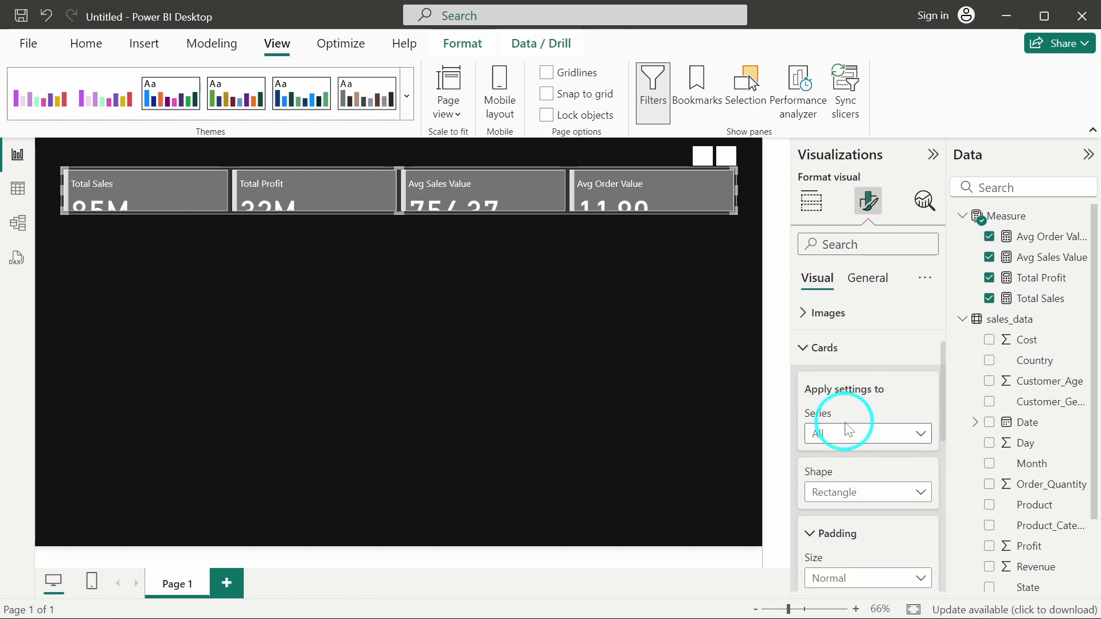
scroll(859, 427, "down", 3)
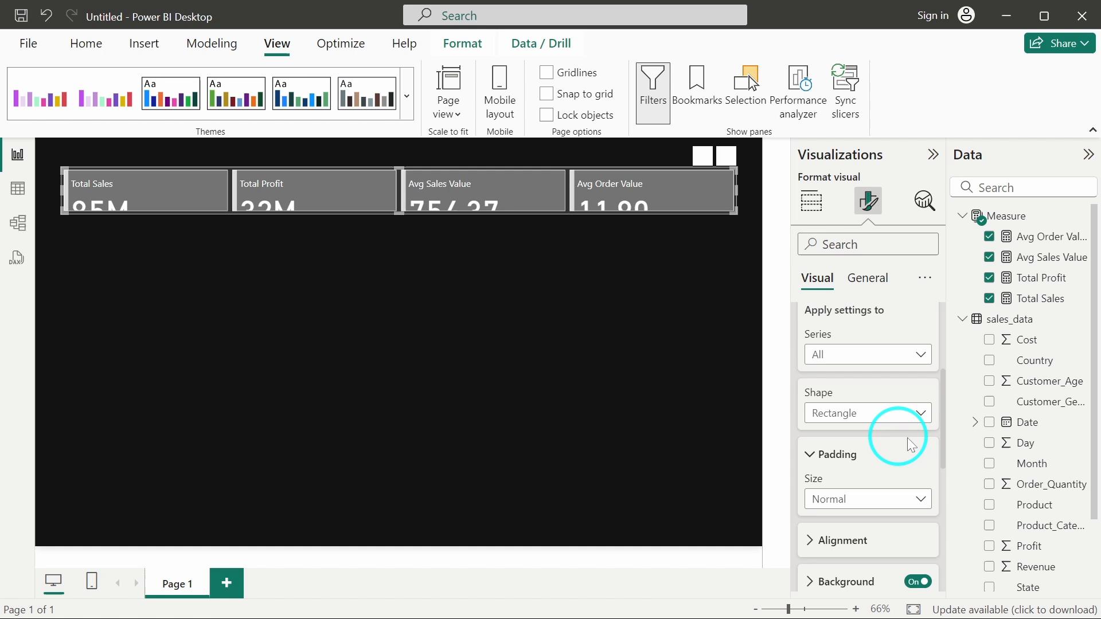
left_click(882, 414)
left_click(883, 456)
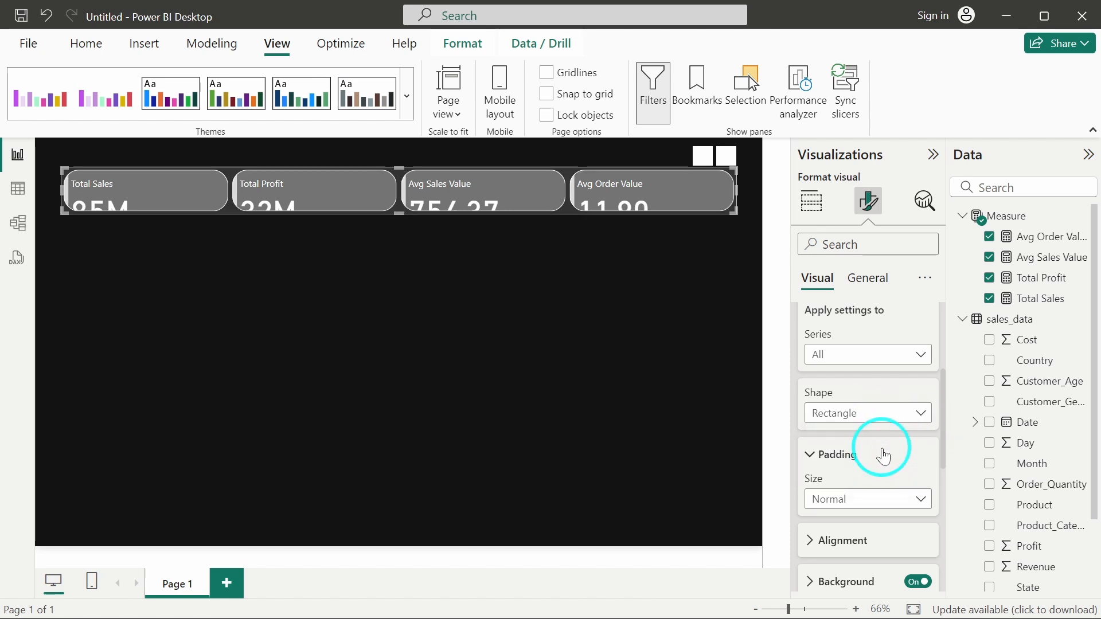
double_click(812, 427)
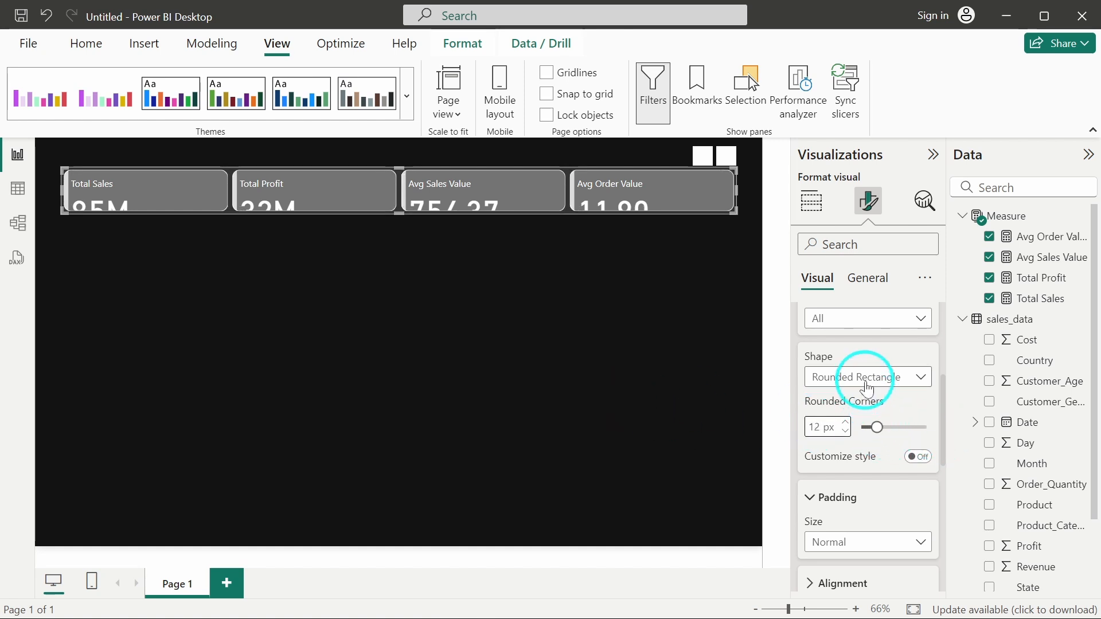
Turn on the shadow for all cards and set its color to the lightest gray shade under white.
scroll(867, 389, "down", 5)
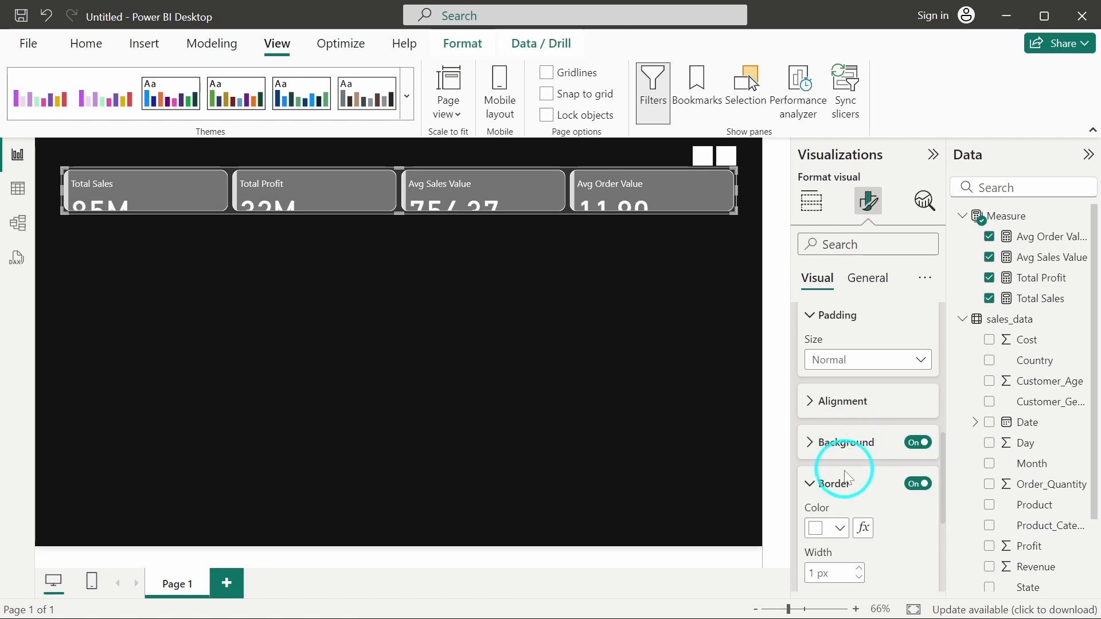
left_click(854, 278)
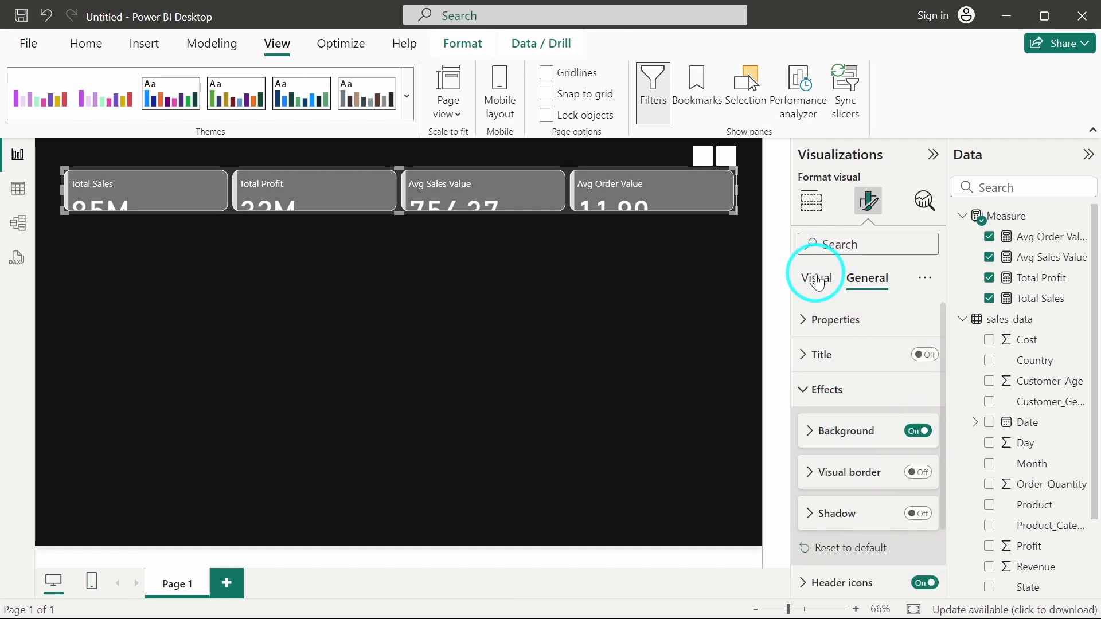
left_click(830, 291)
scroll(866, 390, "down", 3)
scroll(859, 456, "down", 3)
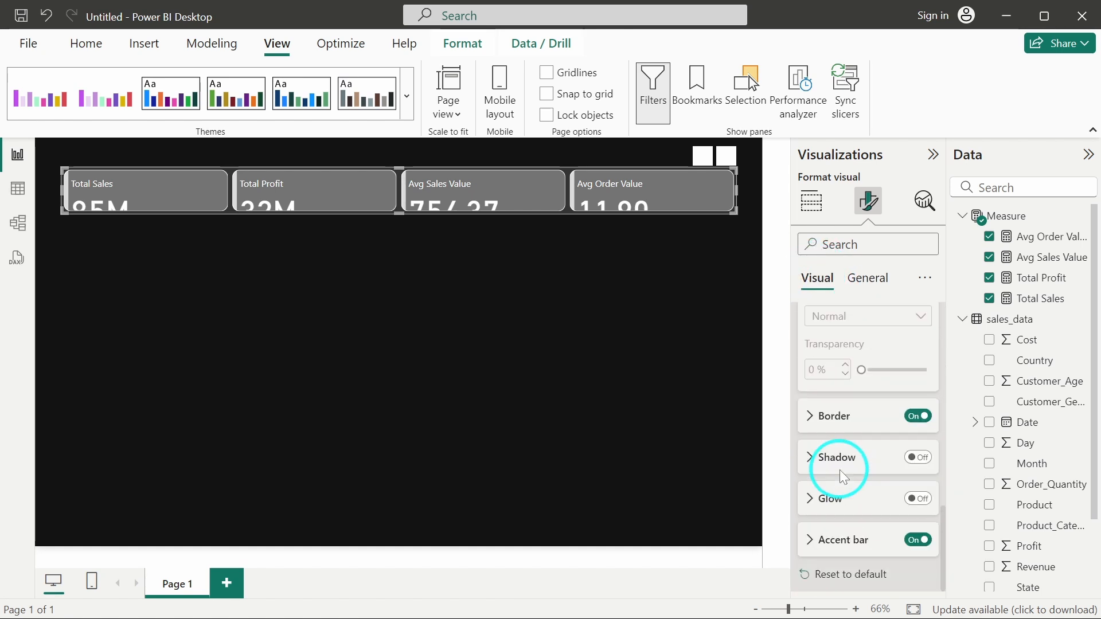
left_click(917, 458)
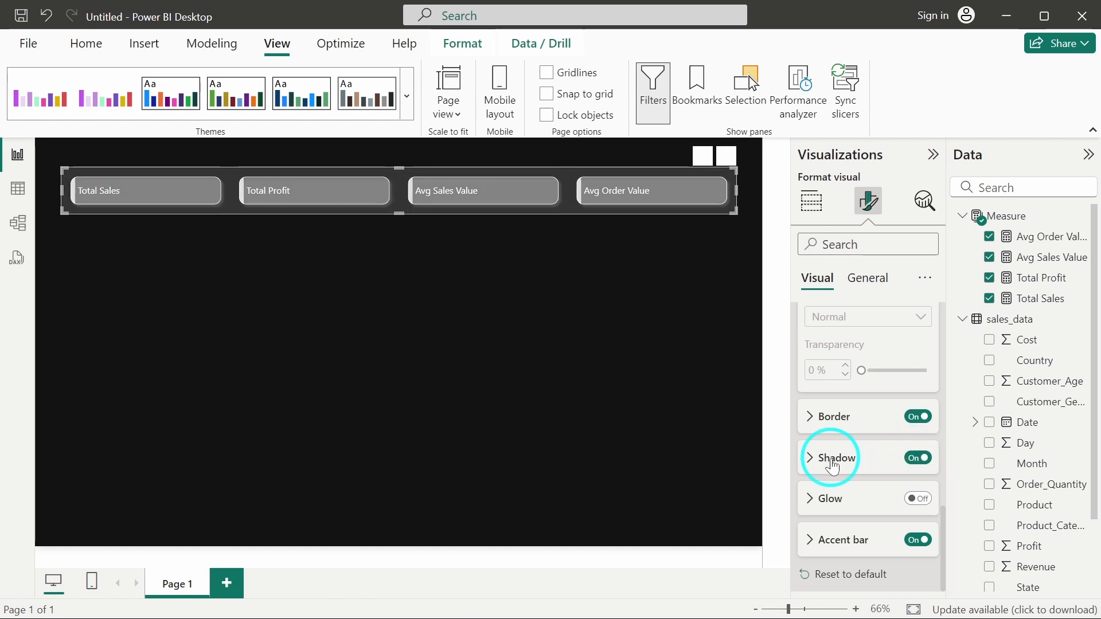
left_click(823, 457)
scroll(836, 462, "down", 2)
left_click(815, 428)
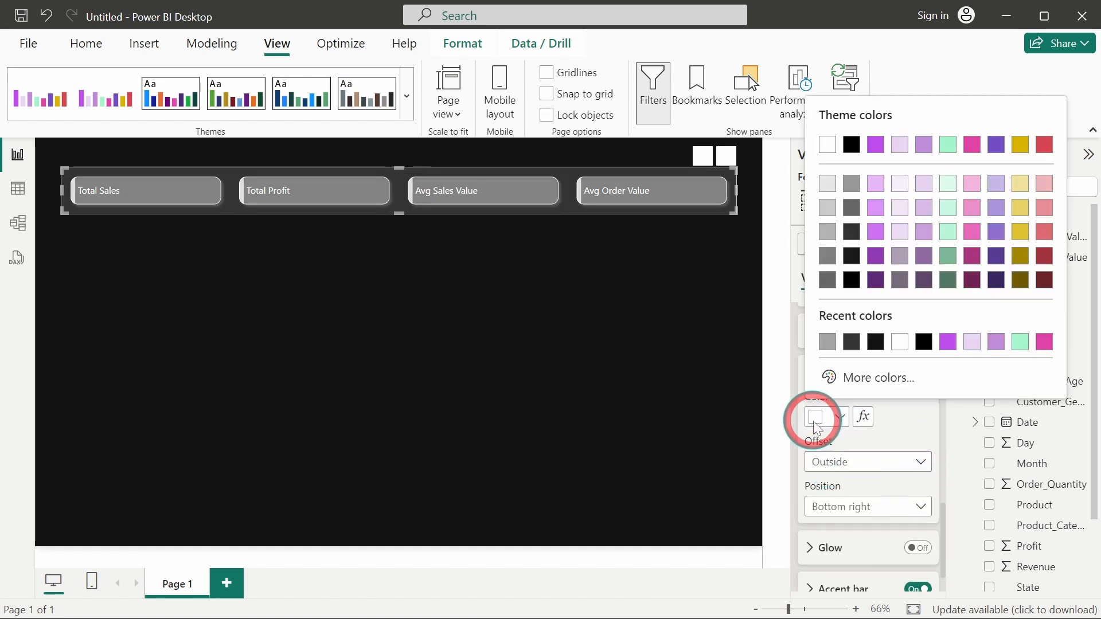
left_click(827, 184)
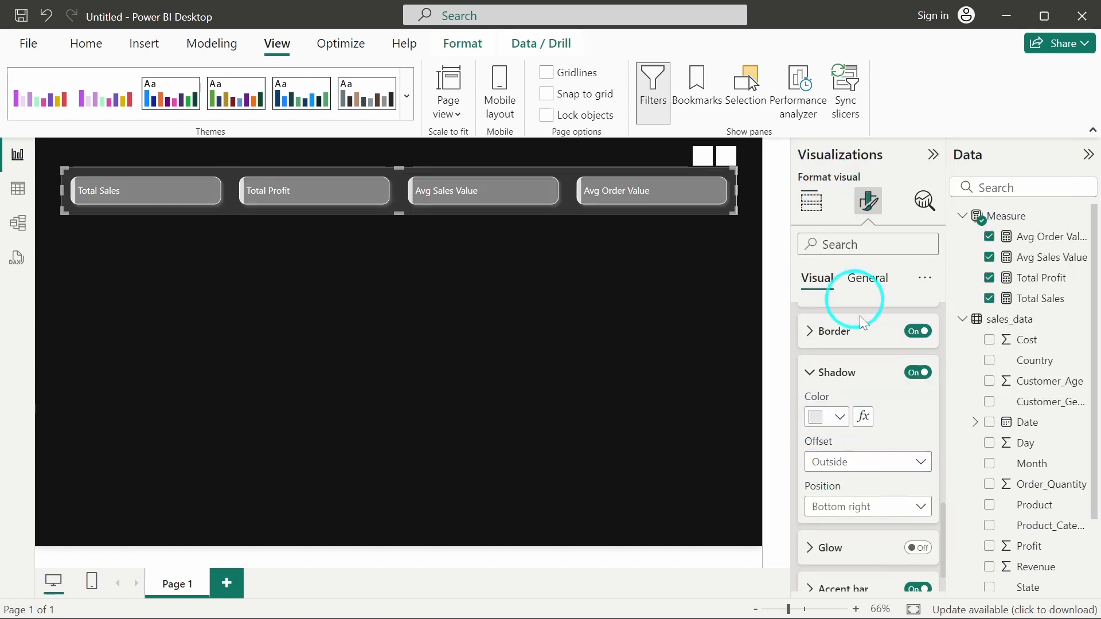
Try the Inside offset for the card shadow and return it to Outside.
left_click(856, 464)
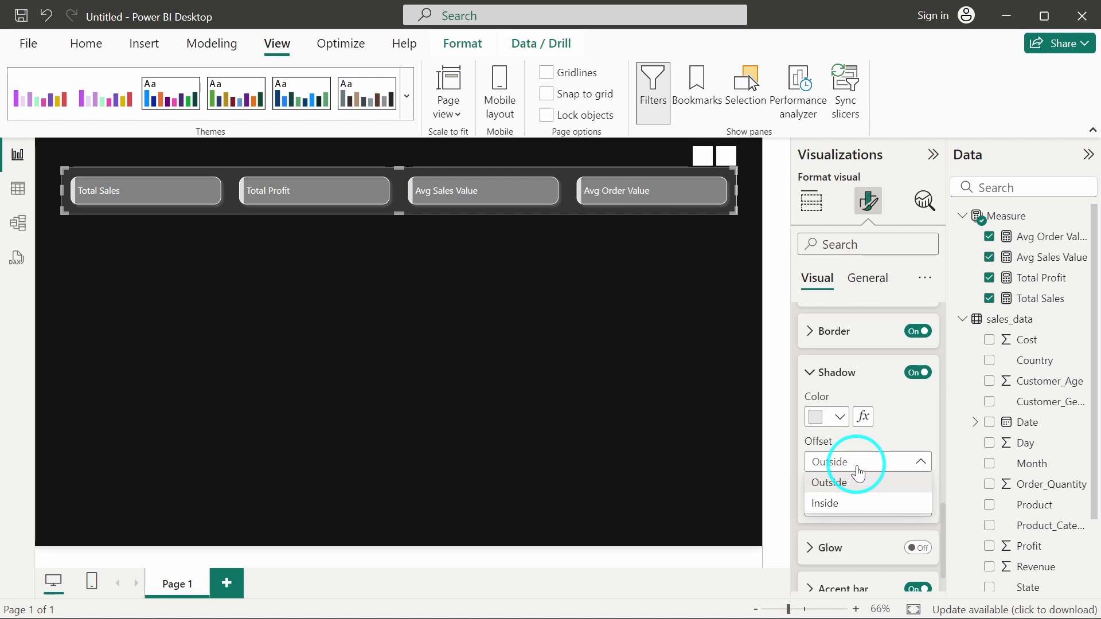
left_click(855, 503)
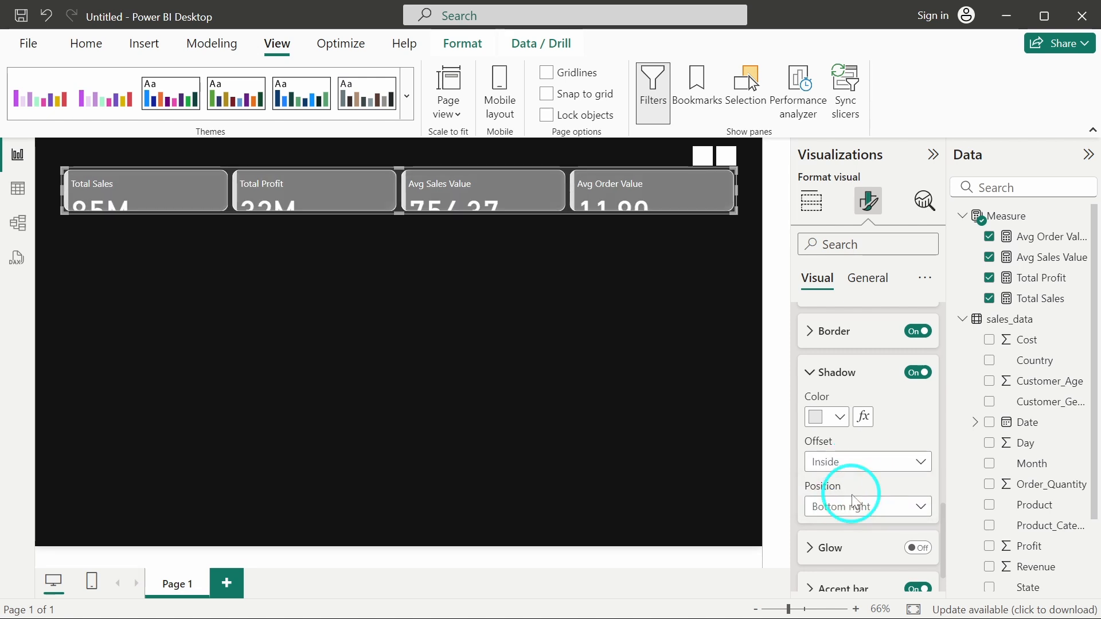
left_click(848, 466)
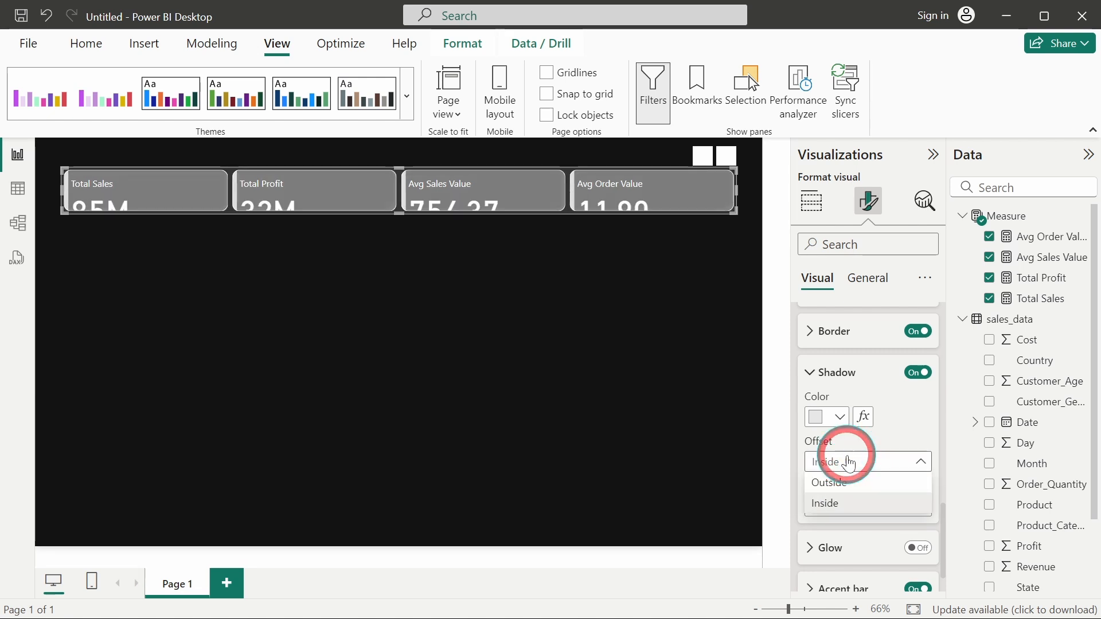
left_click(845, 488)
Increase the card visual's height slightly by extending its lower edge.
scroll(842, 483, "down", 1)
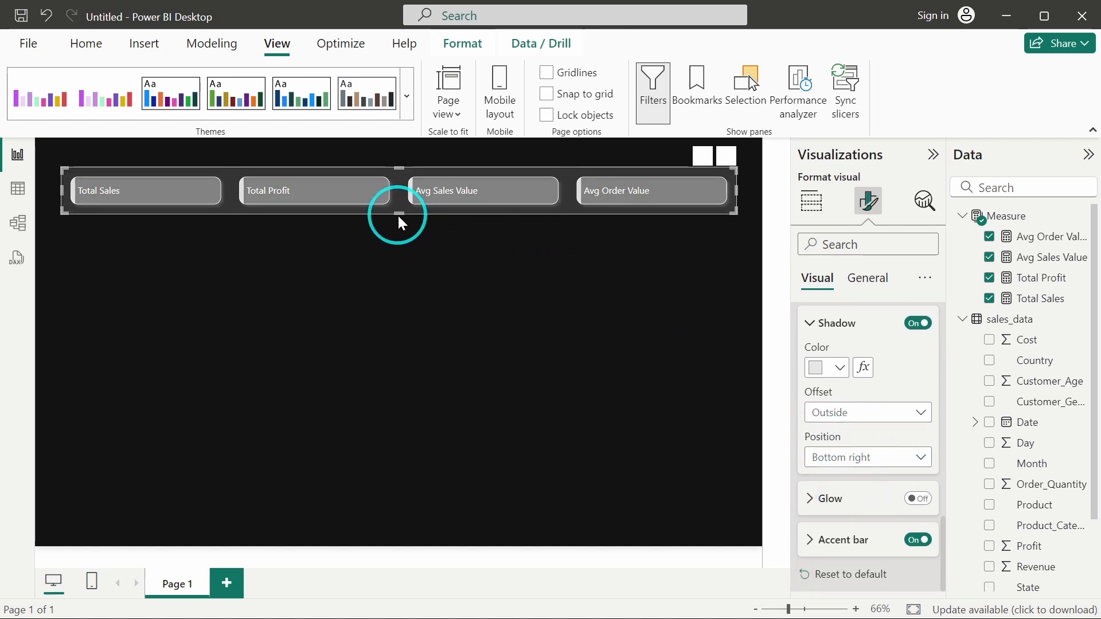
mouse_move(398, 214)
left_mouse_down()
mouse_move(400, 255)
mouse_move(397, 228)
left_mouse_up()
left_click(885, 322)
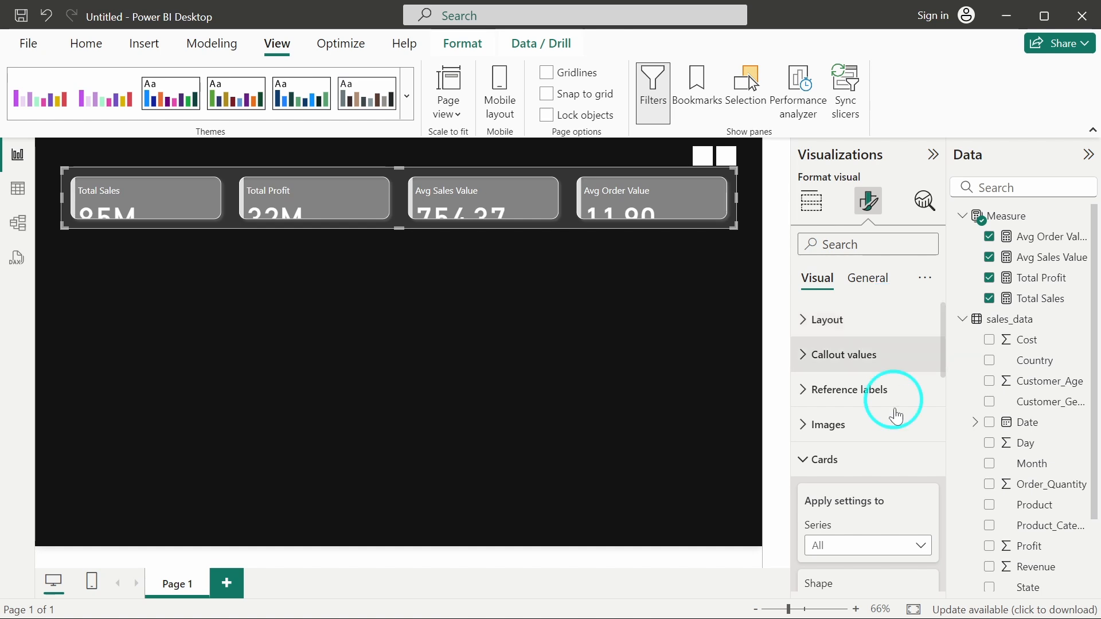
Set the callout values' font size to 20 for all cards.
left_click(870, 463)
left_click(871, 469)
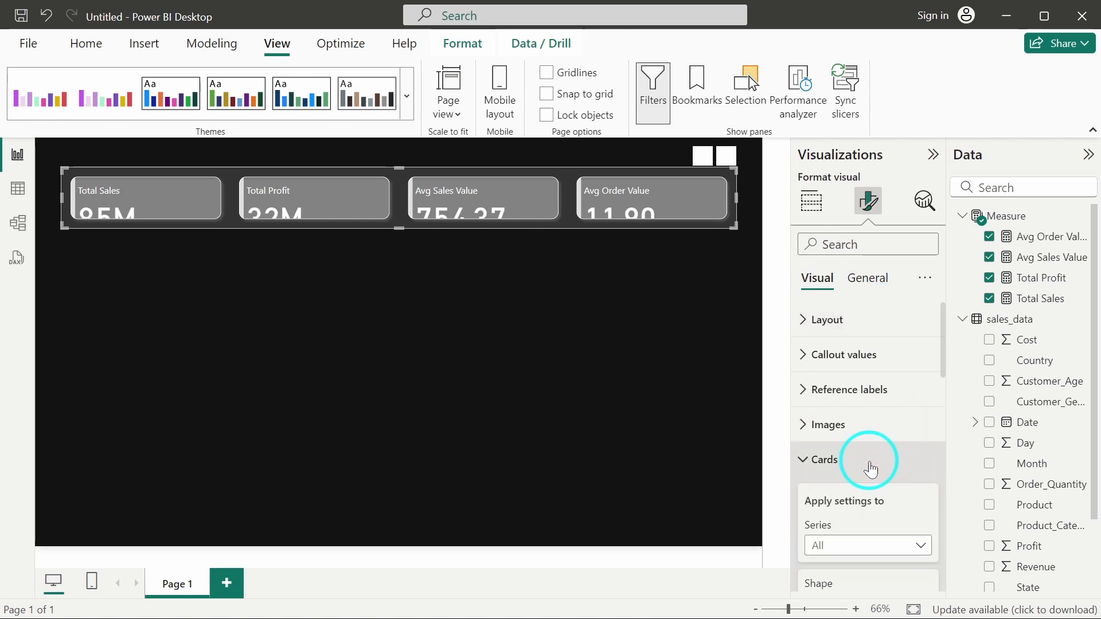
scroll(864, 457, "down", 5)
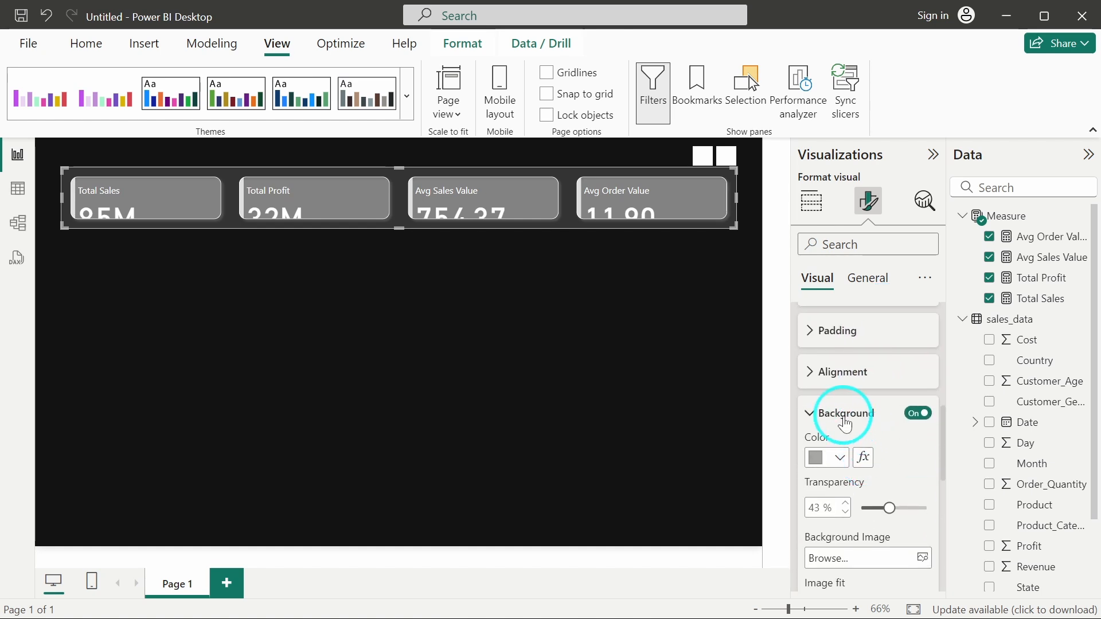
left_click(845, 424)
scroll(837, 419, "down", 2)
left_click(836, 423)
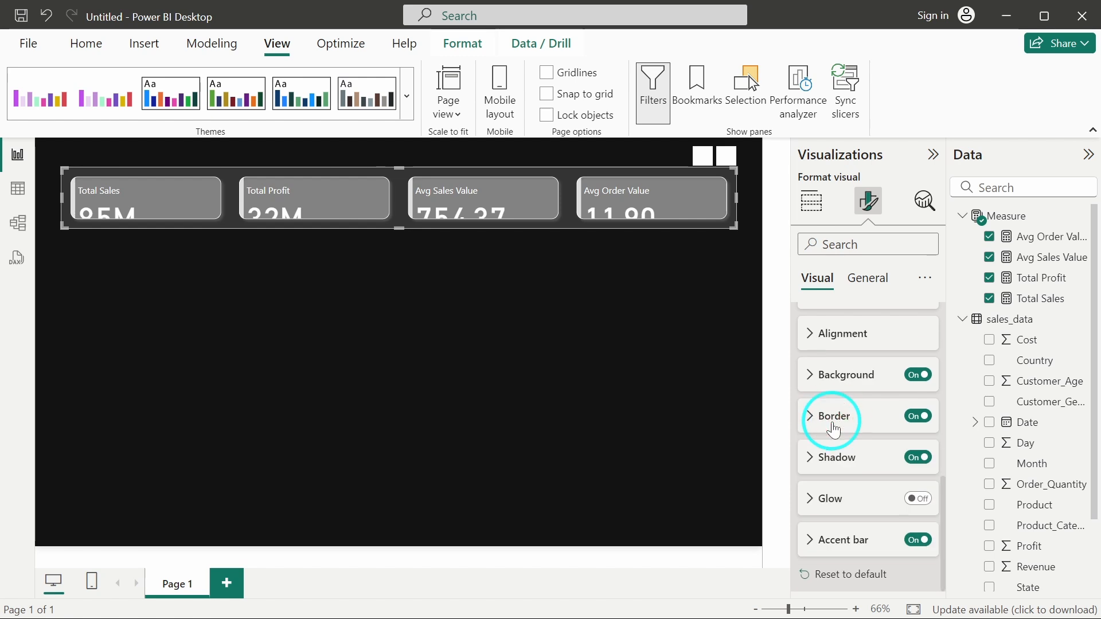
scroll(826, 424, "up", 8)
left_click(840, 347)
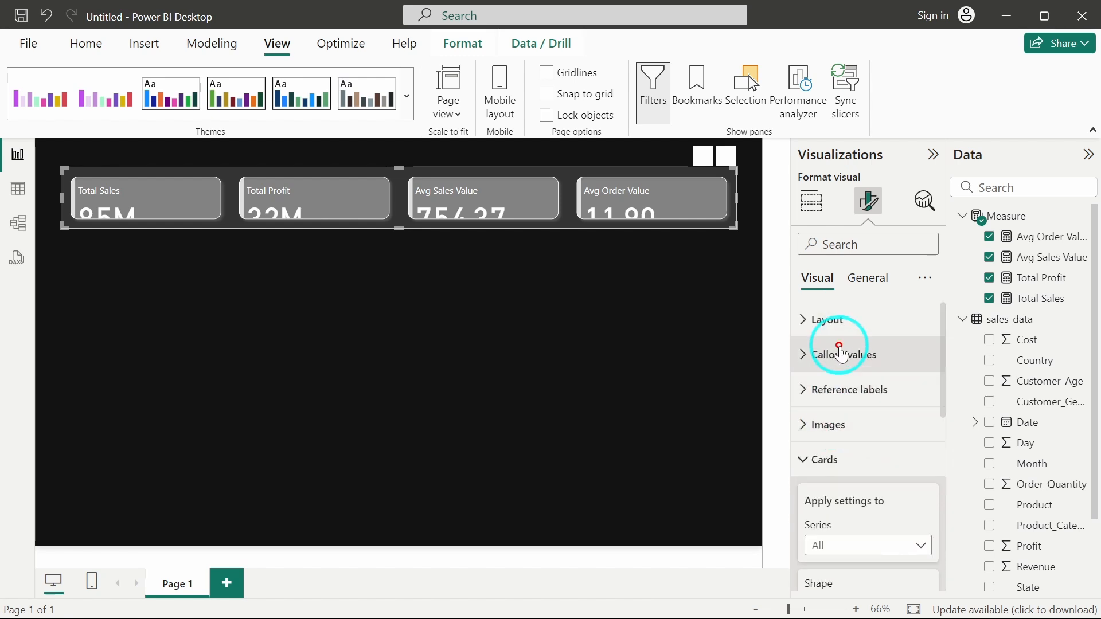
scroll(835, 346, "down", 2)
left_click(904, 430)
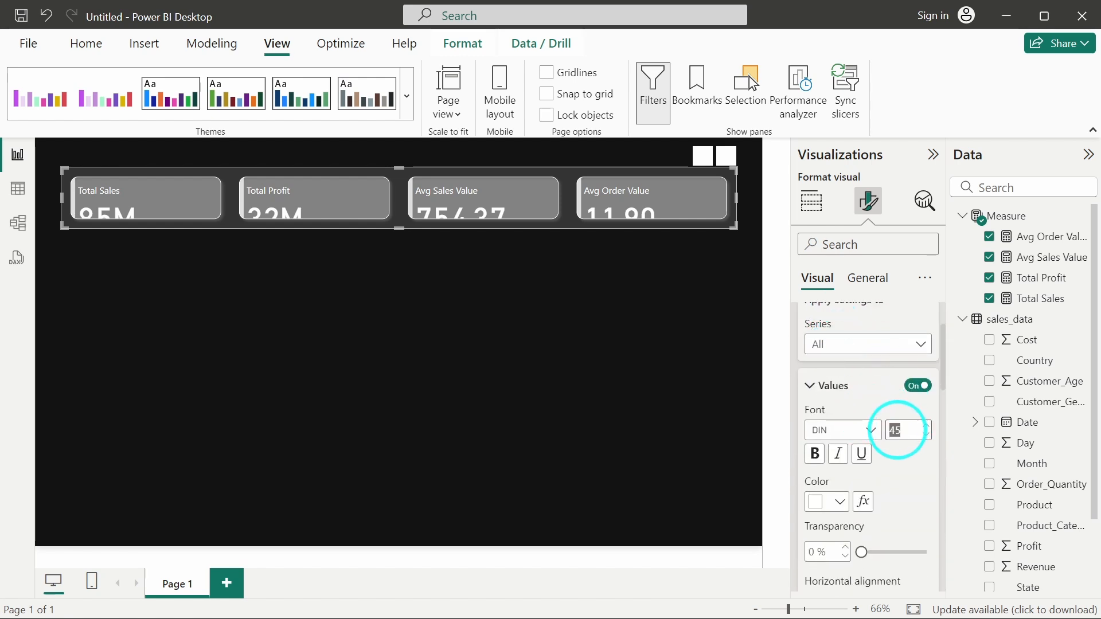
type("2")
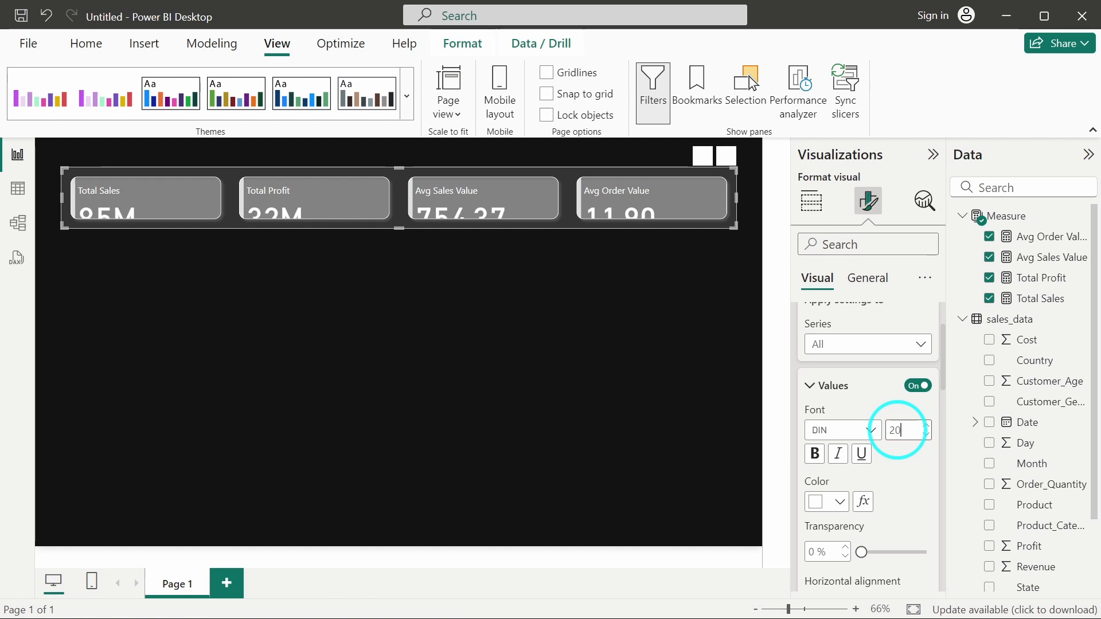
type("0")
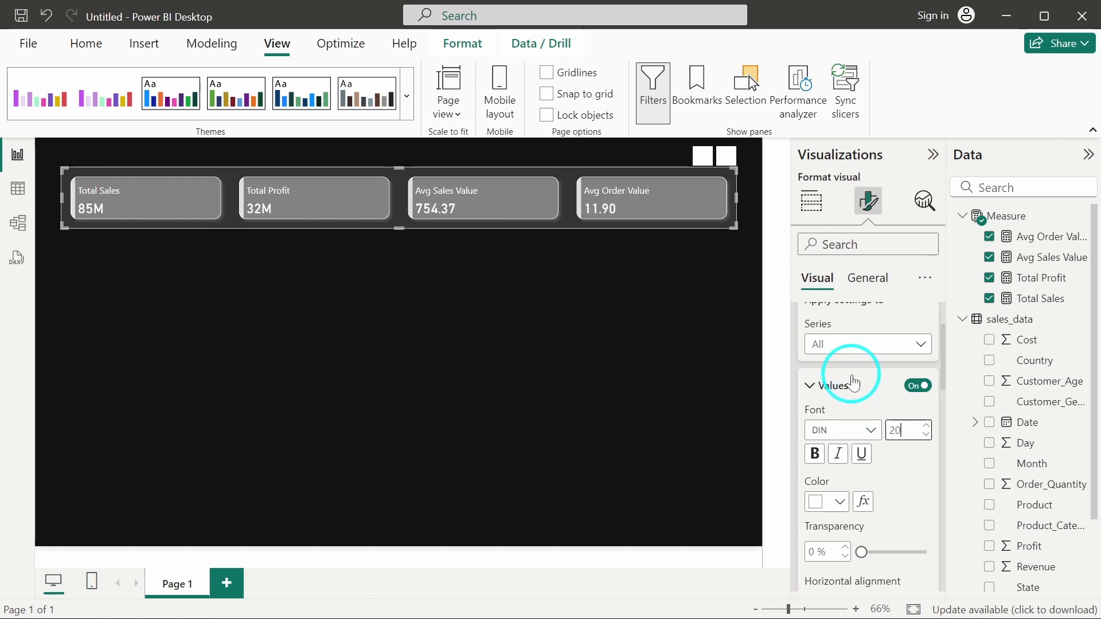
scroll(849, 371, "up", 2)
Keep the callout labels turned on and set their font size to 10 for all cards.
left_click(841, 492)
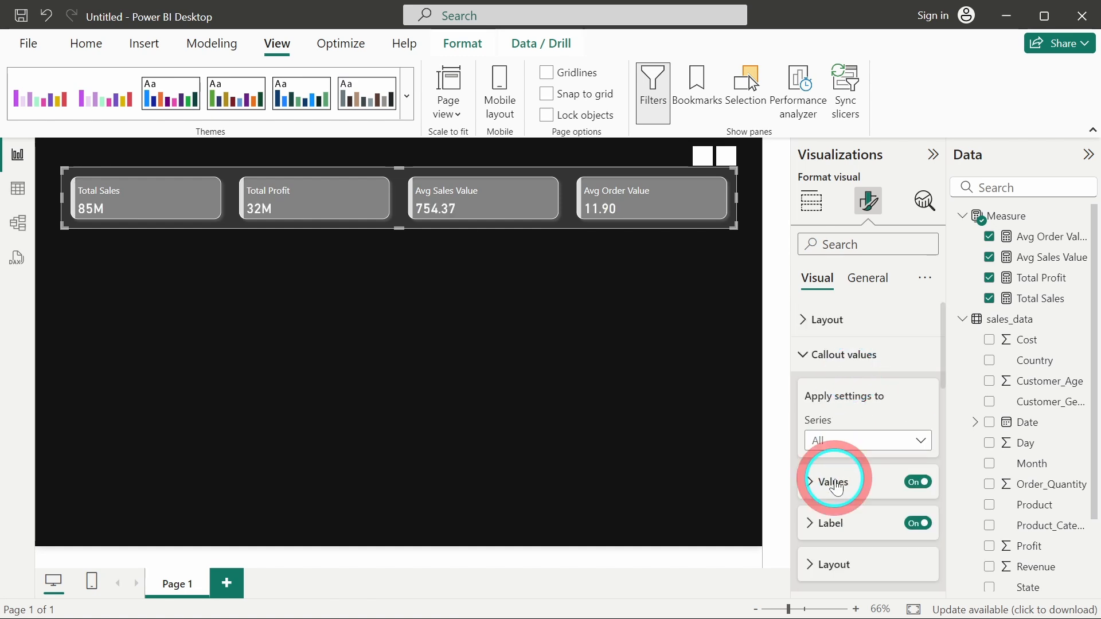
left_click(838, 365)
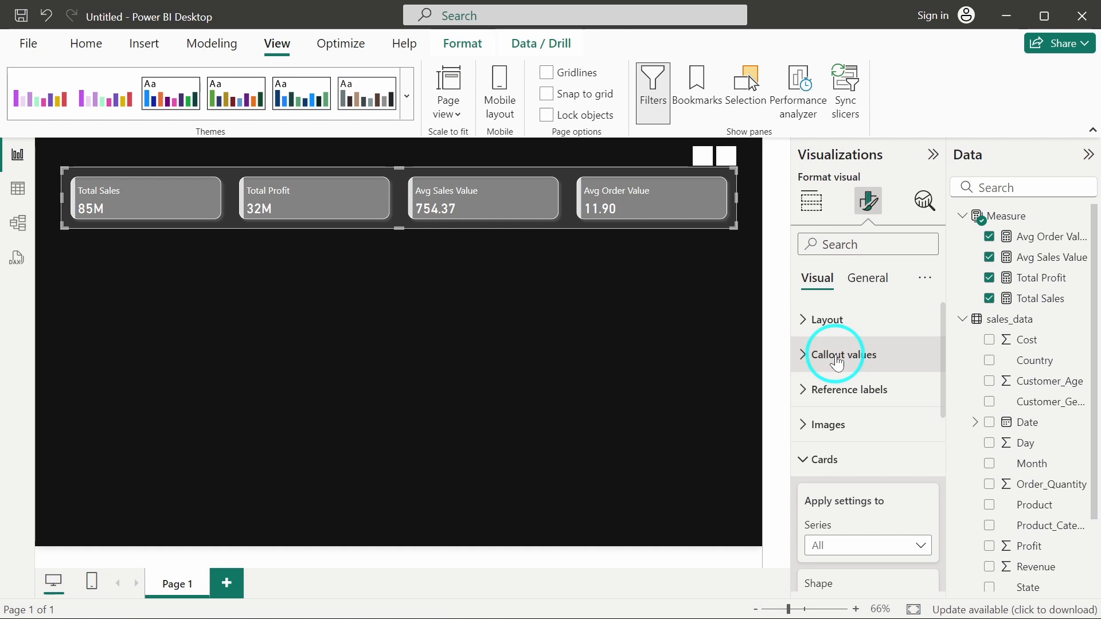
left_click(816, 459)
left_click(839, 370)
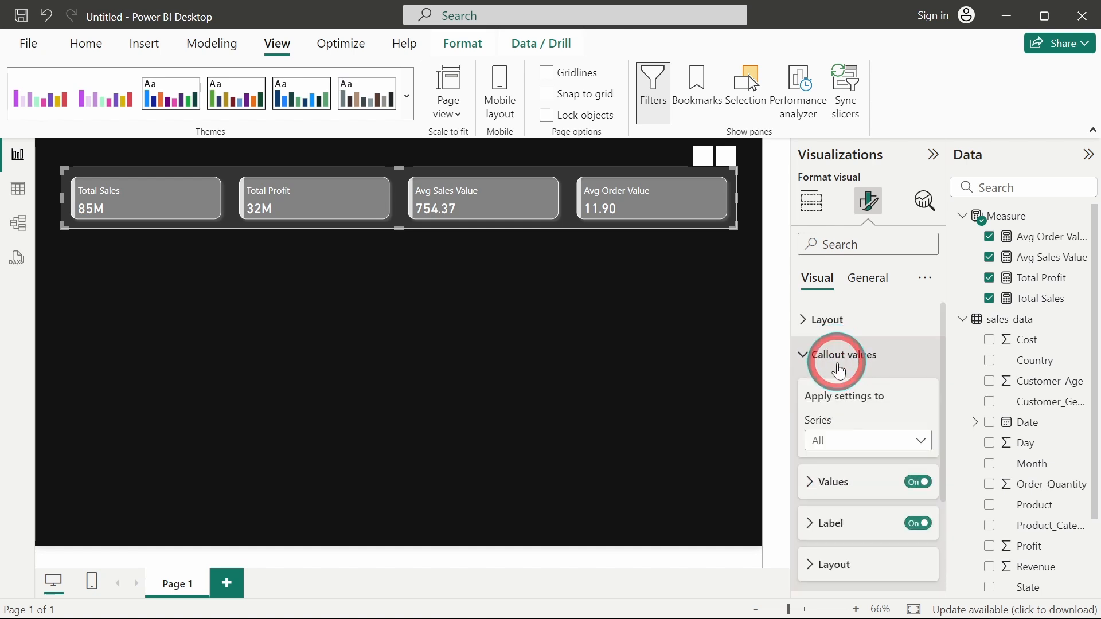
scroll(845, 430, "down", 2)
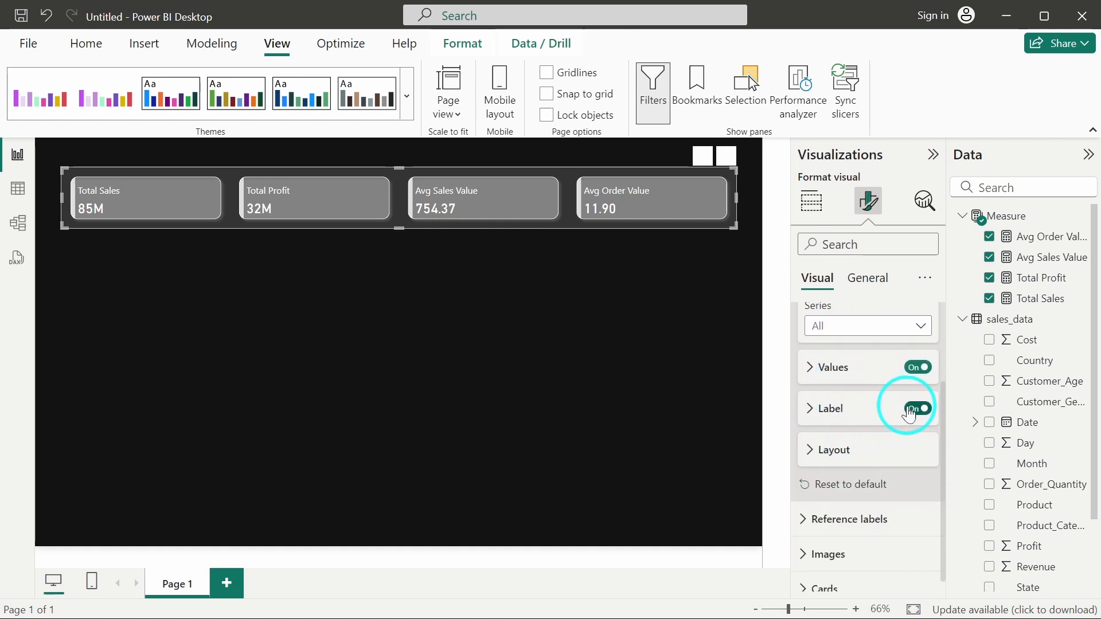
left_click(908, 411)
left_click(912, 409)
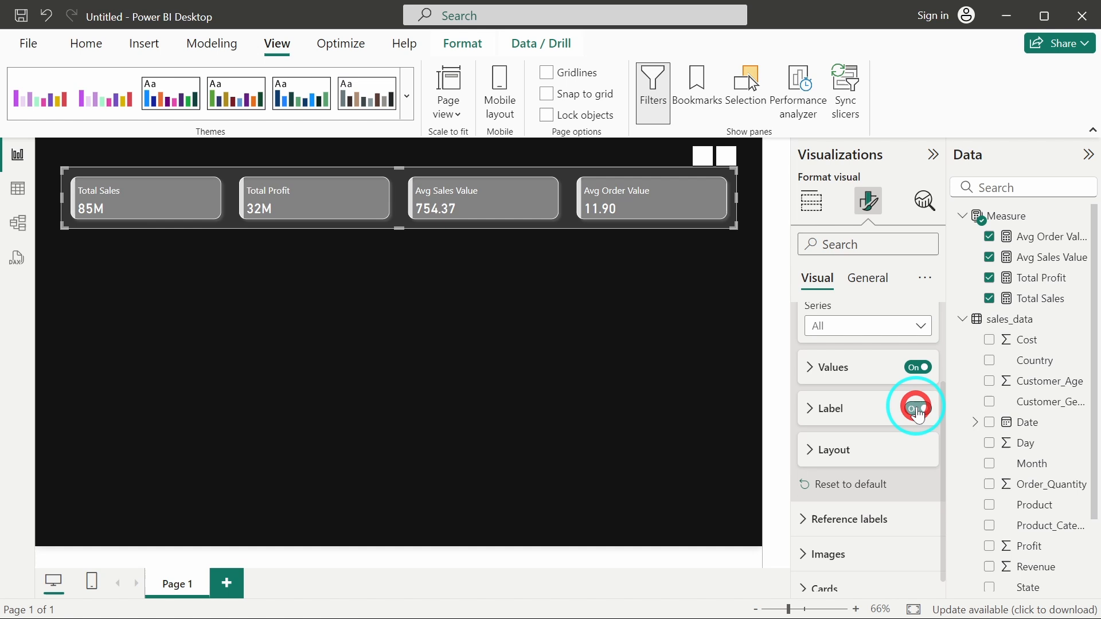
left_click(831, 408)
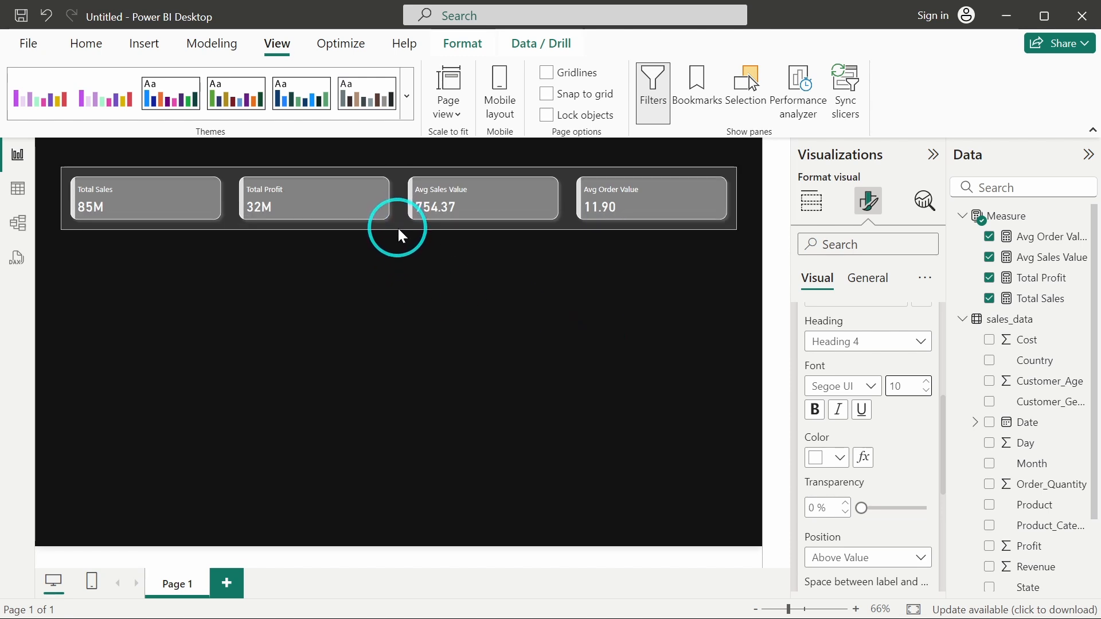
Trim the card visual's height slightly and widen it toward both side edges of the page.
left_click_drag(397, 226, 397, 227)
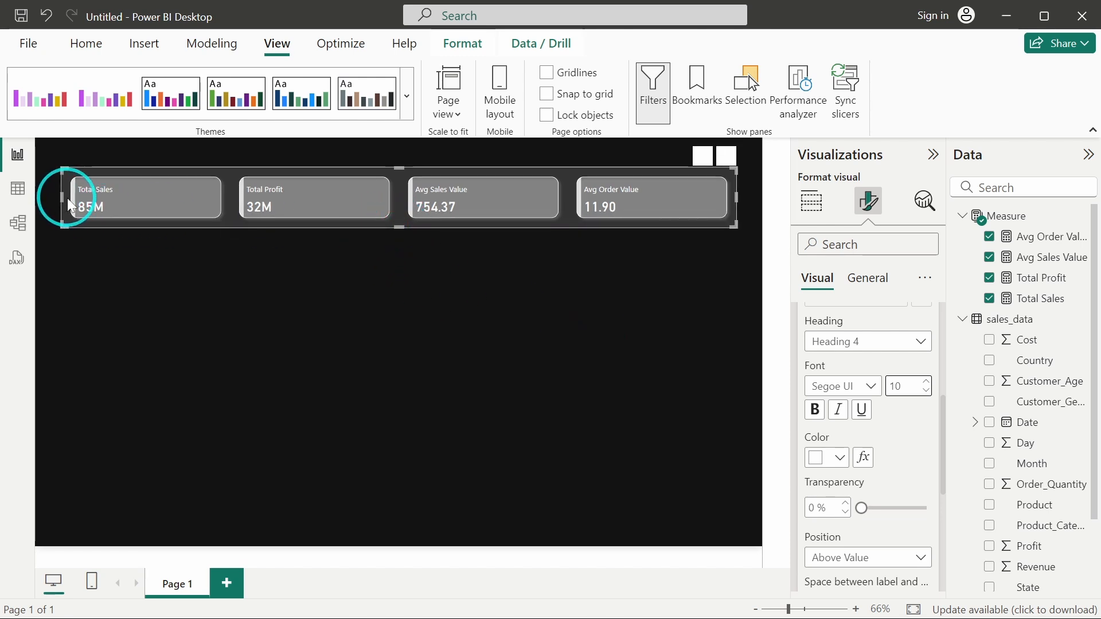
left_click_drag(60, 197, 54, 195)
left_click_drag(736, 195, 749, 195)
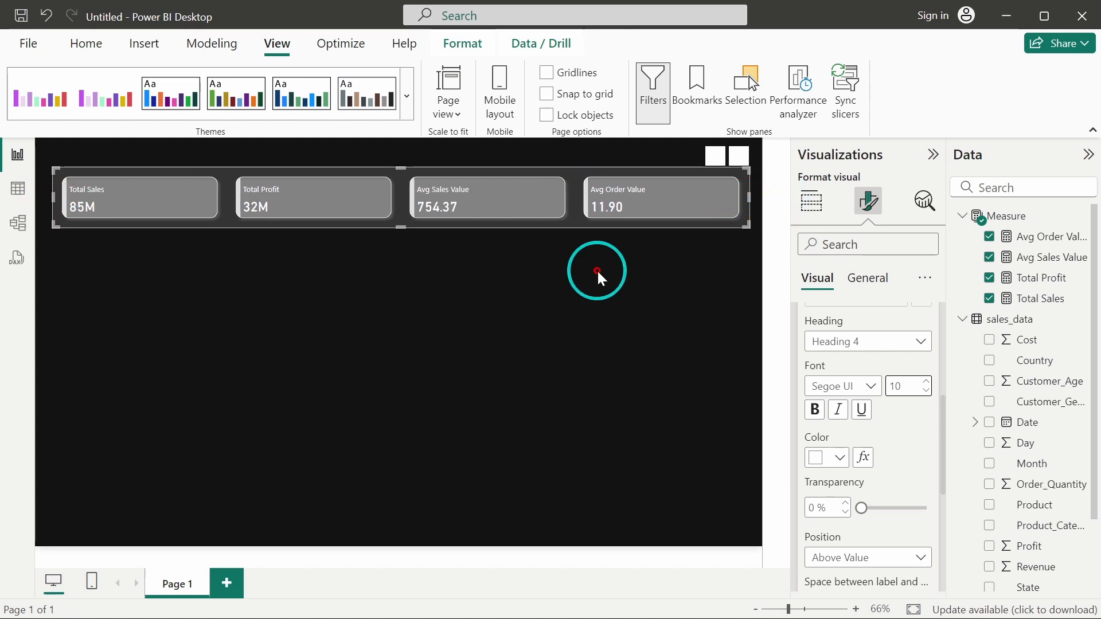
left_click(596, 269)
Turn on the image option for all cards in the card visual.
left_click(580, 226)
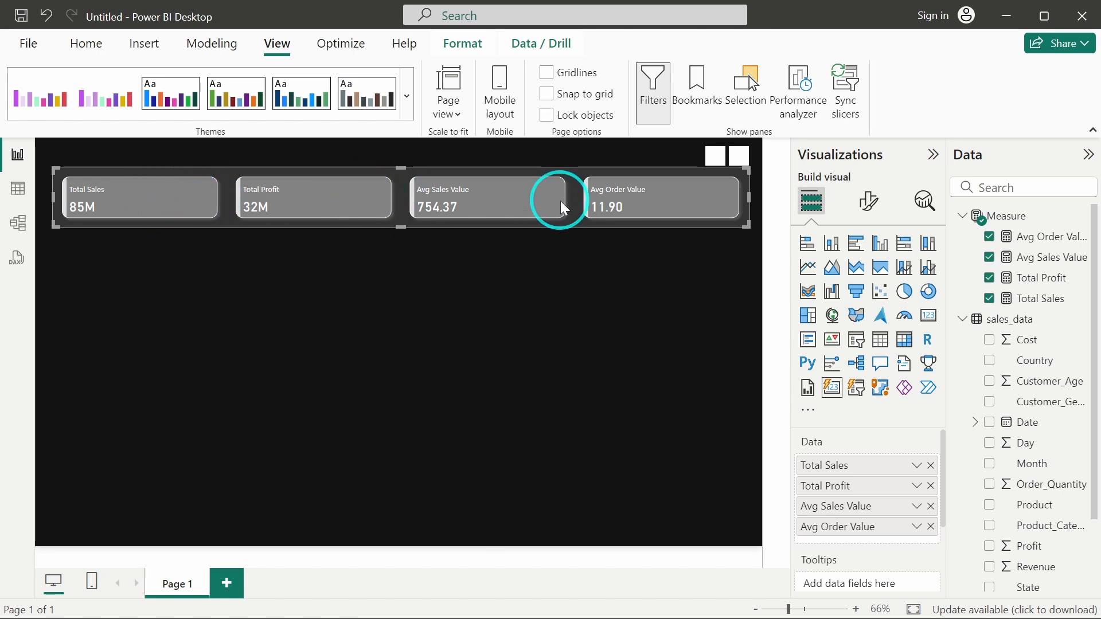
left_click(868, 202)
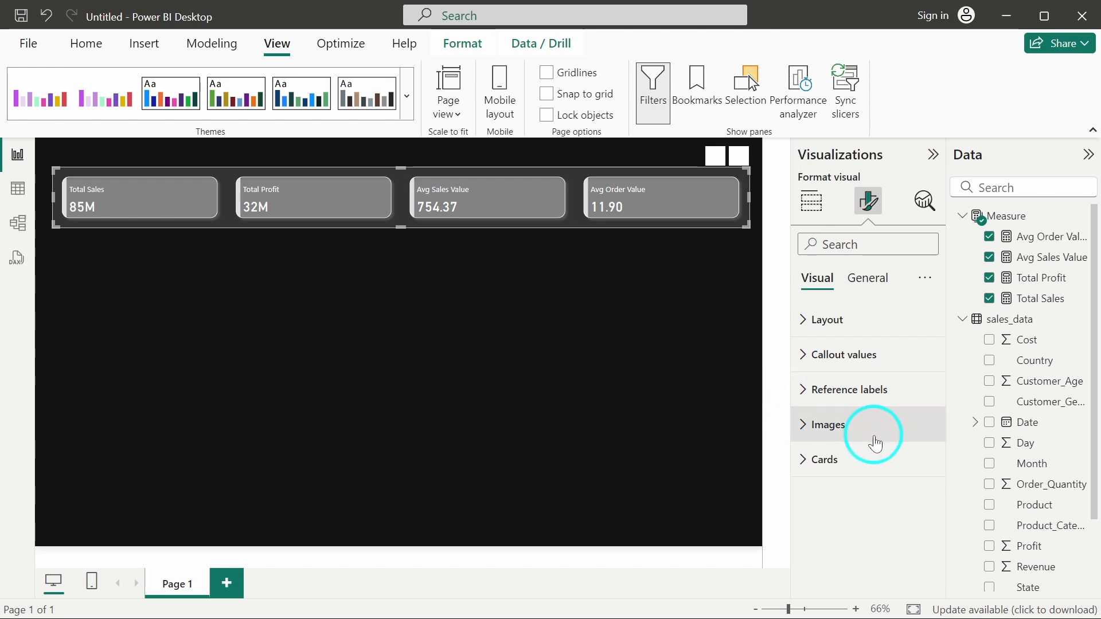
left_click(818, 427)
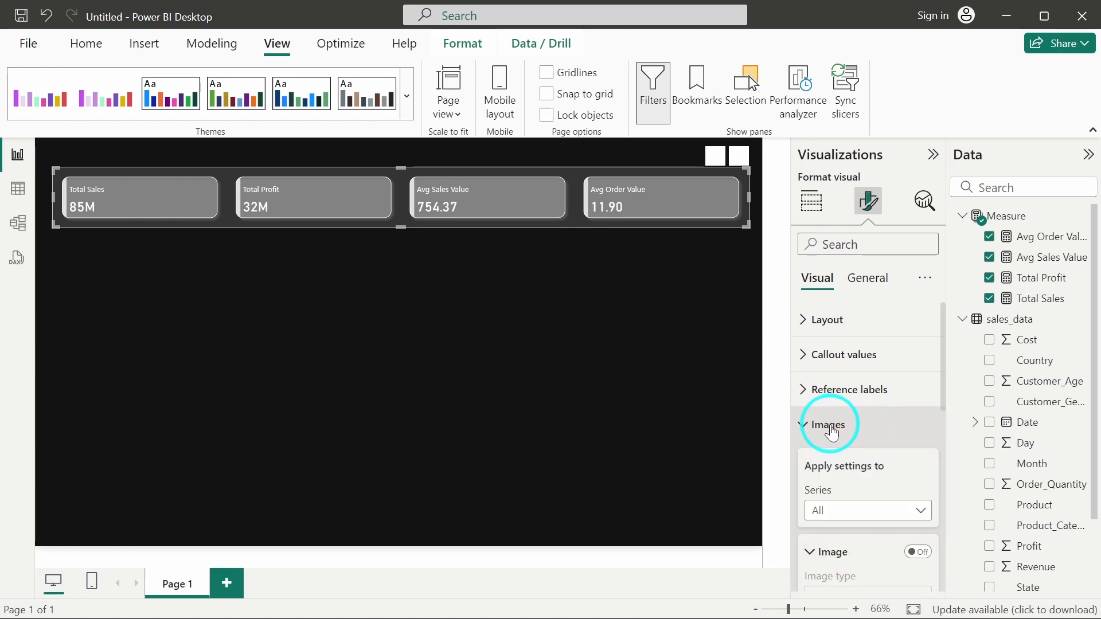
scroll(829, 424, "down", 5)
scroll(829, 424, "down", 3)
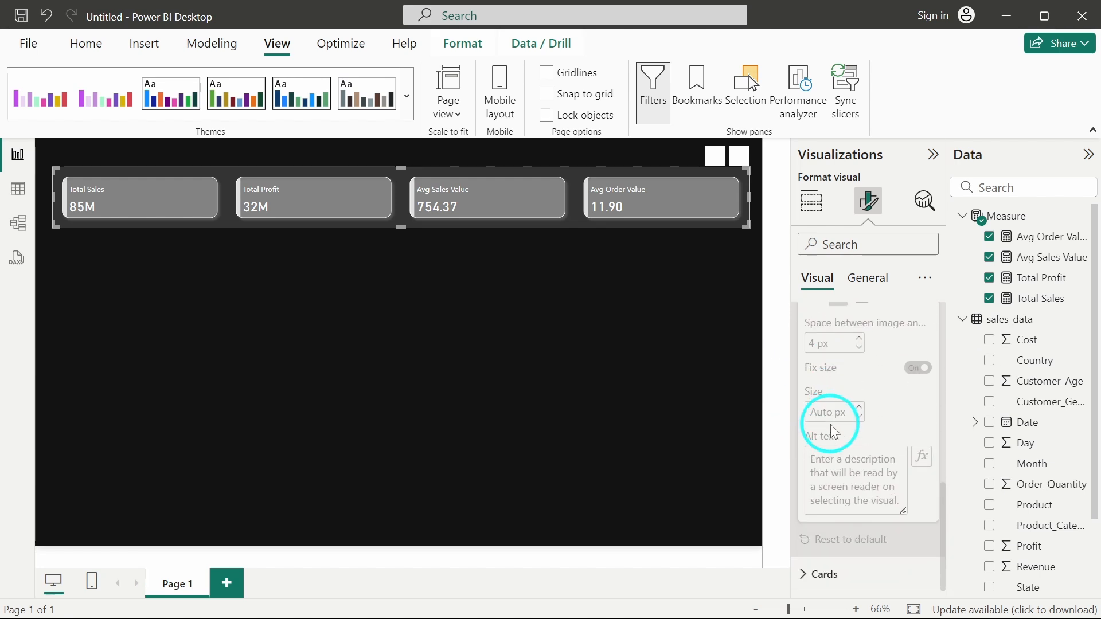
scroll(830, 424, "up", 8)
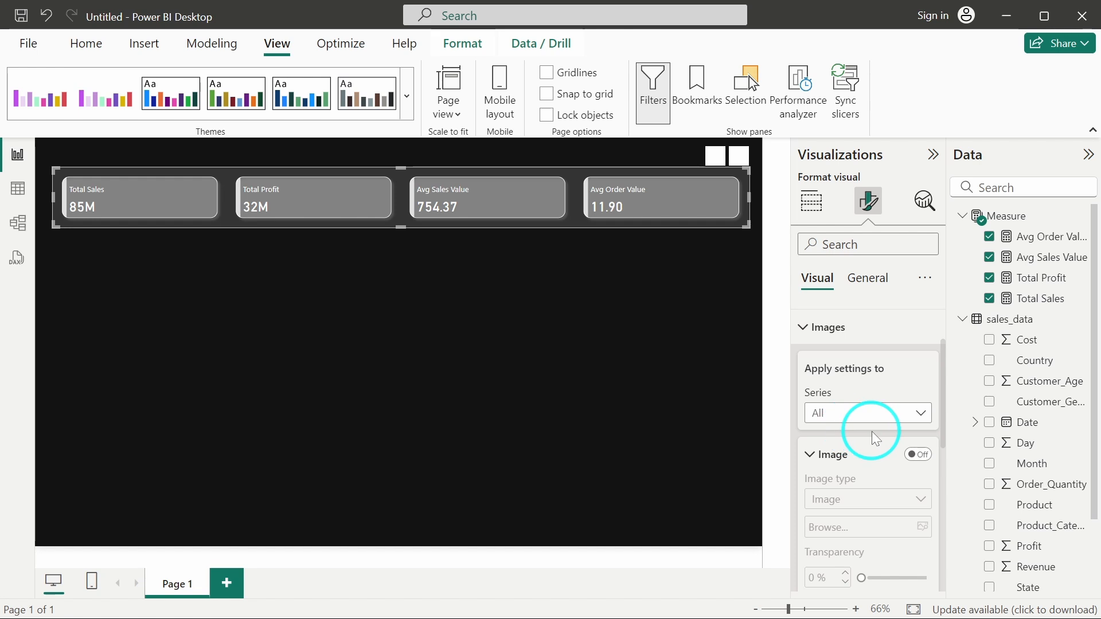
left_click(918, 454)
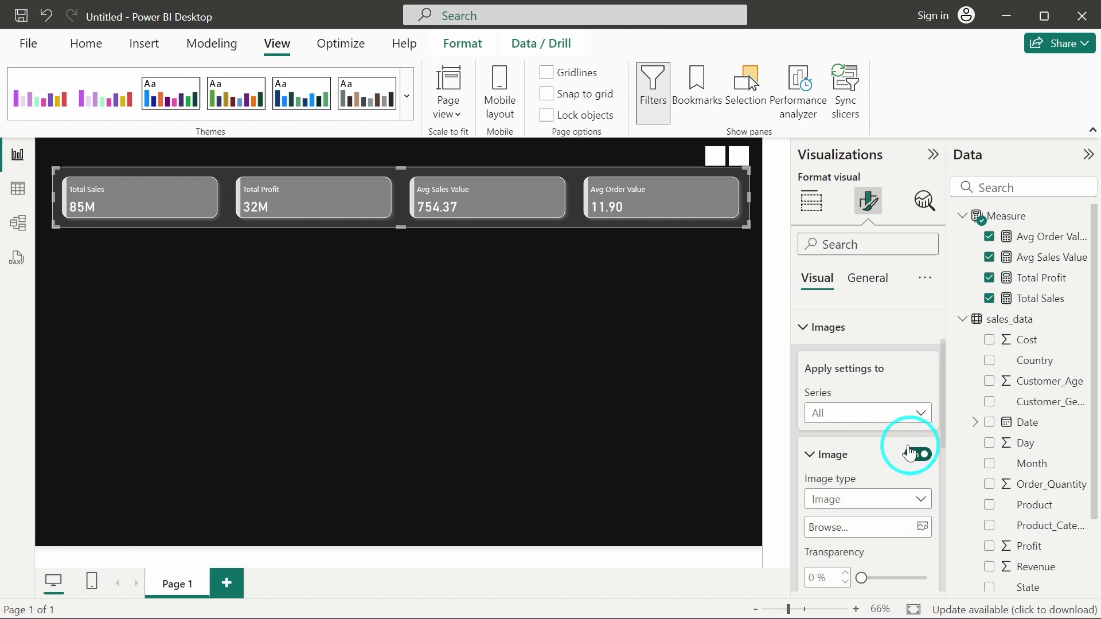
Add the logo3 picture from the 19 Oct folder as the image of the Total Sales card.
left_click(886, 422)
left_click(863, 456)
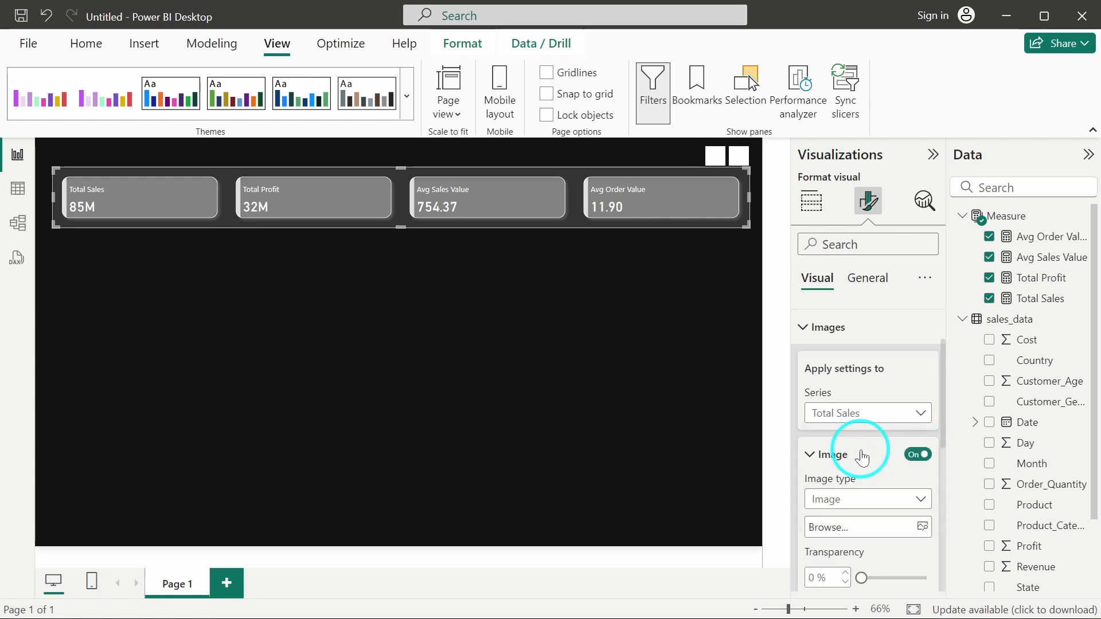
scroll(862, 455, "down", 1)
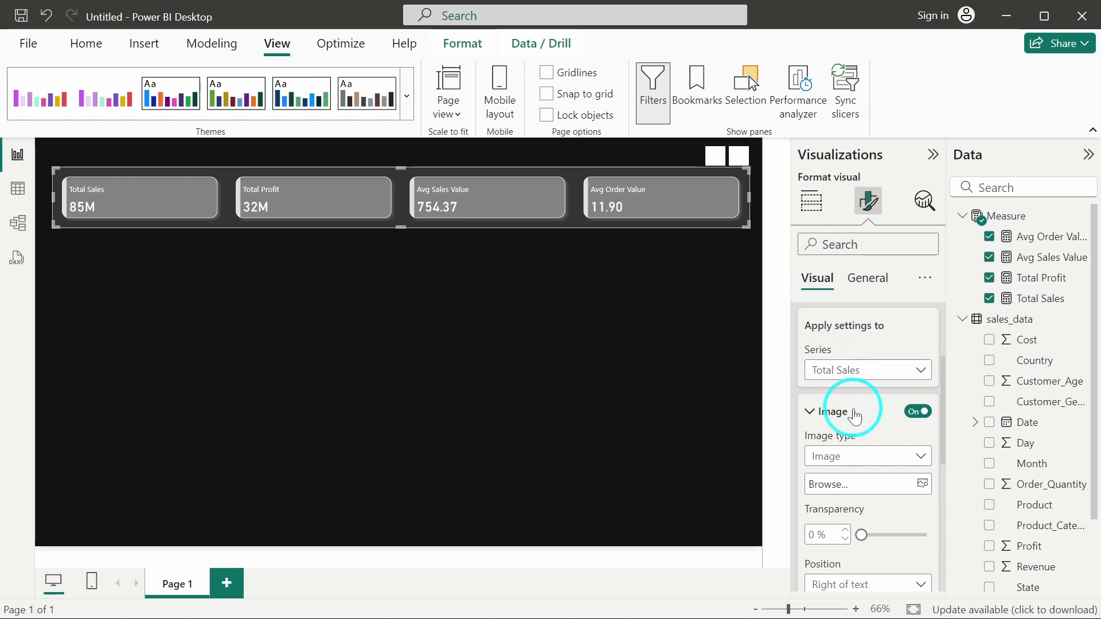
scroll(857, 413, "down", 1)
left_click(917, 434)
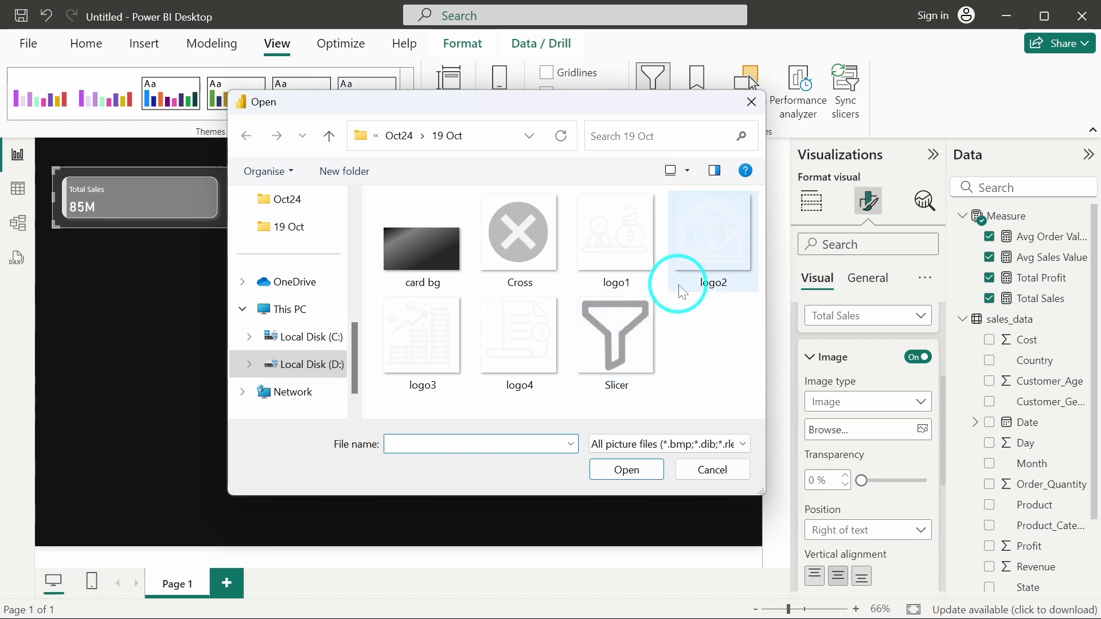
left_click(433, 348)
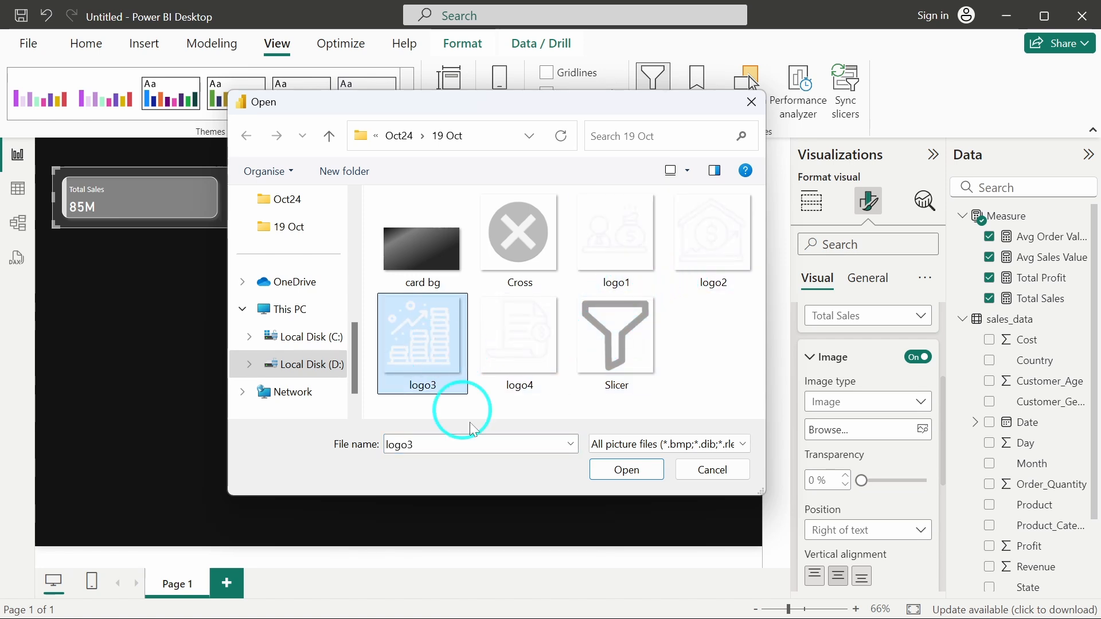
left_click(627, 470)
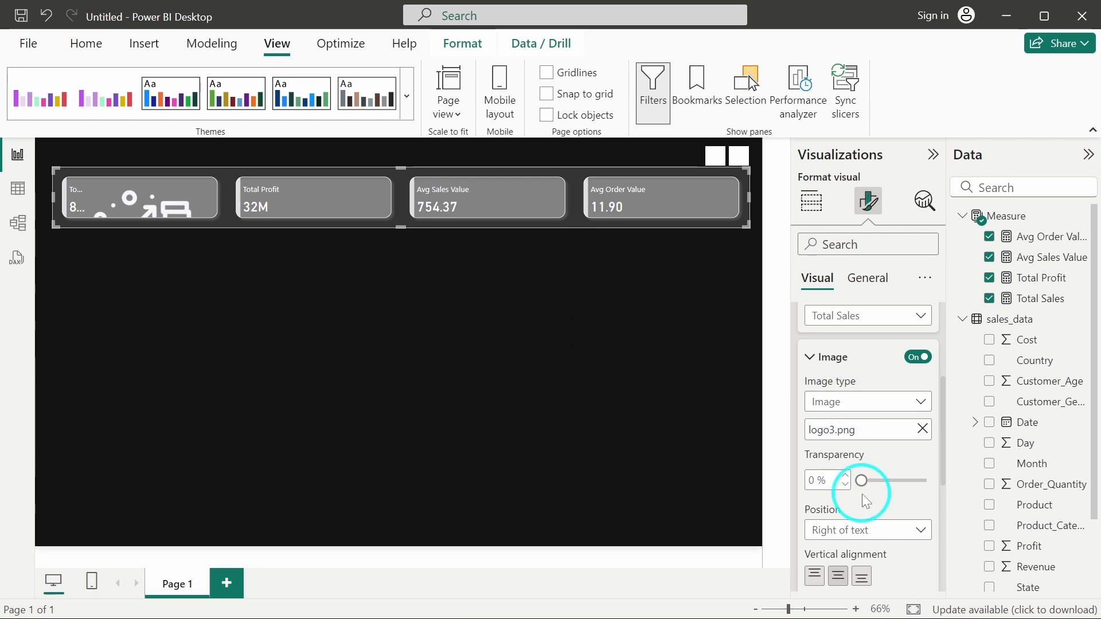
Set the Total Sales card image's fixed size to 43 px.
scroll(865, 498, "down", 3)
scroll(875, 482, "down", 4)
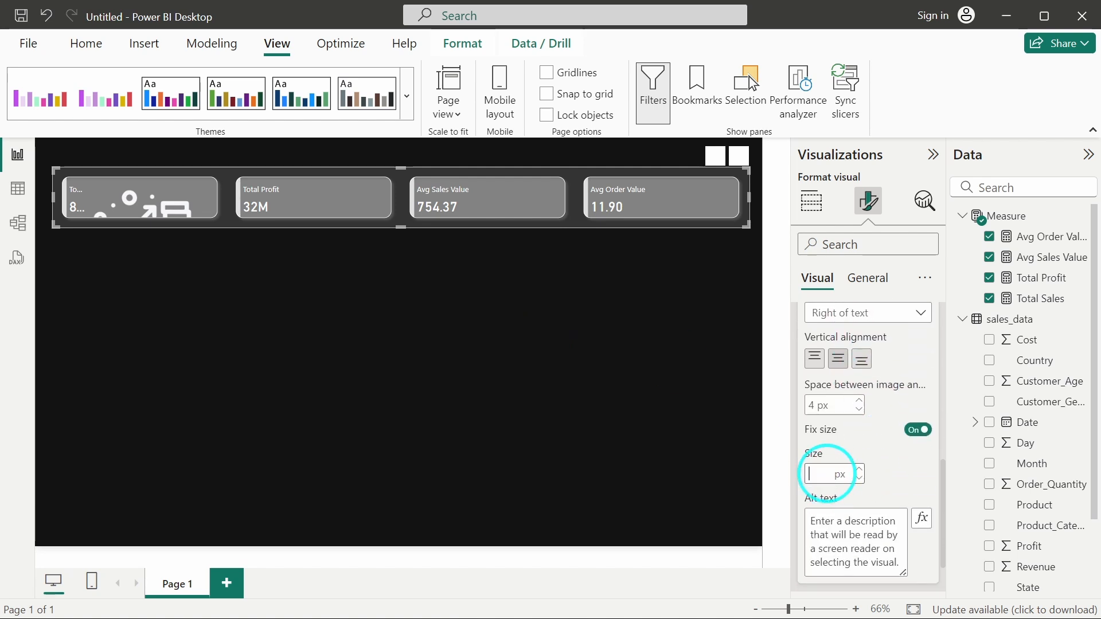
key("Return")
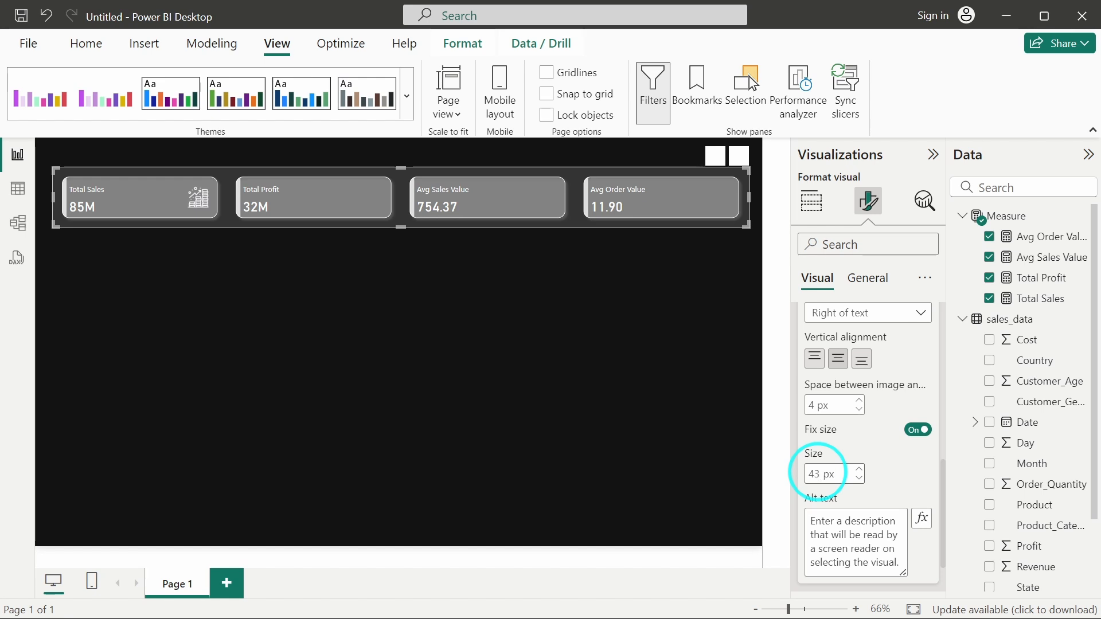
left_click(682, 387)
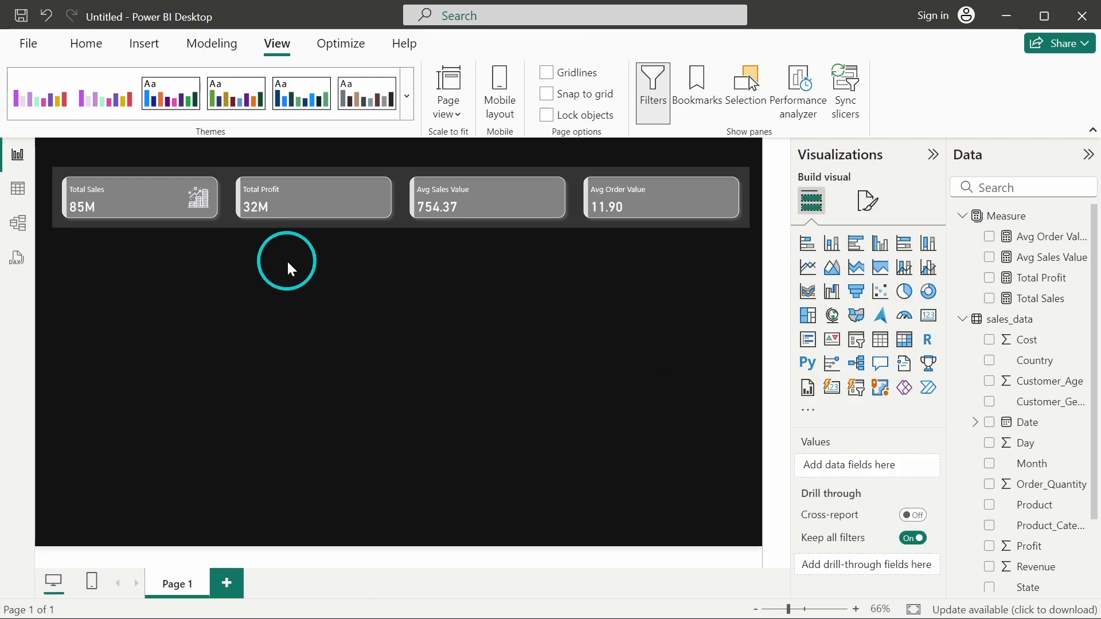
Set the vertical alignment of the Total Sales card's image to Top.
left_click(205, 218)
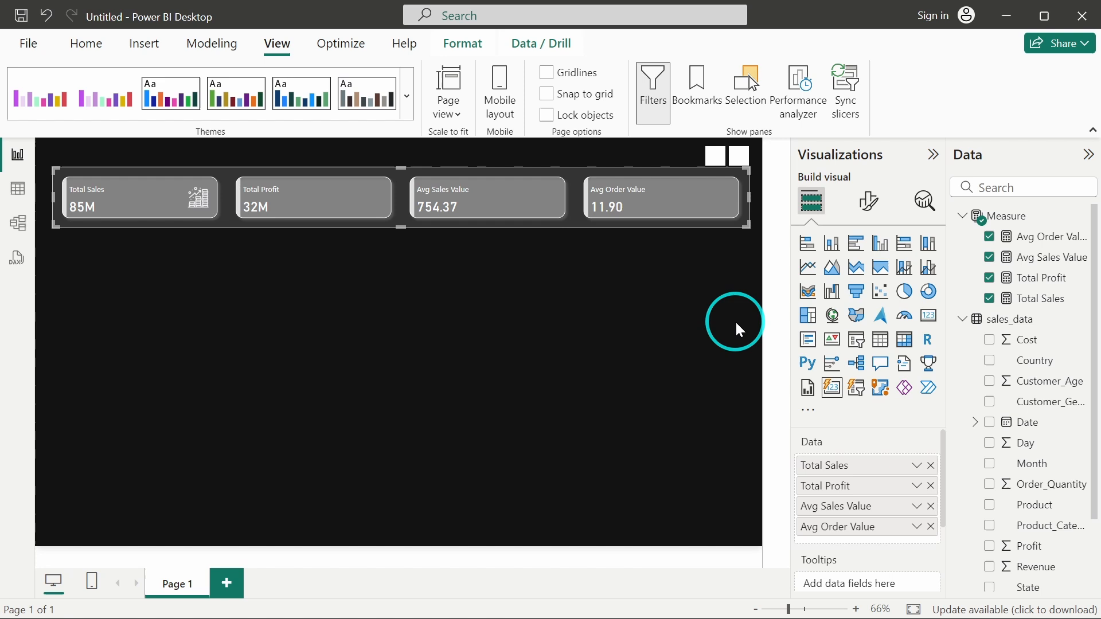
left_click(869, 201)
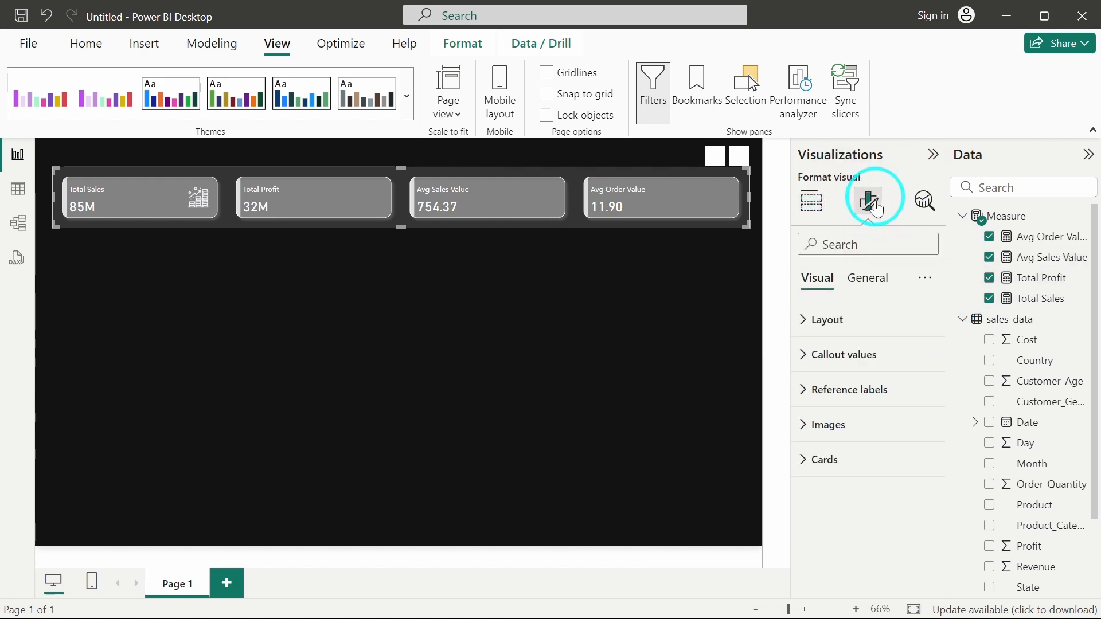
left_click(847, 431)
scroll(849, 431, "down", 3)
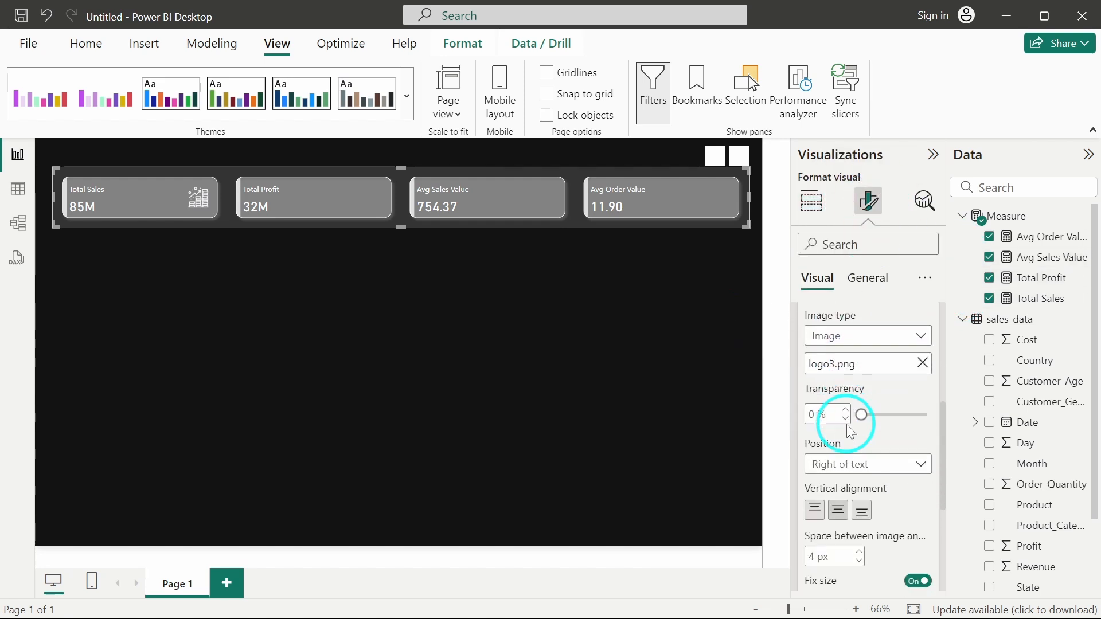
scroll(843, 424, "down", 3)
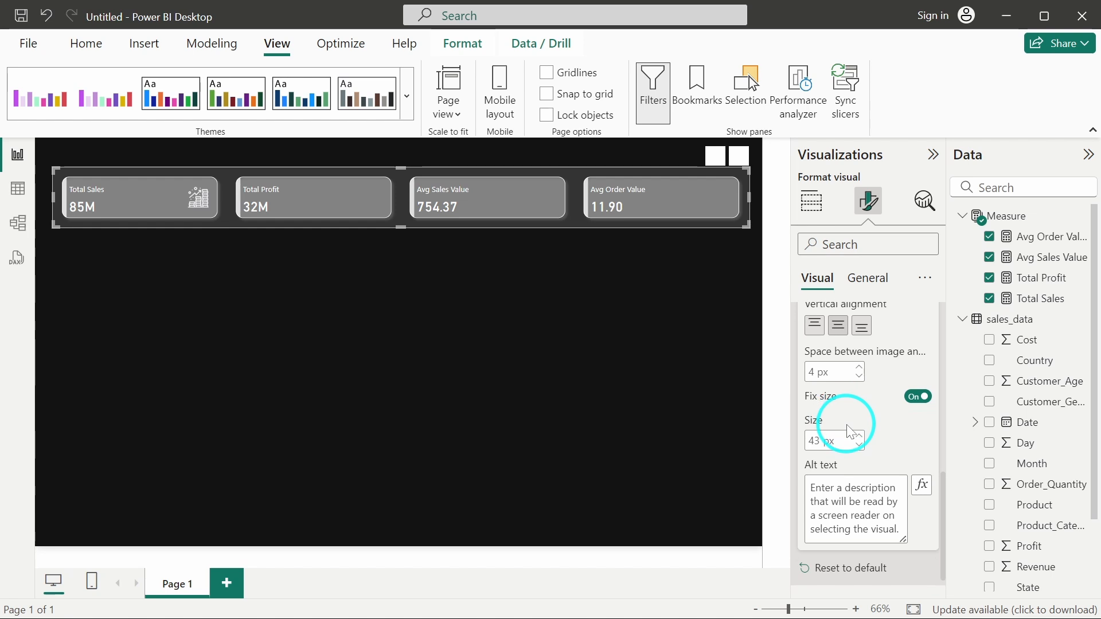
scroll(836, 424, "up", 2)
left_click(814, 399)
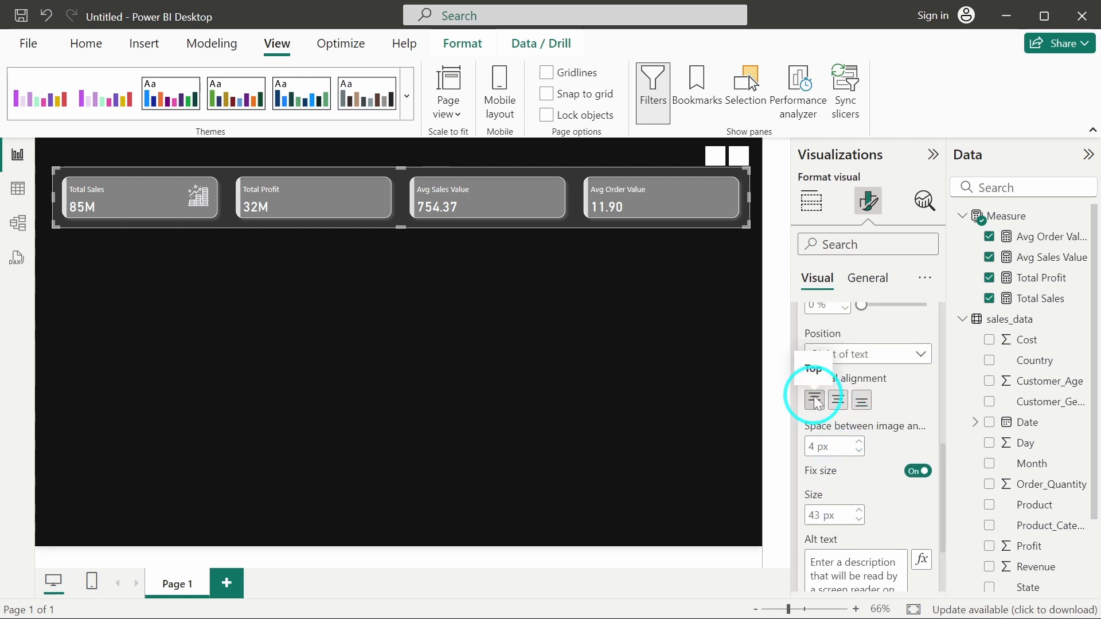
scroll(859, 408, "up", 1)
scroll(861, 414, "up", 1)
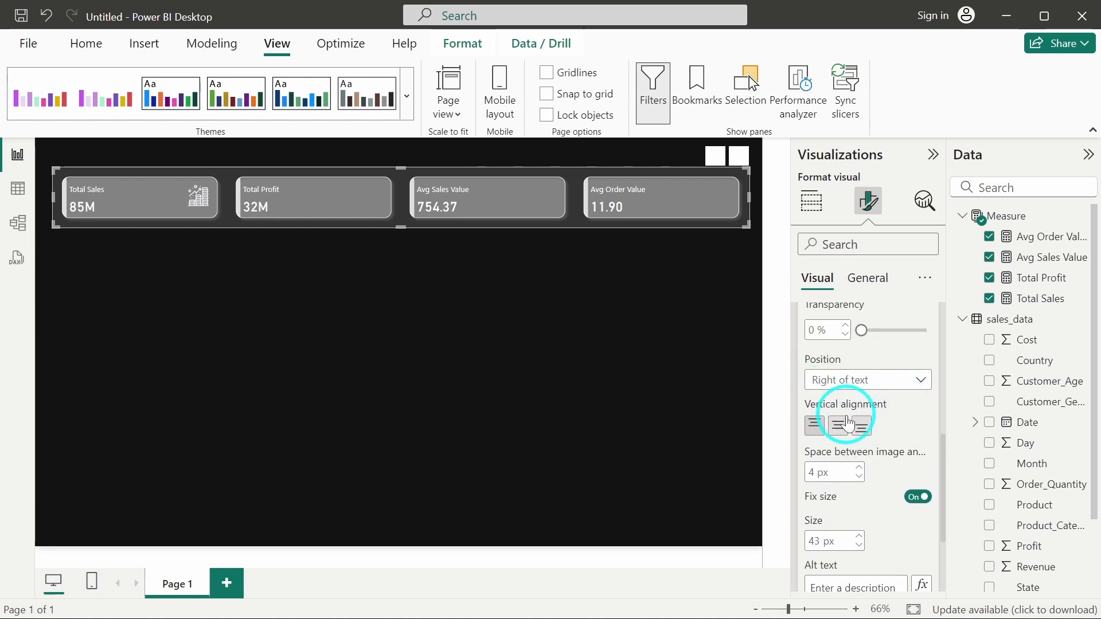
Add the logo1 picture from the 19 Oct folder as the image of the Total Profit card.
scroll(903, 450, "down", 2)
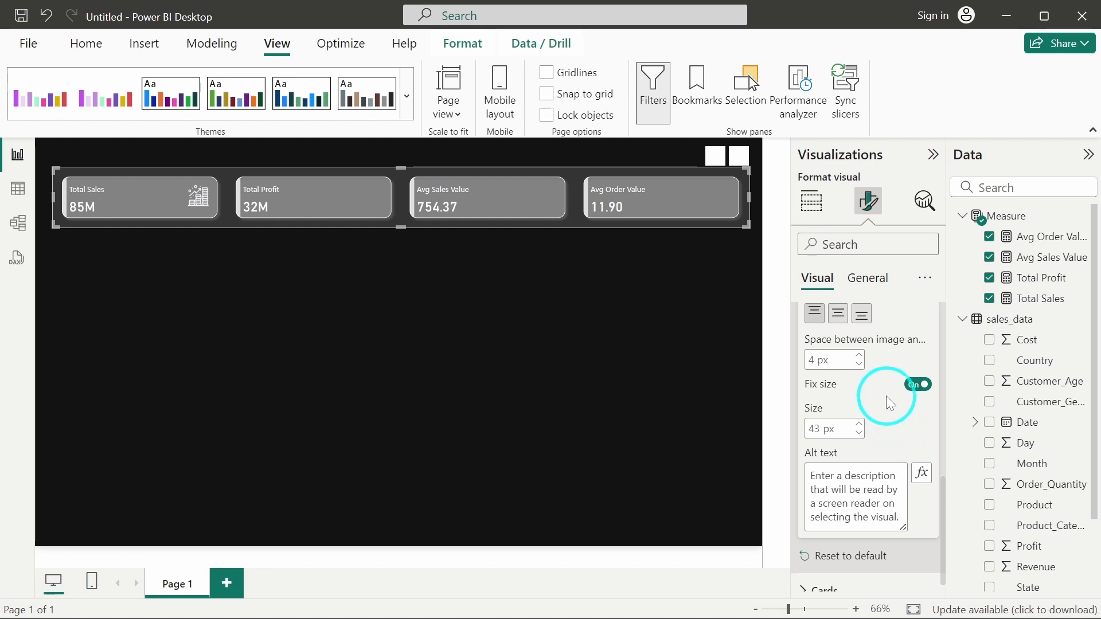
scroll(884, 392, "up", 5)
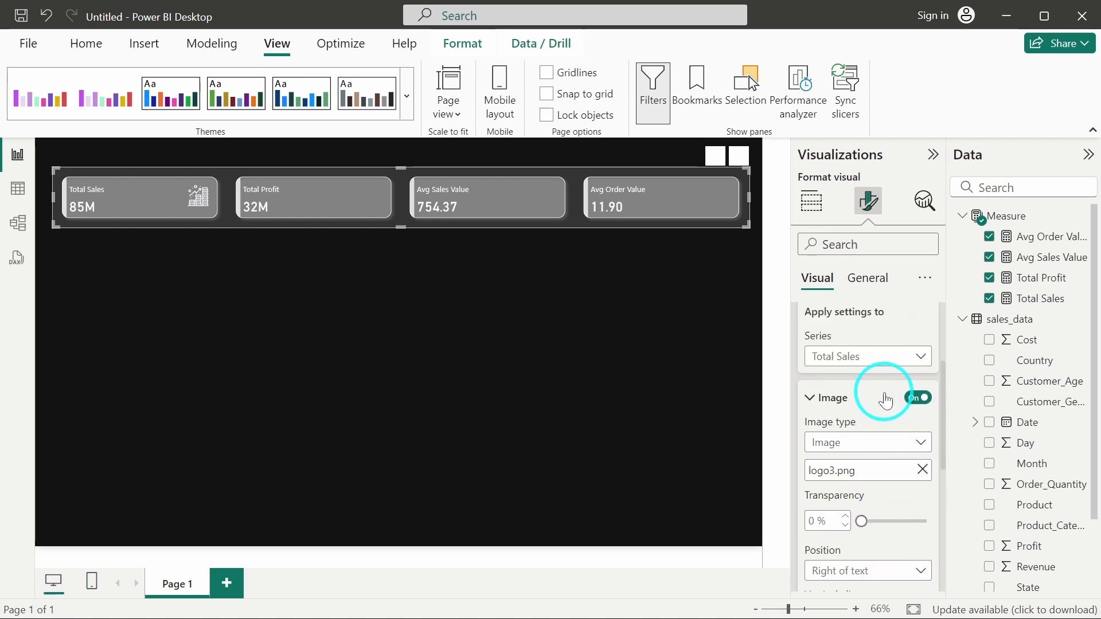
scroll(883, 390, "down", 1)
left_click(840, 330)
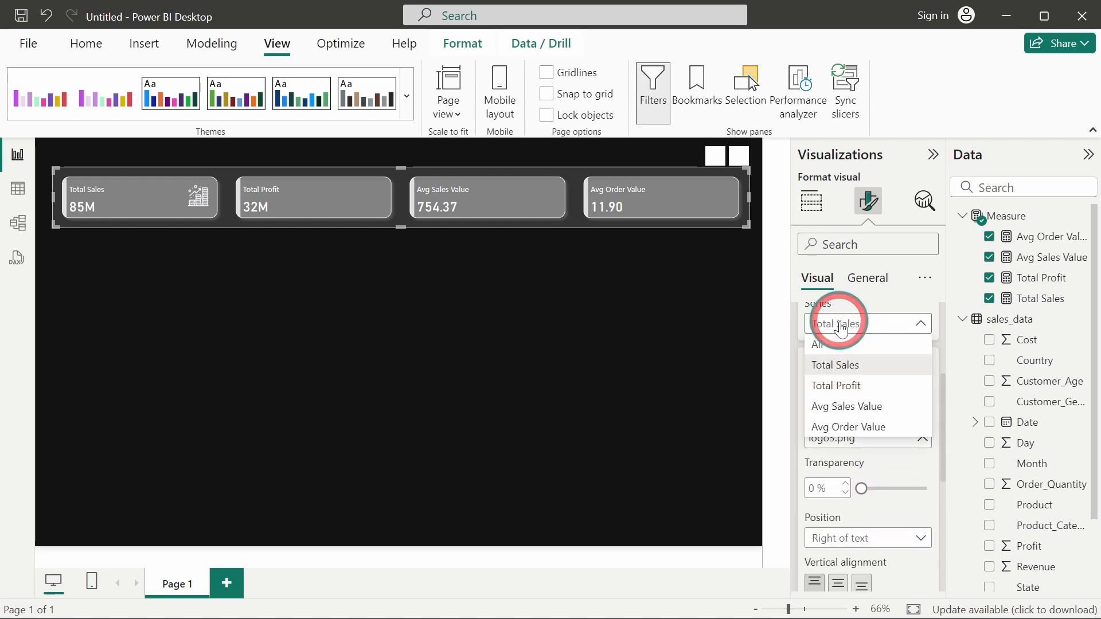
left_click(846, 382)
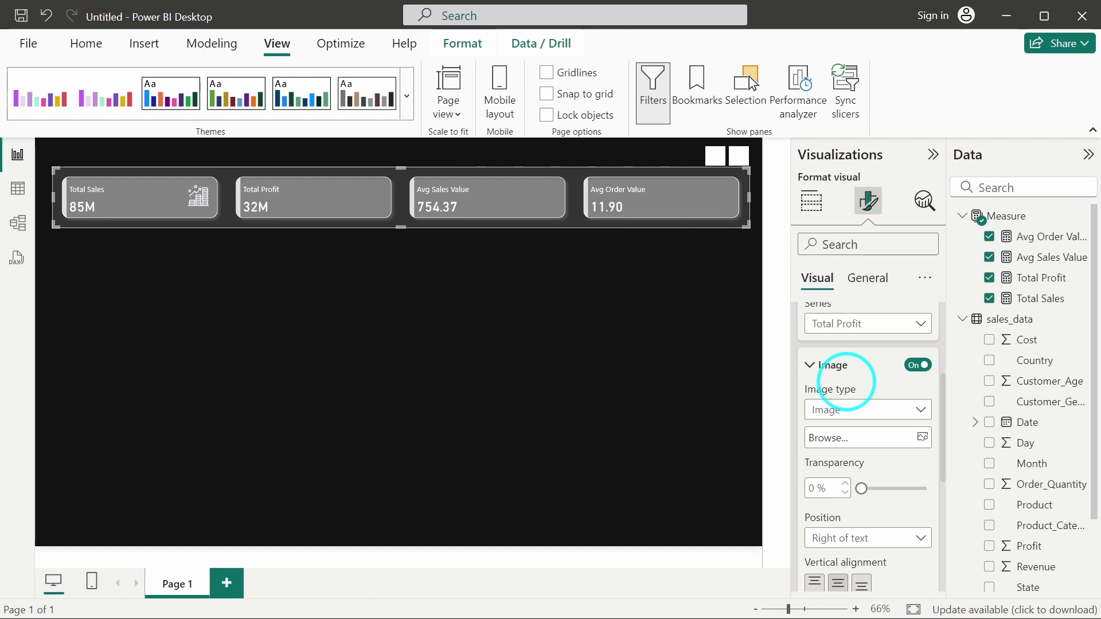
left_click(922, 437)
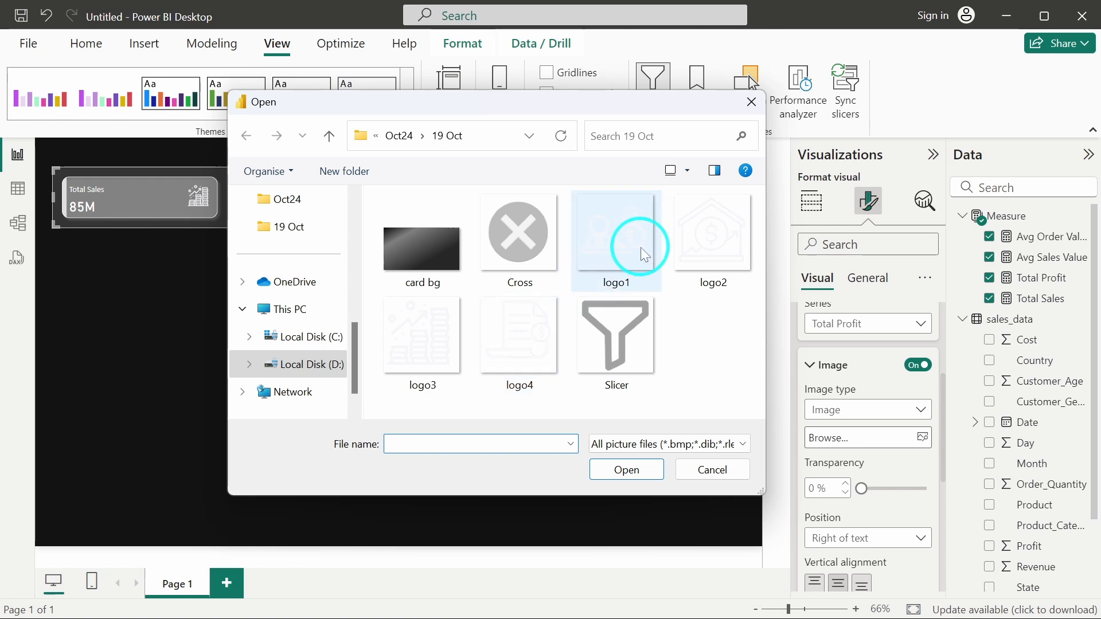
left_click(627, 246)
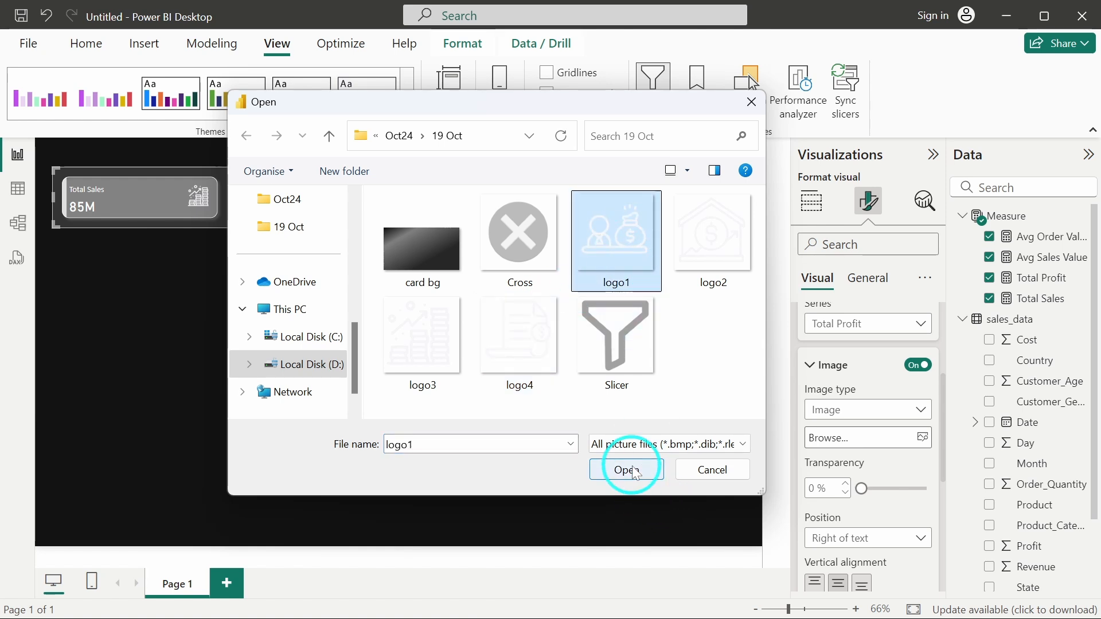
left_click(632, 469)
Set the Total Profit card image's vertical alignment to Top and its fixed size to 43 px.
scroll(846, 469, "down", 2)
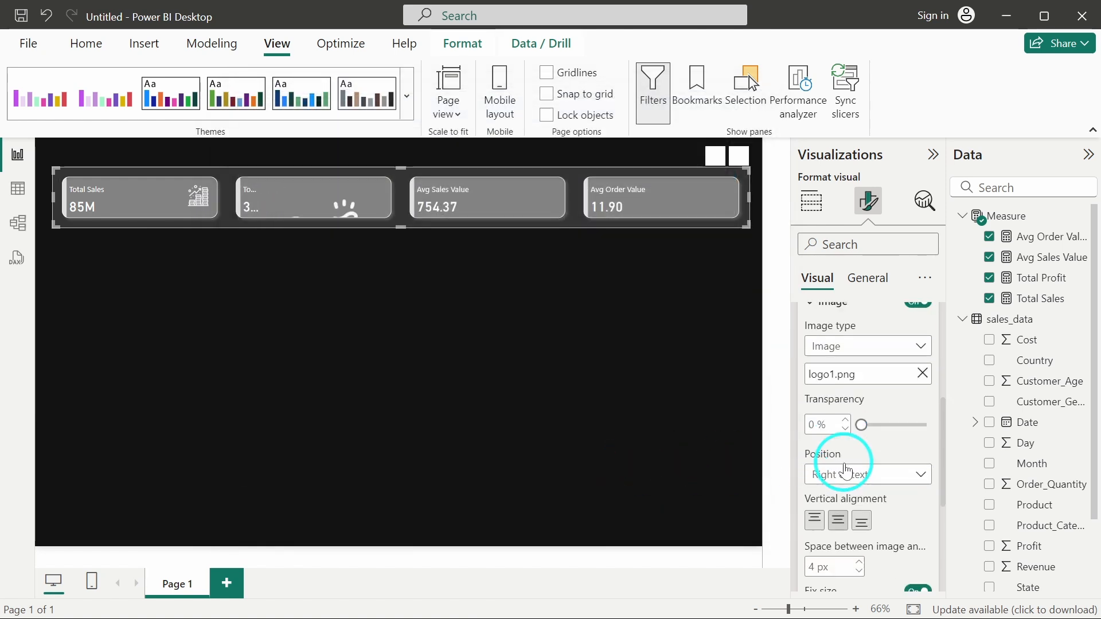
scroll(846, 467, "down", 2)
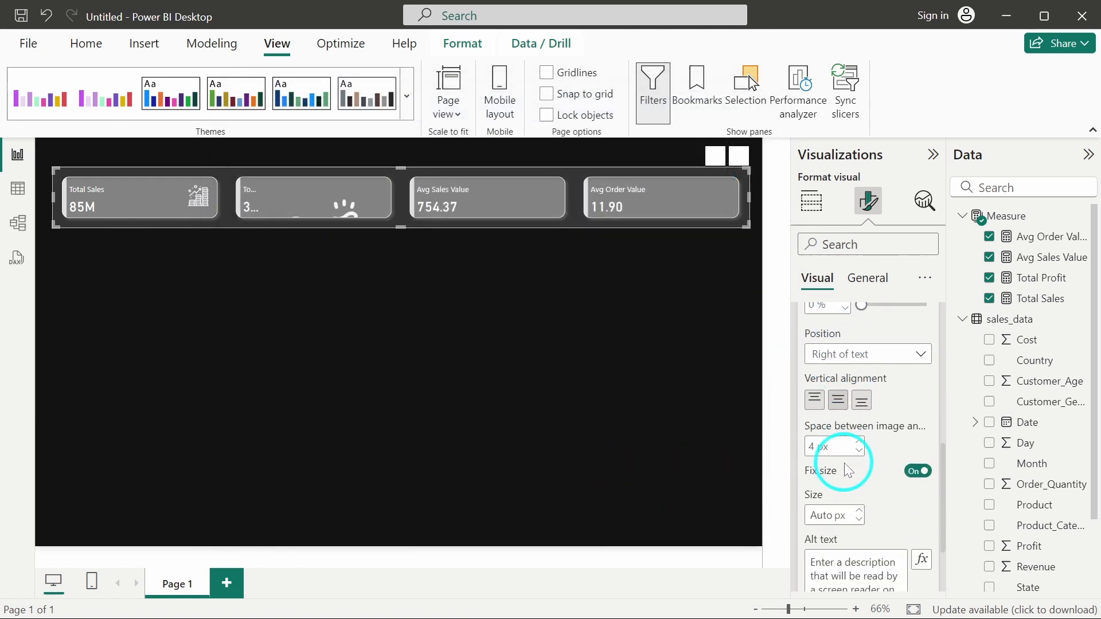
left_click(815, 400)
scroll(881, 470, "down", 1)
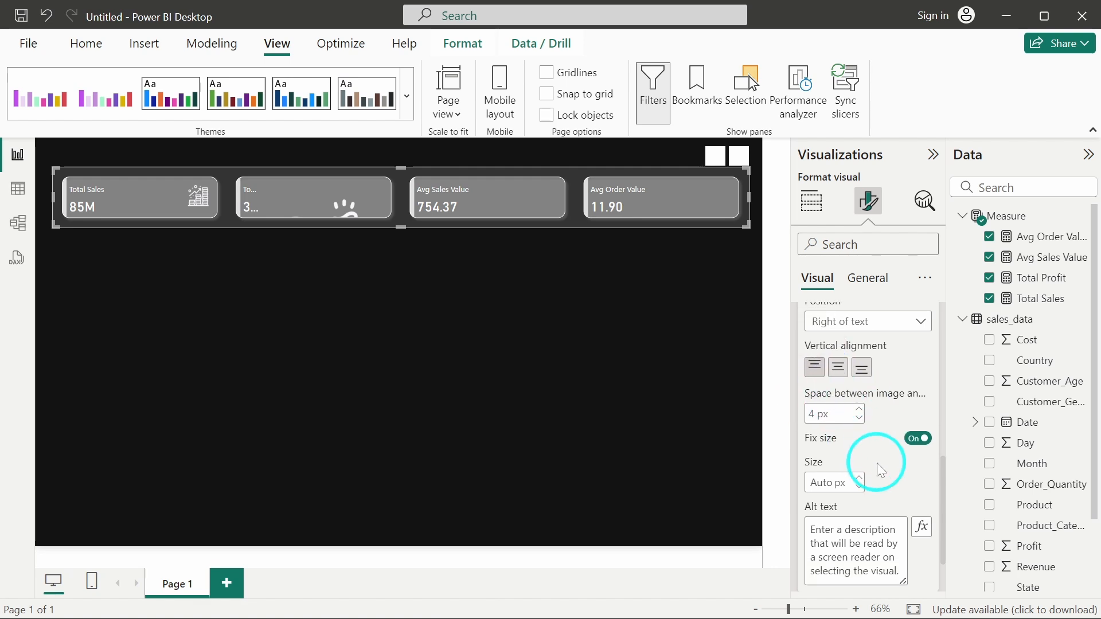
left_click(823, 473)
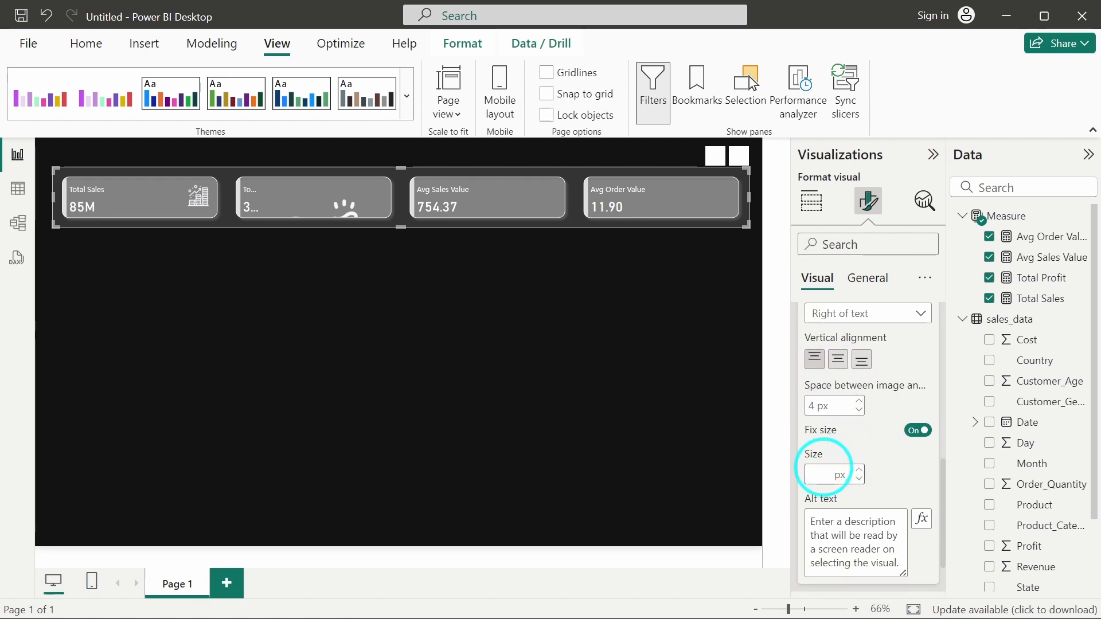
type("43")
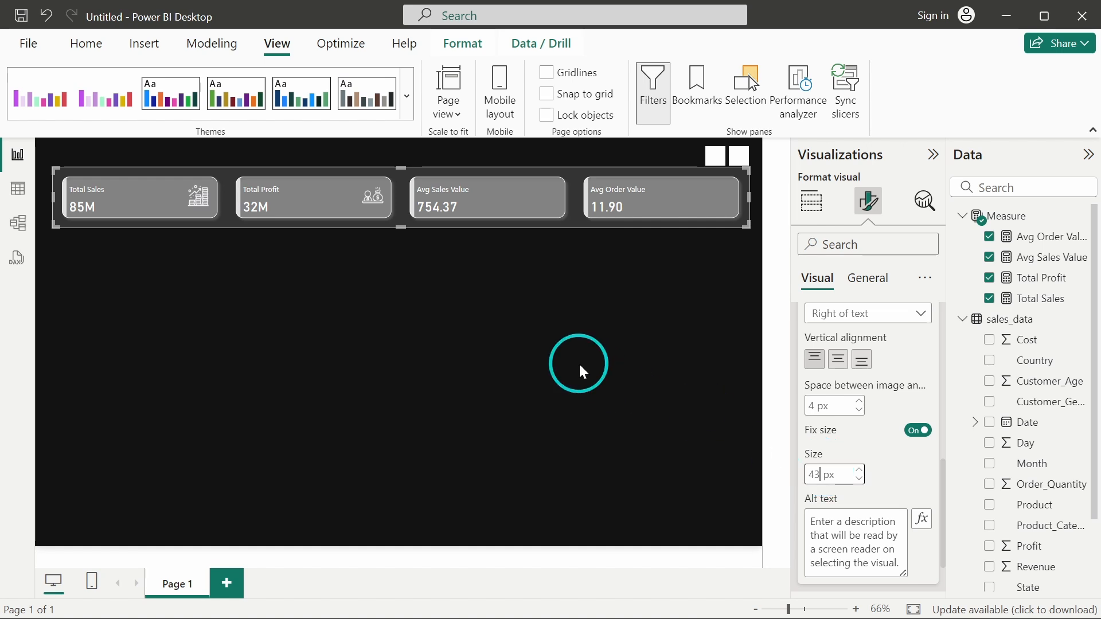
Increase the Total Profit card image's fixed size to 55 px.
scroll(897, 411, "up", 1)
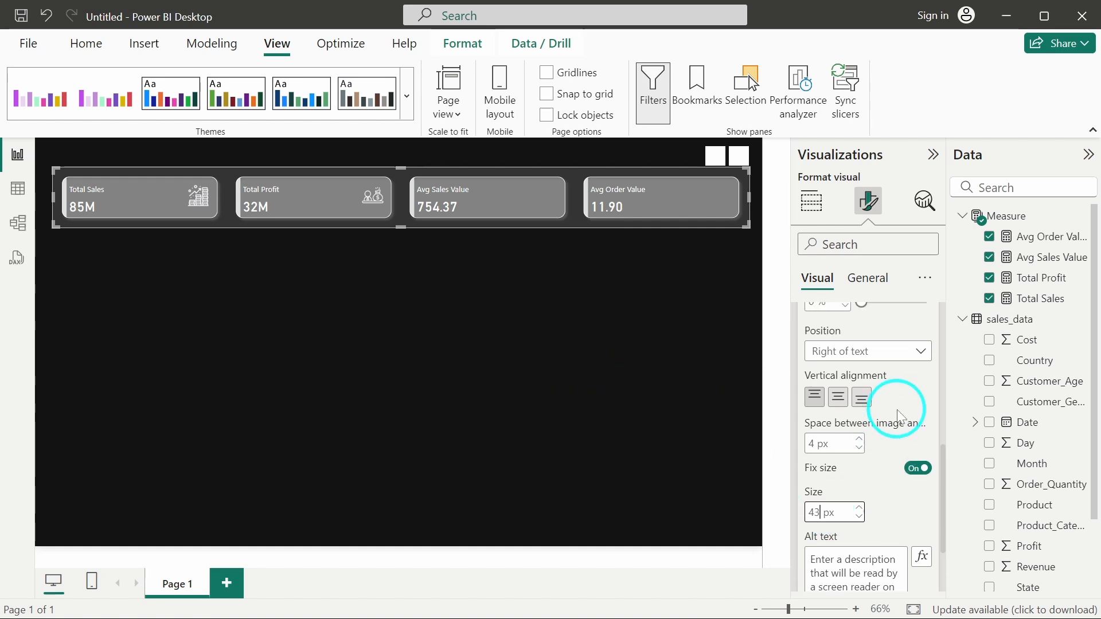
scroll(873, 459, "down", 1)
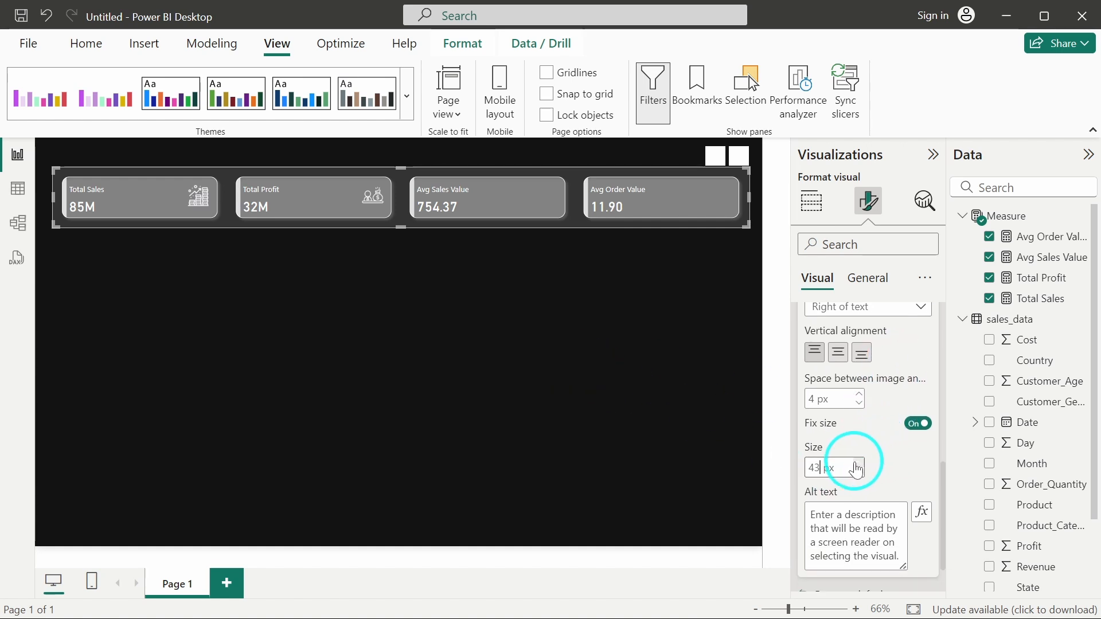
left_click(856, 466)
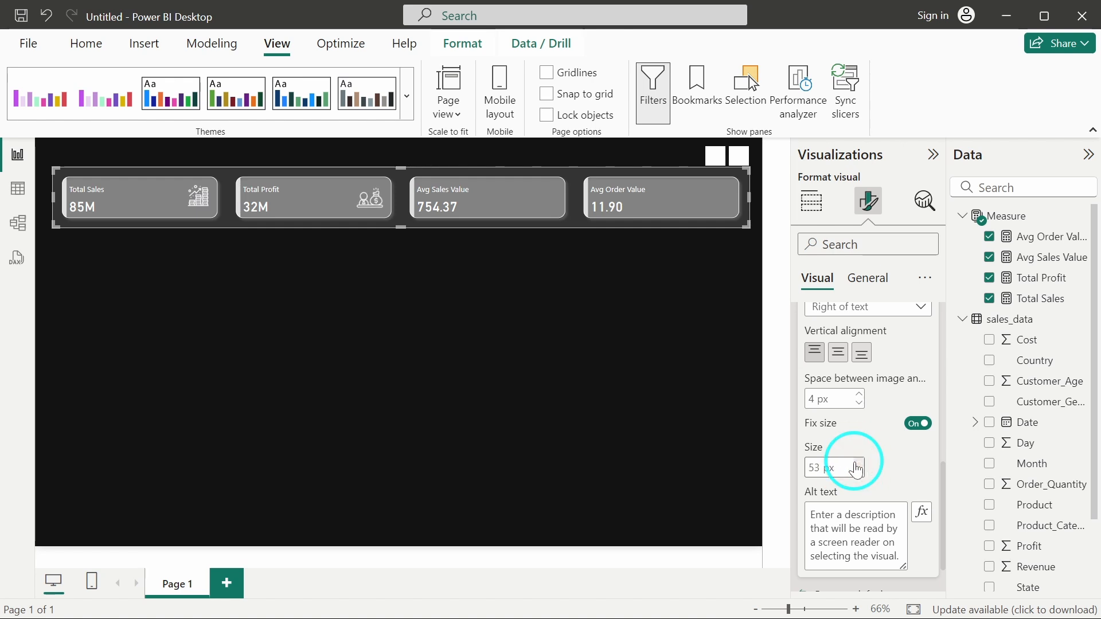
left_click(856, 466)
left_click(856, 465)
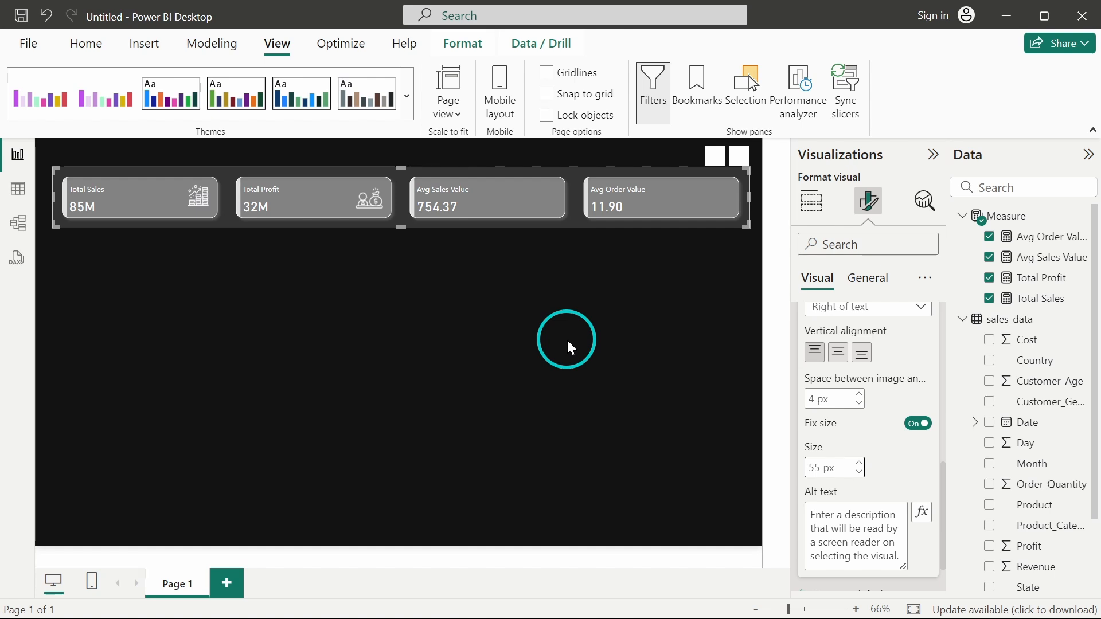
Add the logo2 picture from the 19 Oct folder as the image of the Avg Sales Value card.
scroll(862, 353, "up", 3)
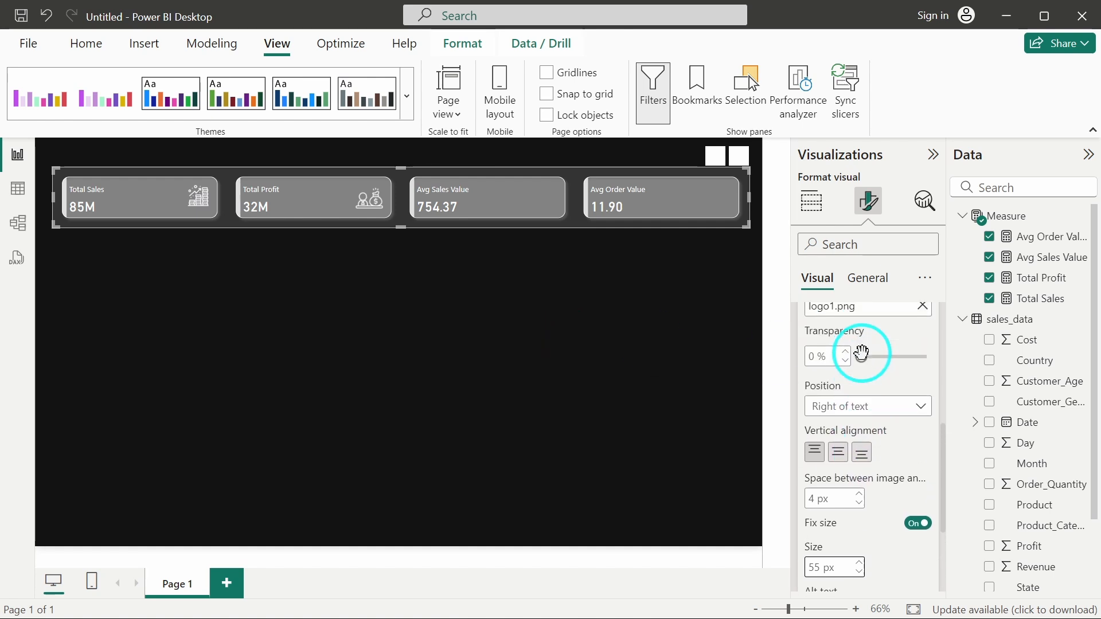
scroll(862, 359, "up", 1)
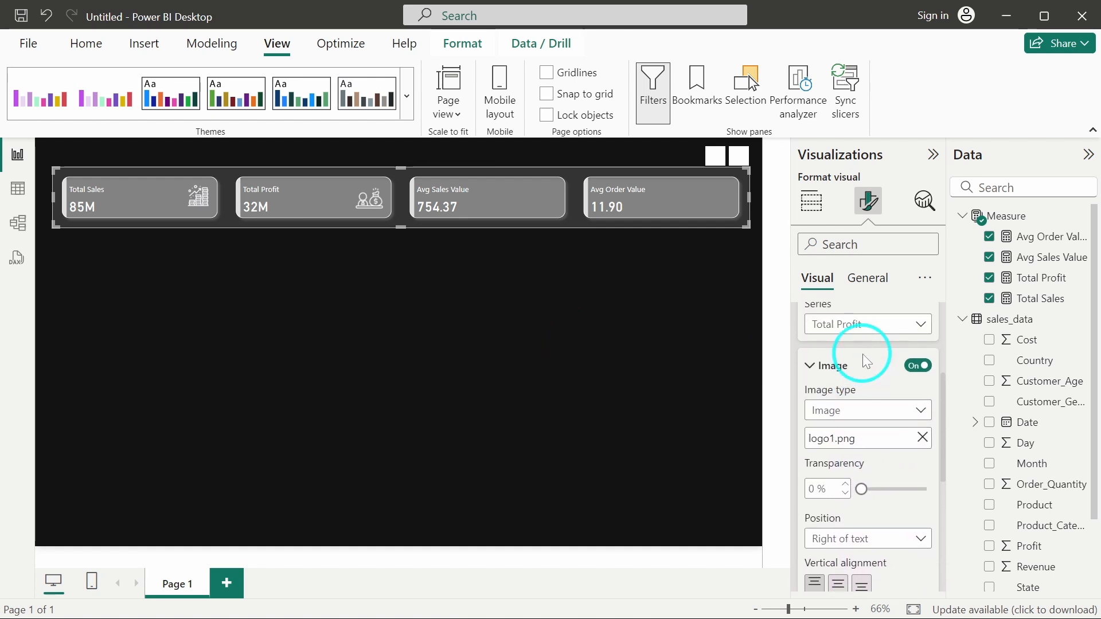
left_click(855, 330)
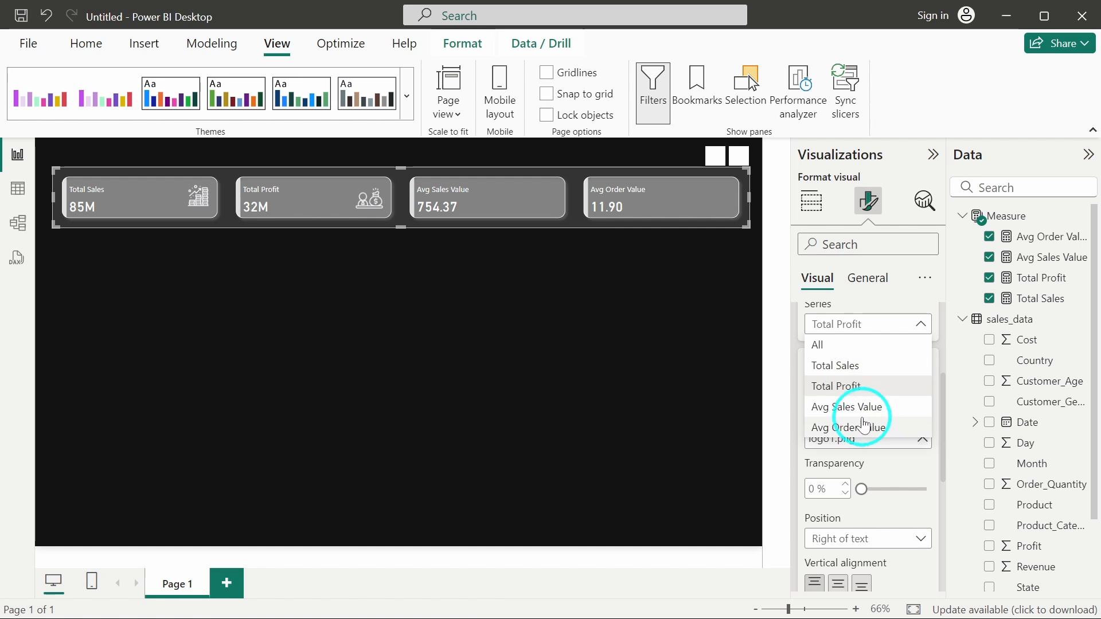
left_click(848, 408)
scroll(861, 417, "down", 1)
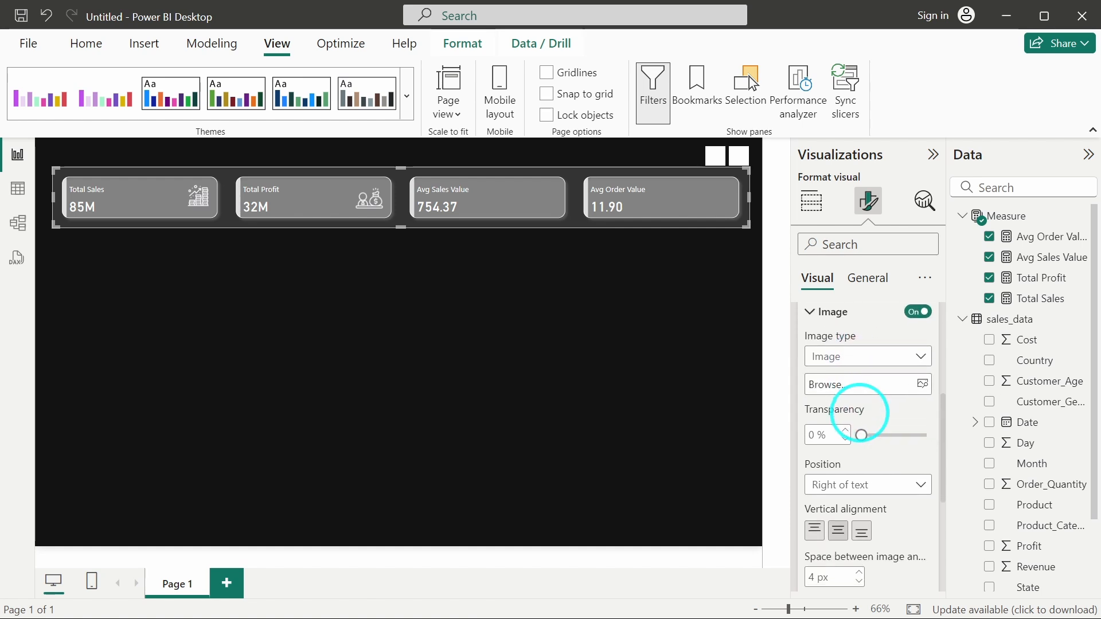
left_click(922, 382)
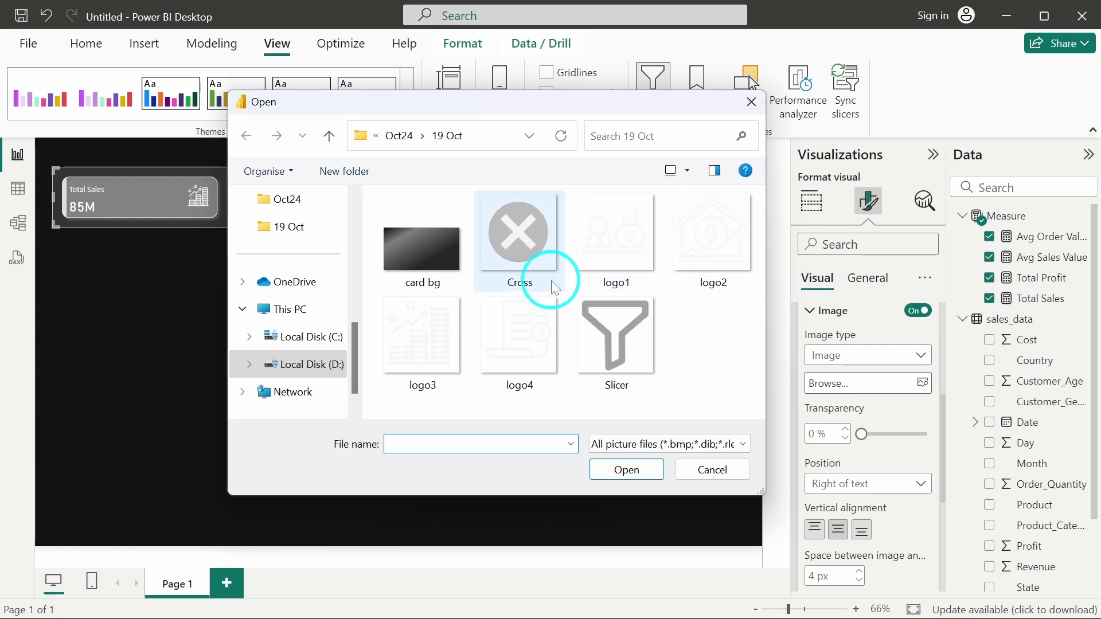
left_click(718, 251)
left_click(631, 470)
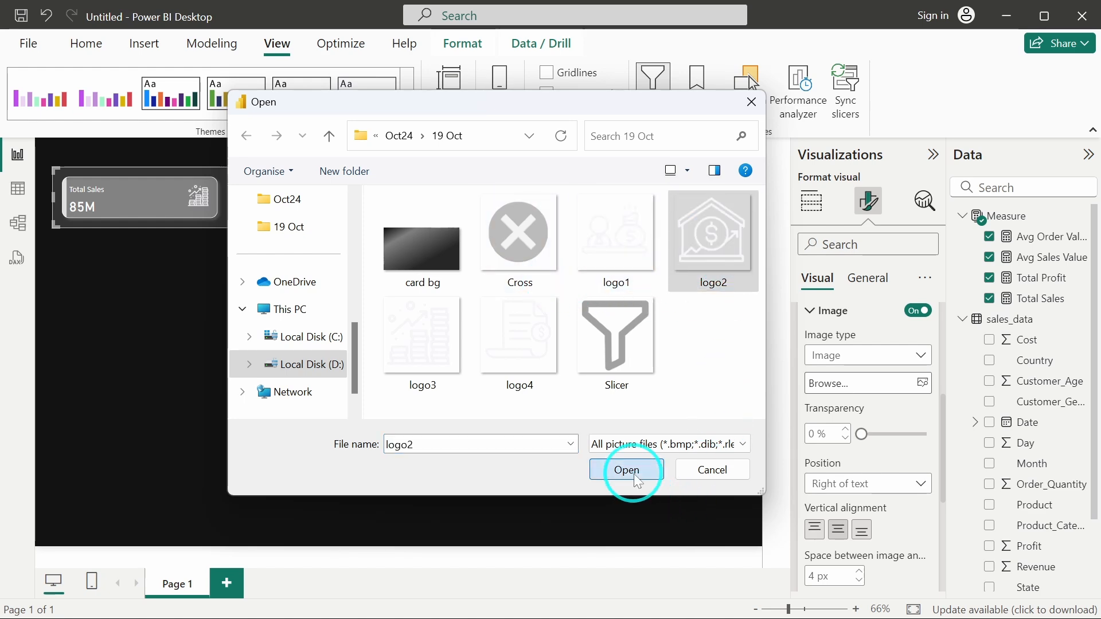
Set the Avg Sales Value card image's fixed size to 45 px.
scroll(872, 434, "down", 2)
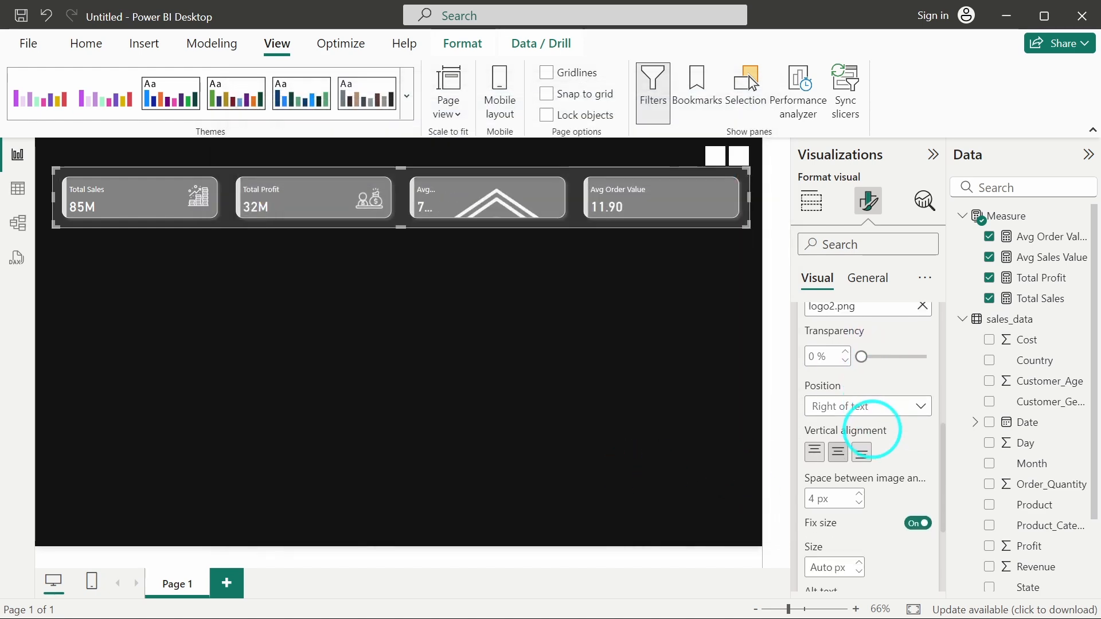
scroll(841, 513, "down", 2)
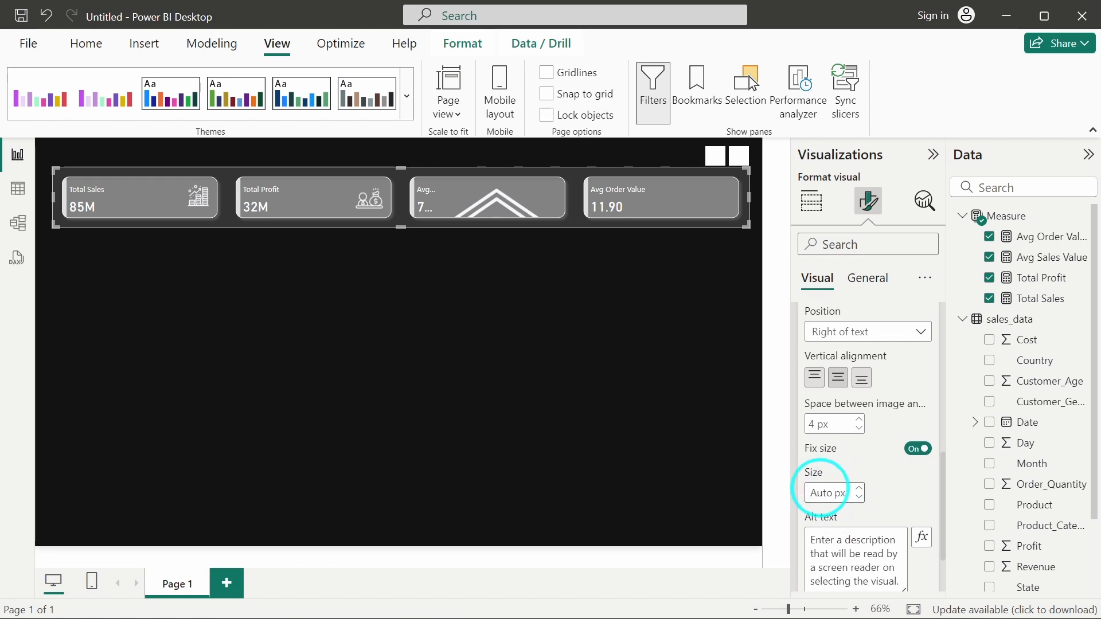
left_click(821, 492)
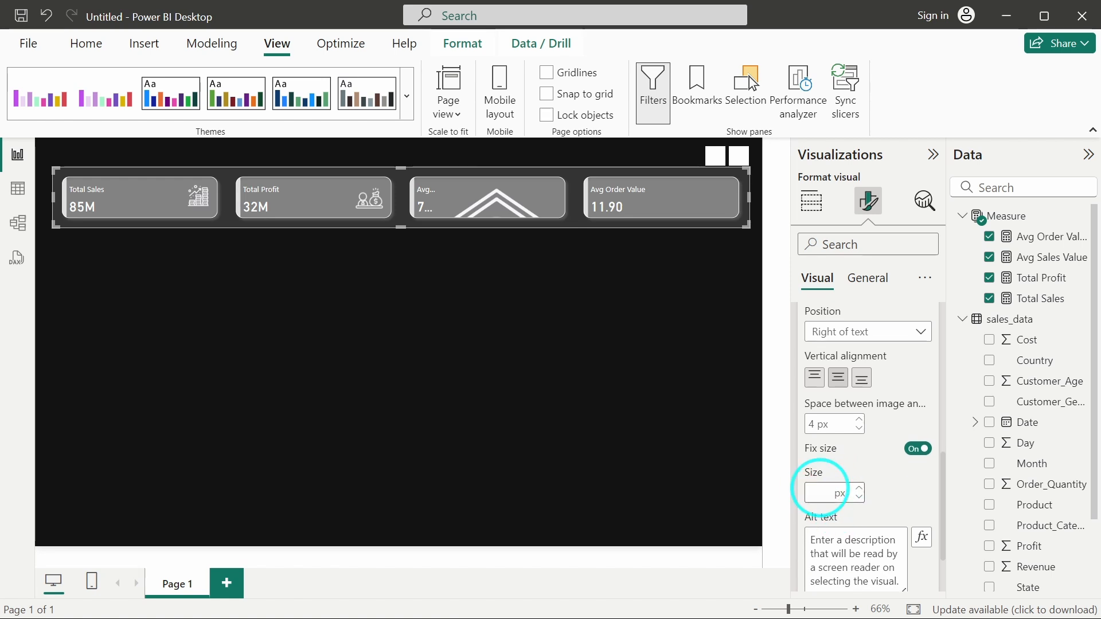
type("4")
key("Return")
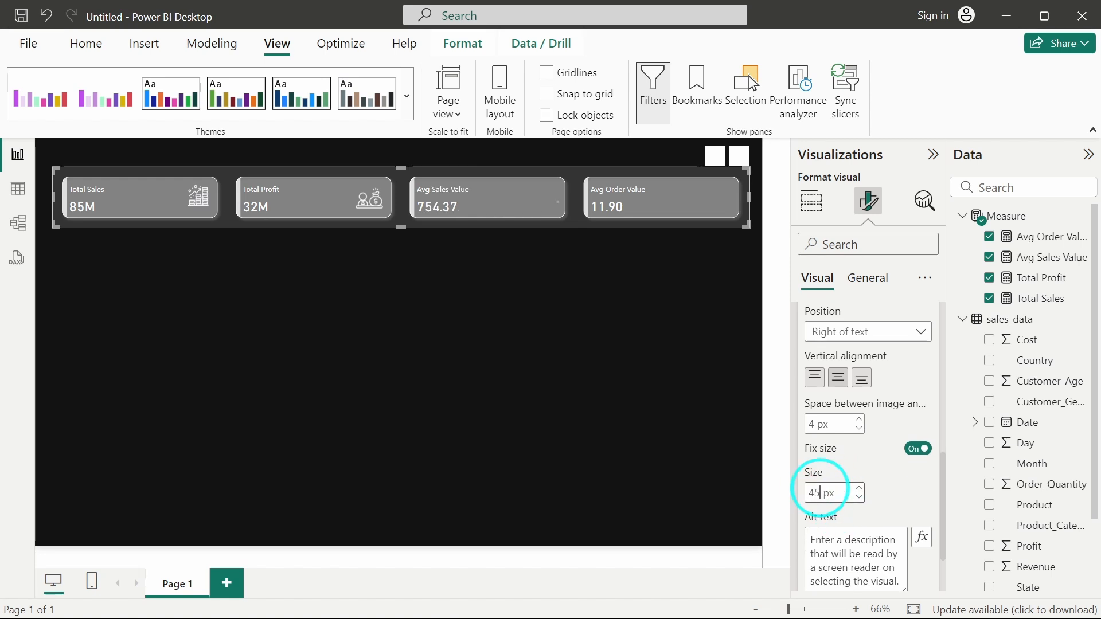
type("5")
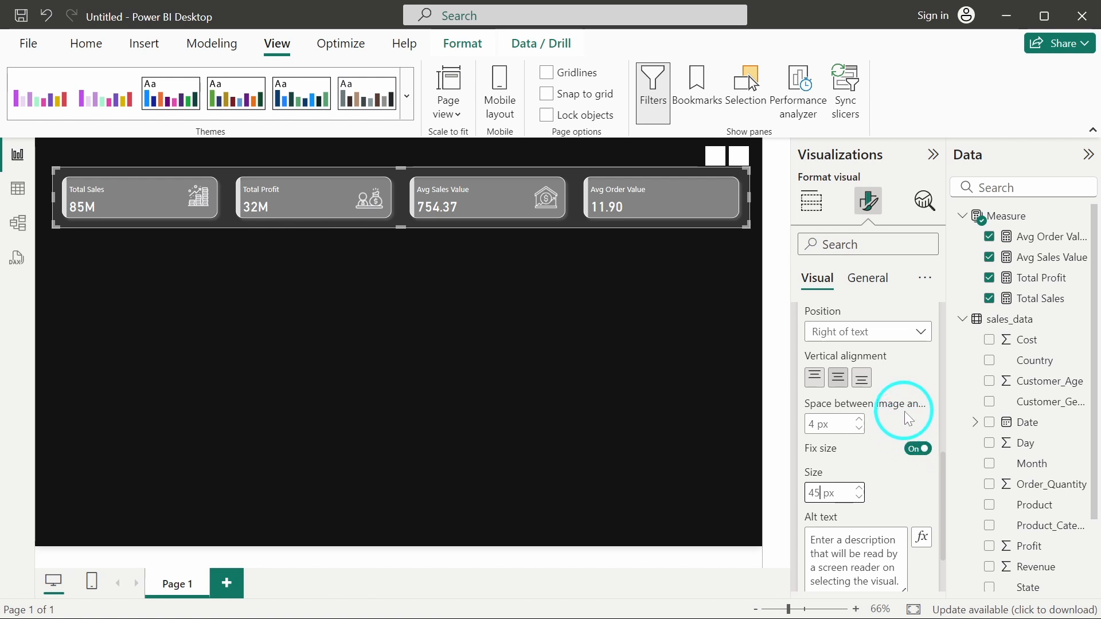
key("Return")
Set the vertical alignment of the Avg Sales Value card's image to Top.
scroll(904, 411, "up", 2)
scroll(904, 411, "up", 2)
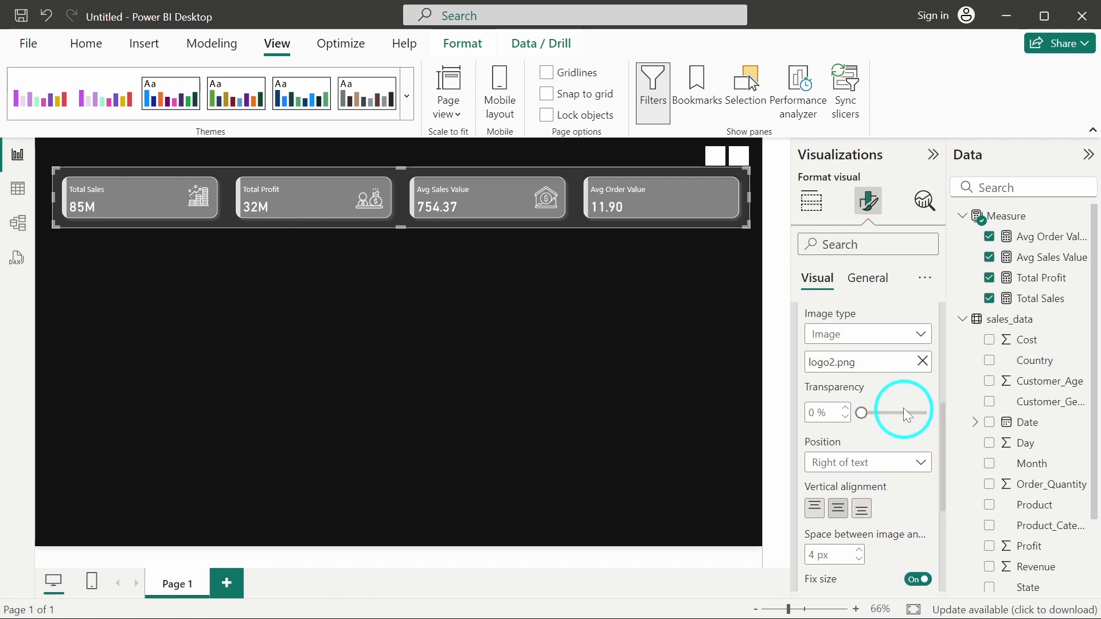
scroll(873, 342, "up", 2)
scroll(887, 342, "down", 2)
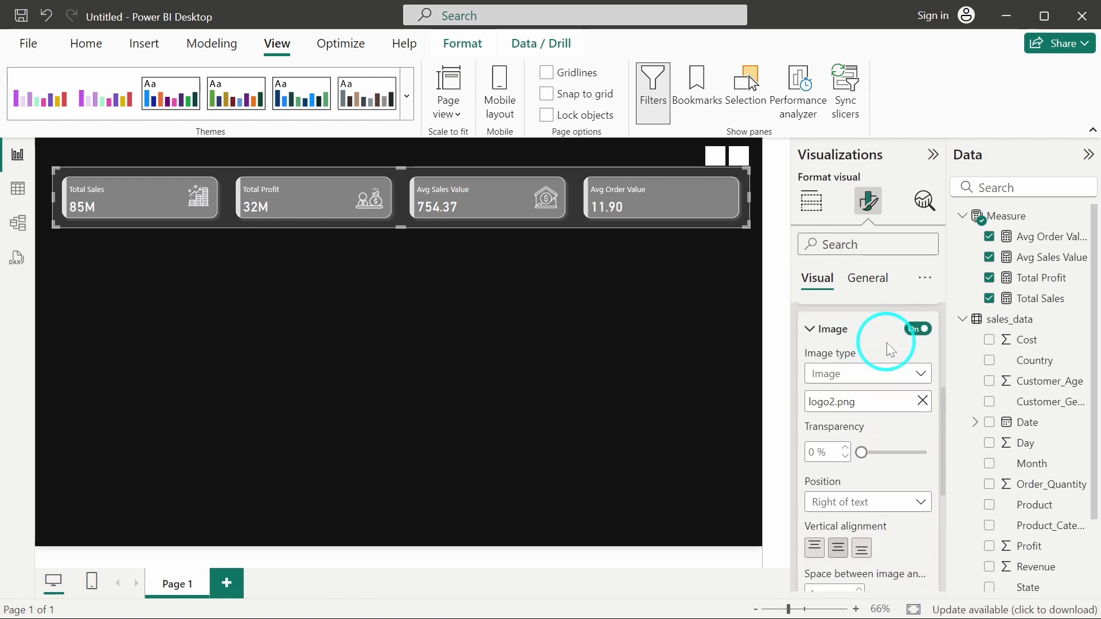
left_click(815, 493)
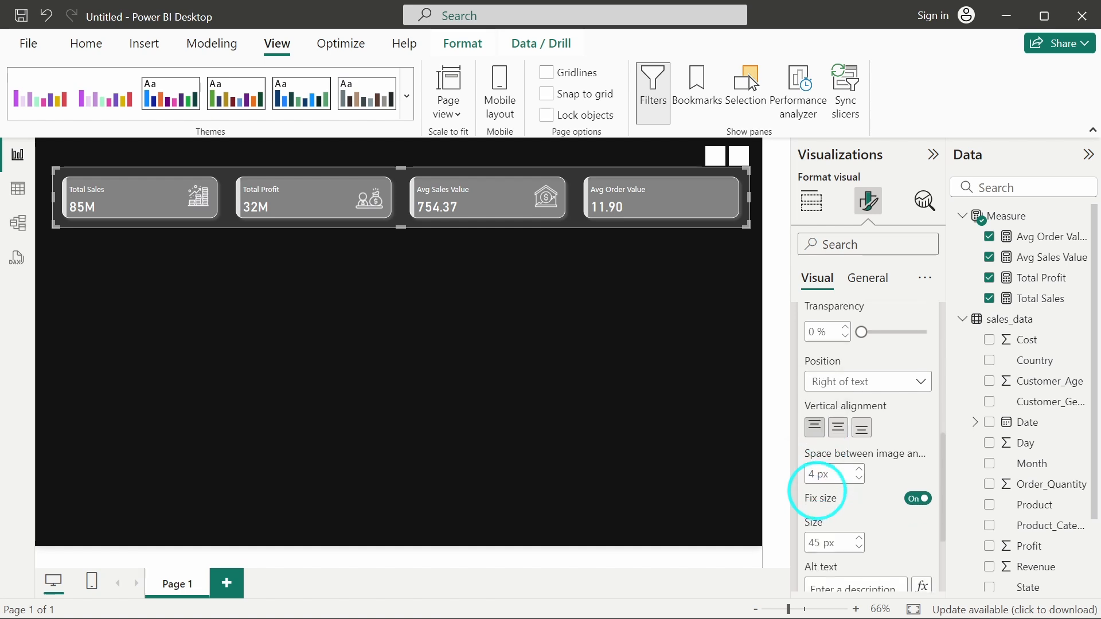
Fine-tune the Avg Sales Value card image's fixed size to 46 px.
scroll(826, 435, "down", 1)
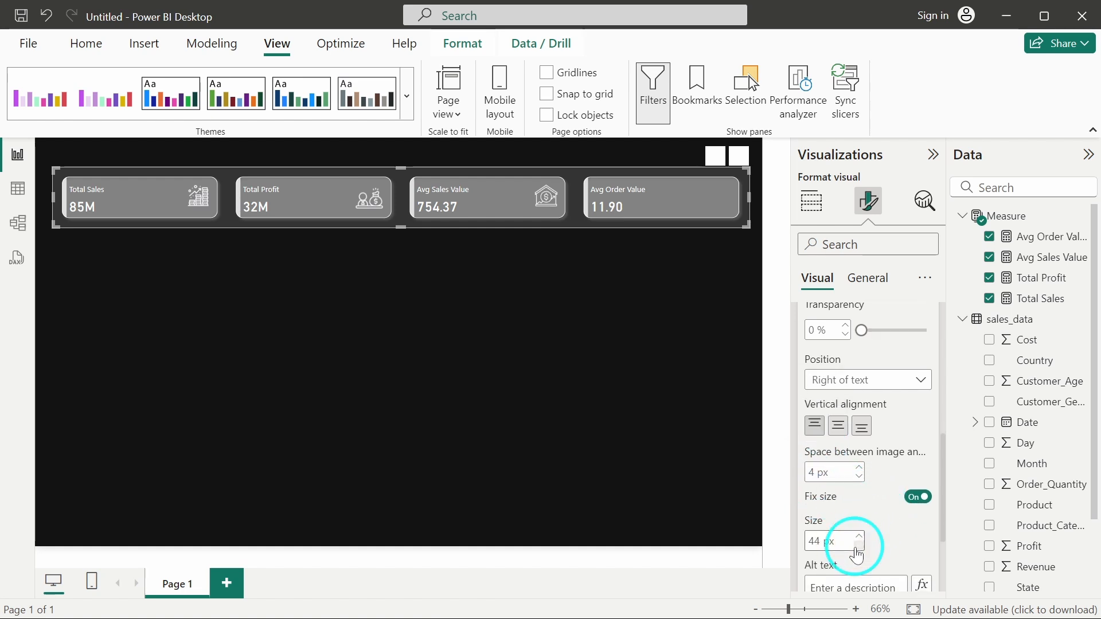
left_click(857, 548)
left_click(860, 539)
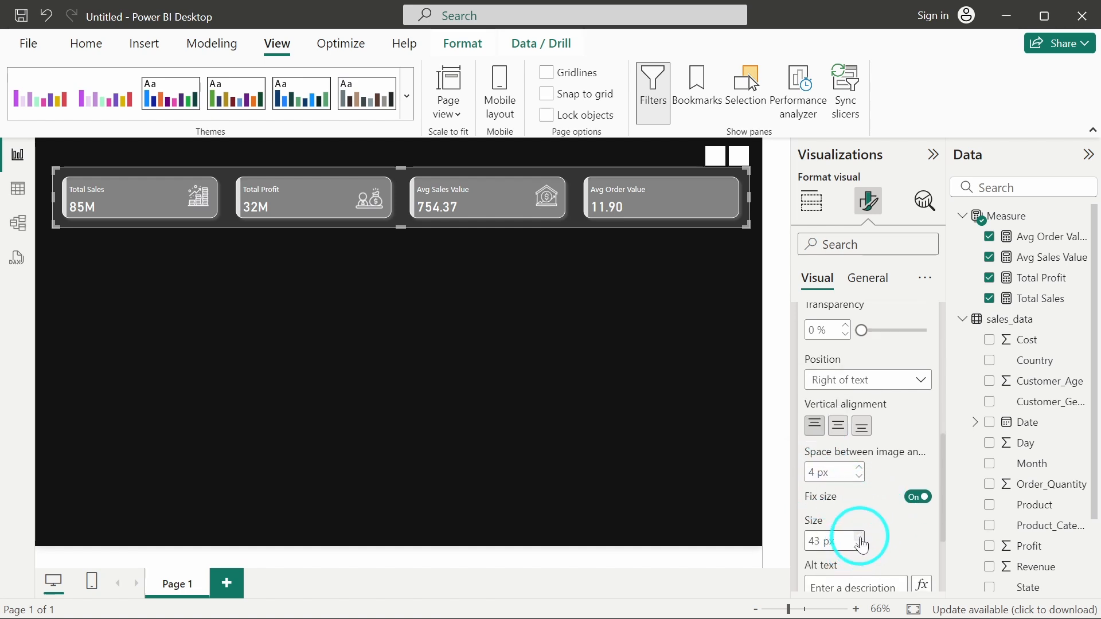
left_click(859, 539)
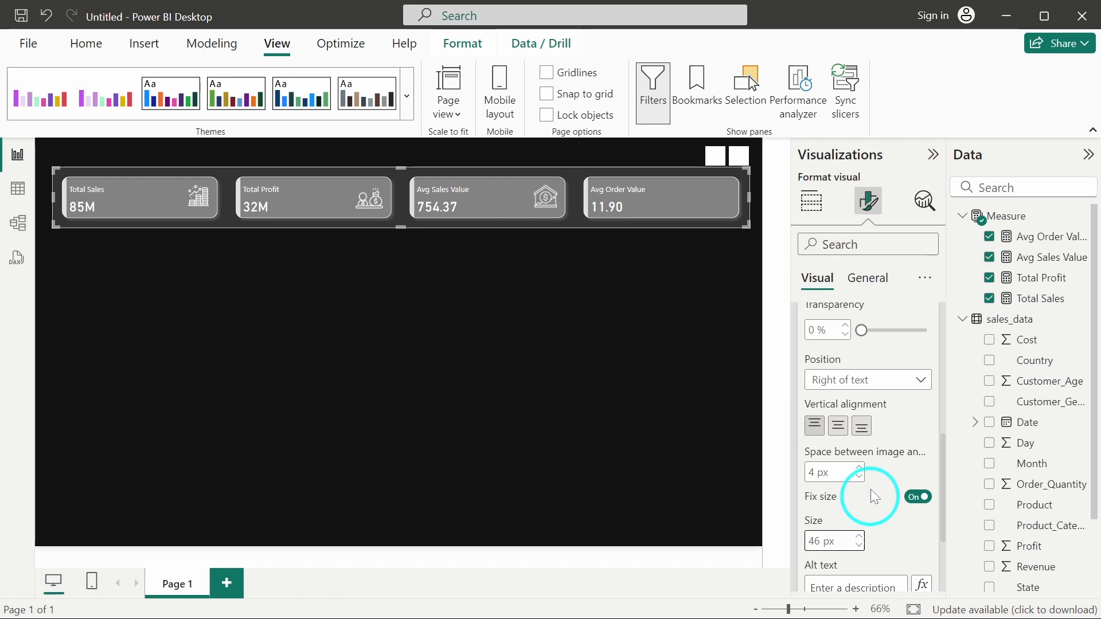
Add the logo4 picture from the 19 Oct folder as the image of the Avg Order Value card.
scroll(870, 490, "up", 4)
scroll(872, 462, "up", 1)
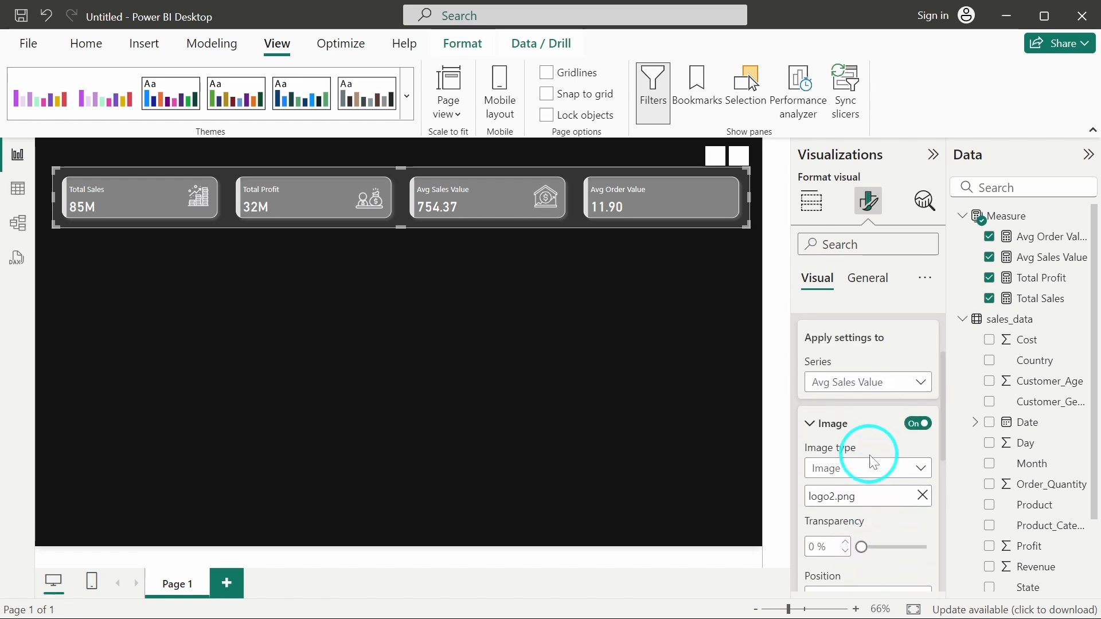
left_click(857, 388)
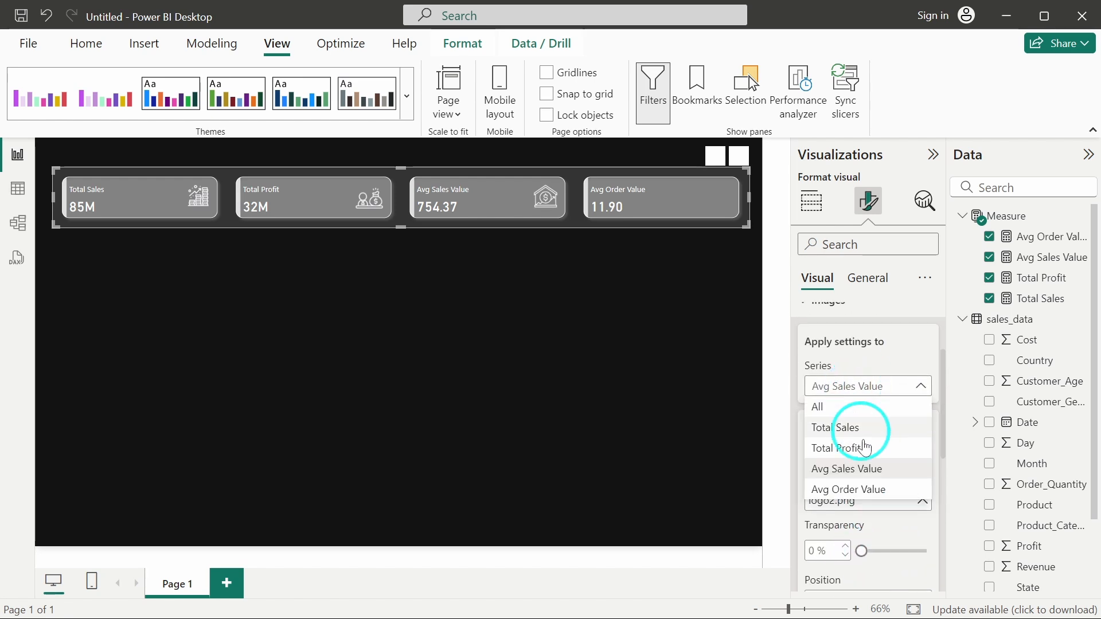
left_click(869, 486)
scroll(869, 489, "down", 3)
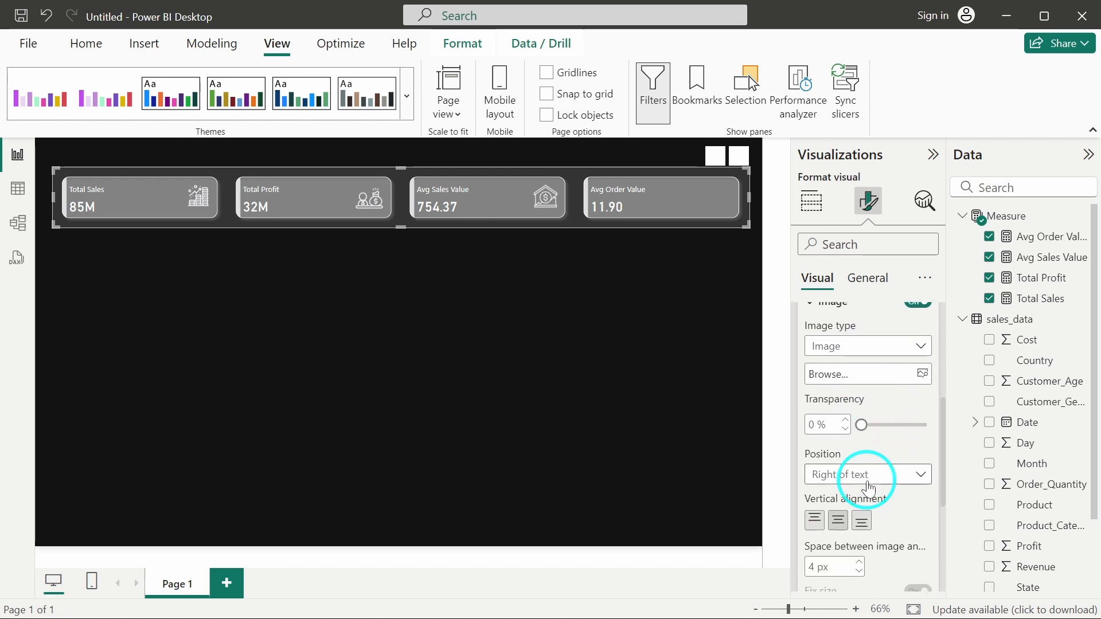
left_click(922, 374)
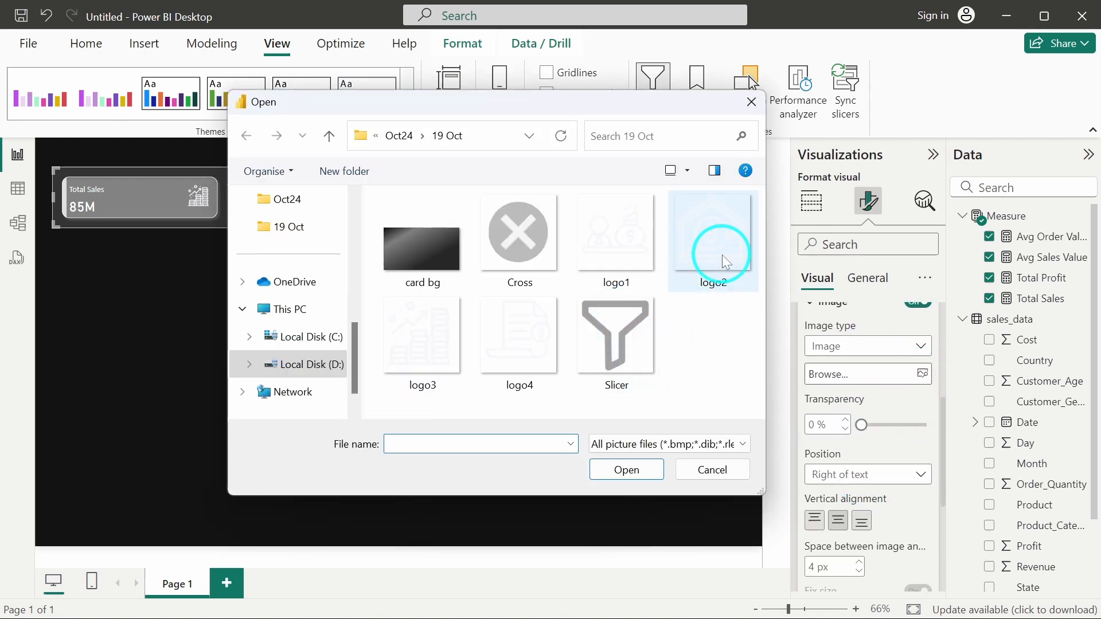
left_click(634, 235)
left_click(486, 338)
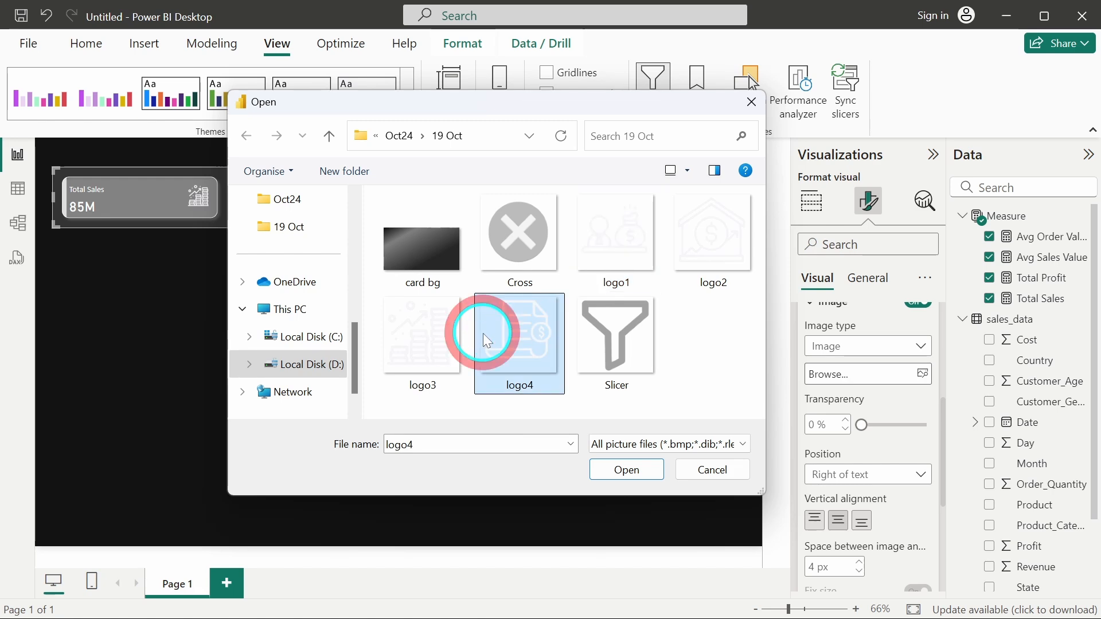
left_click(626, 470)
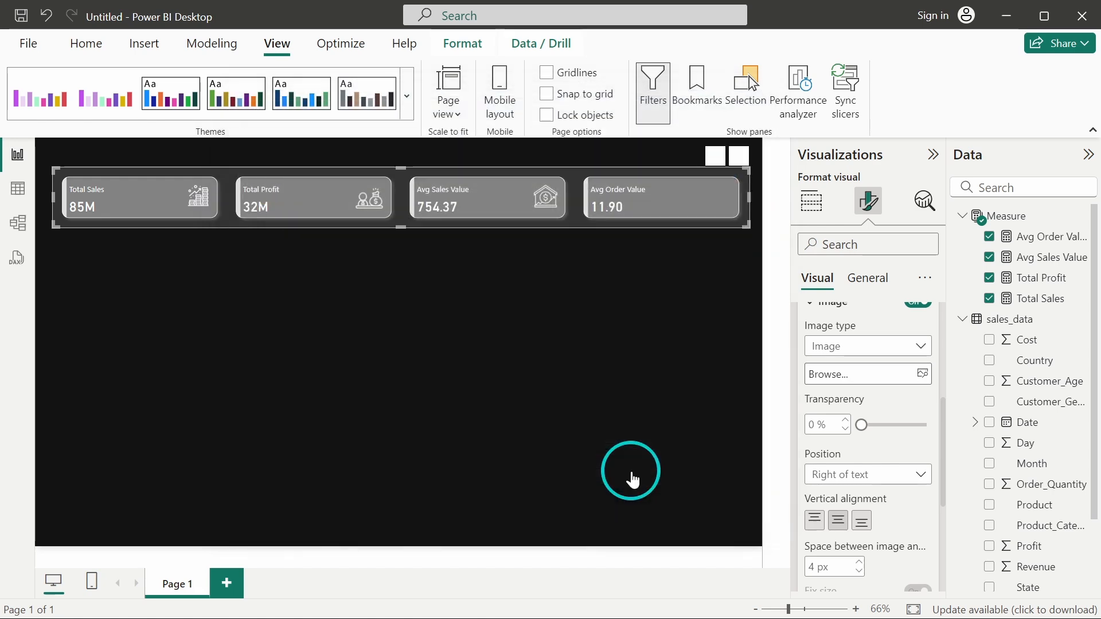
Align the Avg Order Value card's image vertically to Top and set its fixed size to 46 px.
scroll(883, 358, "down", 2)
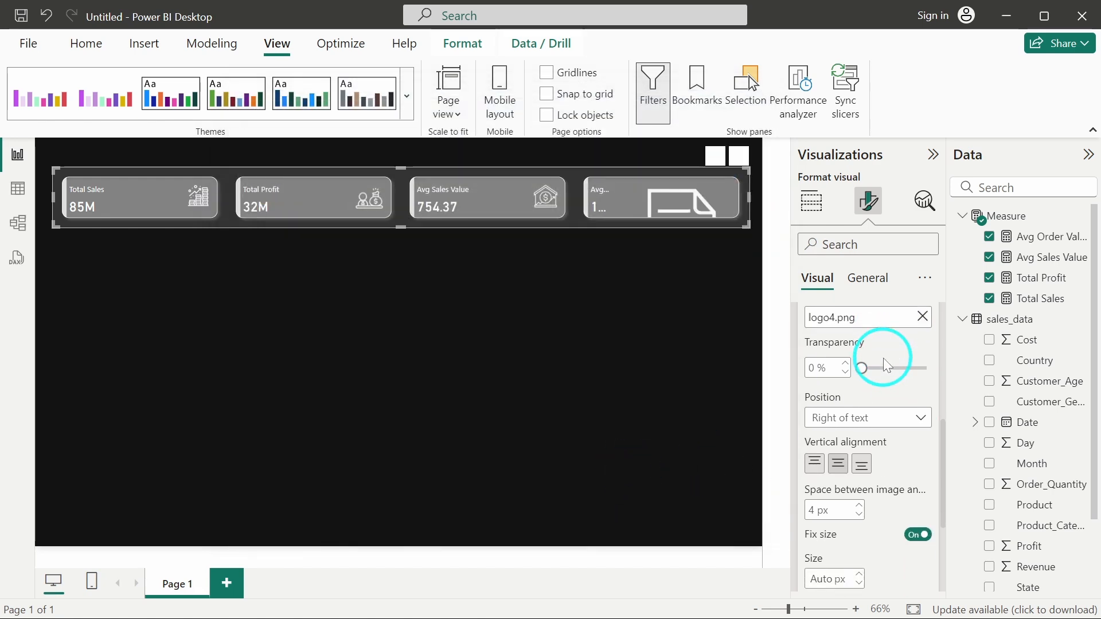
left_click(814, 461)
scroll(879, 466, "down", 1)
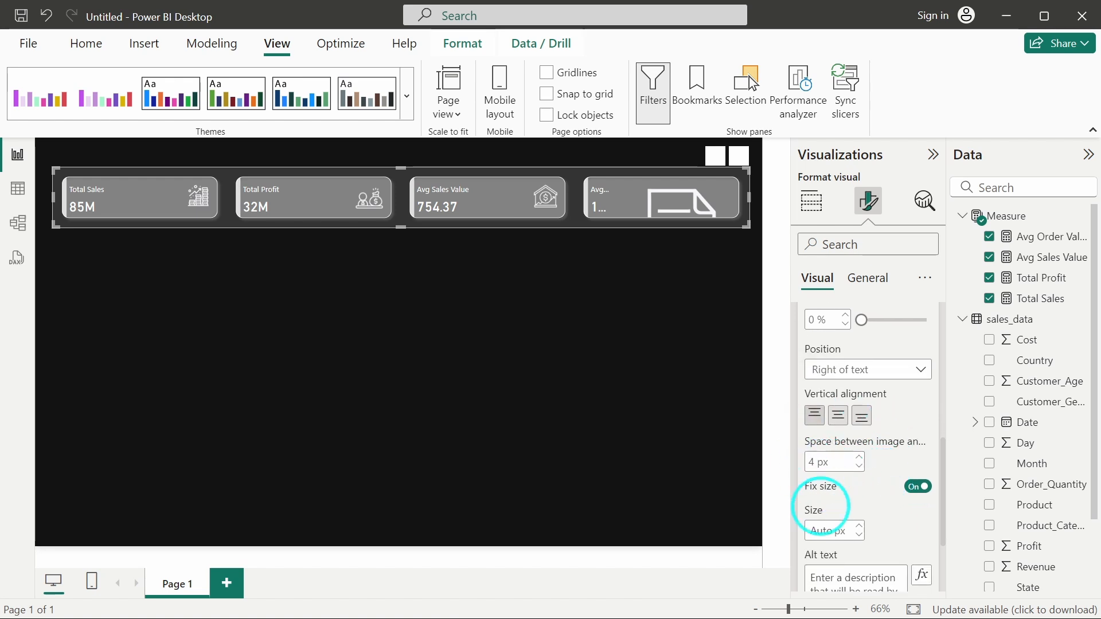
left_click(820, 529)
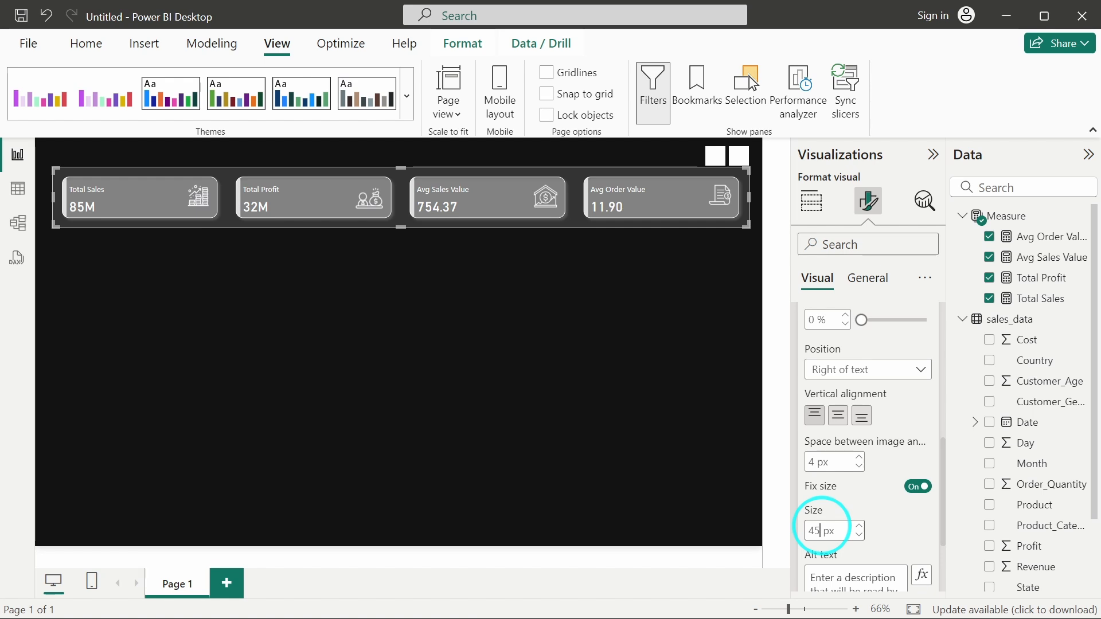
left_click(859, 536)
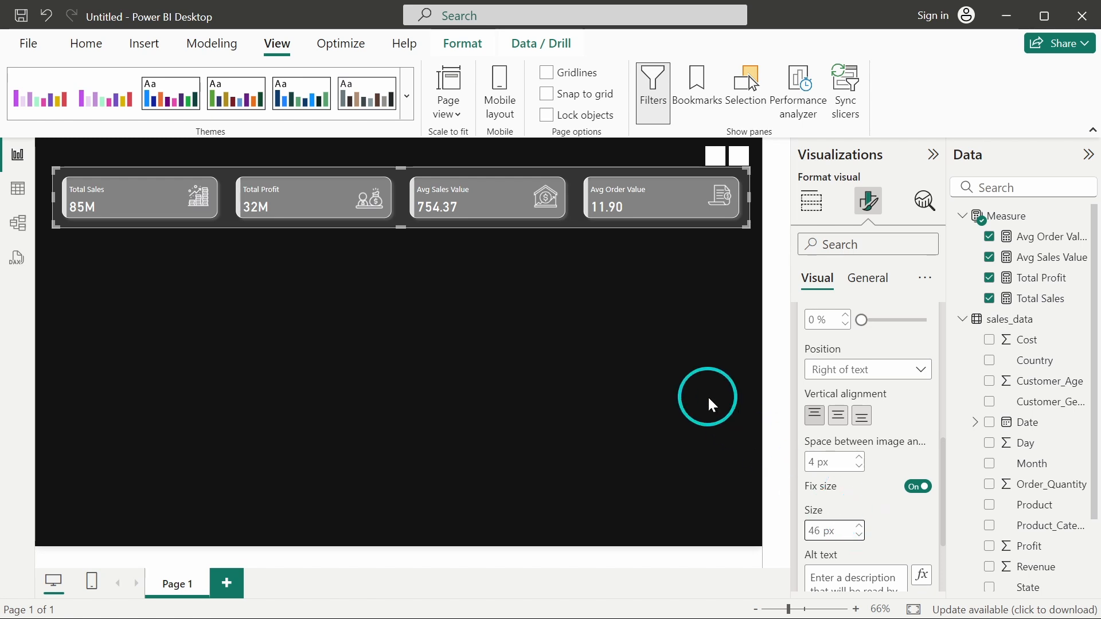
left_click(707, 397)
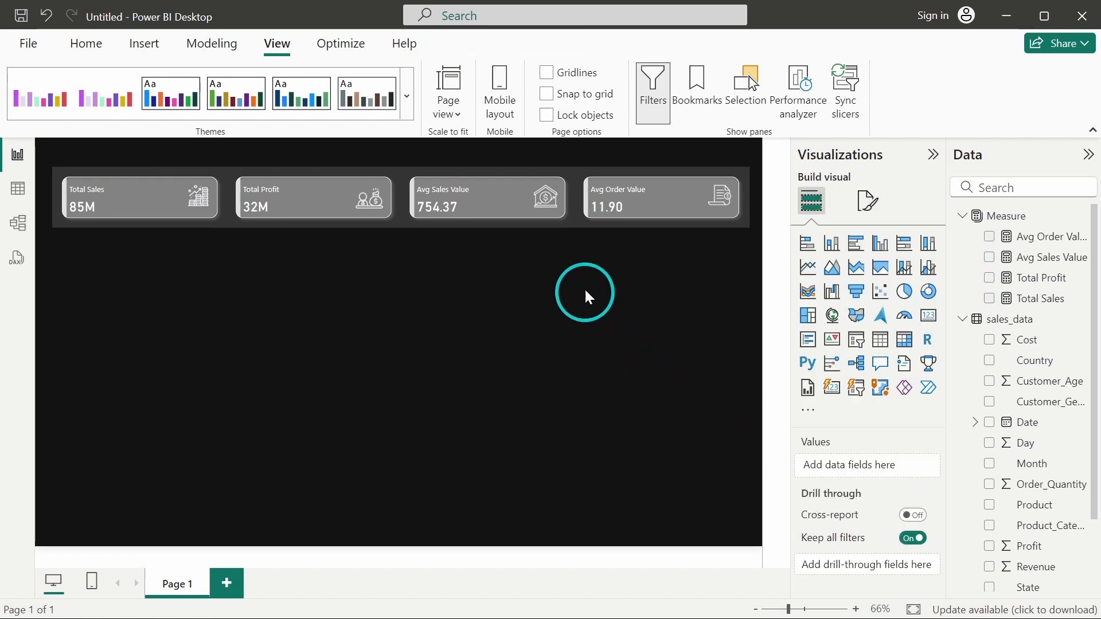
Turn off the overall background of the KPI card visual.
left_click(574, 218)
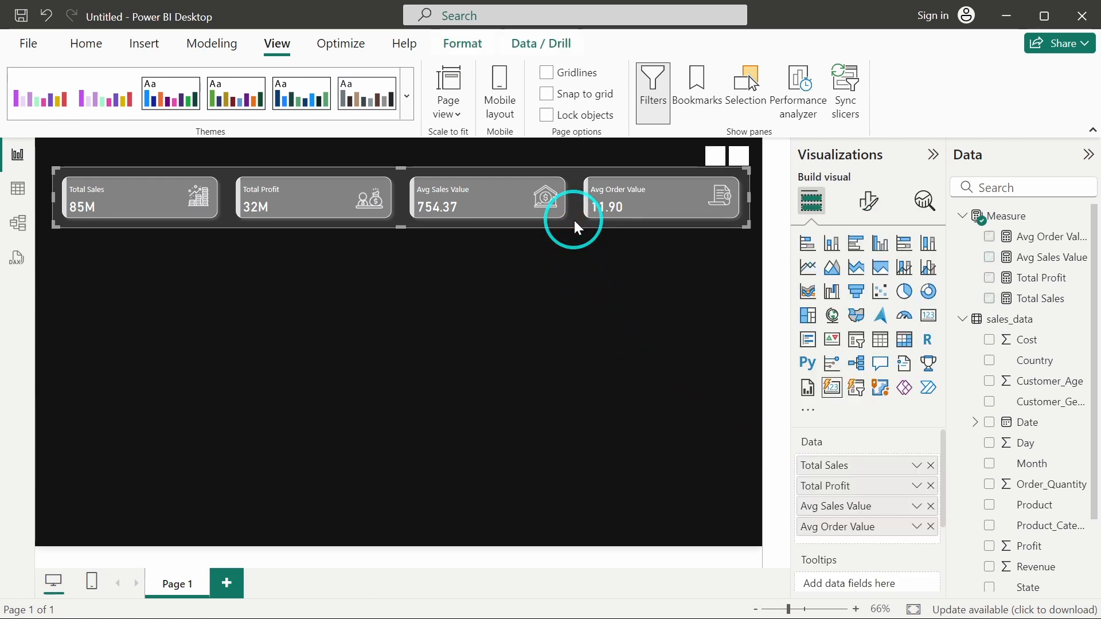
left_click(870, 206)
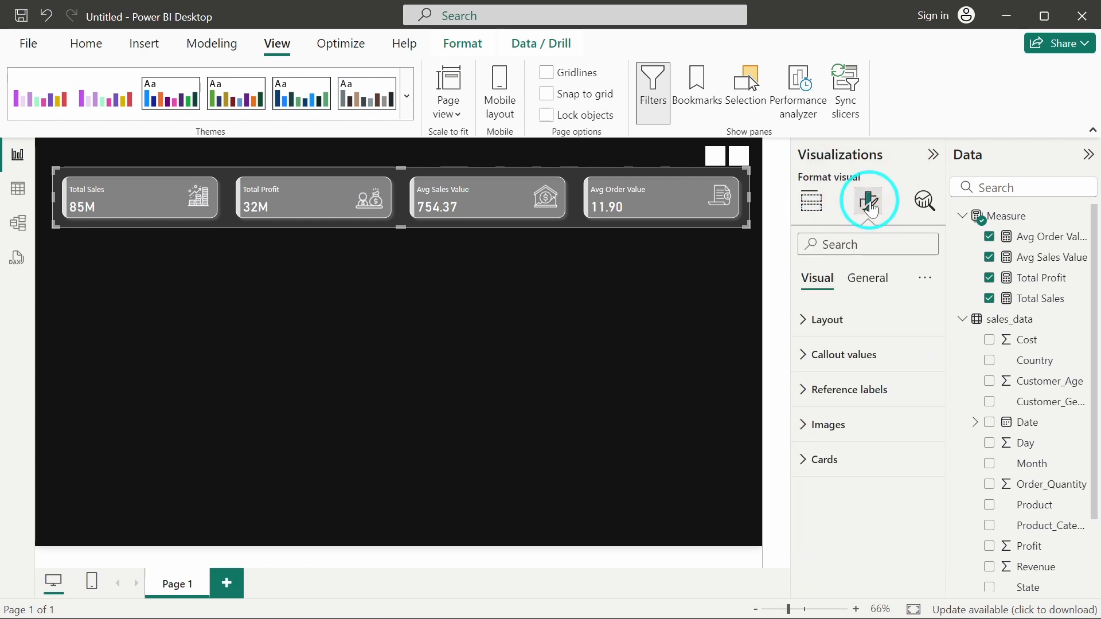
left_click(876, 297)
left_click(870, 383)
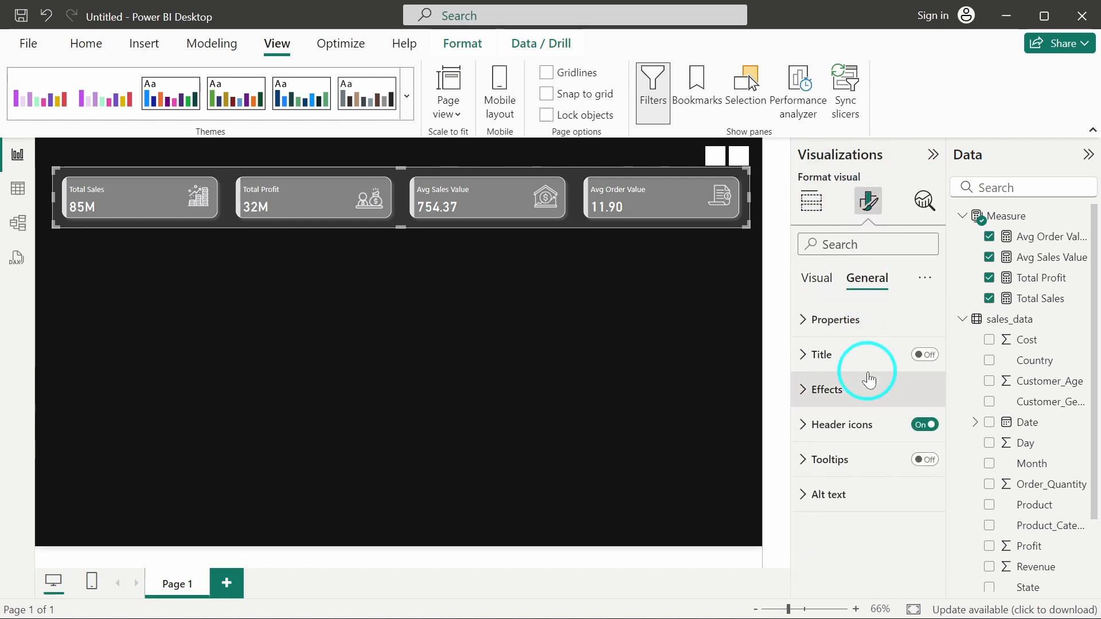
left_click(919, 433)
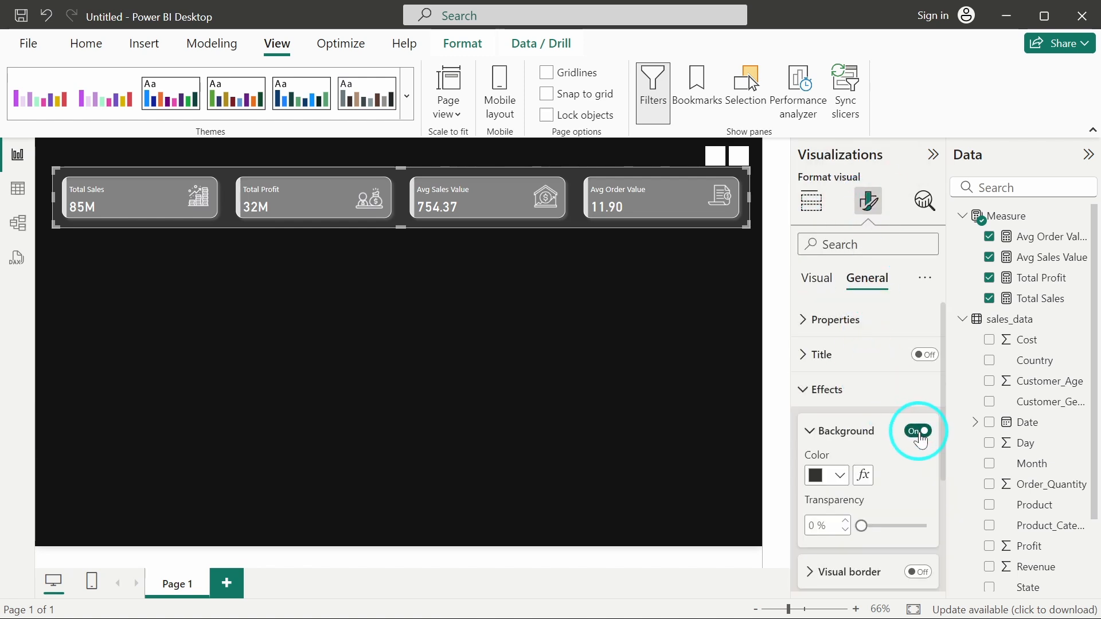
left_click(611, 329)
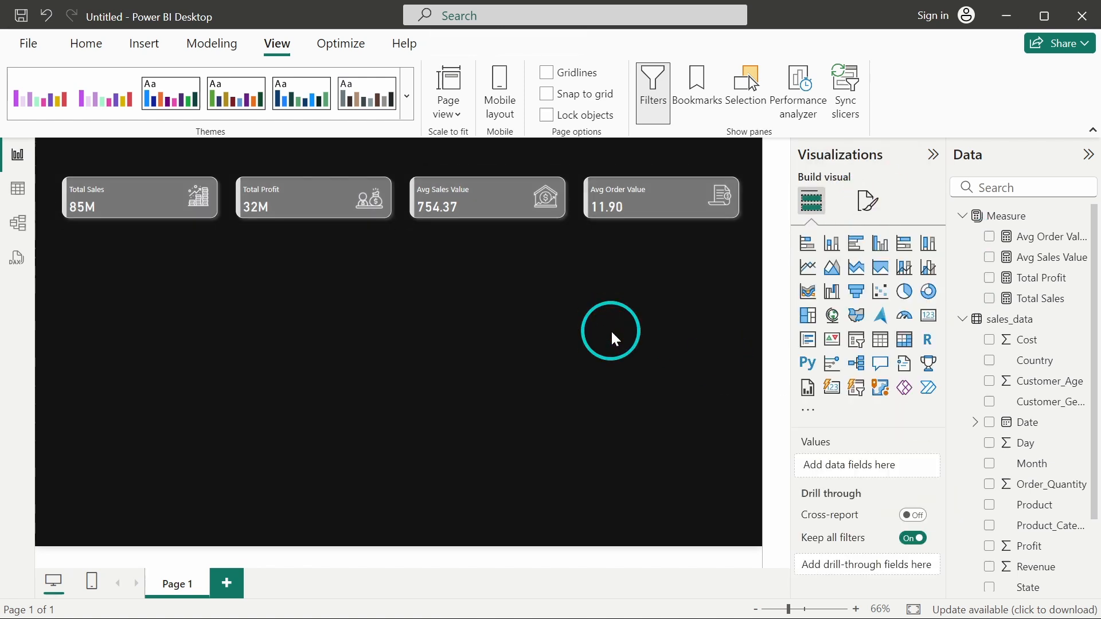
Nudge the KPI card visual slightly down and to the left, and widen it slightly toward the page's right edge.
left_click(572, 223)
left_click_drag(568, 225, 573, 221)
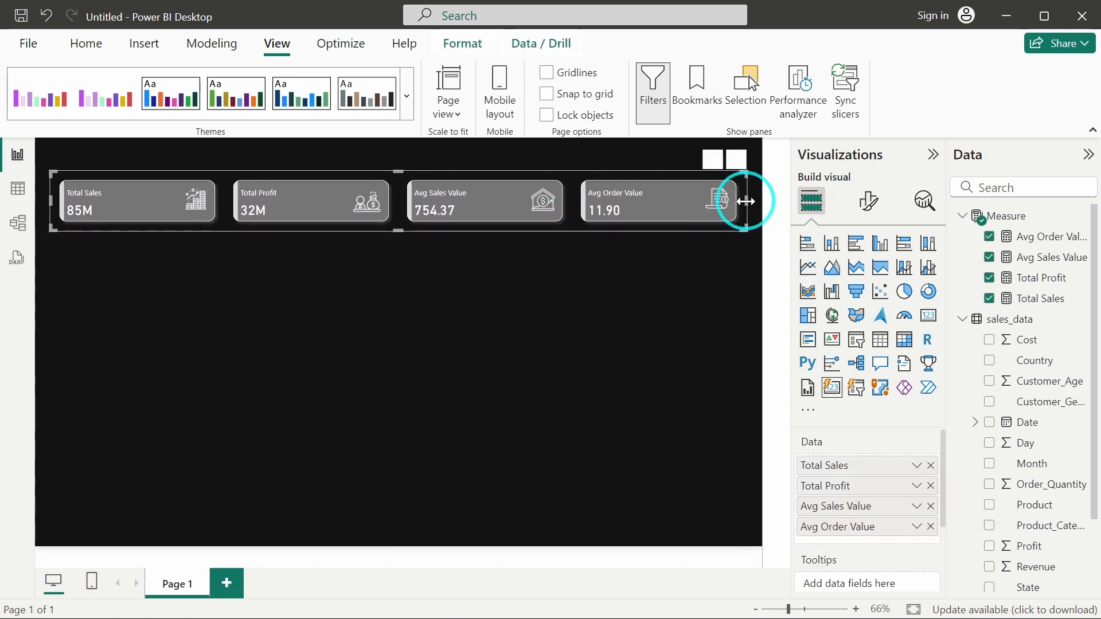
left_click_drag(748, 201, 752, 200)
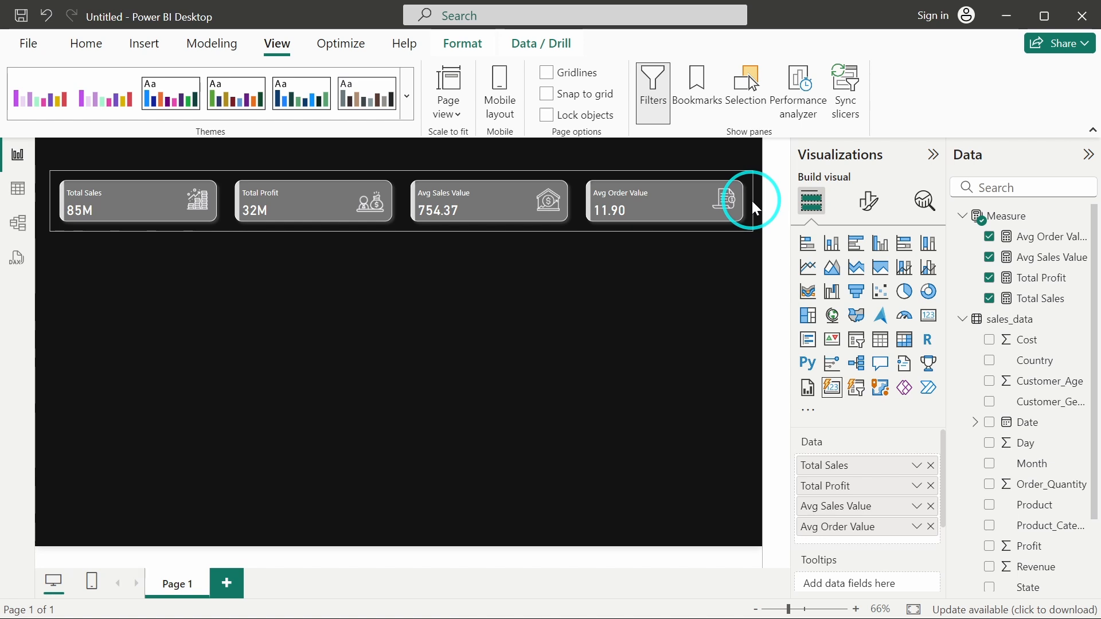
left_click(286, 315)
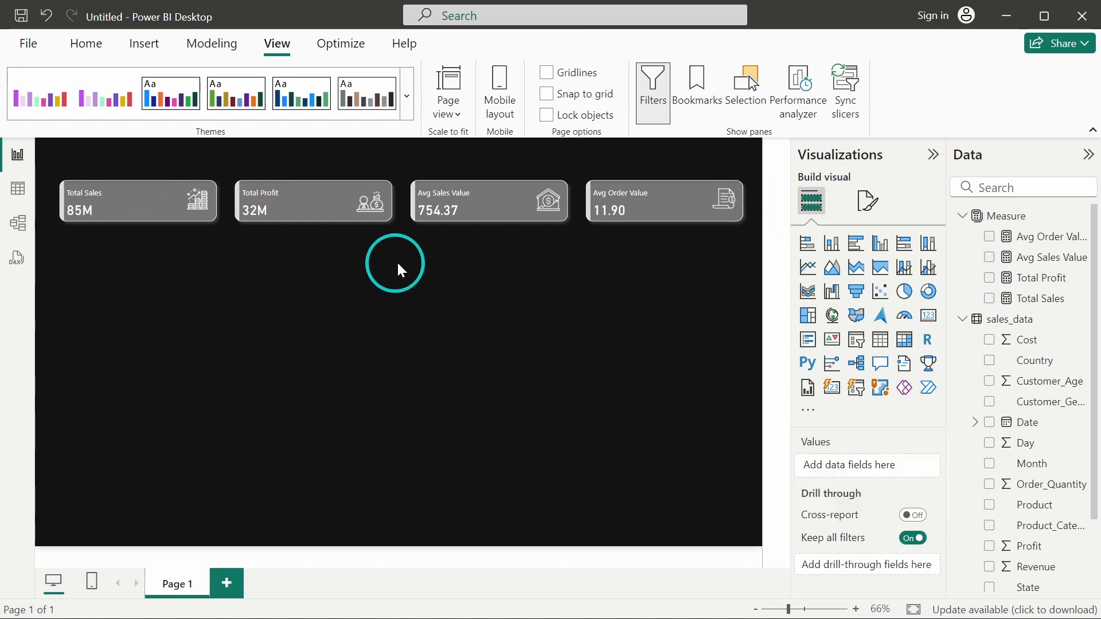
left_click(396, 230)
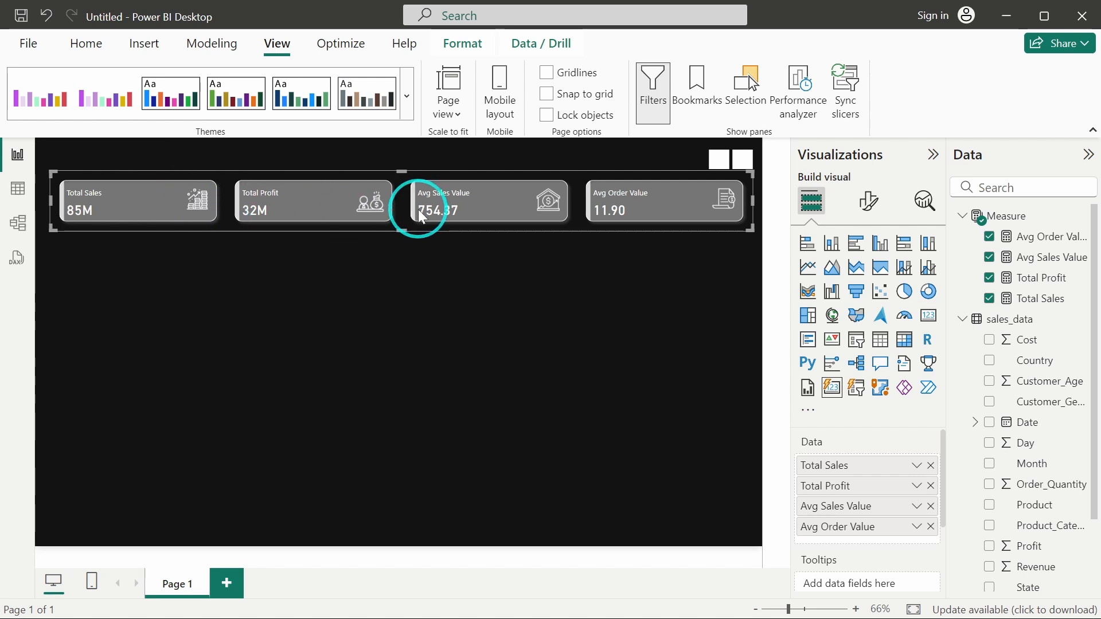
left_click(370, 277)
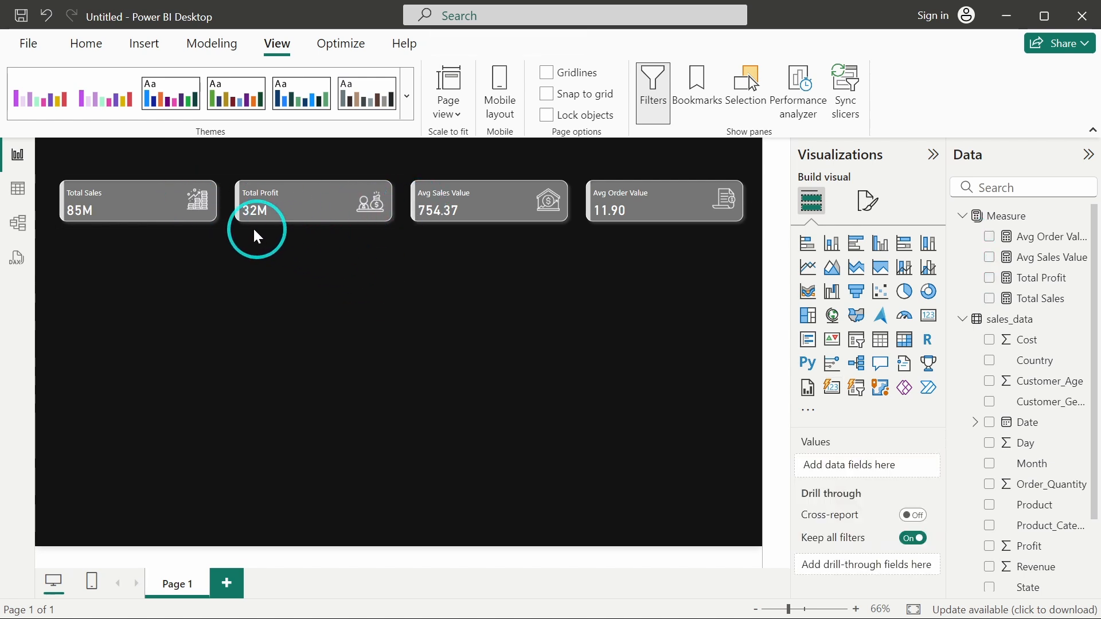
Apply the KPI visual's Cards formatting settings to the Total Sales series only.
left_click(236, 223)
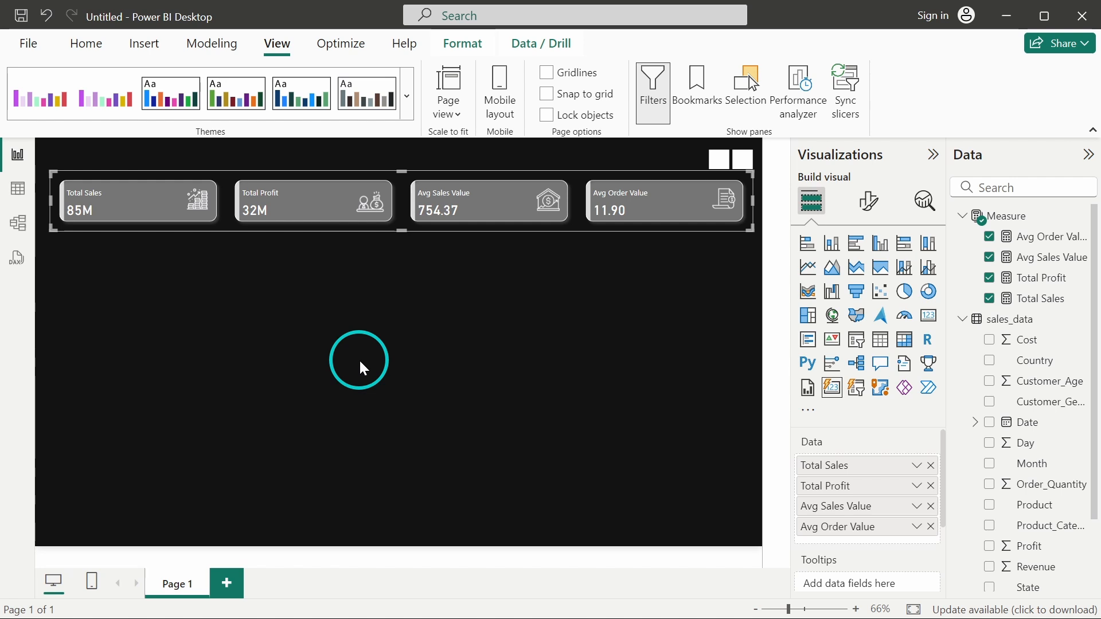
left_click(867, 199)
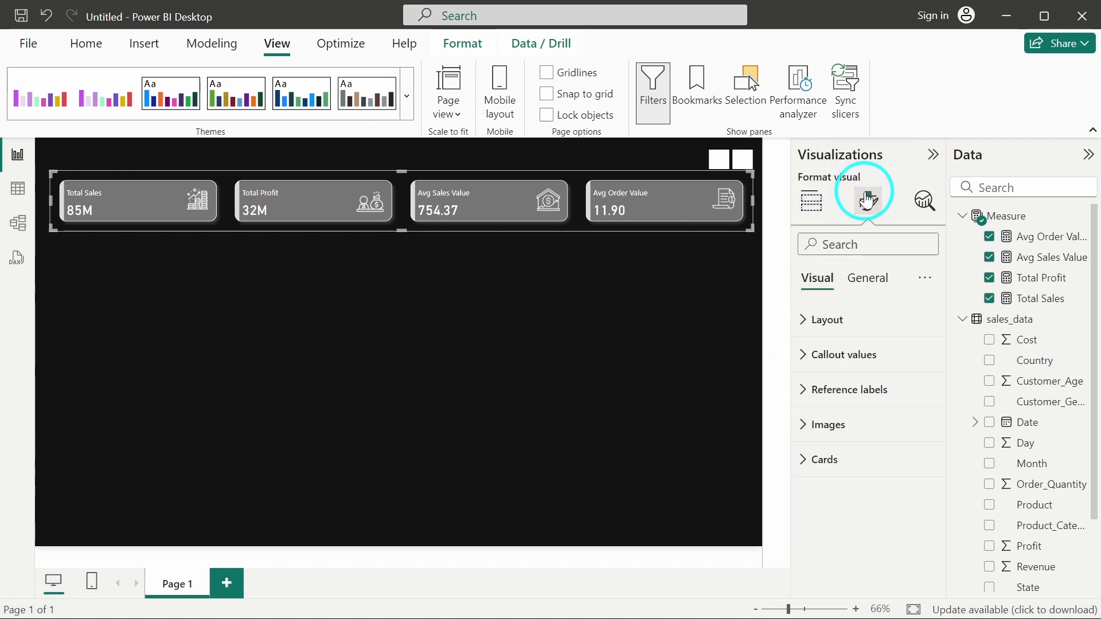
left_click(825, 424)
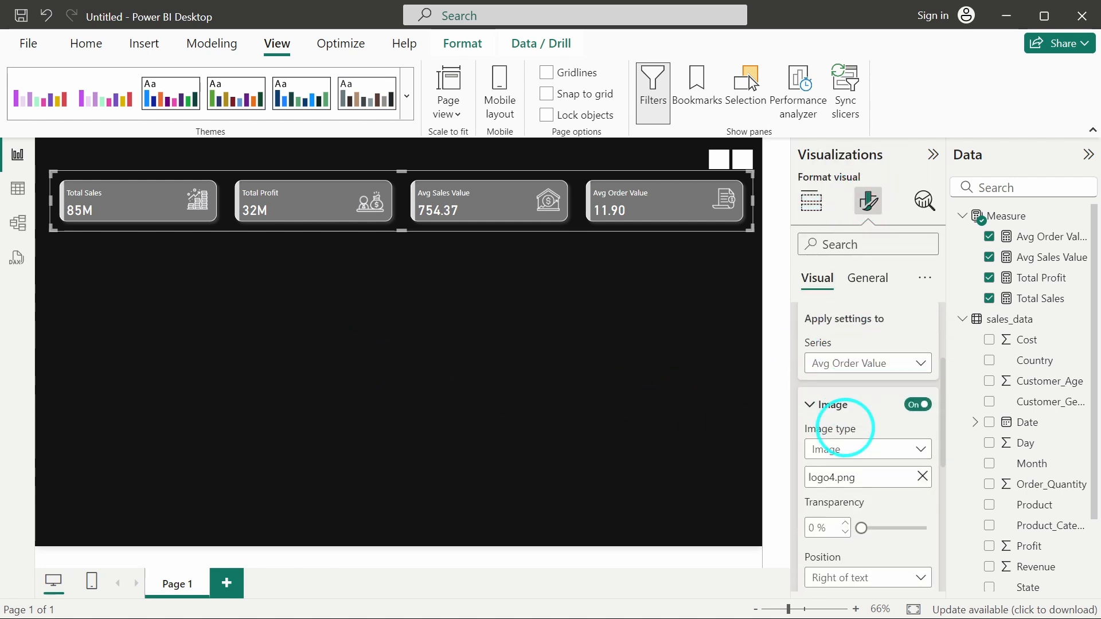
scroll(837, 424, "up", 3)
left_click(827, 424)
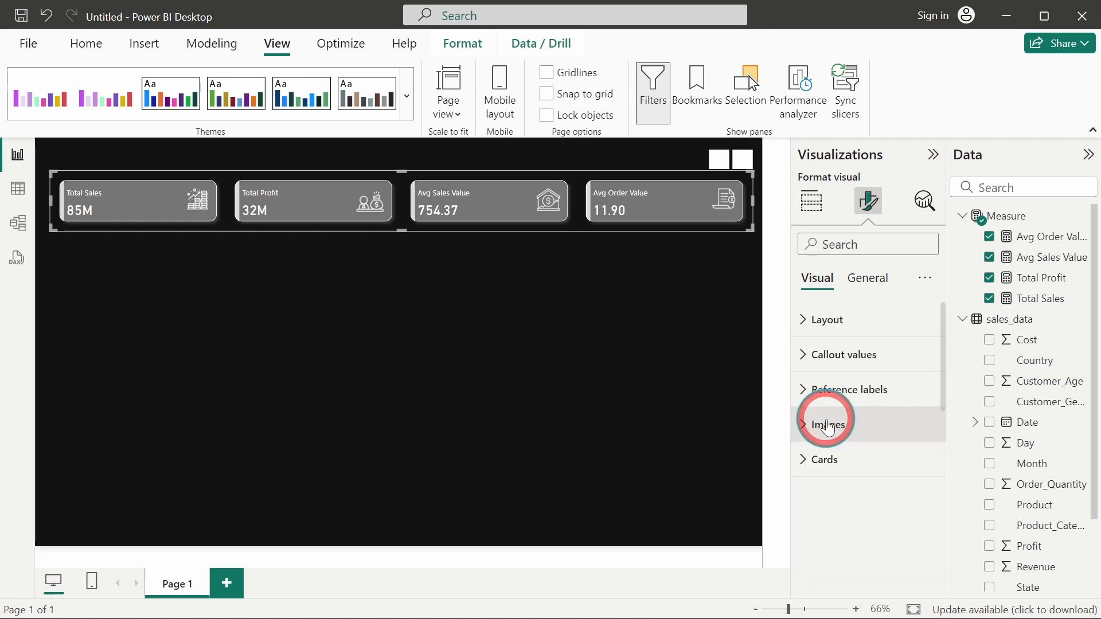
left_click(828, 425)
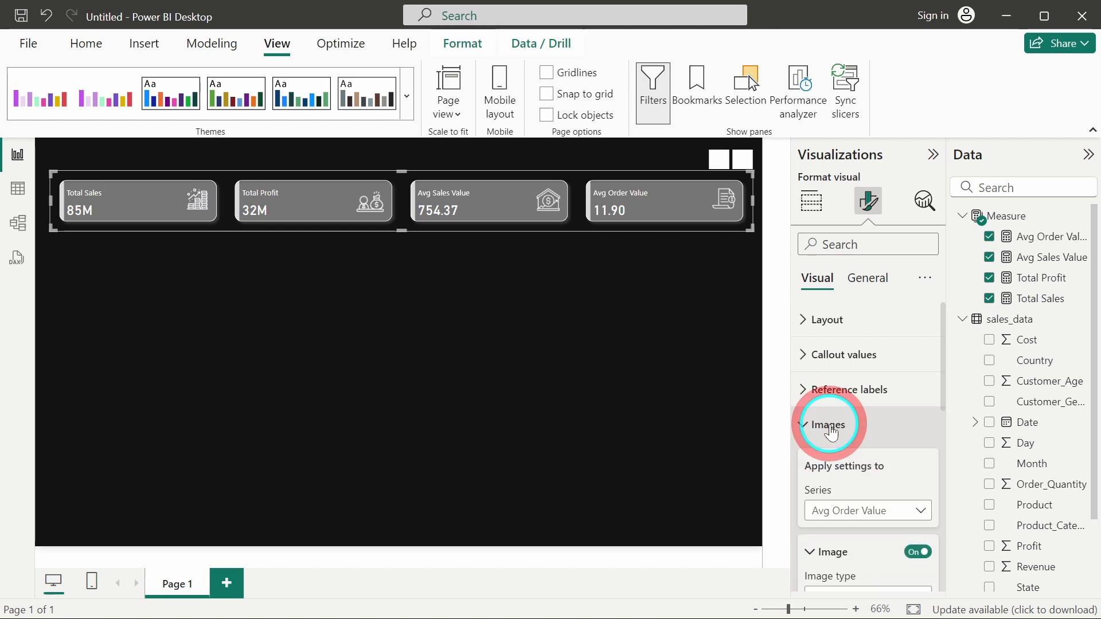
left_click(829, 424)
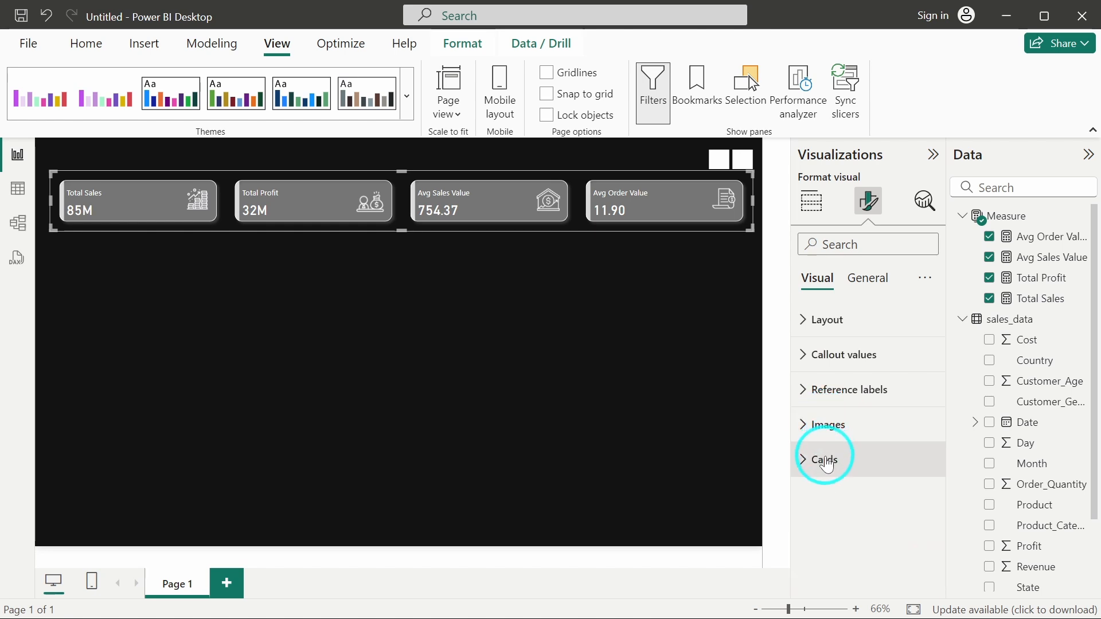
left_click(822, 458)
scroll(824, 457, "down", 2)
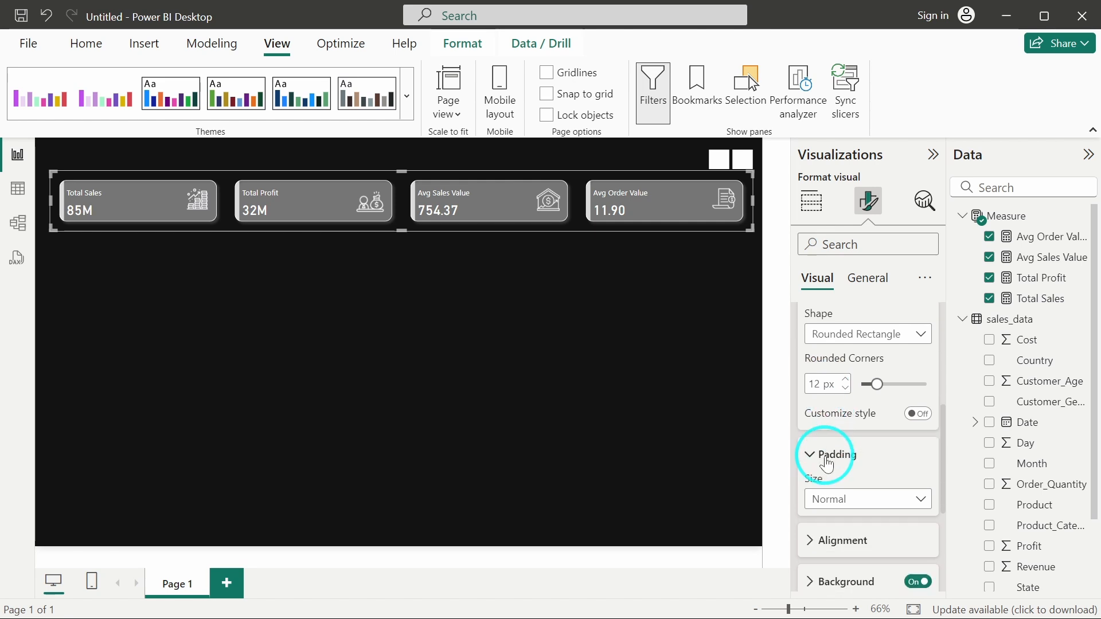
scroll(831, 447, "up", 2)
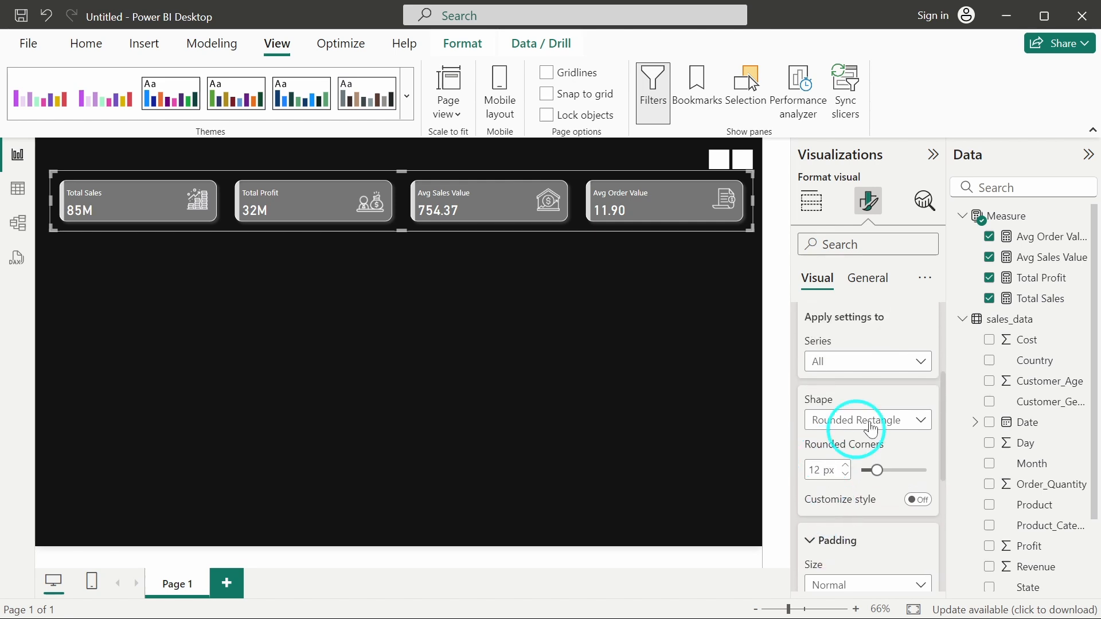
left_click(859, 364)
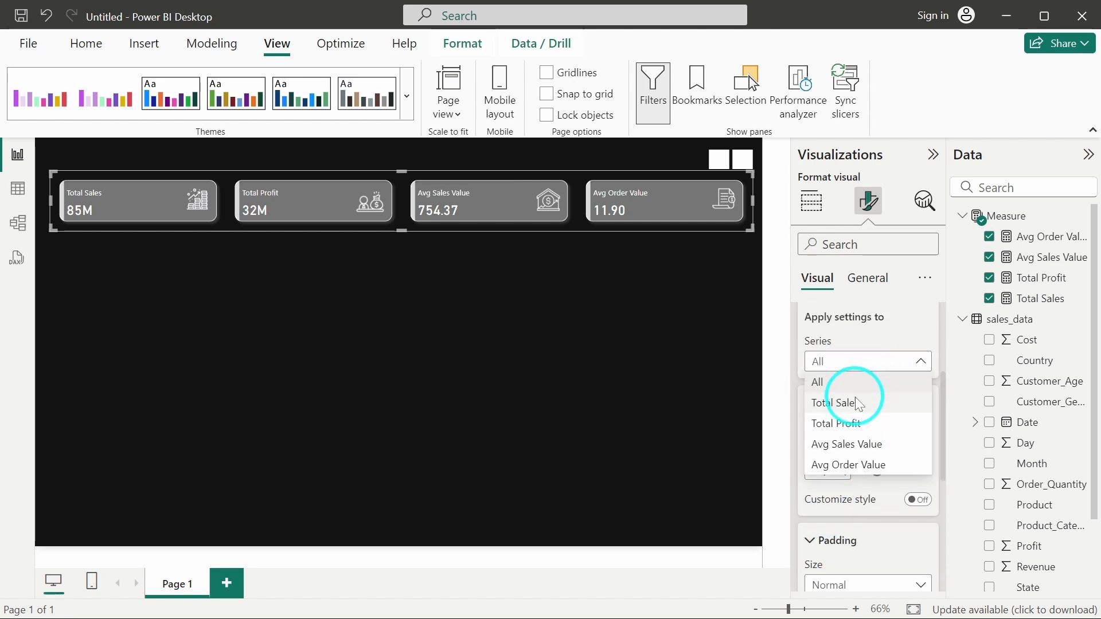
left_click(855, 397)
Add the card bg picture from the 19 Oct folder as the background image of the Total Sales card.
scroll(855, 397, "down", 3)
scroll(854, 401, "down", 2)
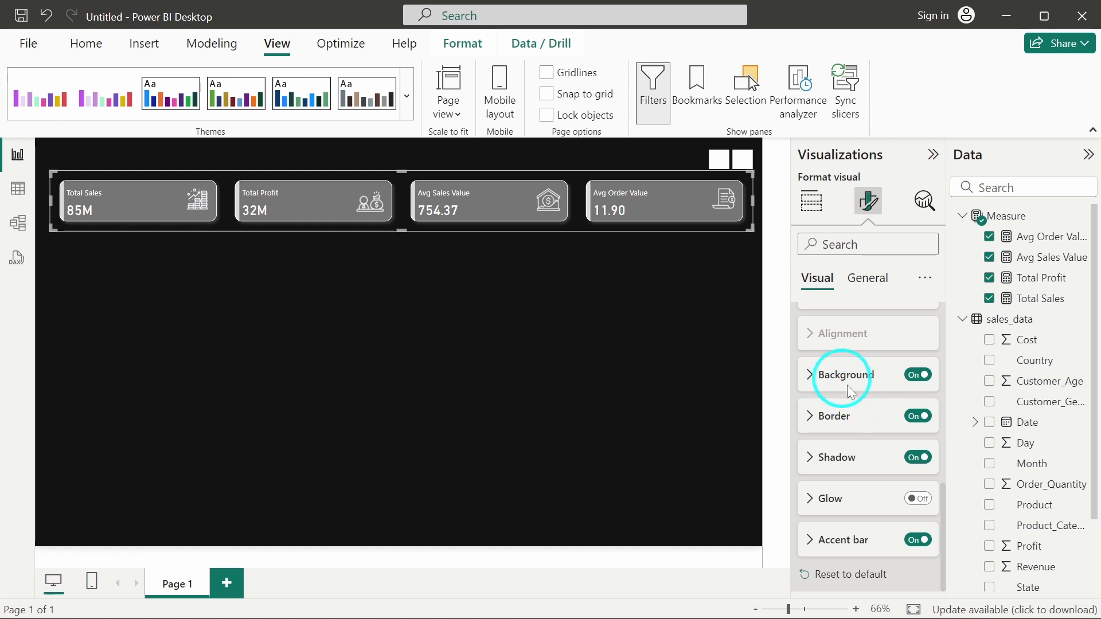
left_click(841, 378)
scroll(904, 418, "down", 2)
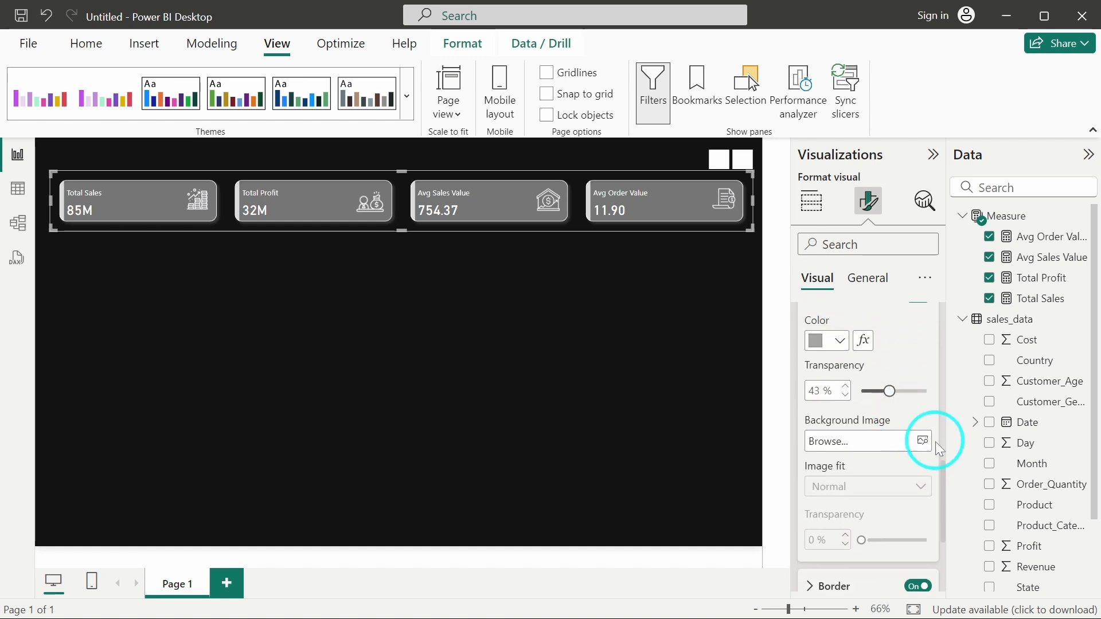
left_click(923, 442)
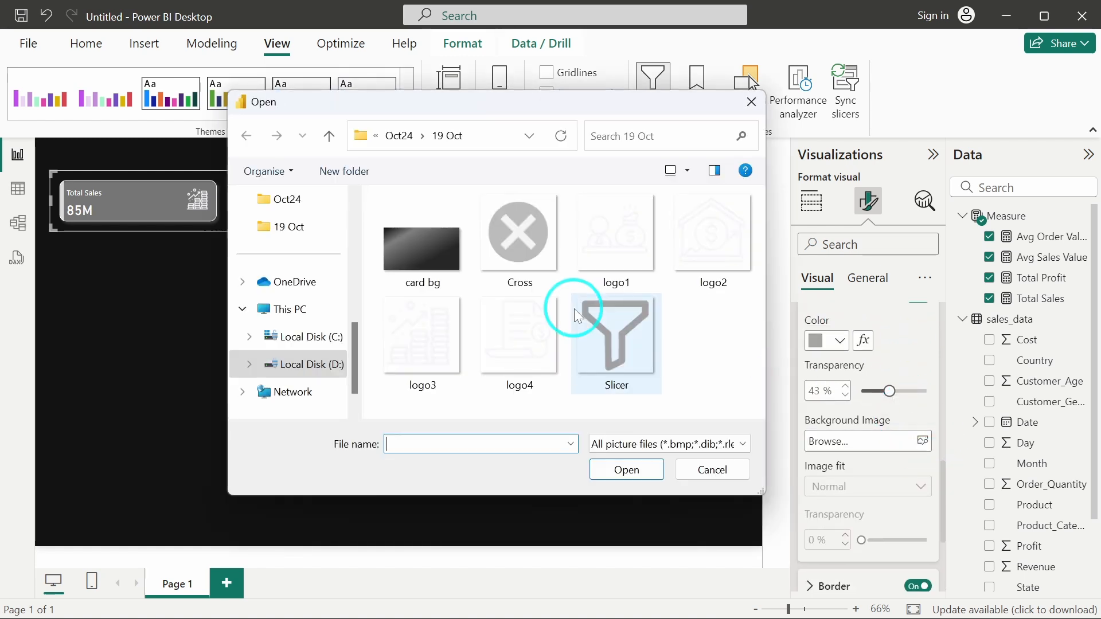
left_click(411, 252)
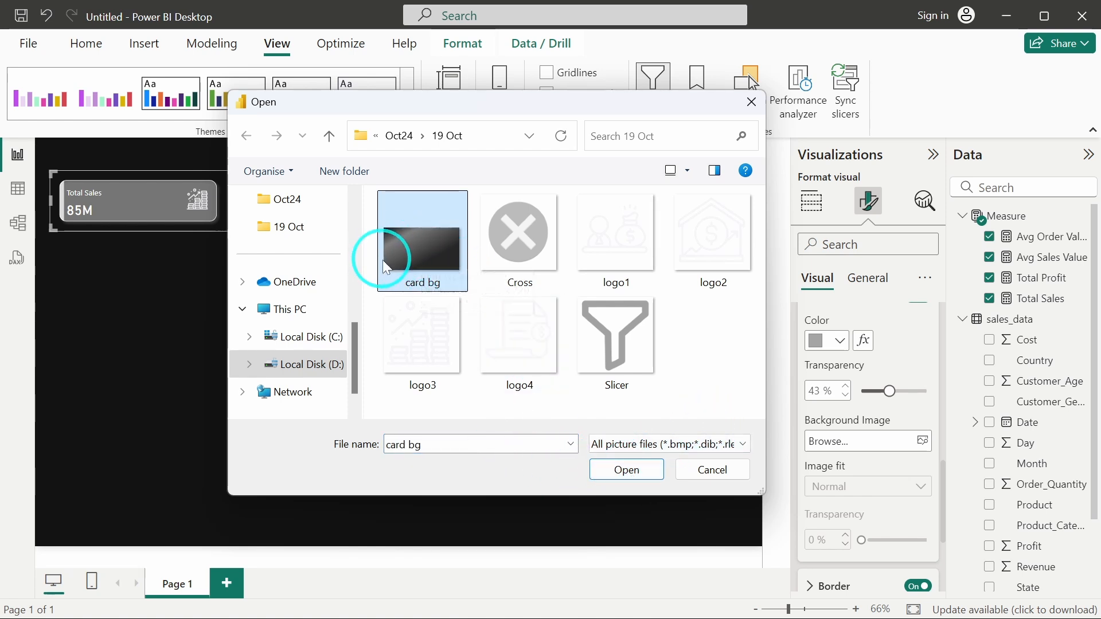
left_click(638, 471)
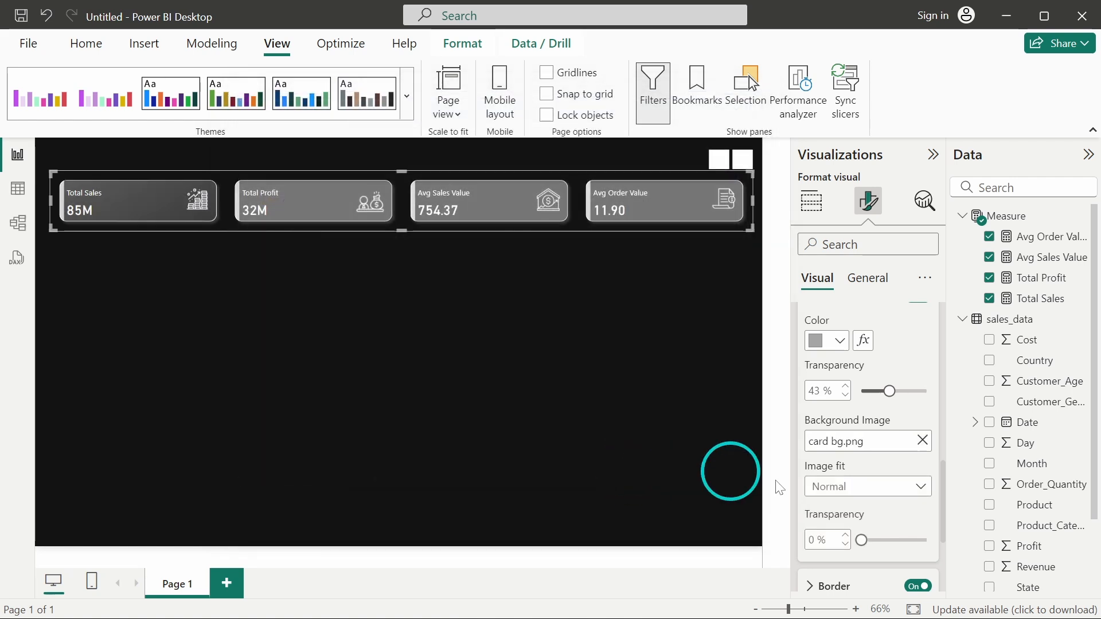
Try the Fit and Fill options for the Total Sales card's background image, keeping the image fit at Fit.
left_click(857, 490)
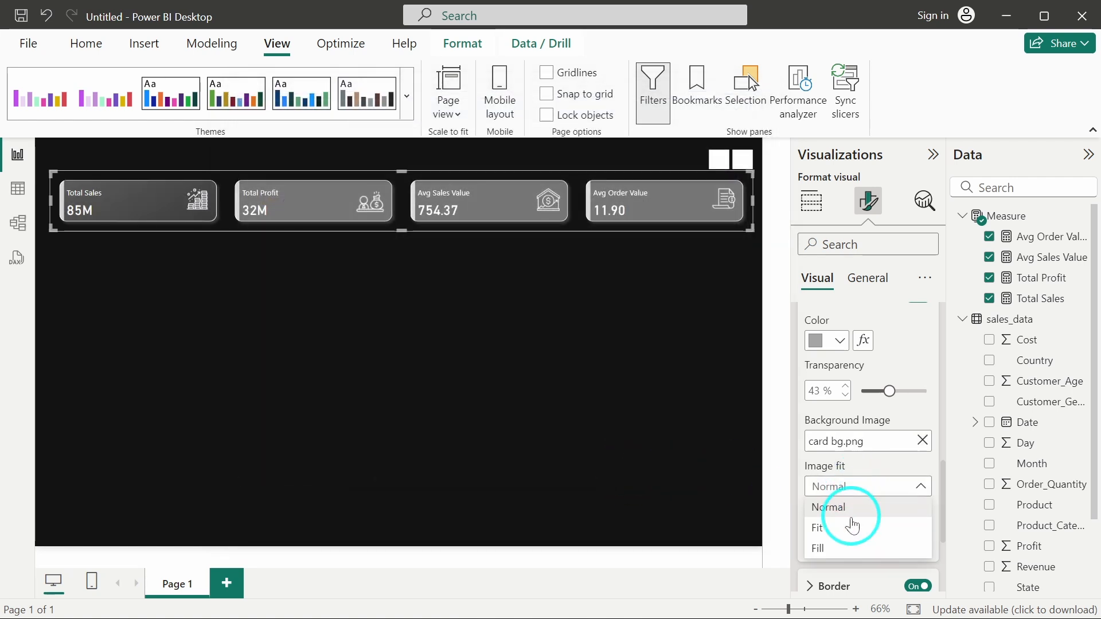
left_click(848, 523)
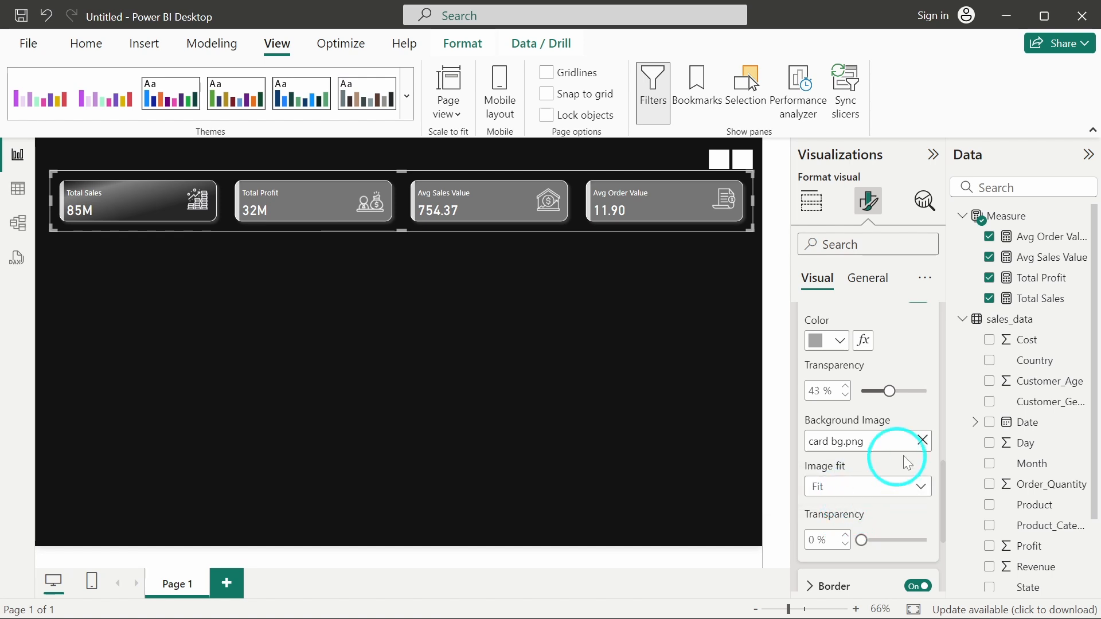
left_click(904, 485)
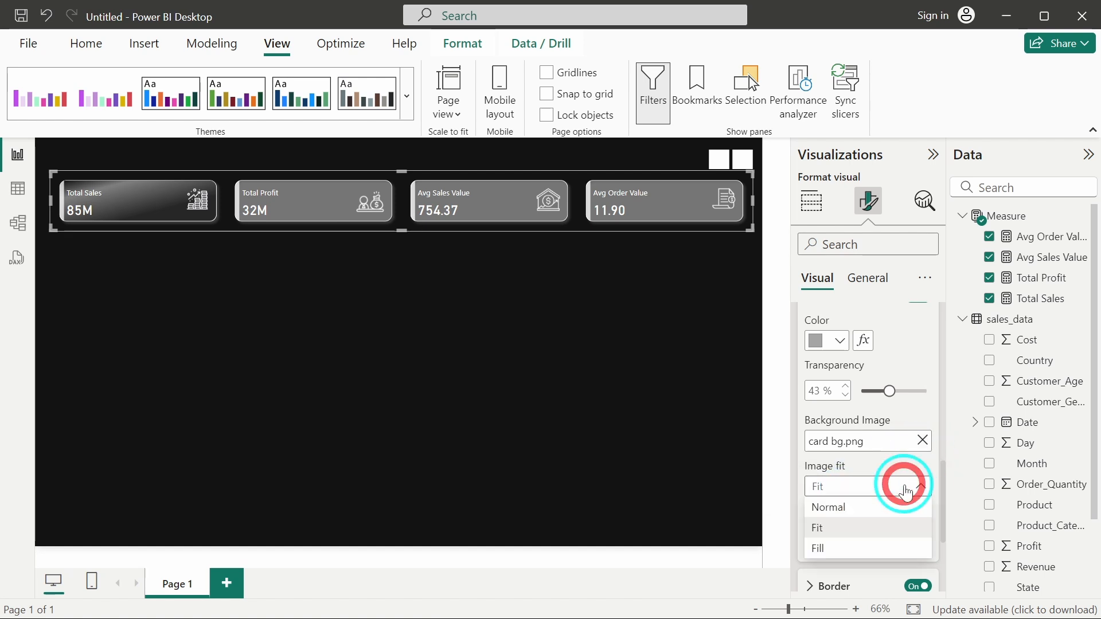
left_click(849, 559)
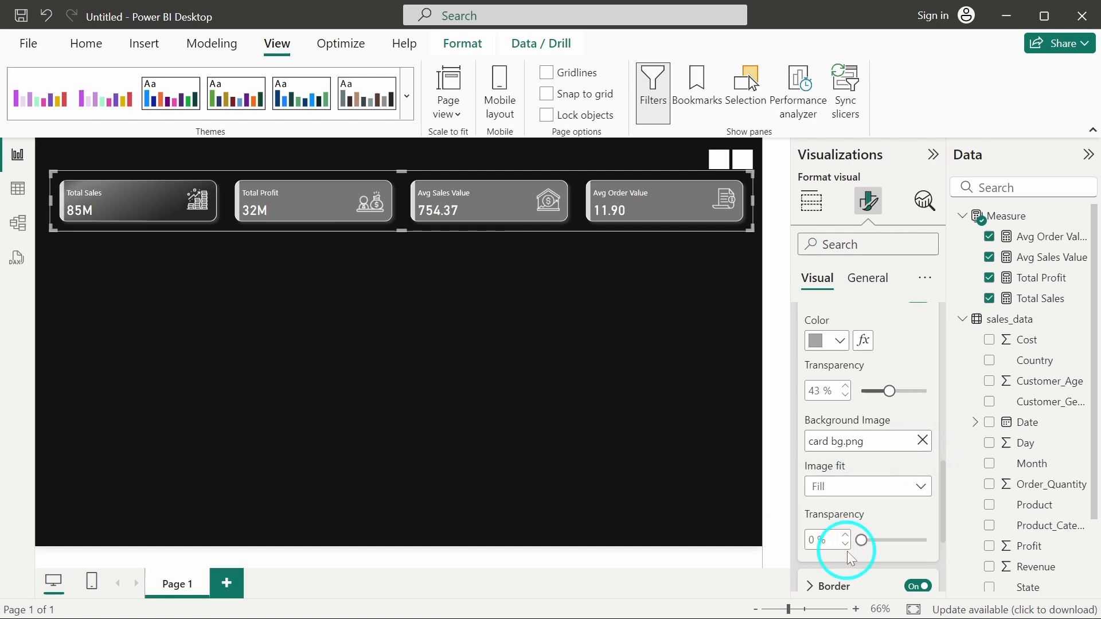
left_click(864, 496)
left_click(855, 522)
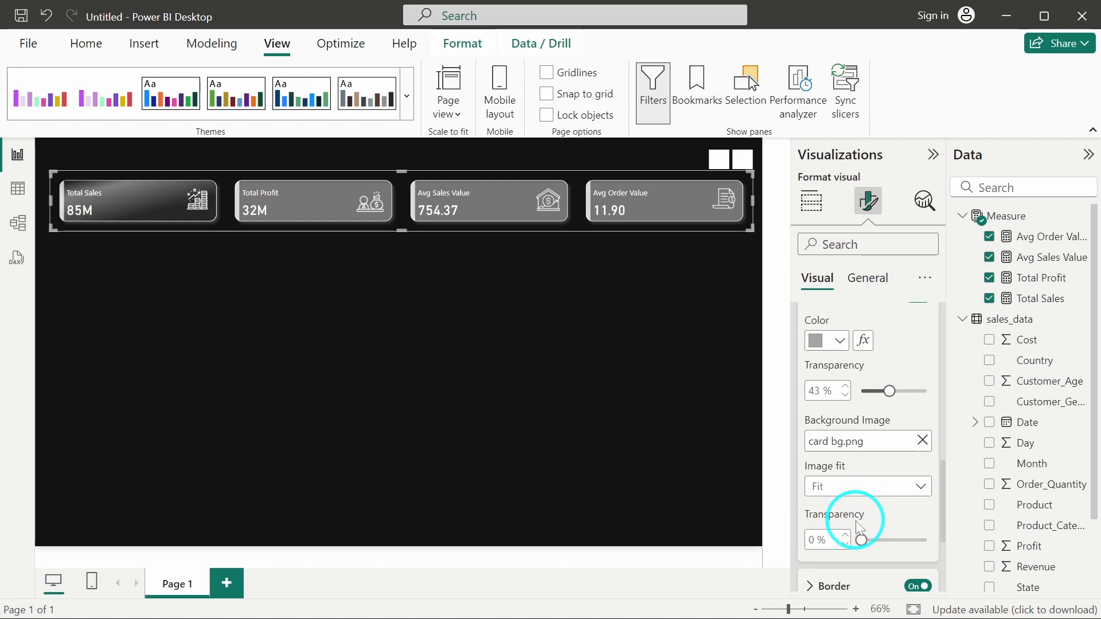
scroll(858, 526, "down", 3)
scroll(858, 526, "up", 4)
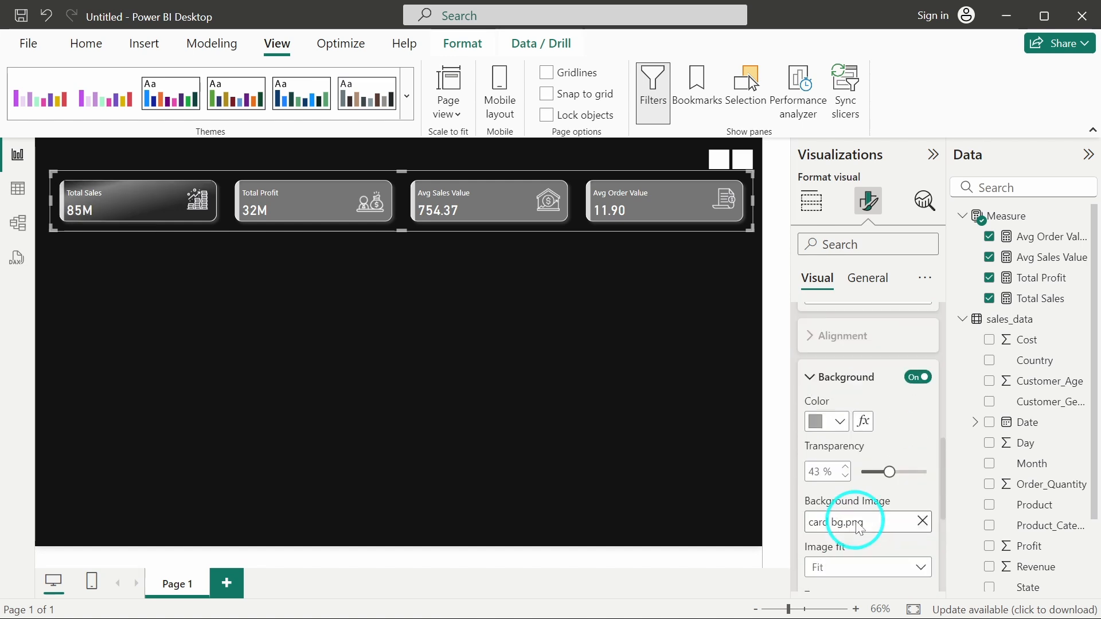
scroll(858, 523, "up", 3)
scroll(847, 416, "up", 3)
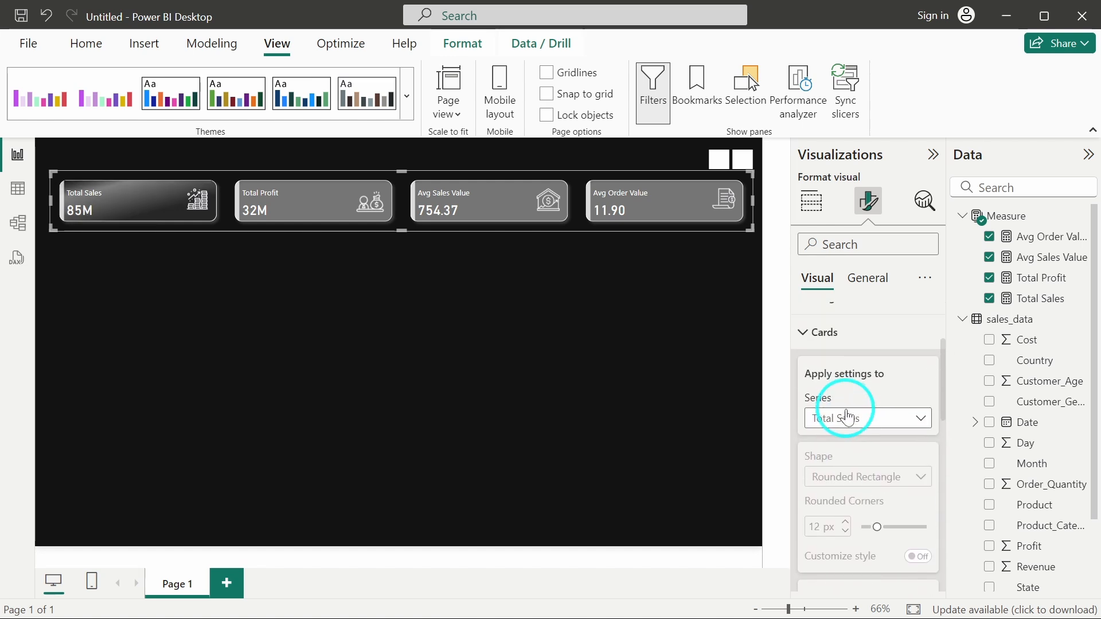
scroll(831, 416, "up", 2)
left_click(826, 457)
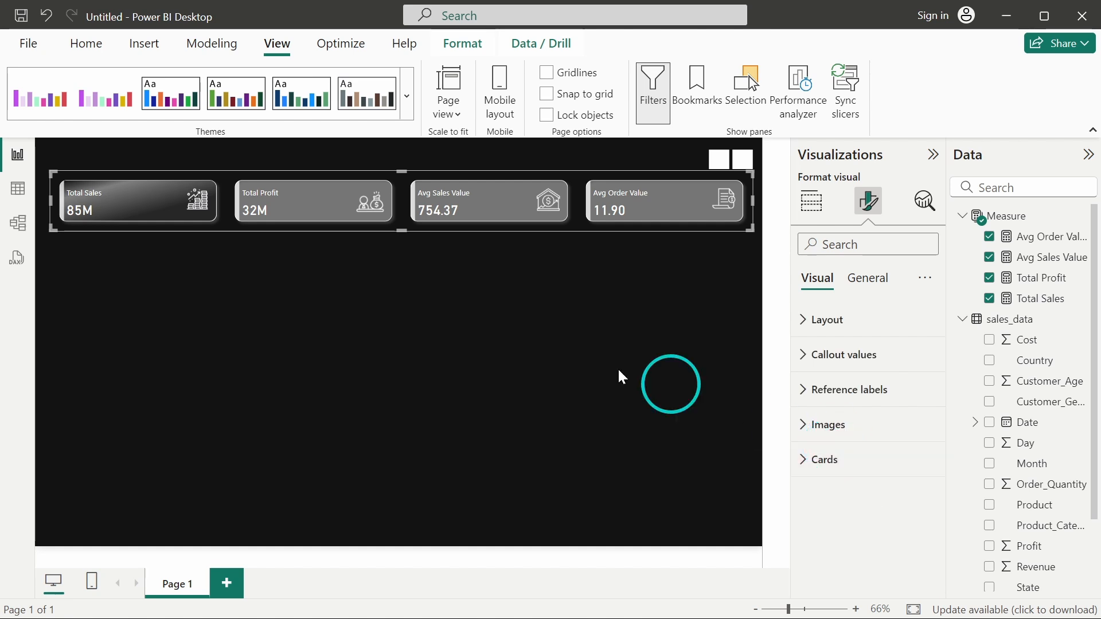
left_click(552, 355)
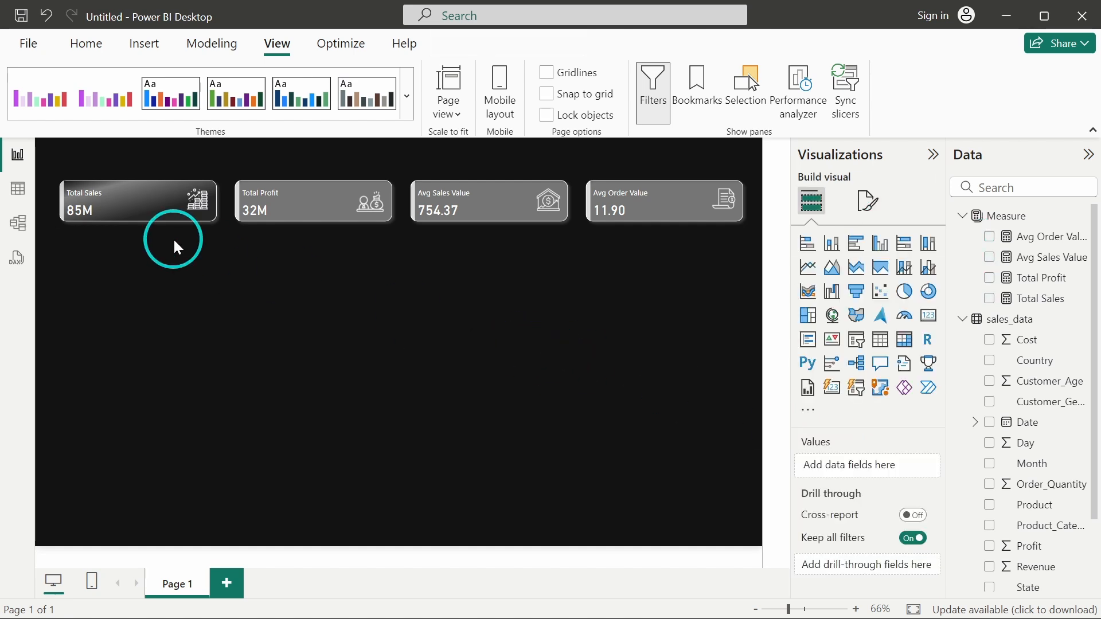
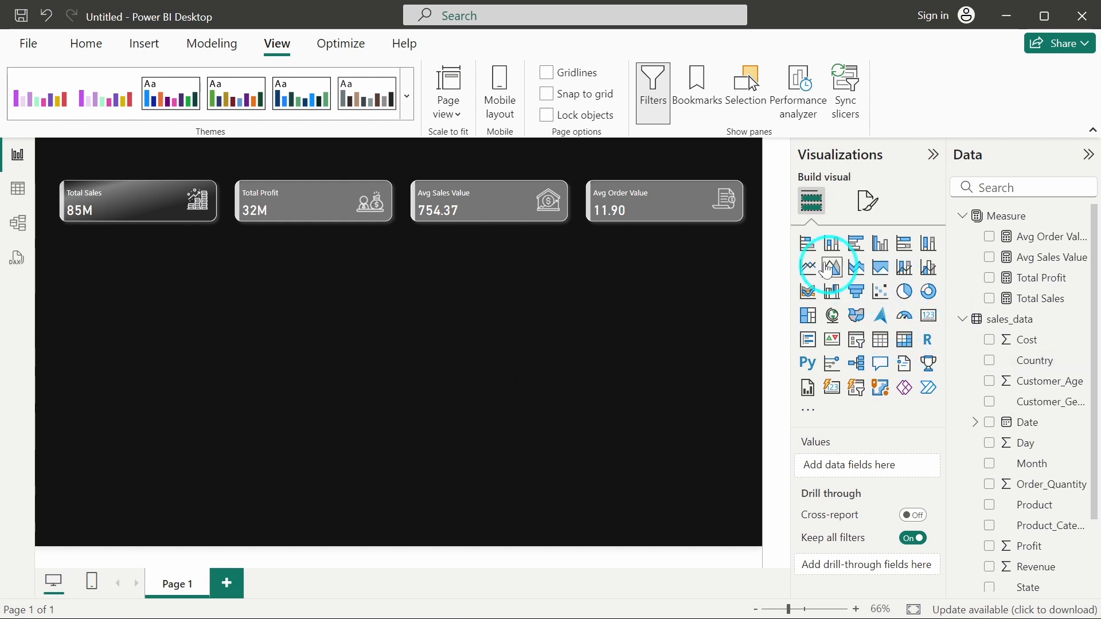
Insert a stacked column chart of Total Sales by Product_Category and shrink it into place below the Total Sales and Total Profit cards.
left_click(833, 243)
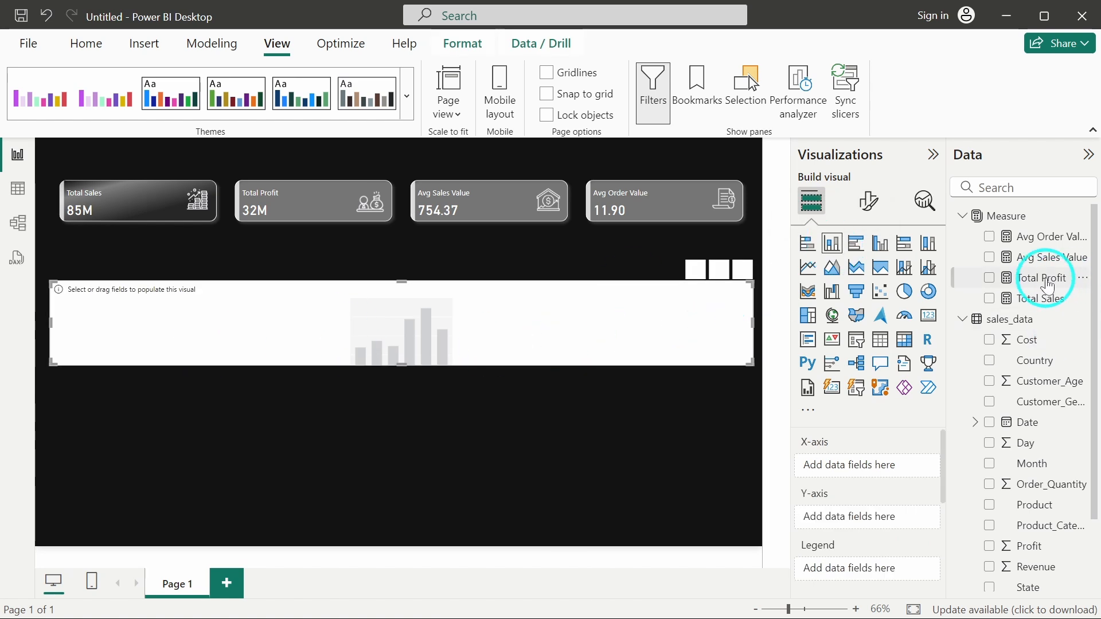
left_click_drag(1052, 308, 867, 515)
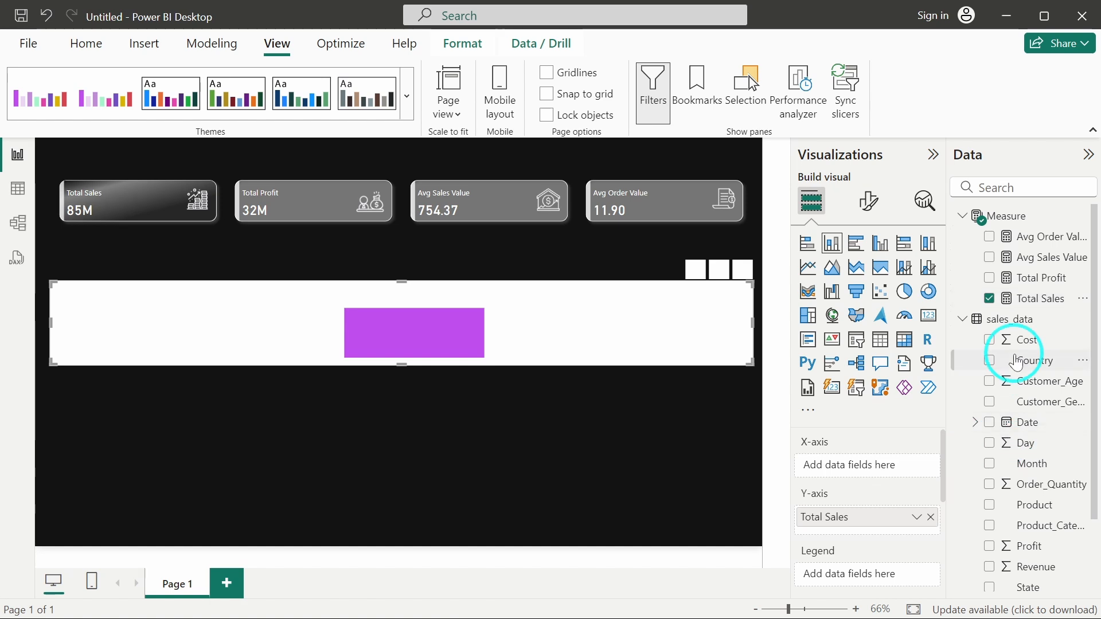
scroll(1008, 358, "down", 3)
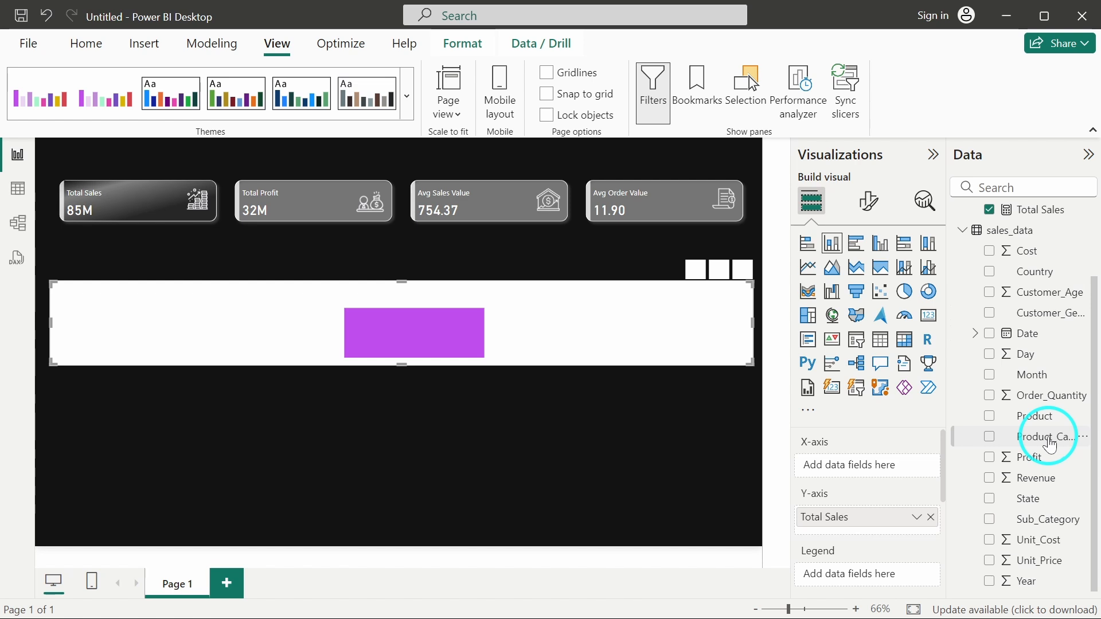
left_click_drag(1050, 445, 865, 466)
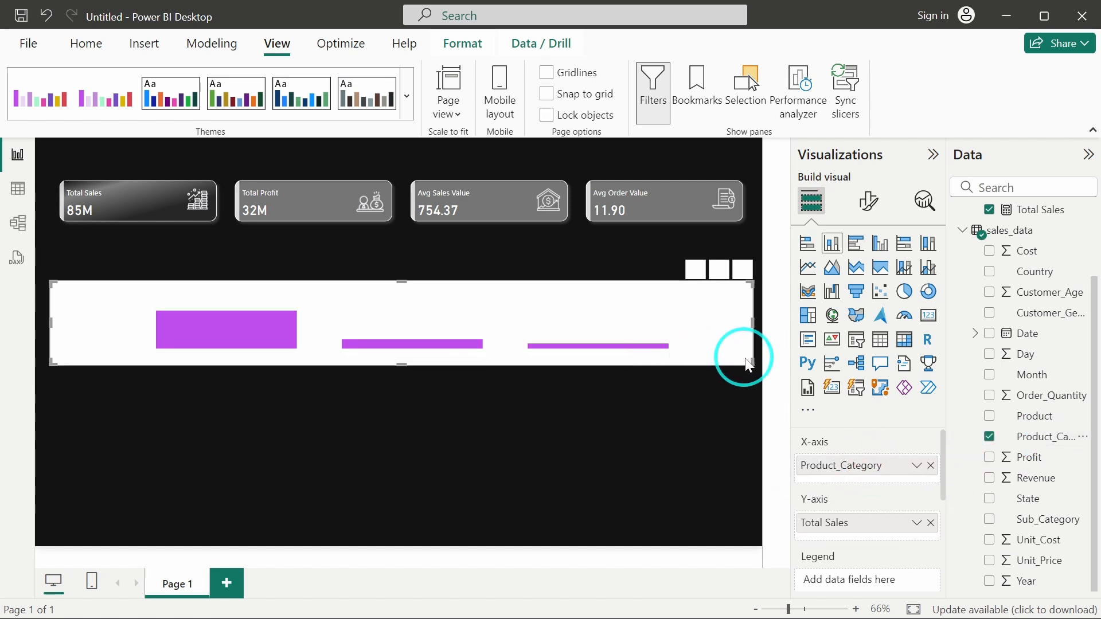
left_click_drag(748, 366, 315, 393)
left_click_drag(239, 327, 256, 302)
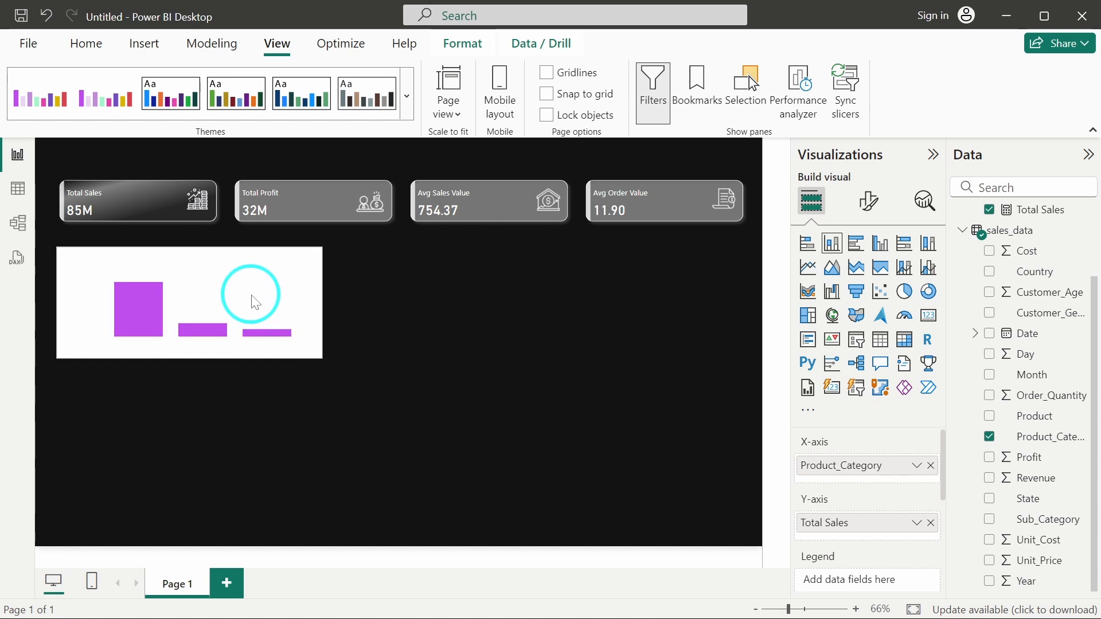
Set the column chart's background color to #333333 and nudge the chart slightly upward.
left_click(869, 200)
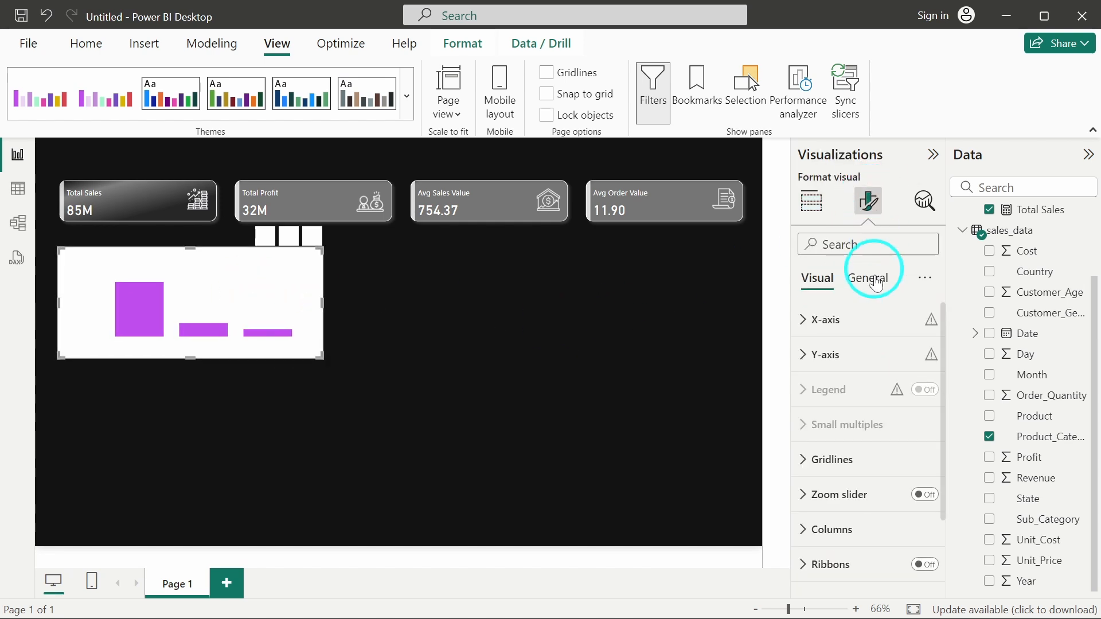
left_click(875, 283)
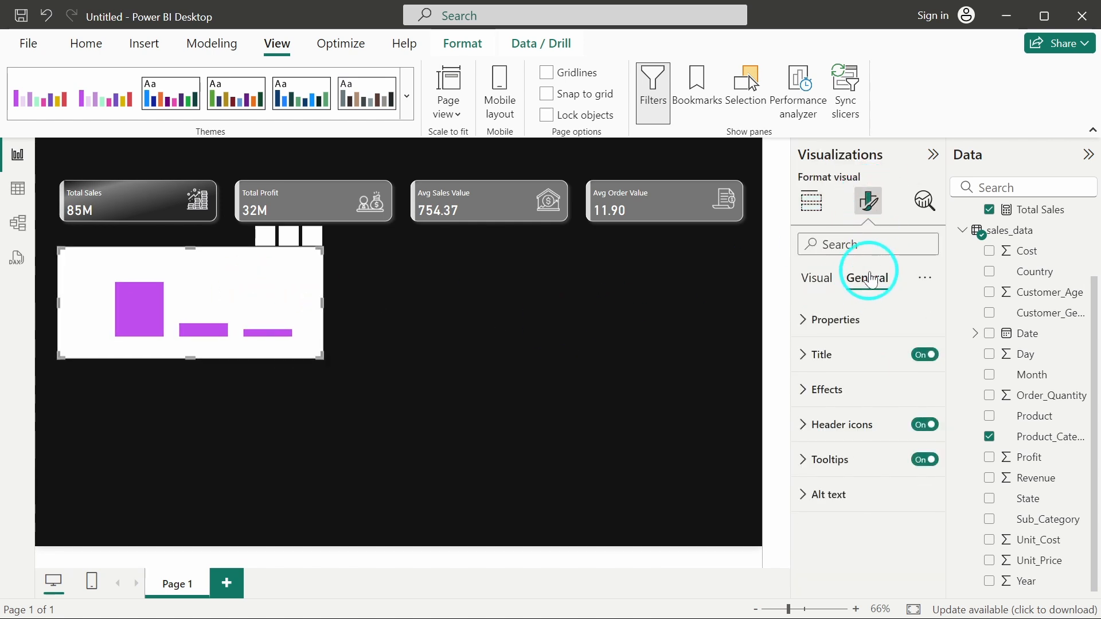
left_click(862, 404)
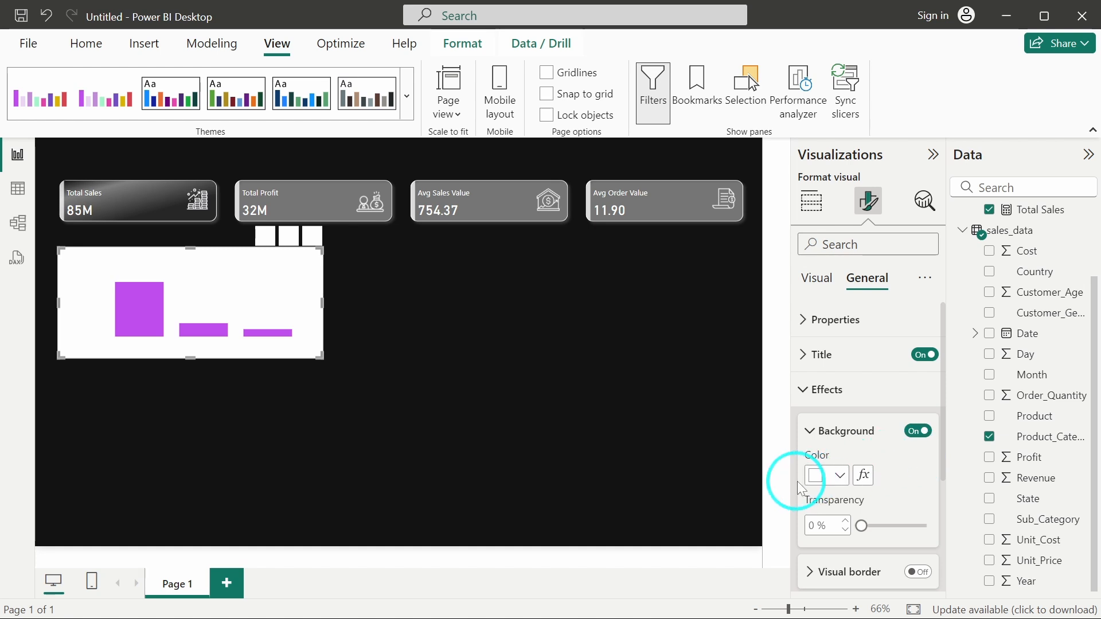
left_click(813, 476)
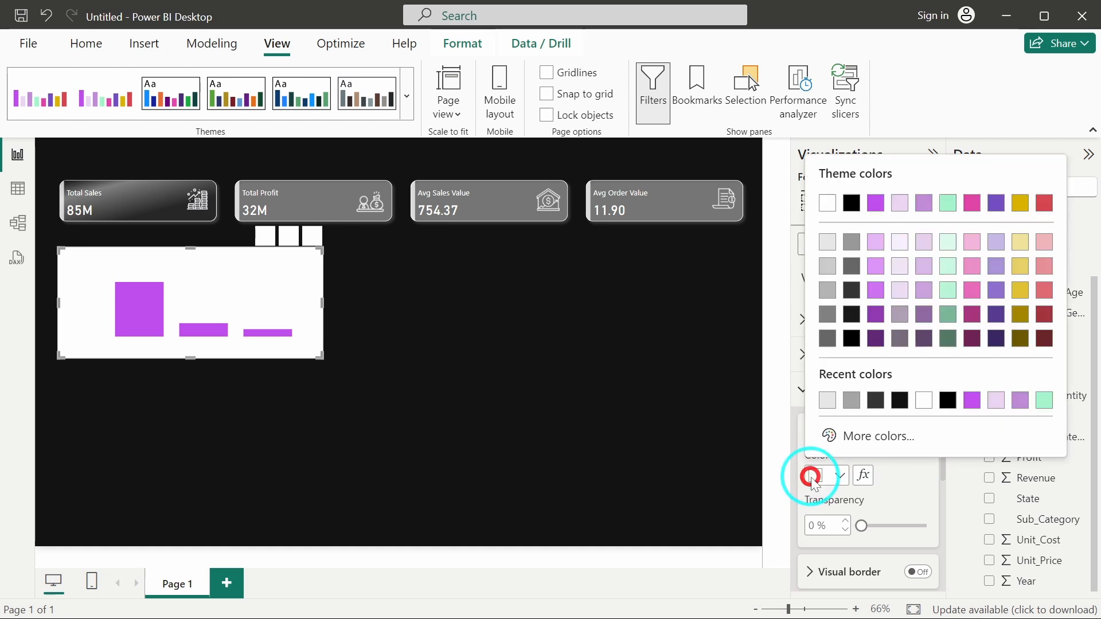
left_click(870, 437)
left_click(843, 423)
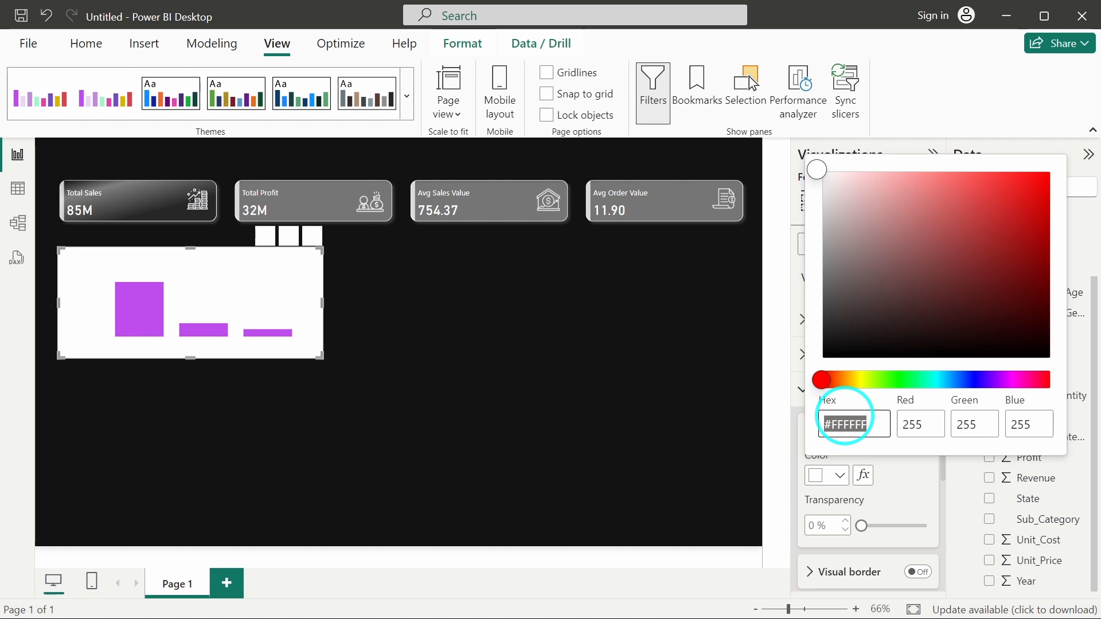
type("#333333")
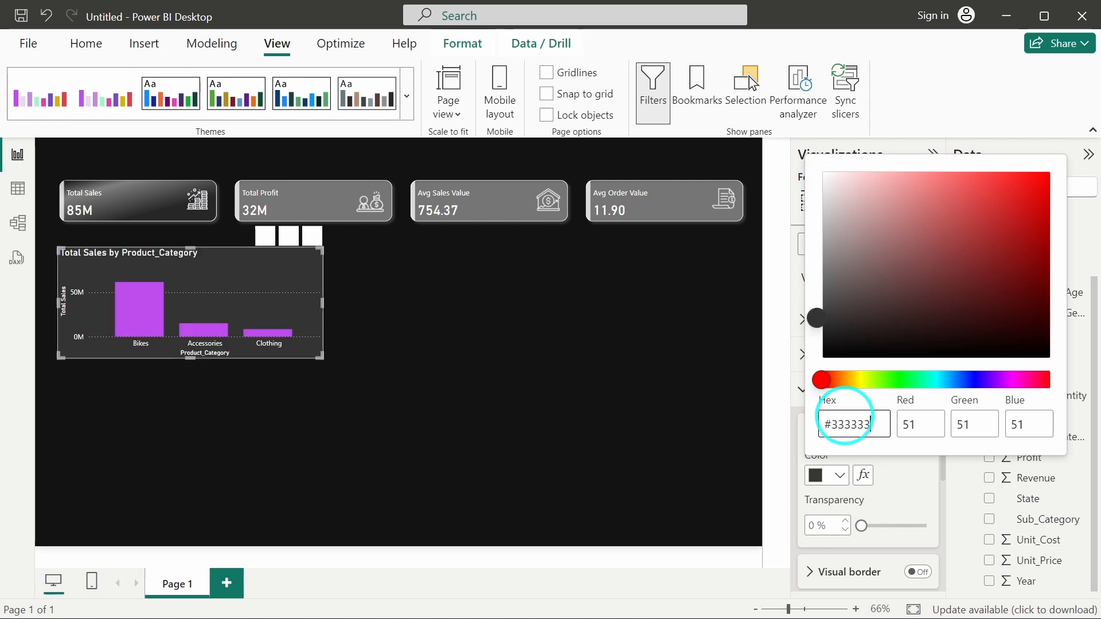
left_click(546, 432)
left_click(300, 292)
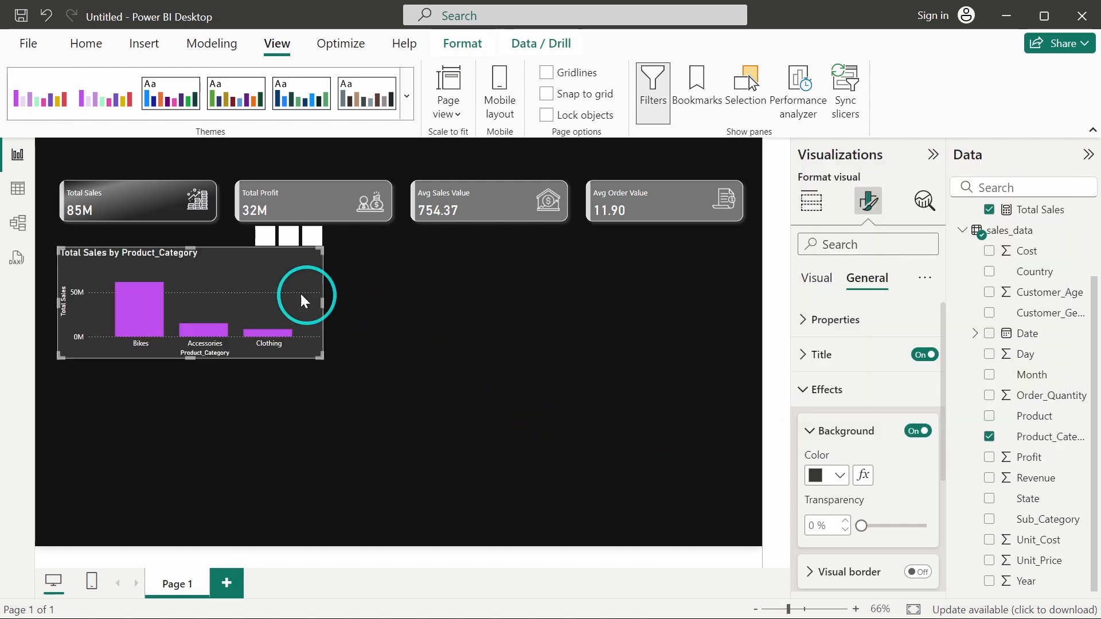
mouse_move(295, 290)
left_mouse_down()
mouse_move(353, 301)
mouse_move(285, 289)
mouse_move(305, 290)
mouse_move(295, 289)
left_mouse_up()
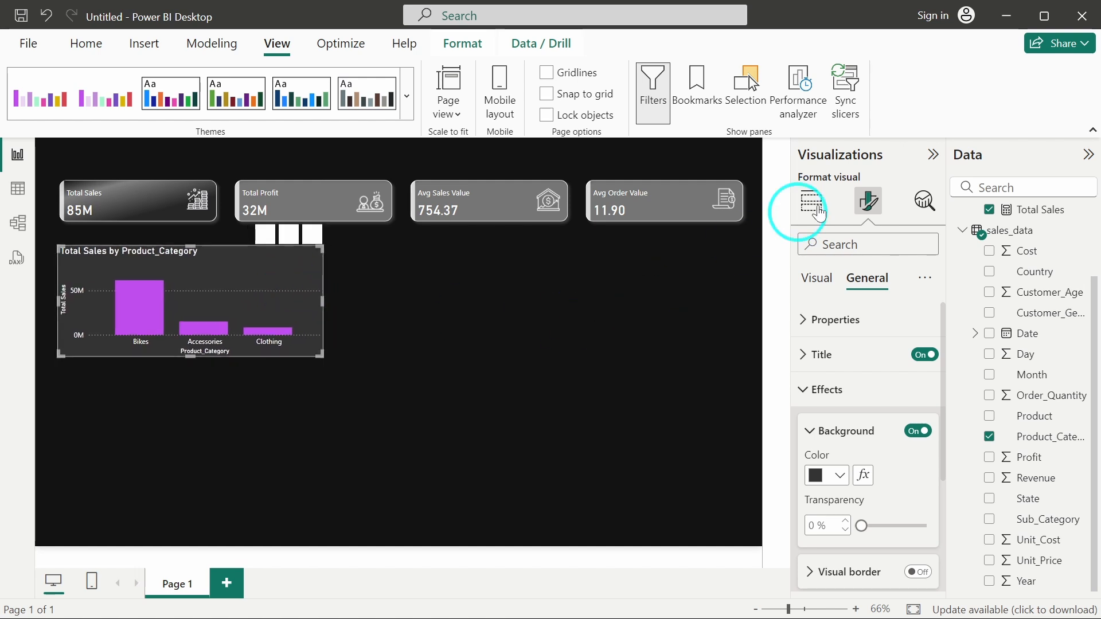
left_click(832, 382)
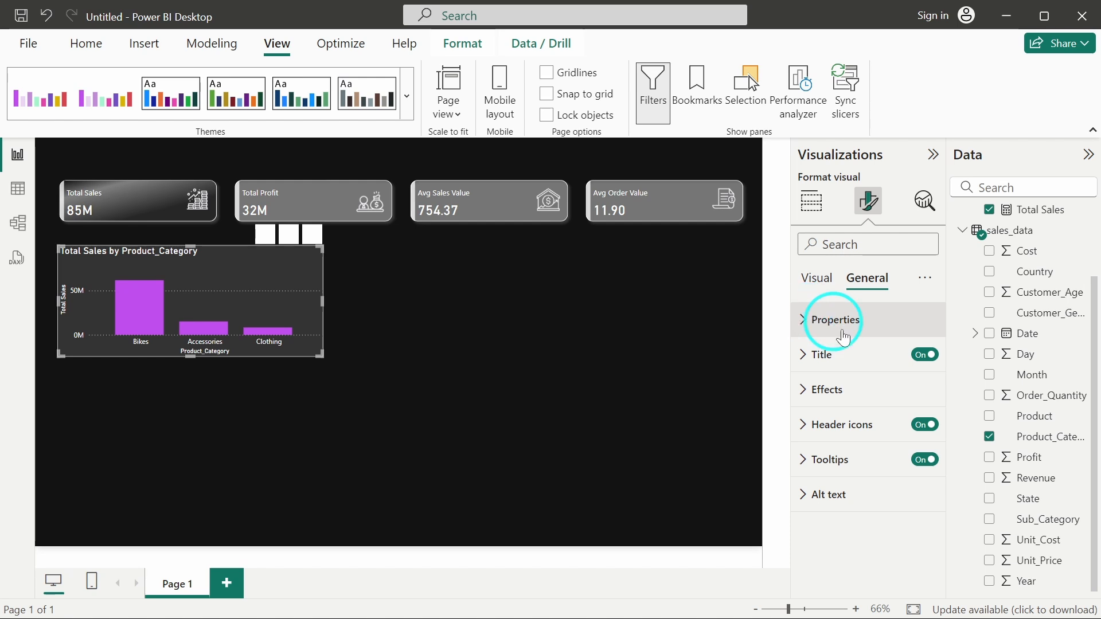
Change the column chart's title text to "Total Sales by Product Category".
left_click(848, 354)
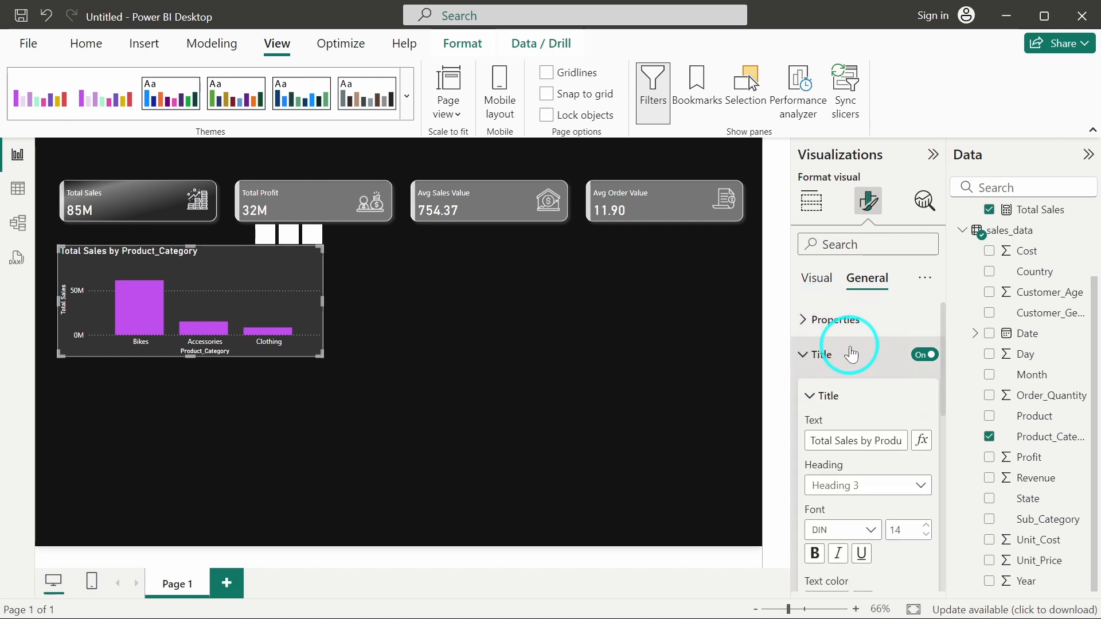
triple_click(853, 440)
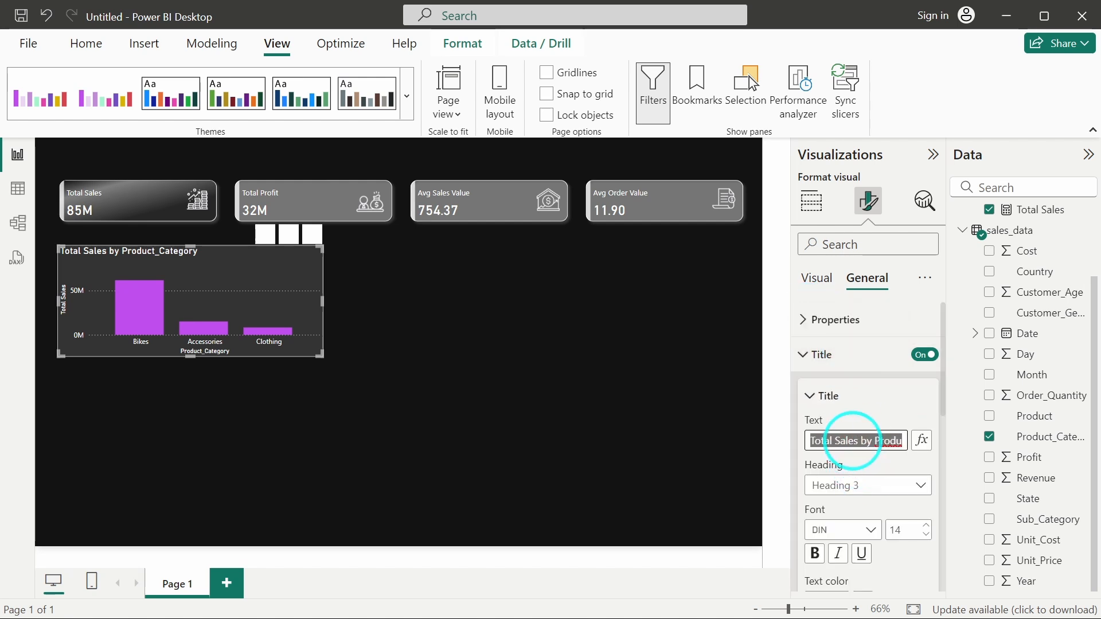
type("S")
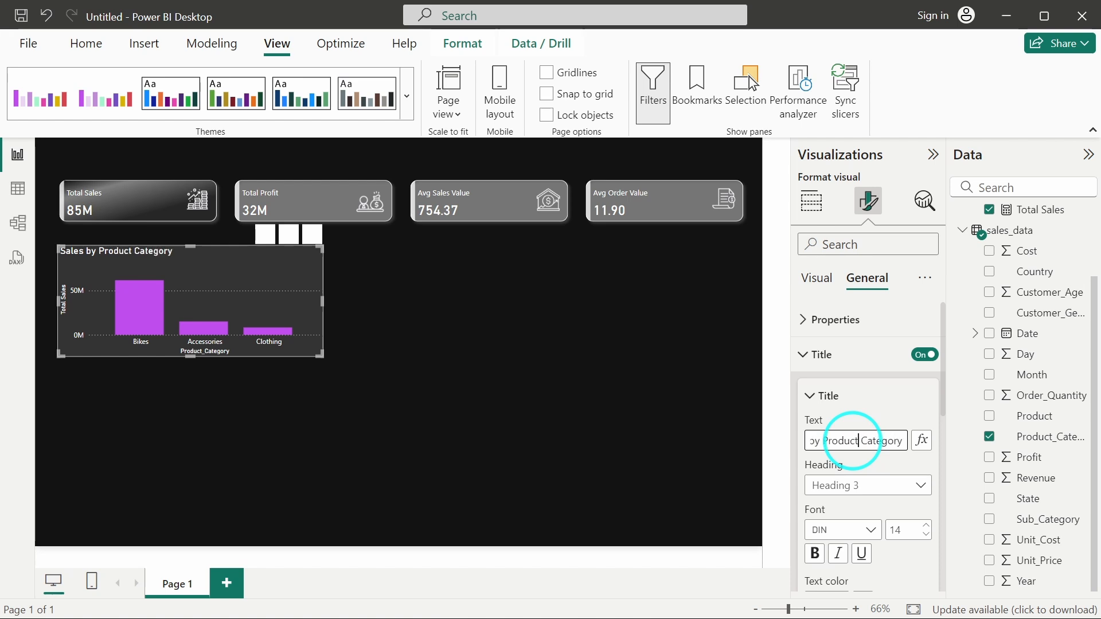
key("Home")
type("Total")
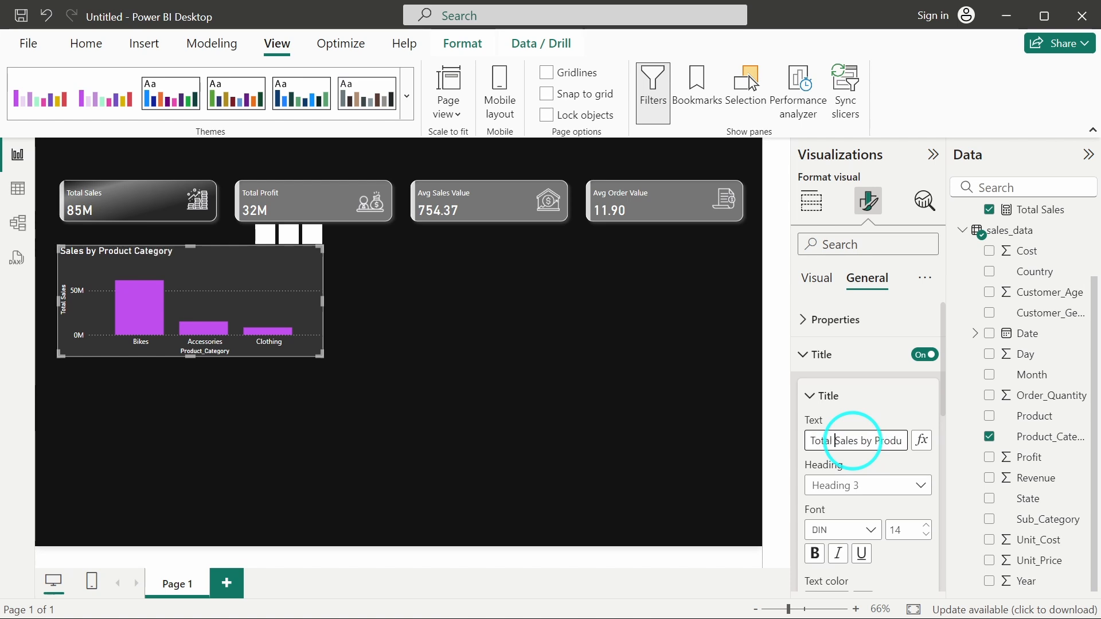
left_click(530, 442)
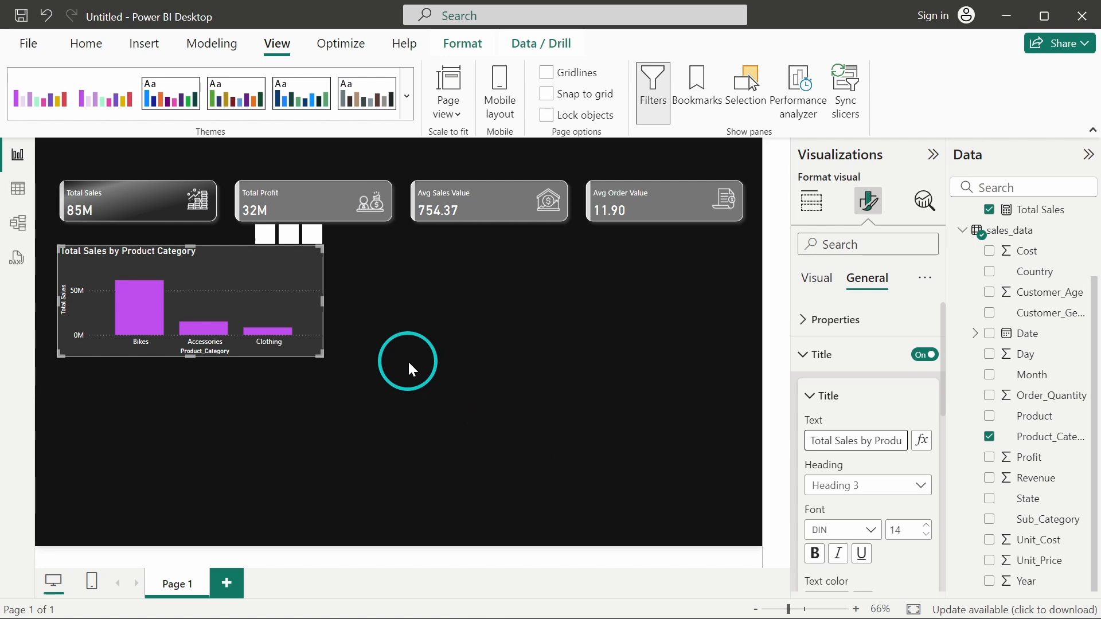
left_click(824, 356)
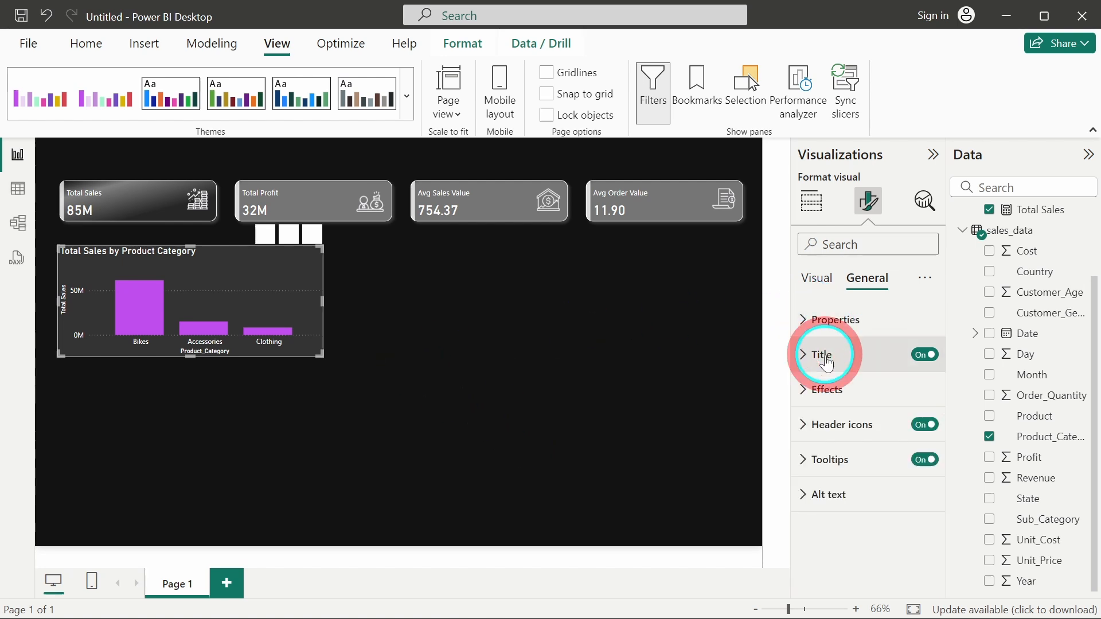
Turn off the X-axis title of the Total Sales by Product Category chart.
left_click(817, 287)
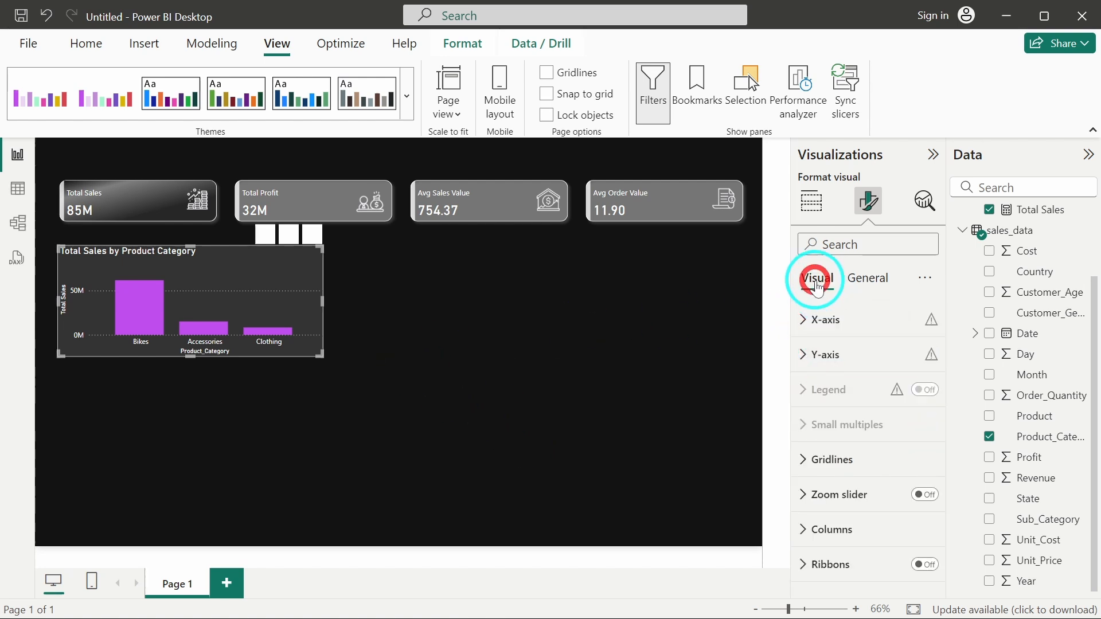
left_click(828, 319)
scroll(887, 459, "down", 3)
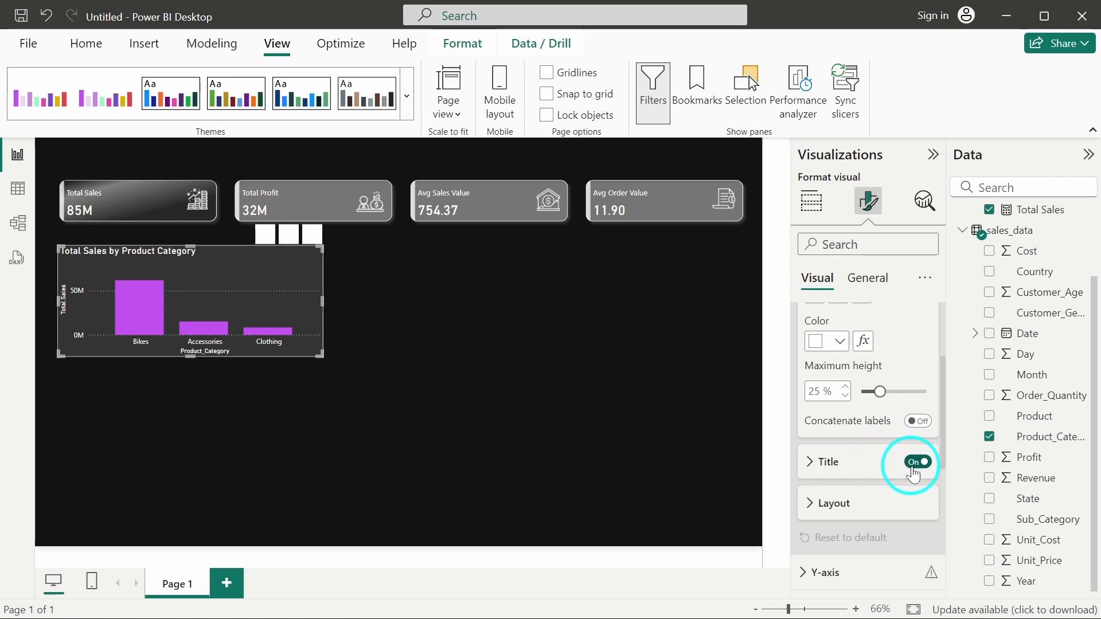
left_click(918, 462)
scroll(847, 344, "up", 3)
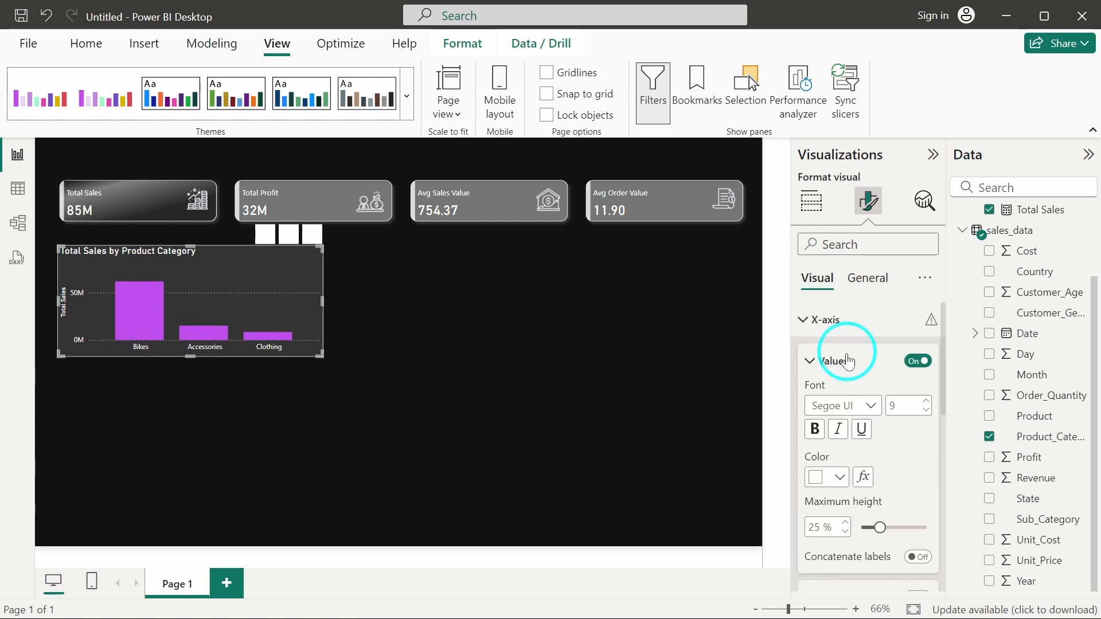
left_click(846, 360)
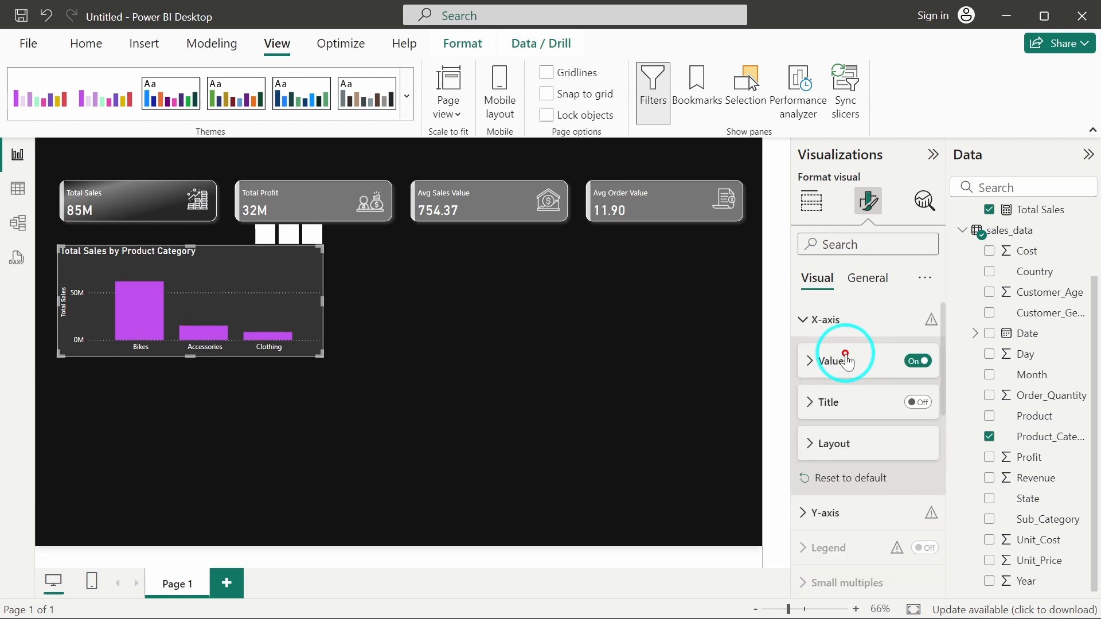
left_click(840, 319)
Turn off the Y-axis title of the Total Sales by Product Category chart.
left_click(845, 364)
scroll(861, 477, "down", 1)
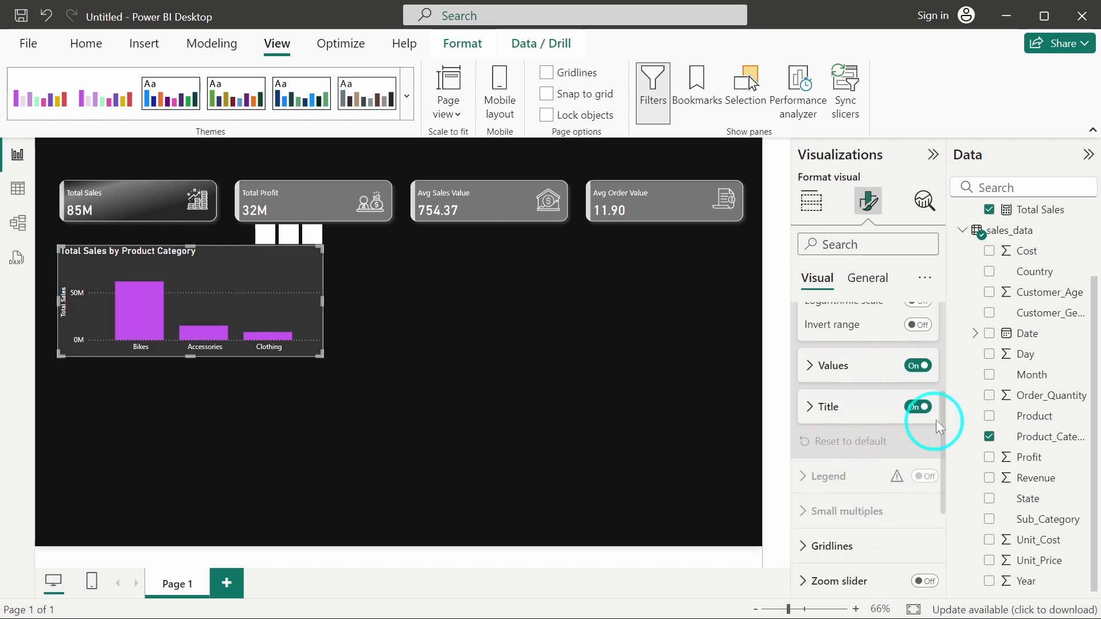
left_click(917, 407)
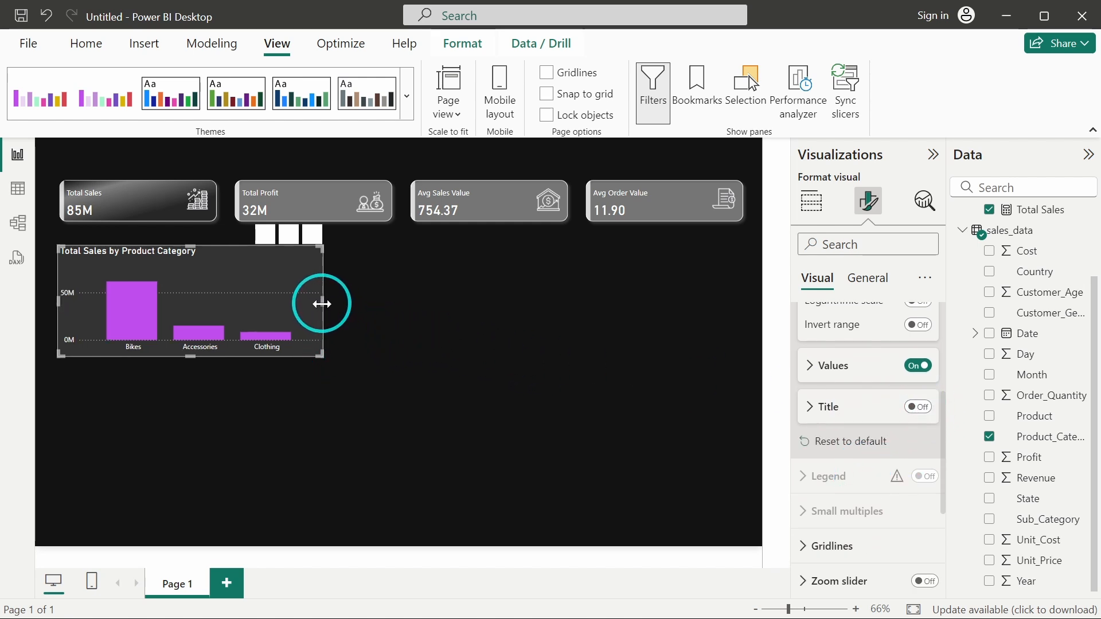
Turn on the column chart's visual border with a dark gray color matching its background and 8 px rounded corners.
left_click(867, 277)
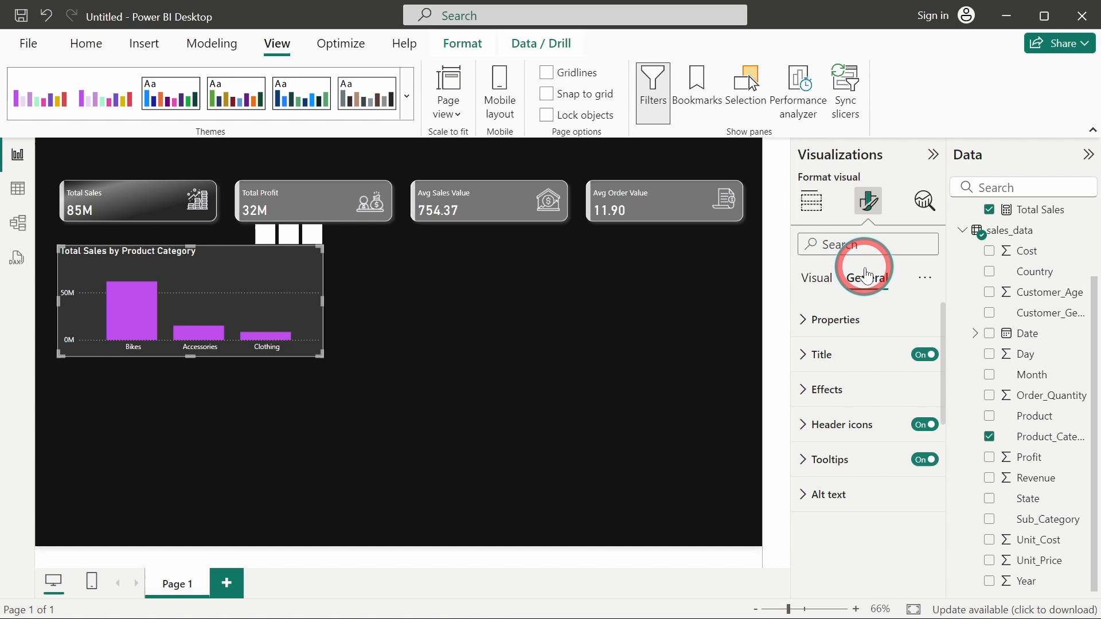
left_click(868, 391)
scroll(870, 390, "down", 3)
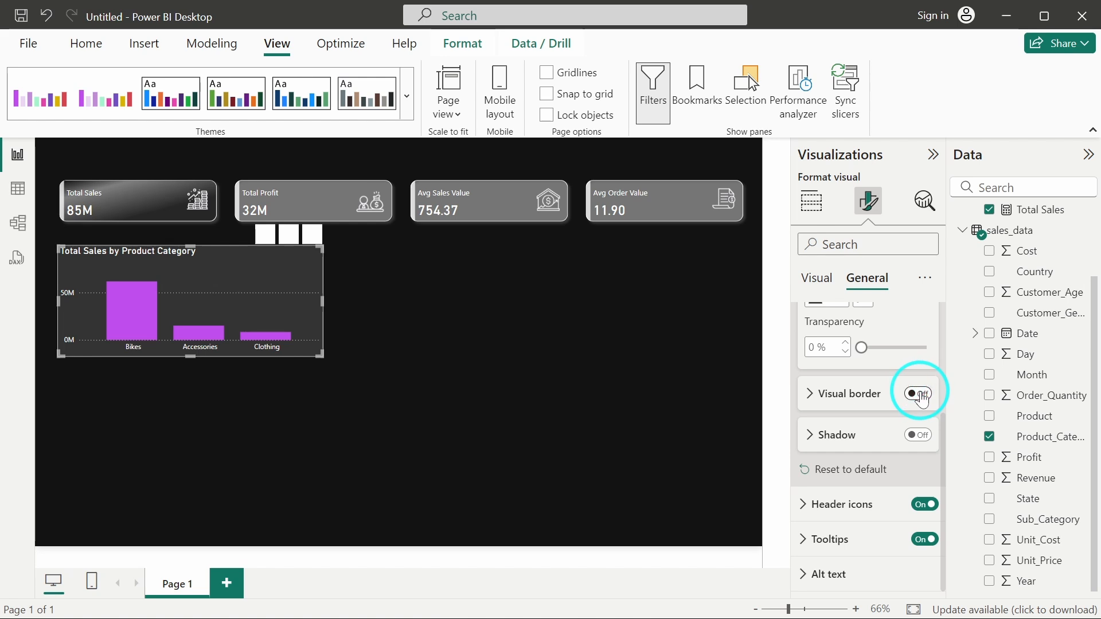
left_click(919, 393)
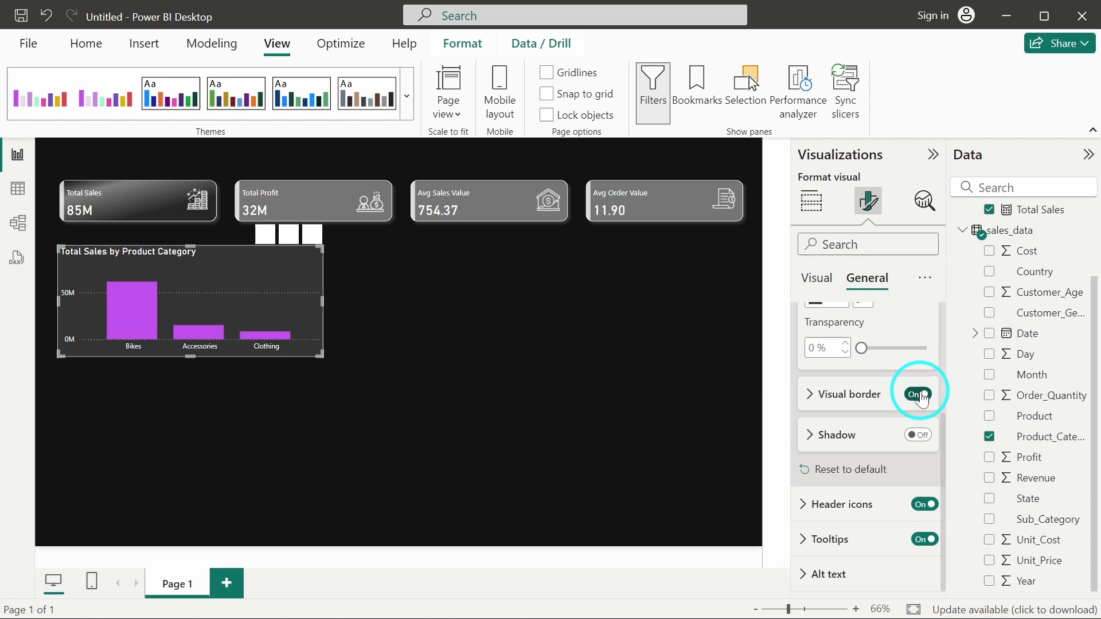
left_click(823, 401)
left_click(818, 337)
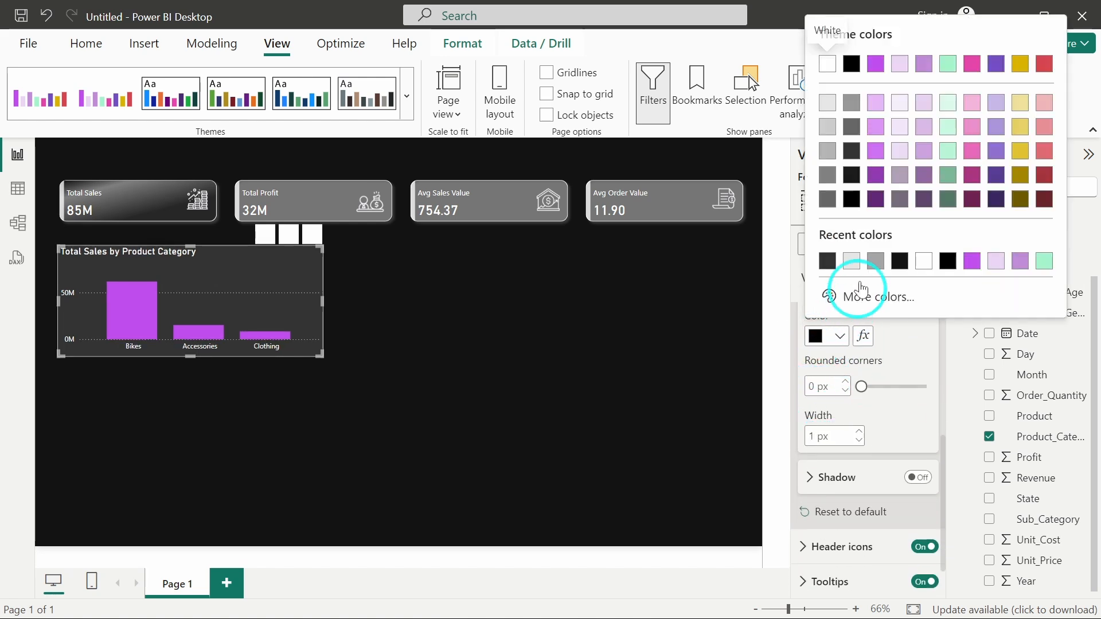
left_click(827, 261)
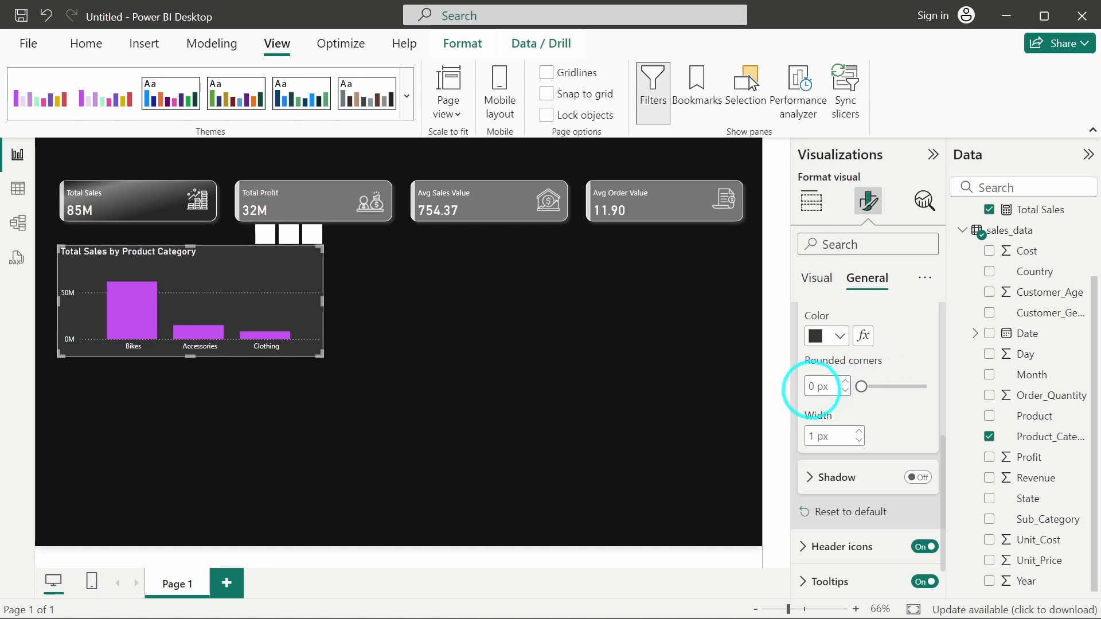
key("Return")
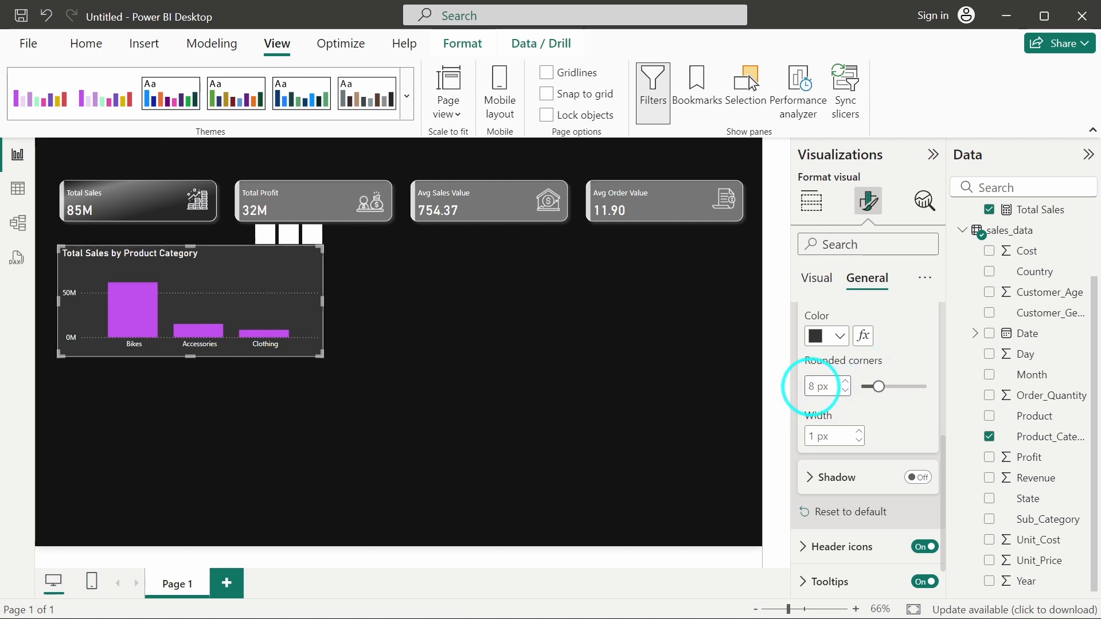
left_click(415, 380)
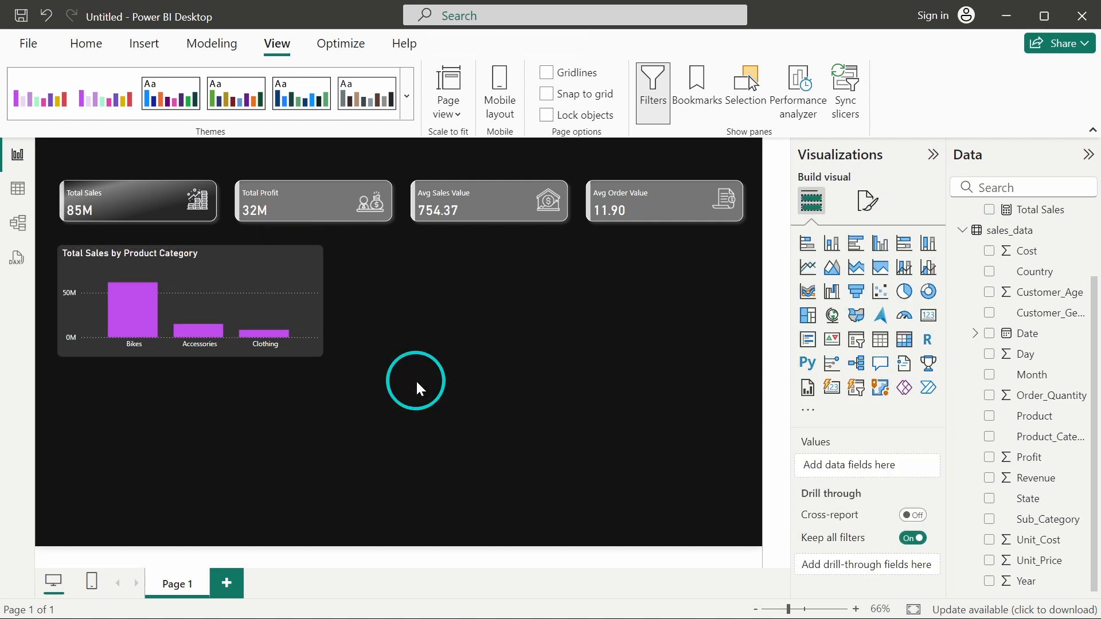
Set the rounded corners of the column chart's visual border to 12 px.
left_click(274, 287)
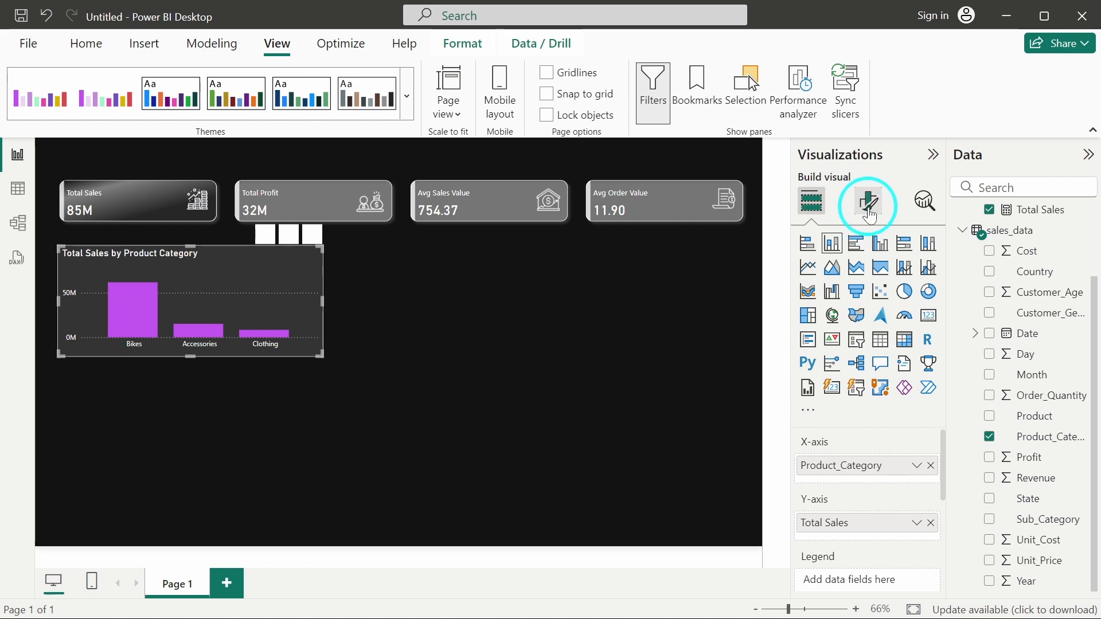
left_click(868, 202)
left_click(867, 279)
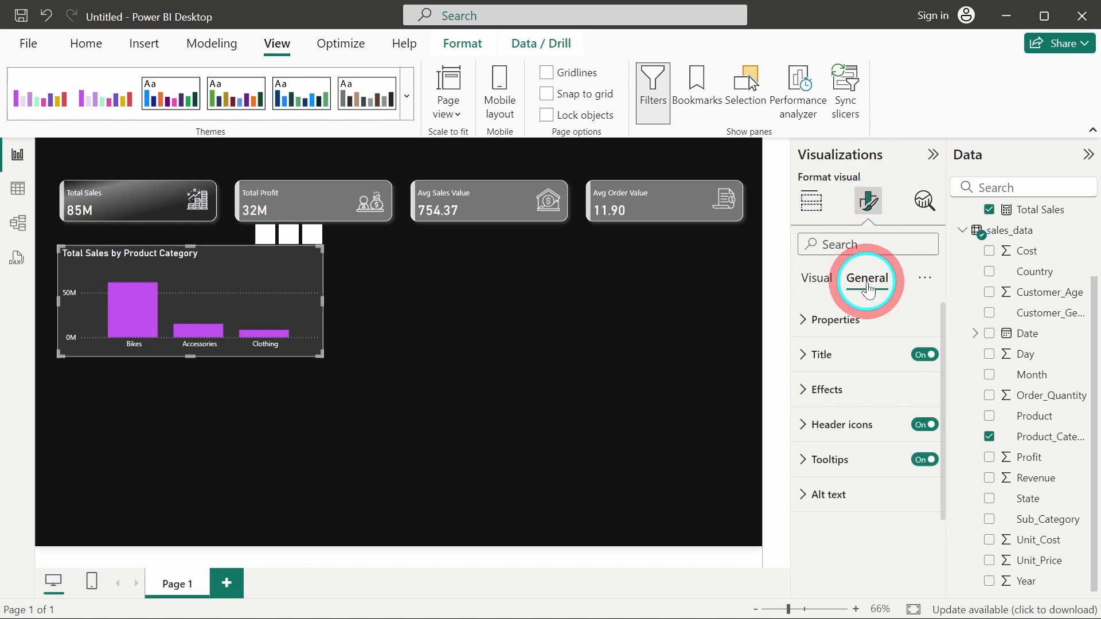
left_click(858, 417)
left_click(835, 388)
scroll(860, 436, "down", 4)
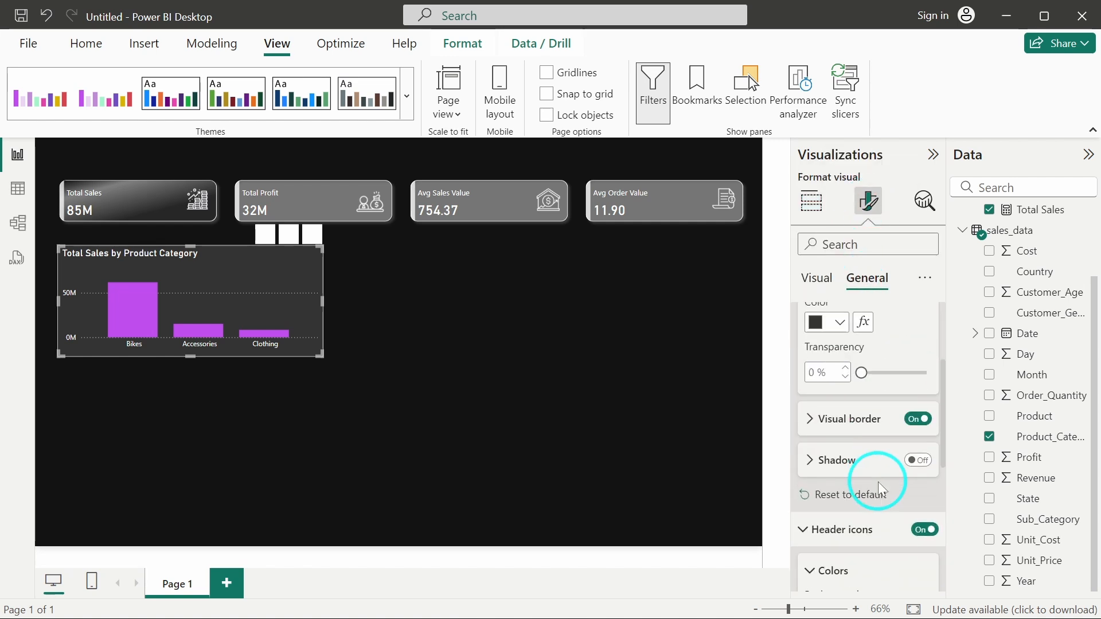
left_click(828, 369)
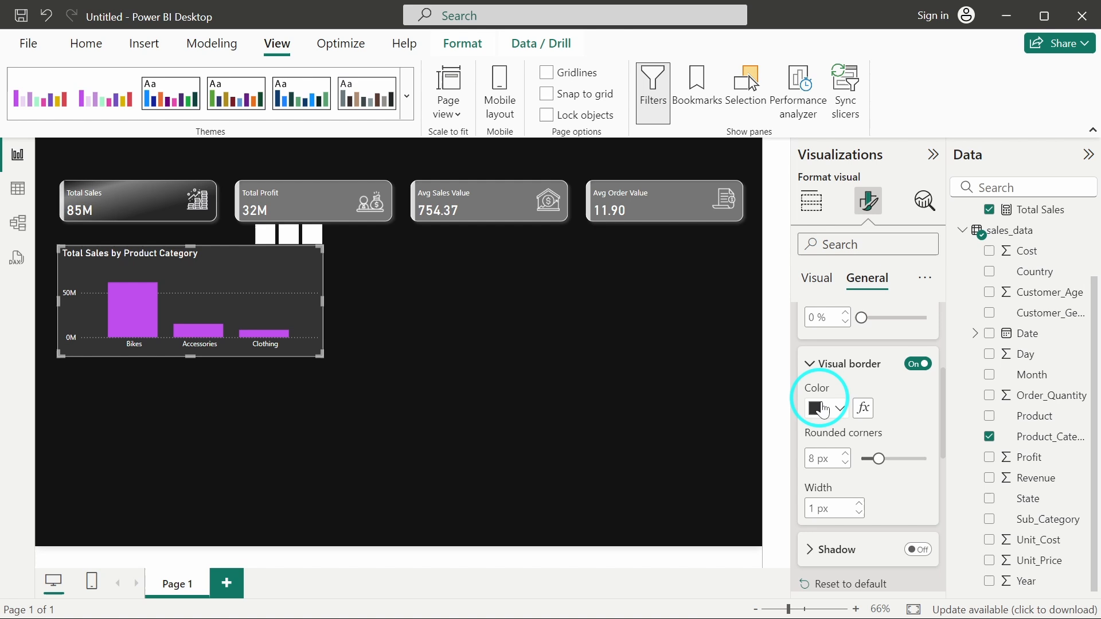
double_click(811, 458)
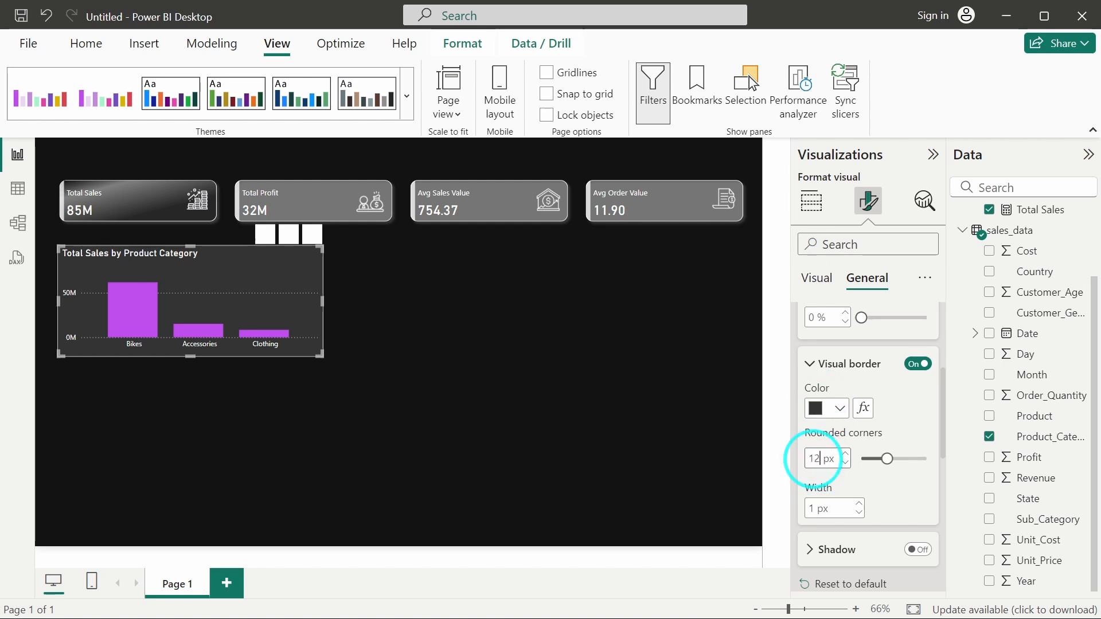
left_click(489, 379)
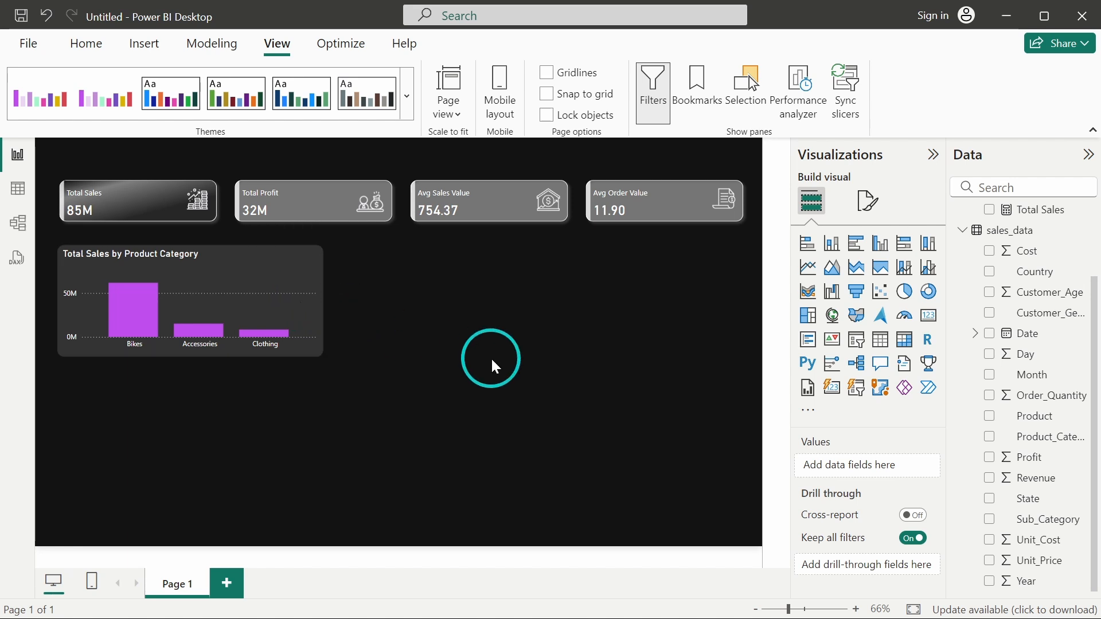
Make four copies of the formatted column chart and spread them over the empty canvas area.
left_click(309, 304)
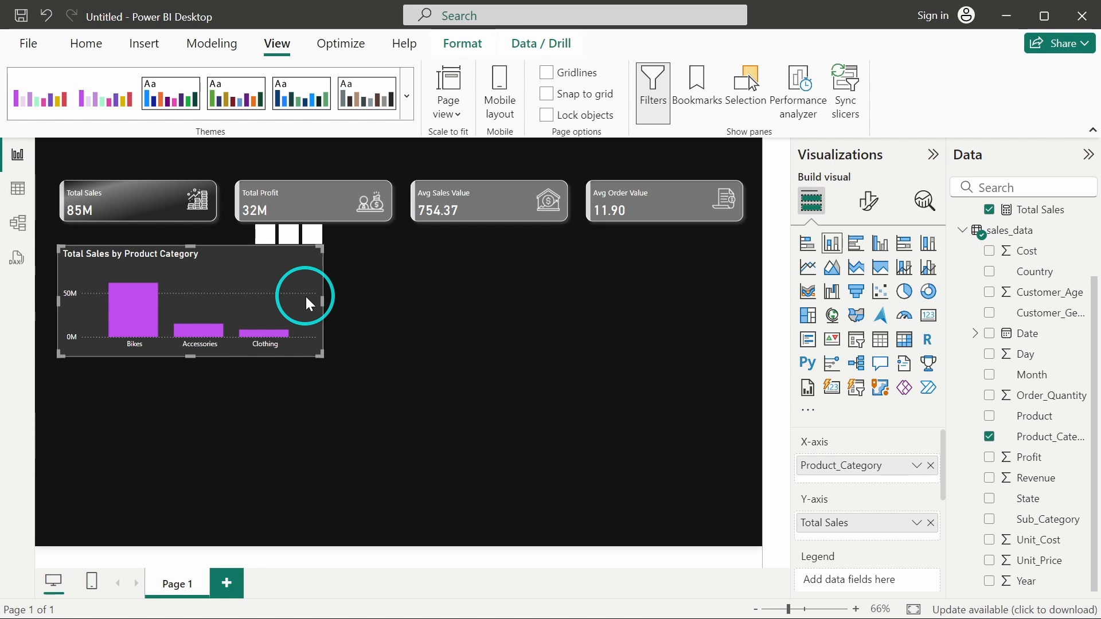
key("ctrl+v")
left_click_drag(307, 298, 623, 287)
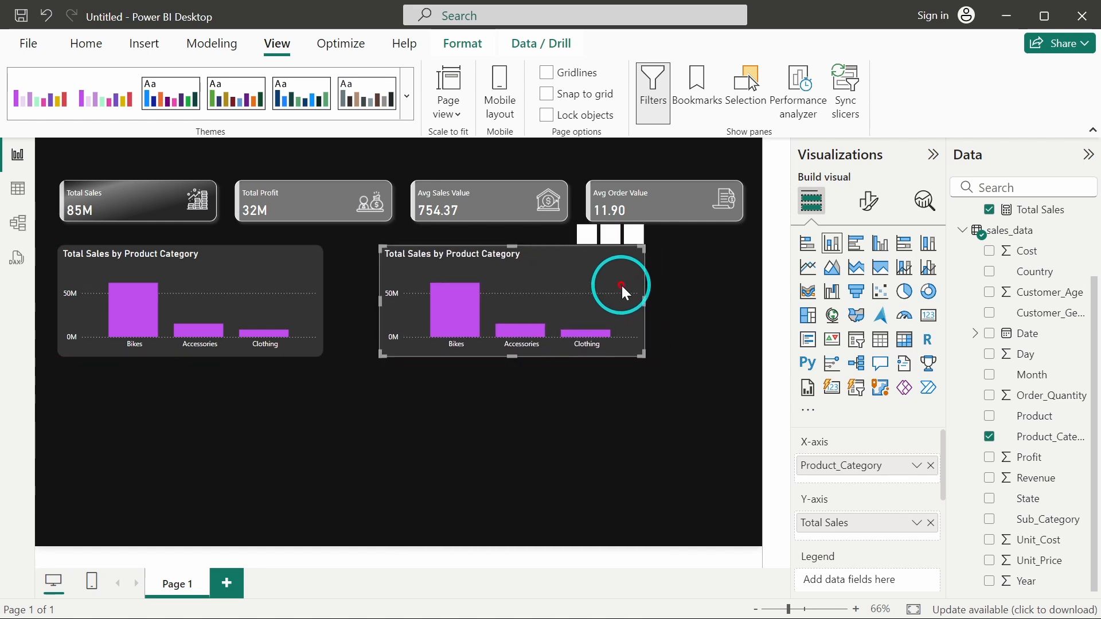
key("ctrl+v")
key("ctrl+v")
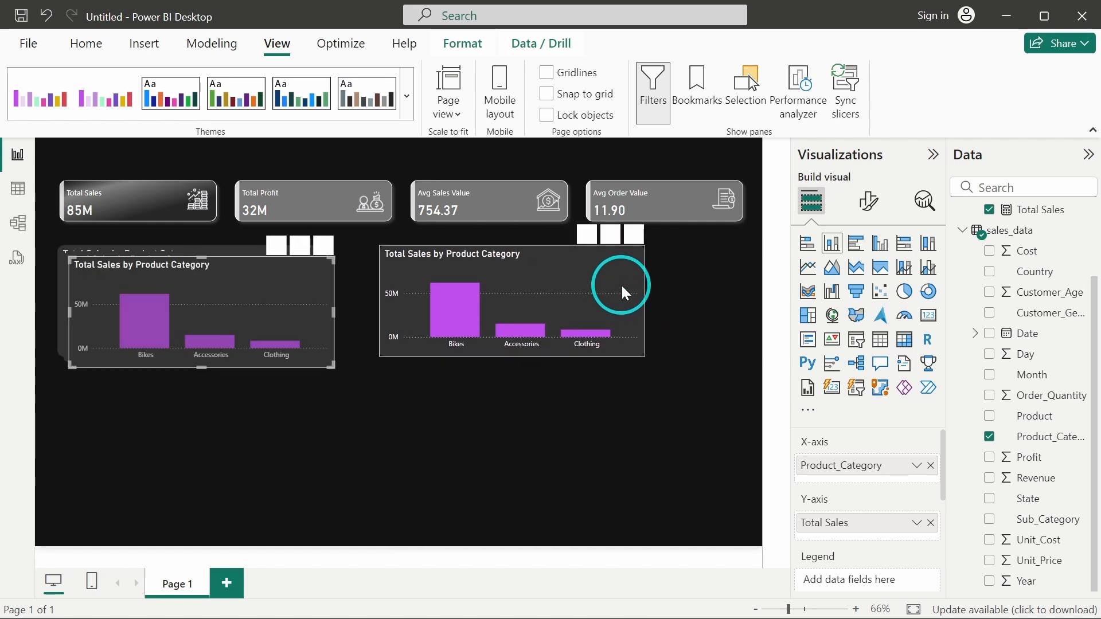
left_click_drag(253, 324, 257, 444)
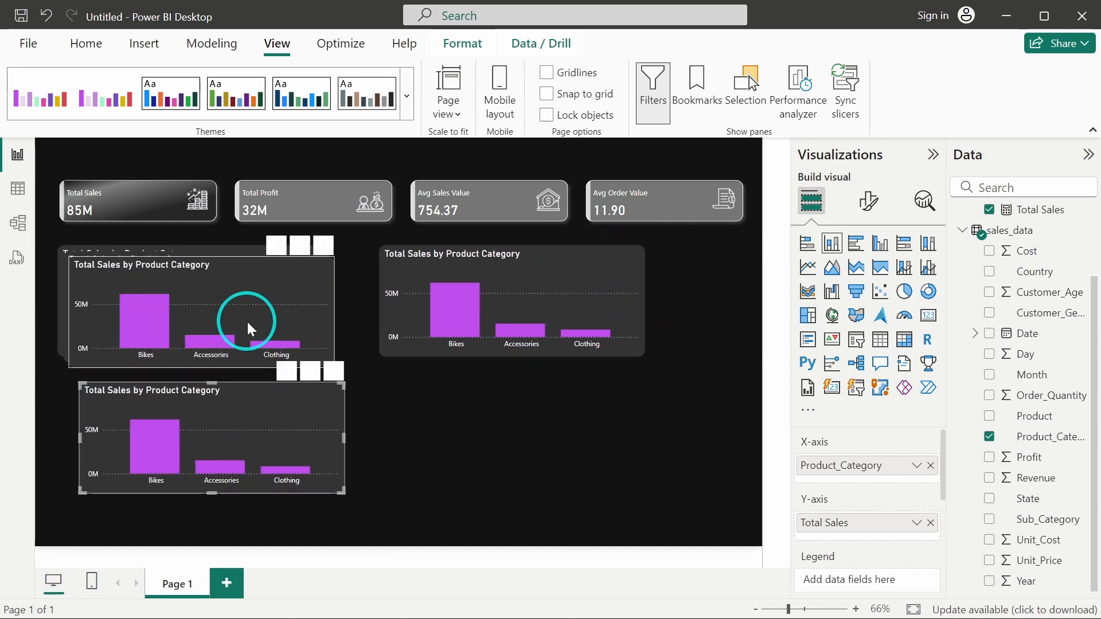
left_click_drag(246, 321, 607, 438)
left_click_drag(283, 295, 788, 364)
Line up three of the chart copies in a row below the upper two charts, narrowing the leftmost copy.
left_click_drag(454, 417, 342, 418)
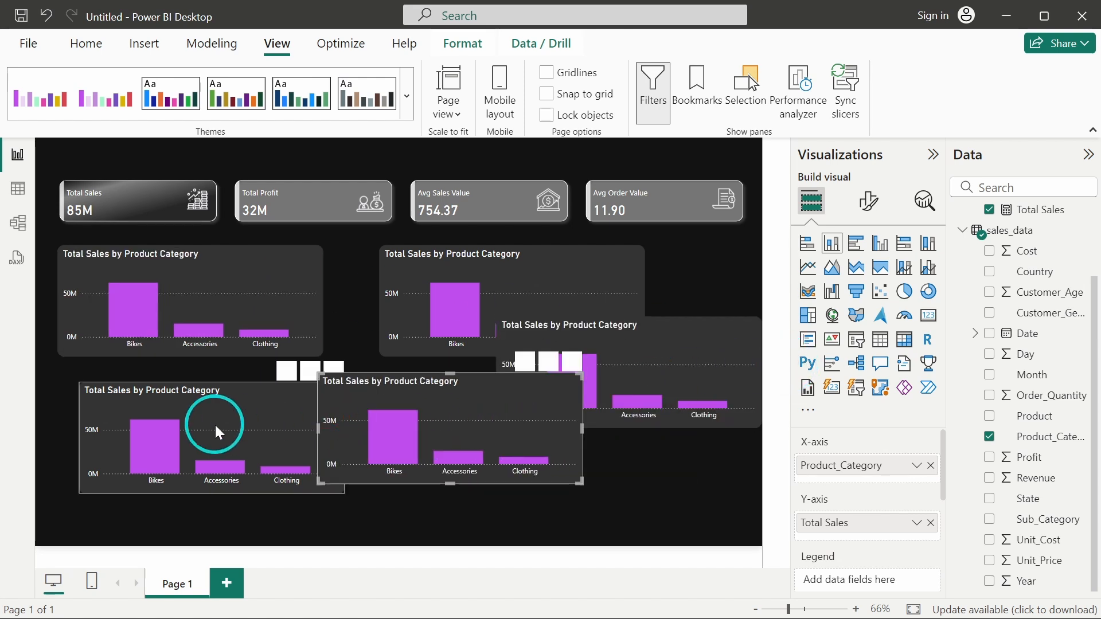
left_click_drag(214, 423, 156, 425)
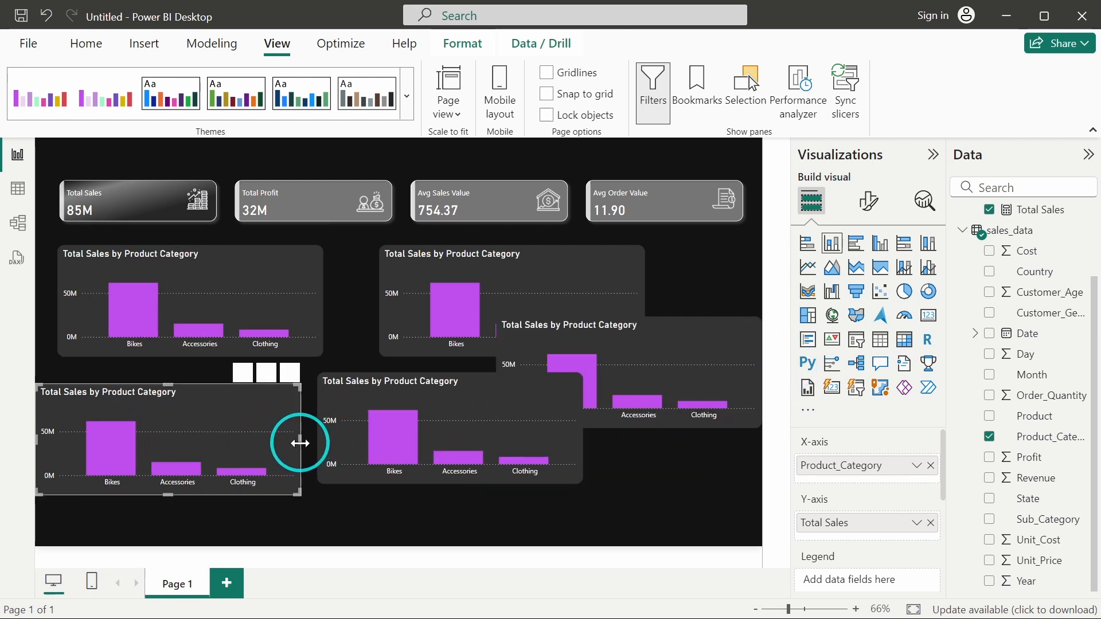
left_click_drag(300, 442, 243, 442)
left_click_drag(481, 402, 420, 405)
left_click_drag(667, 355, 682, 421)
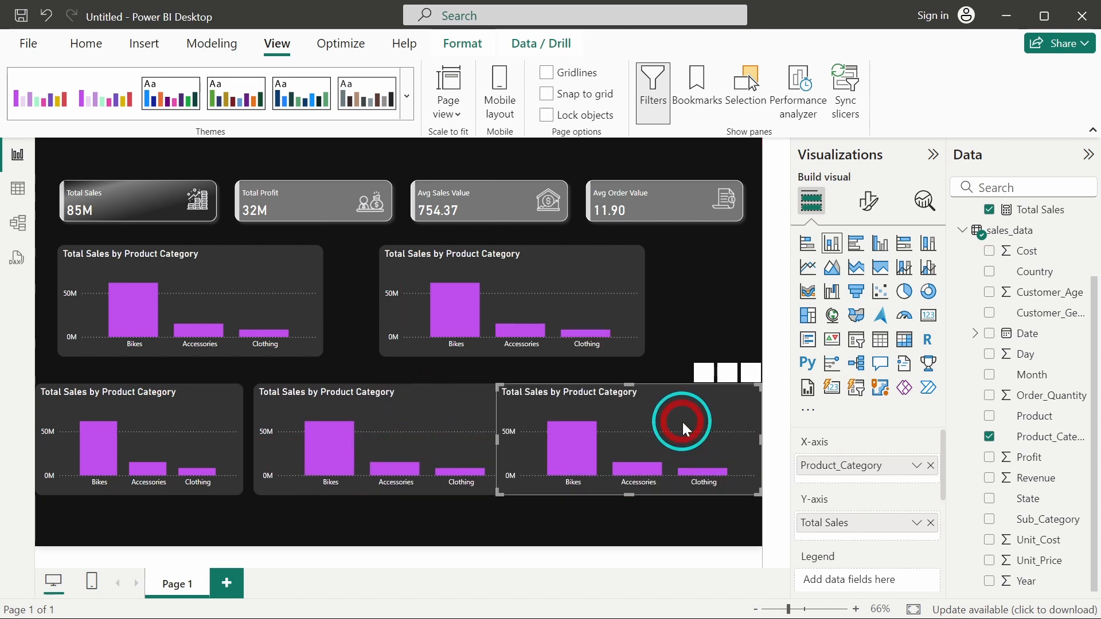
Replace Product_Category with State on the X-axis of the upper chart copy and convert it to a stacked bar chart.
left_click(563, 299)
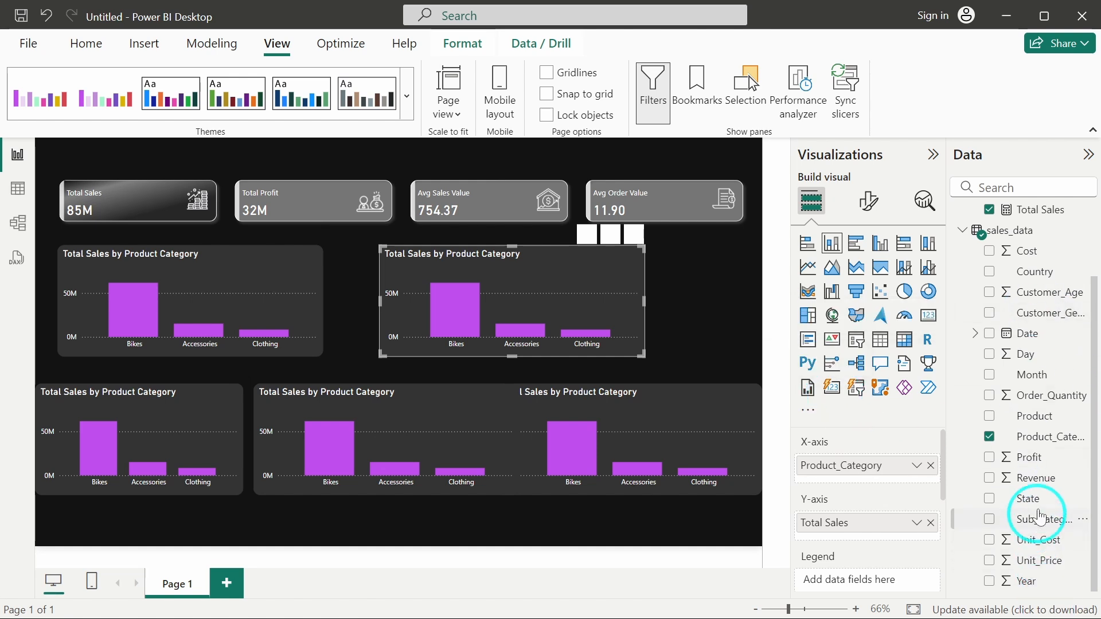
left_click_drag(1030, 498, 872, 478)
left_click(930, 465)
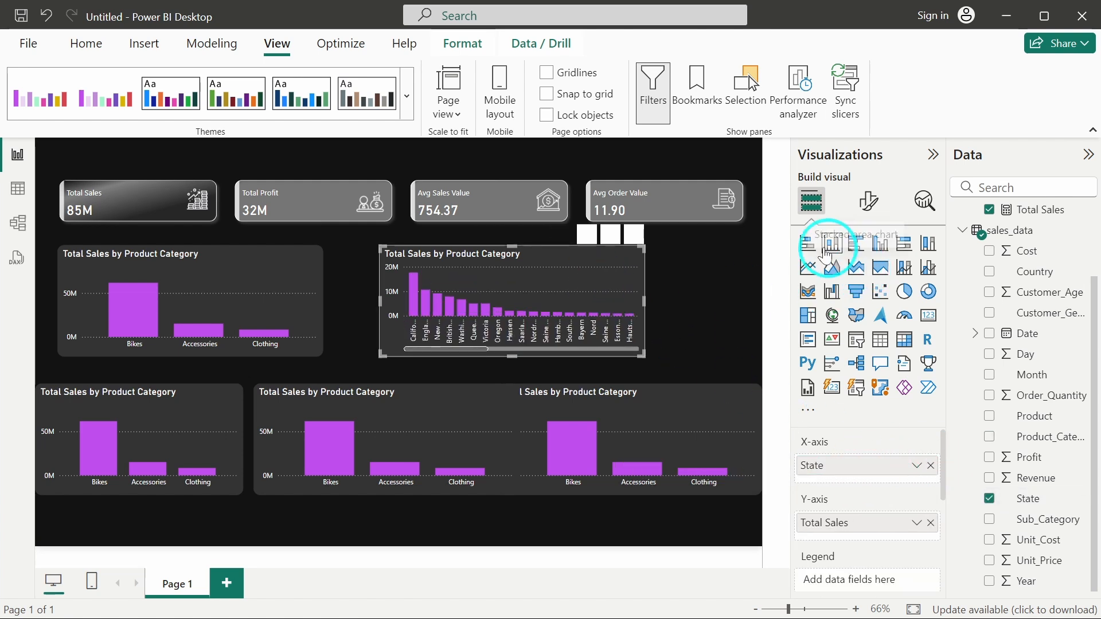
left_click(806, 243)
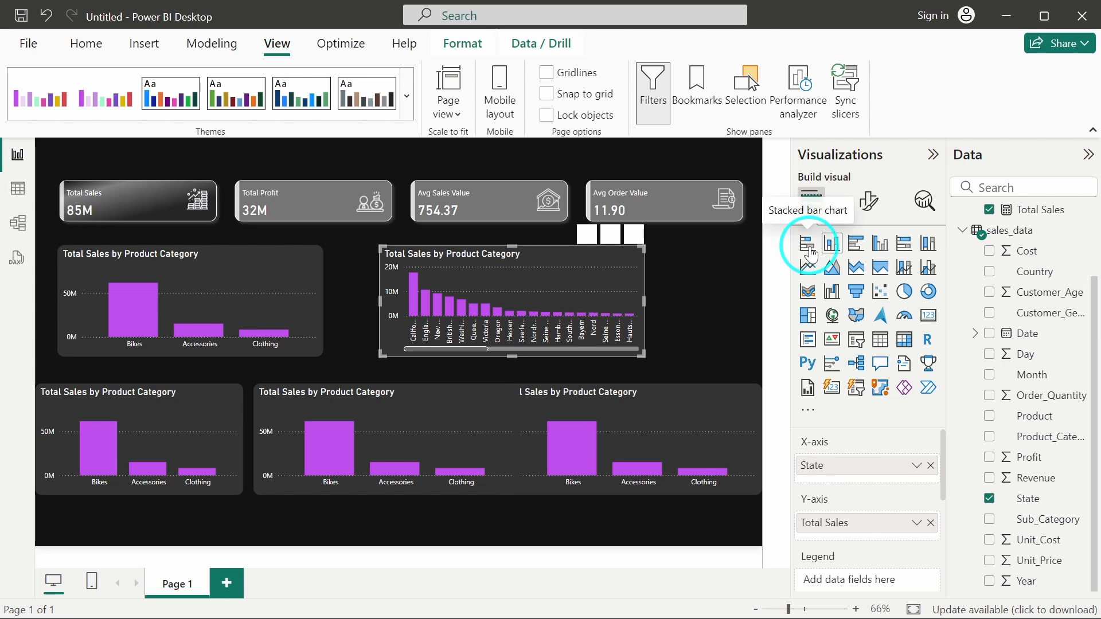
Place the State bar chart directly below the original column chart and make it taller, moving the narrow copy out of the way.
left_click_drag(623, 307, 413, 422)
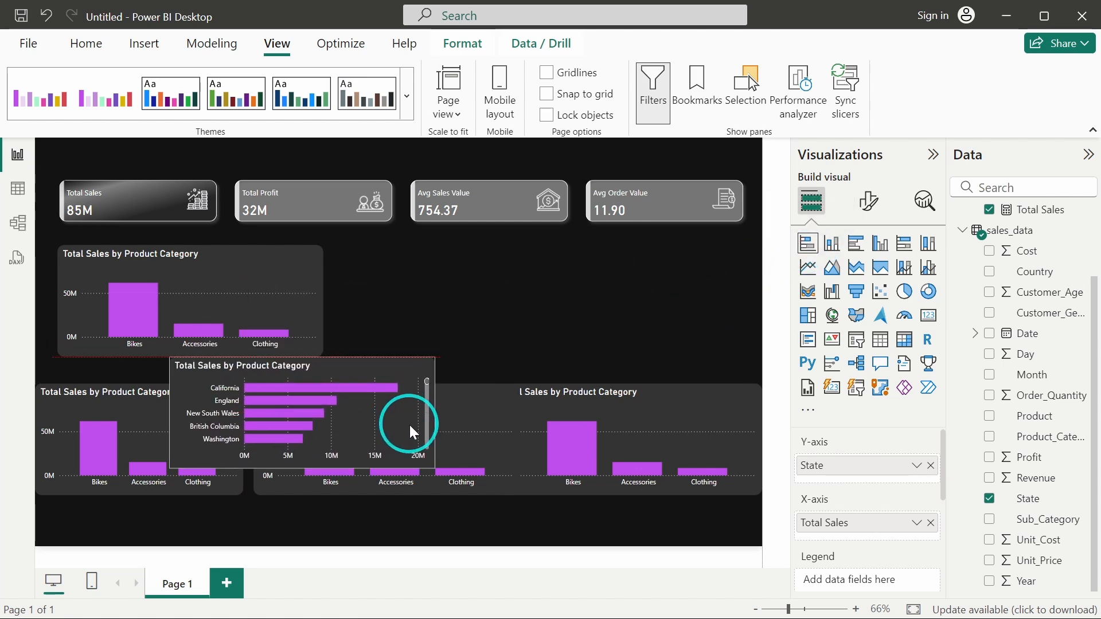
left_click_drag(118, 424, 570, 311)
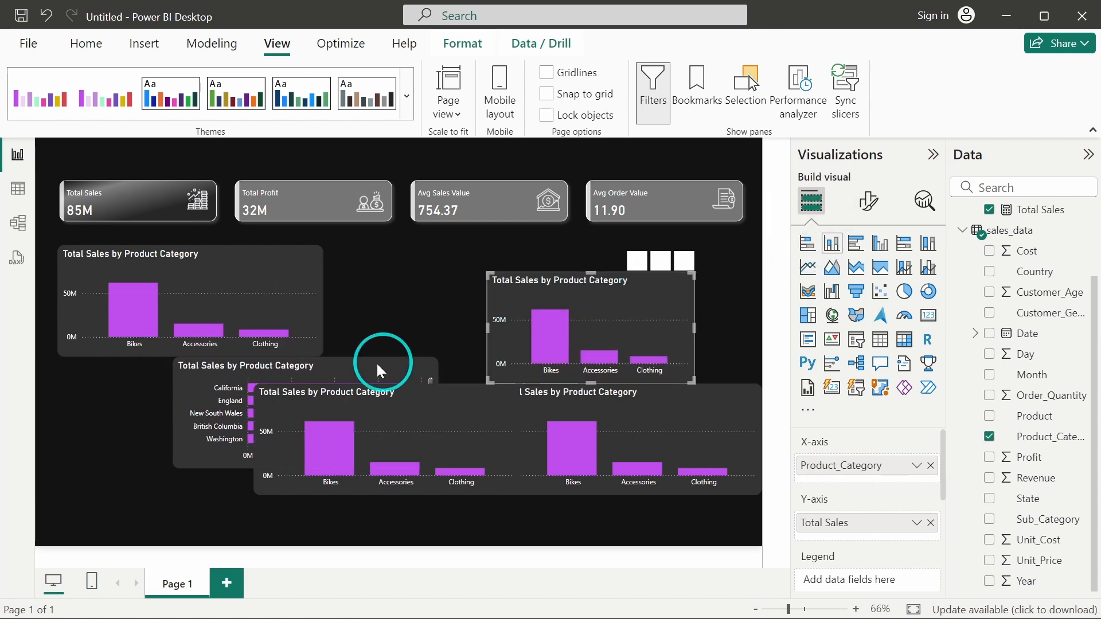
left_click_drag(351, 375, 239, 384)
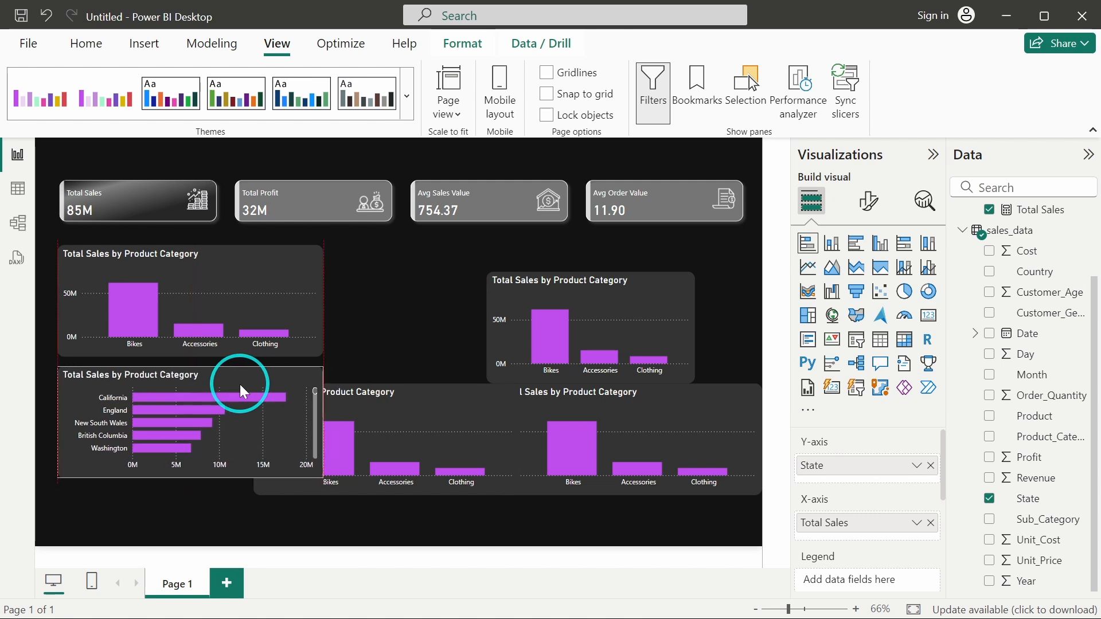
left_click_drag(194, 476, 193, 512)
Align the narrow chart copy beside the original column chart and replace Product_Category with Country on its X-axis.
left_click_drag(411, 271, 432, 267)
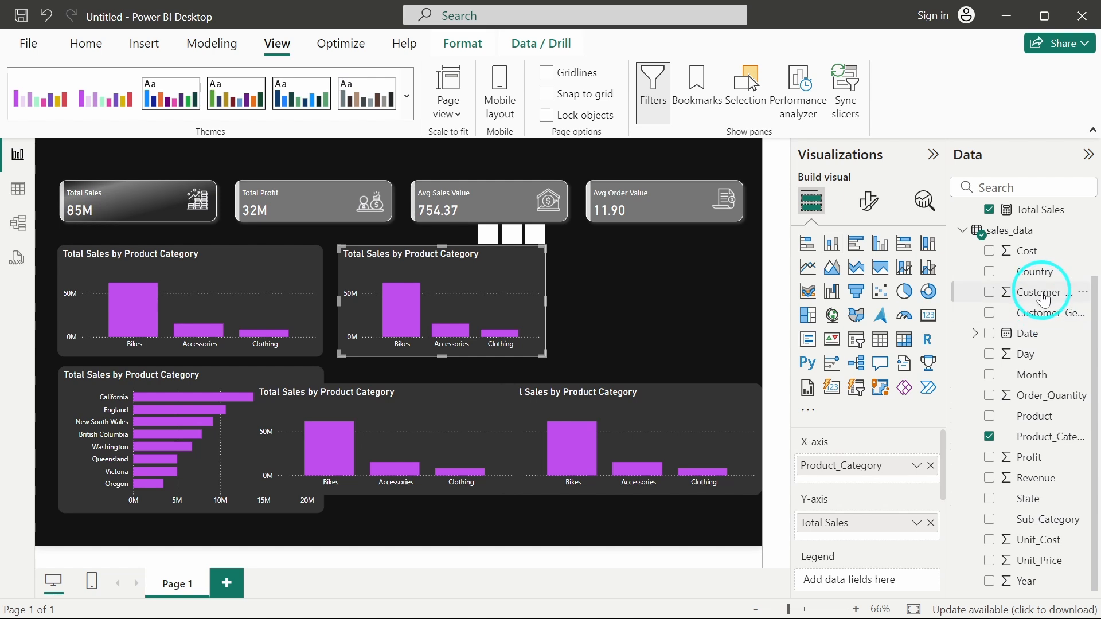
left_click_drag(1026, 271, 872, 476)
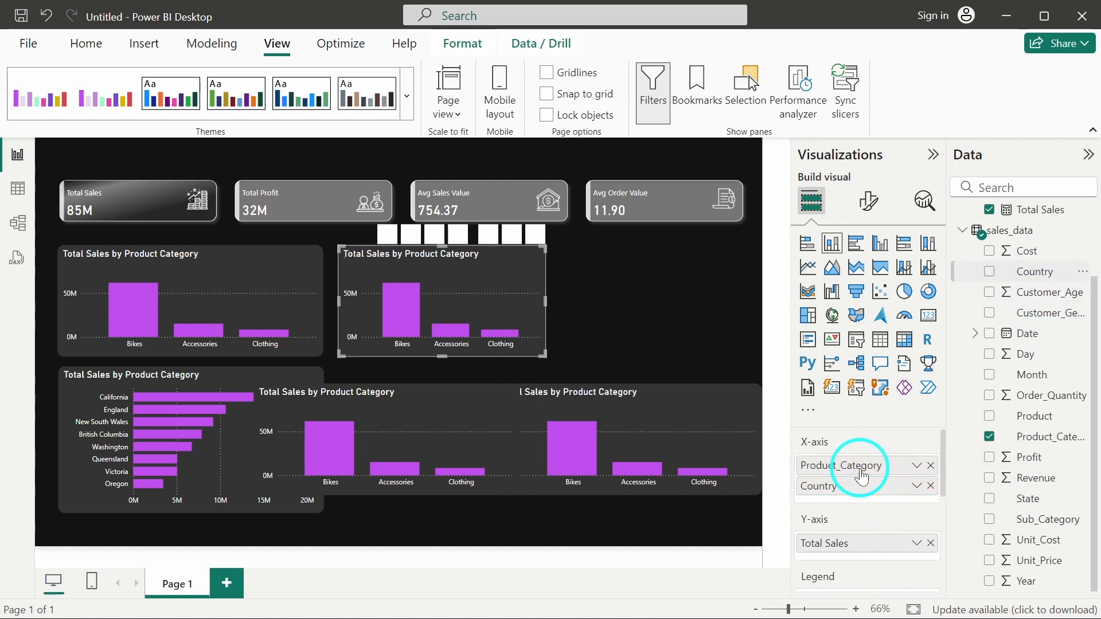
left_click(929, 465)
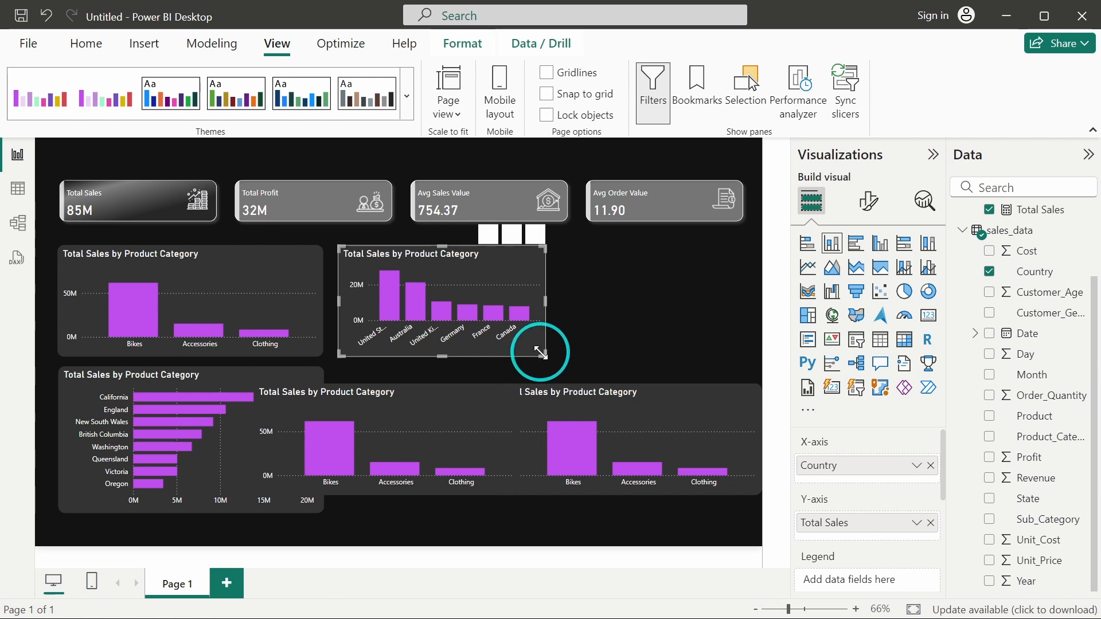
Make the Country chart wider and shorter, and place a narrowed Product_Category chart copy at the page edge below the Avg Order Value card.
left_click_drag(542, 355, 613, 310)
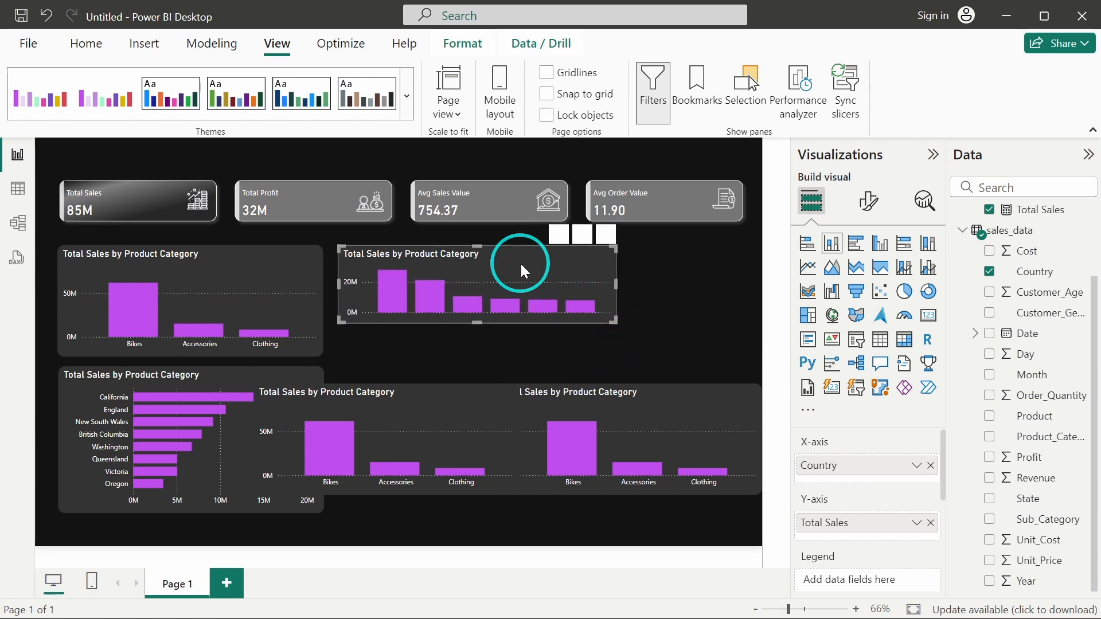
left_click_drag(521, 262, 501, 308)
left_click_drag(459, 443, 661, 320)
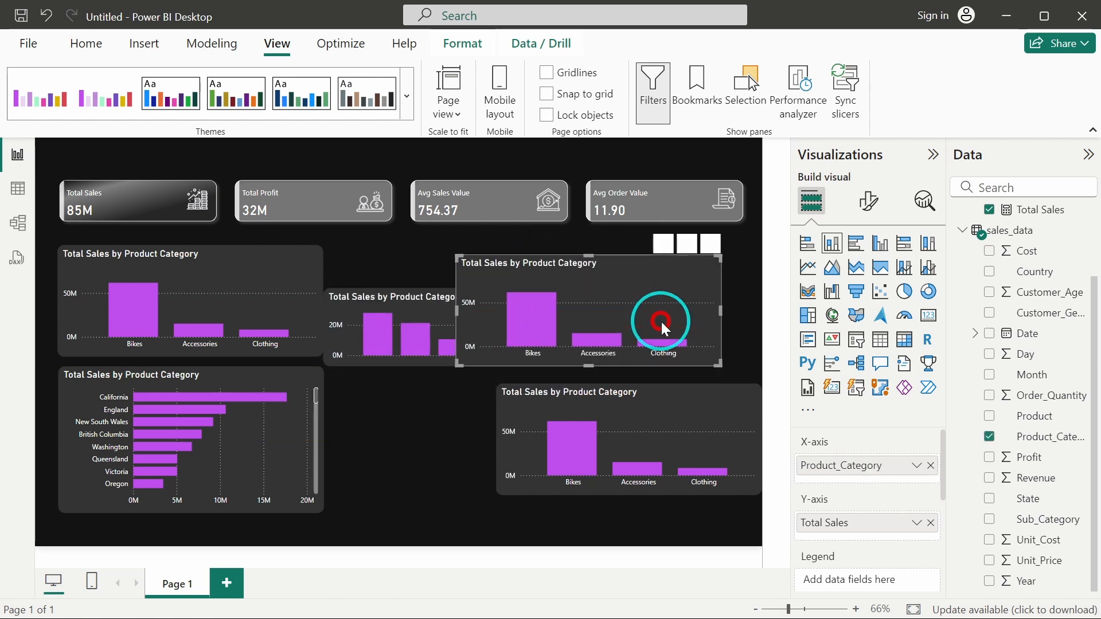
left_click_drag(468, 358, 530, 370)
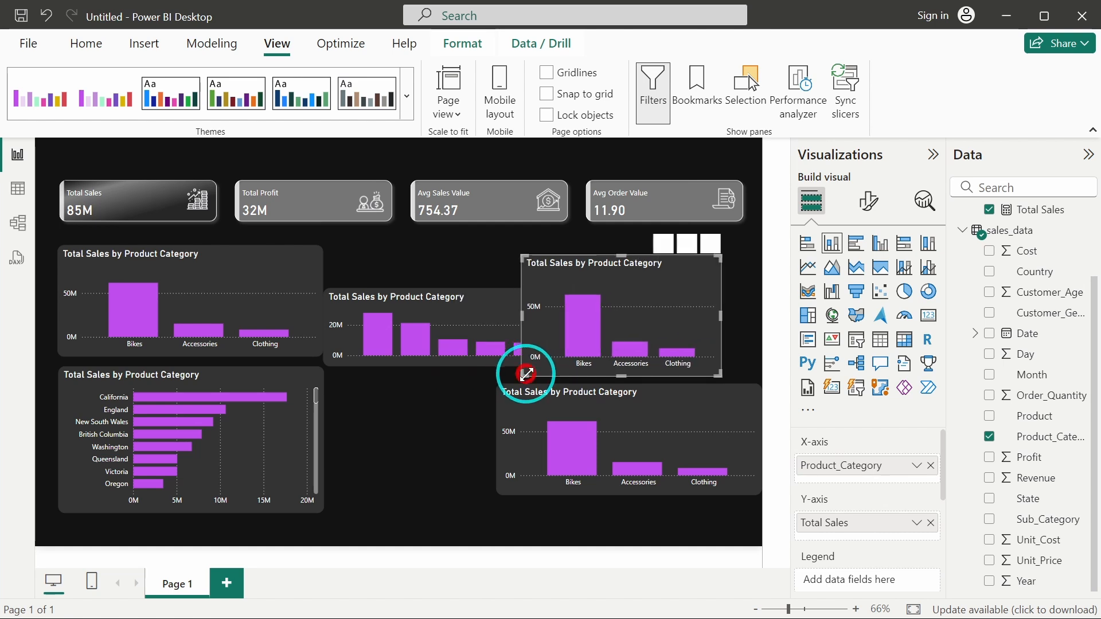
left_click_drag(703, 254, 764, 217)
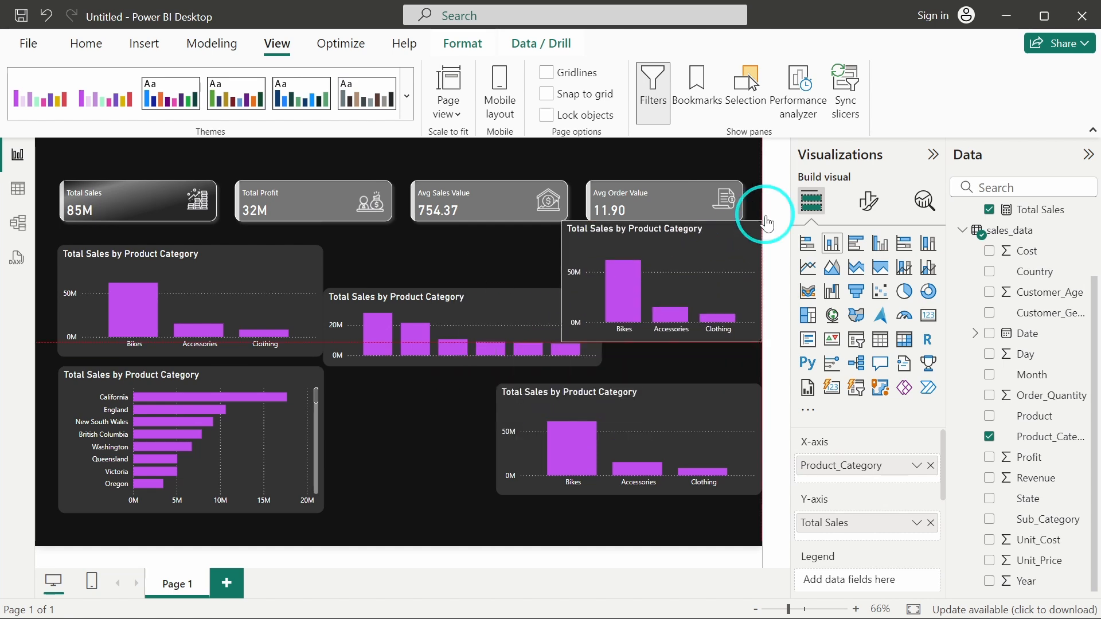
Duplicate the narrowed chart and place the duplicate beside the State bar chart, narrowing the other lower copy to fit alongside.
key("ctrl+c")
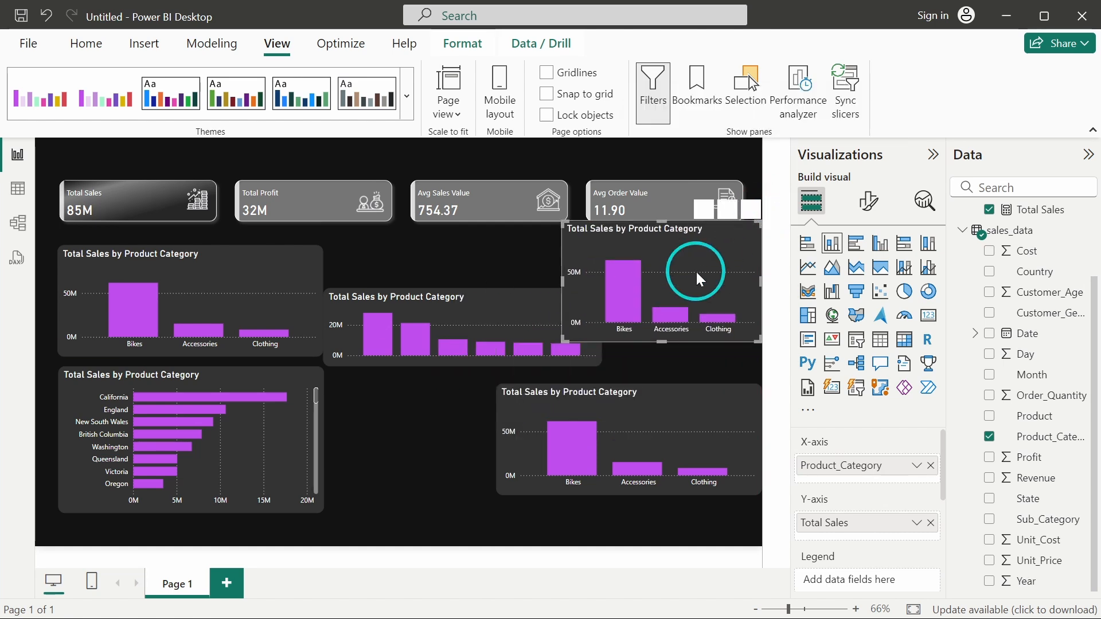
key("ctrl+v")
left_click_drag(696, 270, 411, 400)
left_click(676, 433)
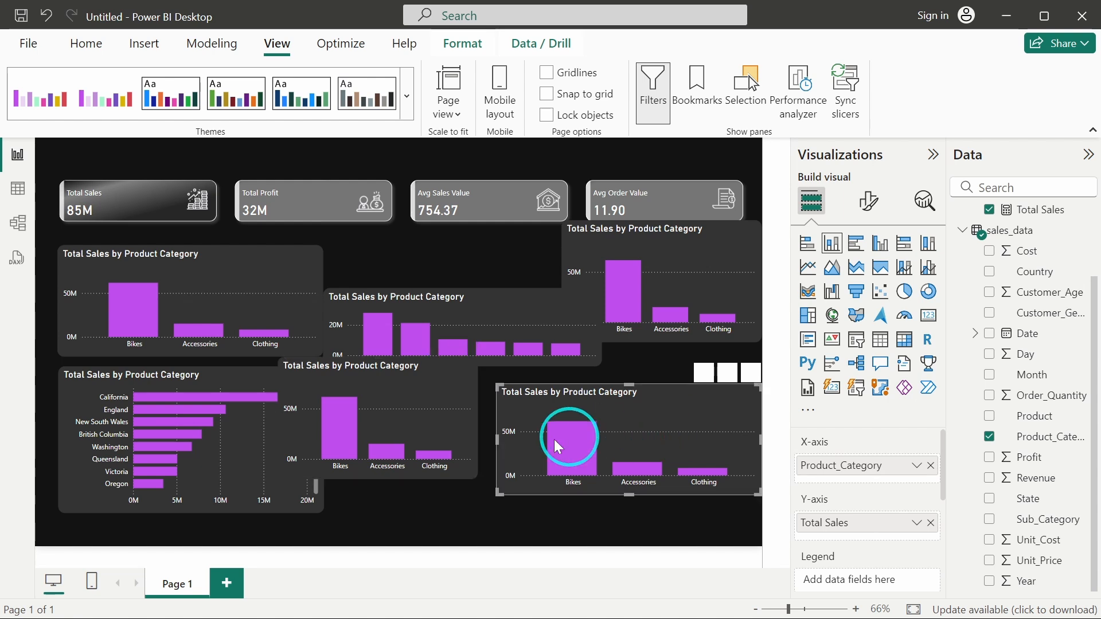
left_click_drag(494, 438, 611, 426)
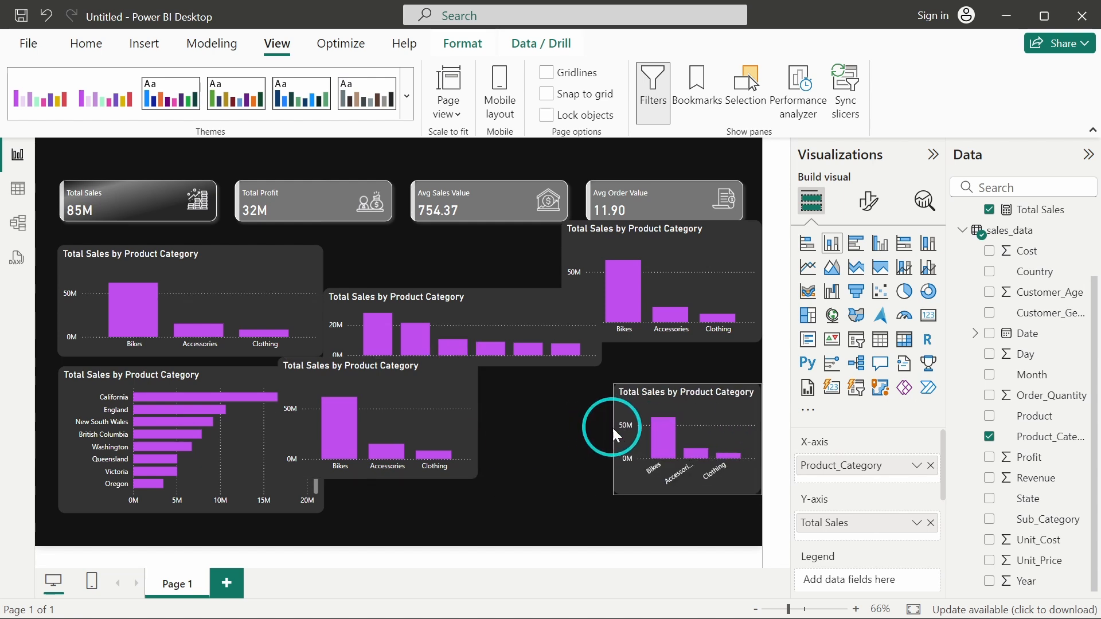
left_click_drag(723, 397, 689, 386)
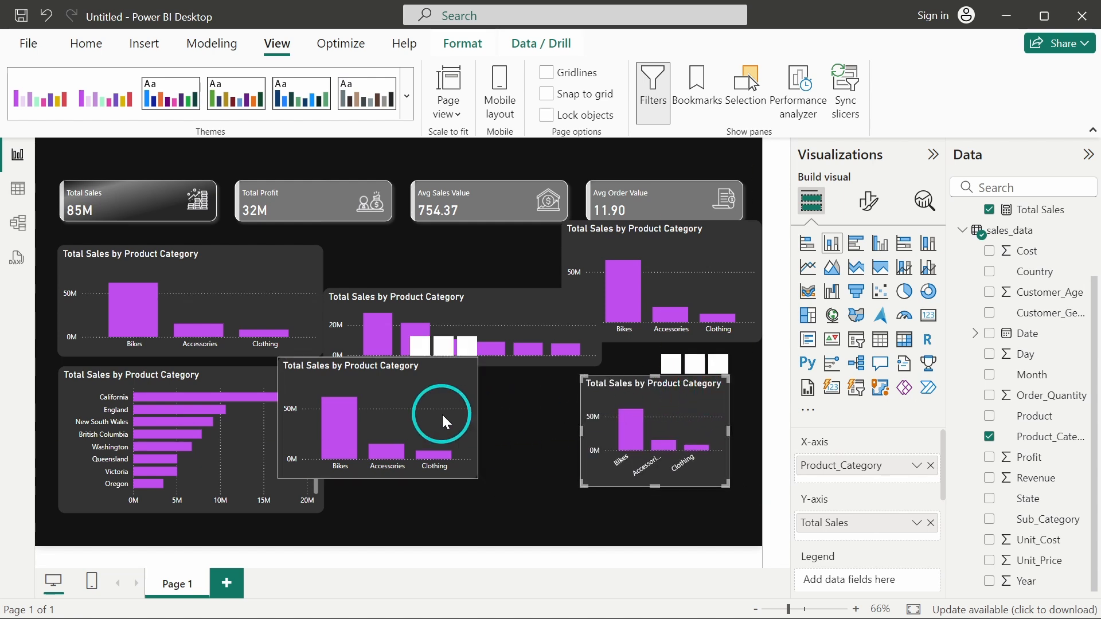
left_click_drag(441, 414, 505, 444)
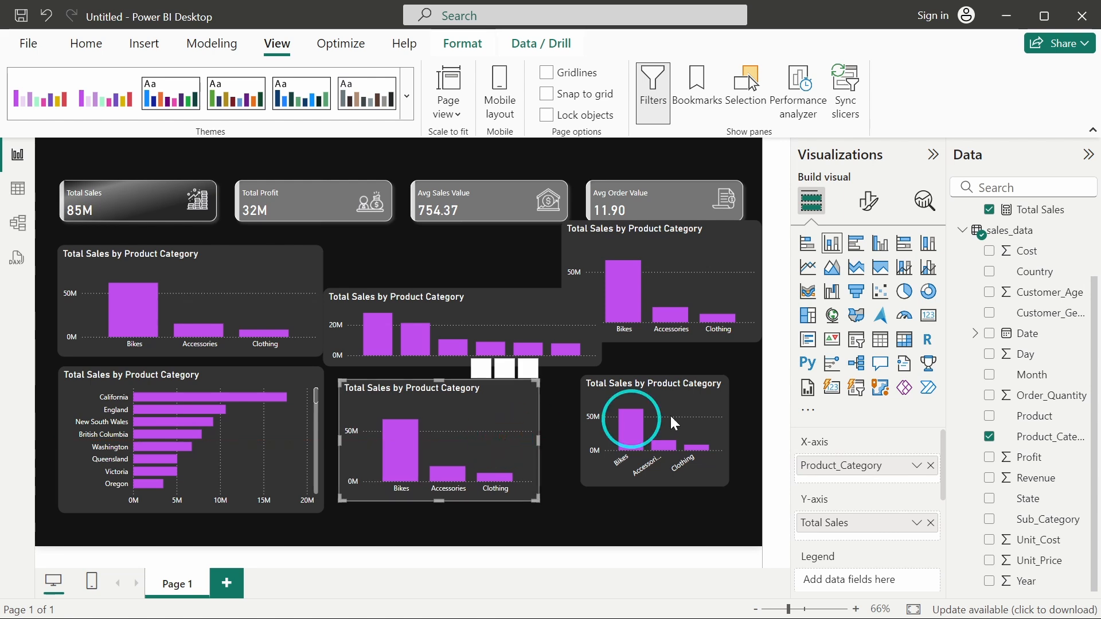
Convert the duplicate beside the State chart to a line chart by Year instead of Product_Category and widen it slightly.
left_click(807, 268)
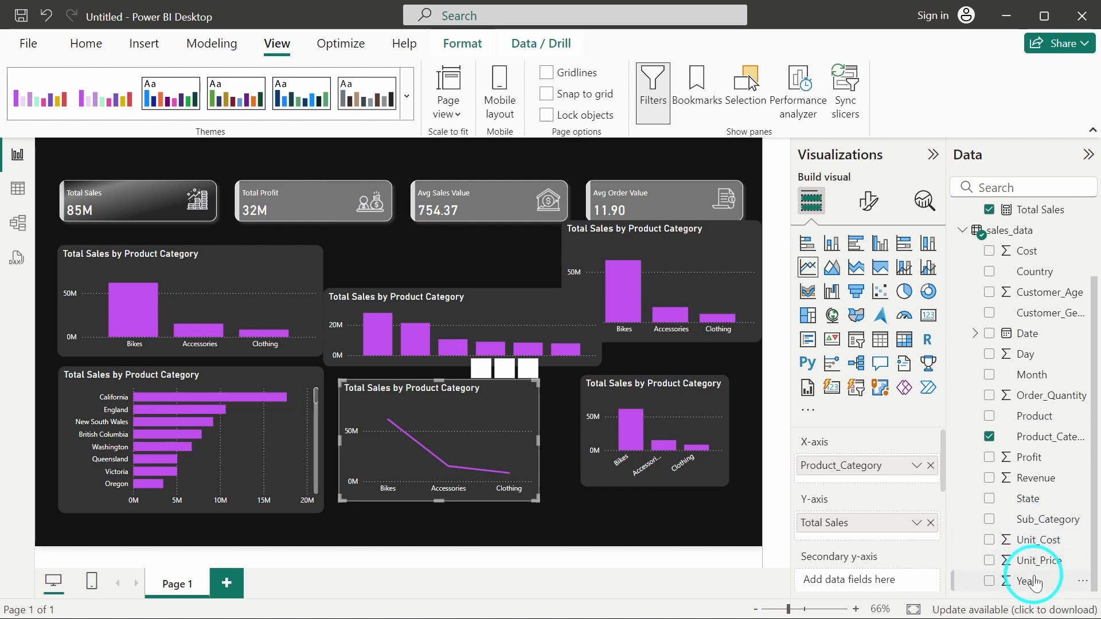
left_click_drag(1026, 581, 870, 479)
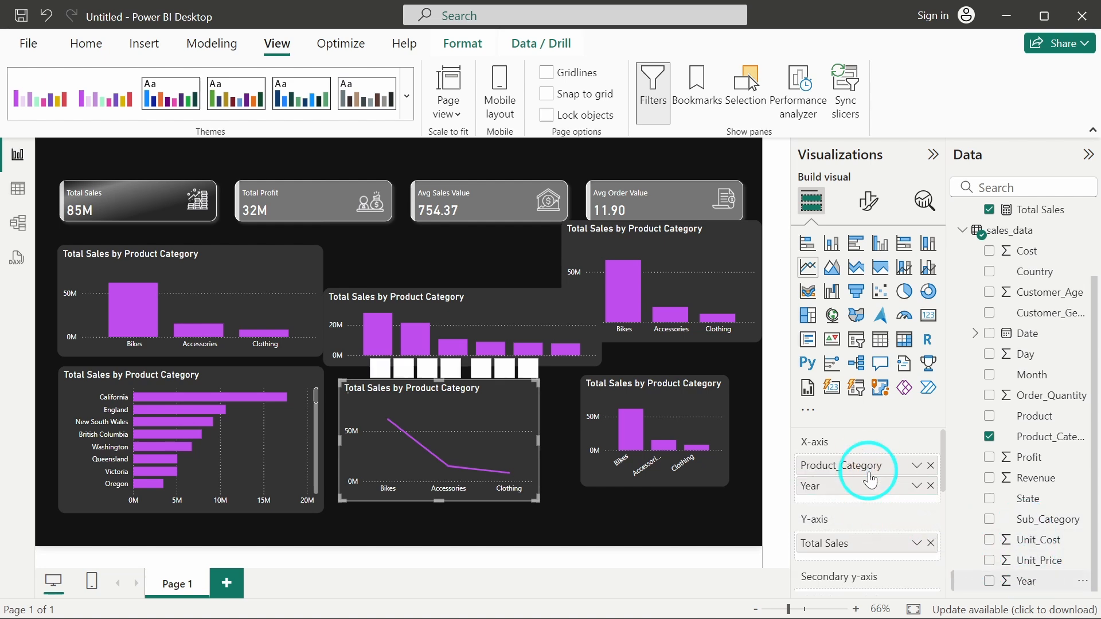
left_click(930, 466)
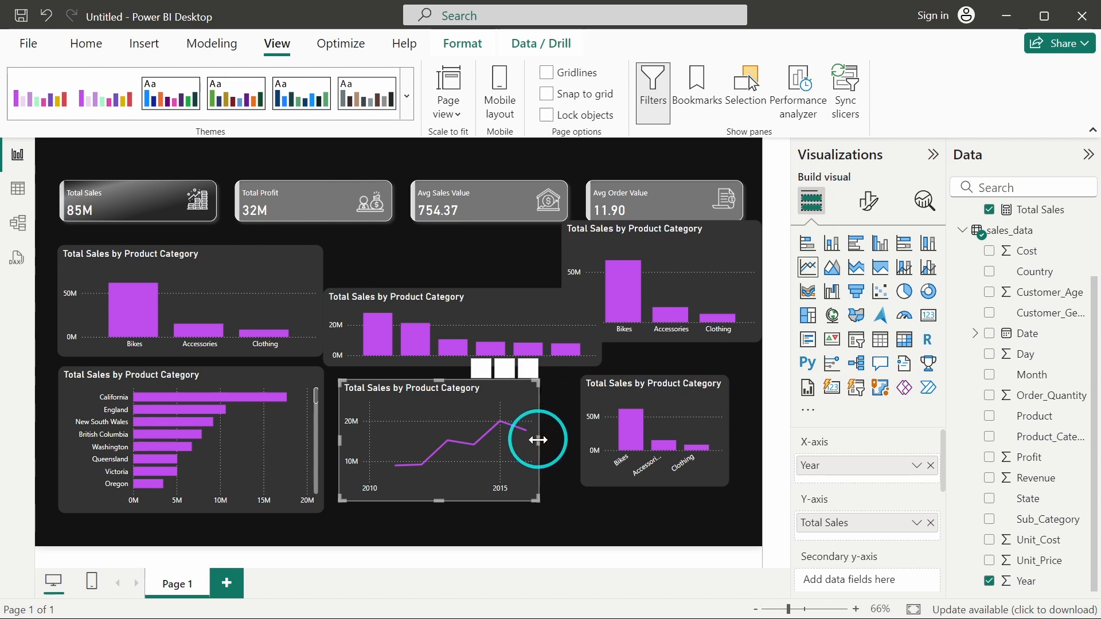
left_click_drag(535, 440, 559, 447)
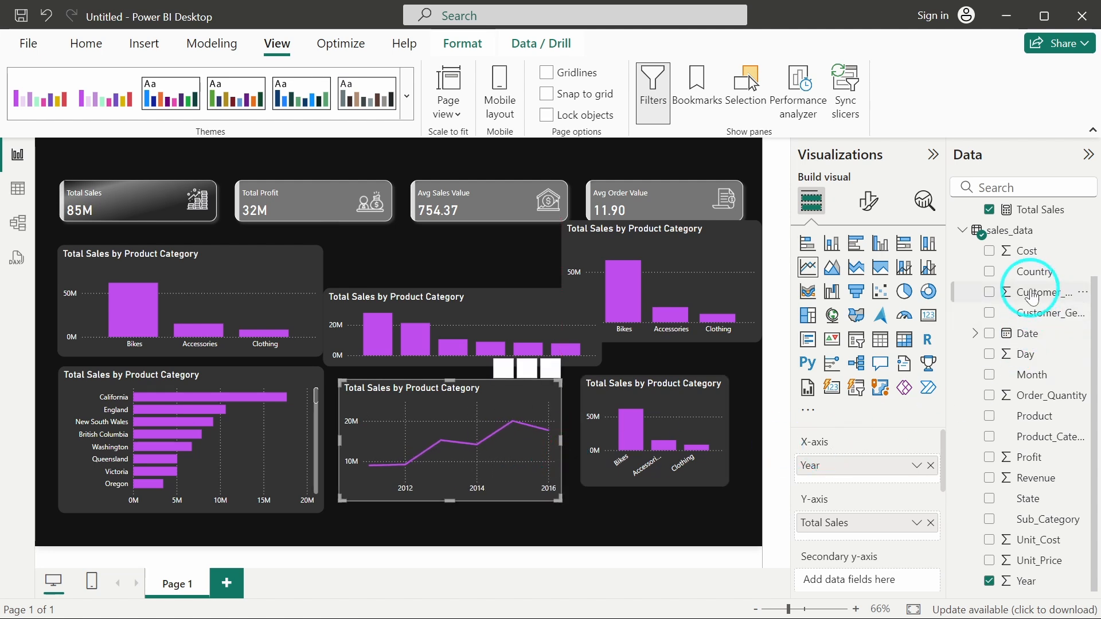
Replace Year with the Date field on the line chart's X-axis, keeping only the hierarchy's Year level.
left_click_drag(1021, 334, 797, 468)
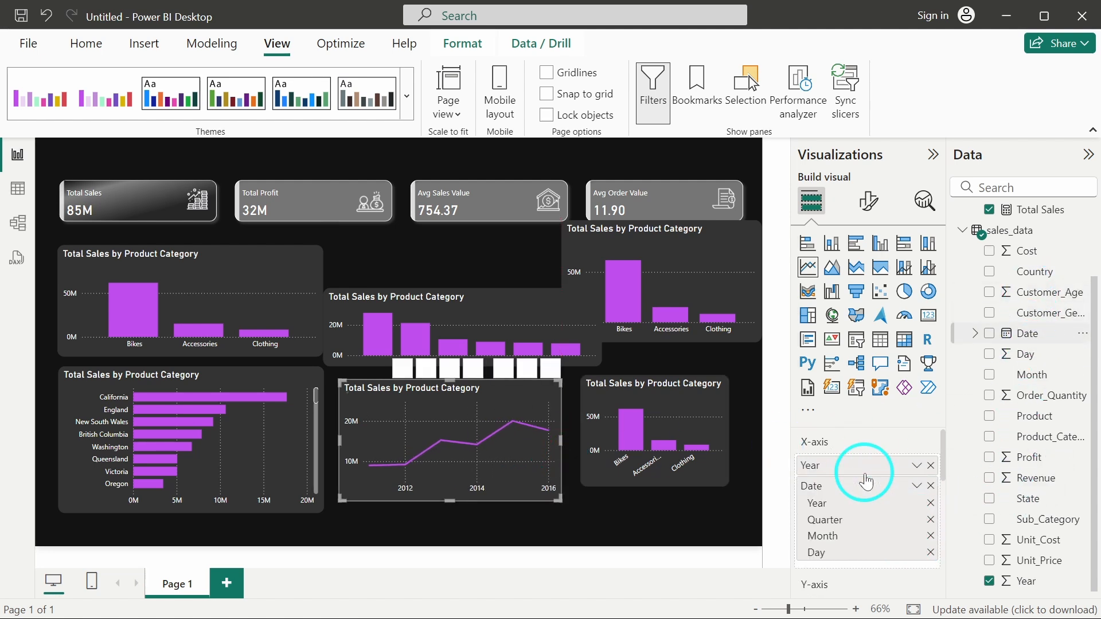
left_click(930, 465)
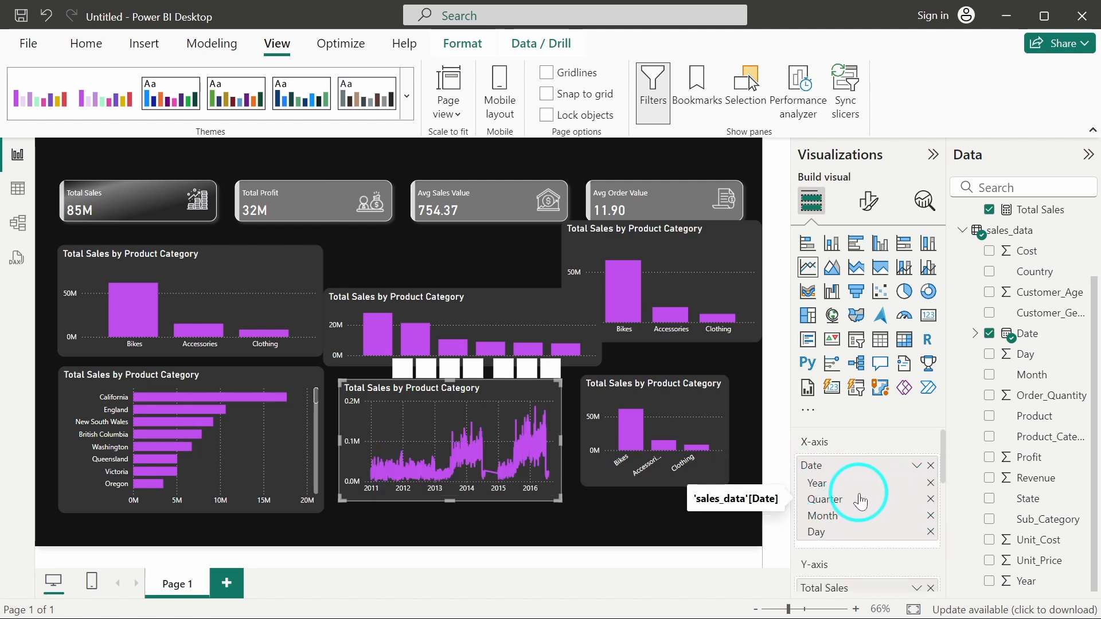
left_click(930, 499)
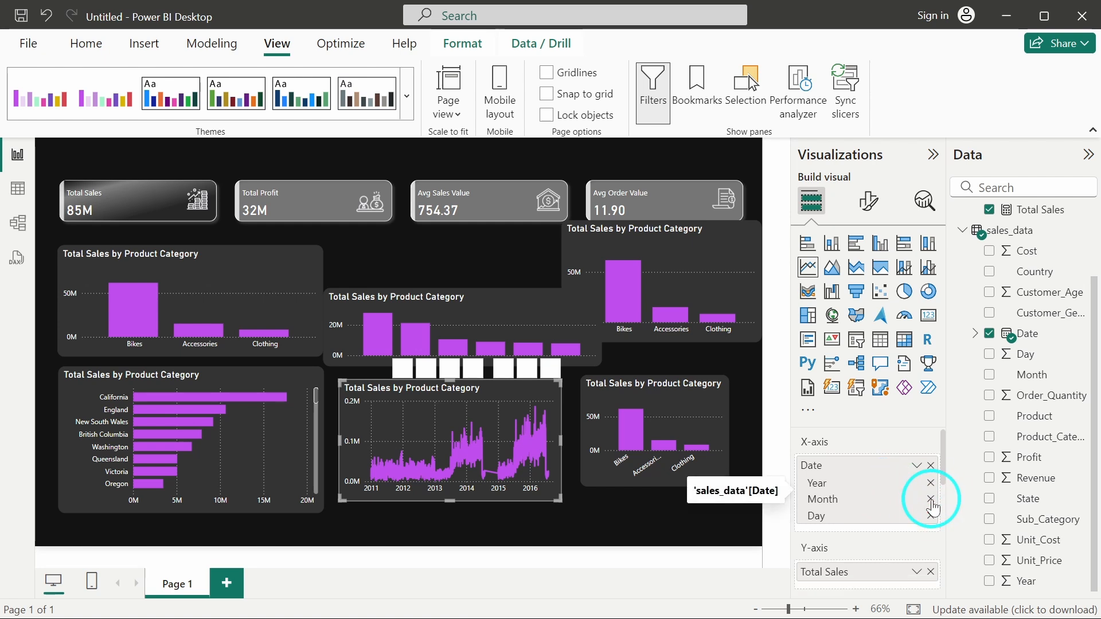
left_click(930, 499)
left_click(931, 498)
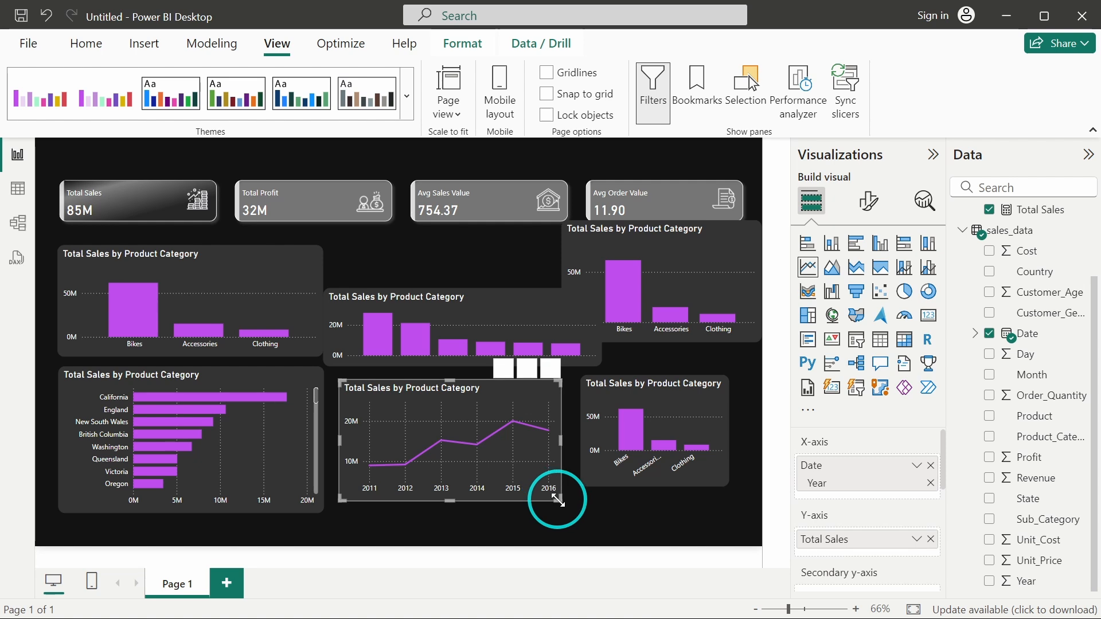
Fit the line chart closer to the State chart, and shift and enlarge the column chart beside it to reach the page edge.
mouse_move(557, 501)
left_mouse_down()
mouse_move(563, 469)
mouse_move(567, 486)
left_mouse_up()
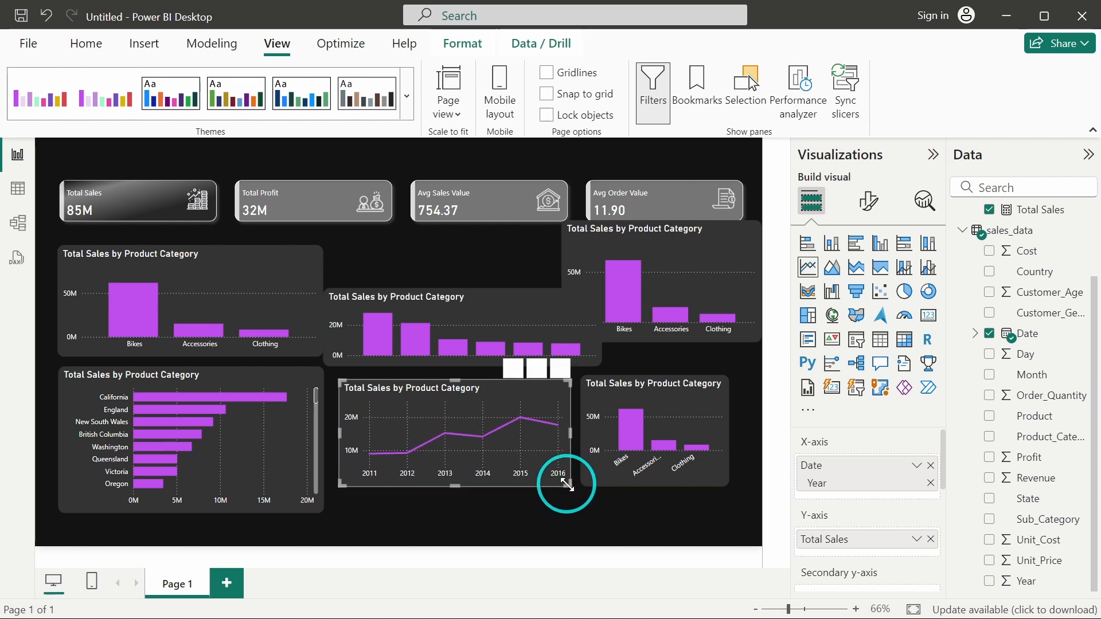
left_click_drag(513, 416, 504, 416)
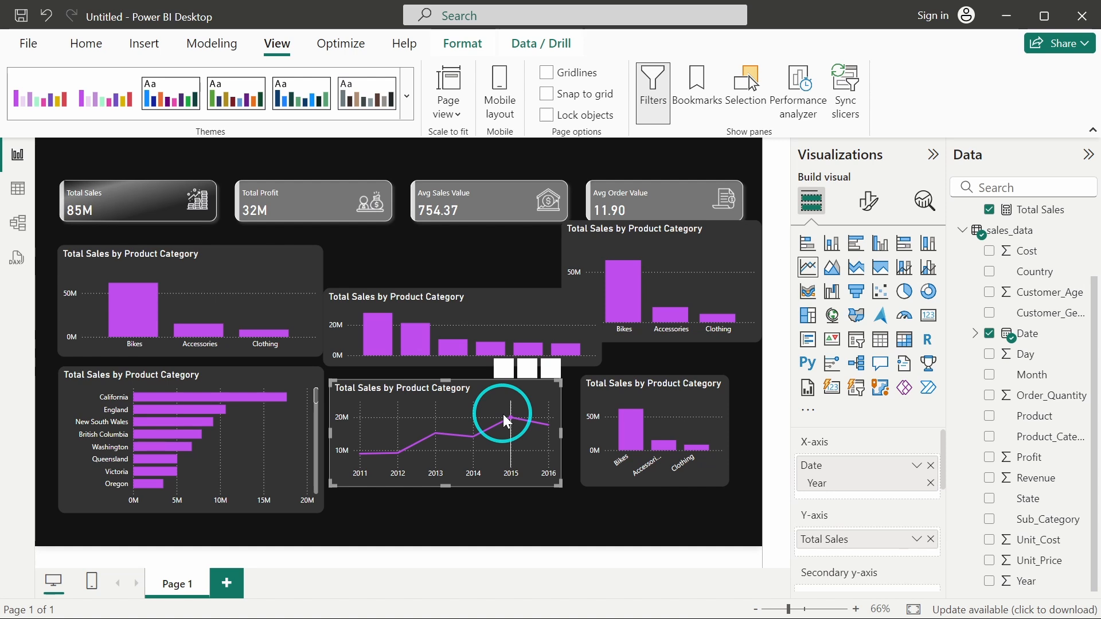
left_click(680, 267)
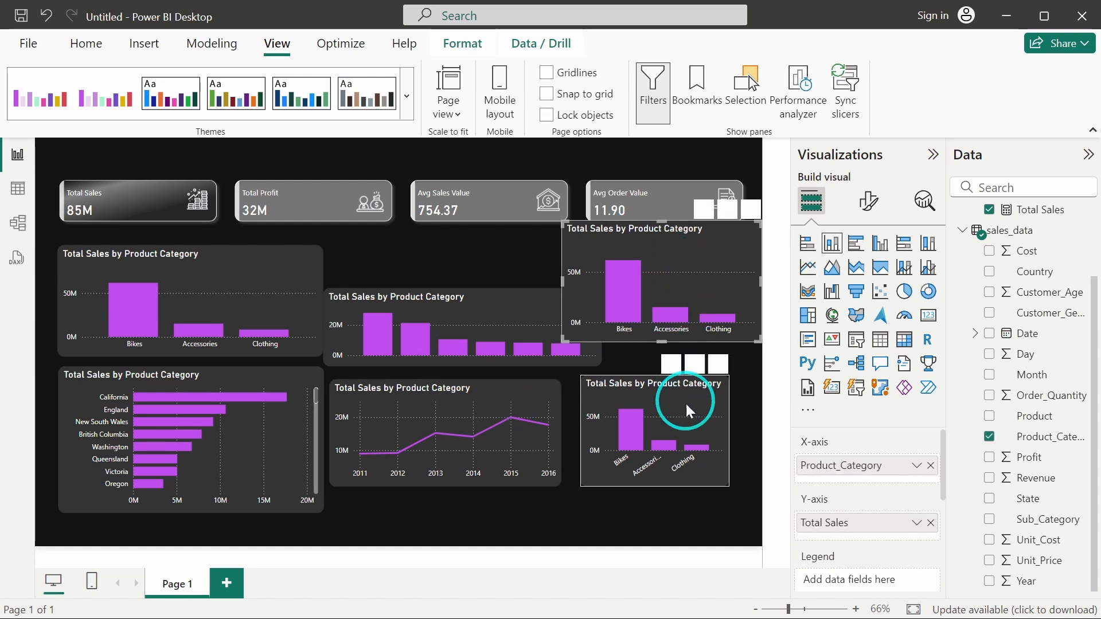
mouse_move(687, 404)
left_mouse_down()
mouse_move(675, 377)
mouse_move(677, 400)
left_mouse_up()
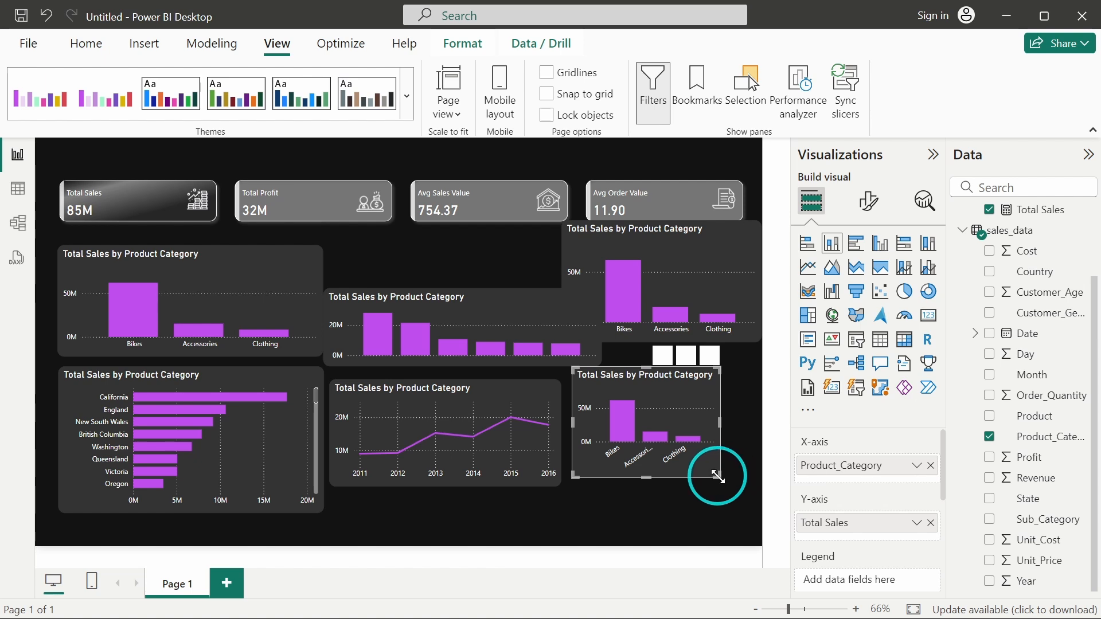
left_click_drag(717, 476, 745, 491)
Convert the chart below the Avg Order Value card to a stacked bar chart with Product replacing Product_Category on the Y-axis.
left_click(680, 267)
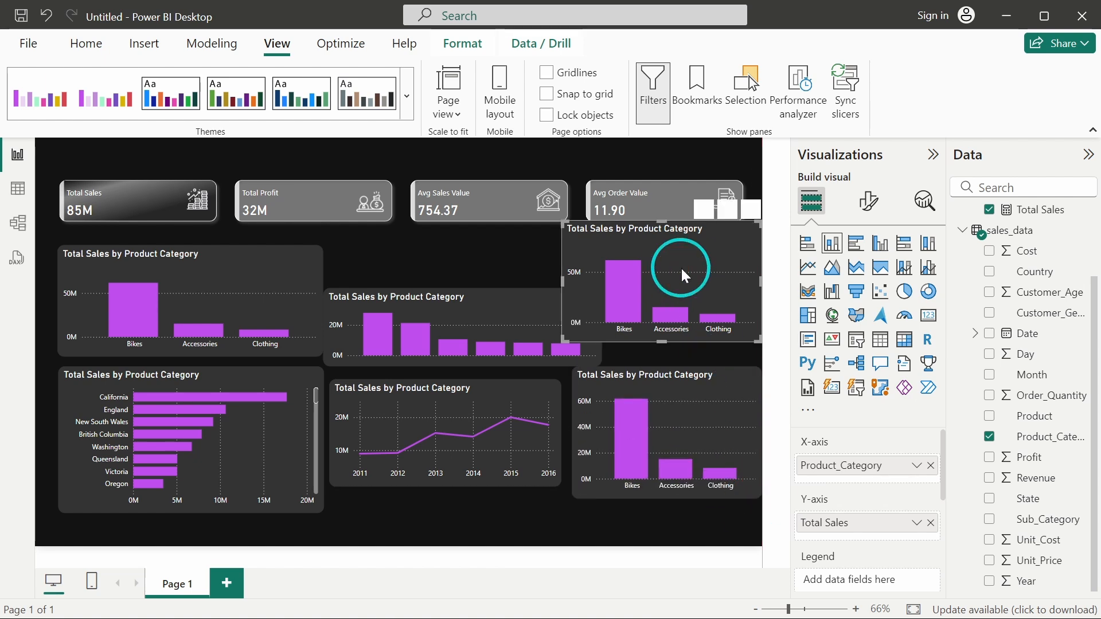
left_click(808, 245)
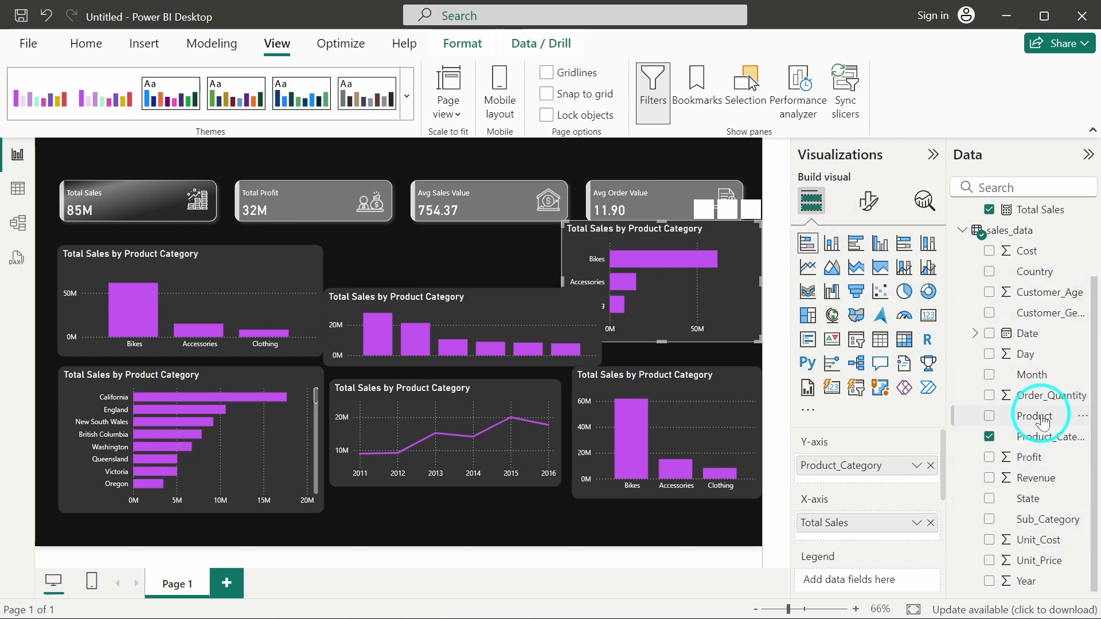
left_click_drag(1025, 418, 868, 475)
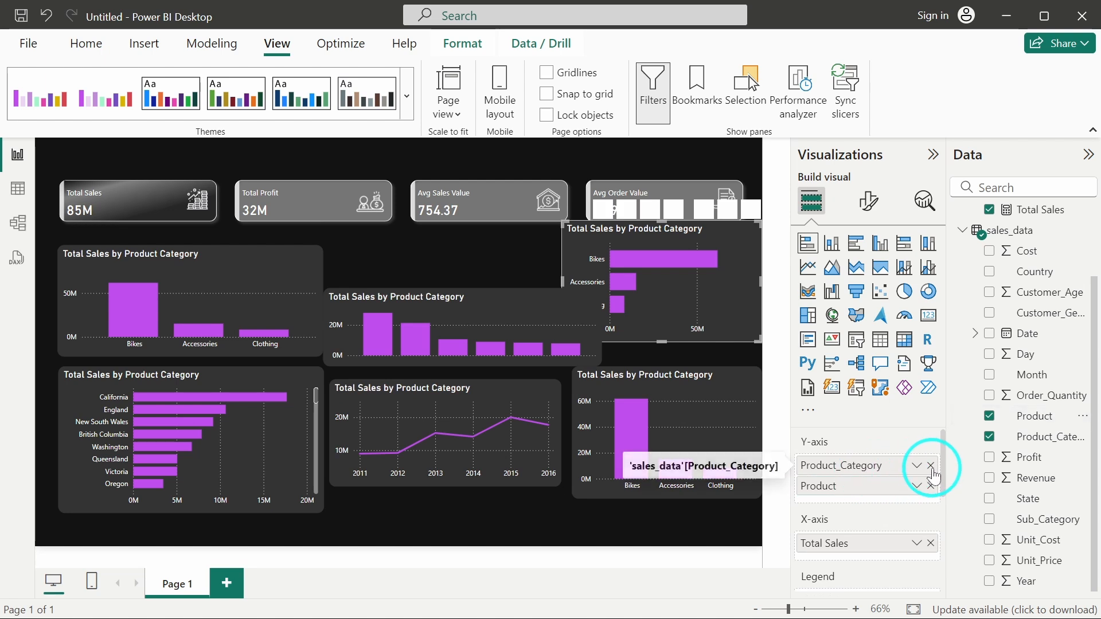
left_click(930, 466)
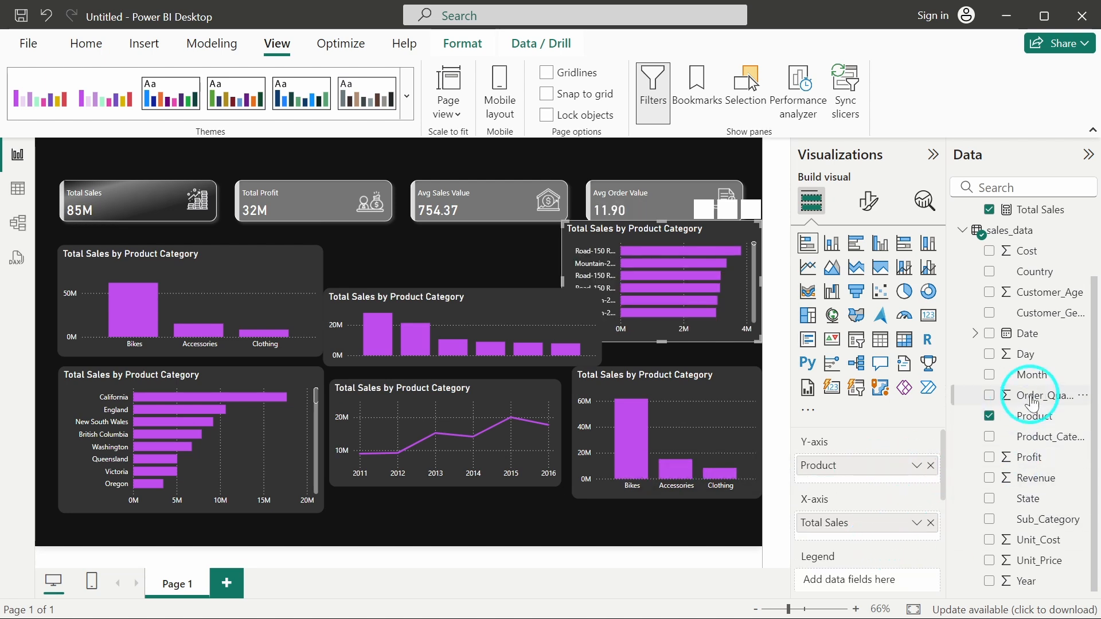
Replace Total Sales with Order_Quantity on the Product bar chart's X-axis.
scroll(1032, 401, "up", 2)
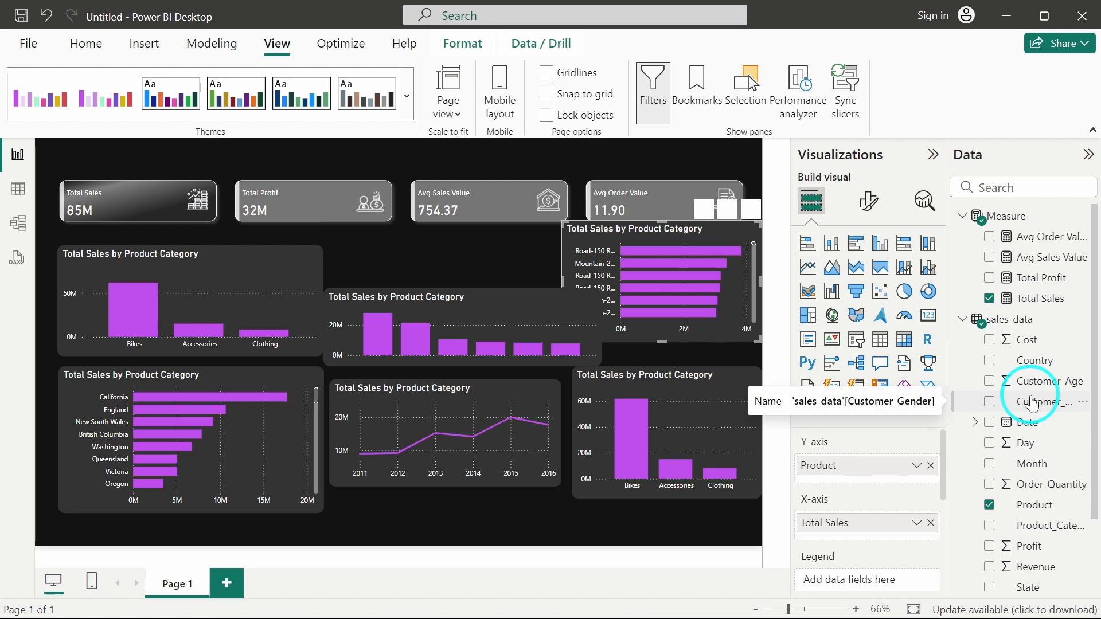
left_click_drag(1032, 484, 881, 526)
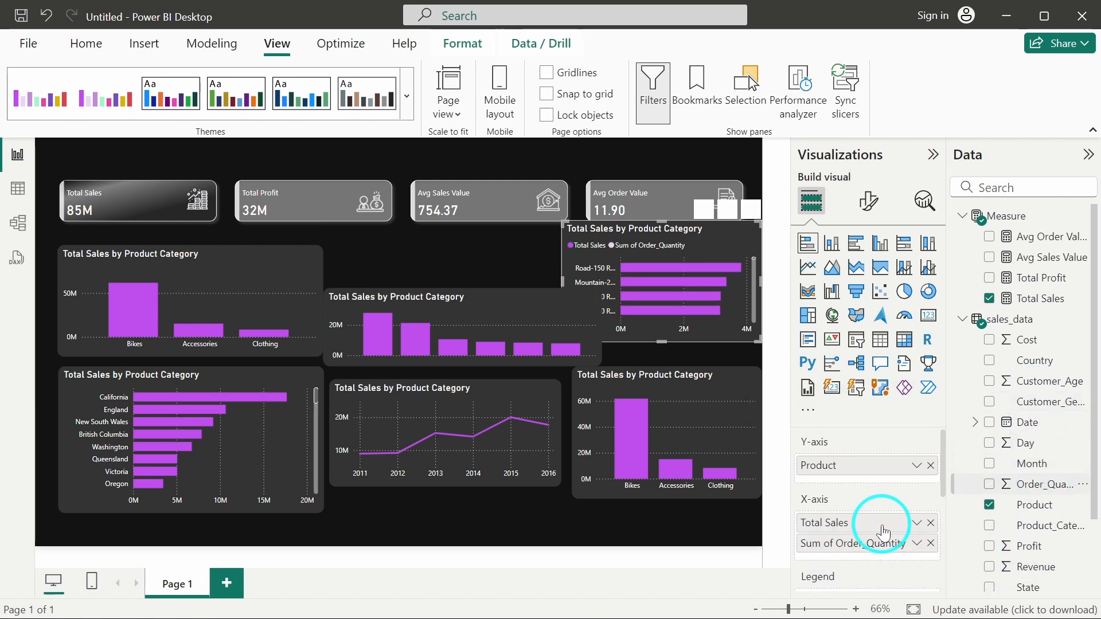
left_click(932, 523)
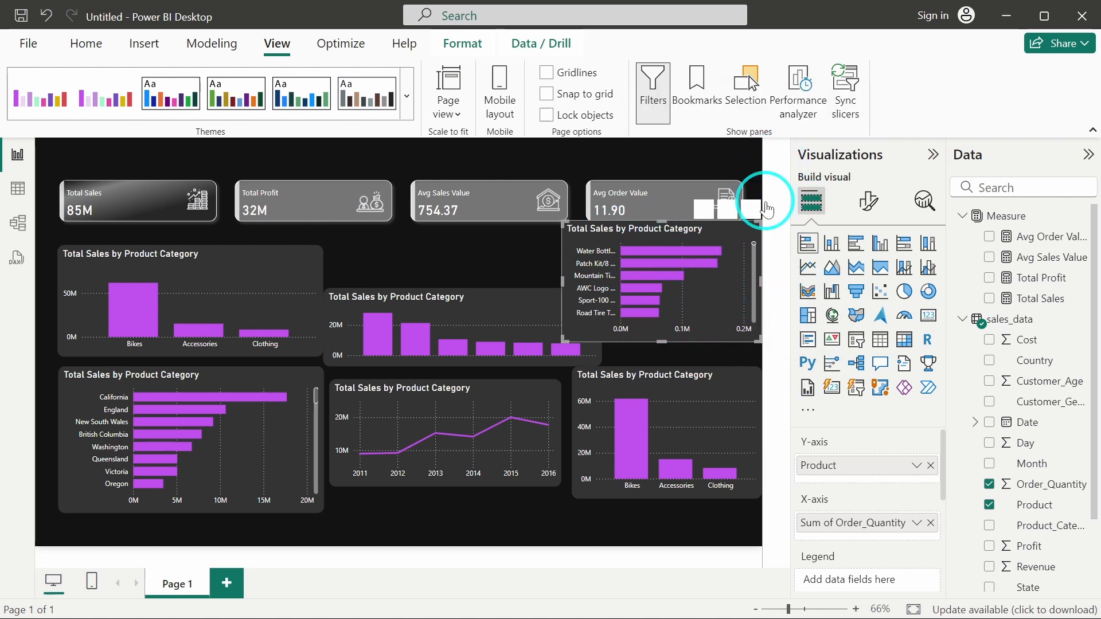
left_click(780, 154)
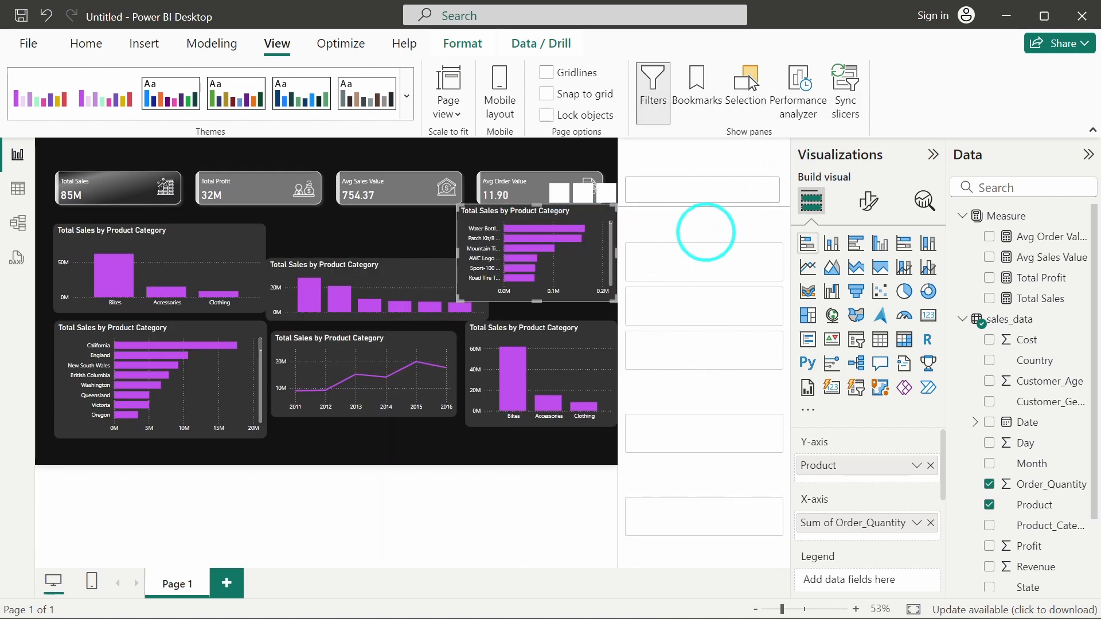
left_click(777, 154)
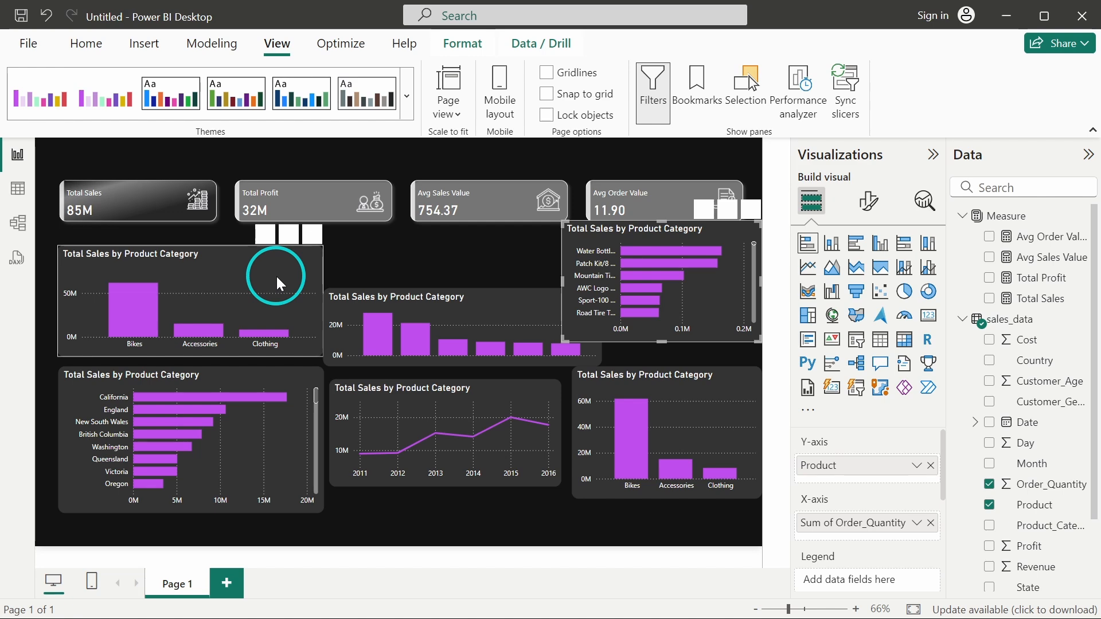
Open the current theme for customization and examine its main colors, advanced colors, text and visual settings.
left_click(405, 118)
scroll(154, 340, "down", 5)
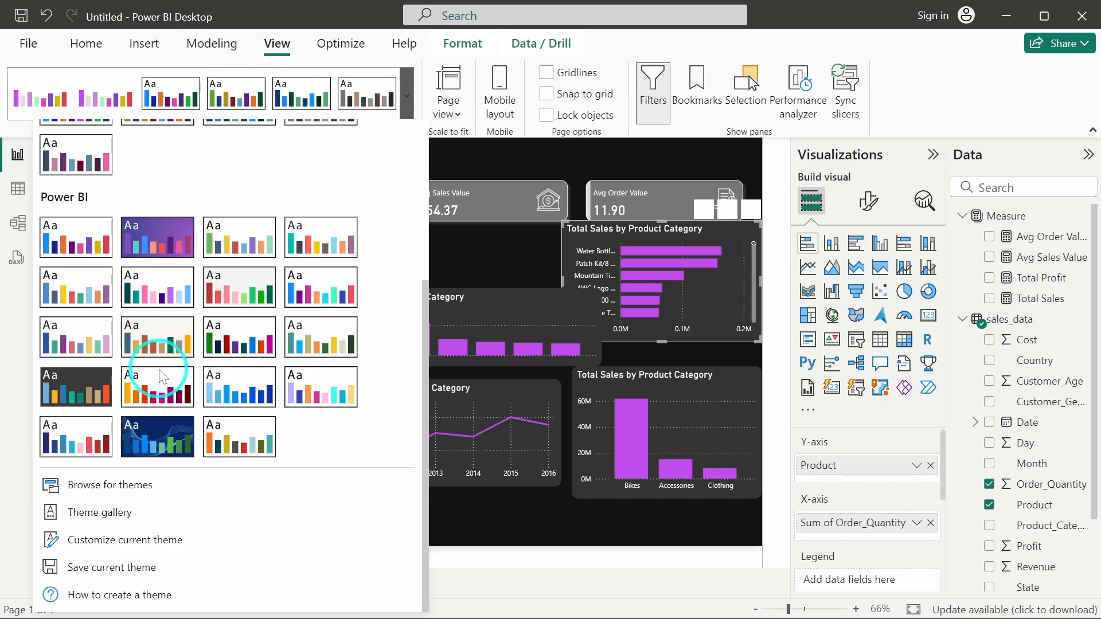
left_click(141, 541)
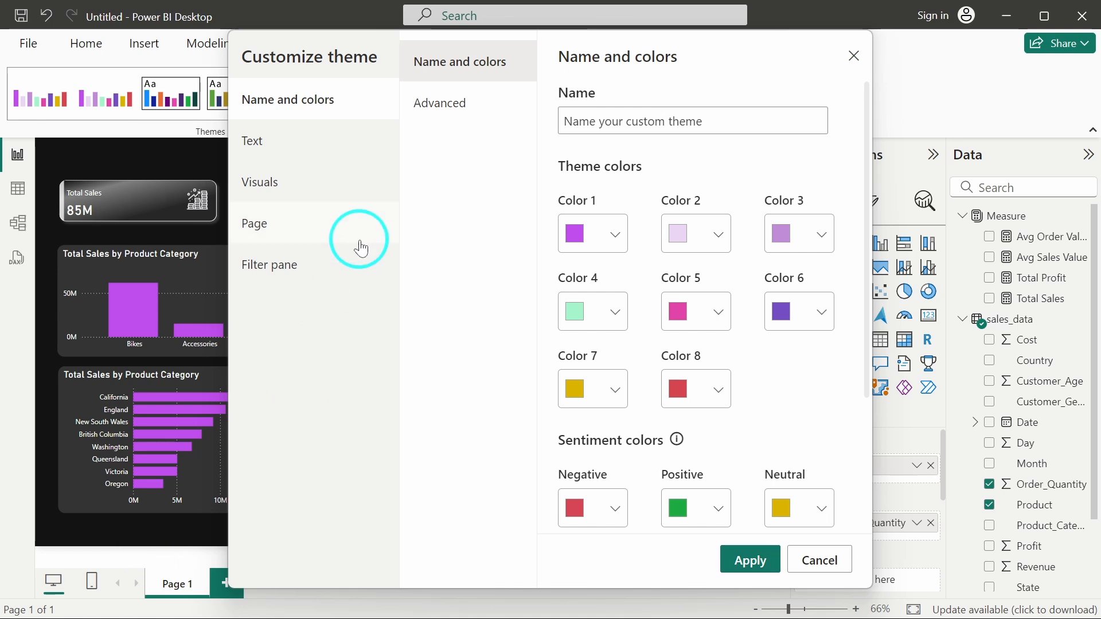
left_click(456, 108)
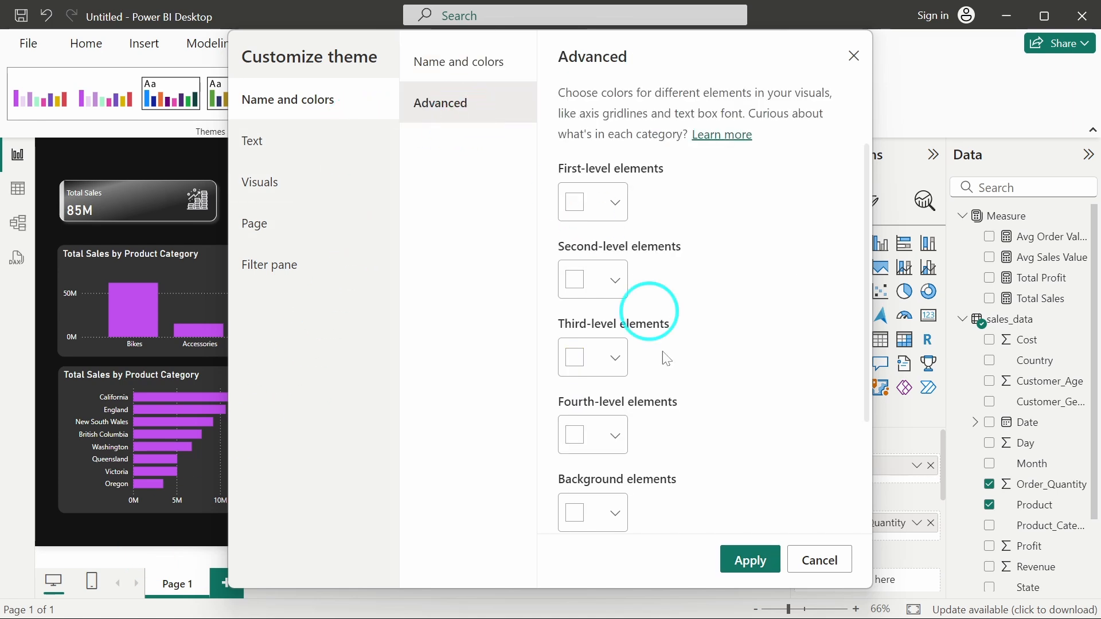
scroll(662, 358, "down", 3)
scroll(642, 258, "up", 3)
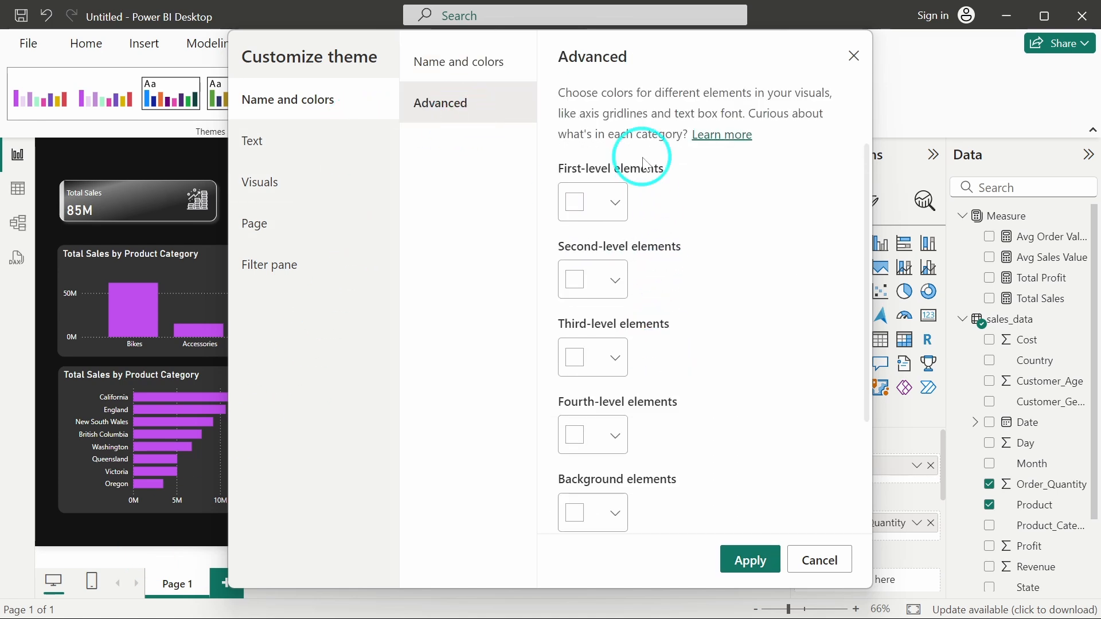
scroll(613, 321, "down", 3)
scroll(695, 442, "up", 3)
left_click(467, 61)
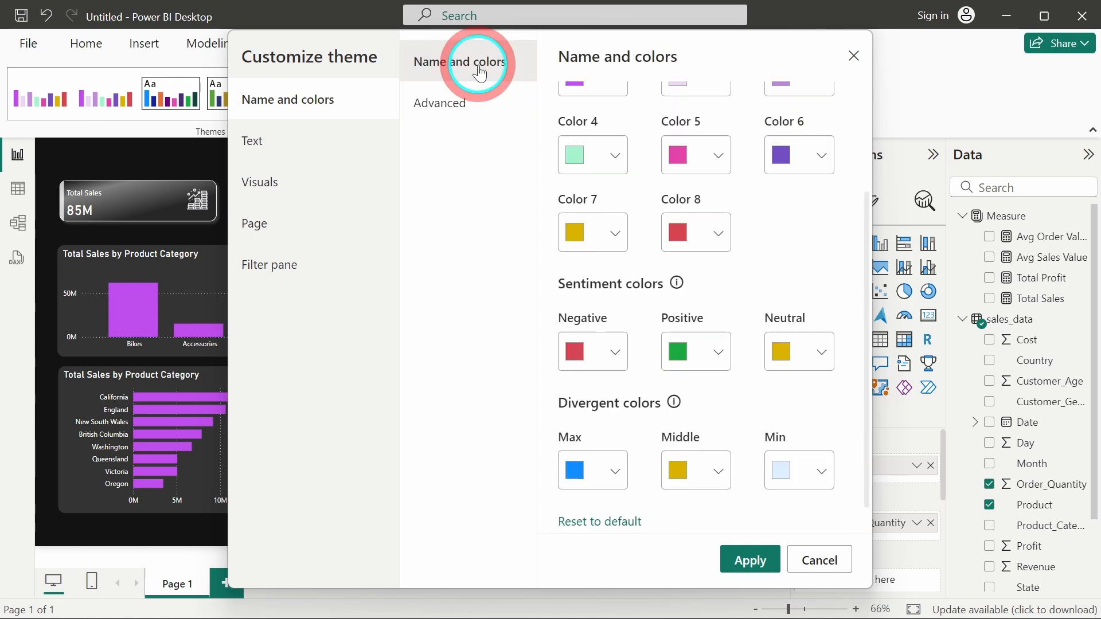
left_click(329, 141)
left_click(439, 104)
left_click(453, 144)
left_click(447, 183)
left_click(321, 186)
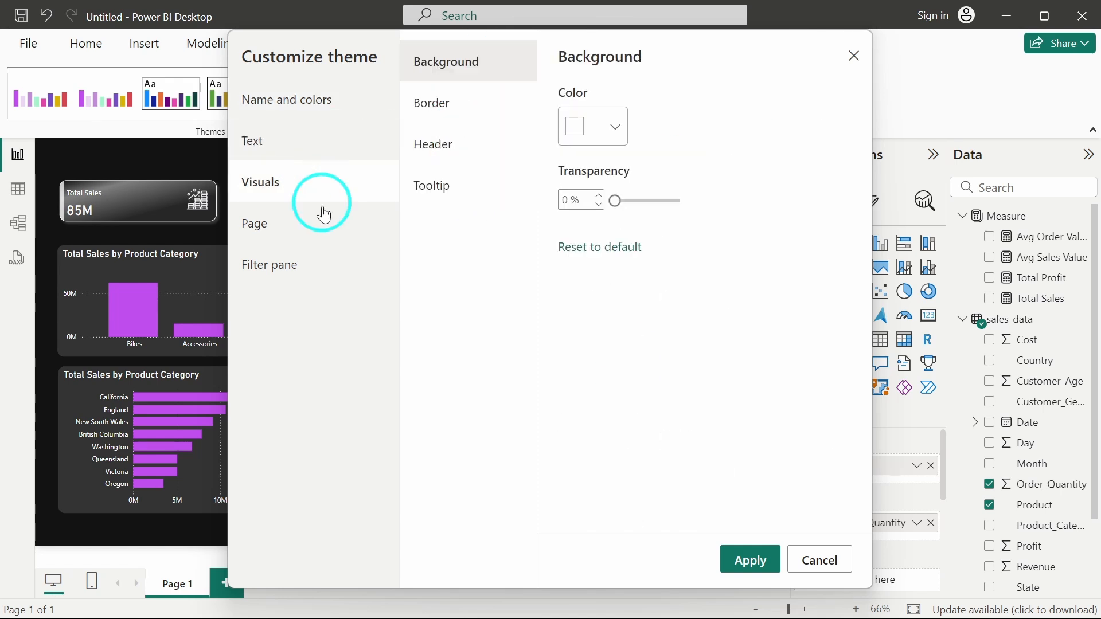
Set the theme's wallpaper color to a muted brownish grey and its page background color to grey.
left_click(321, 224)
left_click(468, 106)
left_click(575, 161)
left_click(589, 292)
left_click(570, 197)
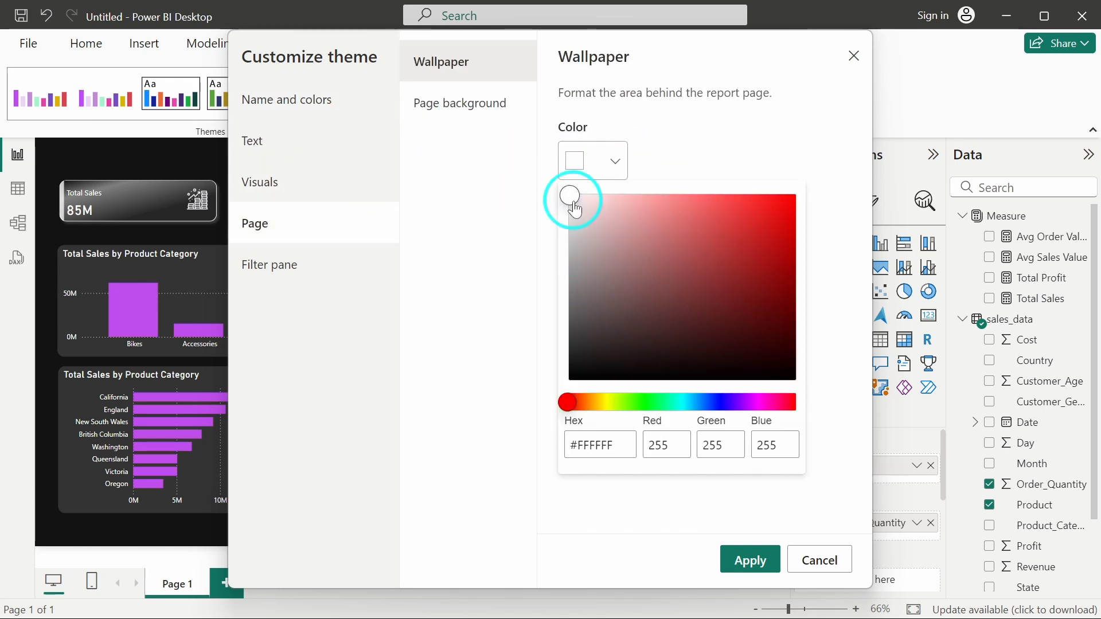
left_click(600, 273)
left_click(465, 103)
left_click(575, 161)
left_click(481, 236)
Pick a font and icon color for the theme's filter pane.
left_click(351, 263)
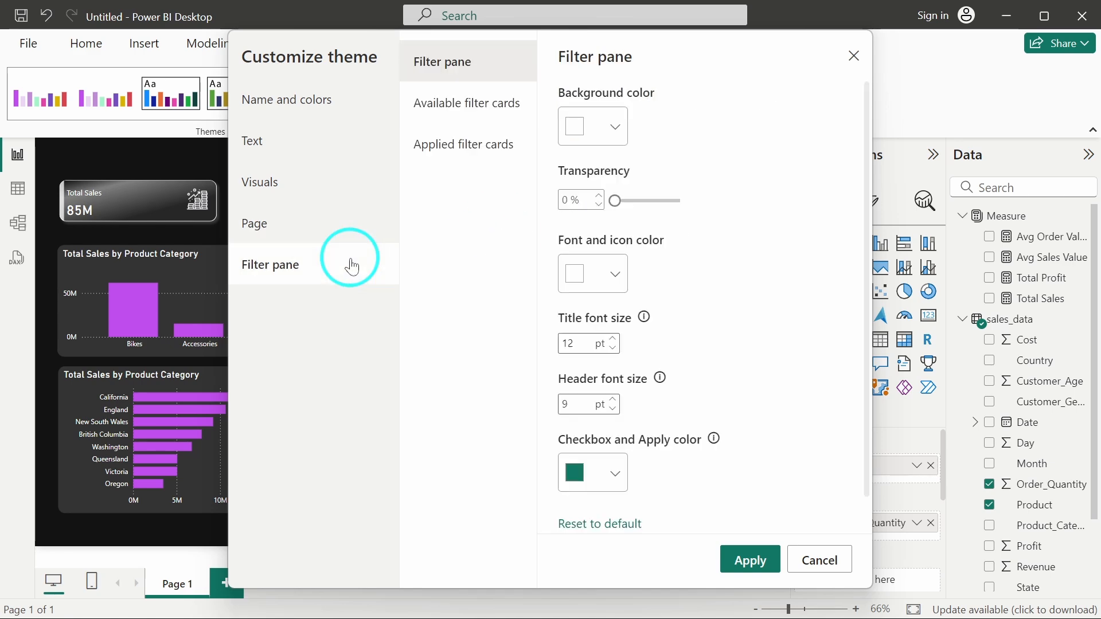
scroll(738, 261, "down", 1)
scroll(737, 261, "up", 1)
left_click(576, 275)
left_click(570, 462)
Set the available filter cards' font color to grey and the applied cards' to #624A4A, apply the theme and check the Filters pane.
left_click(487, 112)
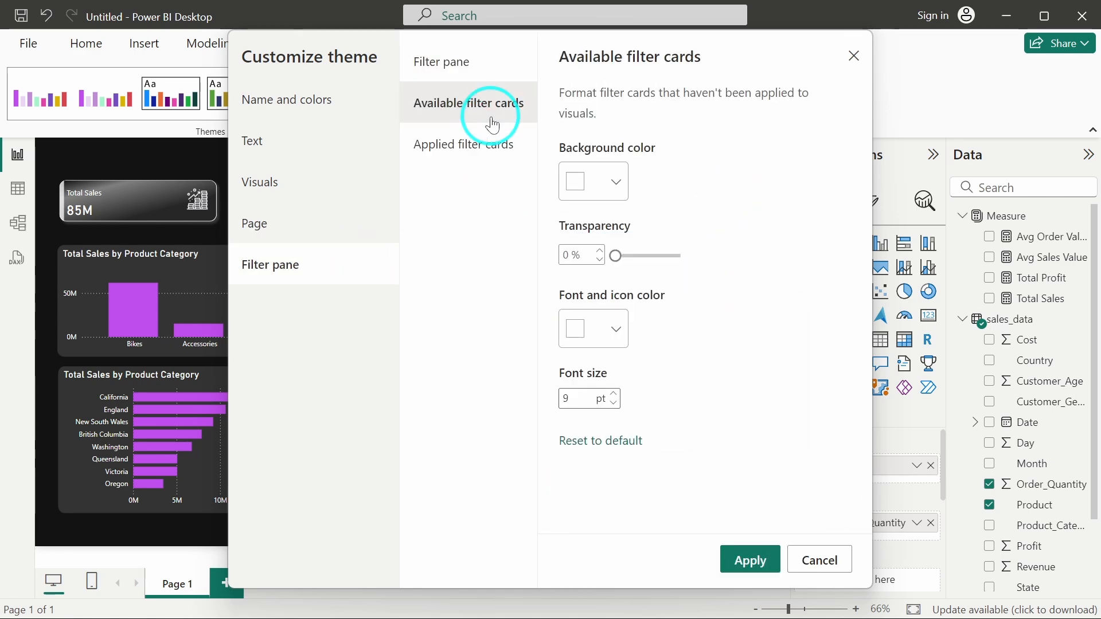
left_click(575, 343)
left_click(646, 293)
left_click(465, 144)
left_click(575, 308)
left_click(687, 290)
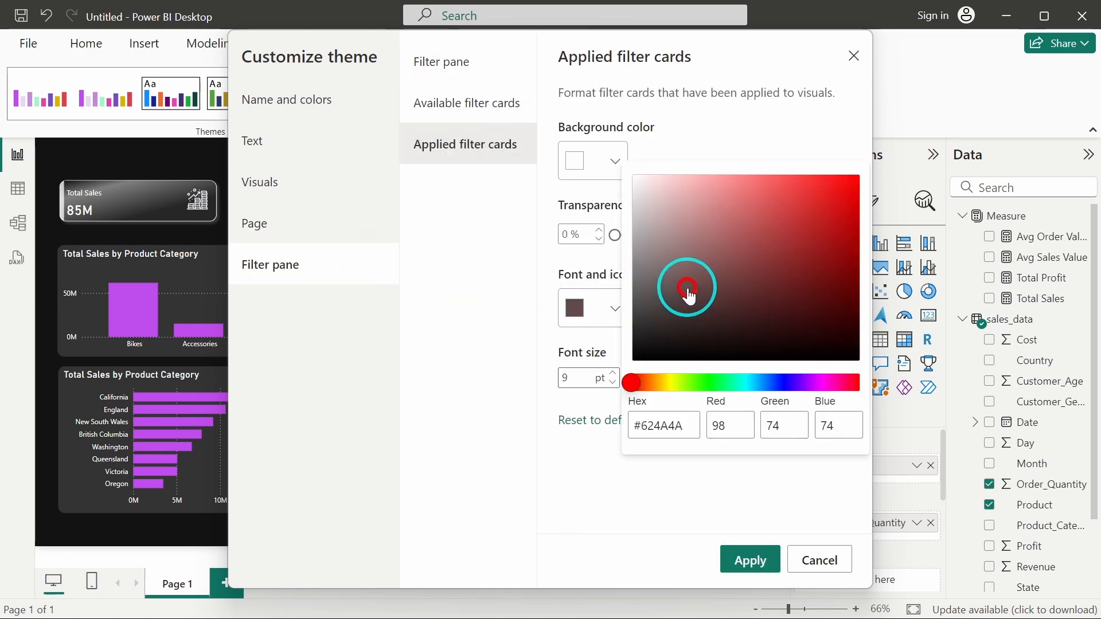
left_click(615, 507)
left_click(750, 560)
left_click(731, 158)
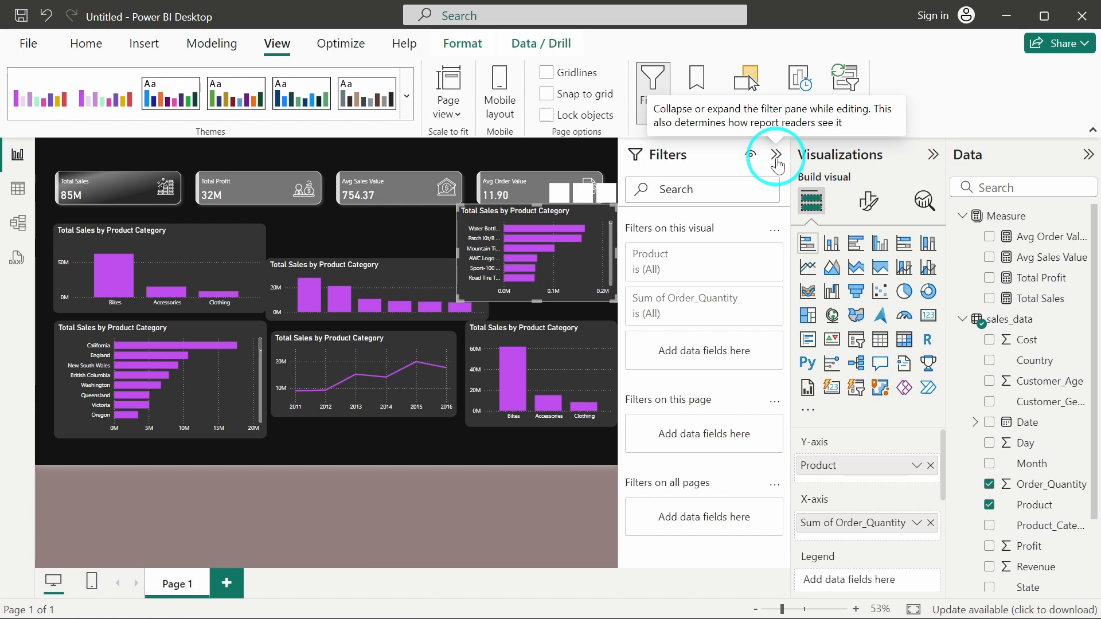
left_click(776, 156)
left_click(643, 155)
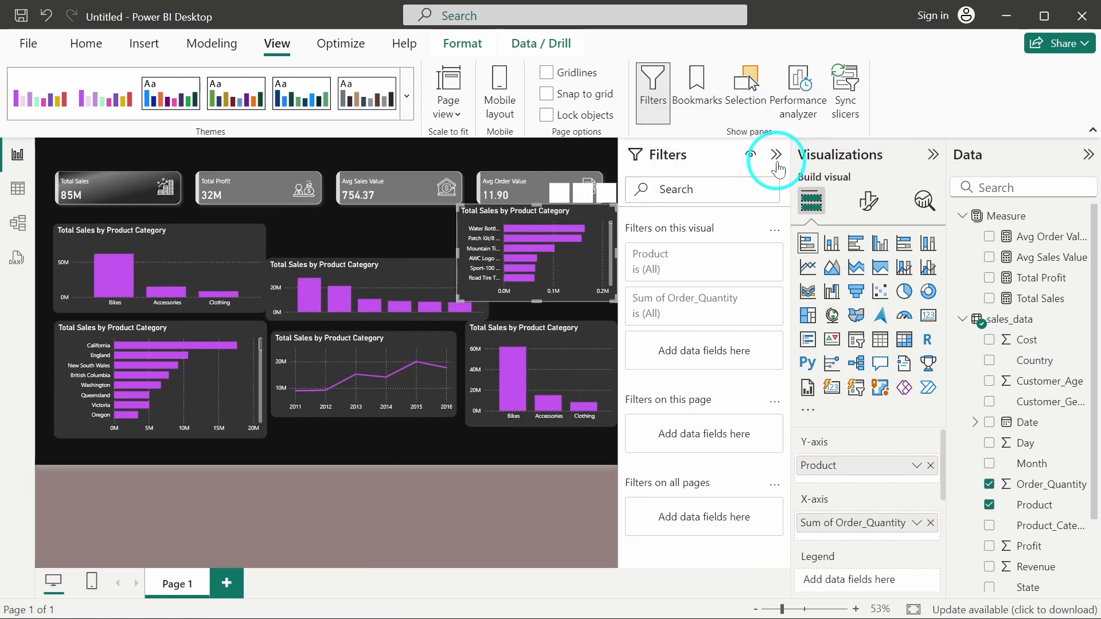
left_click(777, 158)
Reopen the theme customization, change the wallpaper color back to white and apply it.
left_click(406, 96)
left_click(238, 540)
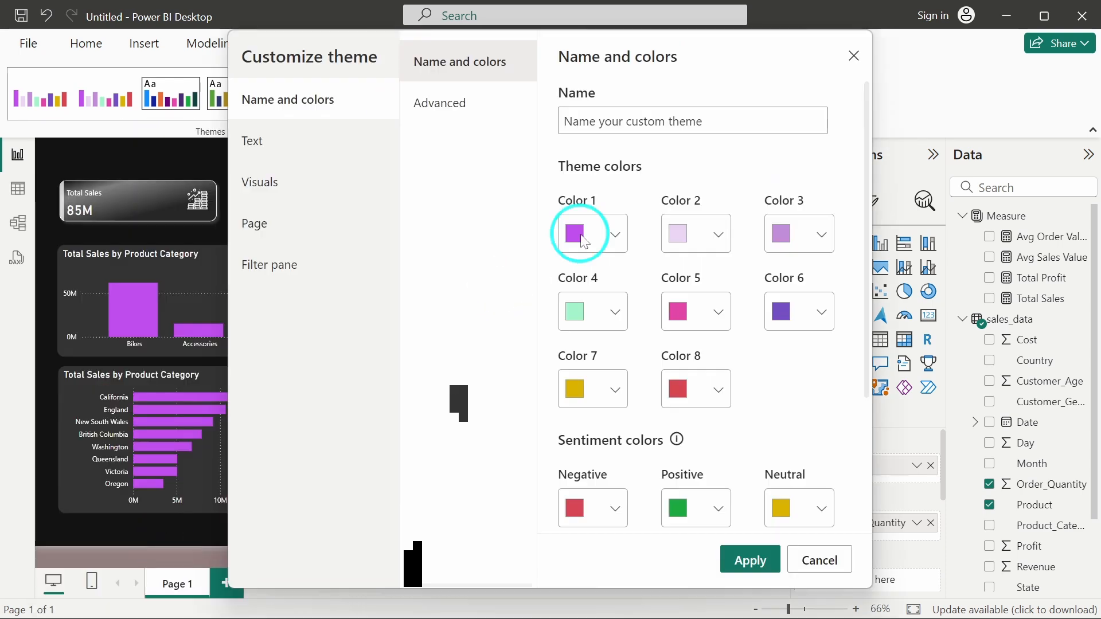
left_click(450, 105)
left_click(280, 141)
left_click(292, 225)
left_click(462, 106)
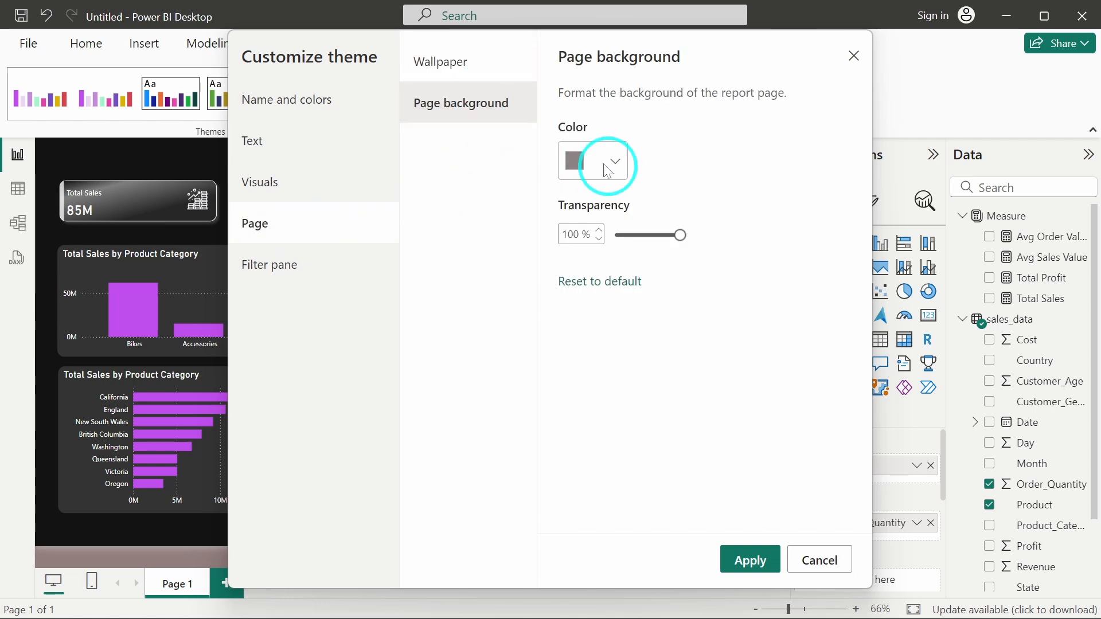
left_click(606, 166)
left_click(474, 66)
left_click(605, 172)
left_click(577, 164)
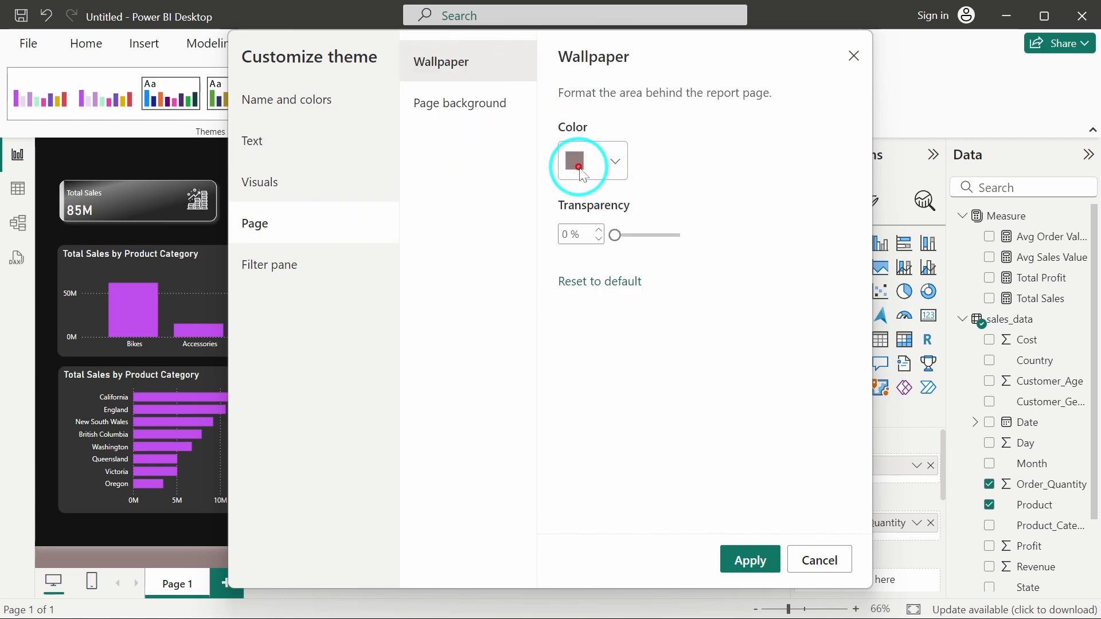
left_click(577, 165)
left_click(659, 539)
left_click(750, 560)
Nudge the Product bar chart away from the page edge and set its Product filter to Top N showing the top 5.
left_click(778, 155)
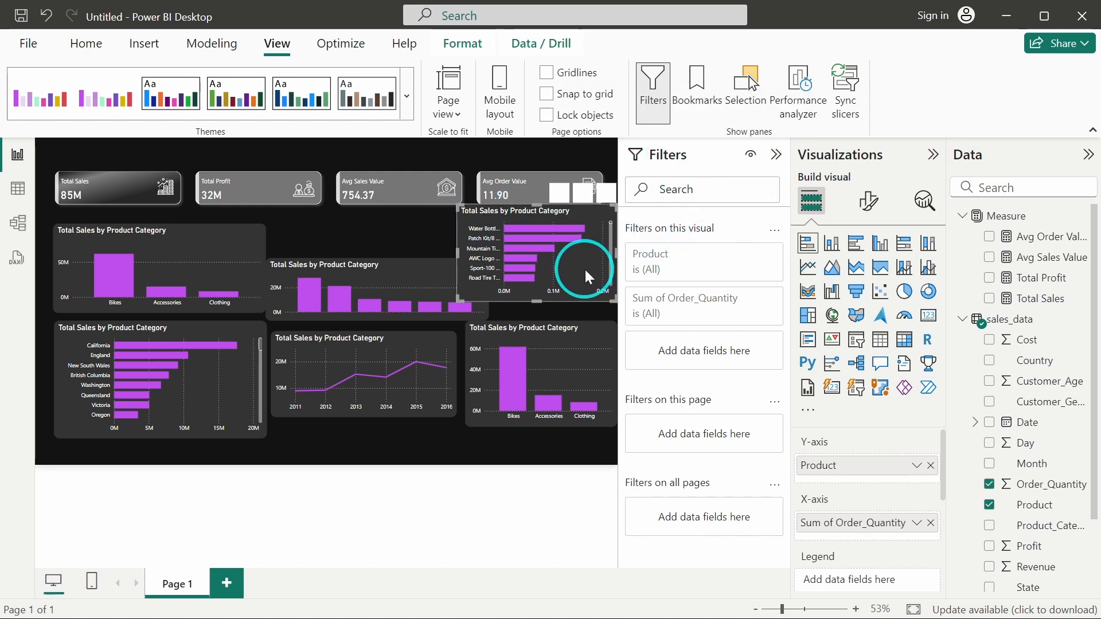
mouse_move(585, 270)
left_mouse_down()
mouse_move(559, 282)
mouse_move(571, 276)
left_mouse_up()
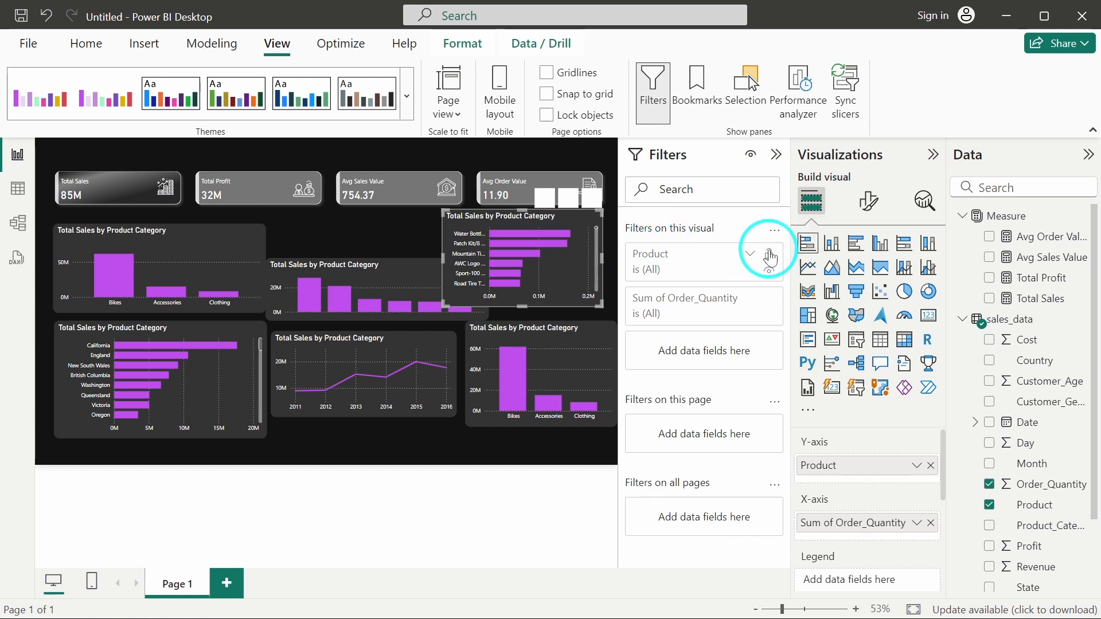
left_click(751, 256)
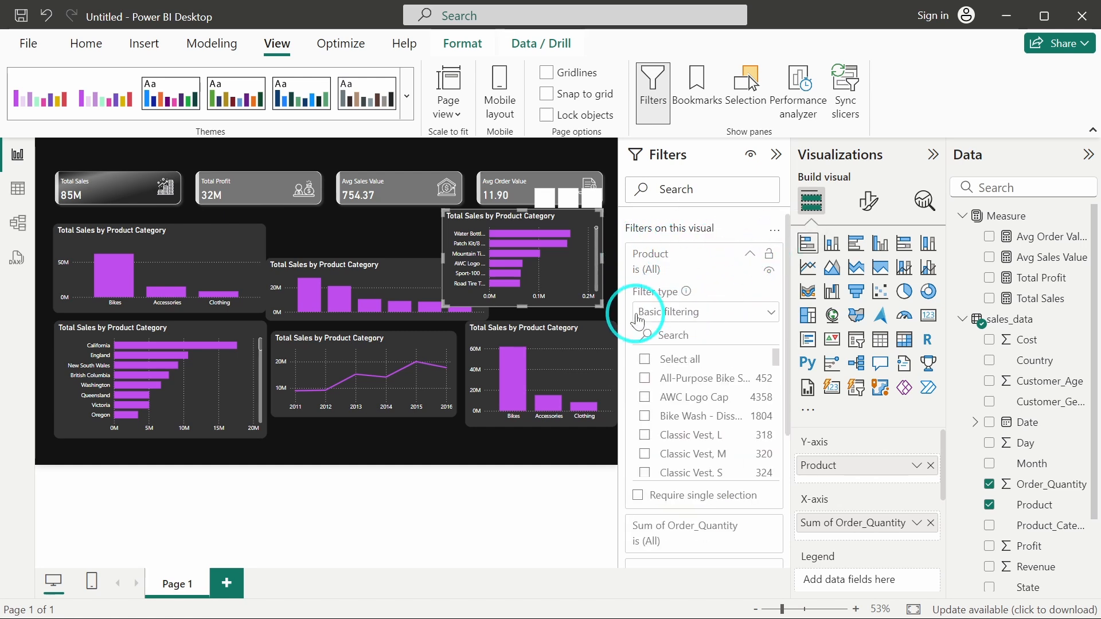
left_click(721, 325)
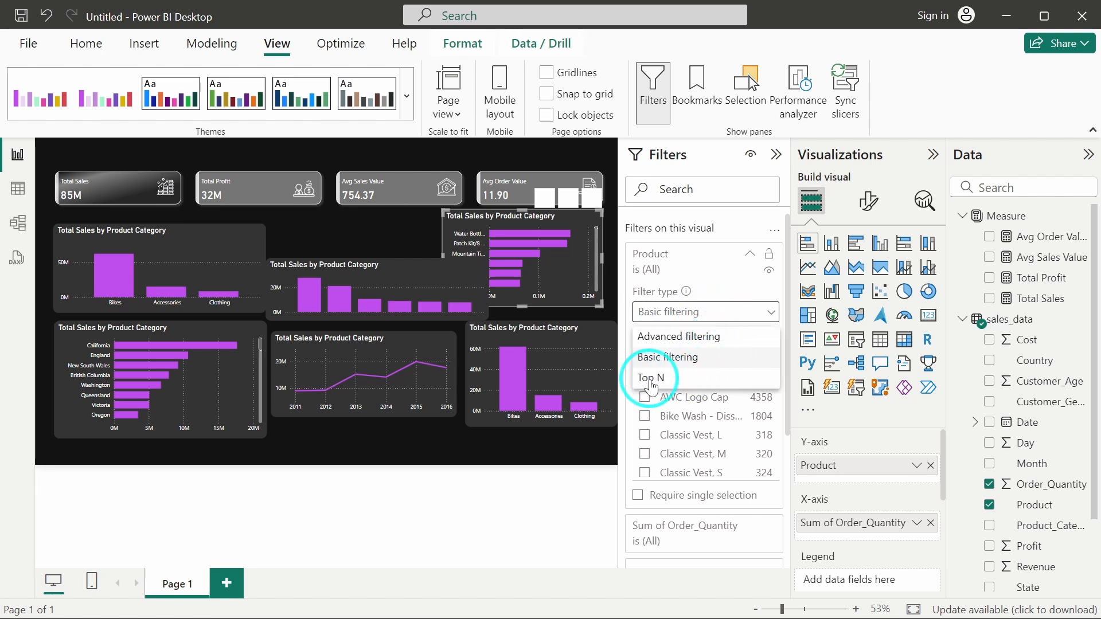
left_click(657, 378)
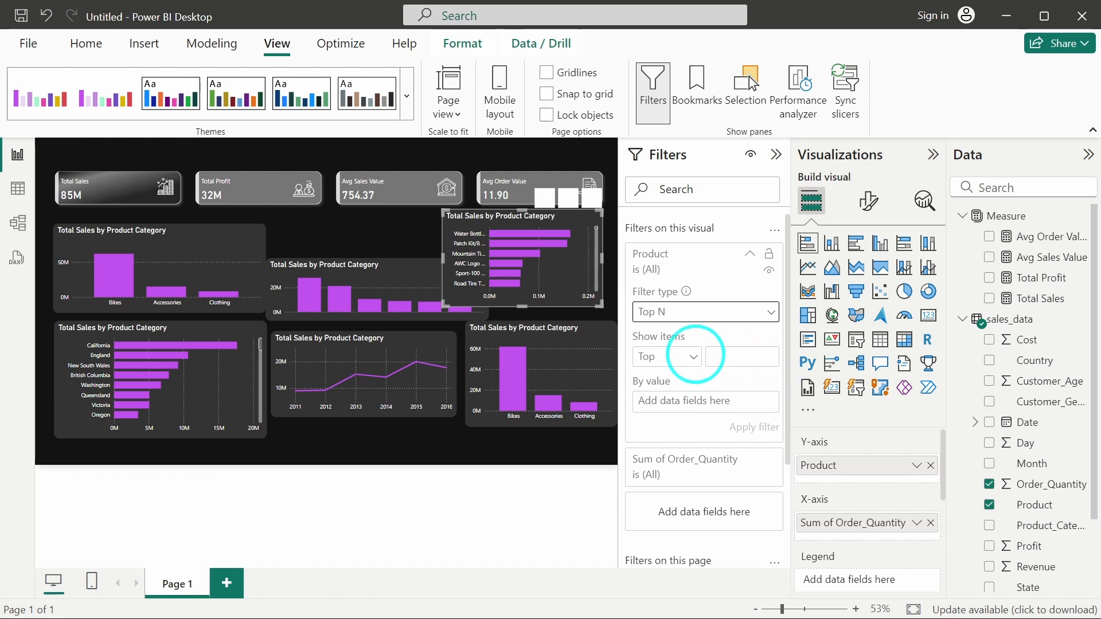
left_click(680, 356)
left_click(671, 384)
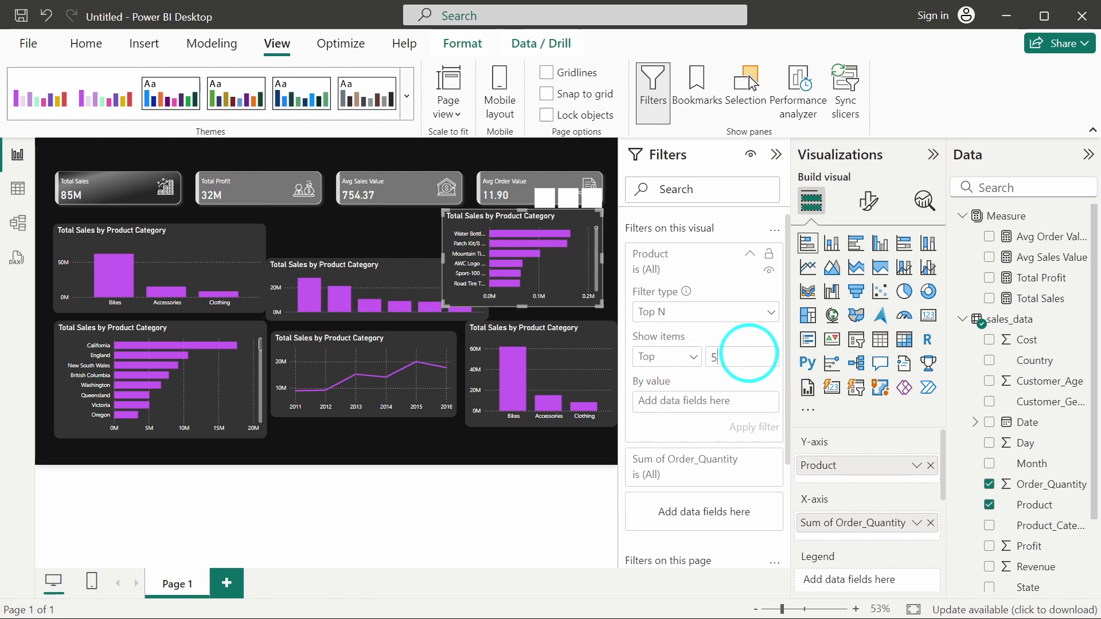
Use Sum of Order_Quantity as the value ranking the Product chart's Top N filter and apply the filter.
left_click(736, 416)
scroll(1036, 415, "down", 3)
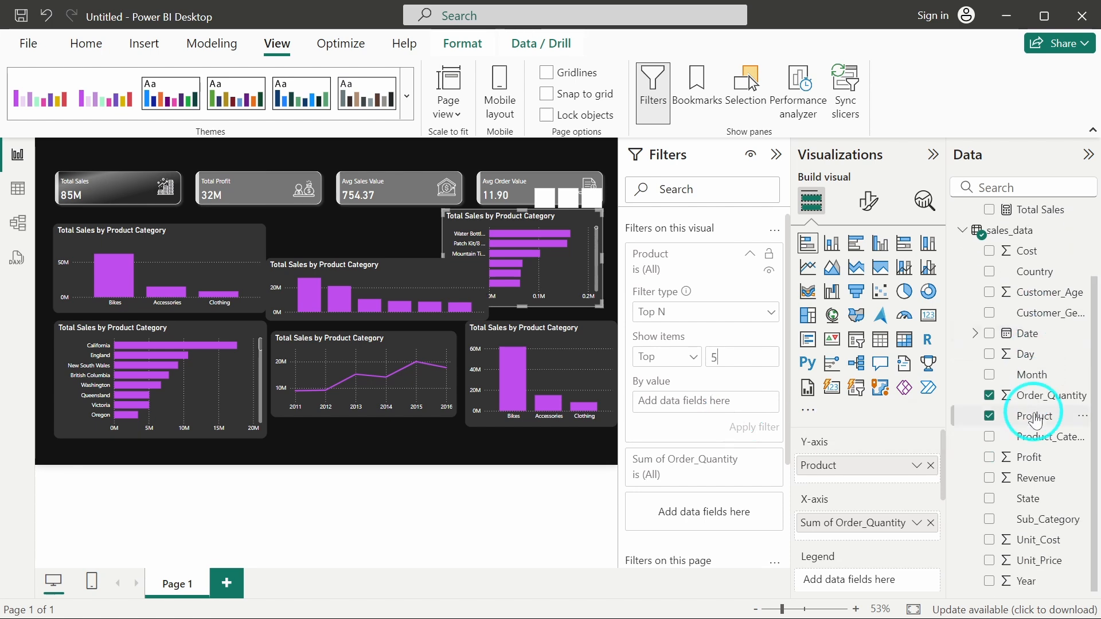
left_click_drag(1050, 405, 728, 402)
left_click(750, 430)
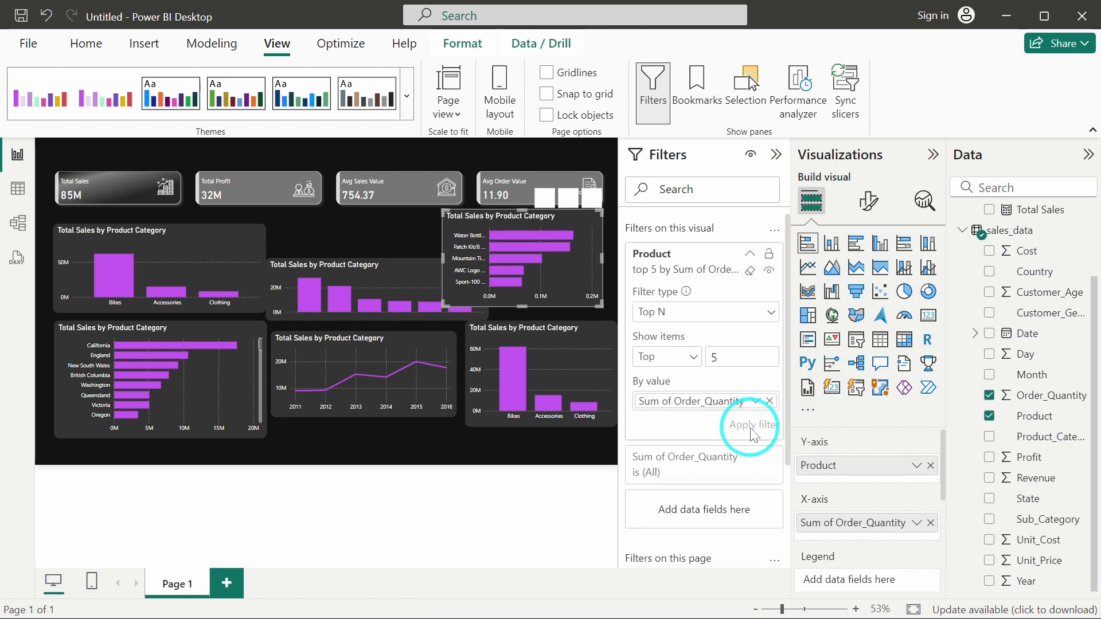
left_click(532, 237)
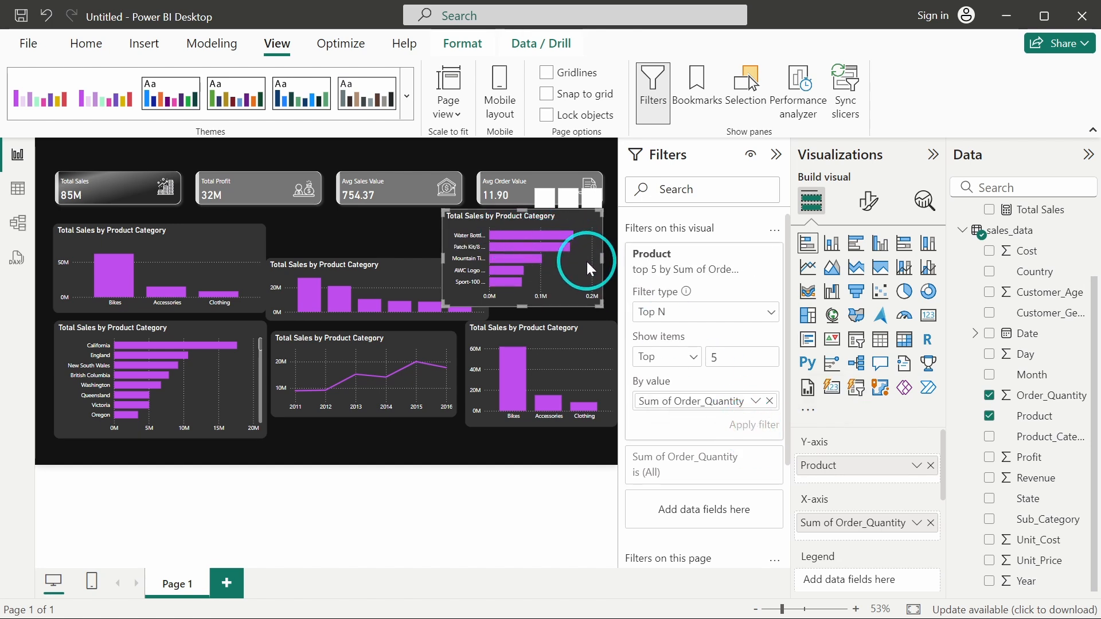
Convert the column chart beside the line chart to a stacked bar chart of Order_Quantity by Product.
left_click(590, 351)
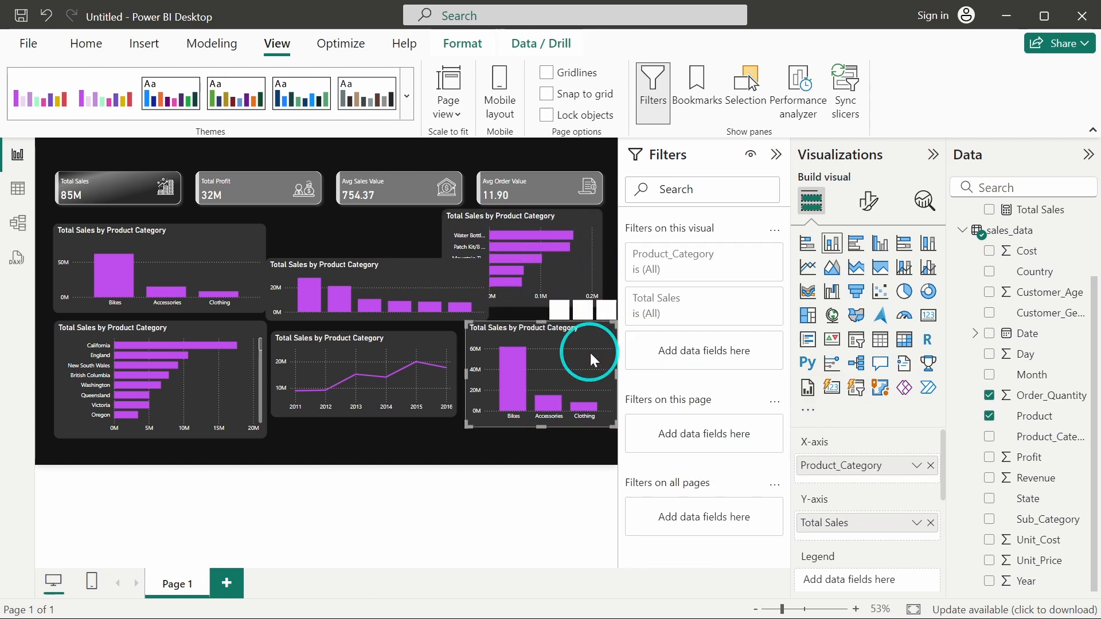
left_click(809, 244)
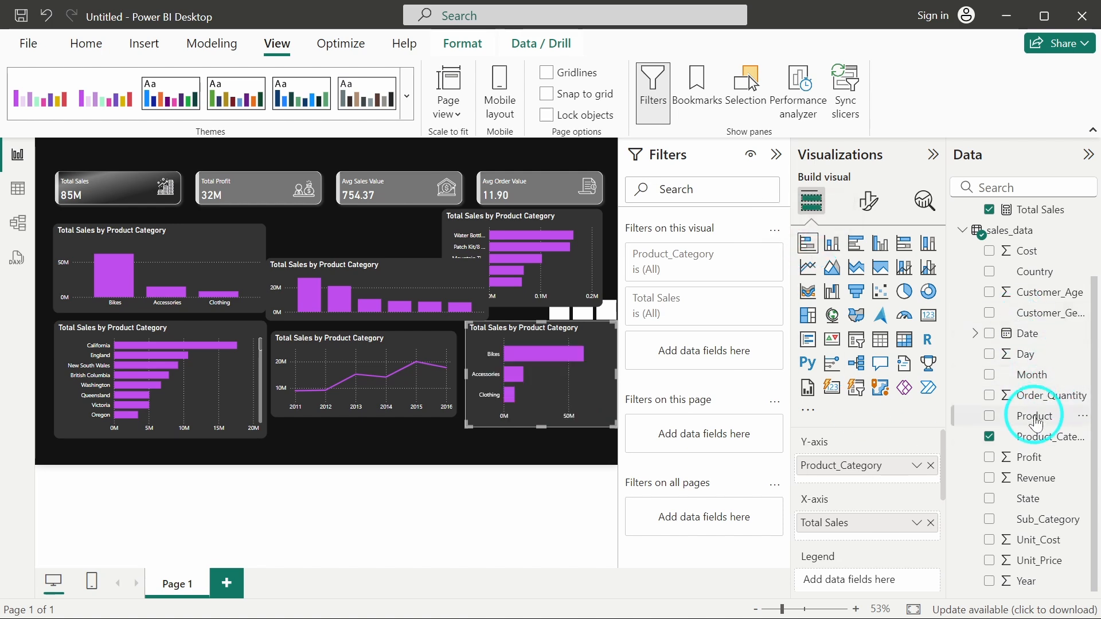
left_click_drag(1026, 418, 869, 484)
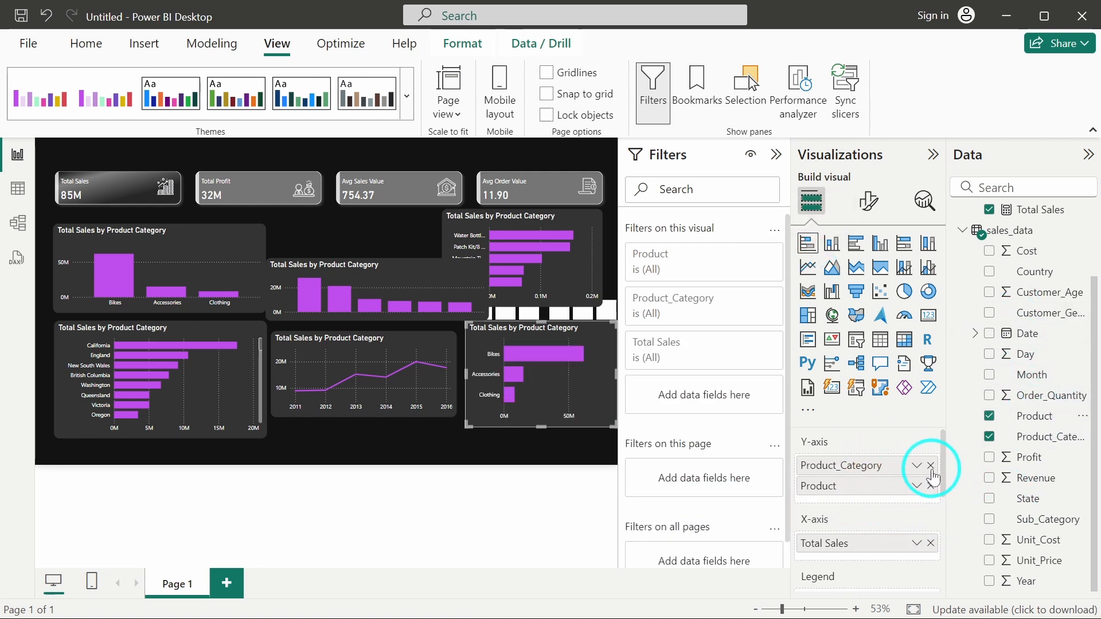
left_click(929, 466)
left_click_drag(1041, 404, 877, 523)
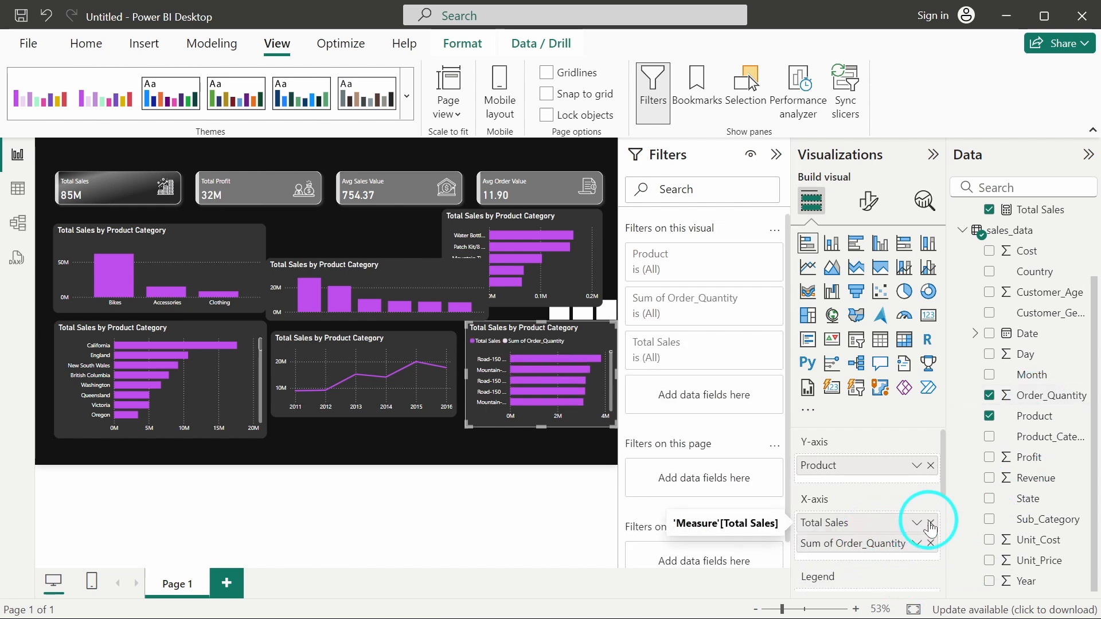
left_click(930, 522)
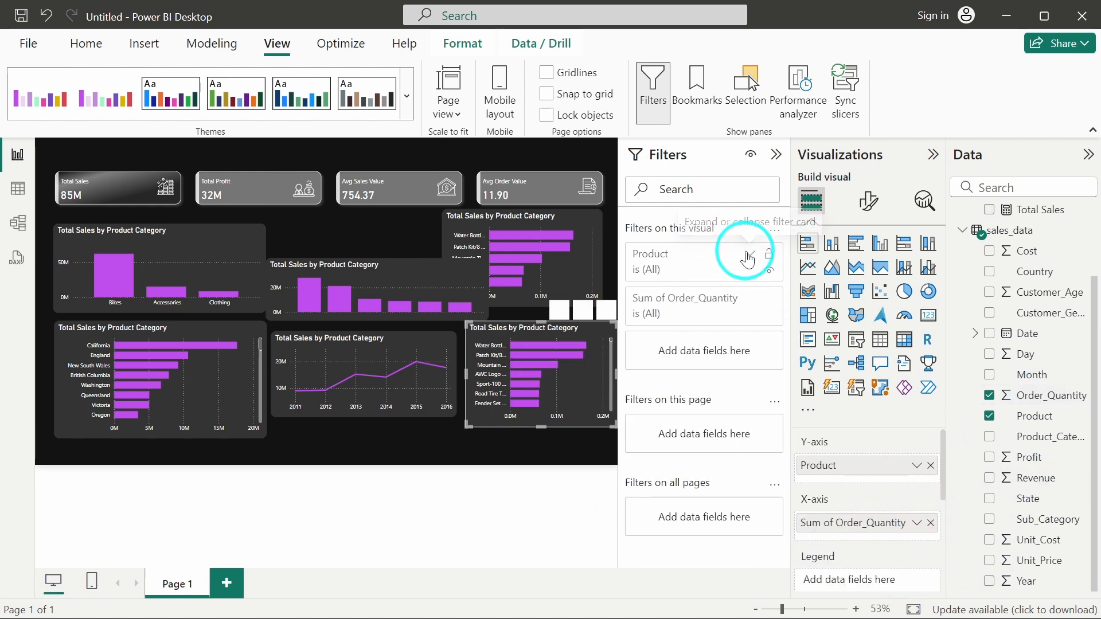
Filter the bar chart beside the line chart to the bottom 5 products by Sum of Order_Quantity.
left_click(748, 253)
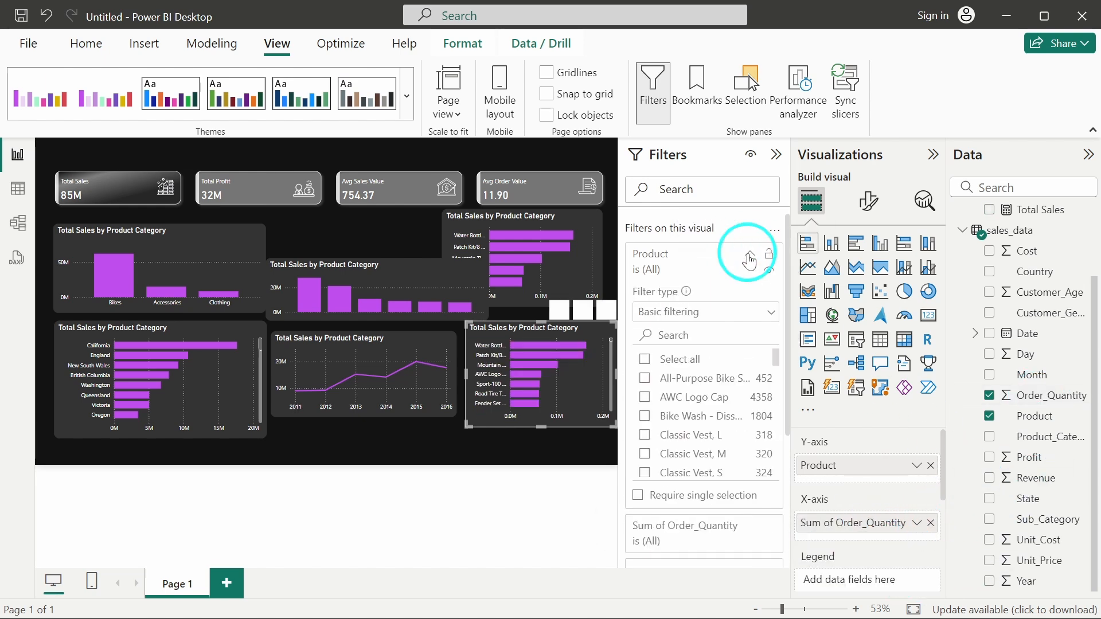
left_click(690, 311)
left_click(689, 381)
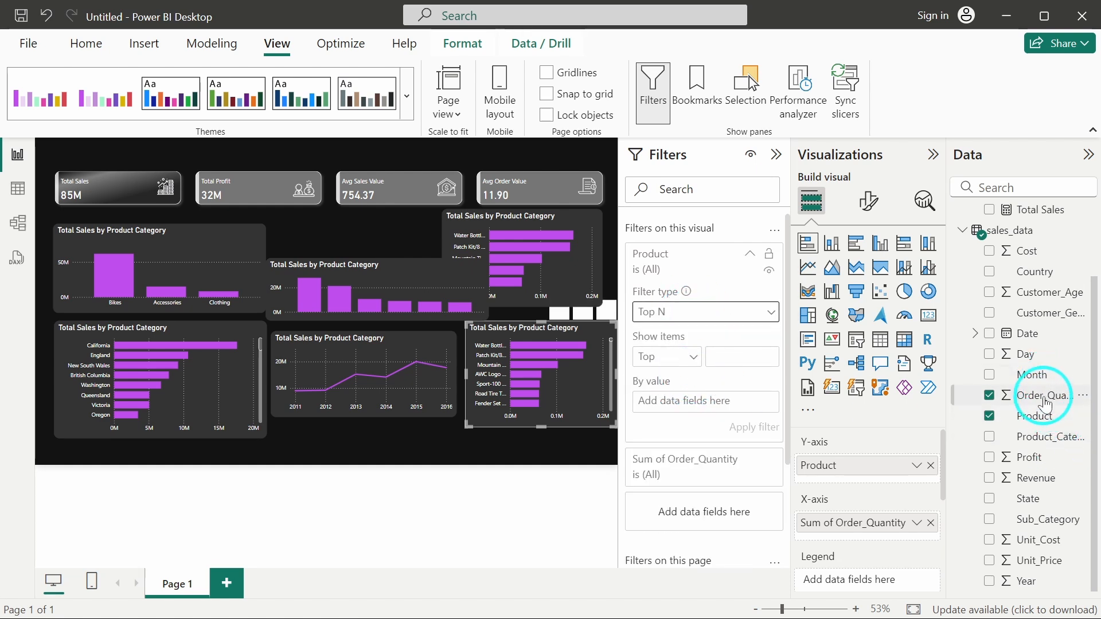
left_click_drag(1044, 404, 711, 401)
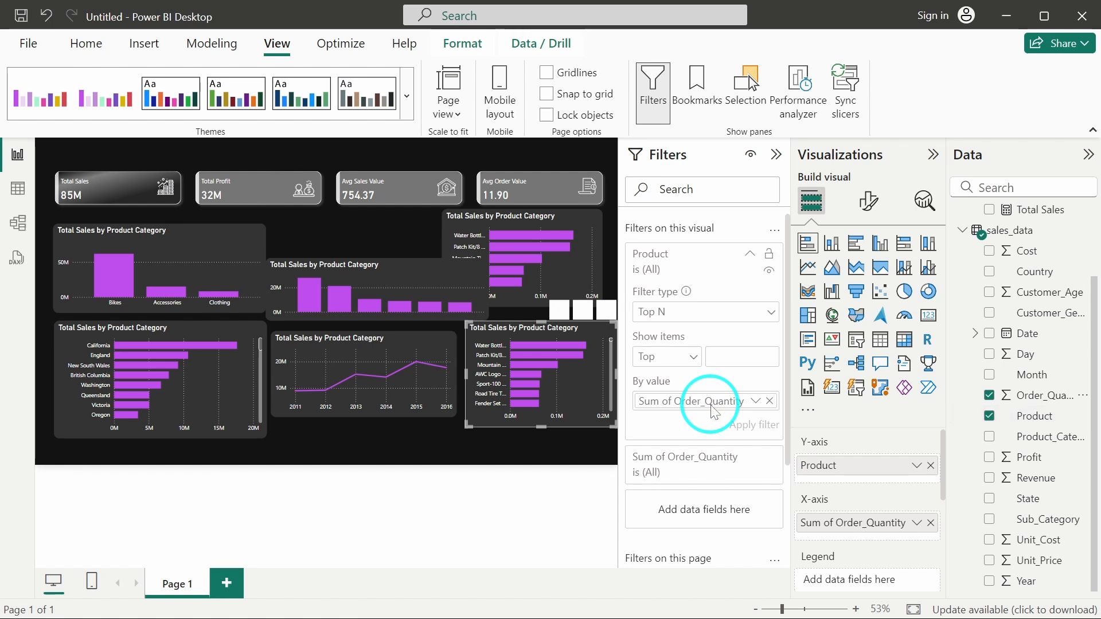
left_click(685, 356)
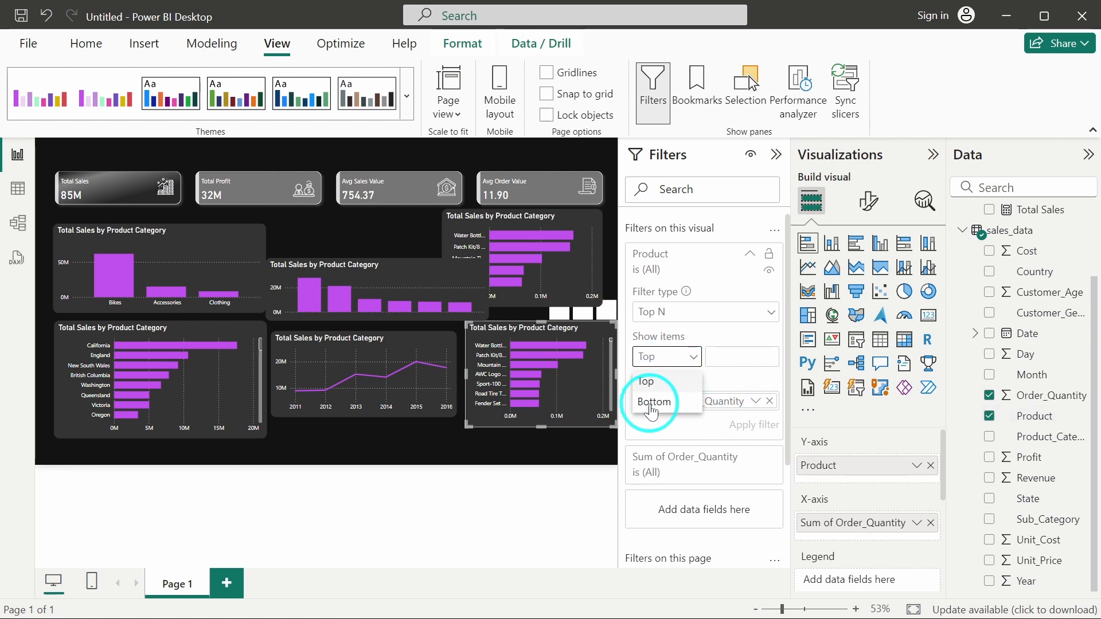
left_click(677, 403)
left_click(721, 360)
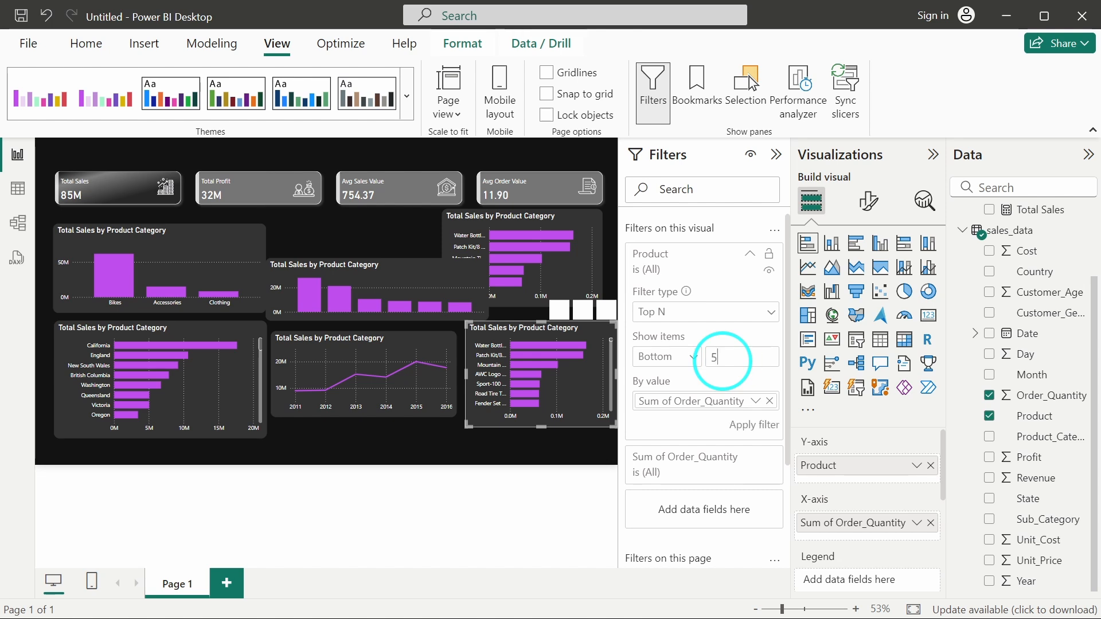
left_click(752, 426)
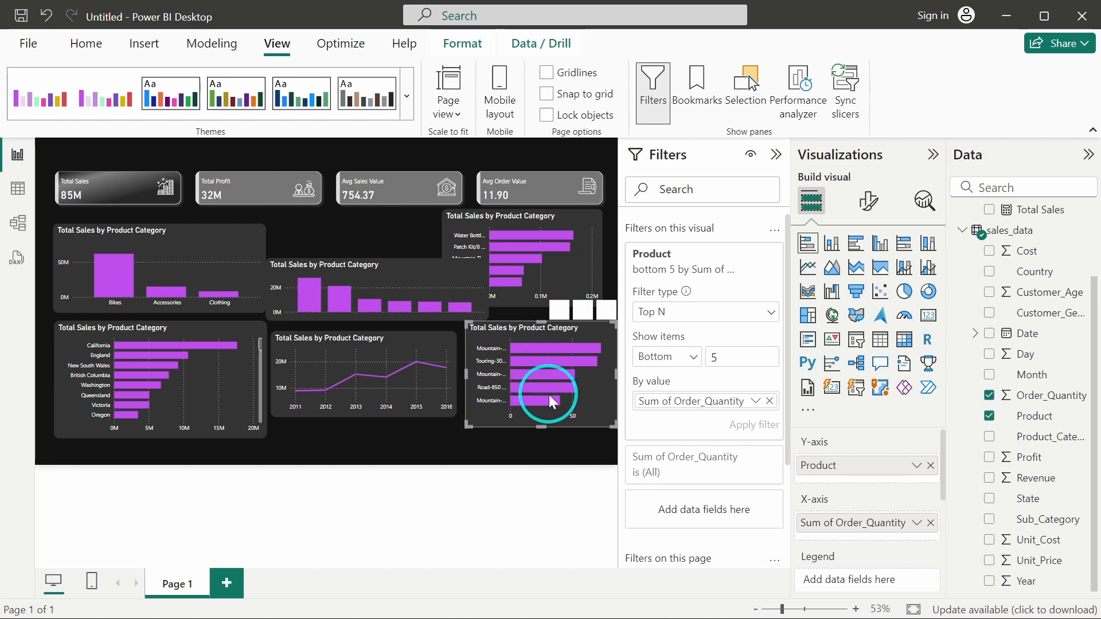
Collapse the Filters pane, shift the top 5 Product chart clear of the KPI cards and narrow the Country column chart.
left_click(773, 156)
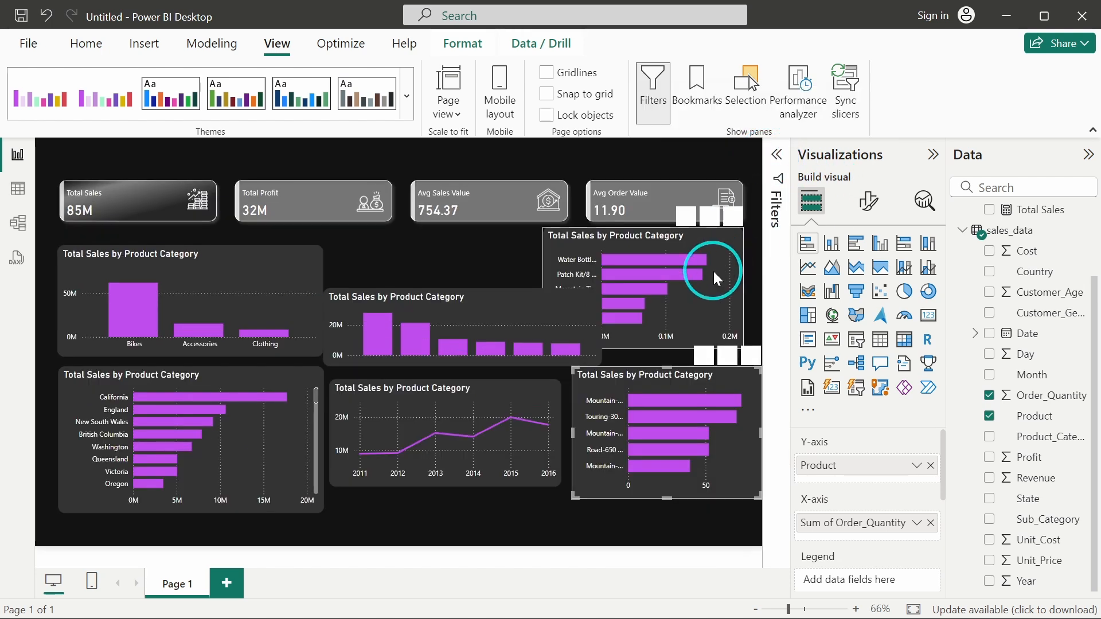
left_click(727, 276)
left_click_drag(727, 275, 736, 280)
left_click(511, 309)
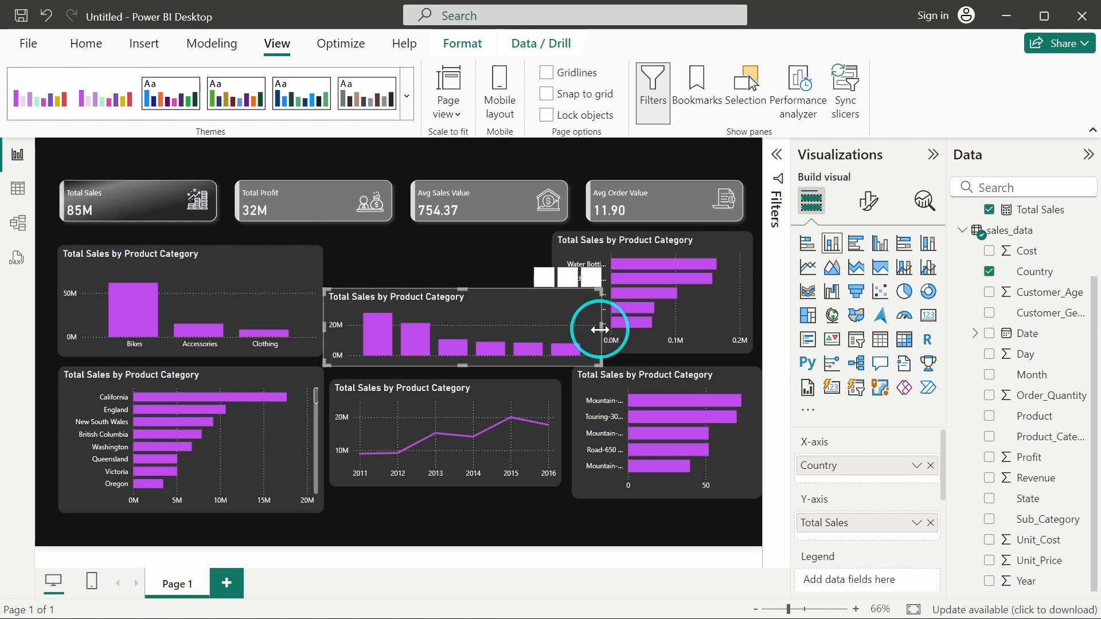
Set the Y-axis values' maximum width to 50% for the top 5 and bottom 5 Product bar charts.
left_click(721, 302)
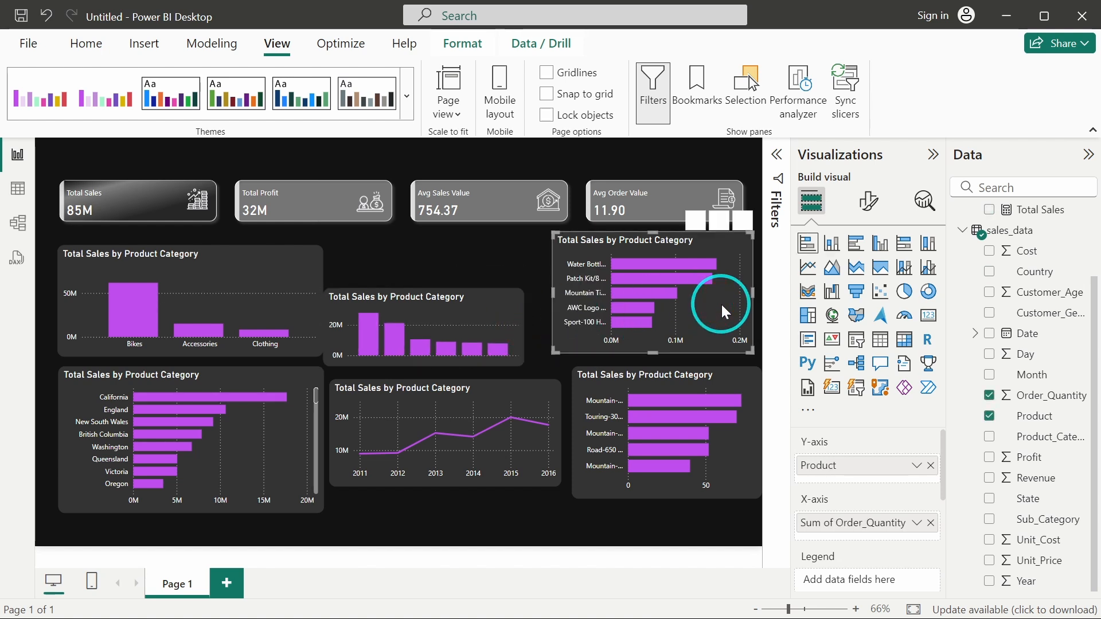
left_click(864, 203)
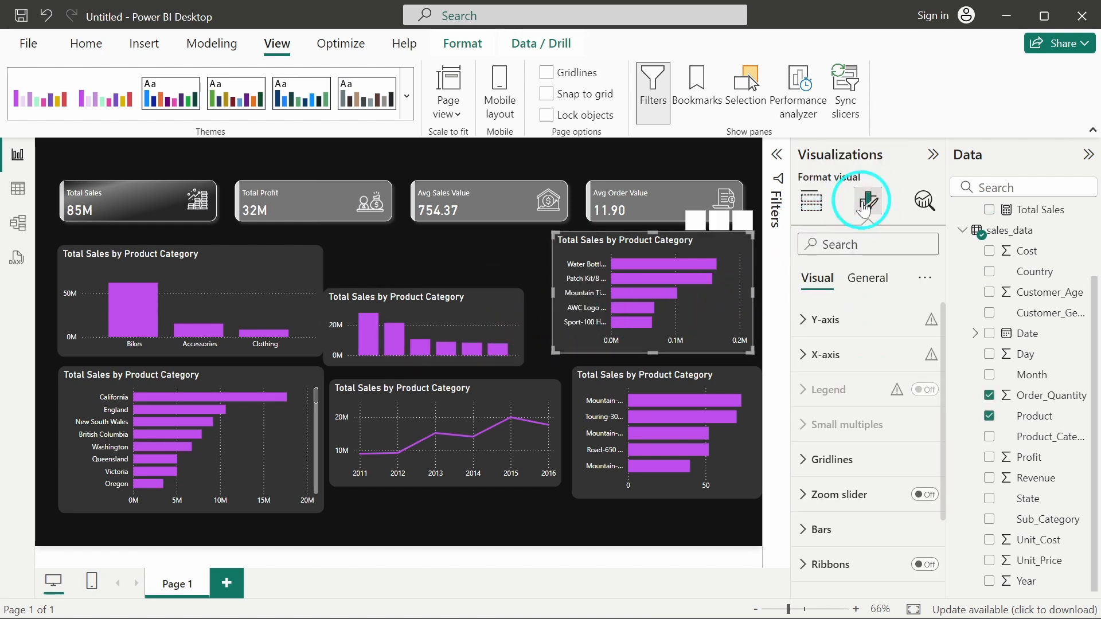
left_click(860, 319)
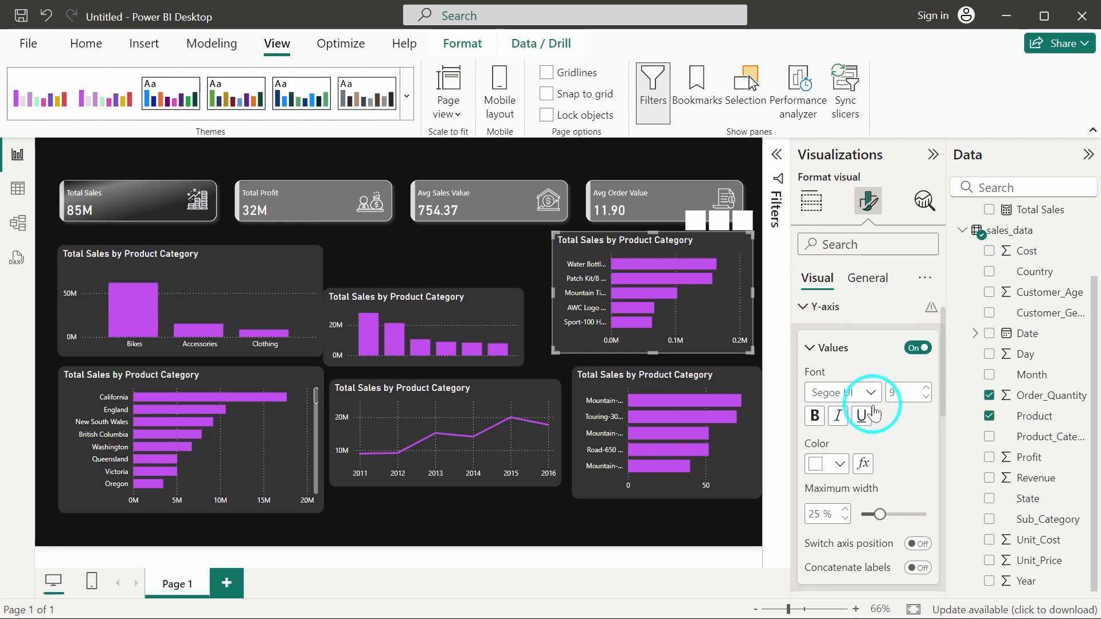
scroll(872, 413, "down", 1)
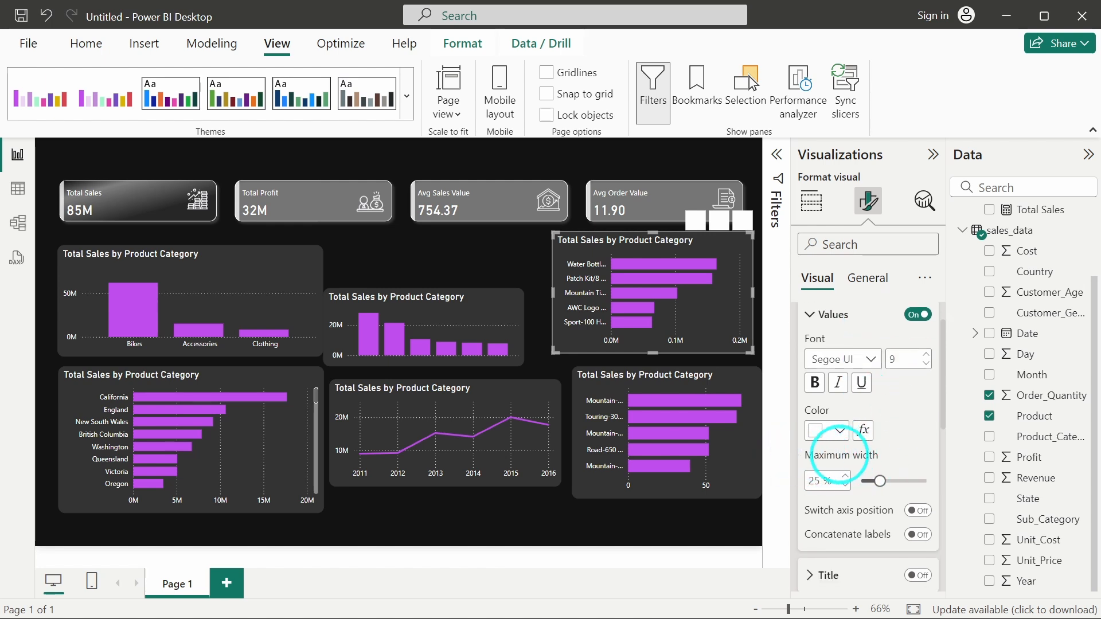
left_click_drag(883, 479, 975, 479)
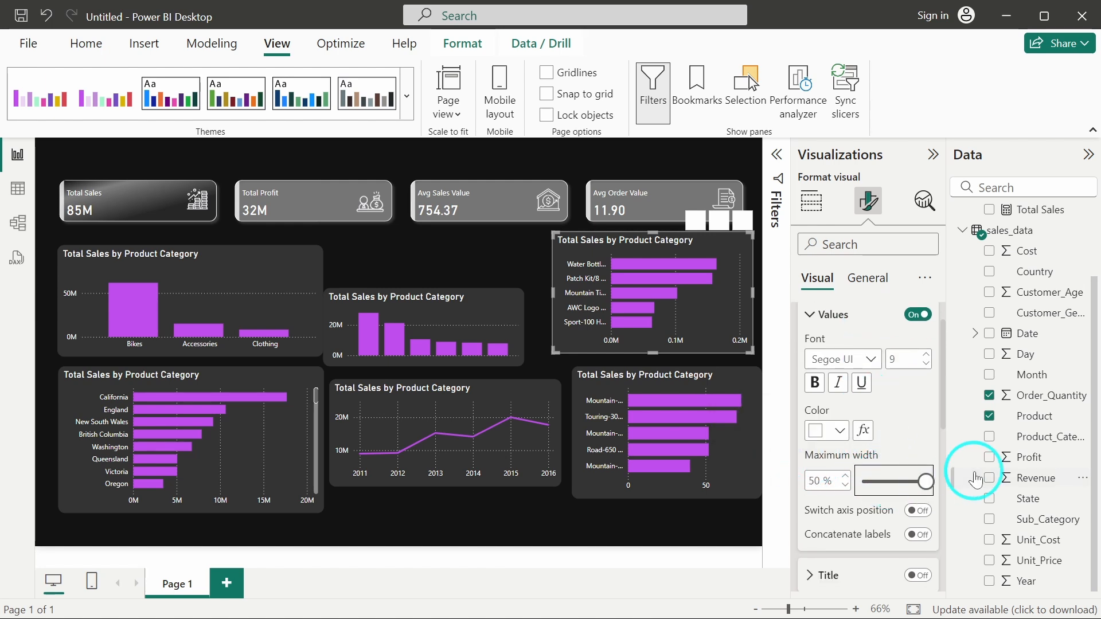
left_click(737, 370)
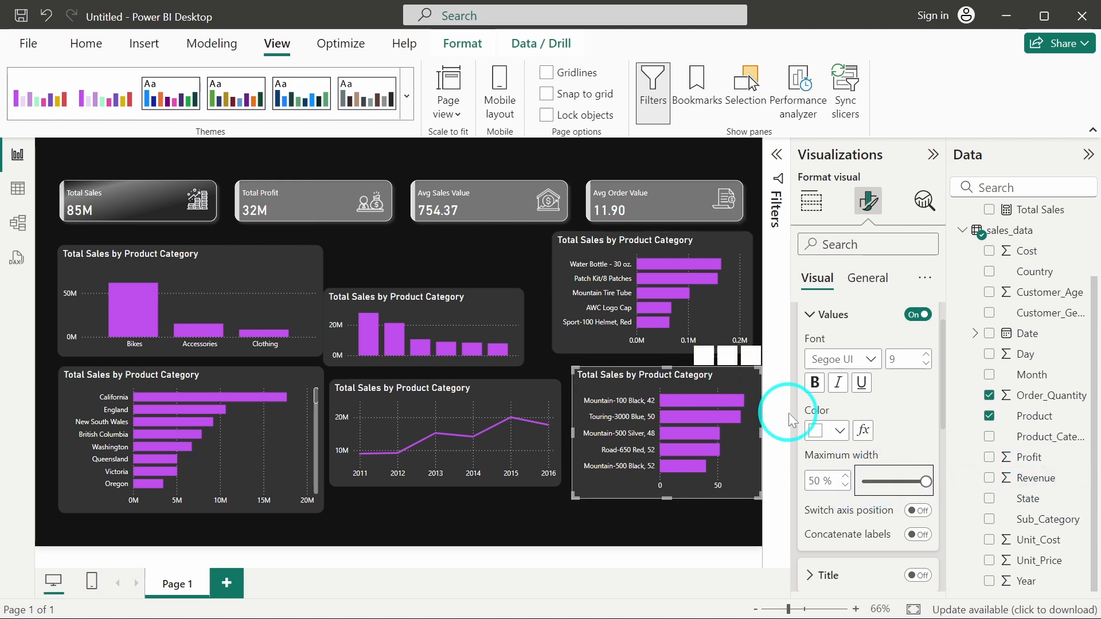
Change the title of the top 5 Product bar chart to "Top 5 Products Sold".
left_click(729, 270)
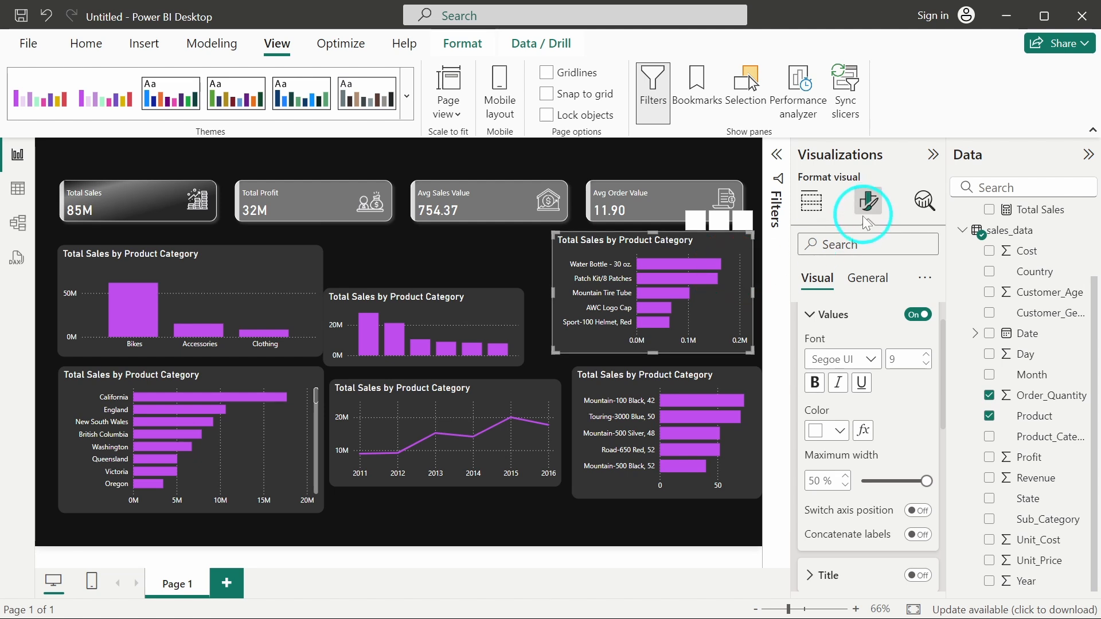
left_click(867, 279)
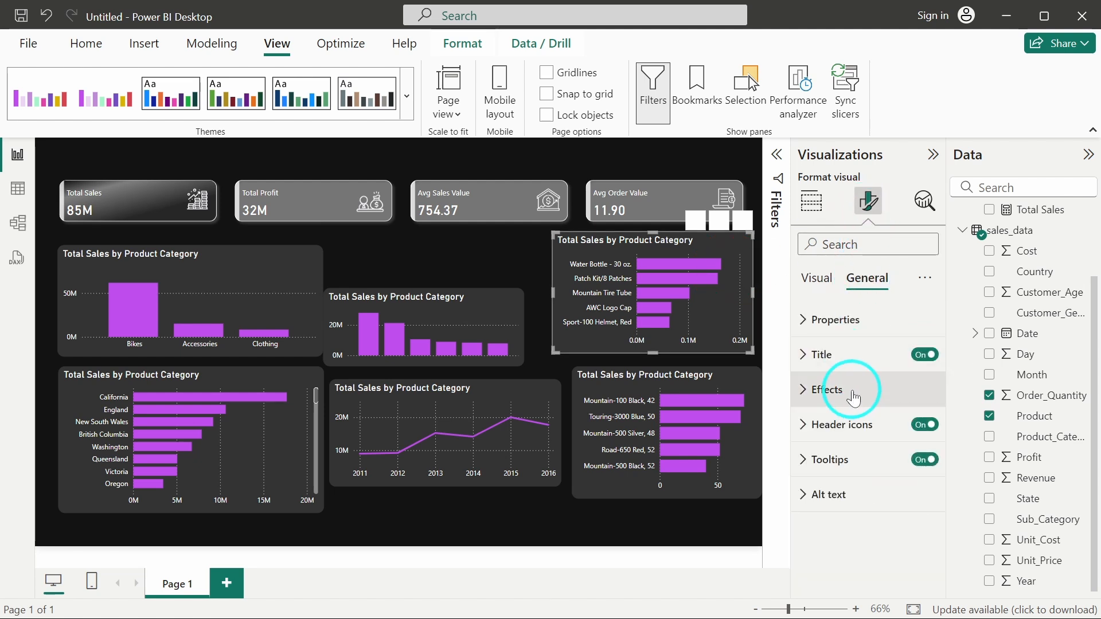
left_click(821, 354)
left_click(849, 440)
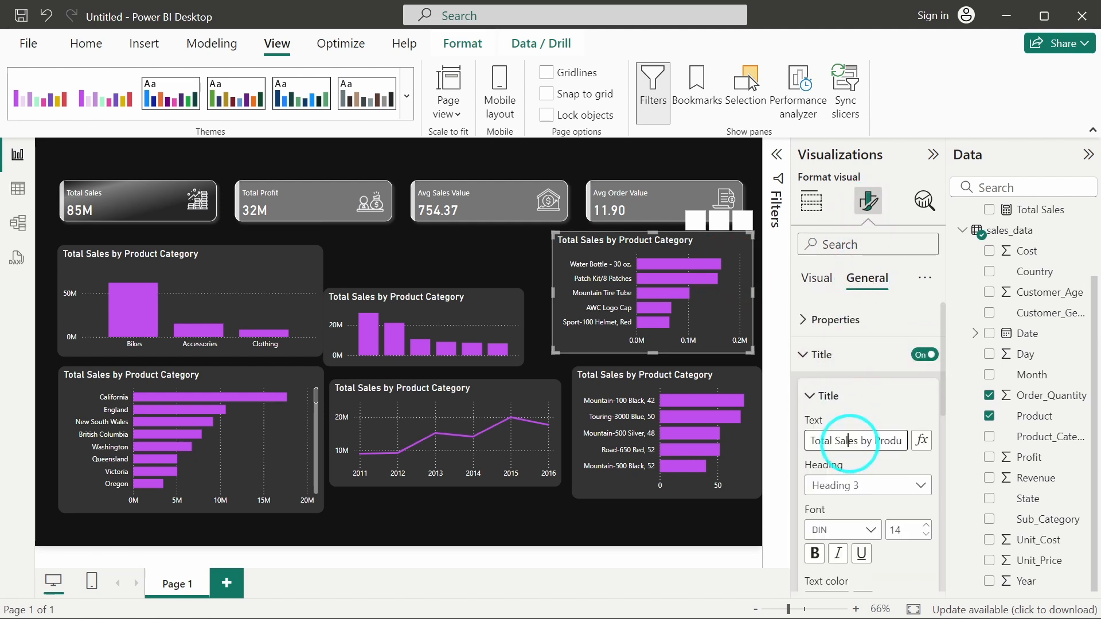
type("Top 5 Products")
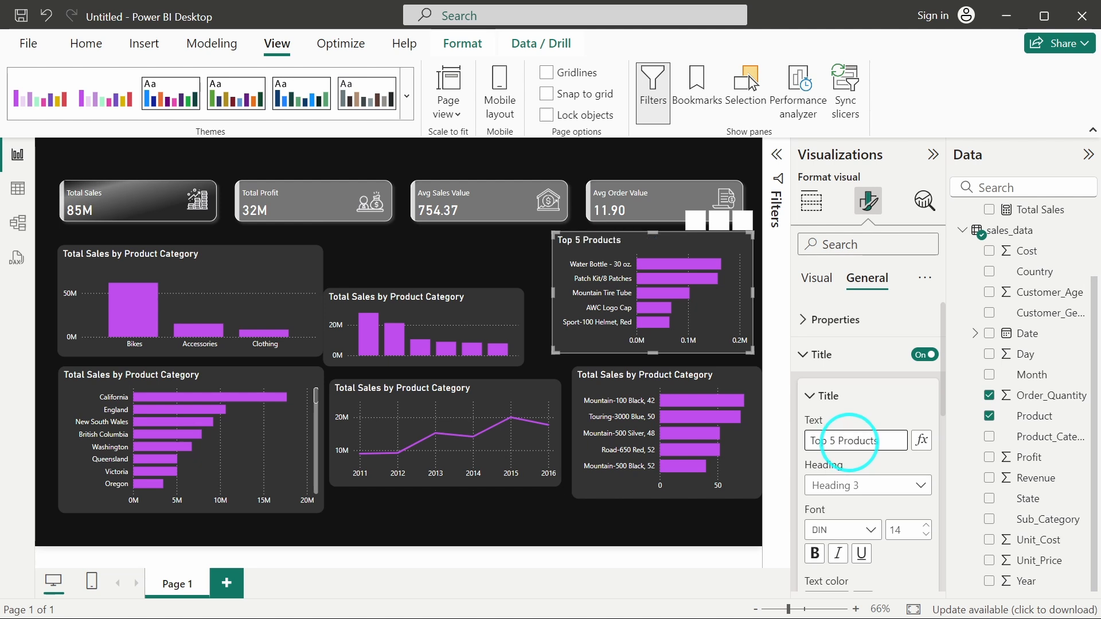
Change the title of the bottom 5 Product bar chart to "Bottom 5 Products by Order Quantity".
type("Bottom ")
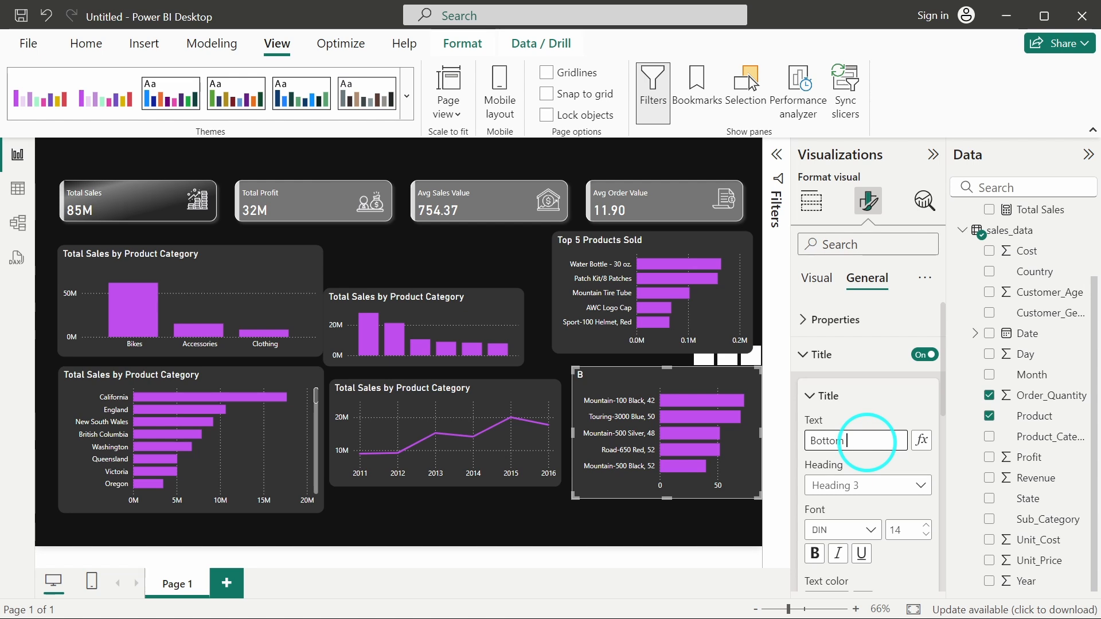
type("5 Products by")
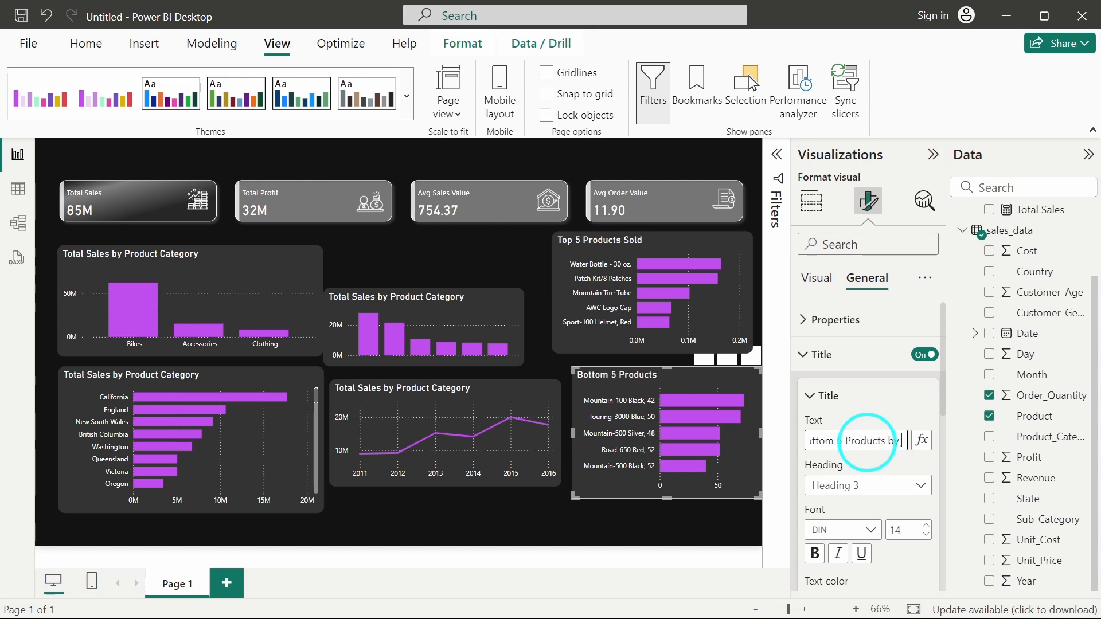
type(" Order Qua")
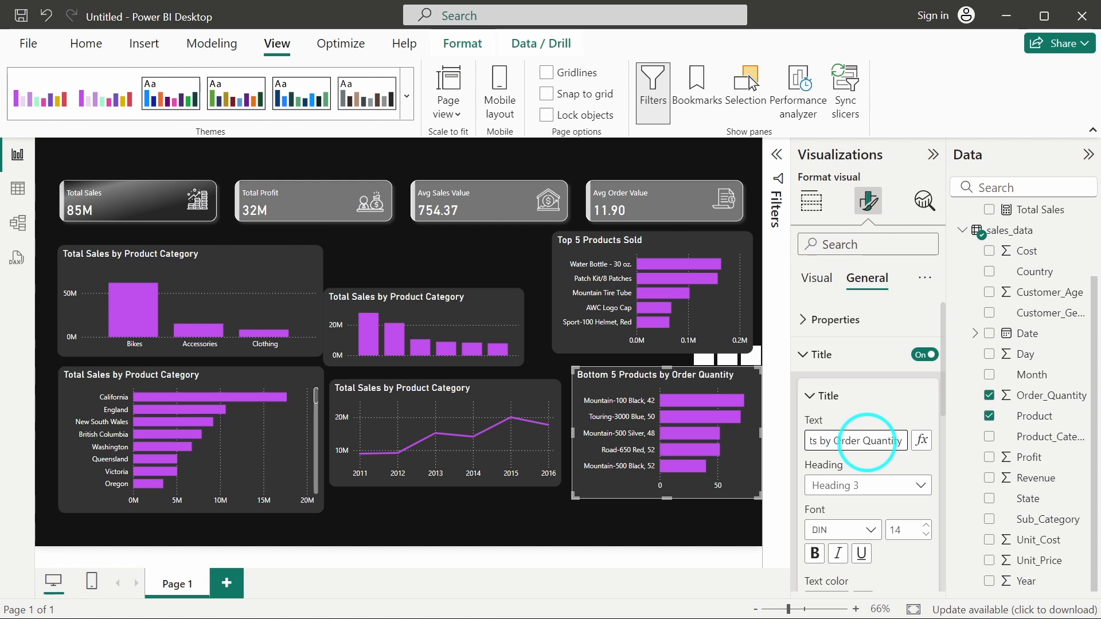
type("ntity")
Retitle the top 5 Product bar chart as "Top 5 Products by Order Quantity".
left_click(715, 266)
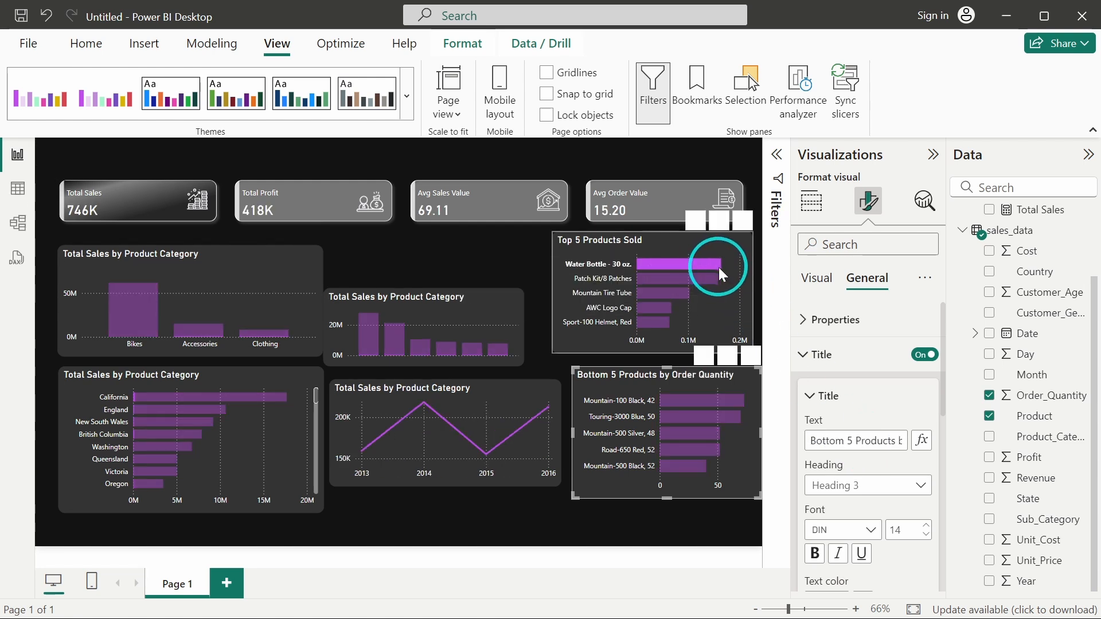
left_click(756, 319)
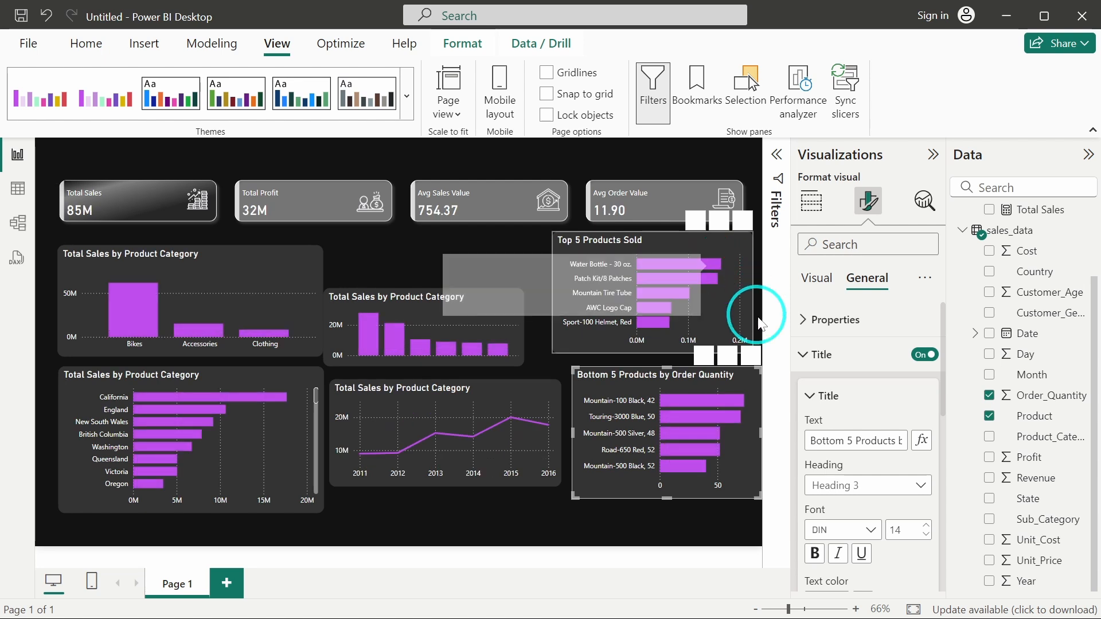
left_click(734, 302)
left_click(868, 438)
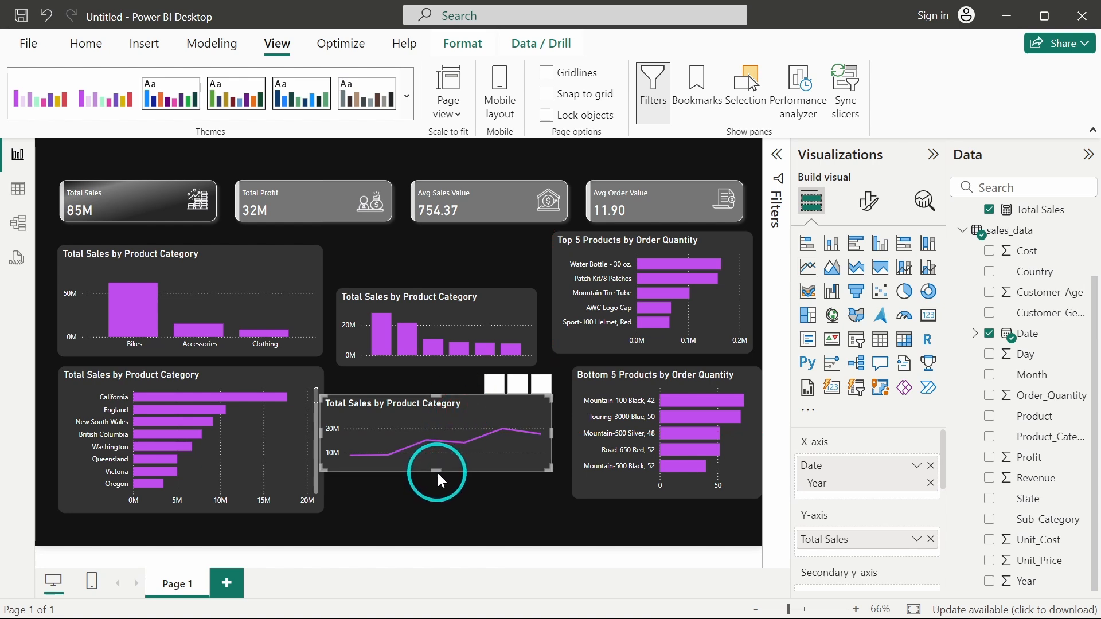
Increase the yearly line chart's height and align it beneath the Country column chart.
left_click_drag(438, 471, 438, 497)
mouse_move(459, 426)
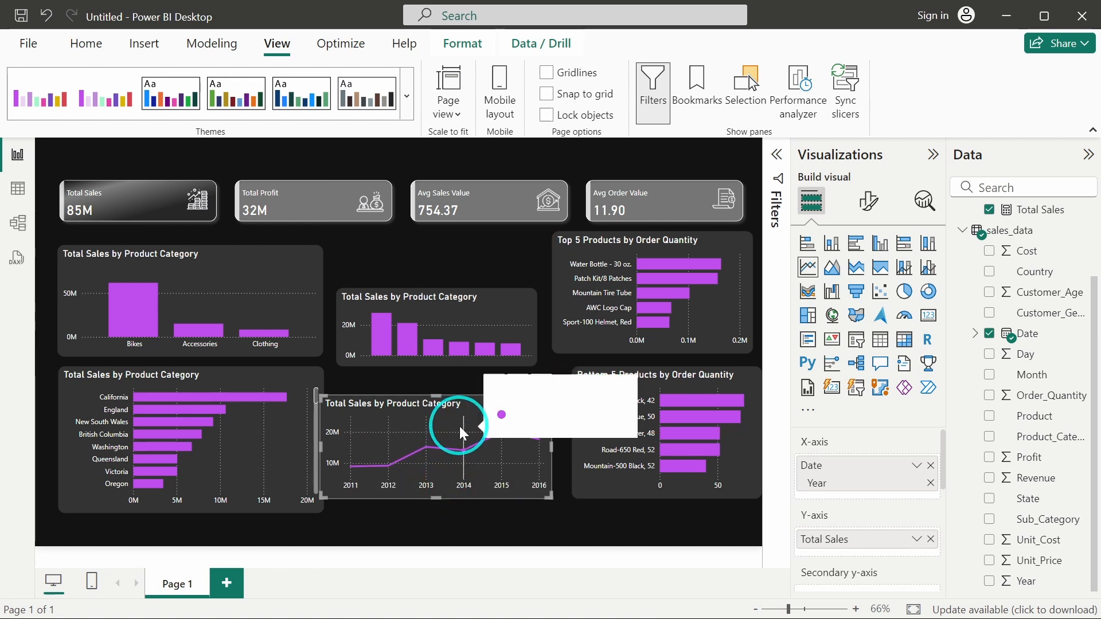
left_click_drag(475, 425, 495, 415)
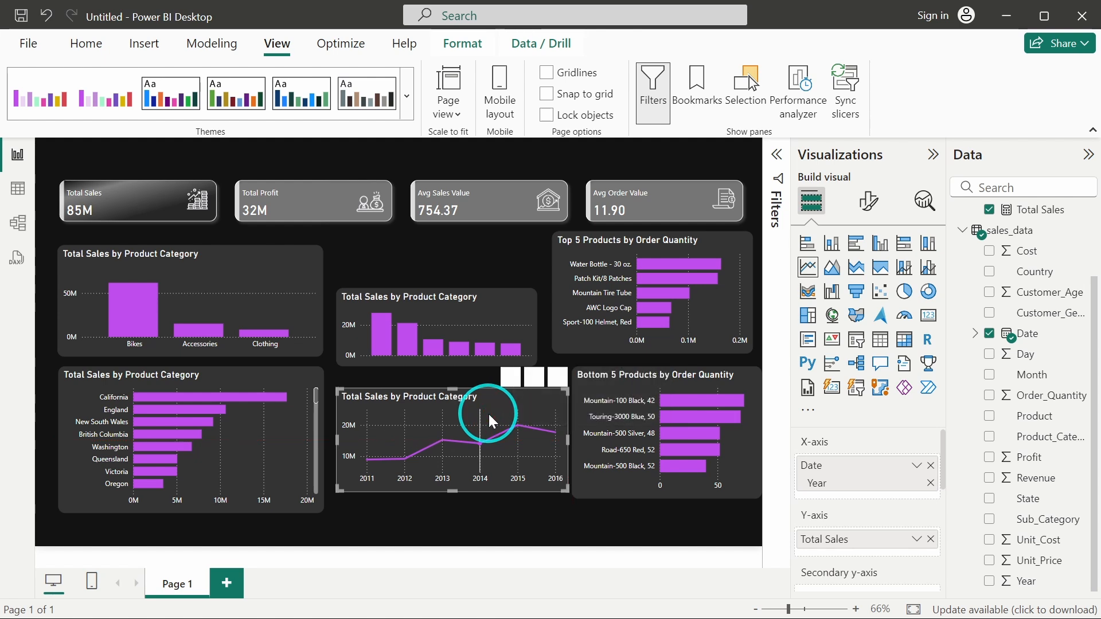
Open the sales_data table in Table view and look through its columns.
left_click(19, 199)
left_click(972, 237)
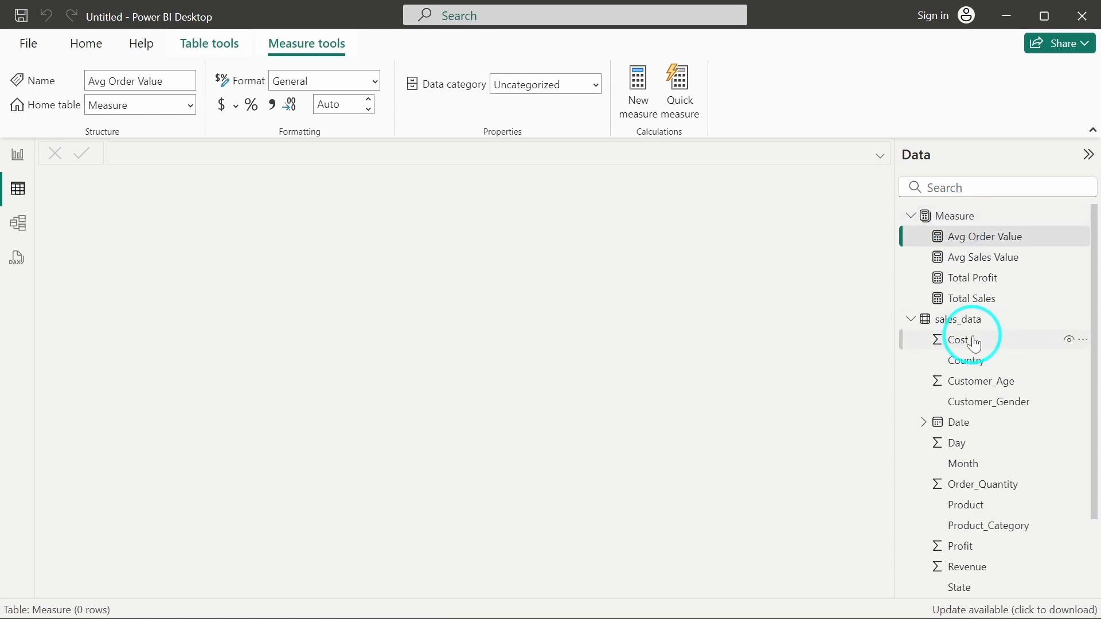
left_click(970, 321)
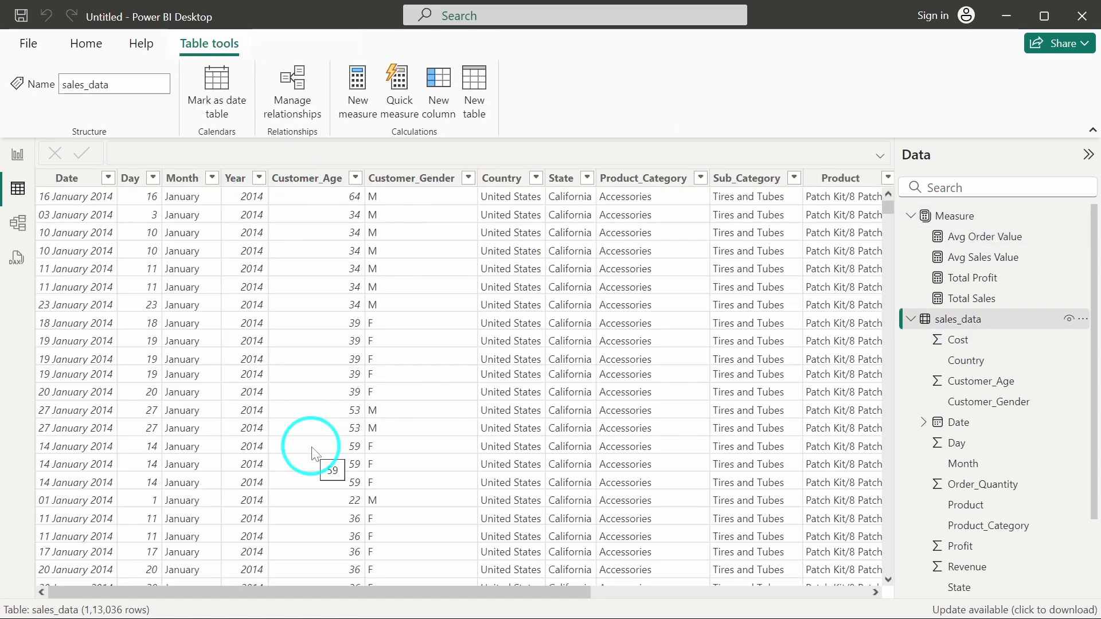
scroll(310, 445, "right", 5)
scroll(308, 442, "left", 5)
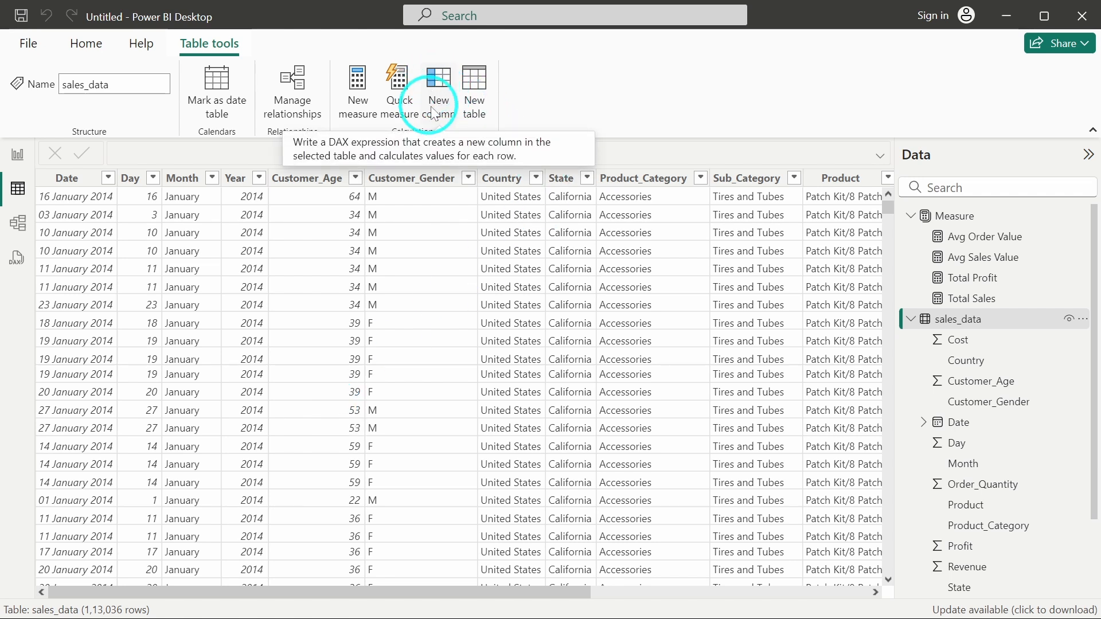
Add a calculated column to sales_data and start its DAX formula with "Age Group=" followed by a new line.
left_click(442, 81)
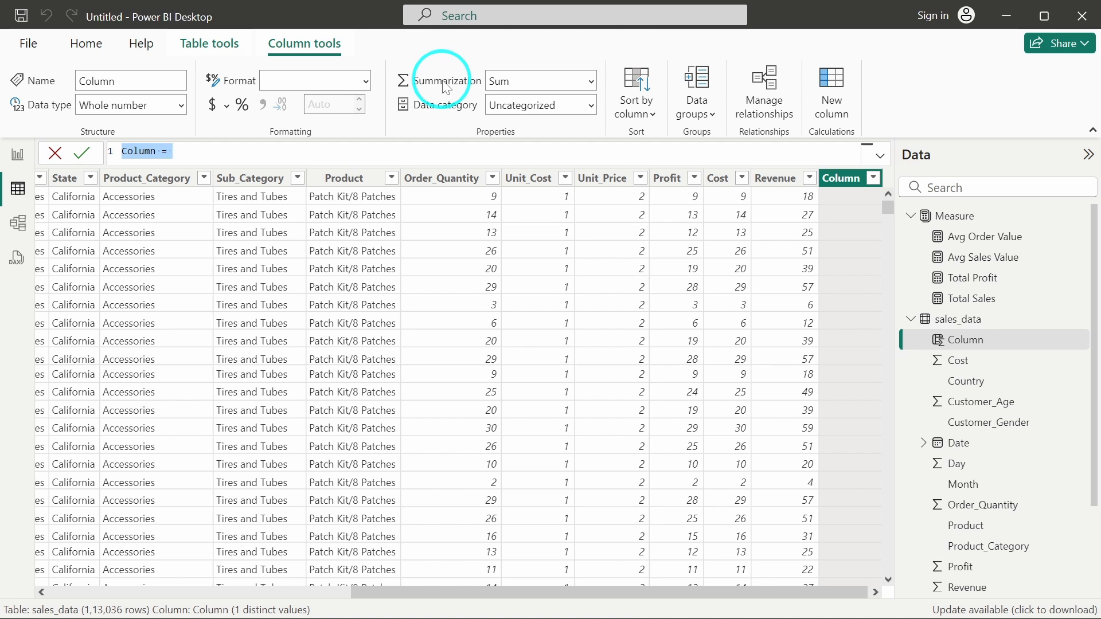
type("Age ")
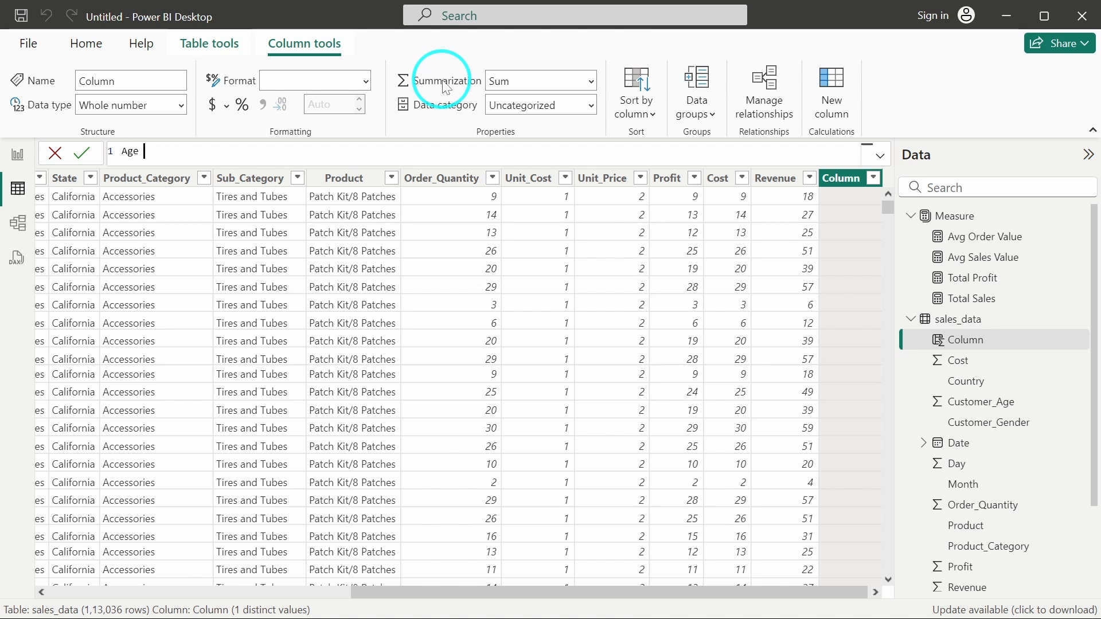
type("Group=")
key("shift+Return")
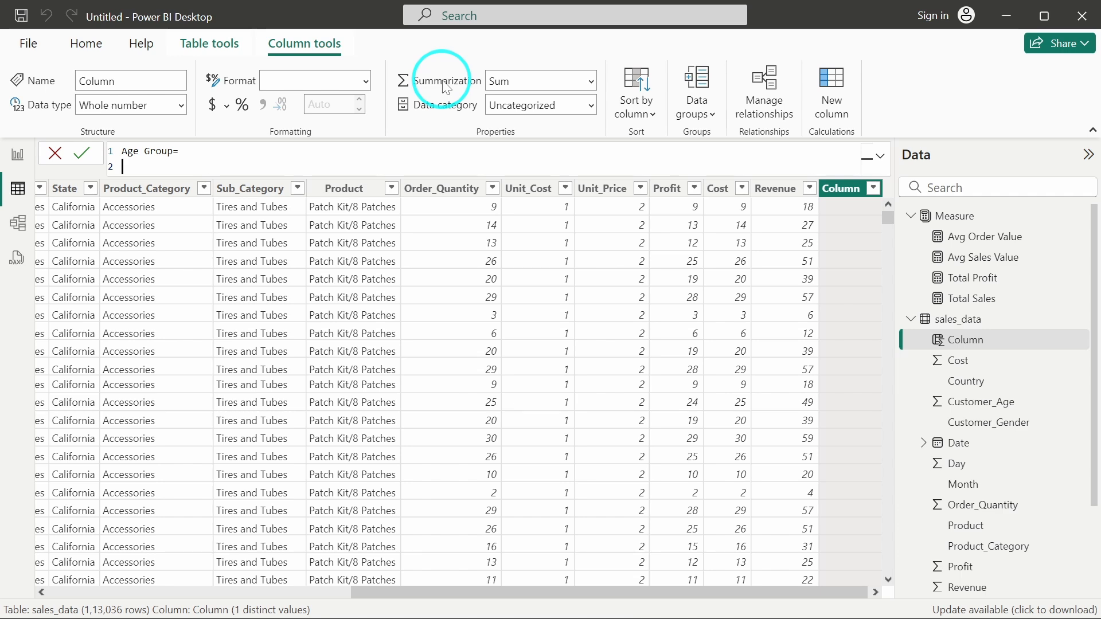
Begin the Age Group formula with an IF that returns "Youth (<25)" when sales_data[Customer_Age] is below 25.
type("IF(")
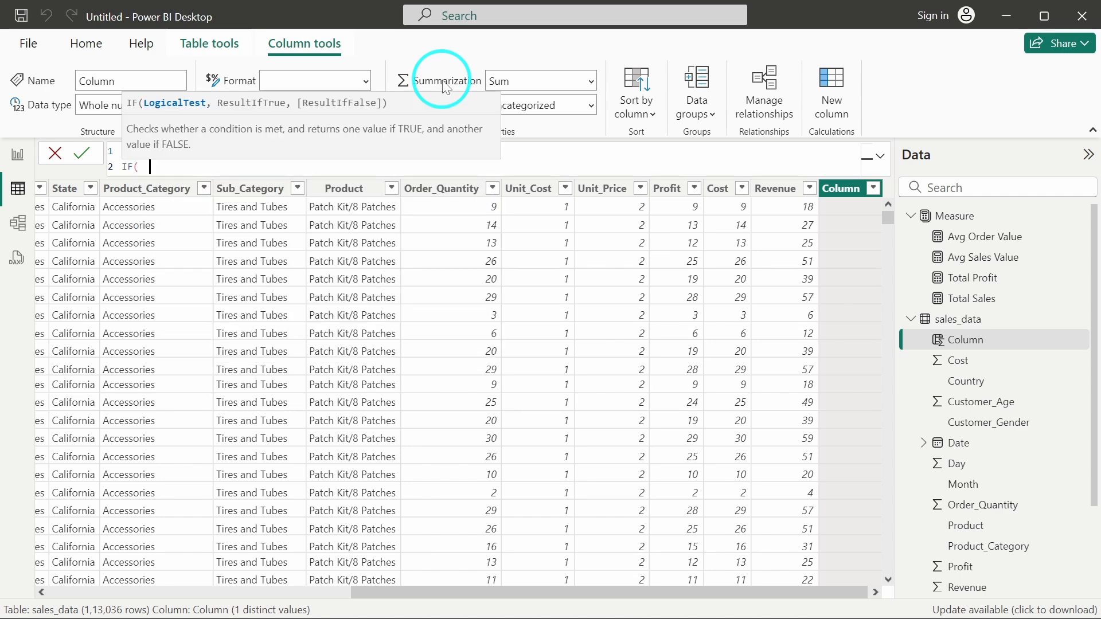
type("  ag")
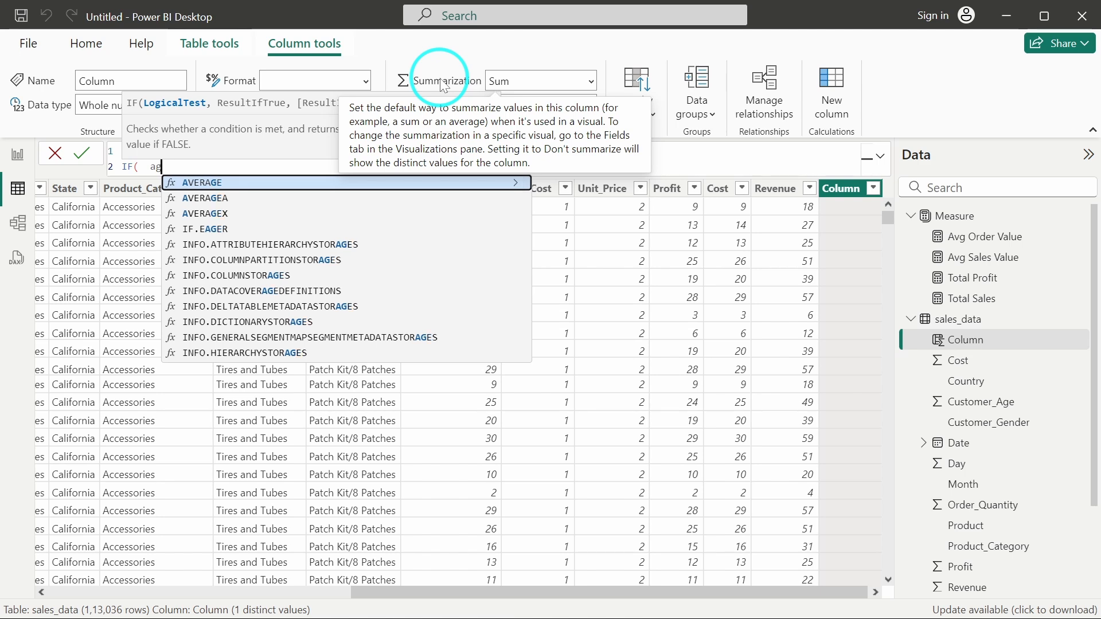
key("BackSpace")
key("BackSpace")
type("Cus")
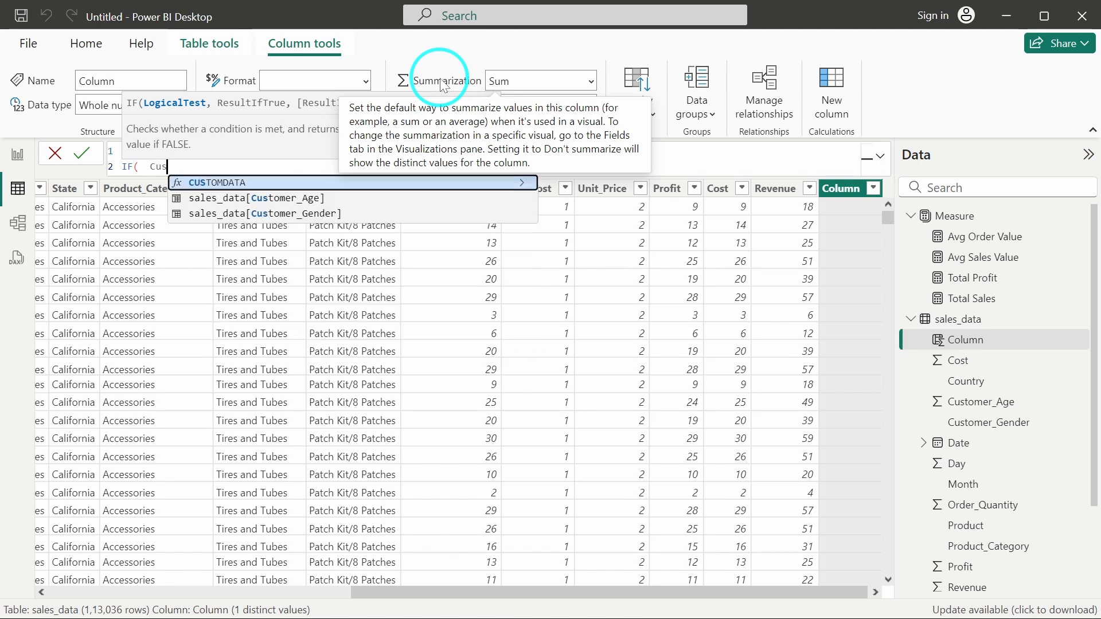
type("tomer")
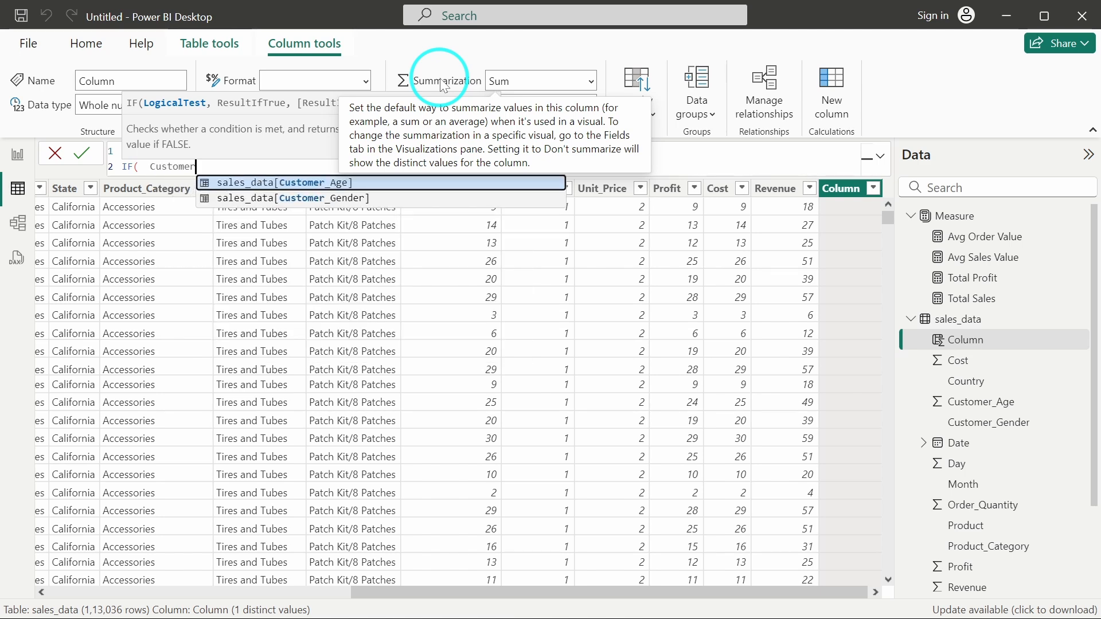
key("Tab")
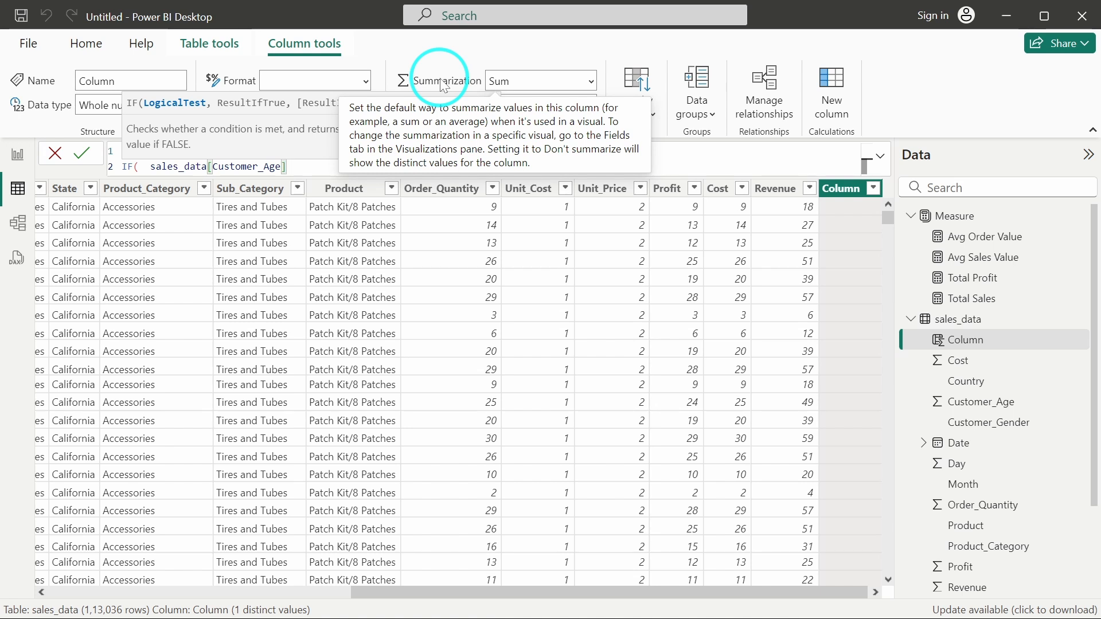
type("<")
type("=25,")
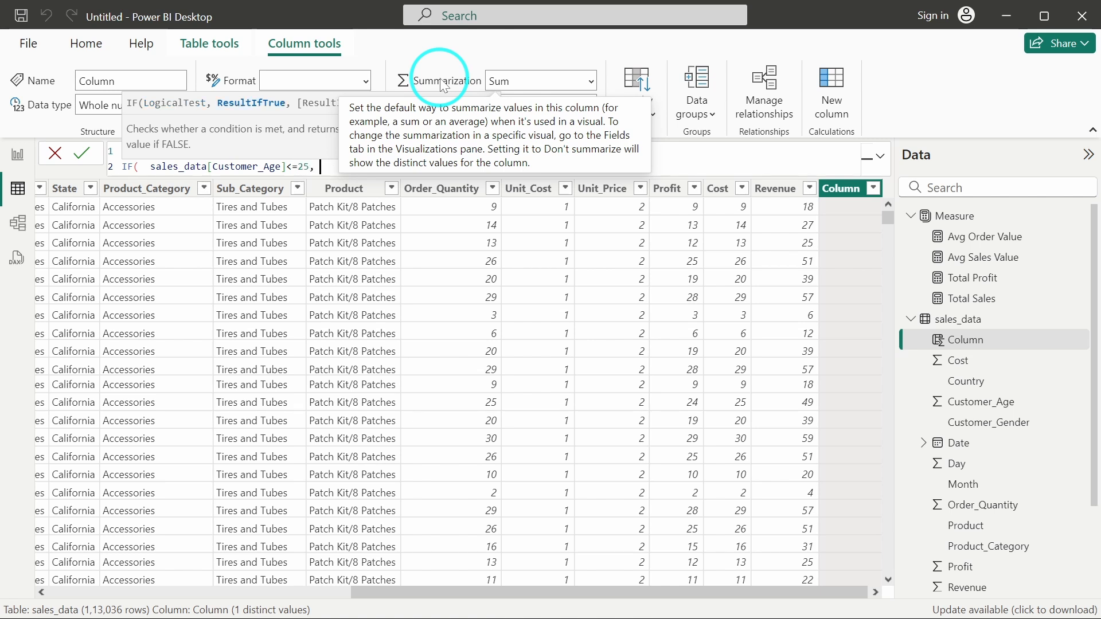
key("BackSpace")
key("BackSpace")
key("BackSpace")
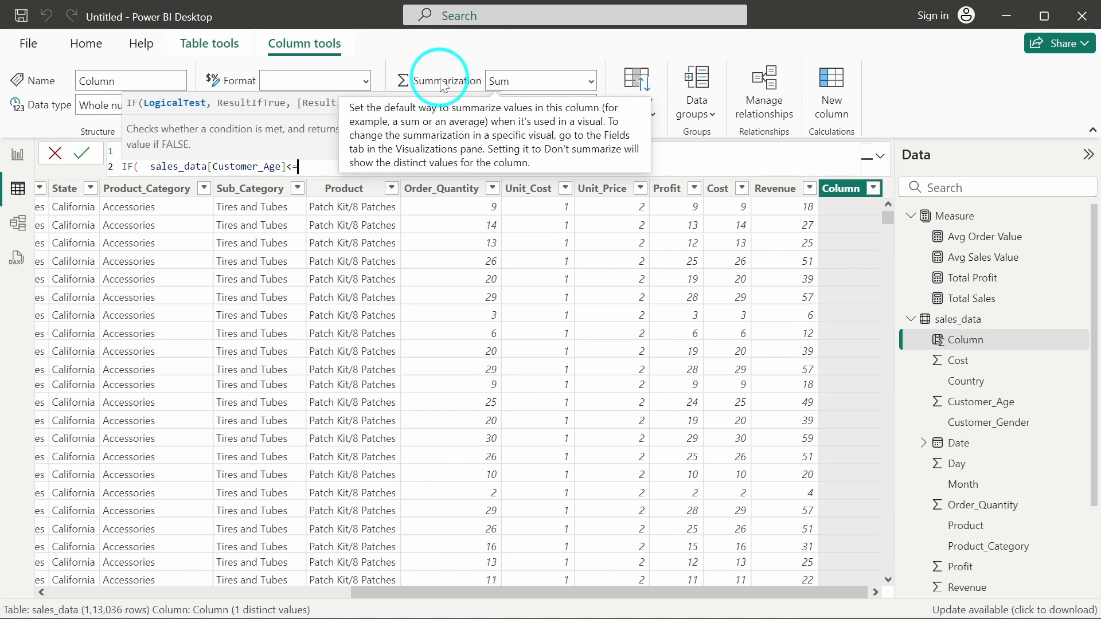
type("25, \"Youth (")
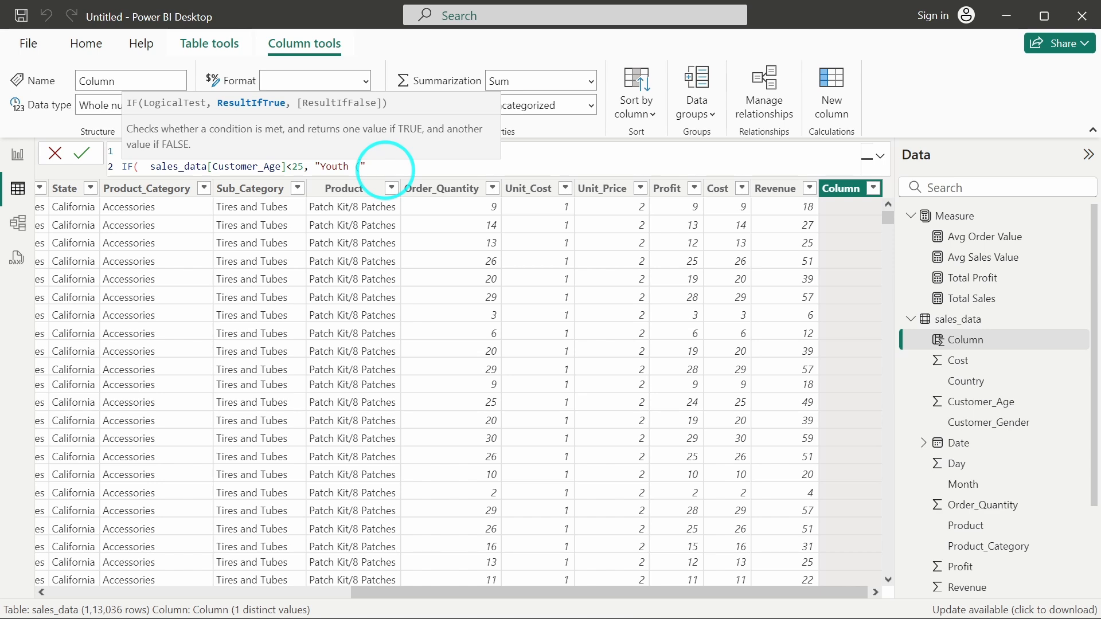
type("<25)\",")
key("shift+Return")
Add a nested IF returning "Young Adults (25-34)" when sales_data[Customer_Age] is >=25 && <35.
type("IF(sales_data[Customer_Age]")
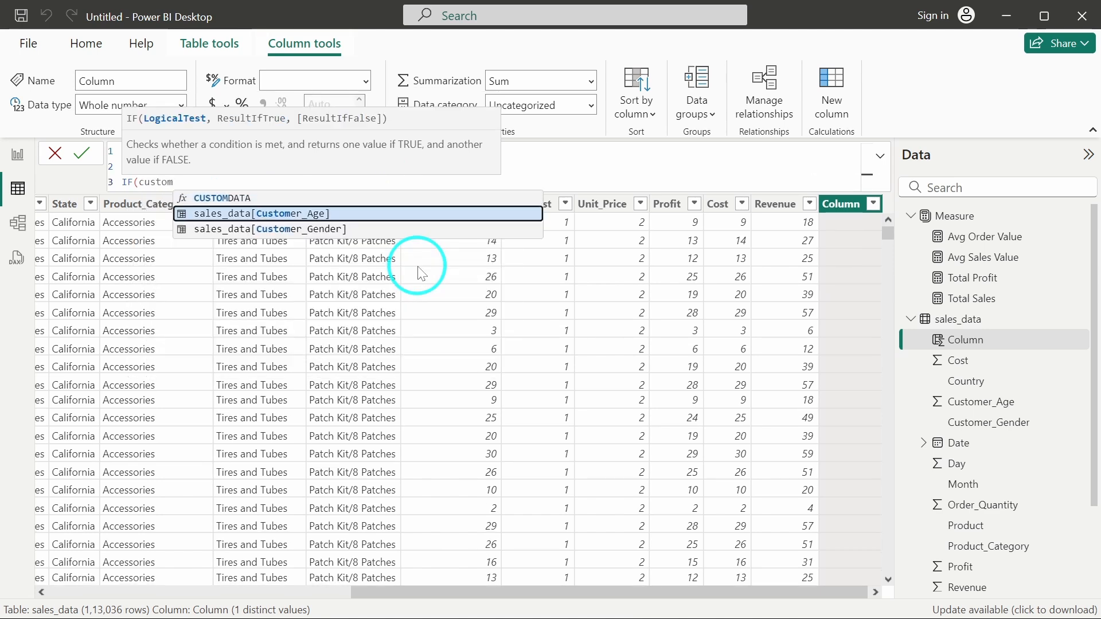
type(">=25 &&")
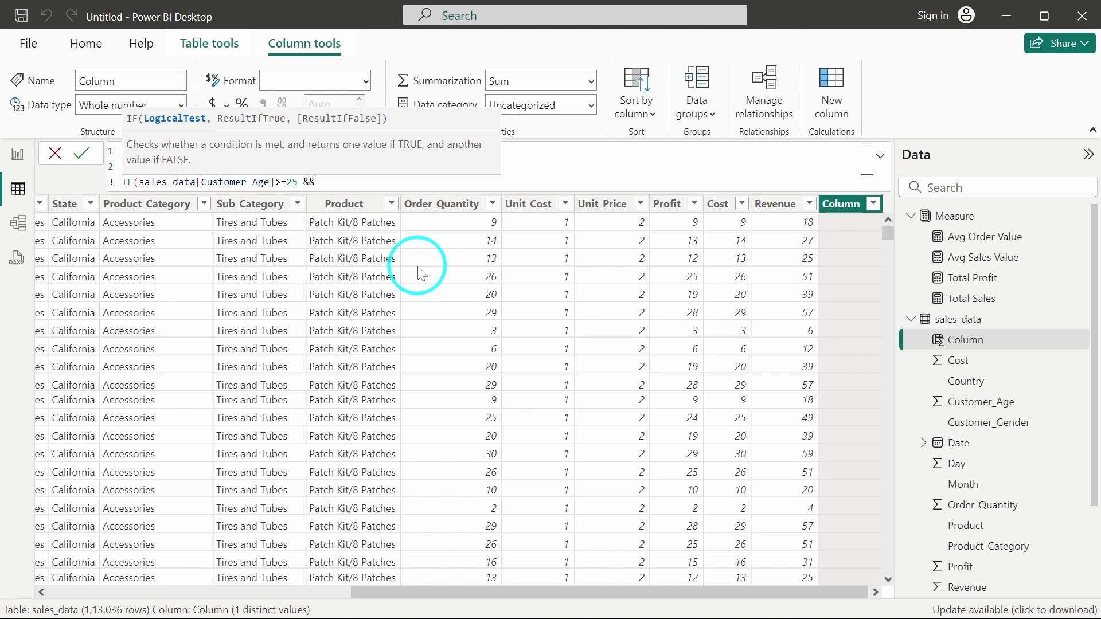
type(" custom")
key("Tab")
type(",")
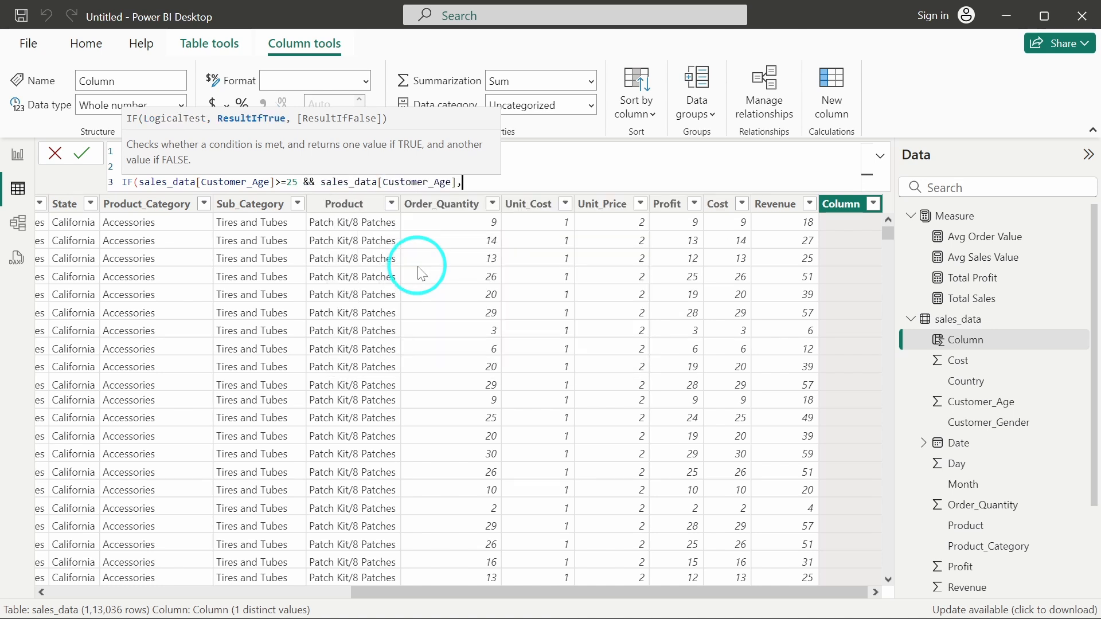
type("35")
key("BackSpace")
key("BackSpace")
key("BackSpace")
type("<35, \"\"")
key("Left")
type("Young Adults (2")
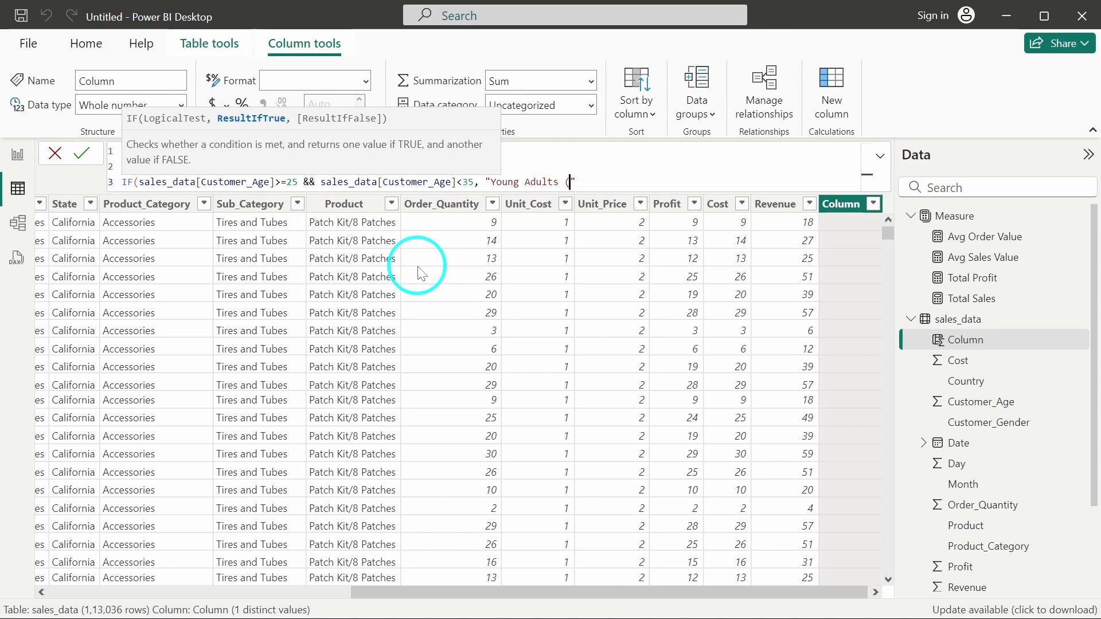
type("5-34)\",")
key("shift+Return")
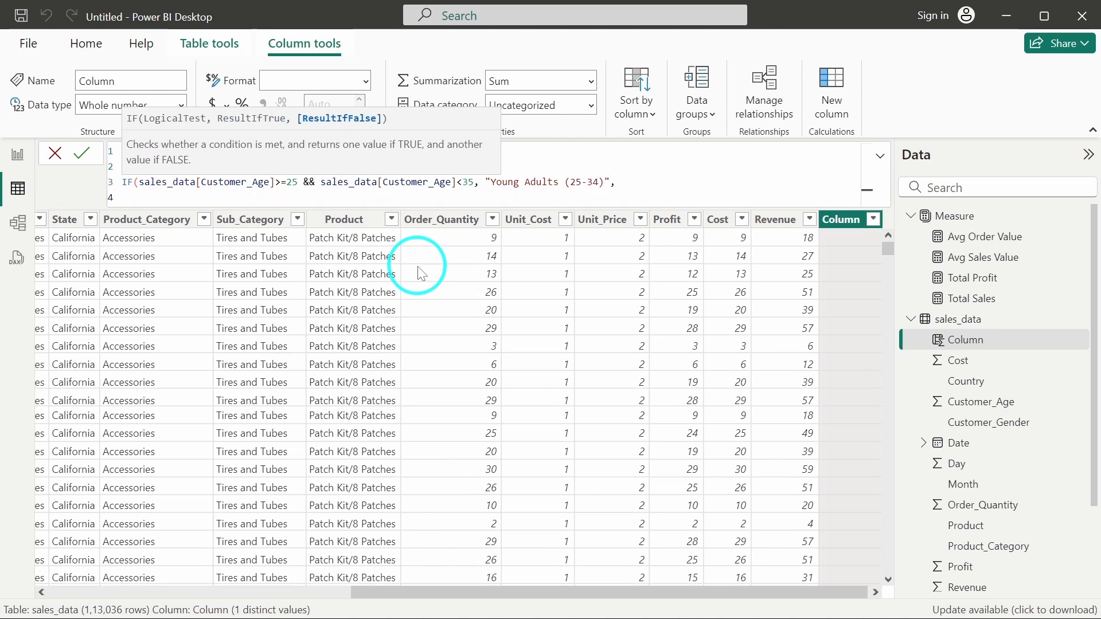
Add a third nested IF testing sales_data[Customer_Age]>=64 && sales_data[Customer_Age]<34, with an opening quote for its result.
type("IF(sales_data[Customer_Age]")
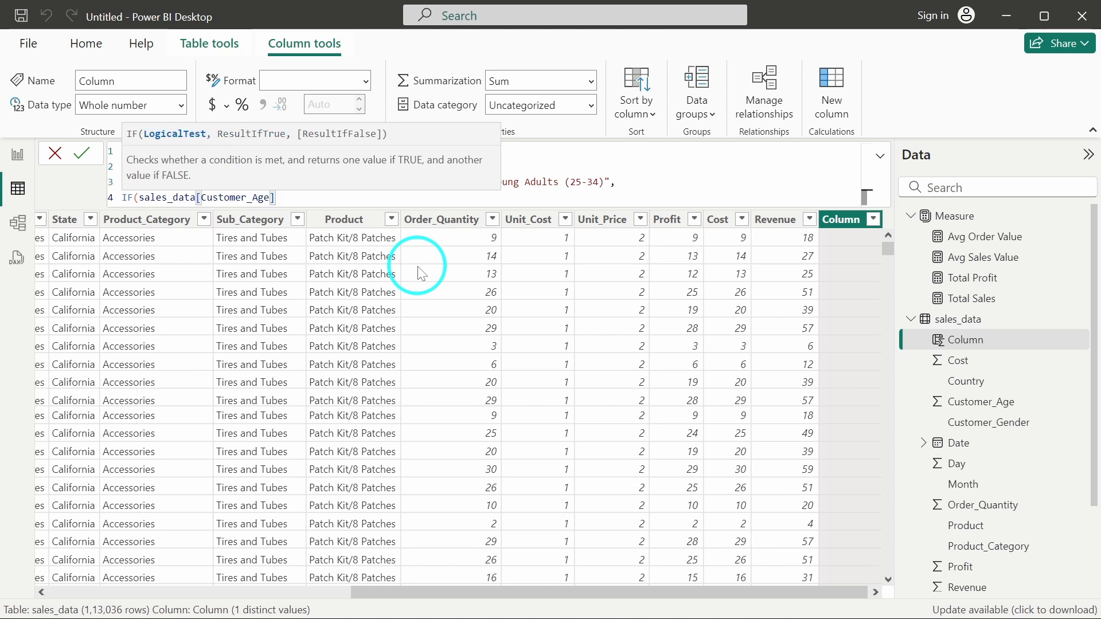
type(">")
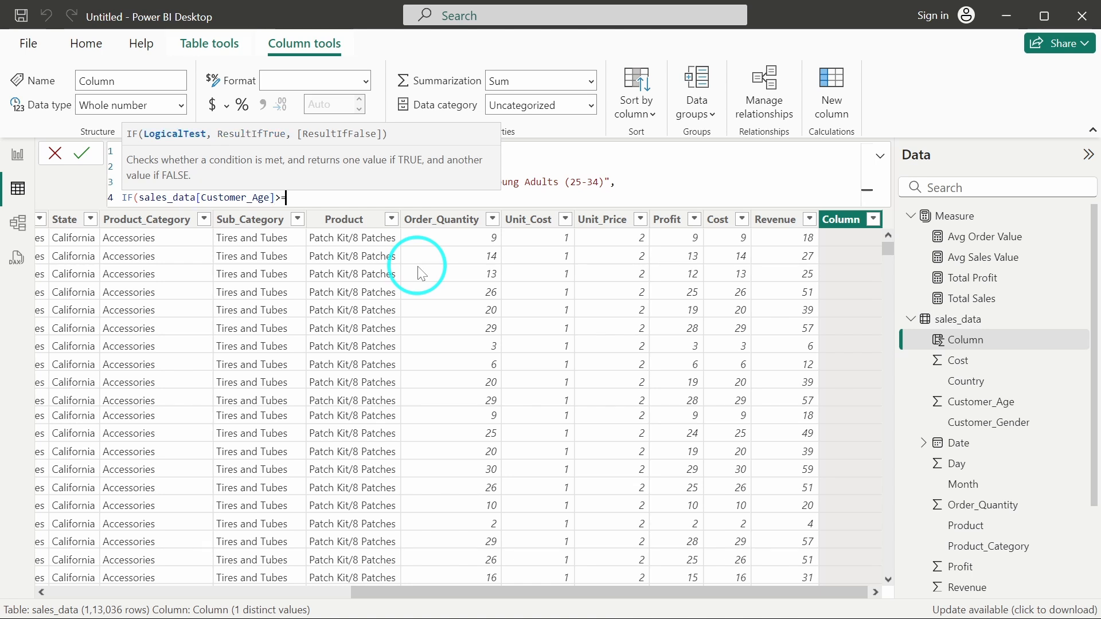
type("=64 && sales_data[Customer_Age]")
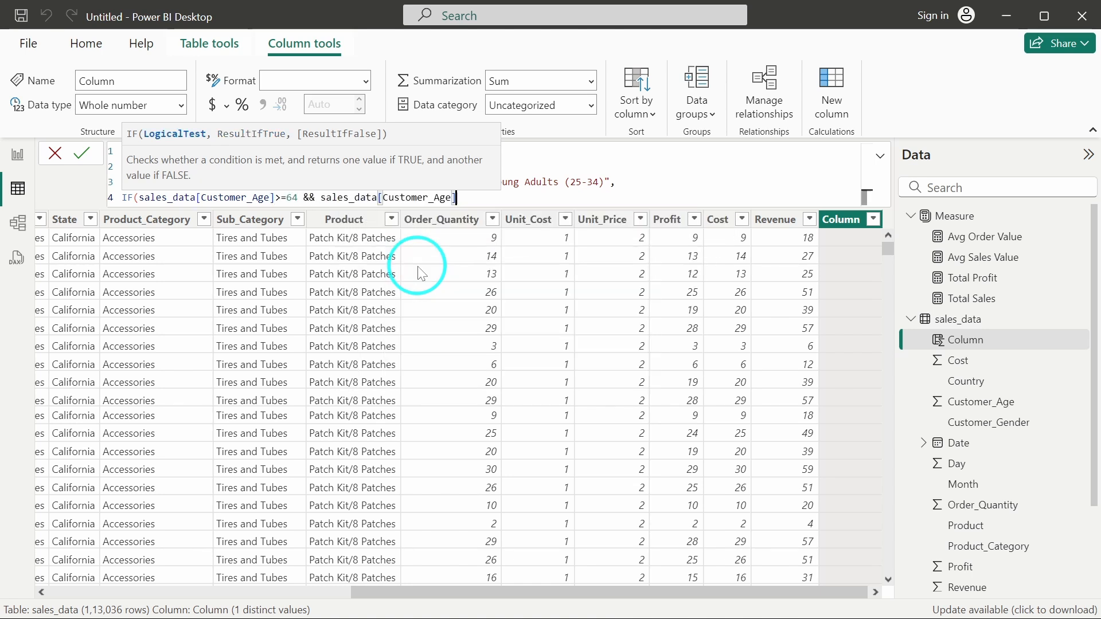
type("<34, \"")
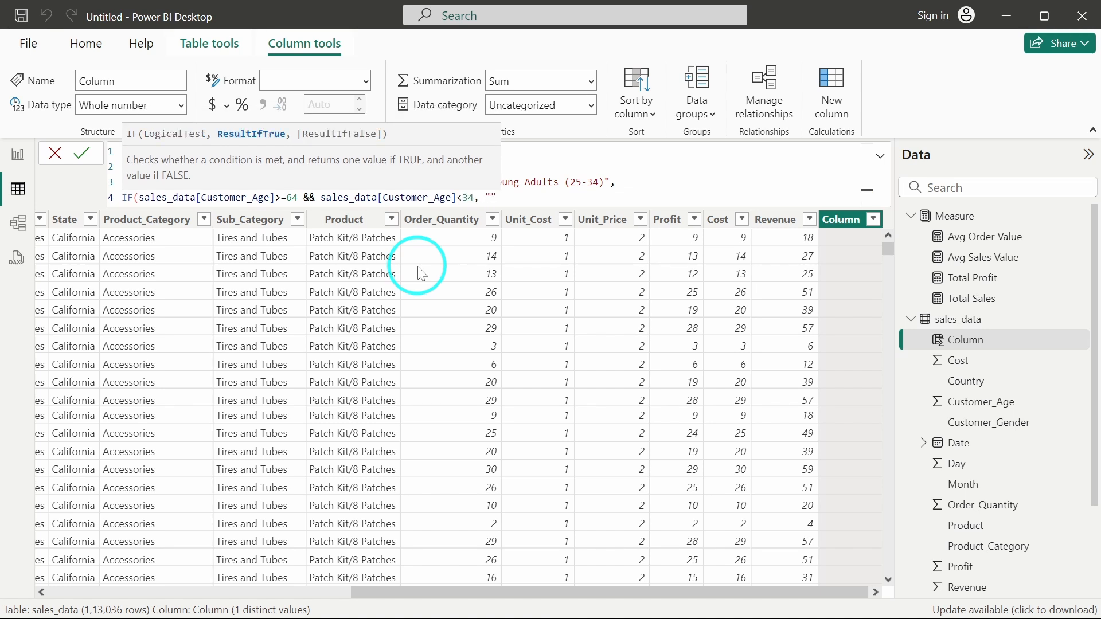
Correct the third condition's limits to >=35 and <64 and make it return "Adults (35-64)".
key("Left")
key("Left")
key("Left")
key("Left")
key("Left")
key("Left")
key("Left")
key("Left")
key("Left")
key("Left")
key("Left")
key("Left")
key("Left")
key("Left")
key("Left")
key("Left")
key("Left")
key("Left")
key("Left")
key("Left")
key("BackSpace")
key("BackSpace")
type("3")
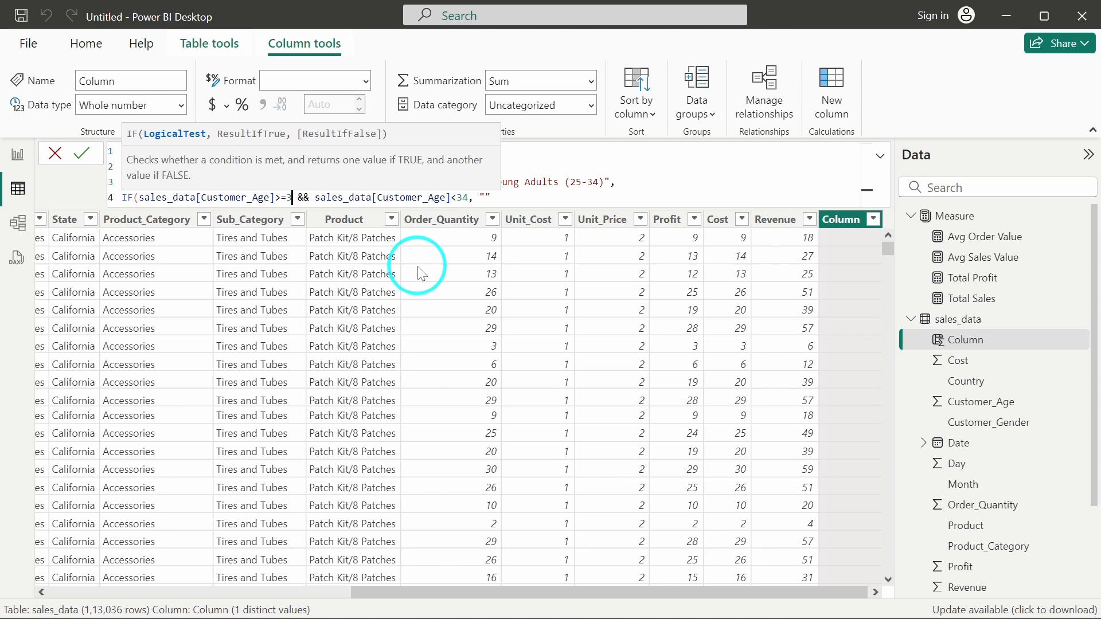
type("5")
key("ctrl+Right")
key("ctrl+Right")
key("ctrl+Right")
key("ctrl+Right")
key("Delete")
key("Delete")
type("64")
key("Right")
key("Right")
key("Right")
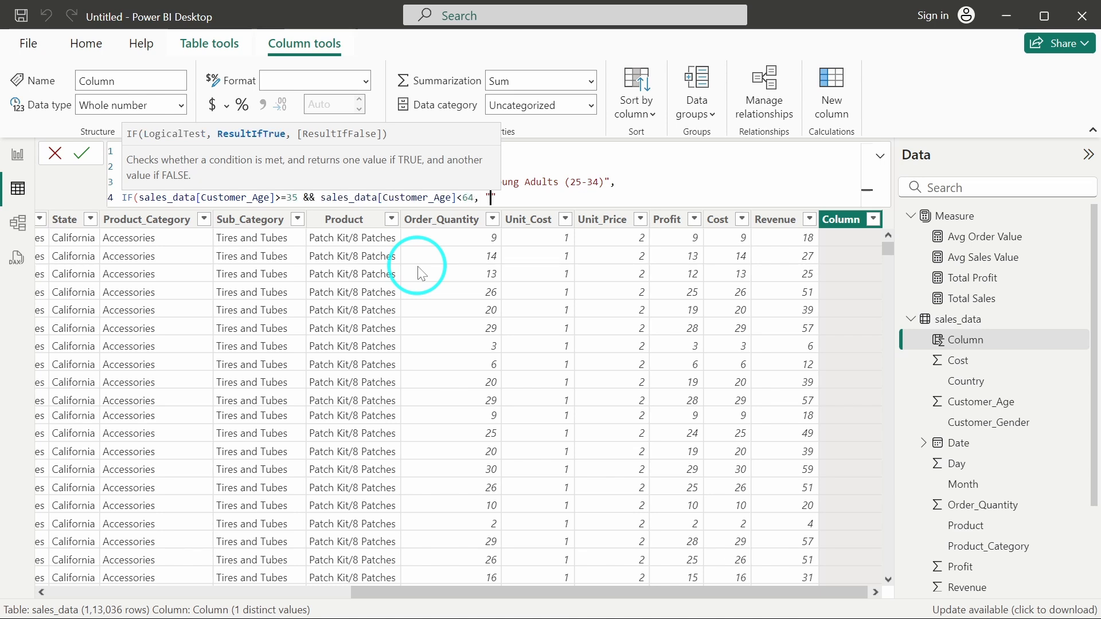
type("Adults (35-64)\",")
key("shift+Return")
Add a final IF returning "Seniors (65+)" for sales_data[Customer_Age]>=65, close all parentheses and commit the Age Group column.
type("IF(sales_data[Customer_Age]>=65, \"")
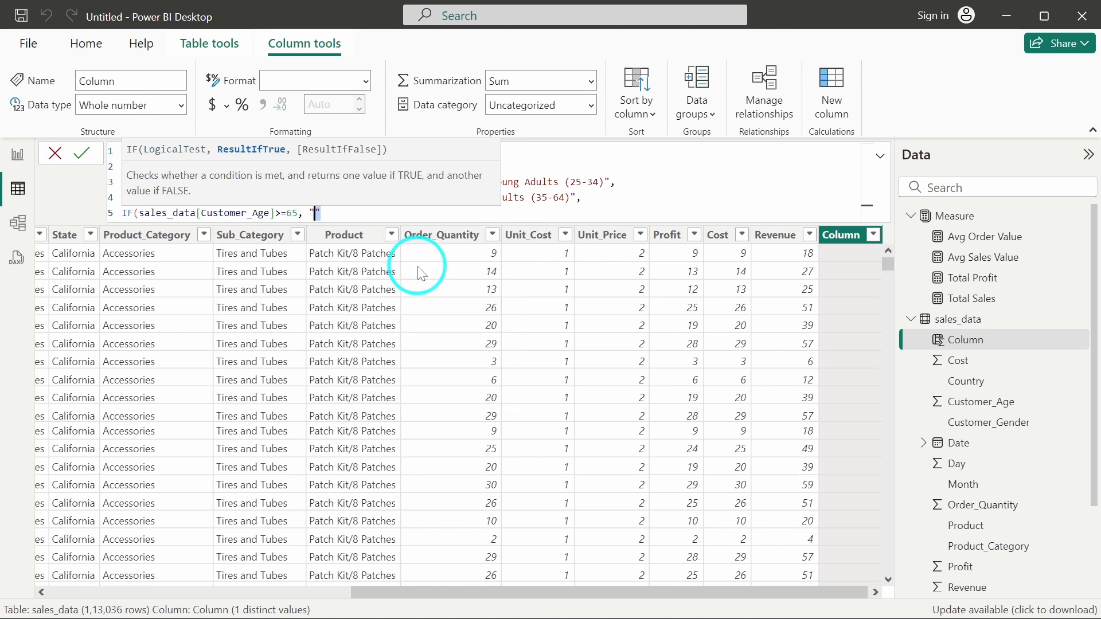
type("Seniors (65+)\"))))")
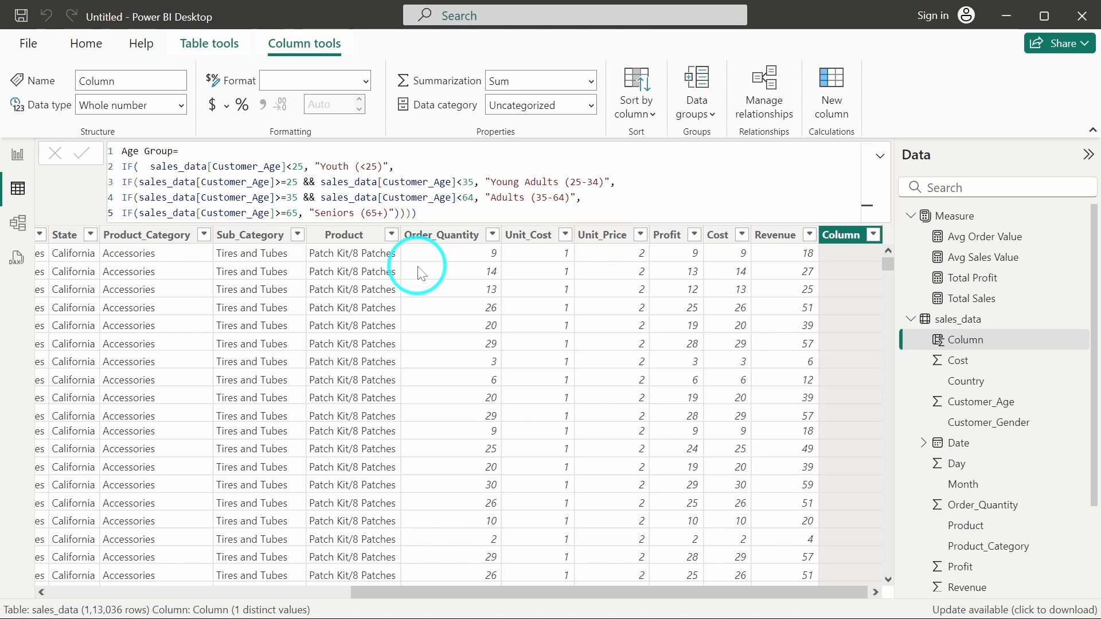
key("Return")
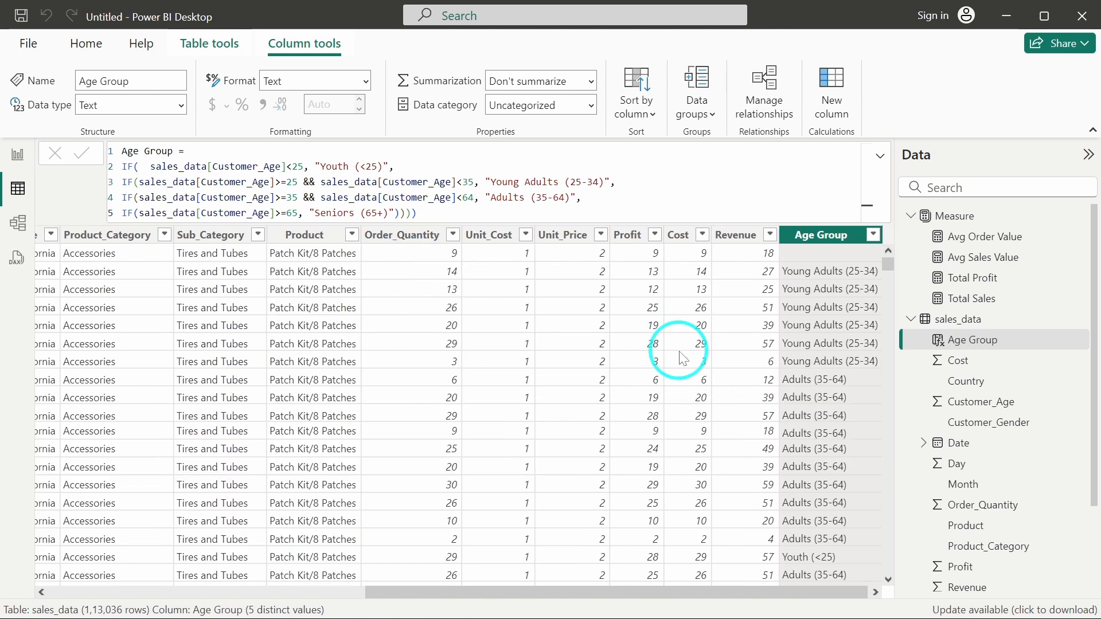
Filter the Age Group column to show only blank rows and check their customer ages.
scroll(826, 367, "down", 3)
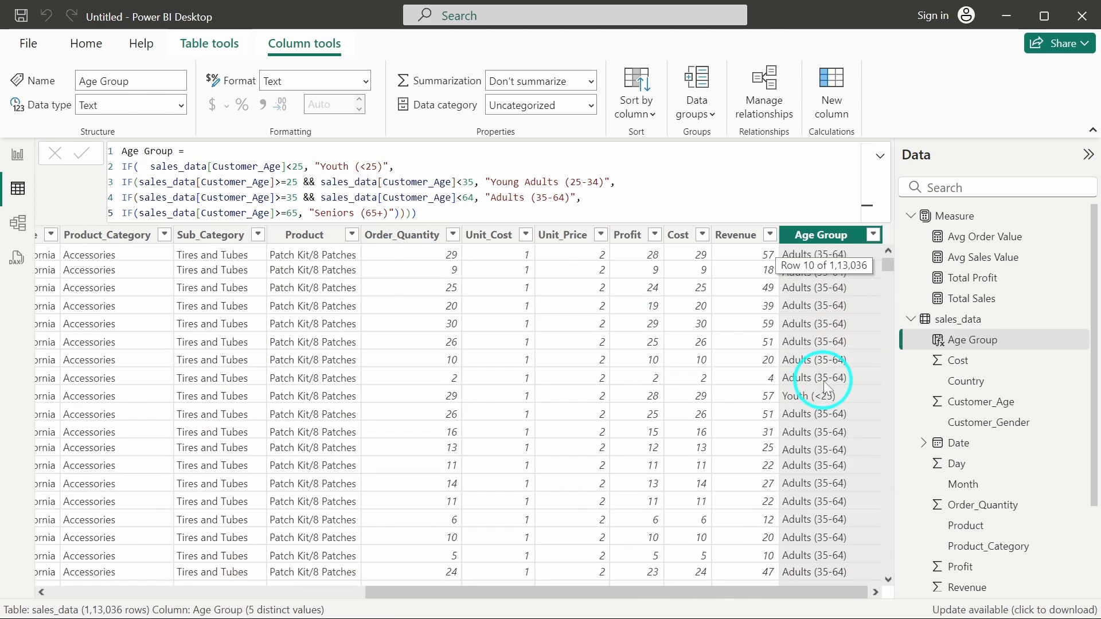
scroll(832, 344, "up", 3)
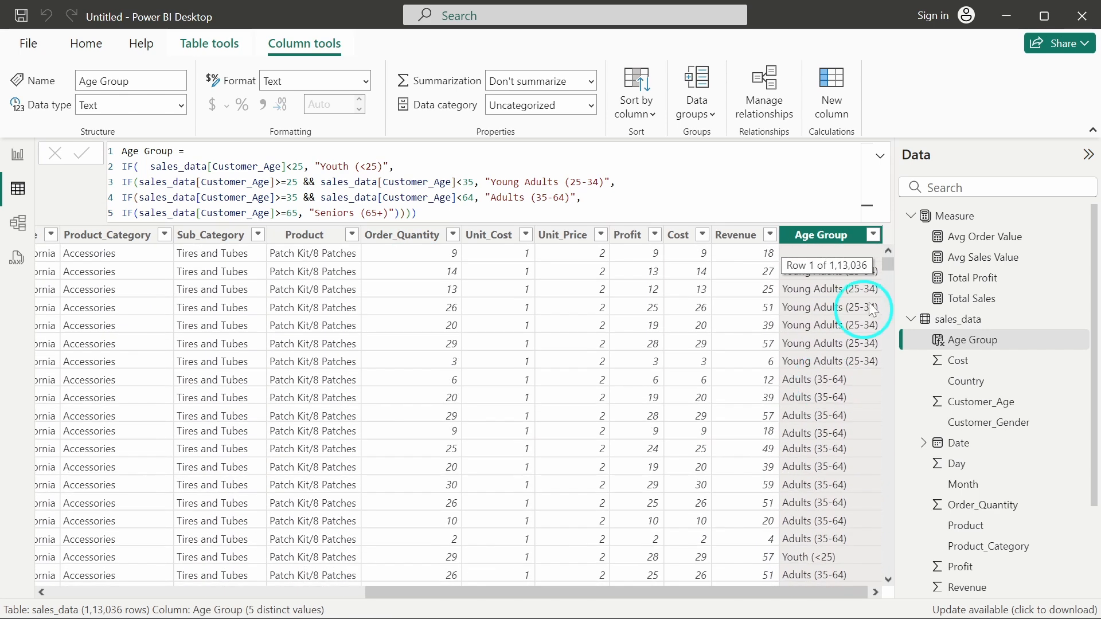
left_click(872, 235)
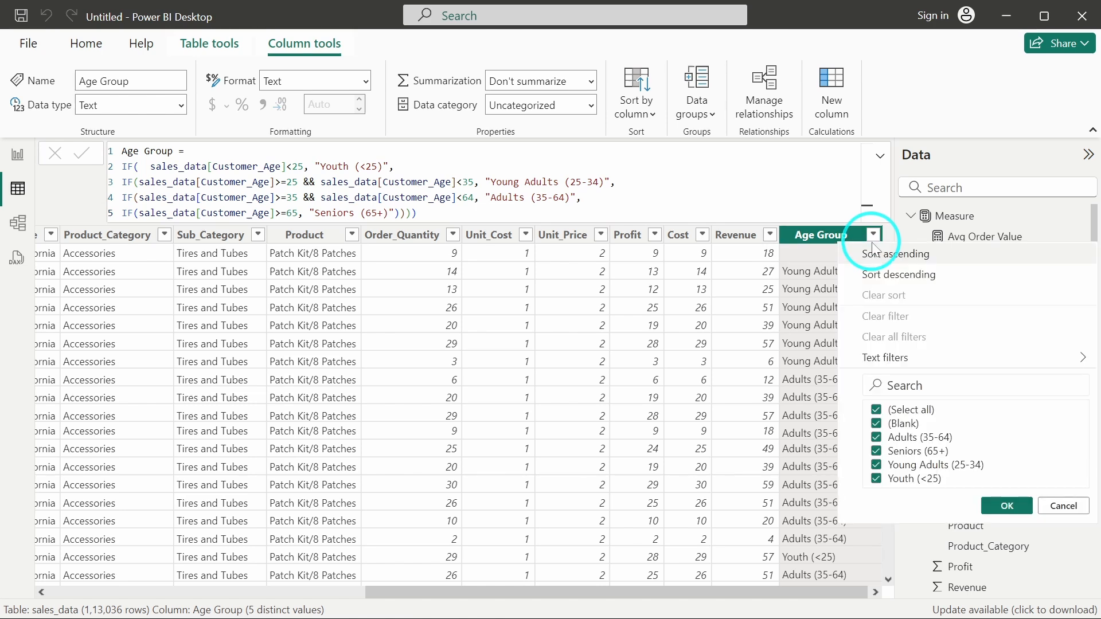
left_click(905, 410)
left_click(903, 423)
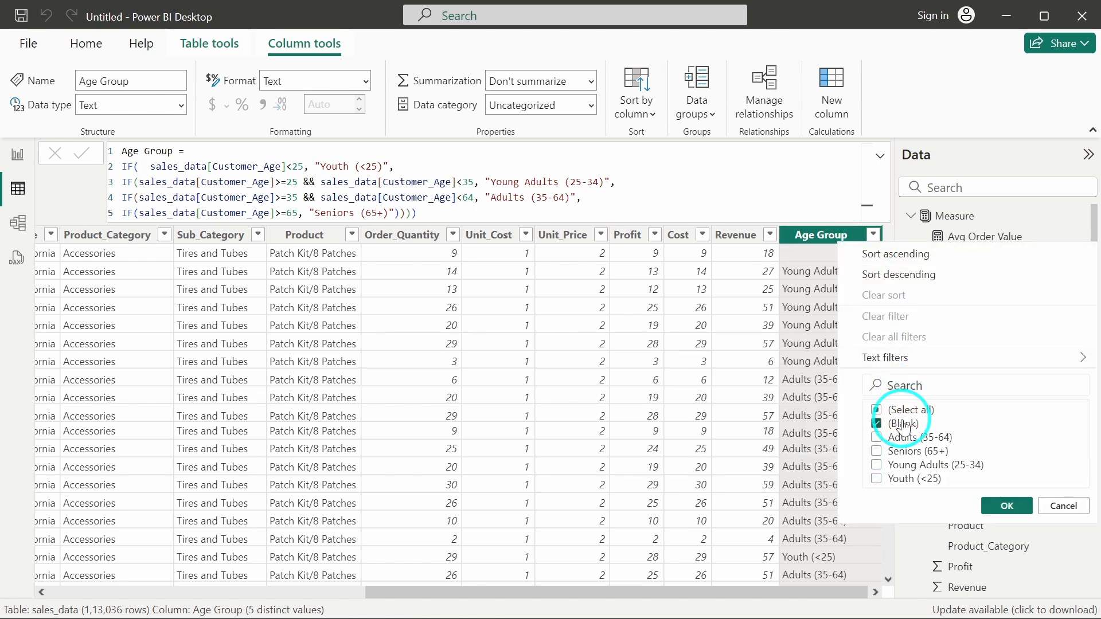
left_click(998, 505)
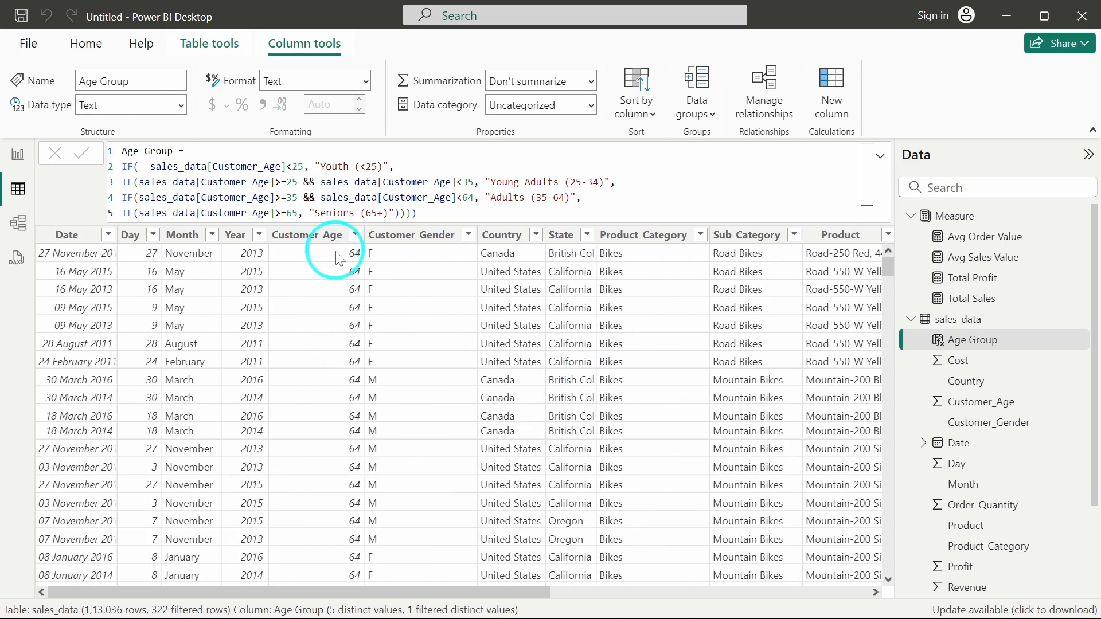
Change the Adults (35-64) upper limit in the formula to <=64, then clear all table filters.
scroll(575, 412, "right", 9)
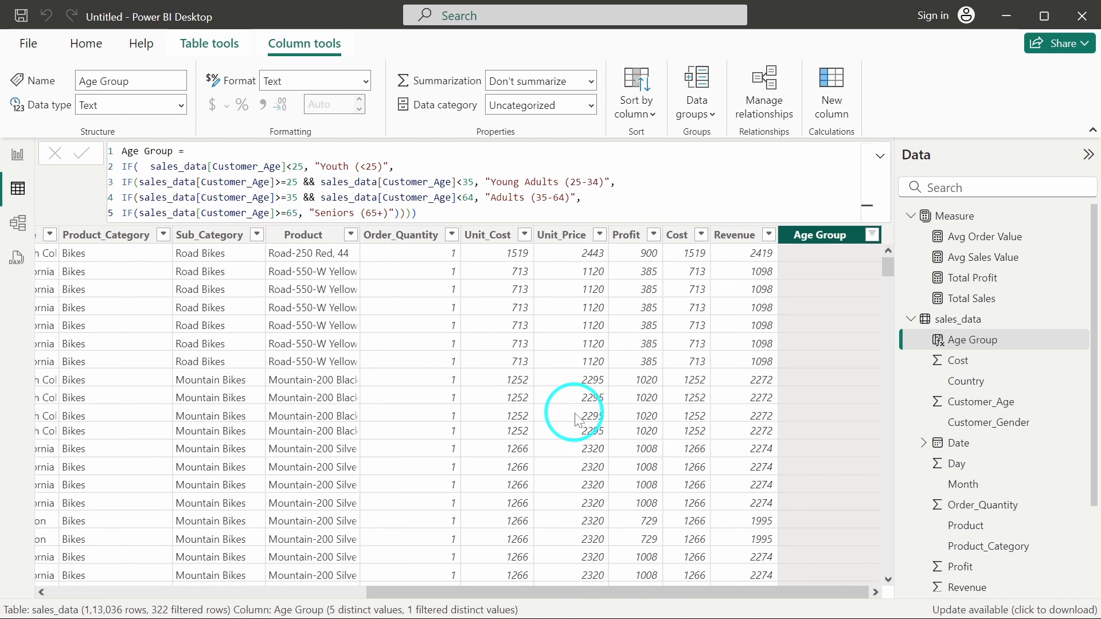
left_click(462, 198)
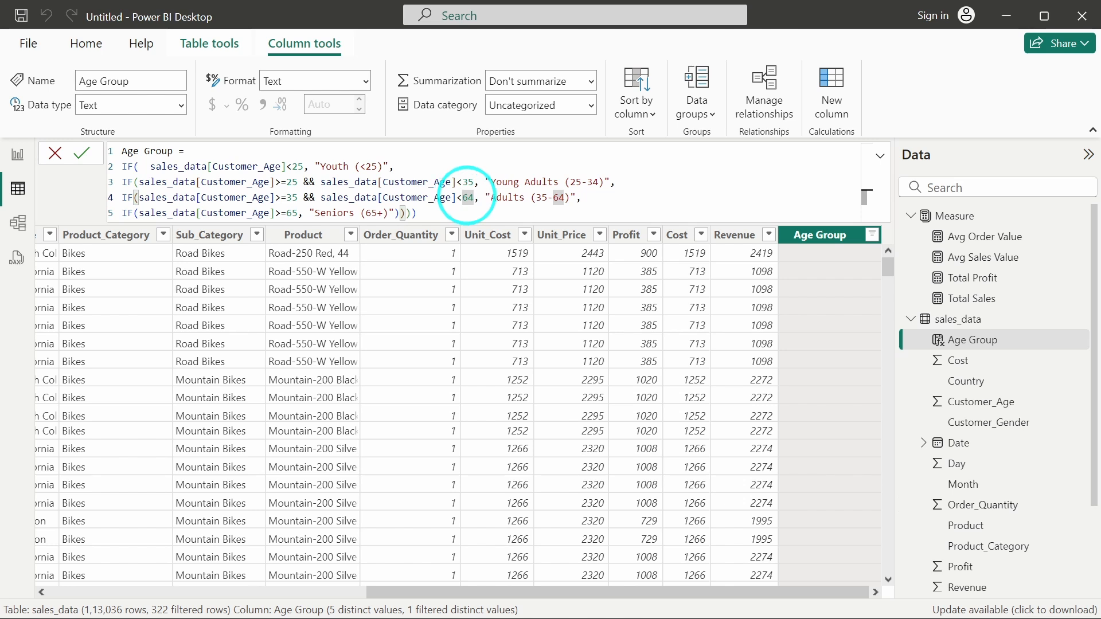
type("=")
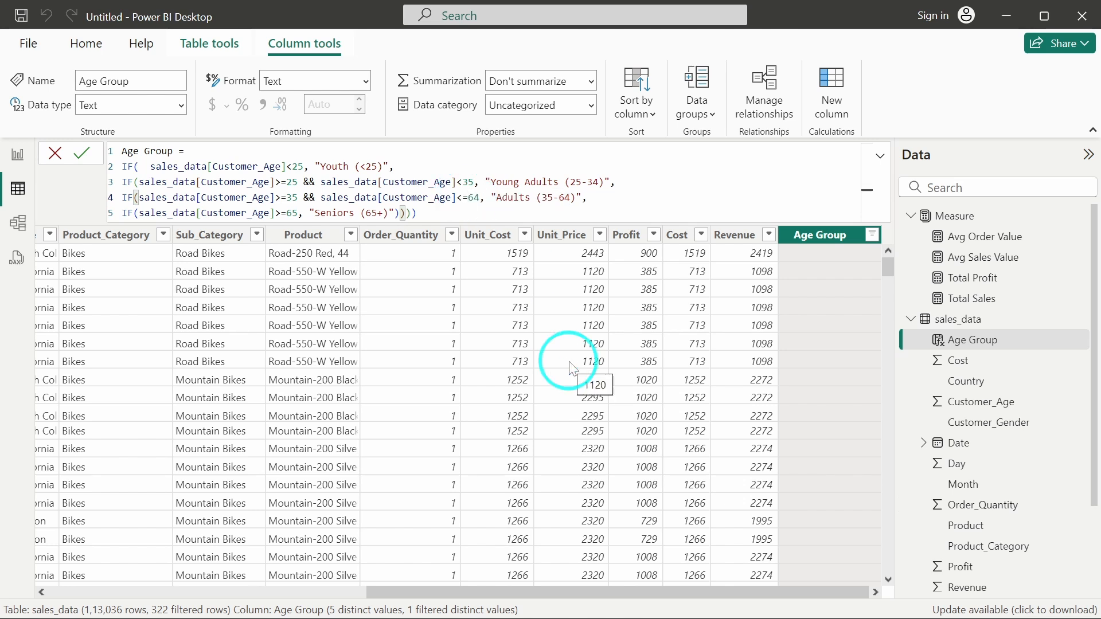
key("Return")
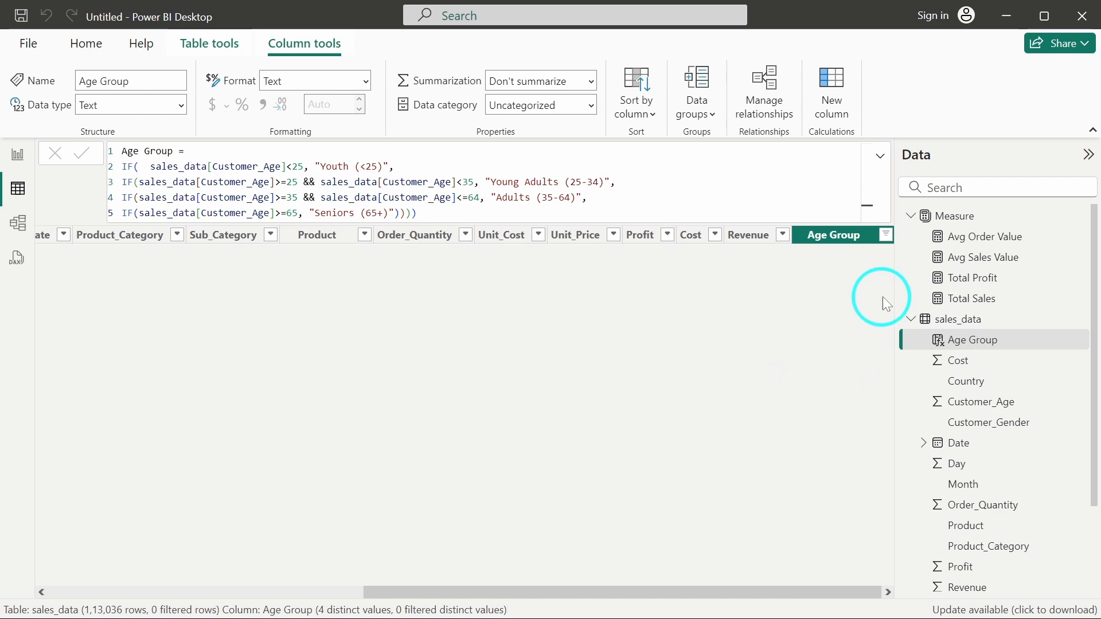
left_click(886, 235)
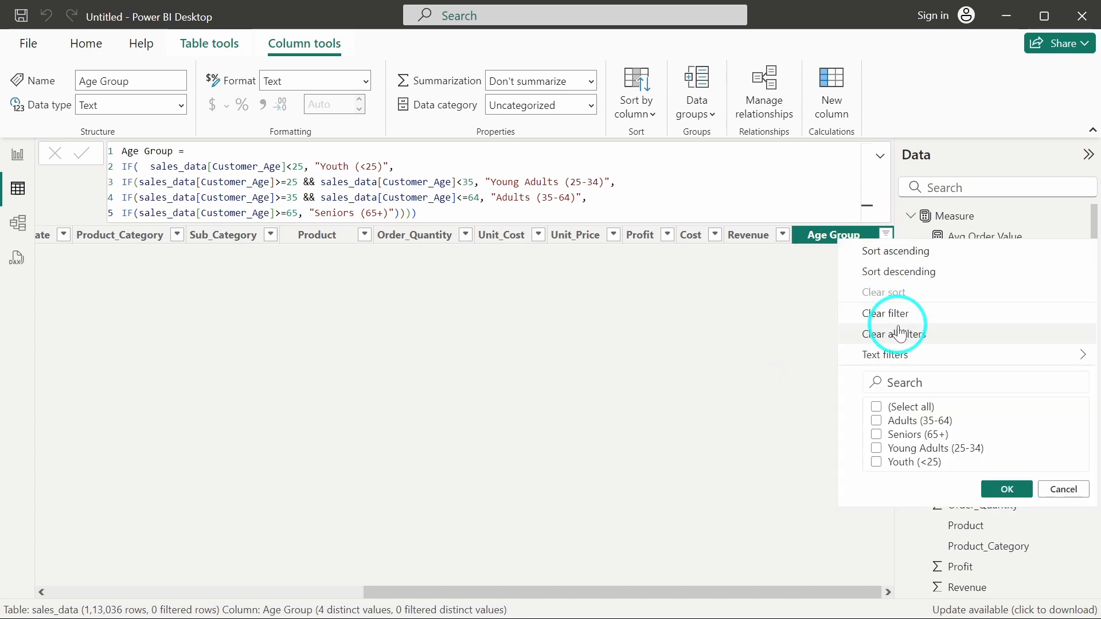
left_click(900, 334)
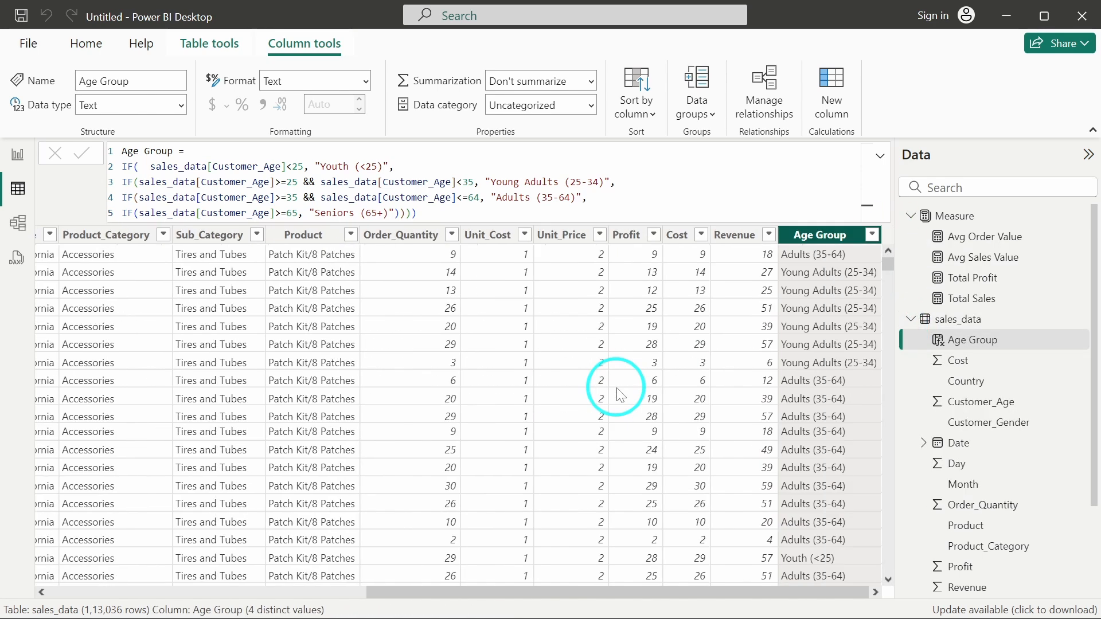
In the report view, duplicate the column chart that shows Total Sales by Country.
left_click(17, 155)
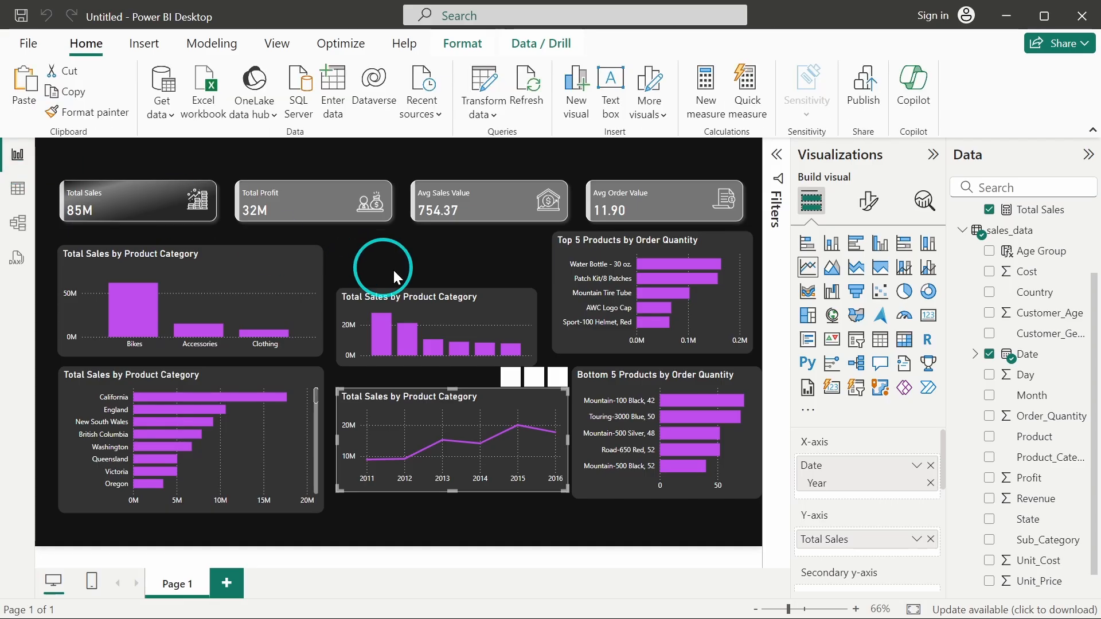
left_click(456, 306)
key("ctrl+c")
key("ctrl+v")
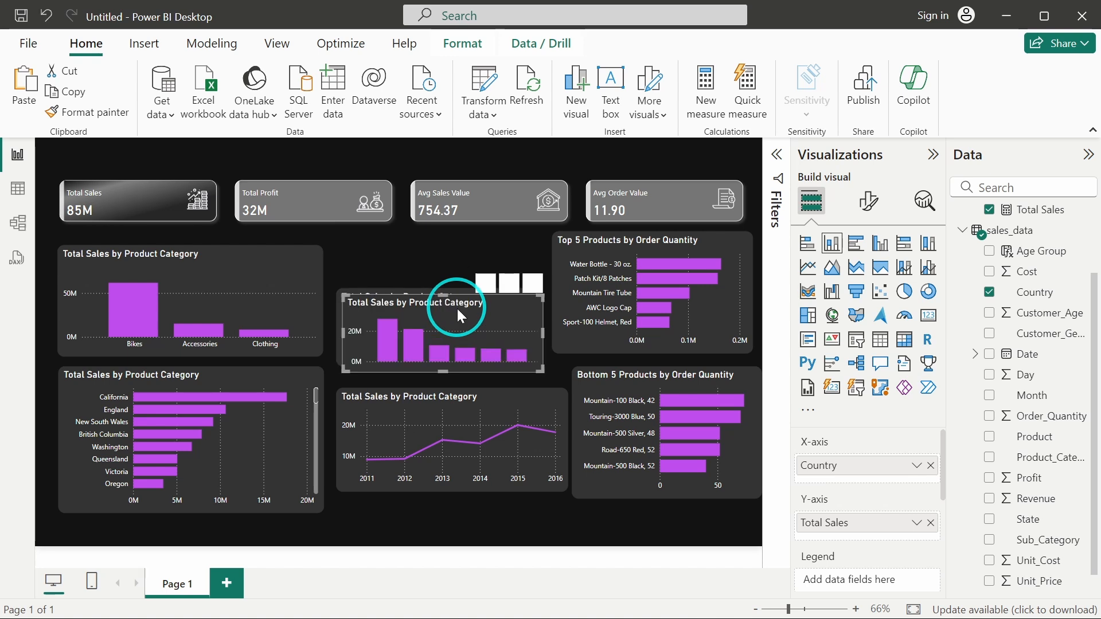
Place the duplicated column chart above the original country chart and convert it to a donut chart.
left_click_drag(457, 308, 459, 219)
left_click_drag(477, 304, 478, 329)
left_click_drag(474, 256, 473, 286)
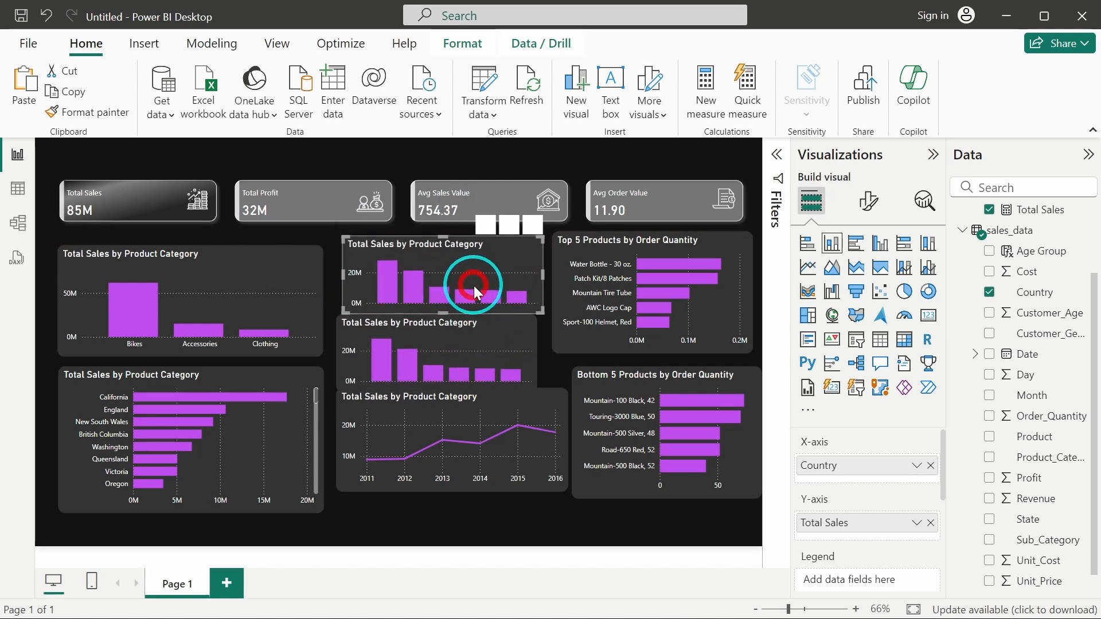
left_click(928, 292)
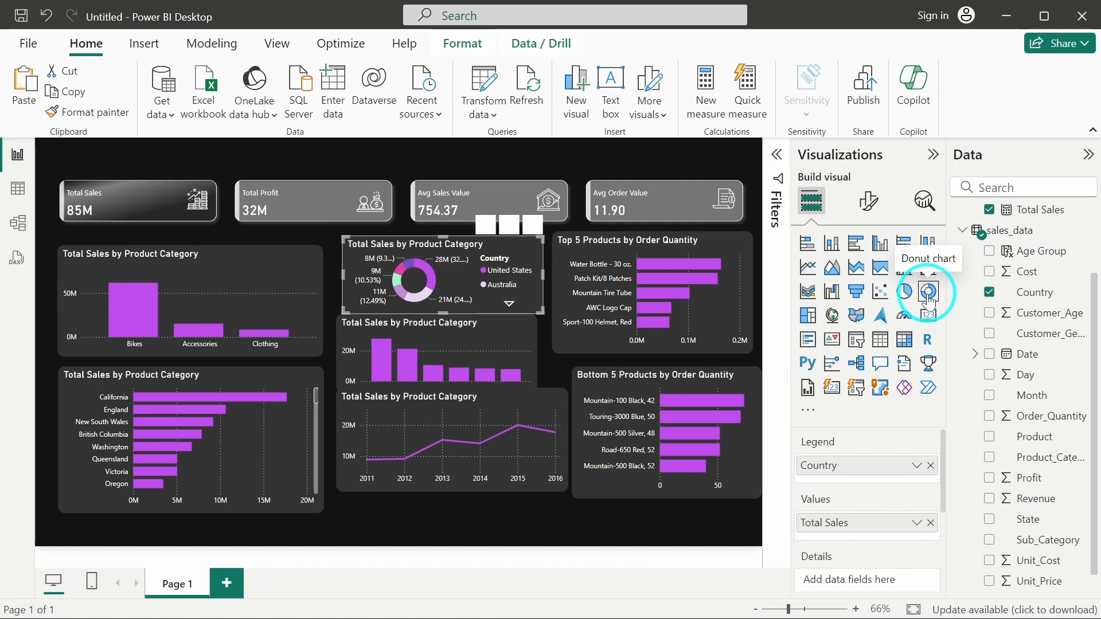
Move the country column chart down and make the donut chart taller, level with the Top 5 Products chart's lower edge.
left_click_drag(484, 336, 499, 371)
left_click(454, 312)
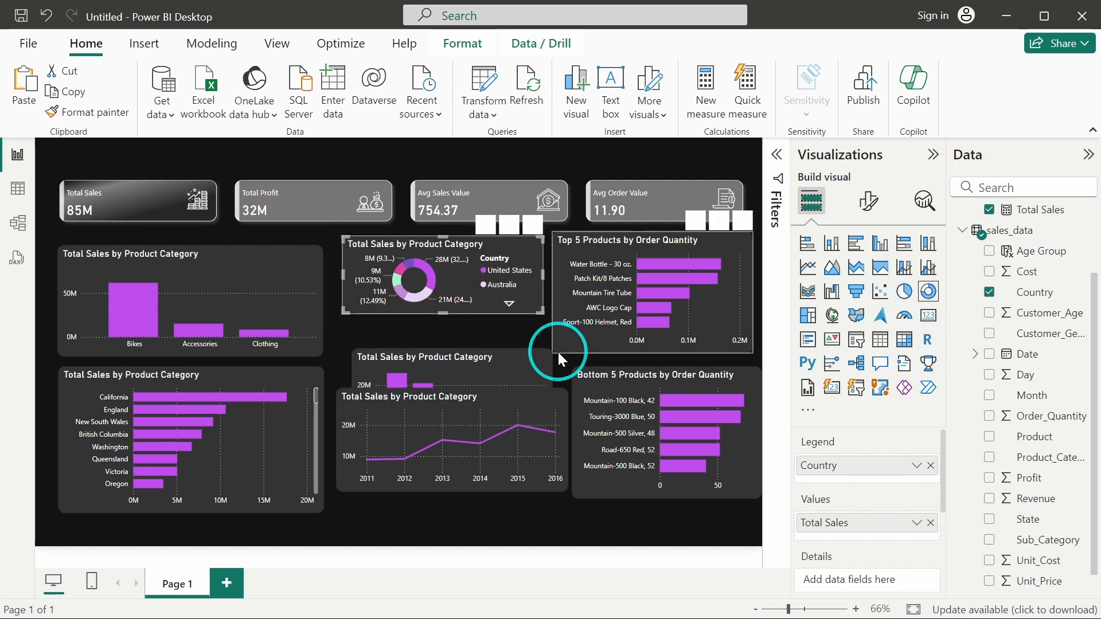
left_click_drag(457, 319, 454, 349)
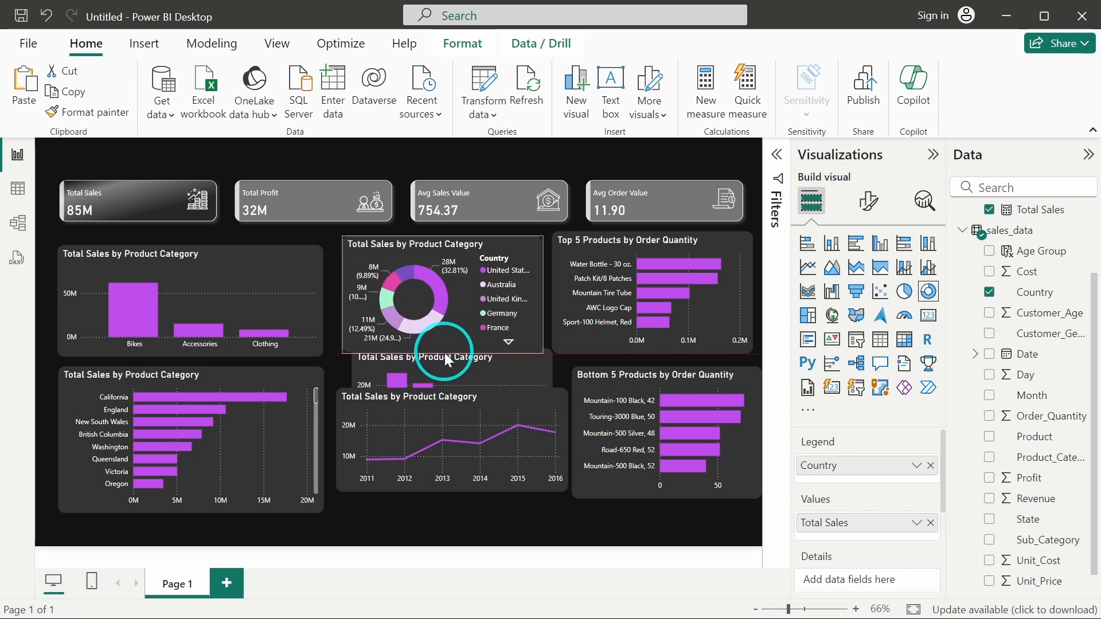
Replace Country with the Age Group column as the donut chart's legend field and close the column formula.
scroll(1055, 353, "up", 2)
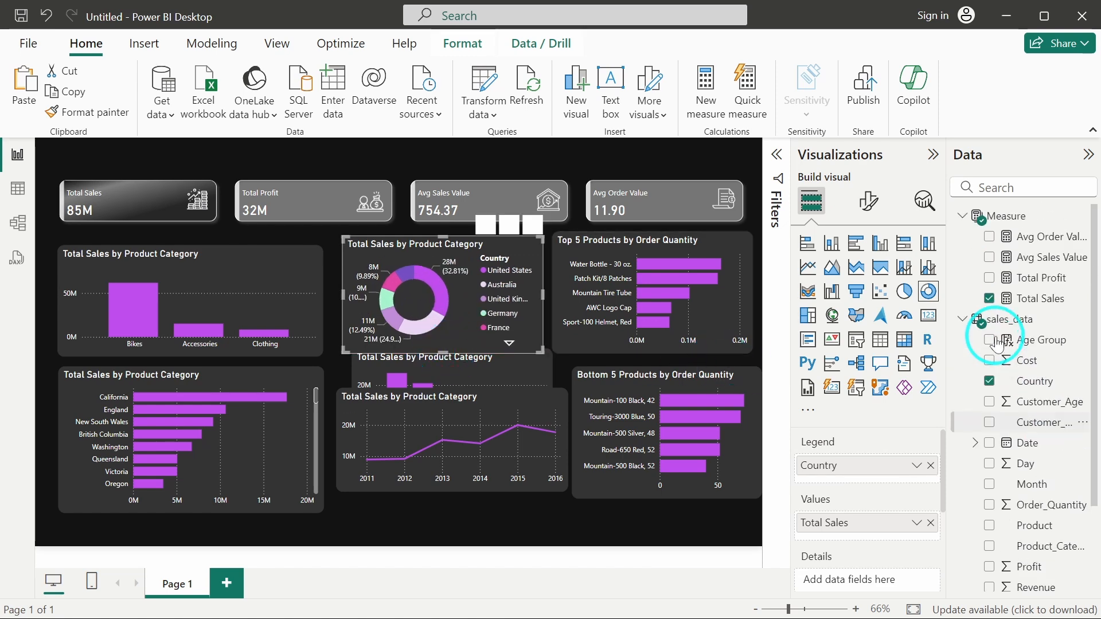
left_click(1038, 341)
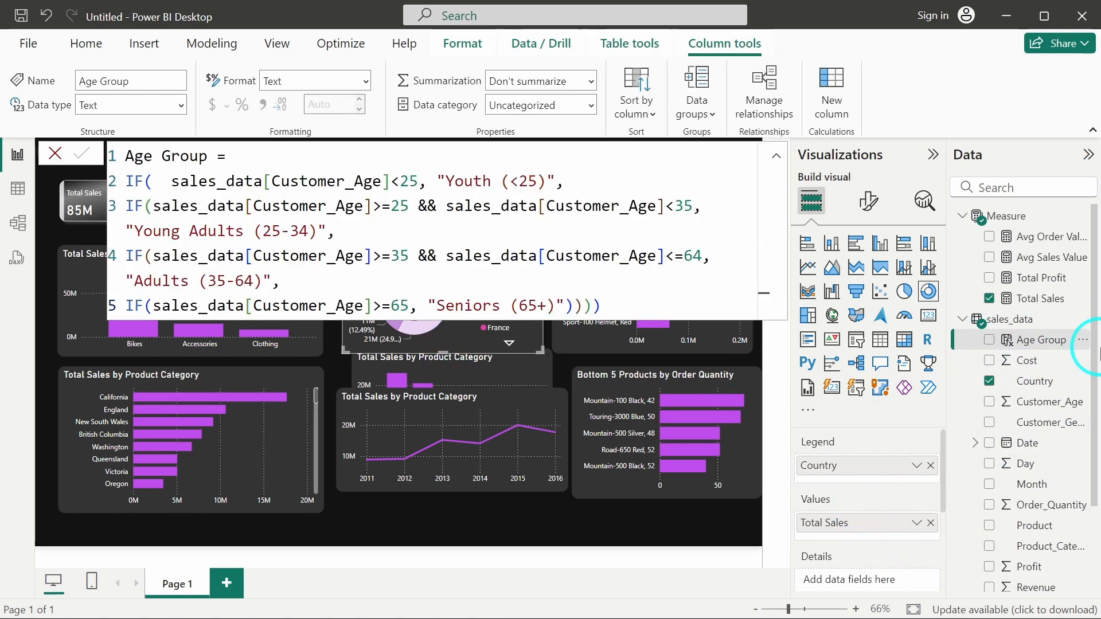
left_click_drag(1040, 348, 865, 479)
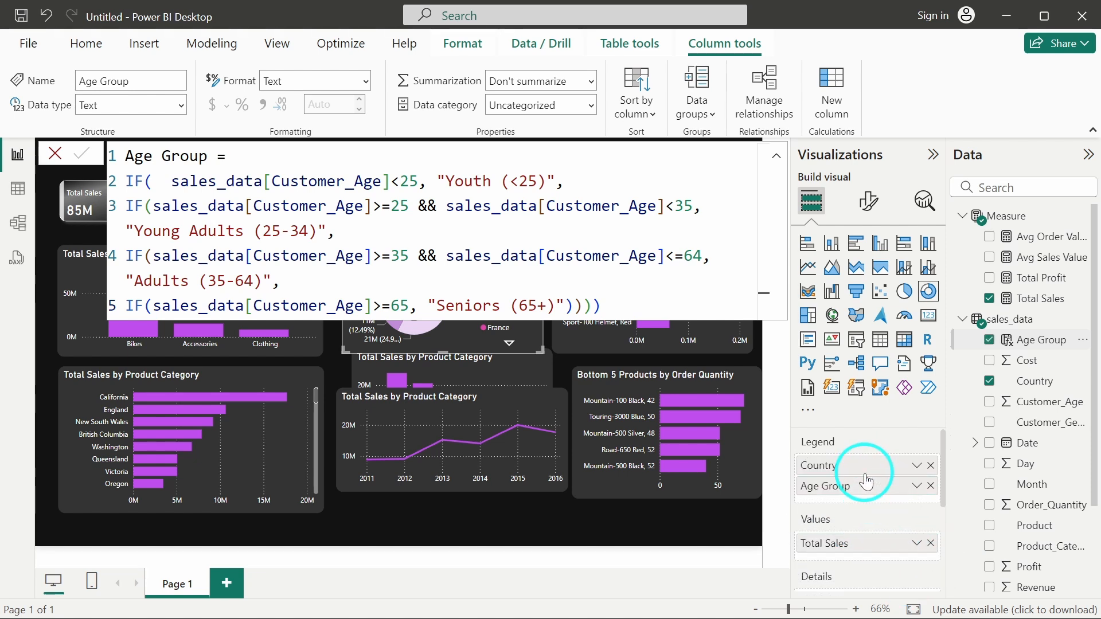
left_click(930, 465)
scroll(1053, 423, "down", 3)
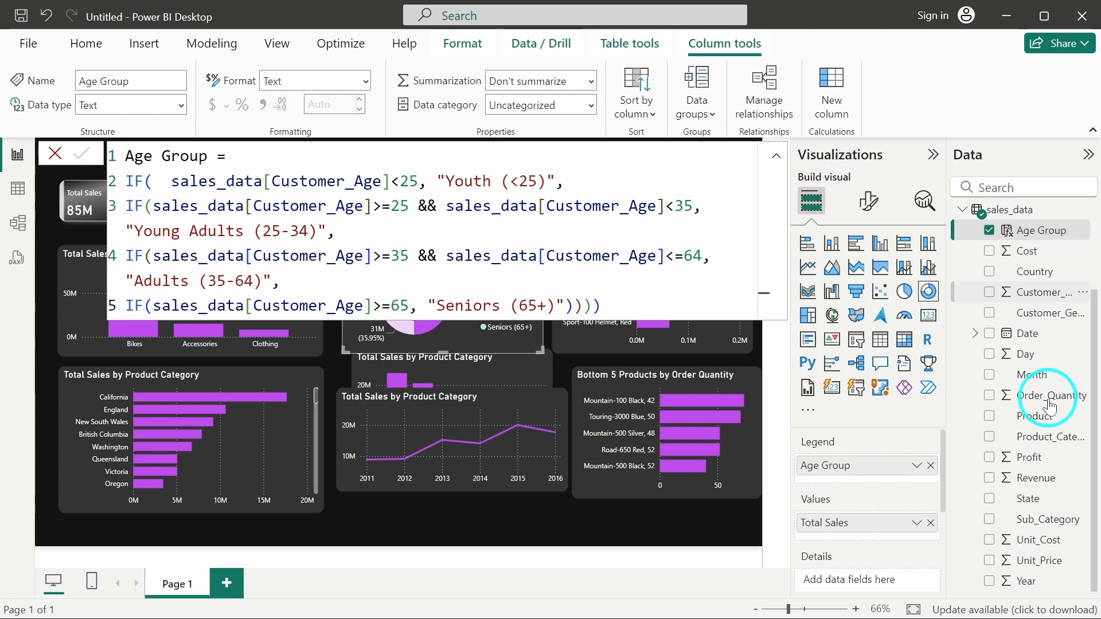
scroll(1021, 401, "up", 3)
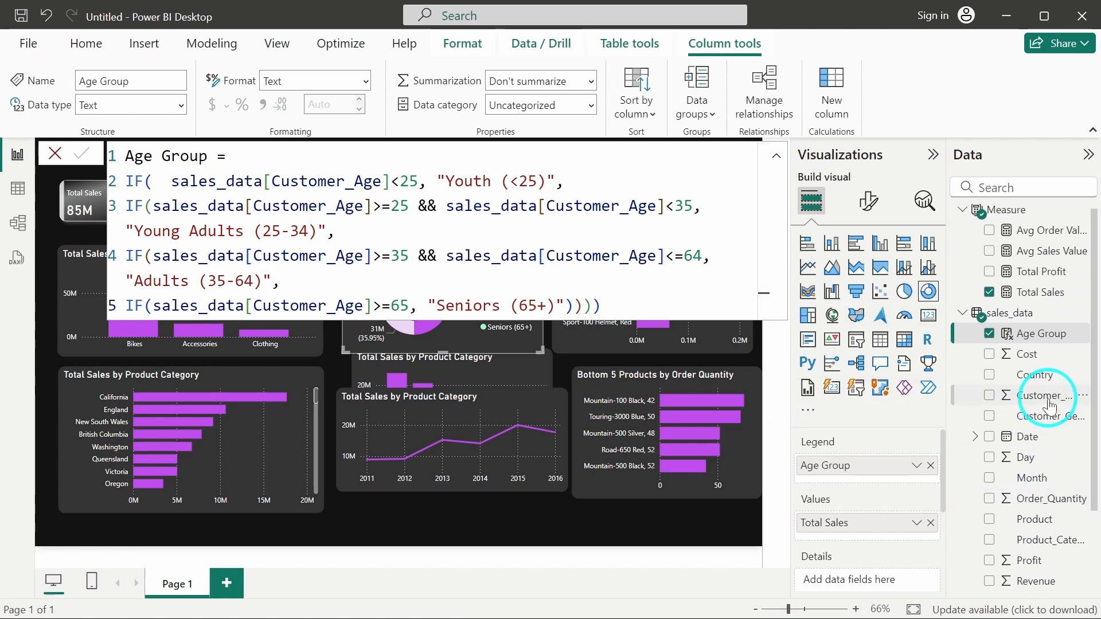
scroll(1009, 396, "down", 3)
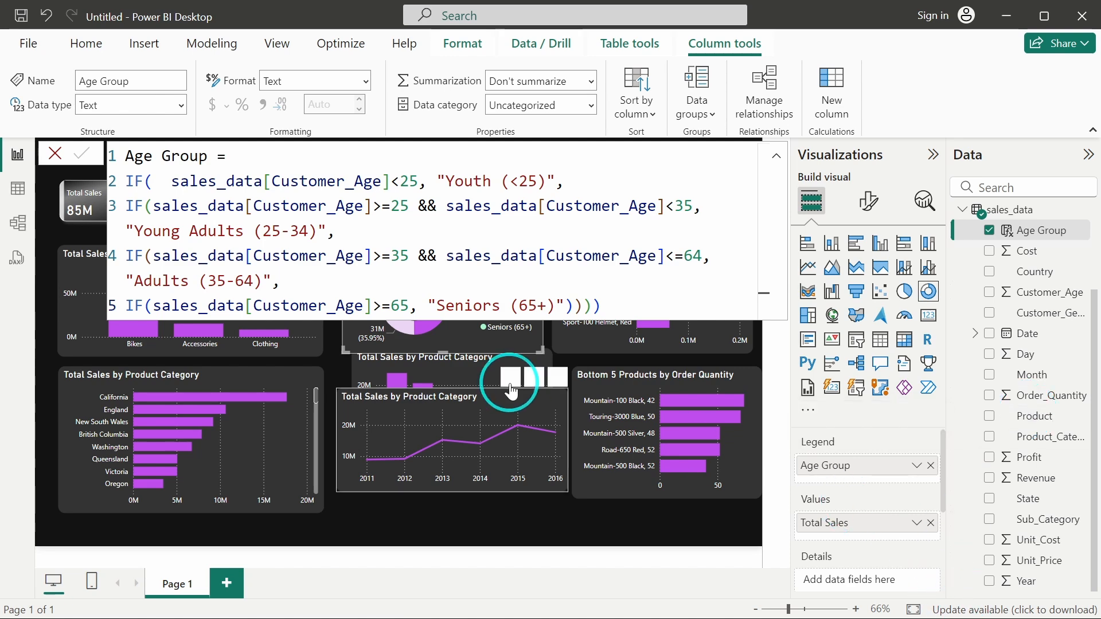
left_click(342, 359)
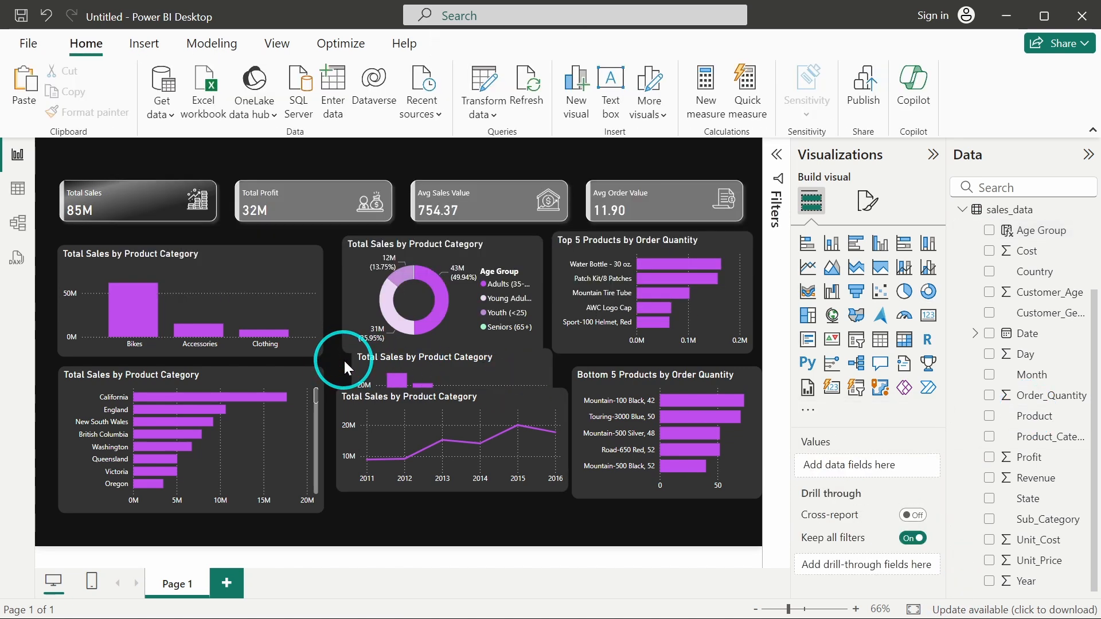
Turn off the legend title on the Age Group donut chart.
left_click(448, 318)
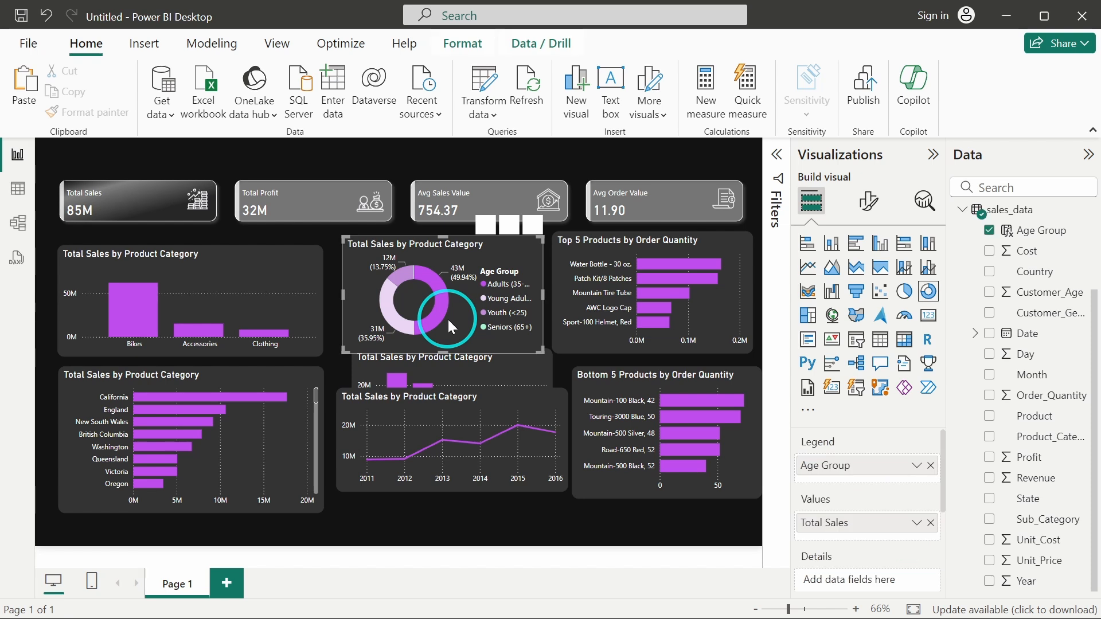
left_click(868, 201)
left_click(831, 319)
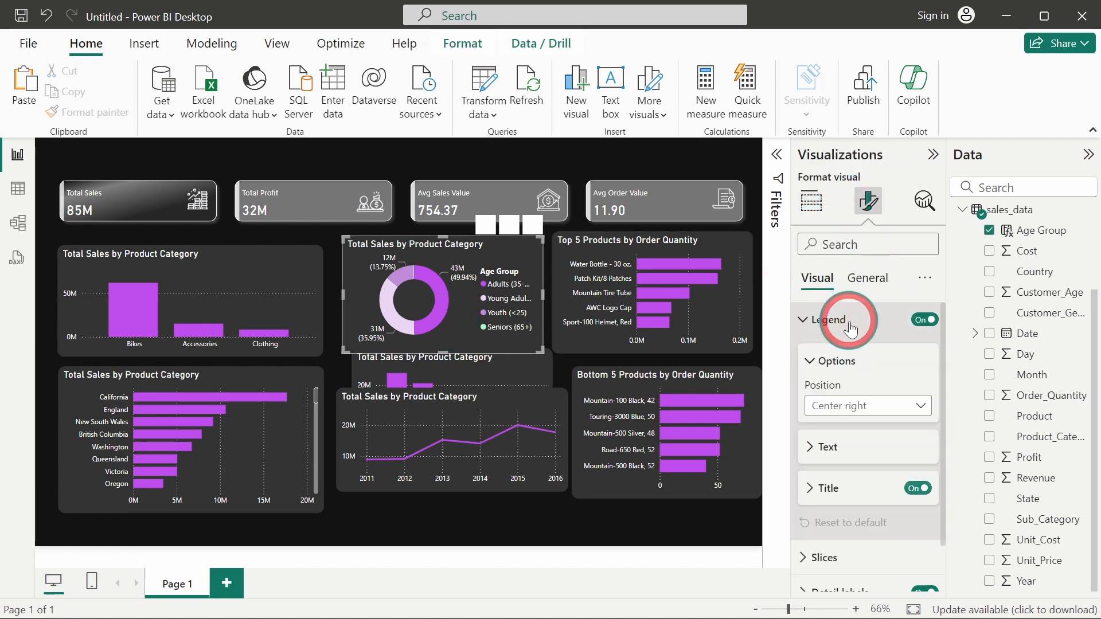
scroll(894, 467, "down", 1)
left_click(919, 444)
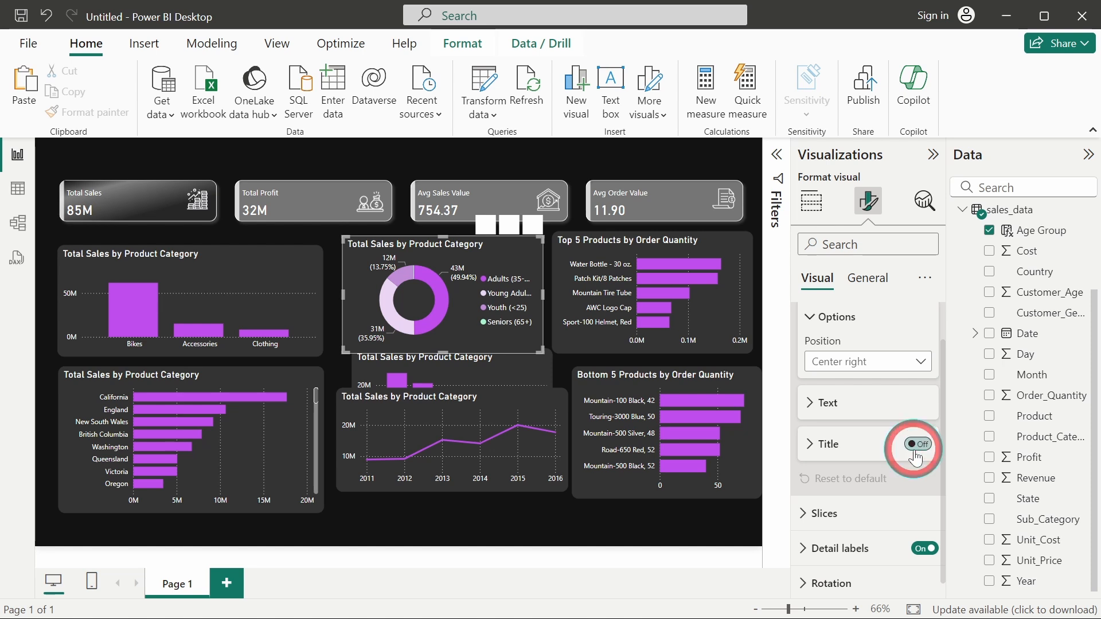
Change the donut chart's title to "Total Sales by Age Group".
left_click(874, 279)
left_click(863, 360)
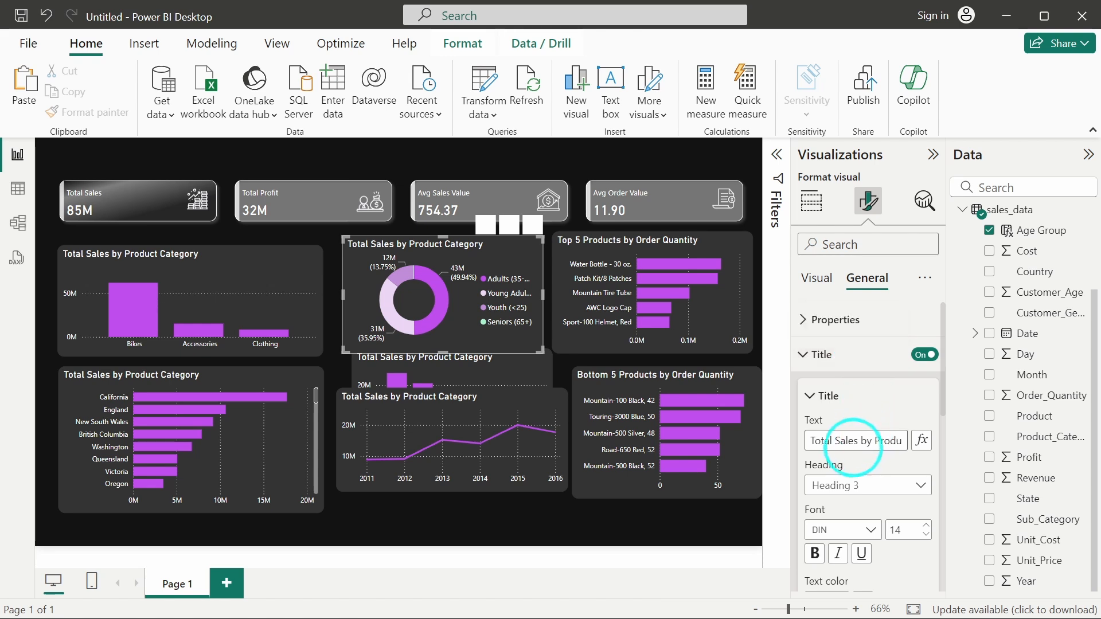
left_click(854, 440)
key("Right")
key("Right")
key("Right")
key("Right")
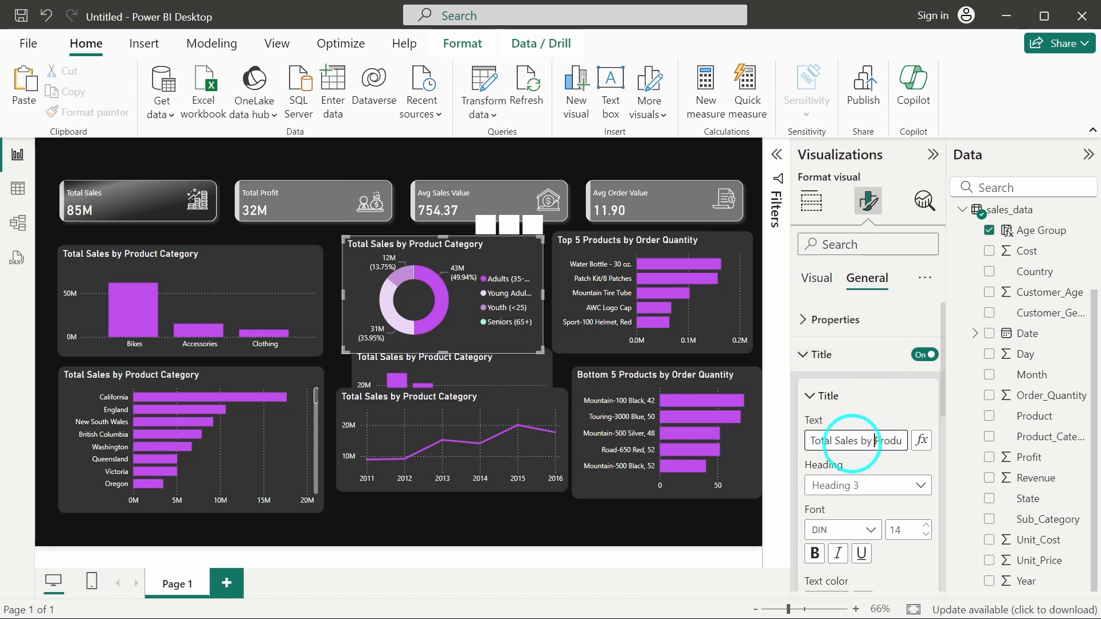
key("shift+End")
type("Age Group")
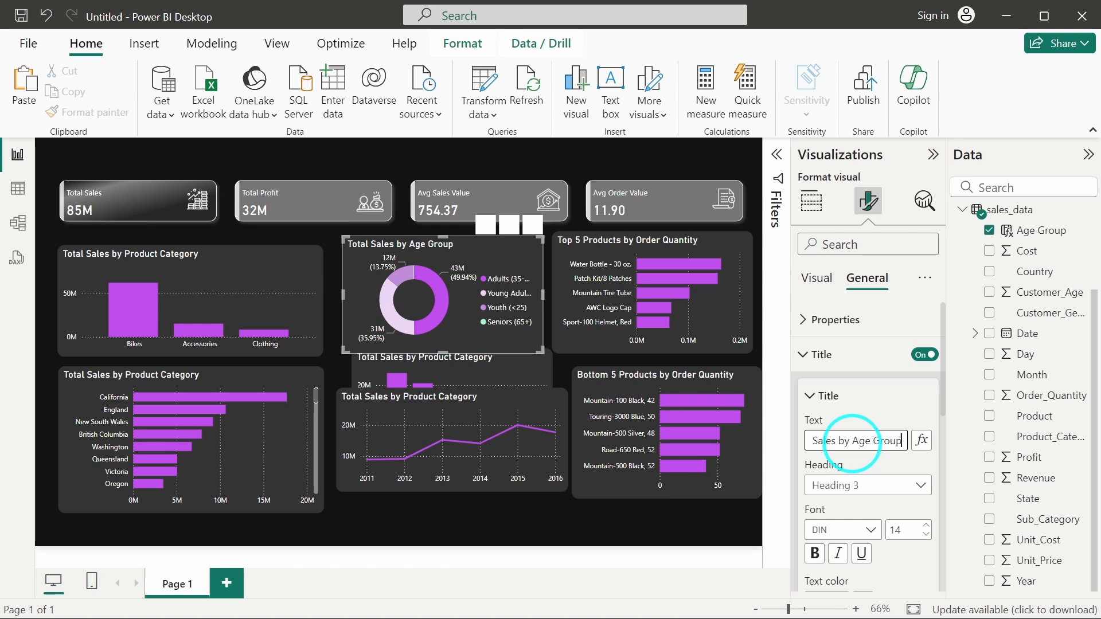
Retitle the line chart as "Yearly Sales Trend".
left_click(497, 405)
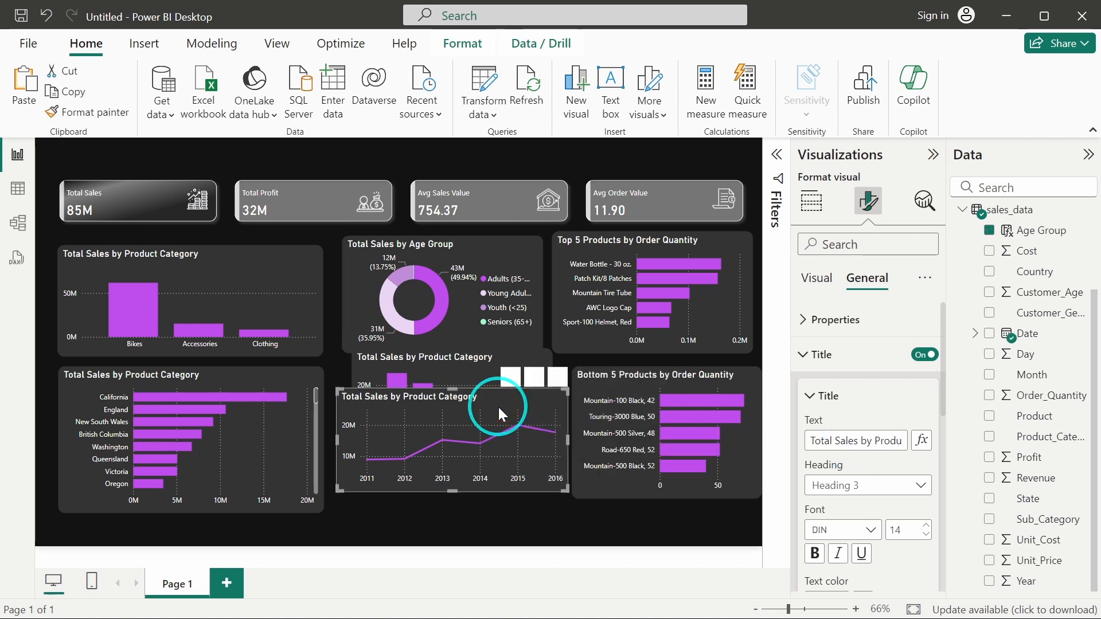
left_click(874, 442)
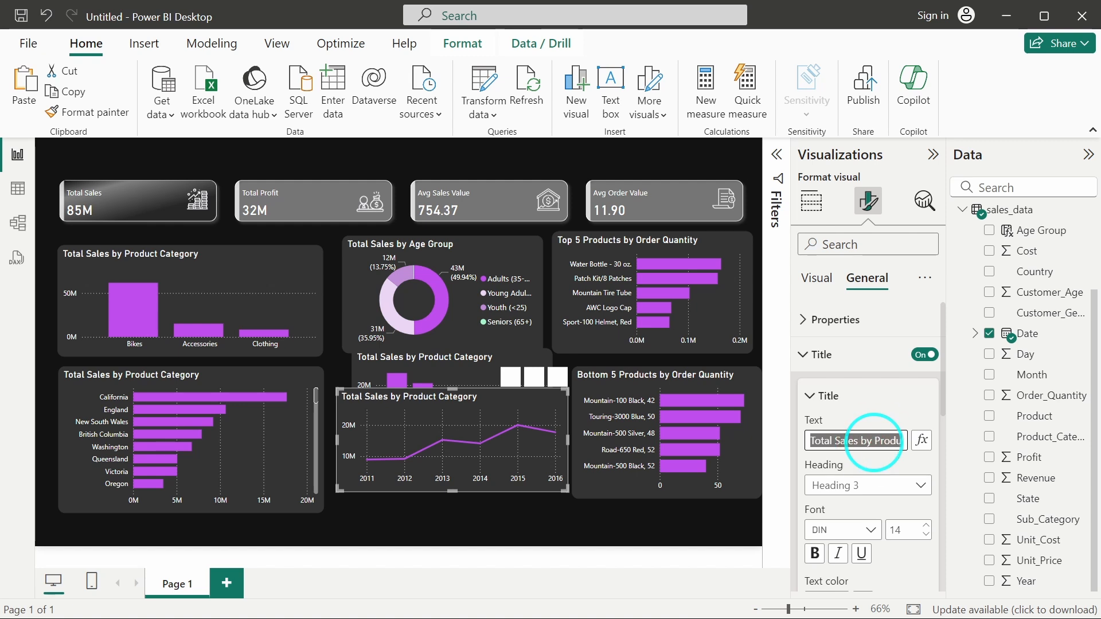
type("Yearly")
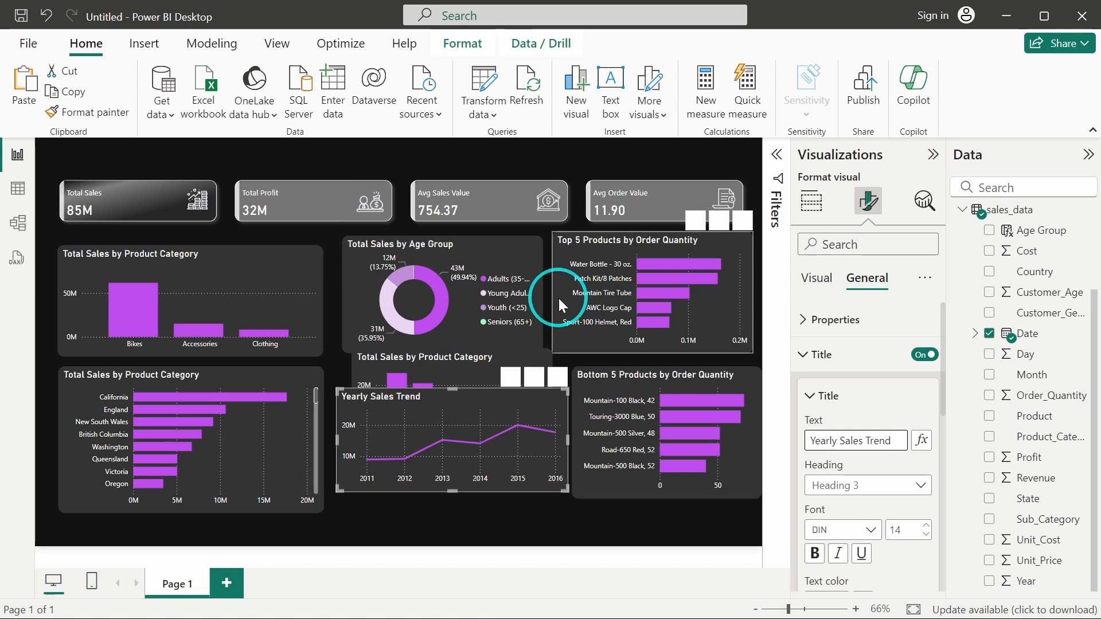
Change the title of the country column chart to "Total Sales by Country".
left_click(455, 360)
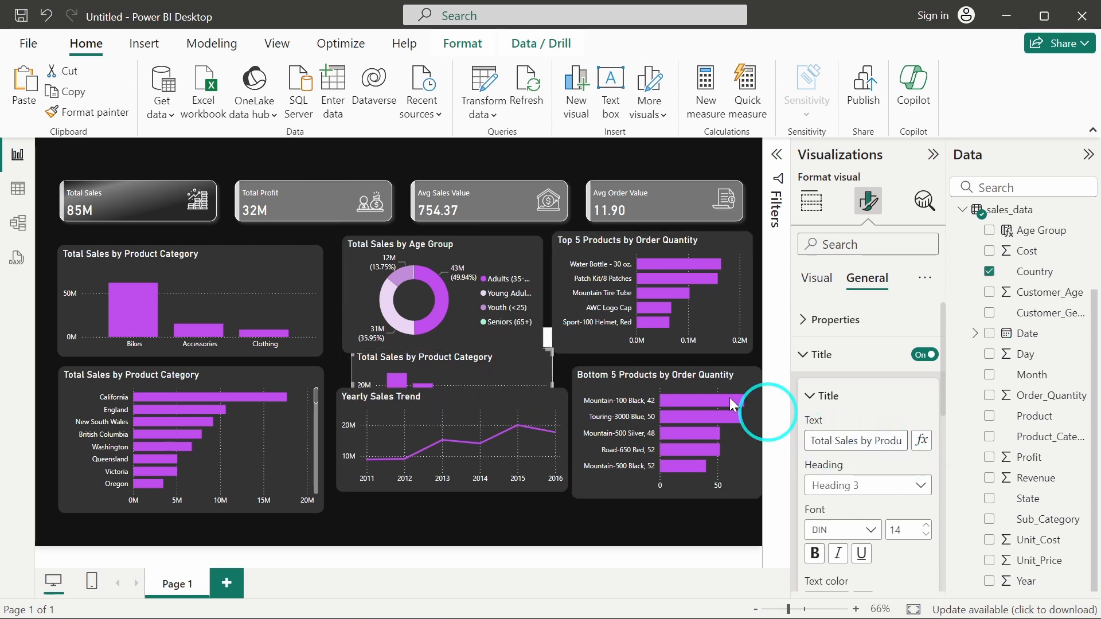
left_click(518, 363)
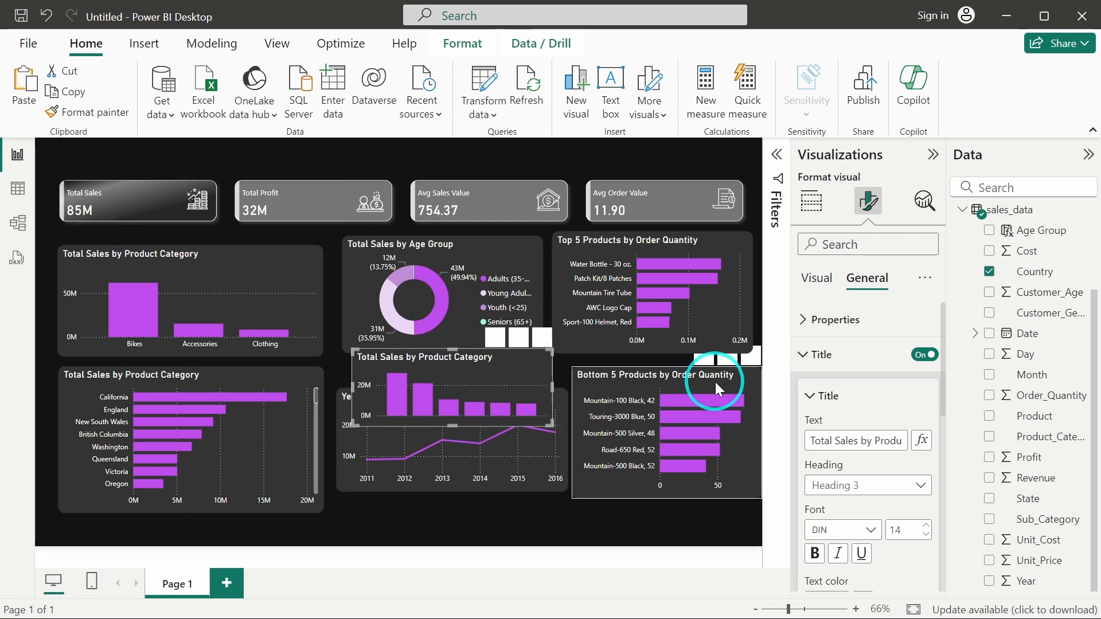
left_click(811, 207)
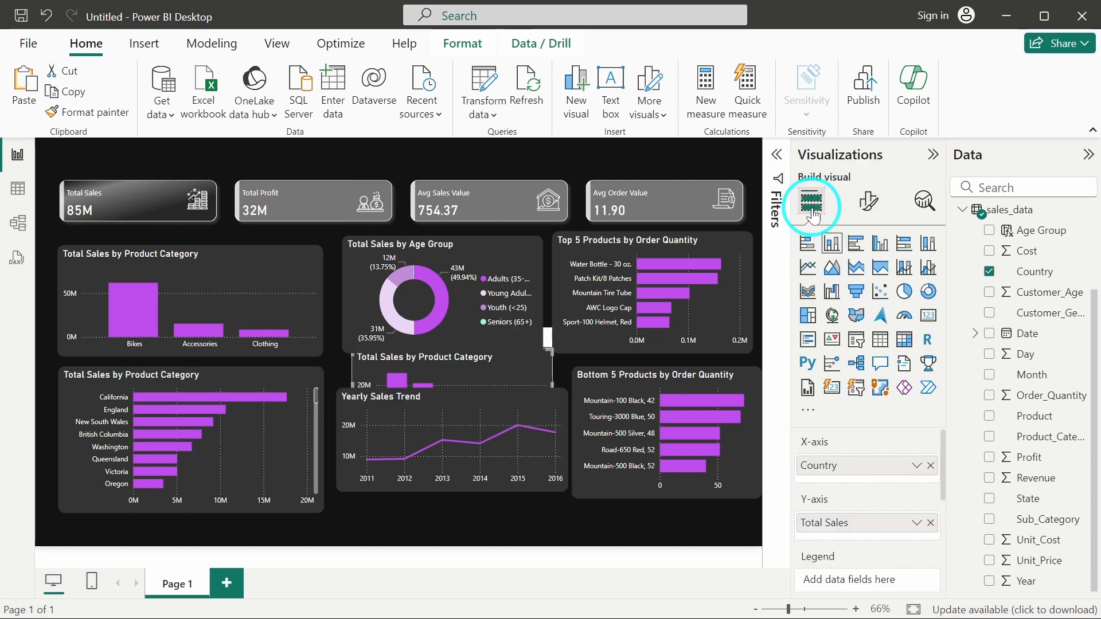
left_click(868, 201)
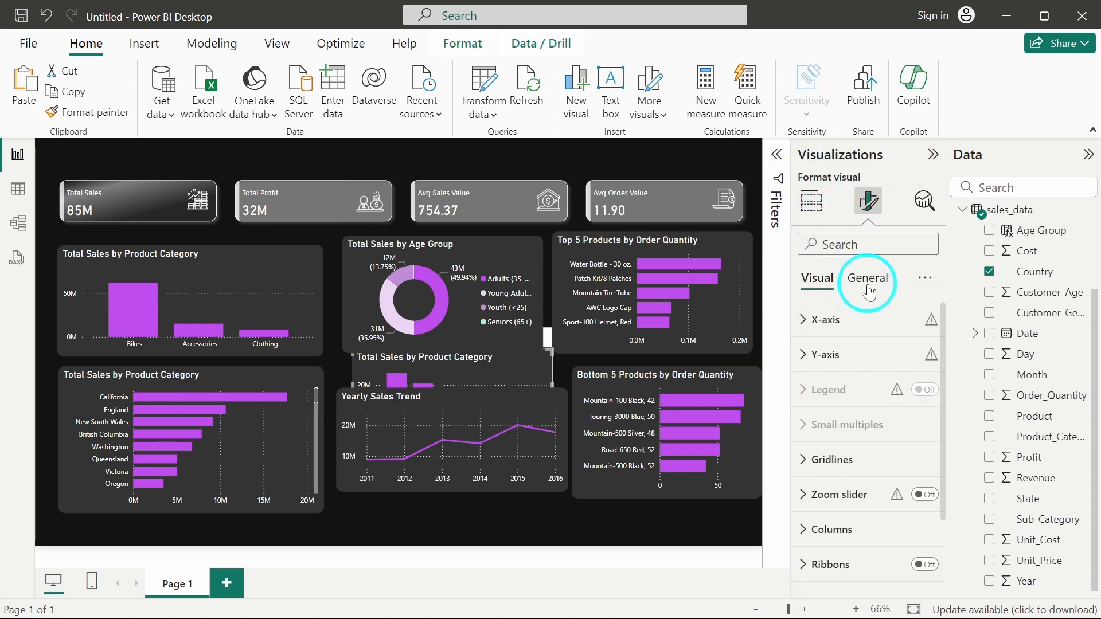
left_click(869, 293)
left_click(883, 355)
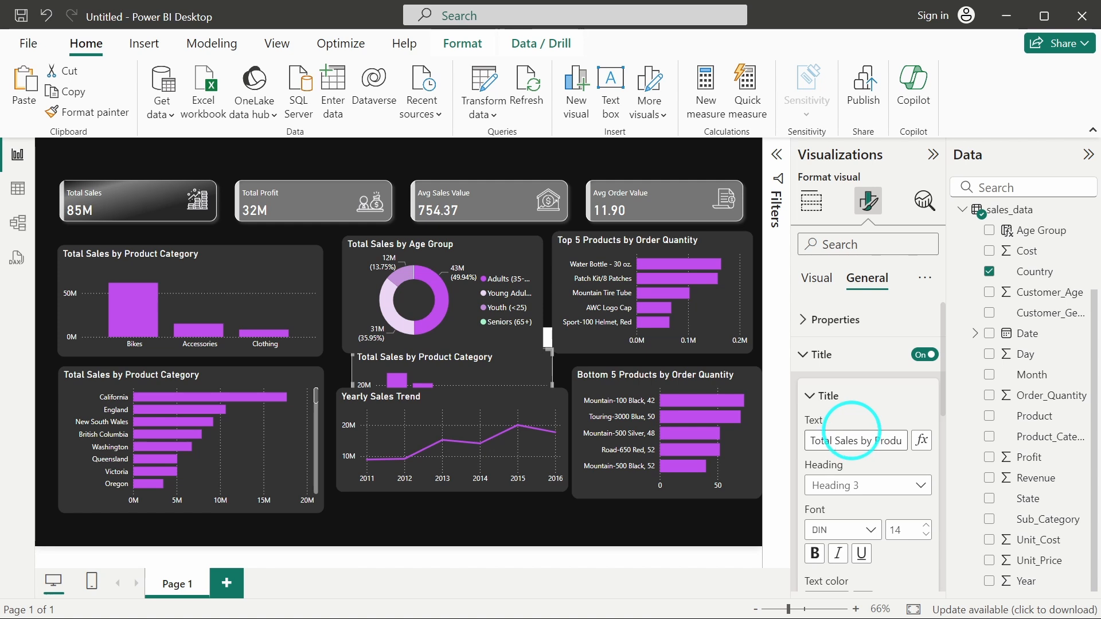
left_click(871, 440)
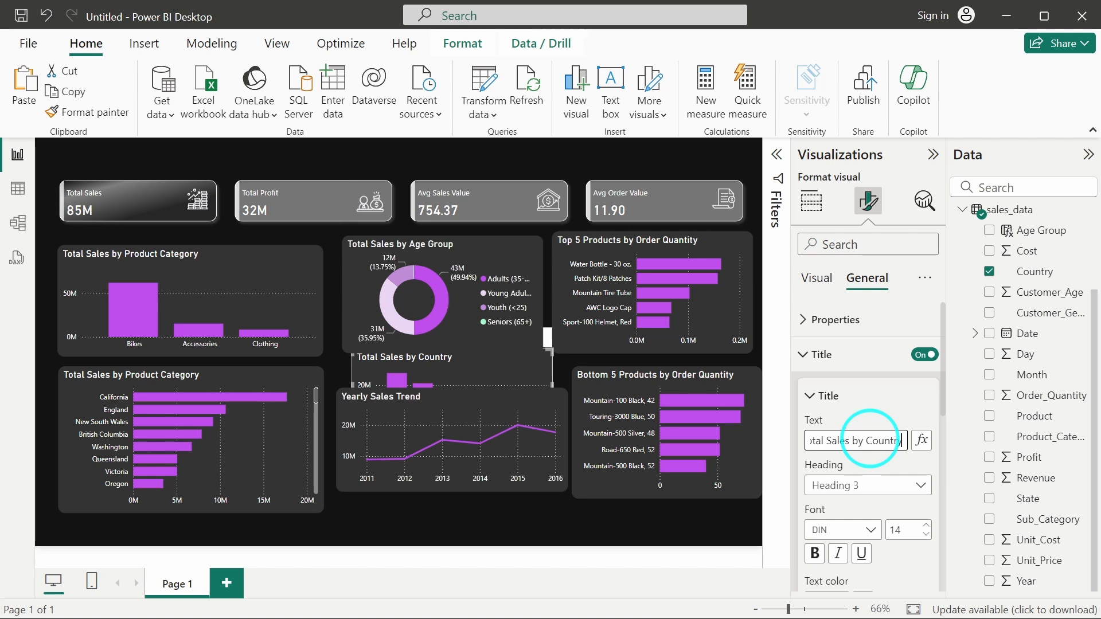
Retitle the state bar chart as "Total Sales by State" and look through its list of states.
left_click(438, 415)
left_click(272, 382)
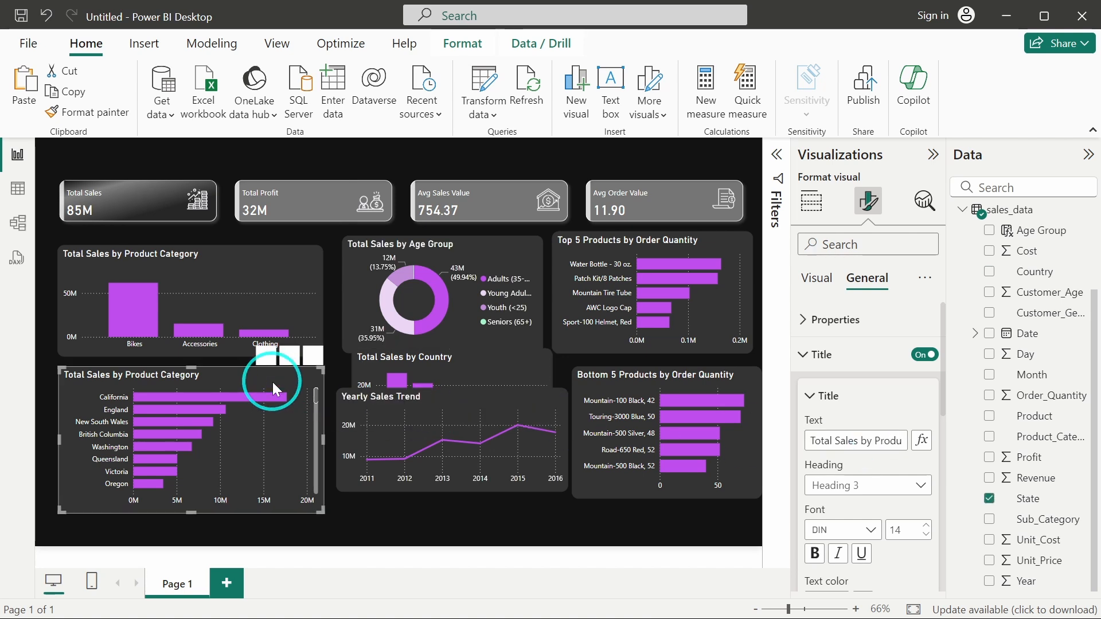
left_click(868, 440)
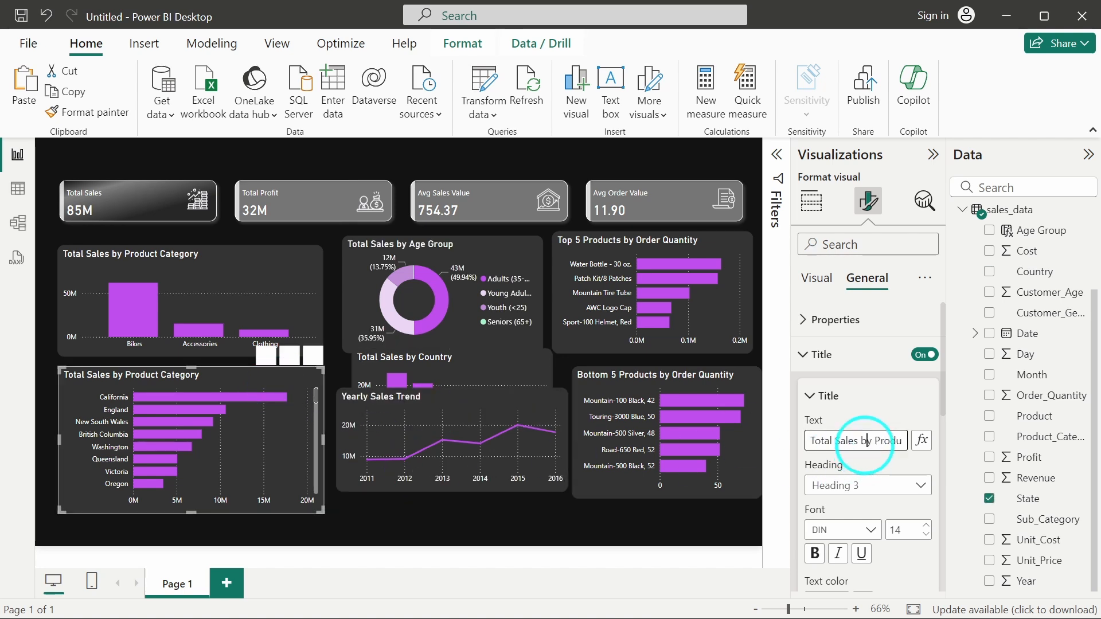
key("Right")
key("Right")
key("Delete")
key("Delete")
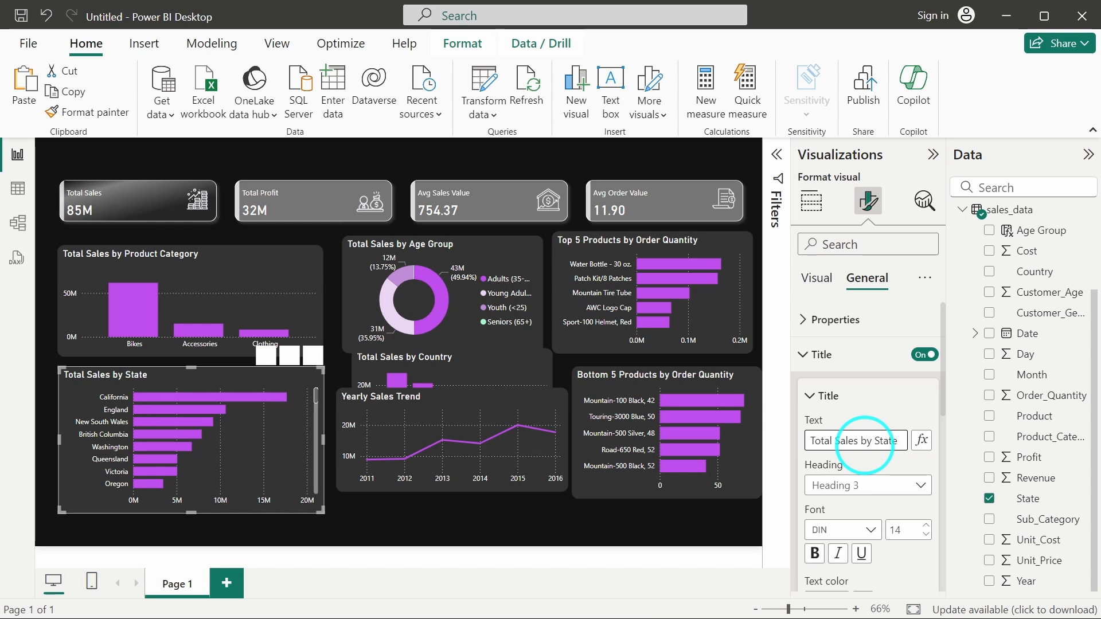
scroll(263, 435, "down", 5)
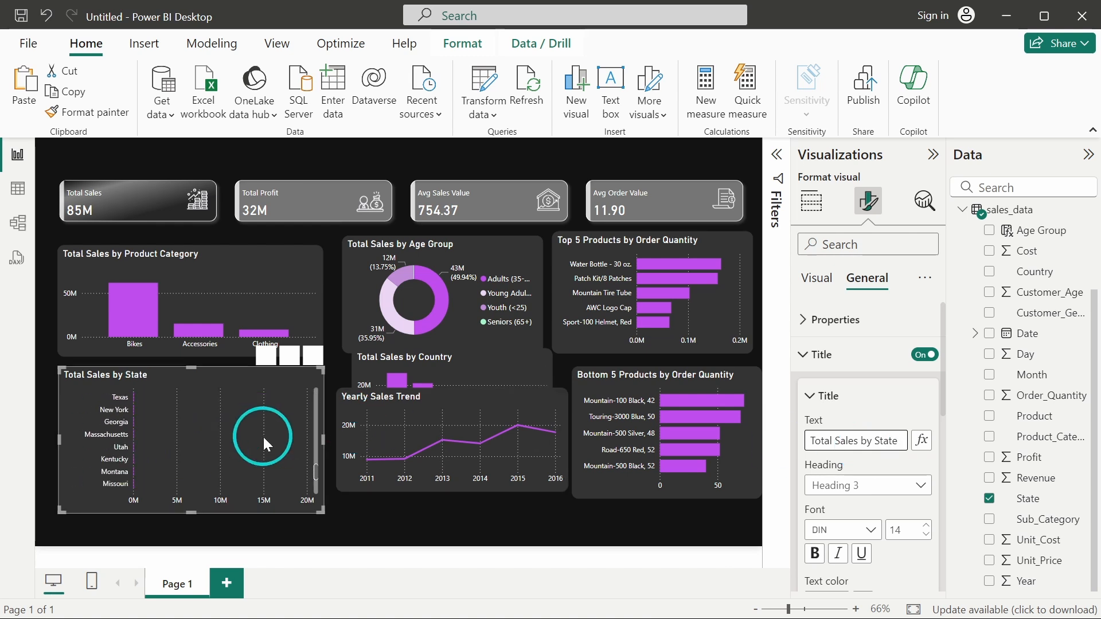
scroll(262, 435, "up", 5)
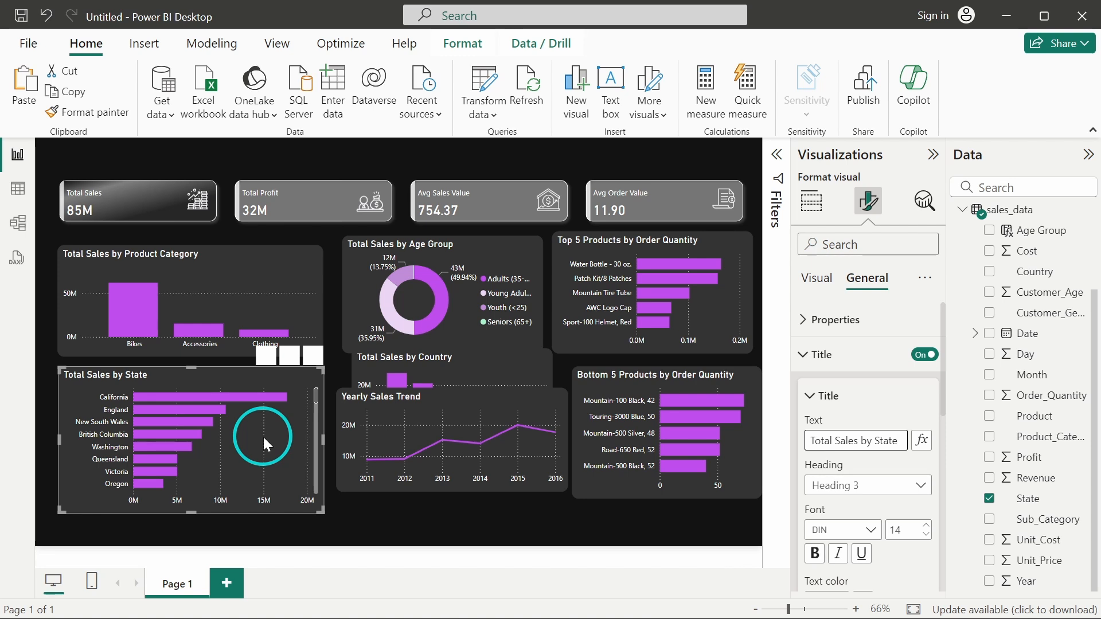
Move the Yearly Sales Trend line chart down so it sits below the Total Sales by Country chart.
left_click(511, 418)
left_click_drag(511, 414, 501, 459)
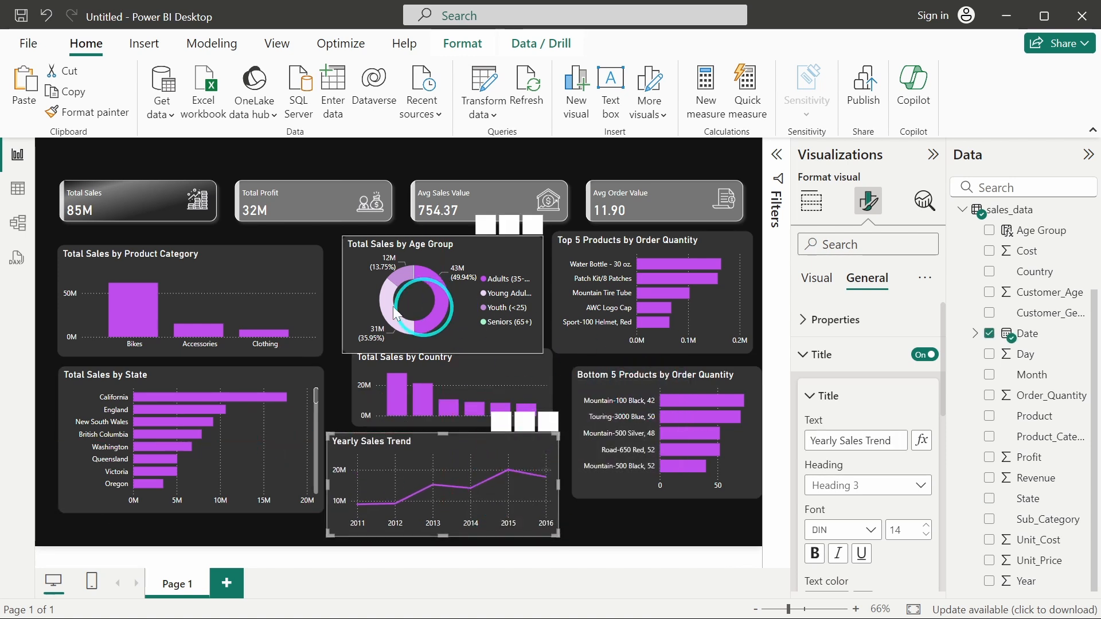
left_click(325, 288)
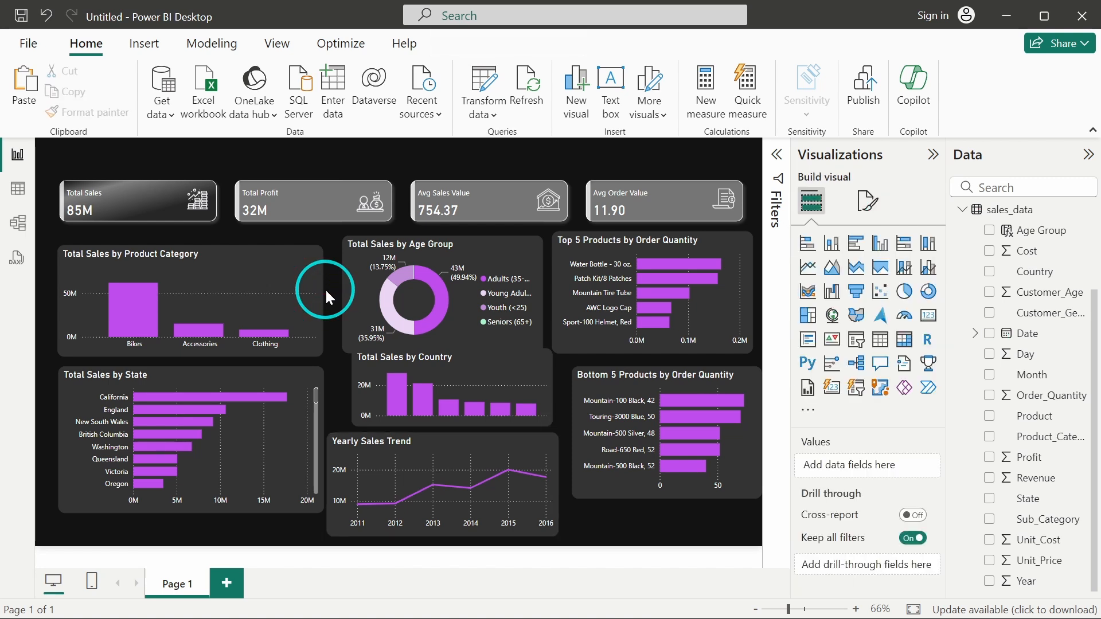
Shift the Product Category column chart and the State bar chart toward the report page's left edge, and make the State chart taller.
left_click(264, 285)
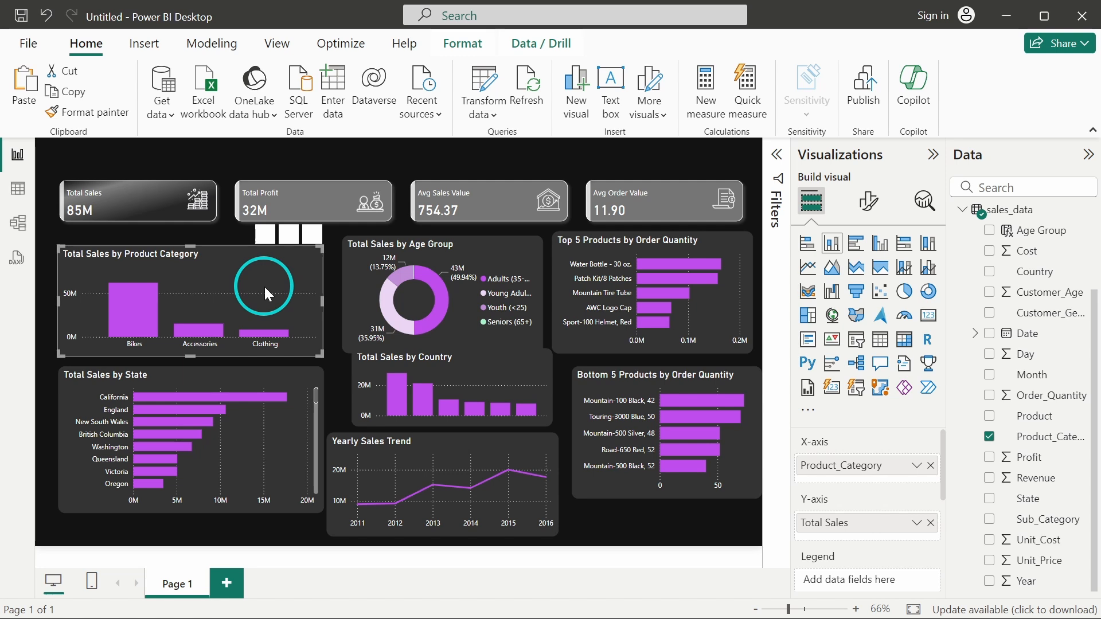
left_click_drag(264, 286, 256, 276)
left_click_drag(313, 375, 304, 391)
left_click_drag(185, 382, 184, 353)
left_click(186, 339)
Move the Age Group donut chart beside the Product Category chart and resize the donut, Country and Yearly Sales Trend charts into one column.
left_click_drag(368, 281, 329, 285)
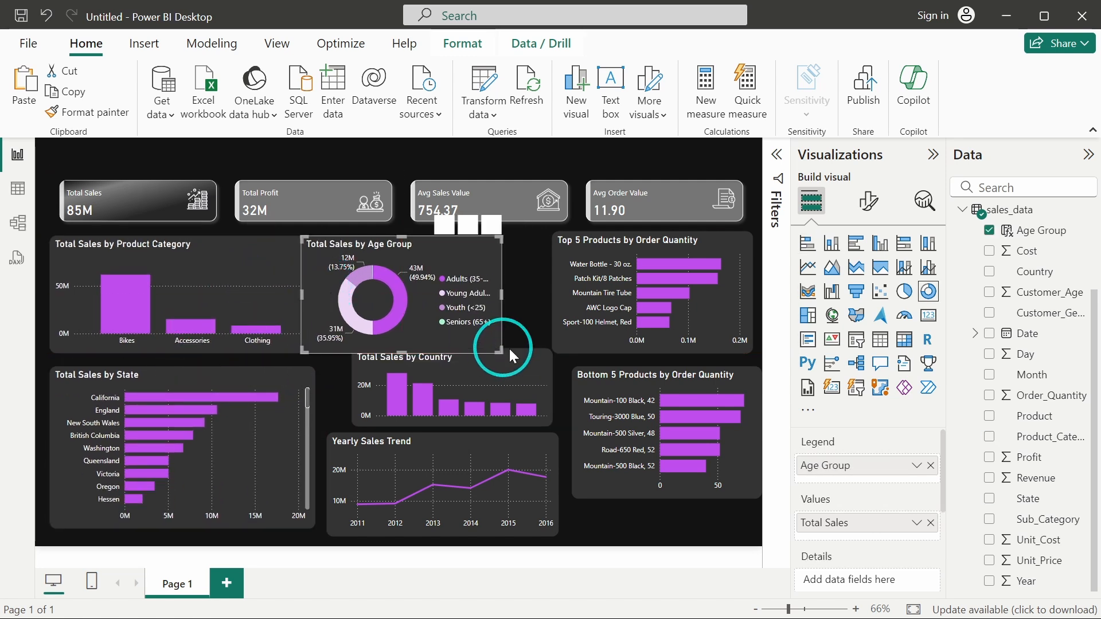
left_click_drag(503, 349, 475, 396)
left_click_drag(502, 445, 541, 442)
left_click_drag(459, 469, 434, 461)
left_click_drag(533, 427, 541, 448)
Narrow the Total Sales by State and Total Sales by Product Category charts to the same width, clear of the middle column.
left_click(291, 444)
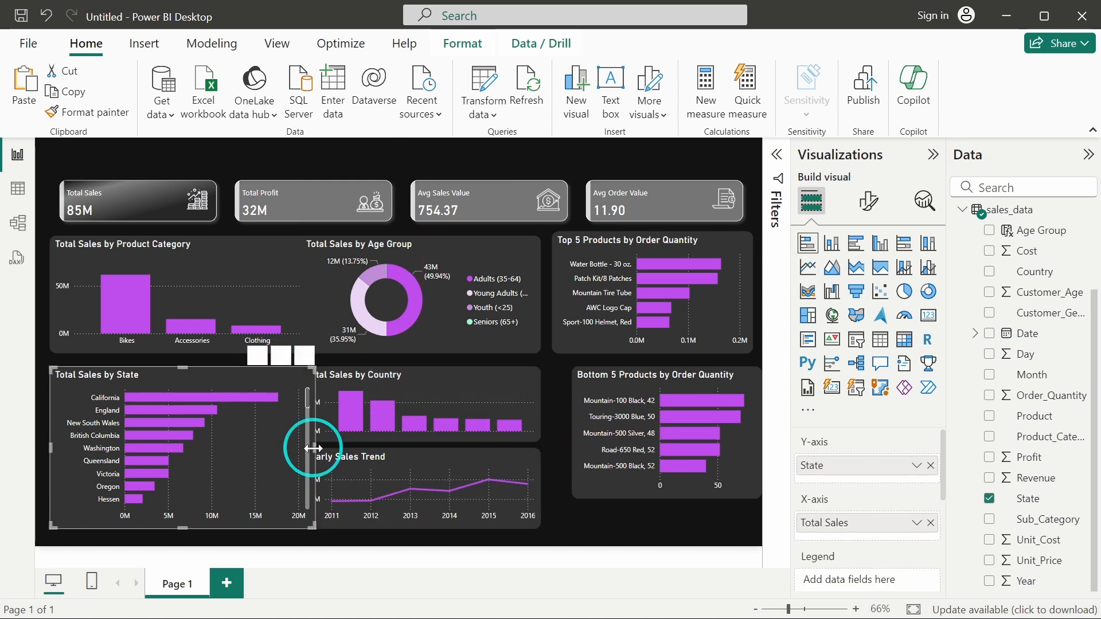
left_click_drag(314, 449, 276, 448)
left_click(291, 303)
left_click_drag(315, 292, 276, 291)
Shift the Age Group donut and Country charts slightly toward the Product Category and State charts, and make the Country chart slightly taller.
left_click_drag(367, 287, 357, 287)
left_click_drag(339, 383, 329, 383)
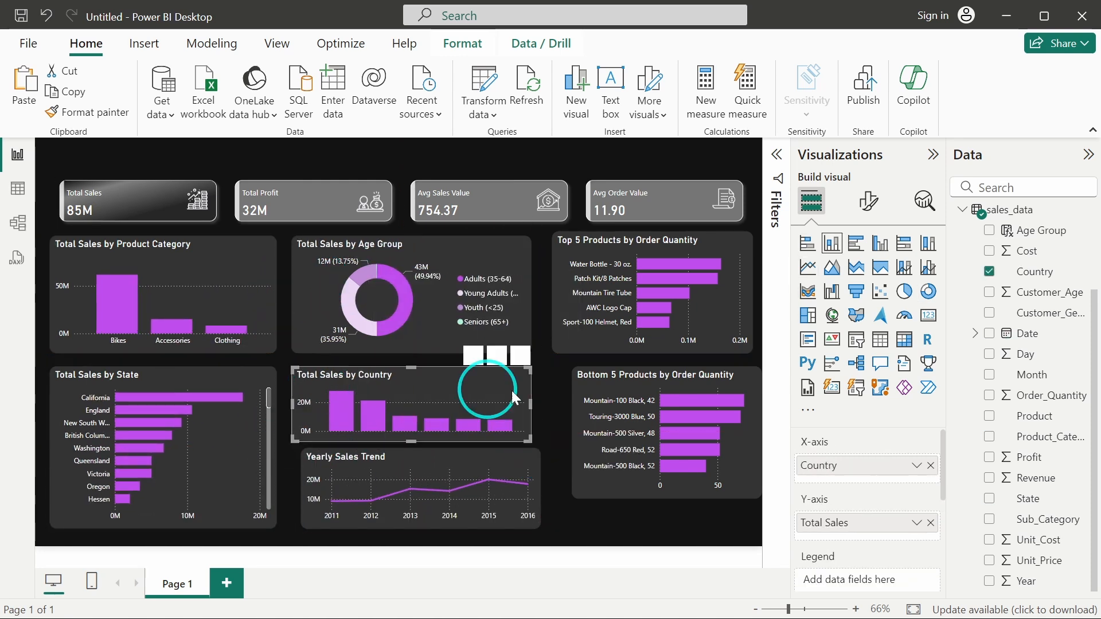
mouse_move(410, 442)
left_mouse_down()
mouse_move(410, 460)
mouse_move(410, 447)
left_mouse_up()
left_click(444, 467)
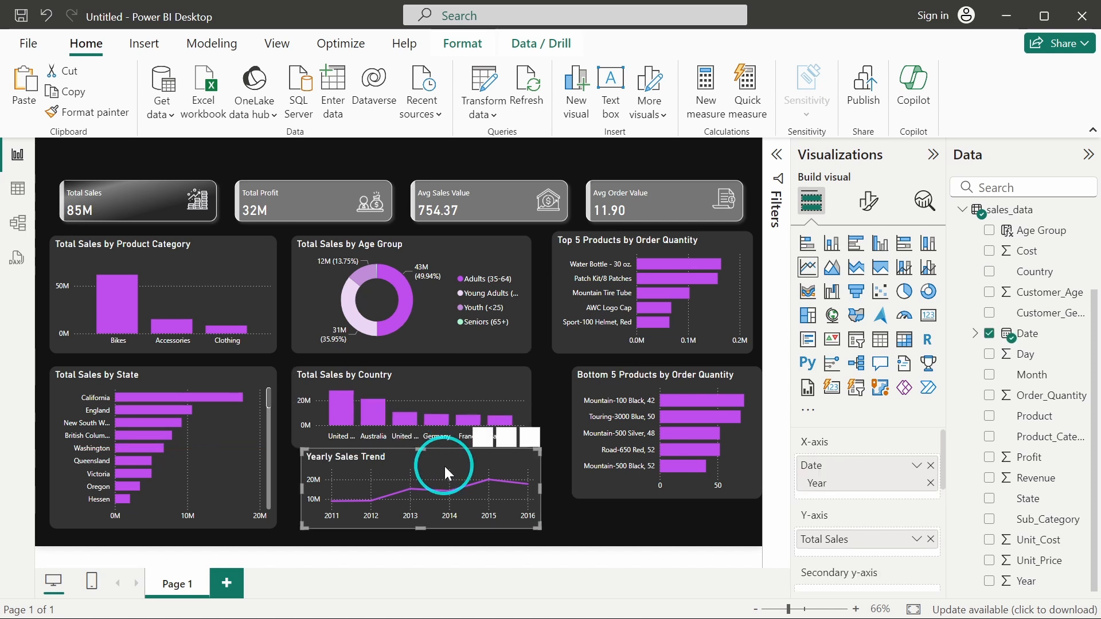
Move the row of KPI cards up toward the page's top edge and reduce its height.
left_click(404, 187)
left_click_drag(402, 185, 397, 160)
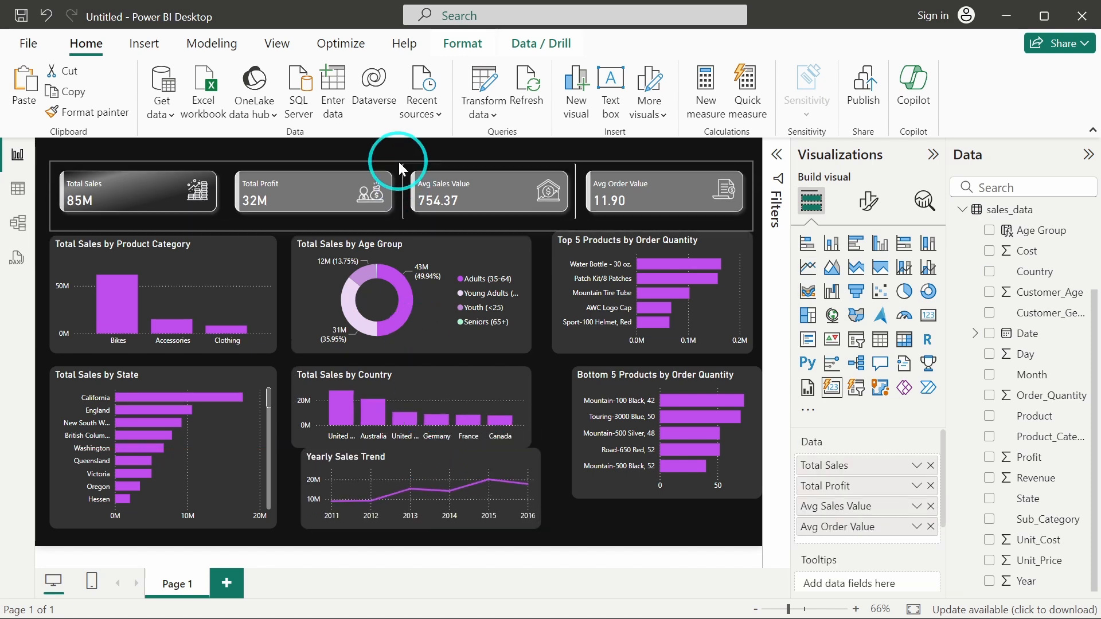
left_click_drag(402, 230, 404, 215)
Move the Product Category, Age Group and Top 5 Products charts up under the KPI cards, and extend the State chart upward.
left_click_drag(200, 274, 198, 258)
left_click(157, 369)
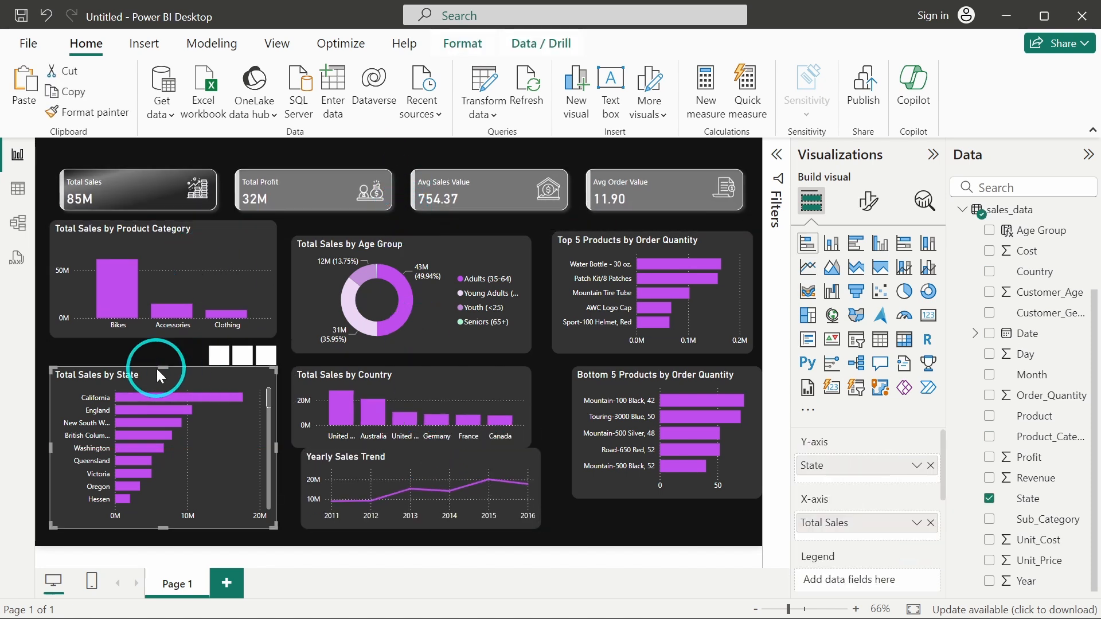
left_click_drag(162, 368, 161, 354)
left_click_drag(429, 336, 429, 321)
left_click_drag(619, 337, 619, 322)
left_click(162, 361)
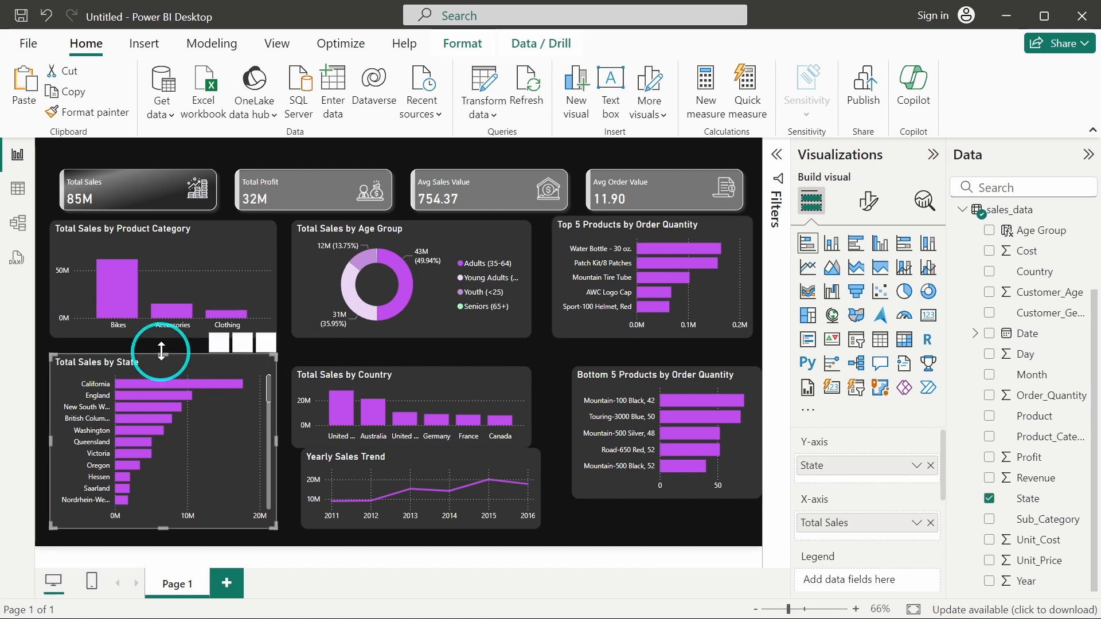
Move the Country chart up level with the State chart and align the Yearly Sales Trend chart's side edges with it.
left_click(442, 382)
left_click_drag(443, 382, 439, 370)
left_click(442, 458)
left_click_drag(443, 458, 433, 458)
left_click(552, 418)
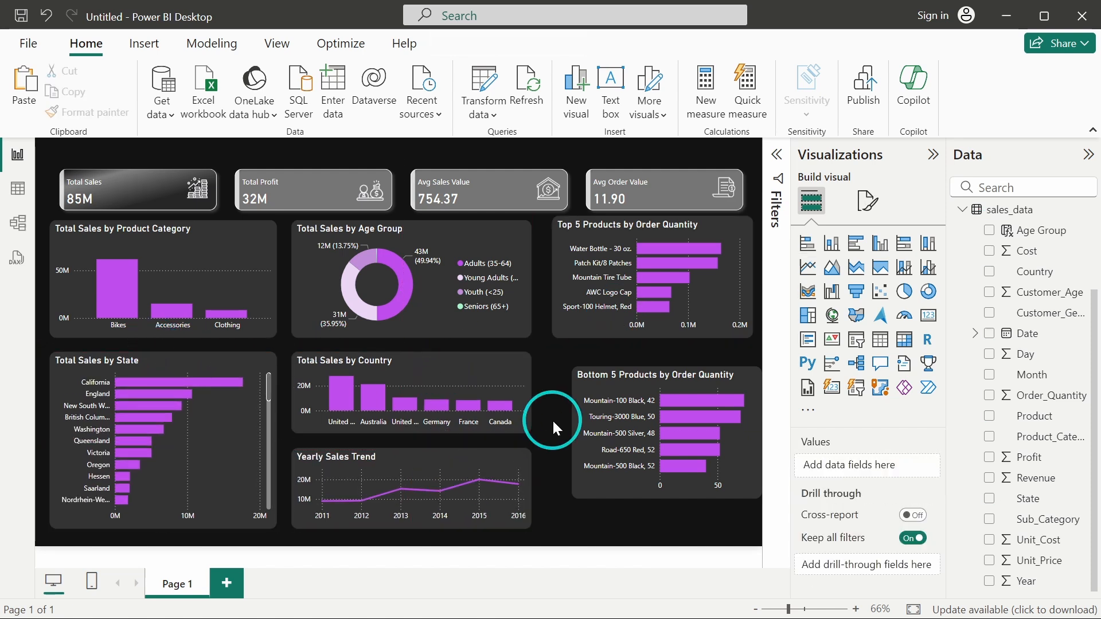
Align the Top 5 and Bottom 5 Products charts in one column and enlarge the Bottom 5 chart down to the bottom row's edge.
left_click_drag(609, 318, 600, 322)
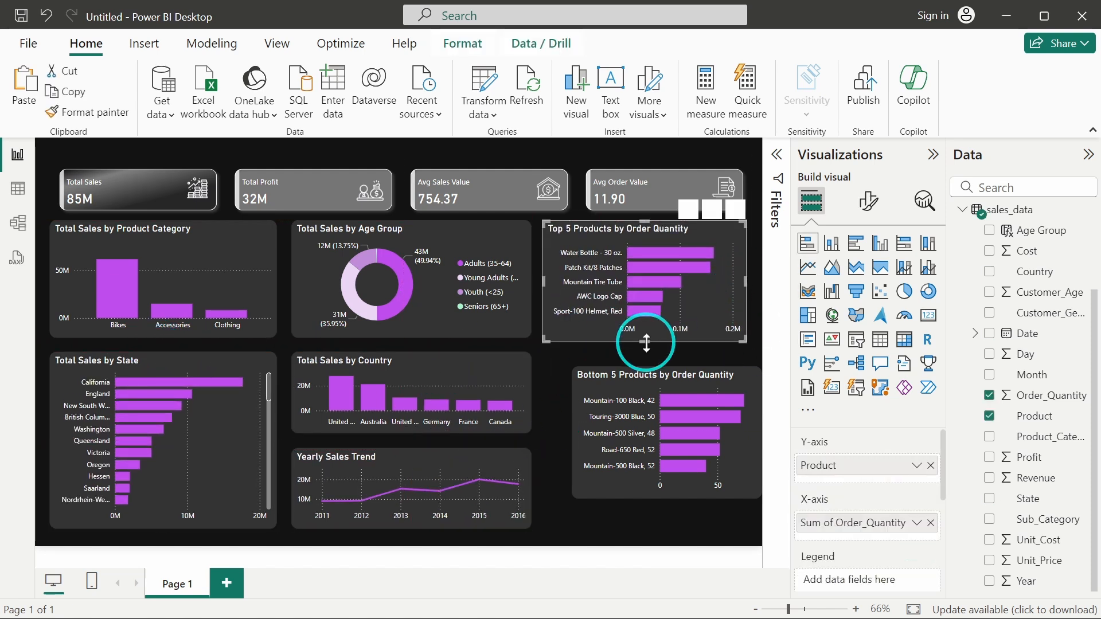
left_click(608, 383)
left_click_drag(608, 383, 578, 373)
left_click_drag(732, 488, 745, 527)
left_click(542, 347)
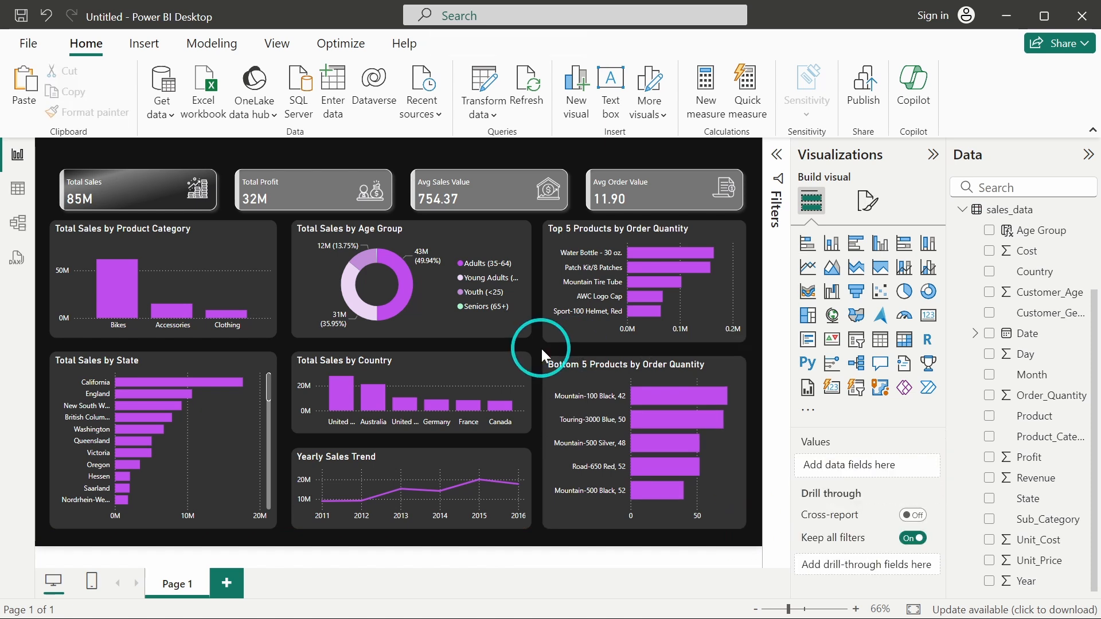
left_click(618, 334)
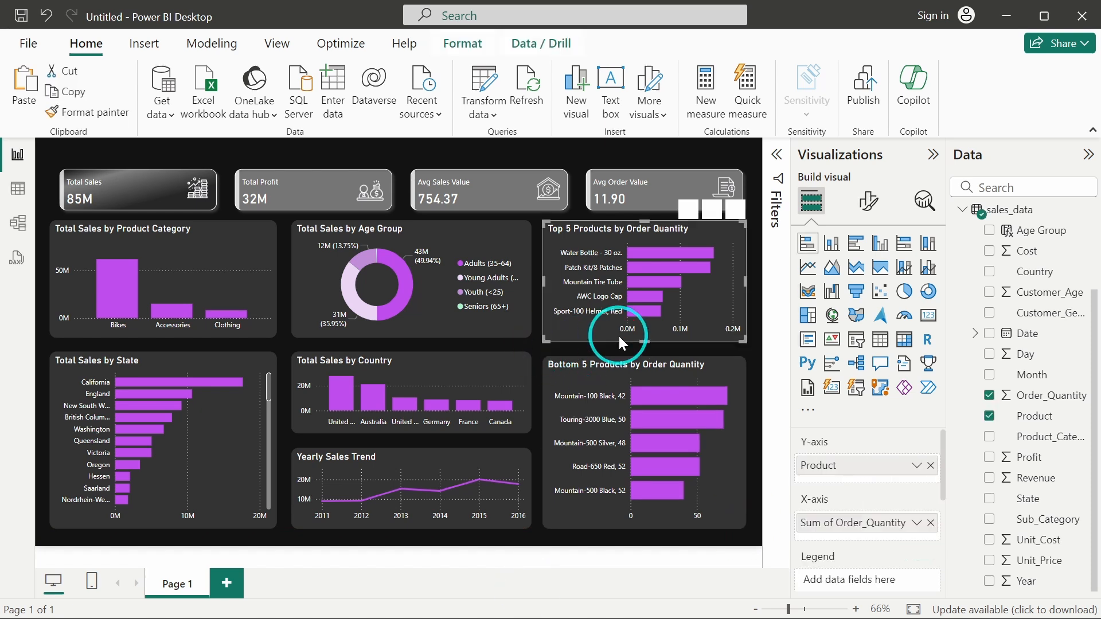
left_click(534, 342)
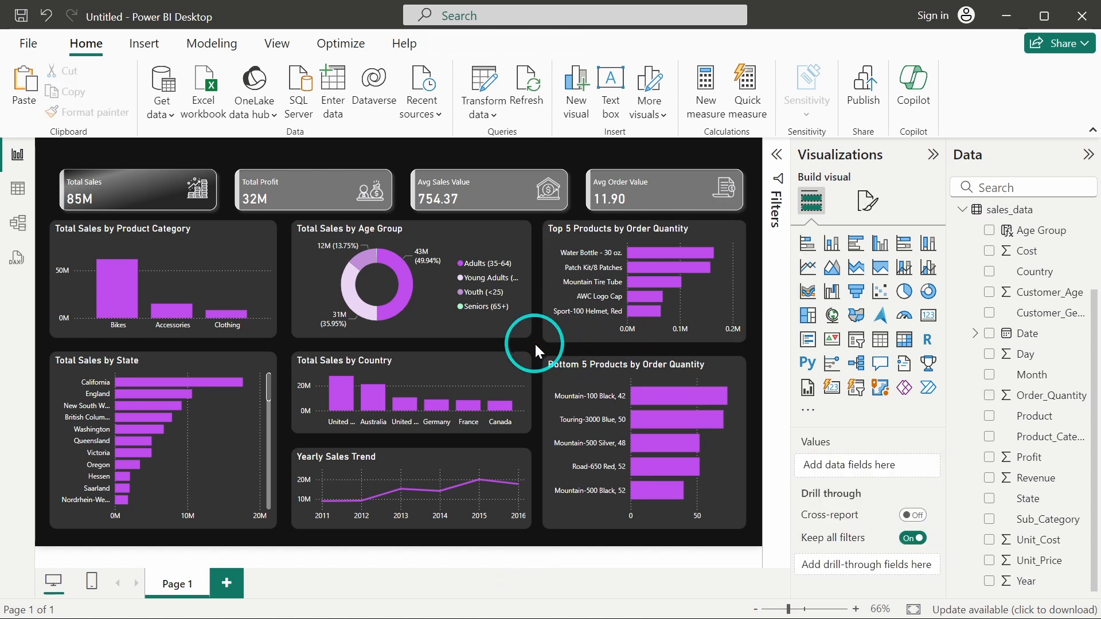
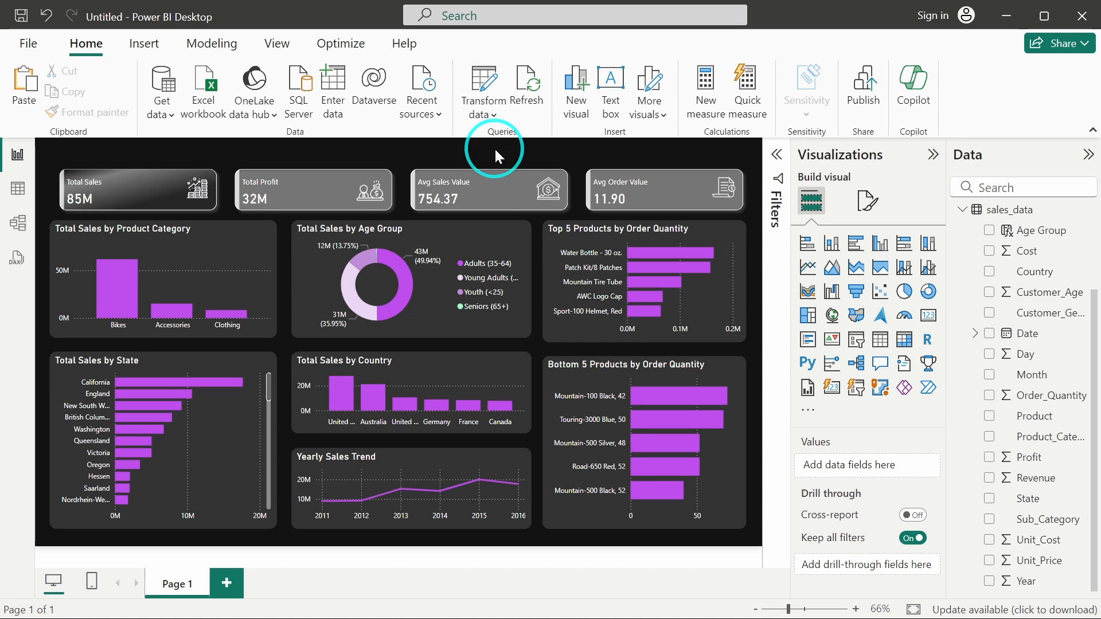
Add a text box reading "SALES DASHBOARD", turn off its background, and fit it into the strip above the KPI cards.
left_click(611, 106)
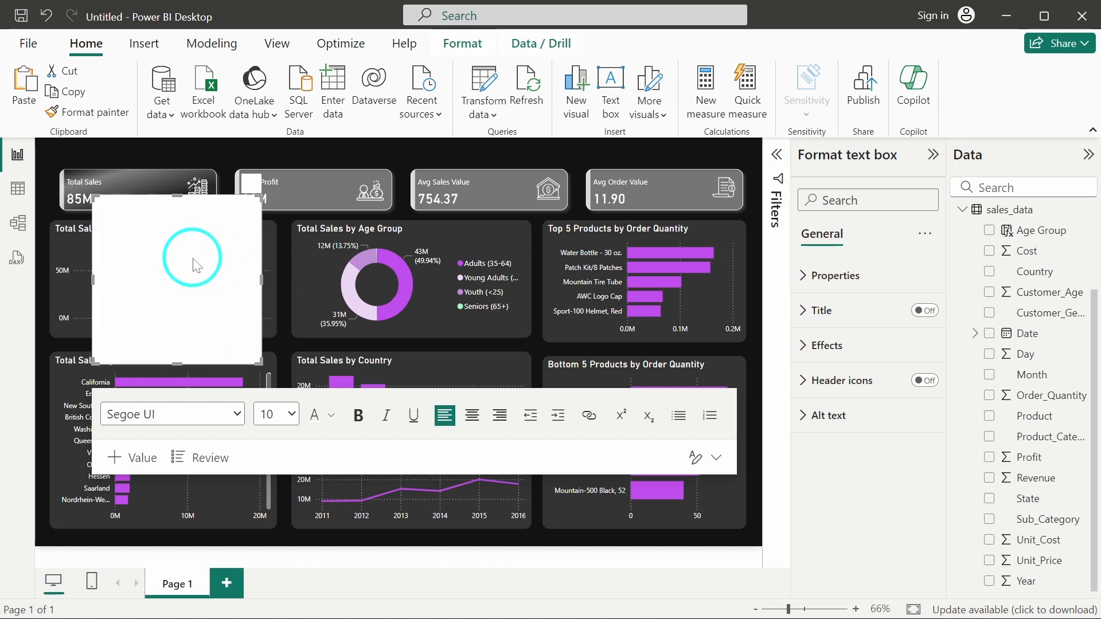
left_click(843, 346)
left_click(918, 387)
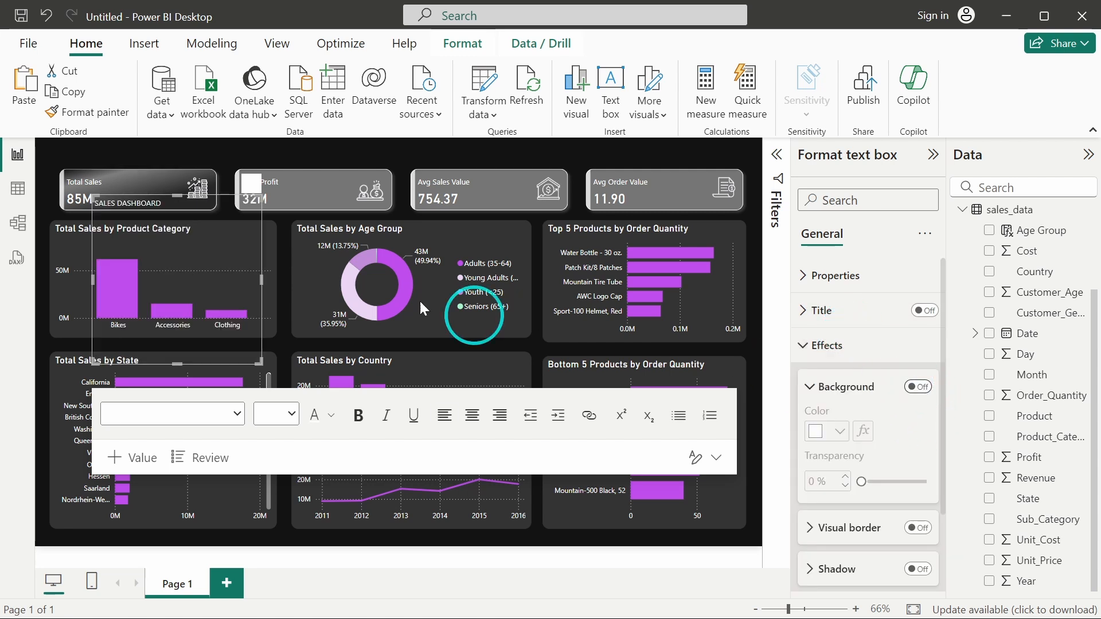
left_click_drag(93, 196, 62, 153)
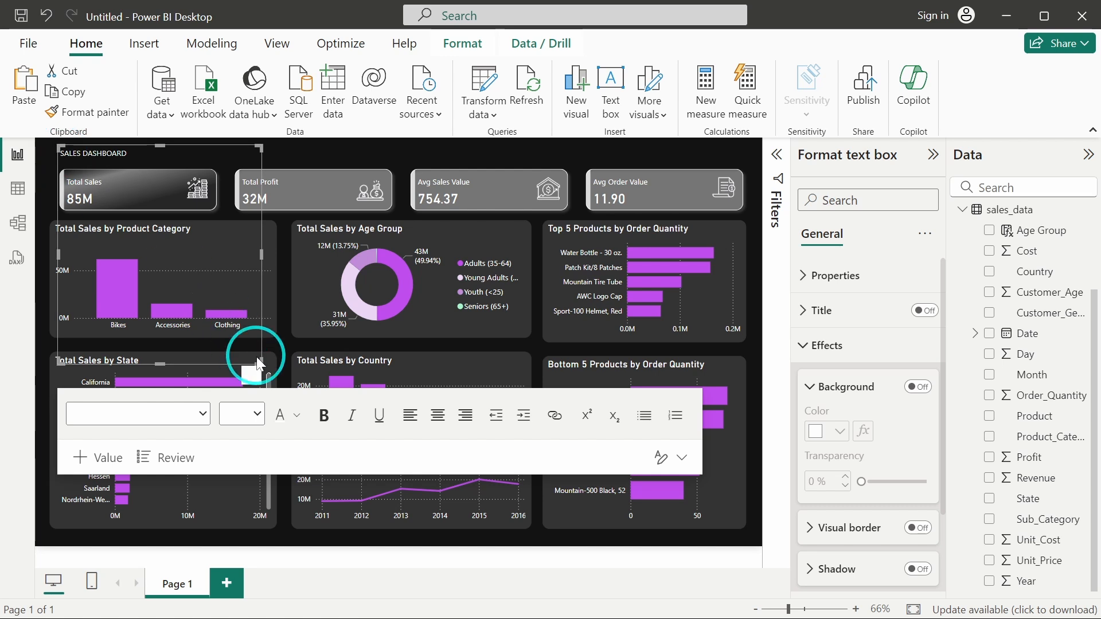
left_click_drag(255, 360, 281, 172)
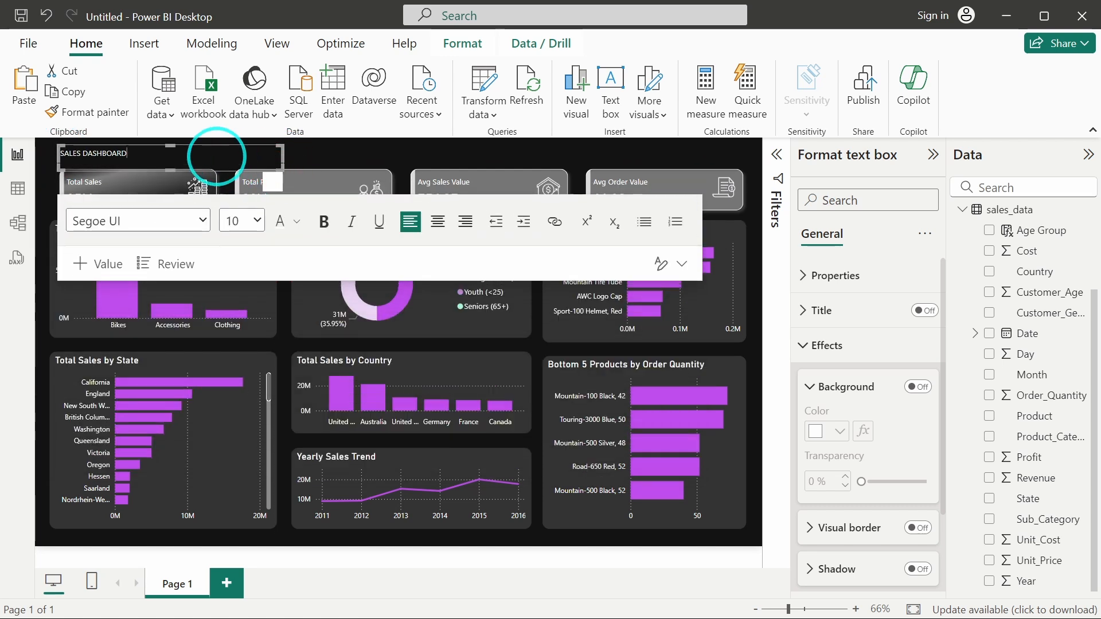
Format the dashboard title text as bold, size 18 and centered.
triple_click(217, 160)
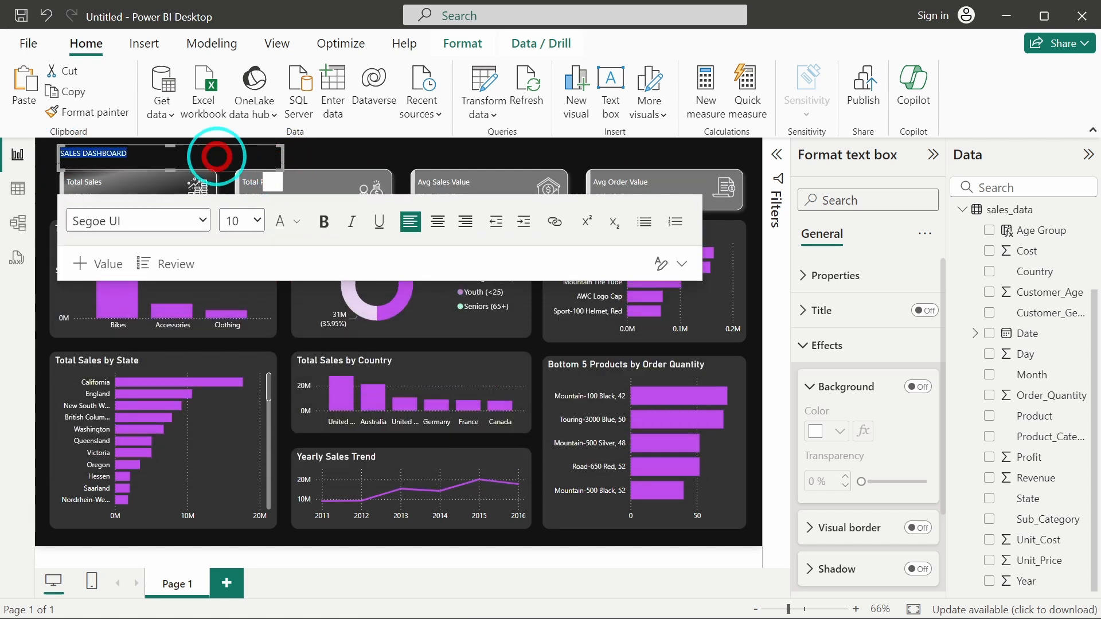
left_click(324, 221)
left_click(256, 220)
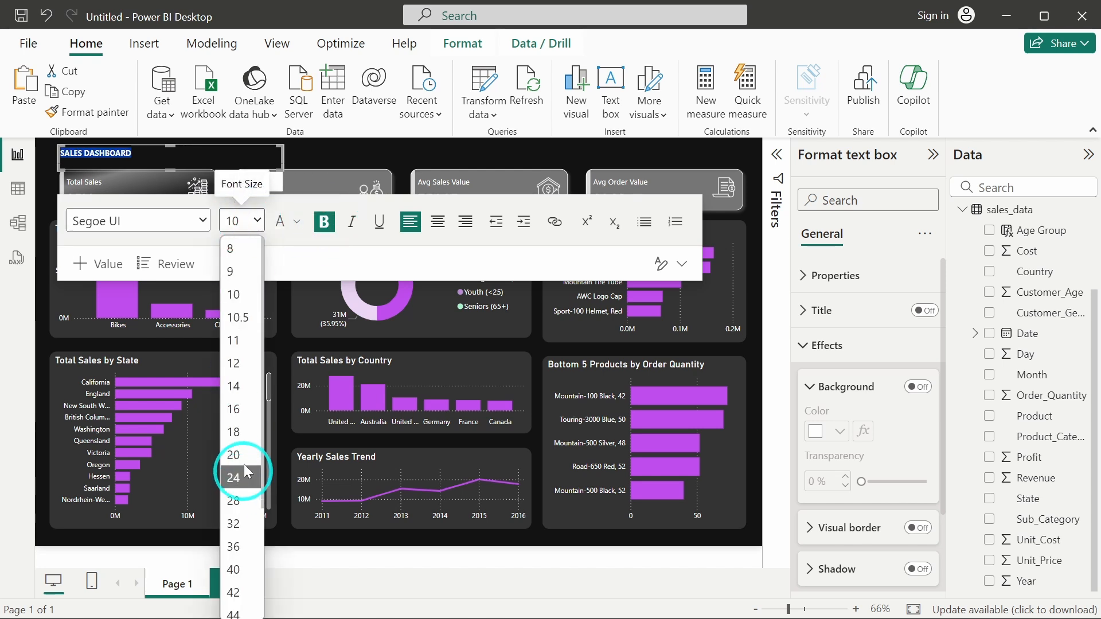
left_click(243, 447)
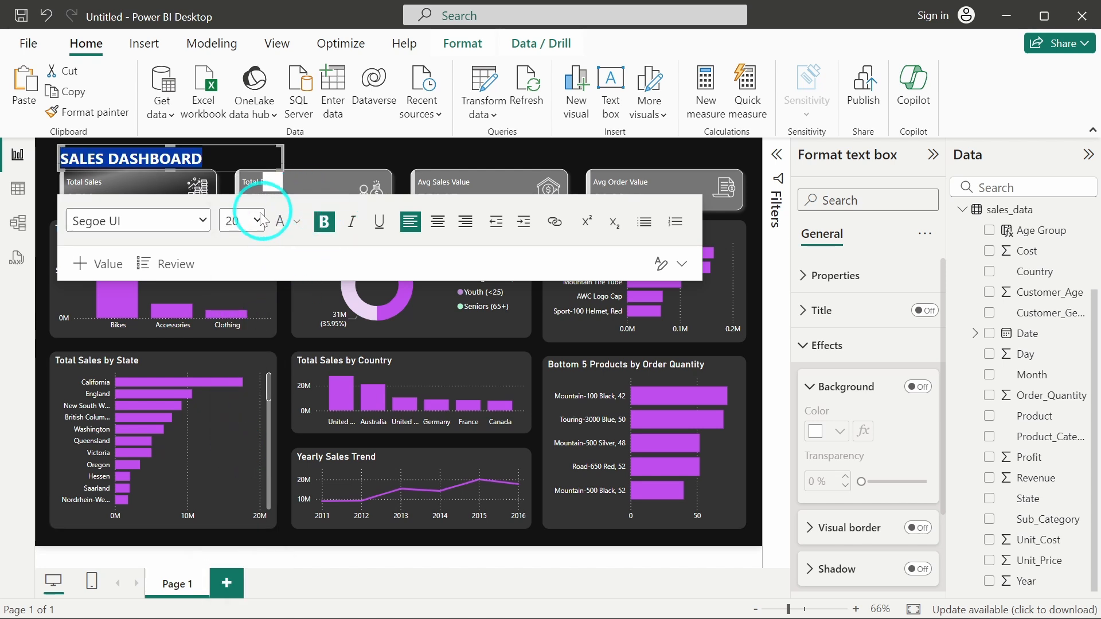
left_click(239, 220)
left_click(234, 432)
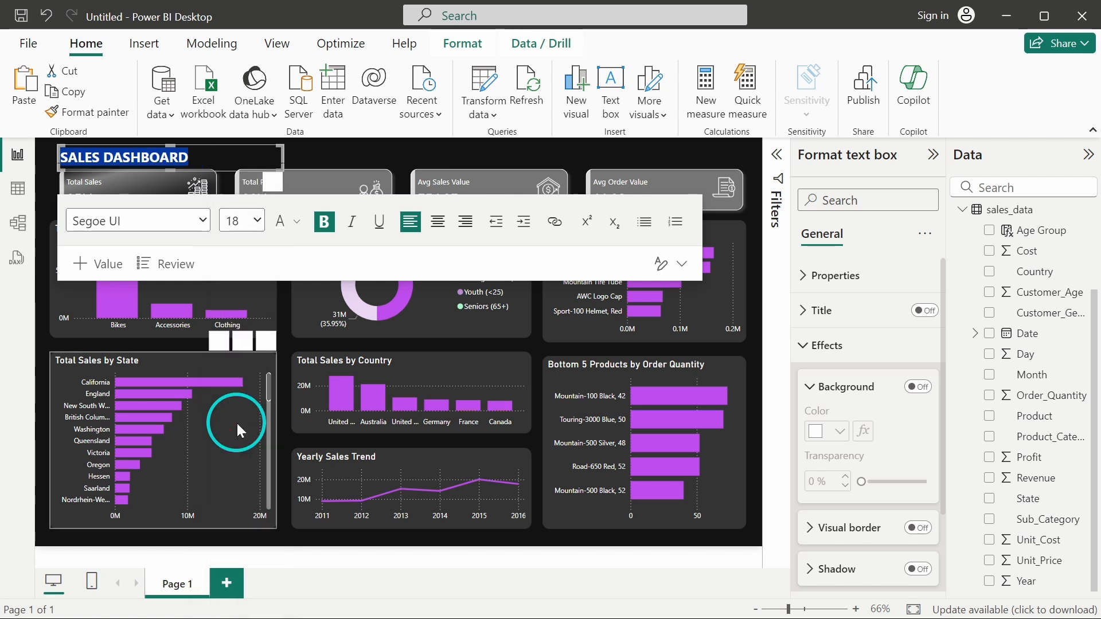
left_click(448, 223)
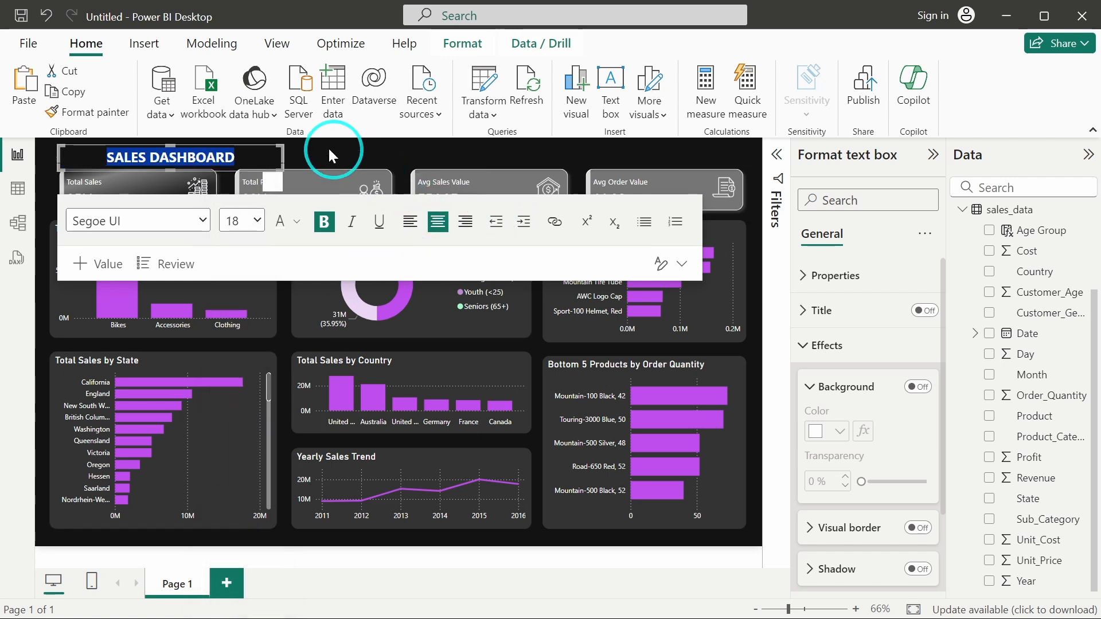
Extend the title text to read "SALES DASHBOARD- SUMMARY".
left_click(256, 154)
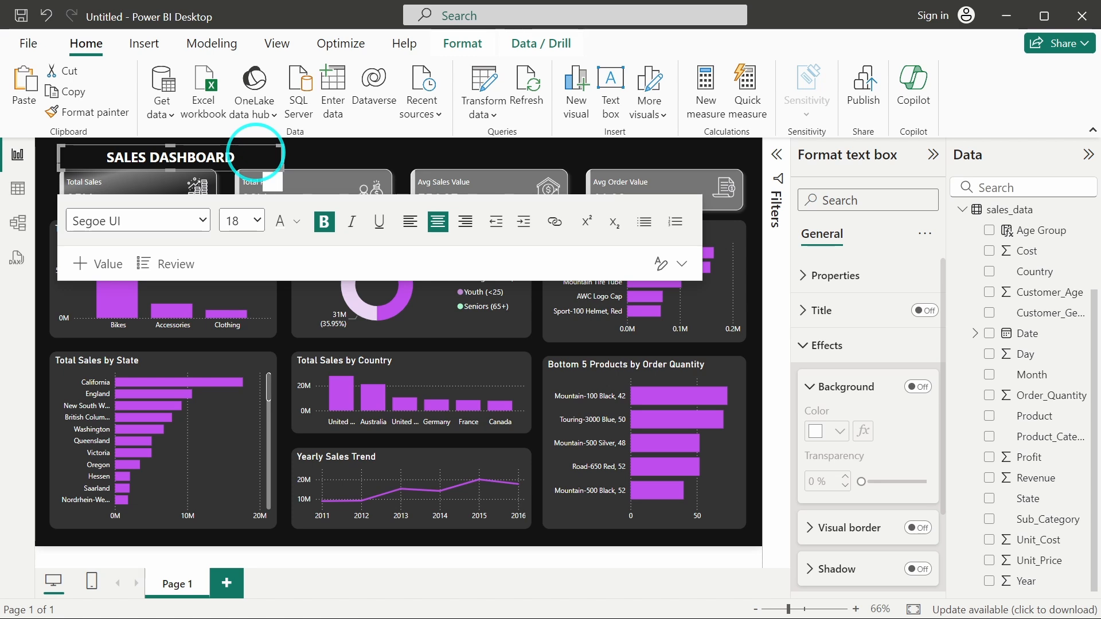
type("- ")
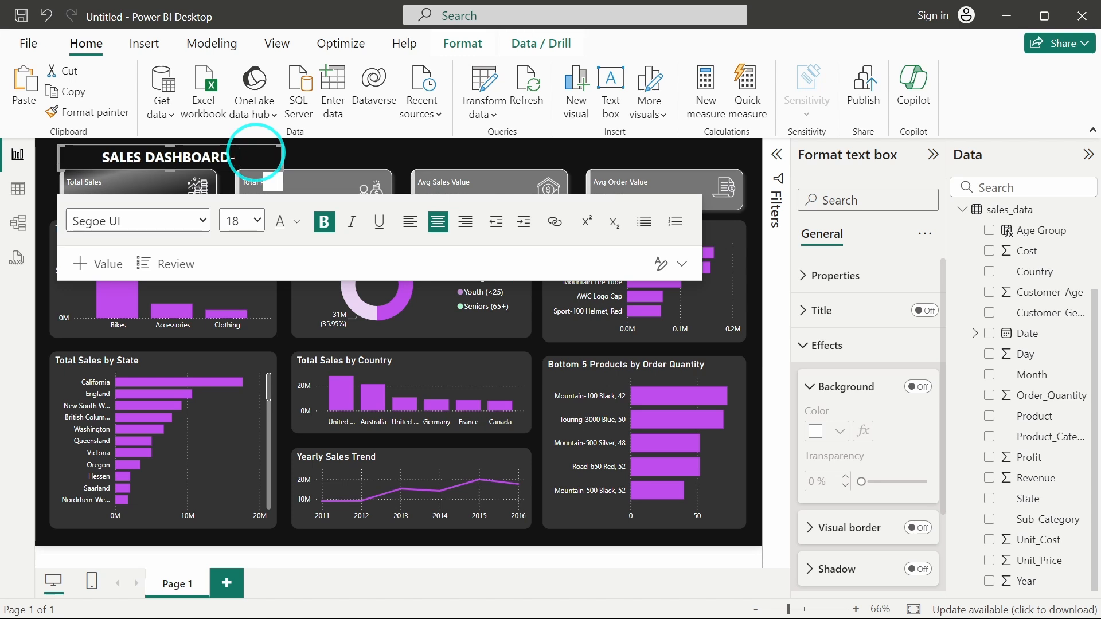
type("SUMMARY")
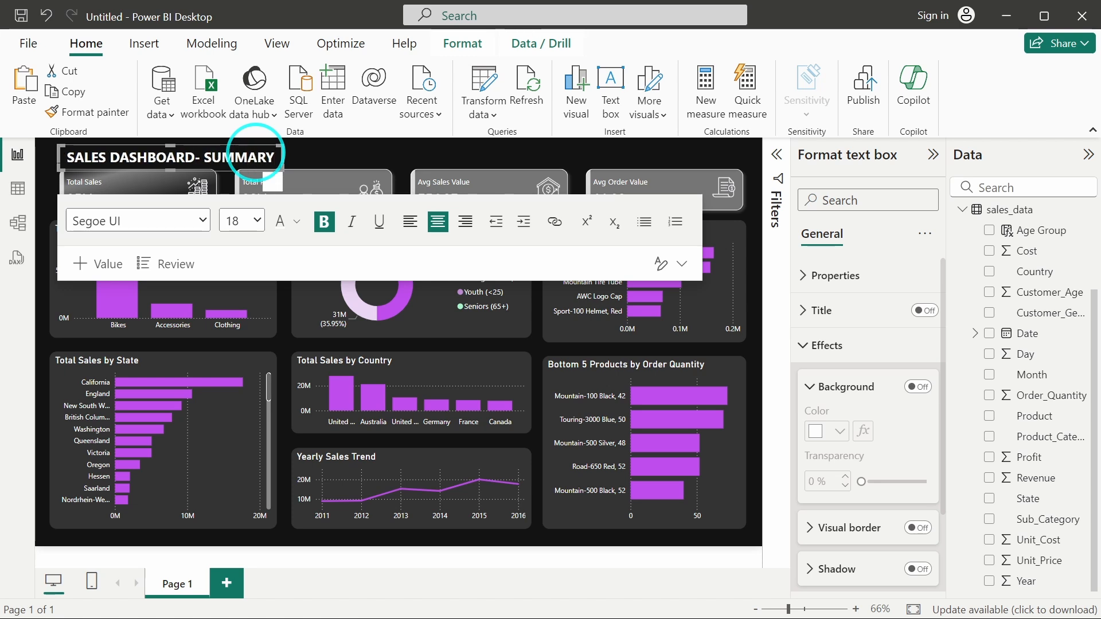
left_click(318, 150)
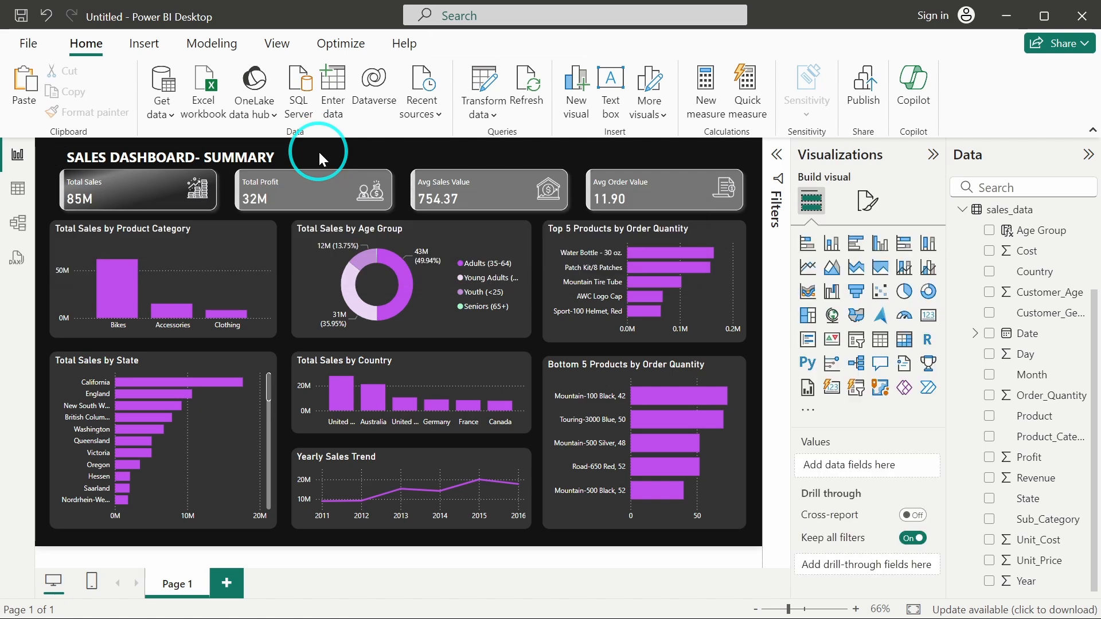
Widen the title text box slightly so its starting edge lines up with the charts below.
left_click(172, 158)
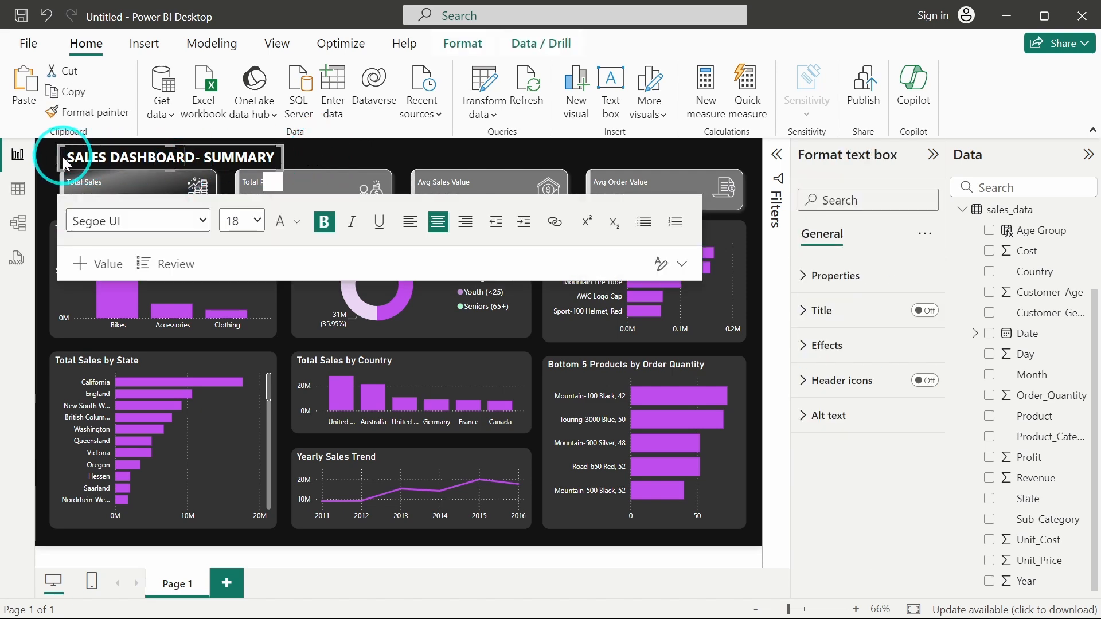
left_click_drag(56, 156, 49, 155)
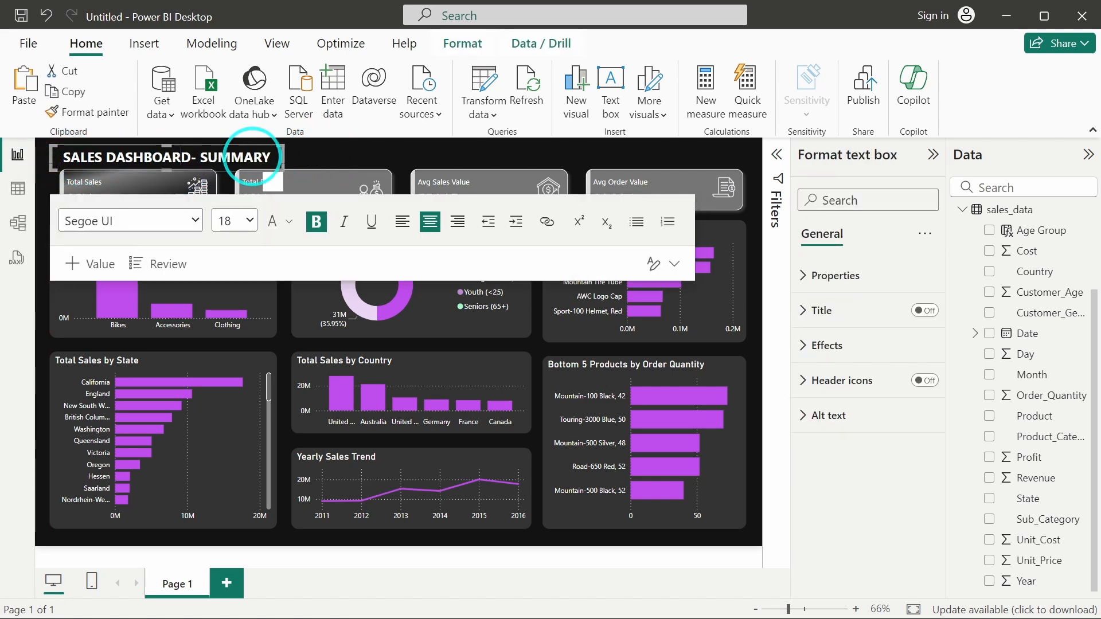
left_click(301, 155)
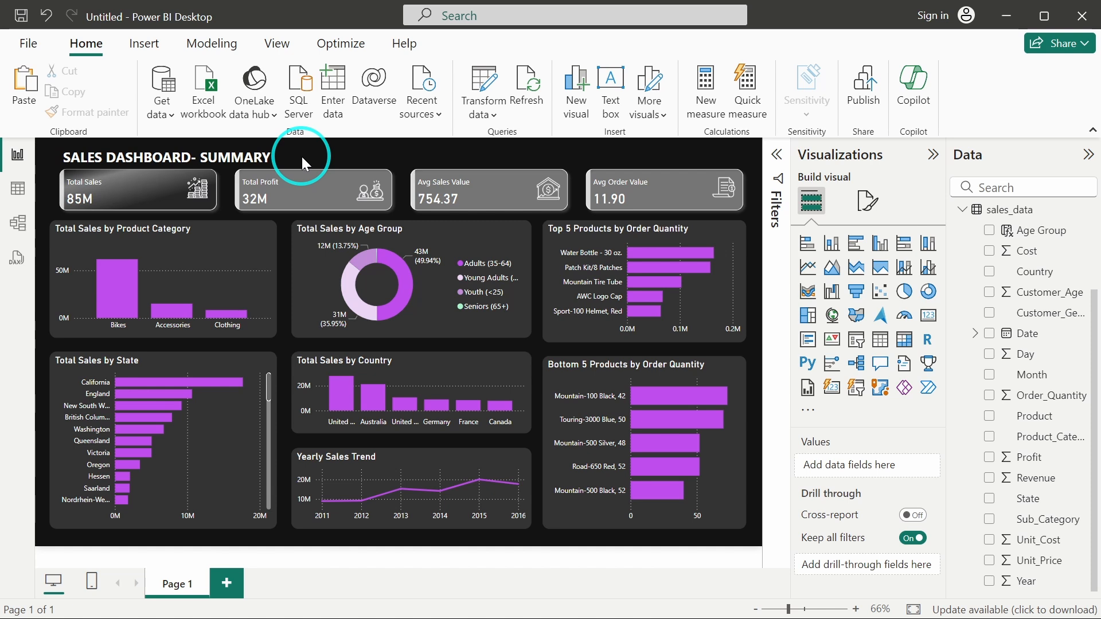
left_click(225, 194)
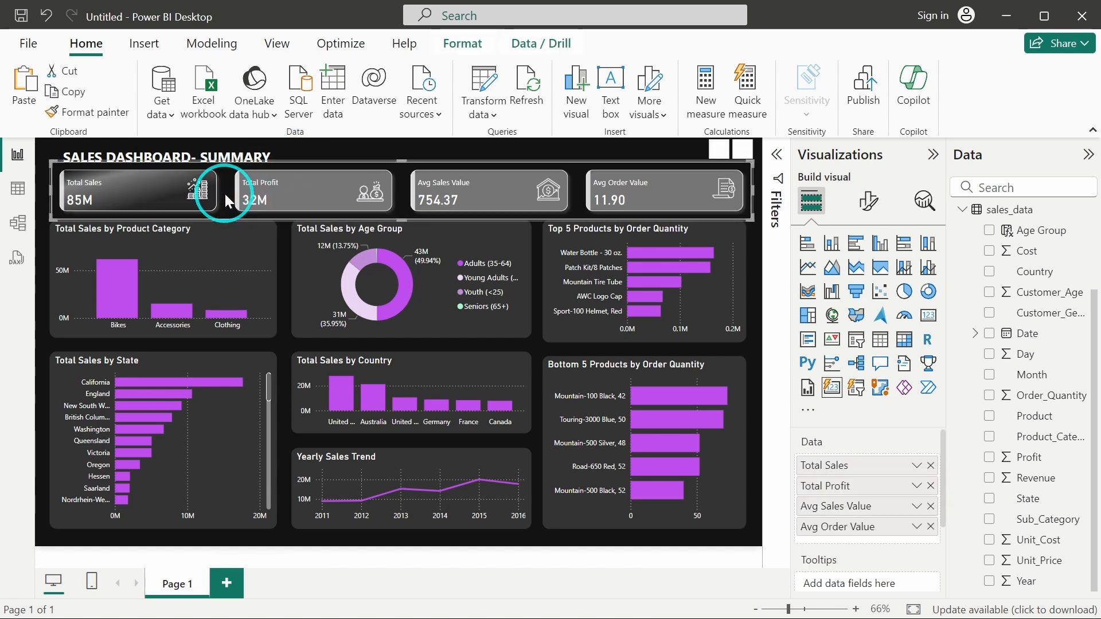
left_click(352, 147)
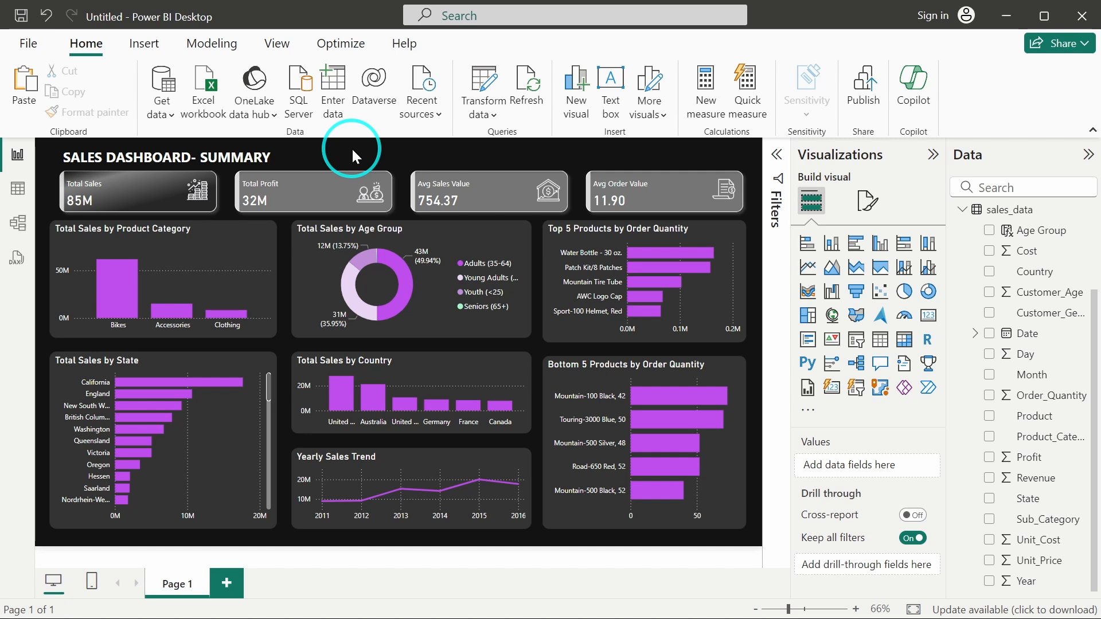
left_click(164, 159)
left_click(330, 154)
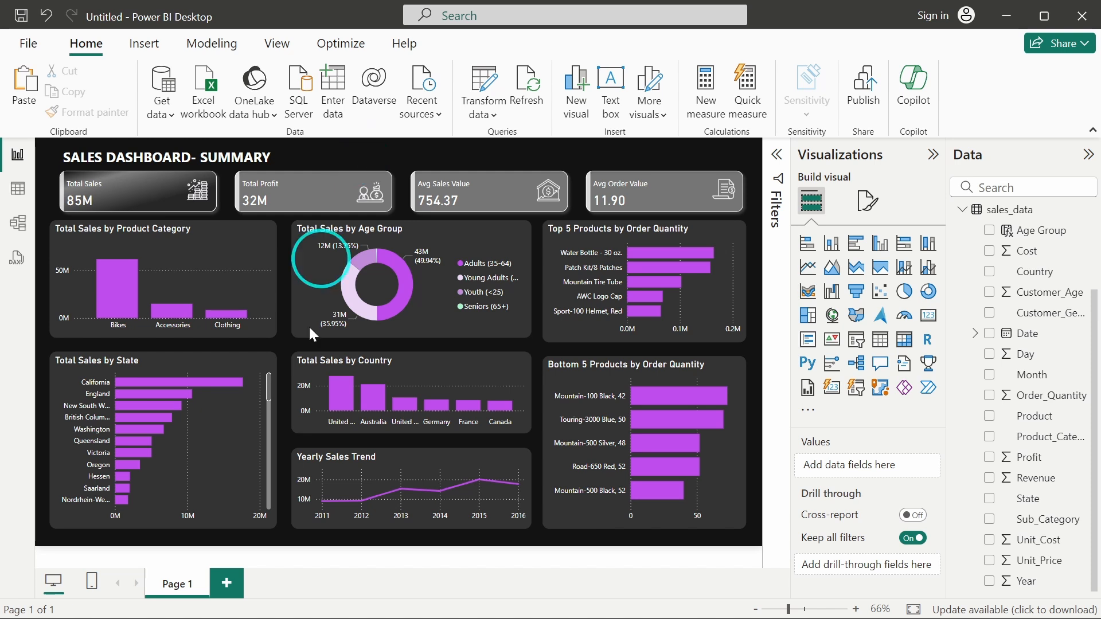
Duplicate Page 1 and select the Total Sales by Product Category chart on the copy.
right_click(178, 587)
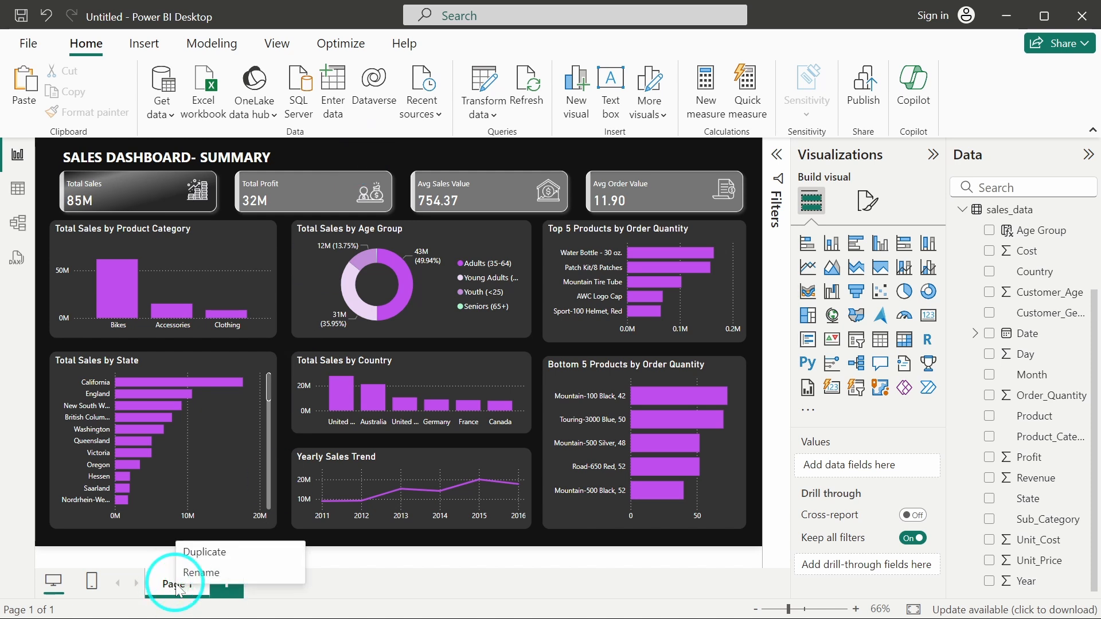
left_click(222, 553)
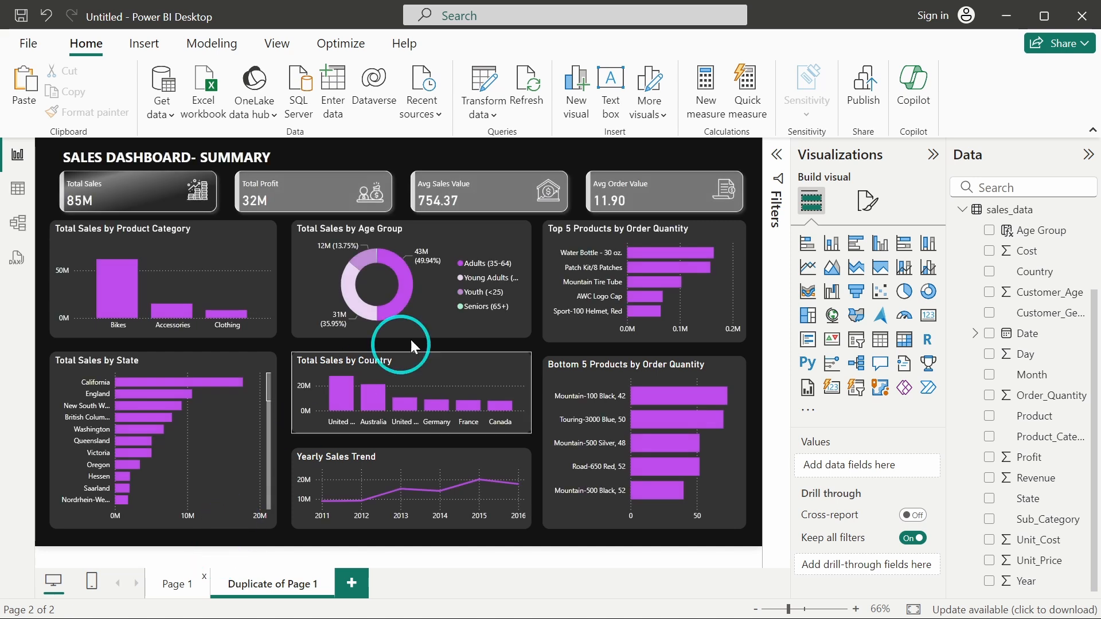
left_click(232, 264)
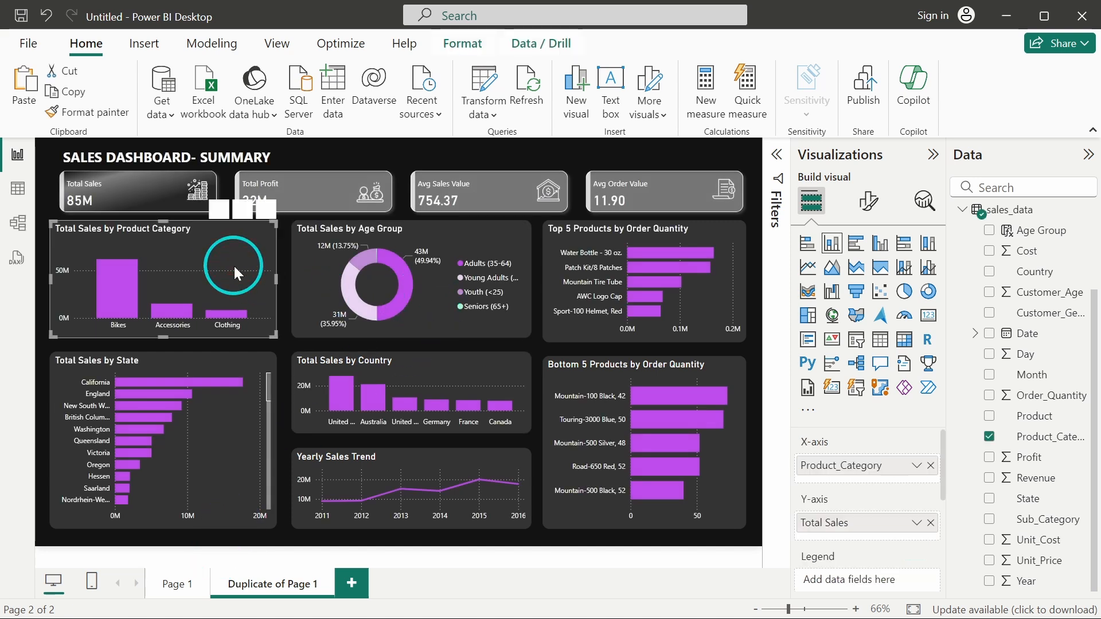
Delete the Total Sales by Product Category, Total Sales by State and Total Sales by Age Group charts from the duplicated page.
key("Delete")
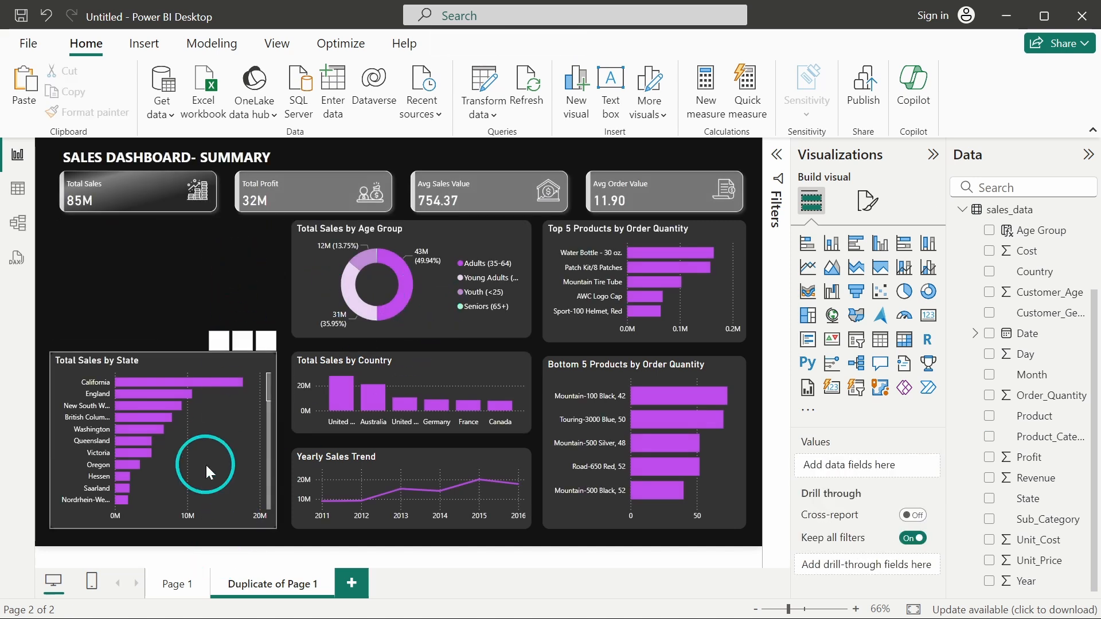
left_click(205, 463)
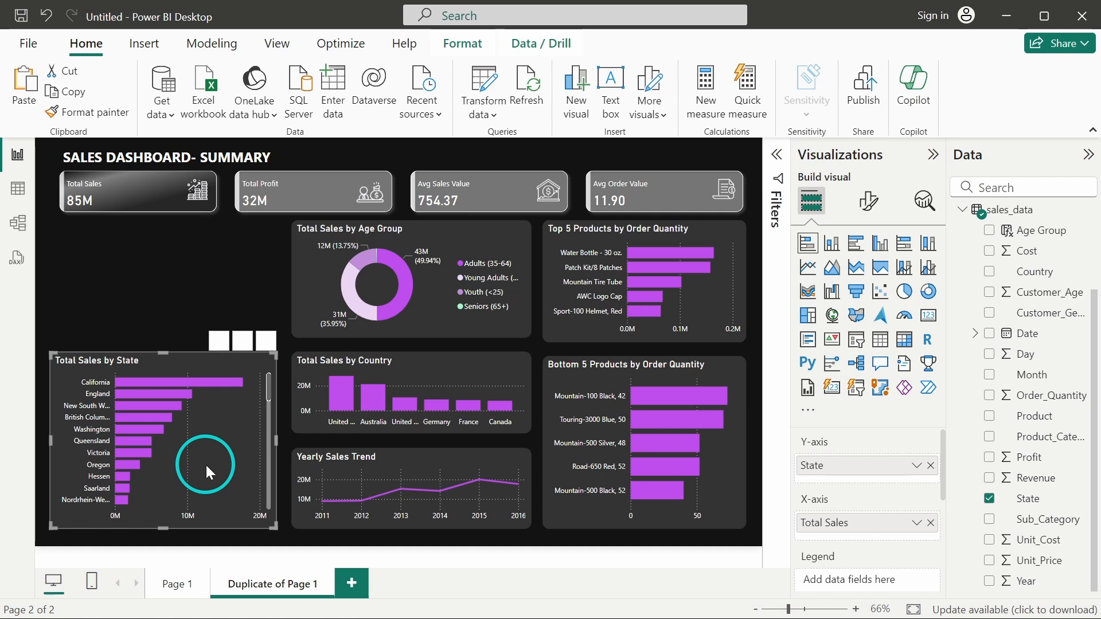
key("Delete")
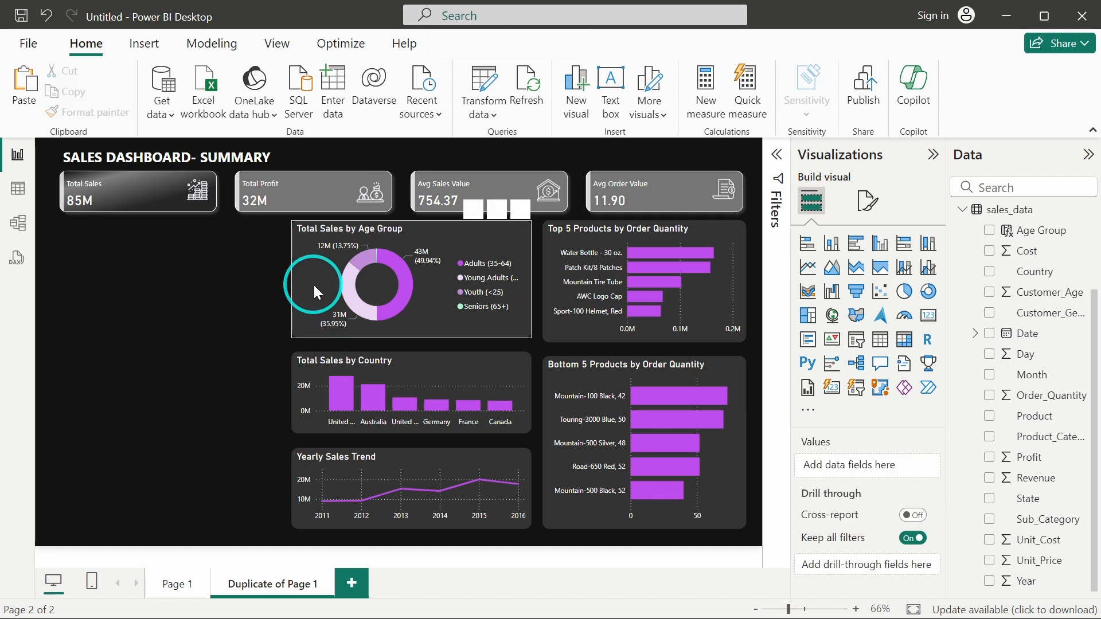
left_click(313, 284)
key("Delete")
Move the Total Sales by Country chart up into the cleared area and delete all other remaining charts and the KPI cards.
left_click_drag(414, 354, 251, 312)
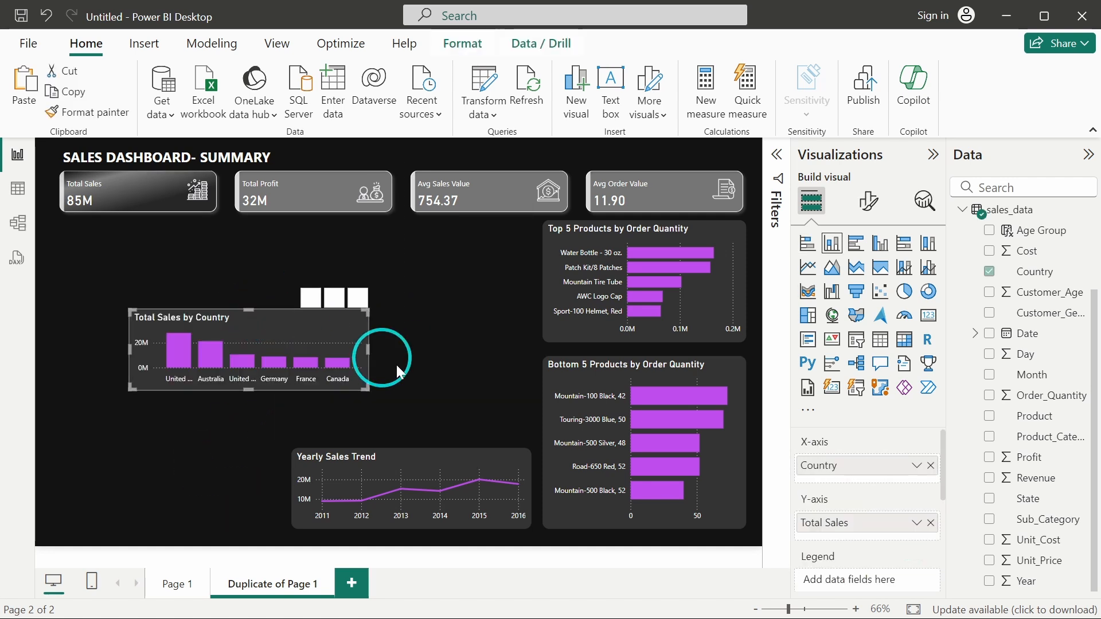
left_click(546, 265)
key("Delete")
left_click(577, 380)
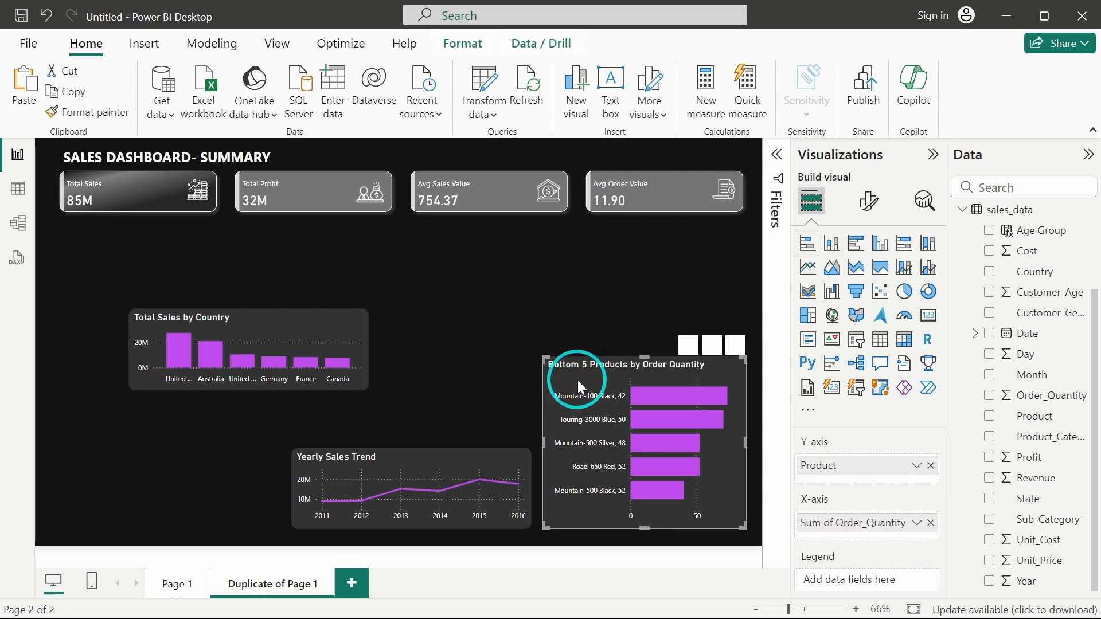
key("Delete")
left_click(455, 457)
key("Delete")
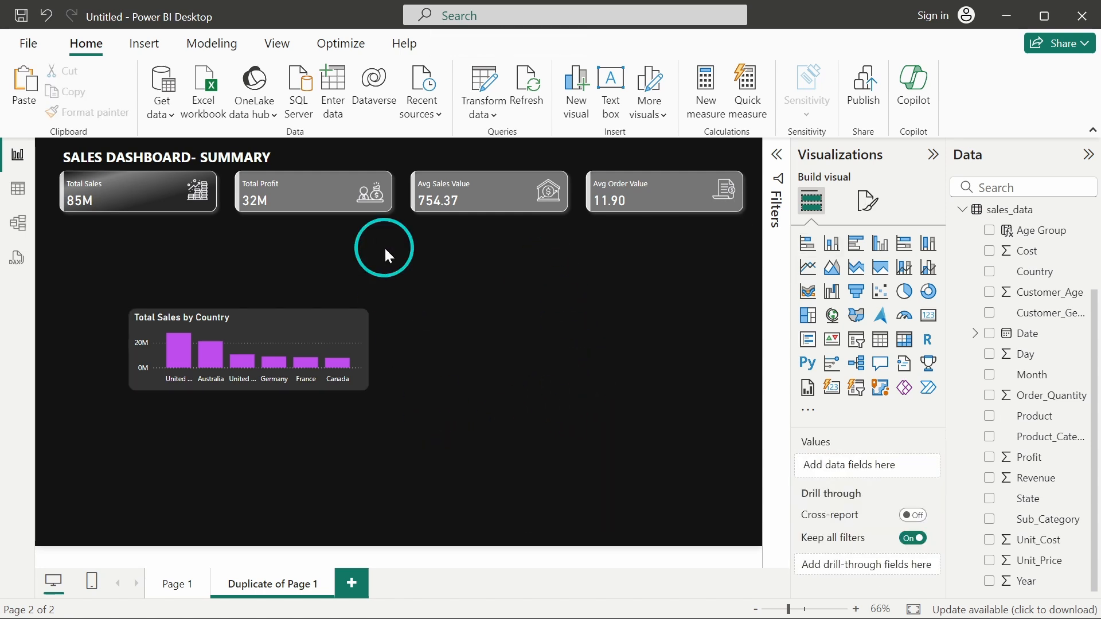
left_click(400, 215)
key("Delete")
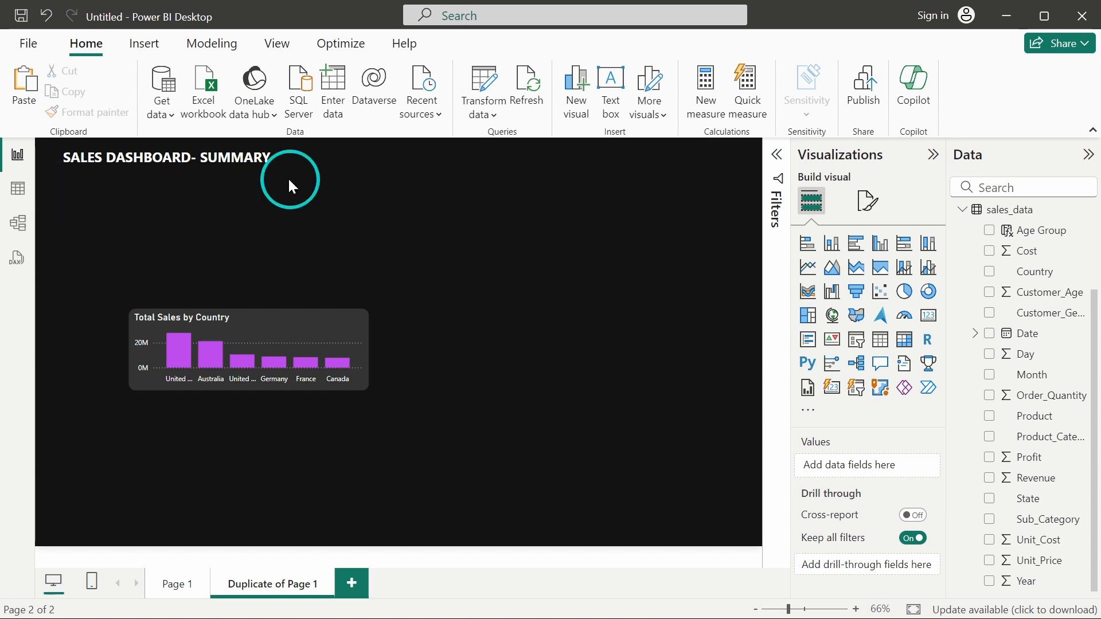
Change the duplicated page's title text to "SALES DASHBOARD- SALES TREND".
left_click(270, 163)
left_click(269, 162)
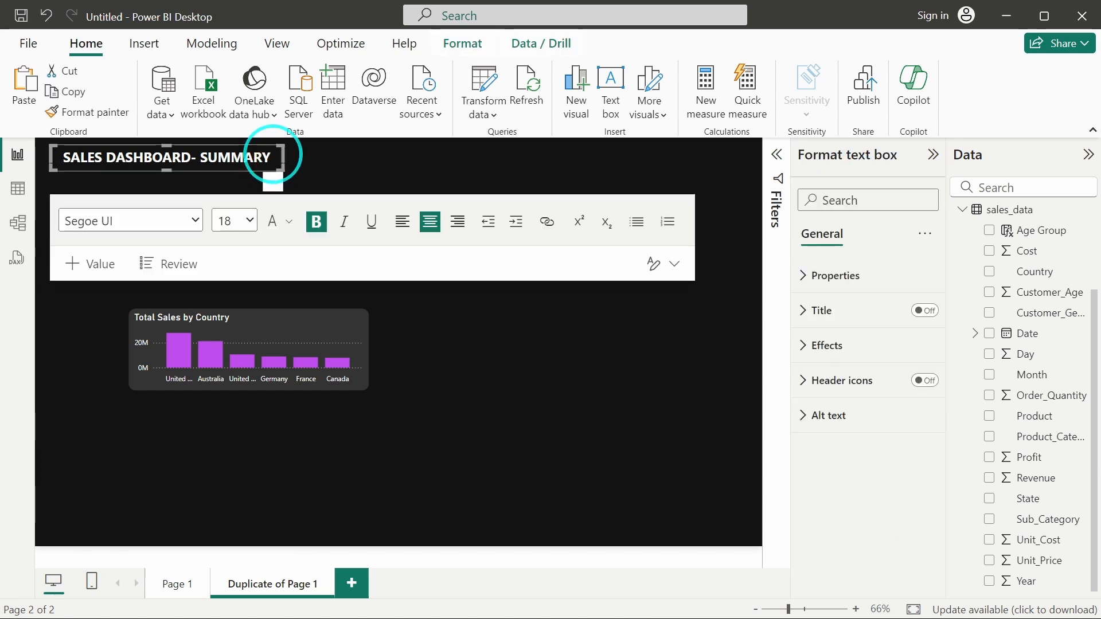
key("BackSpace")
key("BackSpace")
key("BackSpace")
key("BackSpace")
key("BackSpace")
key("BackSpace")
type("ALE")
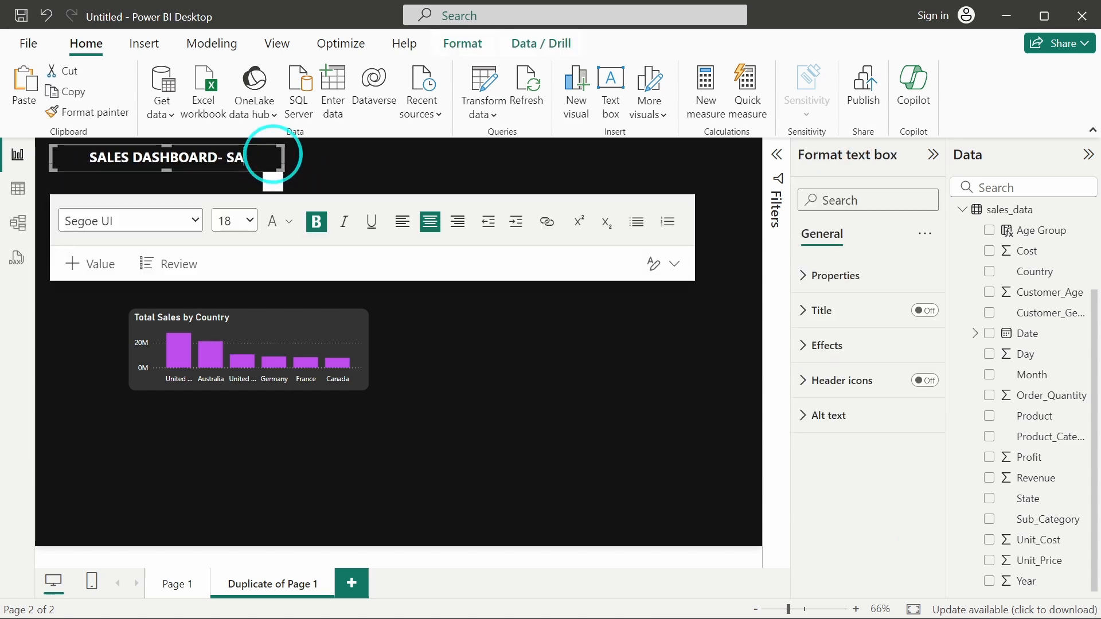
type("S TREND")
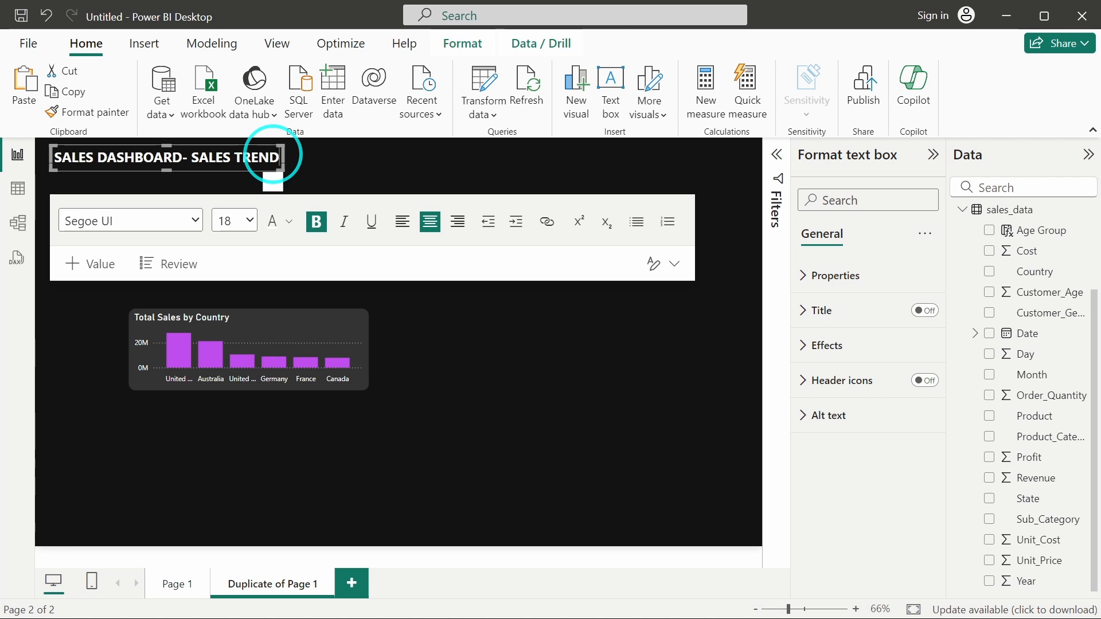
left_click(378, 158)
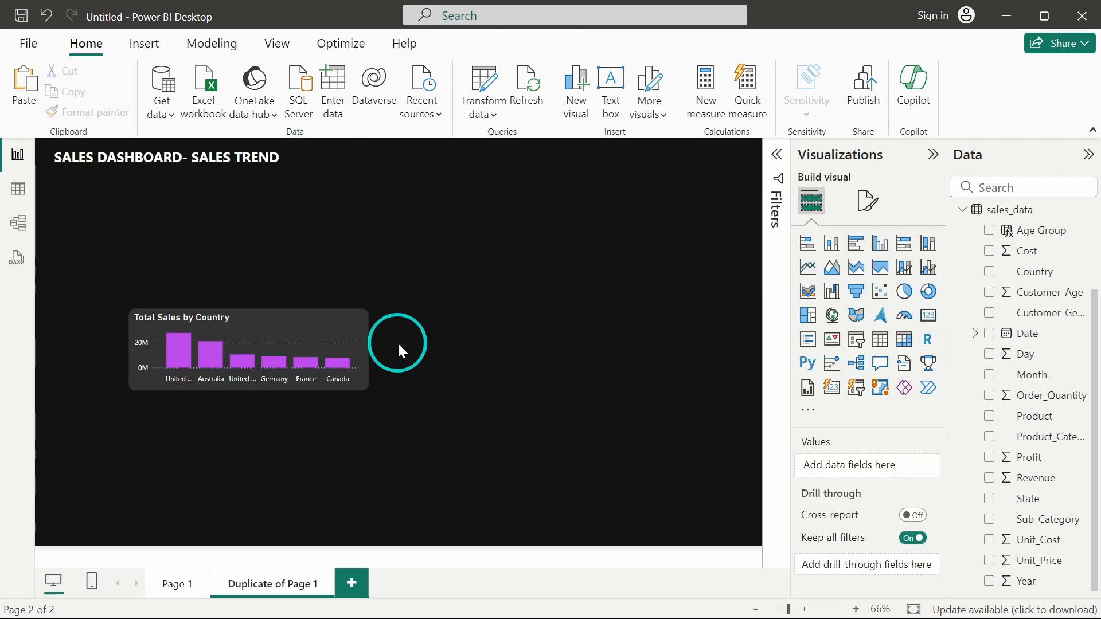
Move the Total Sales by Country chart below the title and enlarge it to more than half the page width.
left_click(340, 335)
left_click_drag(328, 315, 298, 242)
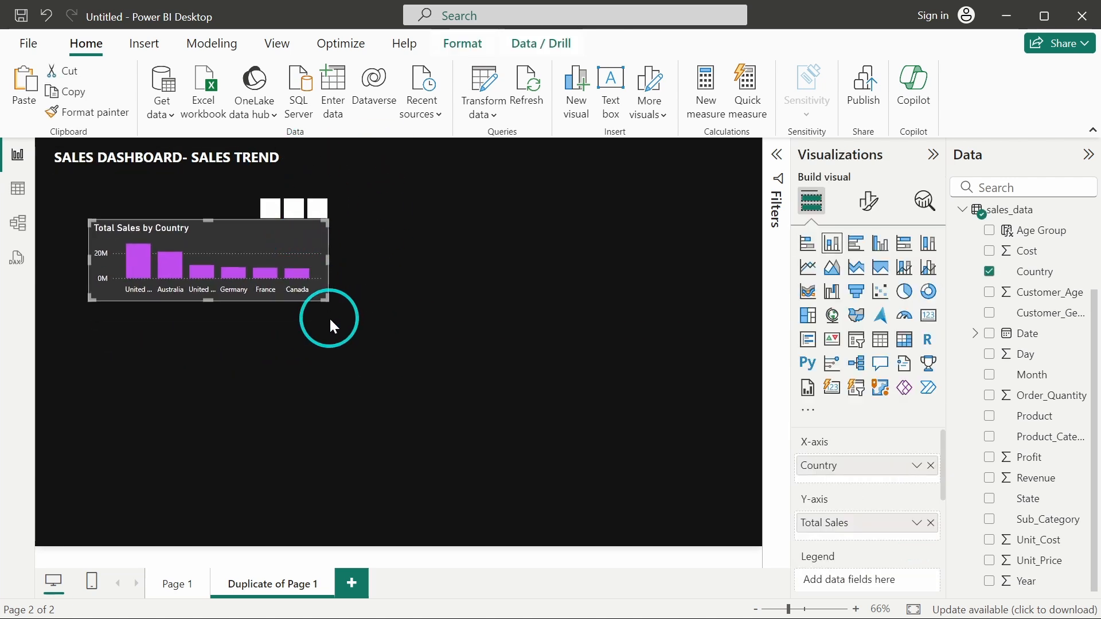
left_click_drag(327, 300, 559, 338)
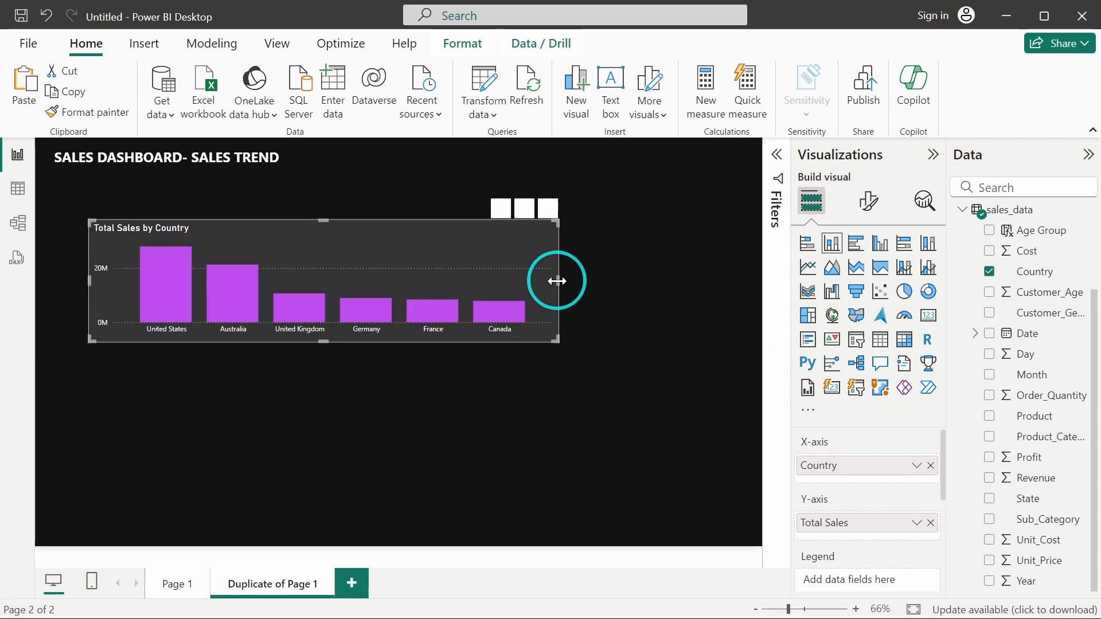
left_click_drag(557, 280, 508, 274)
left_click_drag(411, 243, 397, 237)
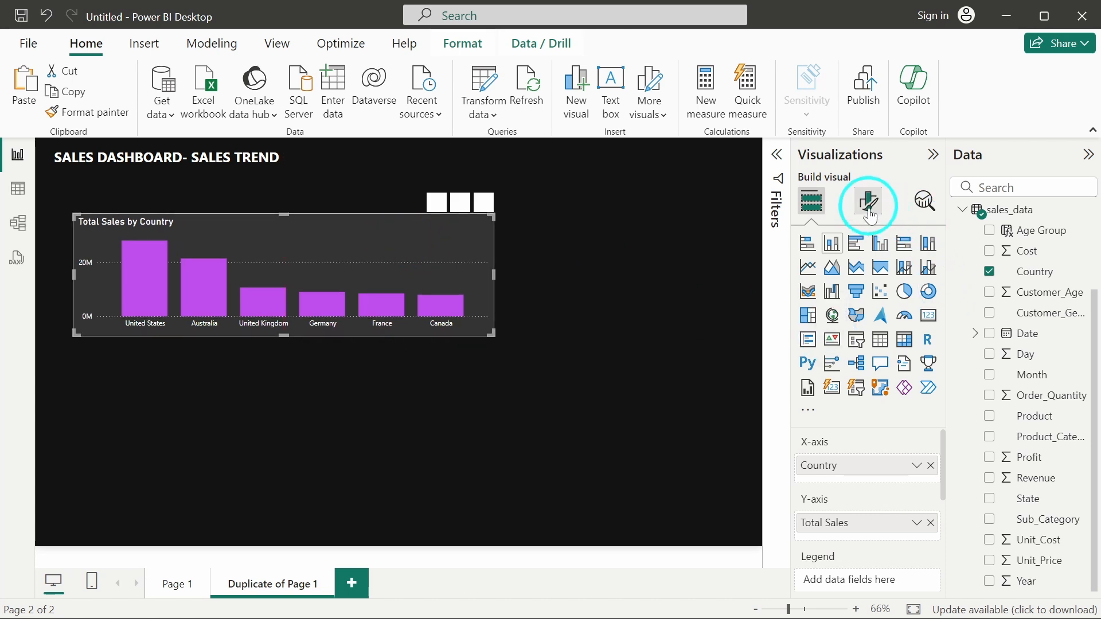
Convert the Total Sales by Country chart to a line chart and replace Country on its X-axis with only the Month level of Date.
left_click(807, 267)
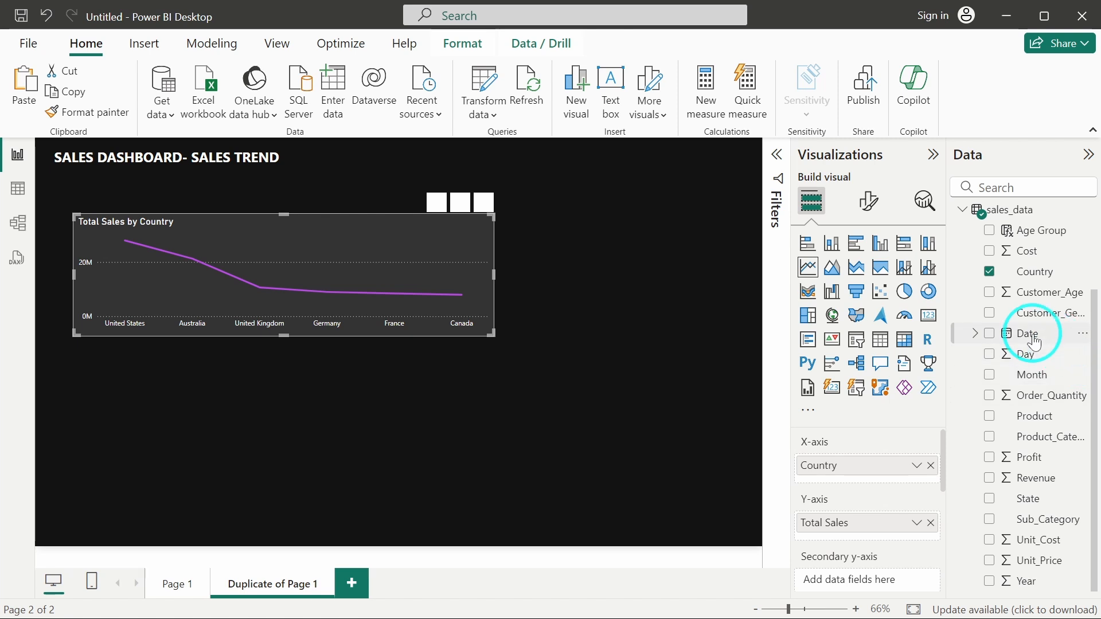
scroll(1035, 342, "up", 2)
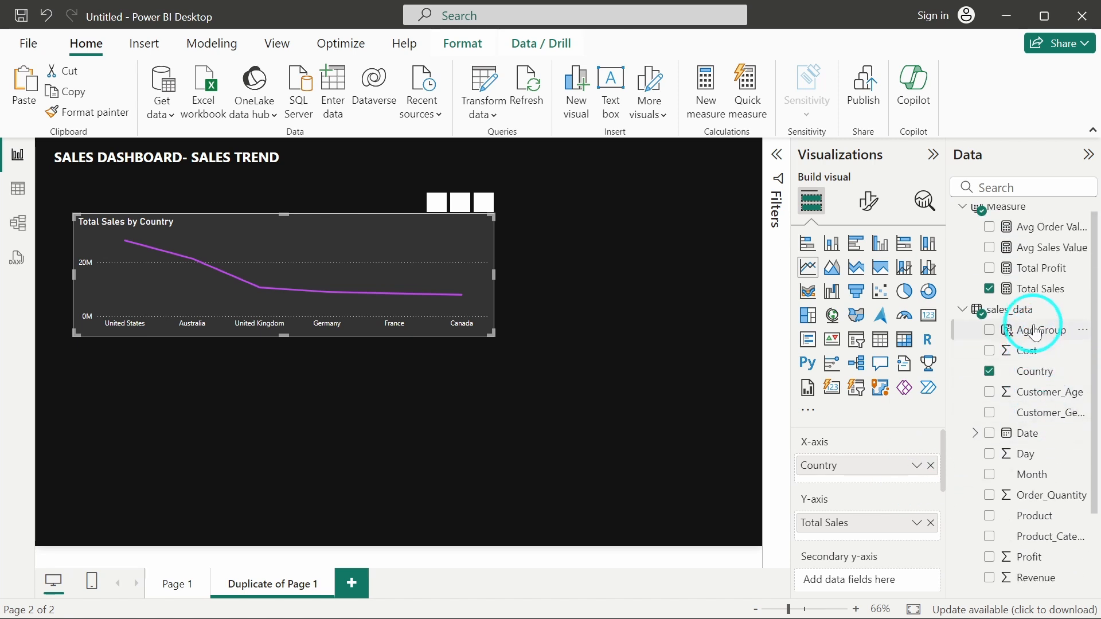
left_click_drag(1033, 446, 921, 467)
left_click(929, 466)
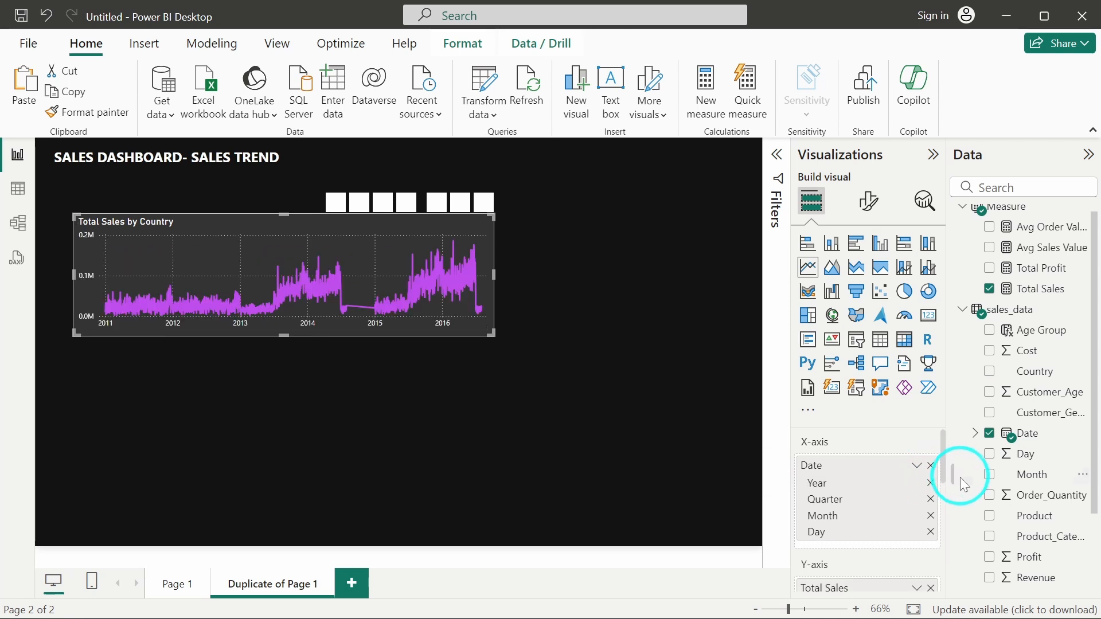
left_click(931, 484)
left_click(930, 497)
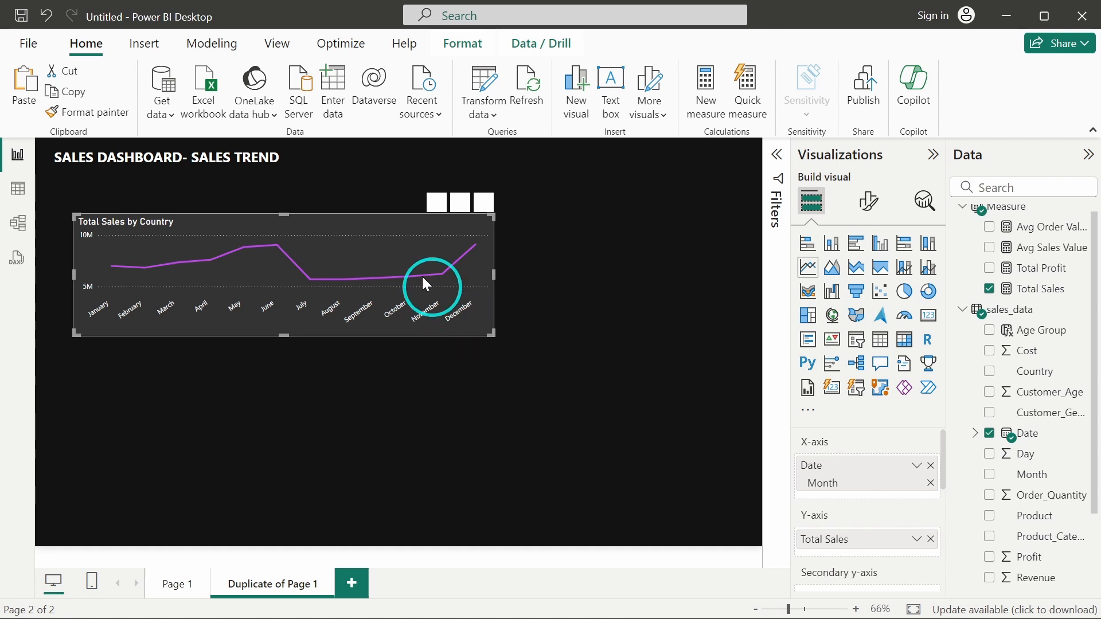
Place a copy of the monthly line chart directly beneath it and plot Order_Quantity instead of Total Sales on the copy's Y-axis.
key("ctrl+v")
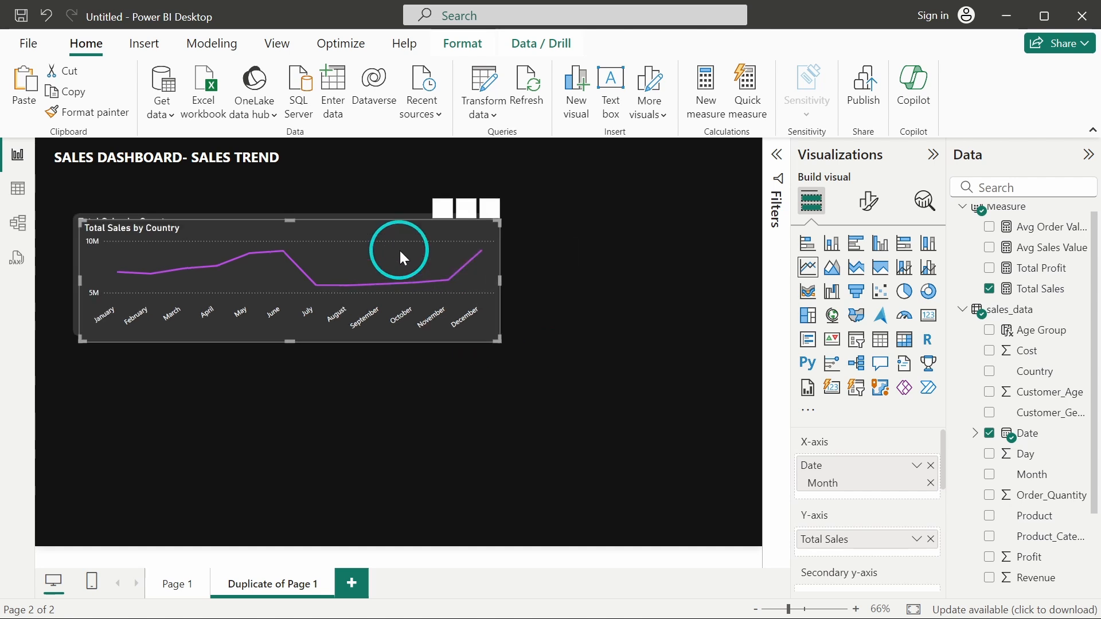
left_click_drag(399, 249, 393, 381)
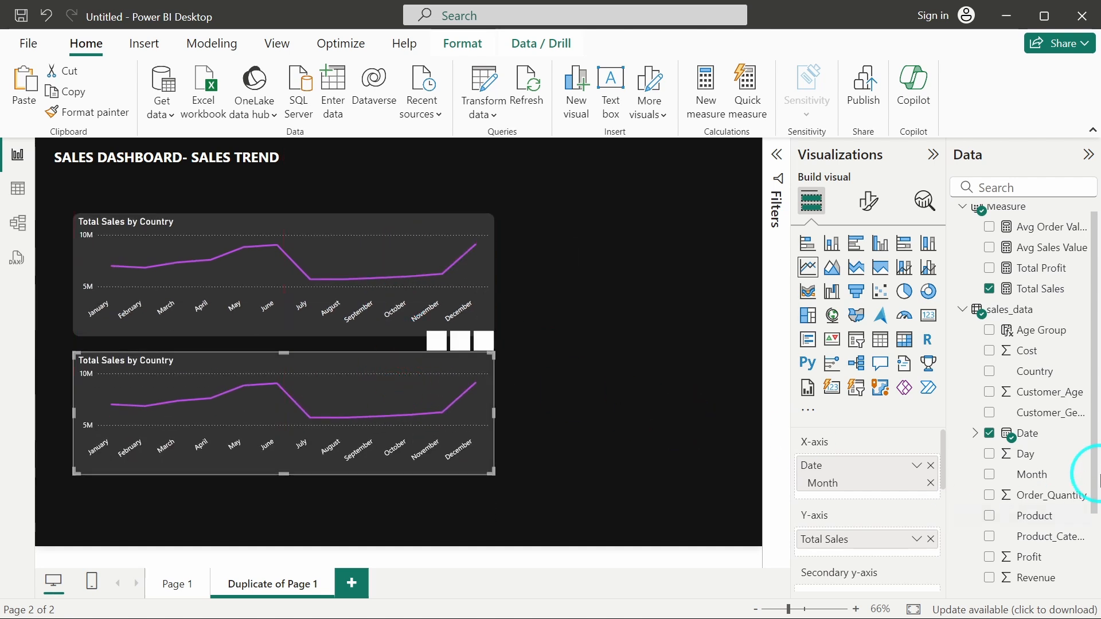
scroll(1040, 421, "down", 2)
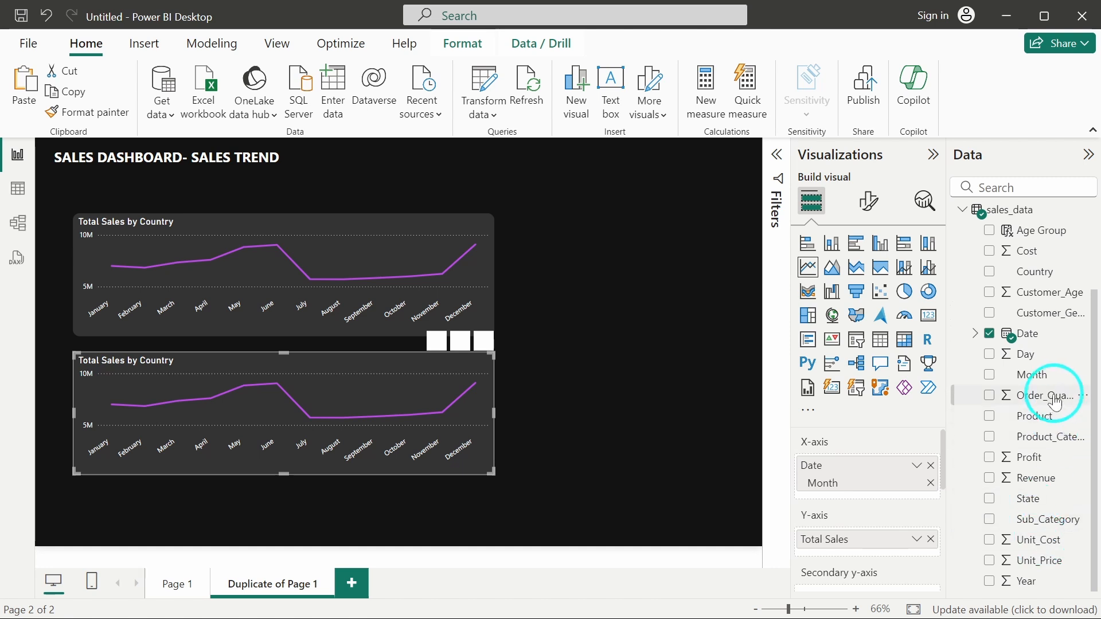
left_click_drag(1050, 397, 917, 539)
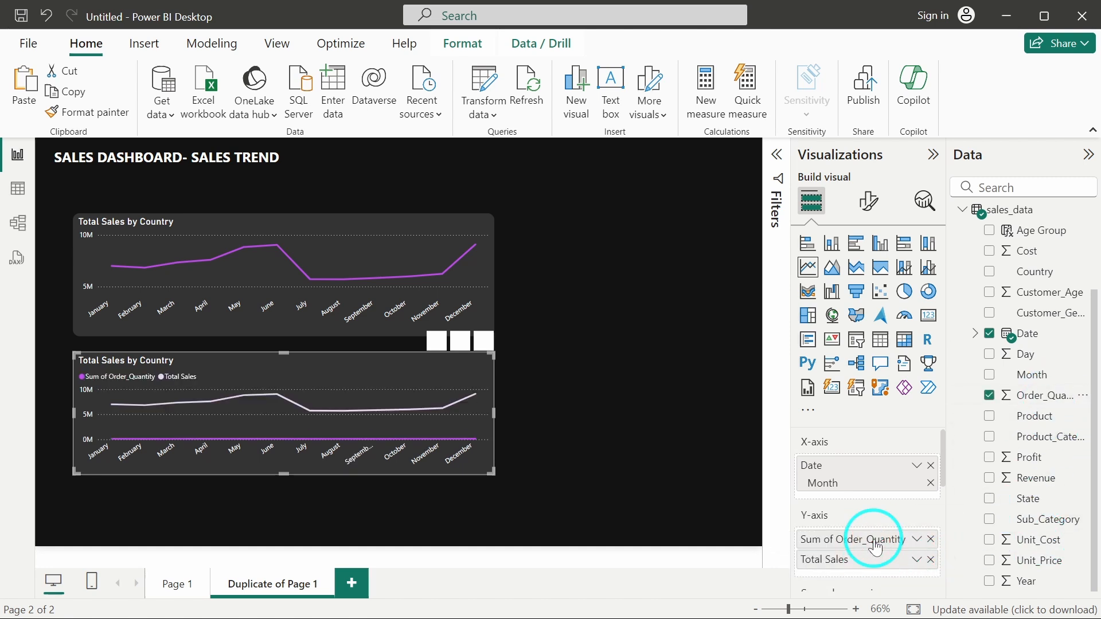
left_click(929, 560)
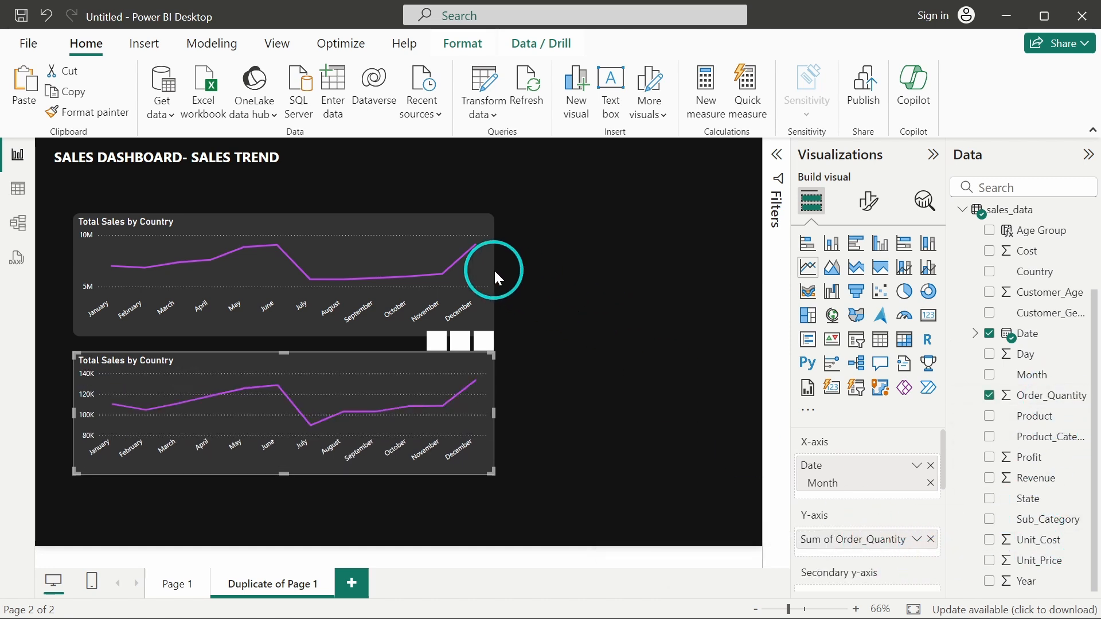
Duplicate the upper monthly sales line chart, shift the copy beside it and narrow it to about a third of its width.
left_click(469, 269)
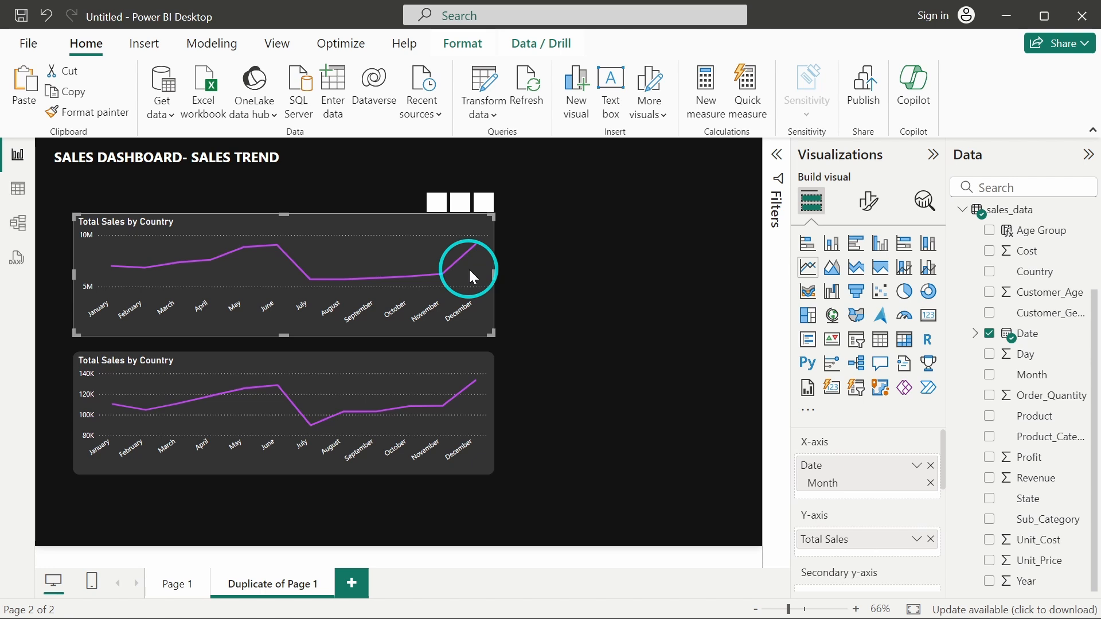
key("ctrl+c")
key("ctrl+v")
left_click_drag(469, 267, 610, 259)
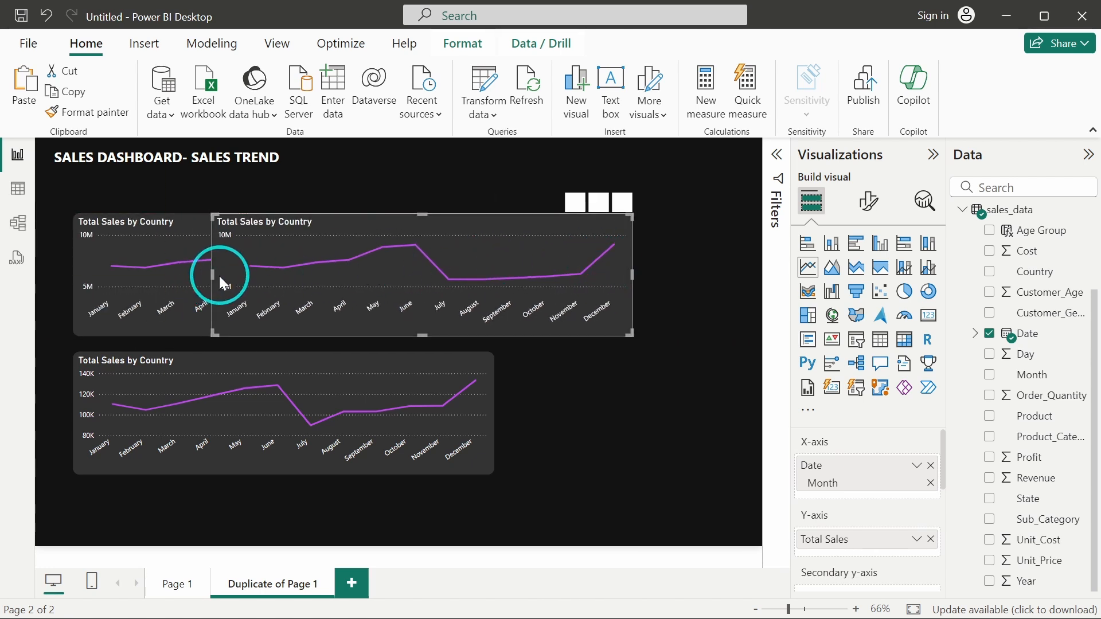
left_click_drag(213, 273, 486, 274)
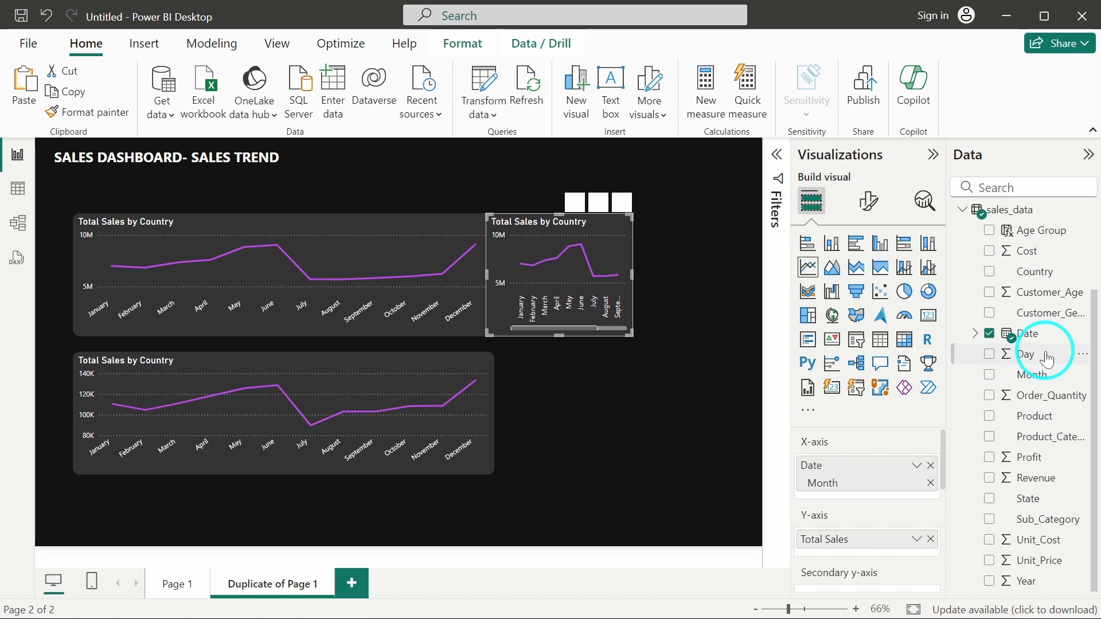
Replace Date with Country on the narrow chart's X-axis and convert it to a stacked bar chart.
scroll(1029, 510, "up", 3)
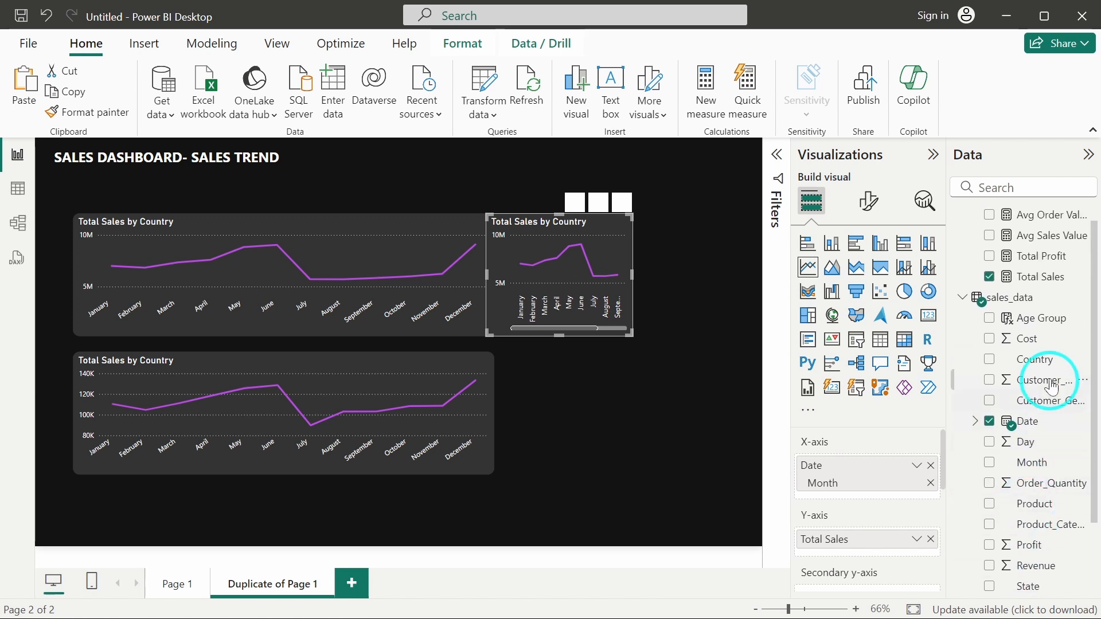
left_click_drag(1032, 360, 808, 493)
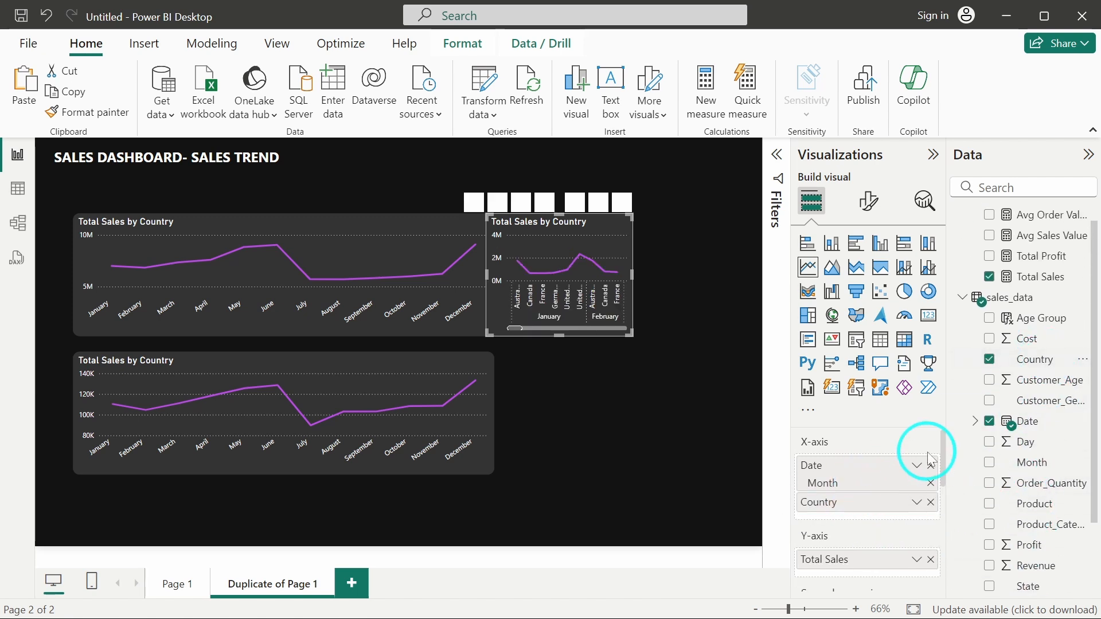
left_click(930, 466)
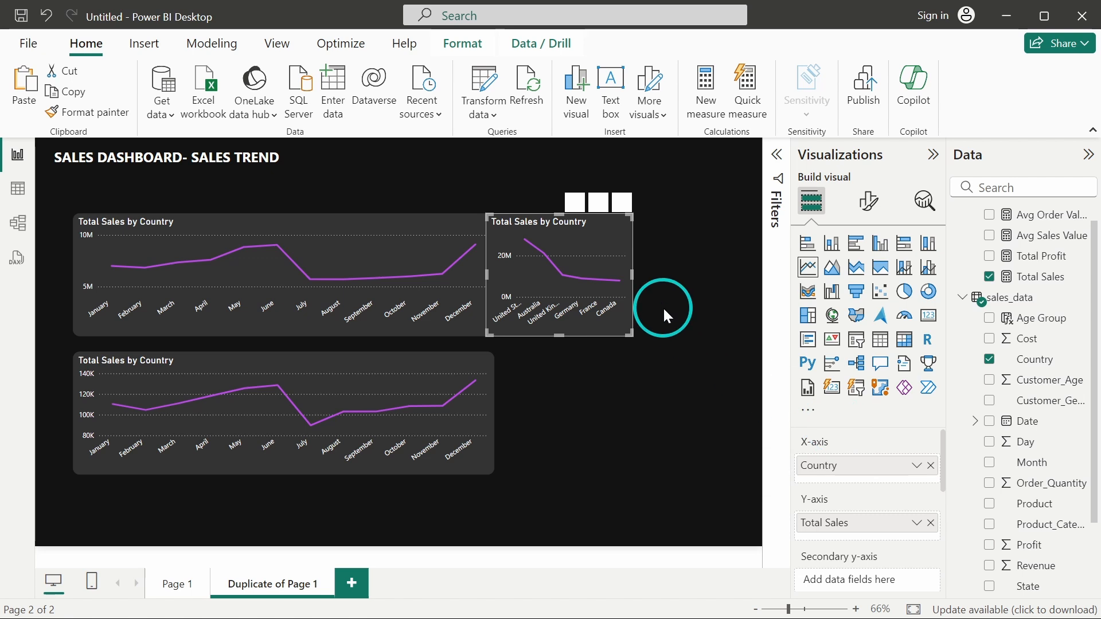
left_click(809, 244)
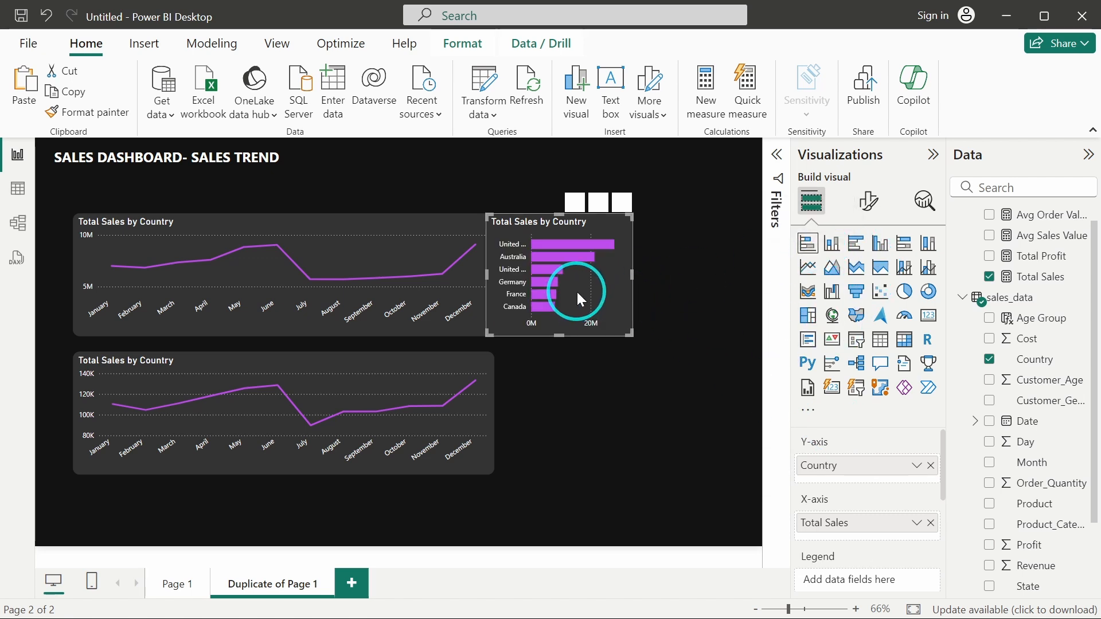
Duplicate the country bar chart toward the page edge and replace Country with Product_Category on the copy's Y-axis.
key("ctrl+c")
key("ctrl+v")
left_click_drag(576, 290, 725, 314)
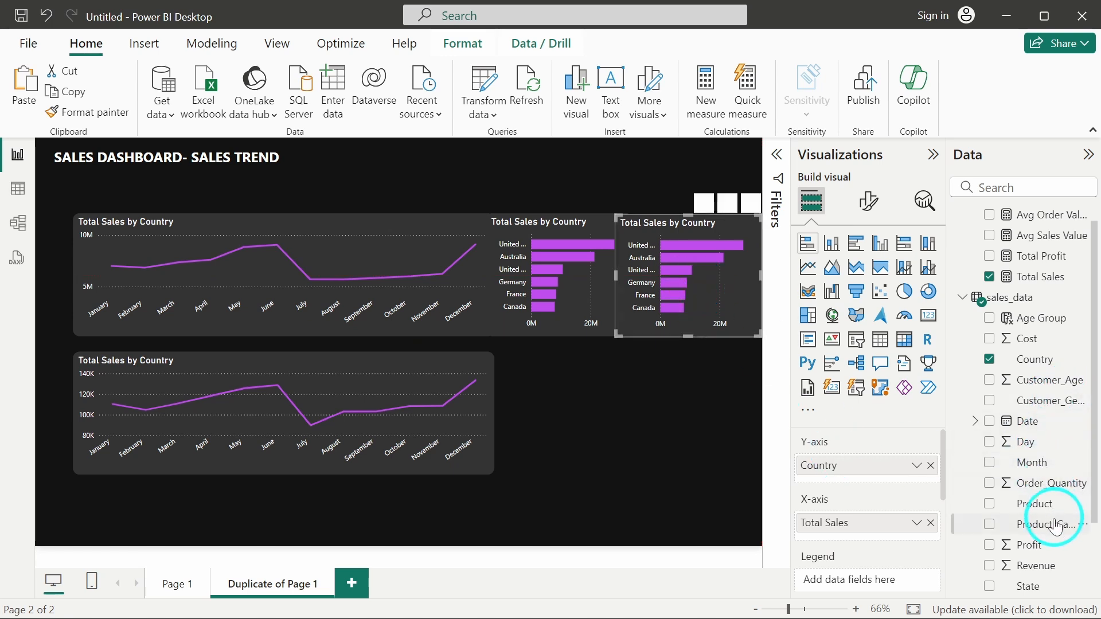
left_click_drag(1054, 526, 924, 474)
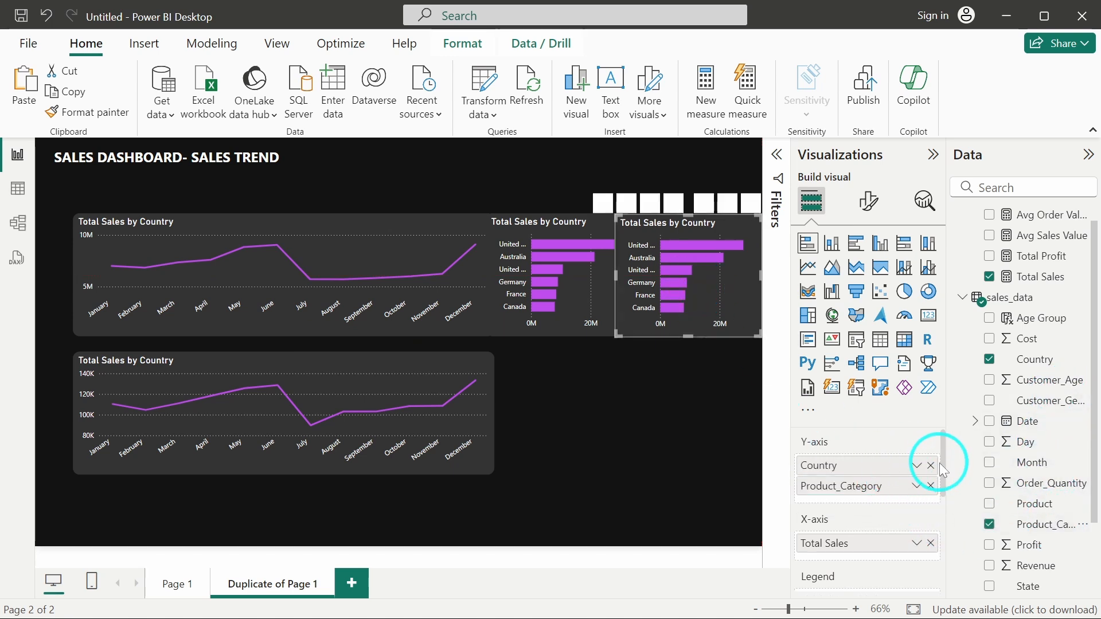
left_click(930, 465)
Duplicate the country and product category bar charts together and place the copies beneath them, beside the order quantity line chart.
left_click(579, 314)
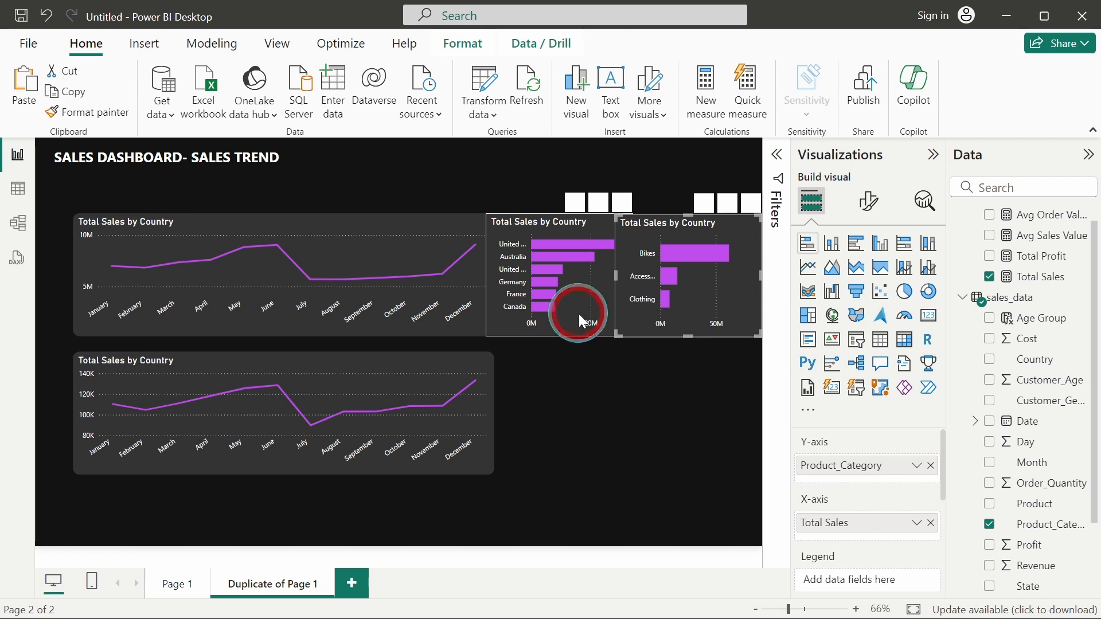
left_click(643, 317, "ctrl")
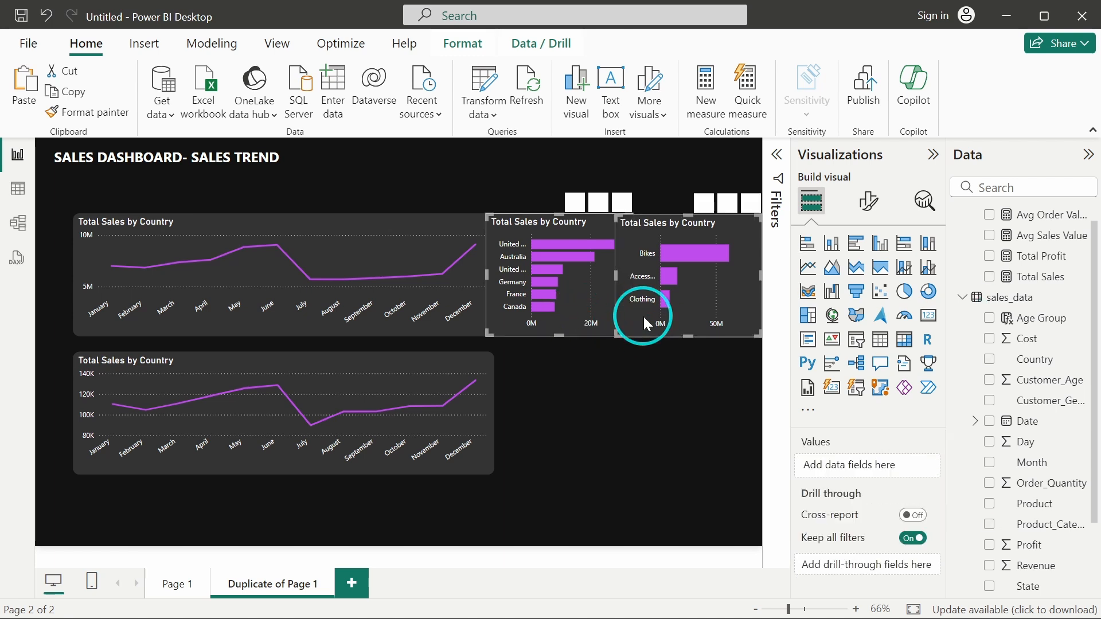
key("ctrl+c")
key("ctrl+v")
left_click_drag(643, 316, 655, 444)
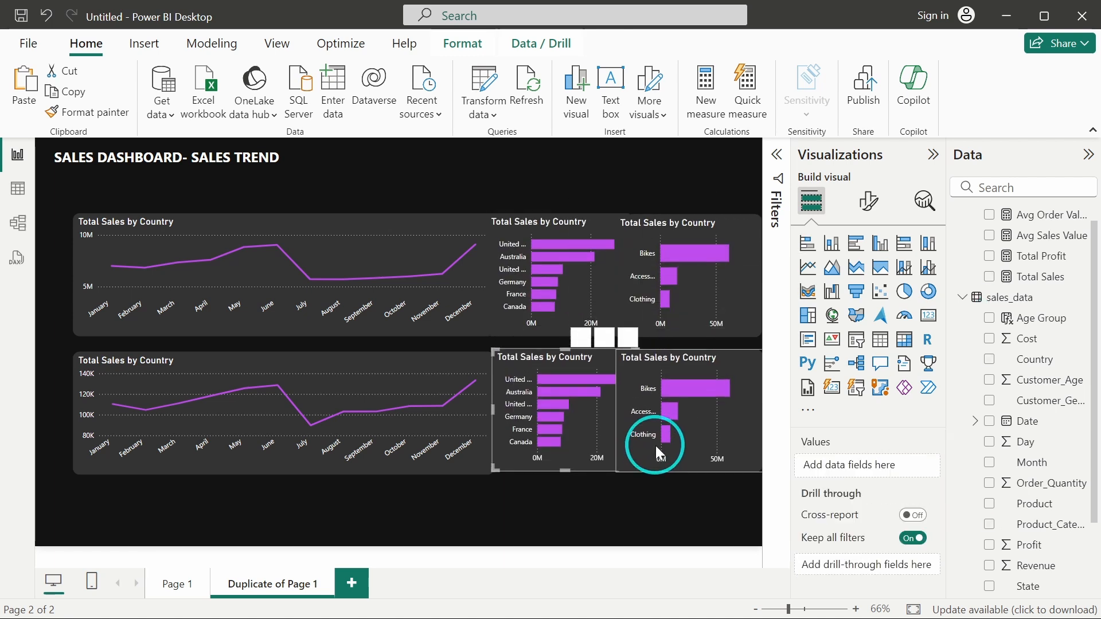
Replace Country with Order_Quantity on the Y-axis of the lower country bar chart.
left_click(655, 445)
left_click(582, 415)
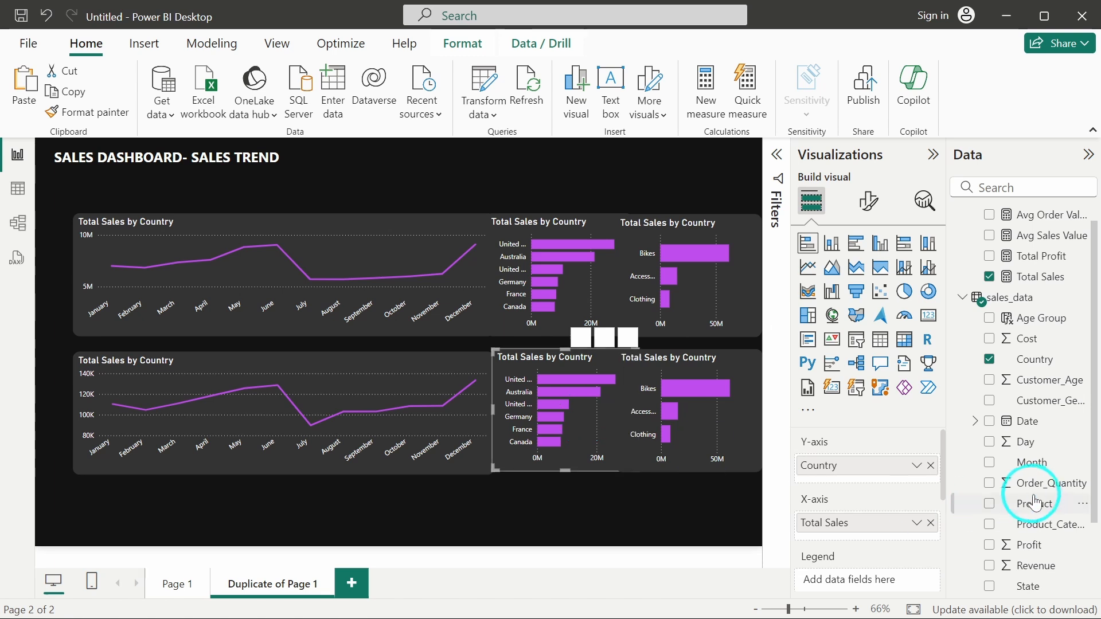
scroll(1032, 458, "down", 1)
left_click_drag(1038, 418, 892, 461)
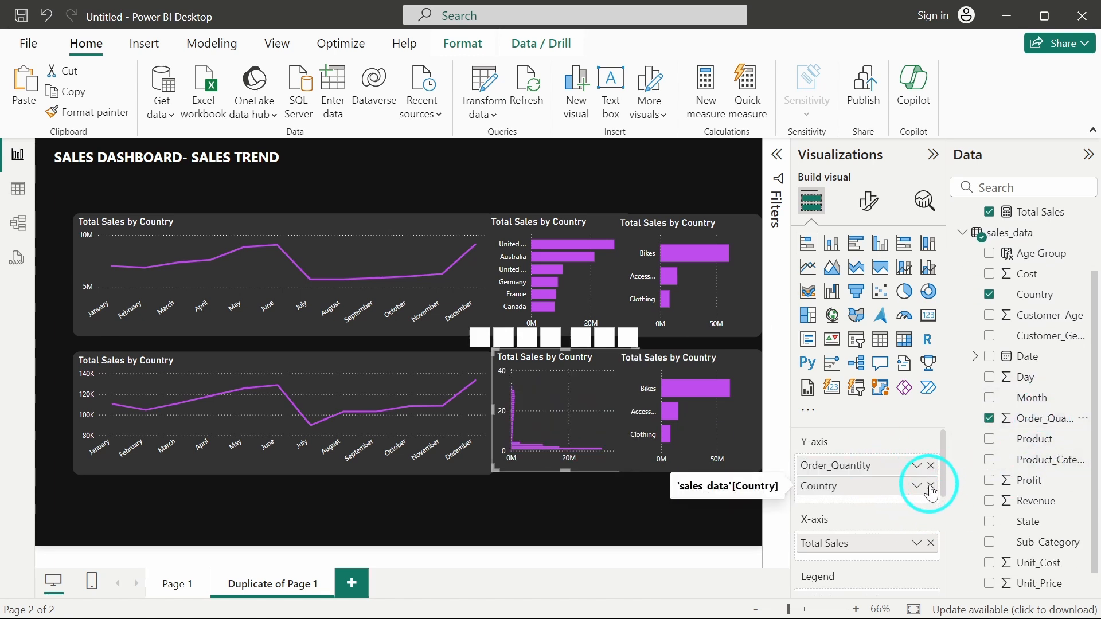
left_click(930, 486)
left_click(744, 416)
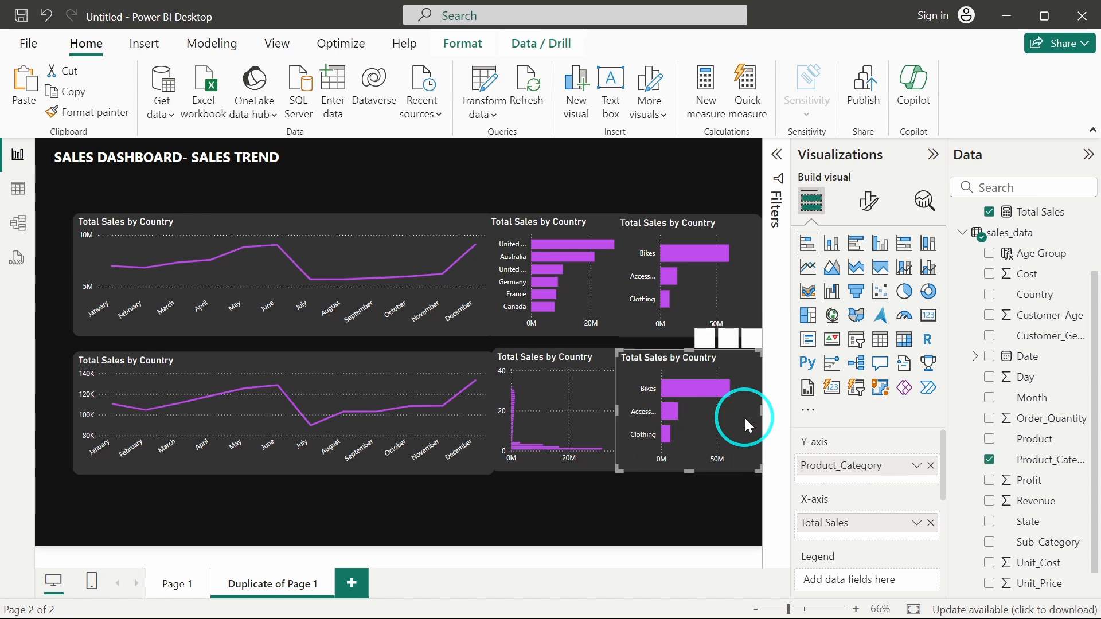
Replace Total Sales with Order_Quantity on the lower country bar chart's X-axis and put Country back as its only Y-axis field.
left_click(552, 397)
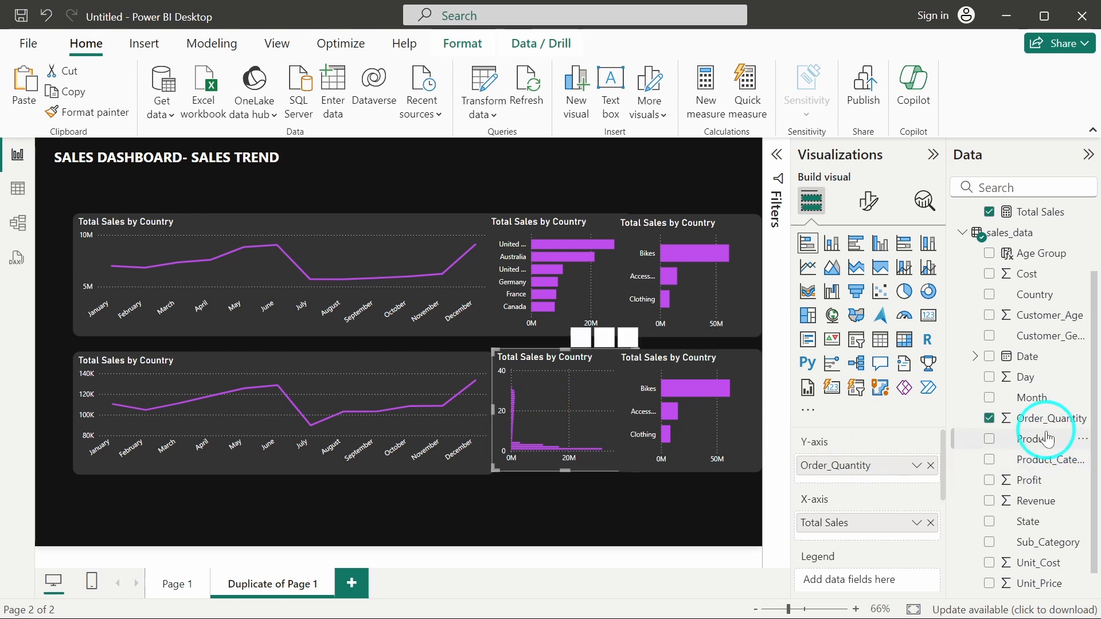
left_click_drag(1046, 418, 877, 528)
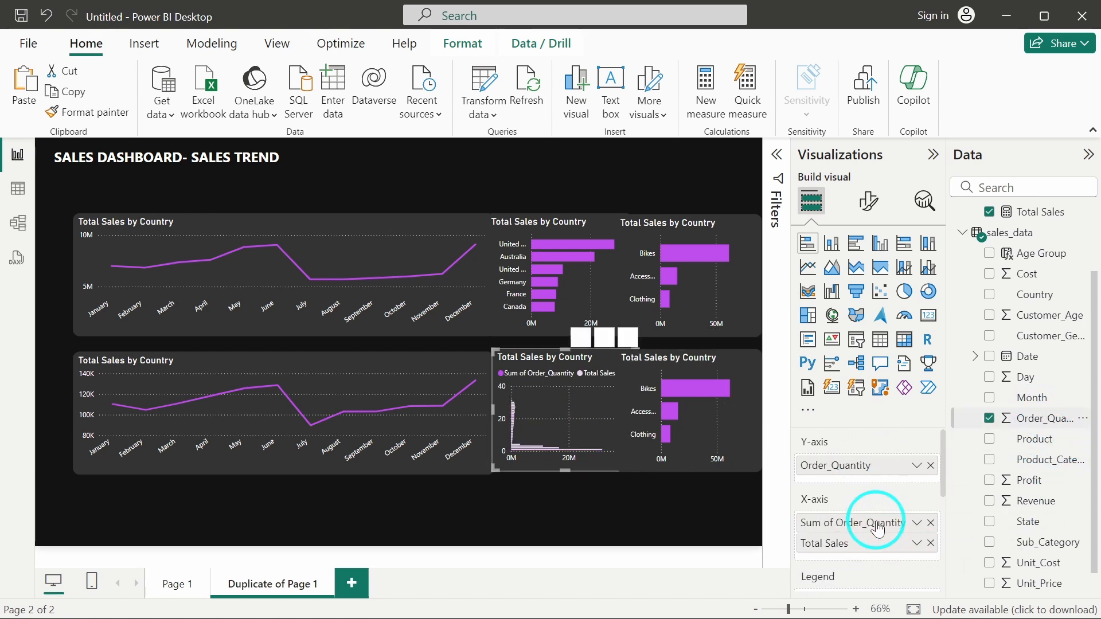
left_click(930, 543)
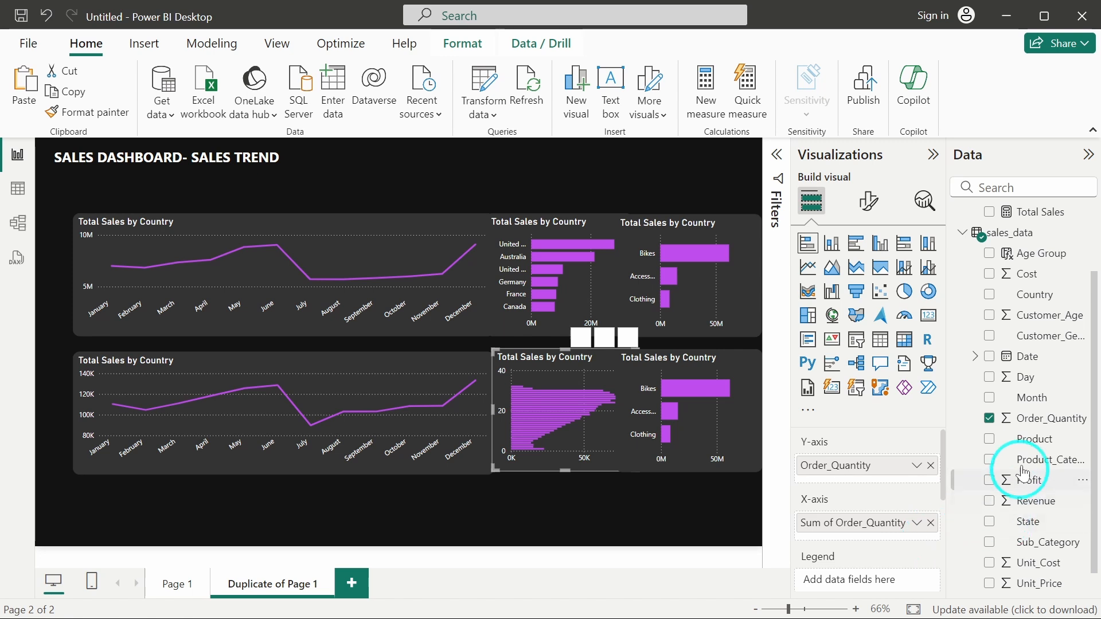
left_click(1038, 295)
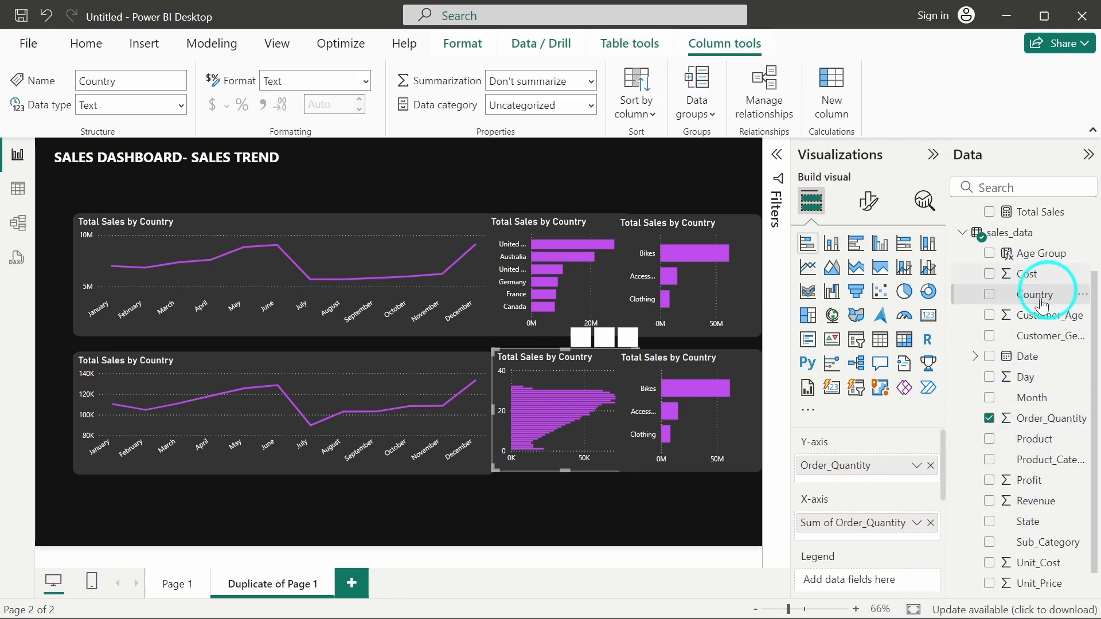
left_click_drag(1041, 307, 858, 486)
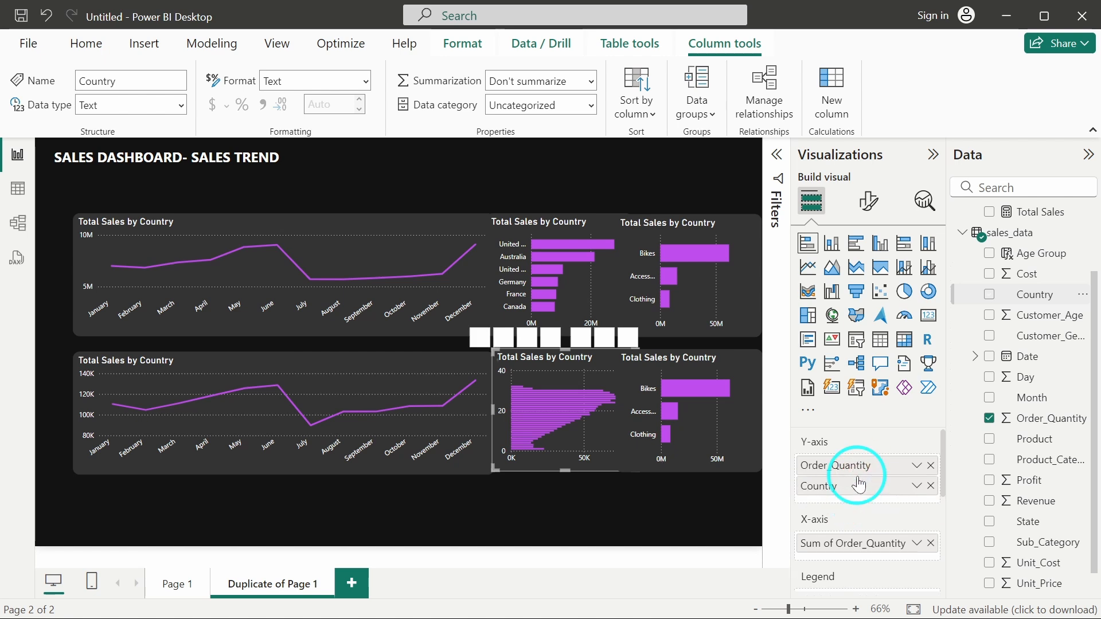
left_click(930, 465)
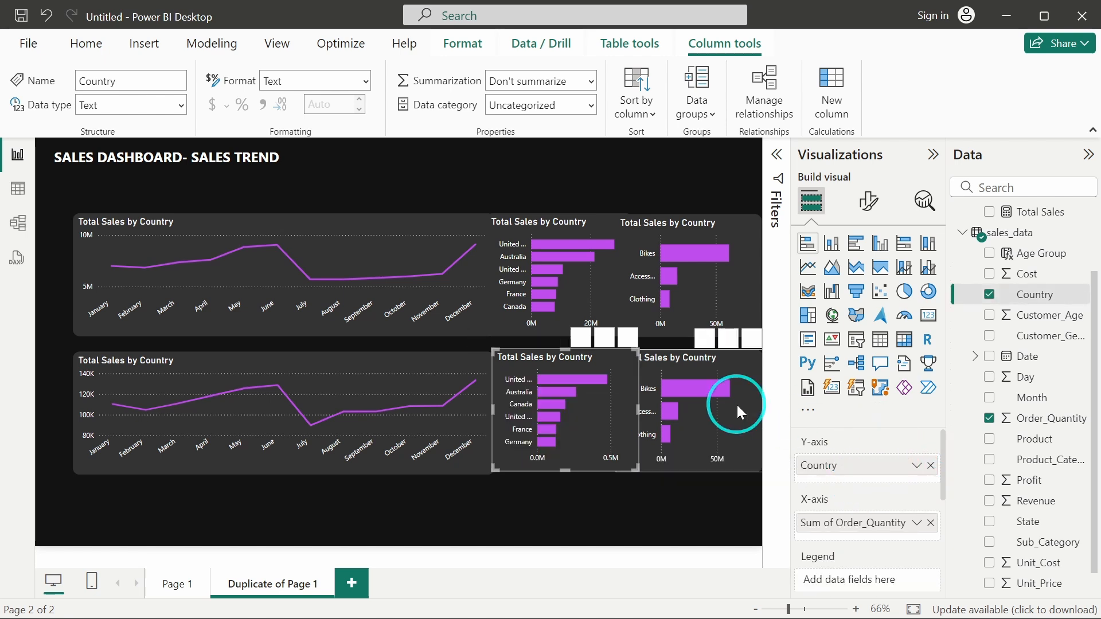
Replace Total Sales with Order_Quantity on the X-axis of the lower product category bar chart.
left_click(736, 404)
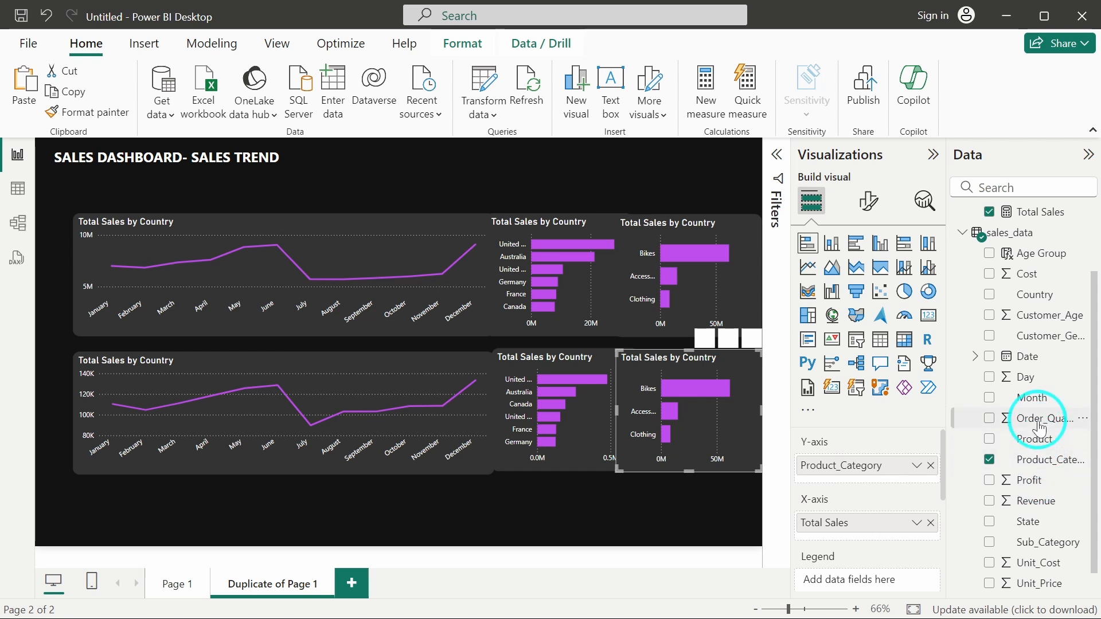
left_click_drag(1039, 419, 851, 535)
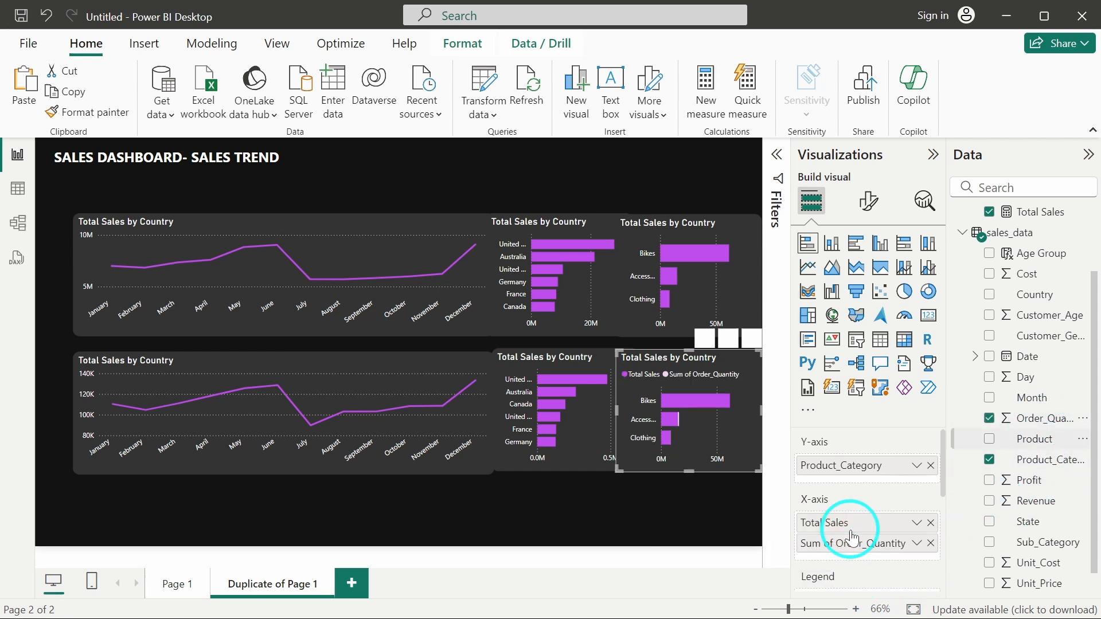
left_click(930, 522)
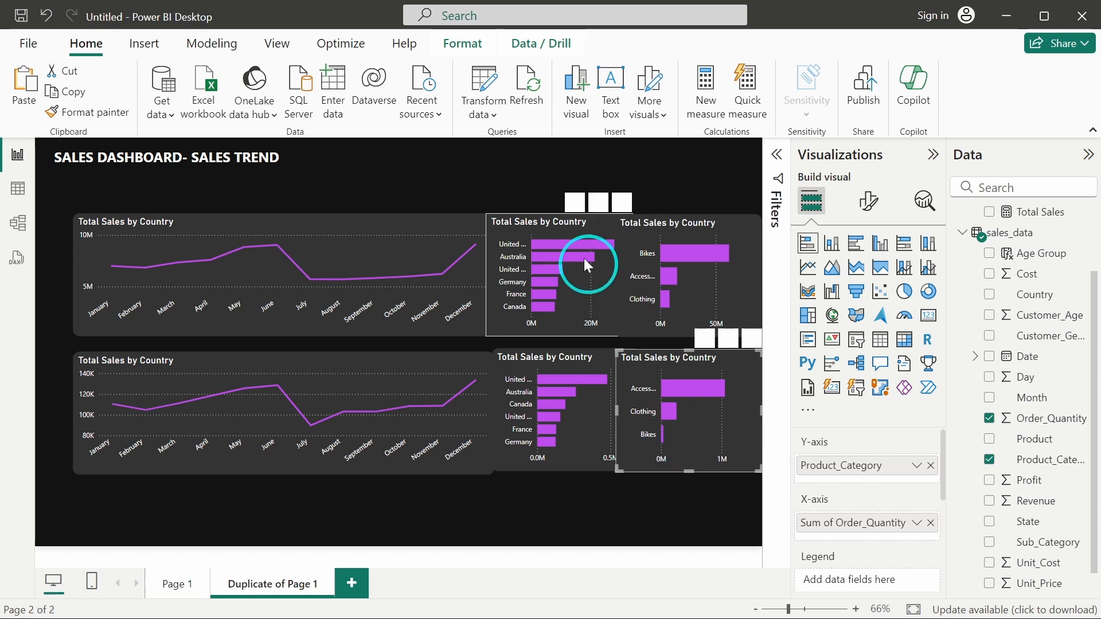
left_click(554, 182)
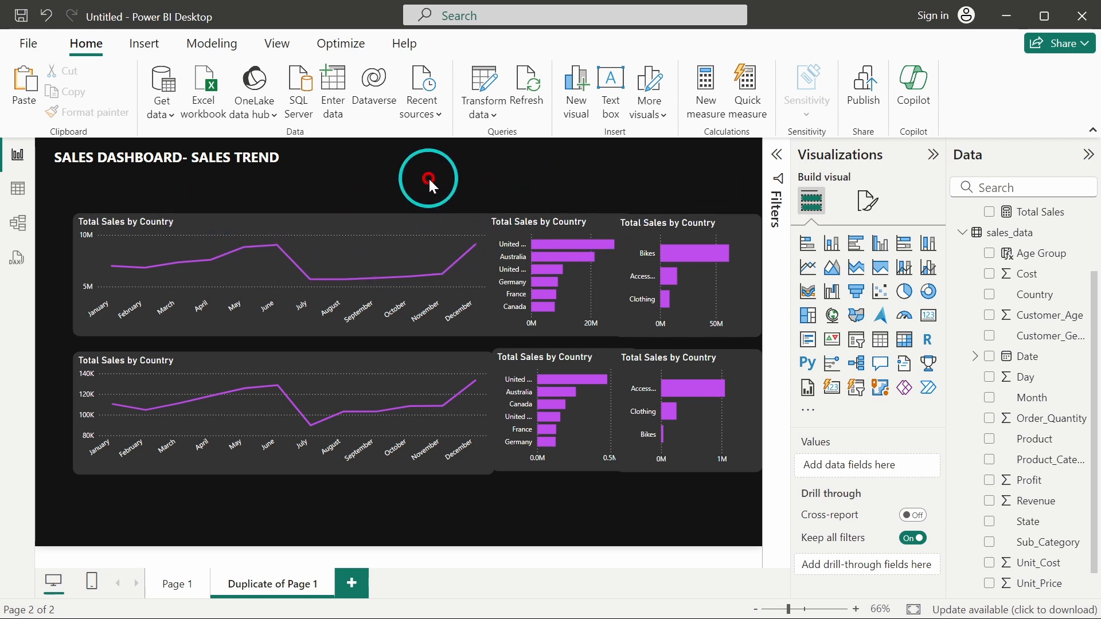
Insert a rounded rectangle and stretch it across nearly the full page width over the upper row of charts.
left_click(153, 48)
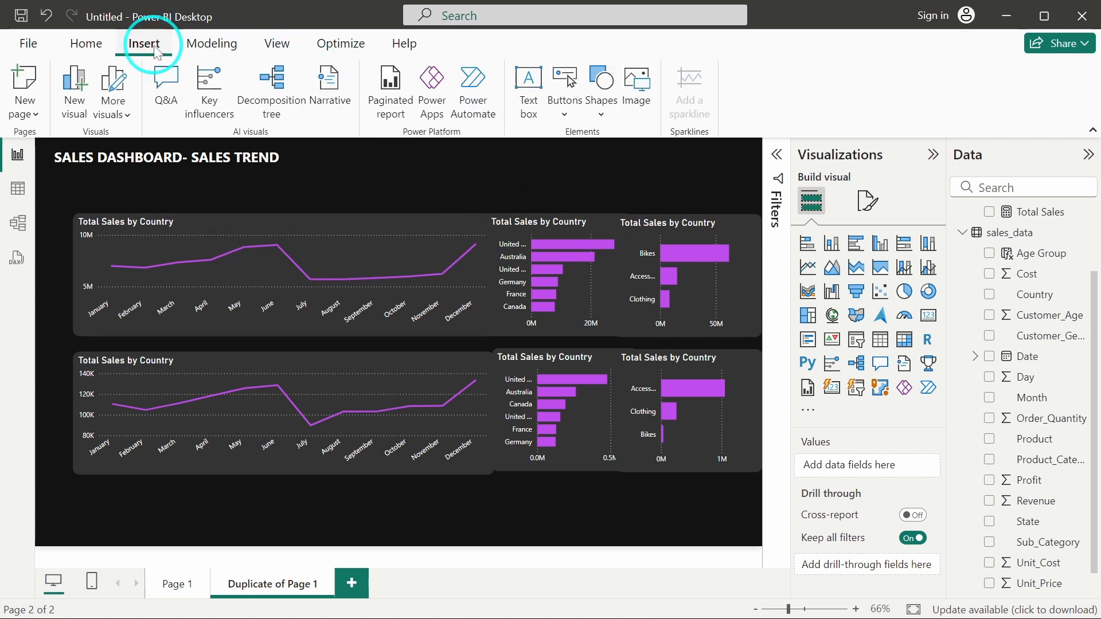
left_click(602, 118)
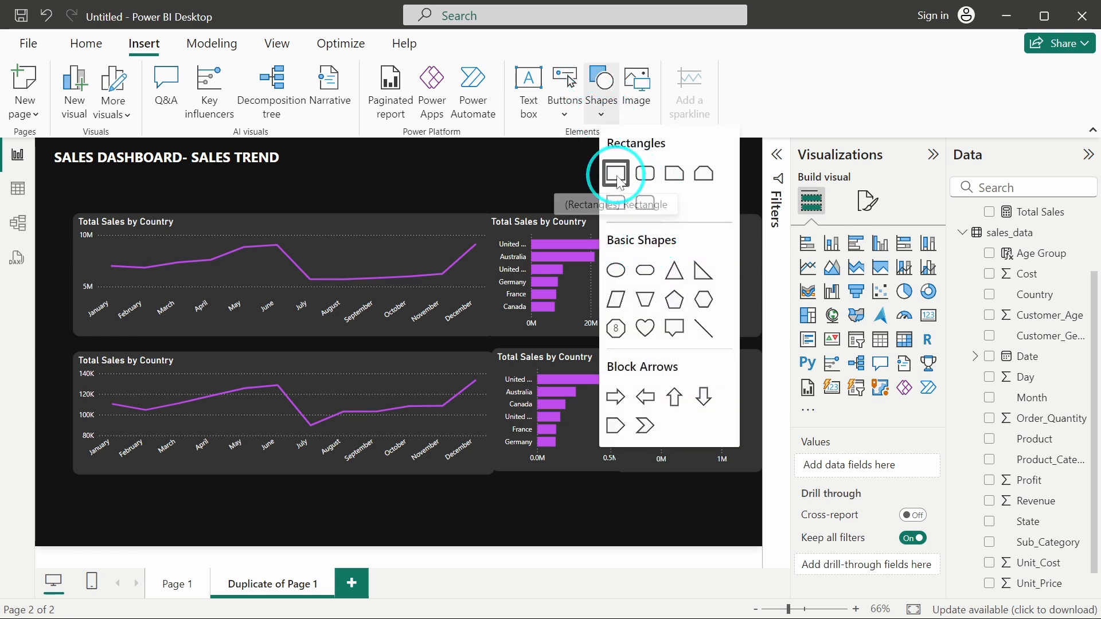
left_click(642, 177)
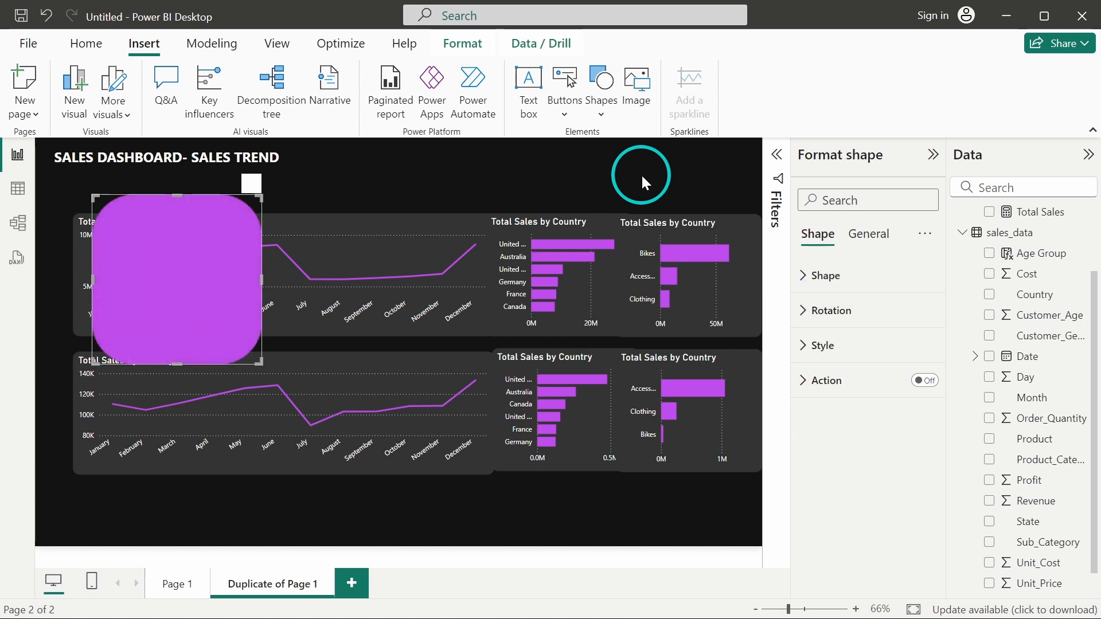
left_click_drag(223, 259, 180, 242)
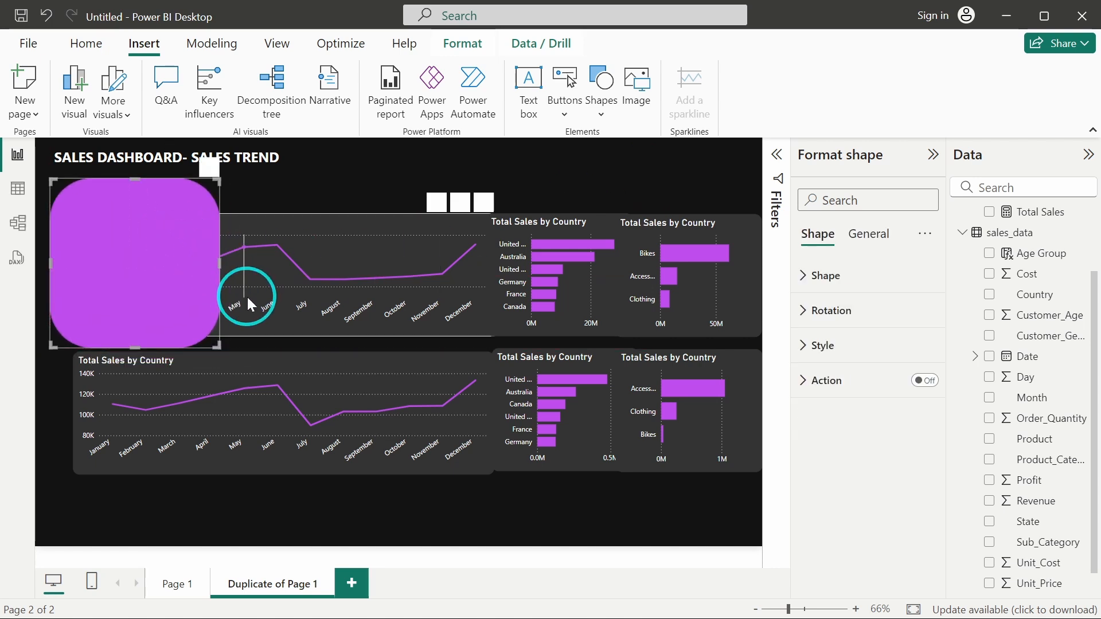
left_click_drag(216, 343, 757, 334)
left_click_drag(663, 298, 655, 298)
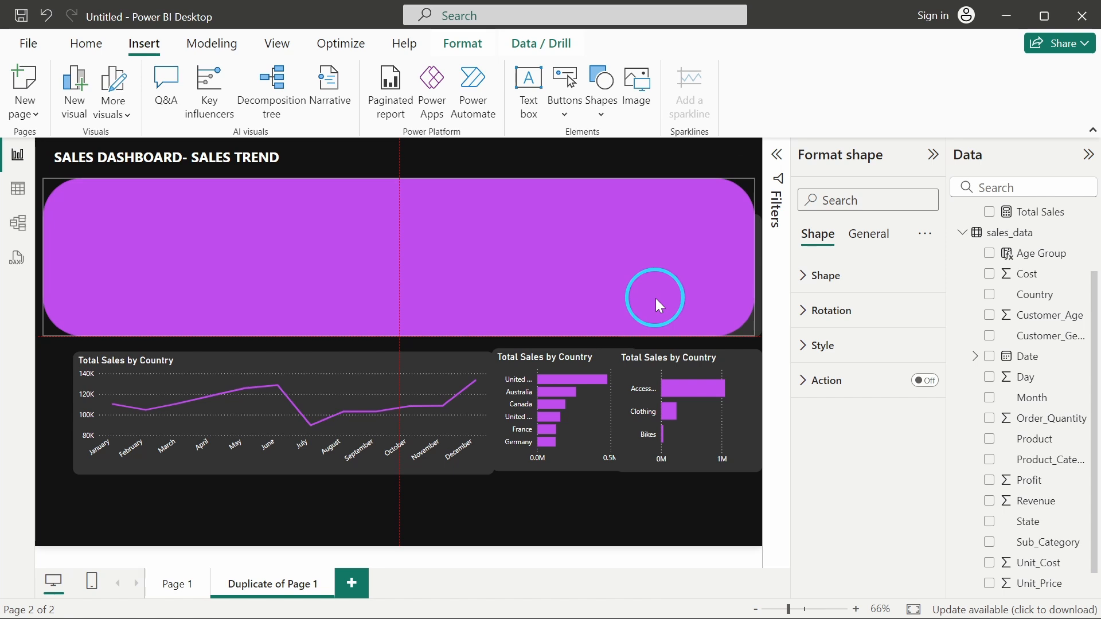
Set the rounded rectangle's fill color to #333333 and turn off its border.
left_click(832, 354)
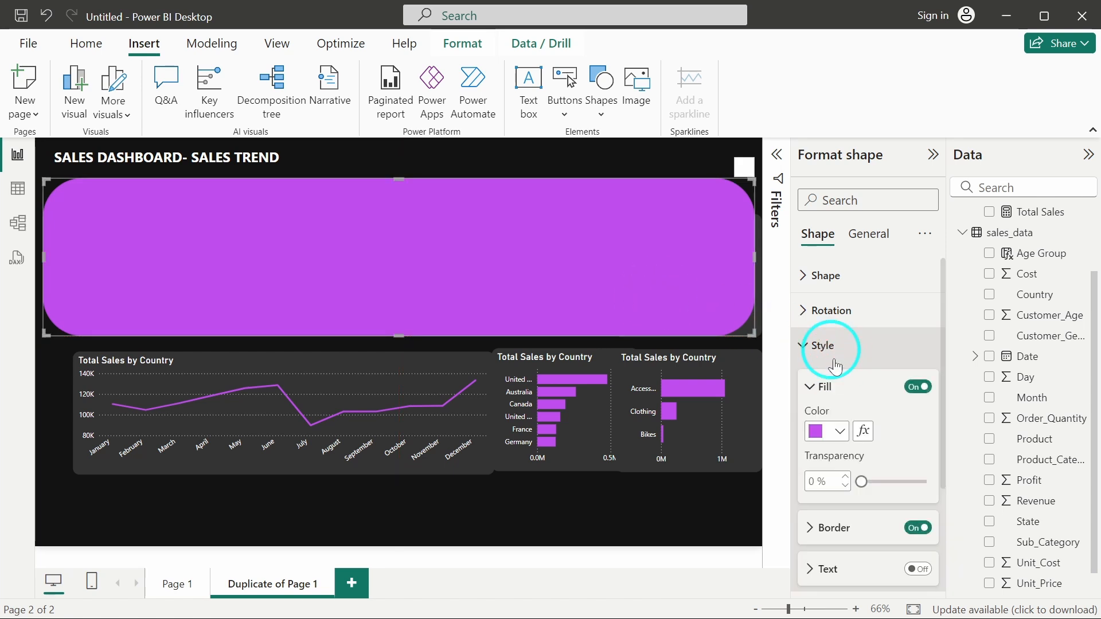
left_click(816, 430)
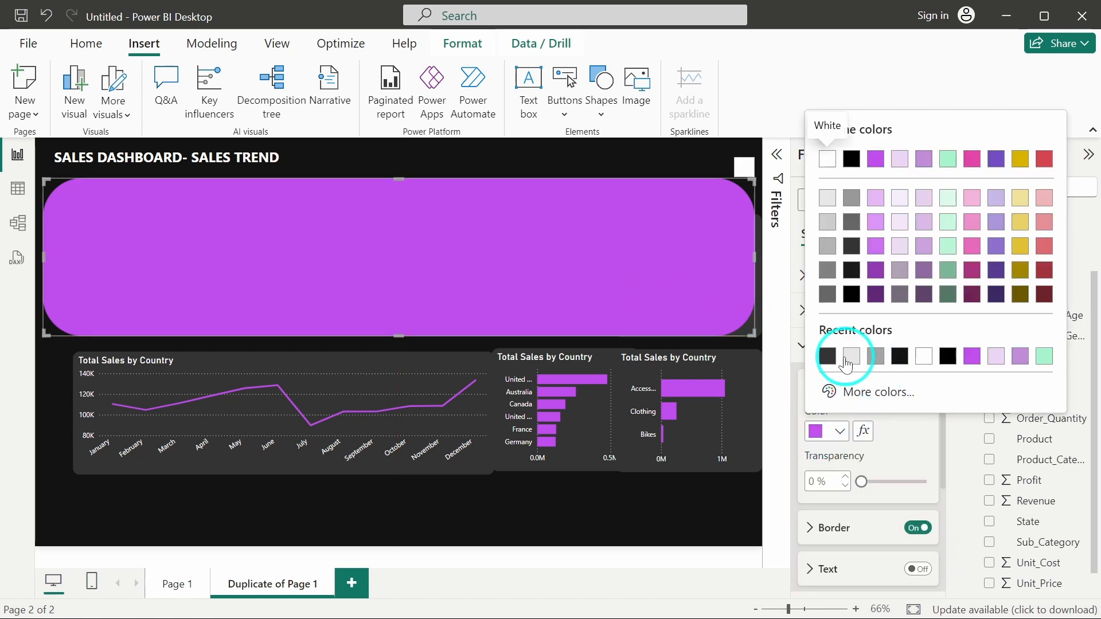
left_click(859, 393)
left_click(850, 382)
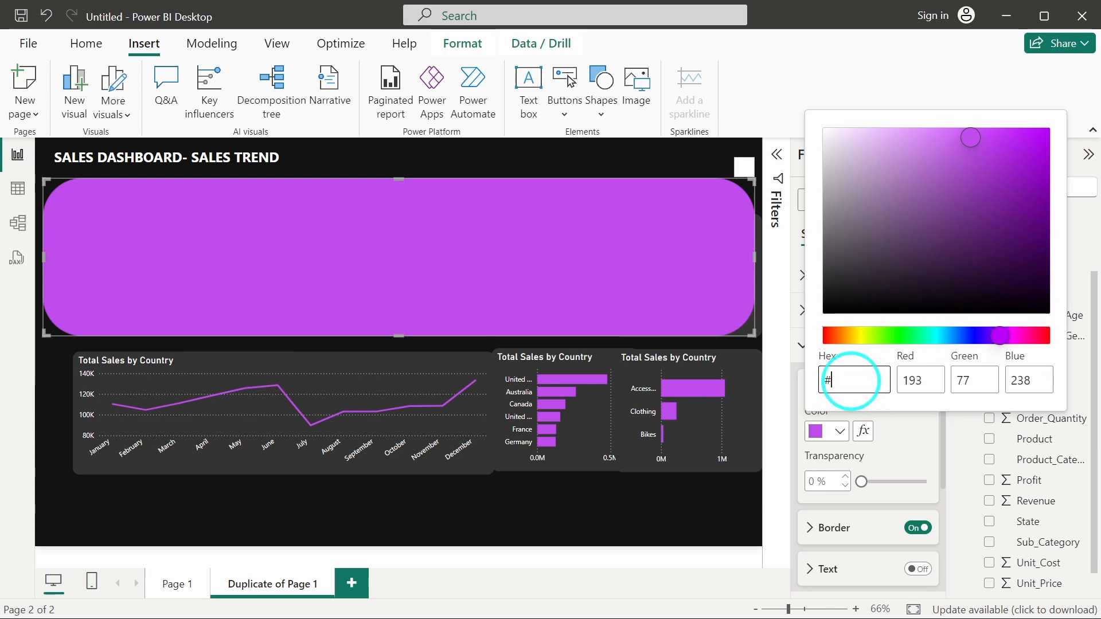
type("#333333")
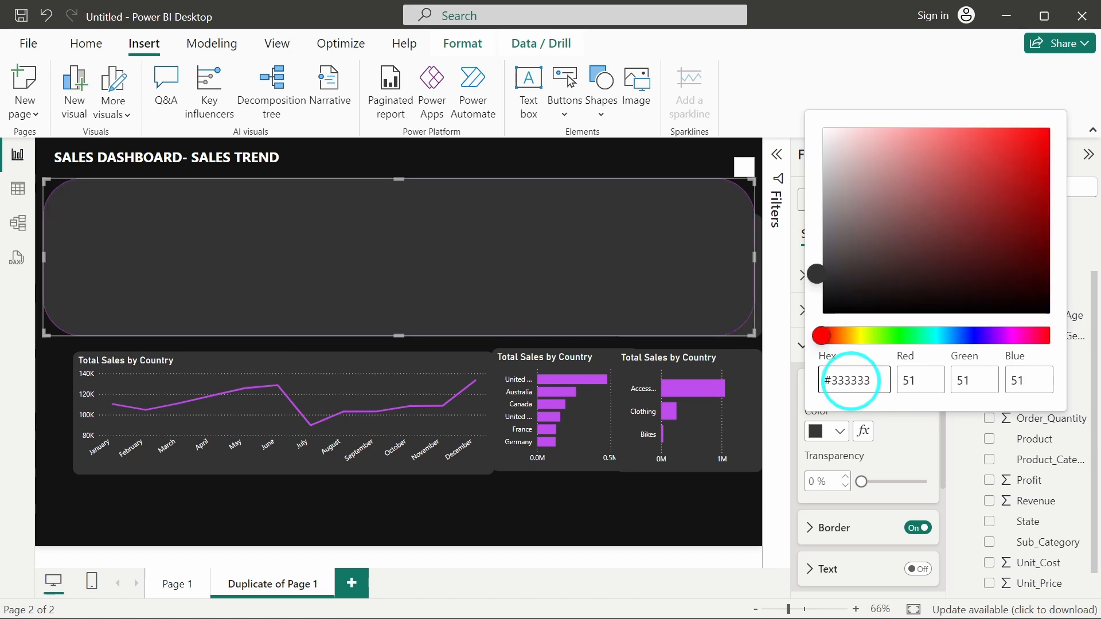
left_click(888, 441)
scroll(900, 436, "down", 3)
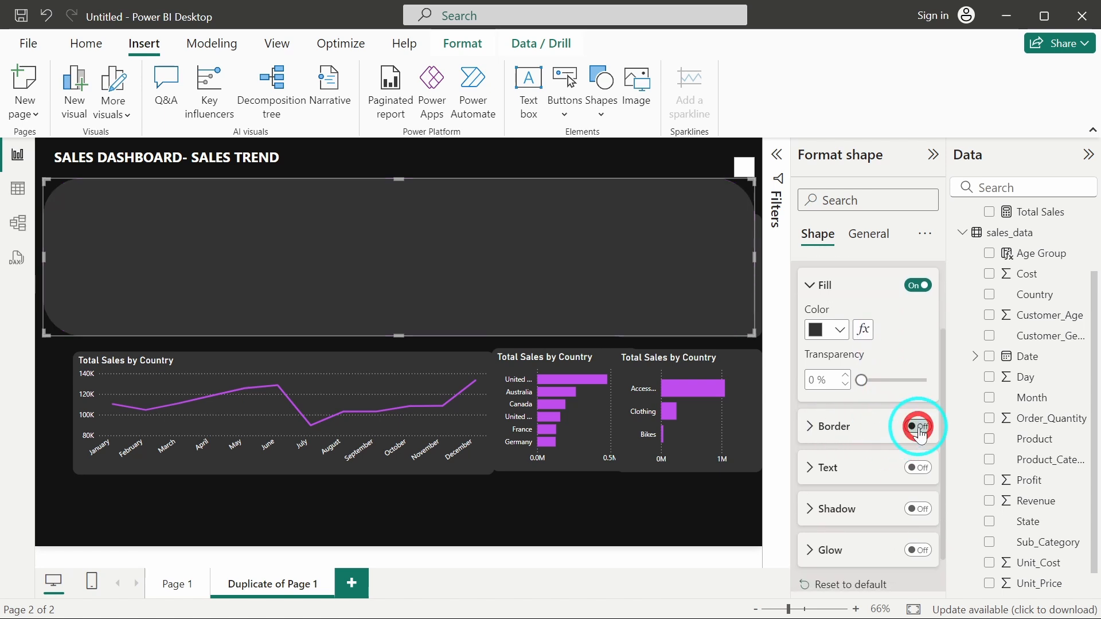
left_click(917, 427)
Send the dark rounded rectangle to the back, behind the upper row of charts.
left_click(596, 250)
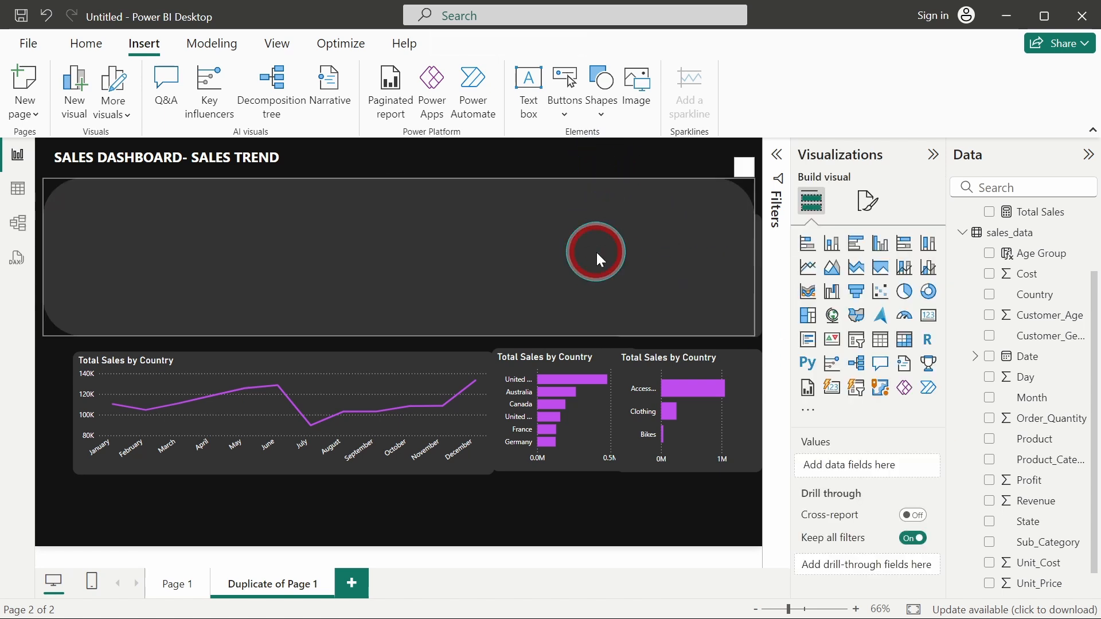
left_click(596, 250)
left_click(463, 44)
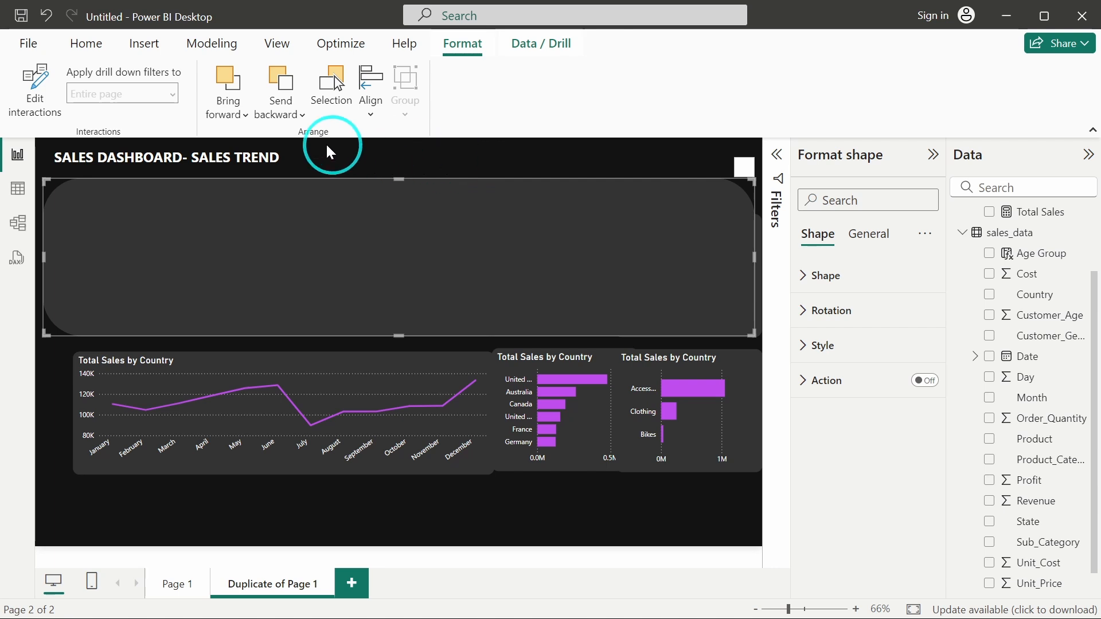
left_click(296, 118)
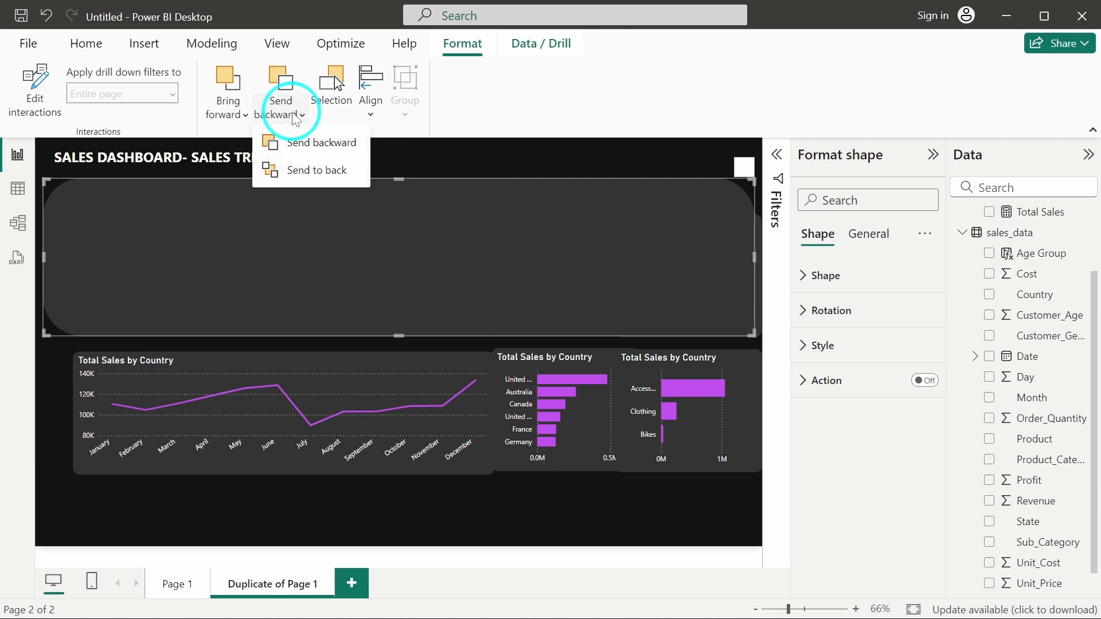
left_click(342, 172)
left_click(452, 163)
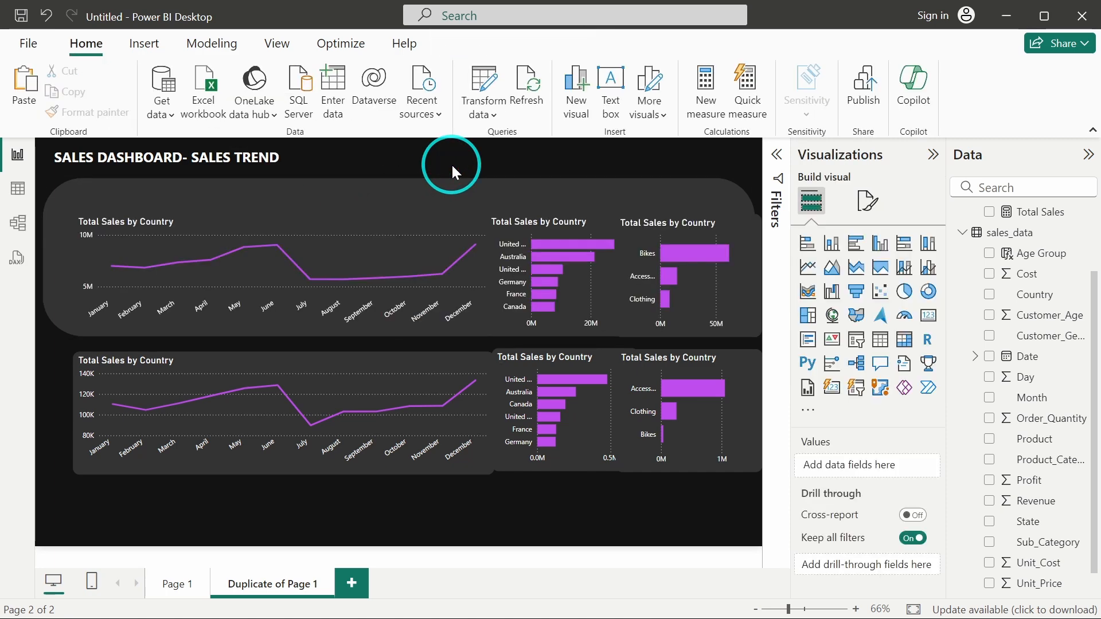
Duplicate the dark rounded rectangle, place the copy over the lower row of charts and send it to the back.
left_click(541, 185)
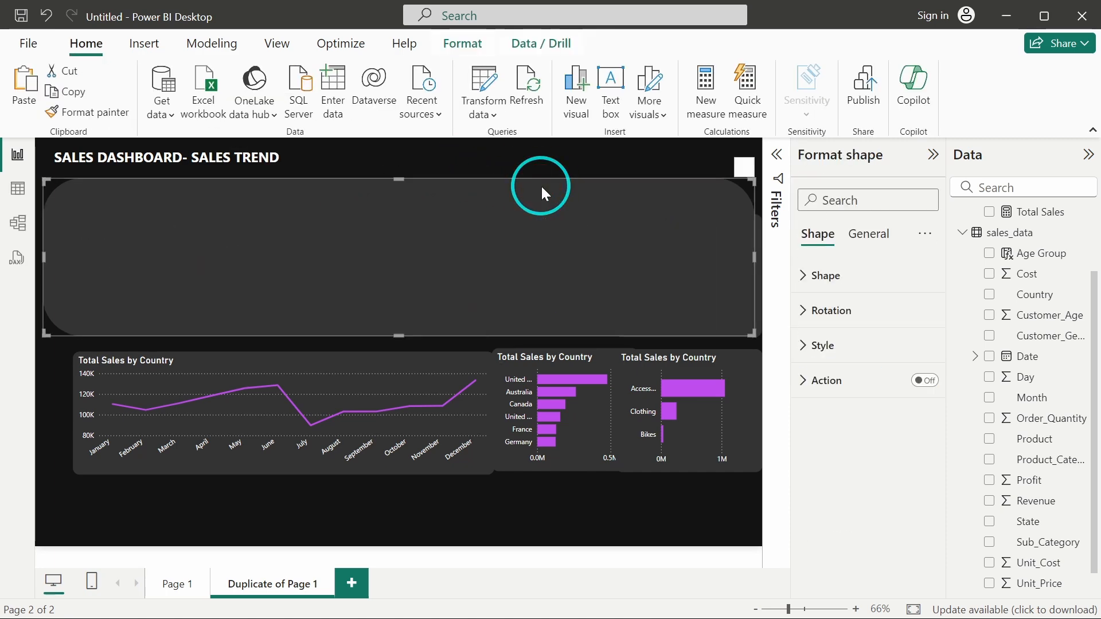
left_click_drag(541, 185, 546, 348)
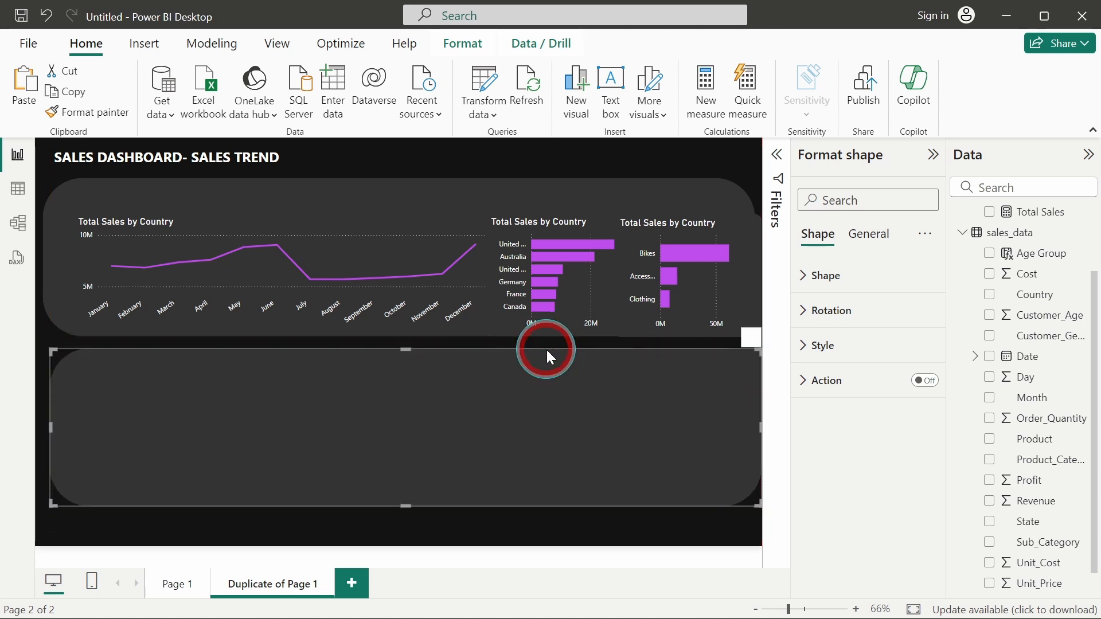
left_click(474, 53)
left_click(282, 110)
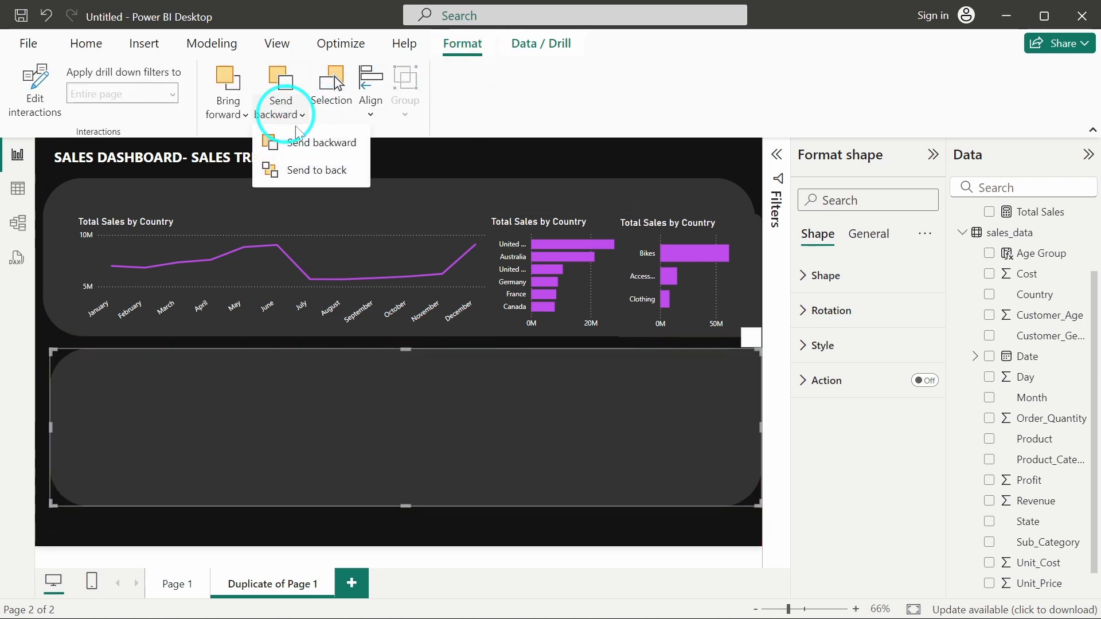
left_click(315, 169)
left_click(429, 142)
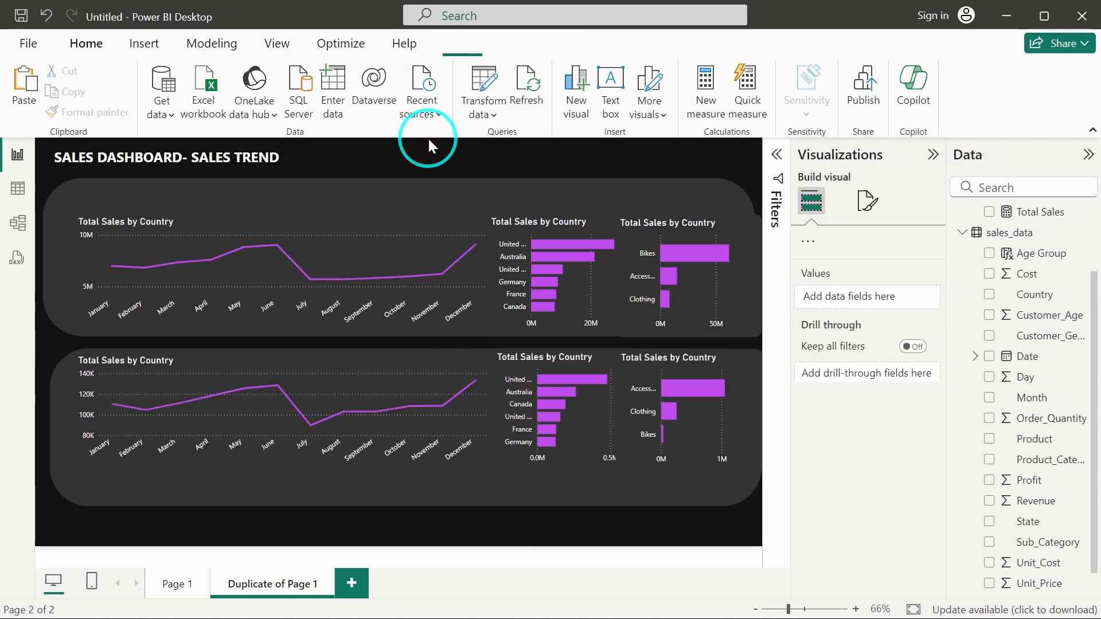
Turn off the background of the upper Total Sales line chart.
left_click(370, 205)
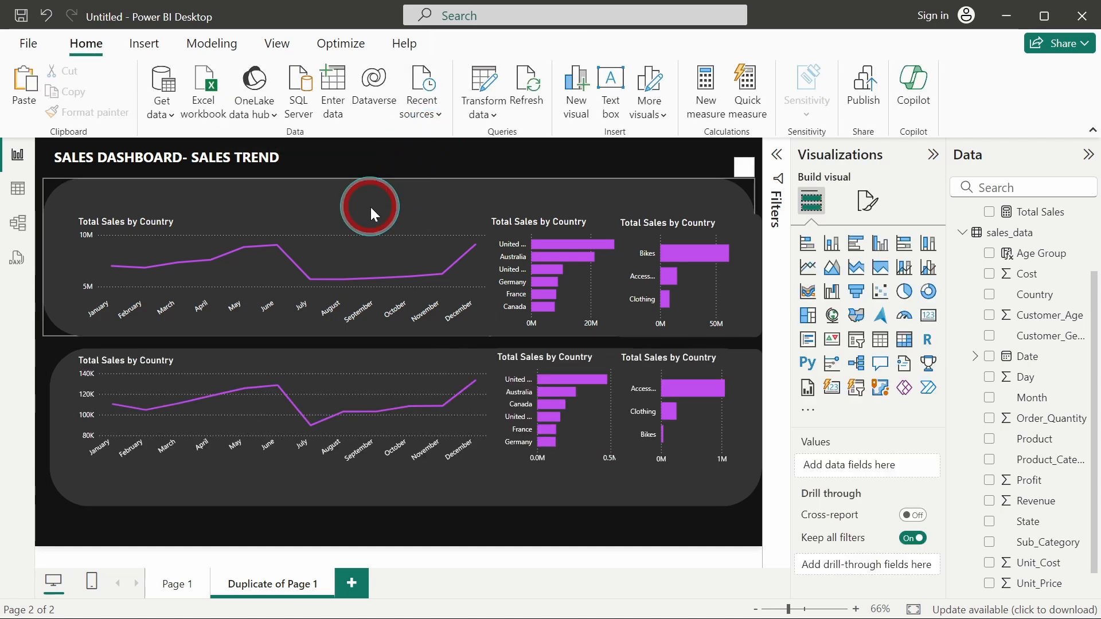
left_click(404, 155)
left_click(377, 239)
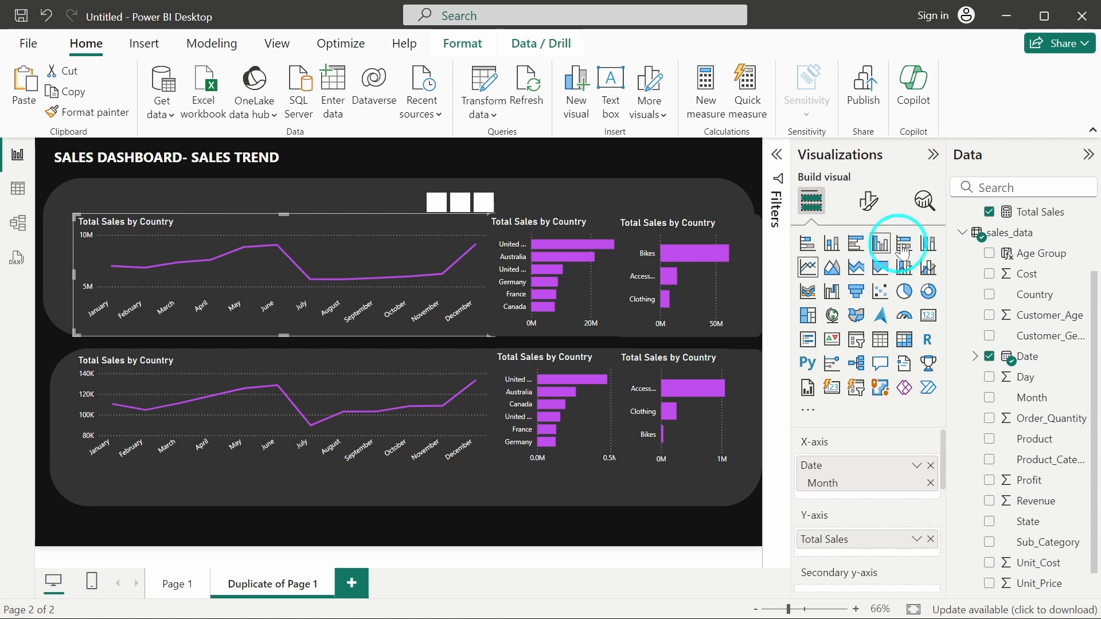
left_click(868, 200)
left_click(870, 284)
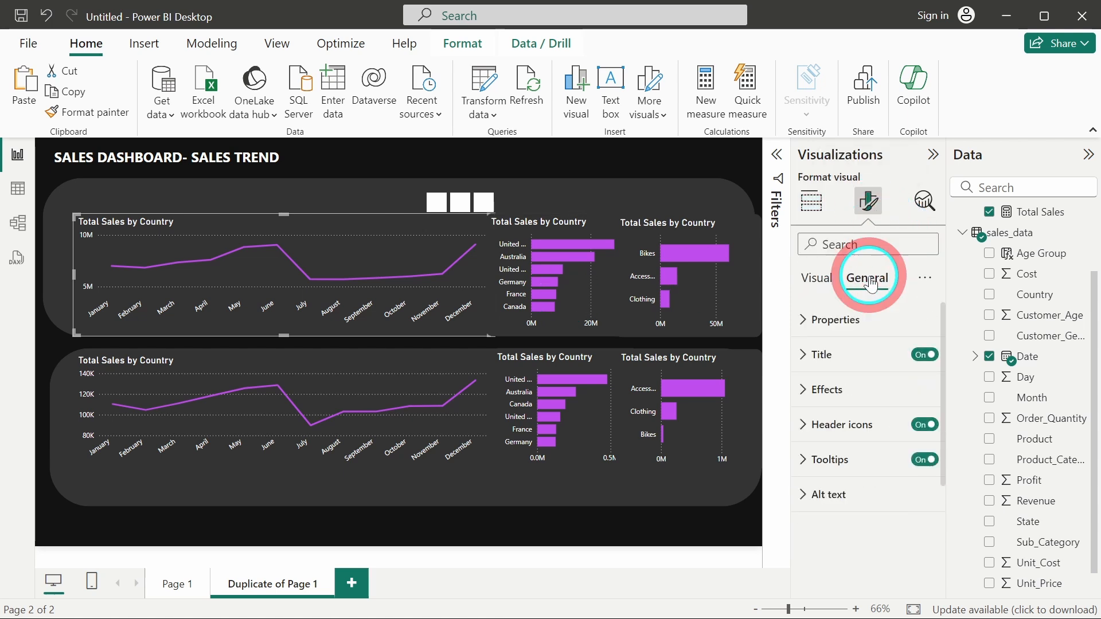
left_click(857, 390)
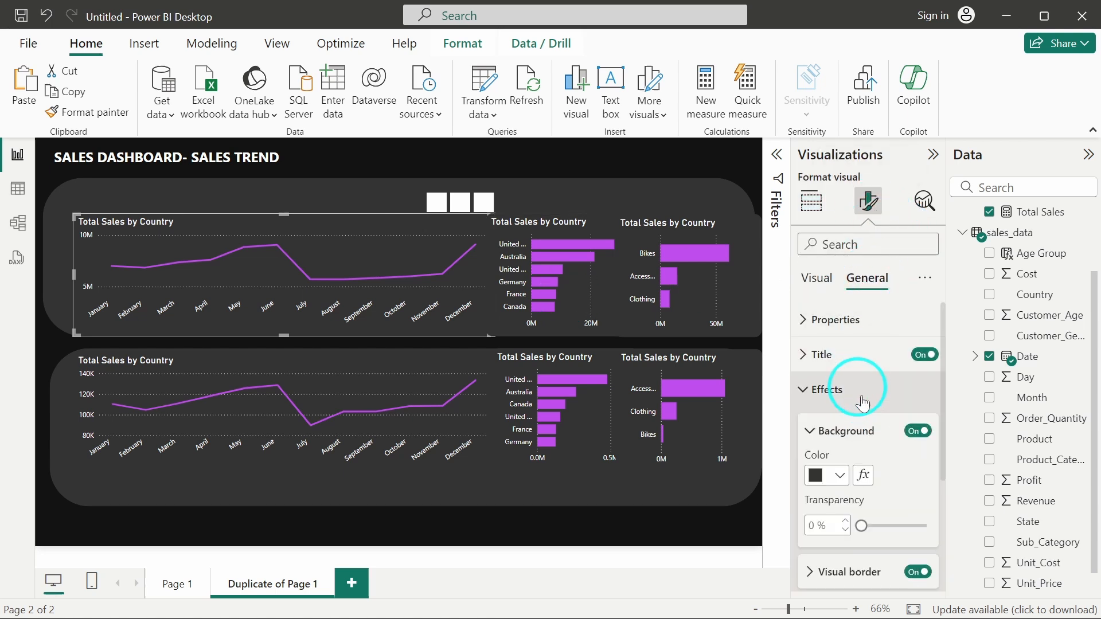
left_click(919, 431)
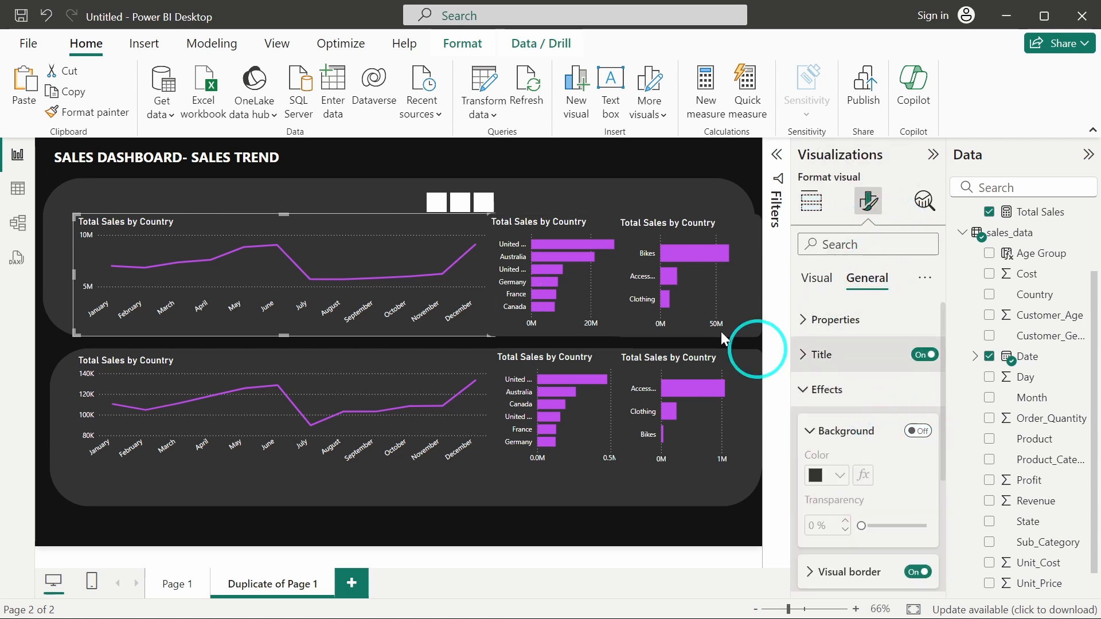
Turn off the background and visual border of the upper country and product category bar charts.
left_click(594, 271)
left_click(917, 433)
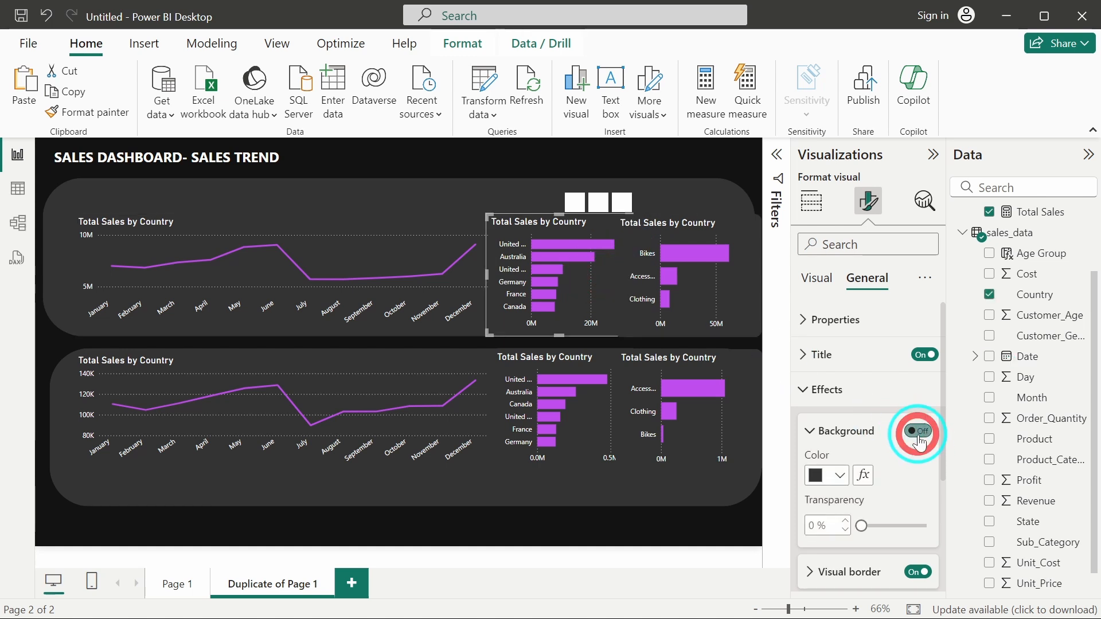
scroll(889, 457, "down", 3)
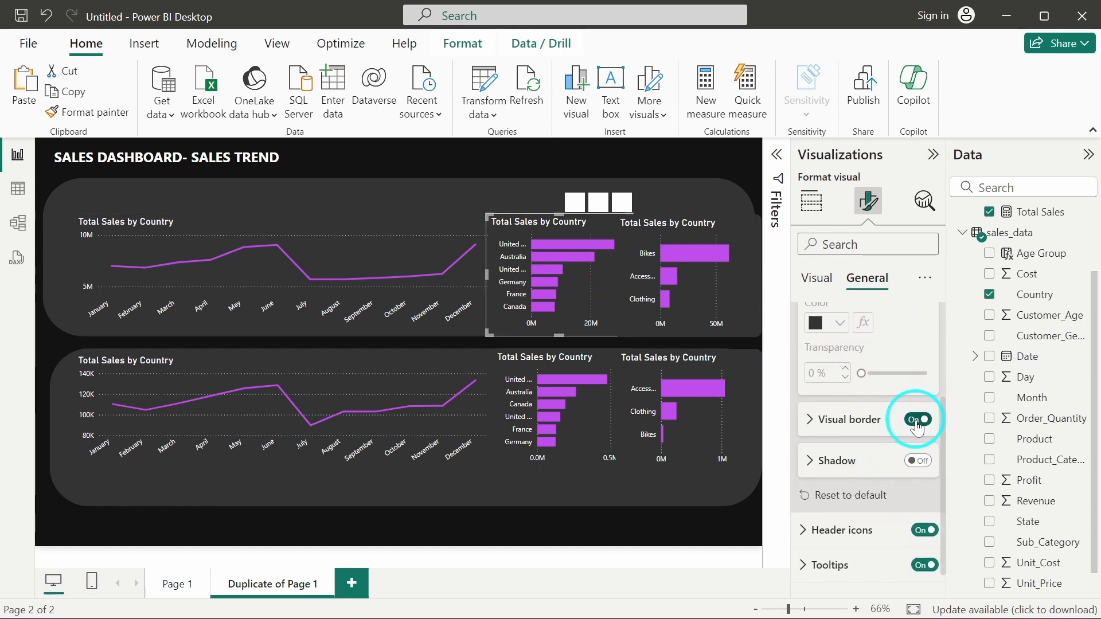
left_click(706, 269)
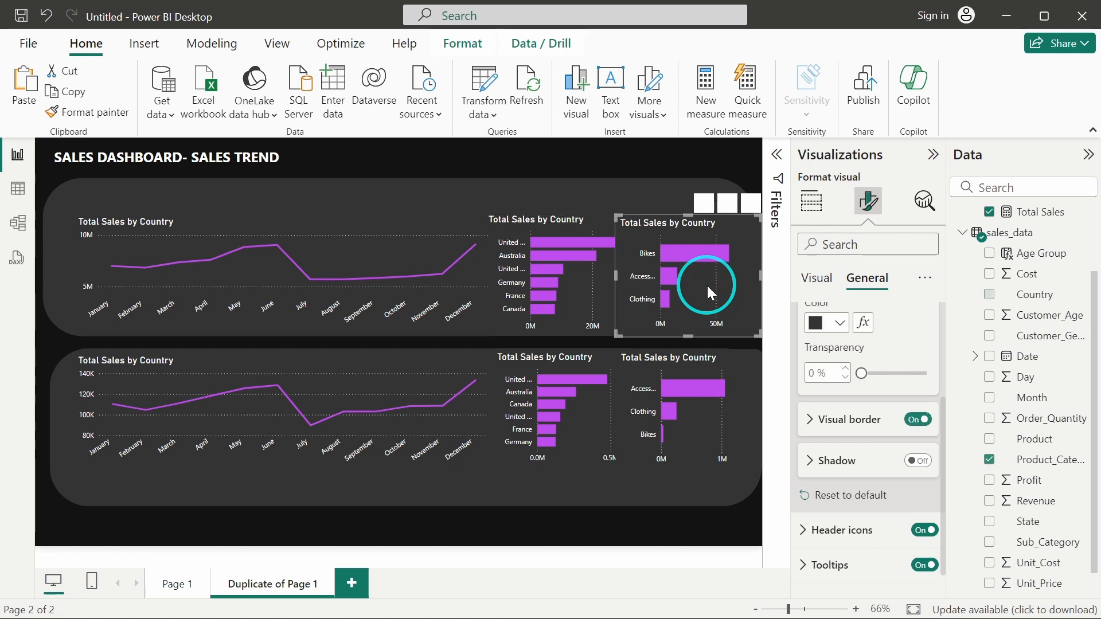
left_click(916, 429)
scroll(920, 430, "up", 2)
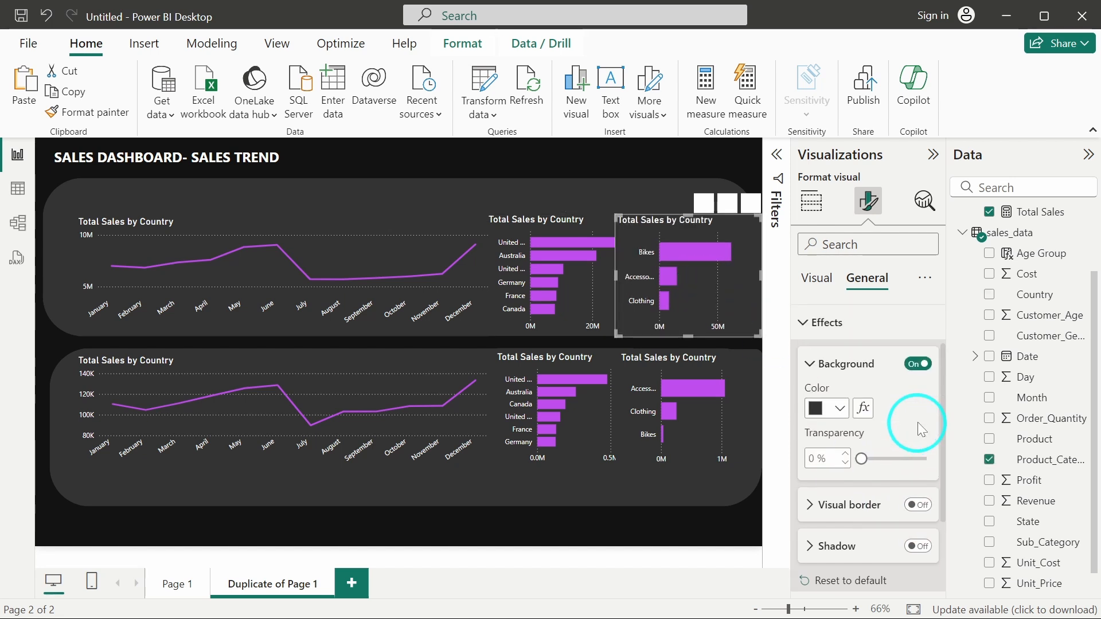
Turn off the background and visual border of the lower country and product category bar charts.
left_click(515, 374)
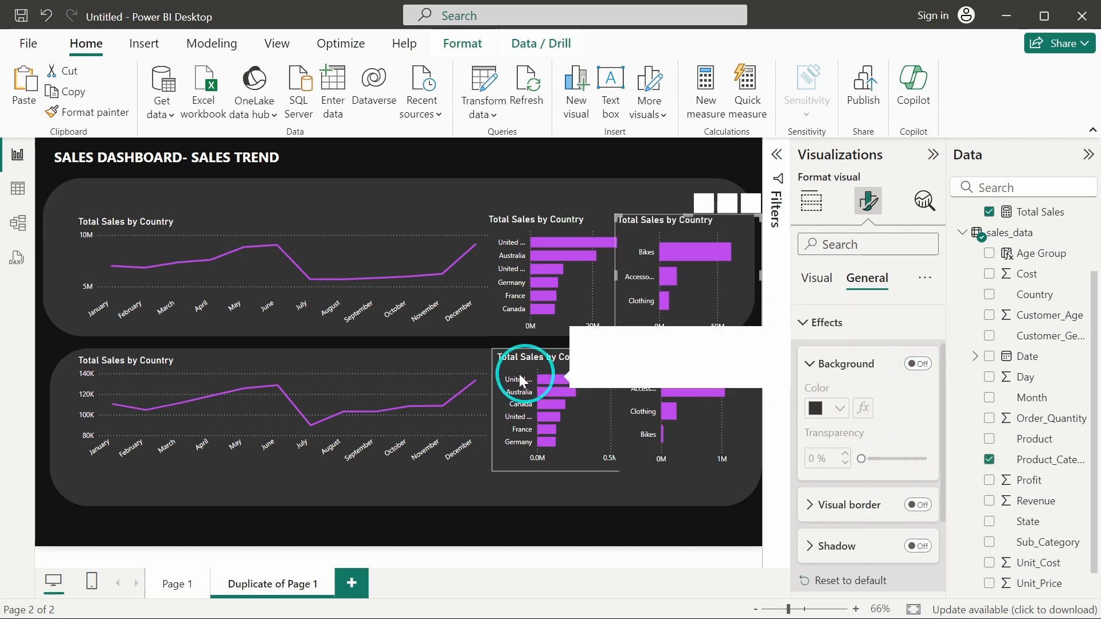
left_click(917, 363)
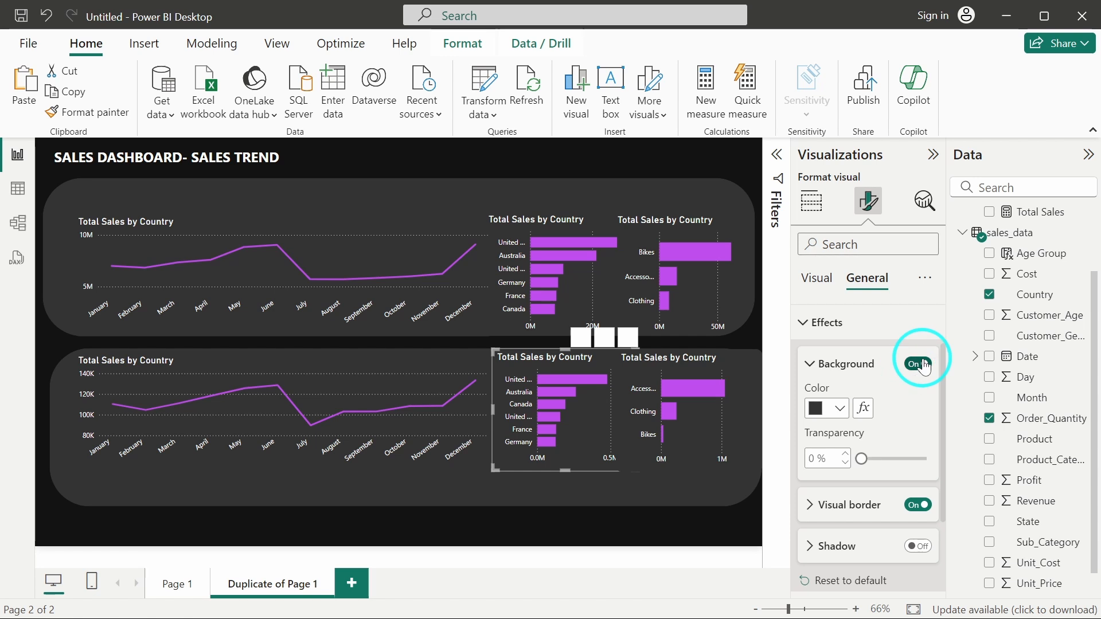
left_click(917, 504)
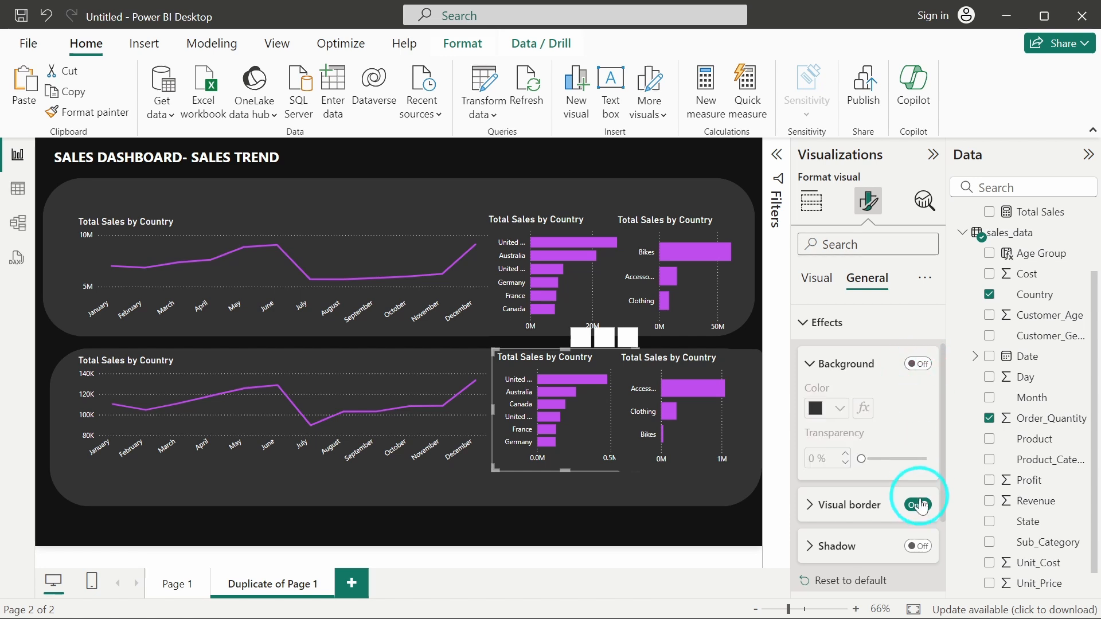
left_click(707, 434)
left_click(938, 505)
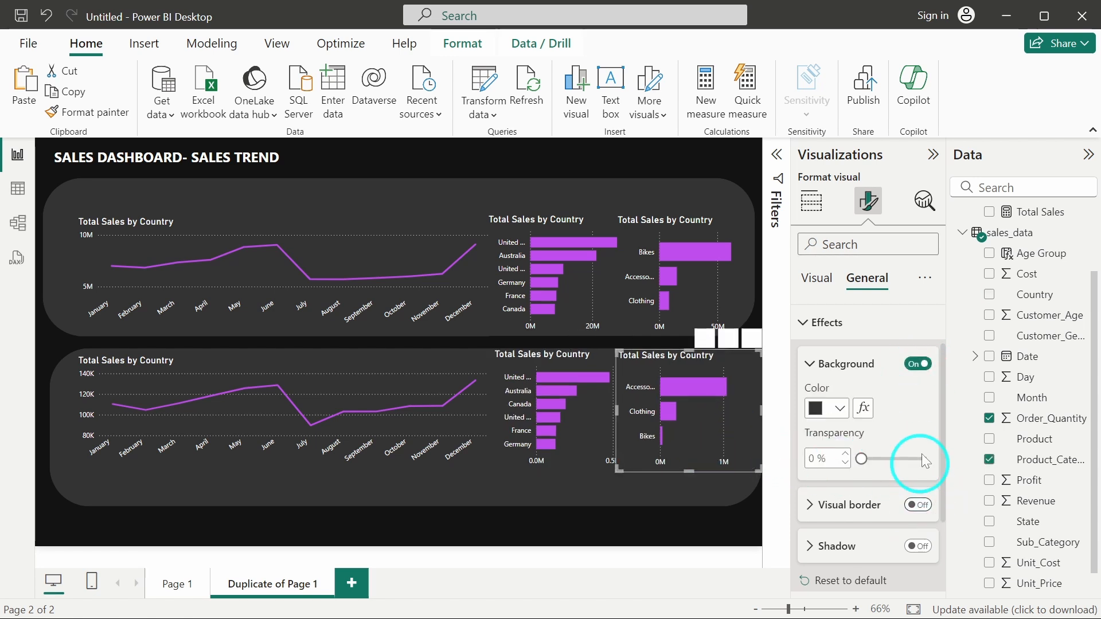
left_click(919, 366)
Turn off the background and visual border of the lower order quantity line chart.
left_click(428, 369)
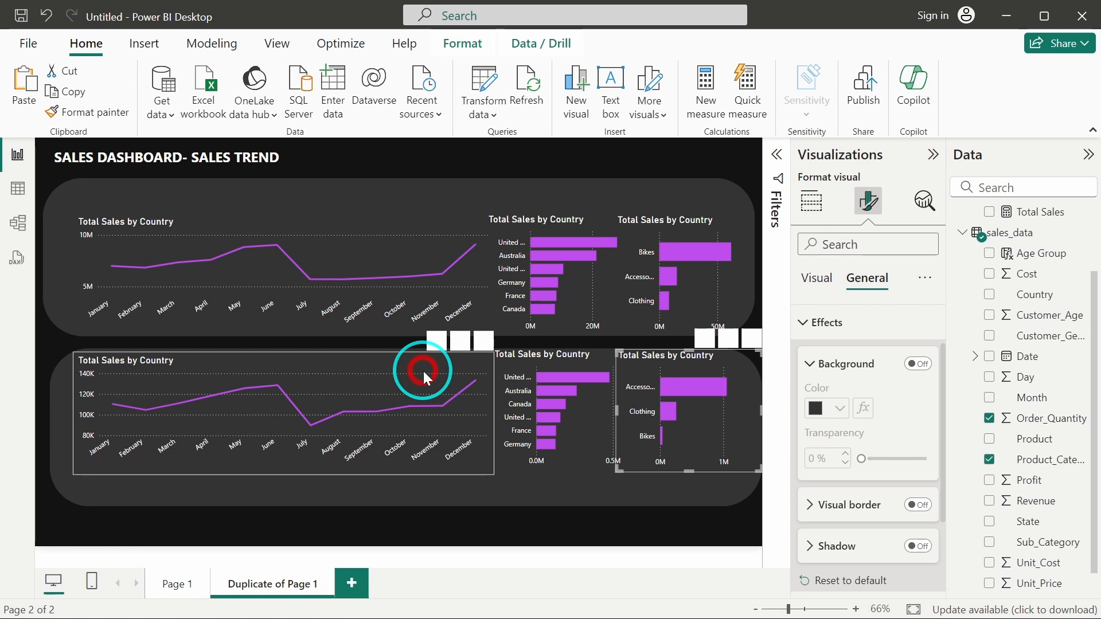
left_click(918, 364)
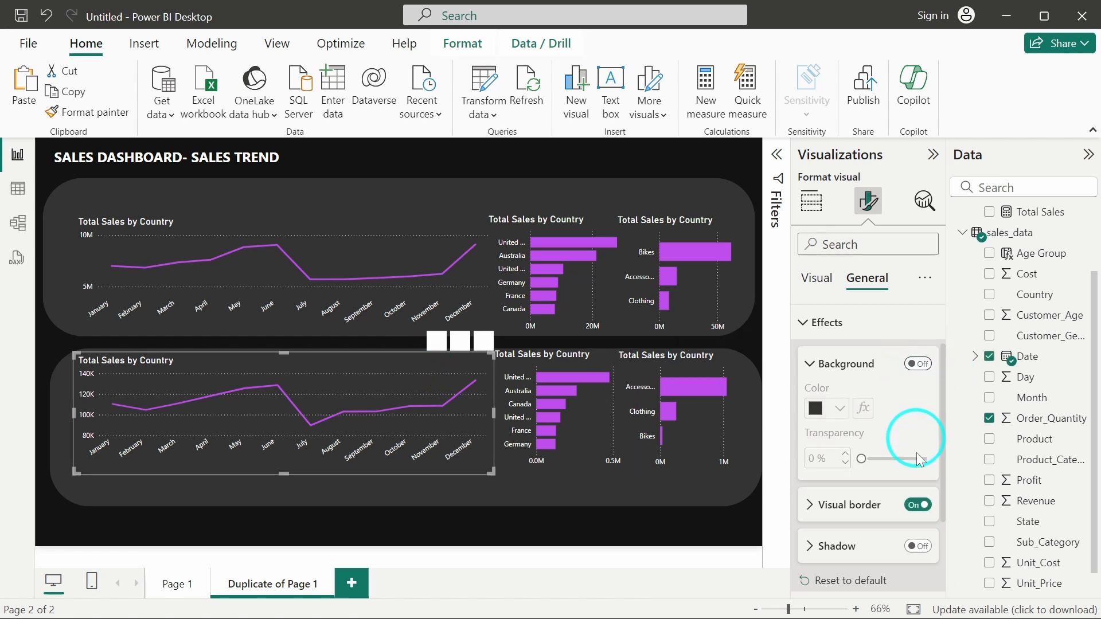
left_click(917, 505)
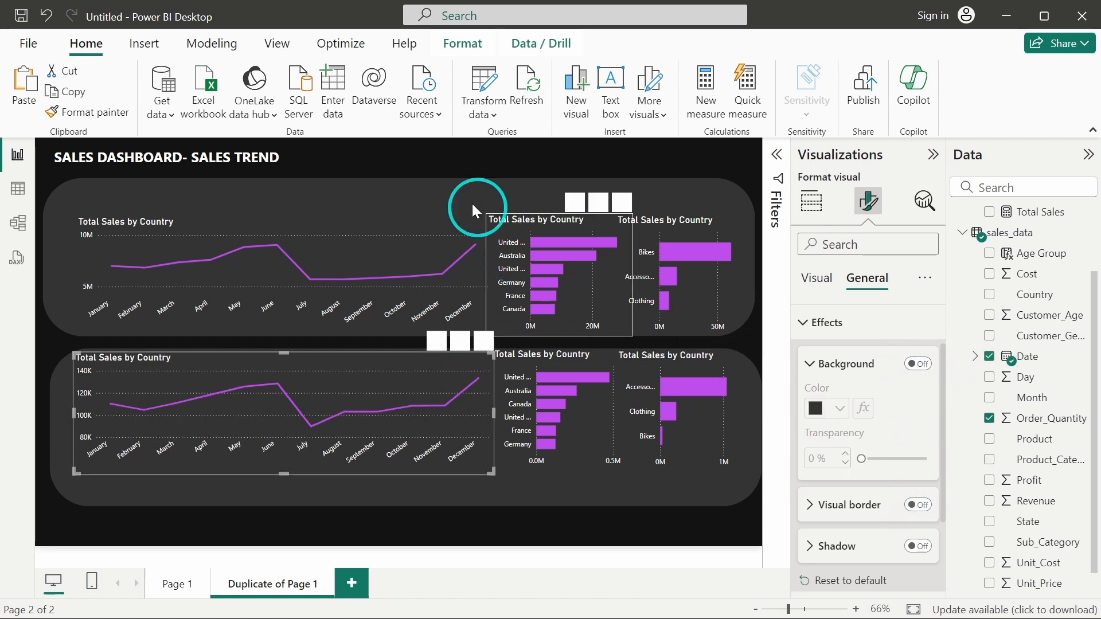
left_click(440, 162)
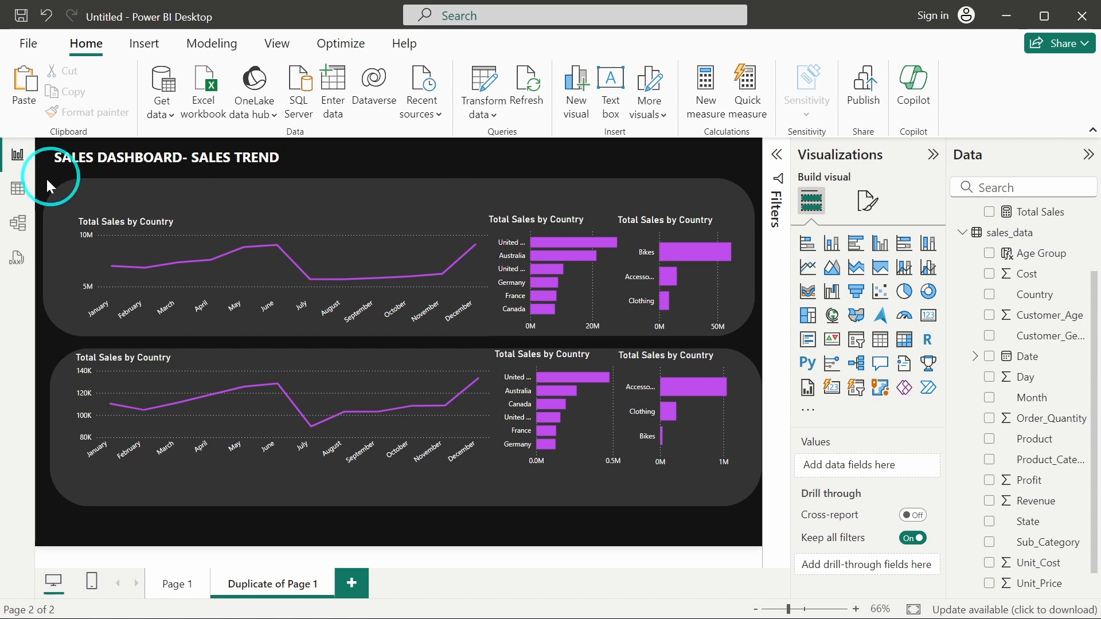
Set the rounded corners of the dark panel behind the upper row of charts to 15%.
left_click(61, 196)
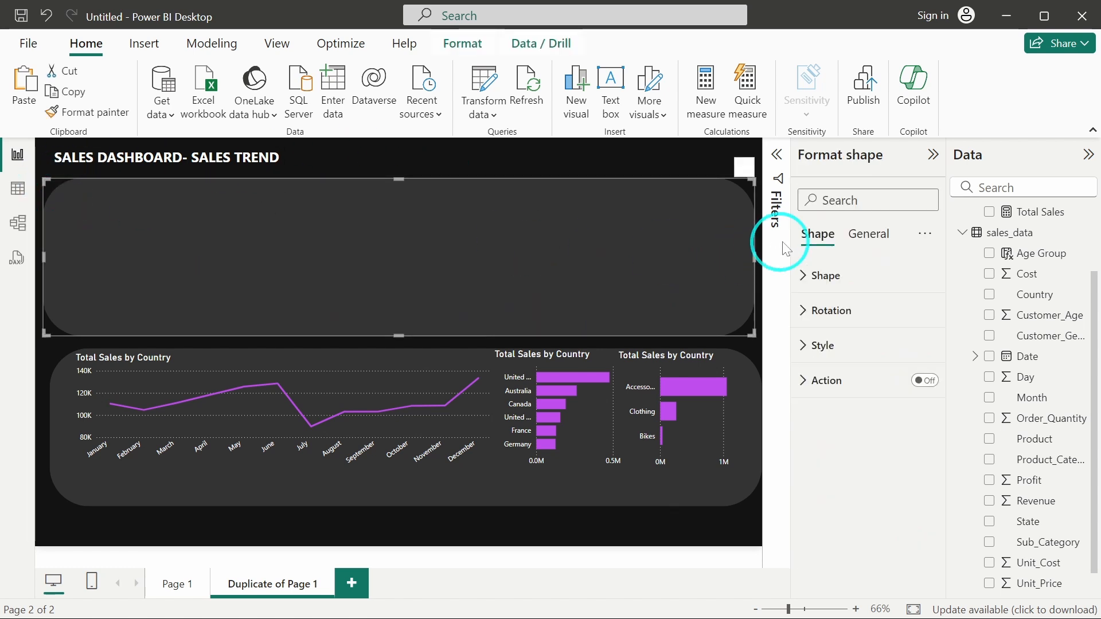
left_click(862, 282)
left_click(826, 390)
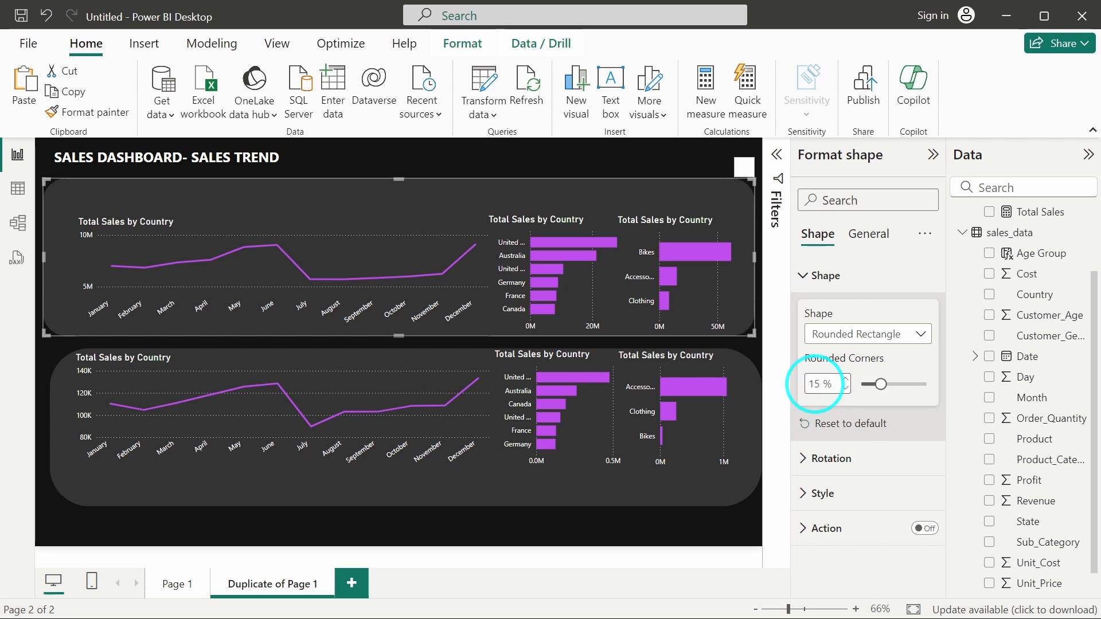
left_click(597, 156)
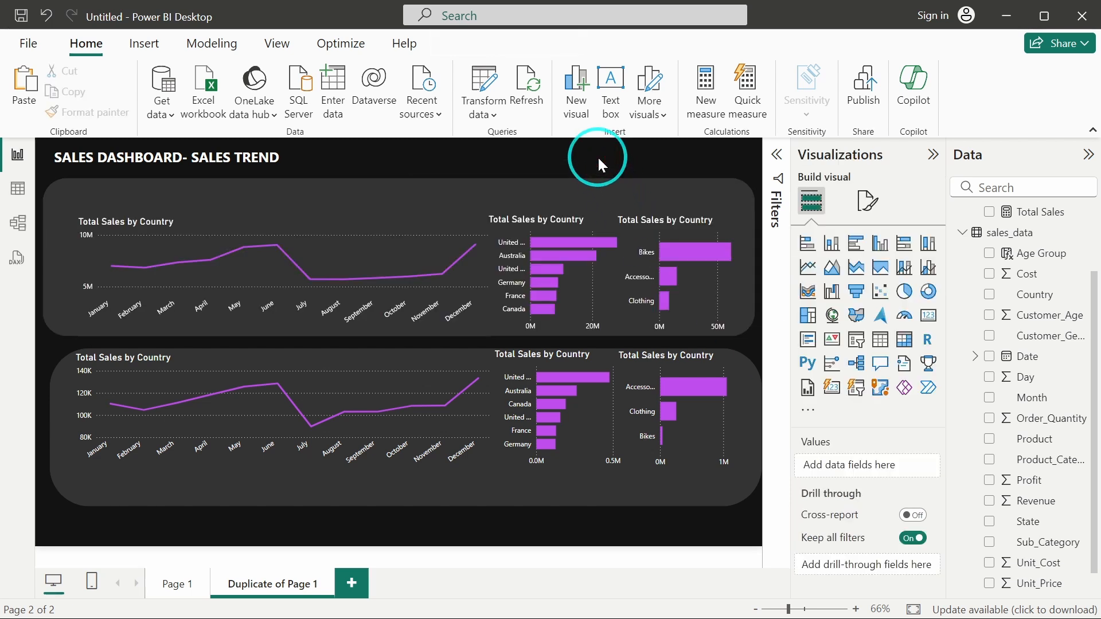
Set the rounded corners of the dark panel behind the lower row of charts to 15%.
left_click(755, 367)
left_click(718, 490)
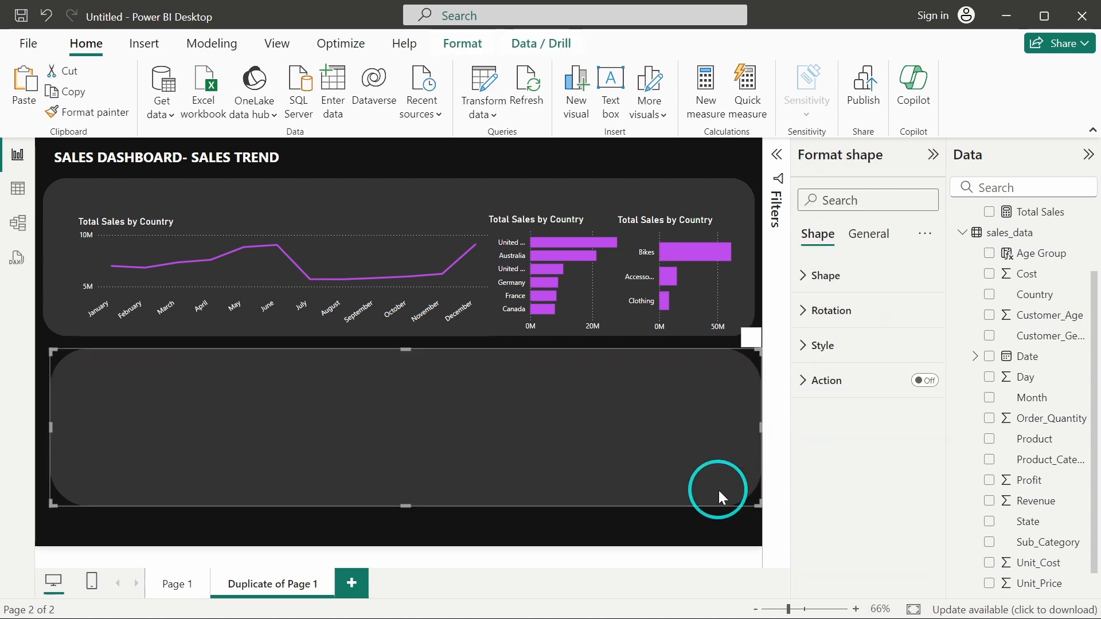
left_click(846, 347)
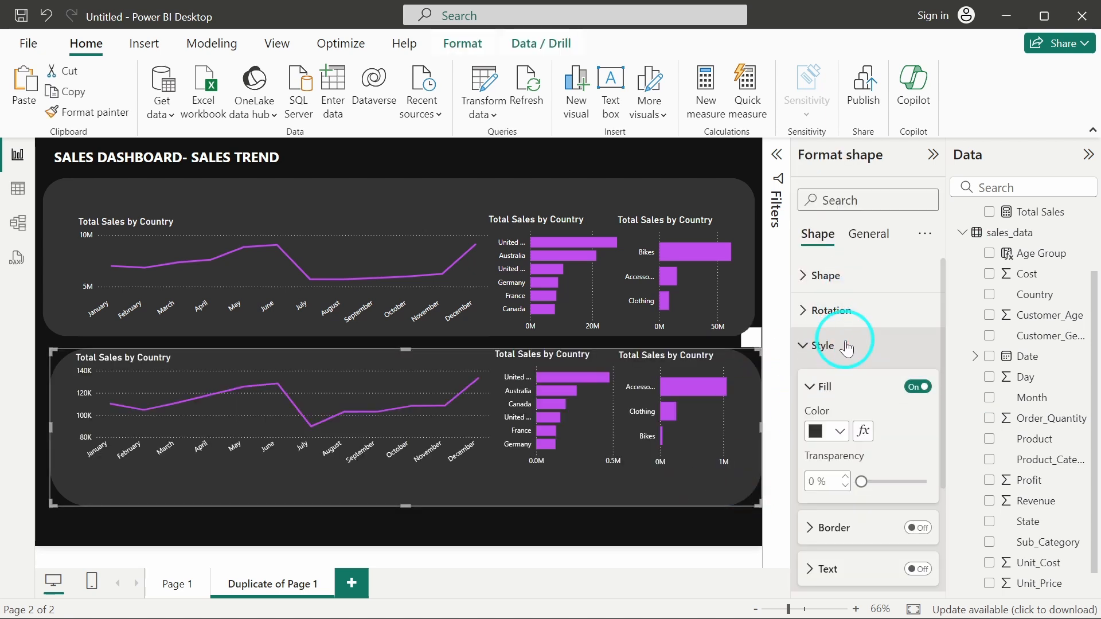
left_click(841, 275)
left_click(817, 385)
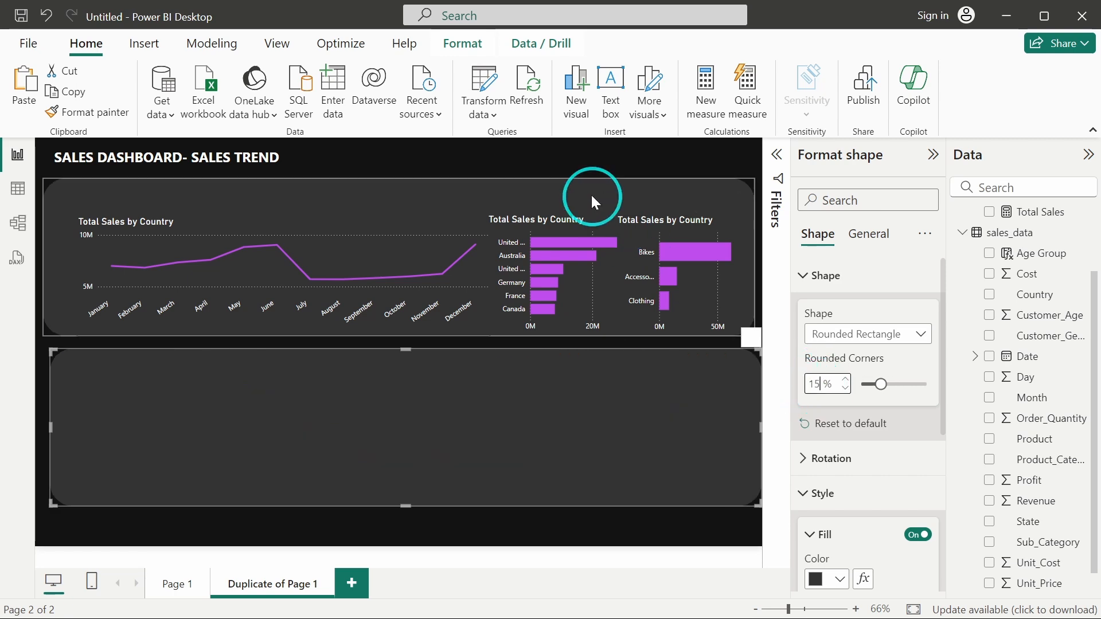
left_click(549, 164)
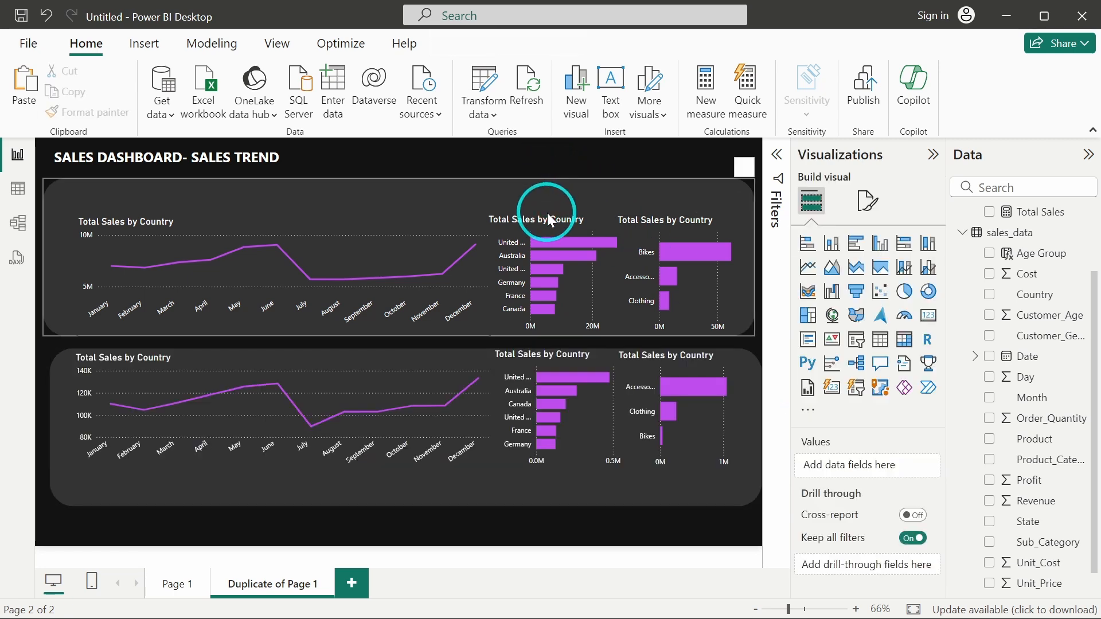
Turn off the title of the upper country bar chart.
left_click(539, 164)
left_click(542, 222)
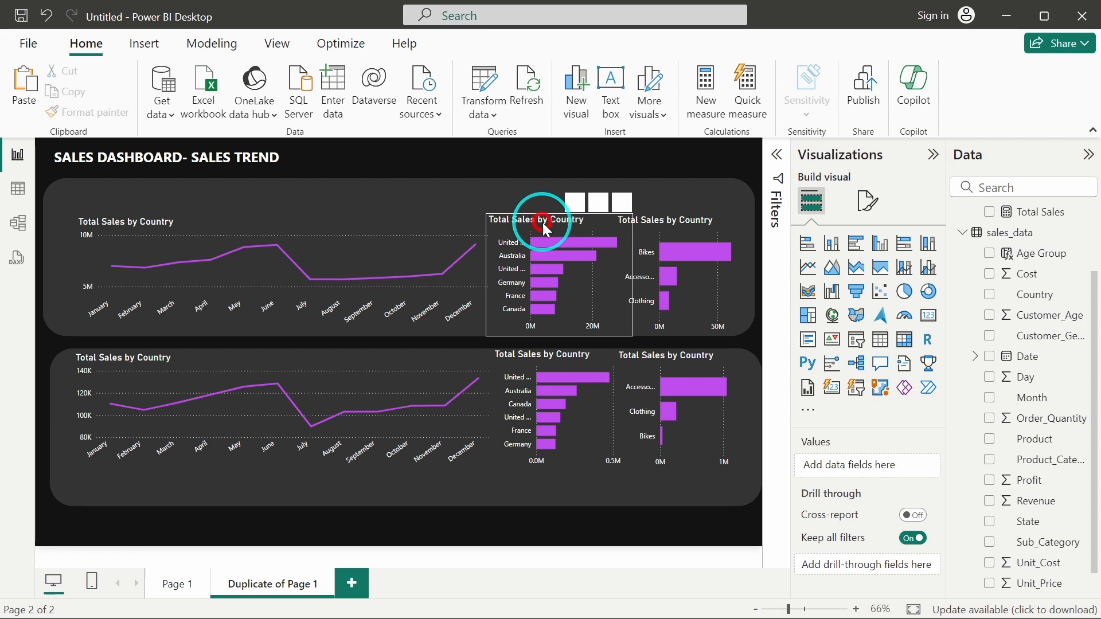
left_click(868, 200)
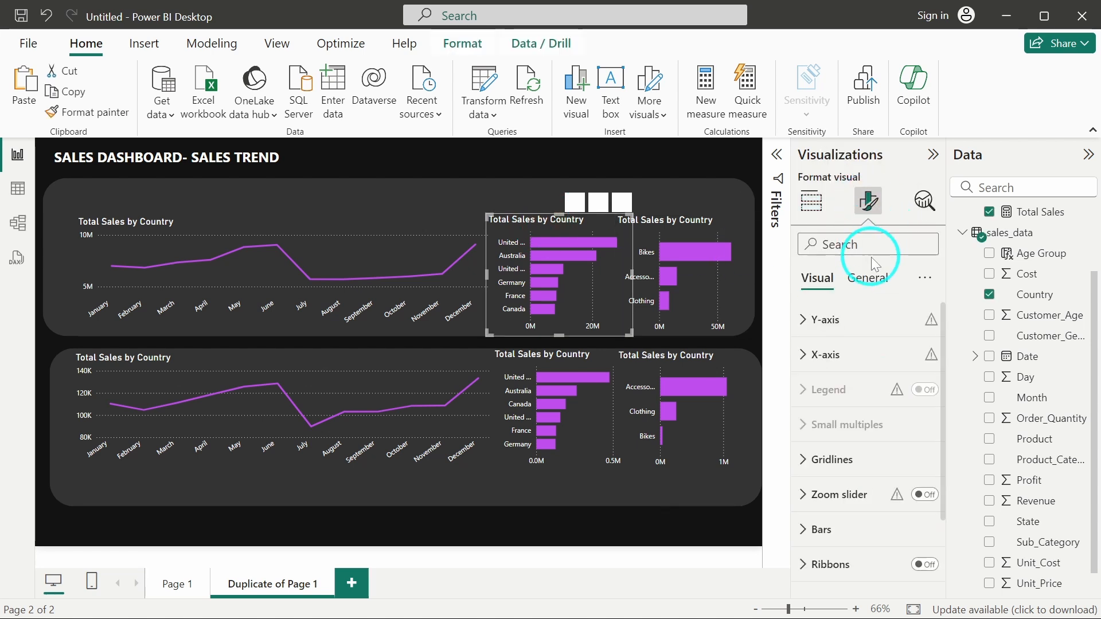
left_click(866, 278)
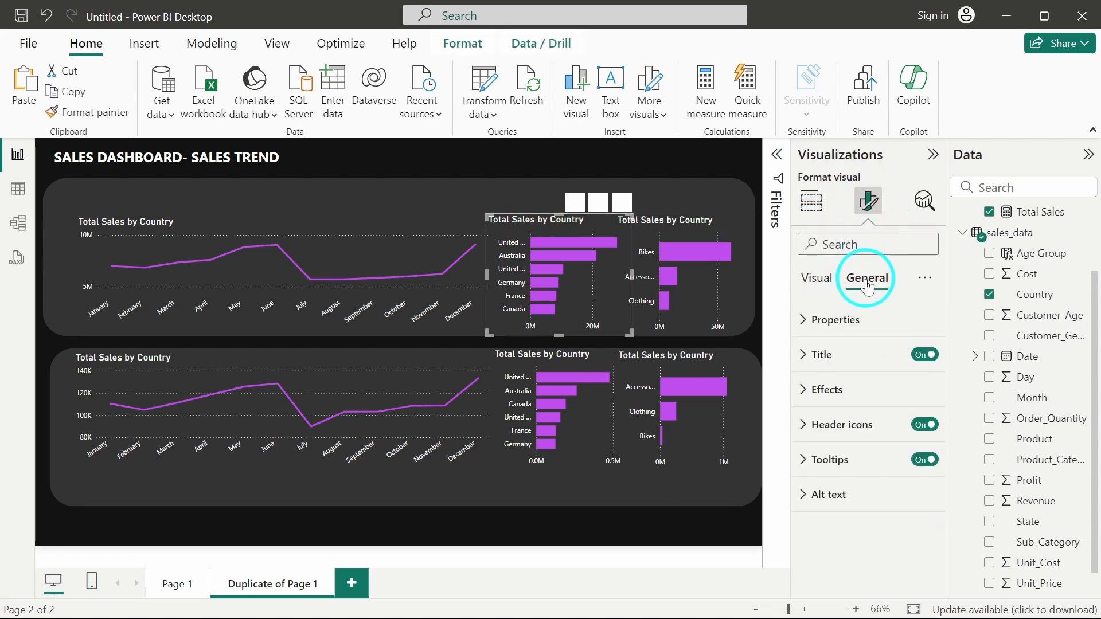
left_click(921, 355)
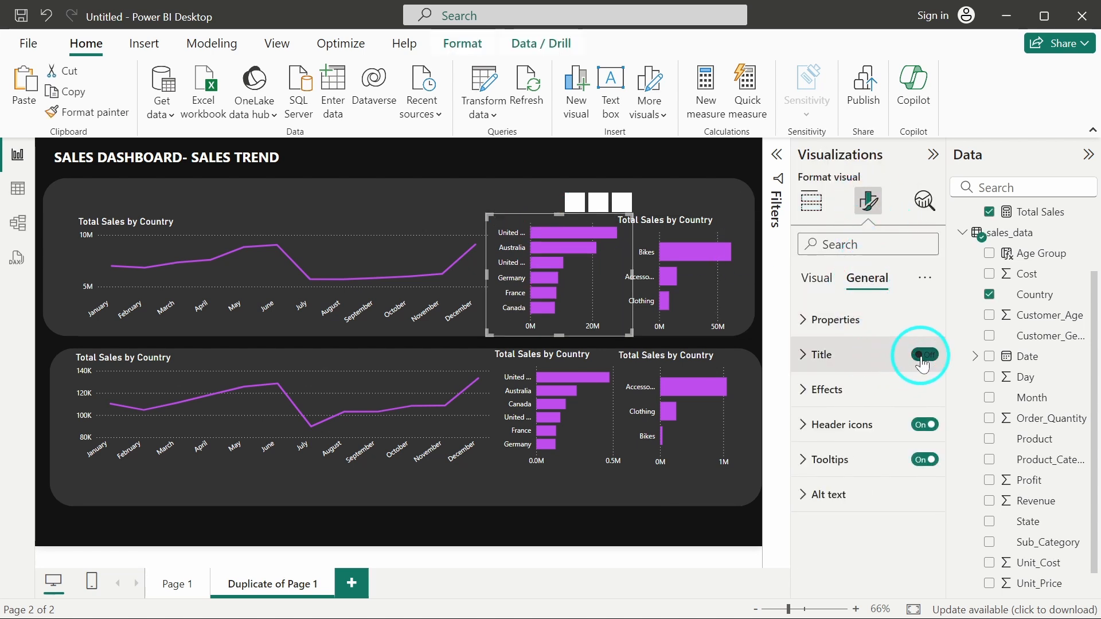
Turn off the X-axis values of the upper country bar chart.
left_click(816, 279)
left_click(849, 354)
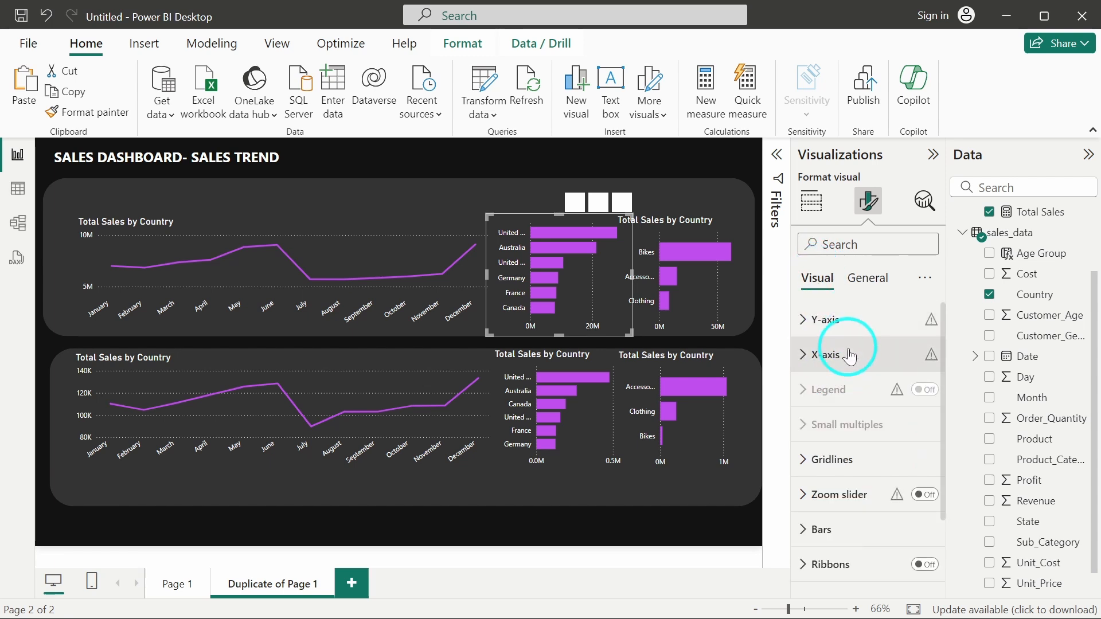
scroll(877, 484, "down", 3)
left_click(921, 400)
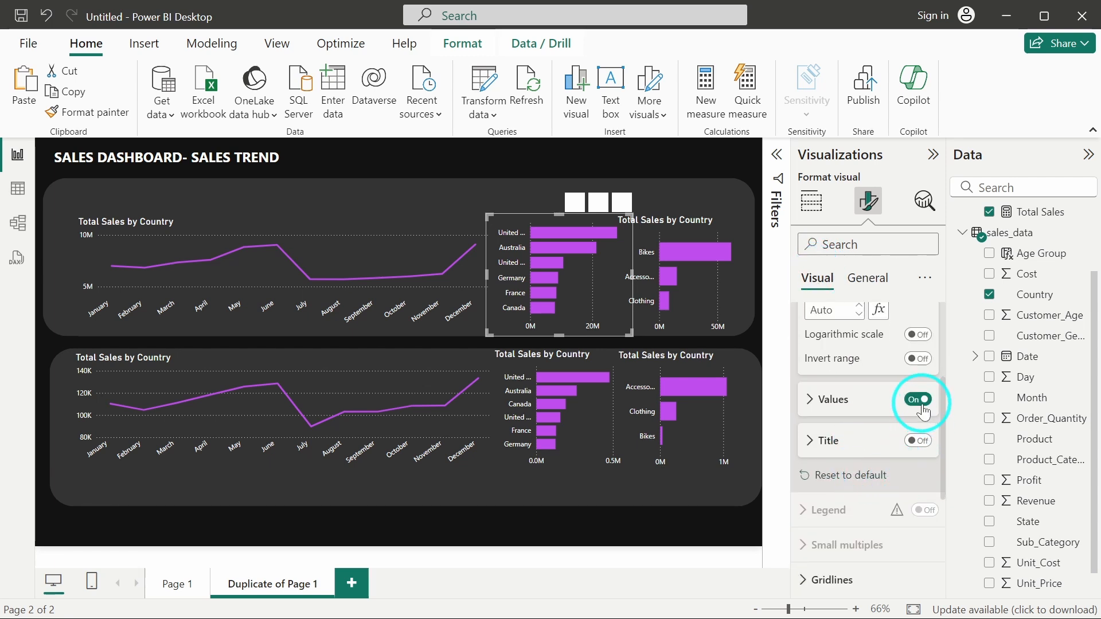
Turn off the X-axis values of the upper and lower product category bar charts.
left_click(697, 289)
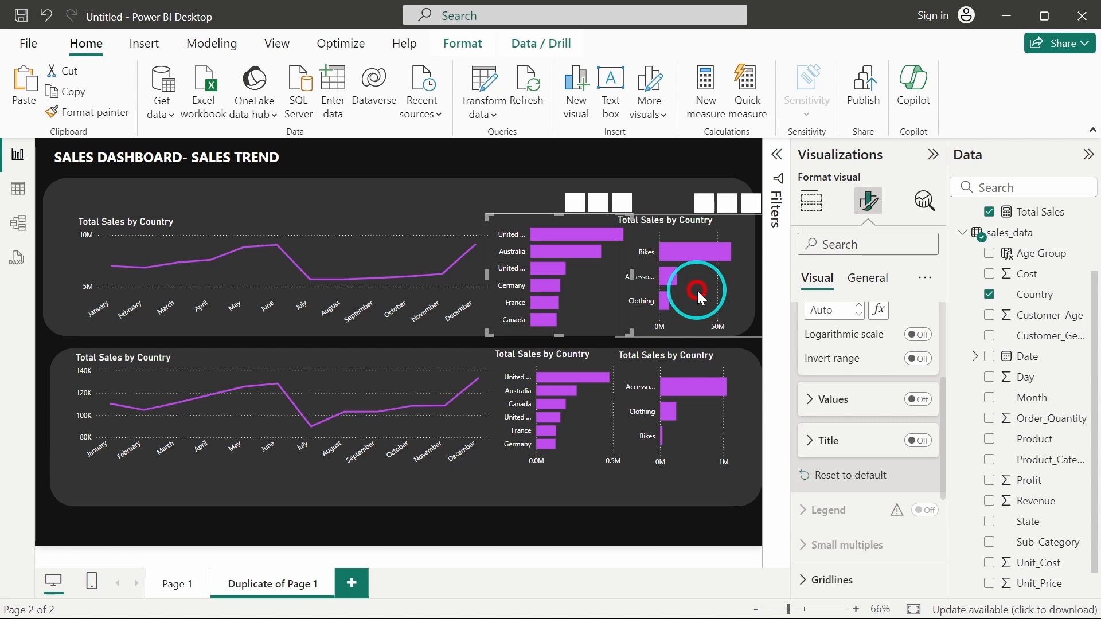
left_click(930, 402)
left_click(696, 423)
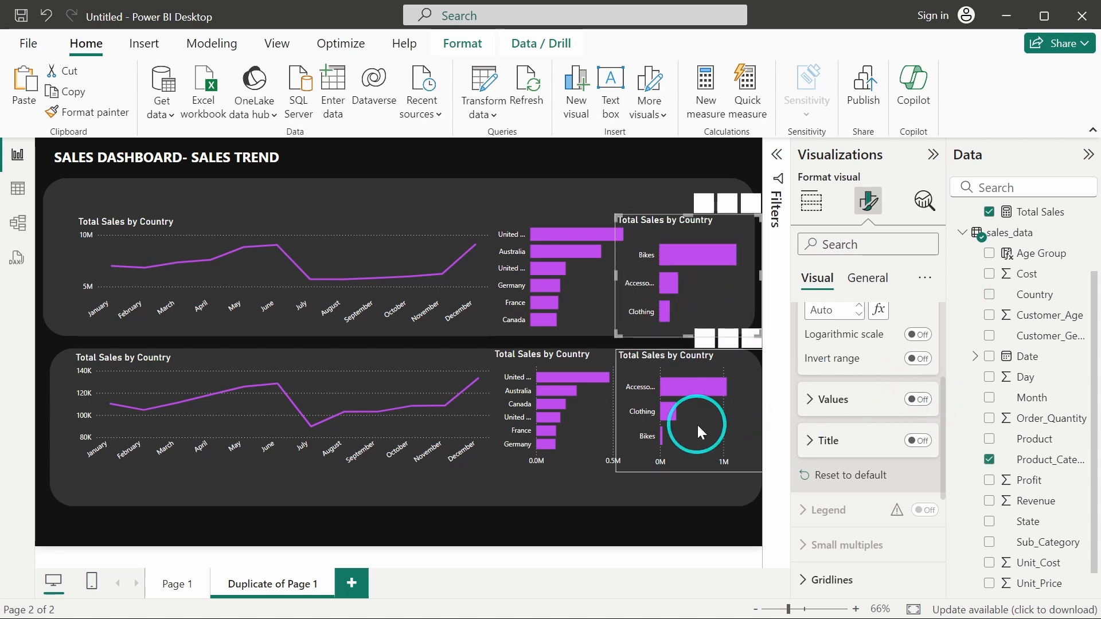
left_click(917, 400)
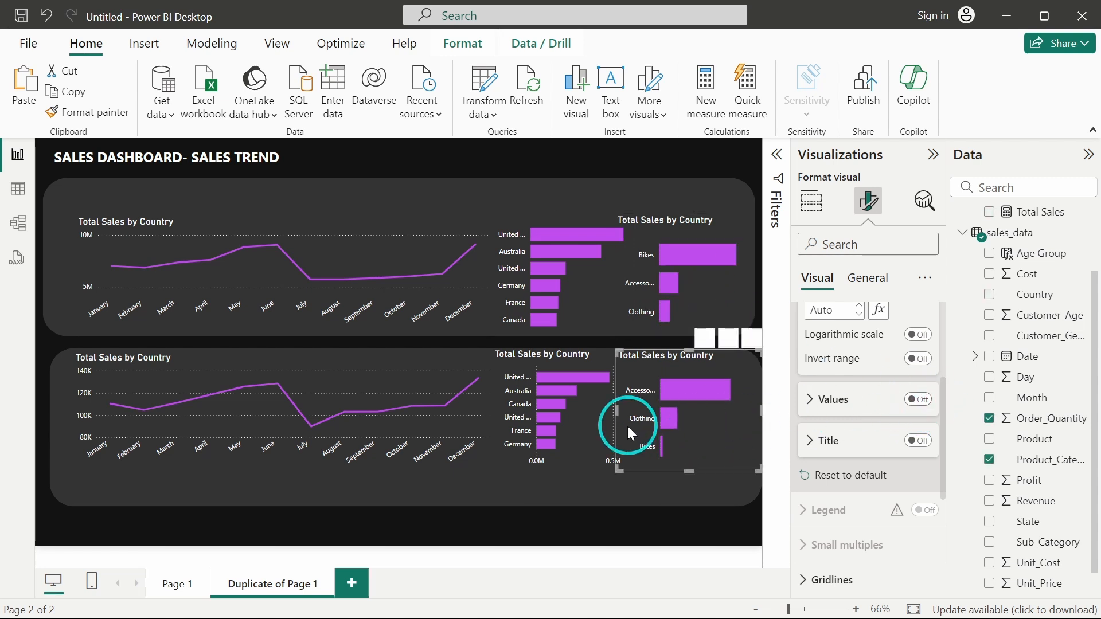
Turn off the X-axis values and the title of the lower country bar chart.
left_click(579, 426)
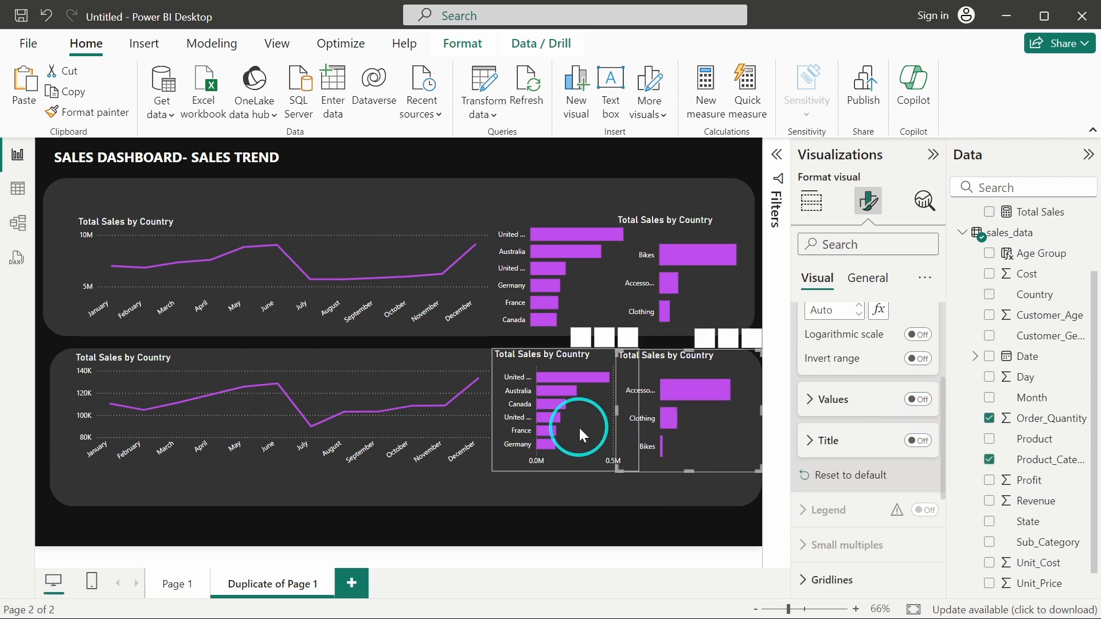
left_click(919, 398)
left_click(867, 279)
left_click(923, 354)
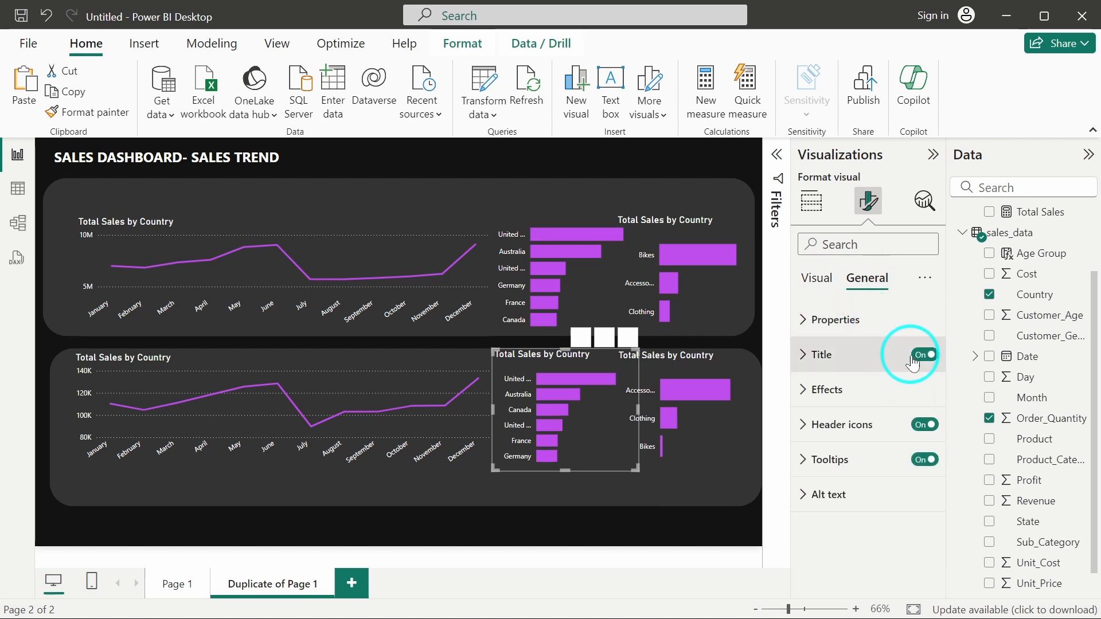
Turn off the title of the lower product category bar chart and try the same for the upper one.
left_click(698, 422)
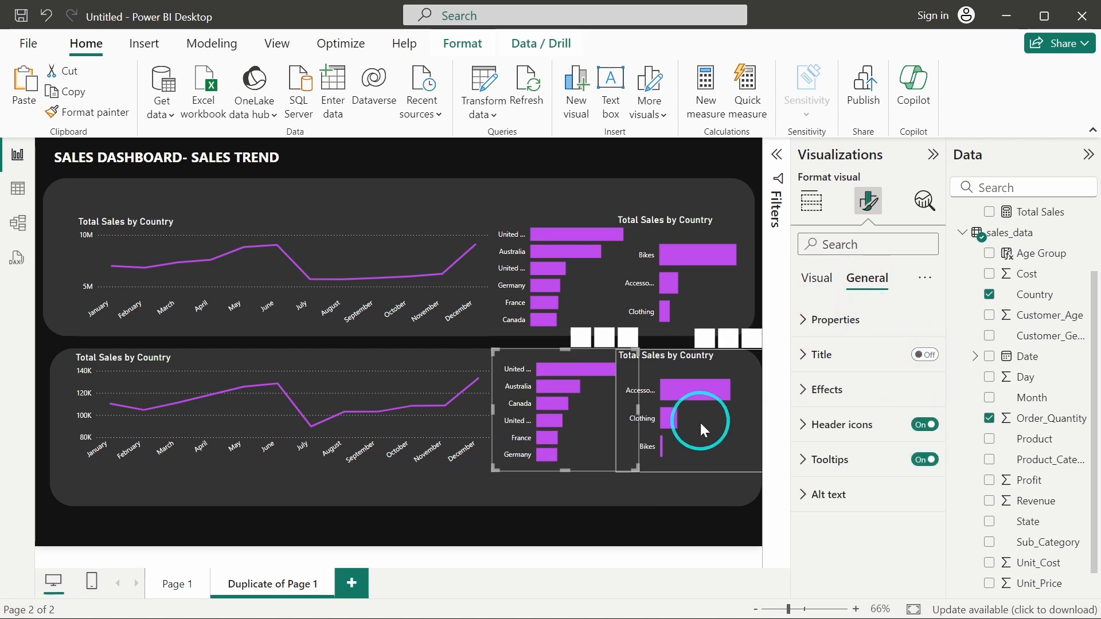
left_click(926, 355)
left_click(699, 257)
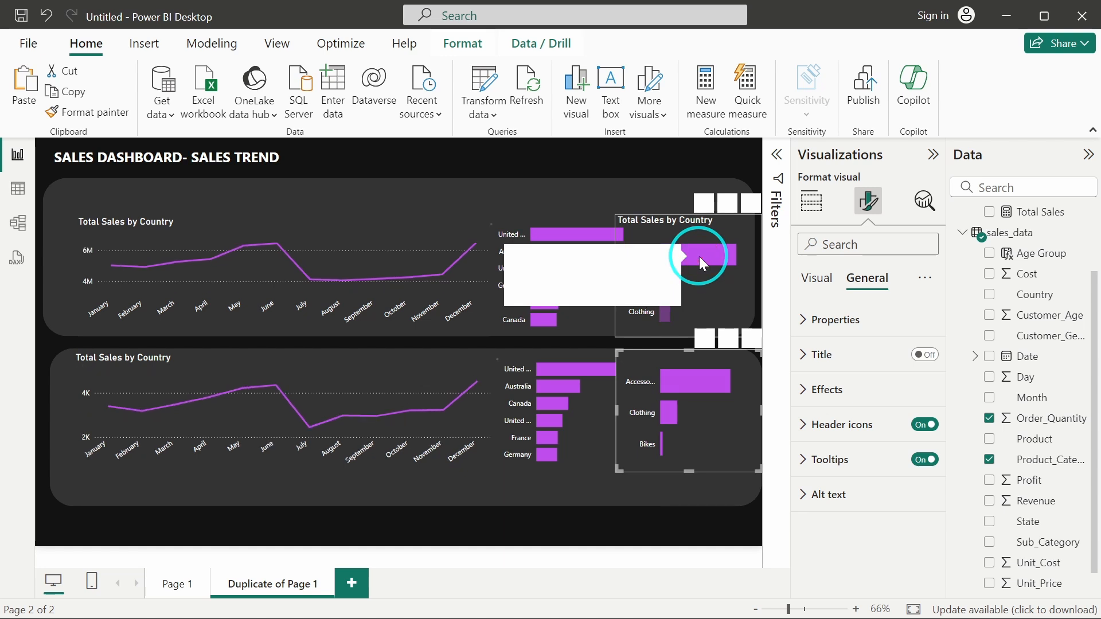
left_click(704, 290)
left_click(924, 354)
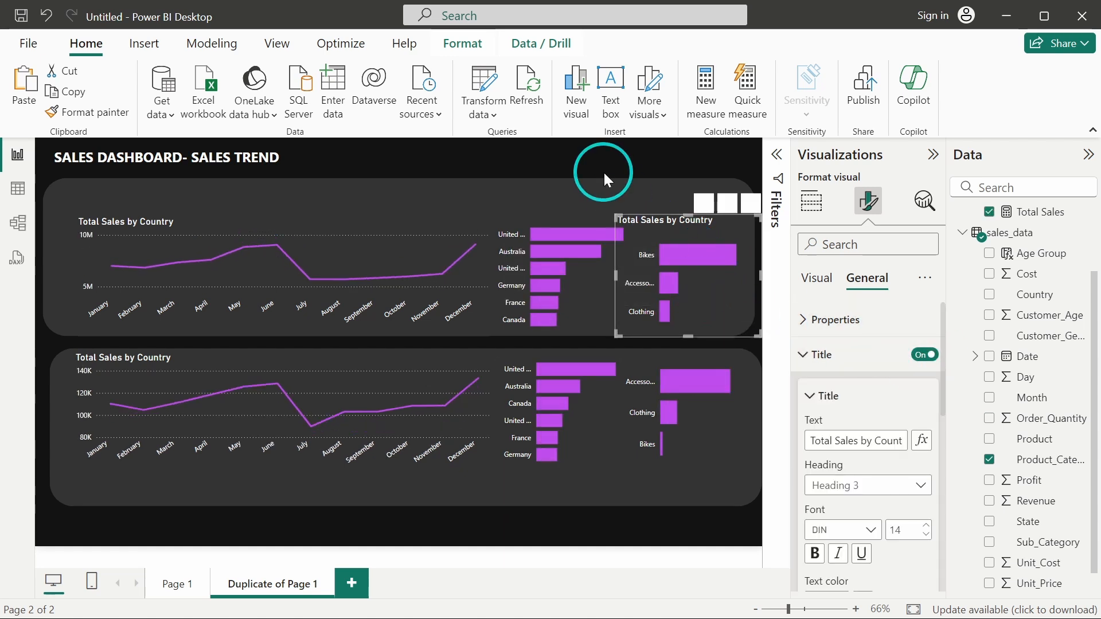
left_click(589, 150)
Move the upper line chart toward the top of its panel and enlarge it to fill the space beside the bar charts.
left_click(380, 273)
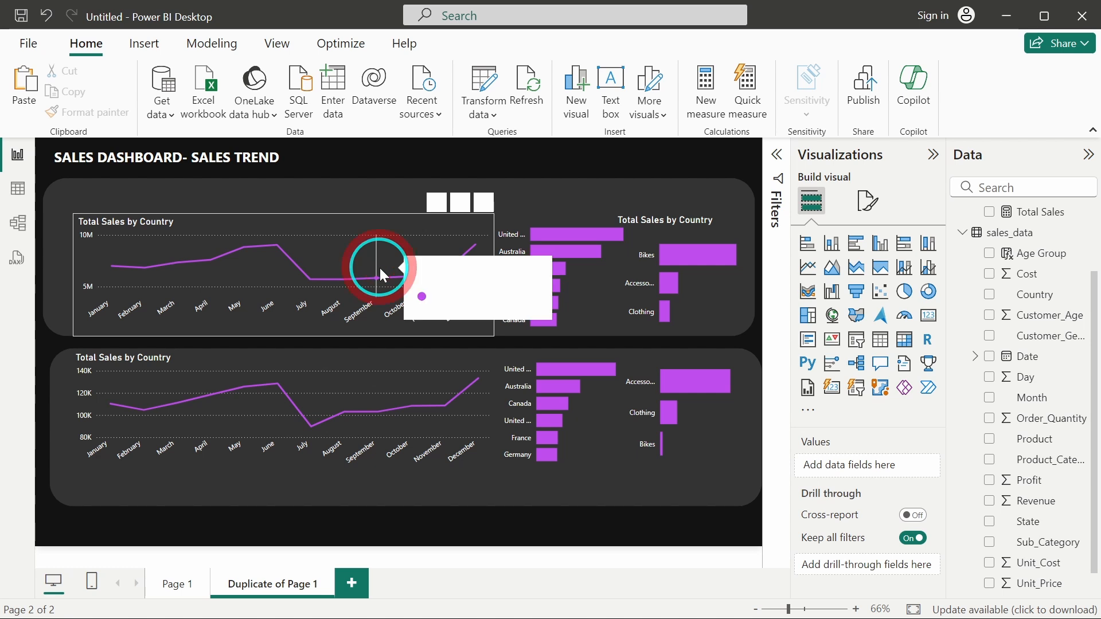
left_click_drag(366, 258, 352, 231)
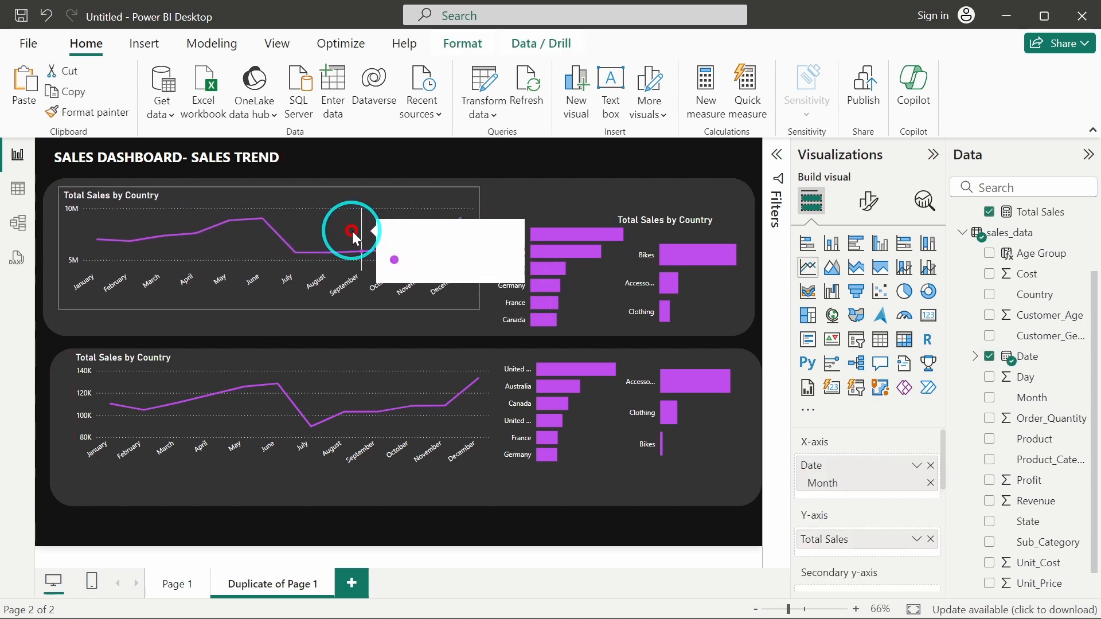
left_click_drag(477, 311, 486, 326)
left_click_drag(422, 246, 431, 247)
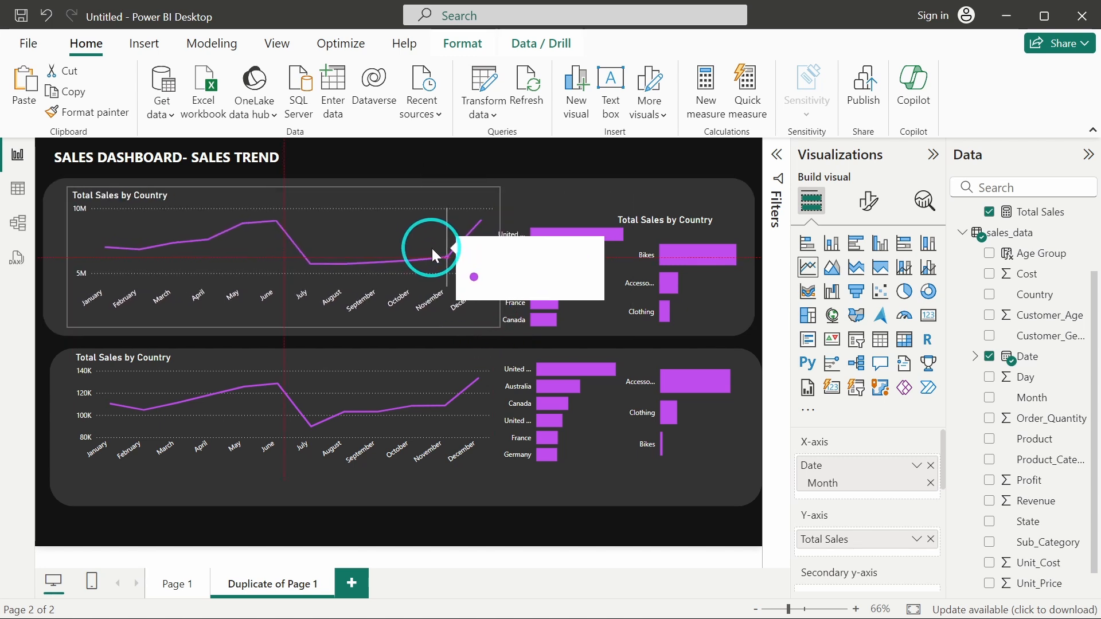
Align the lower line chart with the upper one and enlarge it within its panel.
left_click(388, 388)
left_click_drag(389, 389, 378, 394)
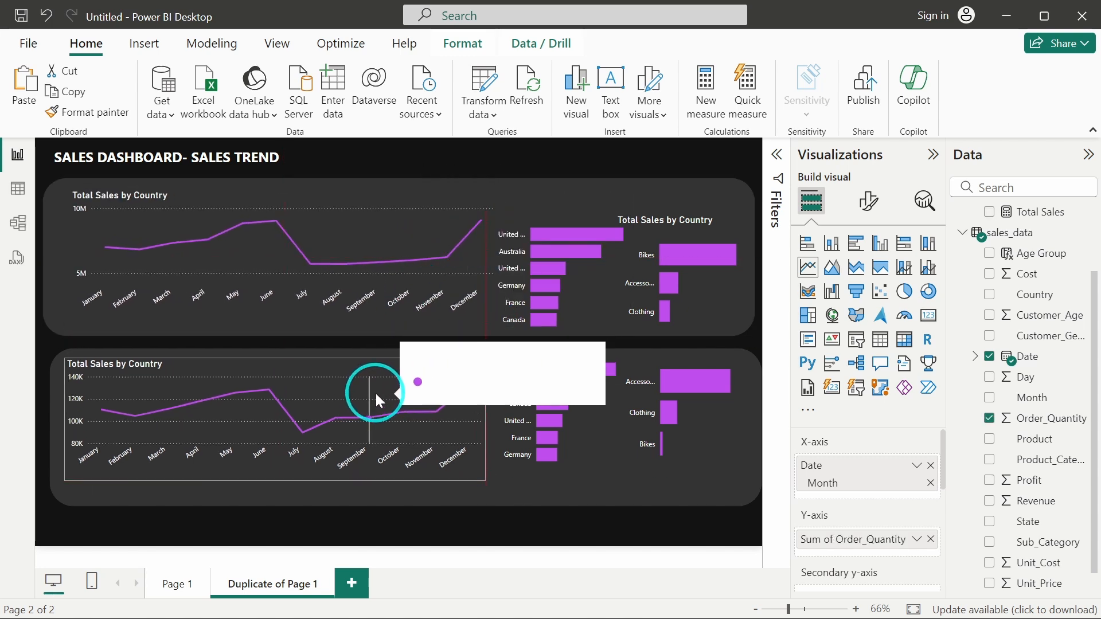
left_click_drag(484, 480, 491, 499)
Move the upper country bar chart up in its panel and stretch both country bar charts taller.
mouse_move(580, 321)
left_mouse_down()
mouse_move(578, 295)
mouse_move(560, 326)
left_mouse_up()
left_click_drag(577, 412, 577, 413)
left_click_drag(566, 471, 570, 486)
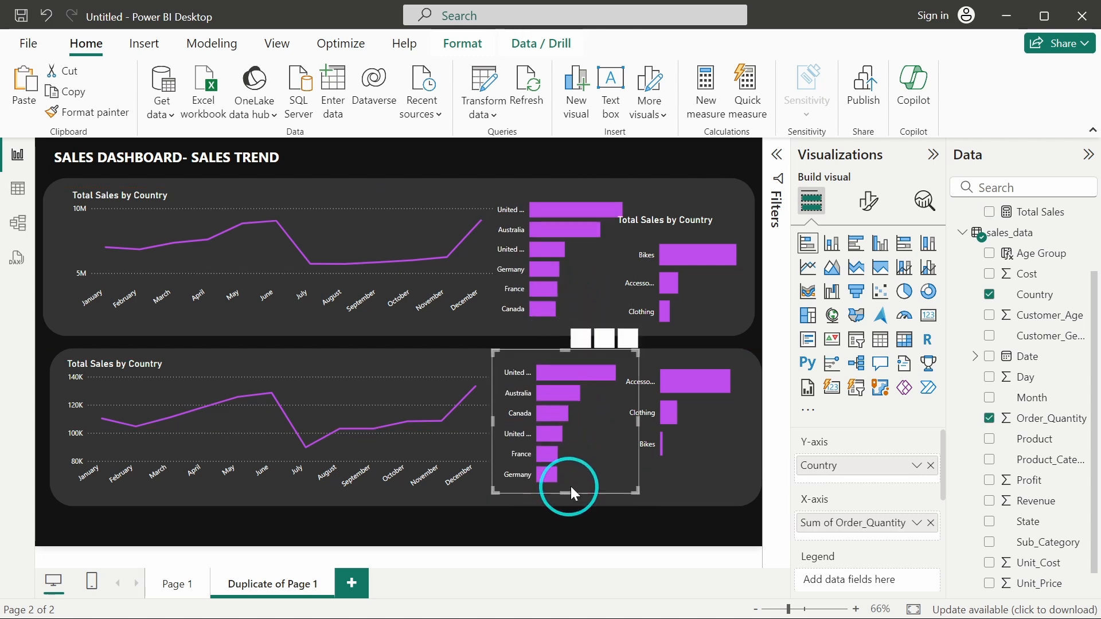
Turn off the title of the upper product category bar chart.
left_click(681, 280)
left_click(869, 201)
left_click(874, 285)
left_click(924, 355)
Move both product category bar charts up and inward in their panels and stretch them taller.
left_click_drag(728, 279, 715, 269)
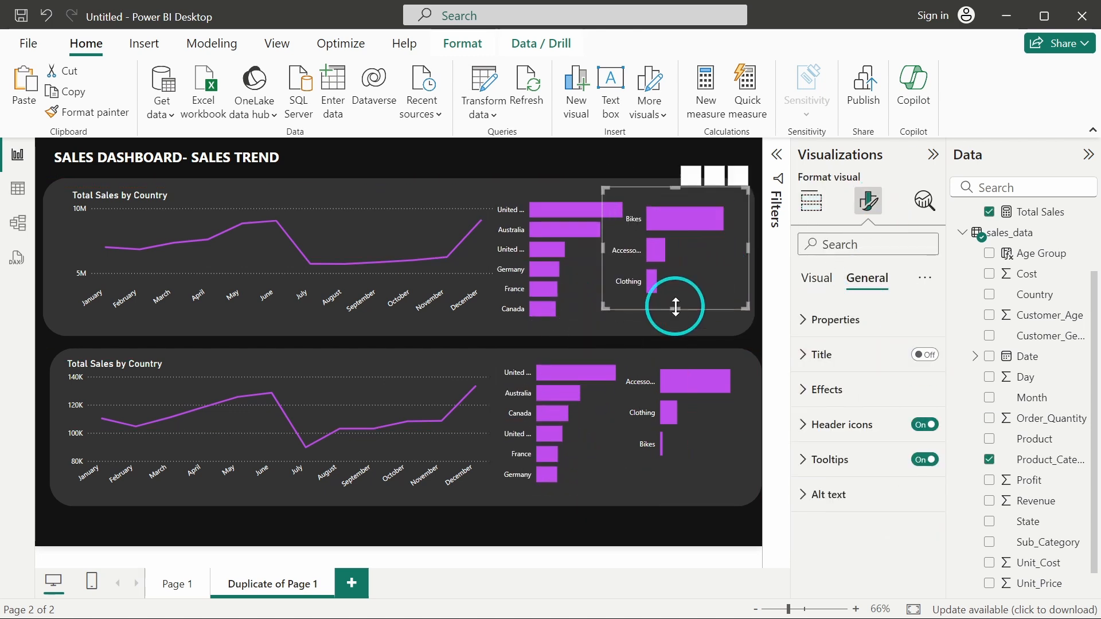
left_click_drag(675, 309, 676, 326)
left_click_drag(700, 453, 678, 437)
left_click_drag(676, 480, 676, 495)
Set the maximum width of the Y-axis labels to 50% on both product category bar charts.
left_click(712, 281)
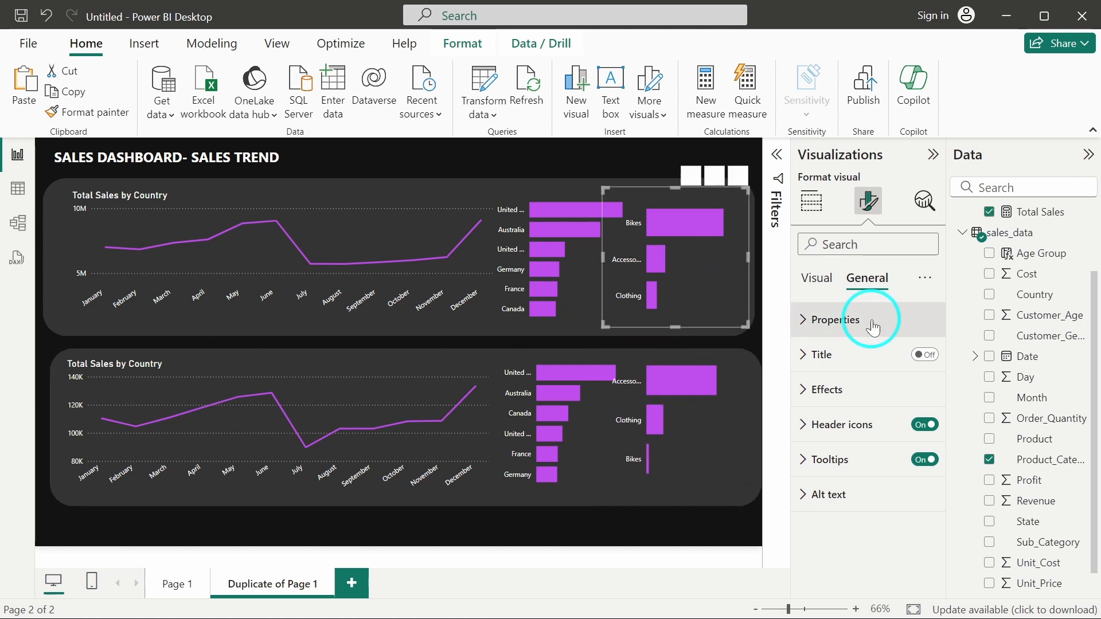
left_click(816, 278)
left_click(845, 319)
scroll(857, 413, "down", 1)
scroll(863, 459, "up", 1)
left_click(702, 427)
left_click_drag(876, 528, 1023, 518)
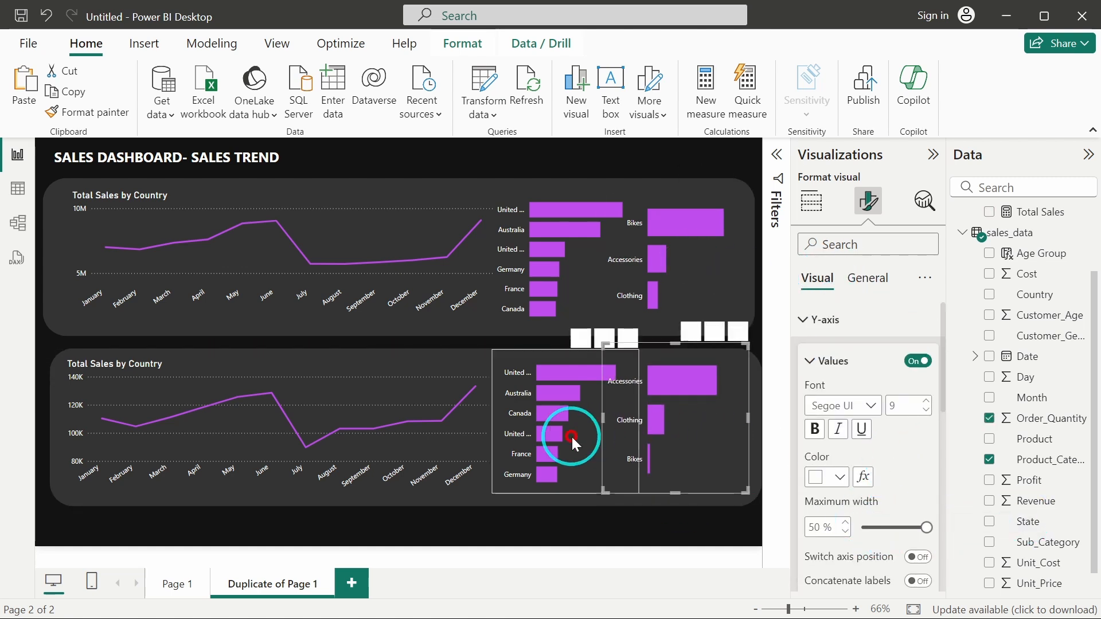
Set the maximum width of the Y-axis labels to 50% on both country bar charts.
left_click(572, 439)
left_click(699, 287)
left_click_drag(879, 527, 928, 527)
left_click(584, 288)
left_click(450, 160)
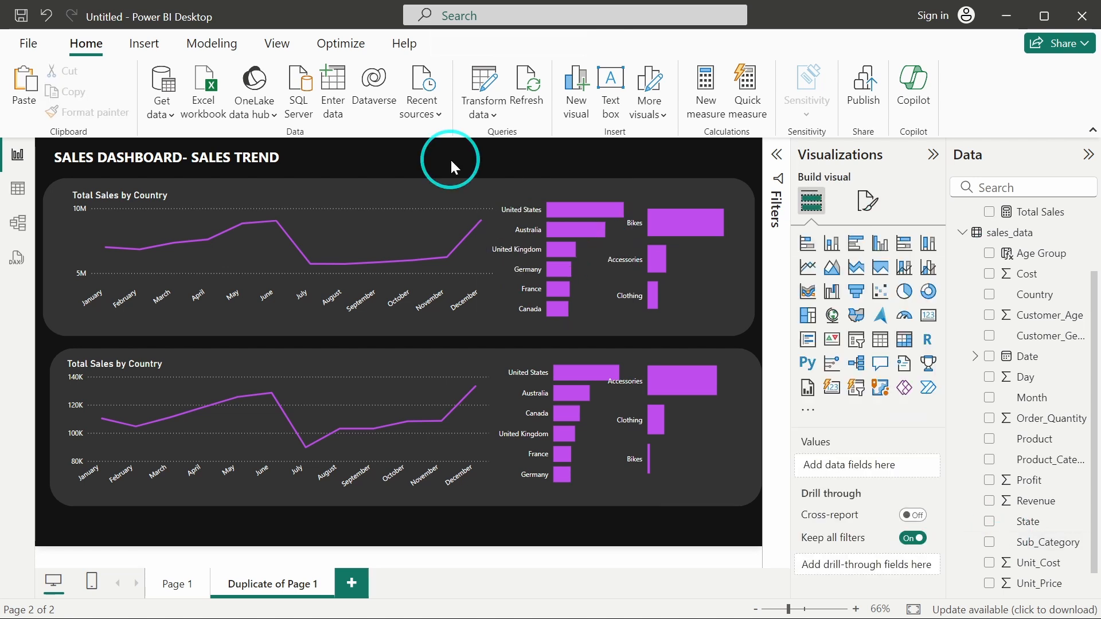
Spread the bar charts apart in both panels, shifting the country charts toward the line charts and the product category charts outward.
left_click_drag(706, 425, 719, 426)
left_click(589, 437)
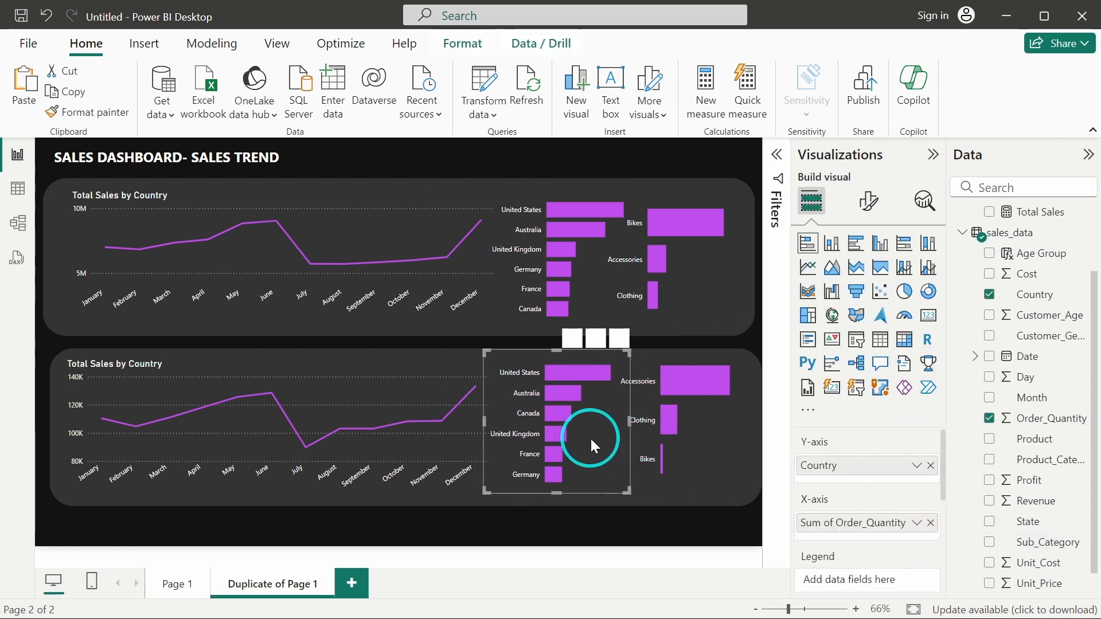
left_click(585, 294)
left_click(711, 286)
left_click(596, 159)
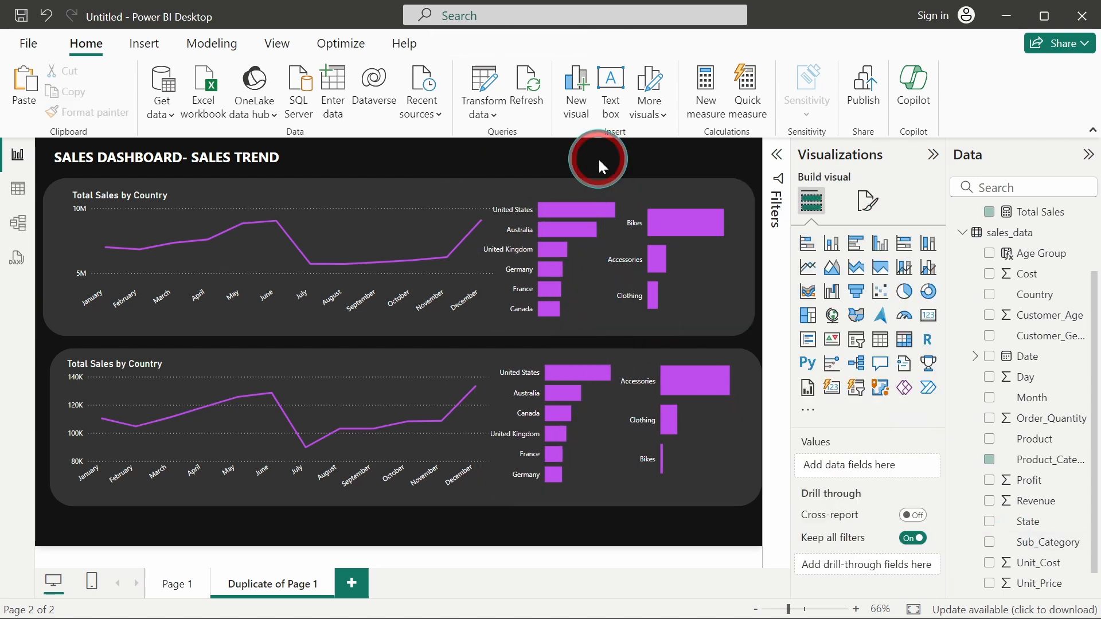
left_click(660, 290)
left_click(708, 420)
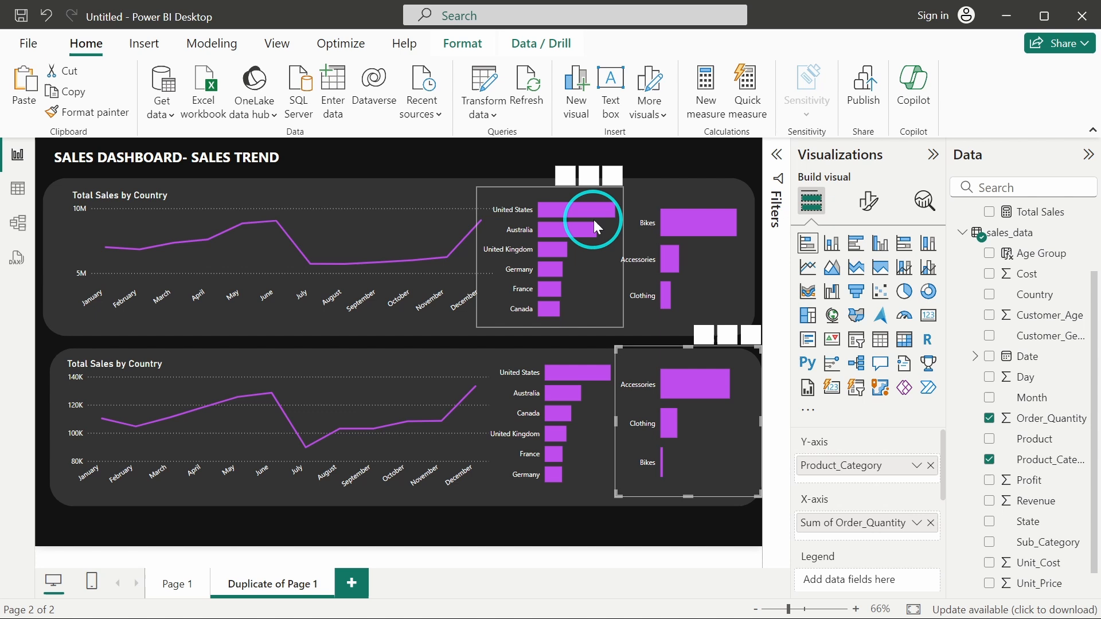
left_click(581, 158)
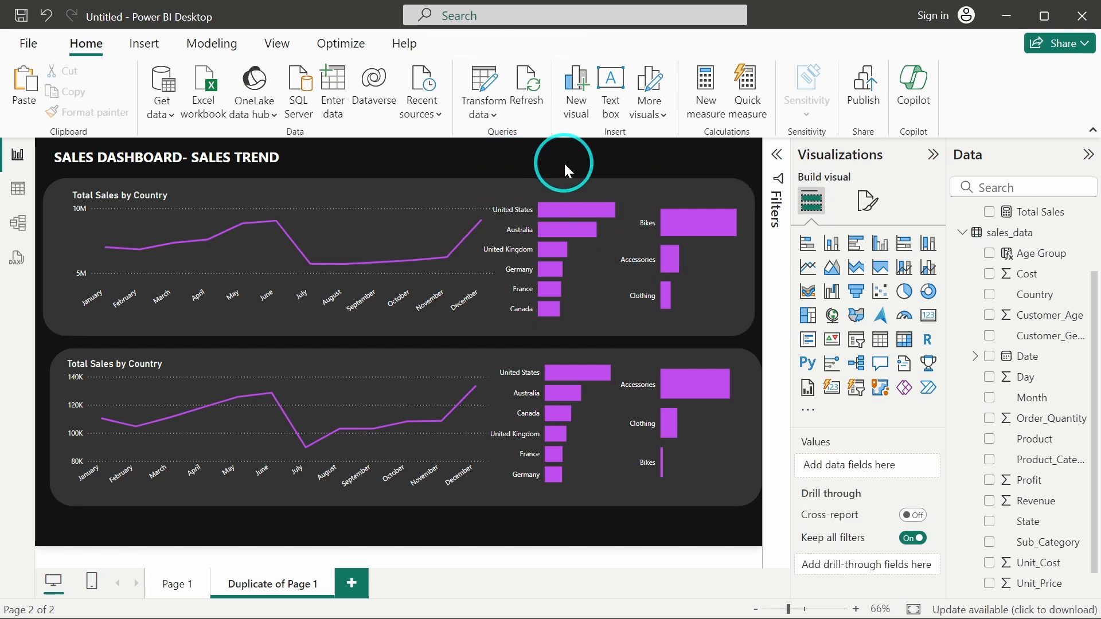
Rename Page 1 as Summary.
left_click(180, 585)
double_click(180, 584)
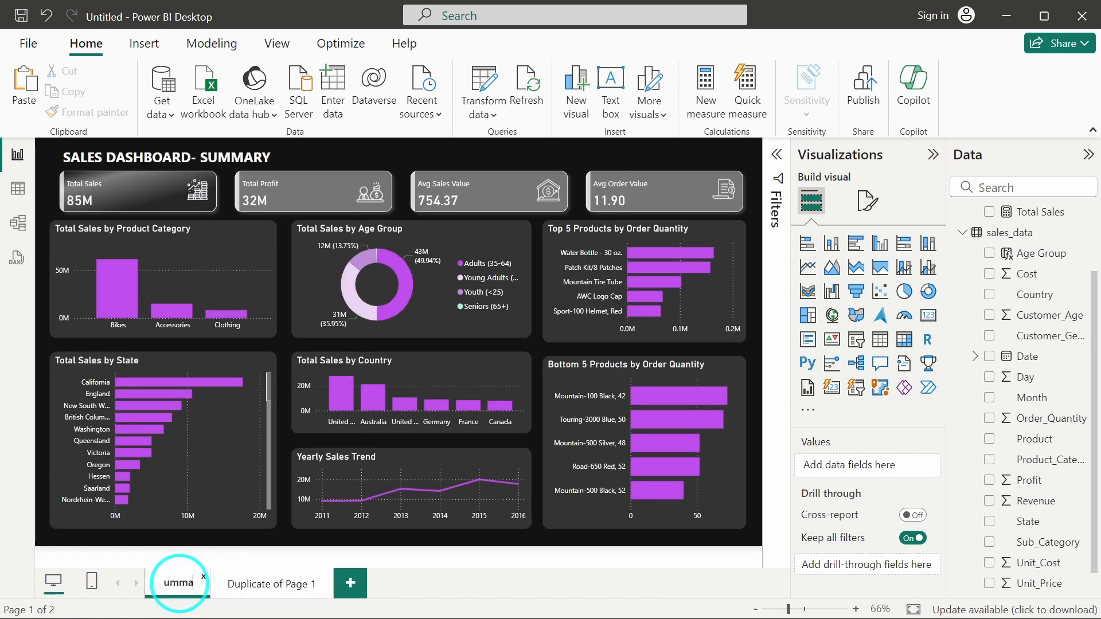
key("Return")
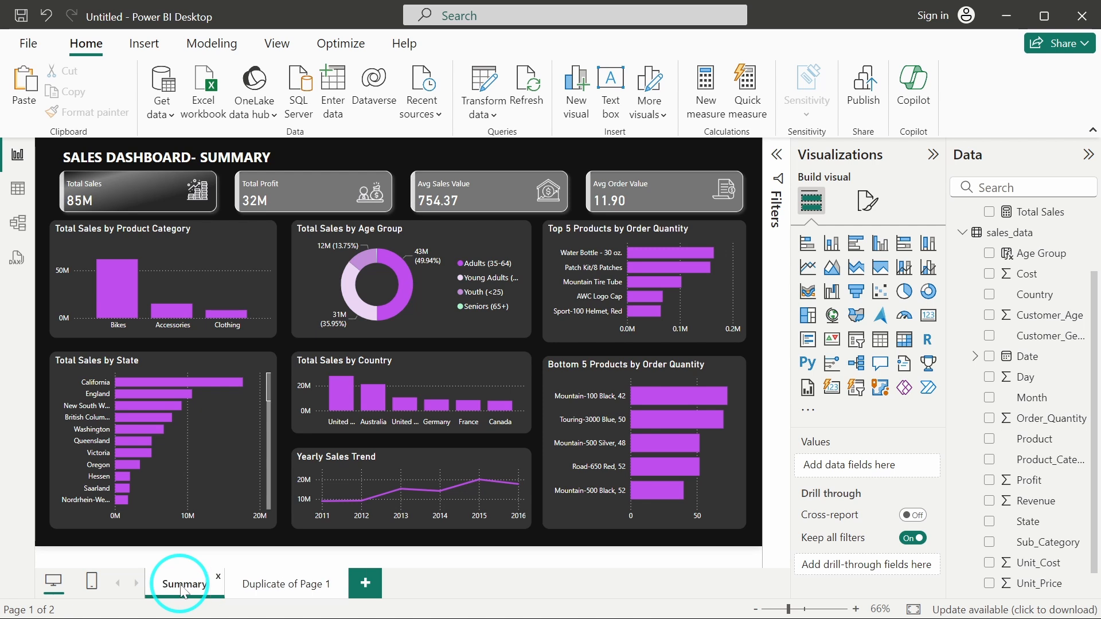
Rename the Duplicate of Page 1 page as Sales Trend.
left_click(283, 590)
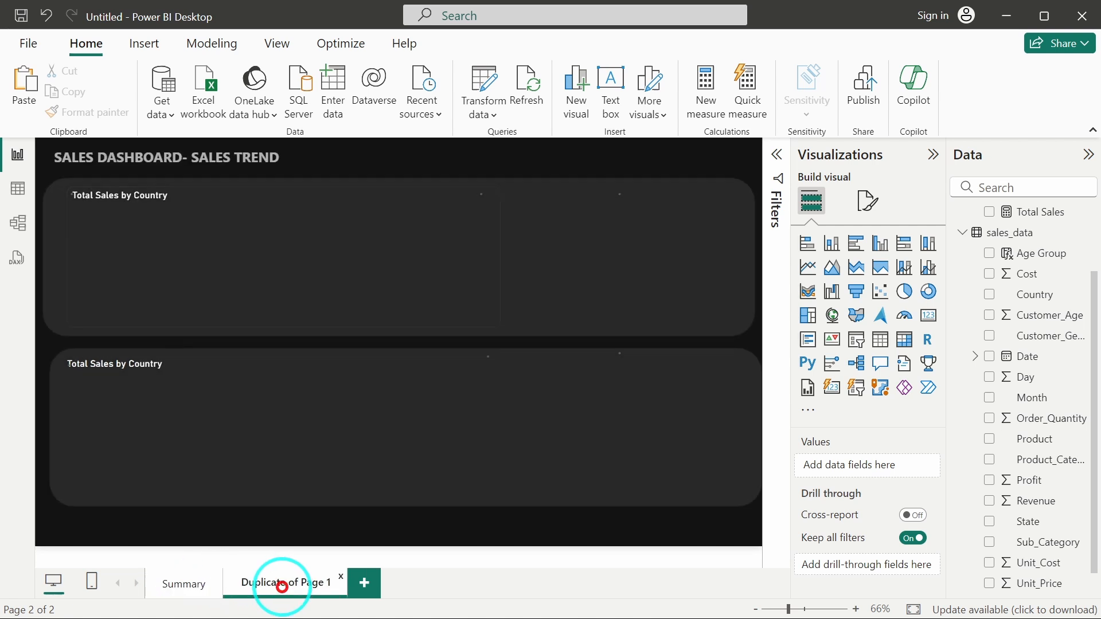
double_click(283, 591)
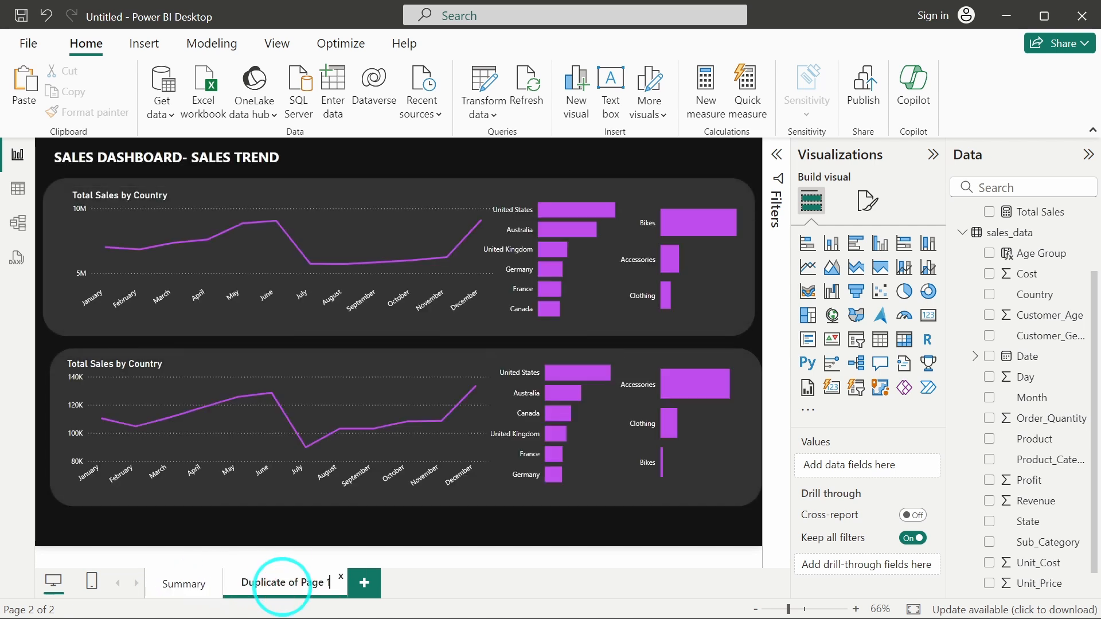
type("Sales Trend")
key("Return")
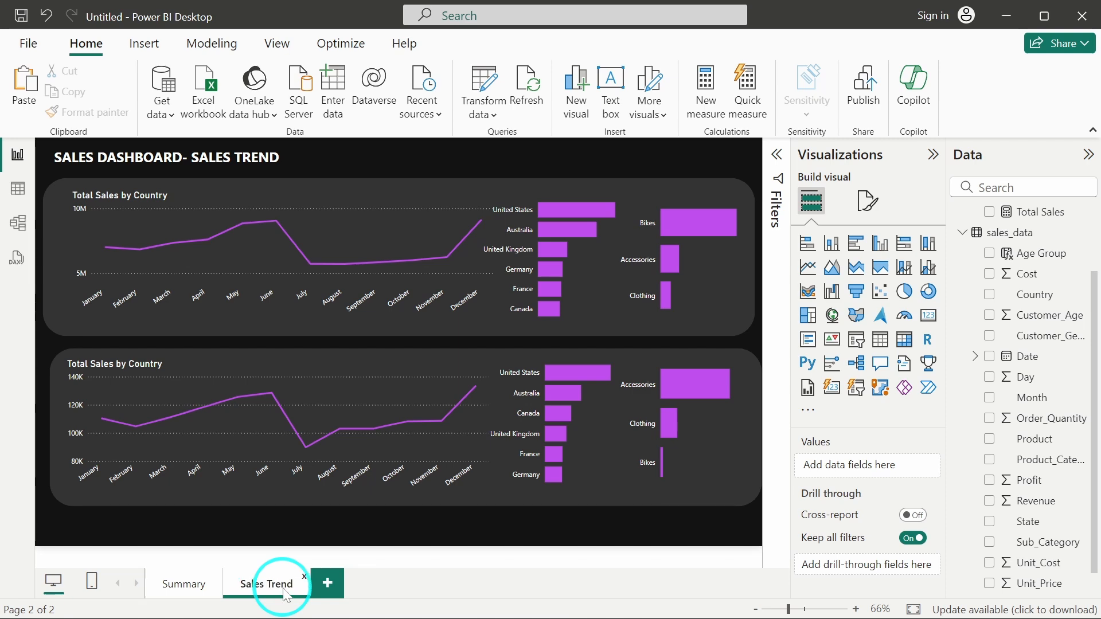
Insert a small blank button on the Summary page and place it above the KPI cards, between Avg Sales Value and Avg Order Value.
left_click(161, 590)
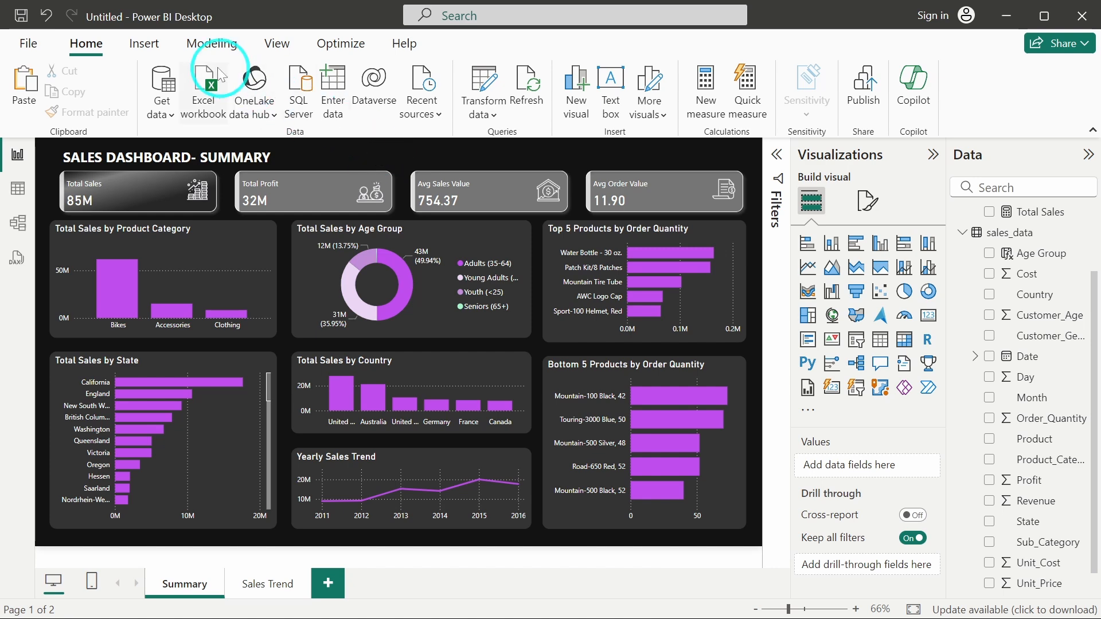
left_click(144, 43)
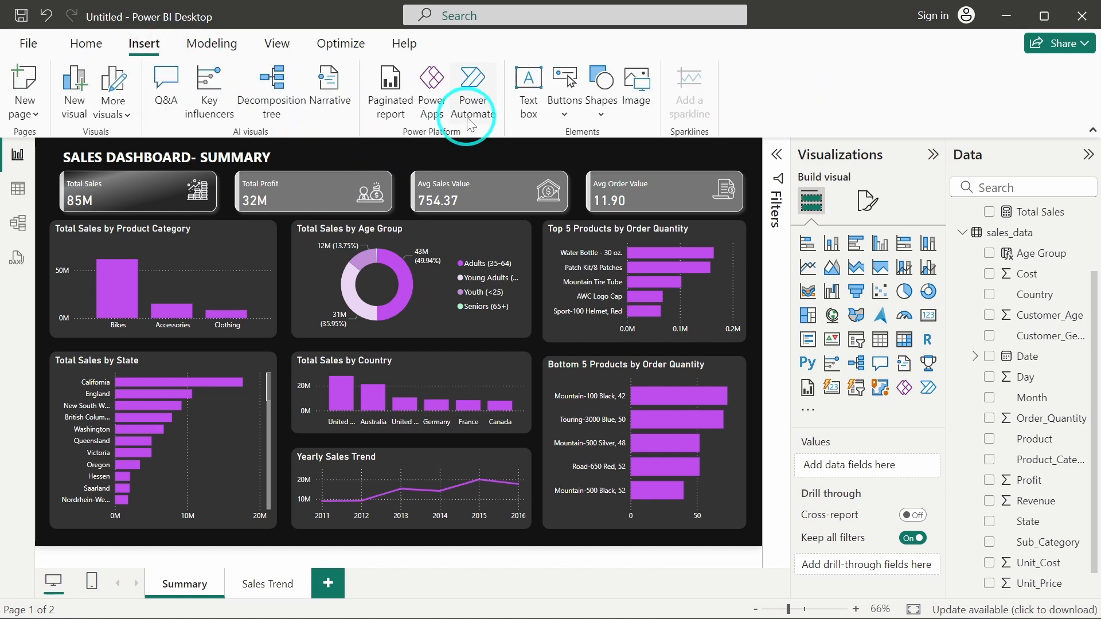
left_click(564, 115)
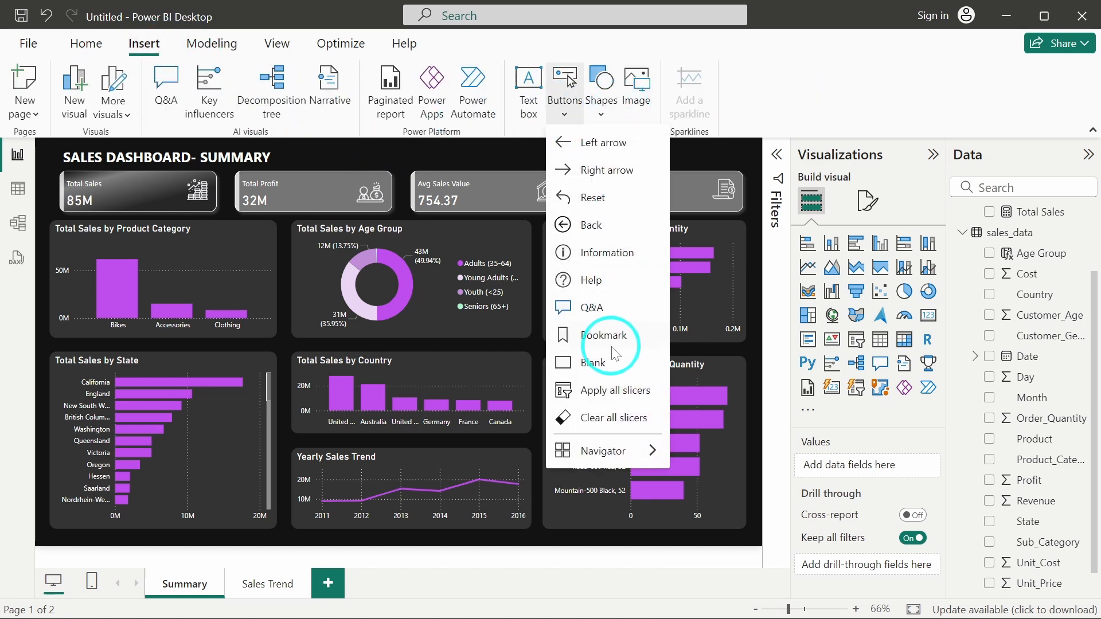
left_click(608, 367)
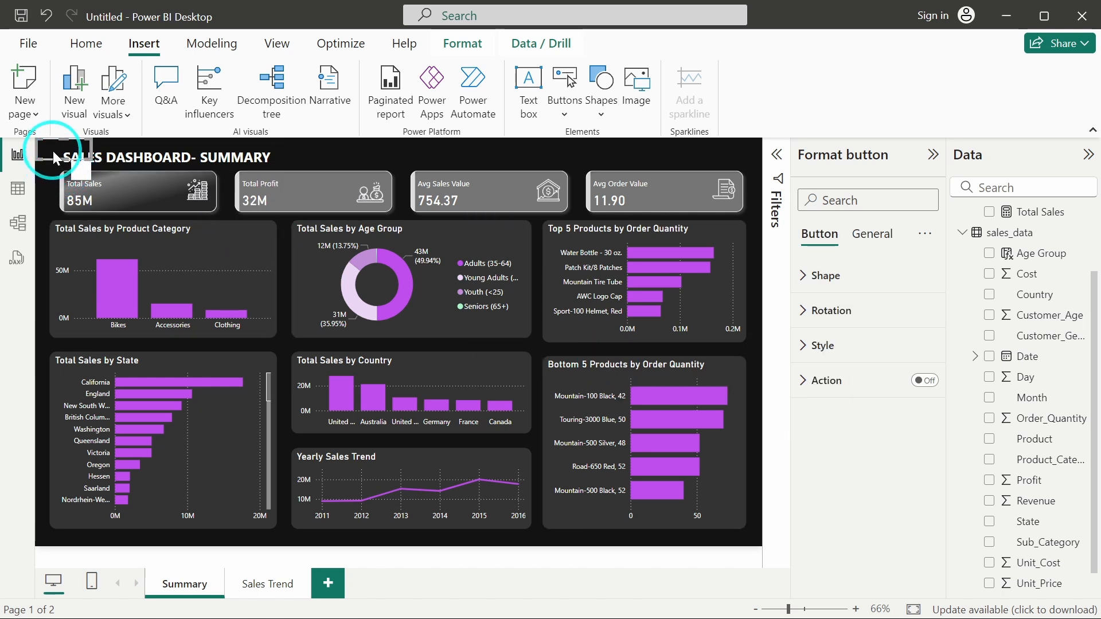
left_click_drag(54, 158, 478, 163)
left_click_drag(659, 150, 570, 146)
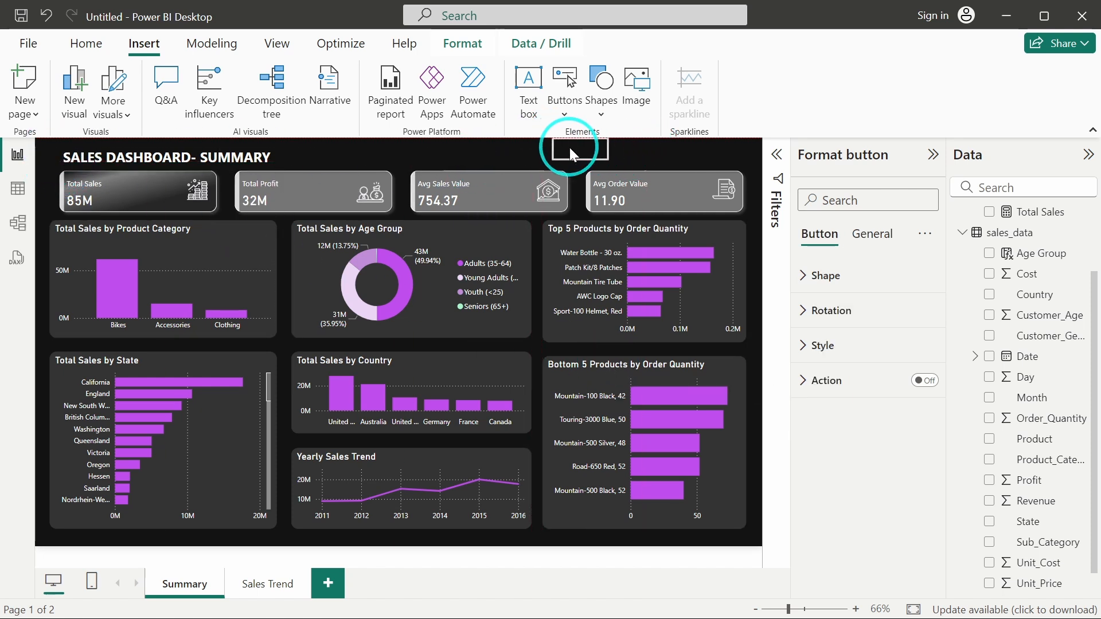
Turn on the blank button's text and set it to Summary.
left_click(853, 356)
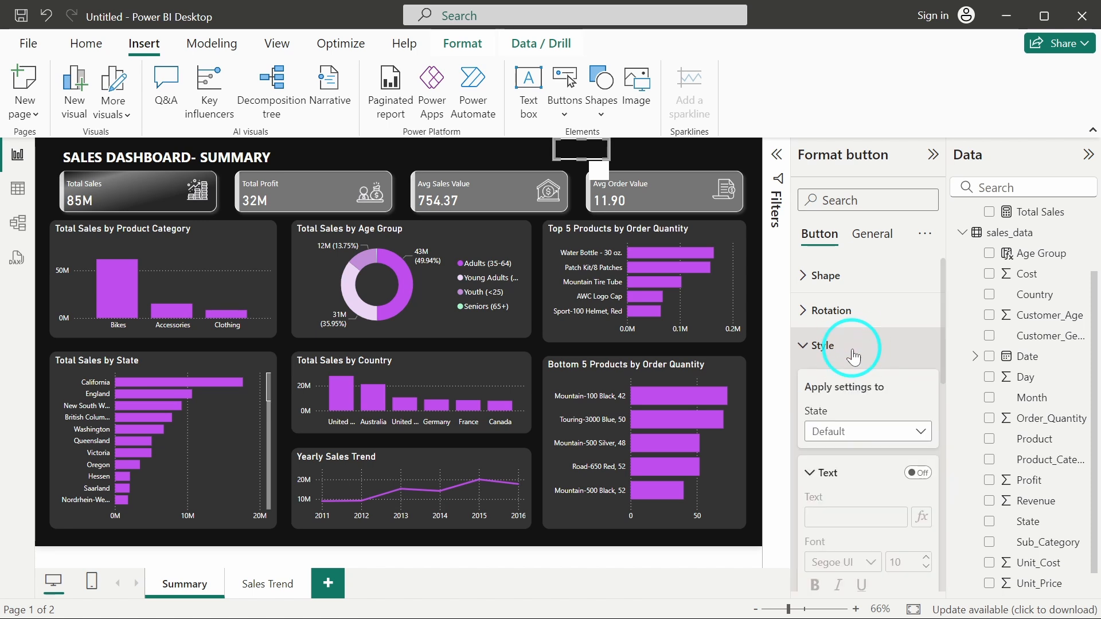
left_click(809, 466)
left_click(921, 383)
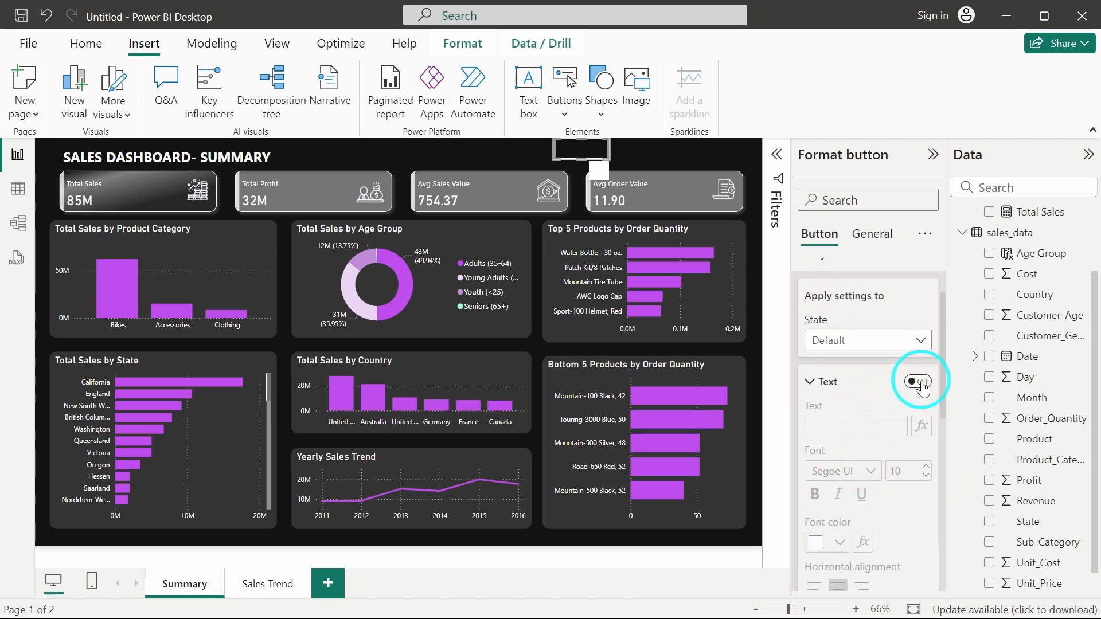
left_click(843, 426)
type("Summary")
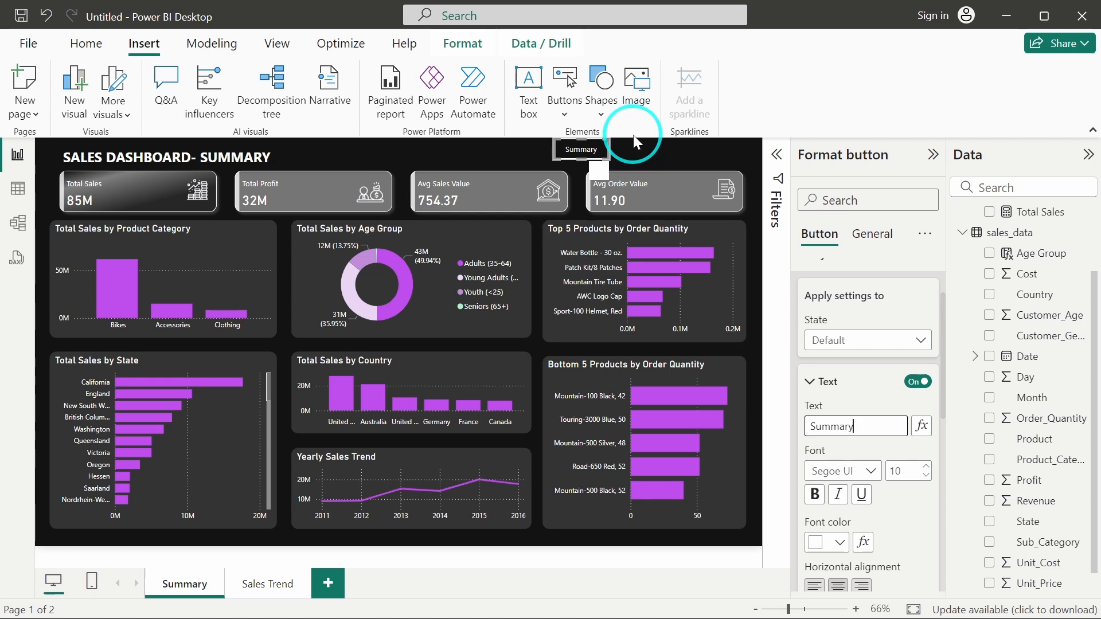
left_click(634, 154)
Turn off the border in the Summary button's style settings.
left_click(575, 151)
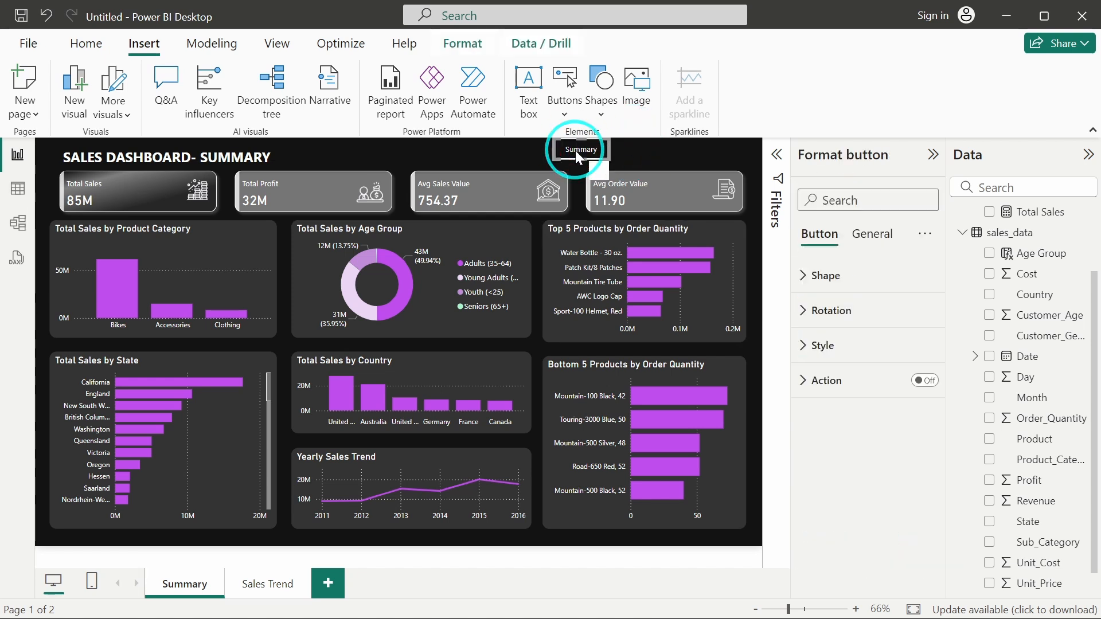
left_click(858, 374)
left_click(856, 373)
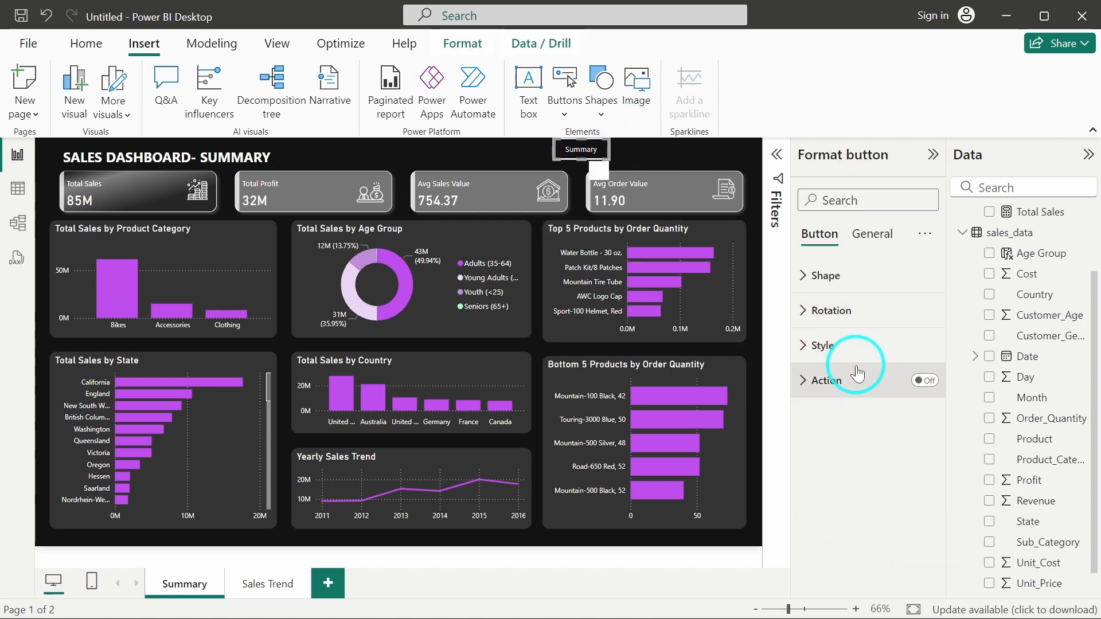
left_click(855, 350)
scroll(859, 427, "down", 2)
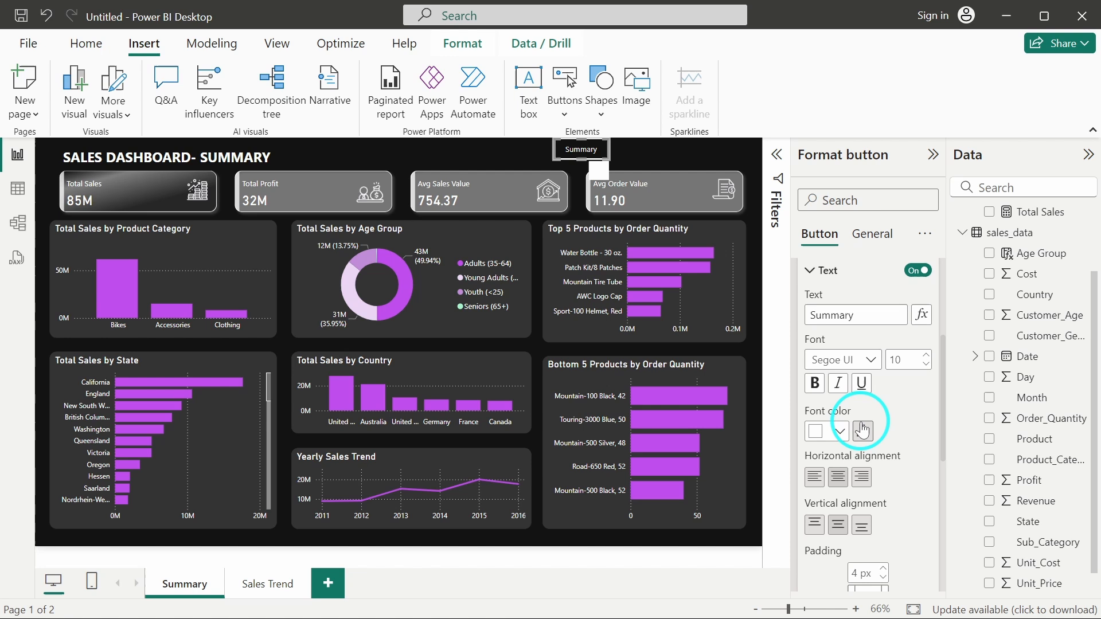
left_click(842, 275)
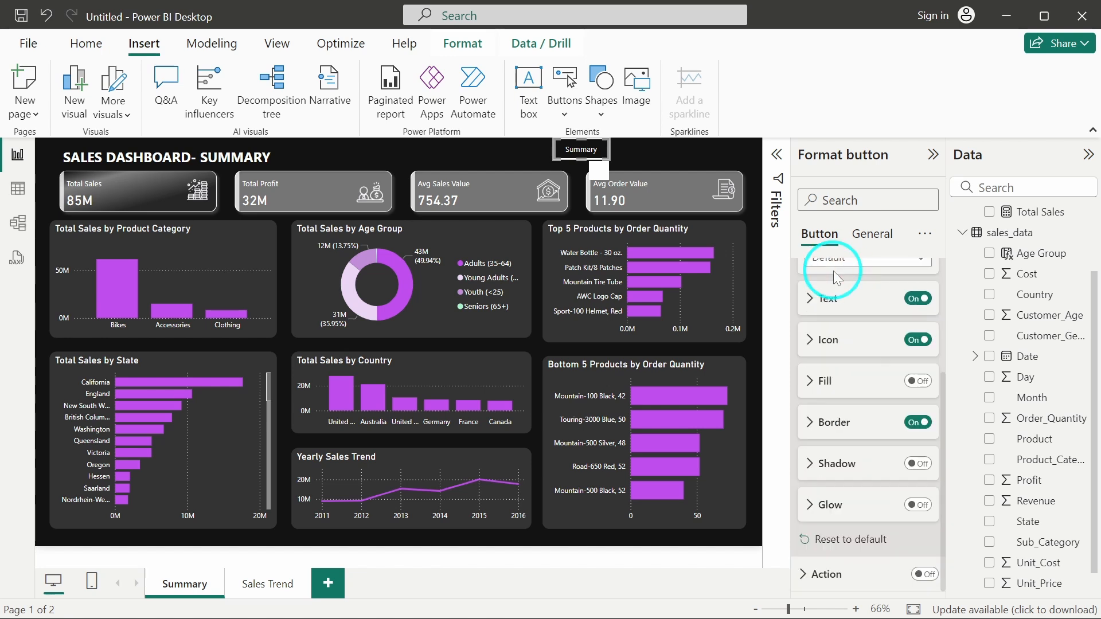
left_click(842, 422)
scroll(837, 356, "up", 2)
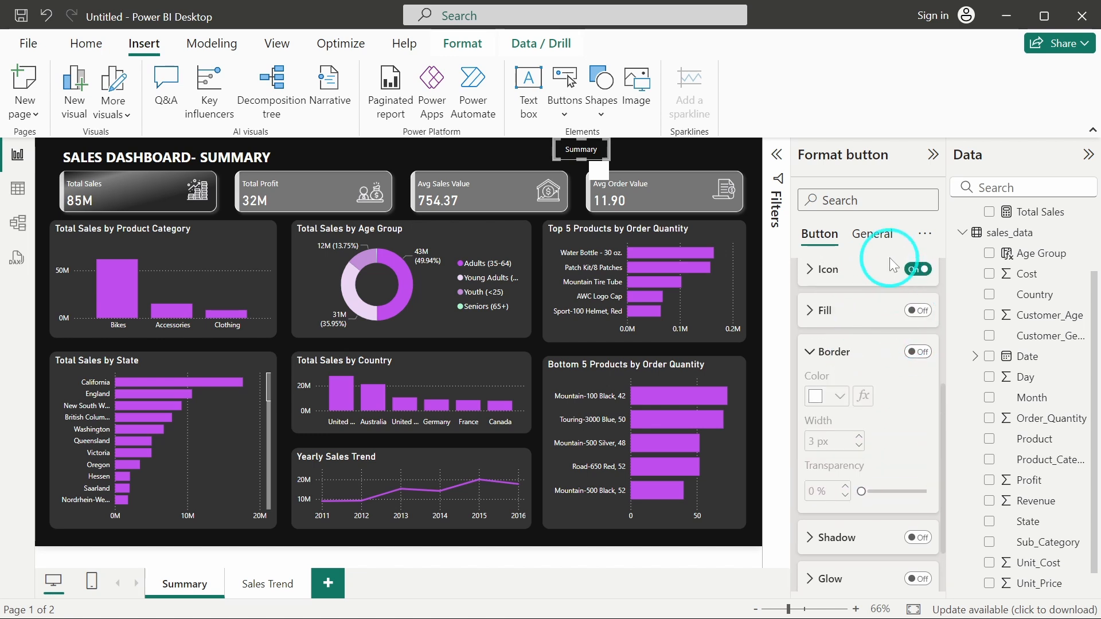
Turn on the Summary button's visual border and set it to light grey #e6e6e6 with a 3 px width.
left_click(872, 234)
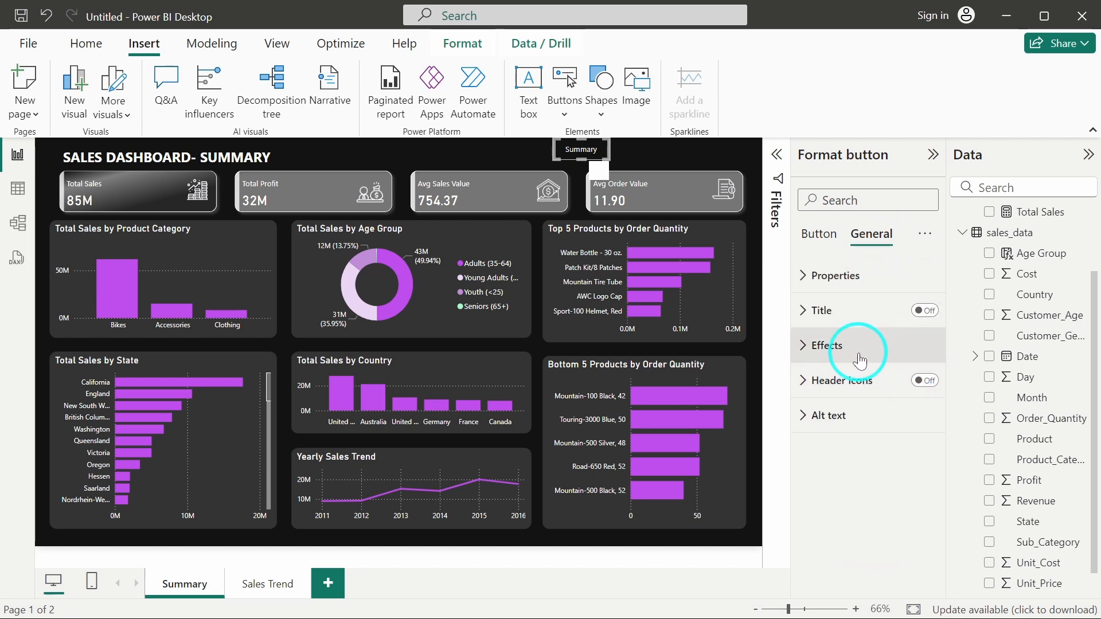
left_click(855, 347)
scroll(859, 361, "down", 2)
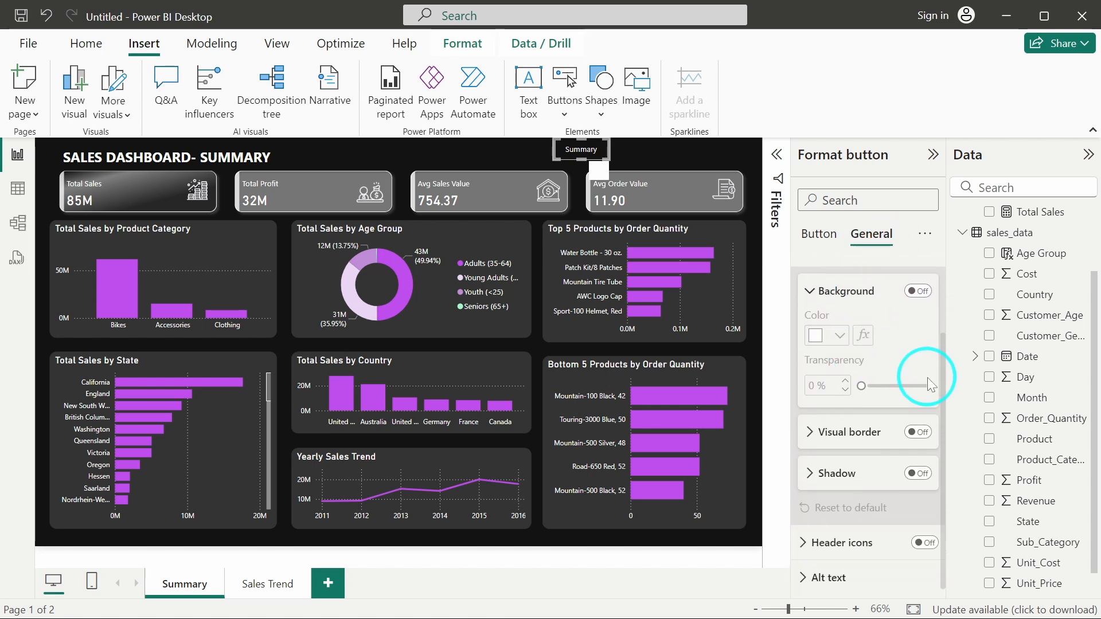
left_click(916, 433)
left_click(808, 432)
scroll(853, 430, "down", 4)
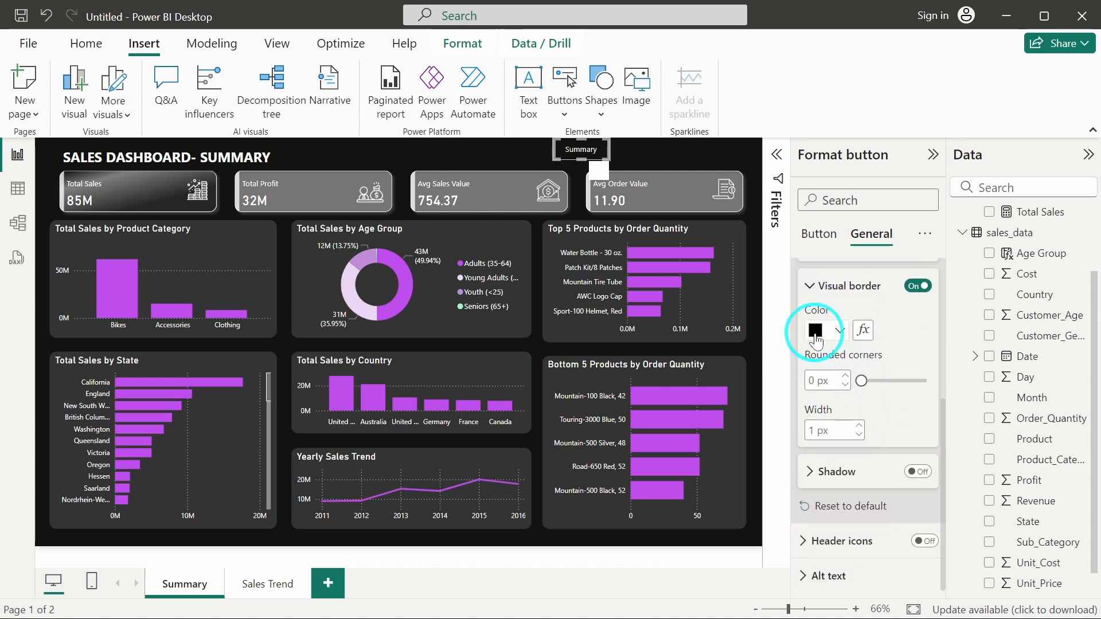
left_click(814, 331)
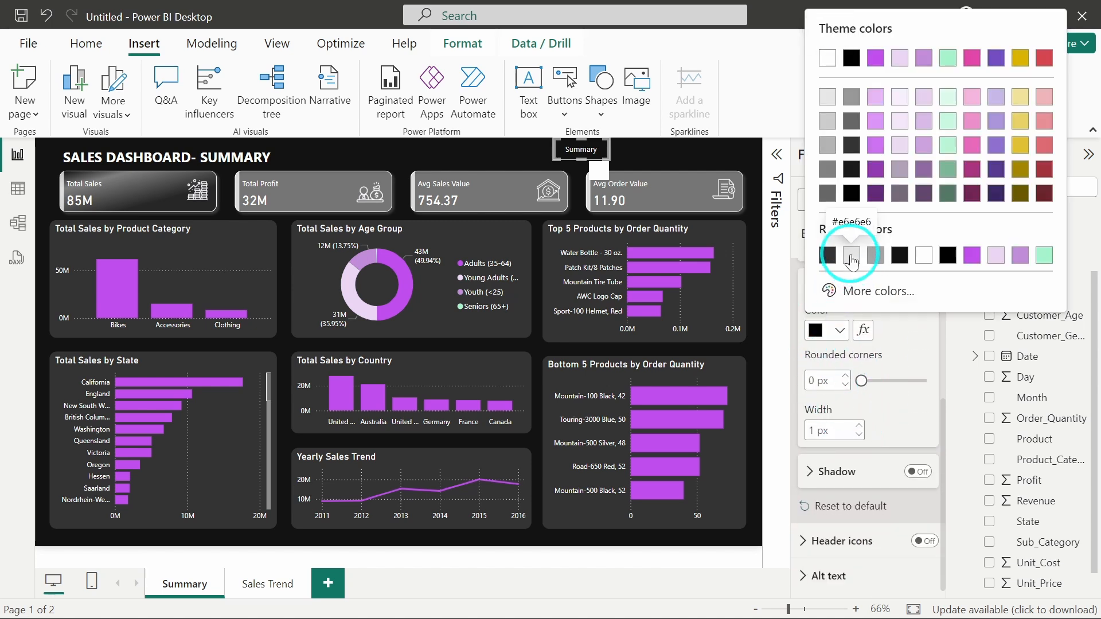
left_click(850, 254)
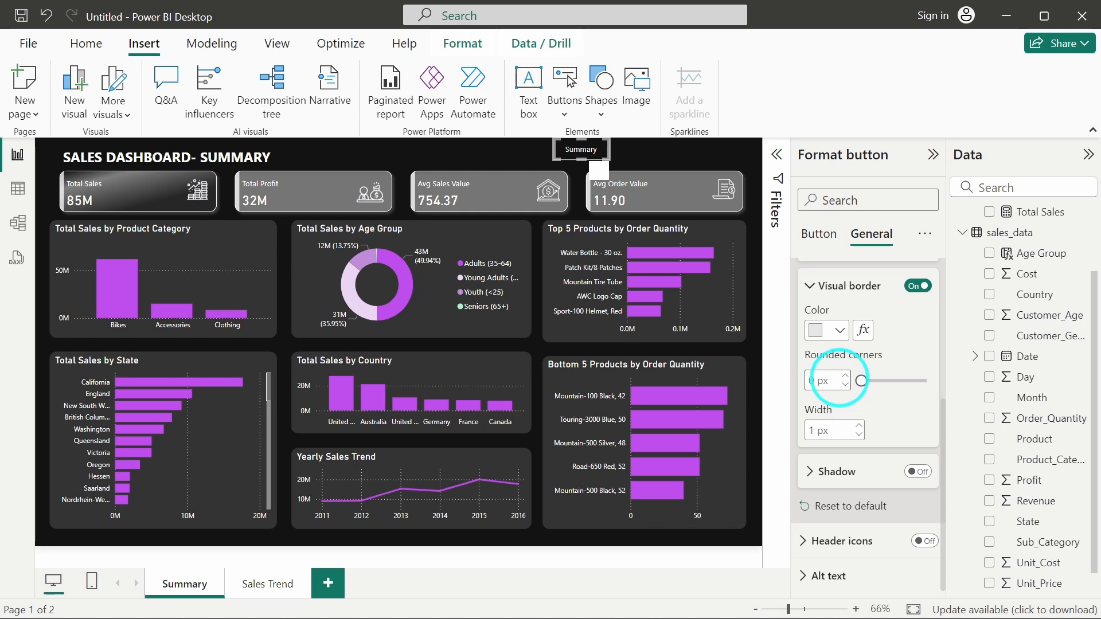
left_click(859, 434)
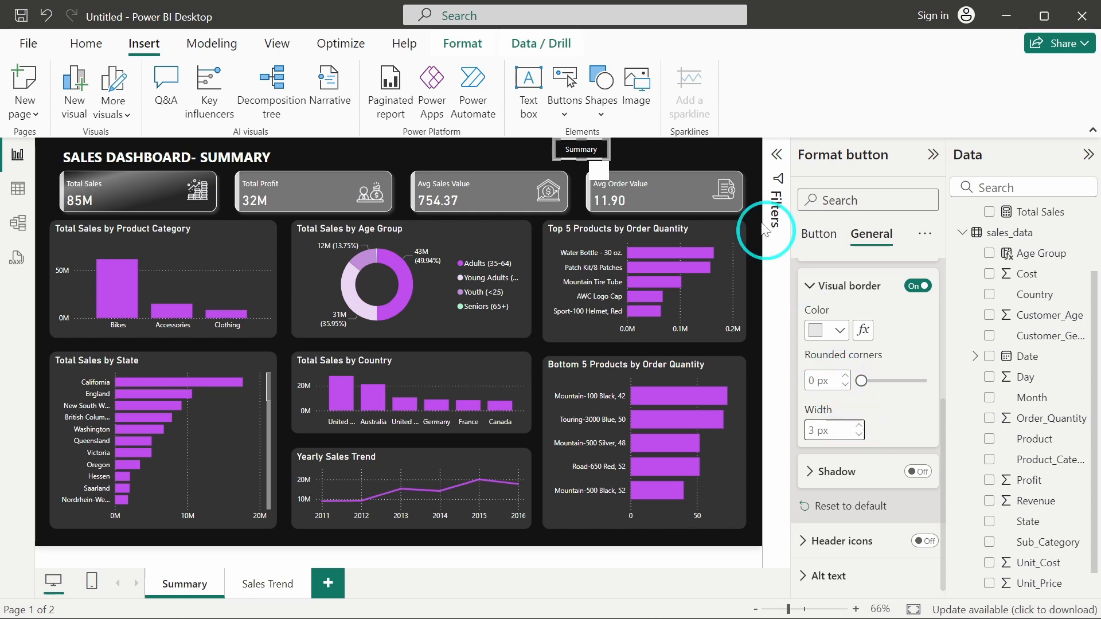
left_click(520, 152)
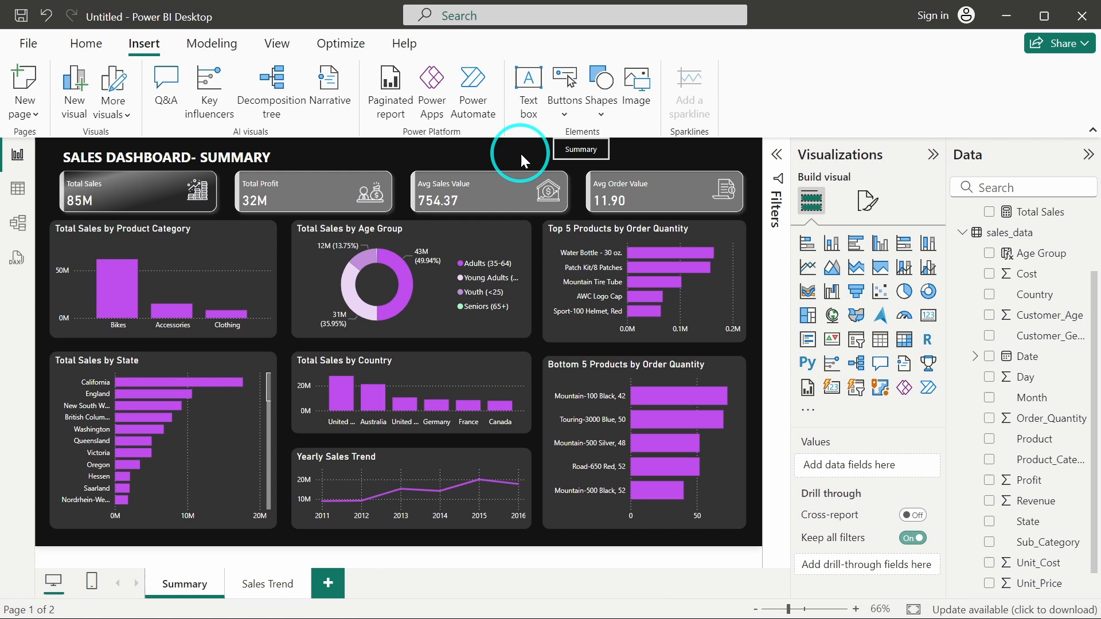
Set the rounded corners of the Summary button's visual border to 8 px.
left_click(566, 152)
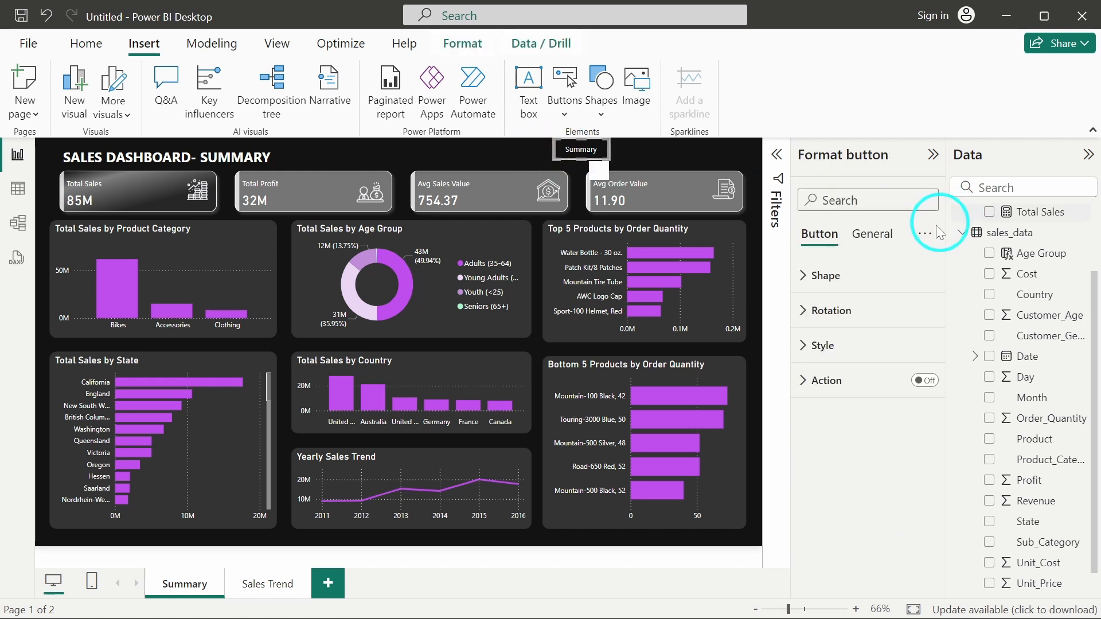
left_click(869, 251)
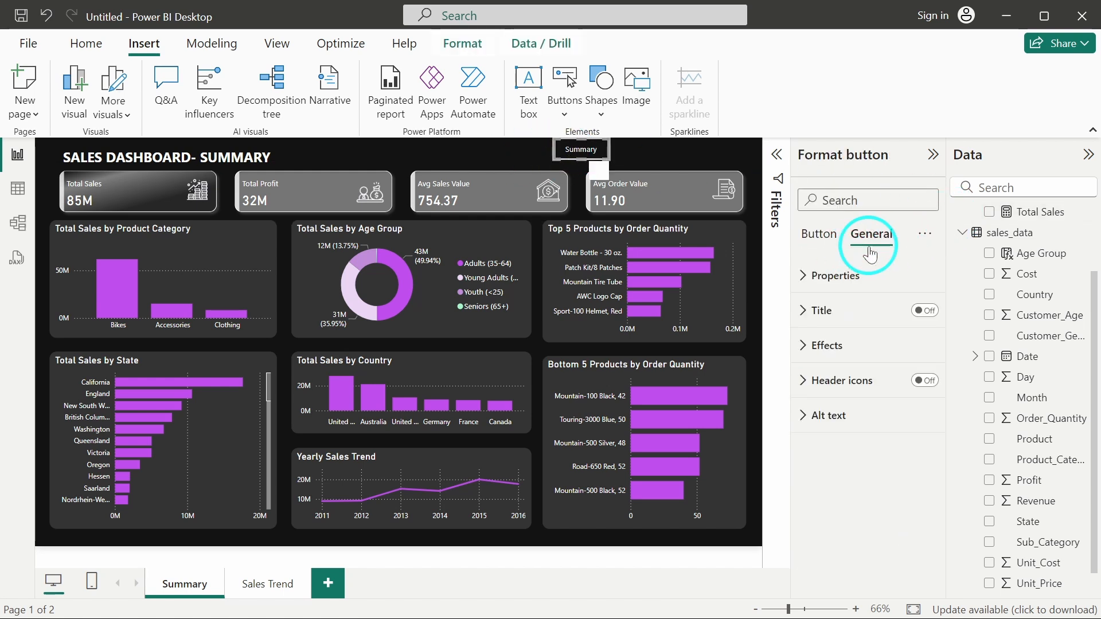
left_click(857, 347)
scroll(871, 401, "down", 2)
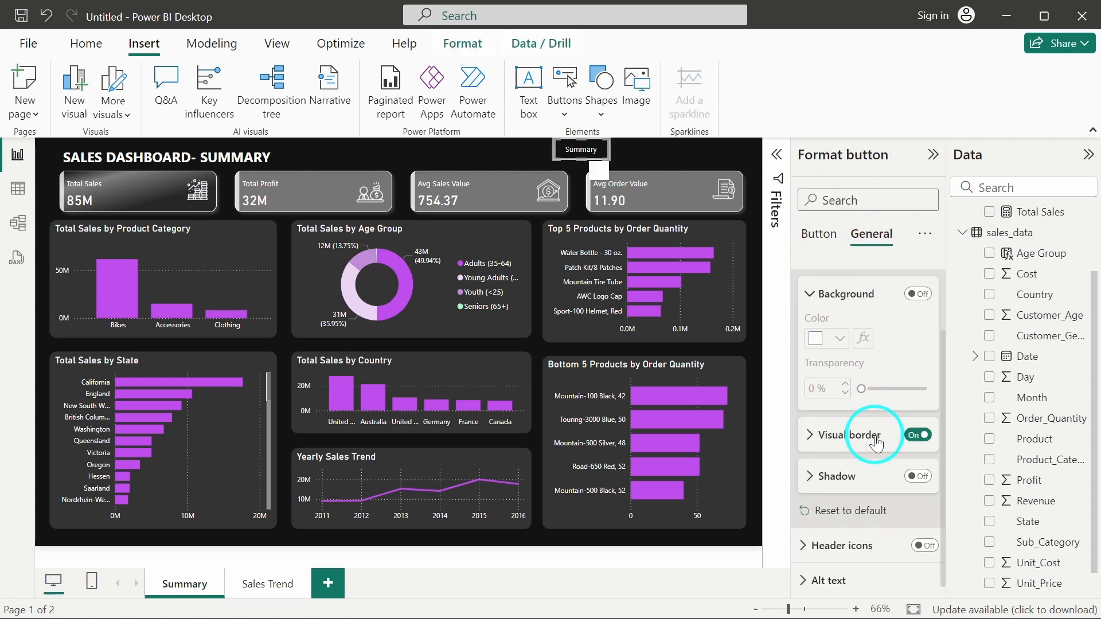
left_click(834, 428)
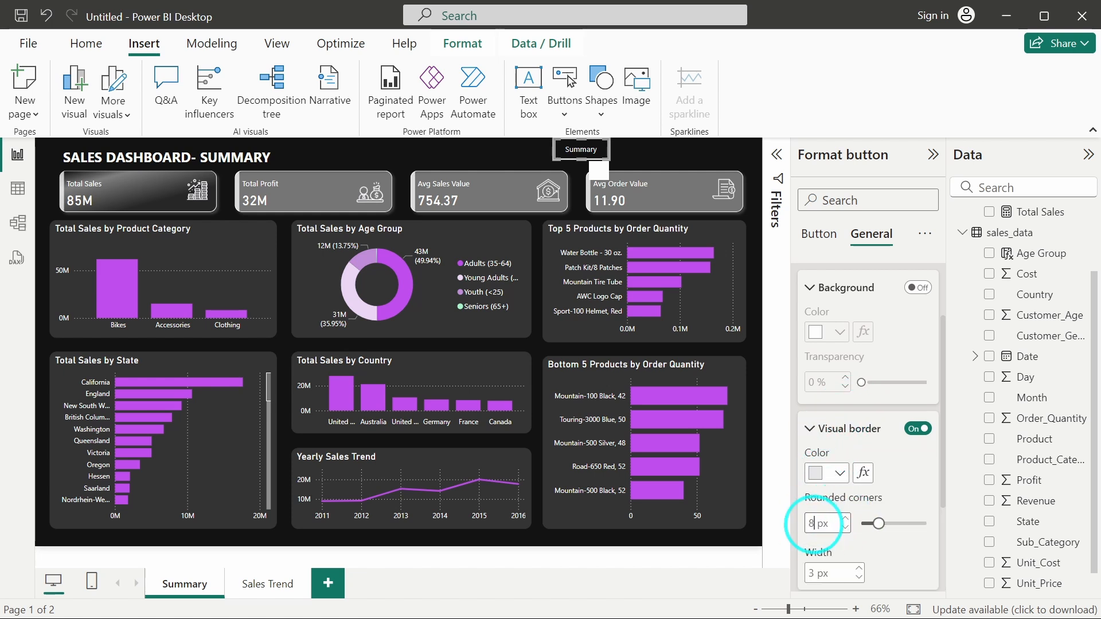
left_click(813, 524)
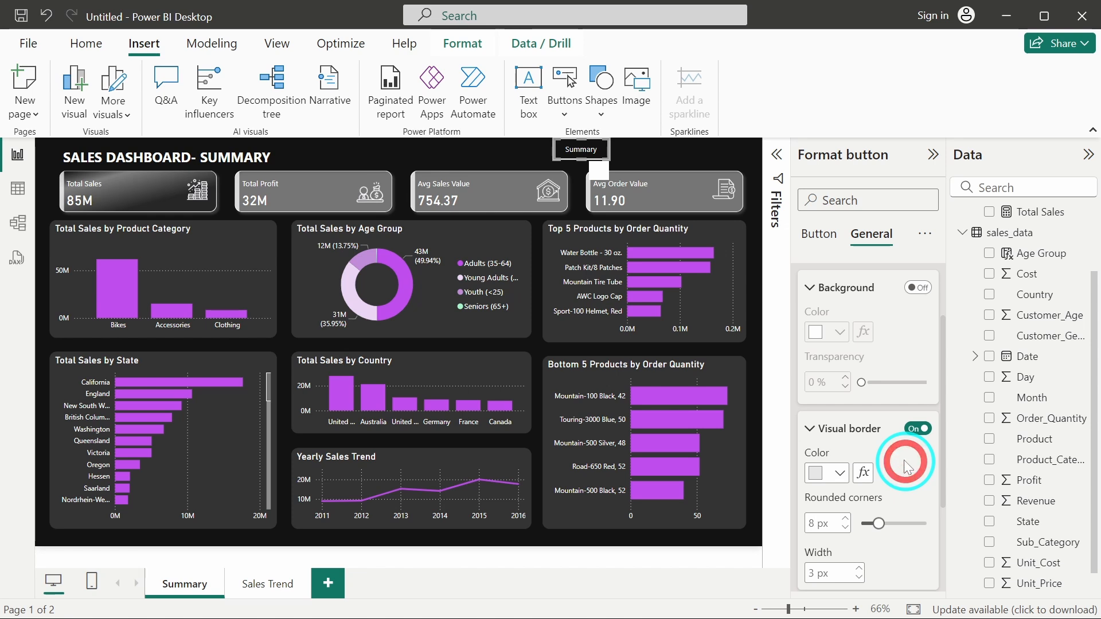
left_click(629, 150)
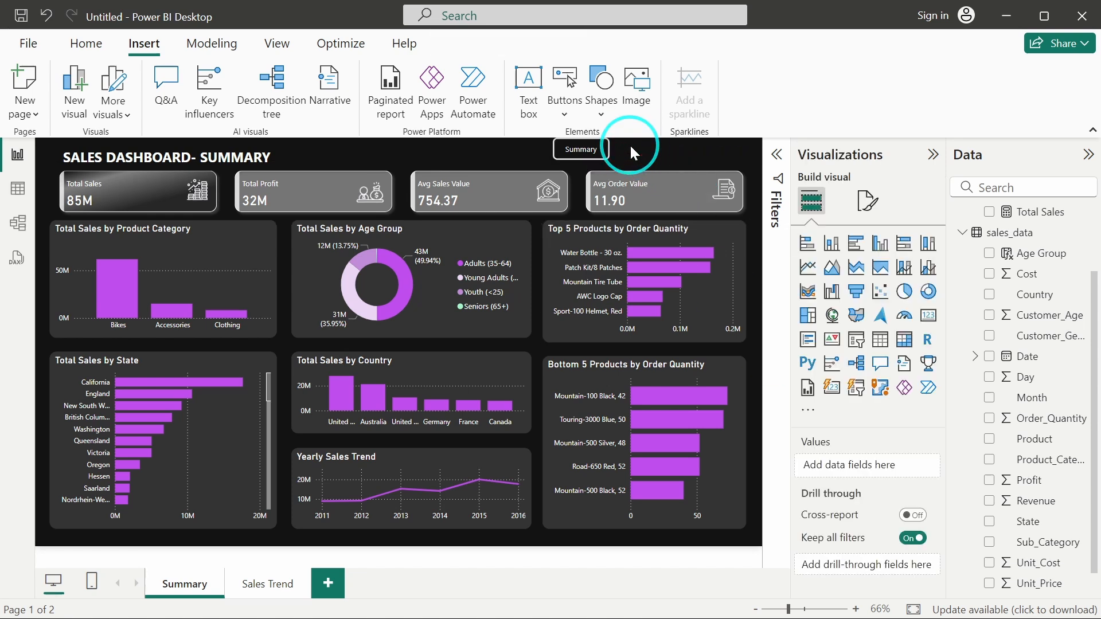
Increase the rounded corners of the Summary button's visual border beyond 8 px for a rounder outline.
left_click(573, 156)
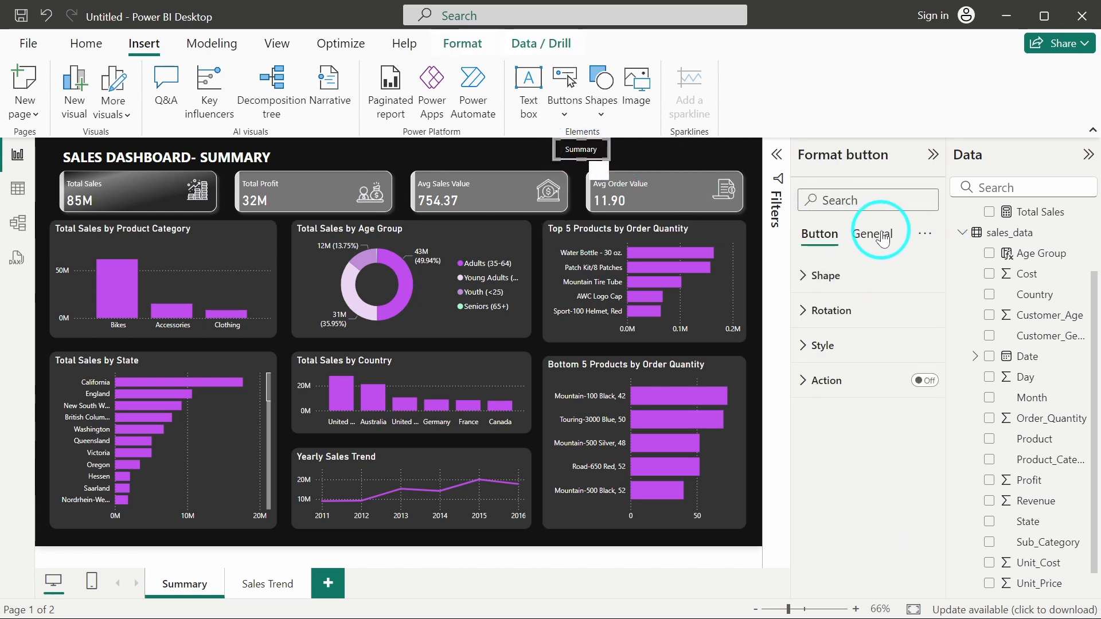
left_click(882, 240)
left_click(852, 346)
scroll(856, 467, "down", 1)
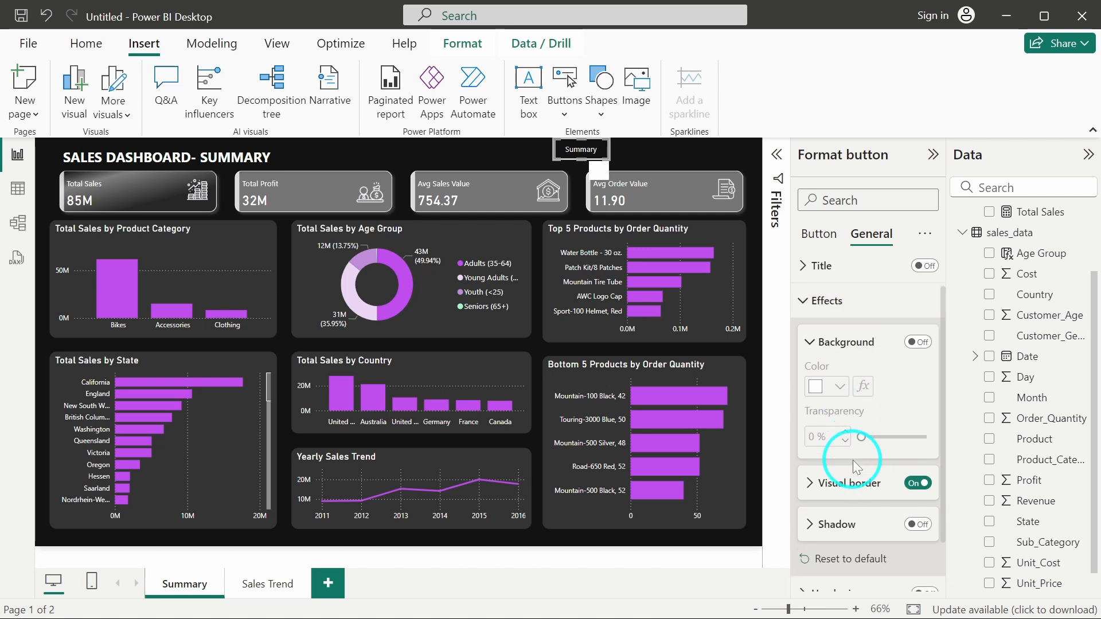
scroll(856, 468, "down", 1)
left_click(843, 428)
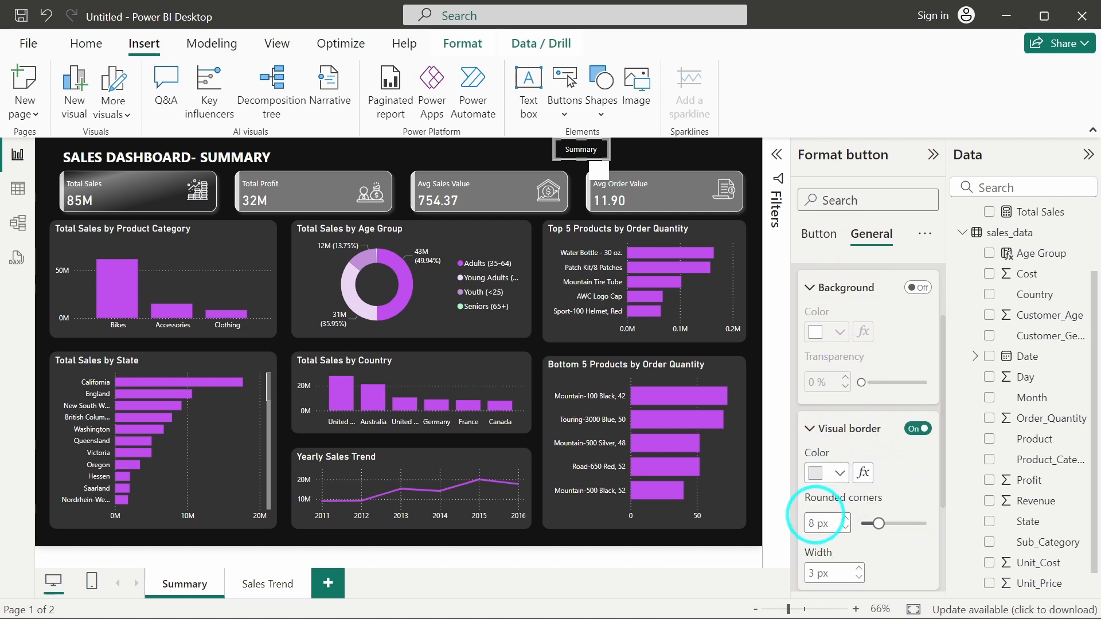
left_click(814, 522)
left_click(630, 155)
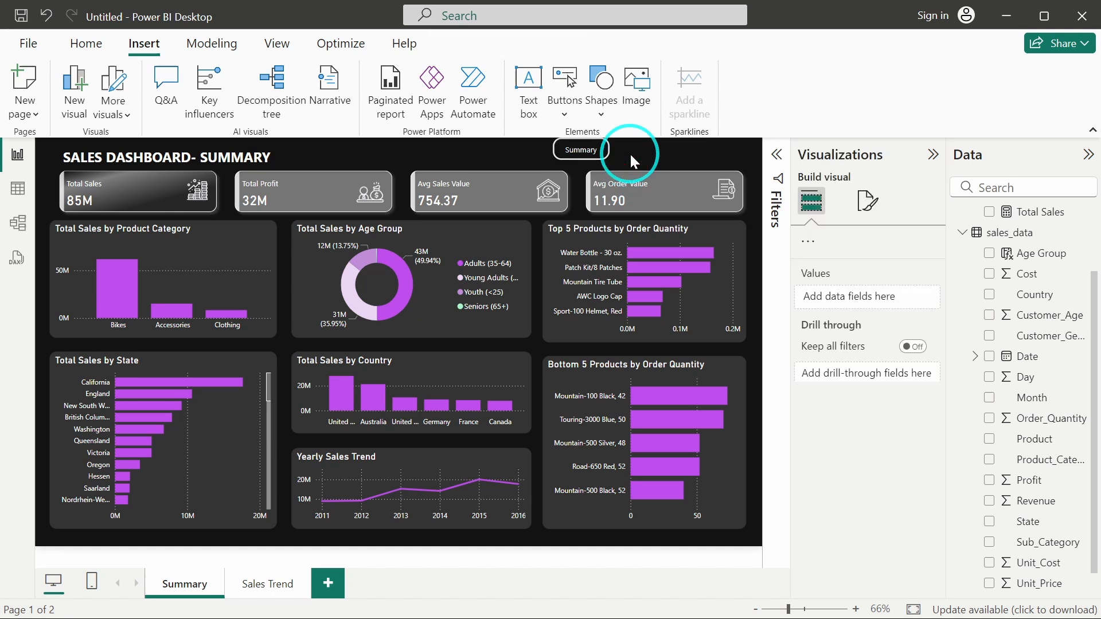
Duplicate the Summary button, place the copy just to its right, and change the copy's text to Sales Trend.
left_click(579, 151)
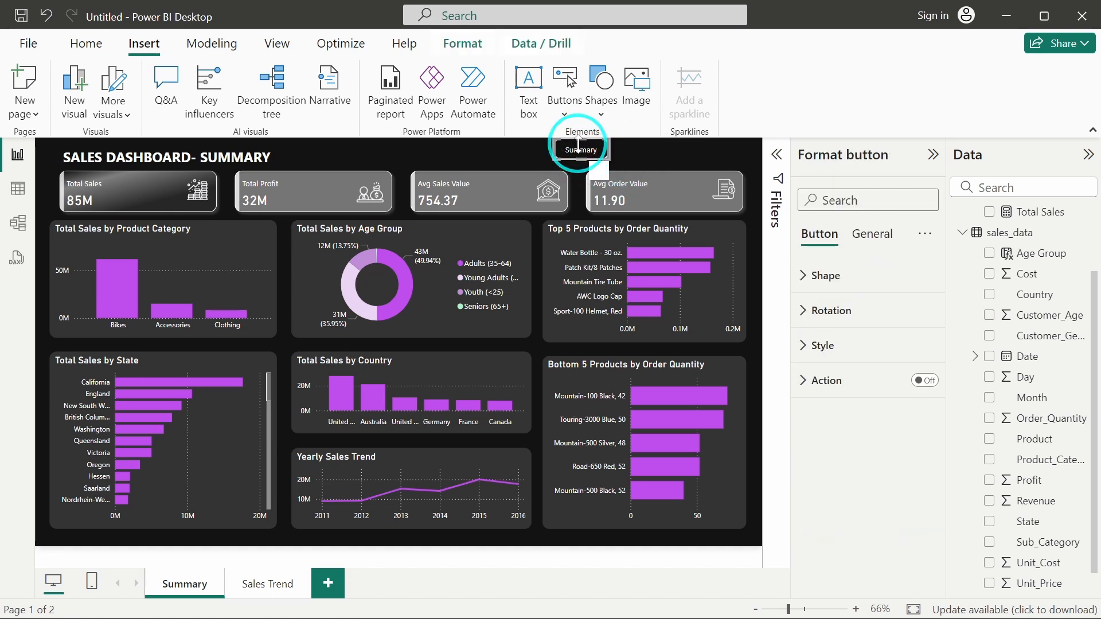
left_click_drag(578, 147, 634, 148)
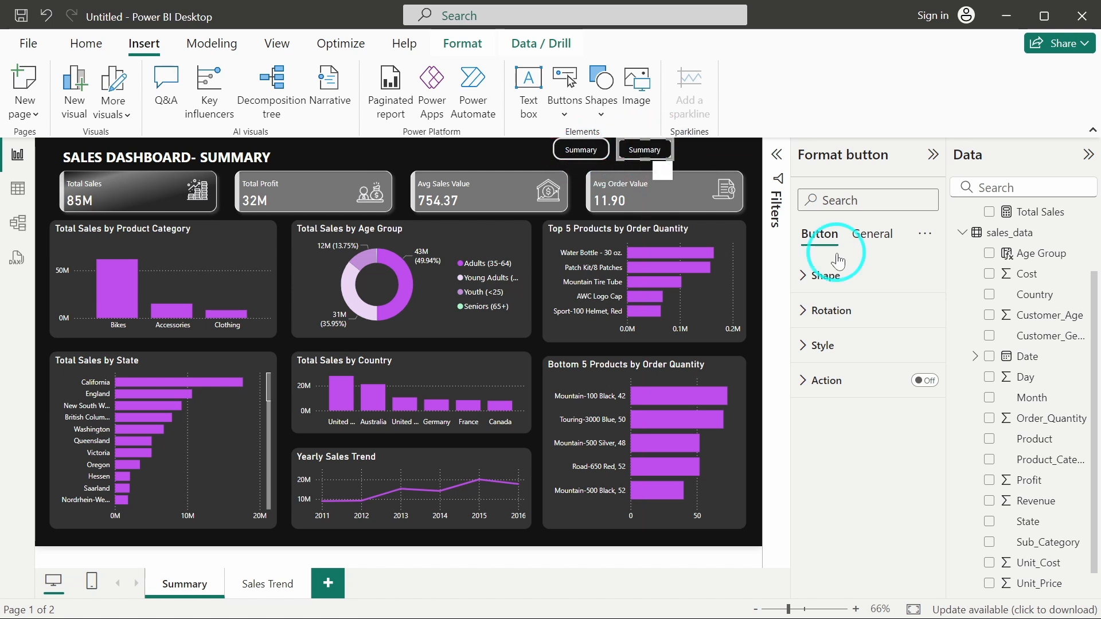
left_click(865, 350)
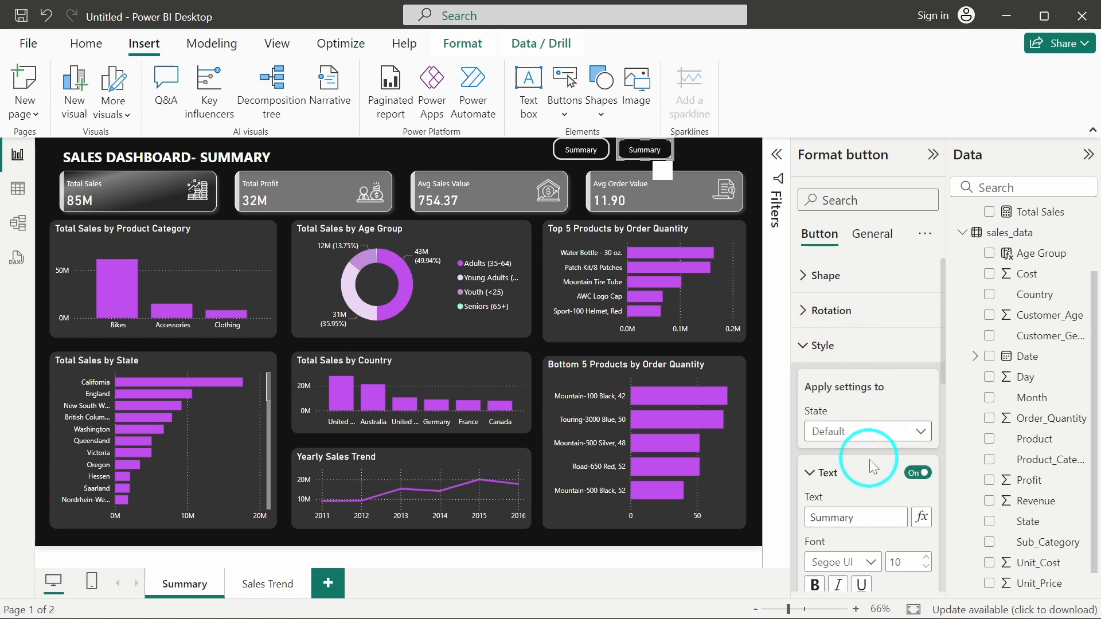
scroll(857, 484, "down", 2)
double_click(848, 463)
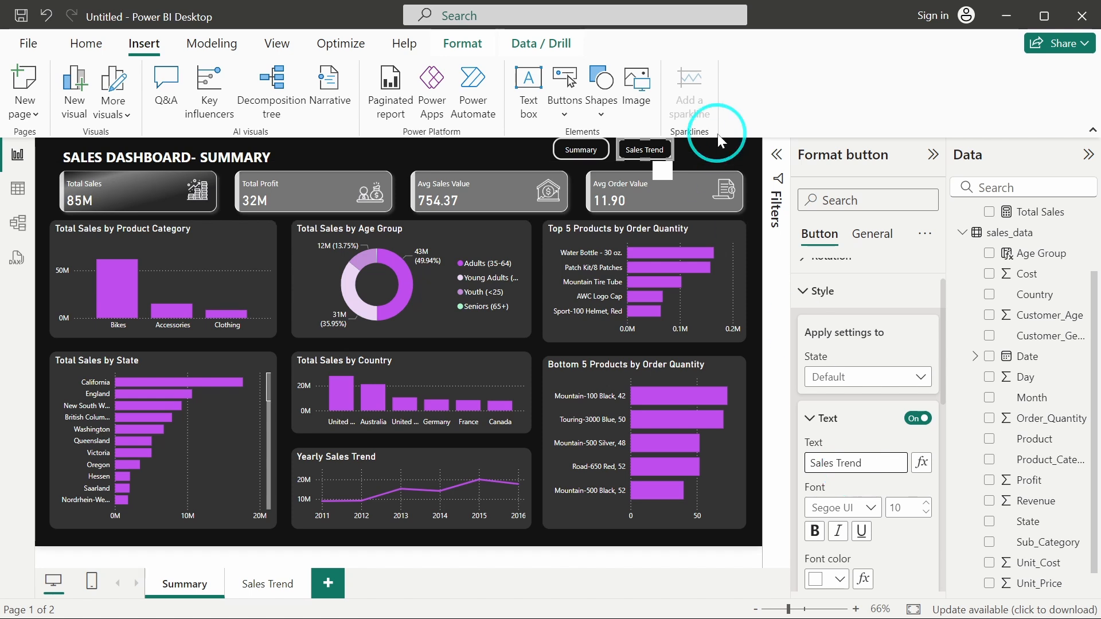
left_click(703, 141)
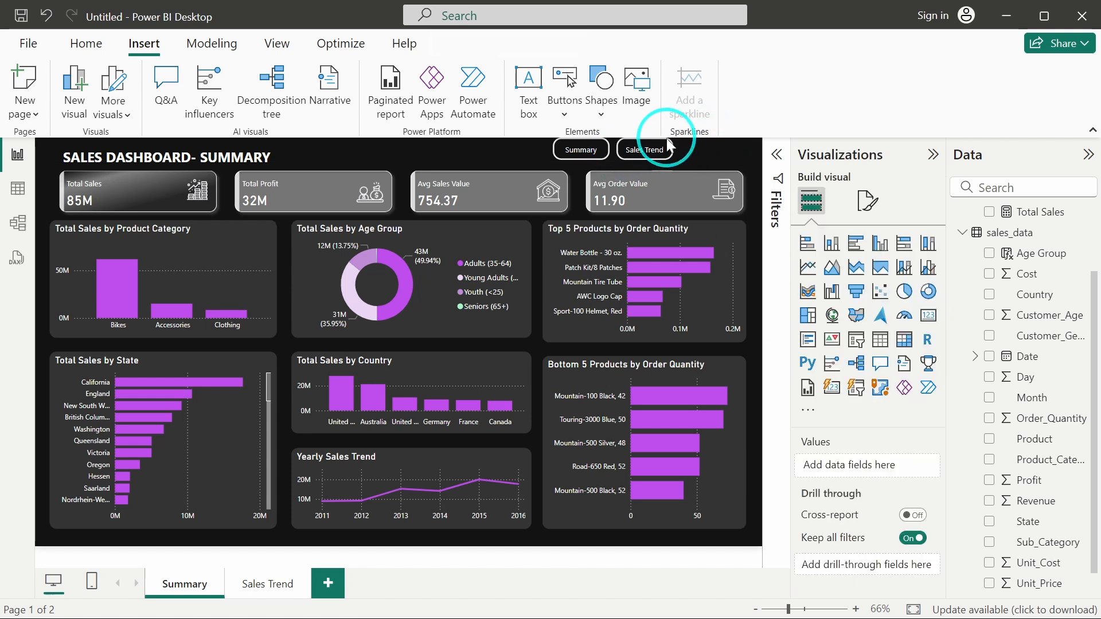
Set the Sales Trend button's text size for the On hover state to 12.
left_click(640, 147)
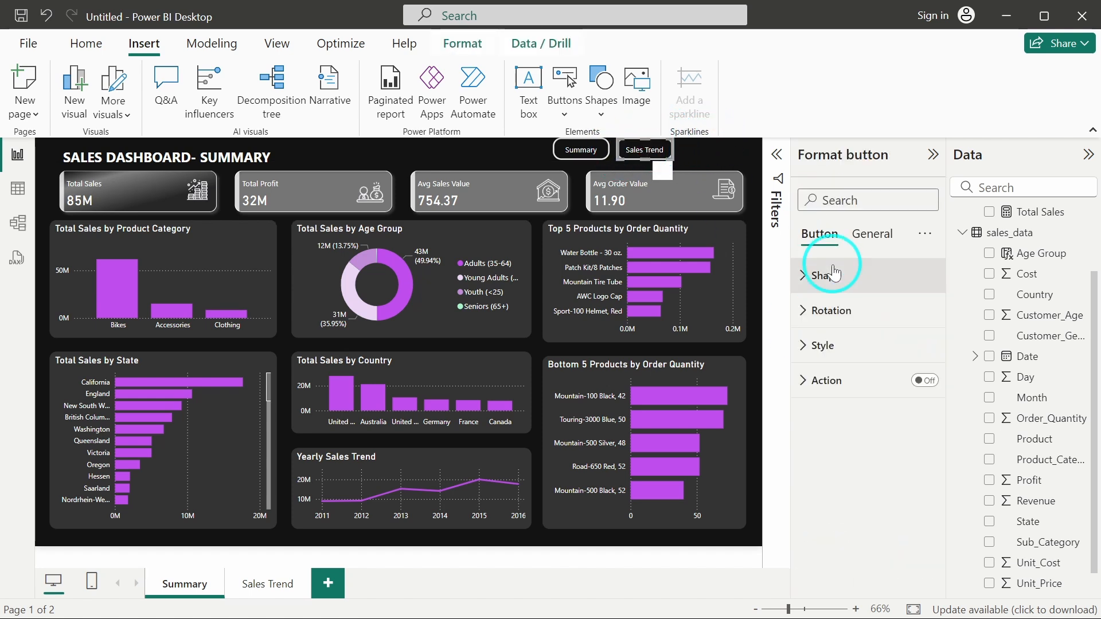
left_click(857, 345)
left_click(859, 439)
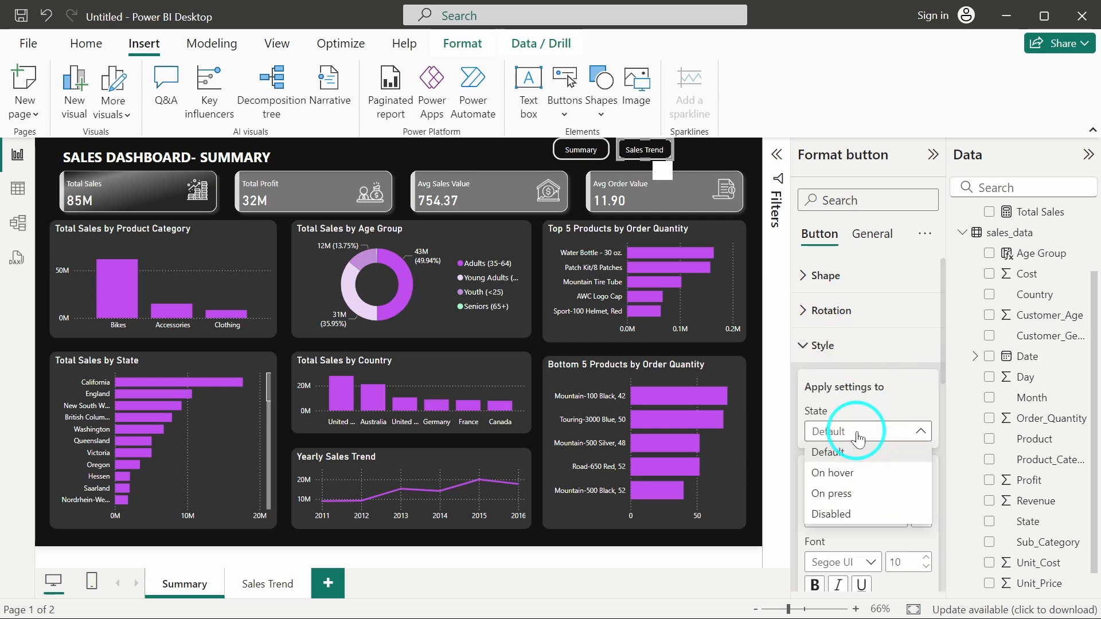
left_click(858, 478)
scroll(857, 482, "down", 2)
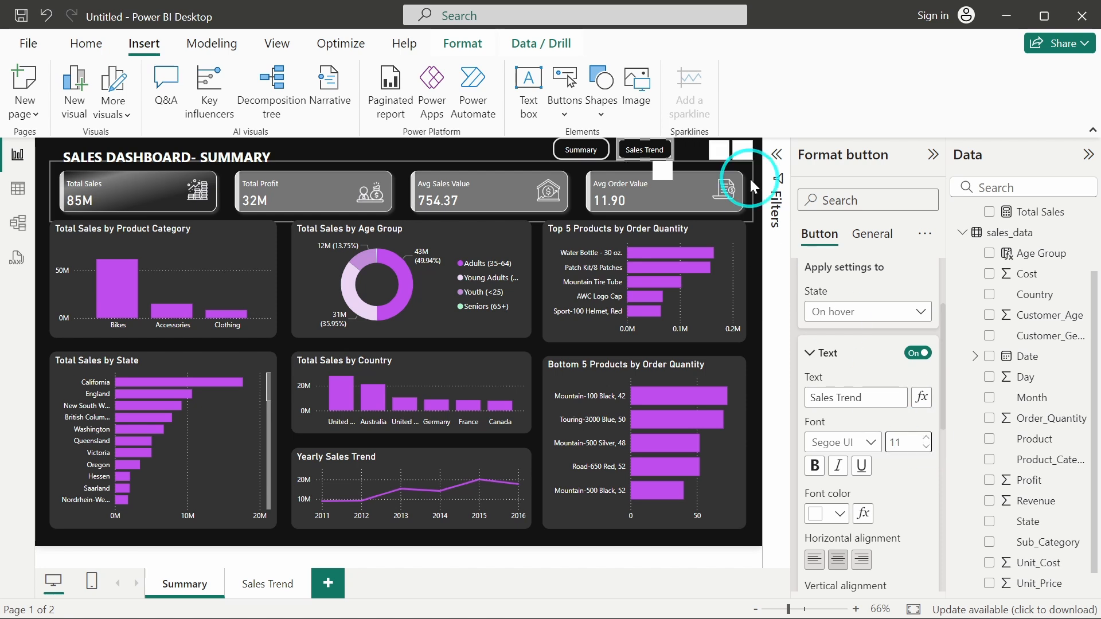
left_click(686, 154)
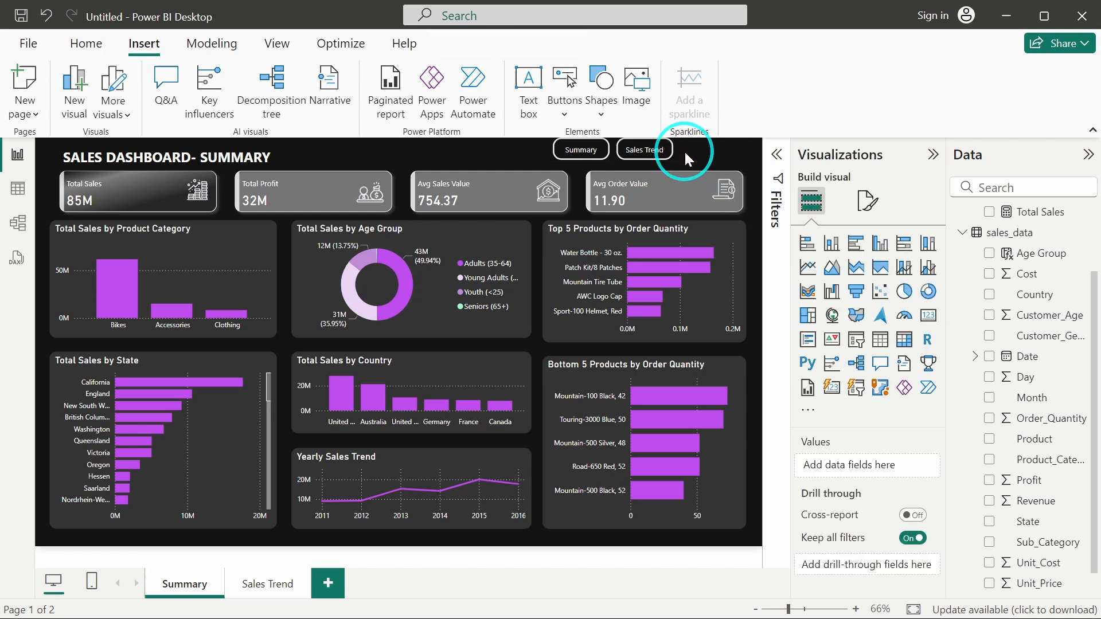
Reduce the Sales Trend button's On hover text size to 11.
left_click(630, 149)
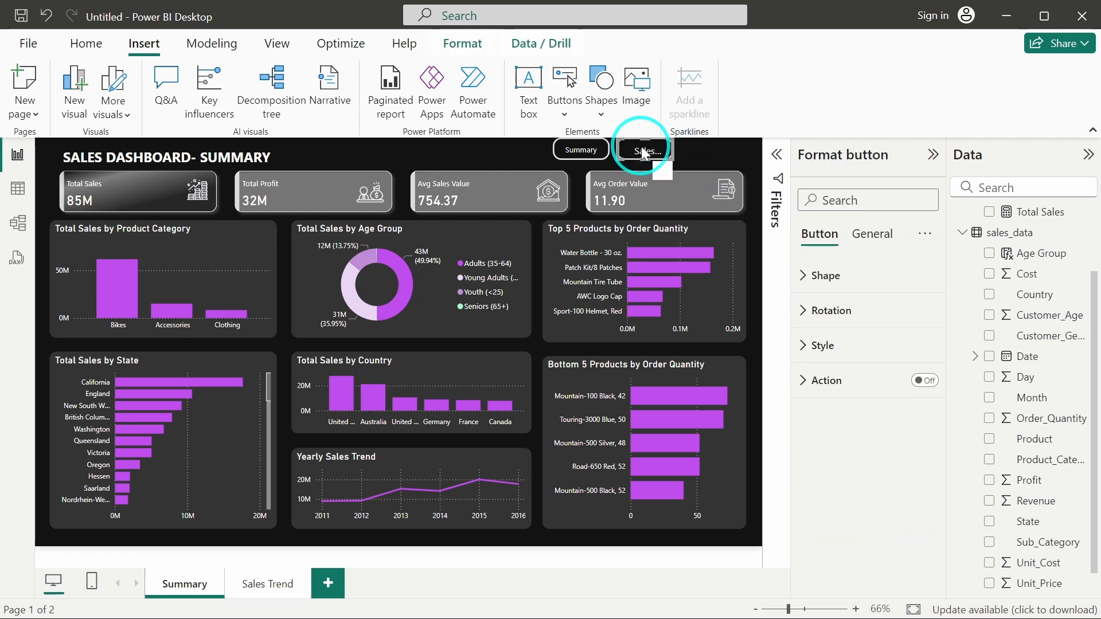
left_click(877, 346)
scroll(871, 457, "down", 3)
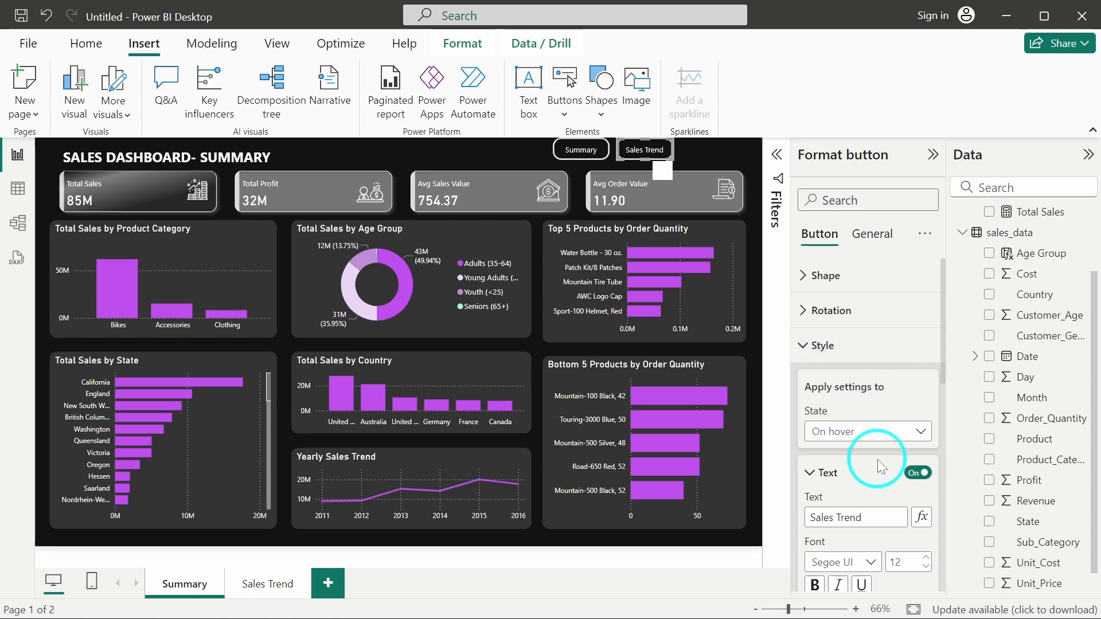
left_click(925, 450)
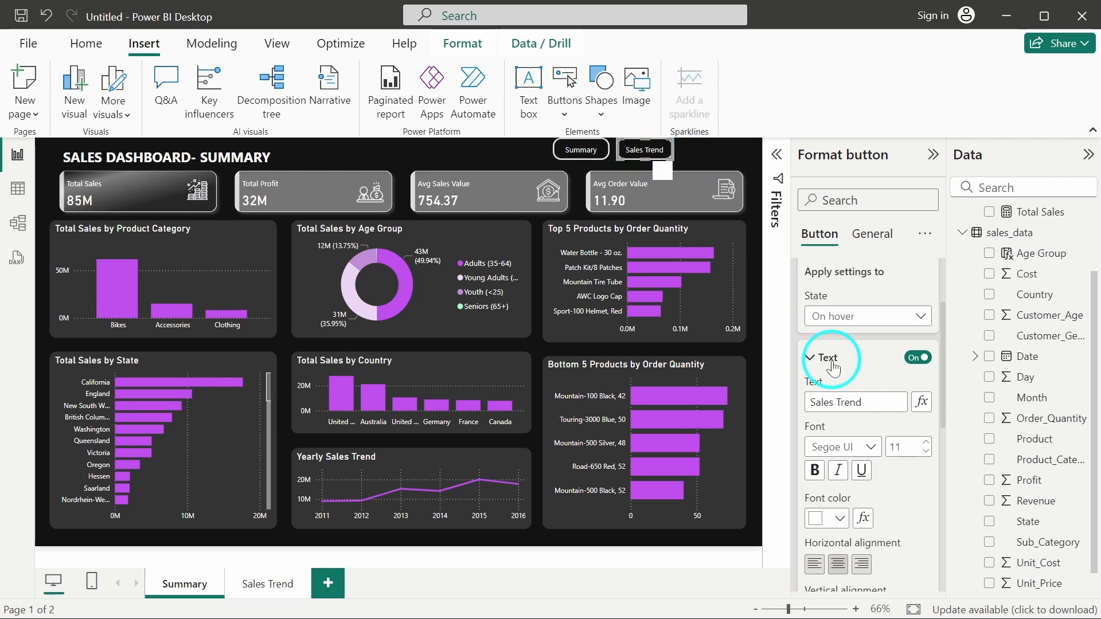
Turn on the Sales Trend button's fill for the Default state and set its transparency to 100%.
left_click(847, 316)
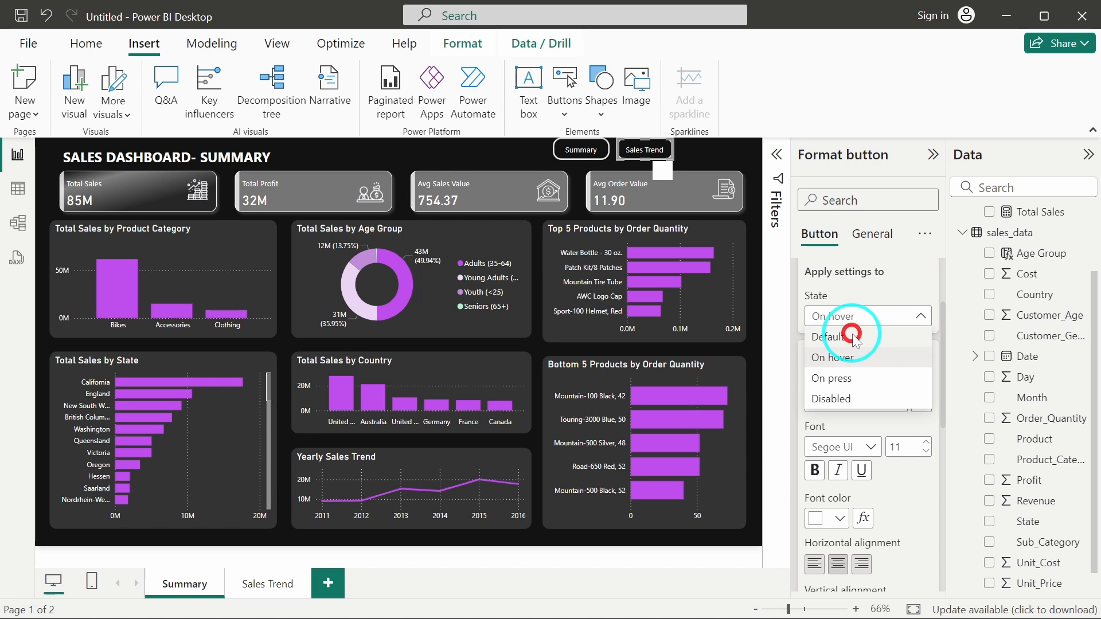
left_click(852, 333)
scroll(865, 379, "down", 4)
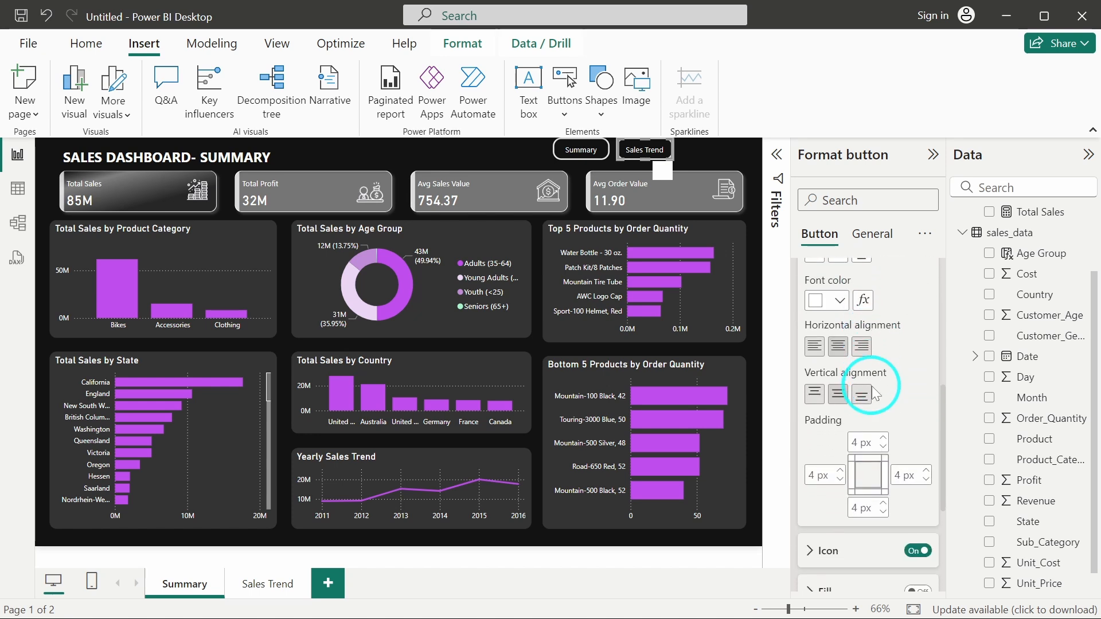
scroll(872, 386, "down", 4)
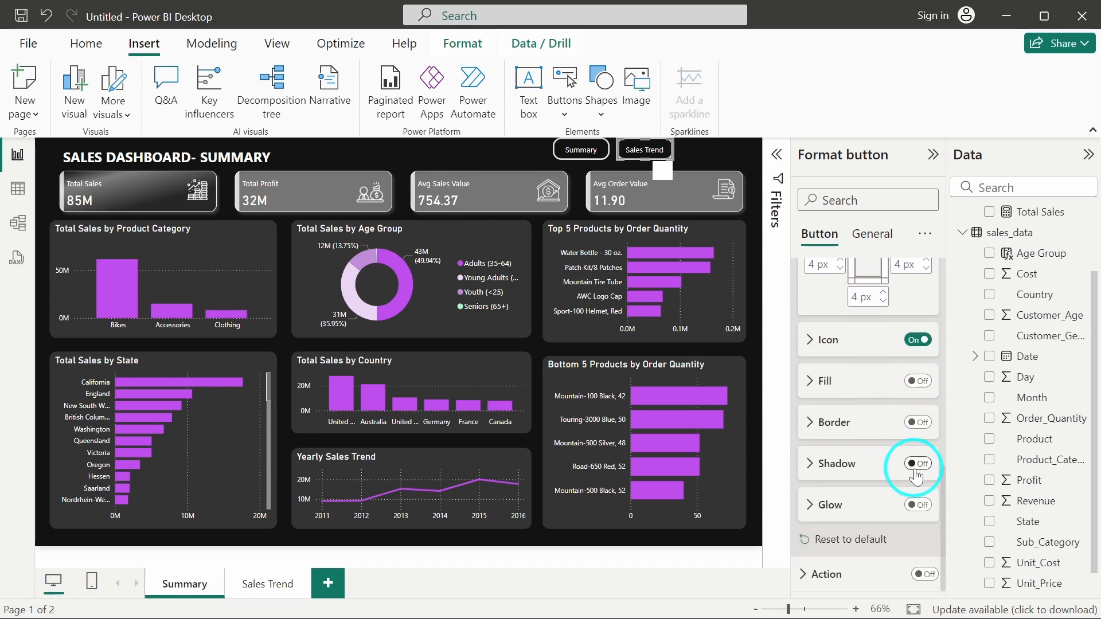
scroll(920, 423, "up", 6)
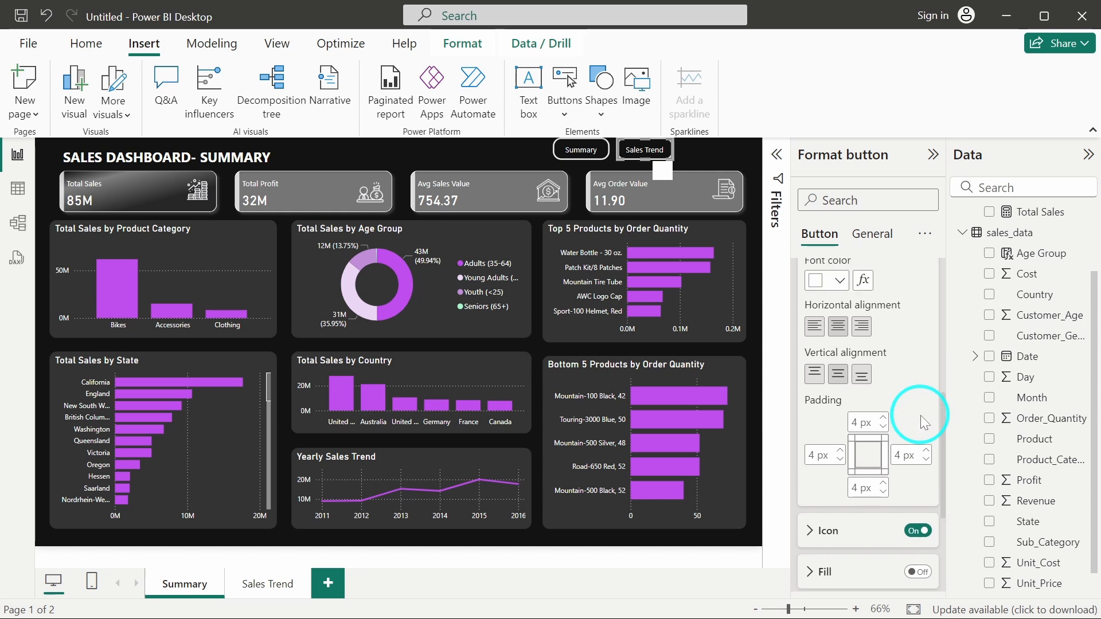
scroll(920, 422, "down", 4)
scroll(920, 422, "down", 2)
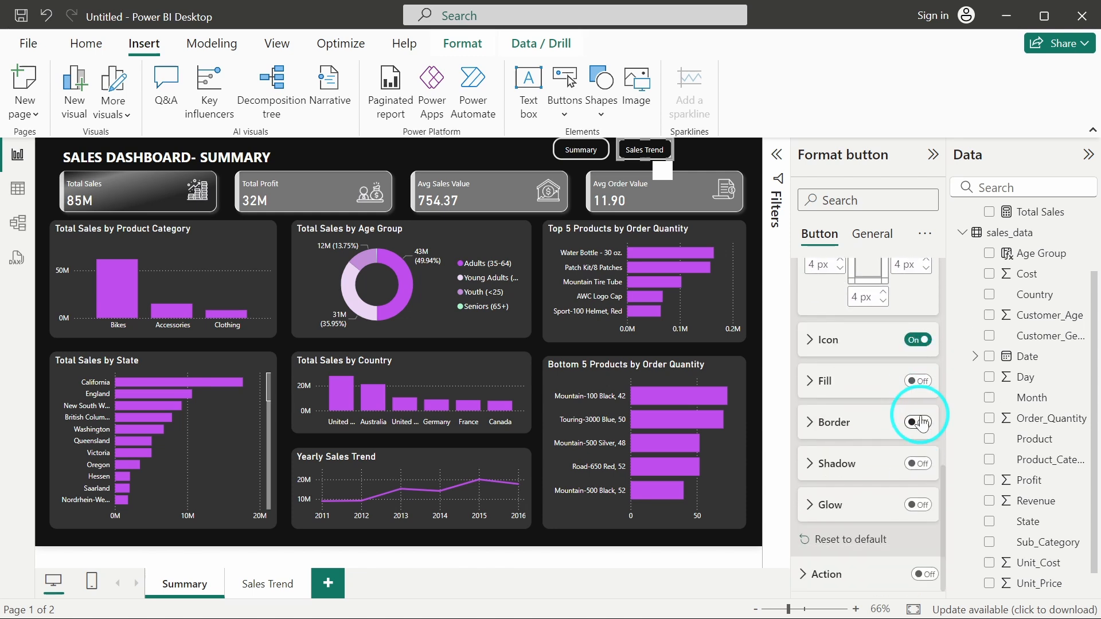
left_click(917, 381)
left_click(827, 389)
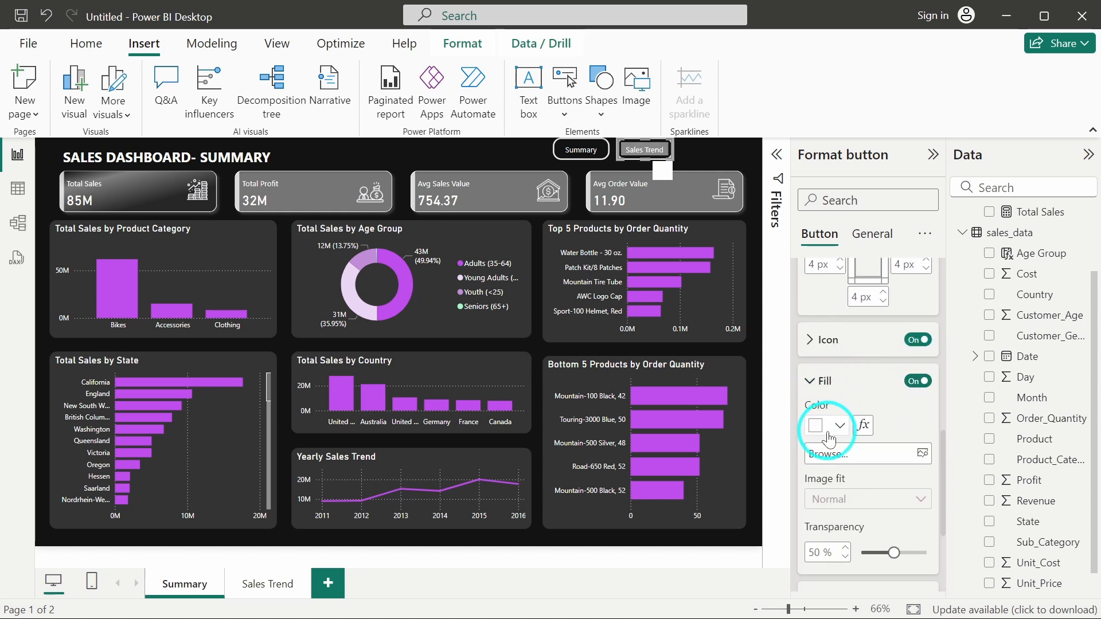
scroll(883, 476, "down", 2)
left_click_drag(893, 442, 990, 430)
scroll(906, 381, "up", 2)
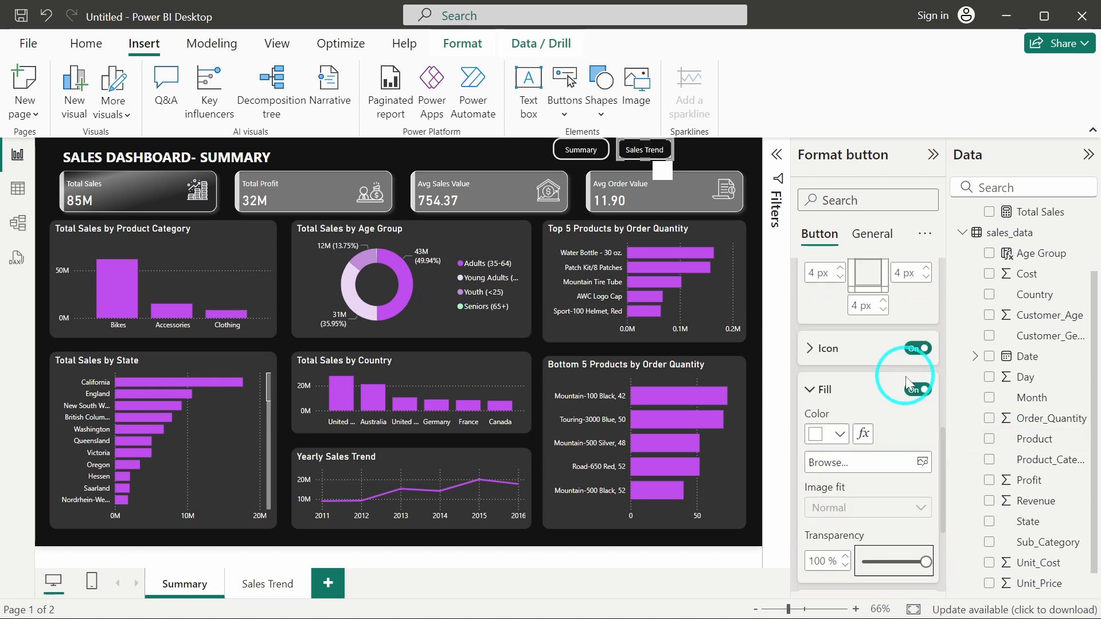
Turn on the Sales Trend button's background effect and give it a grey color from the recent colors.
left_click(866, 233)
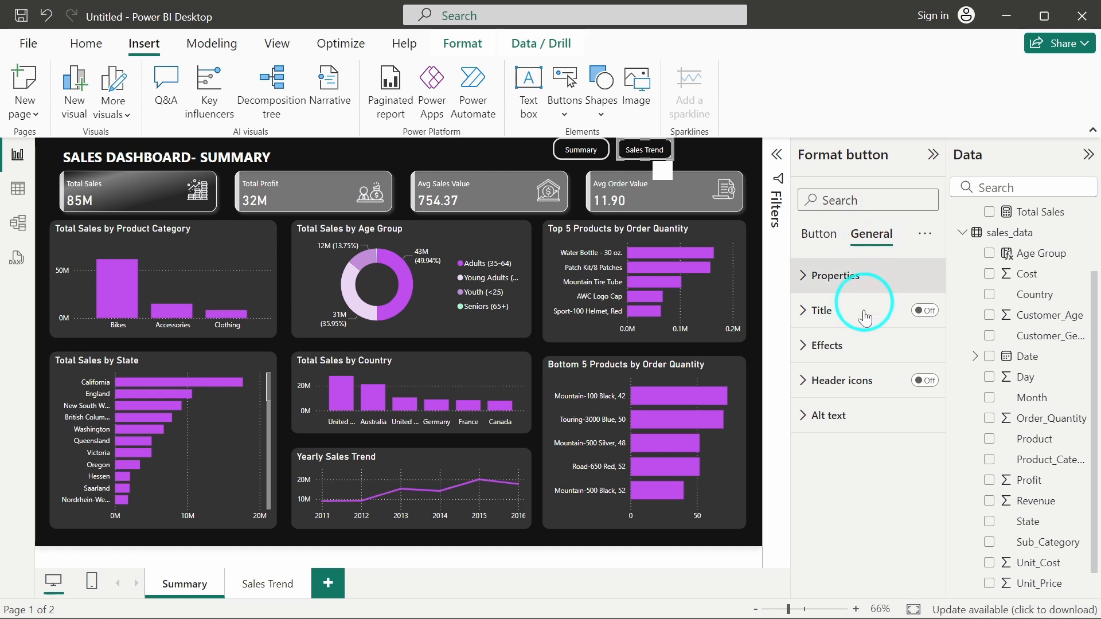
left_click(849, 346)
left_click(919, 288)
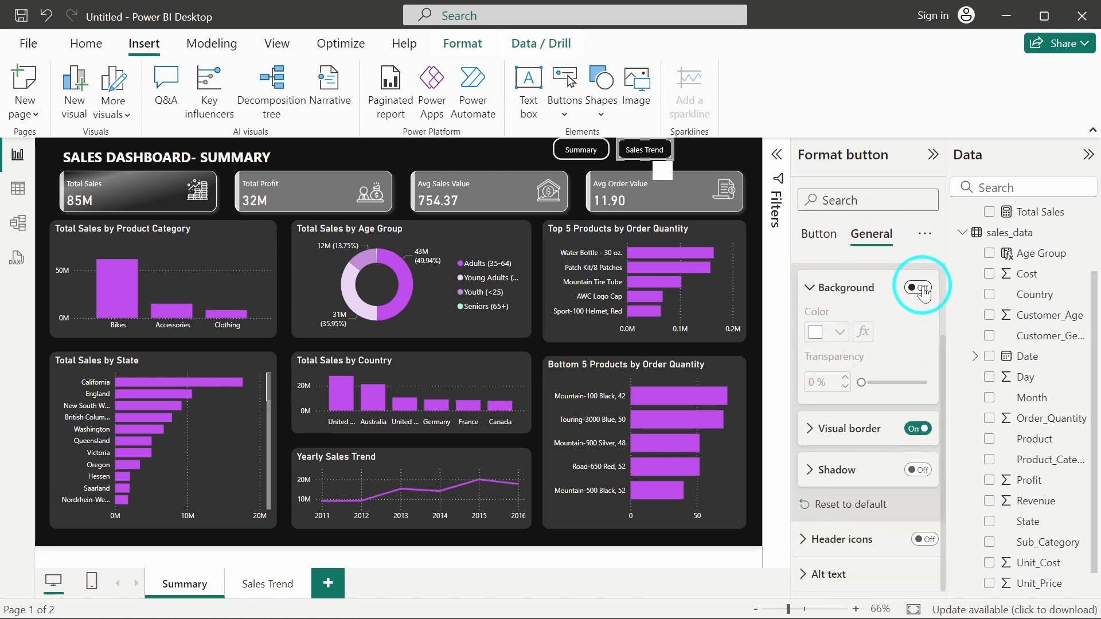
left_click(825, 334)
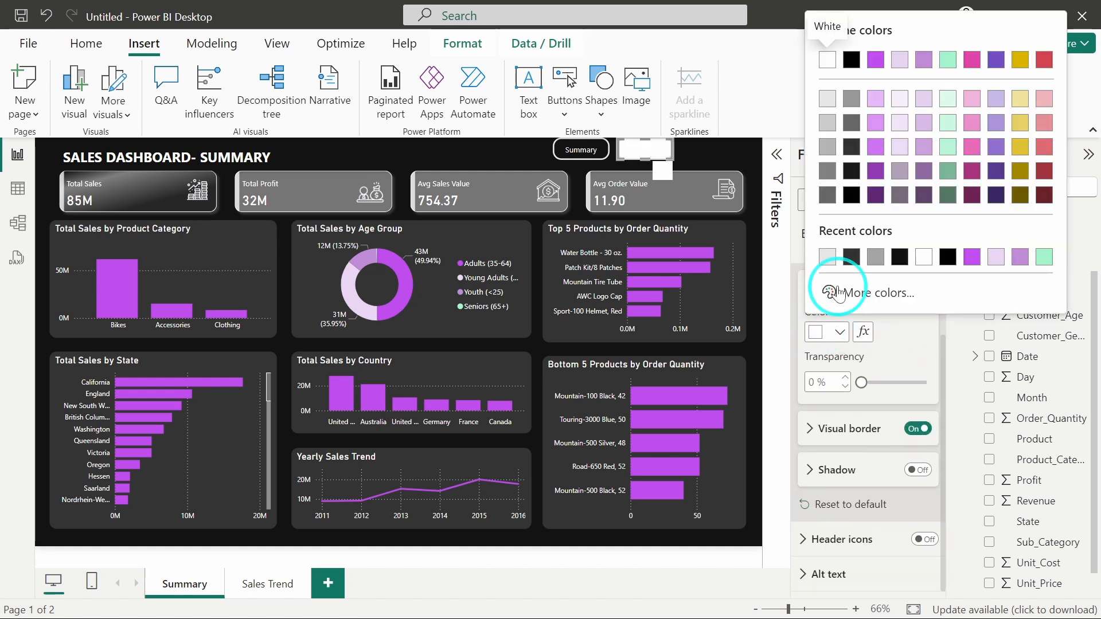
left_click(826, 257)
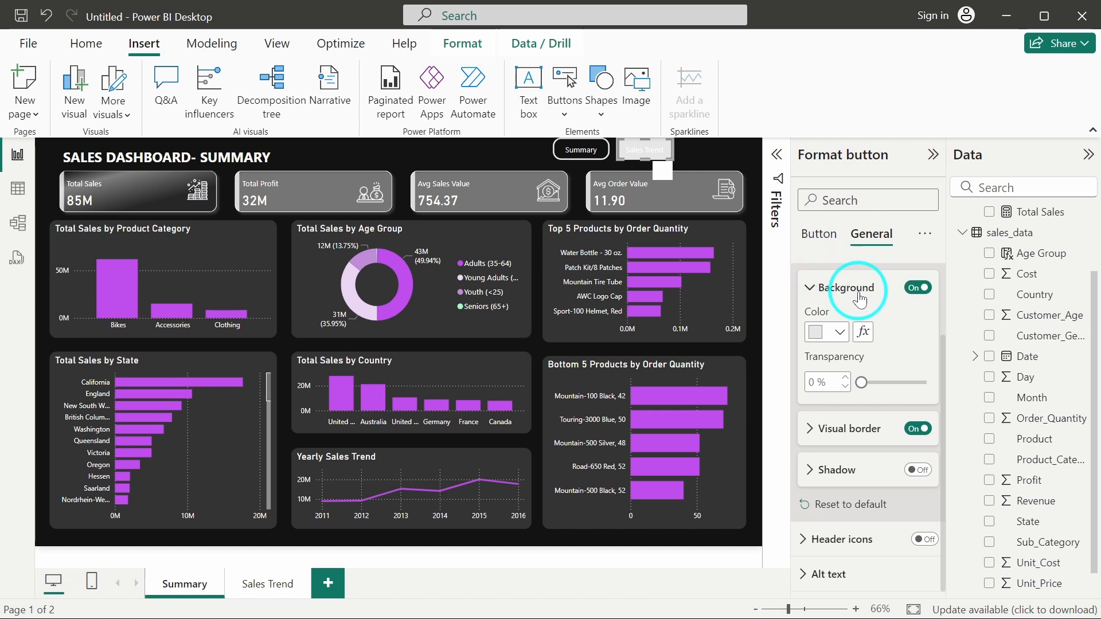
left_click(722, 149)
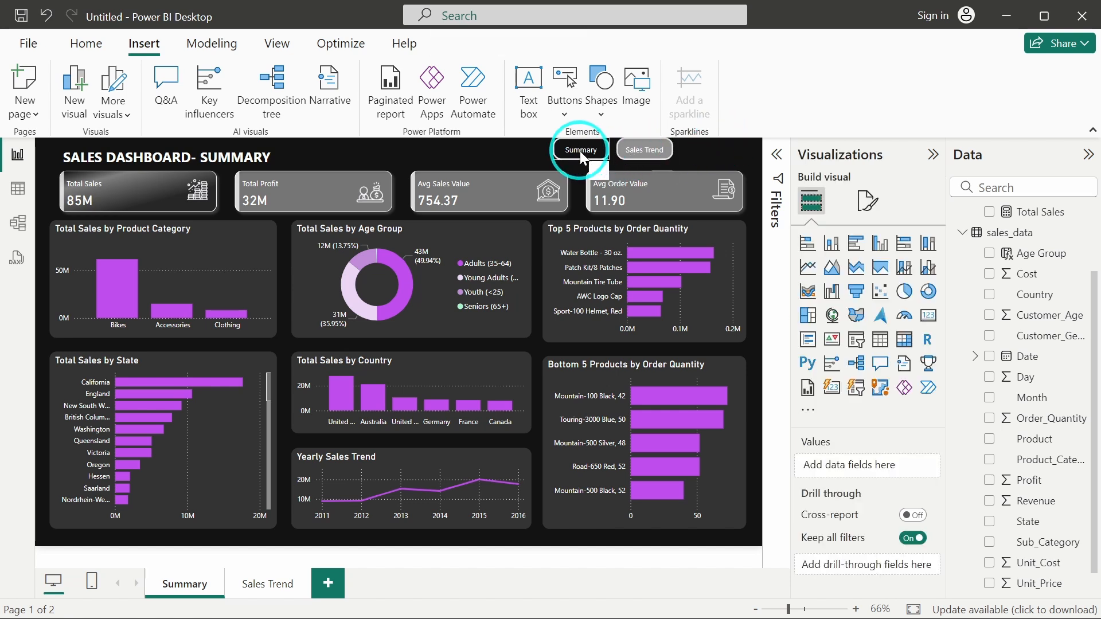
Turn on the Sales Trend button's action with type Page navigation and destination Sales Trend.
left_click(599, 151)
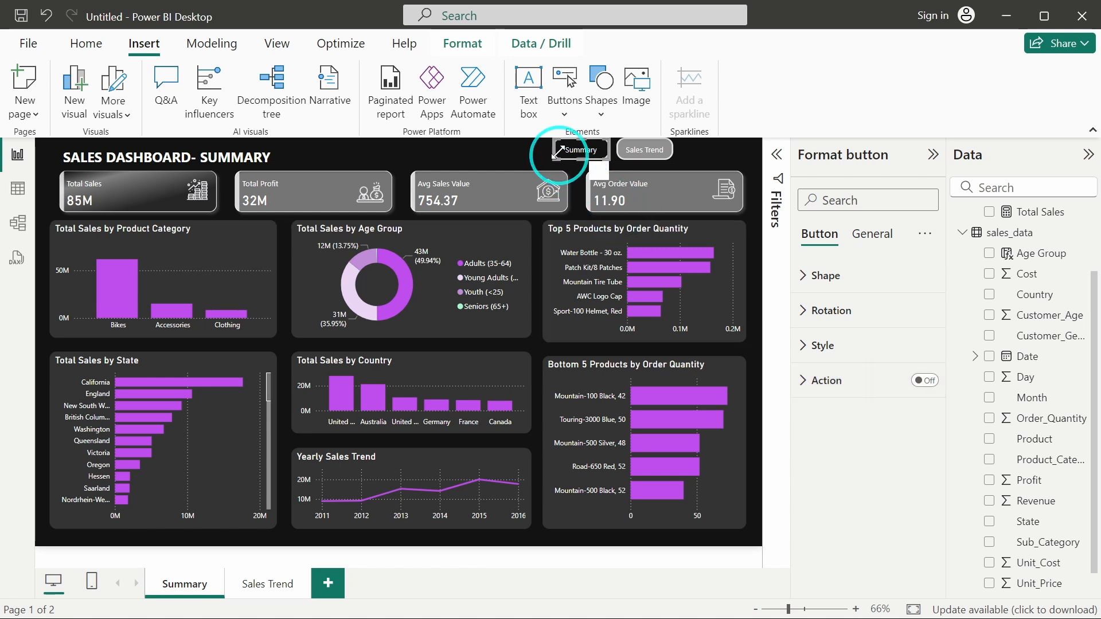
left_click(645, 152)
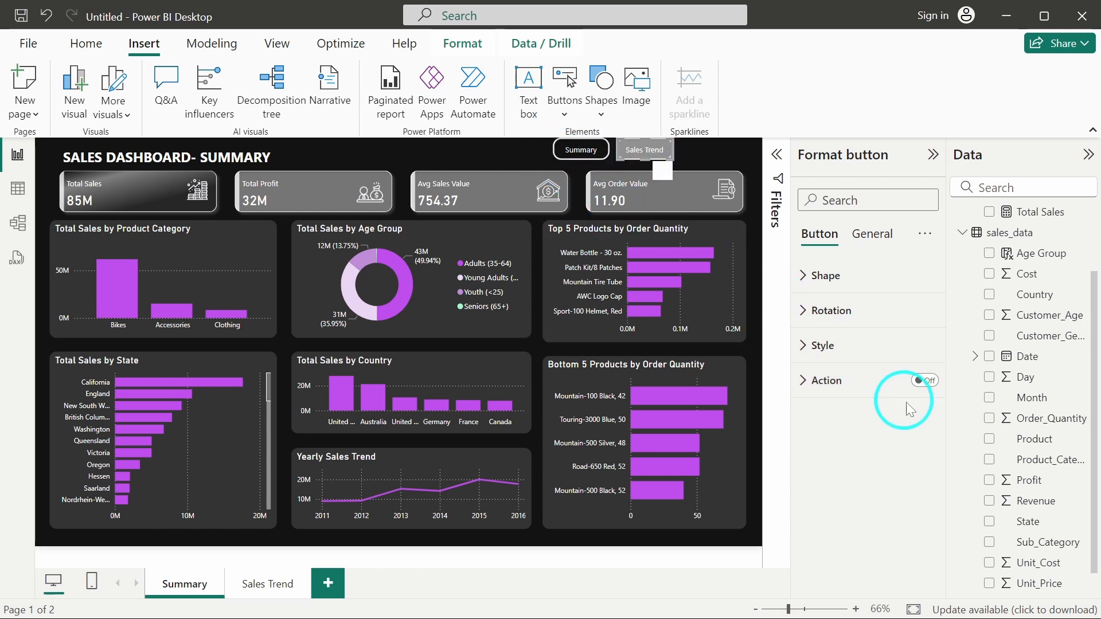
left_click(924, 380)
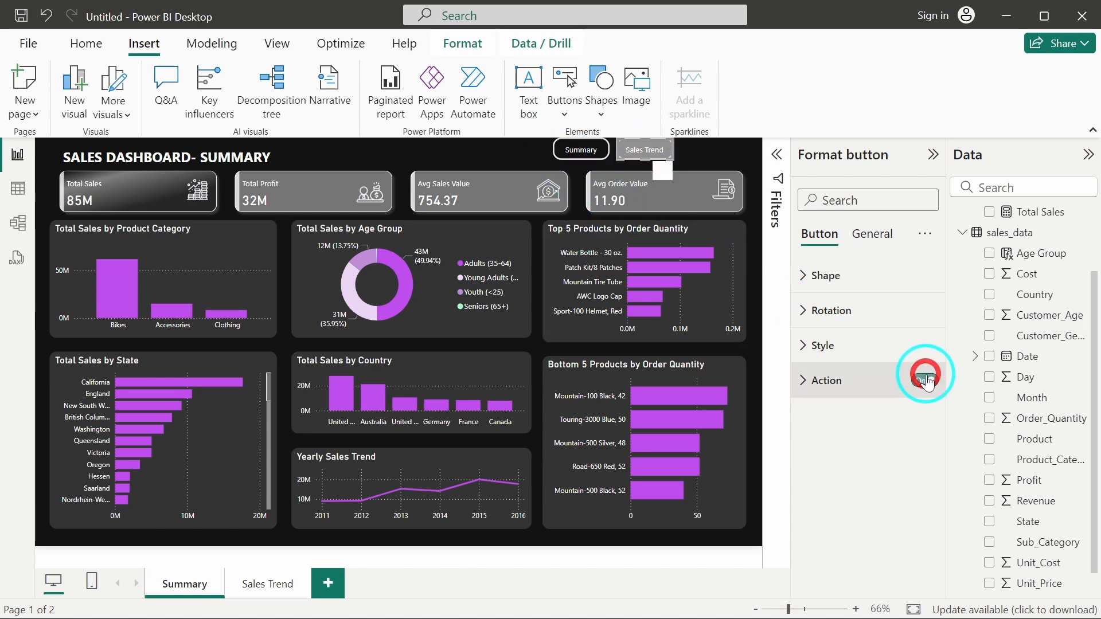
left_click(843, 379)
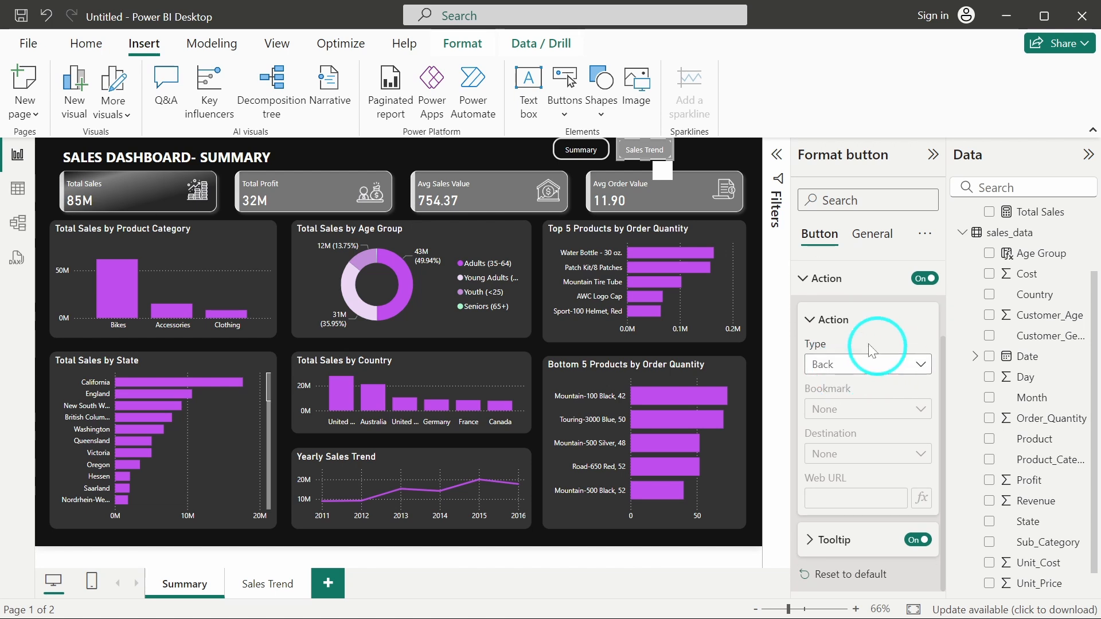
left_click(846, 365)
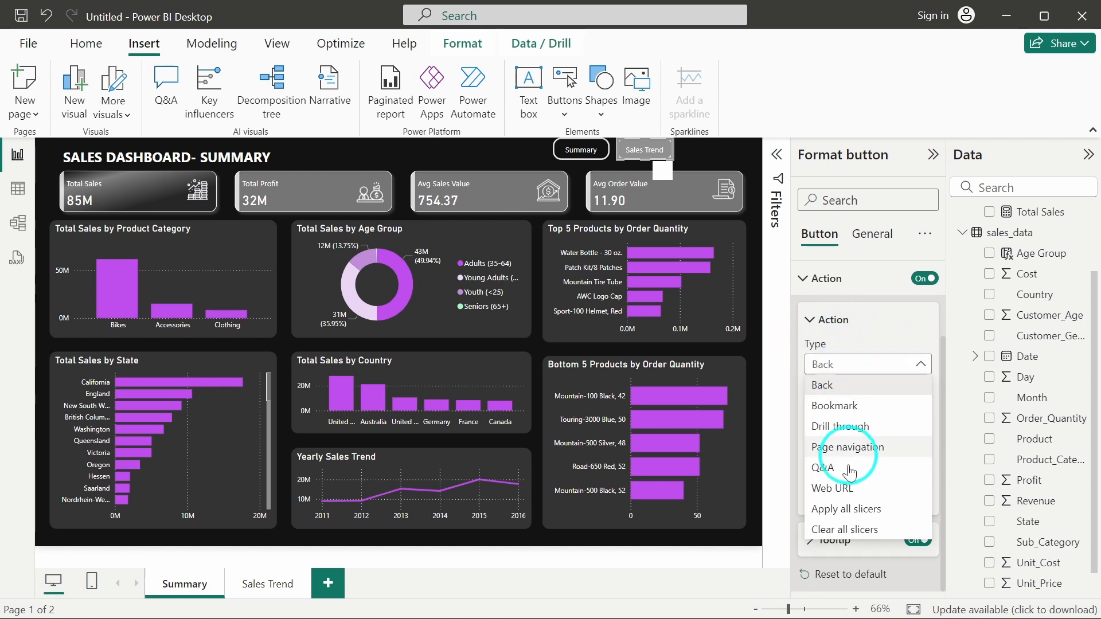
left_click(847, 453)
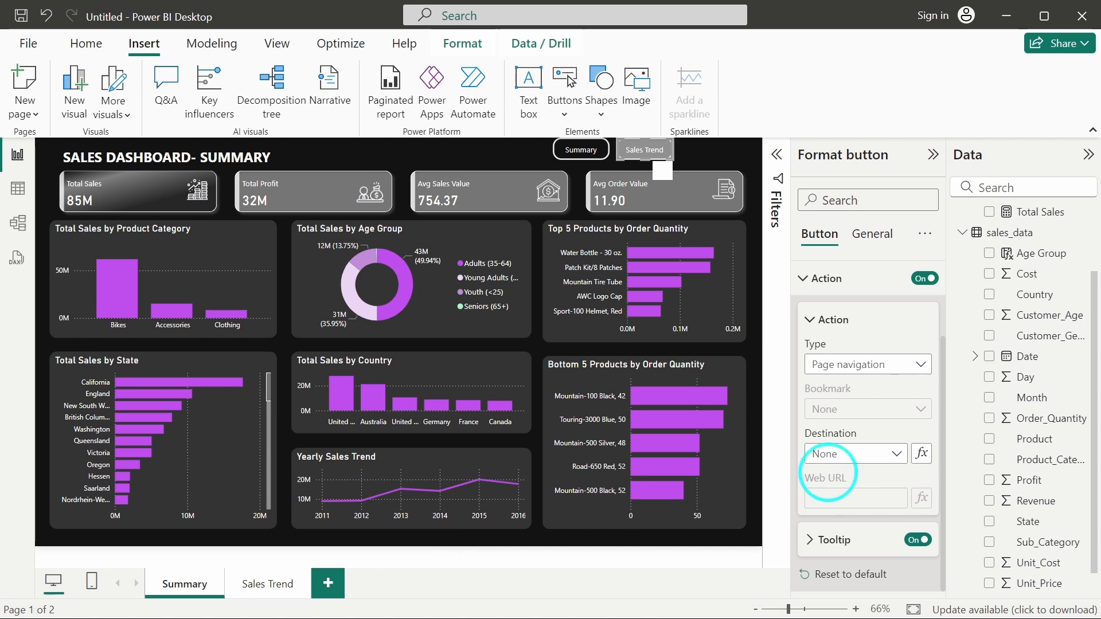
left_click(851, 456)
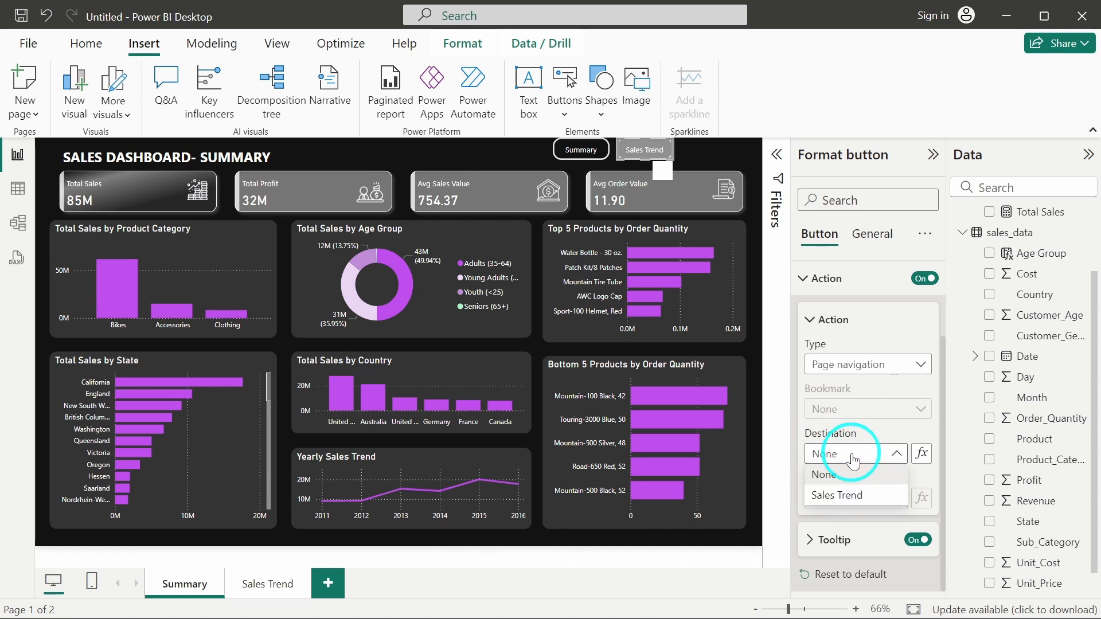
left_click(827, 495)
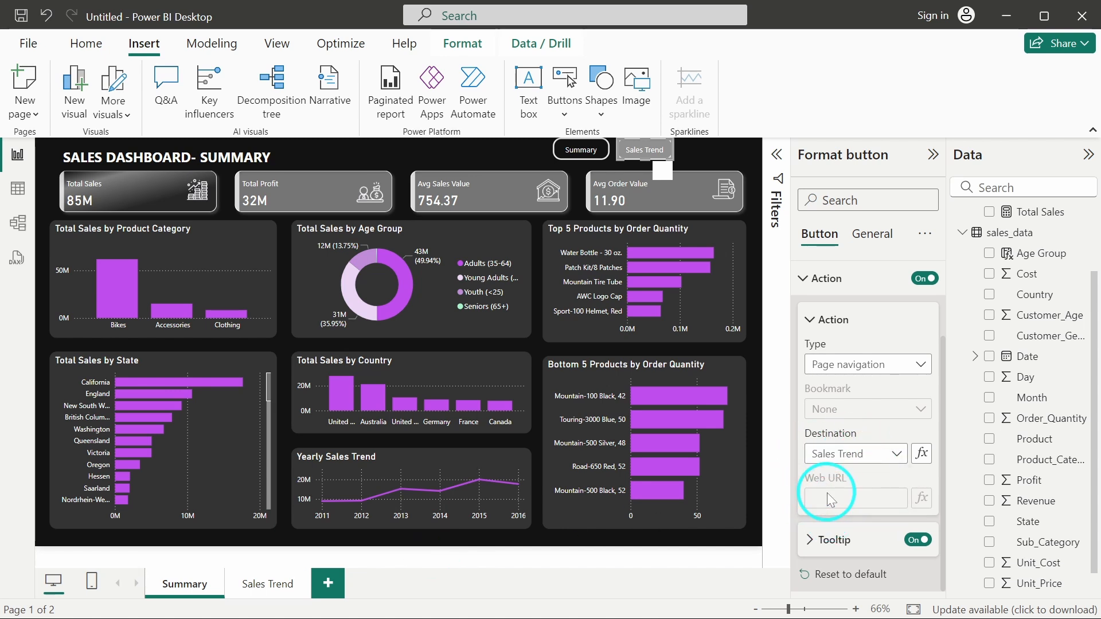
left_click(505, 152)
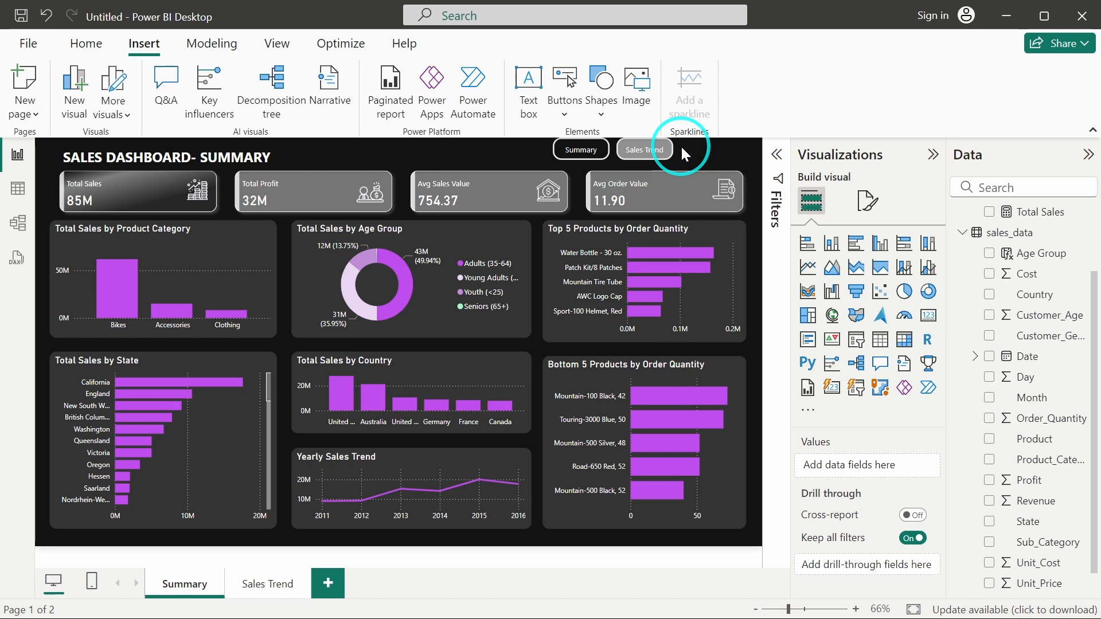
Test the Sales Trend button by following its link, and return to the Summary page.
left_click(578, 151)
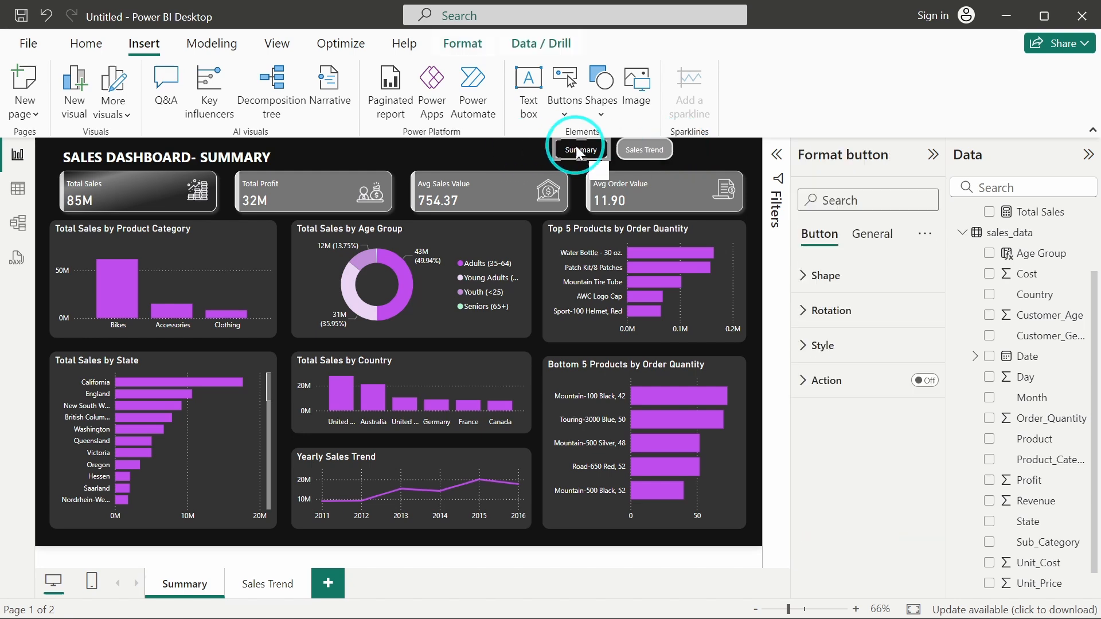
left_click(634, 151, "ctrl")
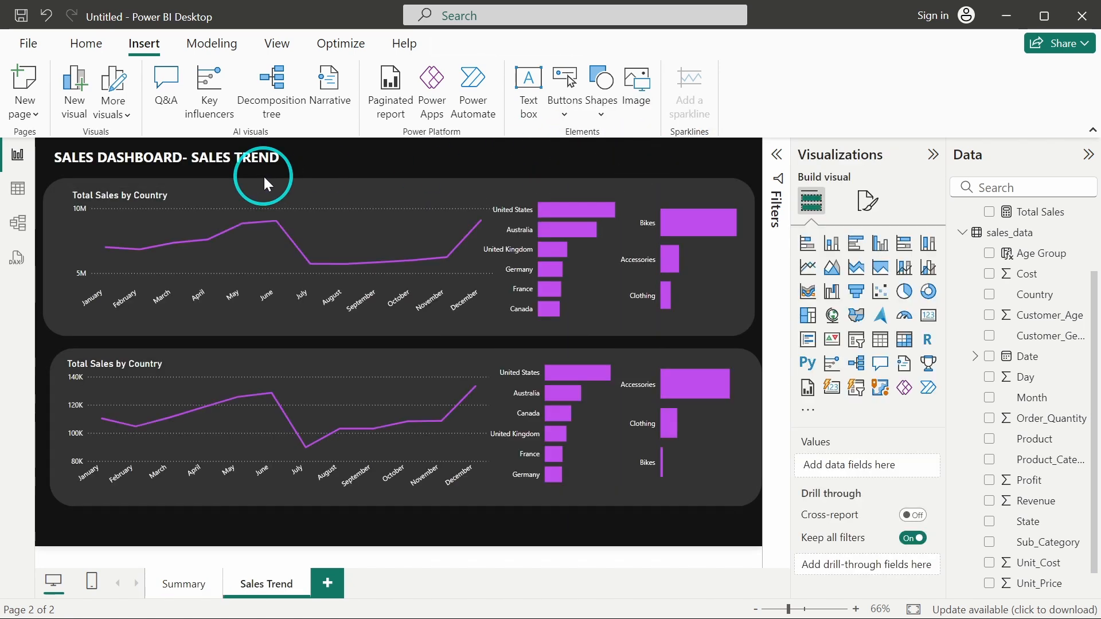
left_click(174, 596)
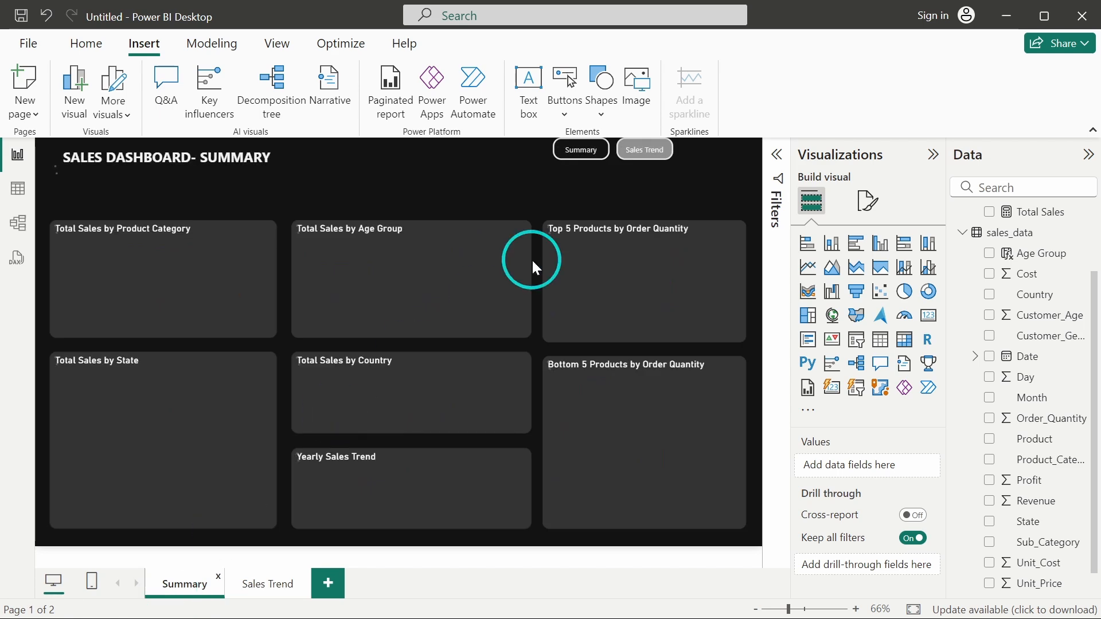
Copy the Sales Trend button from the Summary page and paste it onto the Sales Trend page.
left_click(638, 157)
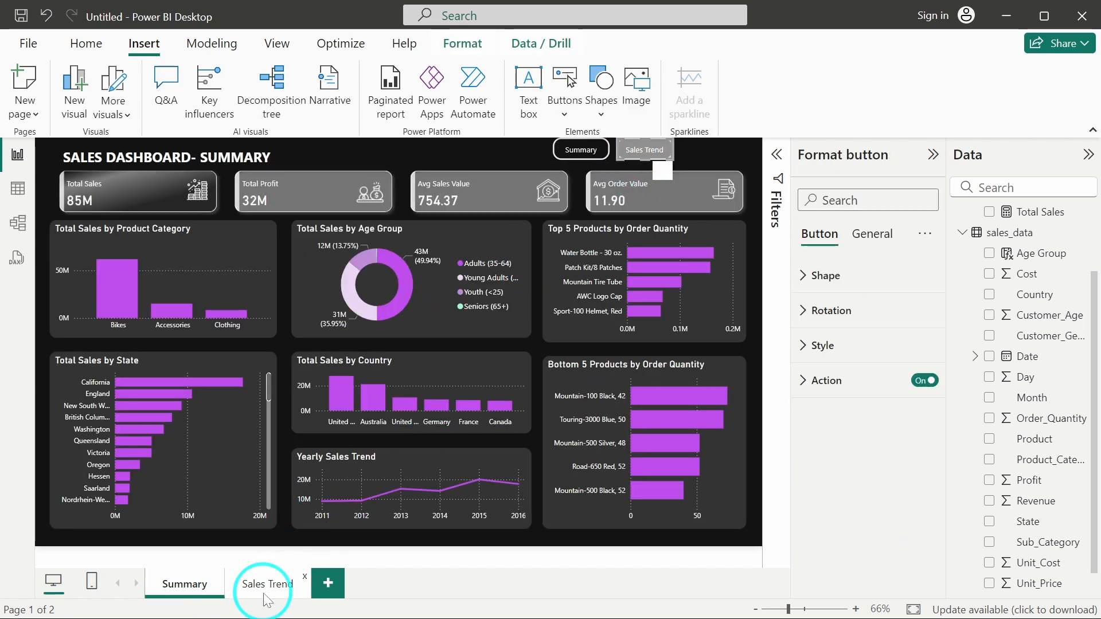
left_click(277, 579)
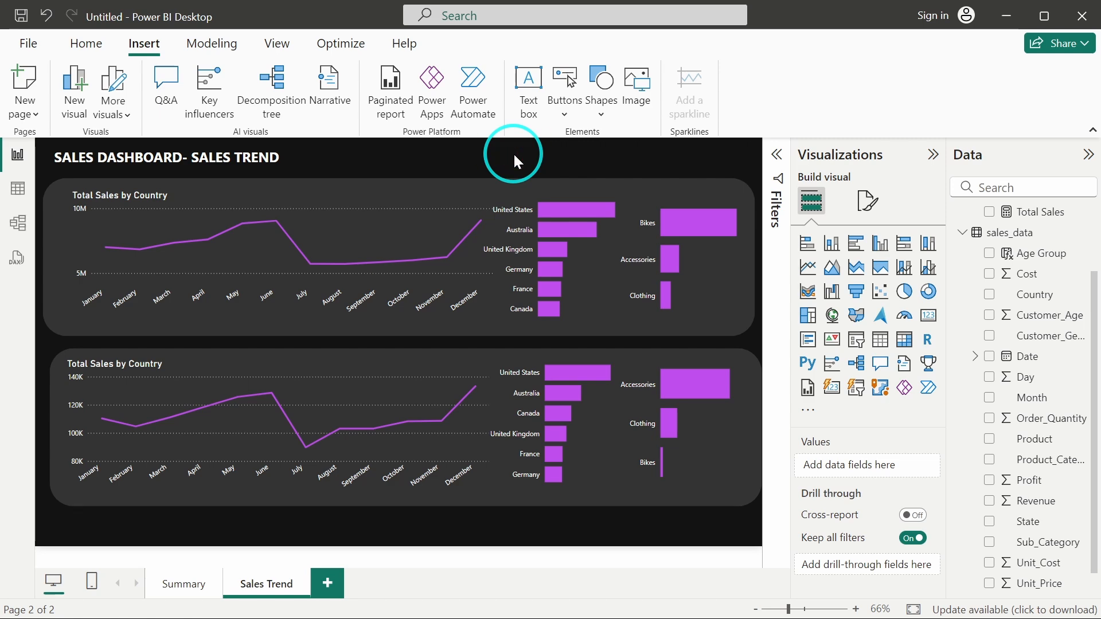
key("ctrl+v")
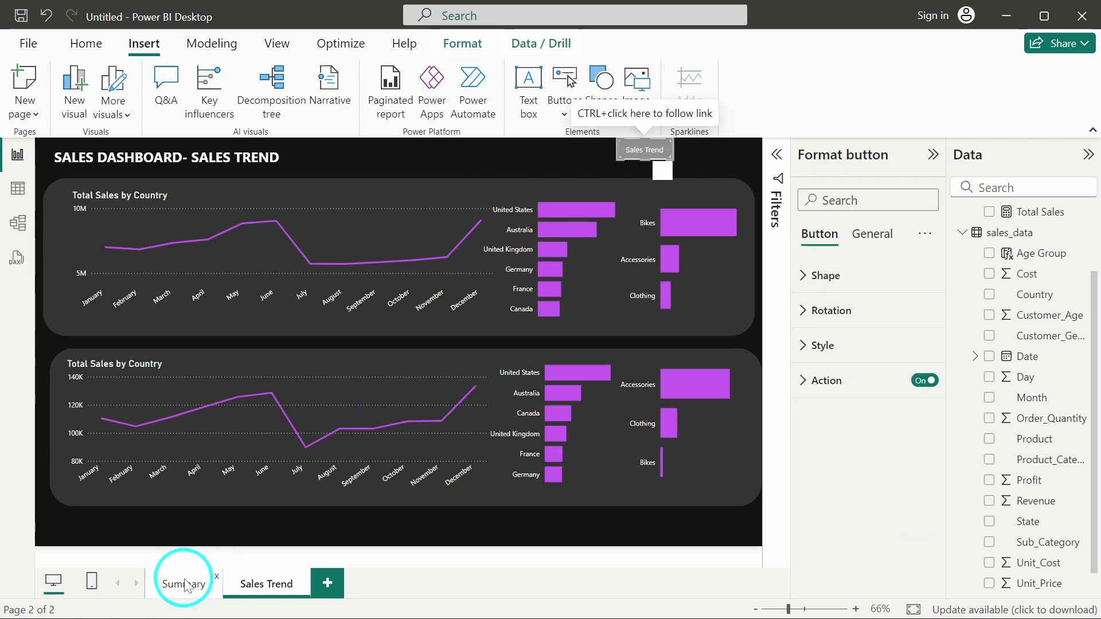
Copy the Summary button from the Summary page onto the Sales Trend page, beside the Sales Trend button.
left_click(184, 583)
left_click(575, 159)
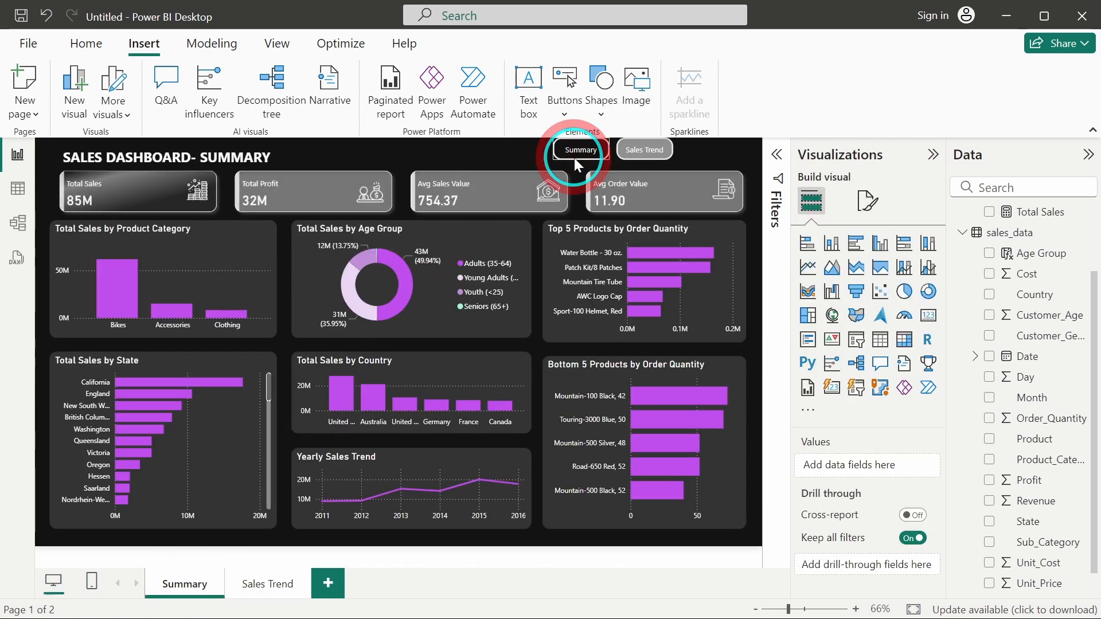
left_click(273, 581)
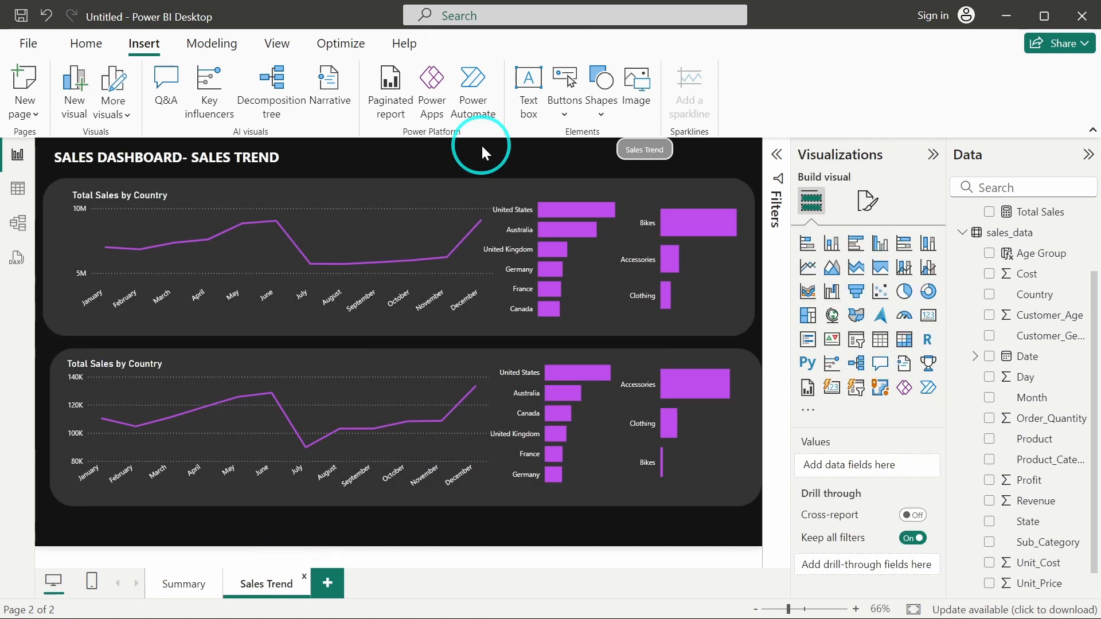
key("ctrl+v")
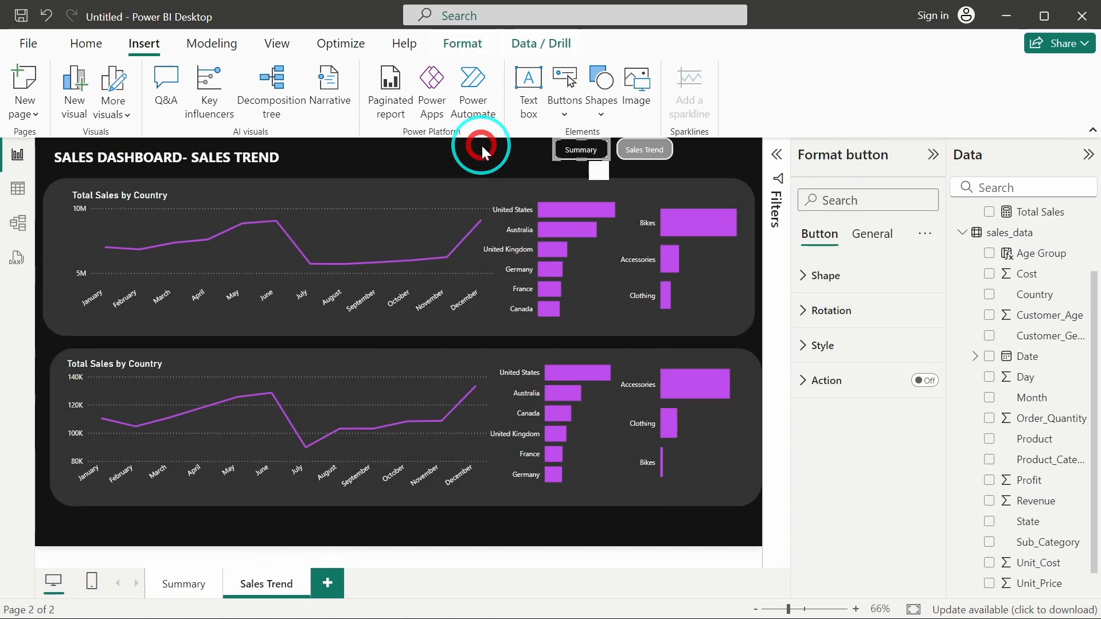
left_click(480, 143)
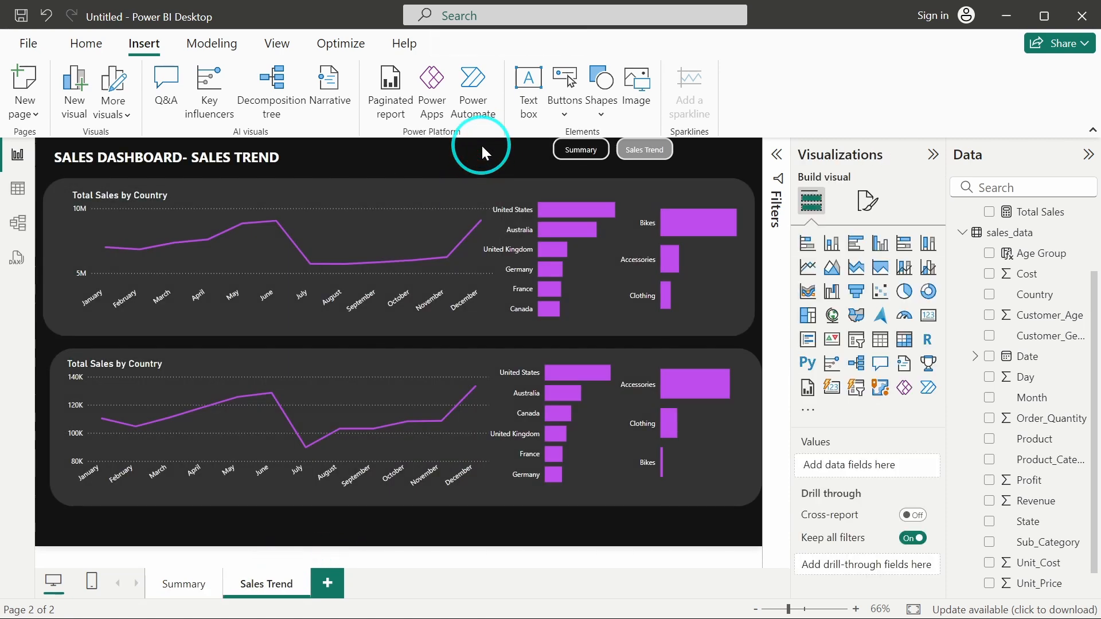
Nudge the Sales Trend and Summary buttons slightly down on the Sales Trend page, keeping them level.
left_click(653, 159)
key("Down")
key("Down")
key("Down")
key("Down")
key("Down")
key("Down")
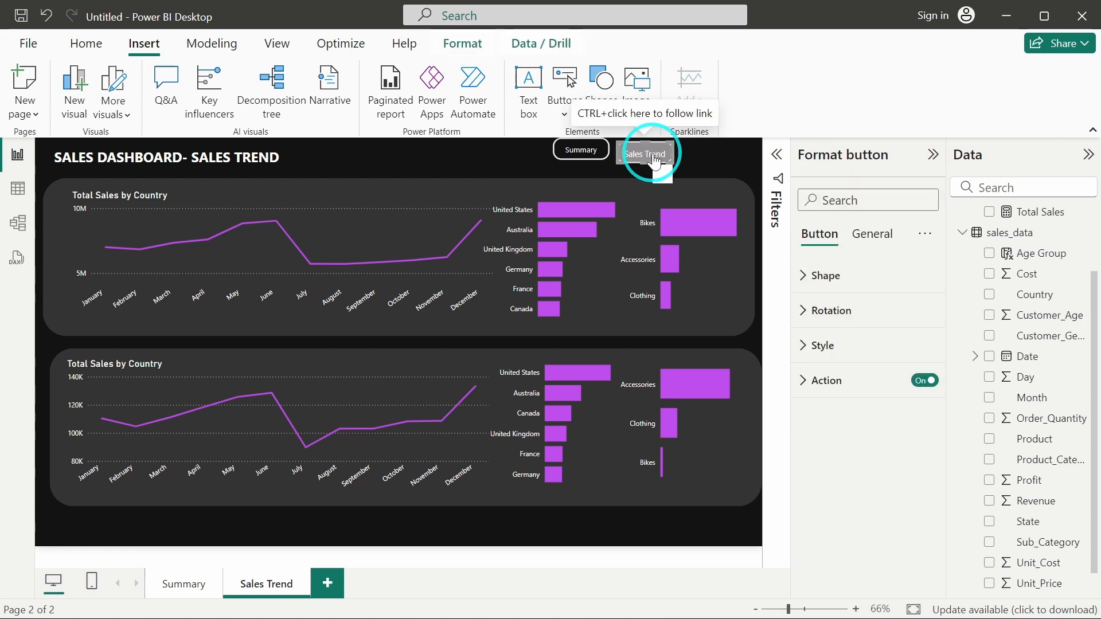
left_click(586, 152)
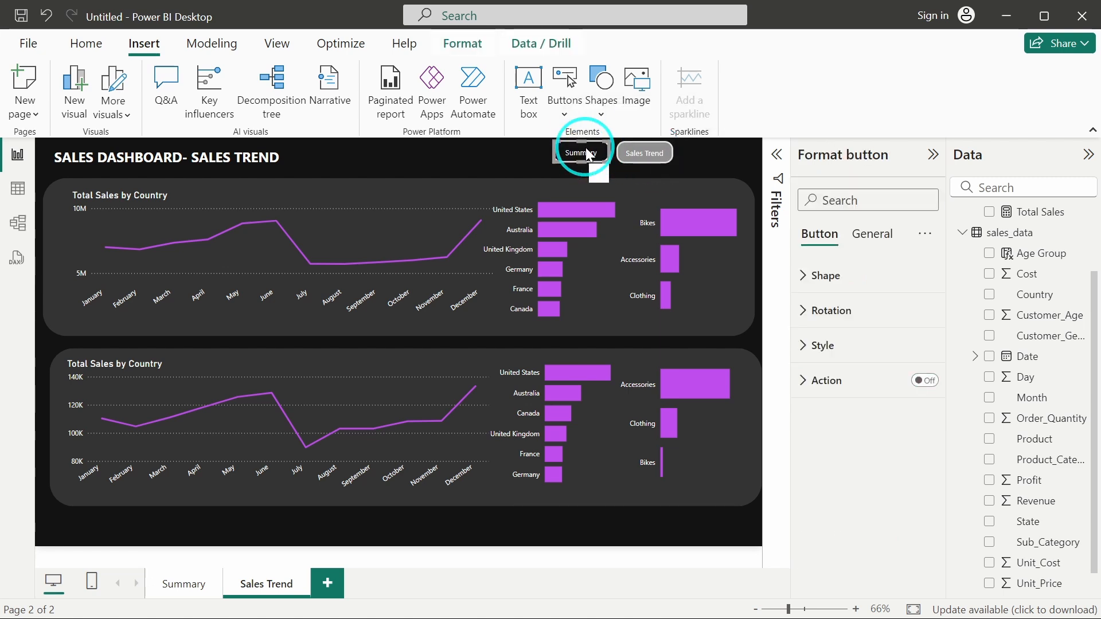
Nudge the Sales Trend and Summary buttons slightly down on the Summary page, keeping them level.
left_click(184, 584)
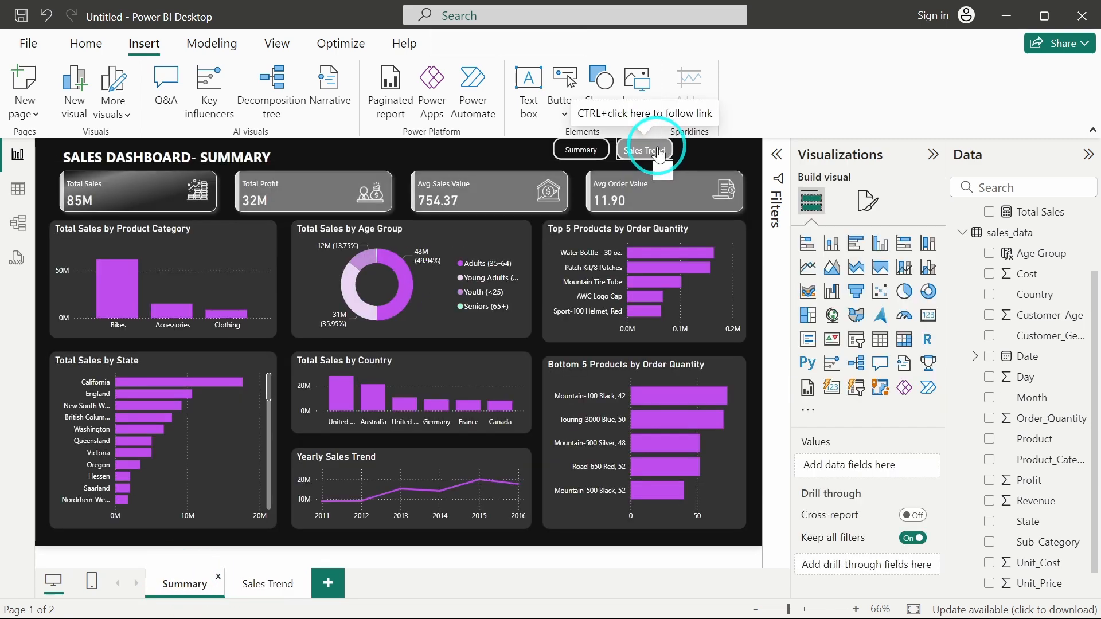
left_click(659, 153)
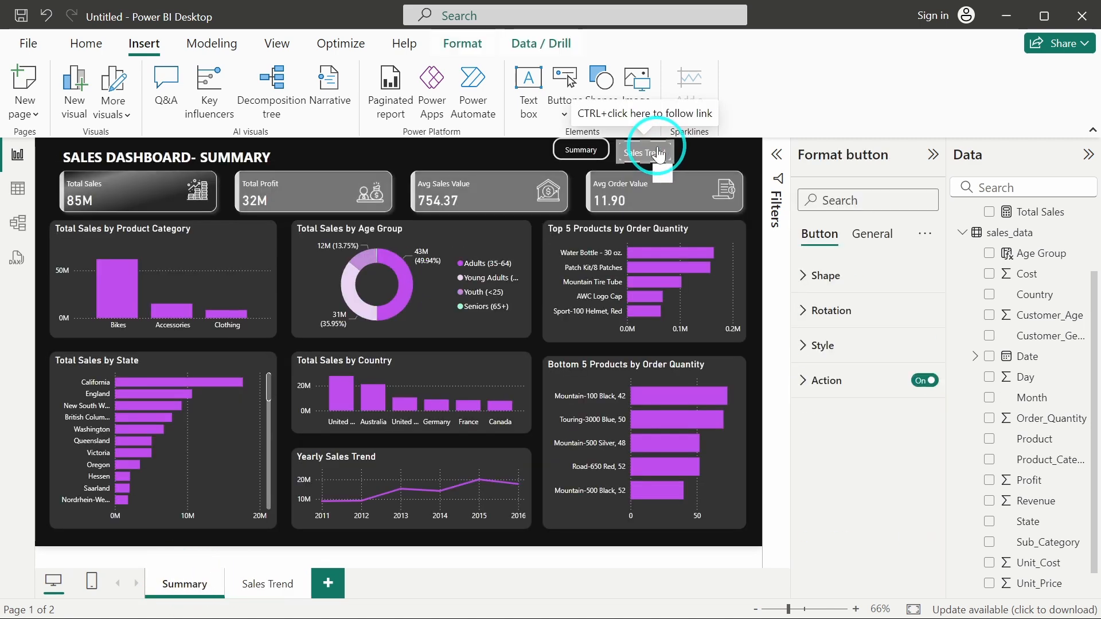
left_click(564, 156)
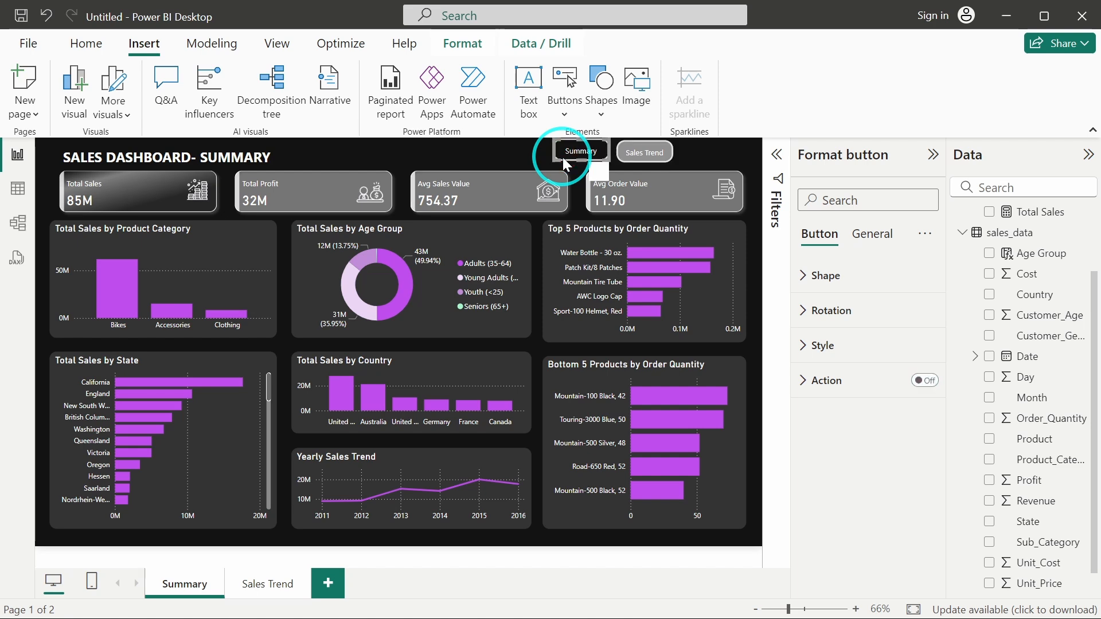
left_click(536, 157)
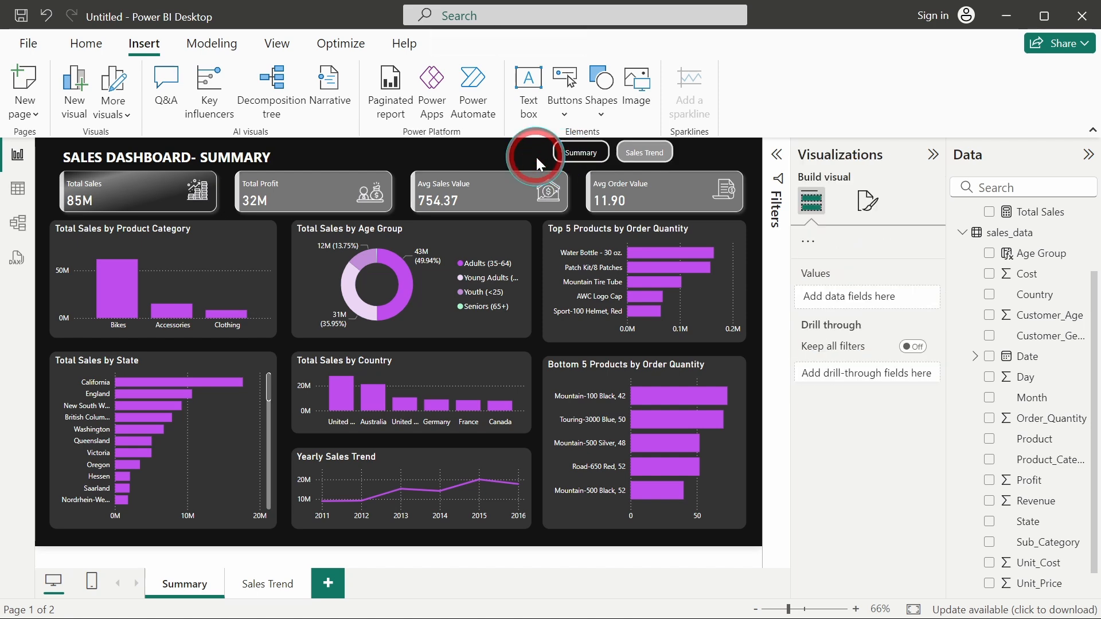
Change the text of the grey Sales Trend button on the Sales Trend page to "Summary".
left_click(268, 590)
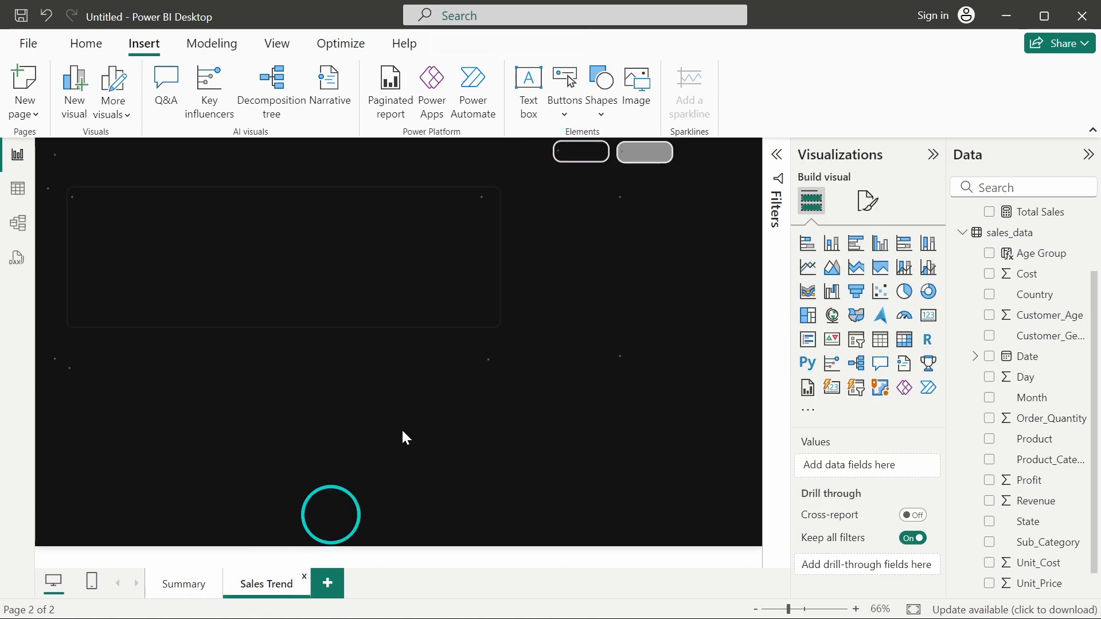
left_click(655, 163)
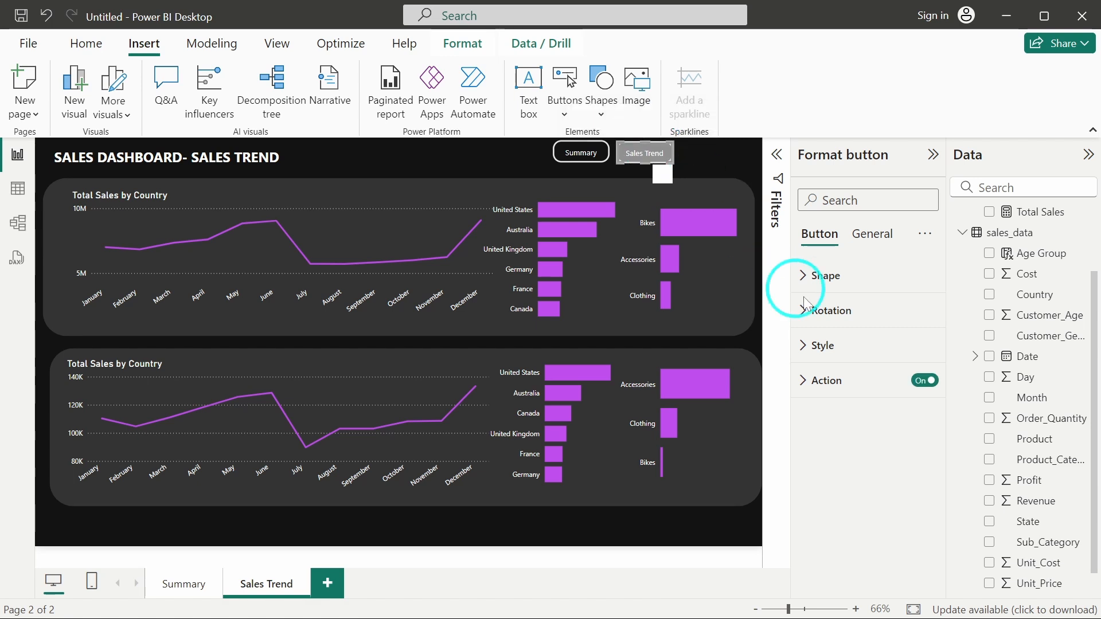
left_click(852, 347)
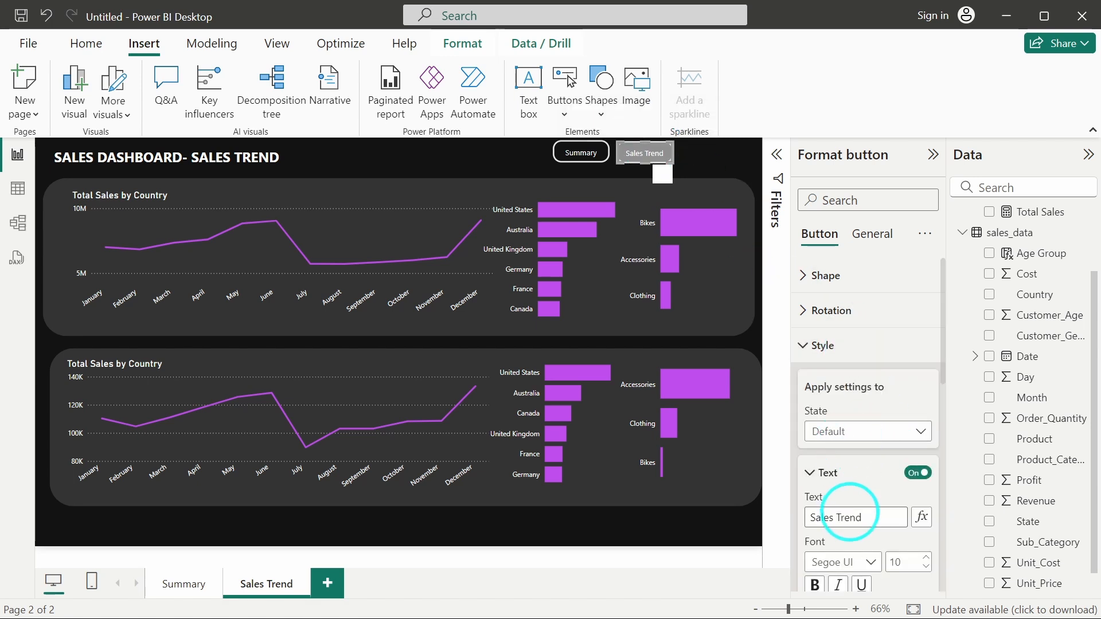
left_click_drag(855, 518, 798, 518)
type("Summary")
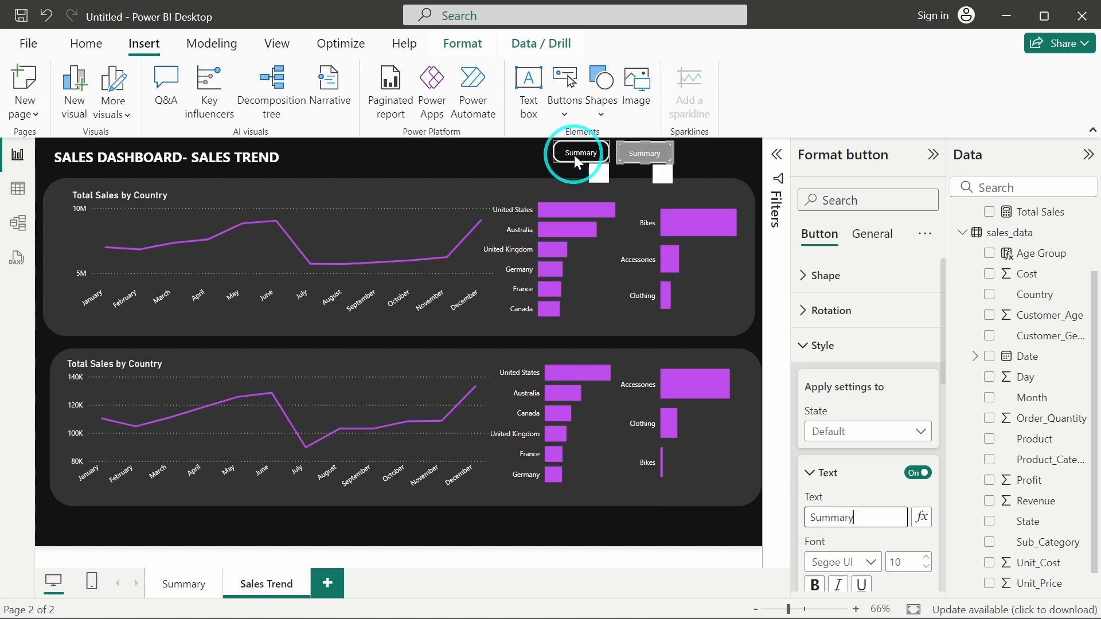
Change the text of the black Summary button on the Sales Trend page to "Sales Trend".
left_click(573, 154)
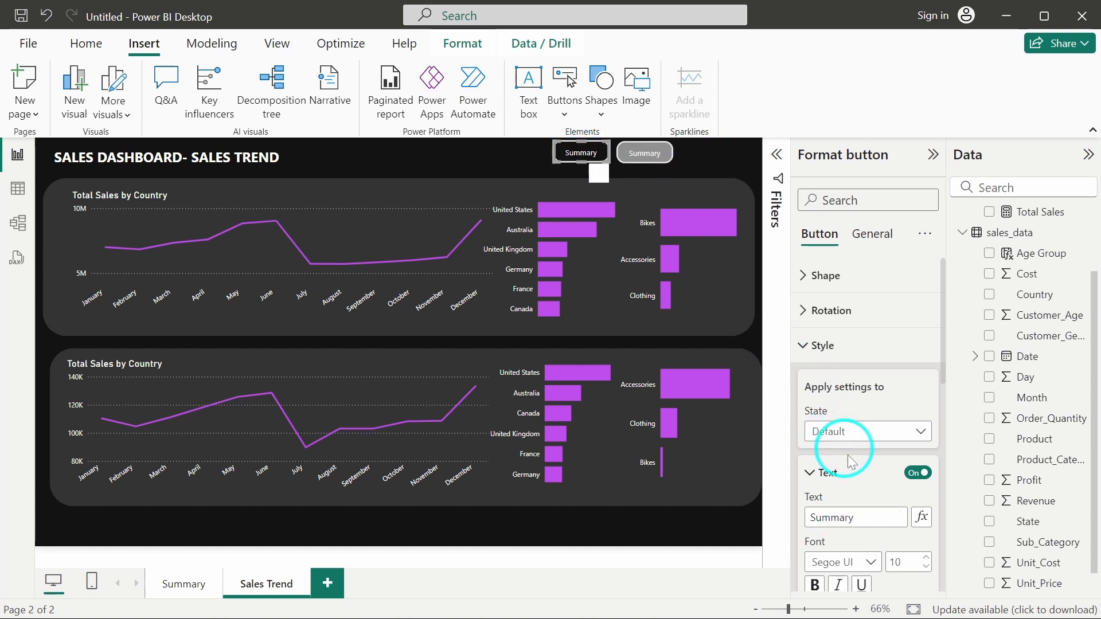
double_click(852, 517)
type("Sales Trend")
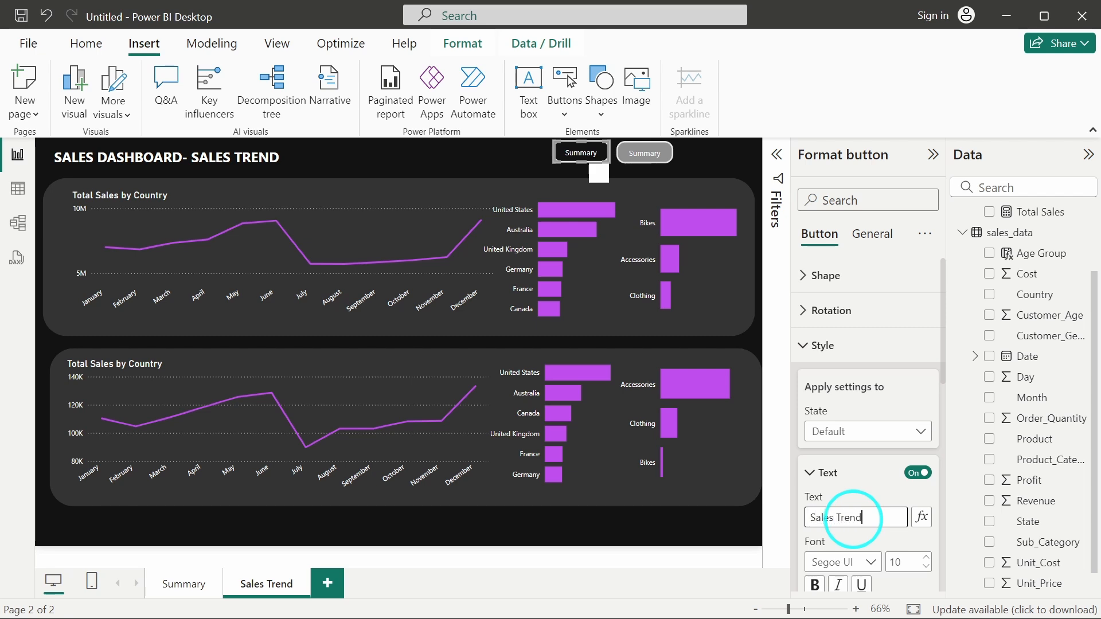
left_click(466, 138)
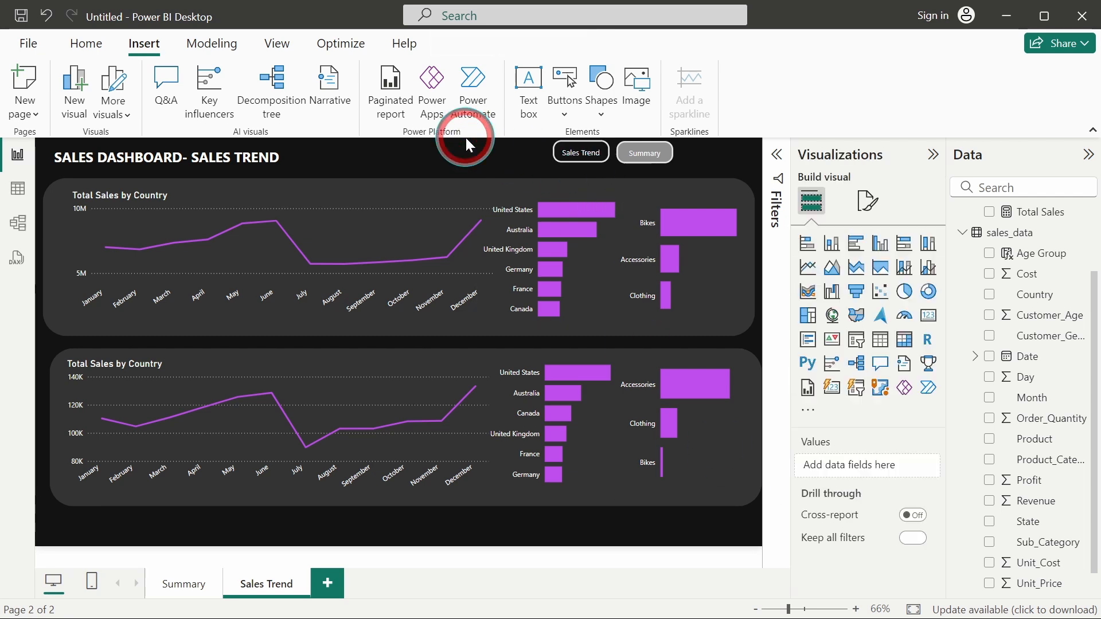
left_click(527, 177)
left_click(521, 168)
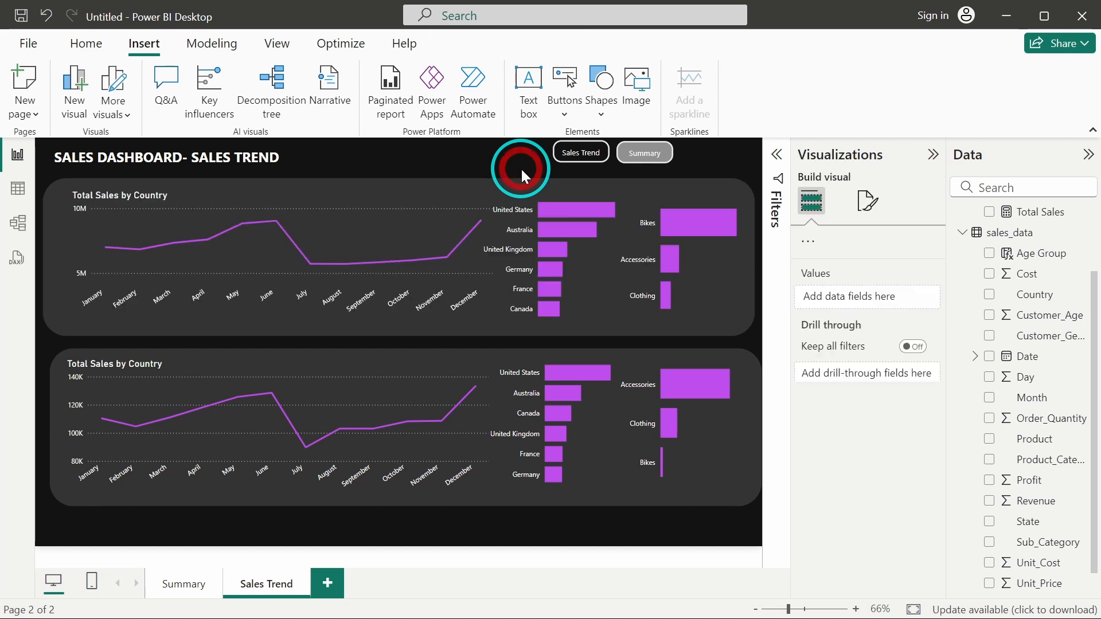
Swap the two buttons on the Sales Trend page so grey Summary sits before black Sales Trend, and level them.
mouse_move(585, 165)
left_mouse_down()
mouse_move(573, 154)
mouse_move(673, 153)
mouse_move(569, 150)
left_mouse_up()
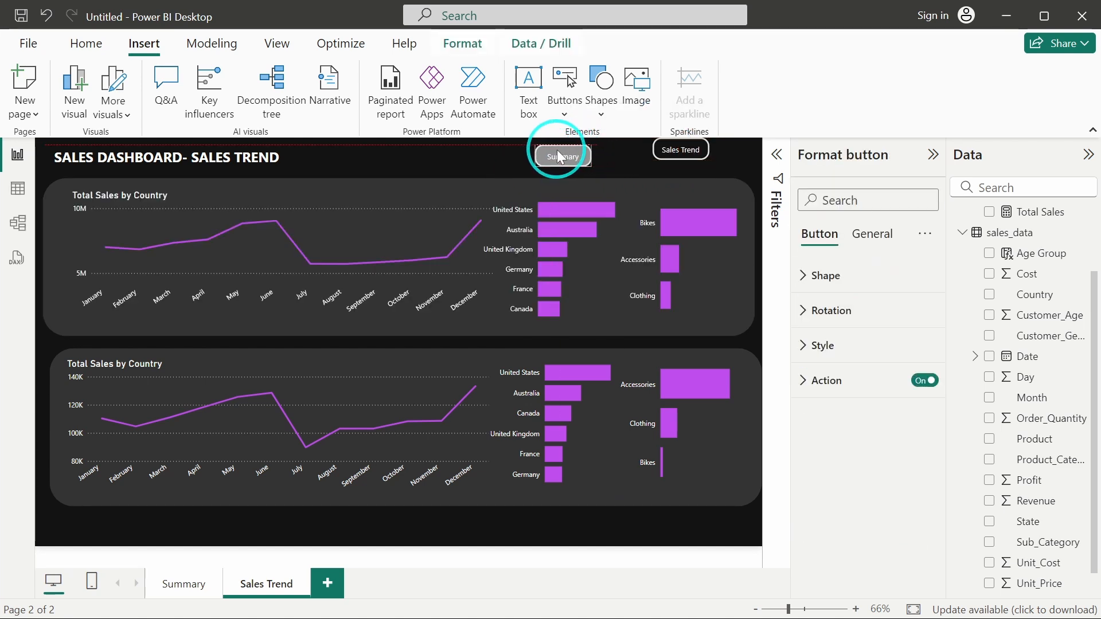
left_click_drag(675, 147, 627, 153)
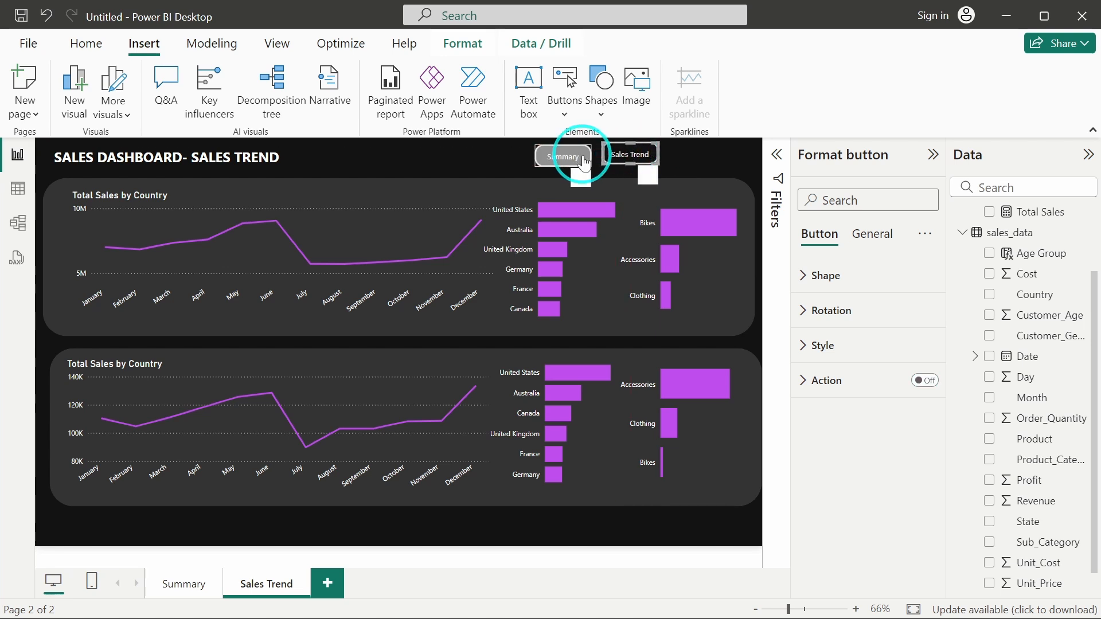
left_click_drag(582, 158, 583, 154)
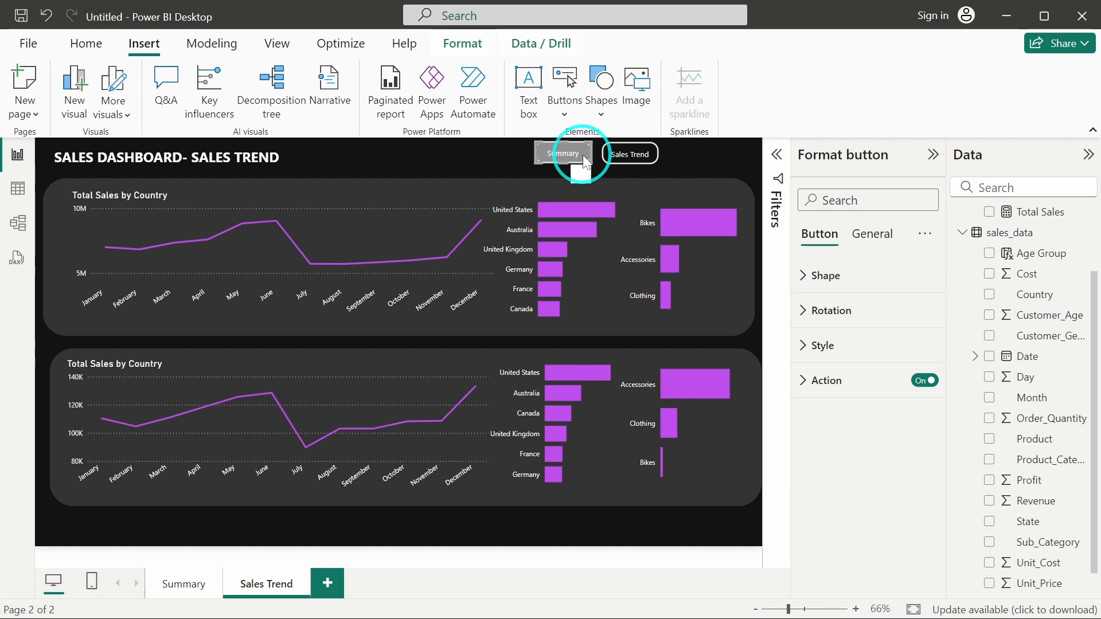
left_click(487, 153)
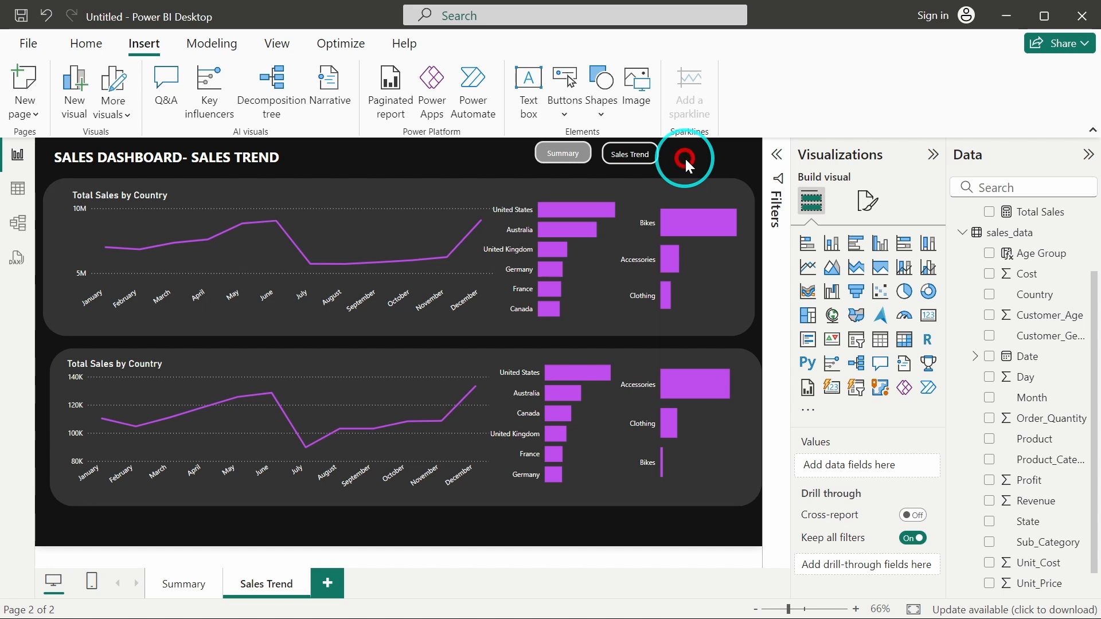
Shift the black Sales Trend button horizontally towards the right edge of the Sales Trend page.
left_click(603, 157)
key("Right")
key("Right")
key("Right")
key("Right")
key("Right")
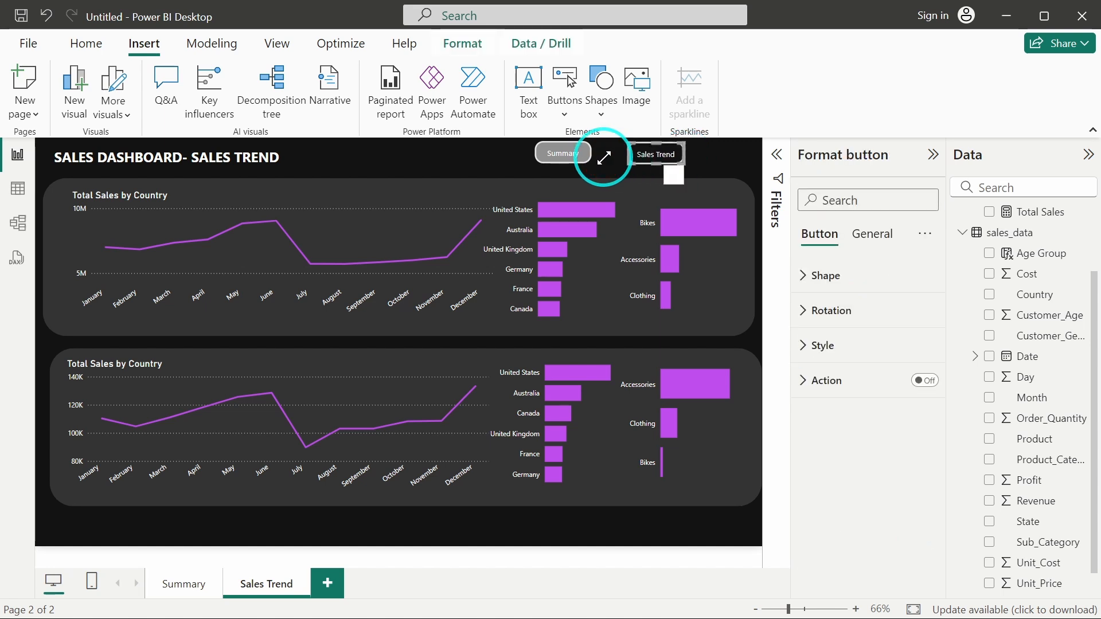
key("Right")
key("Right")
key("Right")
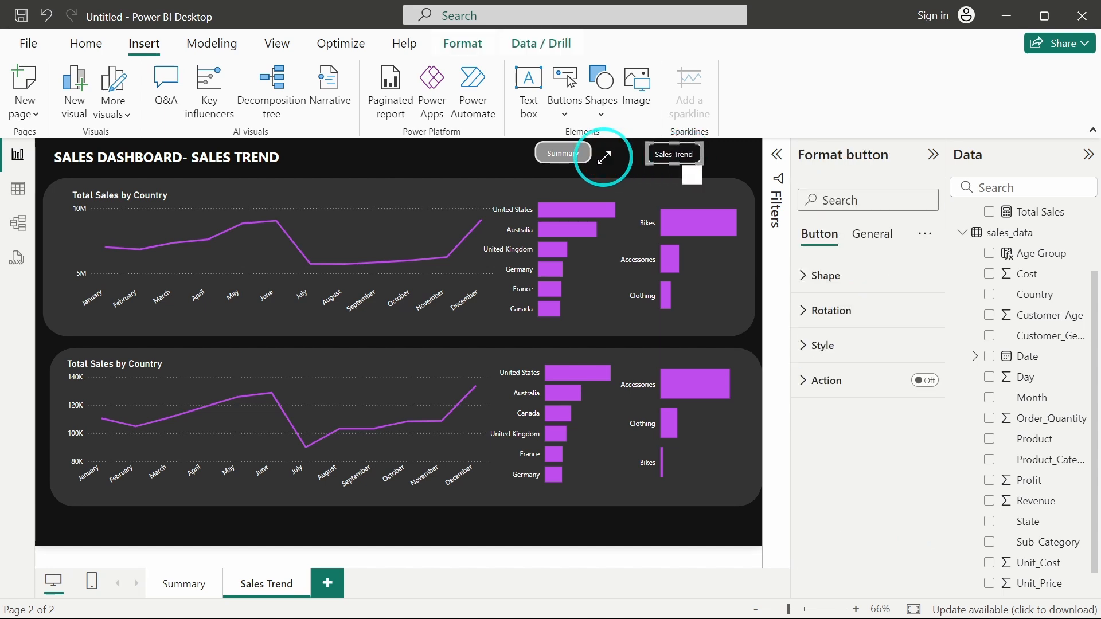
Shift the grey Summary button rightwards until it sits close beside the Sales Trend button, and return to the Summary page.
left_click(566, 155)
key("Right")
key("Right")
key("Right")
key("Right")
key("Right")
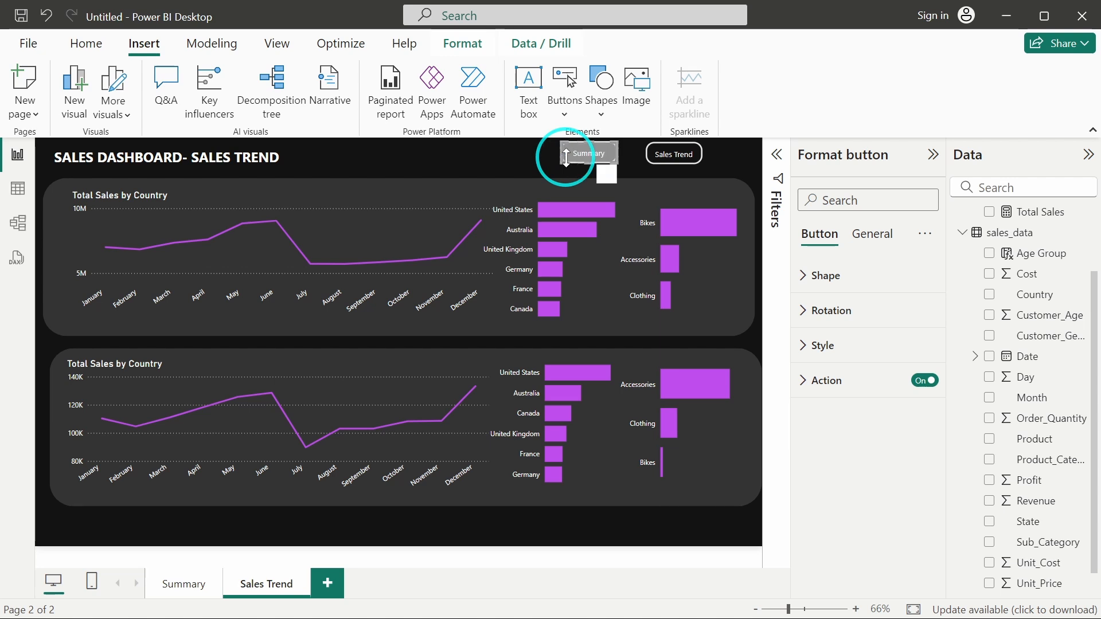
key("Right")
key("Right")
key("Right")
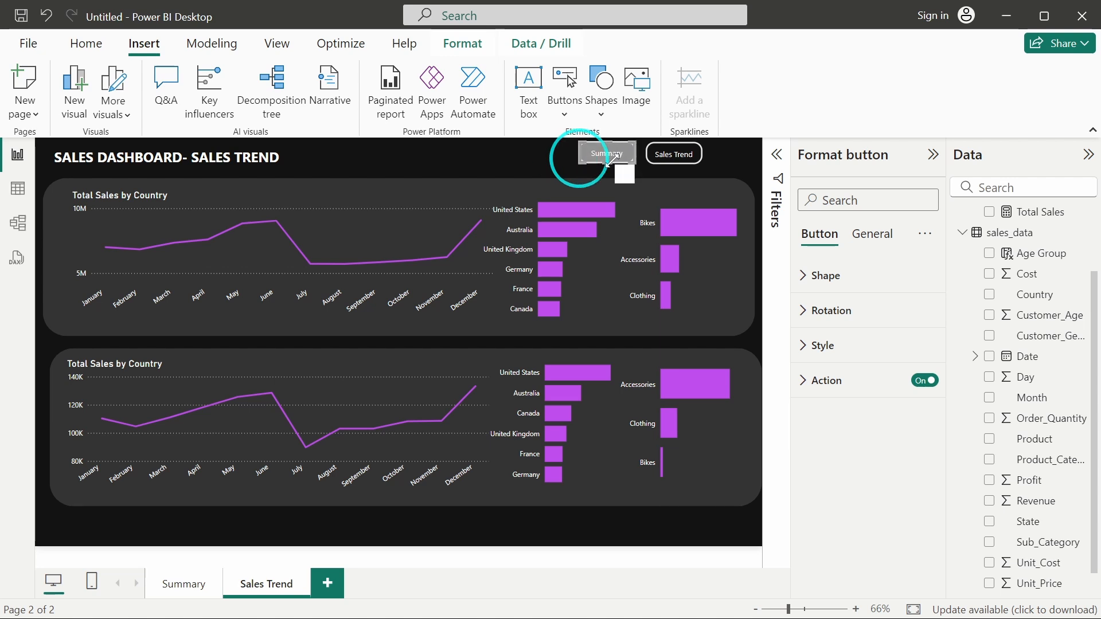
left_click(721, 170)
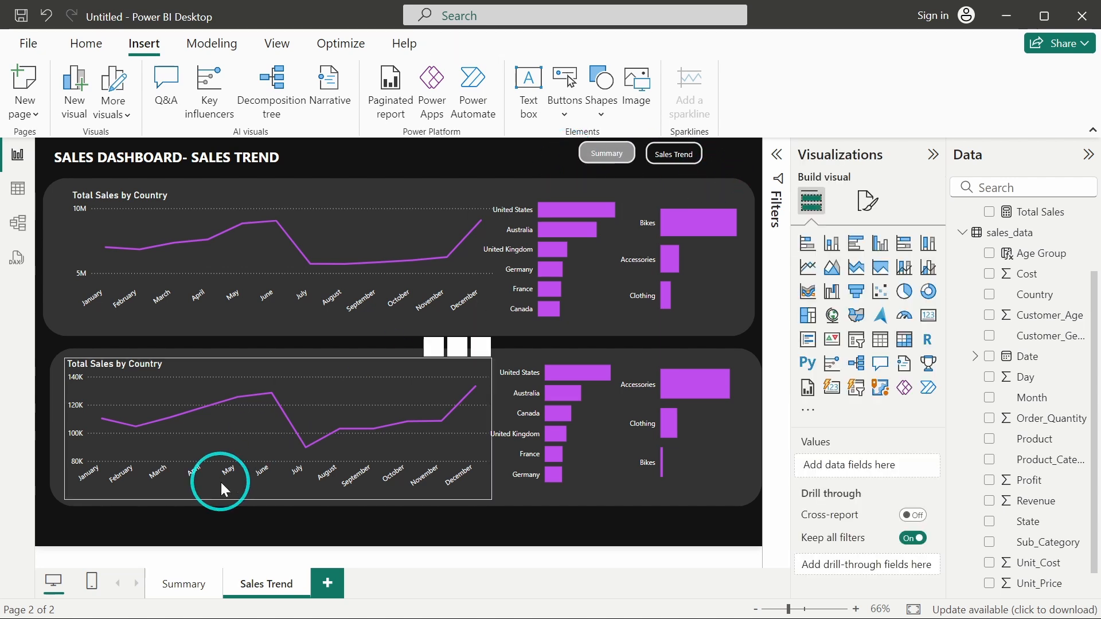
left_click(189, 580)
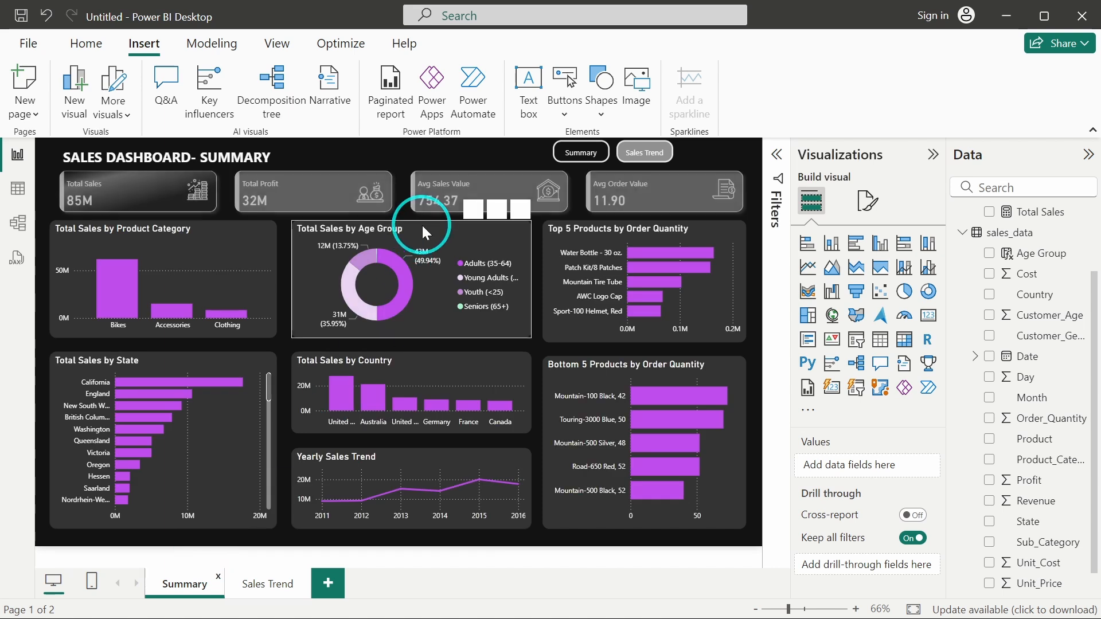
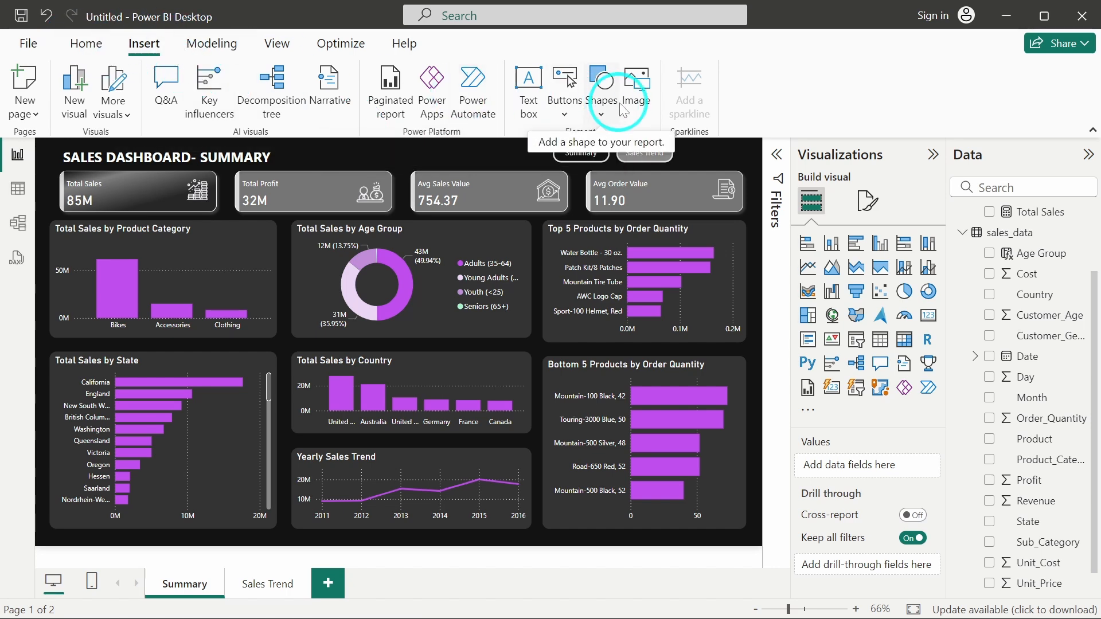
Insert the Slicer image into the Summary page.
left_click(637, 86)
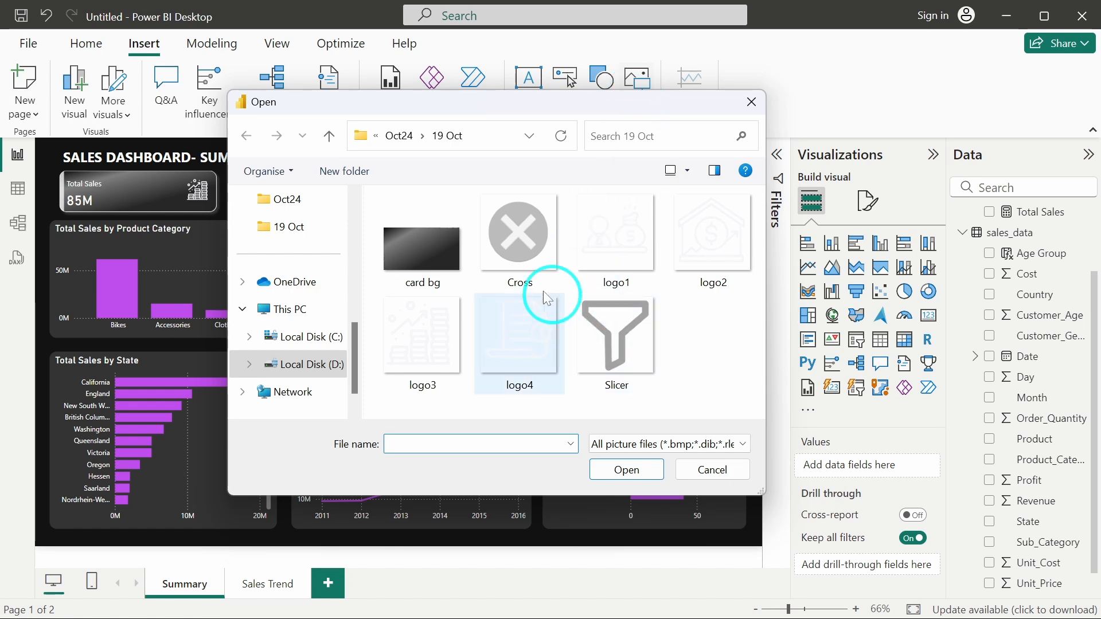
left_click(610, 344)
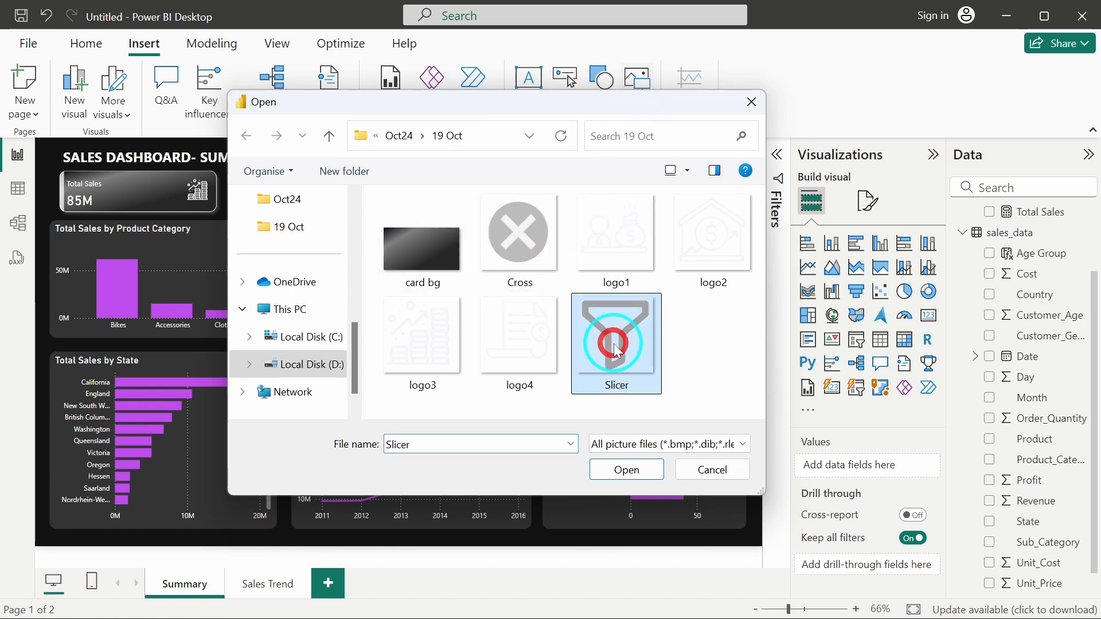
left_click(638, 475)
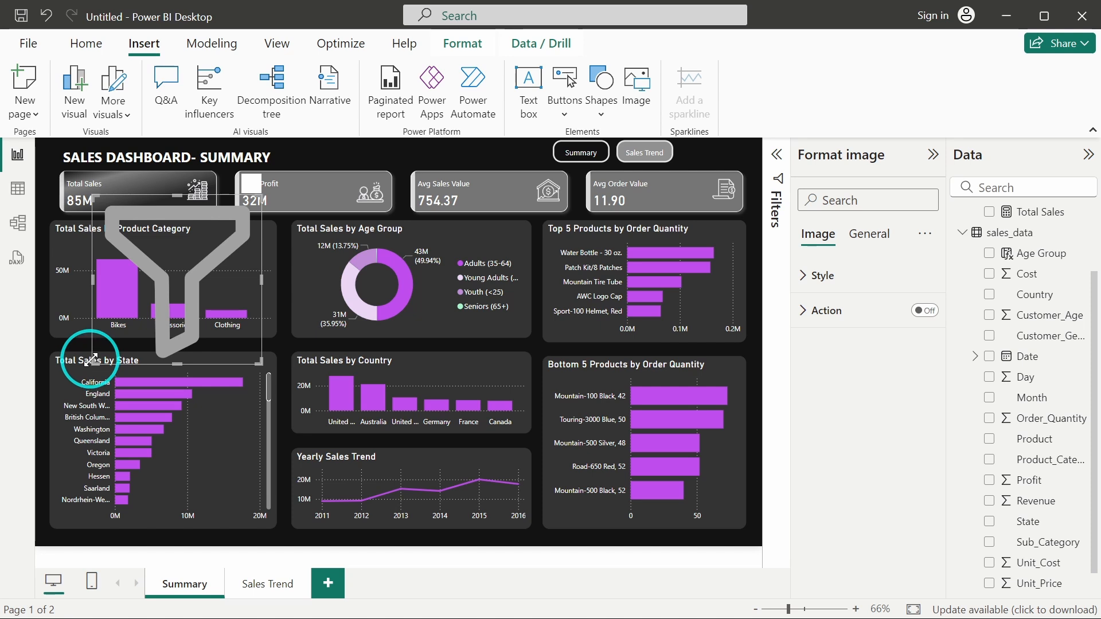
Shrink the funnel image to icon size and place it in the header's right corner, beside the Sales Trend button.
left_click_drag(93, 361, 194, 243)
left_click(267, 221)
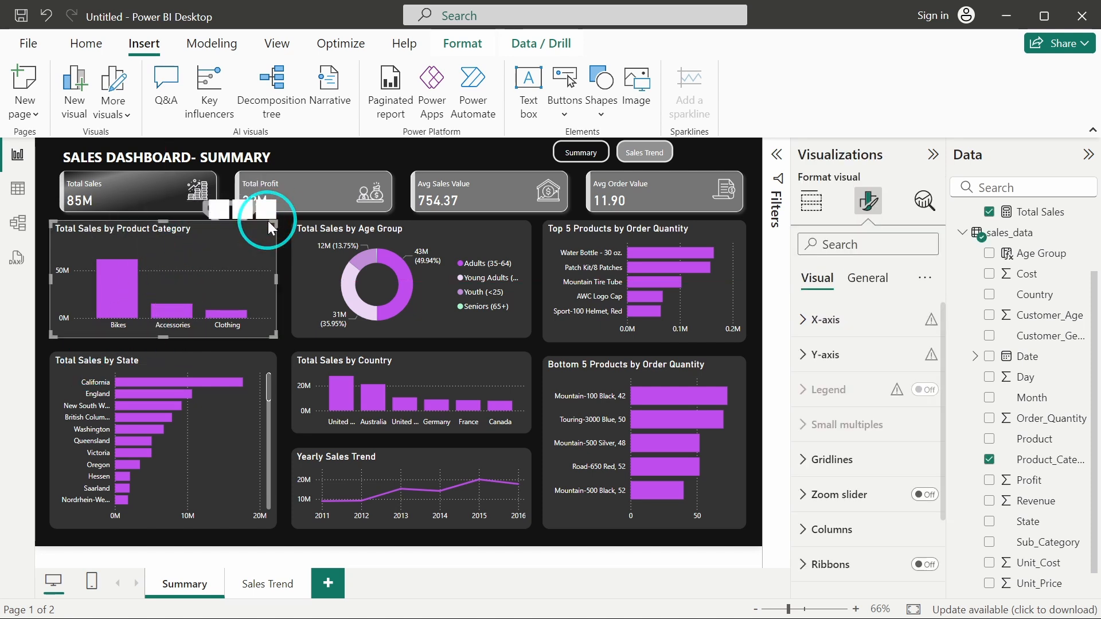
left_click(280, 236)
left_click_drag(226, 232, 704, 153)
left_click_drag(675, 205, 704, 162)
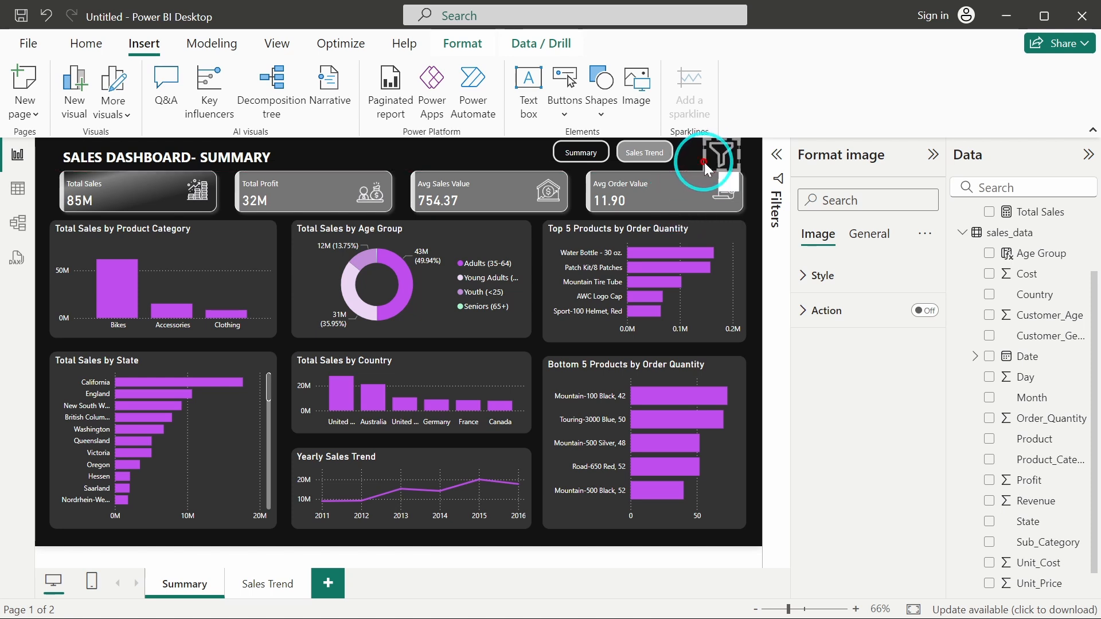
left_click(518, 148)
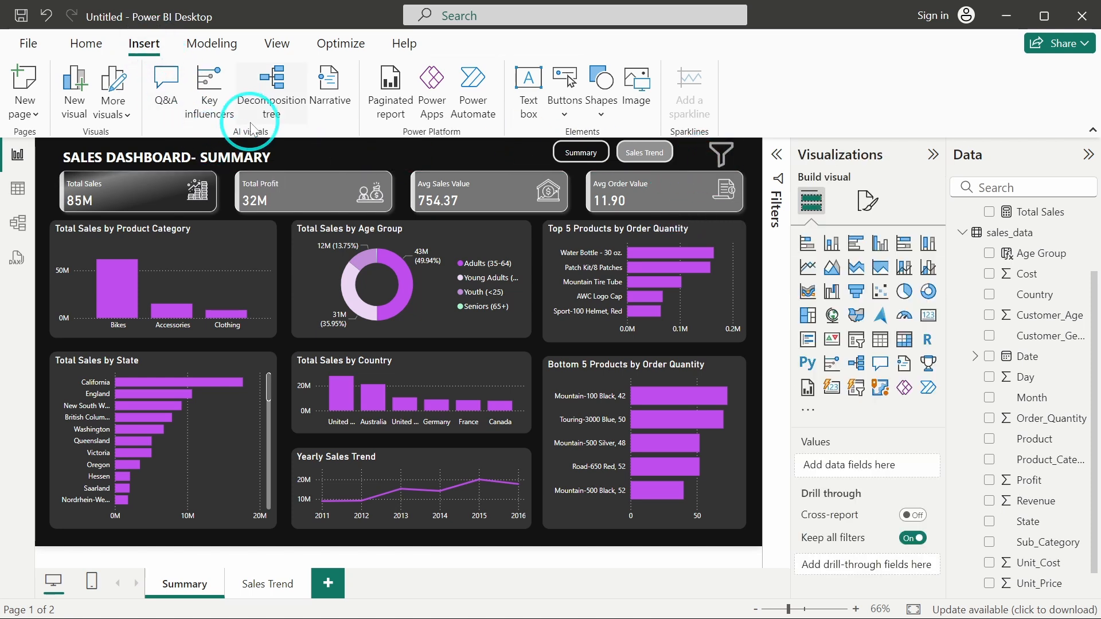
Insert the Cross image into the Summary page.
left_click(633, 84)
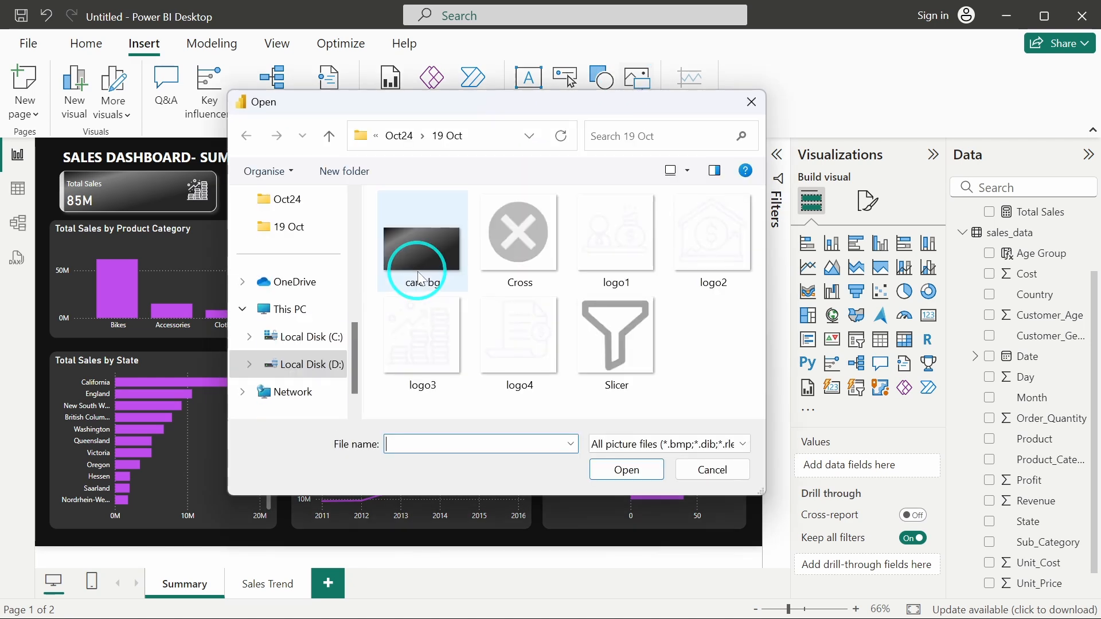
left_click(550, 221)
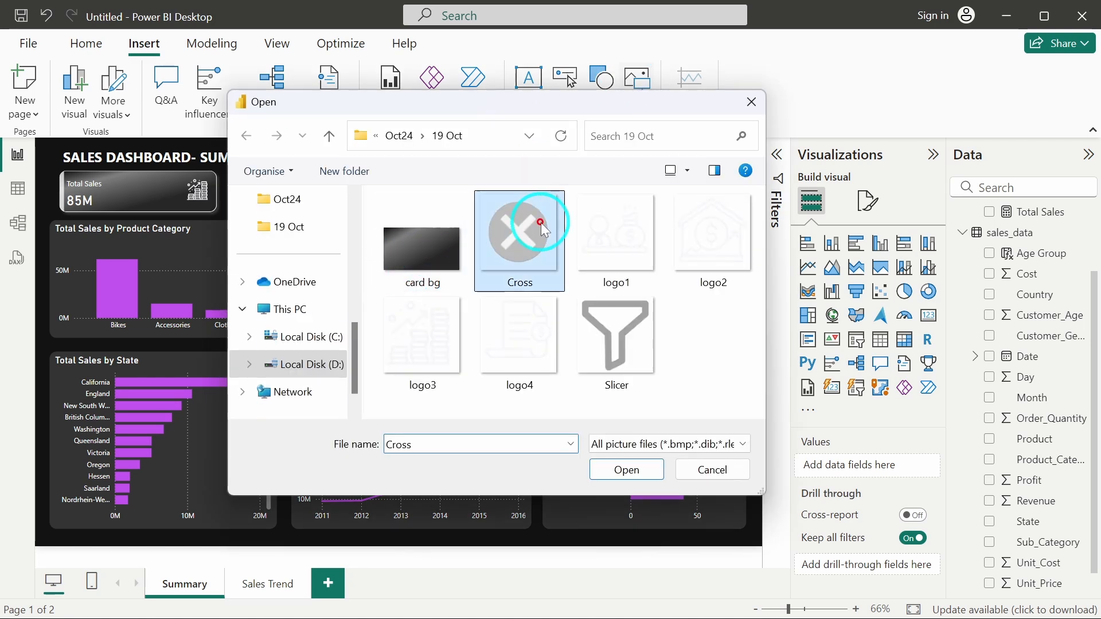
left_click(609, 471)
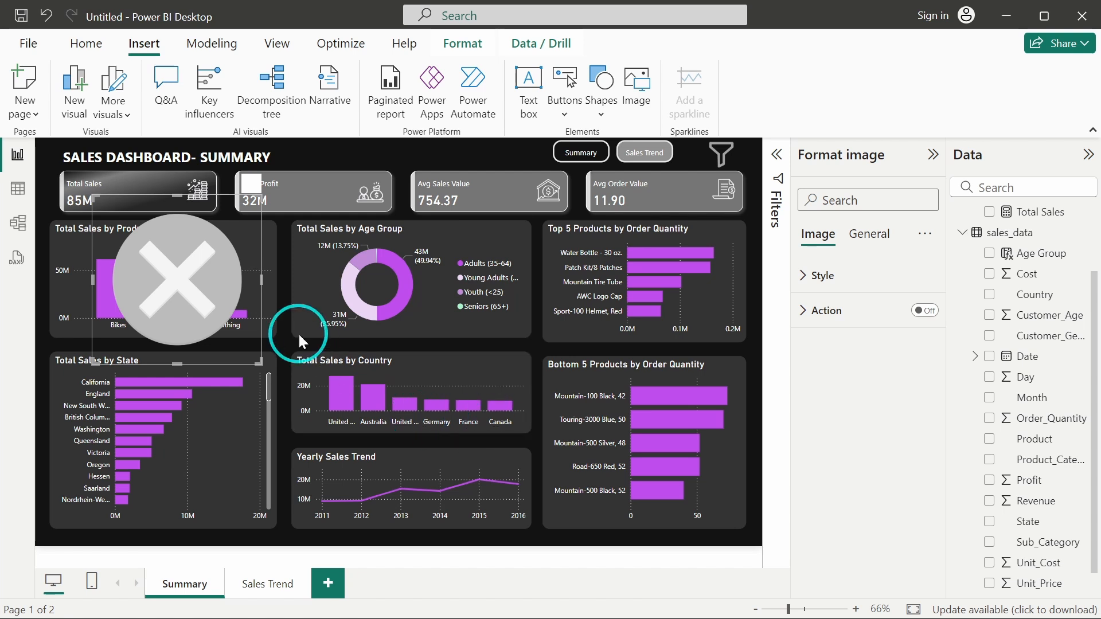
Shrink the cross image to icon size and place it in the header above the Avg Sales Value card.
left_click_drag(166, 290, 391, 241)
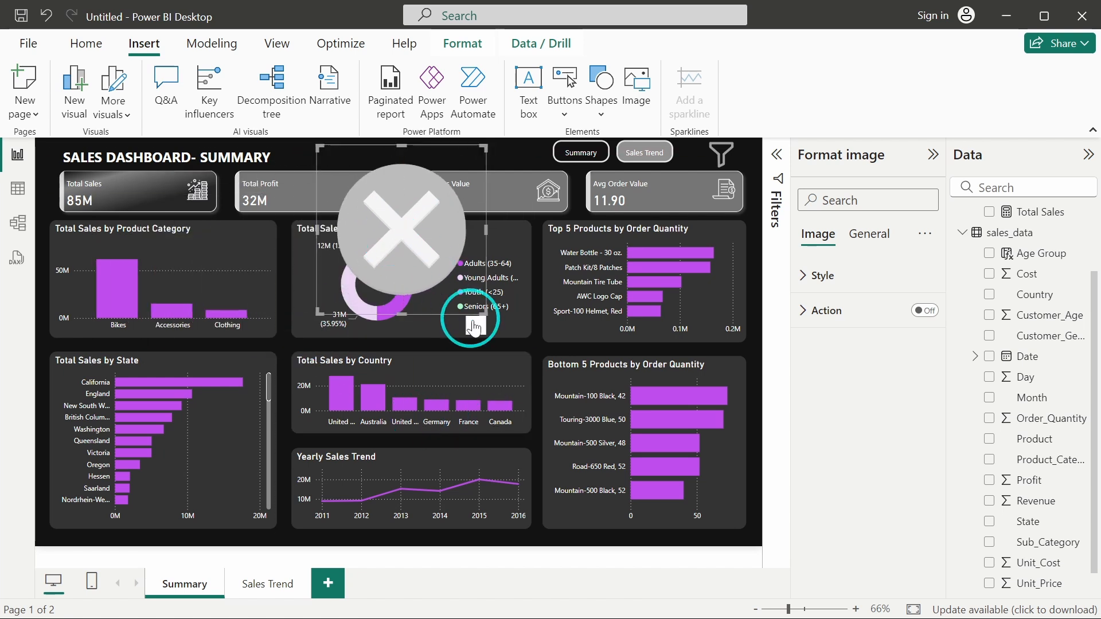
left_click_drag(487, 316, 490, 147)
left_click(443, 146)
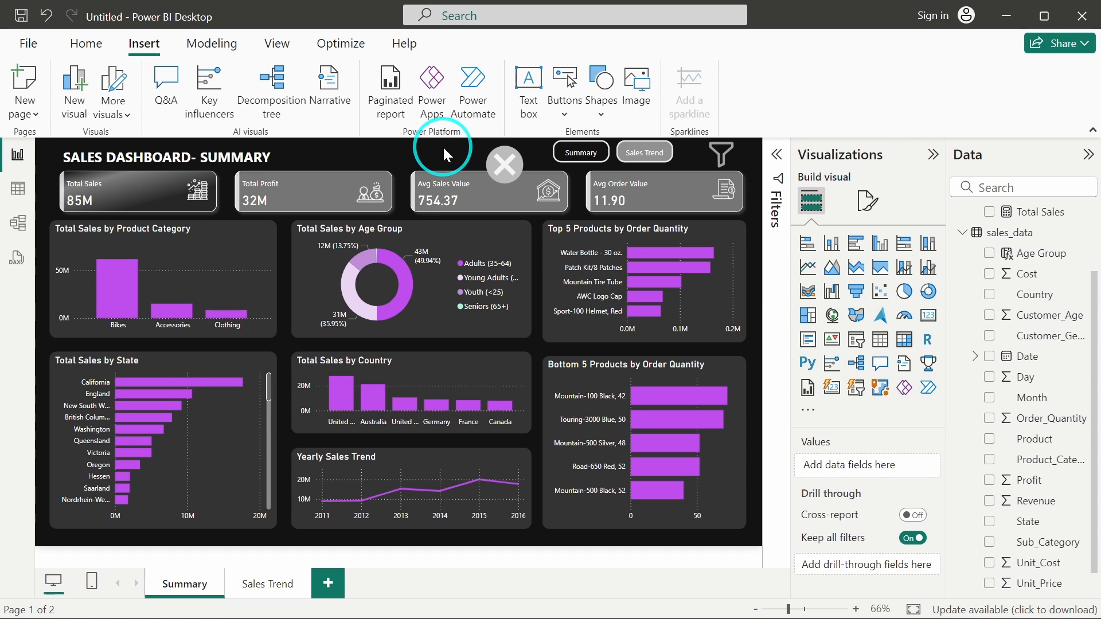
Shrink the funnel icon slightly and shift the Sales Trend and Summary buttons right so they sit beside it.
left_click(713, 147)
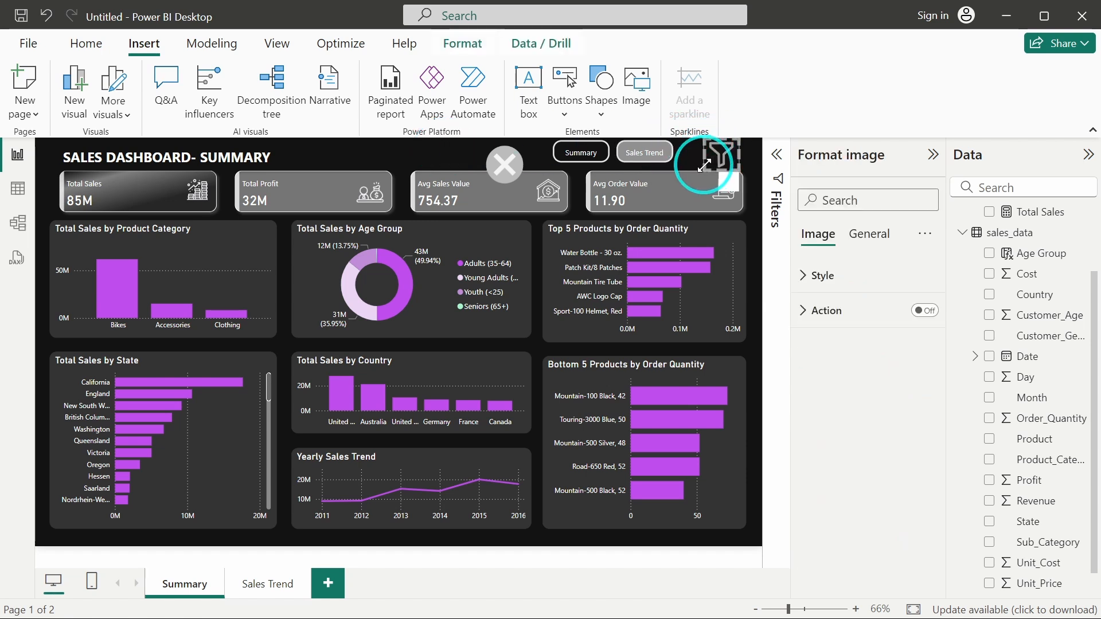
left_click_drag(706, 163, 710, 159)
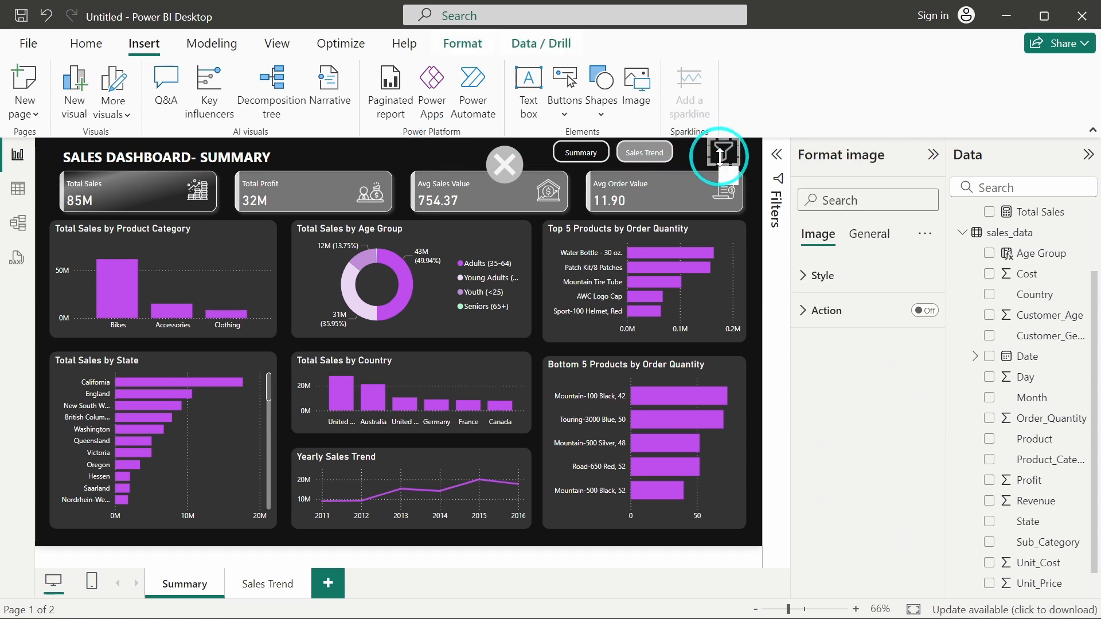
left_click(665, 158)
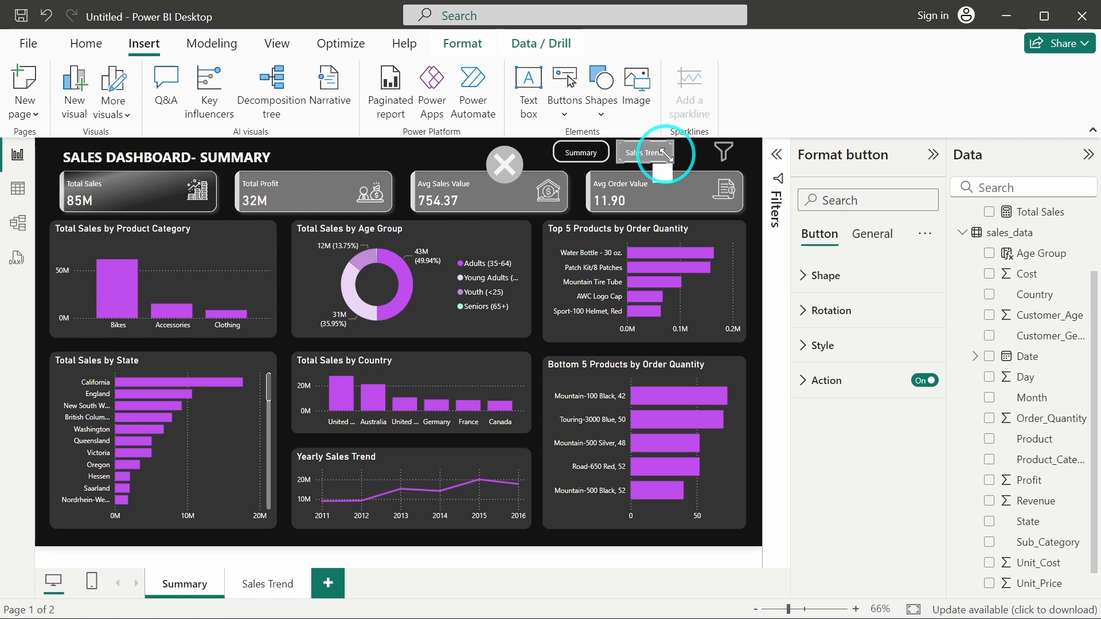
left_click_drag(665, 153, 700, 153)
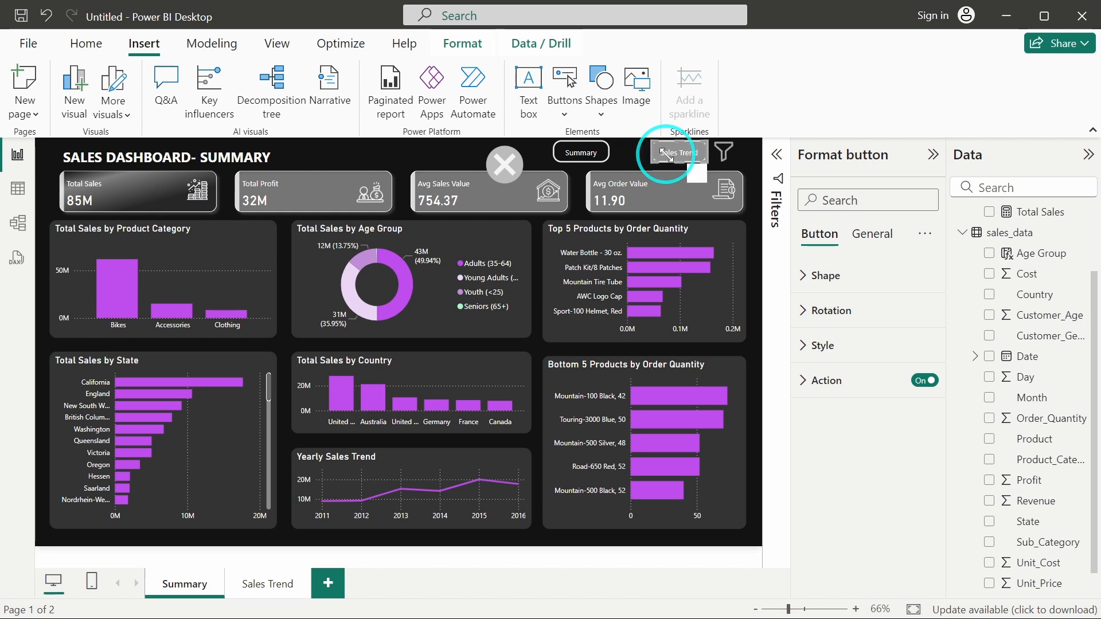
left_click(572, 156)
key("Right")
key("Right")
key("Right")
key("Right")
key("Right")
key("Right")
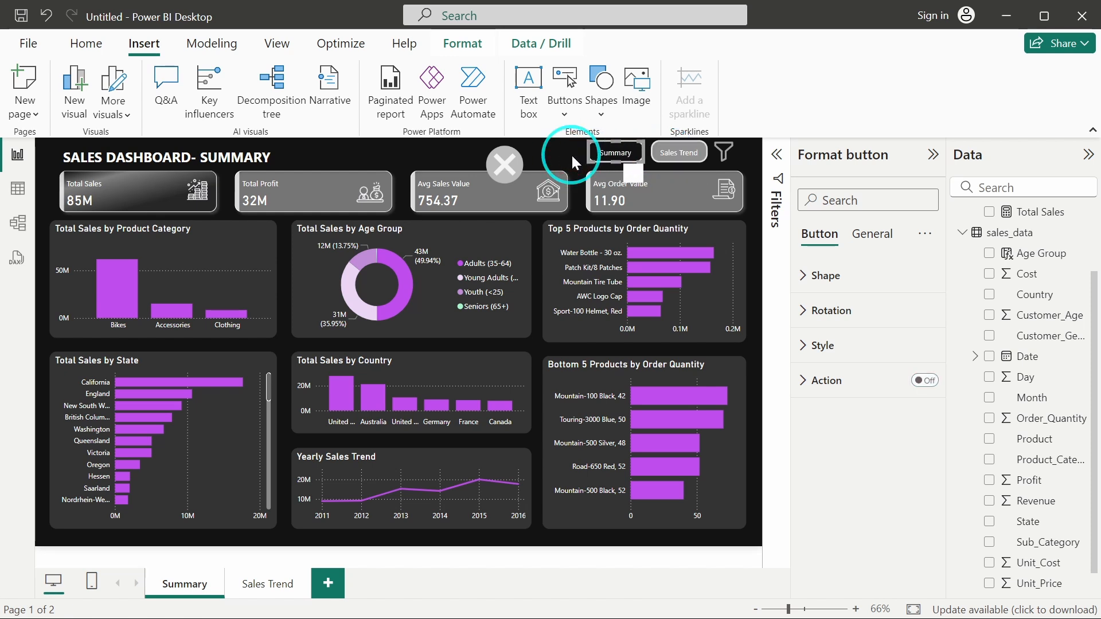
left_click(559, 151)
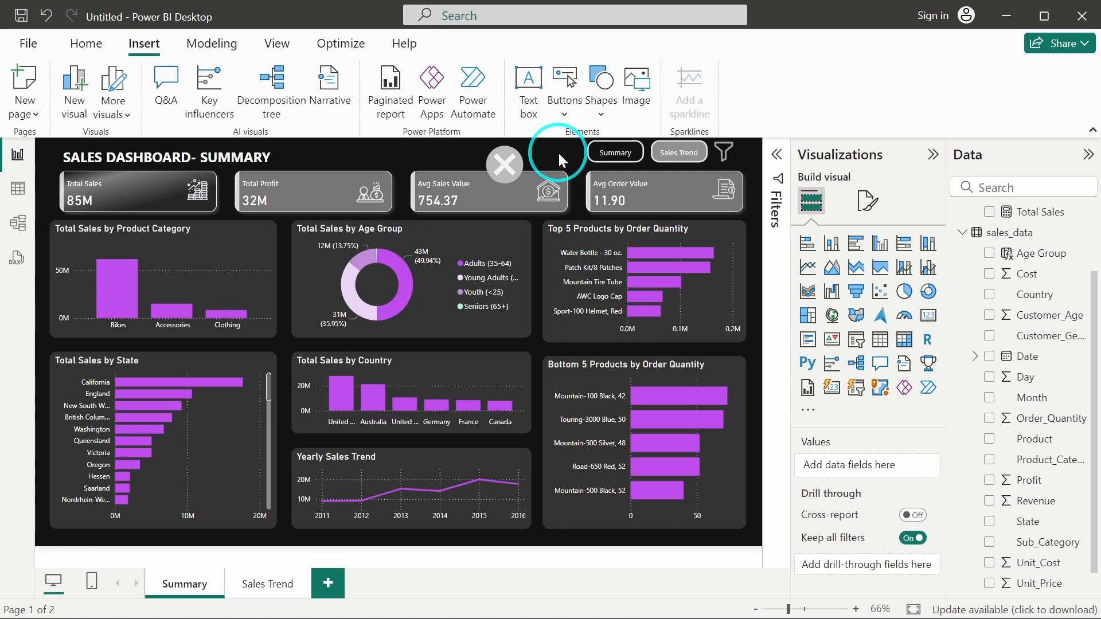
left_click(724, 155)
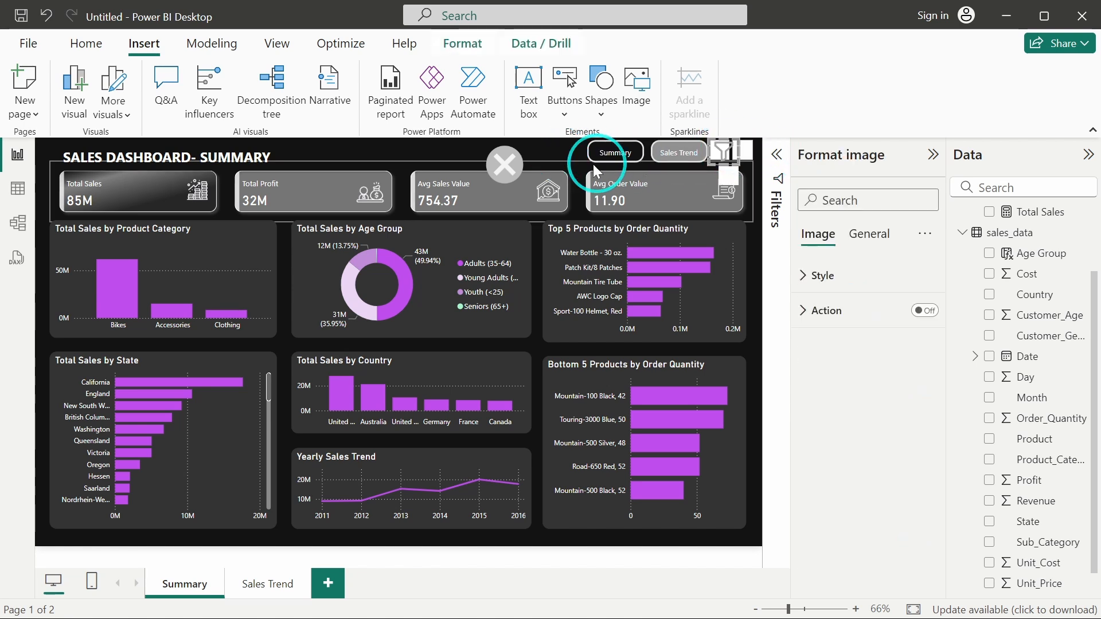
left_click(566, 155)
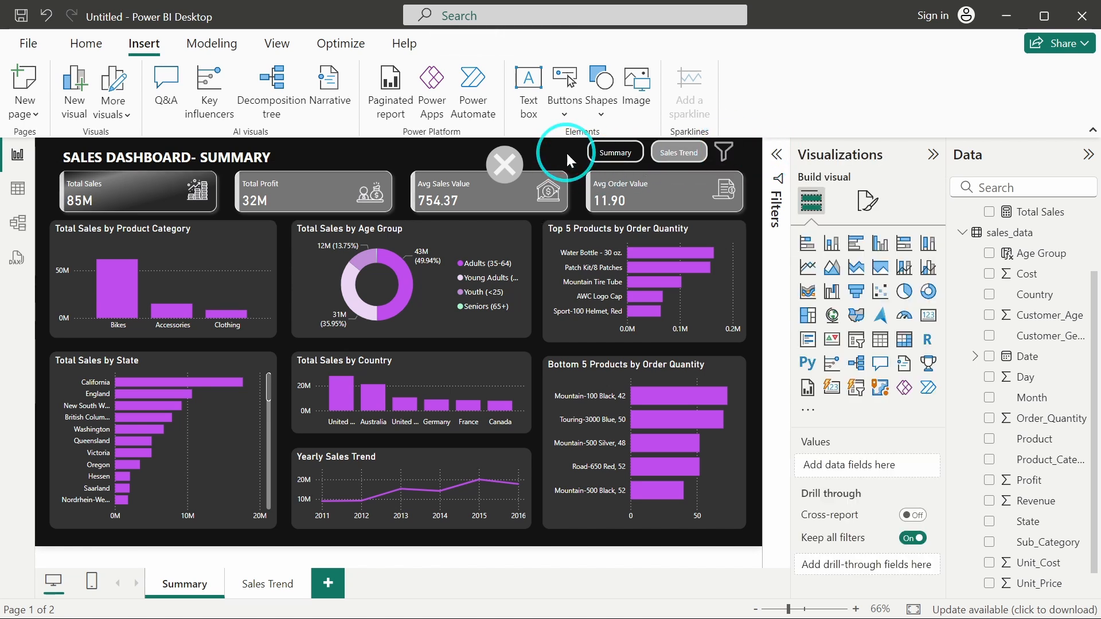
Add a rounded rectangle and stretch it into a tall panel along the right edge of the page.
left_click(606, 117)
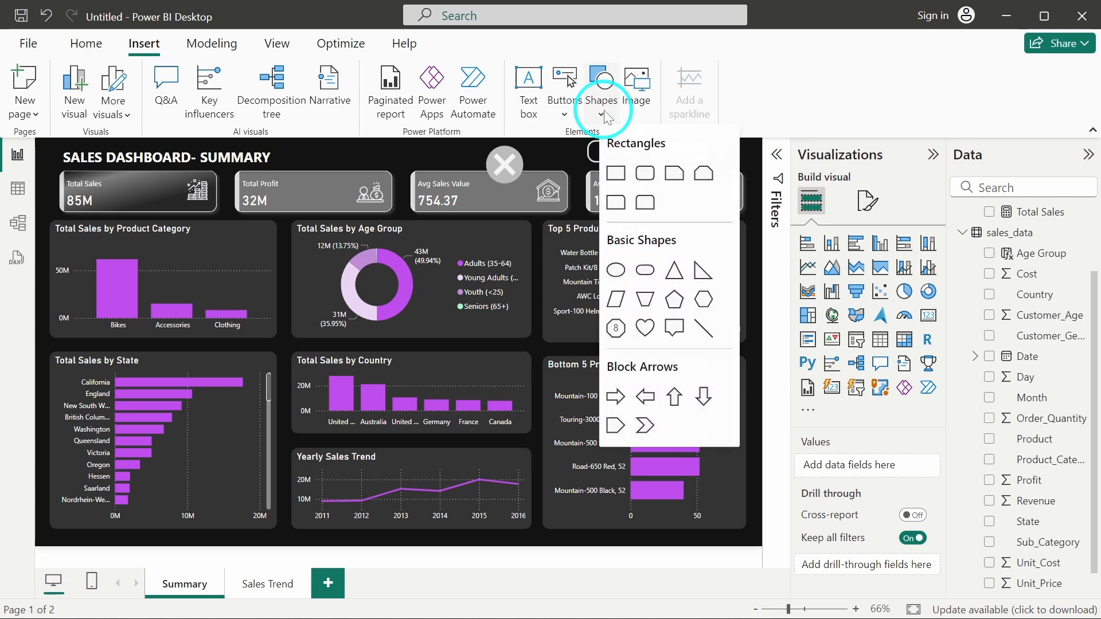
left_click(637, 177)
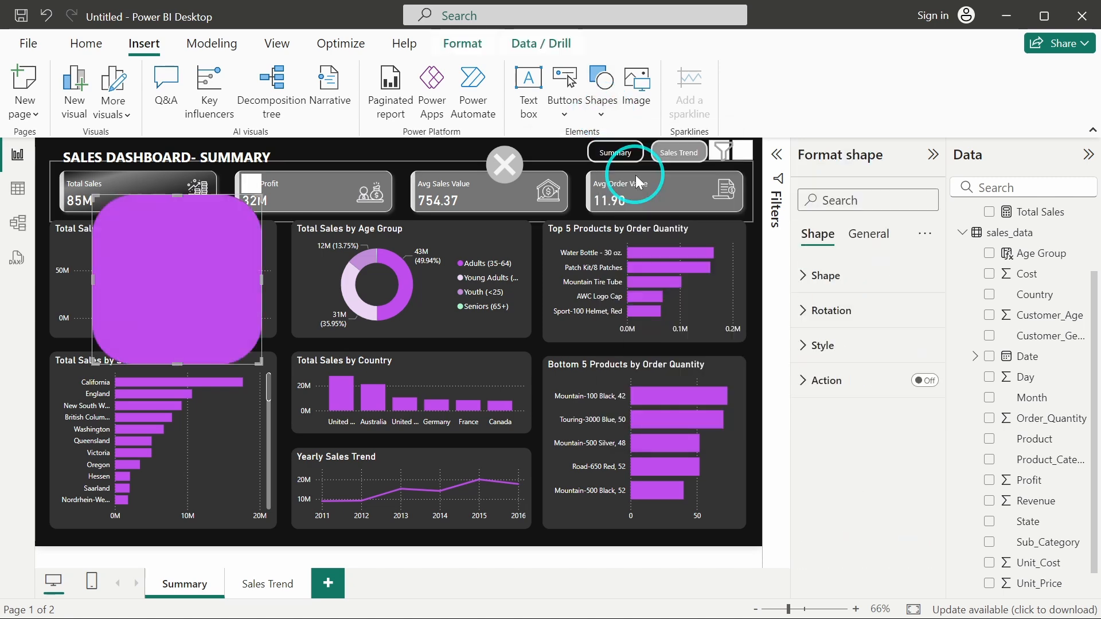
left_click(216, 305)
left_click_drag(191, 299, 659, 317)
left_click_drag(596, 301, 619, 489)
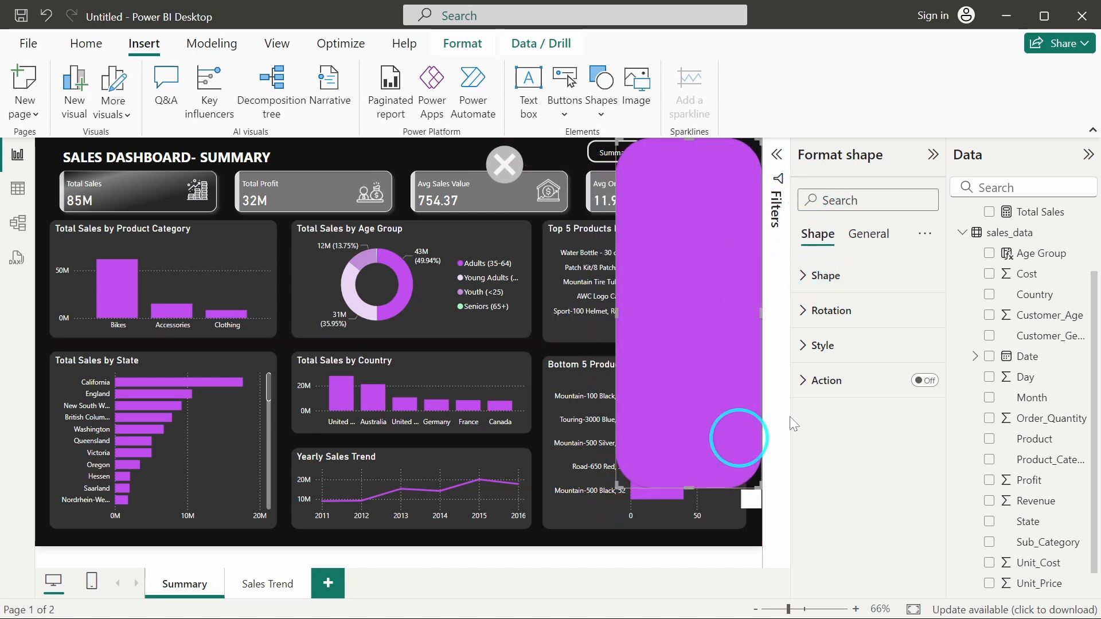
Set the rectangle's rounded corners to 12% and its fill to a recently used grey.
left_click(900, 274)
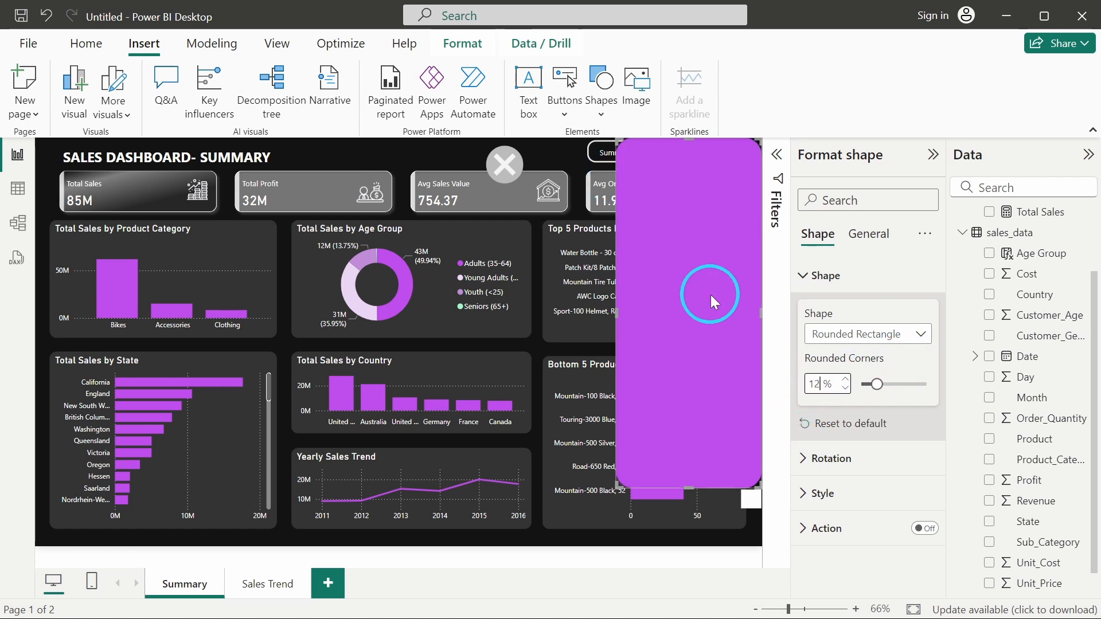
left_click(866, 284)
left_click(855, 347)
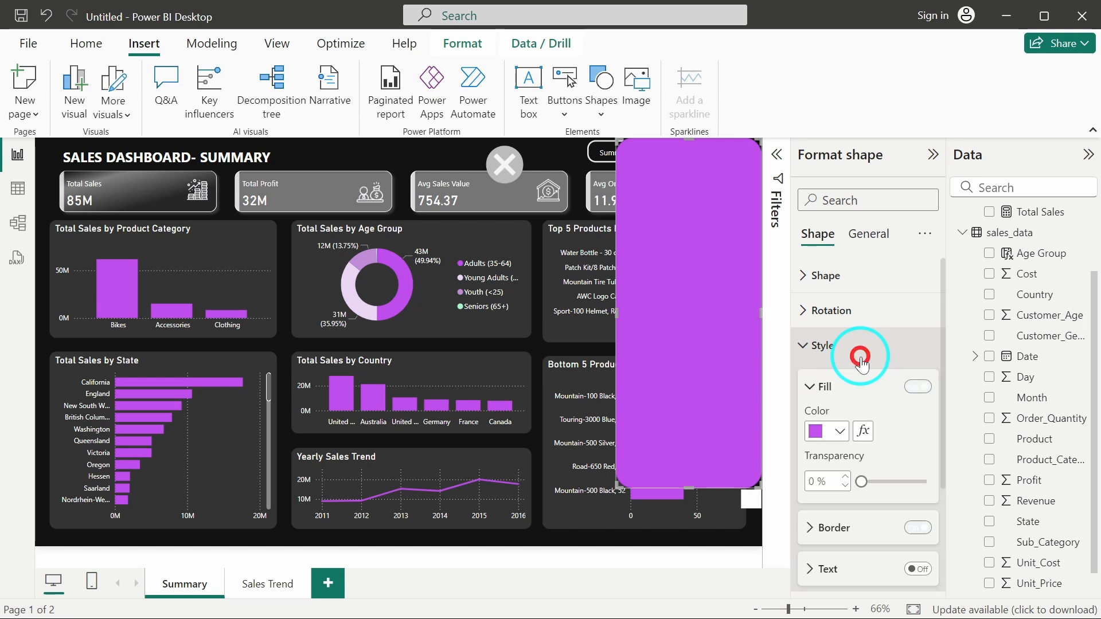
left_click(813, 431)
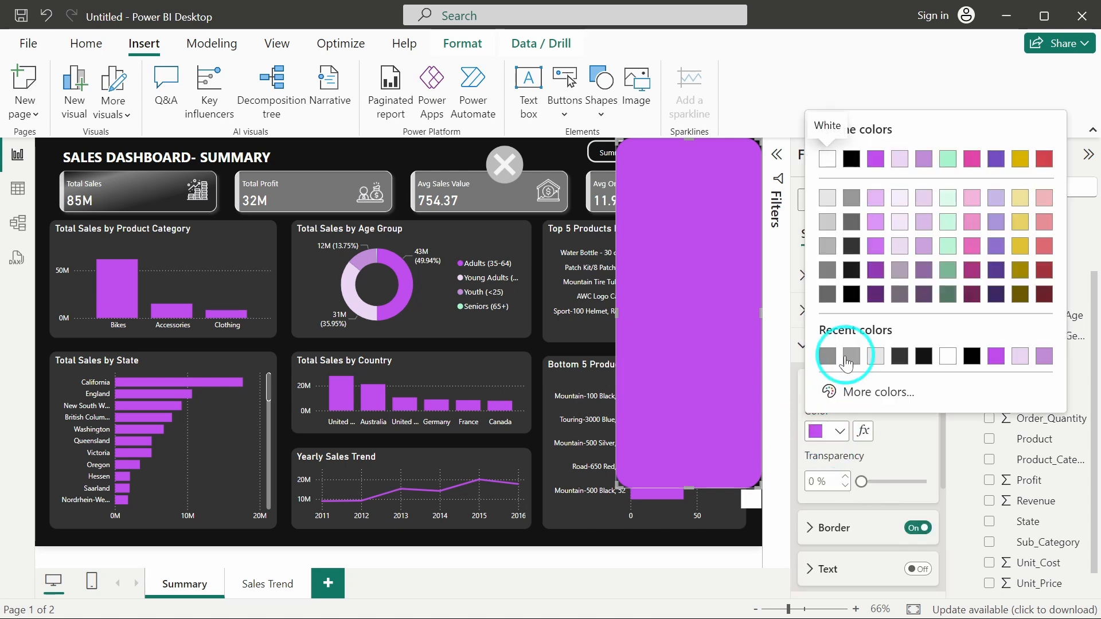
left_click(830, 352)
Set the rectangle's fill transparency to 38%.
scroll(877, 450, "down", 3)
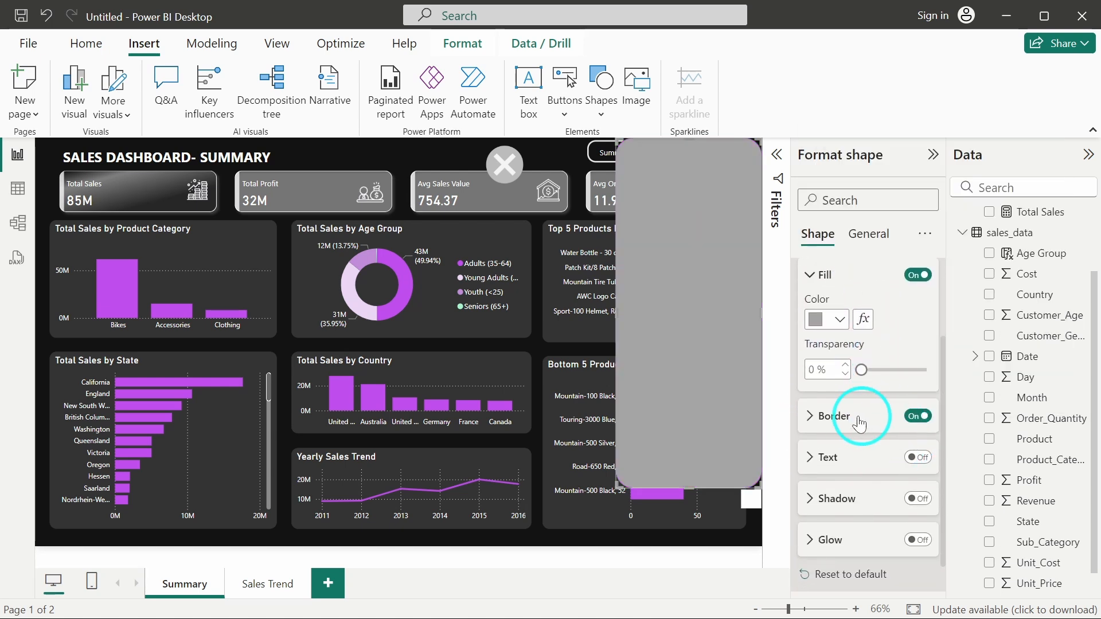
left_click_drag(859, 372, 916, 370)
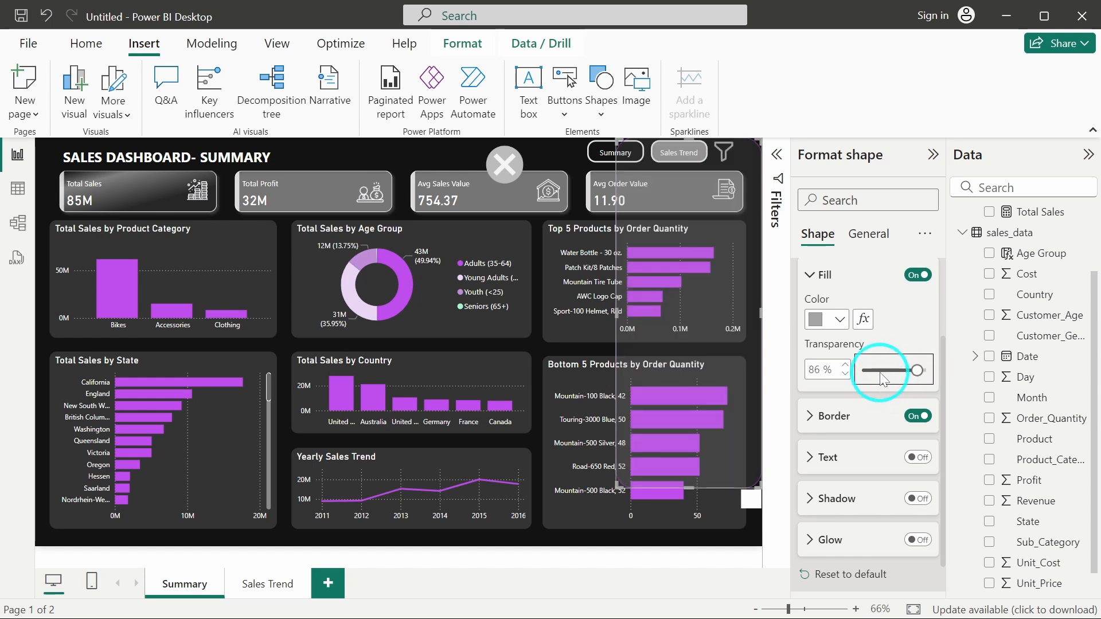
double_click(813, 370)
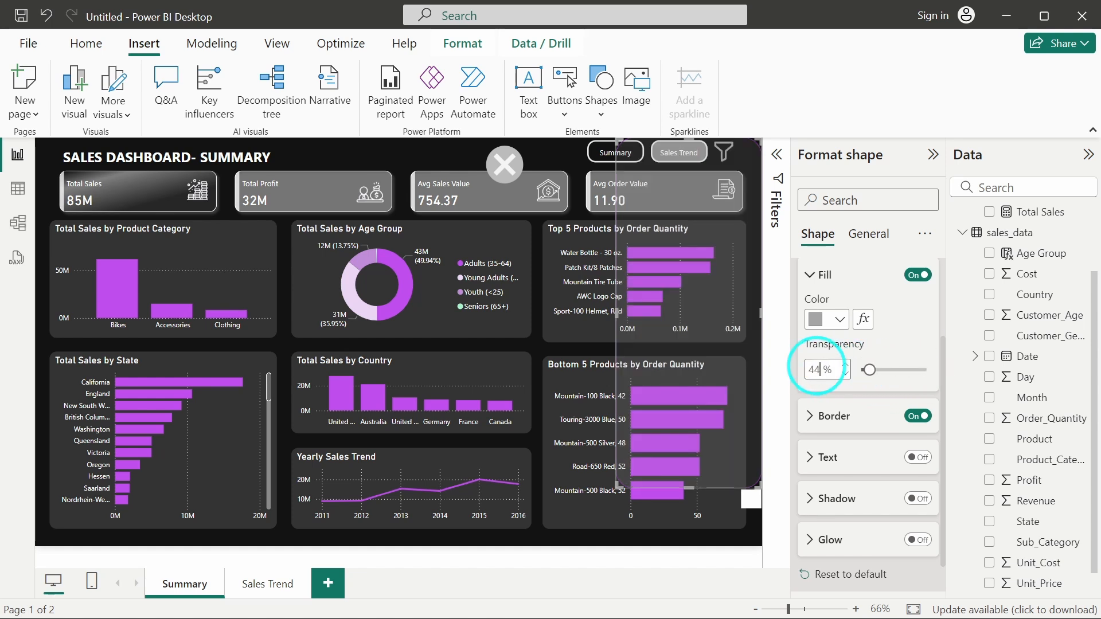
key("Return")
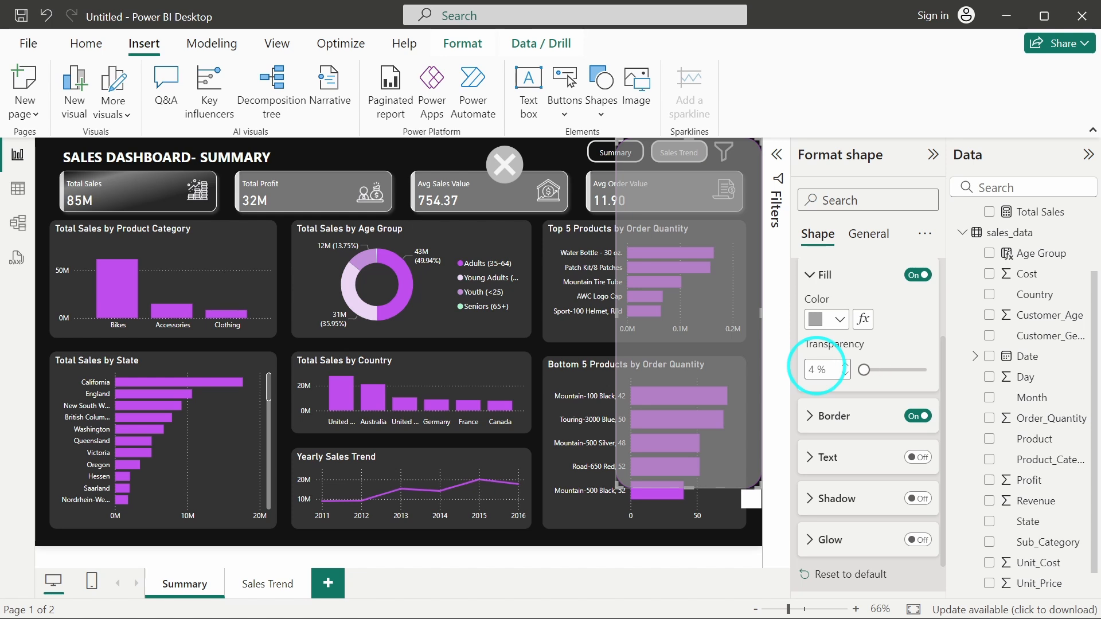
type("0")
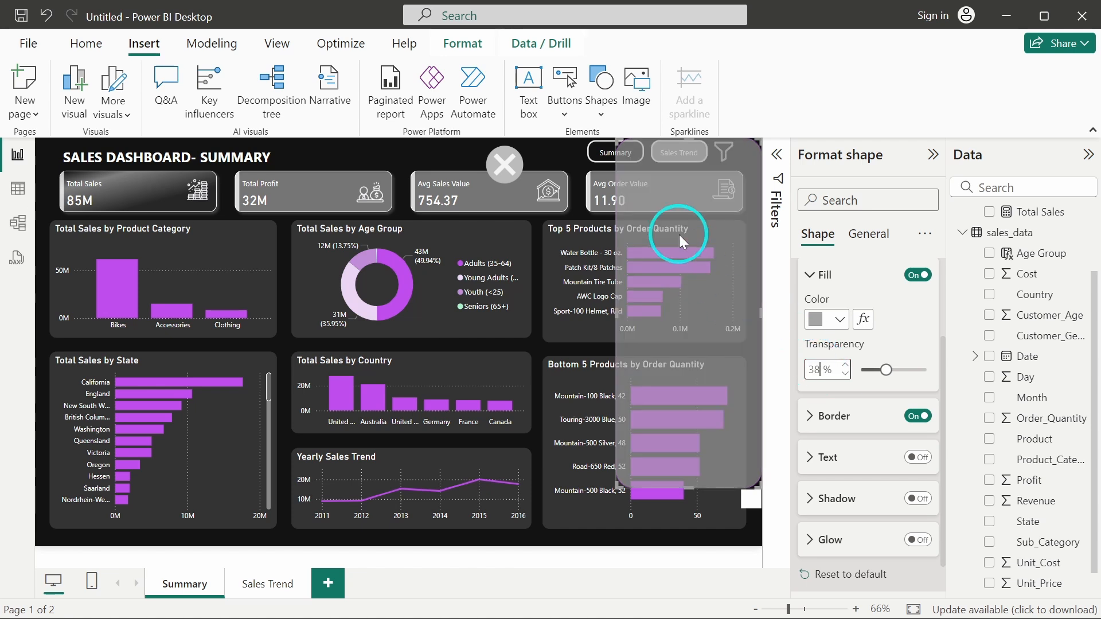
left_click(570, 153)
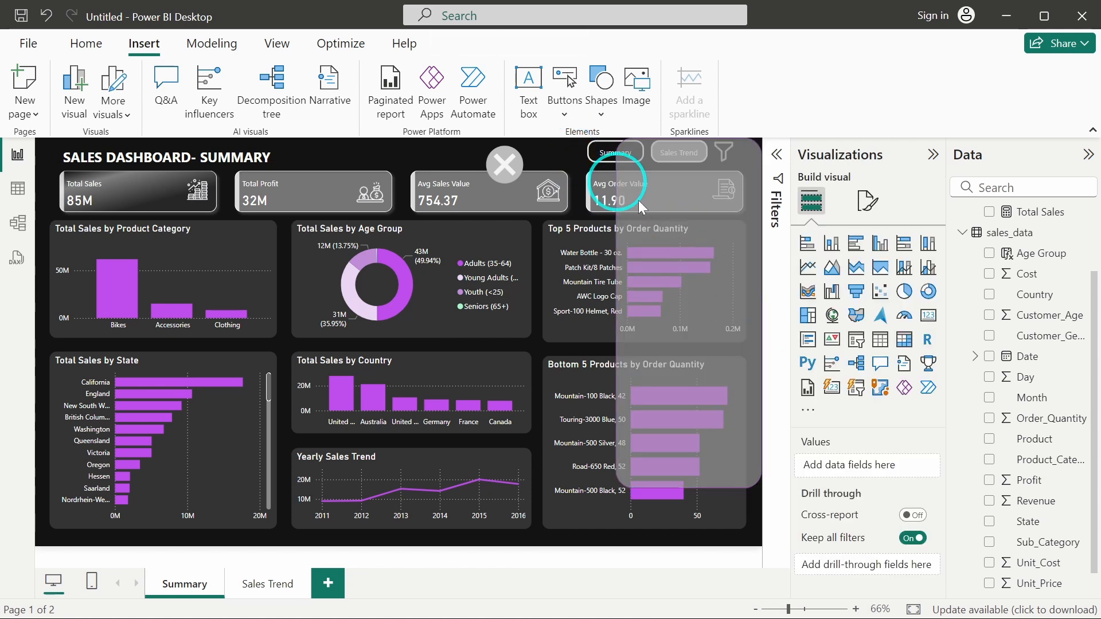
Turn off the border of the grey panel rectangle.
left_click(689, 264)
left_click(813, 345)
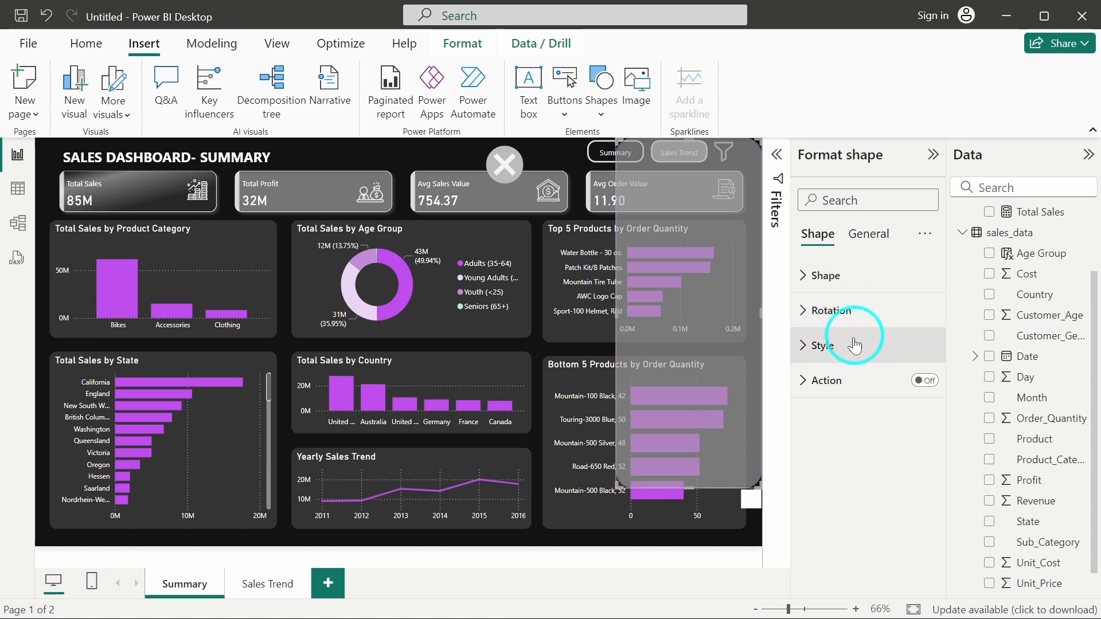
scroll(865, 463, "down", 1)
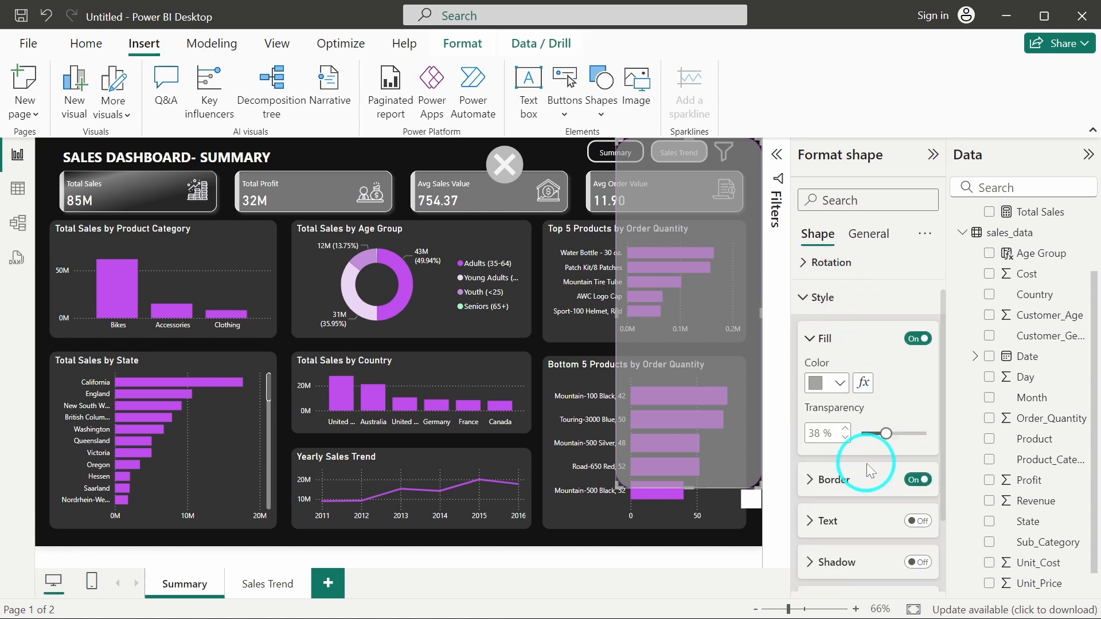
left_click(917, 467)
left_click(843, 337)
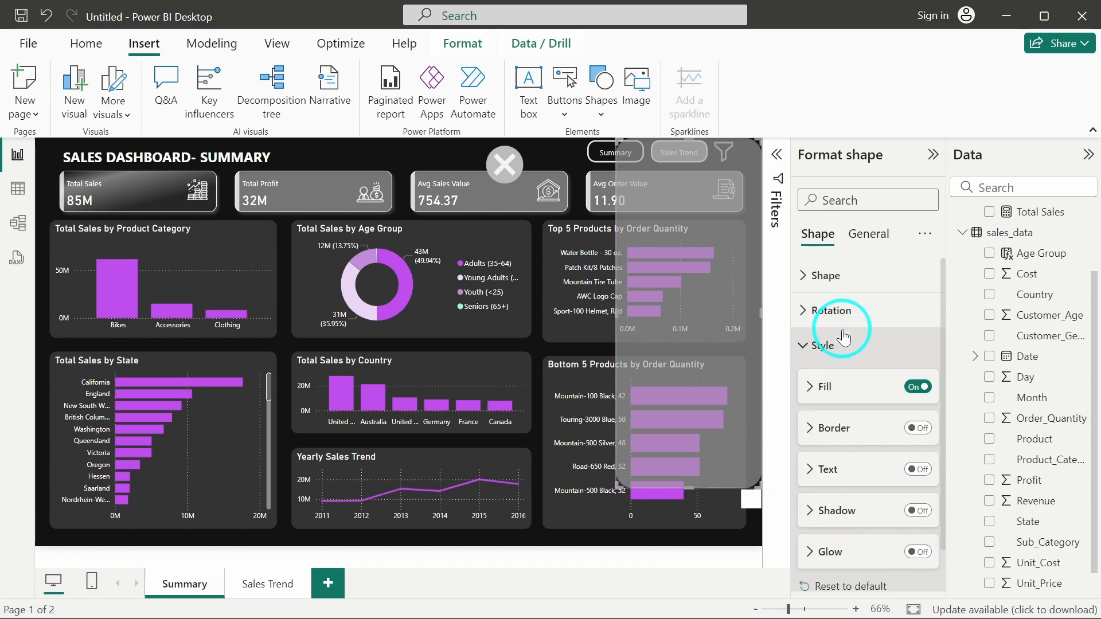
Shrink the cross icon and place it in the upper-right corner of the grey panel.
left_click(817, 344)
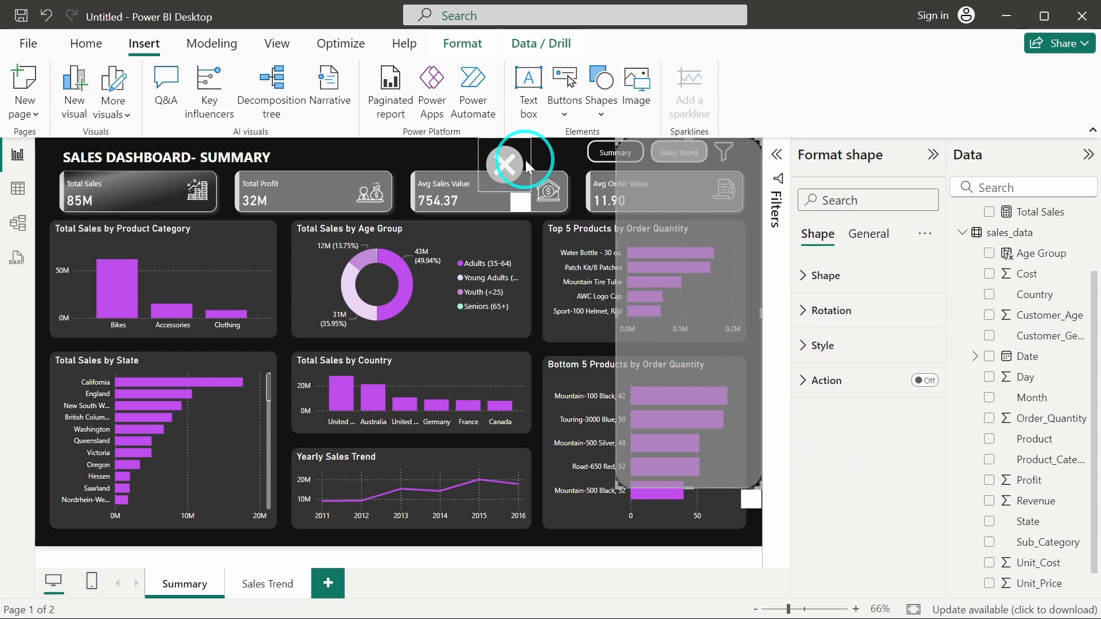
left_click(506, 169)
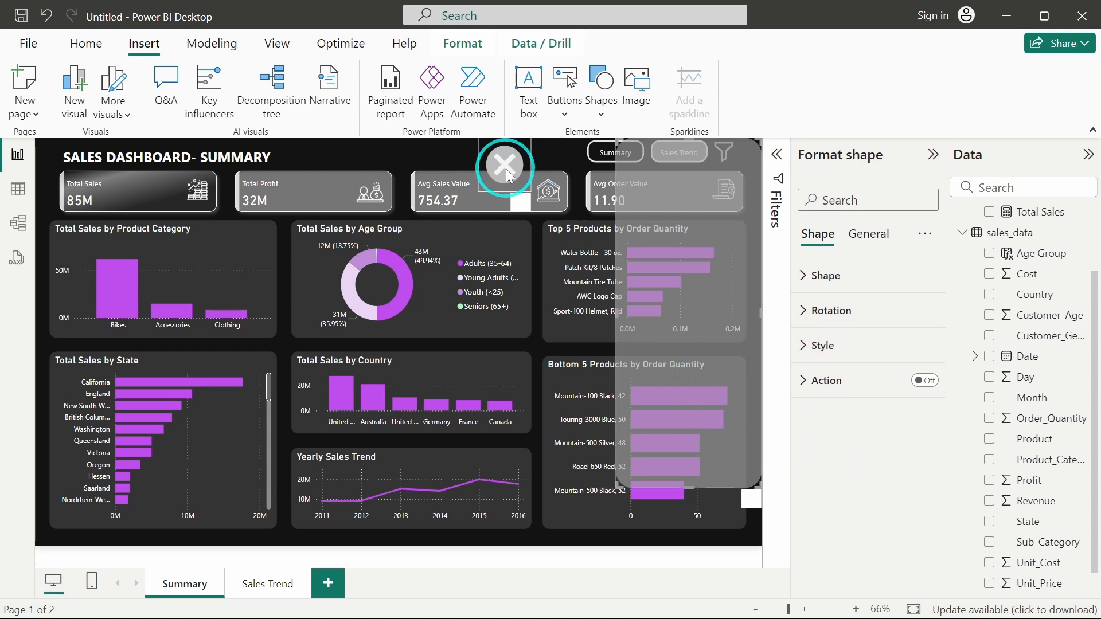
left_click_drag(505, 168, 740, 158)
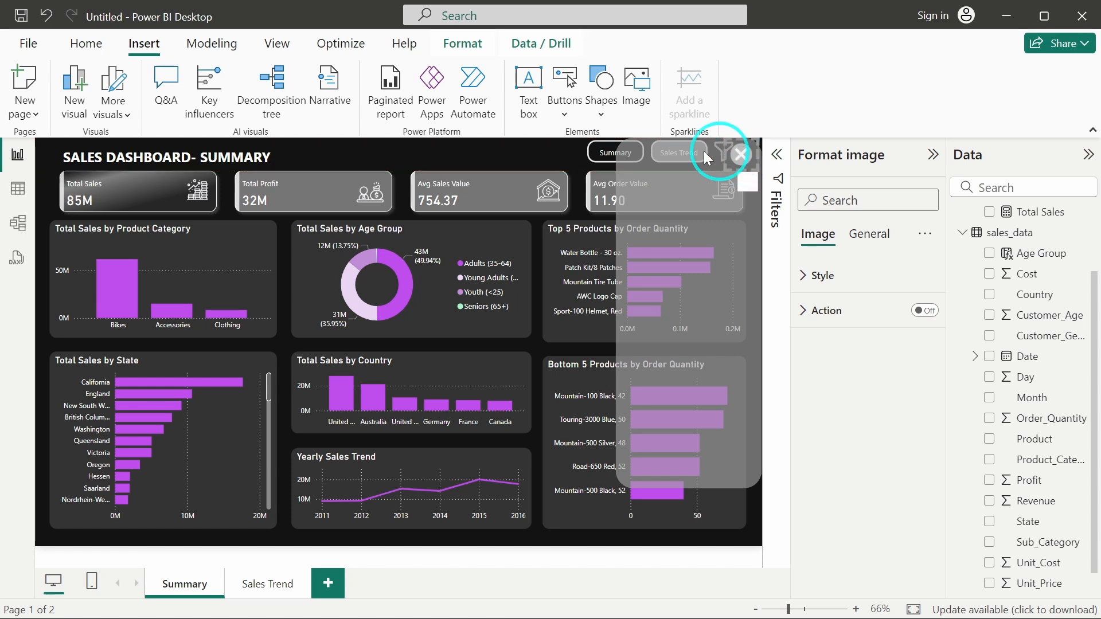
left_click(545, 143)
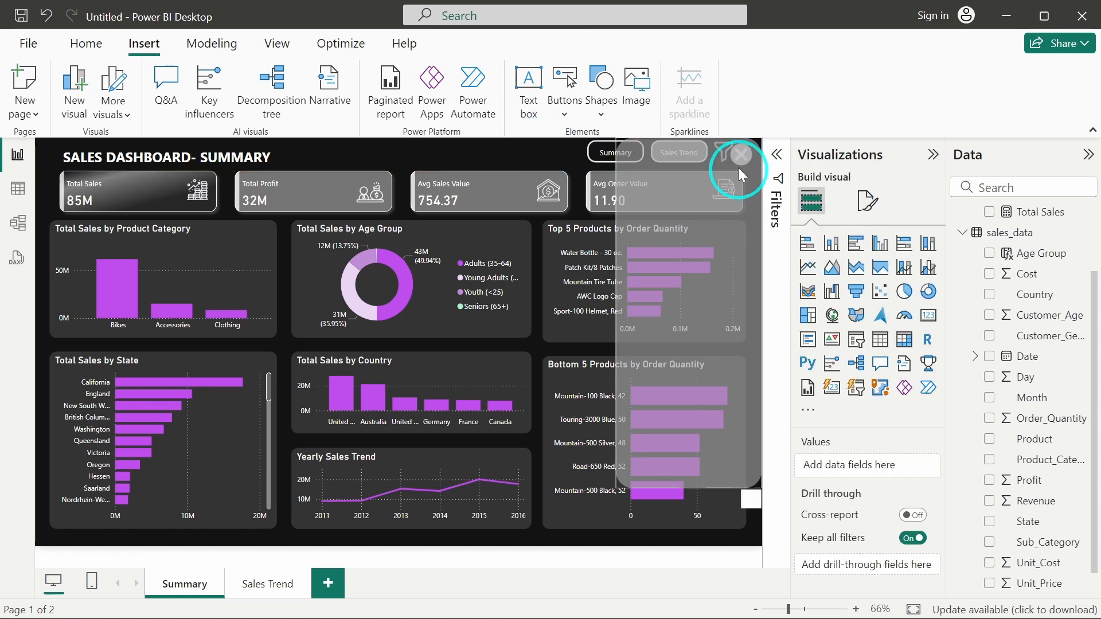
left_click(638, 170)
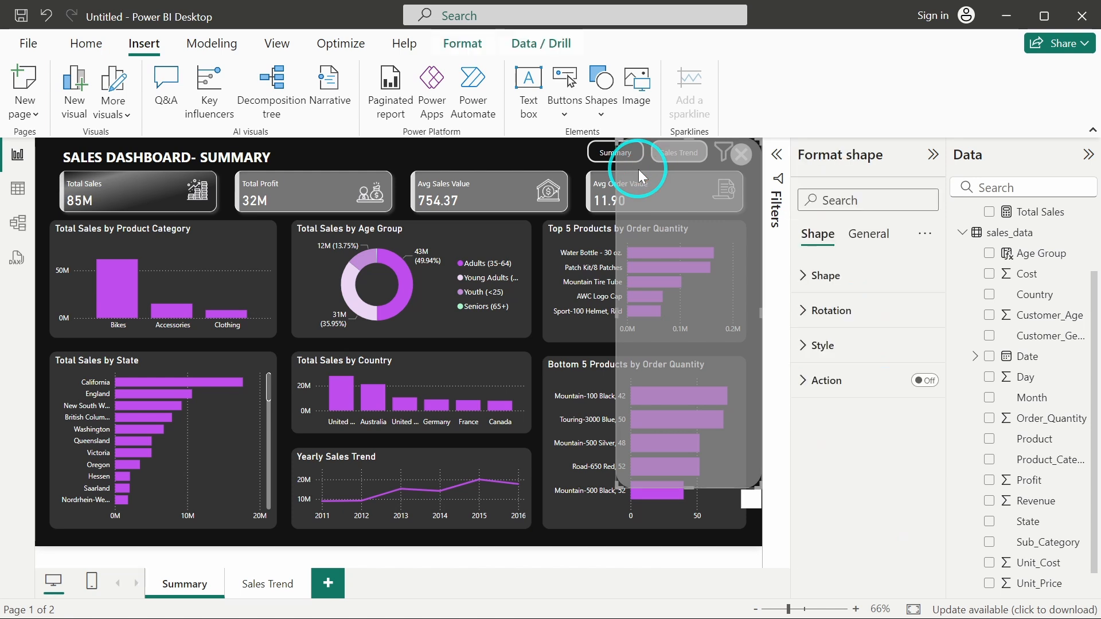
left_click(518, 153)
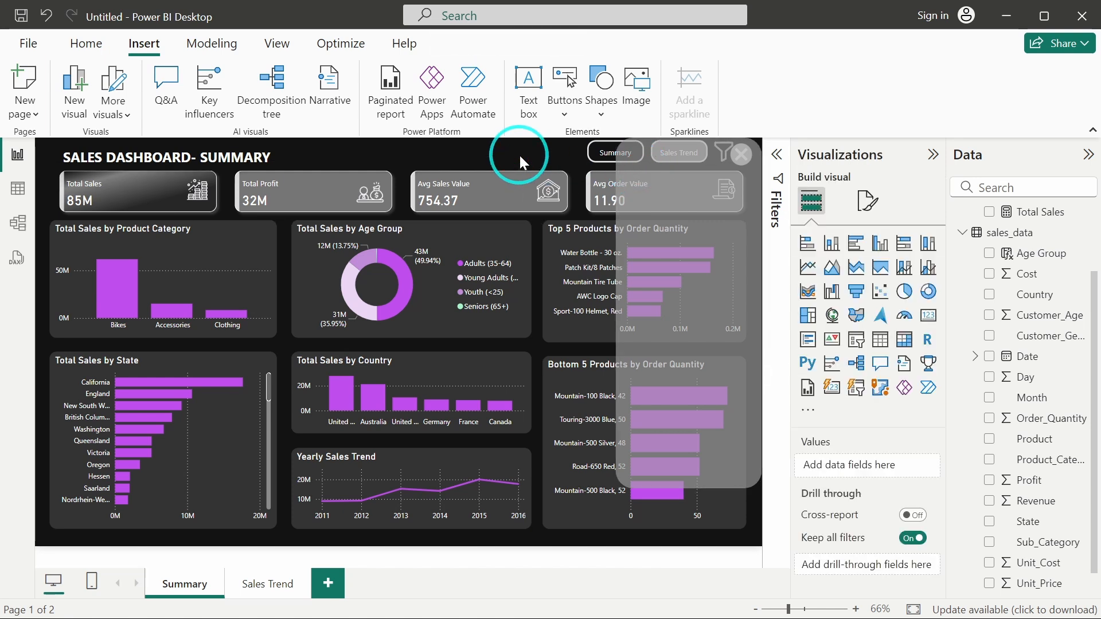
Show the Selection pane and collapse the Data pane to free up space for the report page.
left_click(293, 52)
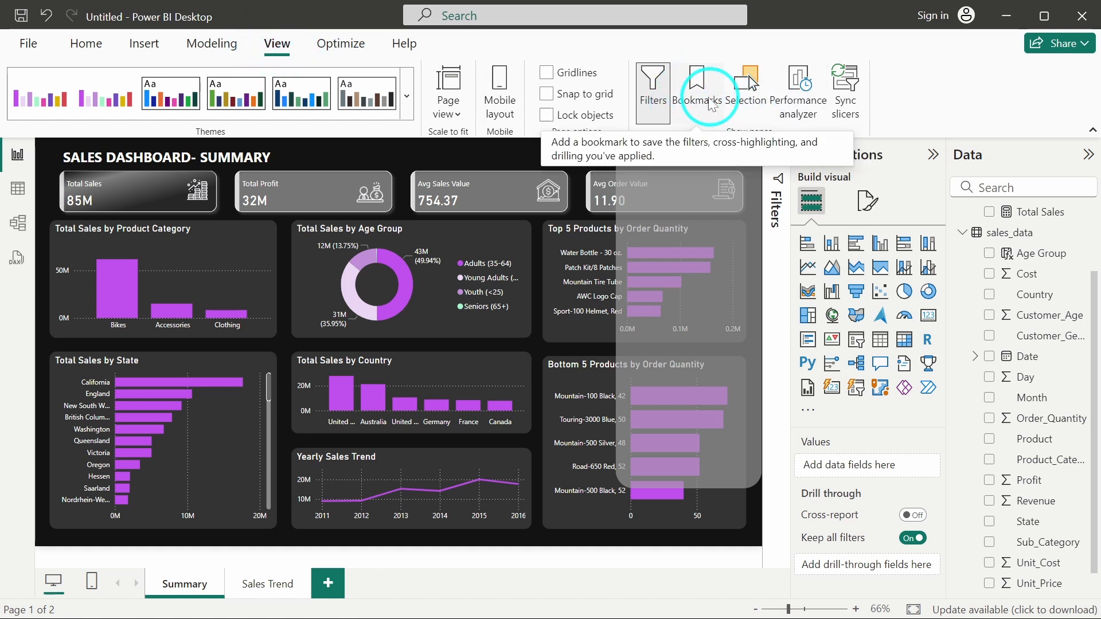
left_click(745, 88)
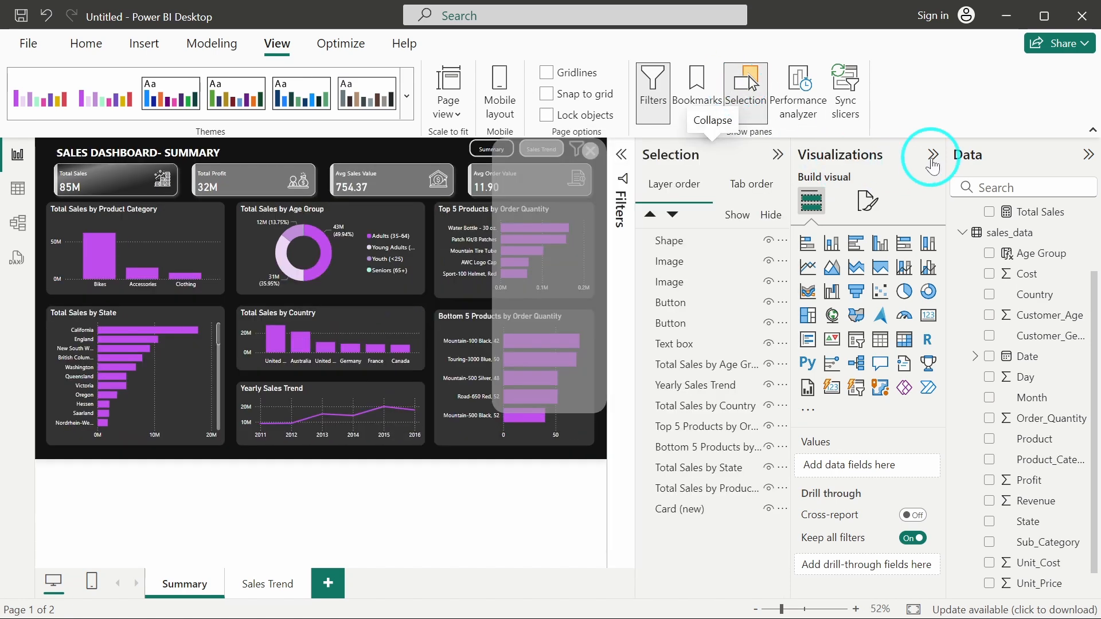
left_click(1088, 156)
left_click(669, 162)
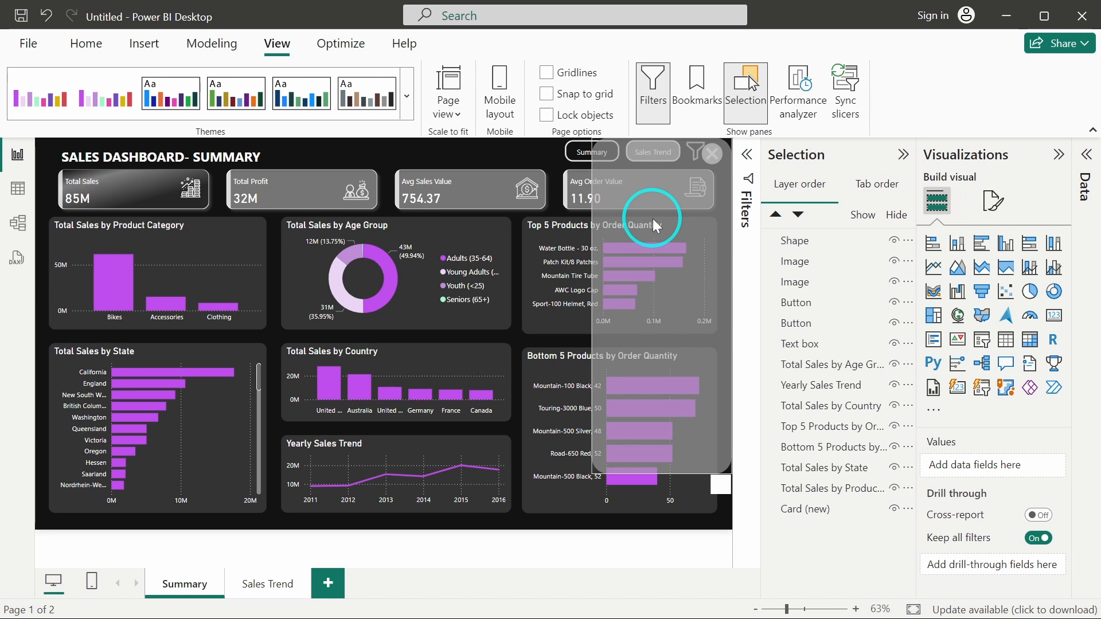
Reorder the layers so the cross icon image sits above the grey panel shape.
left_click(797, 303)
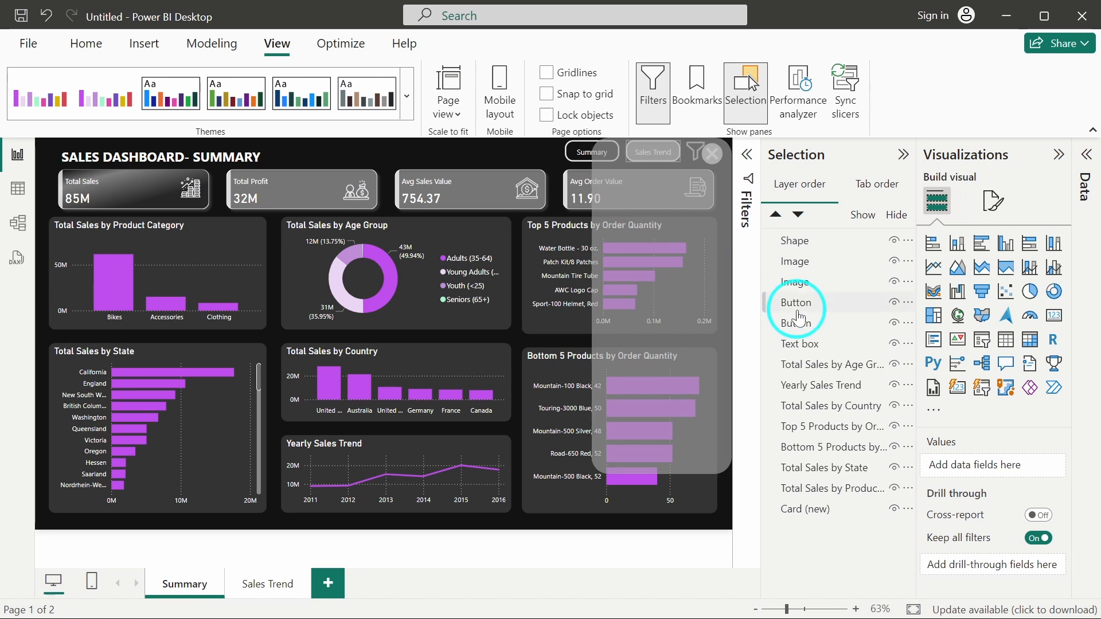
left_click(809, 265)
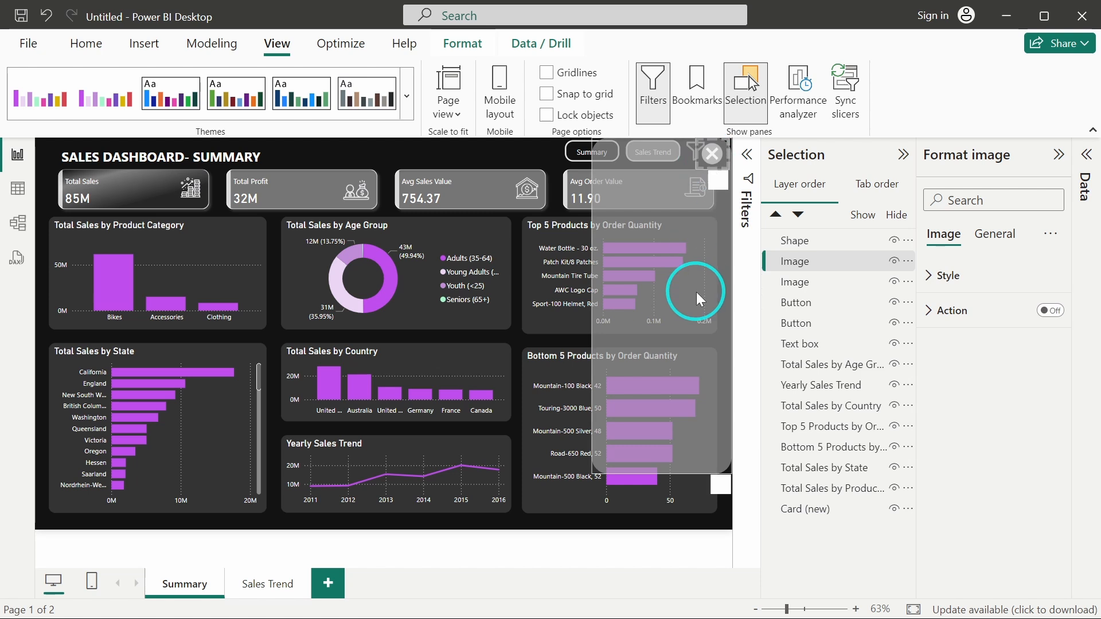
left_click(811, 258)
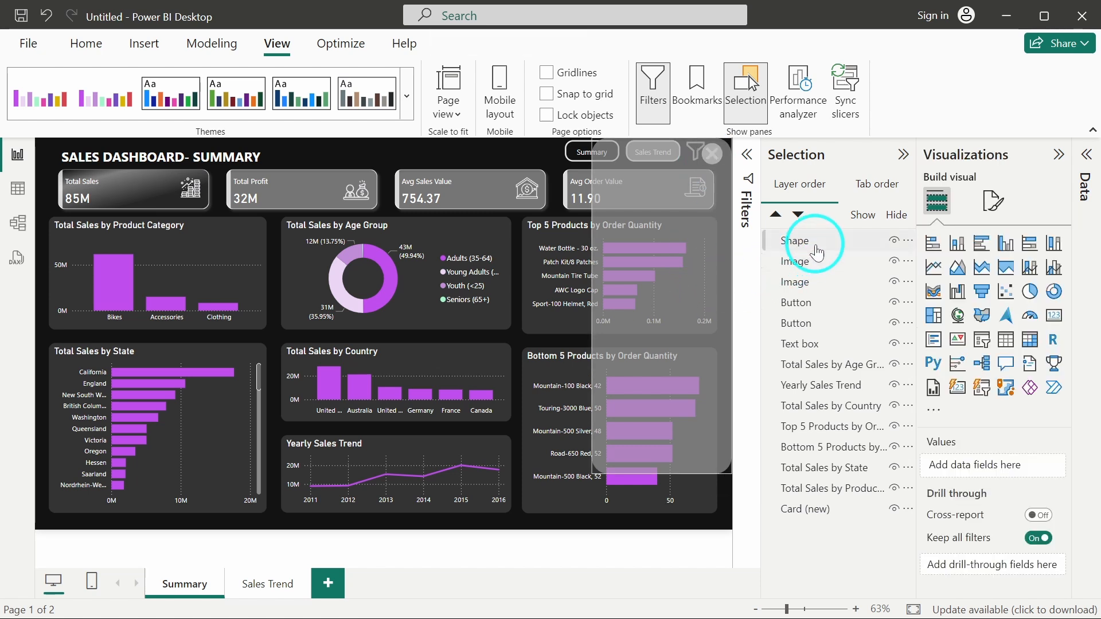
left_click(816, 251)
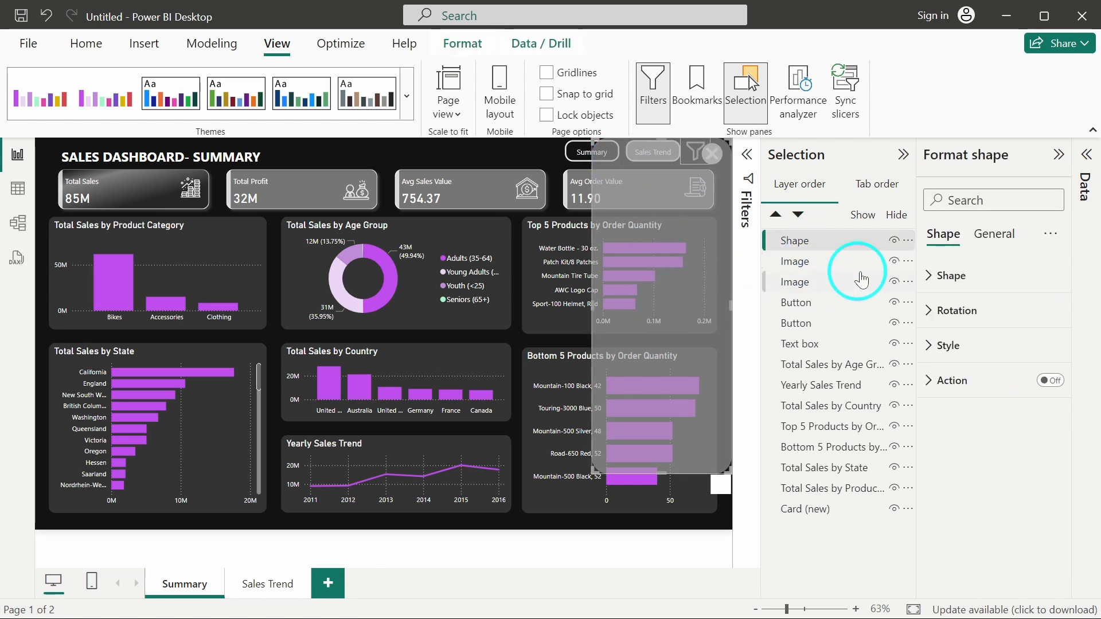
left_click_drag(823, 244, 823, 265)
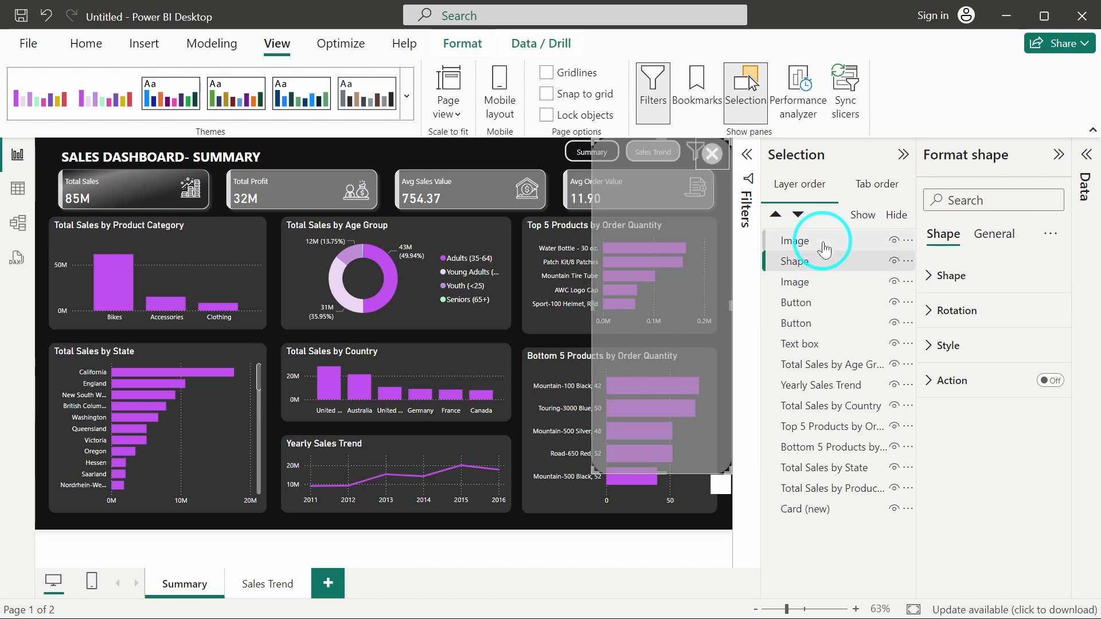
left_click(823, 241)
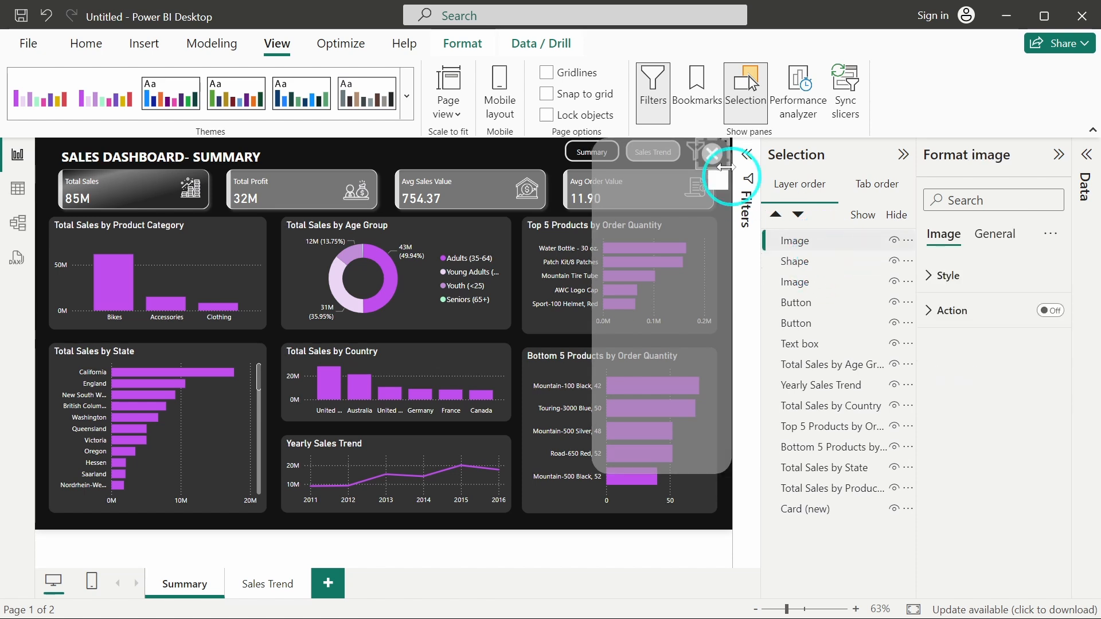
left_click(824, 262)
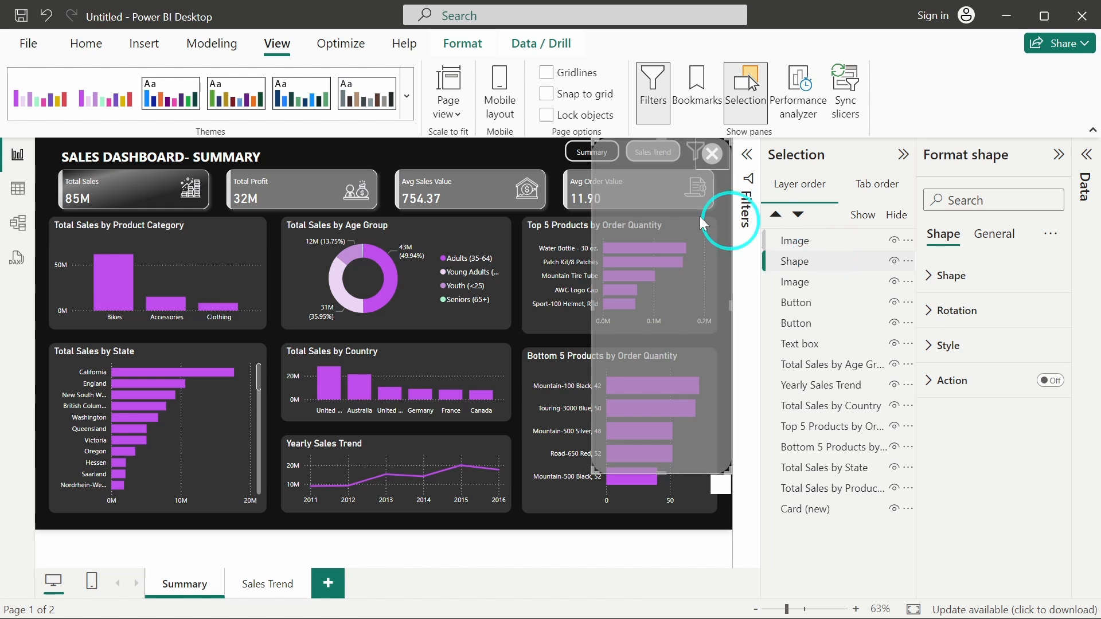
left_click(507, 149)
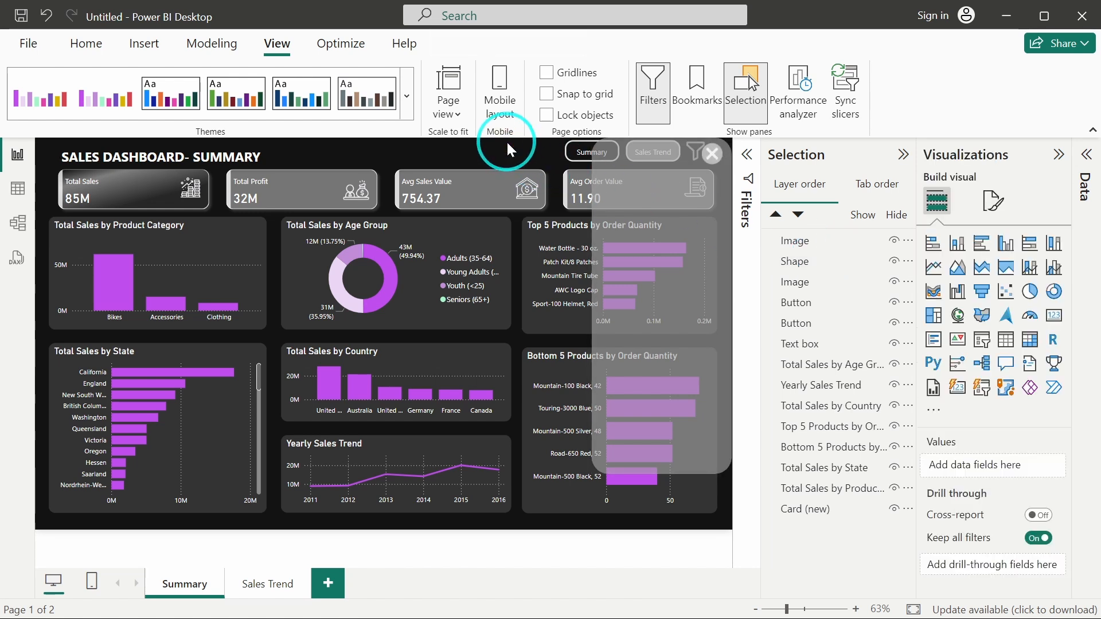
Add a text box reading "FILTER PANE" and turn off its background.
left_click(89, 44)
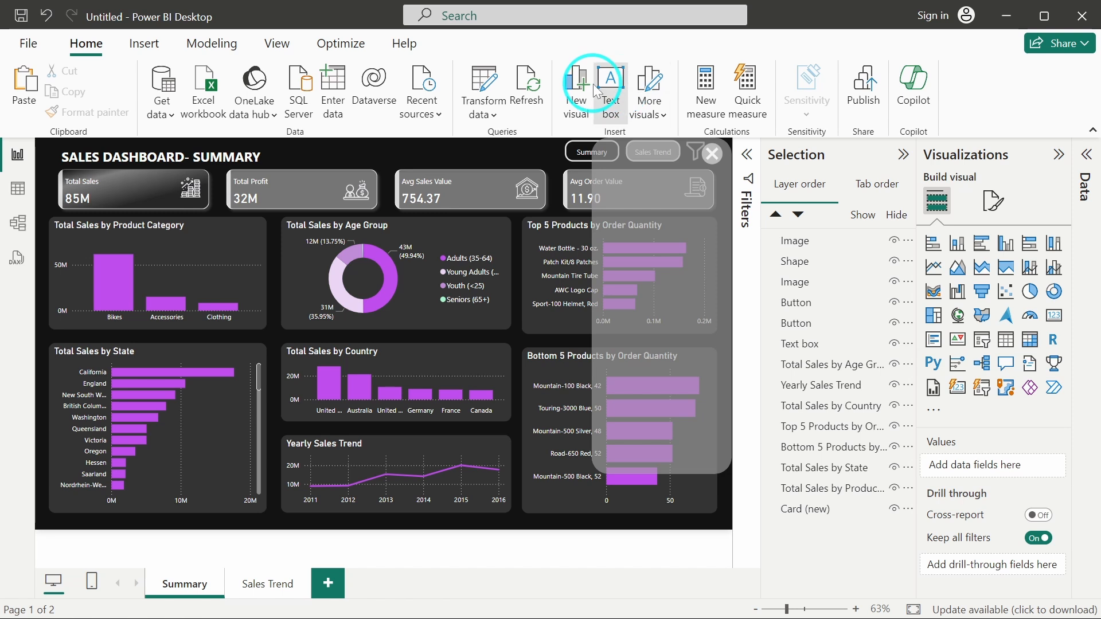
left_click(617, 90)
left_click(163, 239)
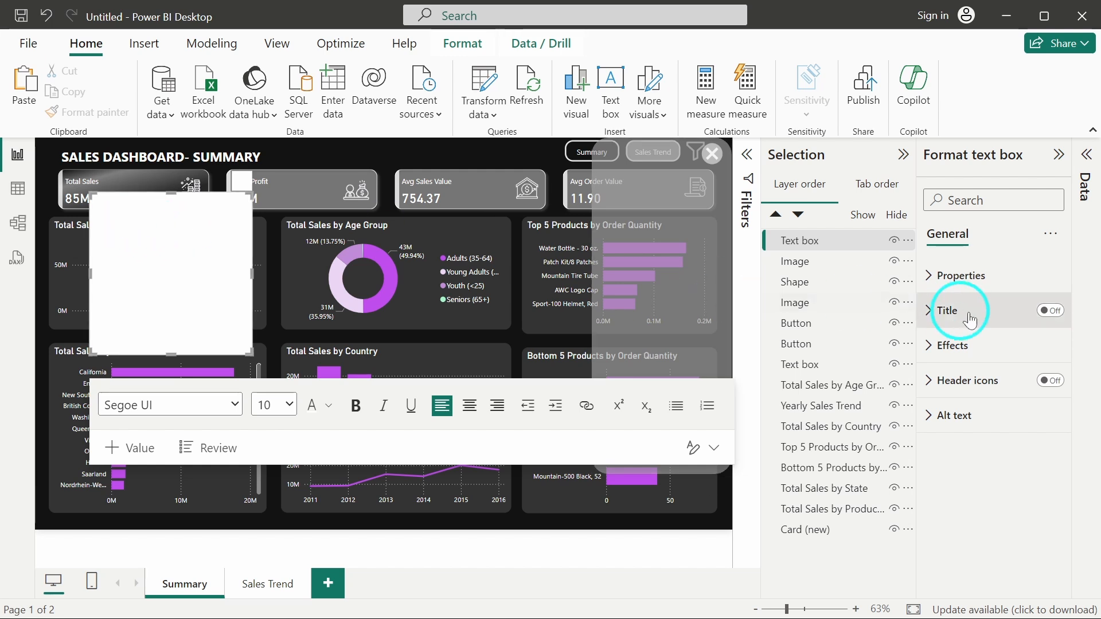
left_click(995, 344)
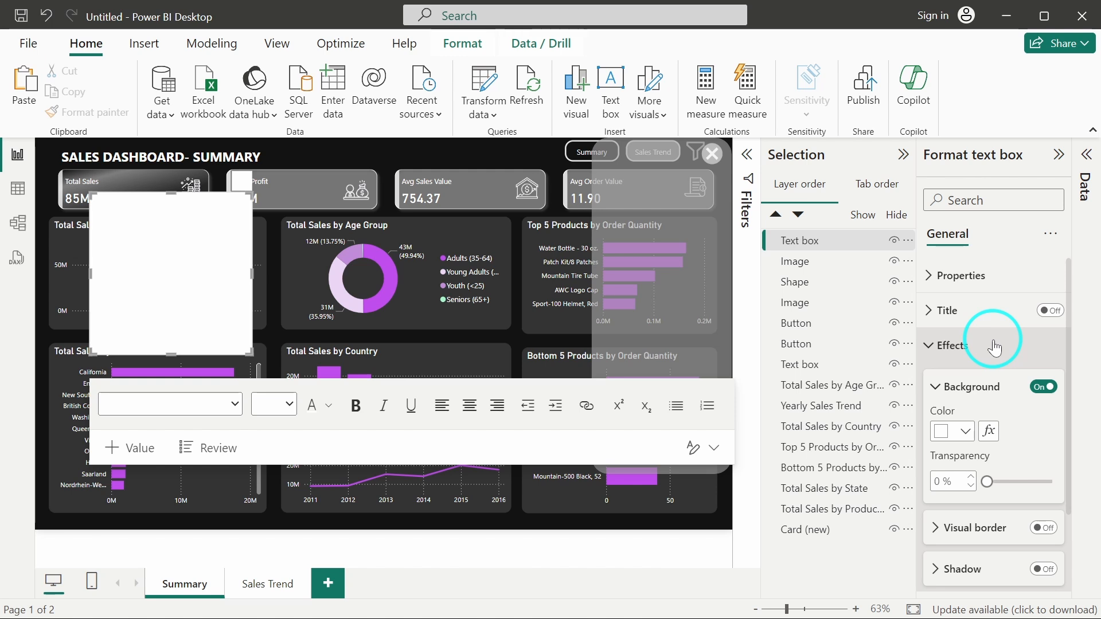
left_click(1045, 386)
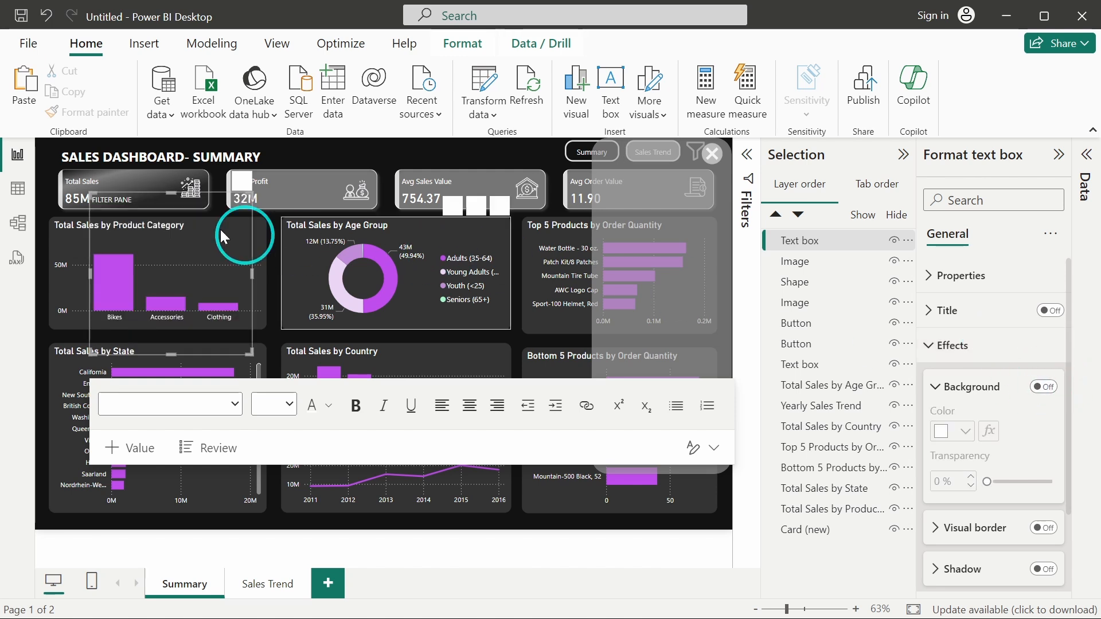
Resize the FILTER PANE text box into a small heading at the top of the grey panel, beside the cross icon.
left_click_drag(93, 195, 229, 217)
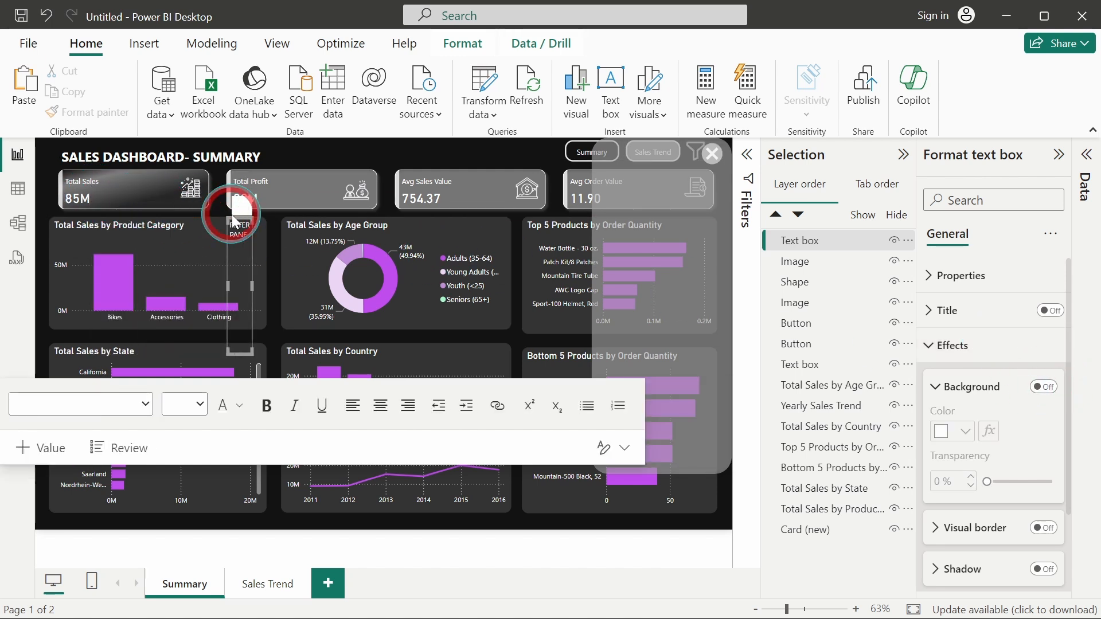
left_click_drag(248, 352, 705, 223)
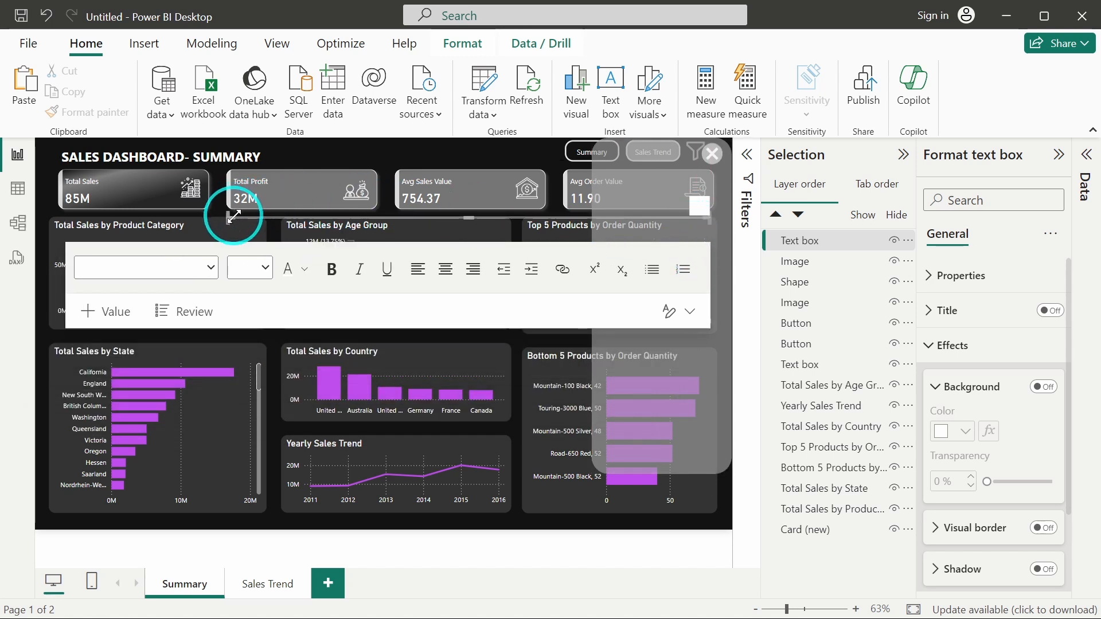
left_click_drag(235, 220, 626, 152)
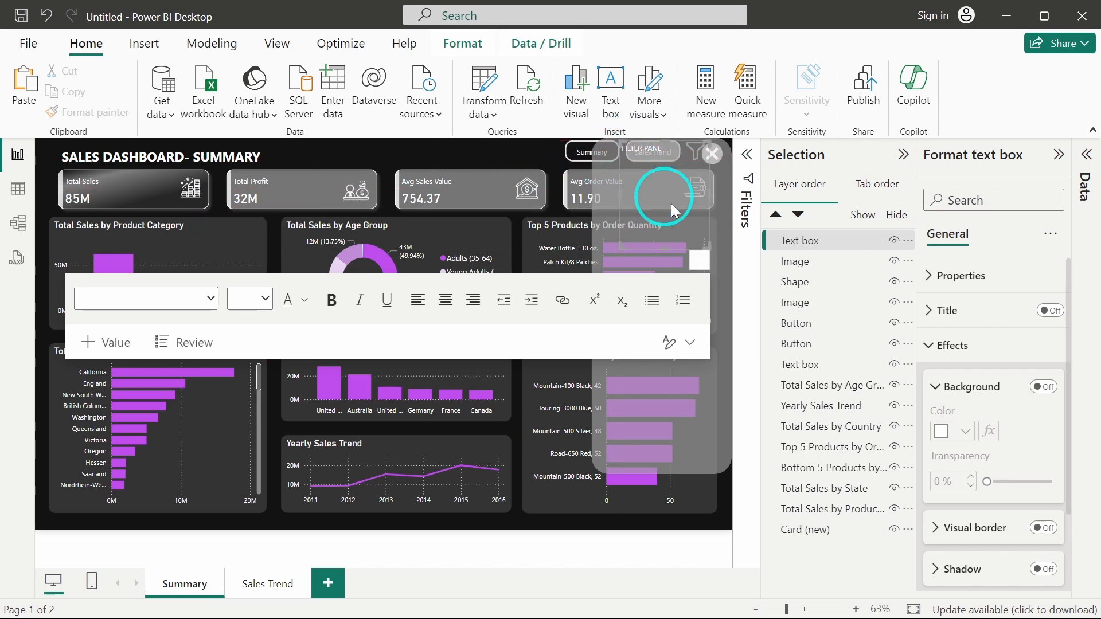
left_click_drag(710, 239, 692, 173)
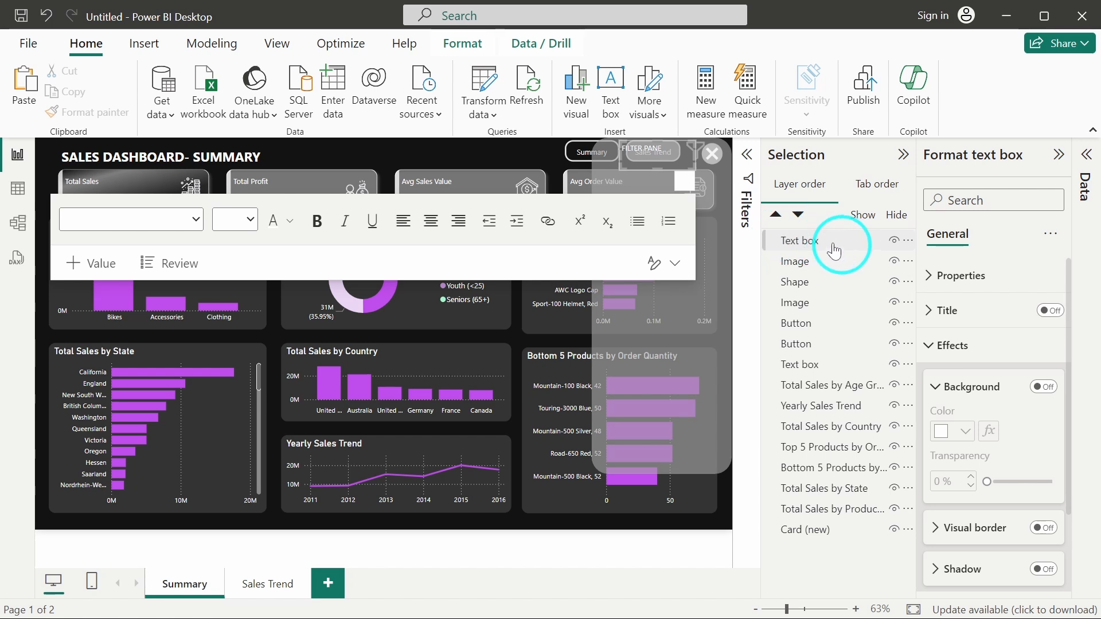
Center the FILTER PANE text, make it bold and set its font size to 12.
left_click(778, 243)
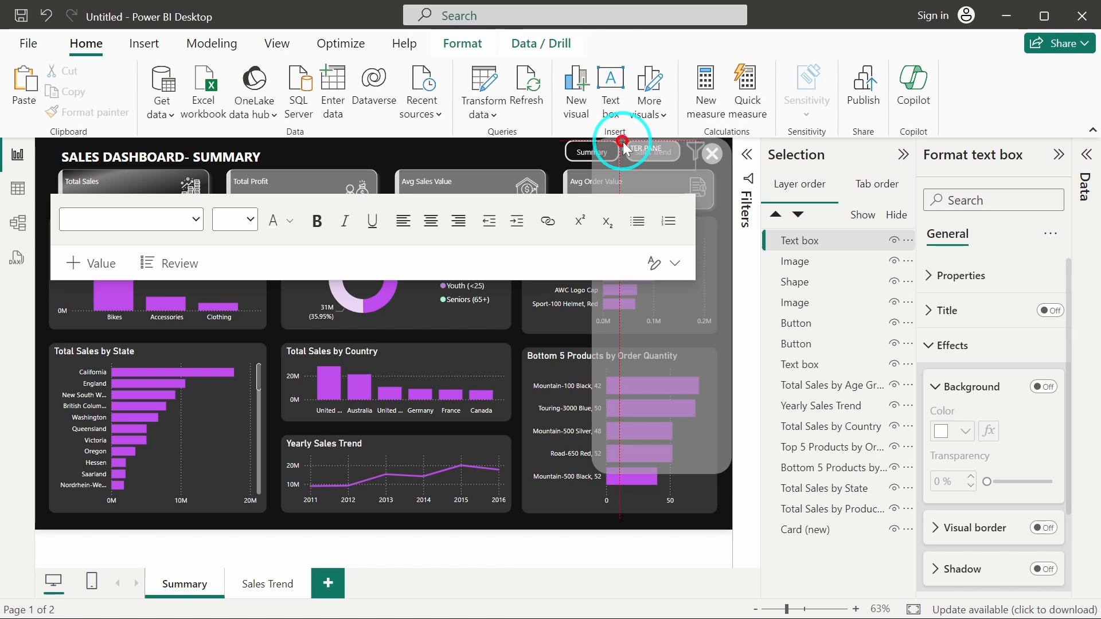
triple_click(650, 151)
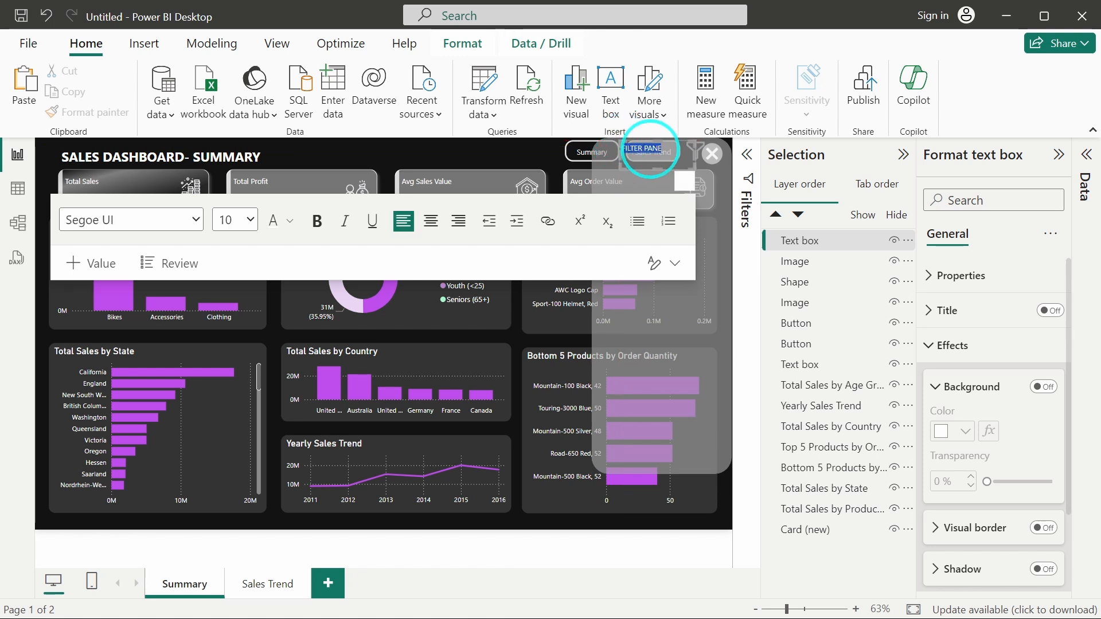
left_click(429, 229)
left_click(318, 225)
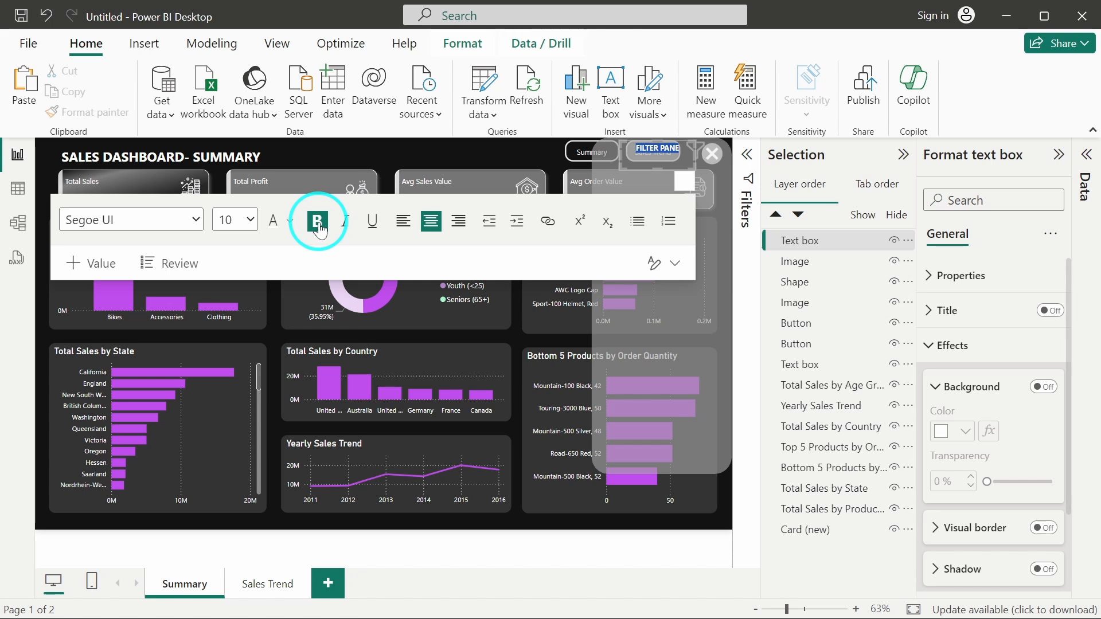
left_click(233, 221)
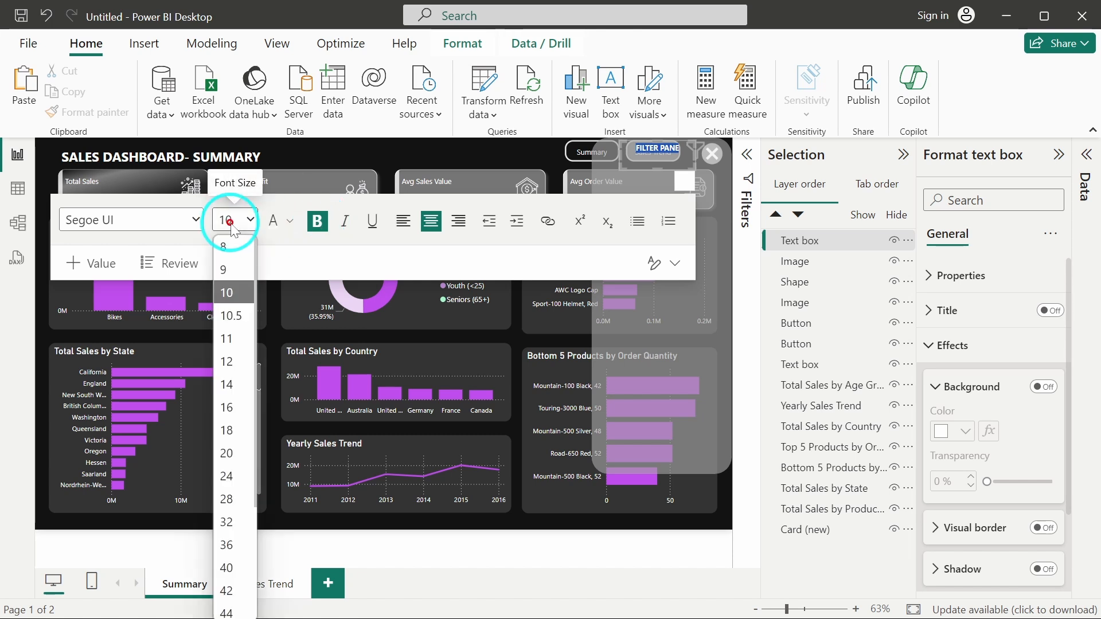
left_click(232, 340)
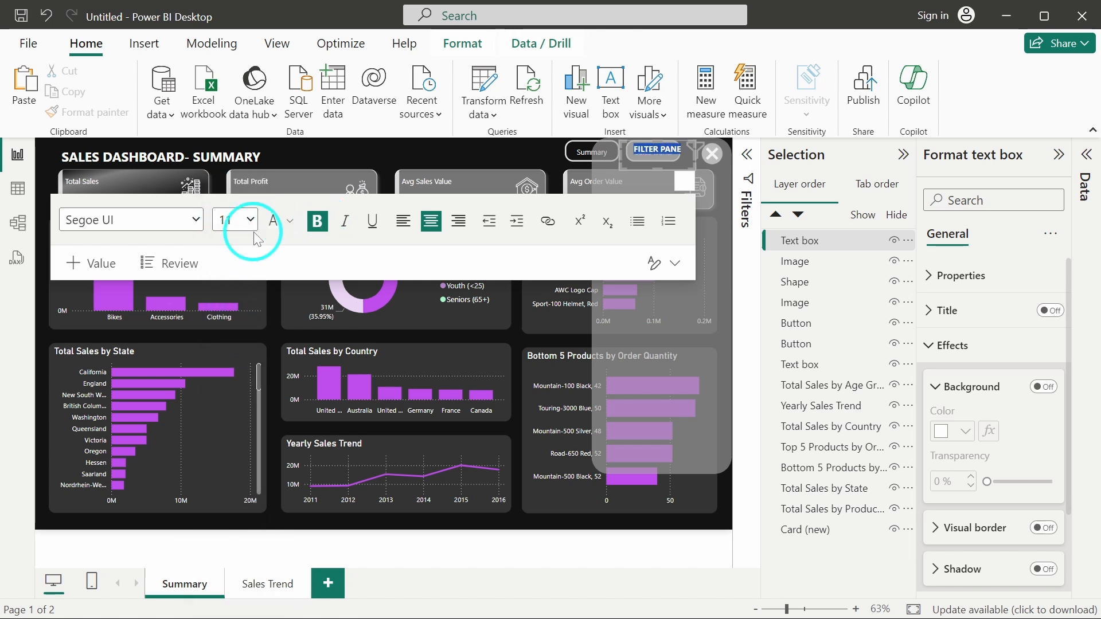
left_click(240, 220)
left_click(230, 361)
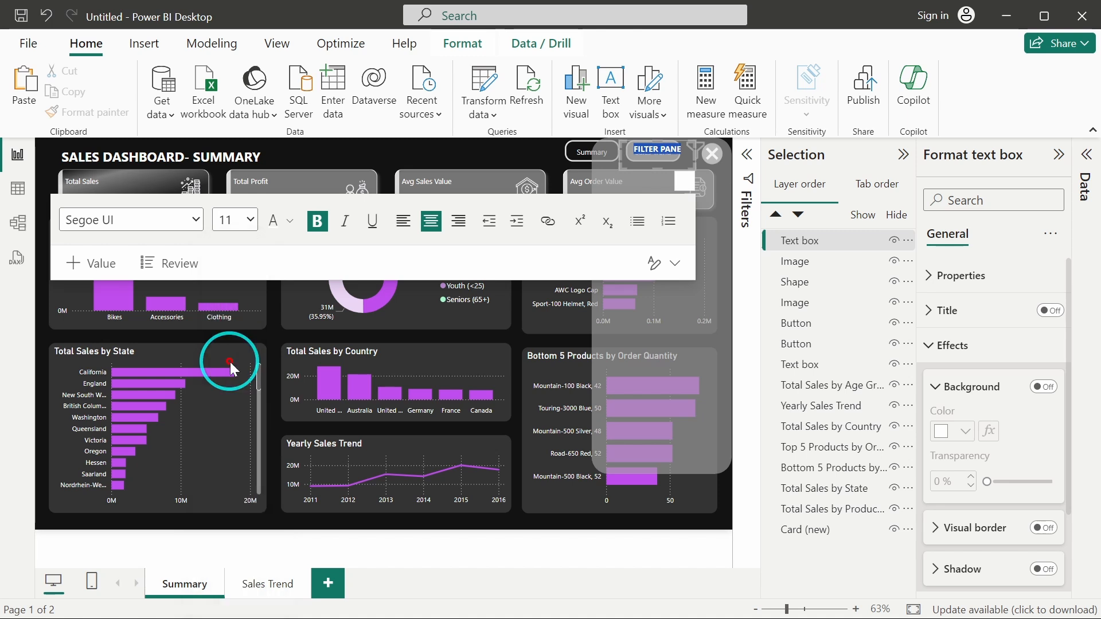
left_click(507, 147)
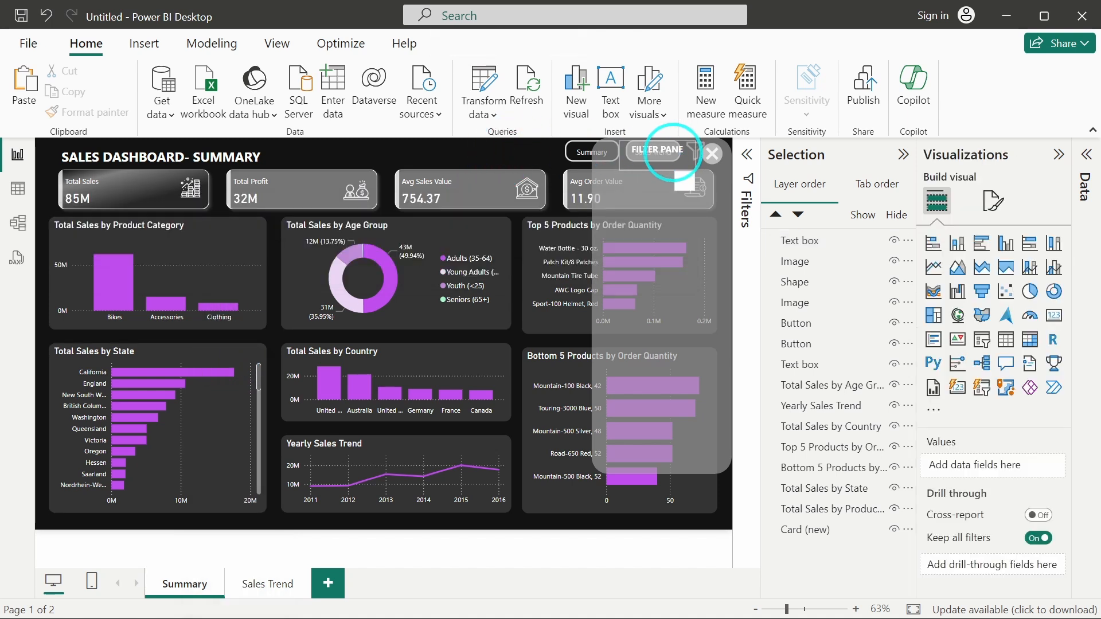
Darken the grey filter panel shape by changing its fill colour to #7C7C7C.
left_click(665, 154)
left_click(604, 159)
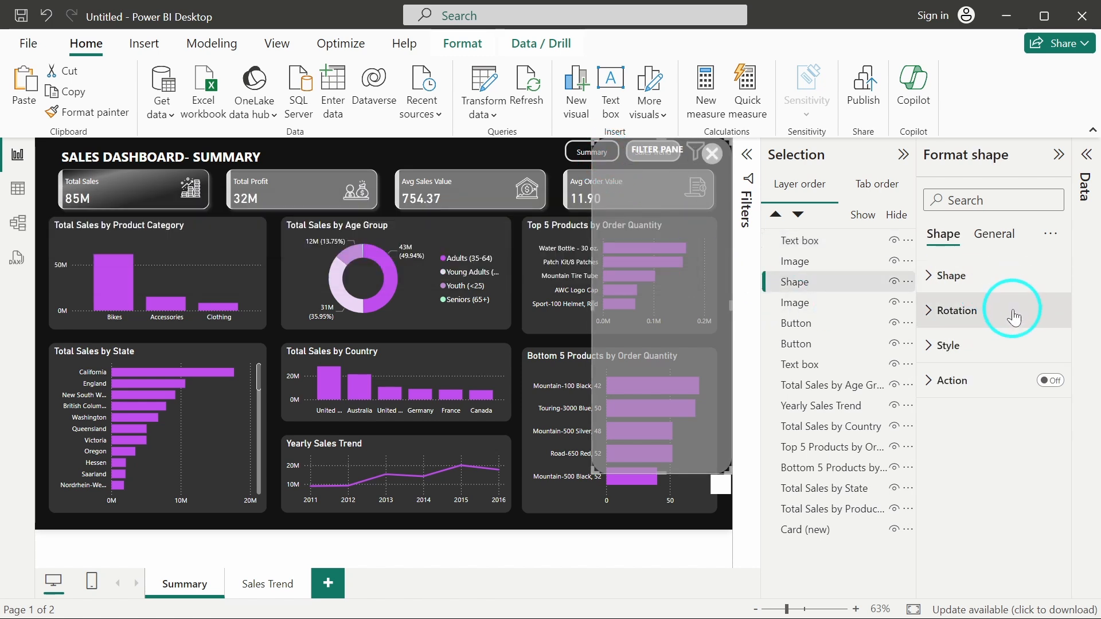
left_click(995, 345)
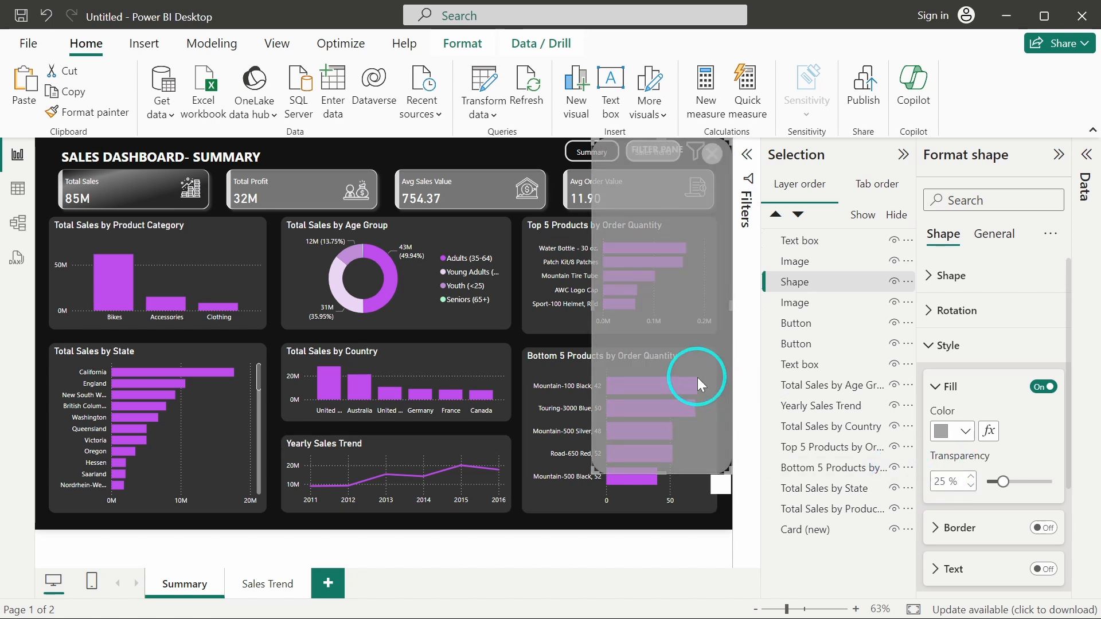
left_click(949, 431)
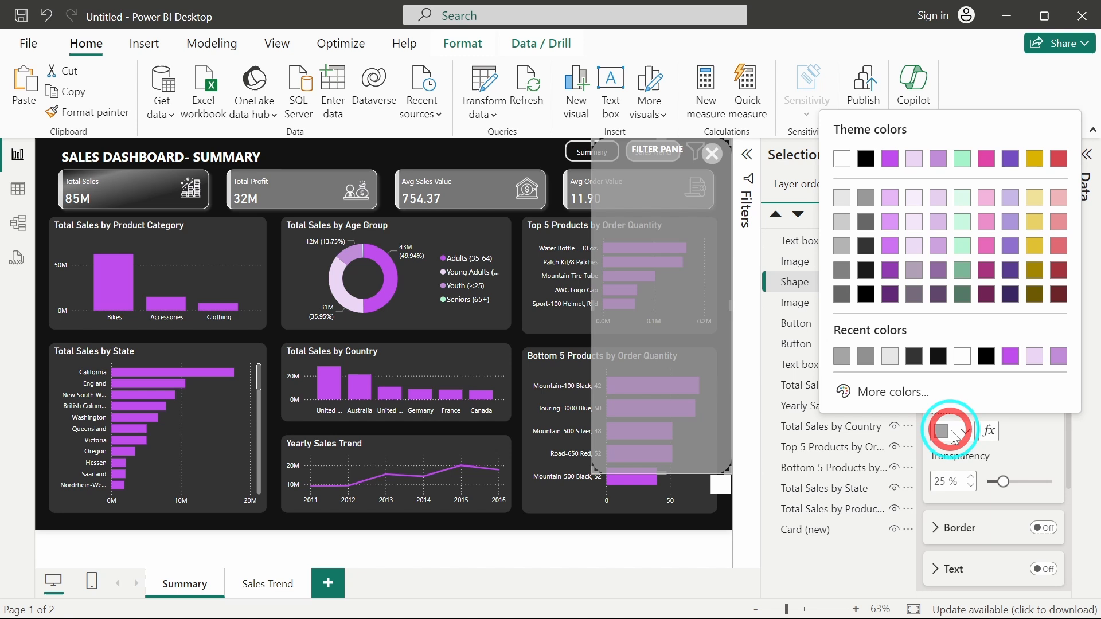
left_click(875, 396)
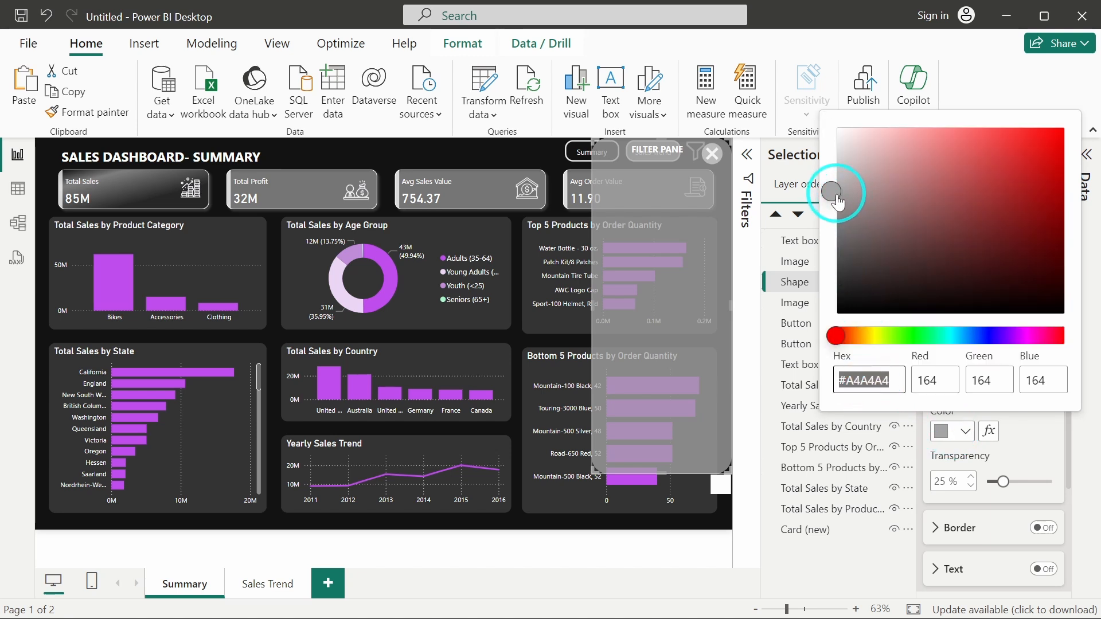
left_click_drag(836, 197, 834, 222)
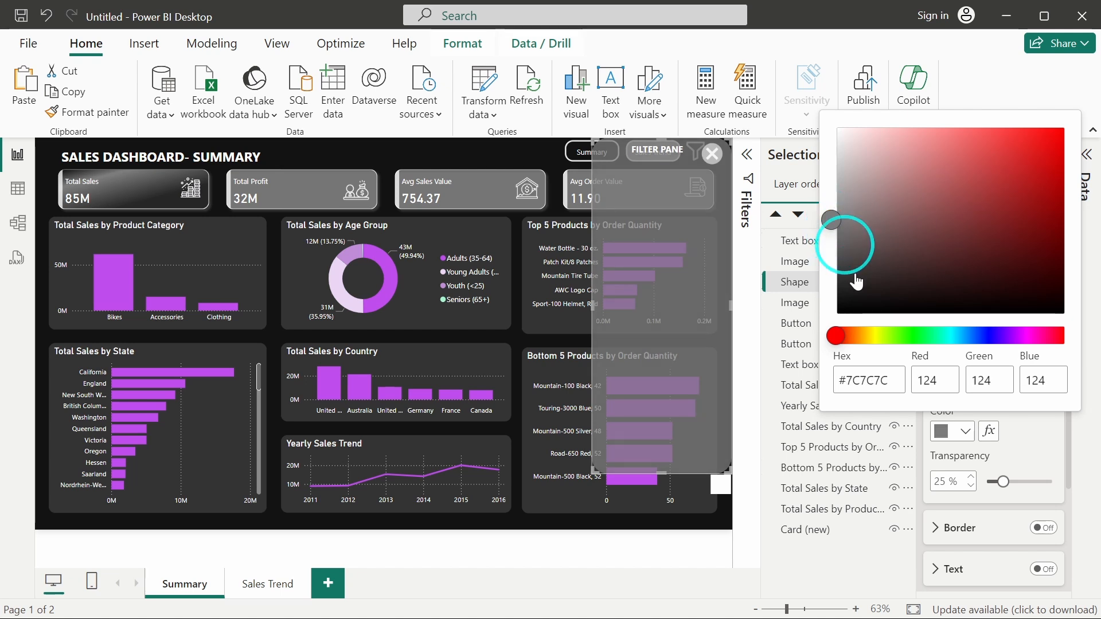
left_click(1015, 463)
Set the filter panel shape's fill transparency to 15% and deselect the shape.
double_click(939, 482)
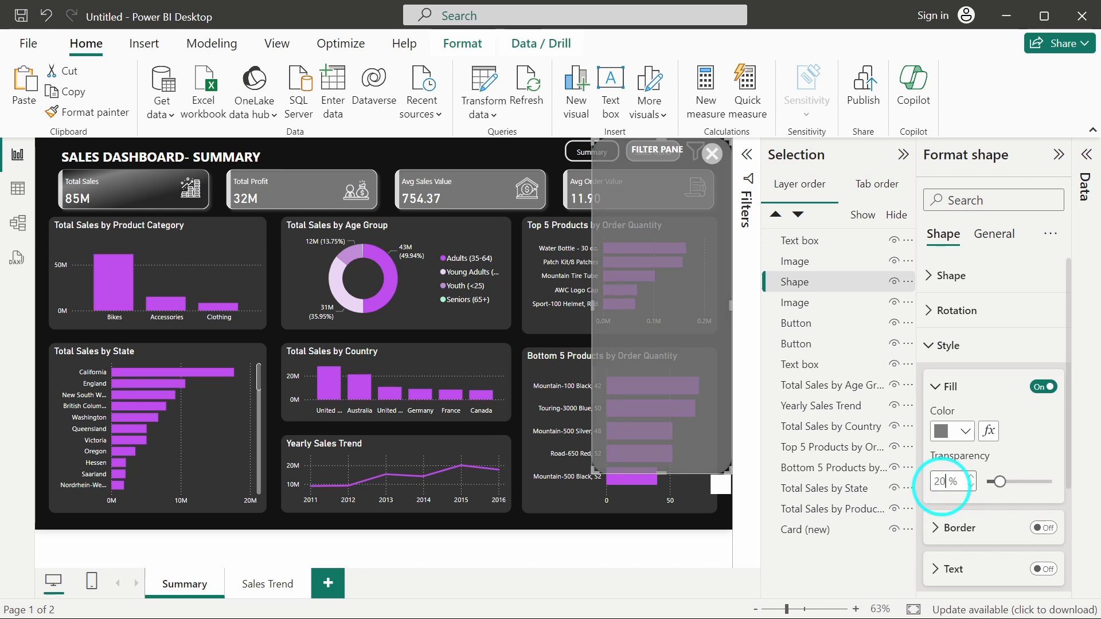
key("BackSpace")
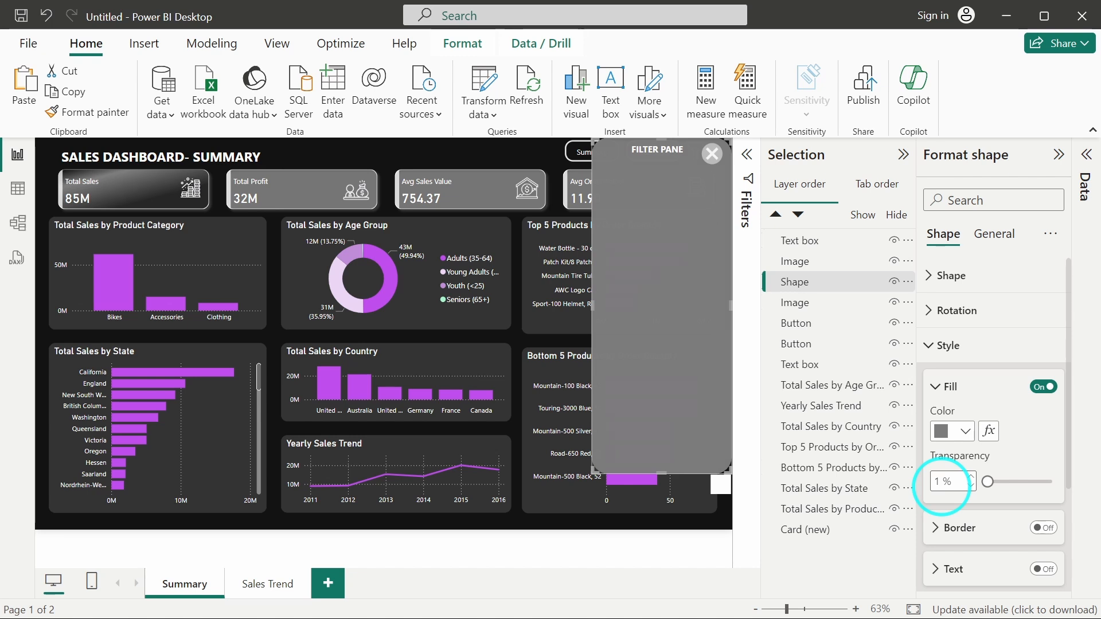
type("15")
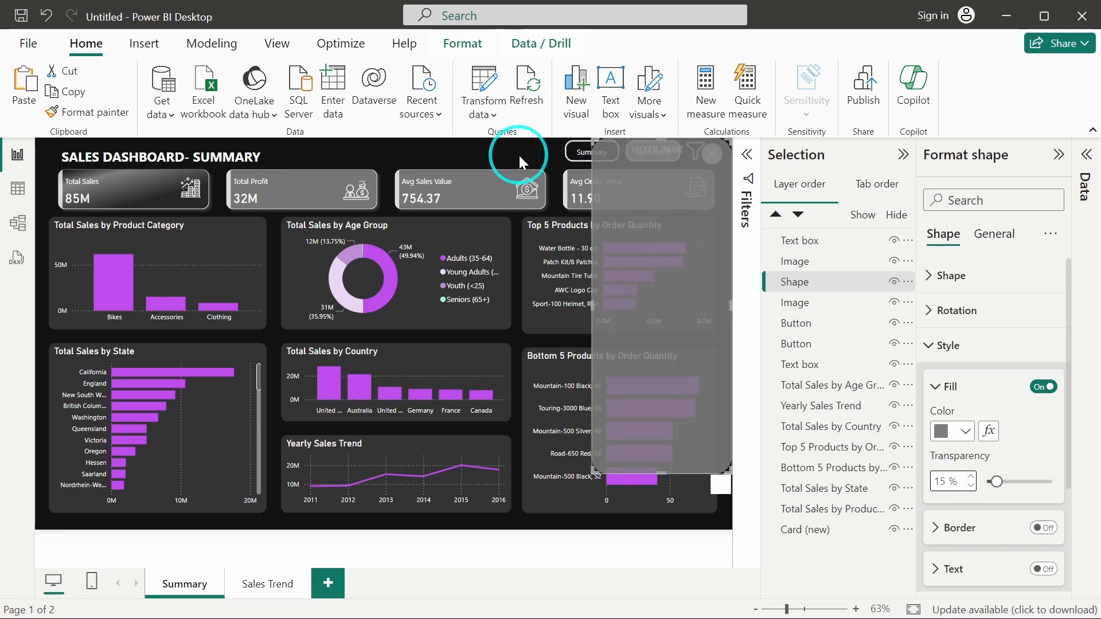
left_click(518, 154)
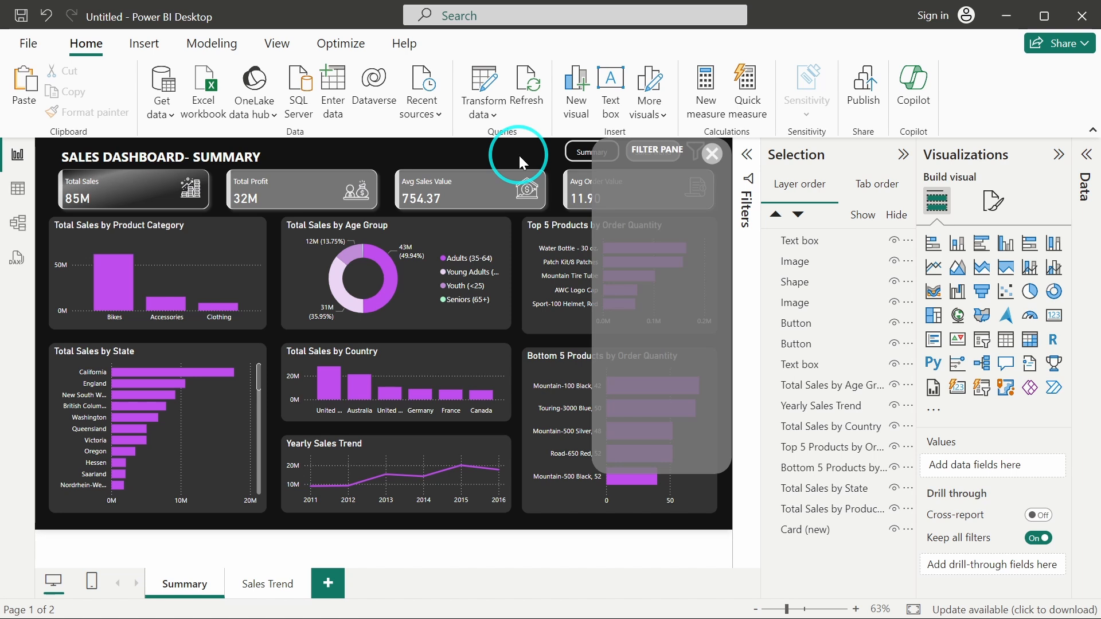
left_click(721, 256)
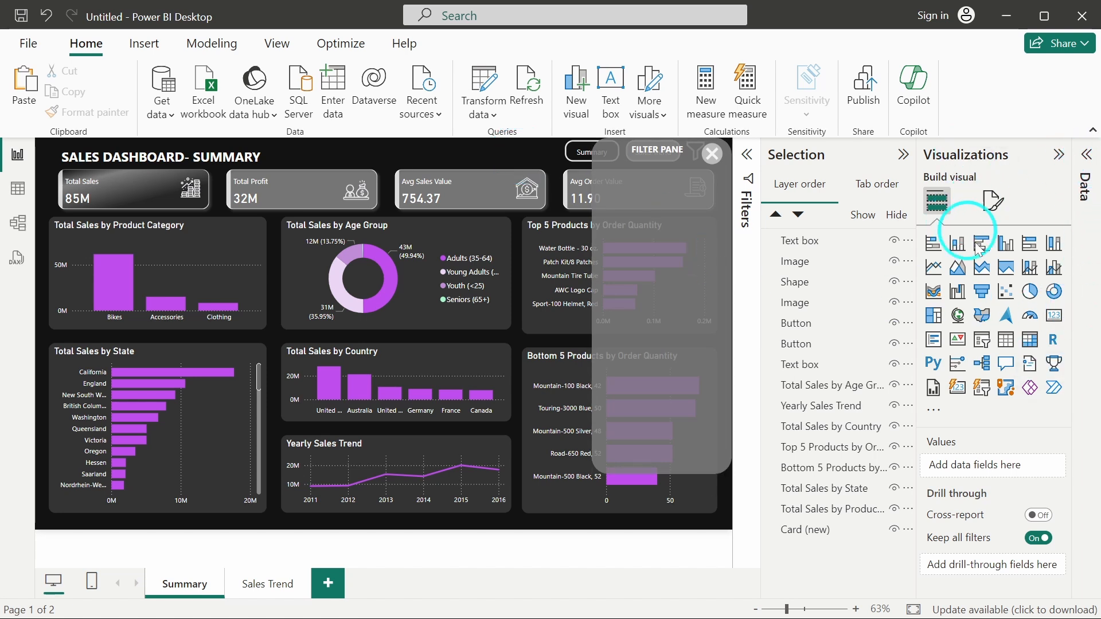
Add a slicer for the Month field of sales_data and place it over the upper part of the grey filter panel.
left_click(980, 344)
left_click(1085, 155)
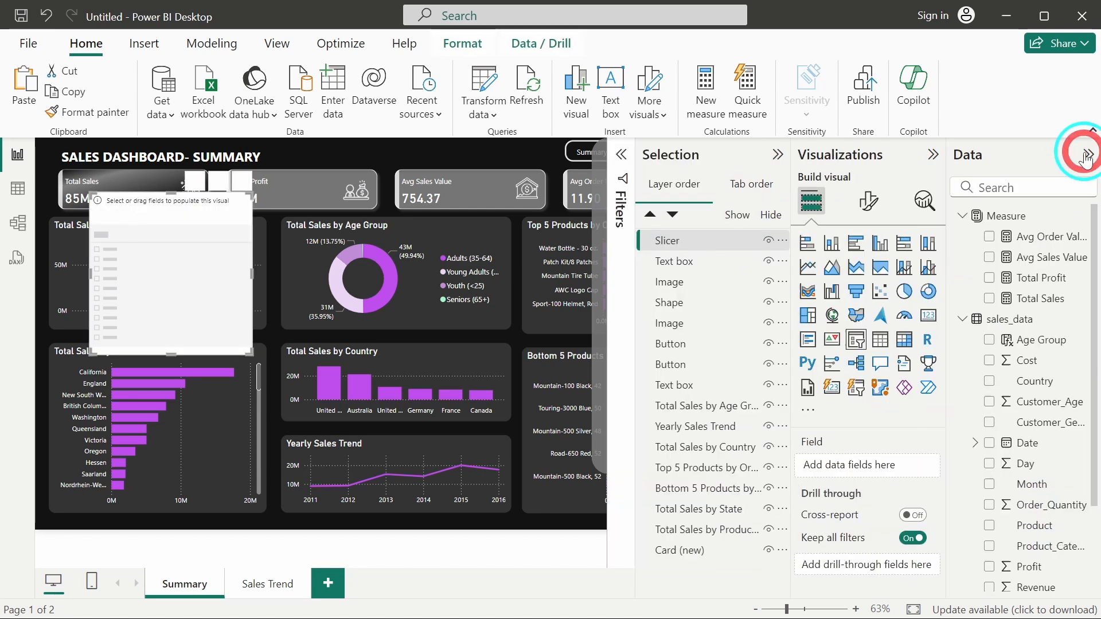
left_click(958, 218)
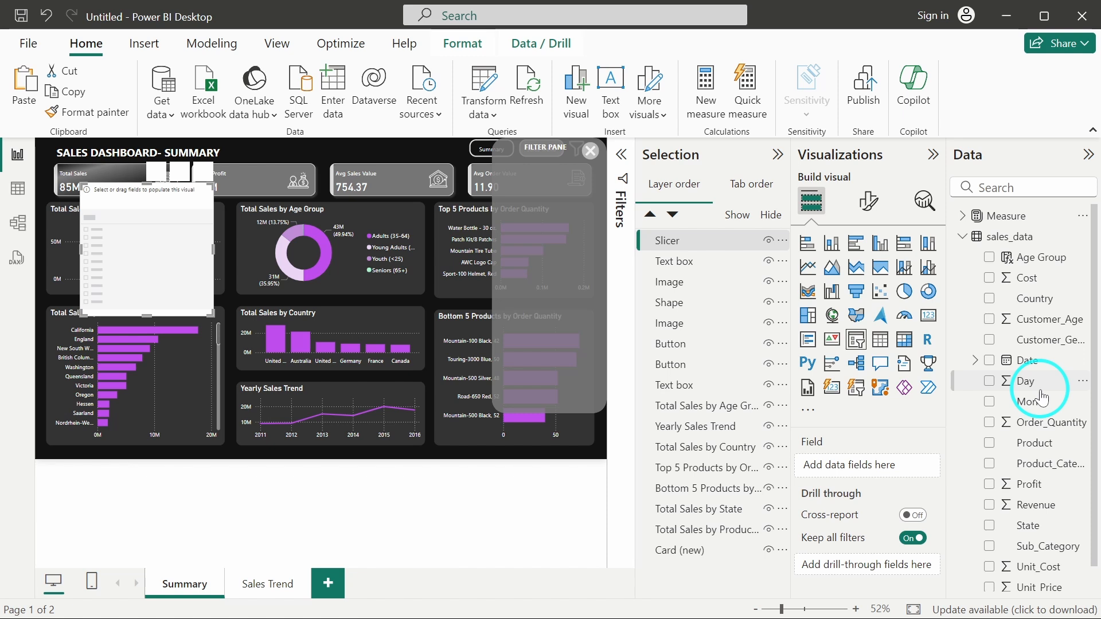
scroll(1042, 397, "down", 1)
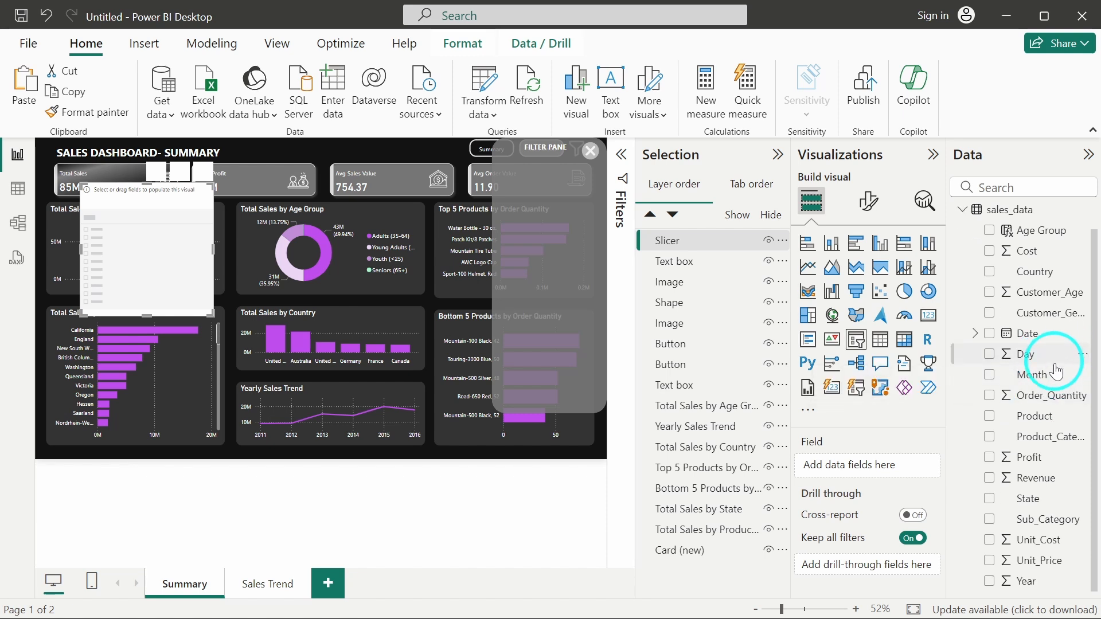
left_click_drag(1032, 372, 872, 465)
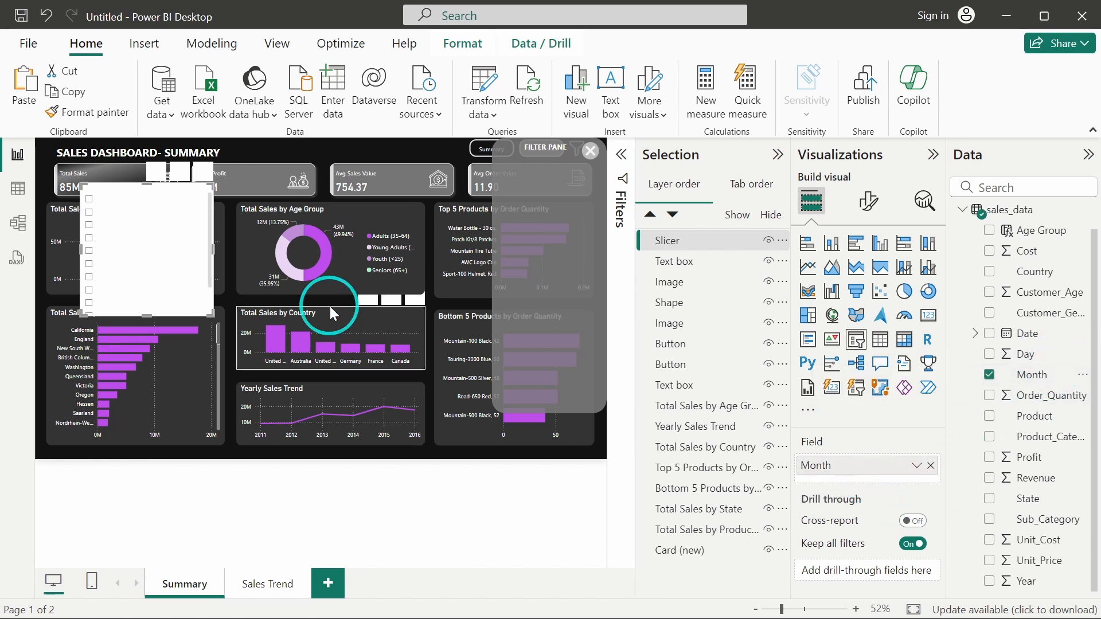
left_click_drag(127, 258, 541, 251)
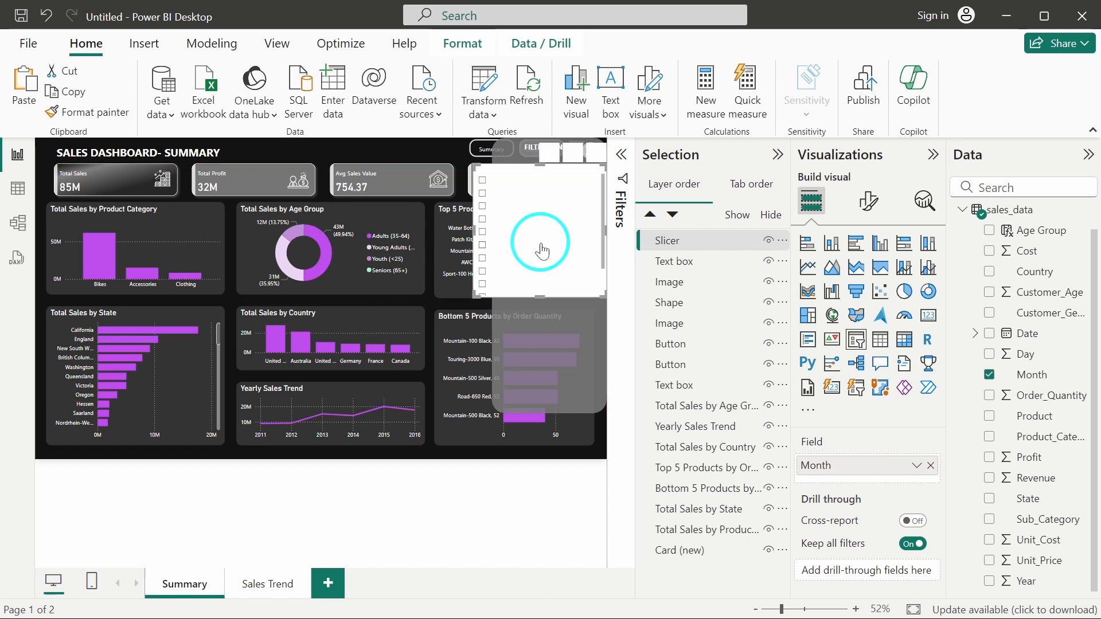
Set the Month slicer's background to the recently used grey #7C7C7C.
left_click(869, 208)
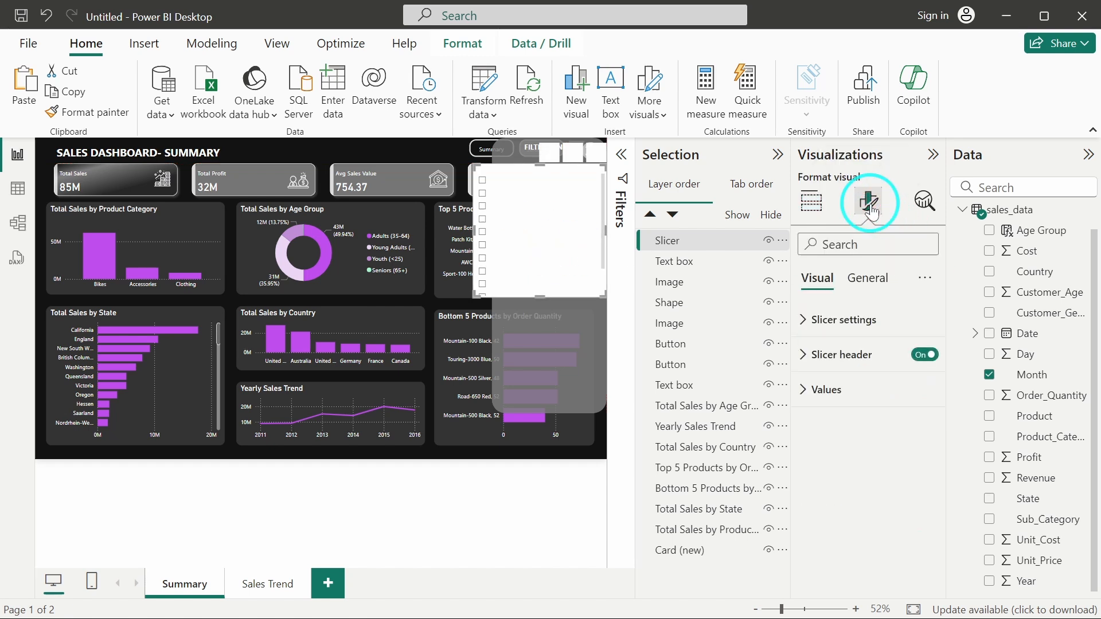
left_click(867, 281)
left_click(860, 396)
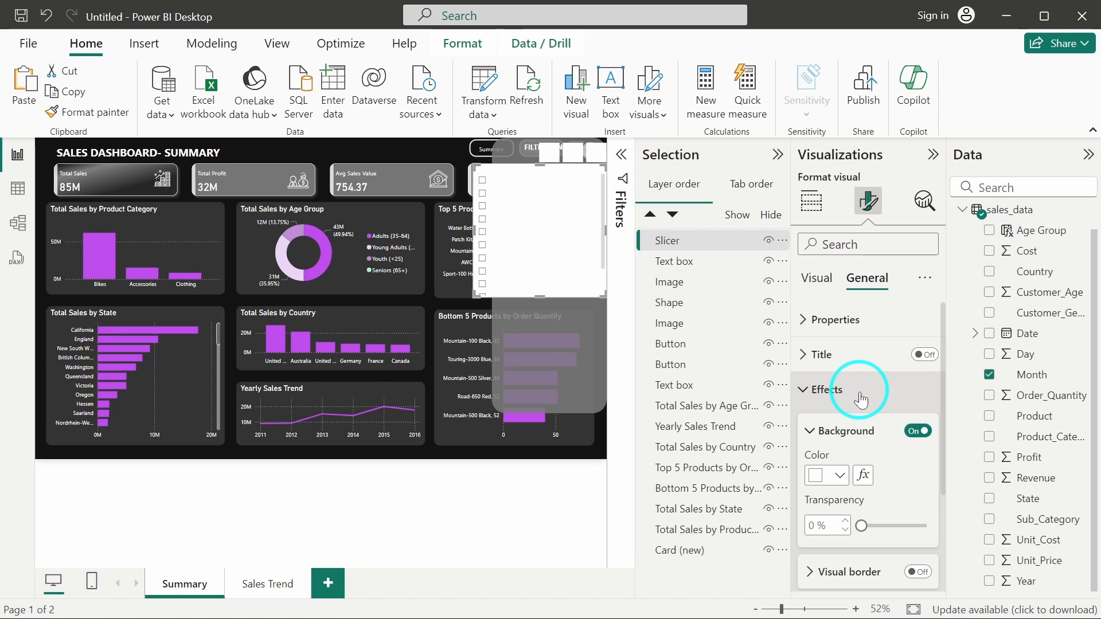
left_click(815, 477)
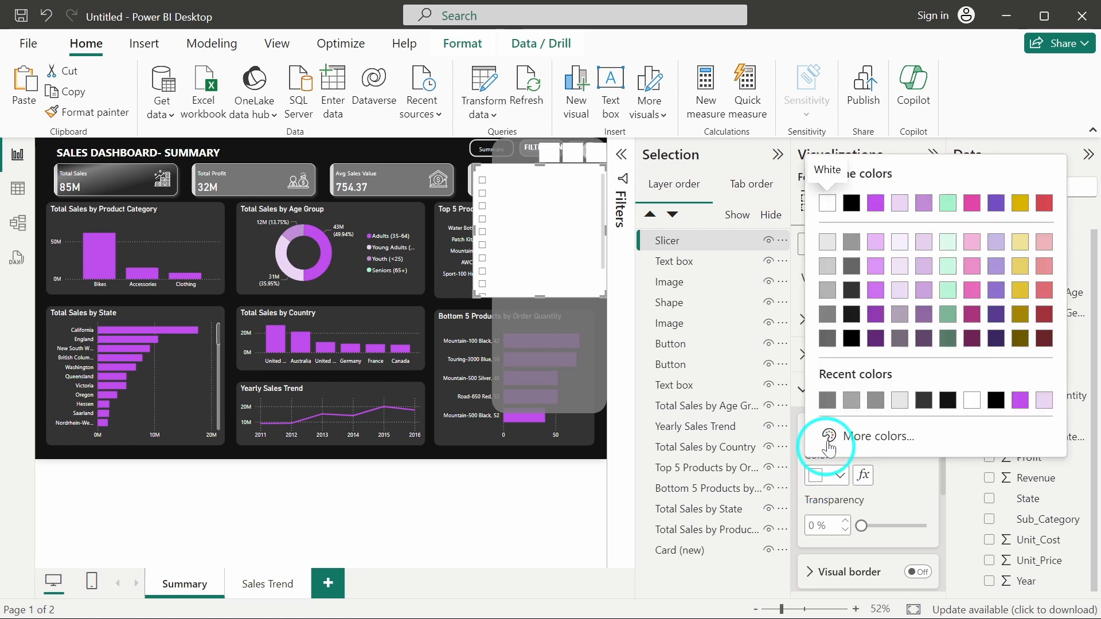
left_click(828, 401)
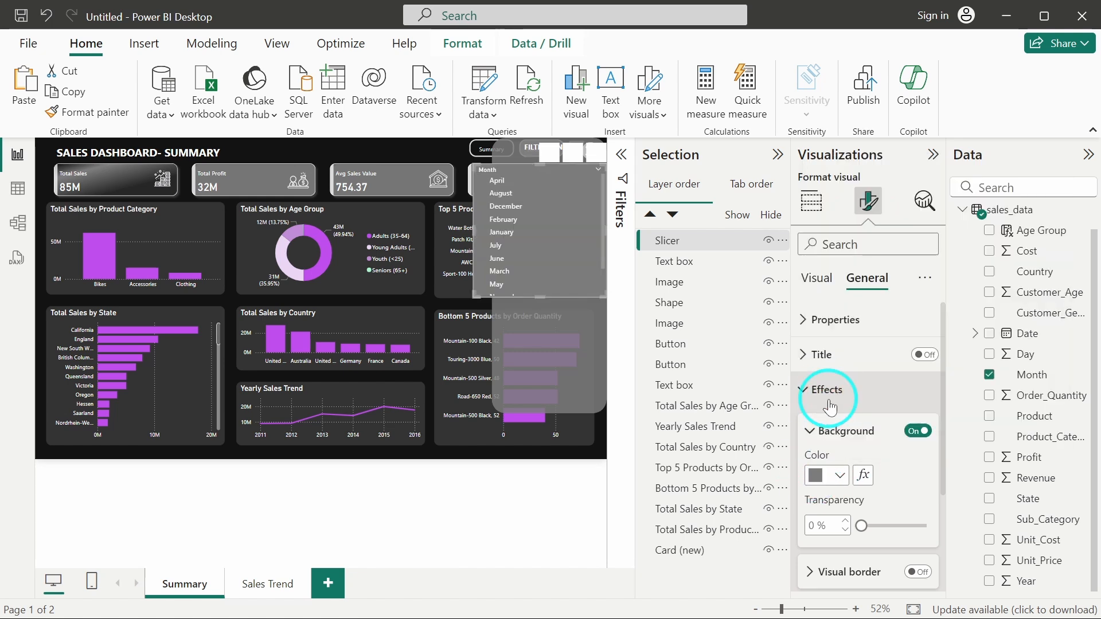
Try to give the Month slicer's background a darker custom colour with the hex value #33333.
left_click(814, 478)
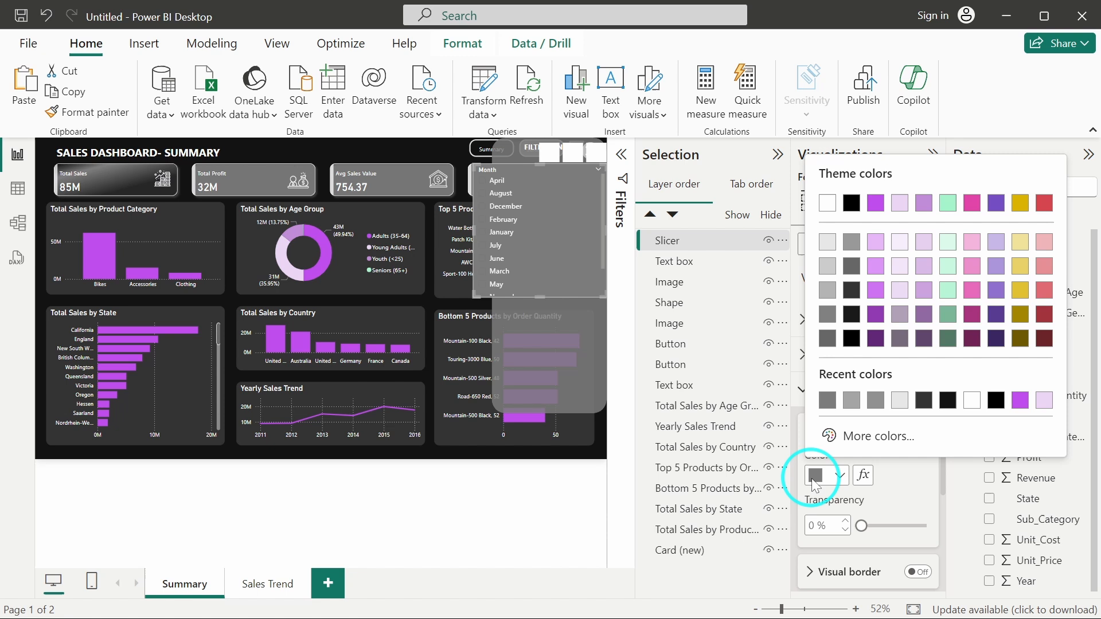
left_click(838, 440)
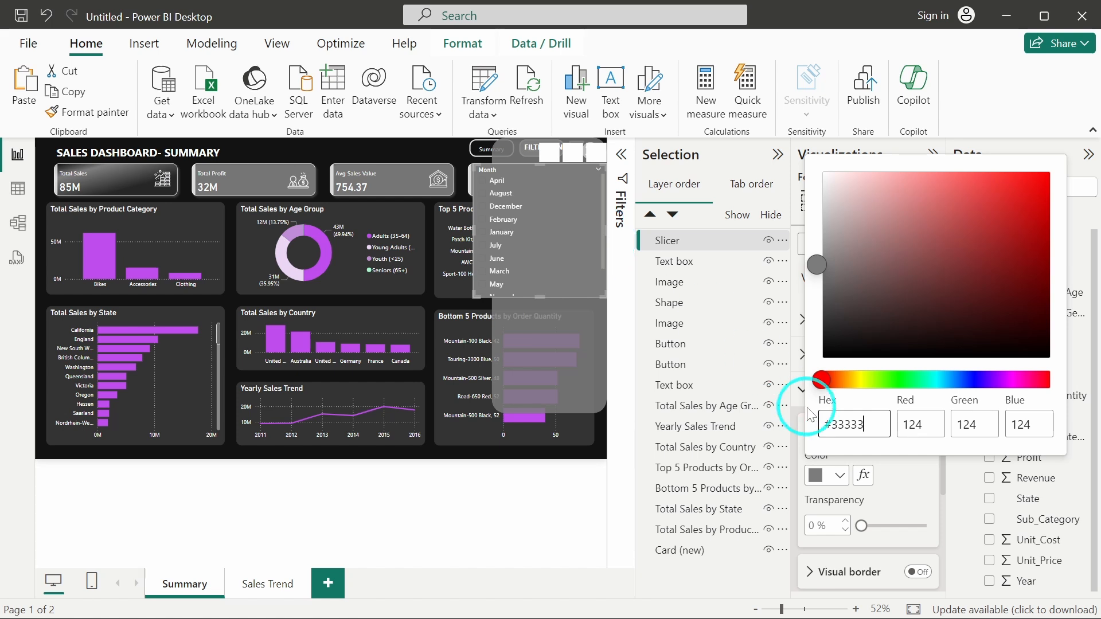
left_click(888, 479)
left_click(892, 487)
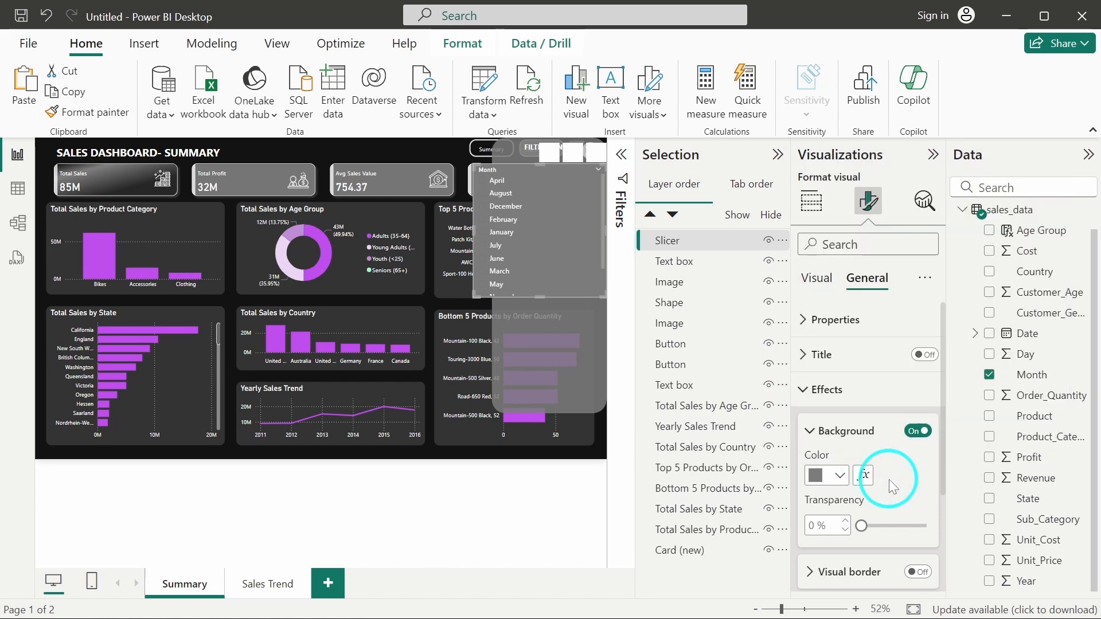
Turn on the Month slicer's visual border and make it white.
left_click(862, 406)
left_click(862, 406)
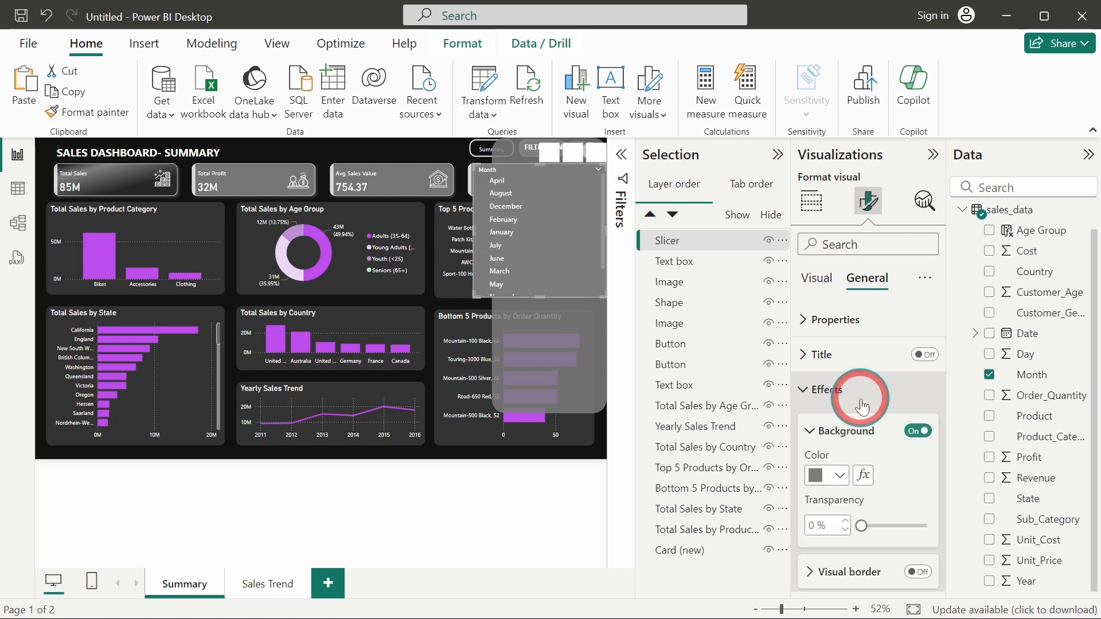
left_click(853, 430)
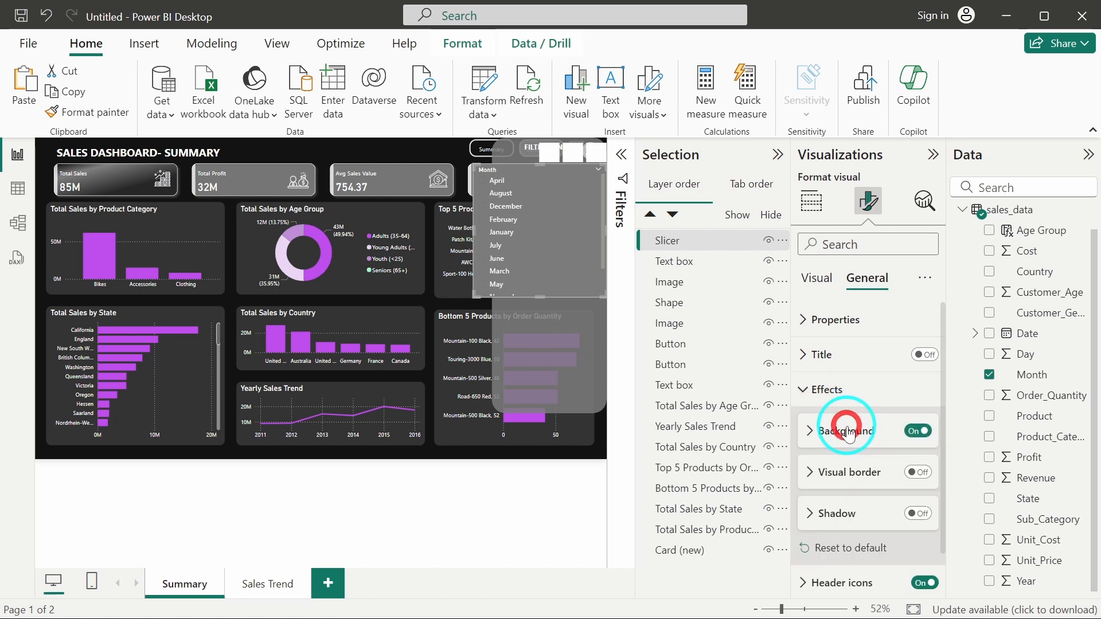
left_click(916, 472)
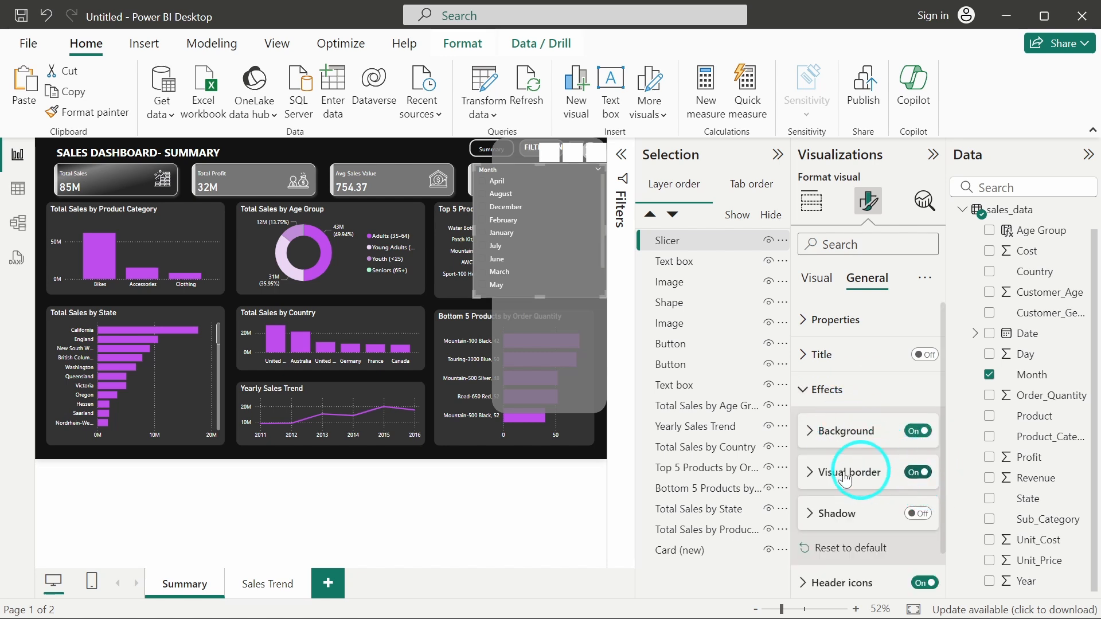
left_click(815, 474)
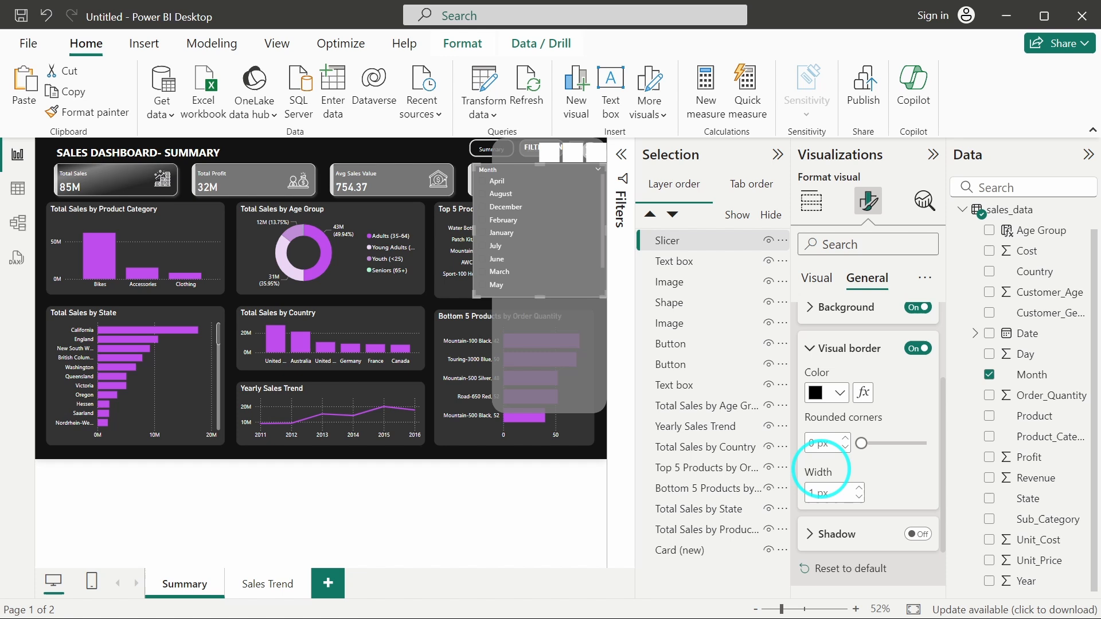
left_click(814, 395)
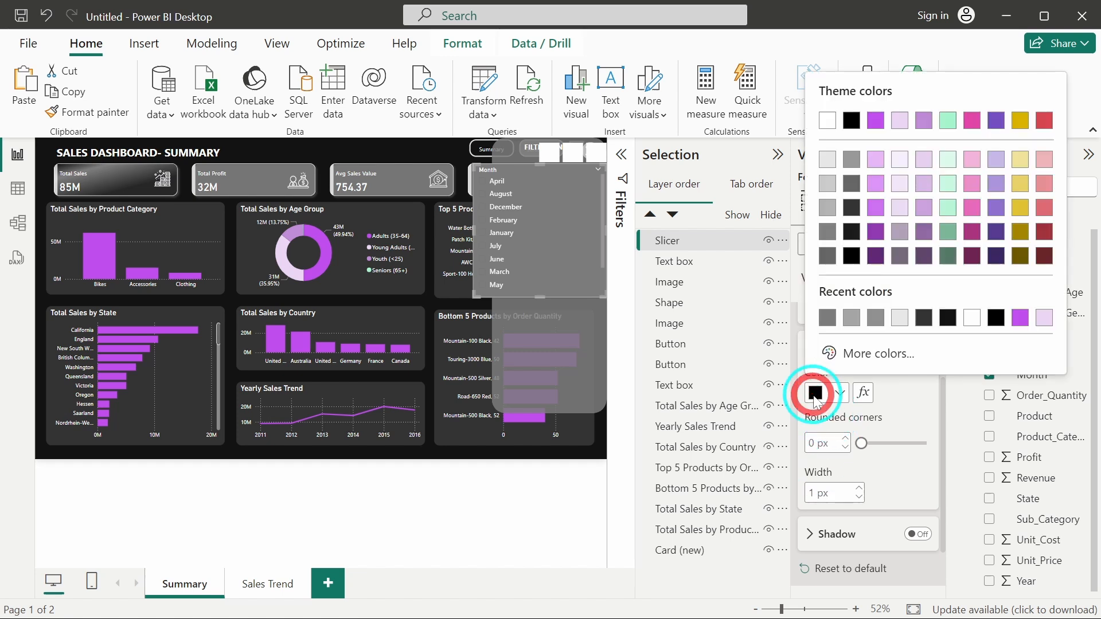
left_click(970, 318)
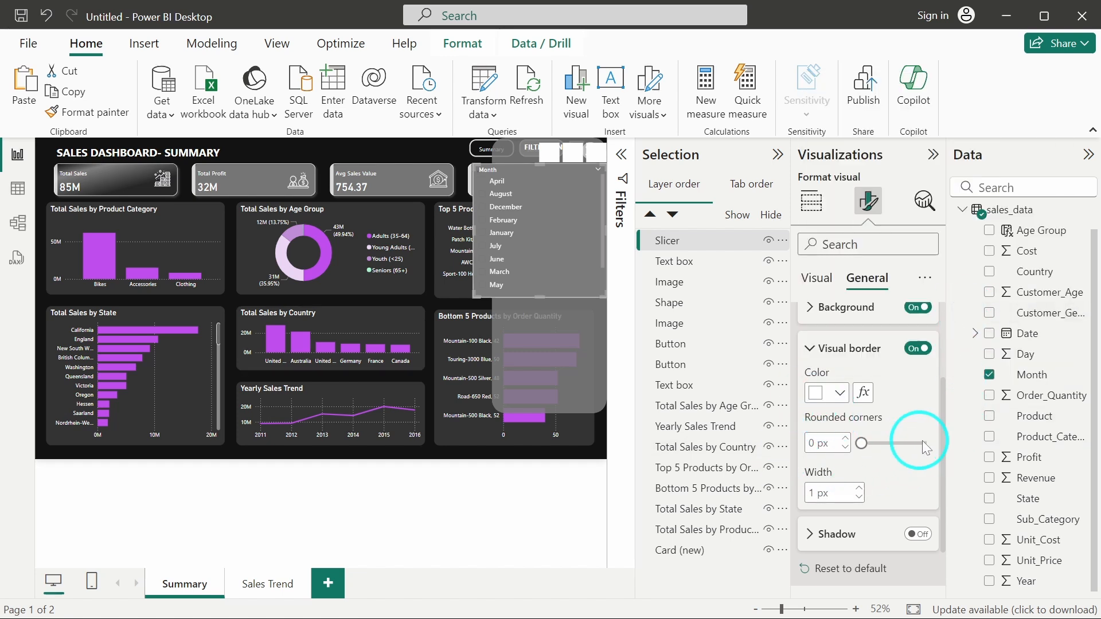
Set the rounded corners of the Month slicer's border to 10 px.
left_click(811, 442)
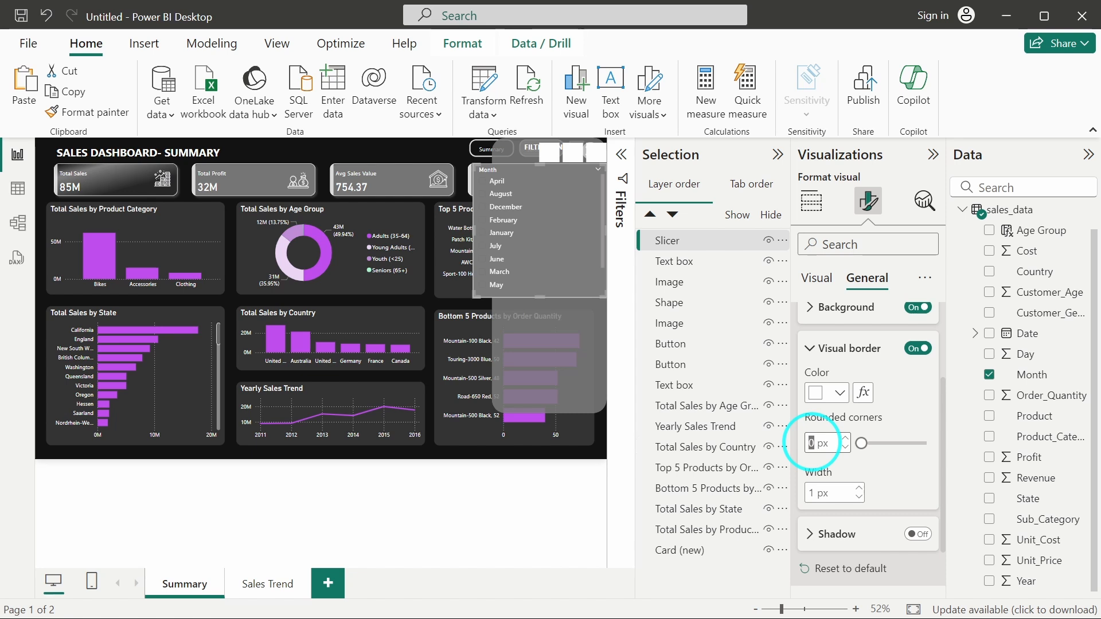
key("Return")
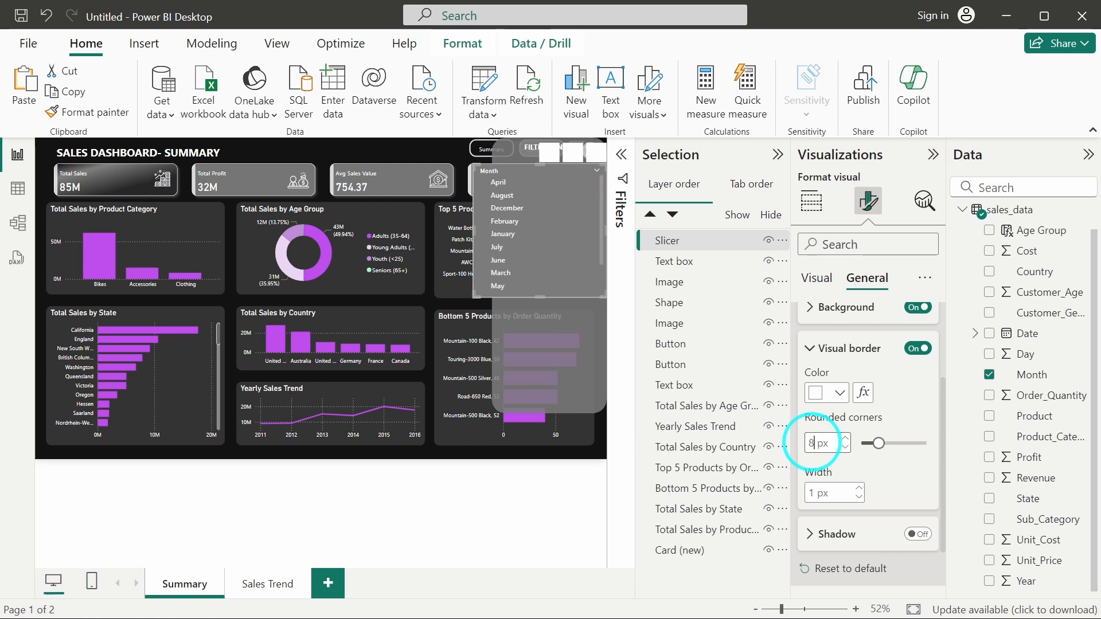
left_click(811, 443)
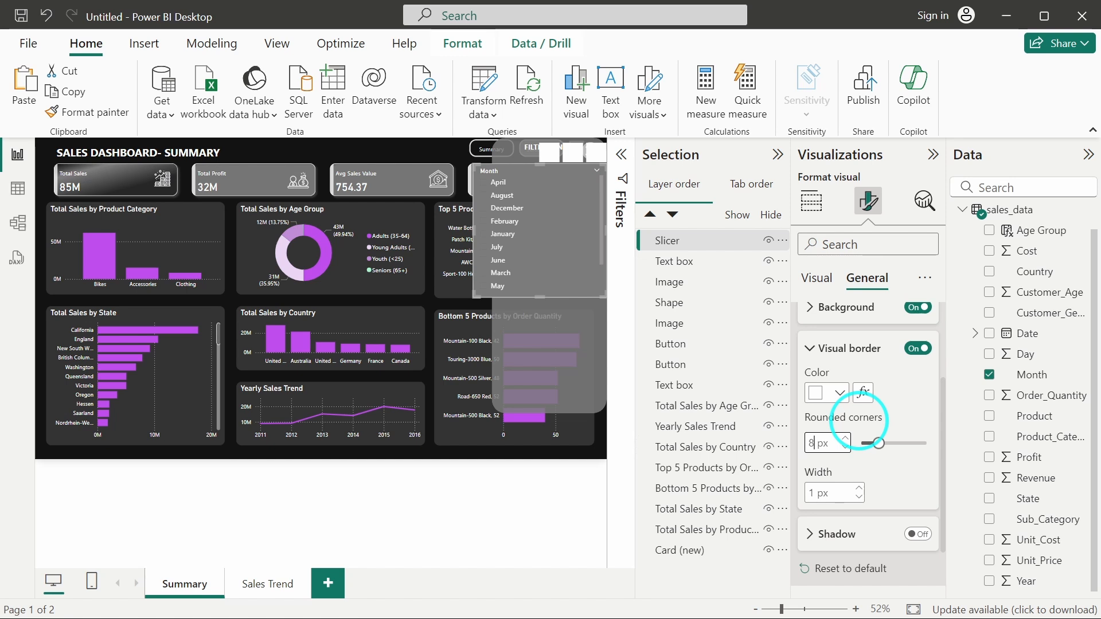
key("Return")
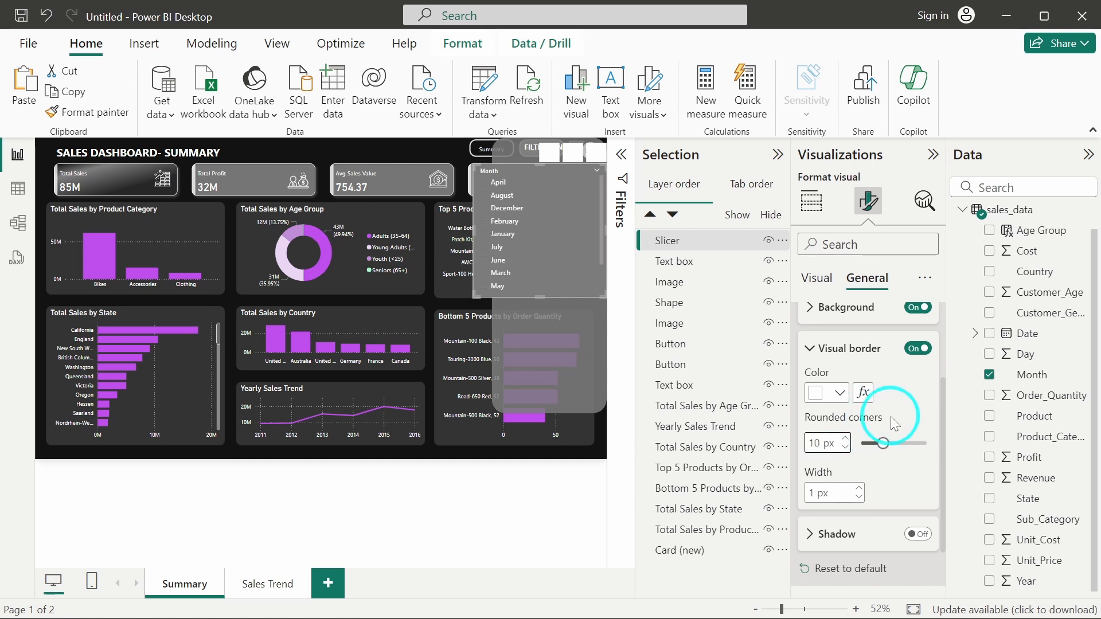
Change the Month slicer's style to Dropdown.
left_click(817, 286)
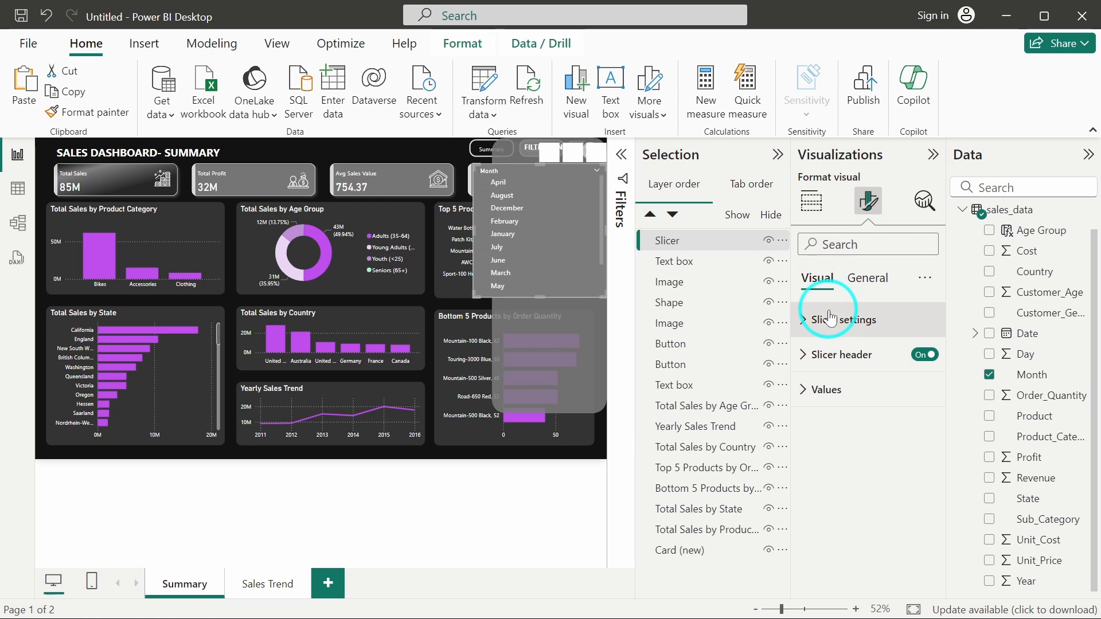
left_click(846, 319)
left_click(854, 404)
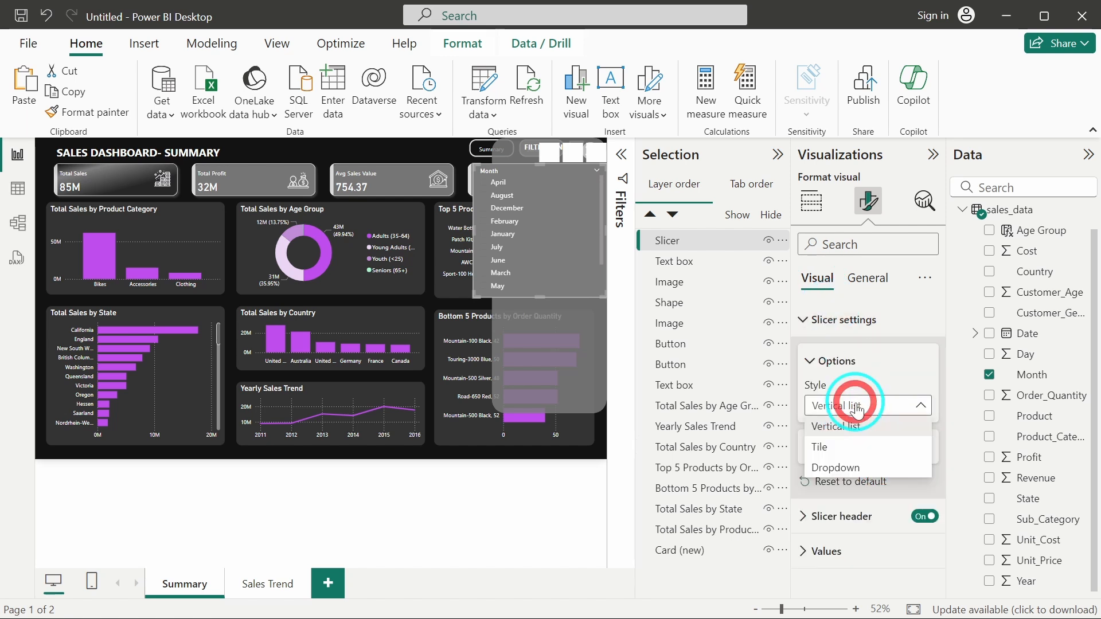
left_click(852, 471)
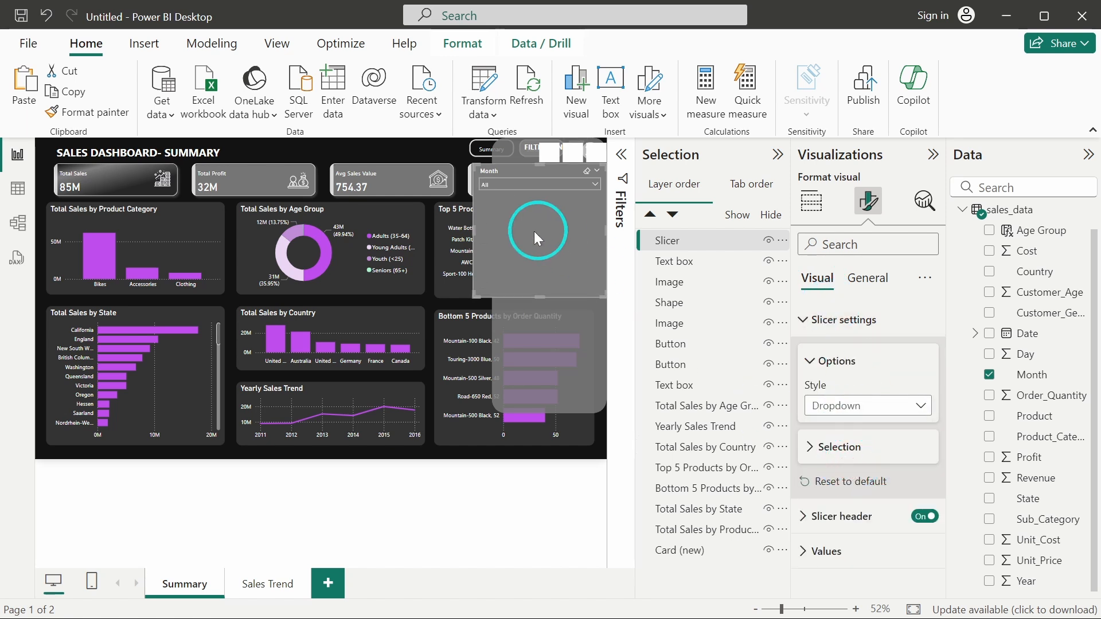
Set the fill colour of the filter pane's background shape to the hex value #333333.
left_click(422, 150)
left_click(535, 310)
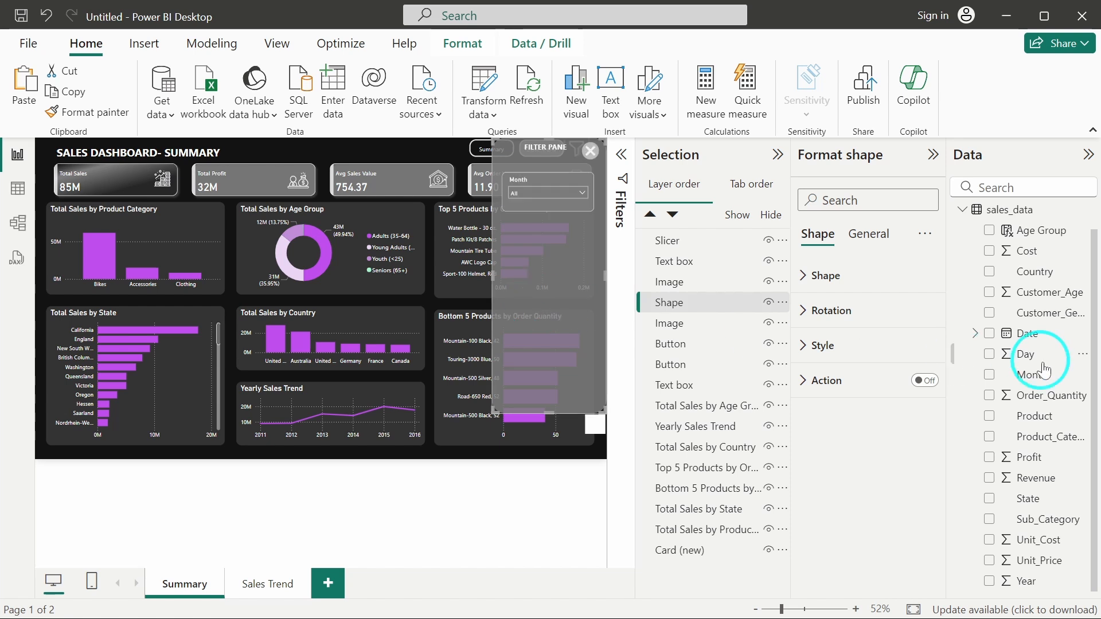
left_click(854, 343)
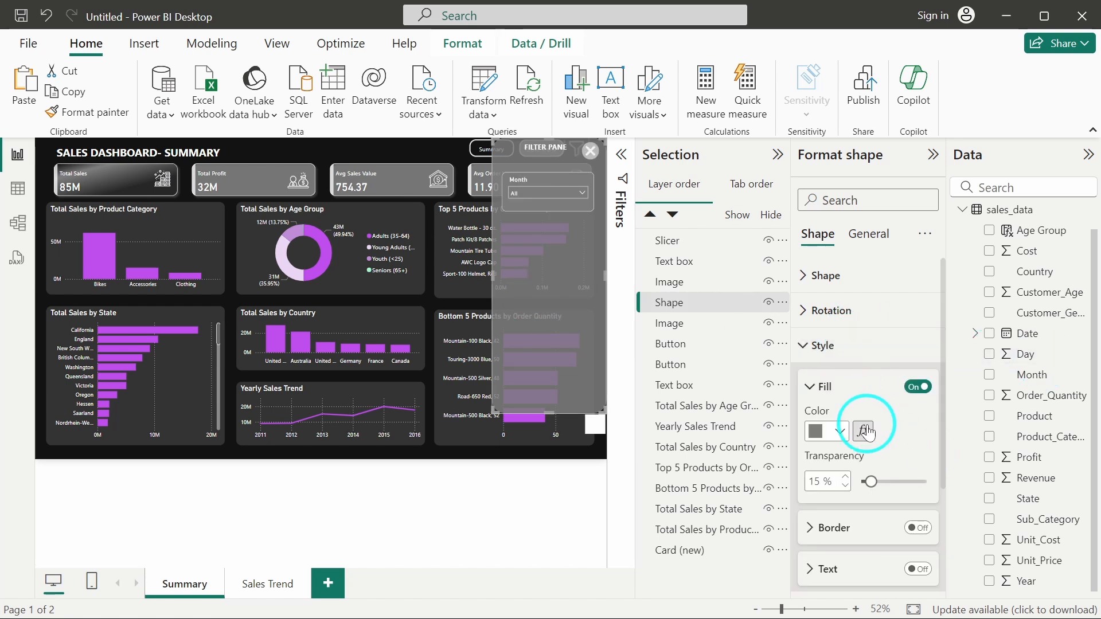
left_click(813, 435)
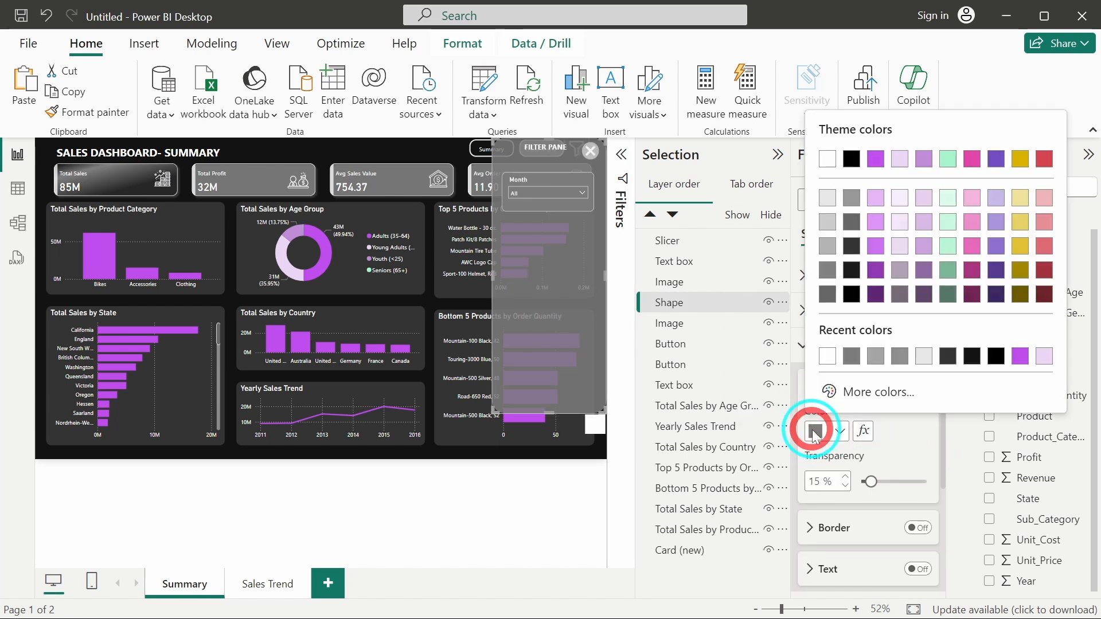
left_click(848, 392)
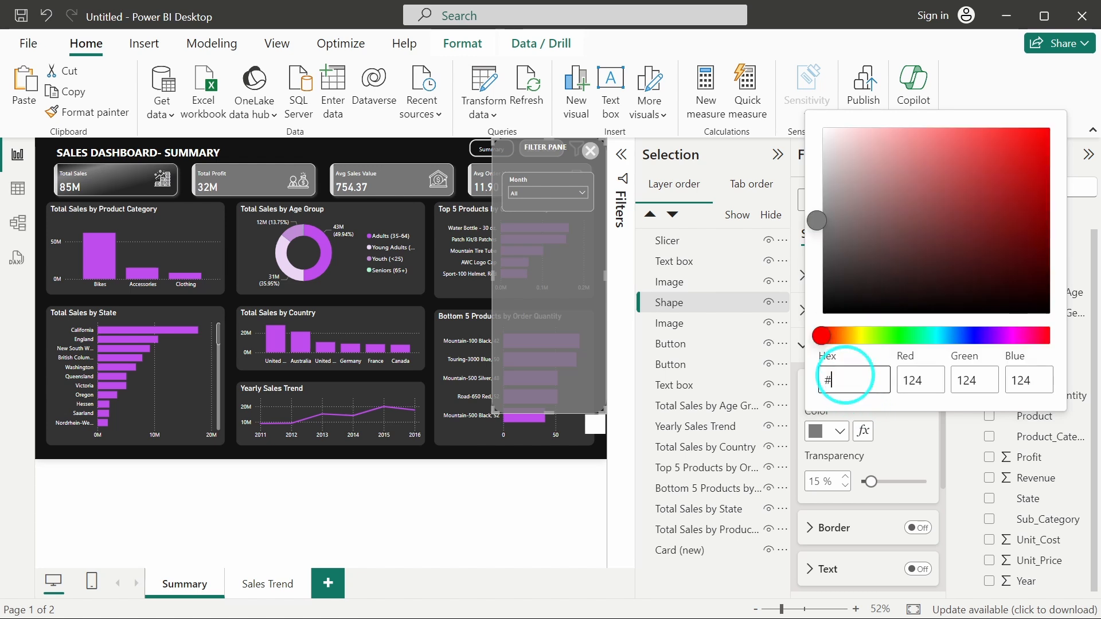
type("#333333")
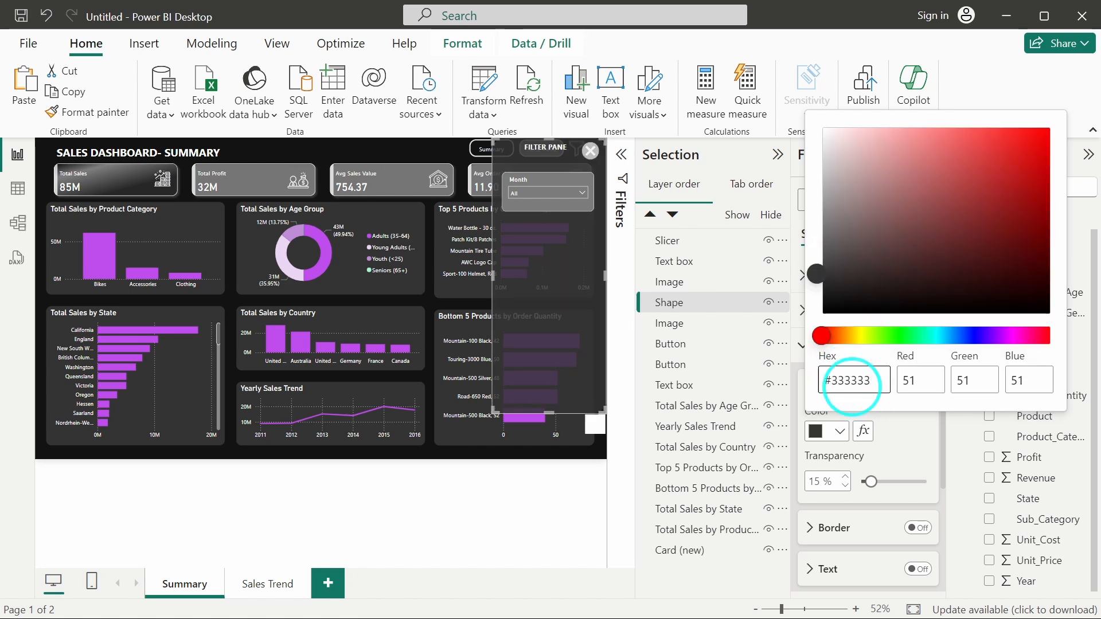
left_click(893, 435)
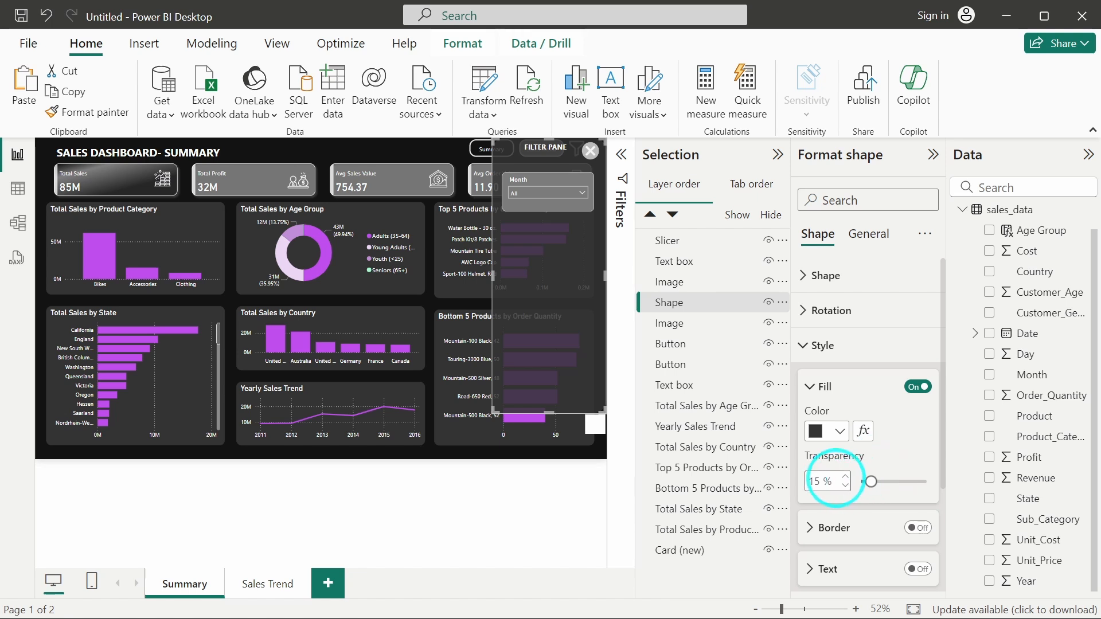
Set the fill transparency of the filter pane's background shape to 10%.
left_click(845, 488)
left_click(845, 487)
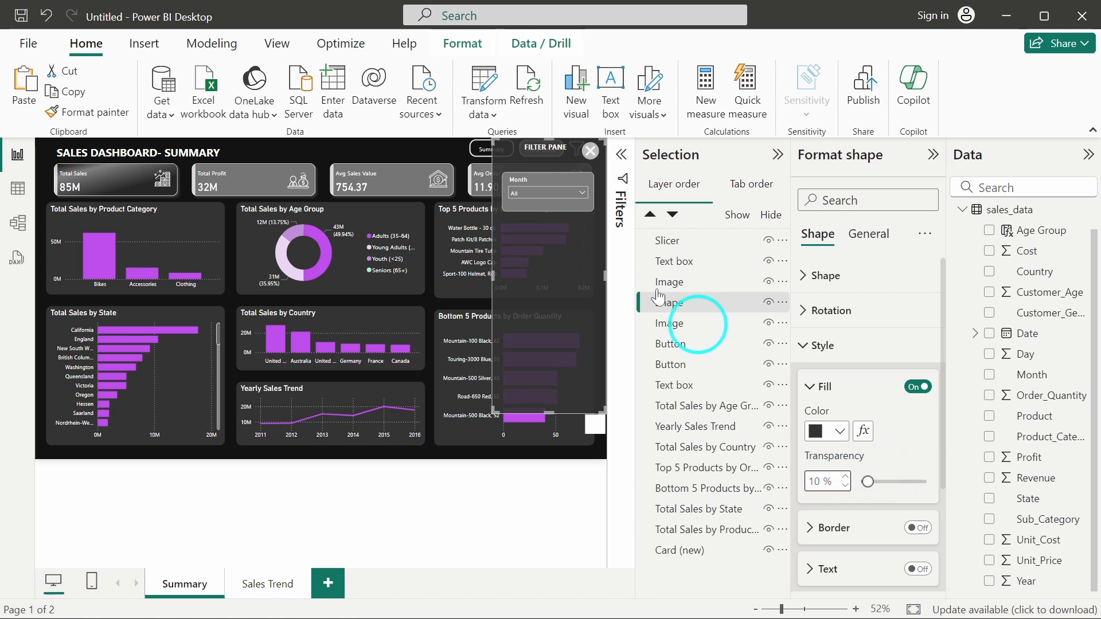
left_click(430, 154)
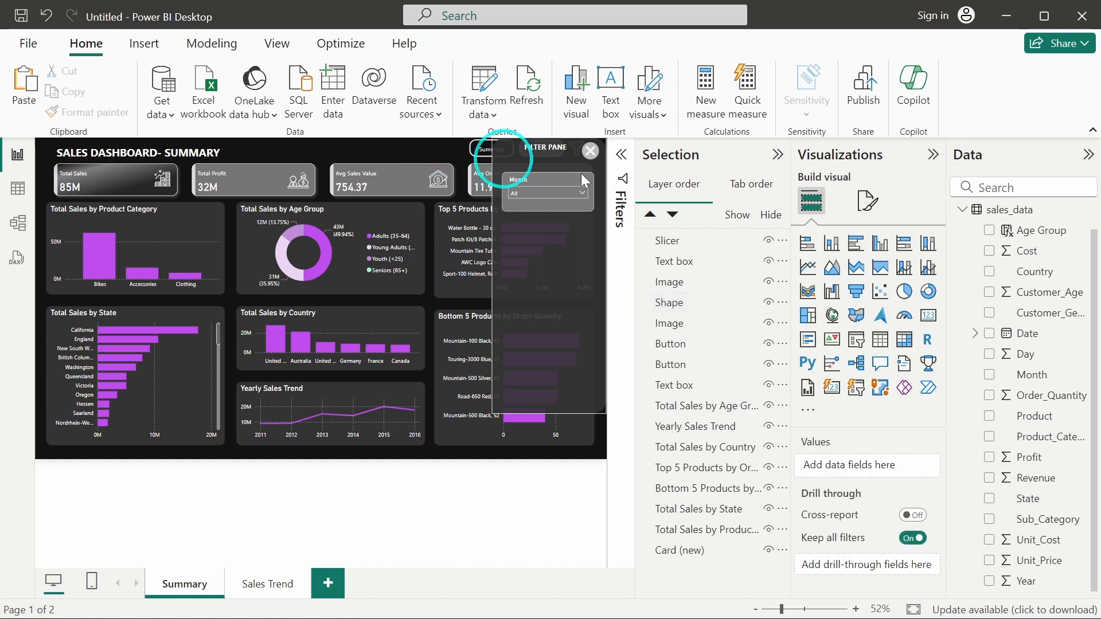
Turn off the Month slicer's background.
left_click(526, 176)
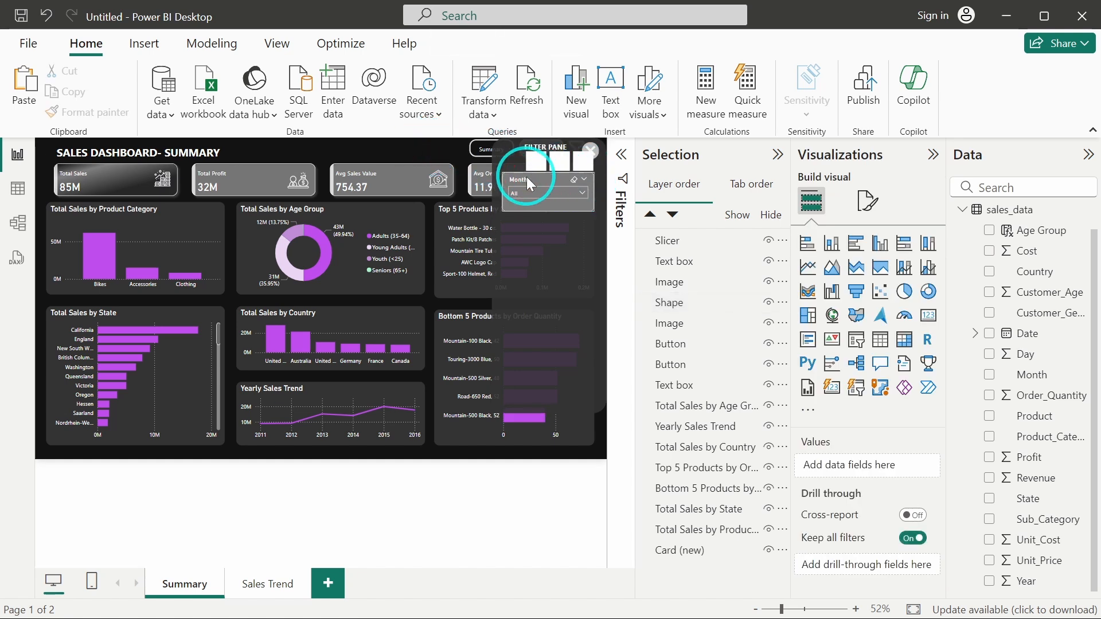
left_click(867, 201)
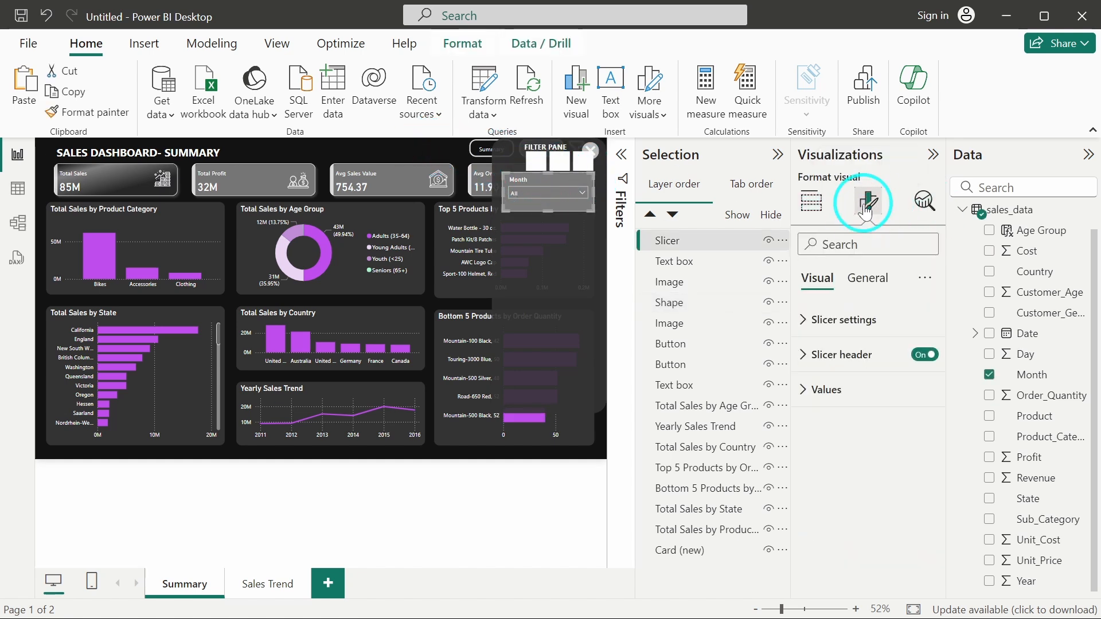
left_click(866, 277)
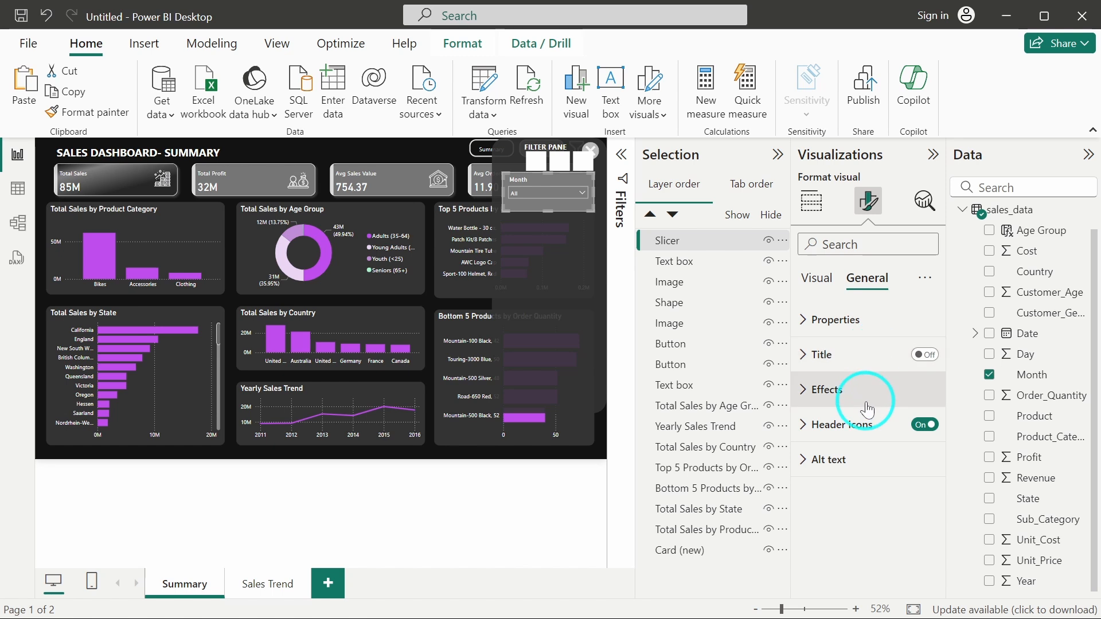
left_click(849, 390)
left_click(914, 440)
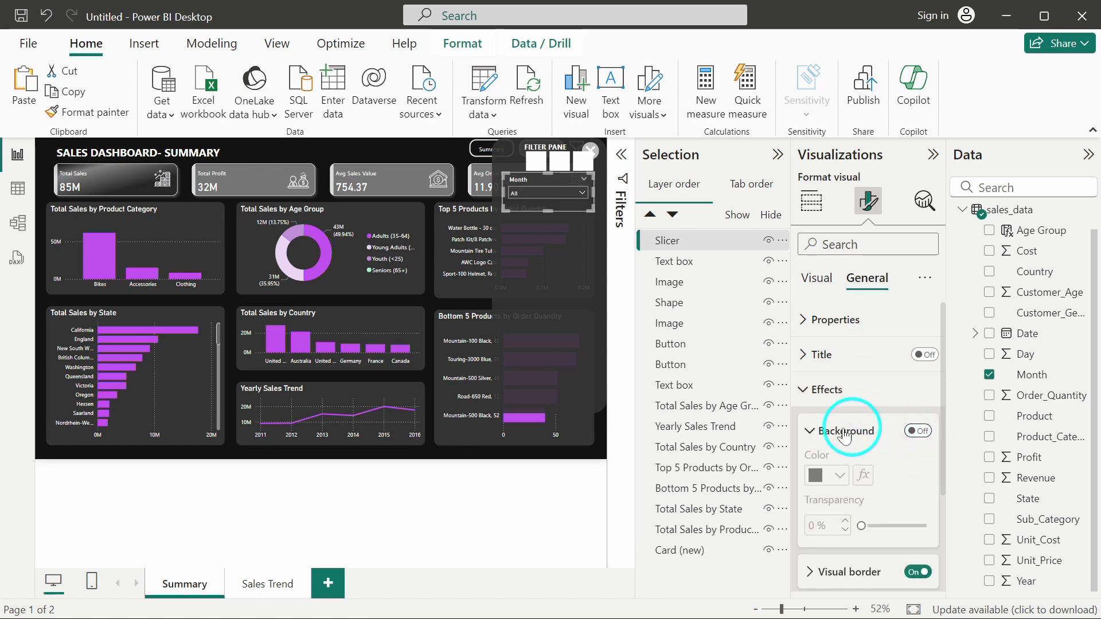
left_click(834, 431)
left_click_drag(548, 207, 548, 209)
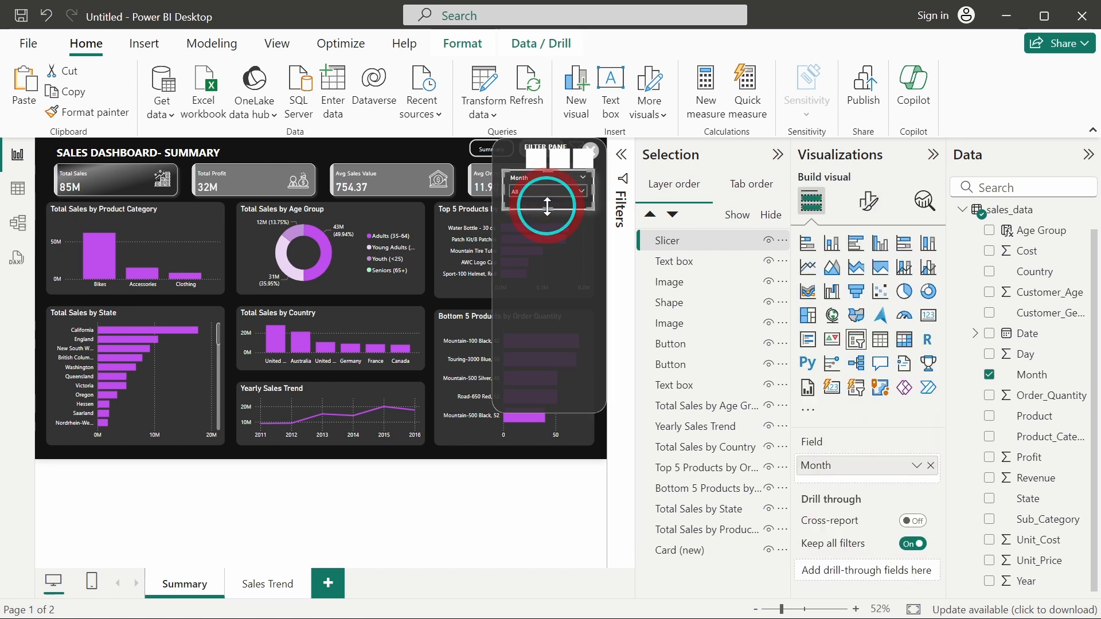
Format the Month slicer's values with a black font on a light grey background.
left_click(866, 215)
left_click(843, 391)
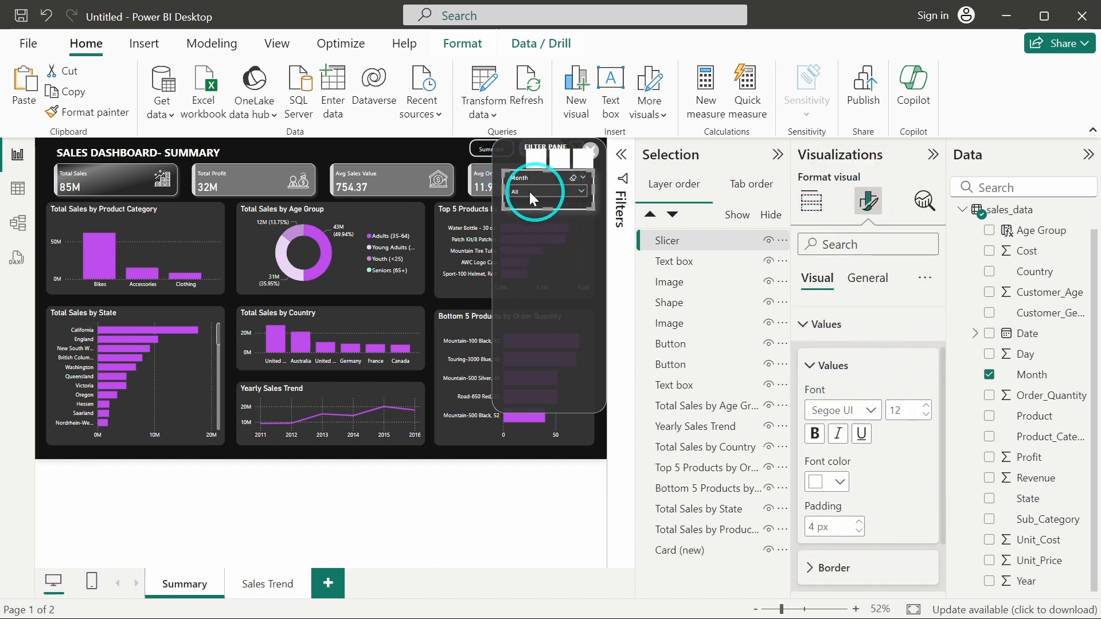
scroll(875, 488, "down", 2)
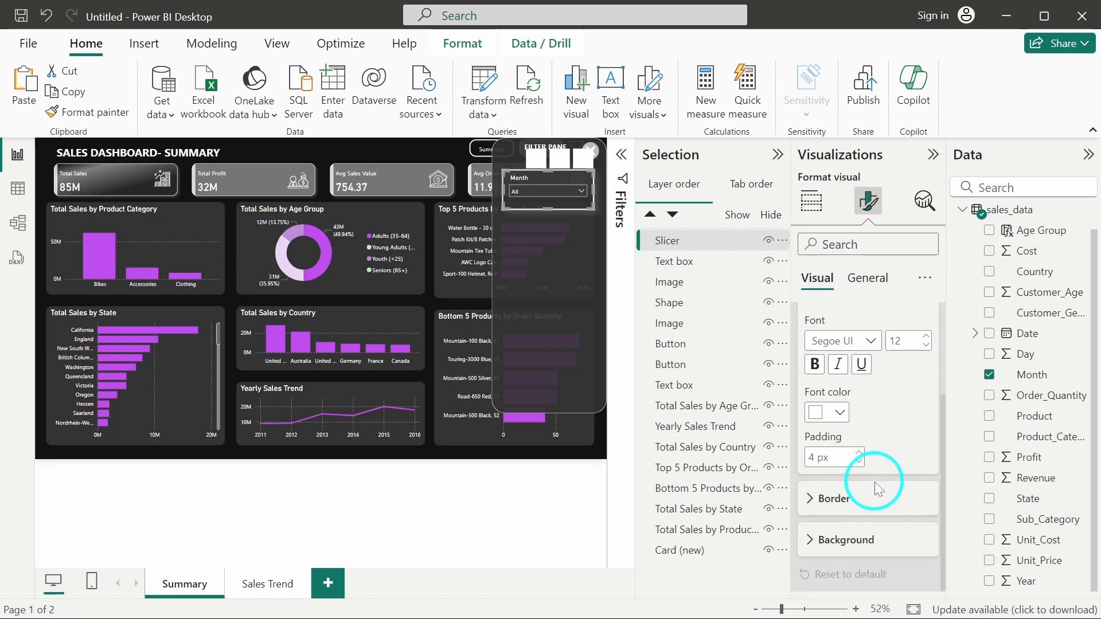
left_click(830, 552)
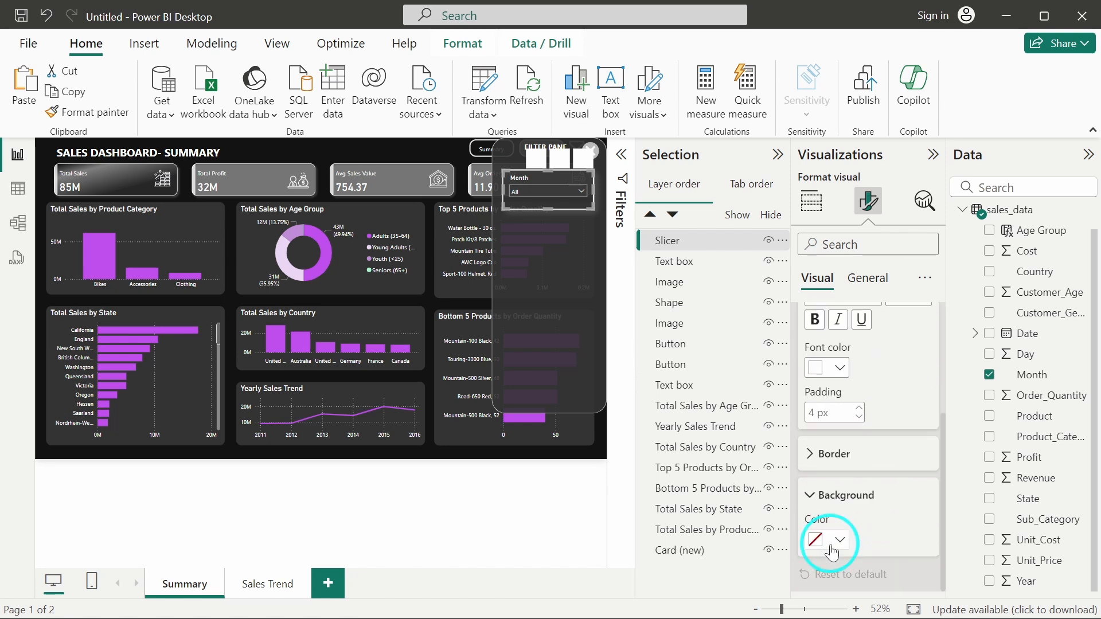
left_click(814, 541)
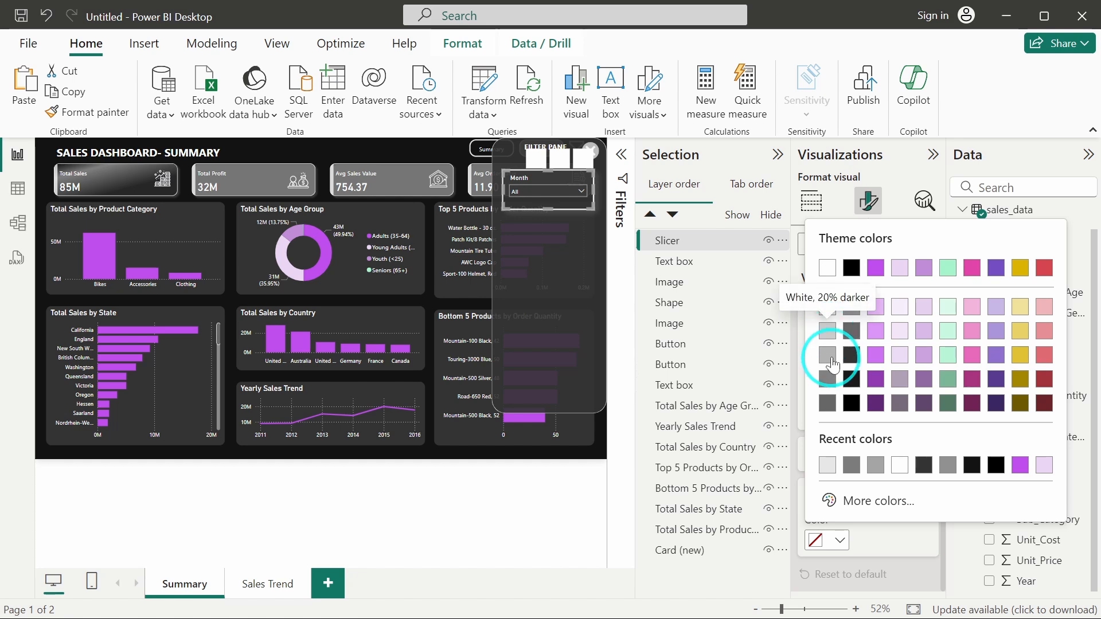
left_click(828, 355)
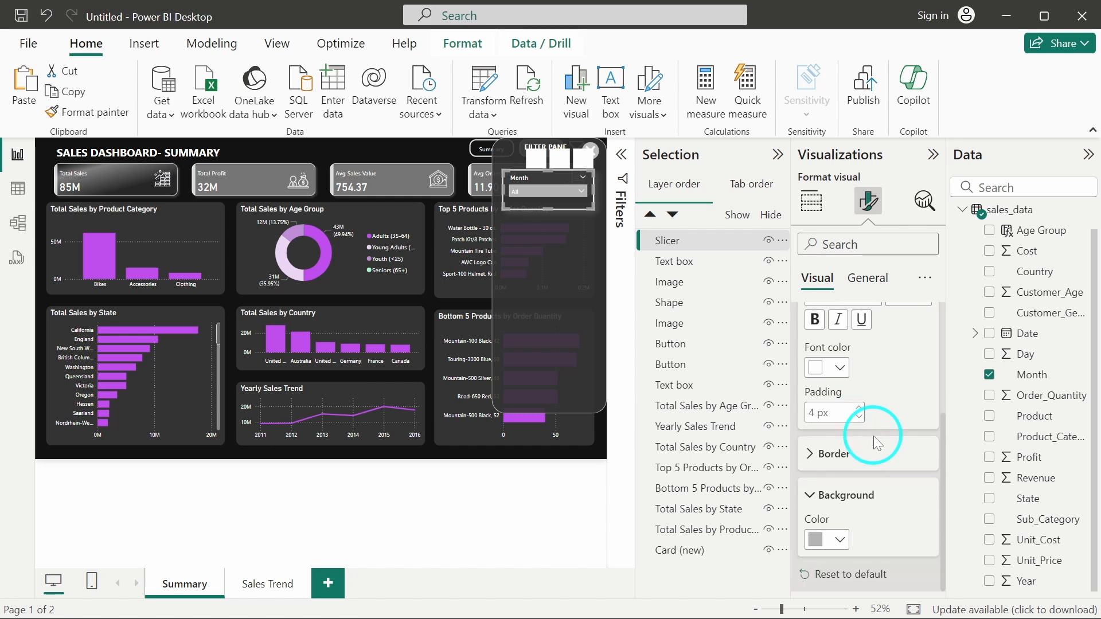
left_click(814, 371)
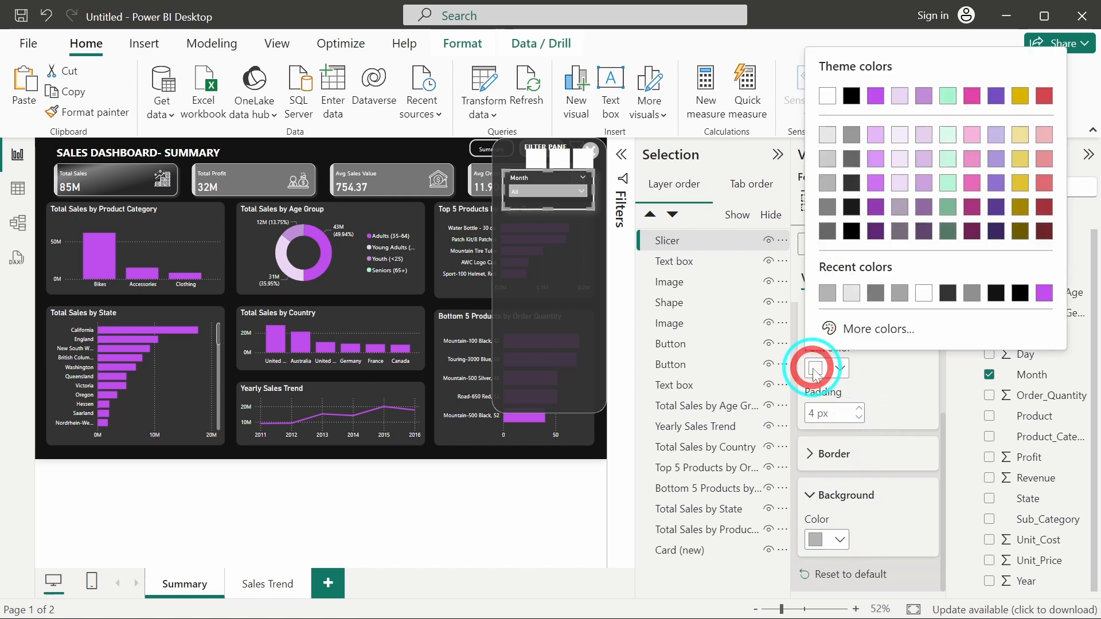
left_click(854, 236)
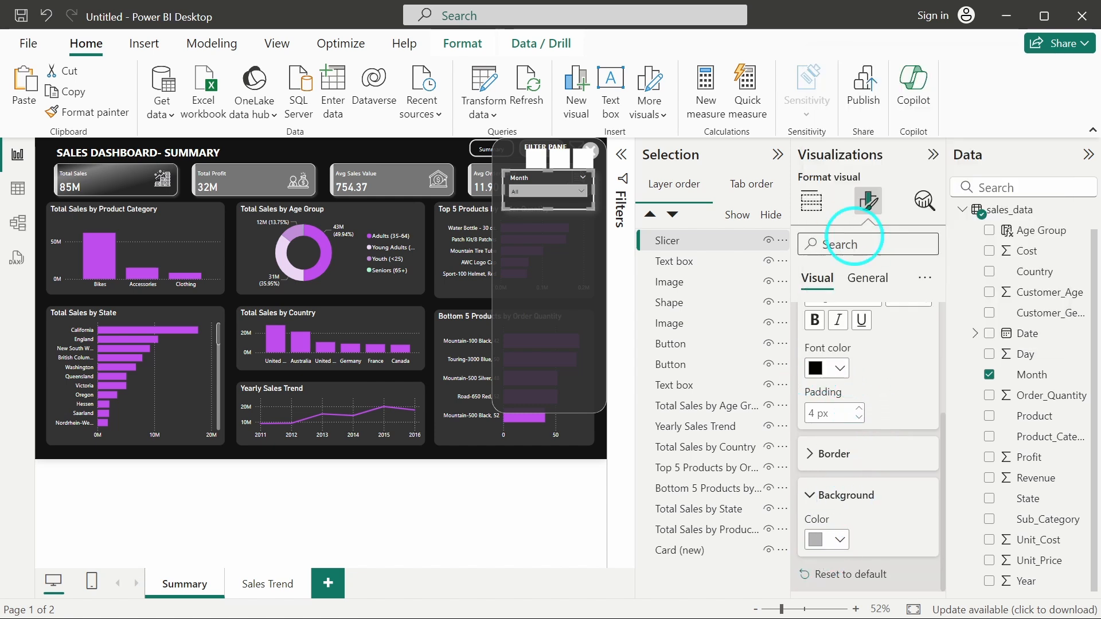
left_click(816, 541)
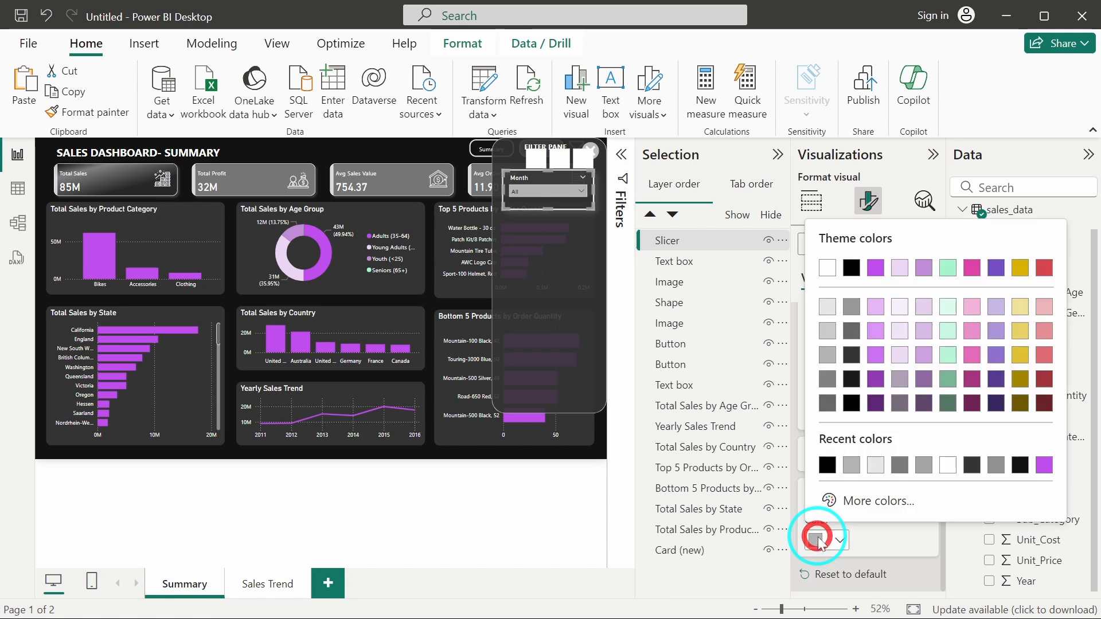
left_click(875, 472)
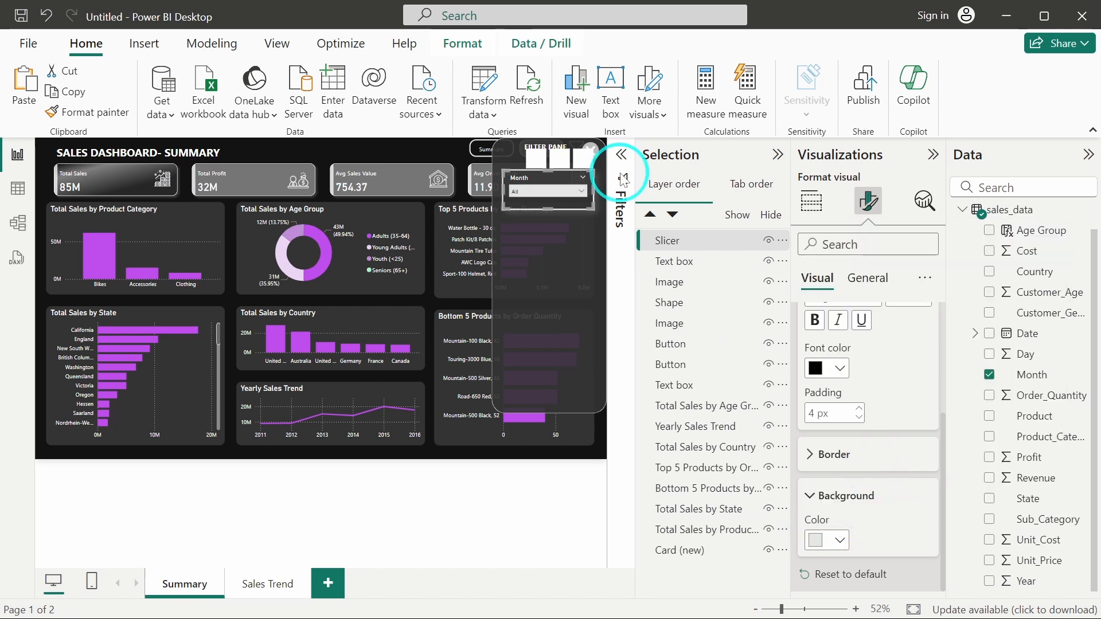
Duplicate the finished Month slicer to make four copies on the Summary page.
left_click(583, 192)
left_click(532, 181)
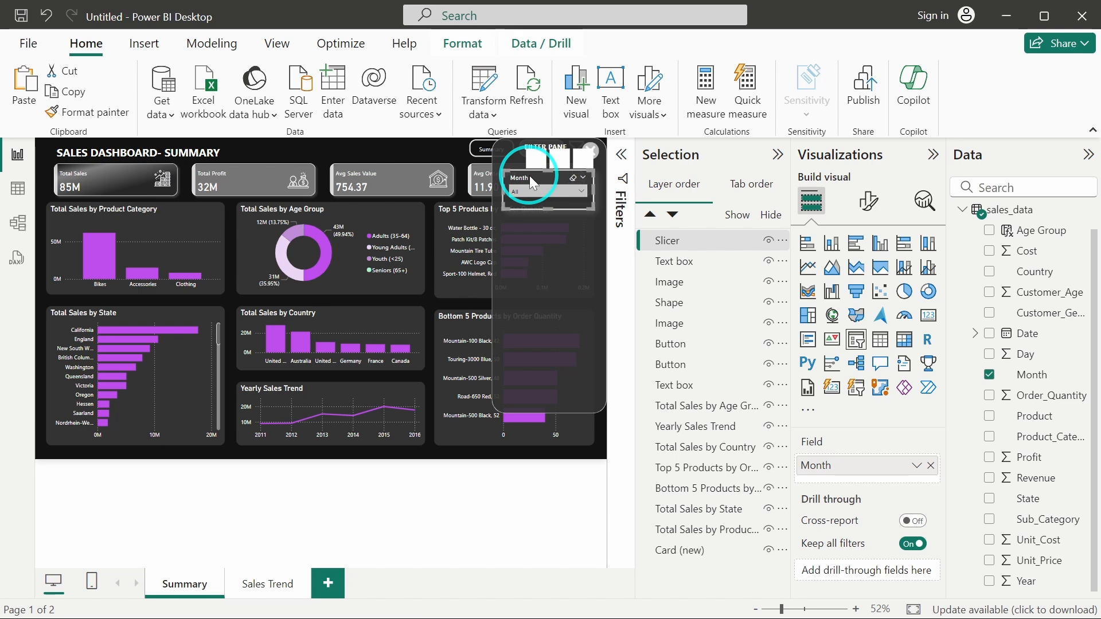
key("ctrl+v")
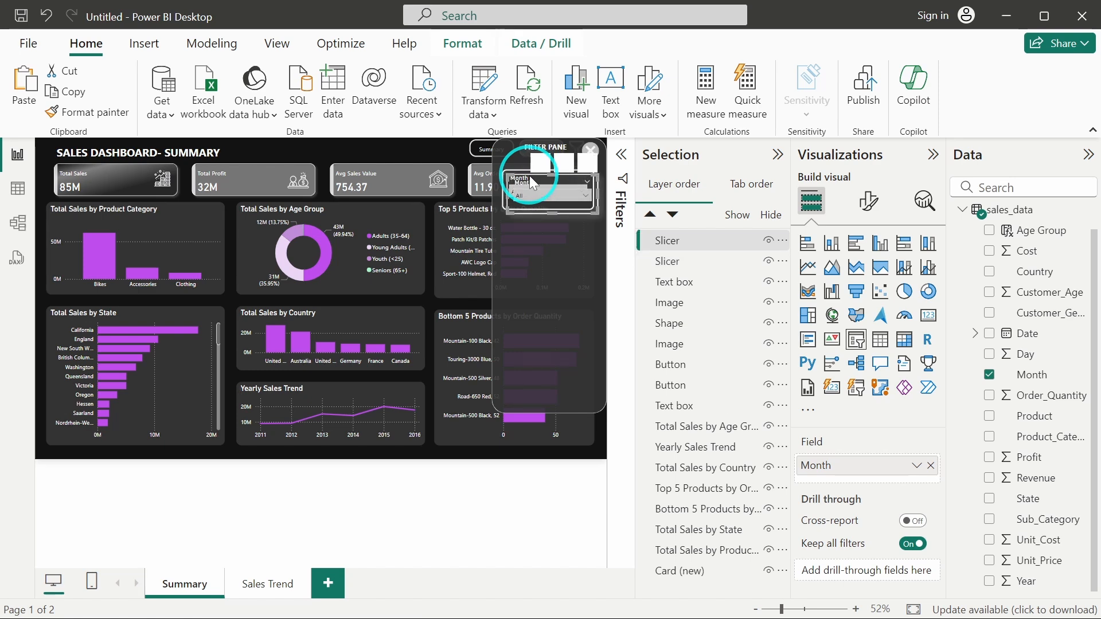
key("ctrl+v")
key("ctrl+v")
key("ctrl+v")
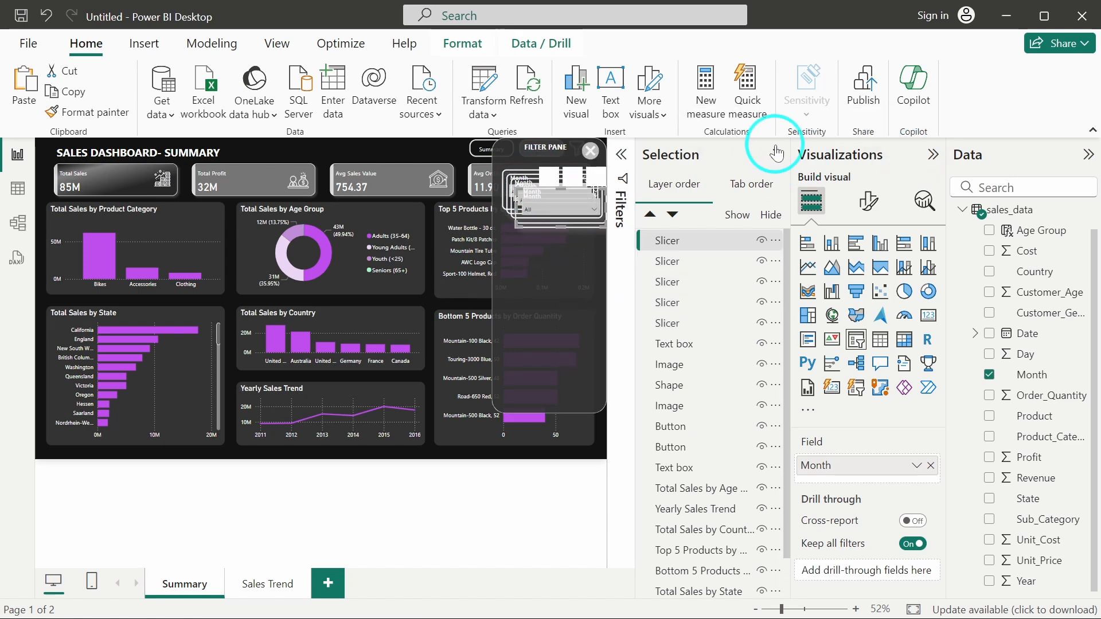
Spread the copied slicers out below the original Month slicer in the filter pane.
left_click(777, 154)
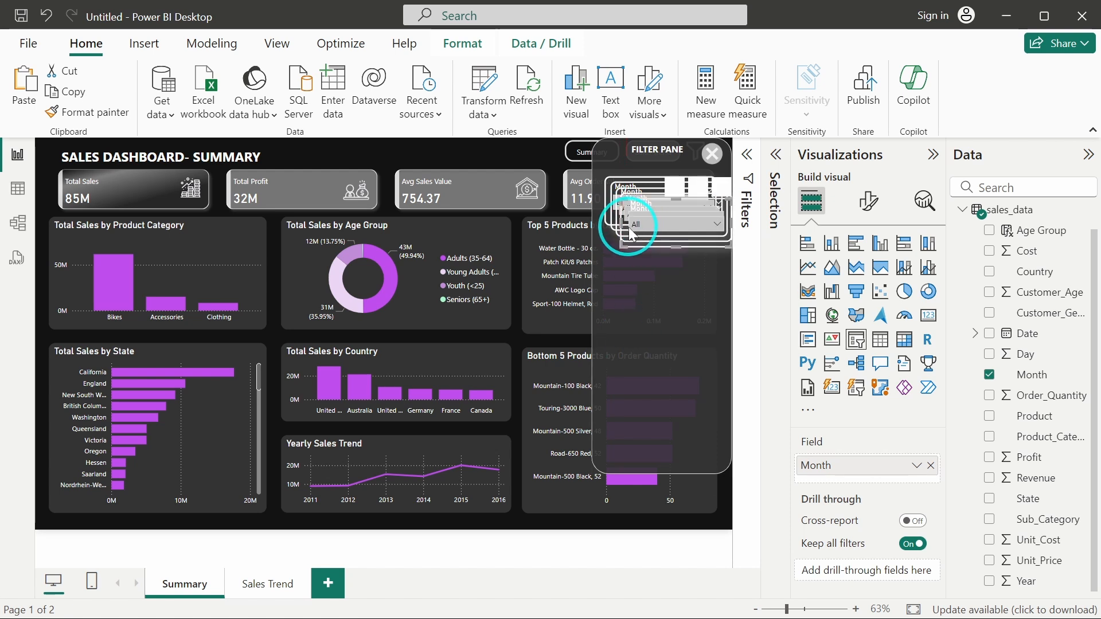
left_click_drag(652, 209, 635, 450)
left_click_drag(664, 225, 653, 336)
left_click_drag(640, 191, 641, 247)
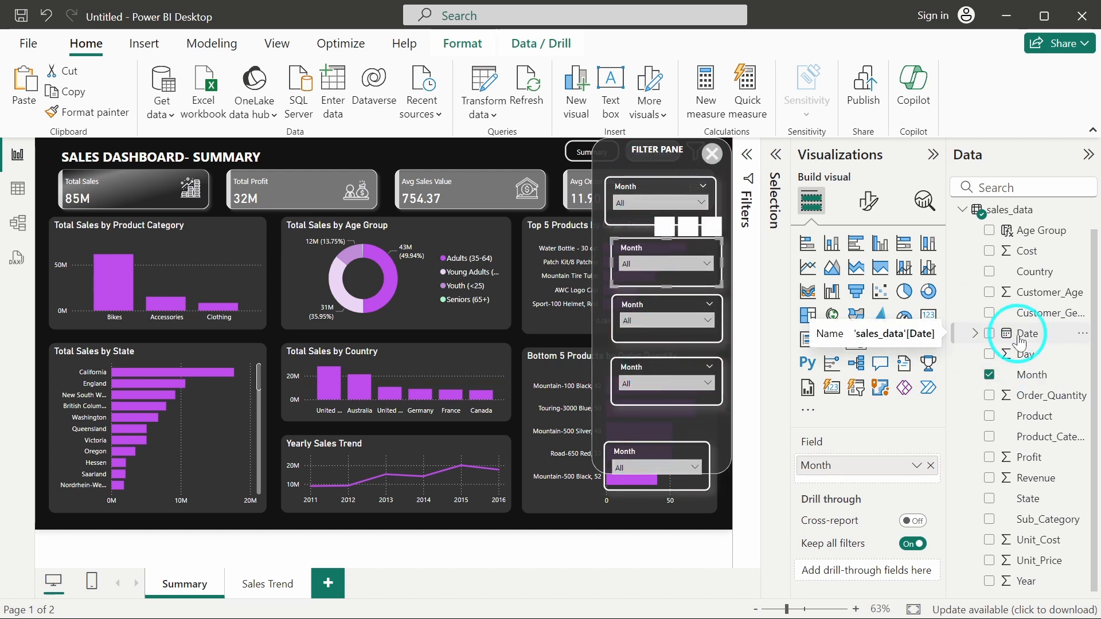
Replace the Month field in the four copied slicers, from top to bottom, with Country, State, Product_Category and Sub_Category.
left_click_drag(1032, 271, 831, 465)
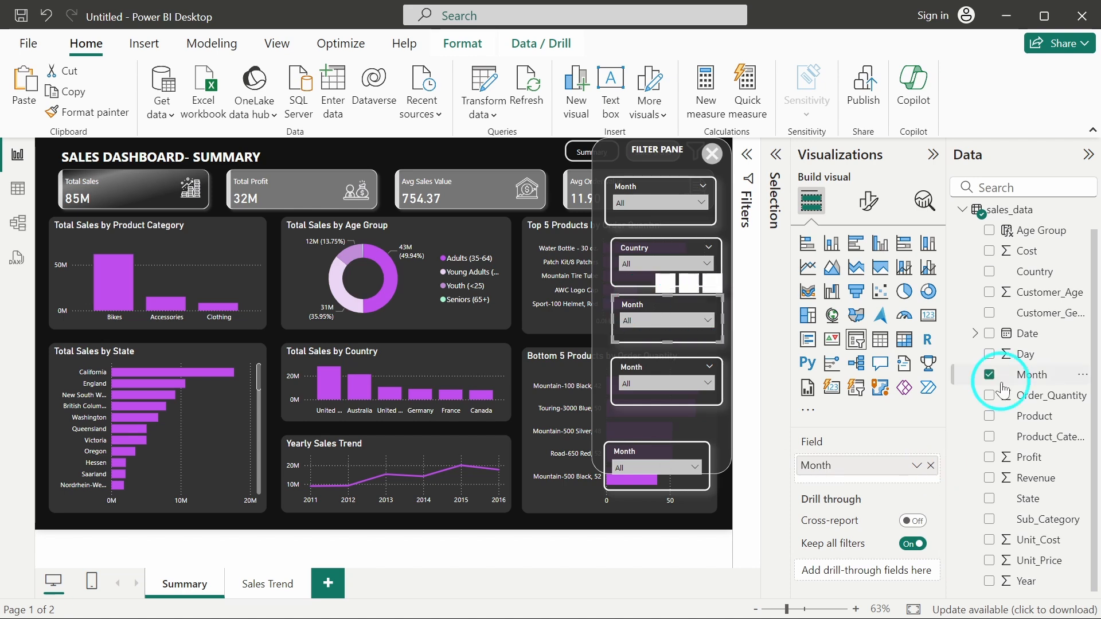
left_click_drag(1028, 498, 850, 468)
left_click(634, 365)
left_click(1048, 437)
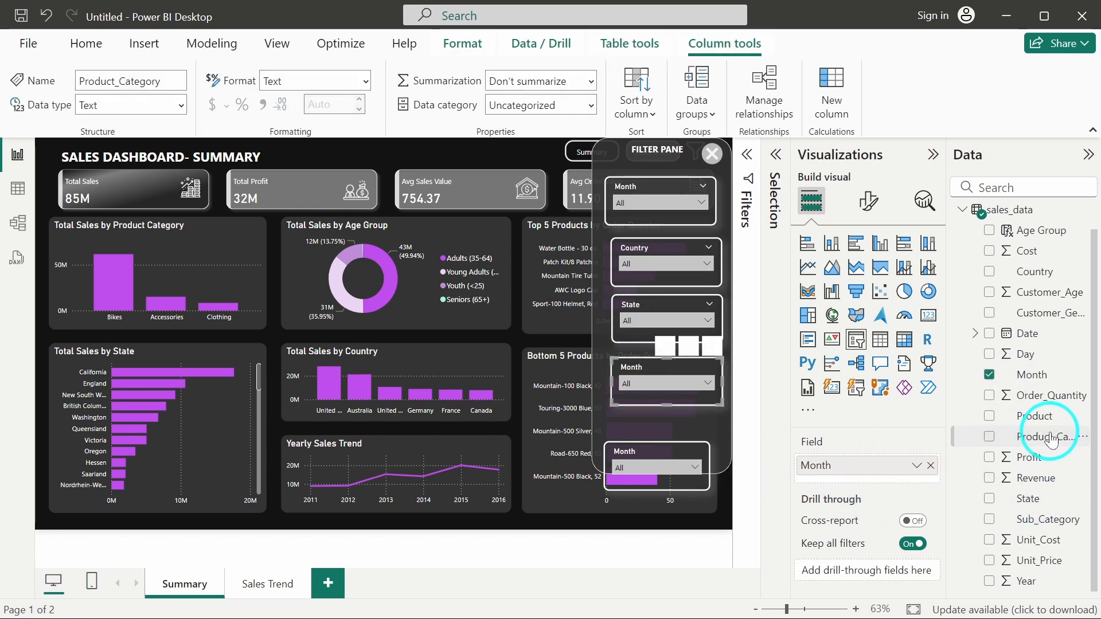
left_click_drag(1051, 439, 860, 465)
left_click(651, 453)
left_click_drag(1048, 519, 911, 465)
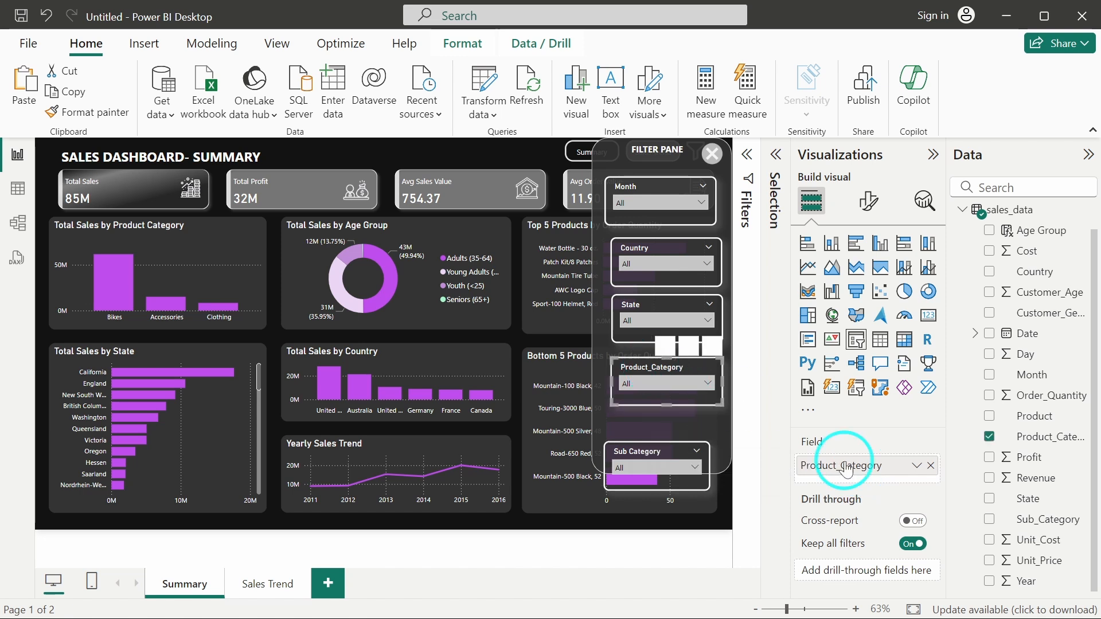
Move the Sub Category slicer up inside the filter pane, then left-align all five slicers and distribute them vertically.
left_click_drag(641, 254, 648, 261)
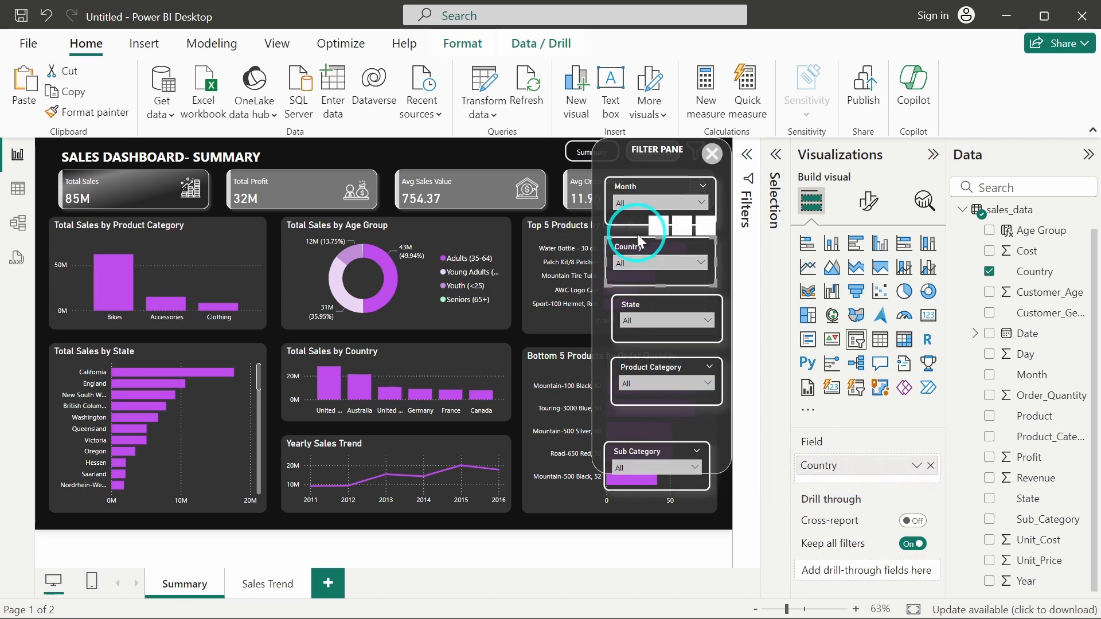
left_click_drag(634, 454, 651, 423)
left_click(625, 190, "ctrl")
left_click(640, 255, "ctrl")
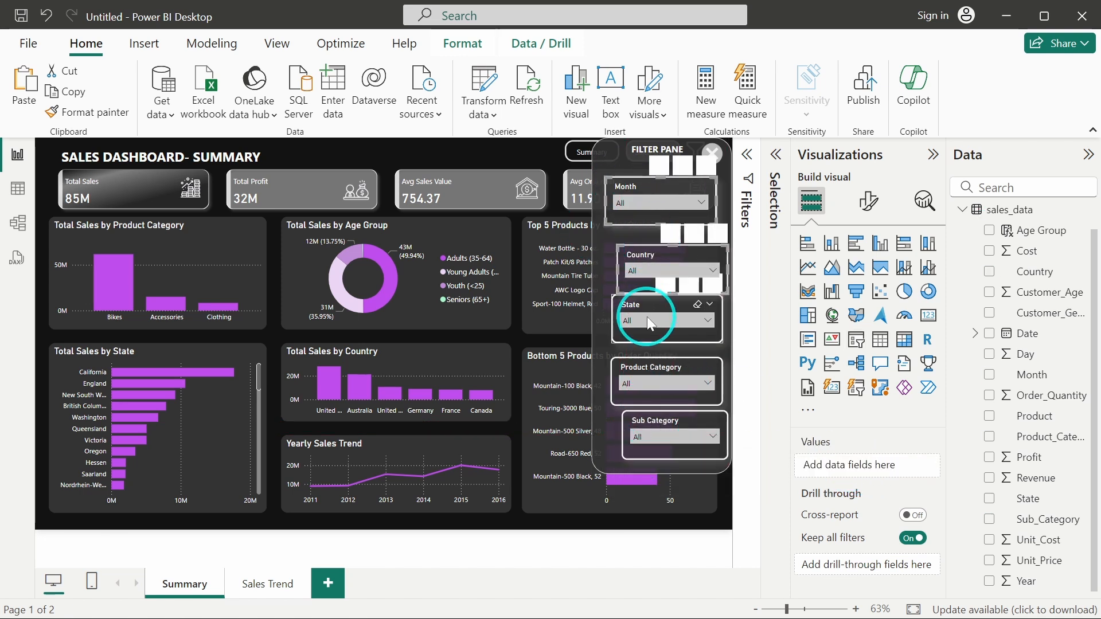
left_click(650, 319, "ctrl")
left_click(641, 369, "ctrl")
left_click(468, 42)
left_click(373, 105)
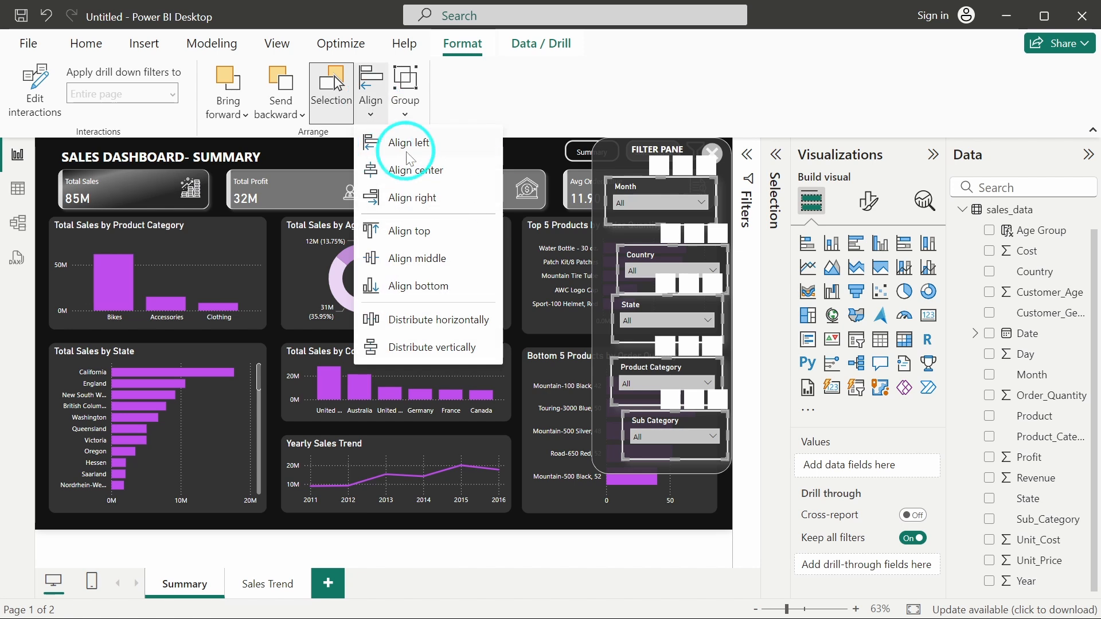
left_click(391, 139)
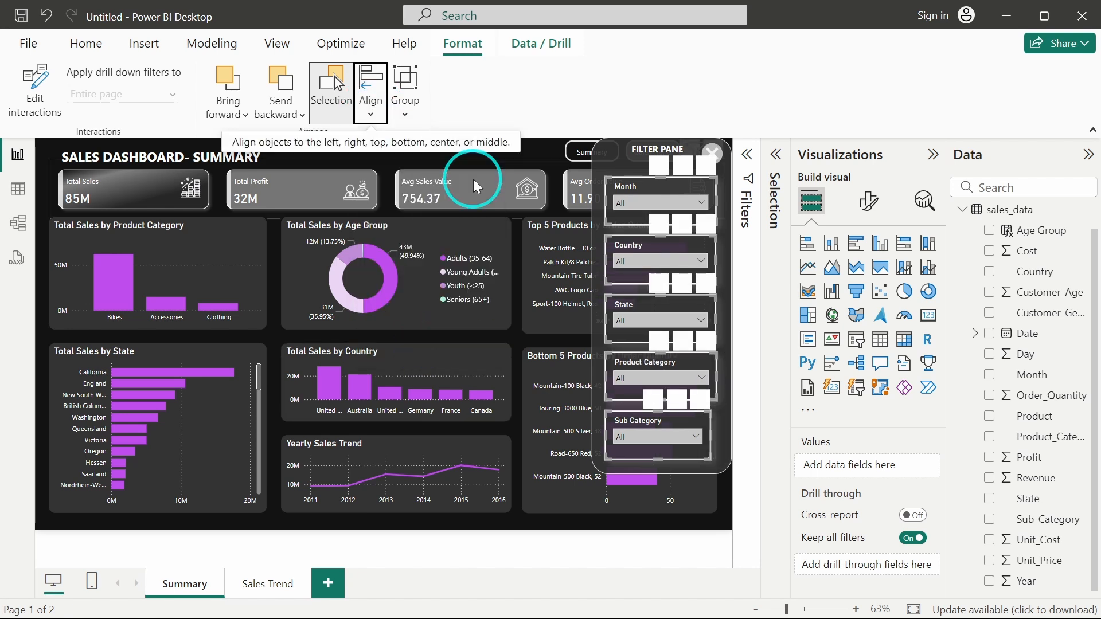
left_click(523, 154)
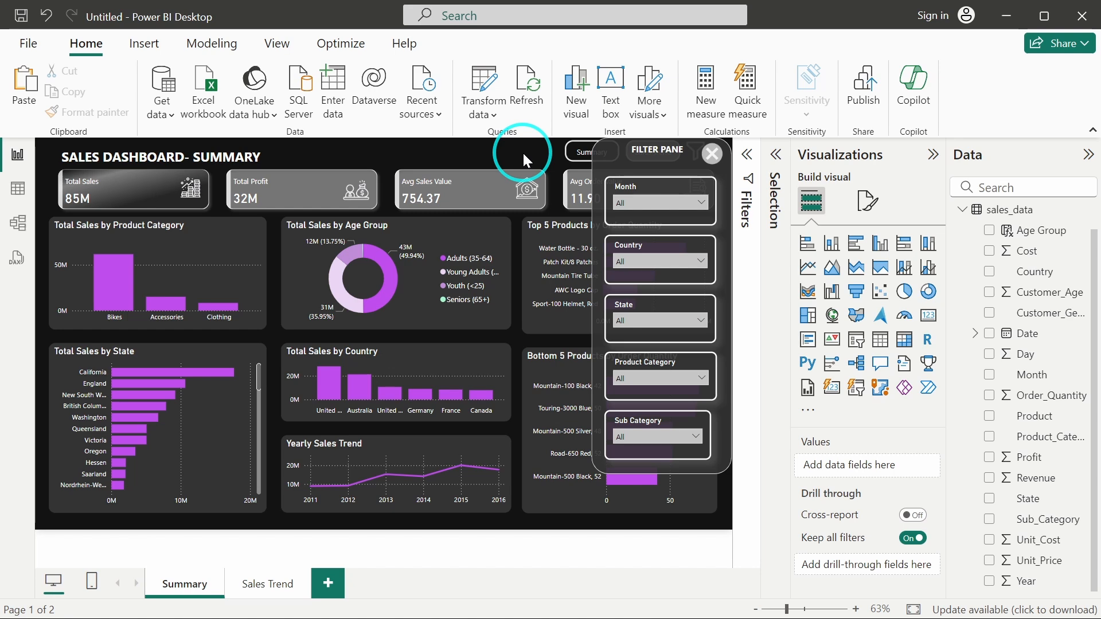
Show the Bookmarks and Selection panes, collapsing Visualizations and Data to make room.
left_click(276, 44)
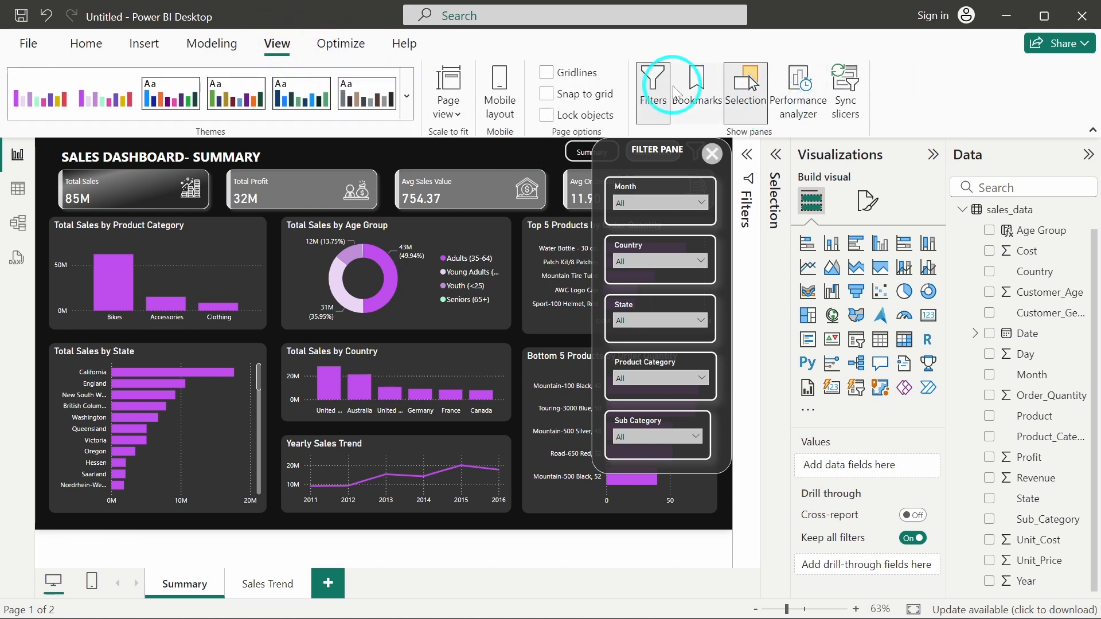
left_click(691, 91)
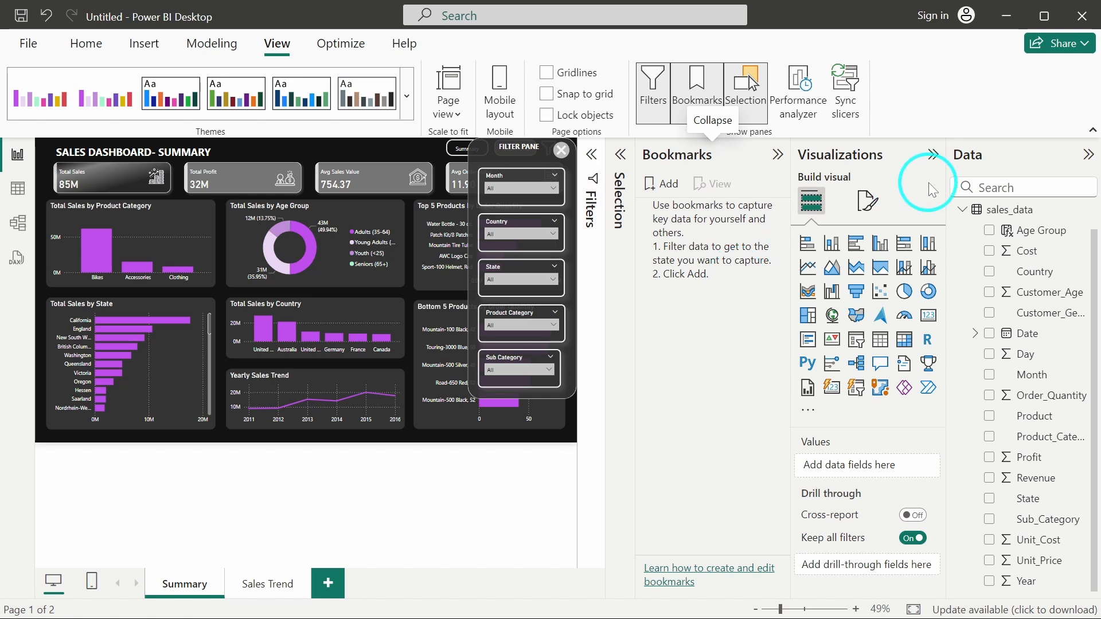
left_click(932, 155)
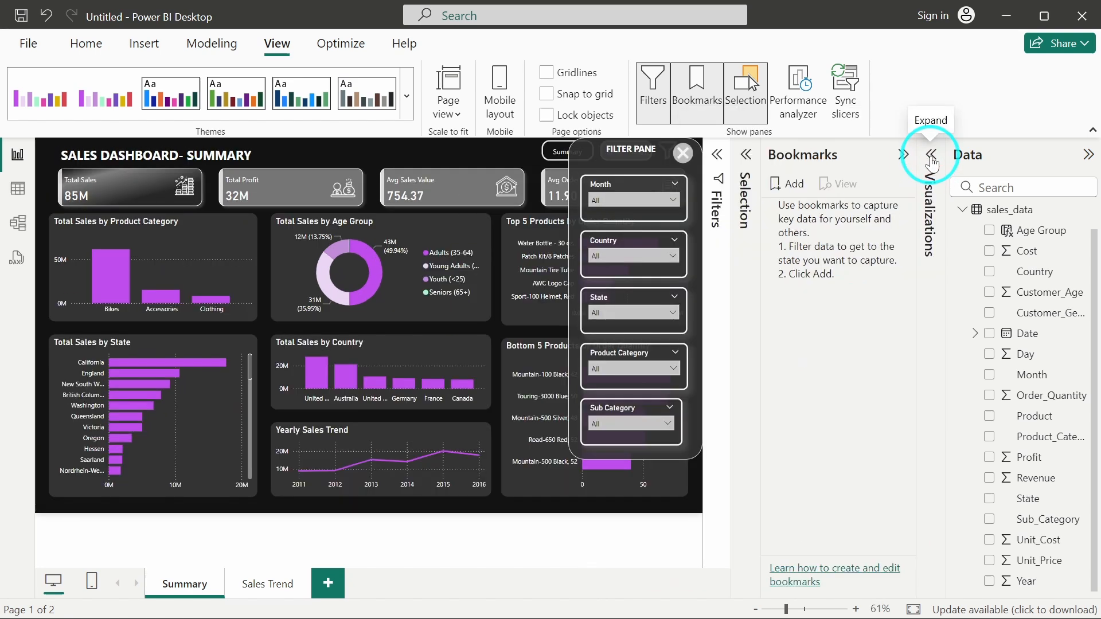
left_click(1085, 156)
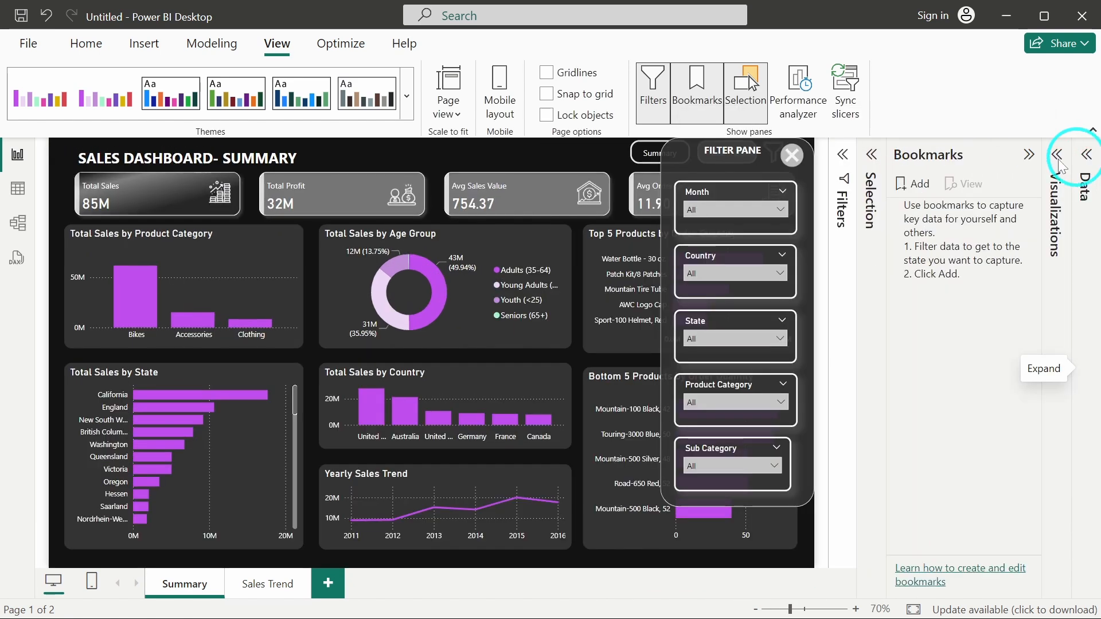
left_click(871, 161)
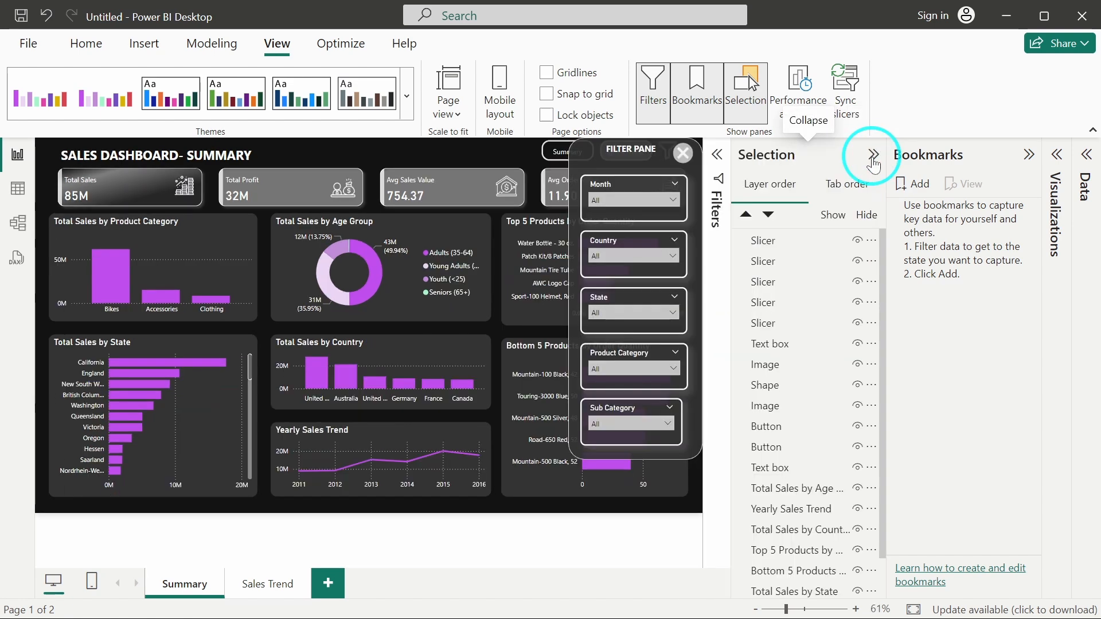
Group the five slicers with the filter pane's title text box, close icon image and background shape.
left_click(780, 263)
left_click(769, 241, "ctrl")
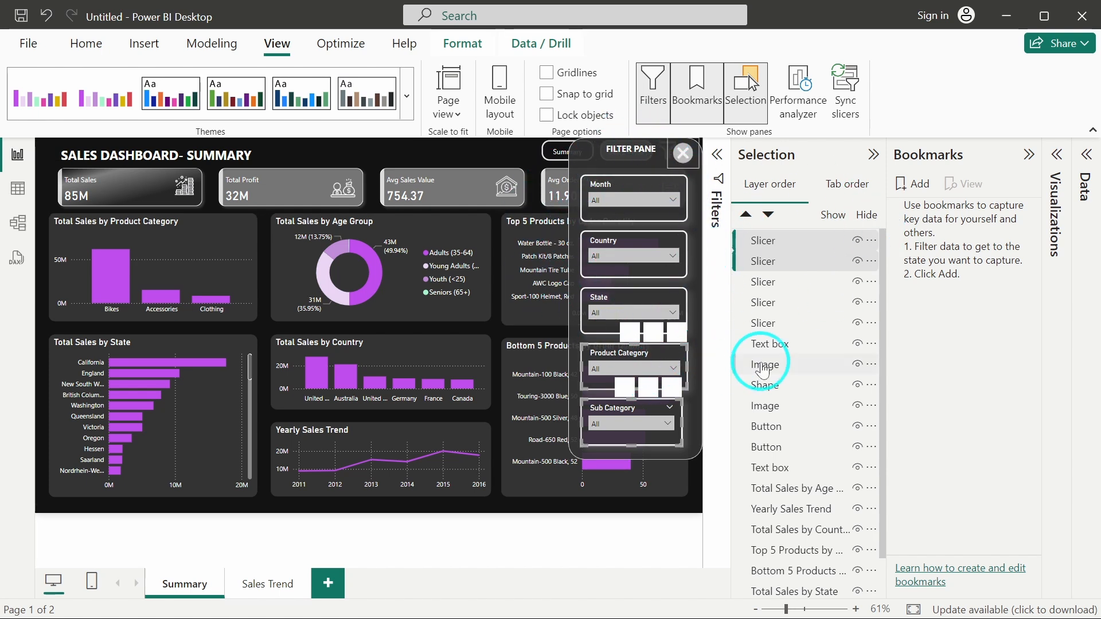
left_click(774, 286, "ctrl")
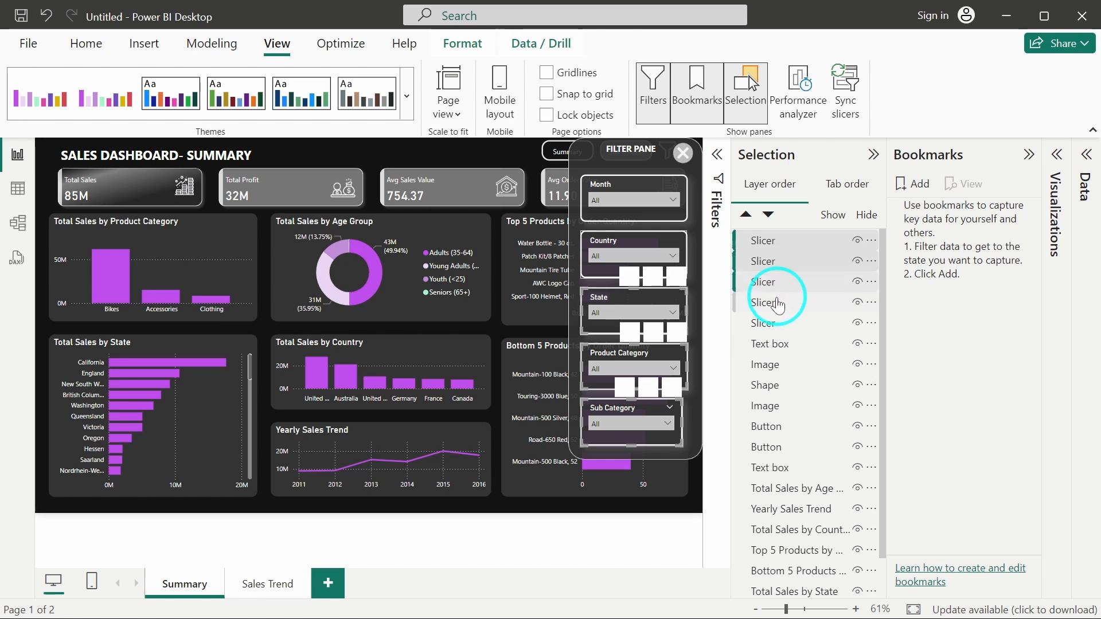
left_click(772, 301, "ctrl")
left_click(773, 324, "ctrl")
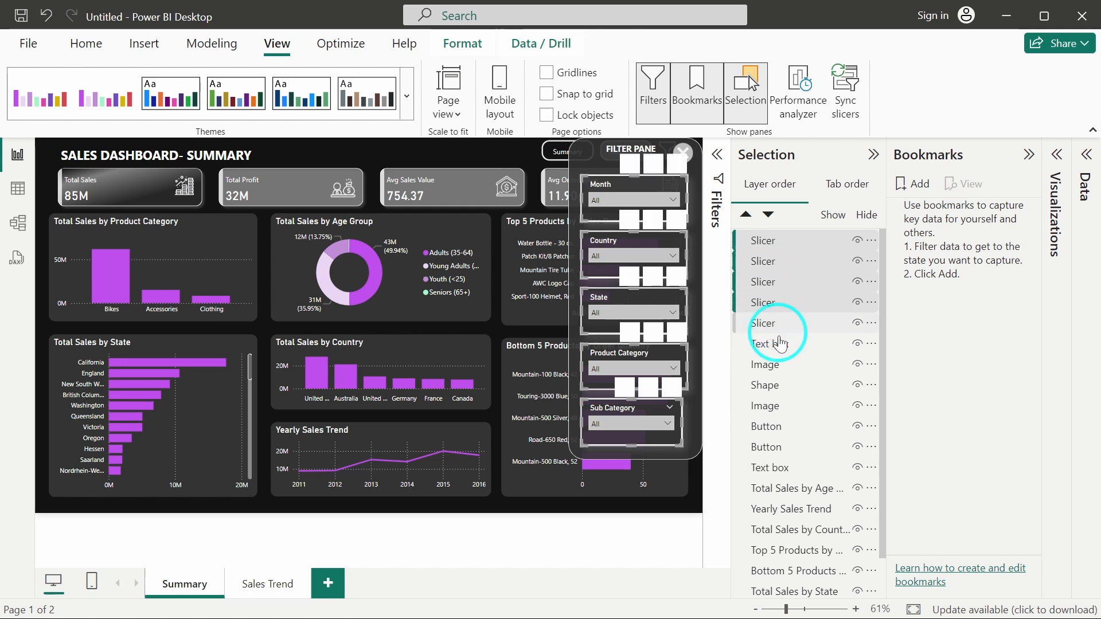
left_click(775, 345, "ctrl")
left_click(778, 365, "ctrl")
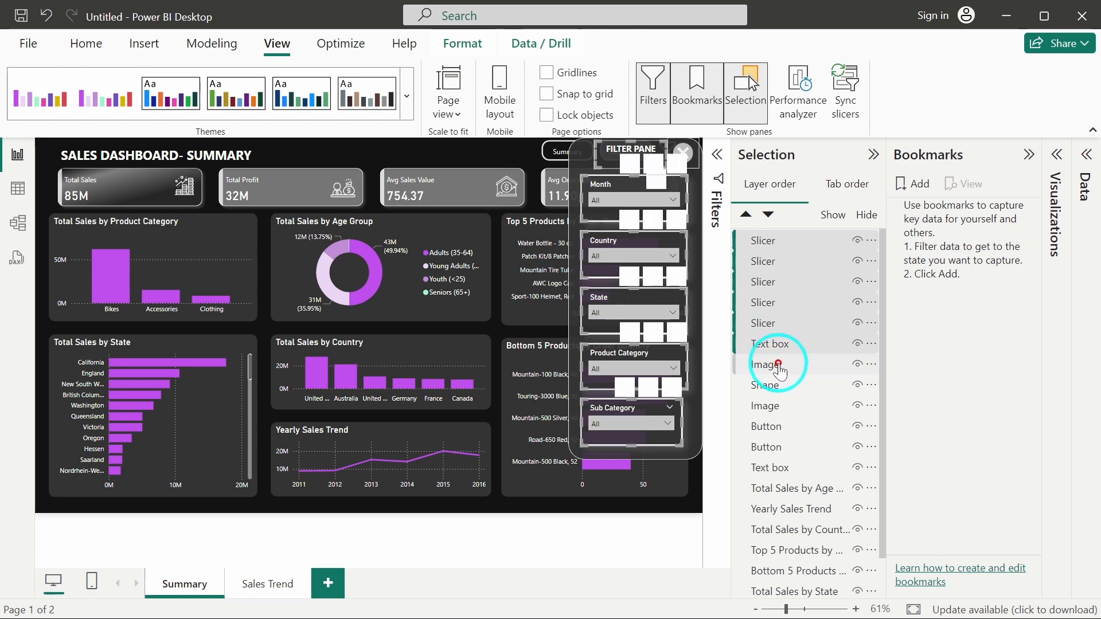
left_click(780, 385, "ctrl")
left_click(779, 288, "ctrl")
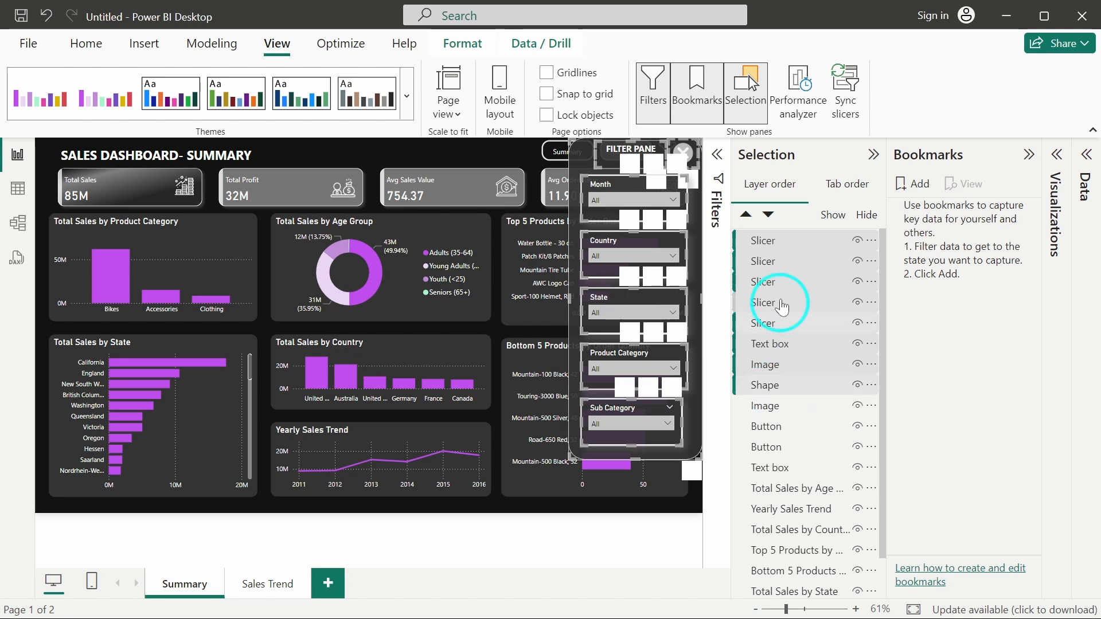
right_click(779, 291)
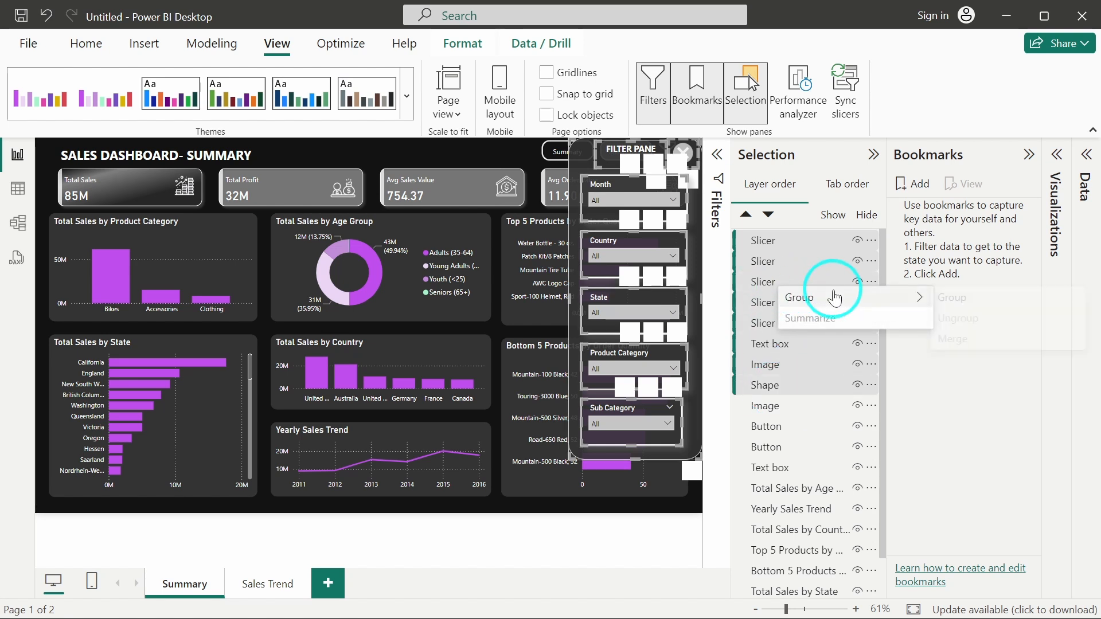
mouse_move(840, 297)
left_click(947, 299)
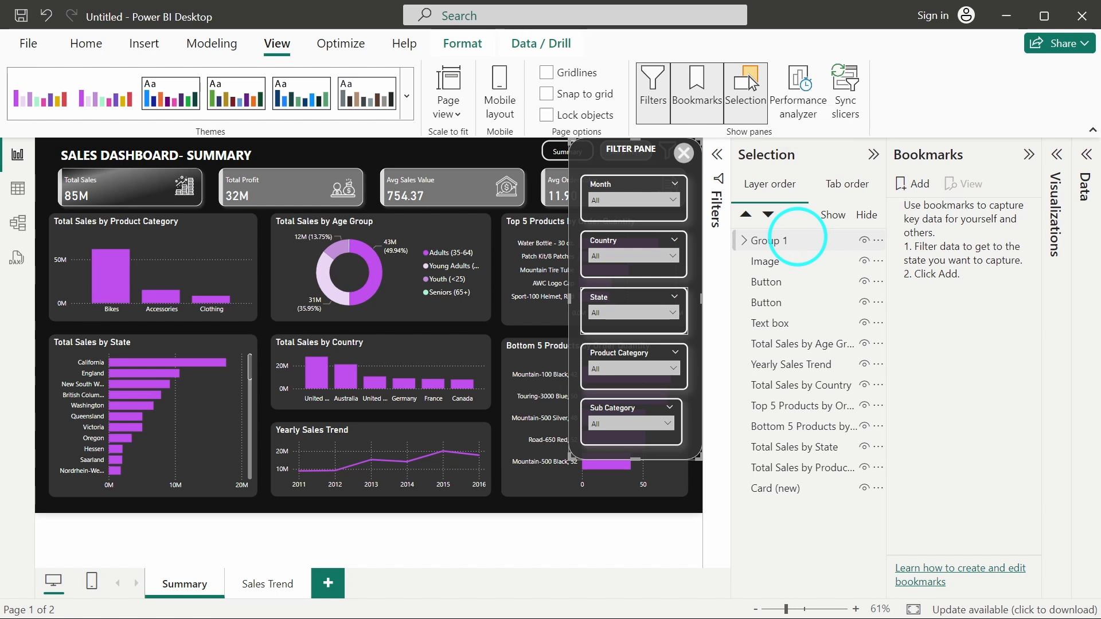
Rename the new group as Filter Pane and deselect it.
double_click(791, 240)
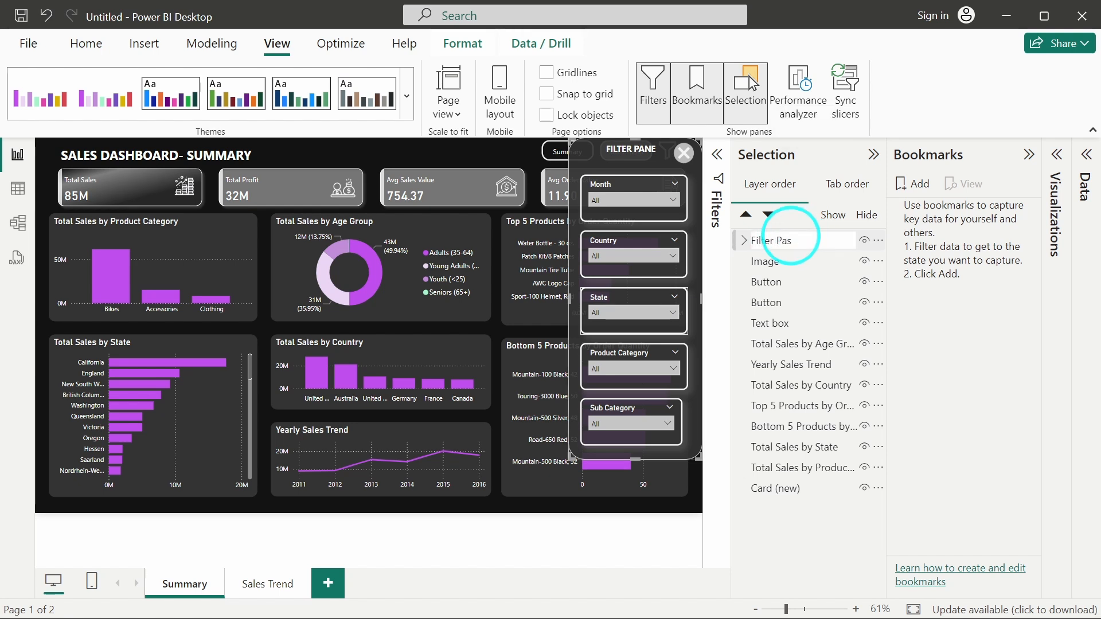
type("Filter Pane")
key("Return")
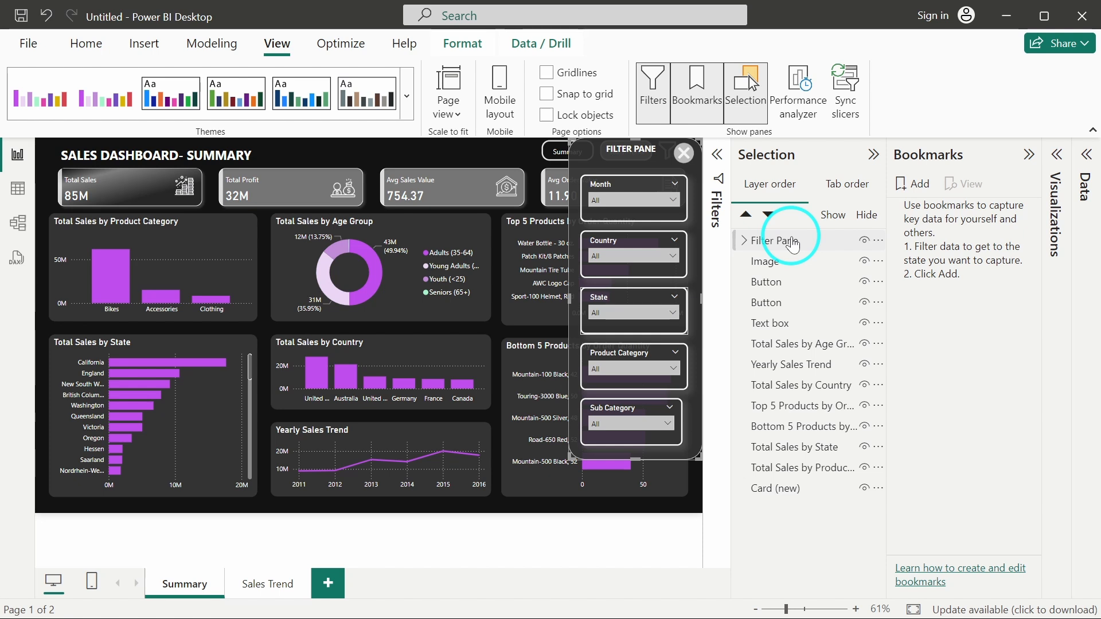
left_click(585, 170)
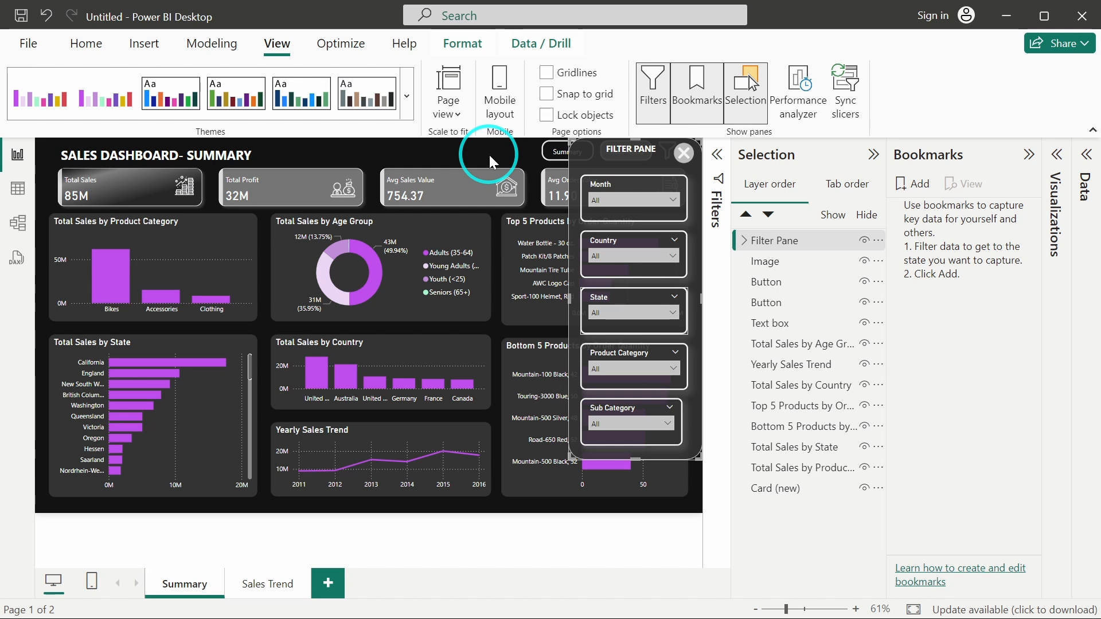
left_click(488, 153)
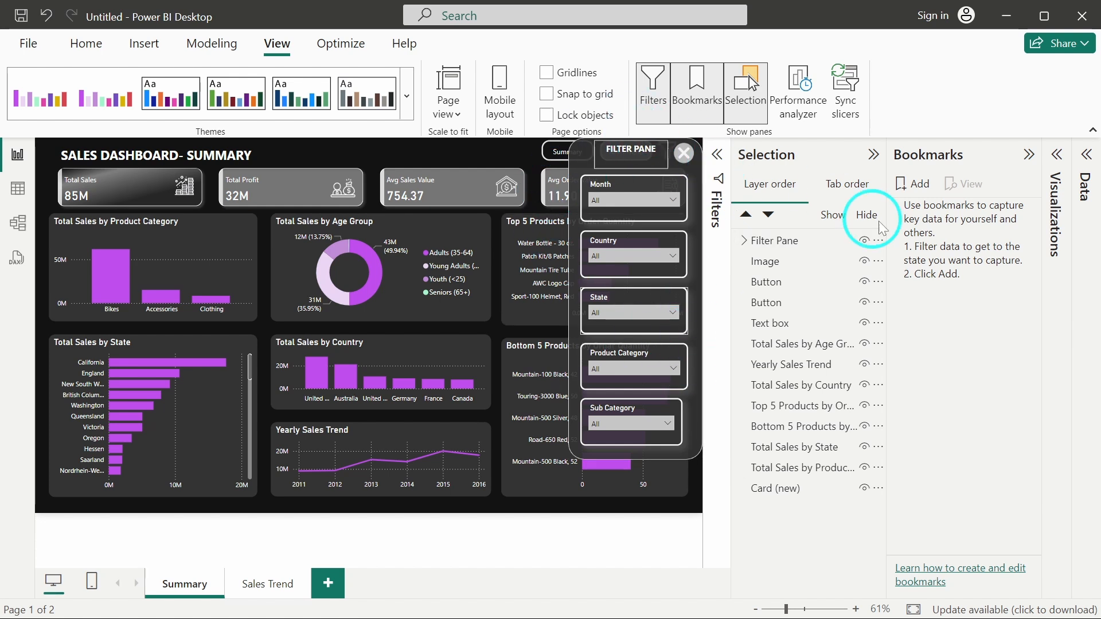
Hide the standalone filter icon image, then bookmark the state as Filter Pane Open with the Filter Pane group and that image selected.
left_click(865, 263)
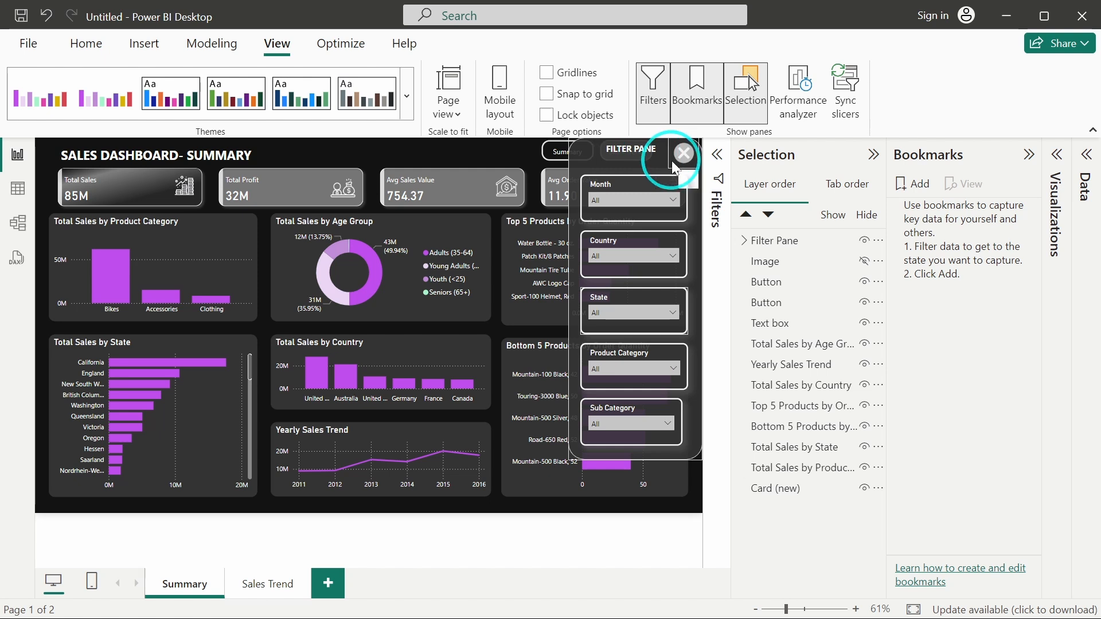
left_click(814, 243)
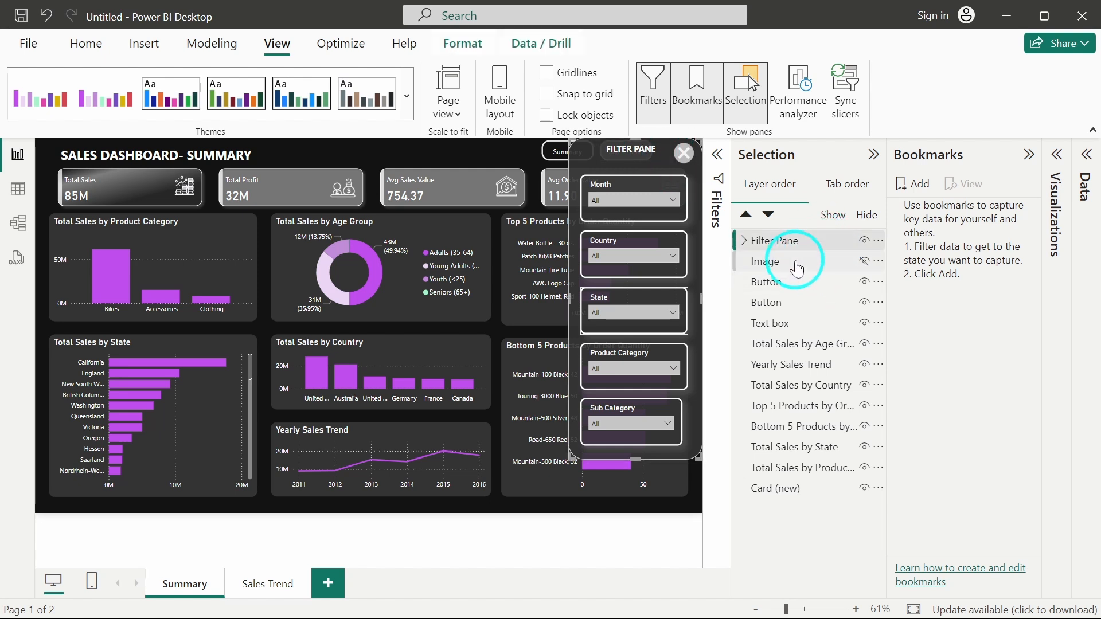
left_click(815, 265, "ctrl")
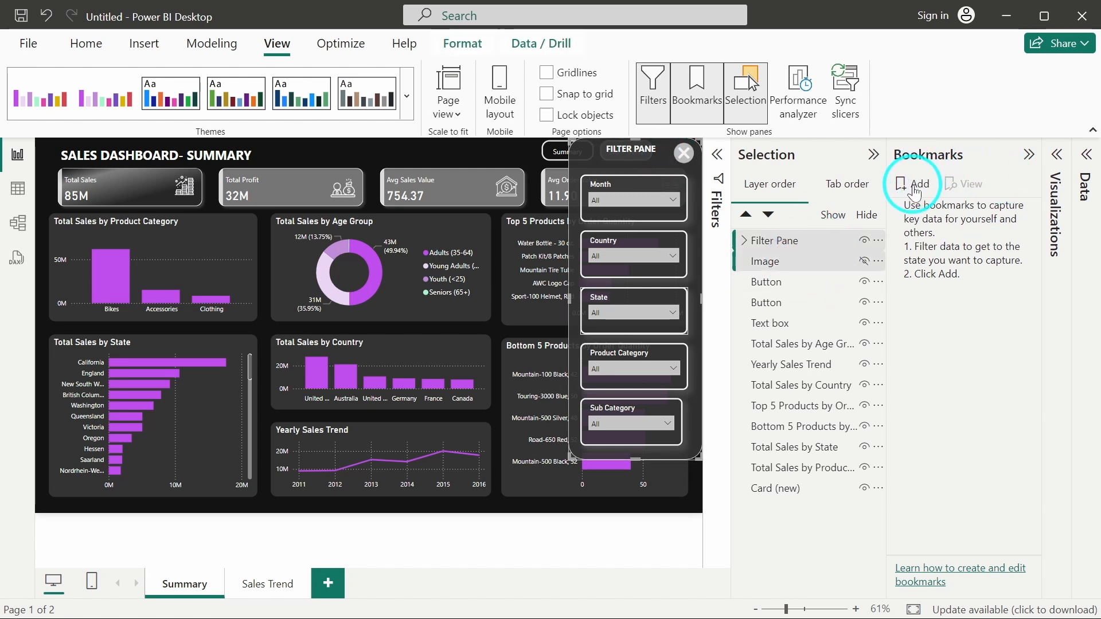
left_click(914, 186)
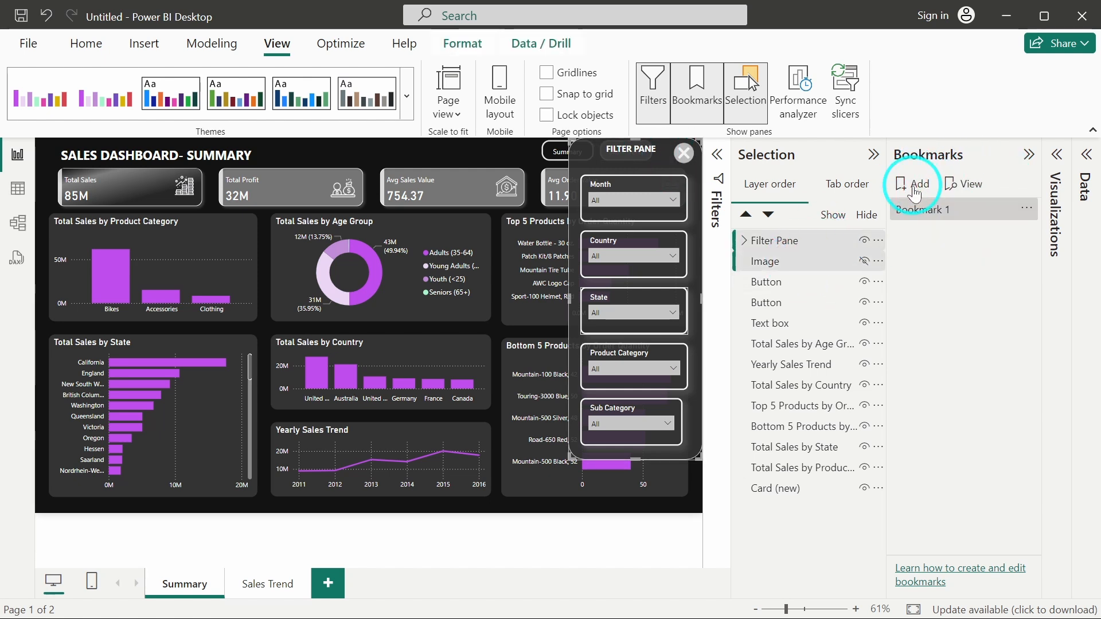
double_click(944, 221)
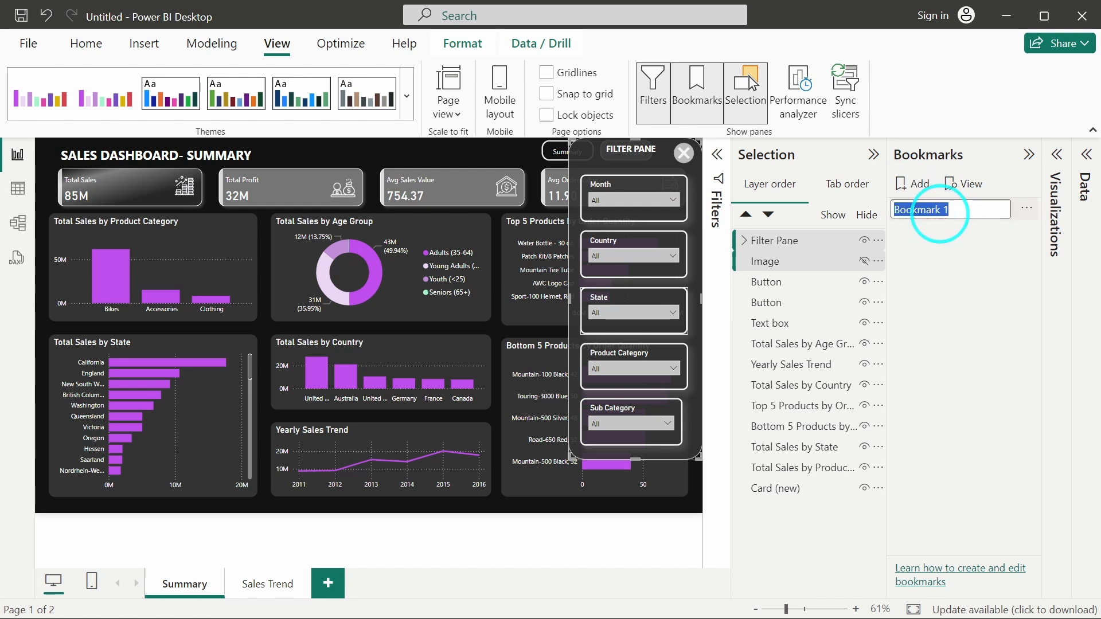
type("Filter Pane Open")
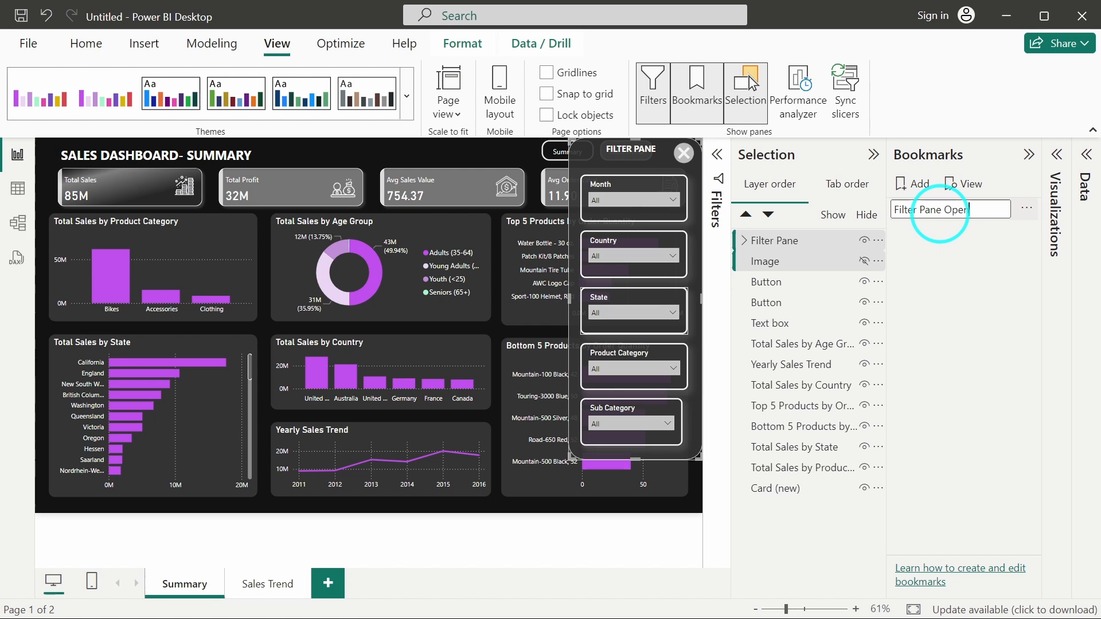
key("Return")
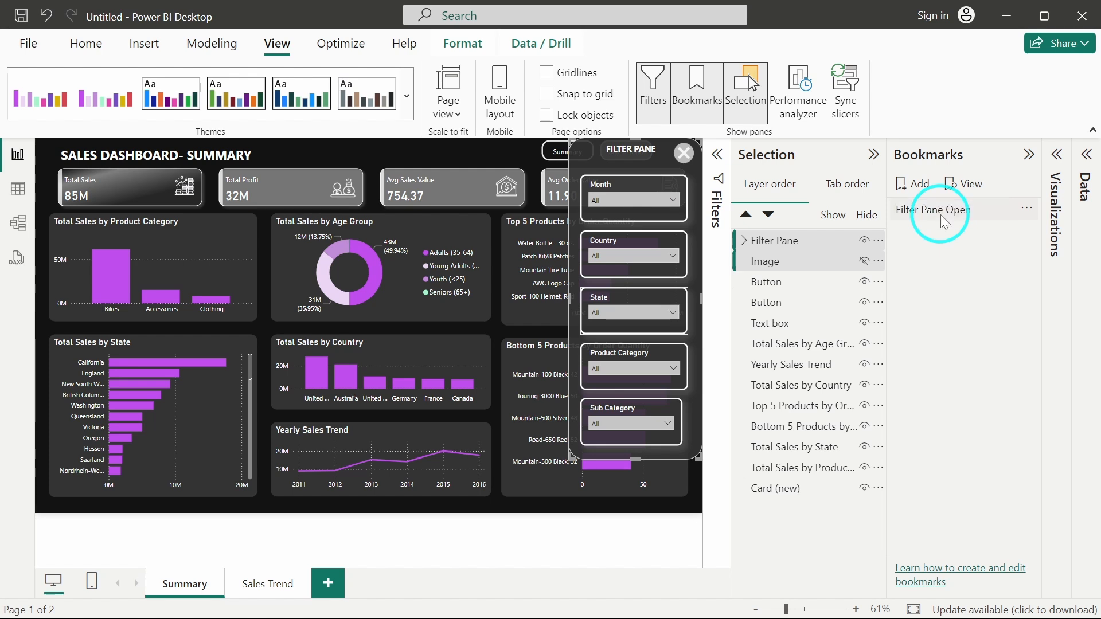
Exclude Data from the Filter Pane Open bookmark, limit it to Selected visuals and update it.
left_click(1025, 213)
left_click(940, 307)
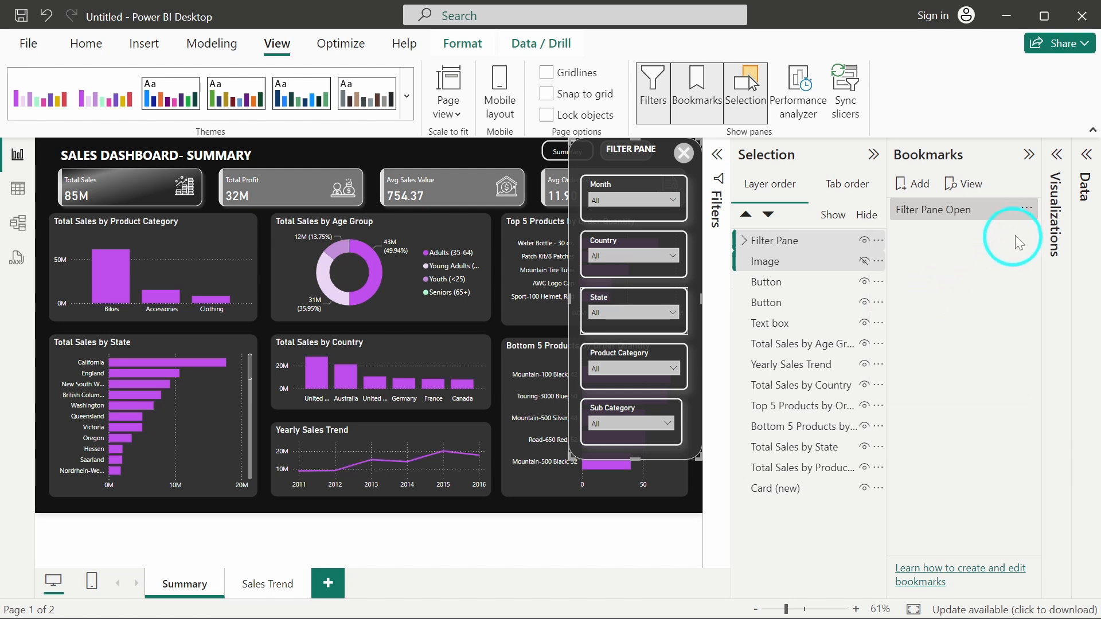
left_click(1026, 210)
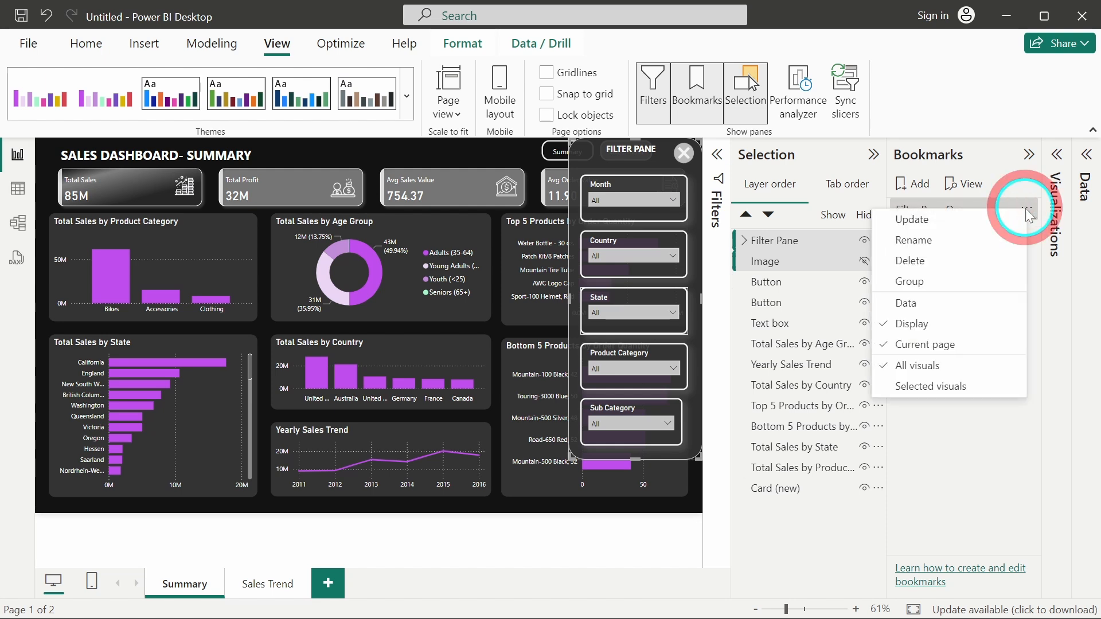
left_click(953, 382)
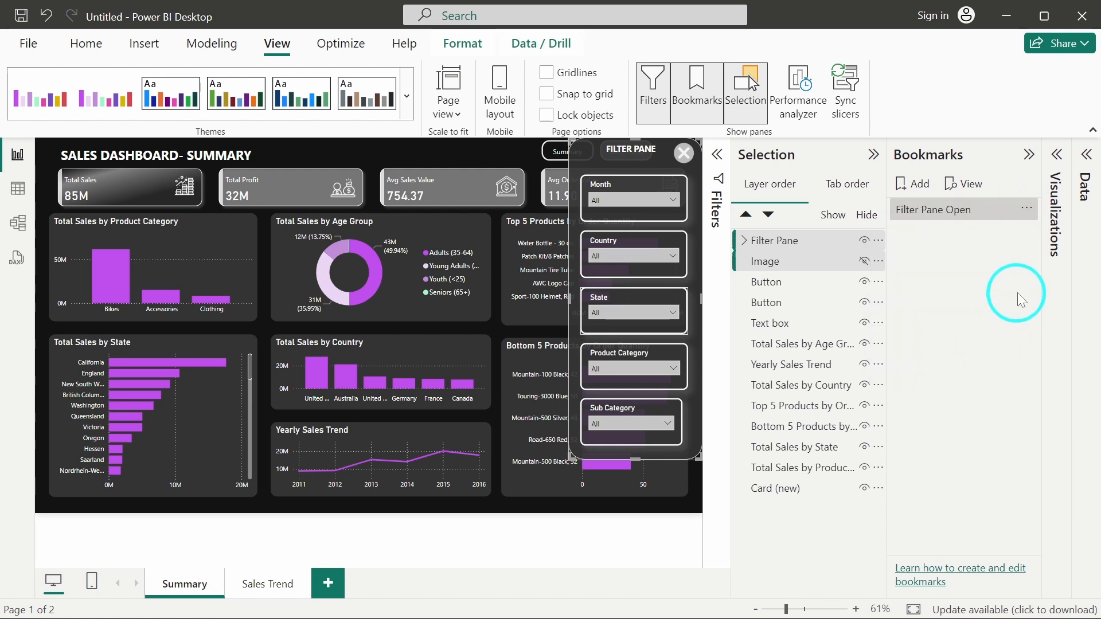
left_click(1026, 213)
left_click(954, 220)
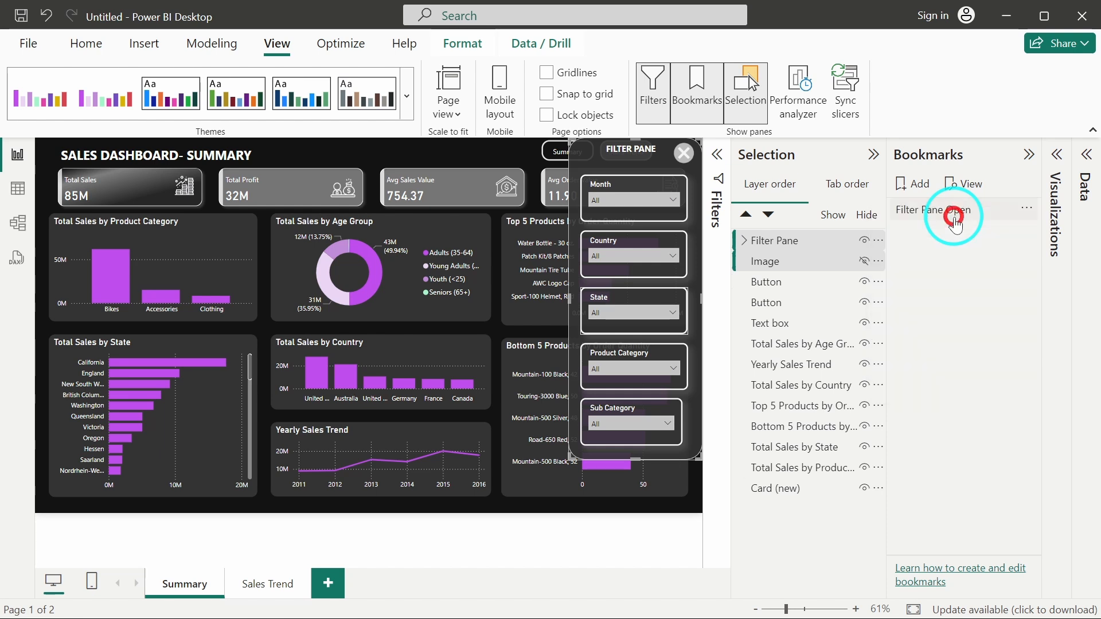
left_click(960, 321)
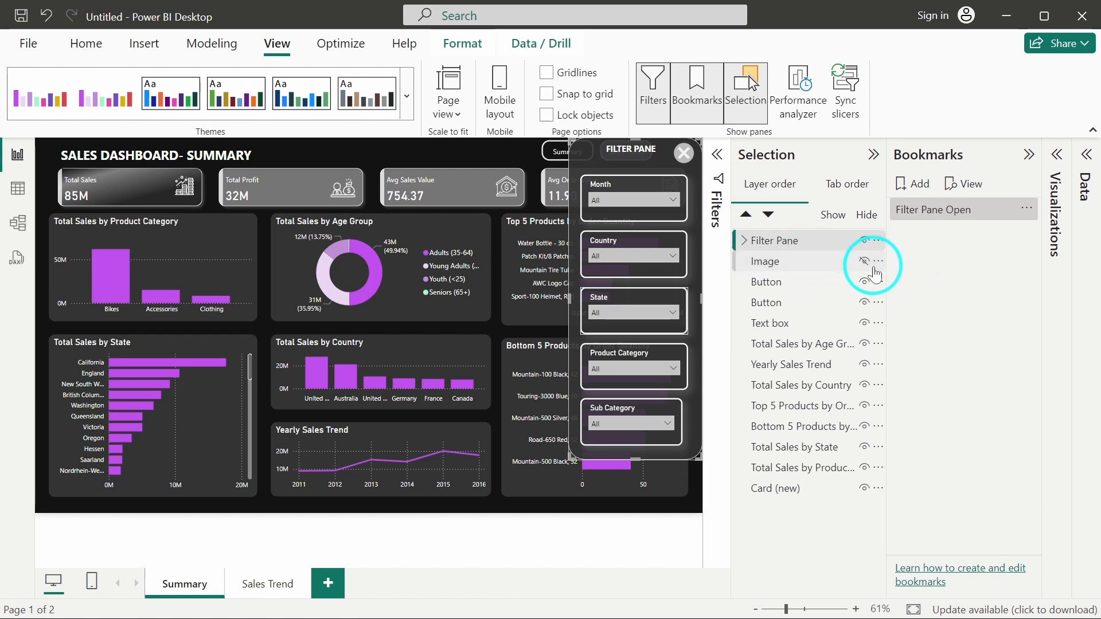
Hide the Filter Pane group and show the filter icon image, then bookmark that state as Filter Pane Close with both selected.
left_click(865, 241)
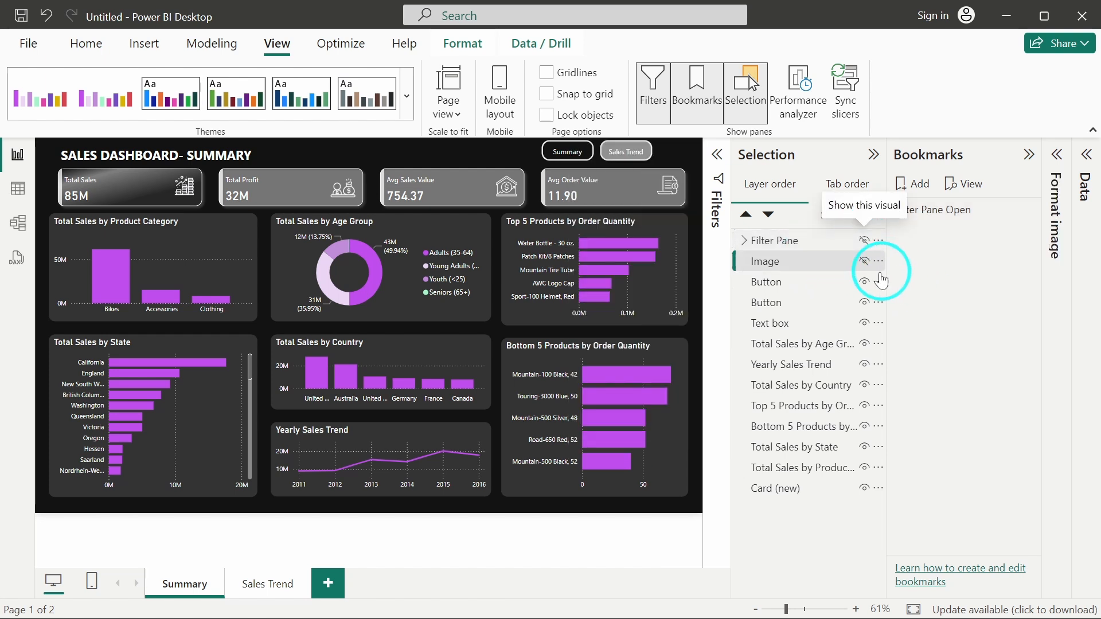
left_click(864, 261)
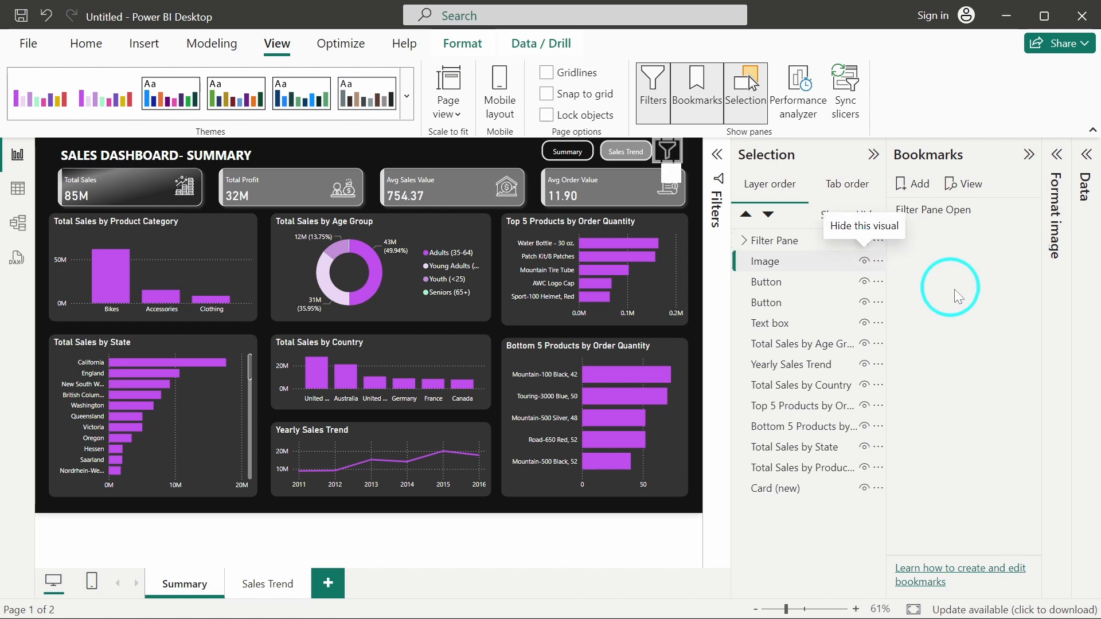
left_click(804, 241, "ctrl")
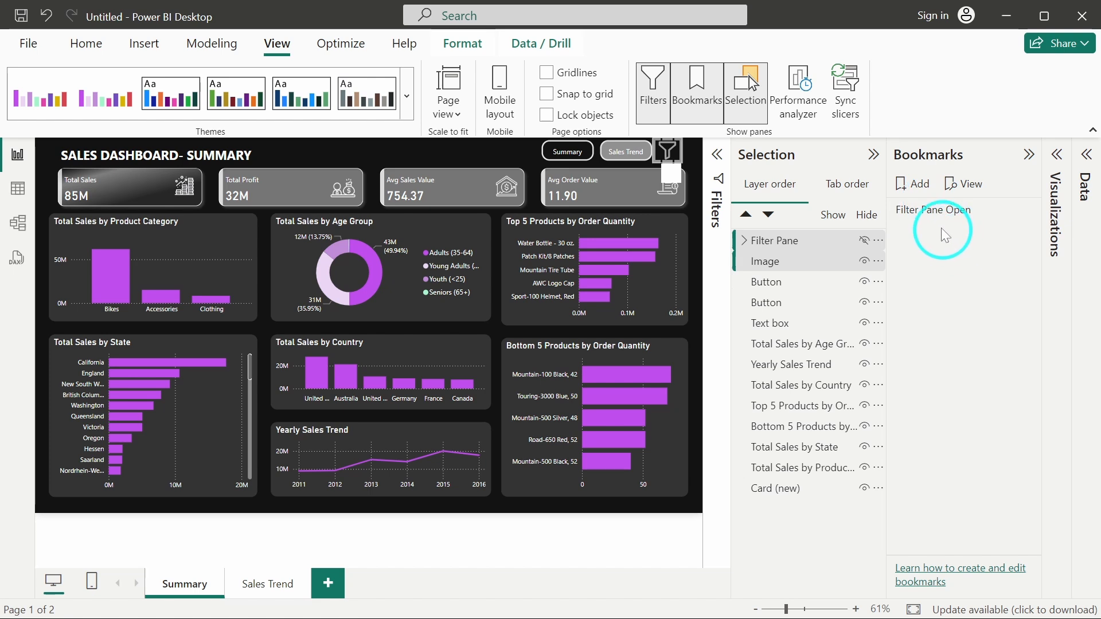
left_click(911, 186)
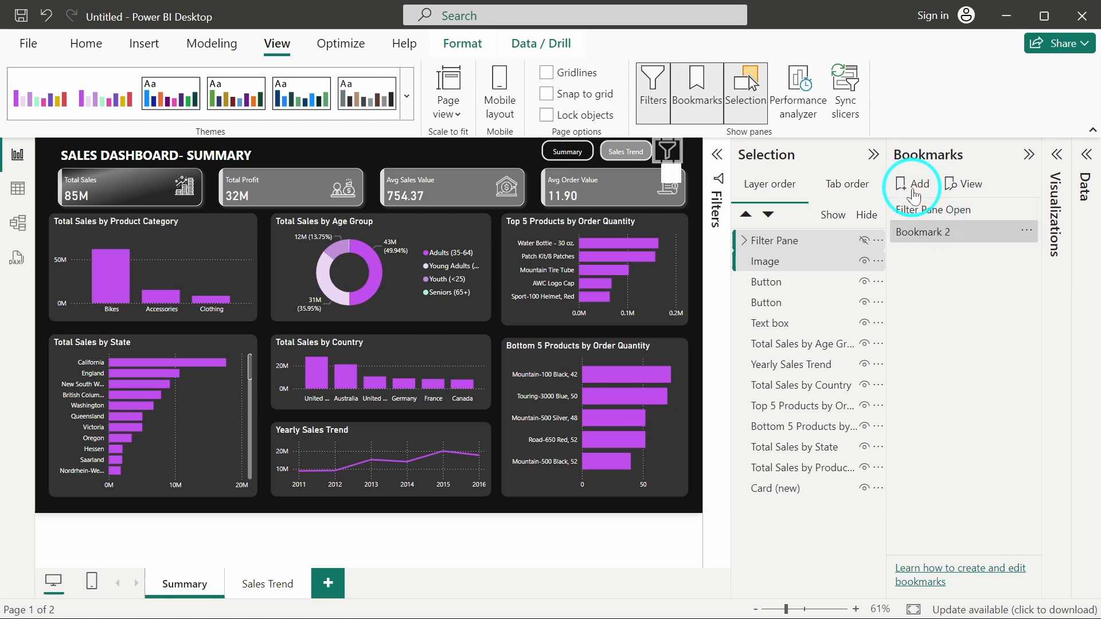
double_click(939, 231)
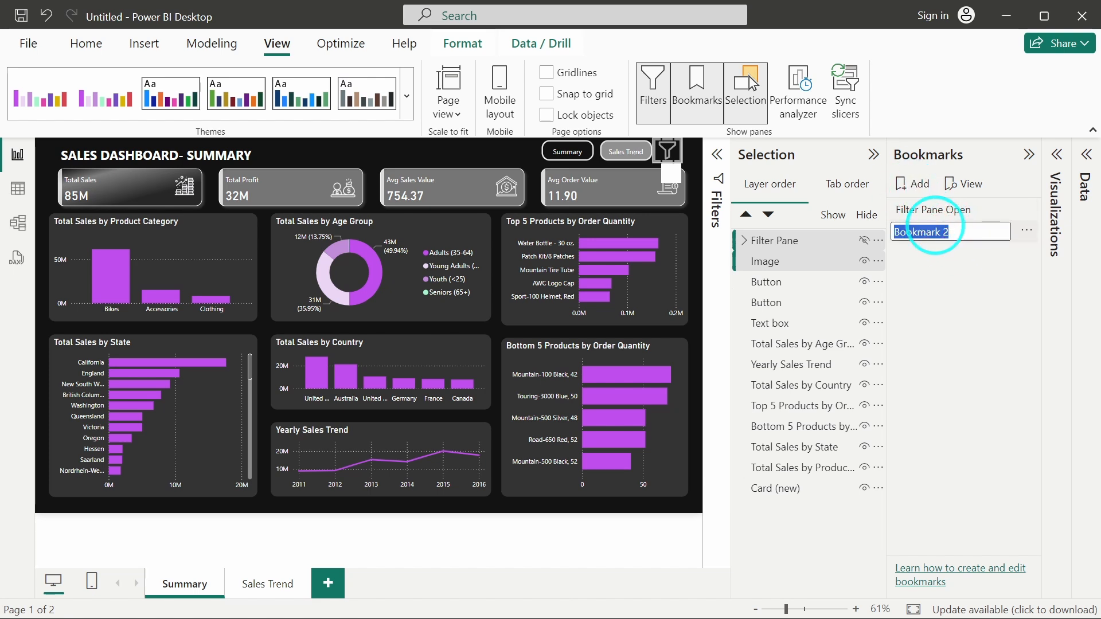
type("Filter Pane Close")
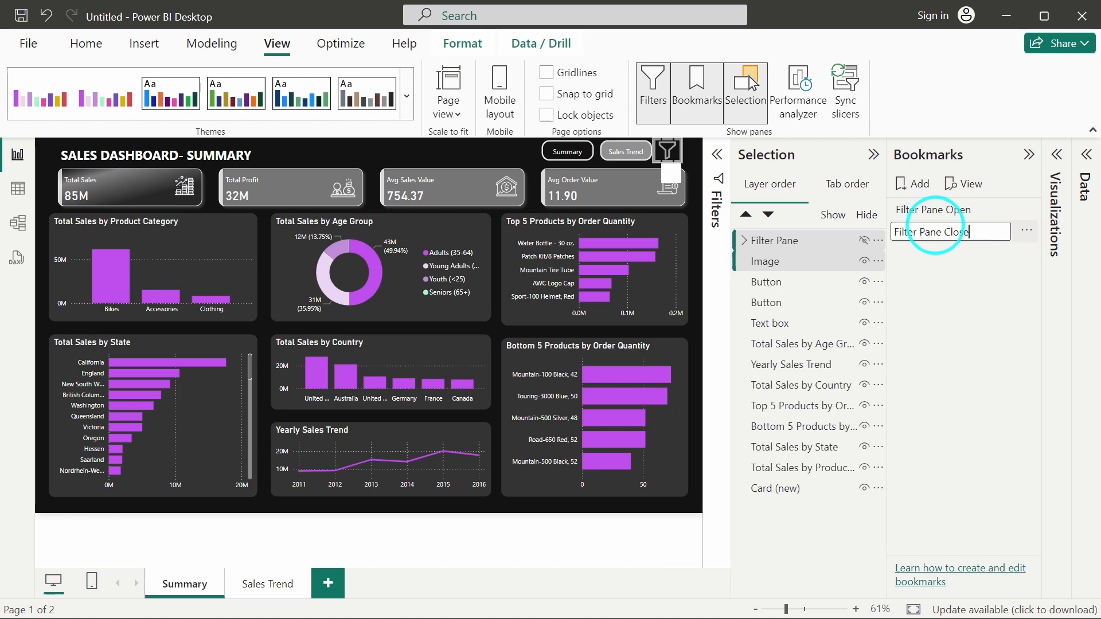
key("Return")
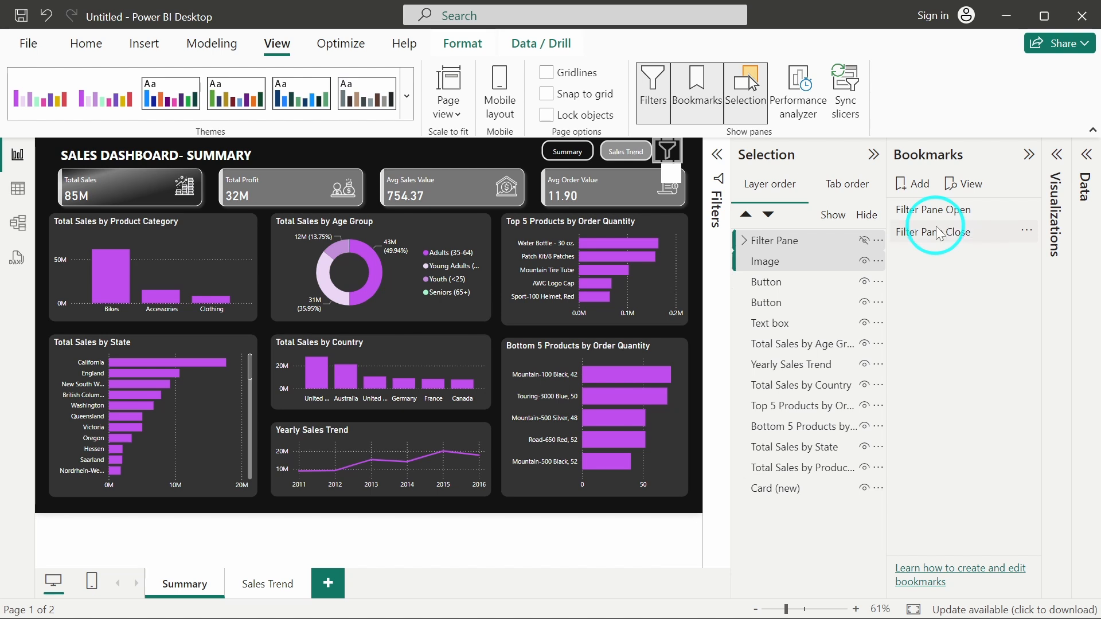
Exclude Data from the Filter Pane Close bookmark, limit it to Selected visuals, update it, and clear the selection on the page.
left_click(1028, 230)
left_click(979, 321)
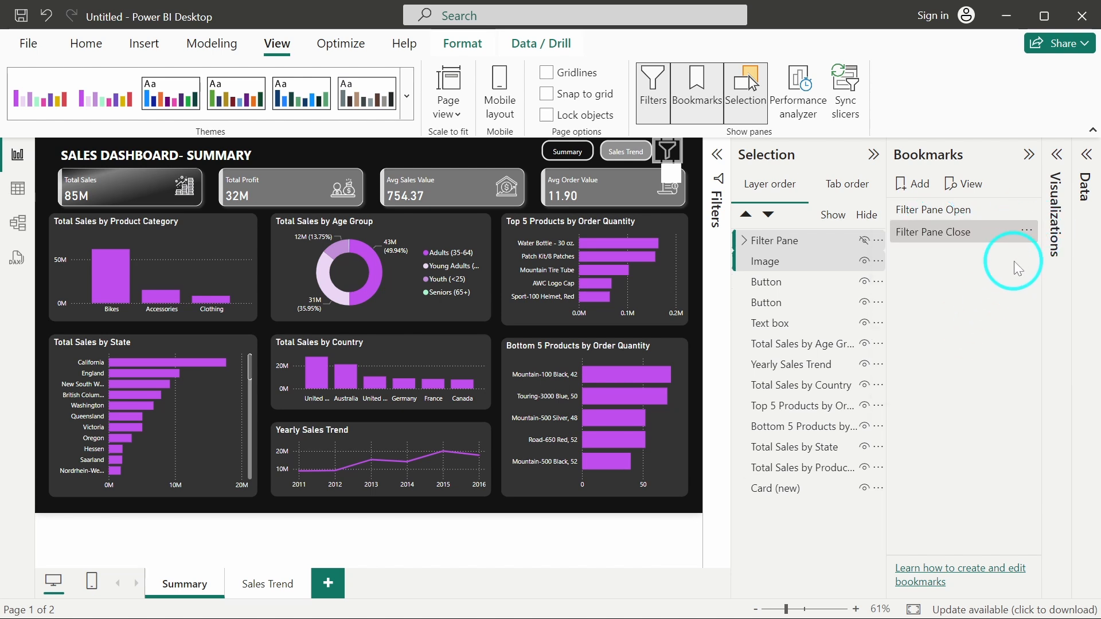
left_click(1026, 236)
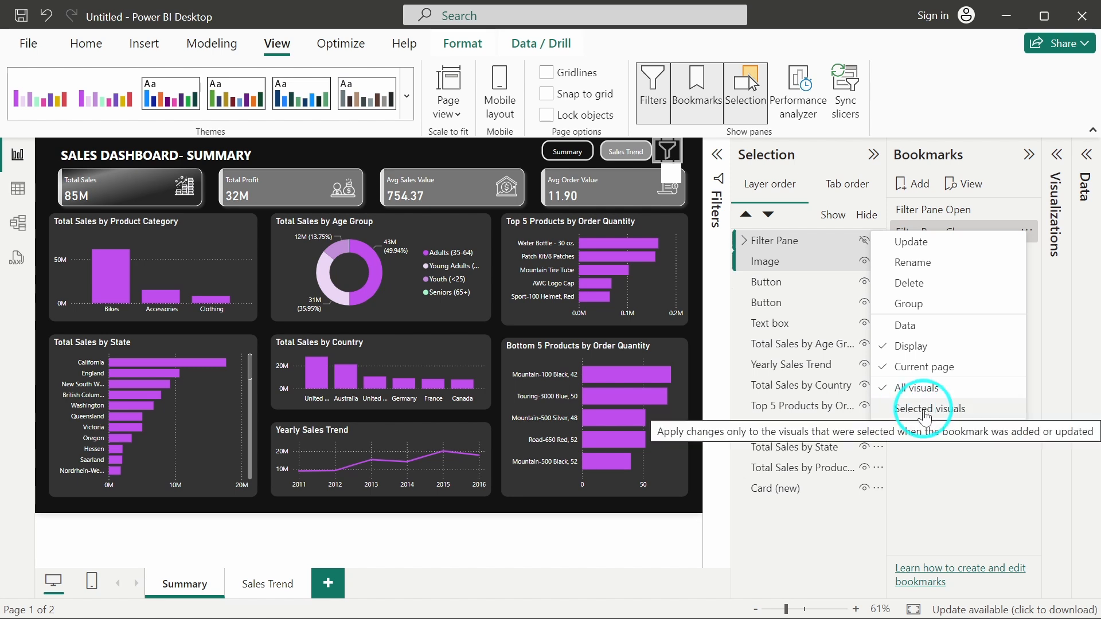
left_click(925, 414)
left_click(1025, 230)
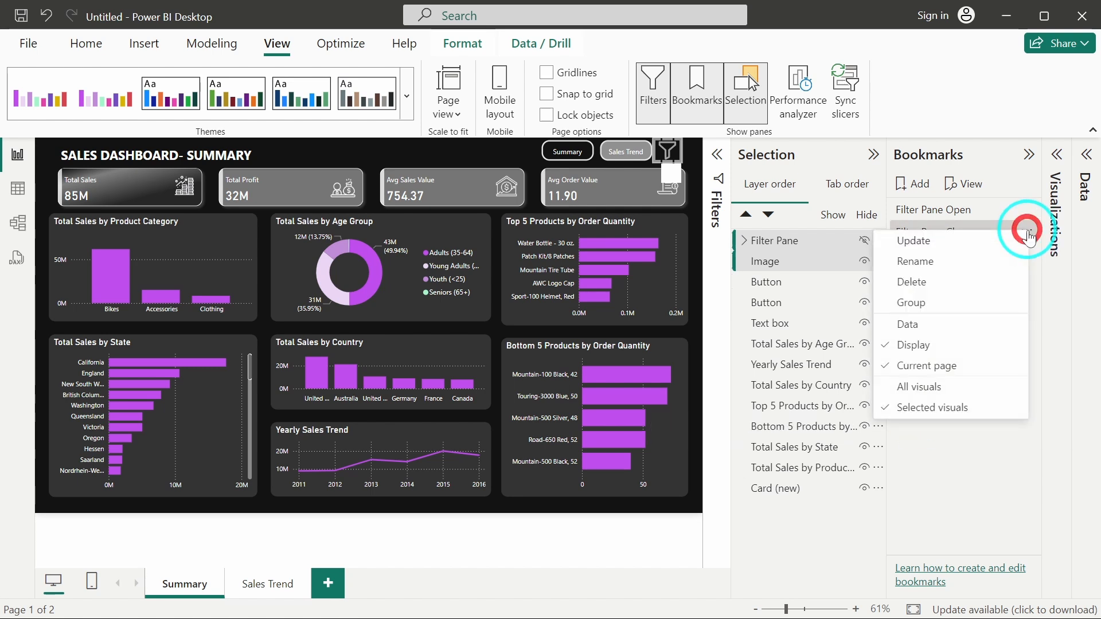
left_click(991, 243)
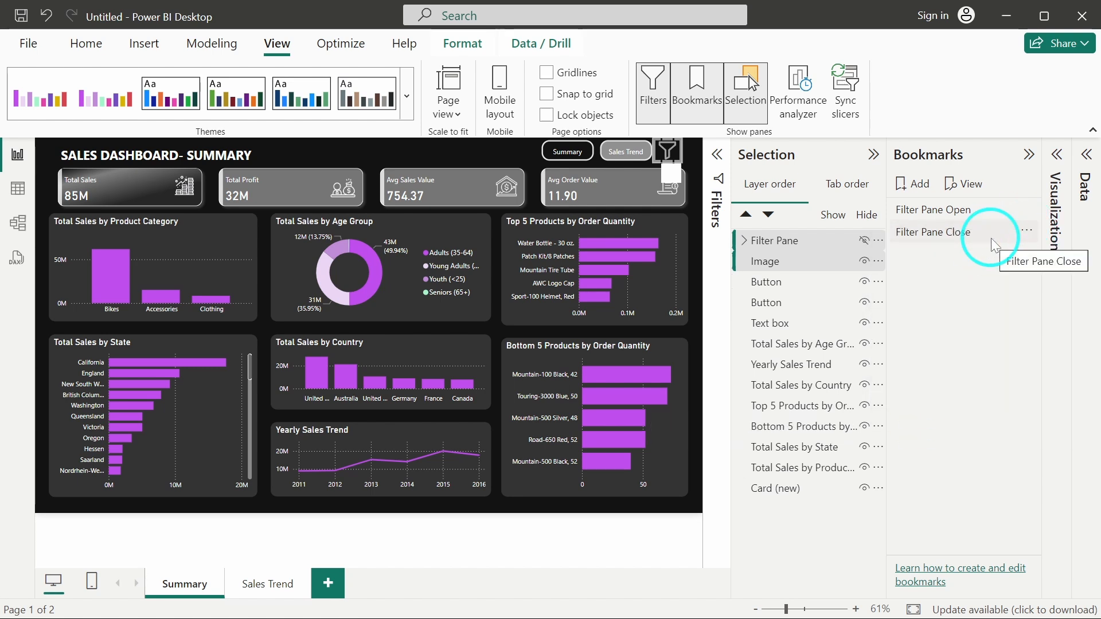
left_click(1026, 232)
left_click(944, 246)
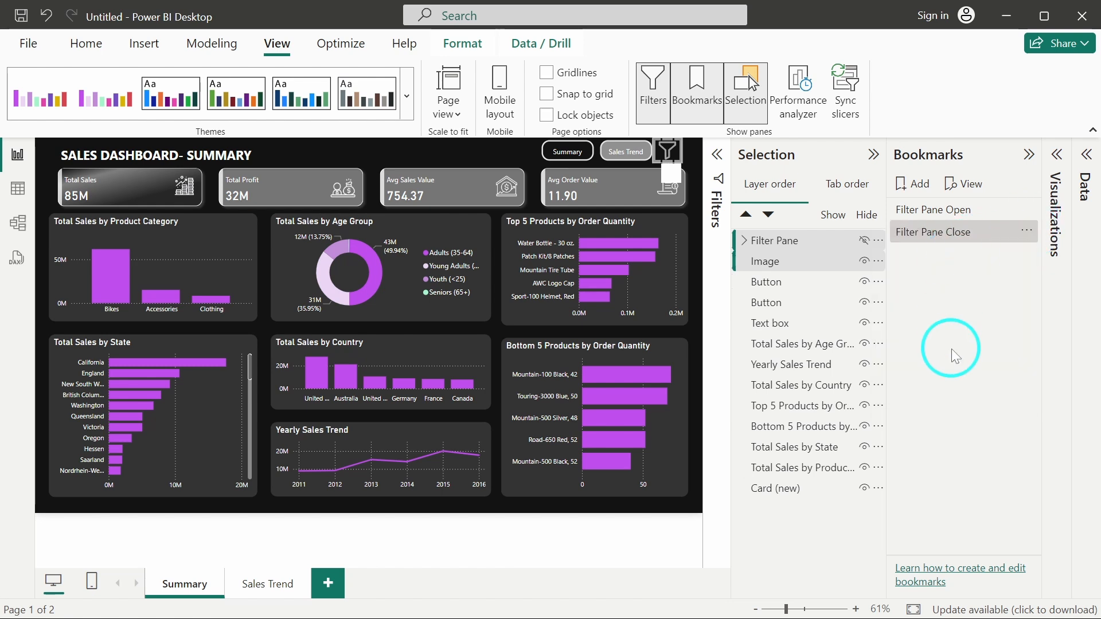
left_click(487, 153)
Turn on the filter icon image's action with type Bookmark and Filter Pane Open as its bookmark, then deselect the image.
left_click(670, 150)
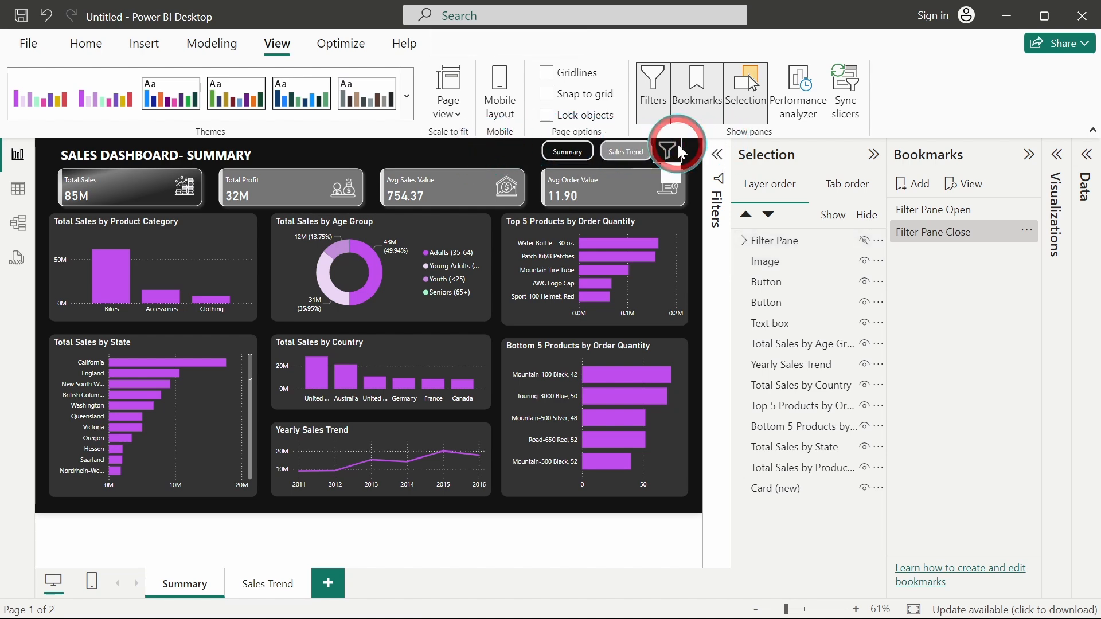
left_click(1057, 155)
left_click(969, 310)
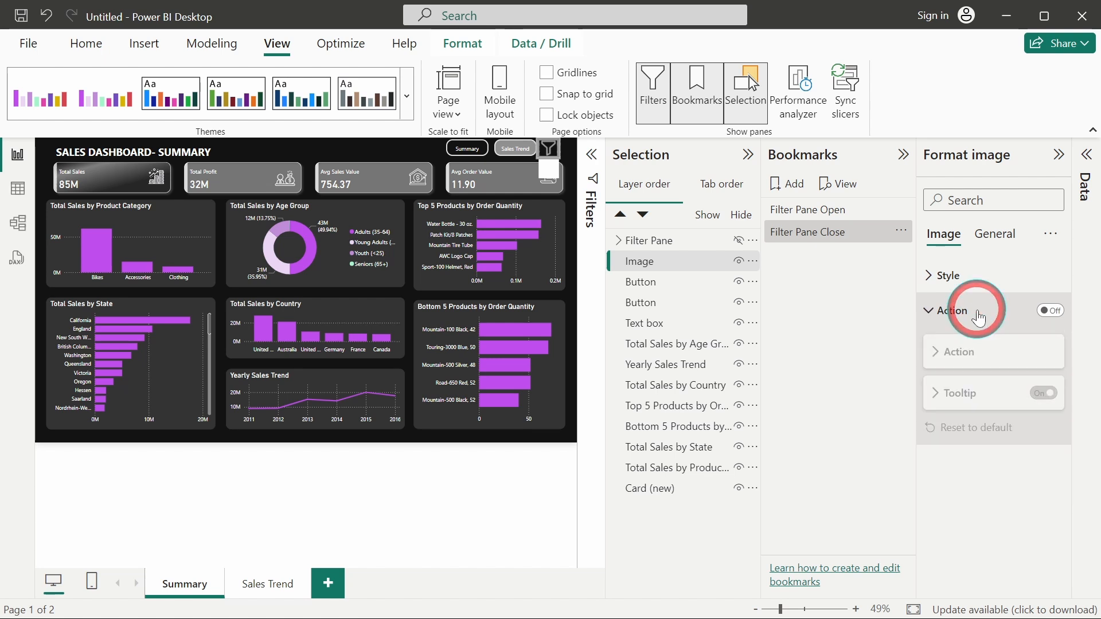
left_click(1050, 311)
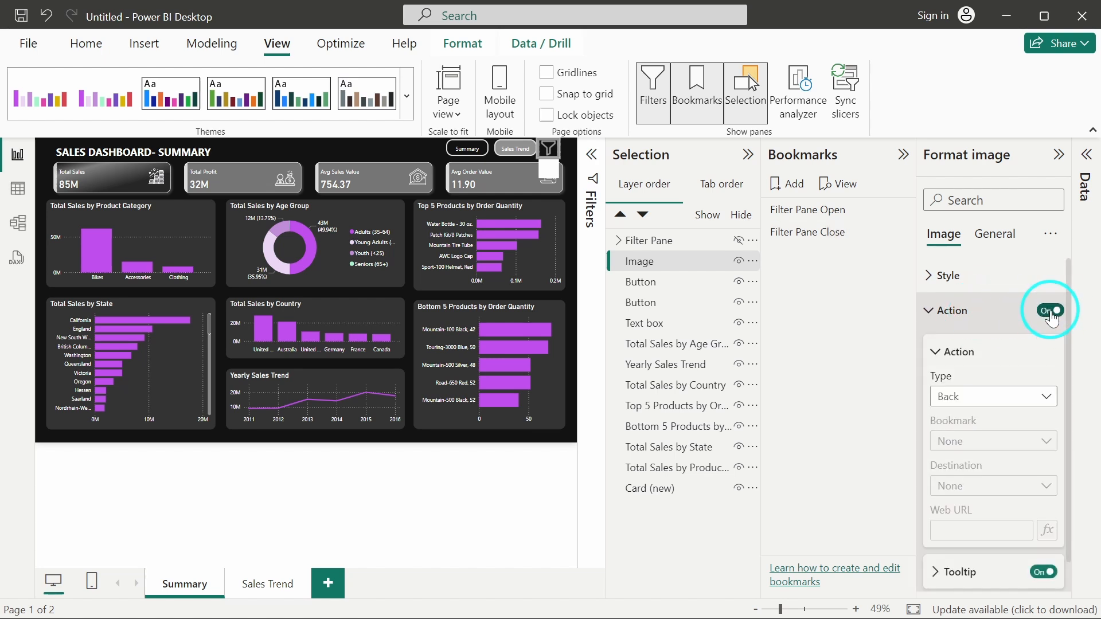
left_click(966, 400)
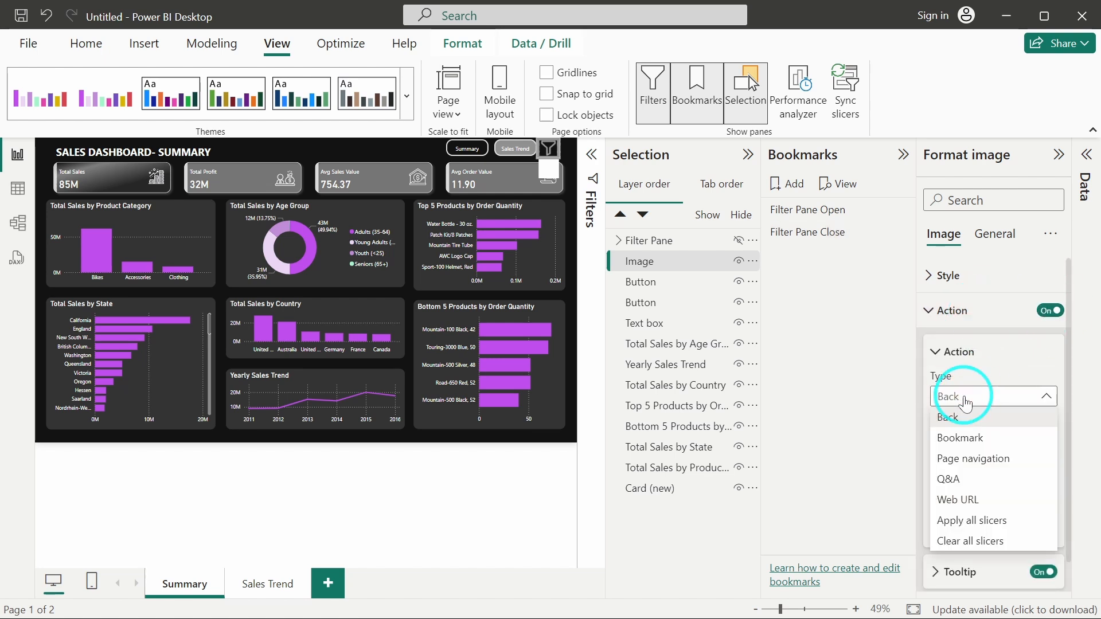
left_click(967, 439)
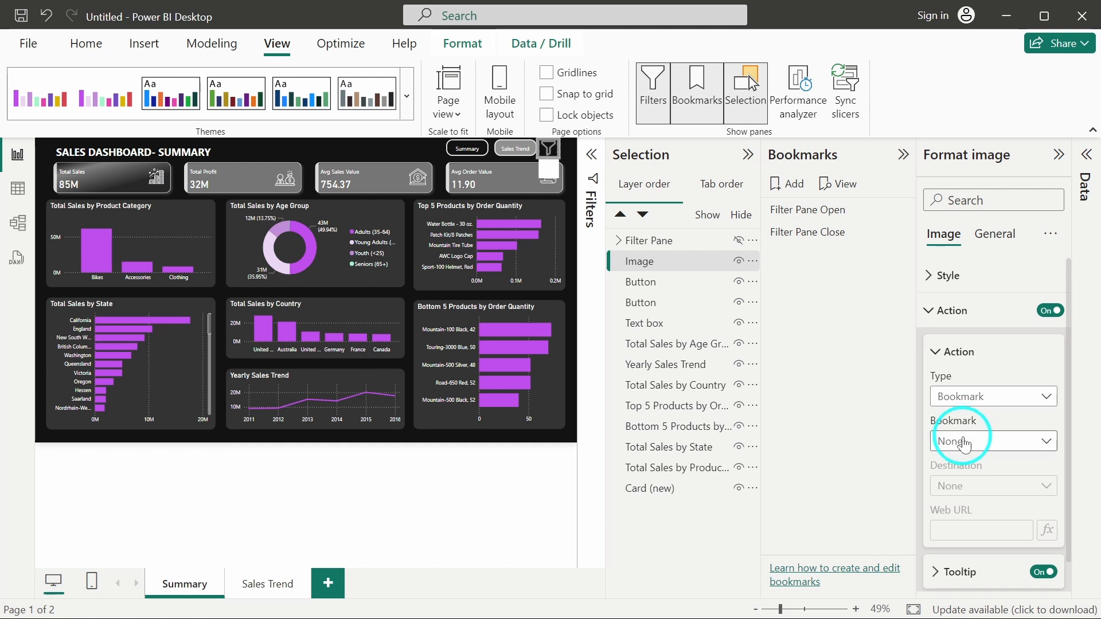
left_click(968, 441)
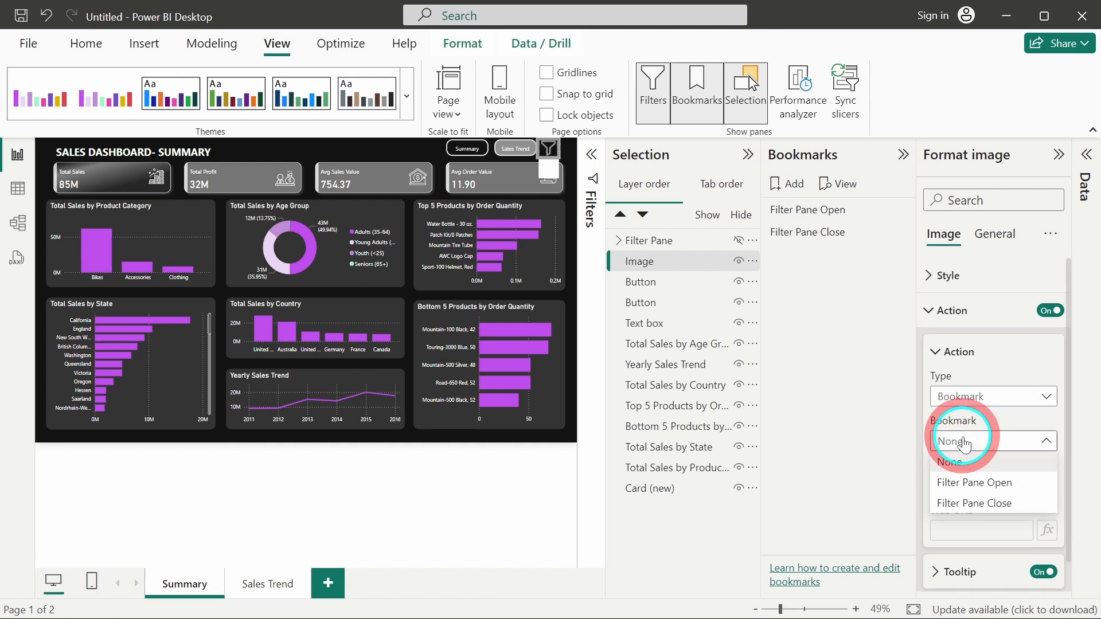
left_click(973, 483)
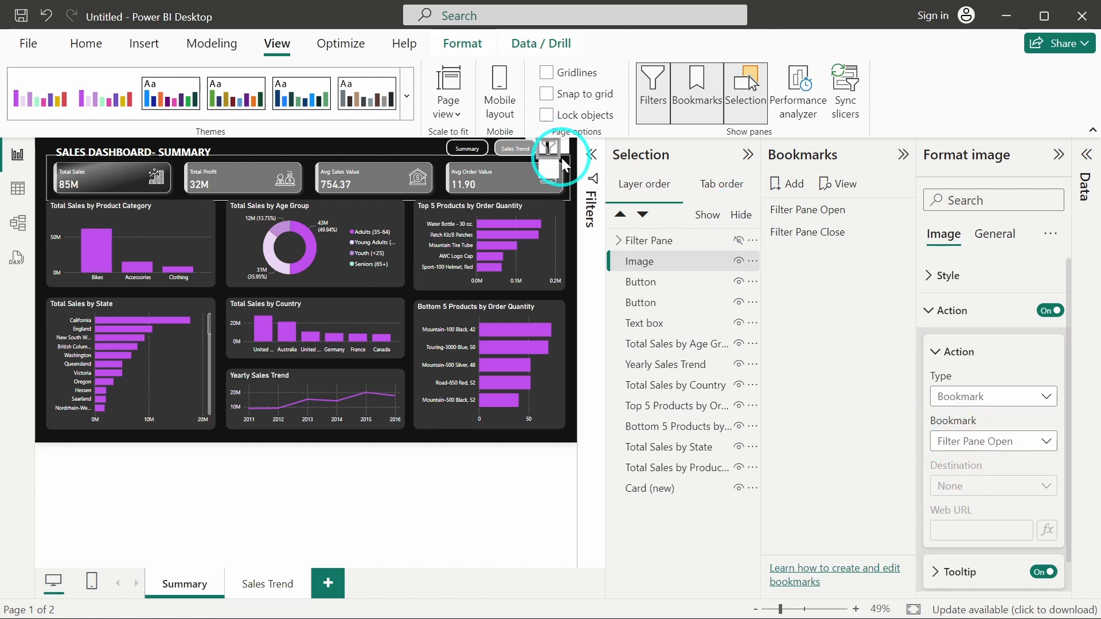
left_click(399, 140)
left_click(617, 155)
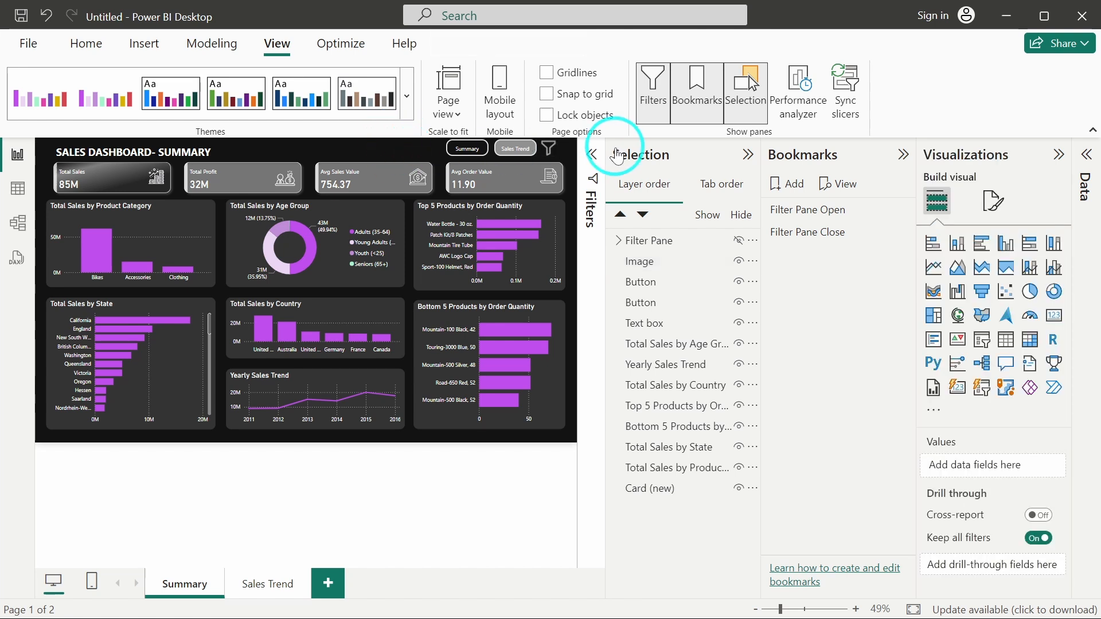
Test the filter icon's link, then apply the Filter Pane Close and Filter Pane Open bookmarks to compare their states.
left_click(549, 150, "ctrl")
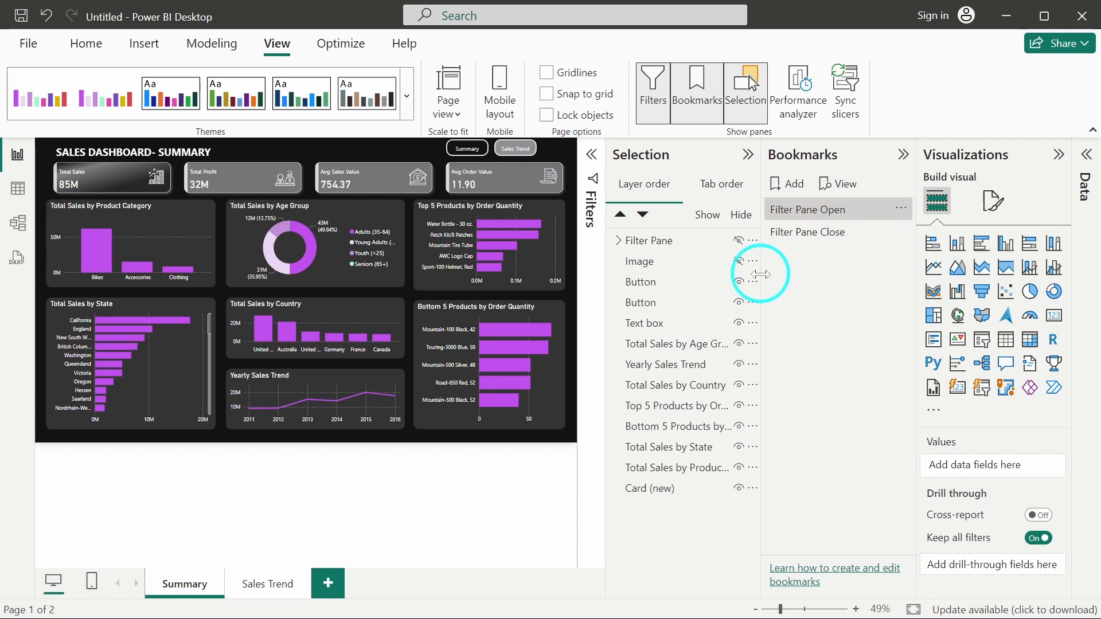
left_click(839, 232)
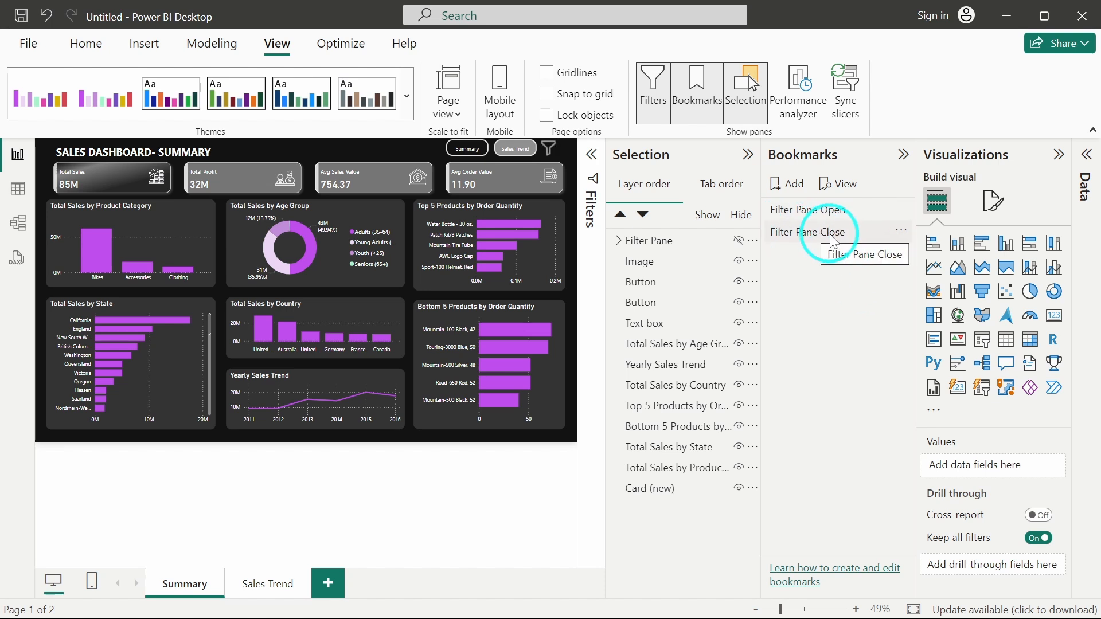
left_click(838, 210)
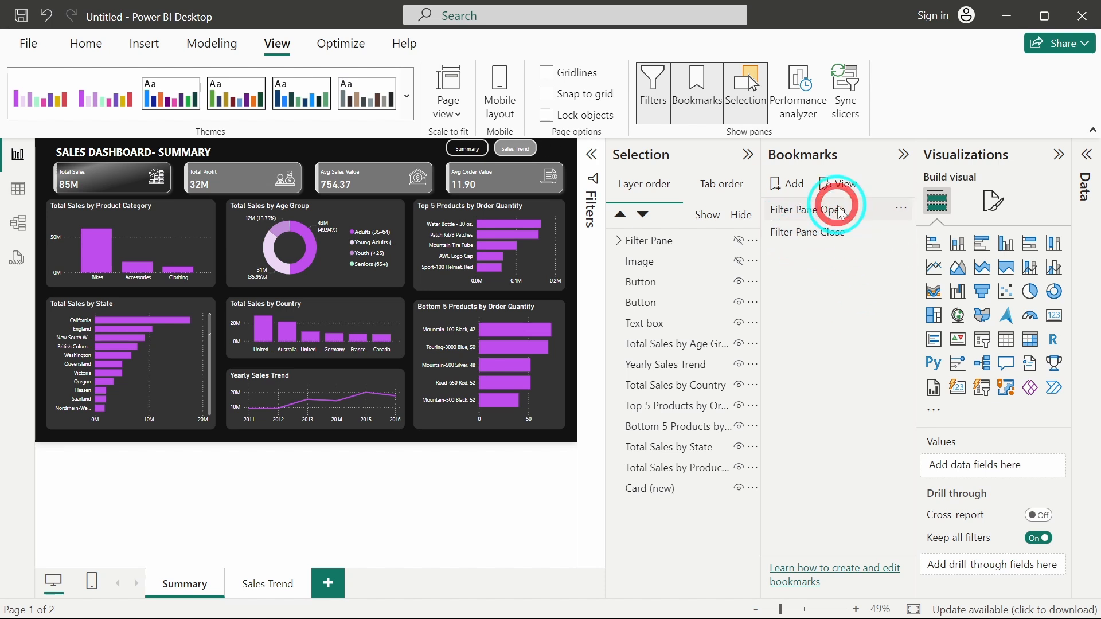
Try updating the Filter Pane Open bookmark with the filter icon image shown and the Filter Pane group hidden, then test the icon.
left_click(739, 262)
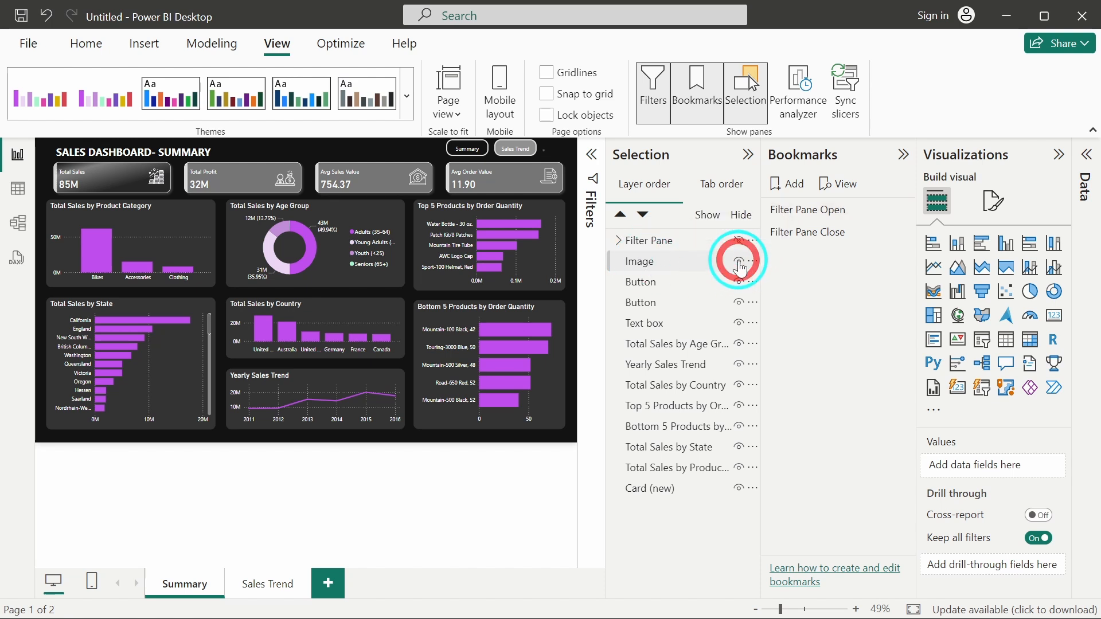
left_click(659, 246)
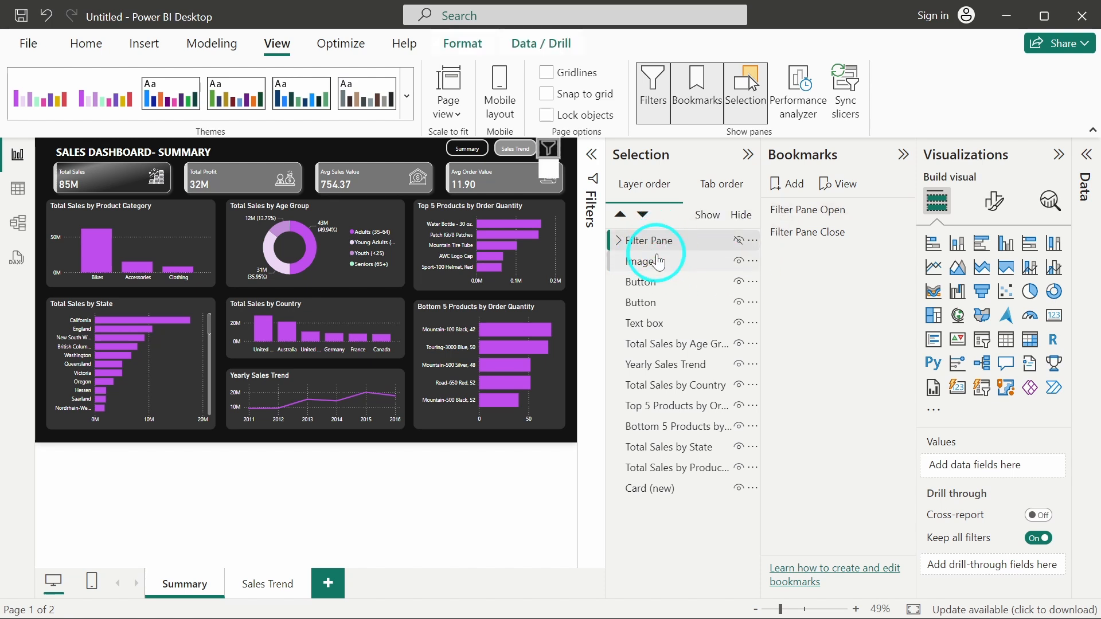
left_click(887, 292)
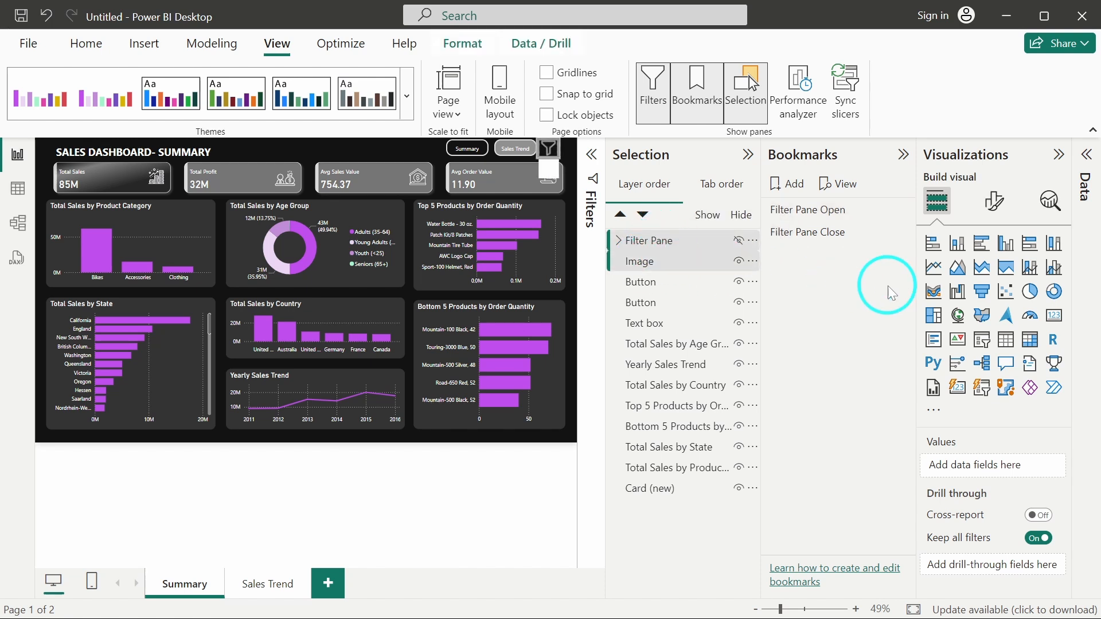
right_click(903, 214)
left_click(922, 221)
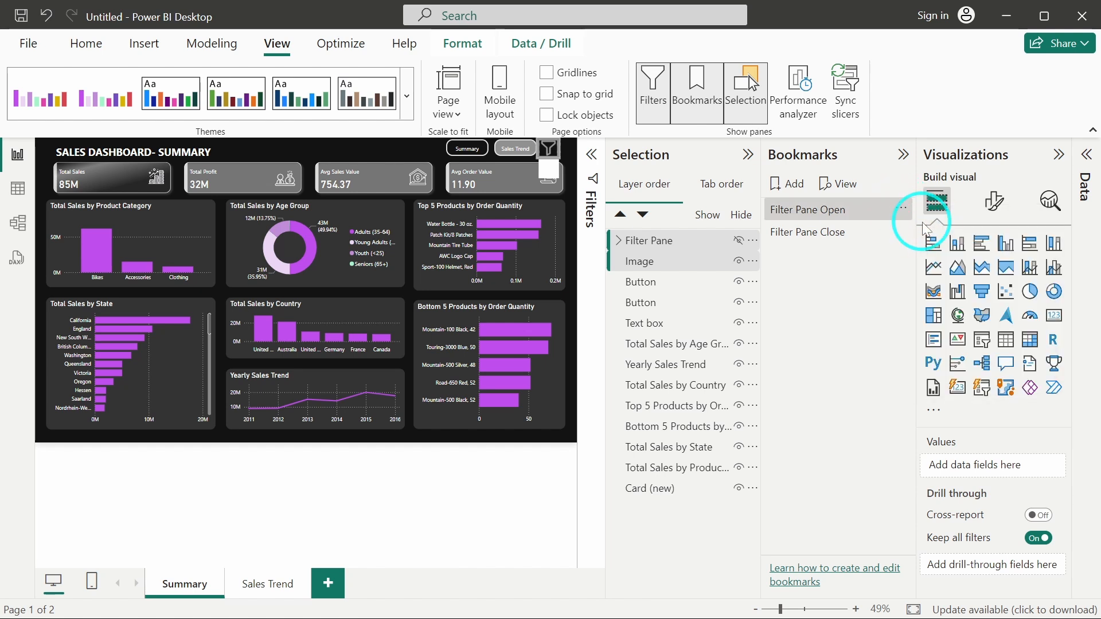
left_click(401, 147)
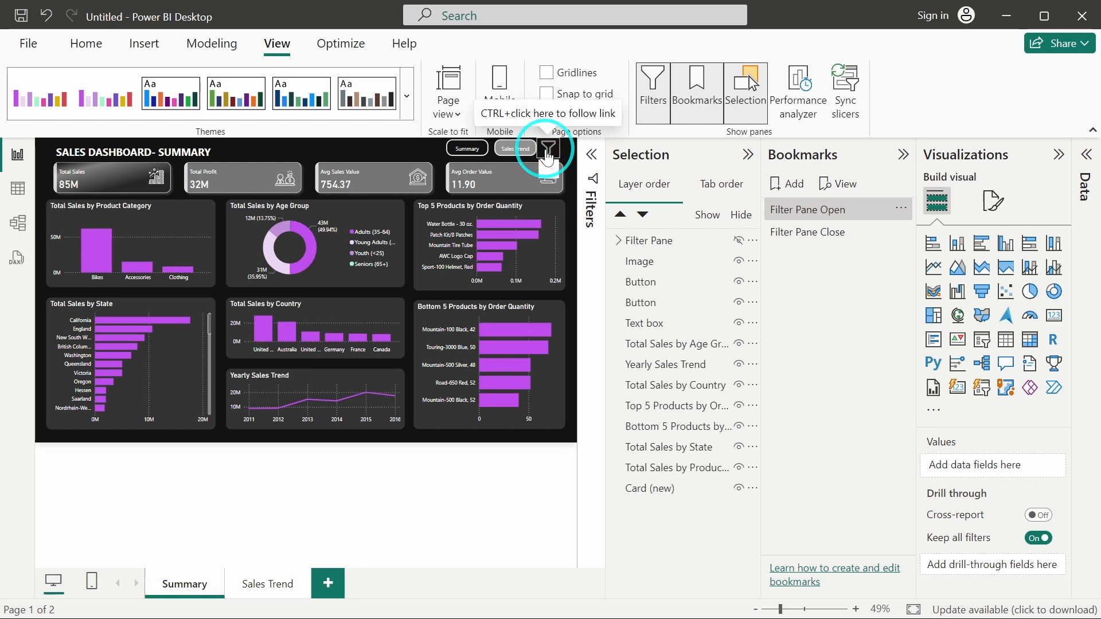
left_click(547, 152, "ctrl")
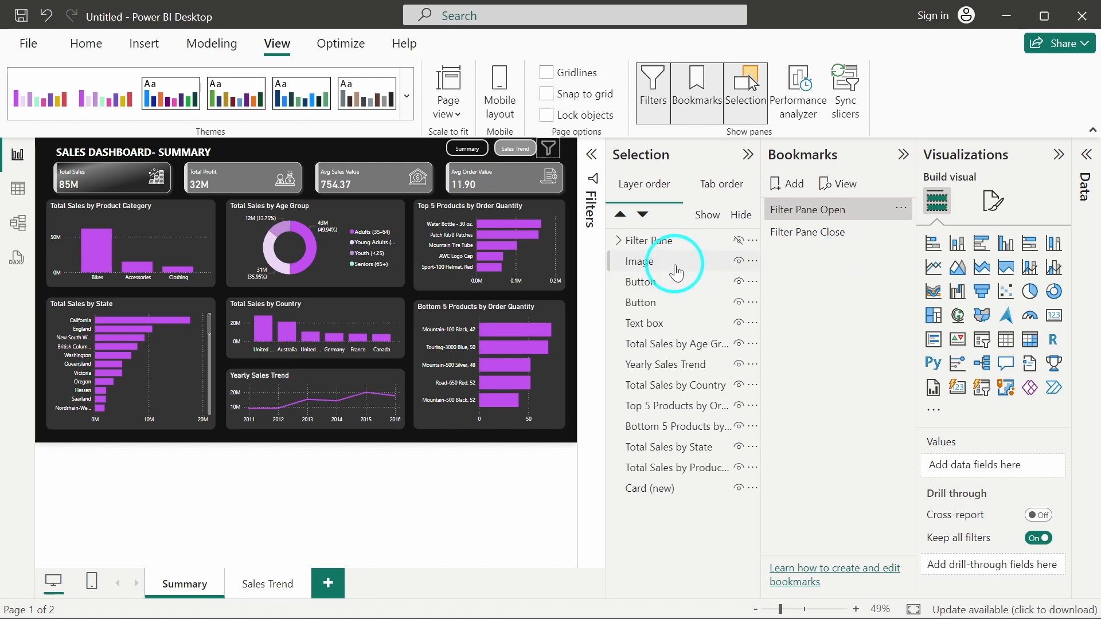
Show the Filter Pane group, hide the filter icon image, and update the Filter Pane Open bookmark with both selected.
left_click(739, 243)
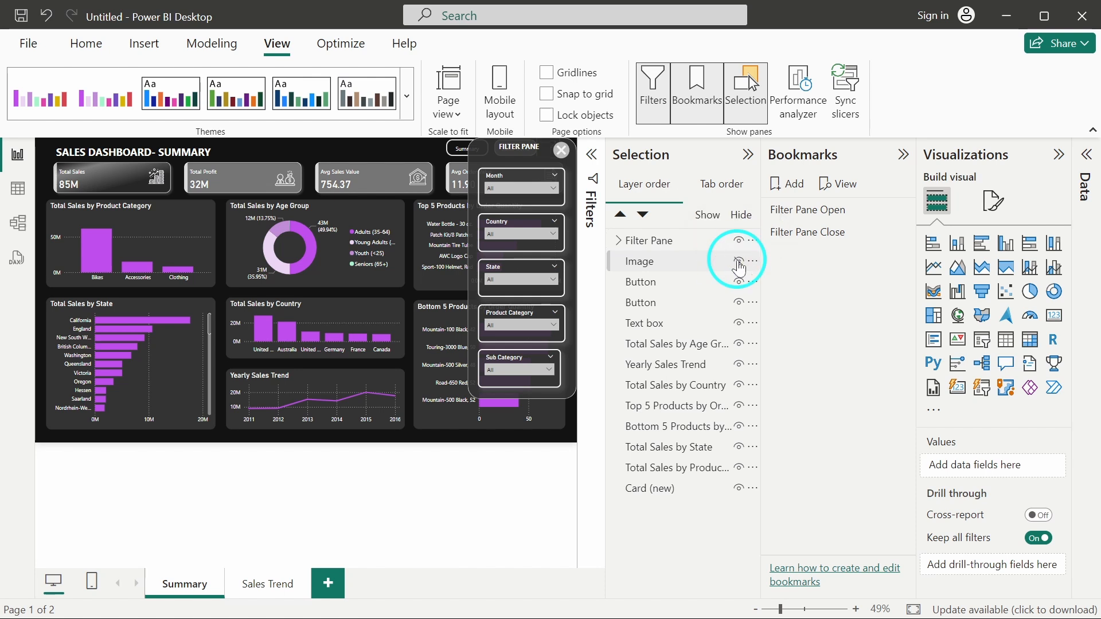
left_click(699, 241)
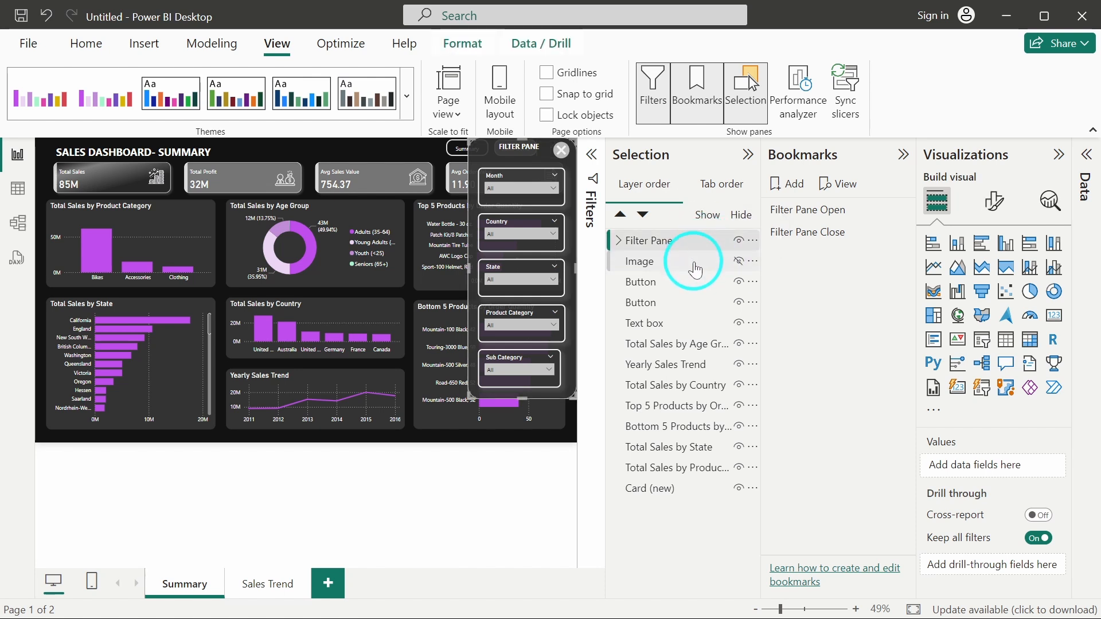
left_click(695, 267, "ctrl")
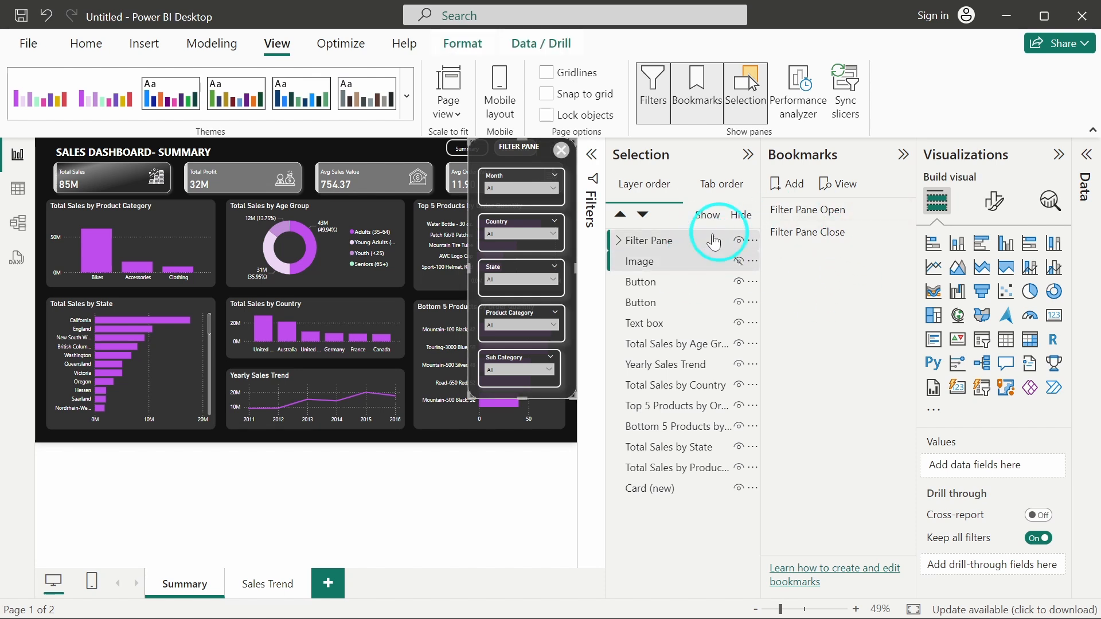
mouse_move(835, 213)
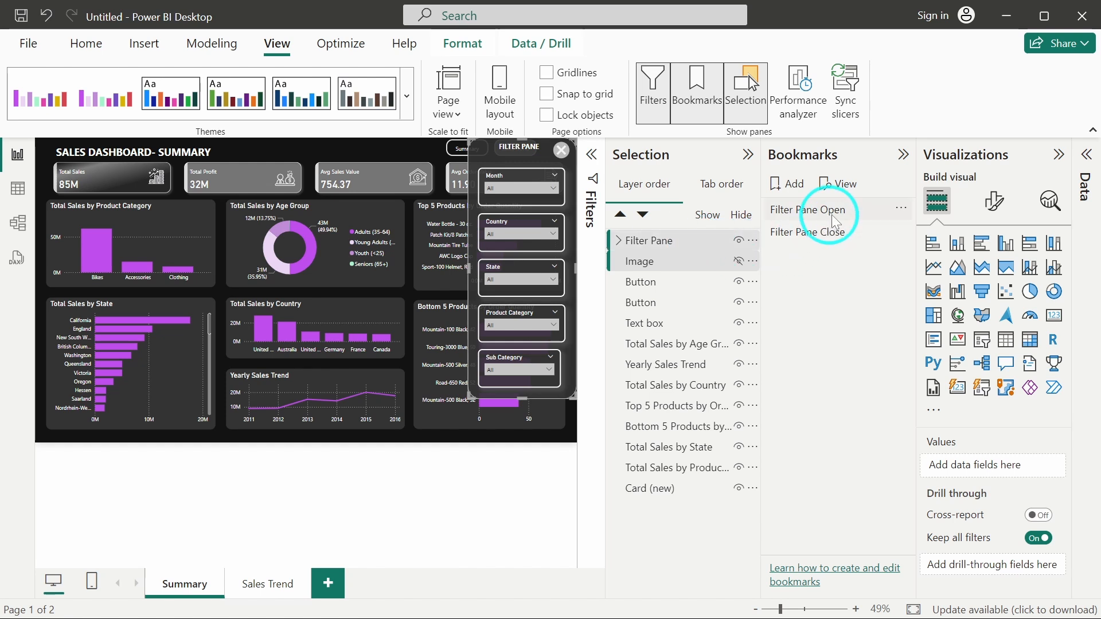
left_click(900, 212)
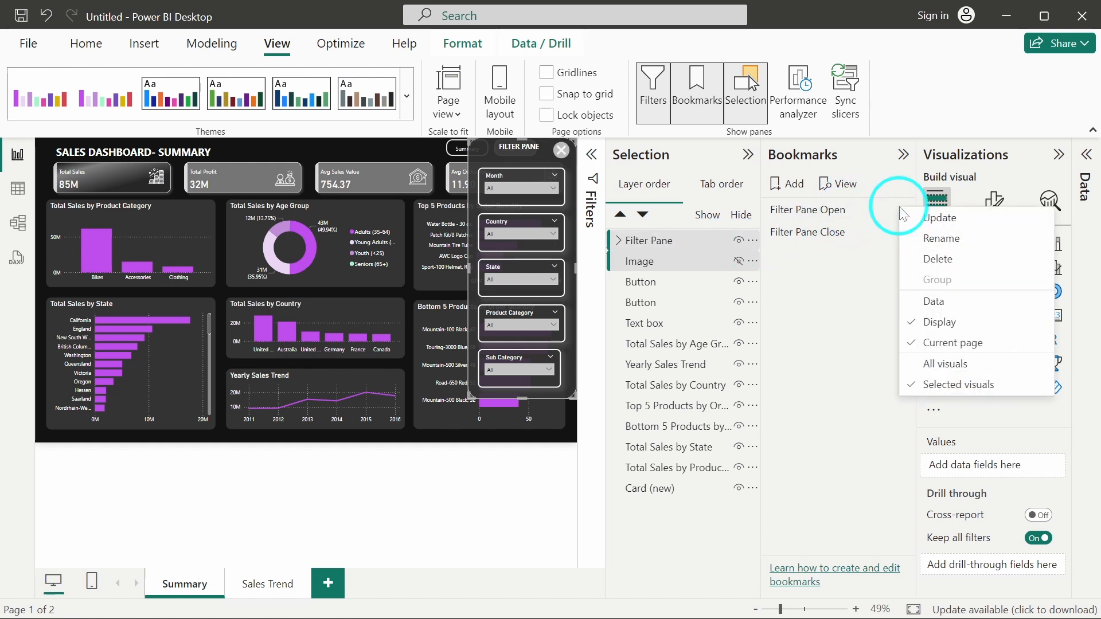
left_click(912, 217)
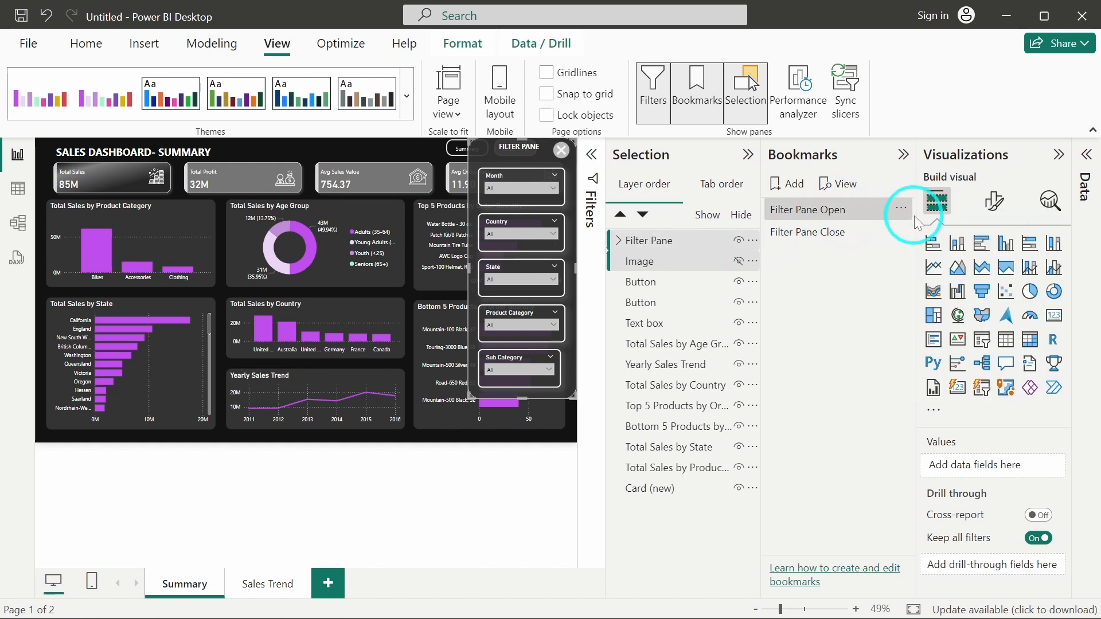
Apply the Filter Pane Close bookmark, close the Bookmarks pane, and test opening the filter pane through the filter icon's link.
left_click(838, 237)
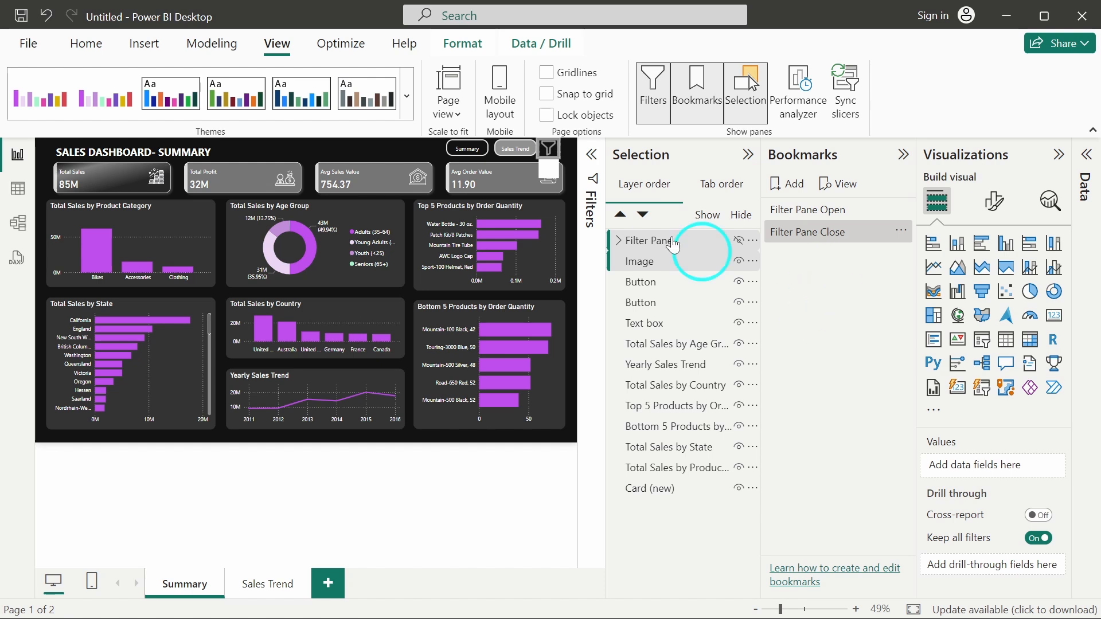
left_click(394, 143)
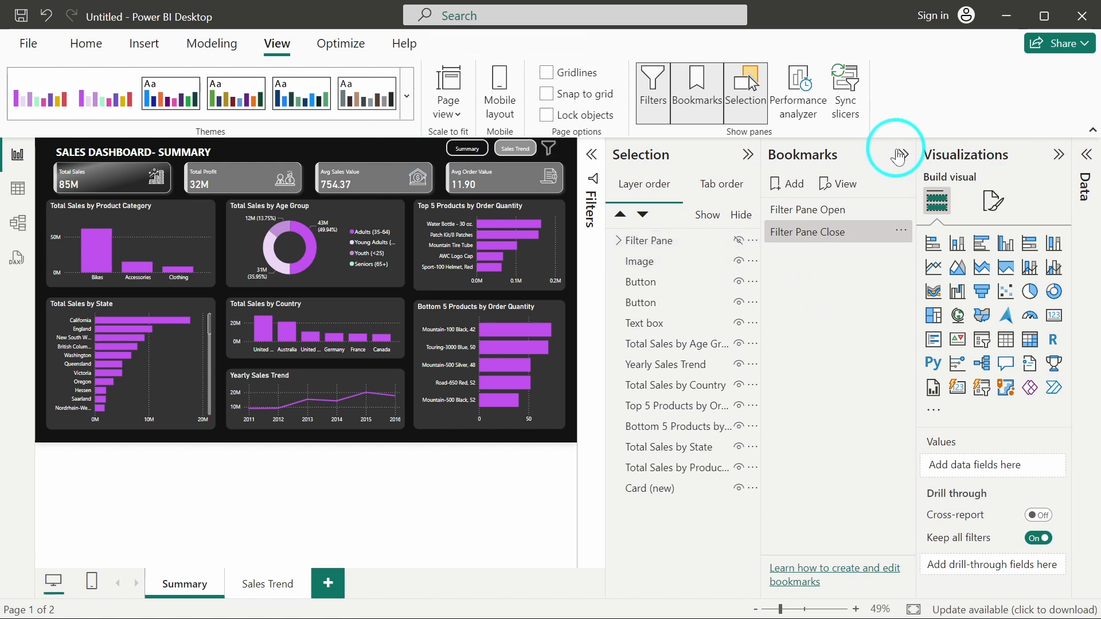
left_click(685, 112)
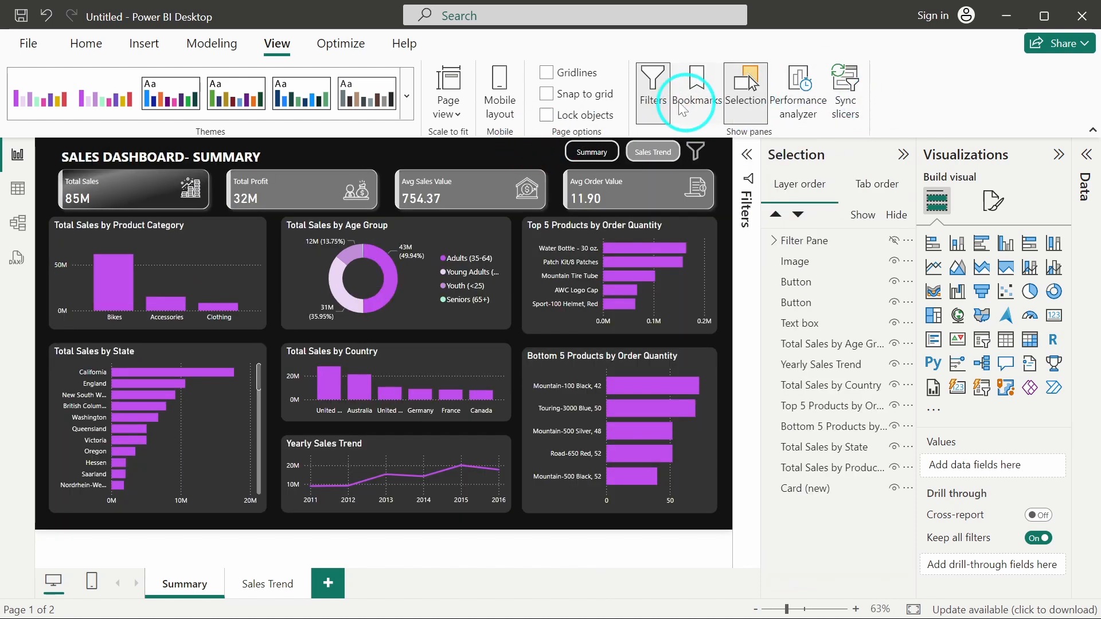
left_click(695, 156, "ctrl")
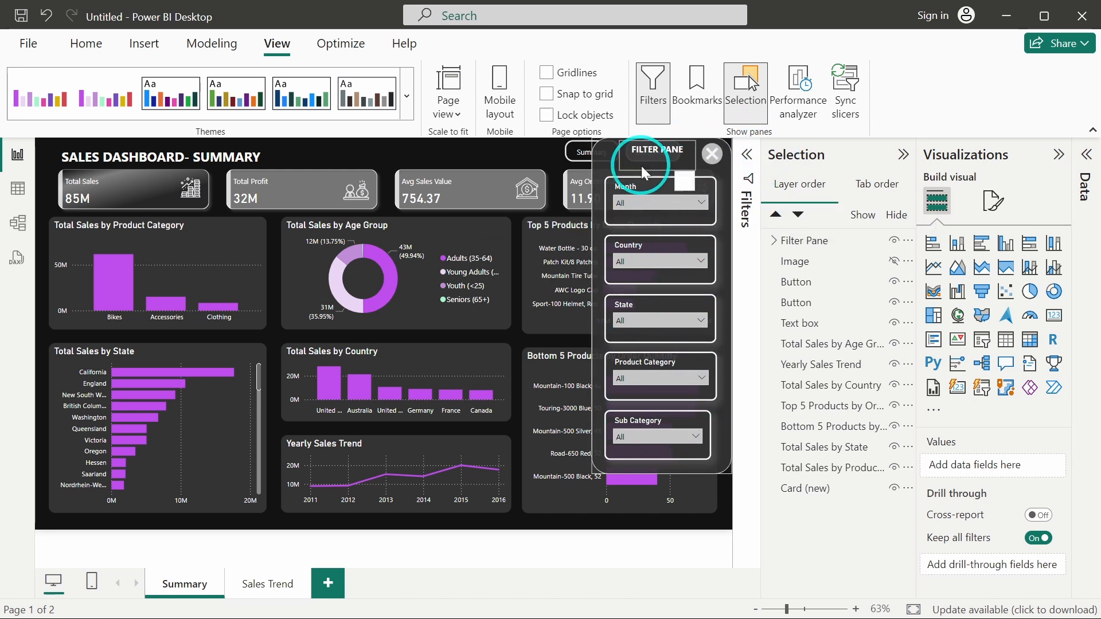
Turn on the action of the filter pane's cross image and link it to the Filter Pane Close bookmark.
left_click(711, 158)
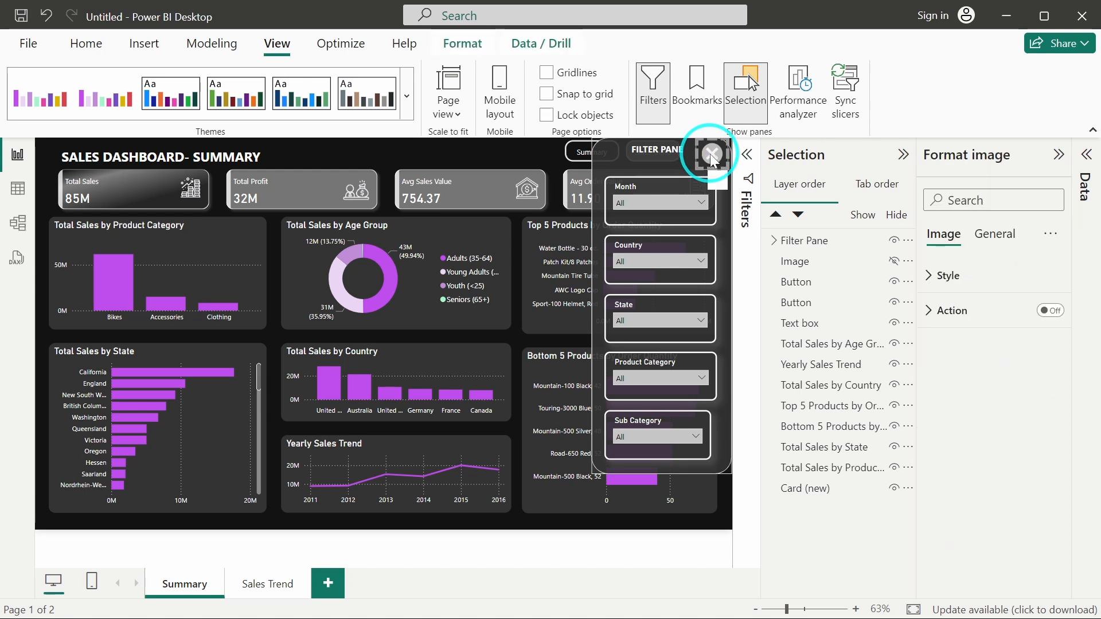
left_click(1053, 310)
left_click(987, 312)
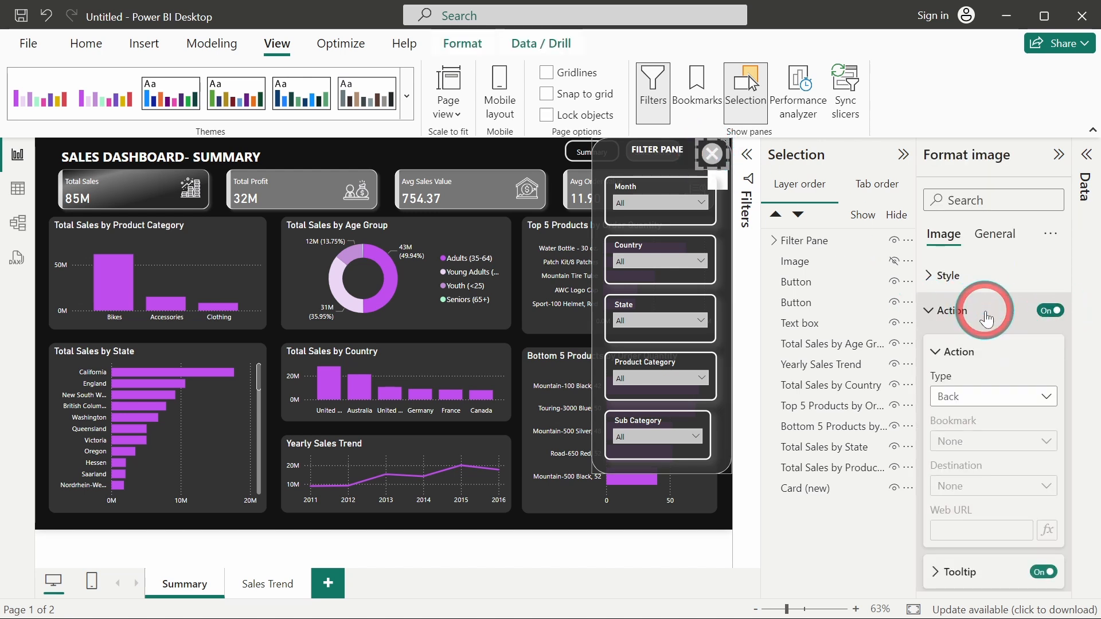
left_click(969, 395)
left_click(968, 439)
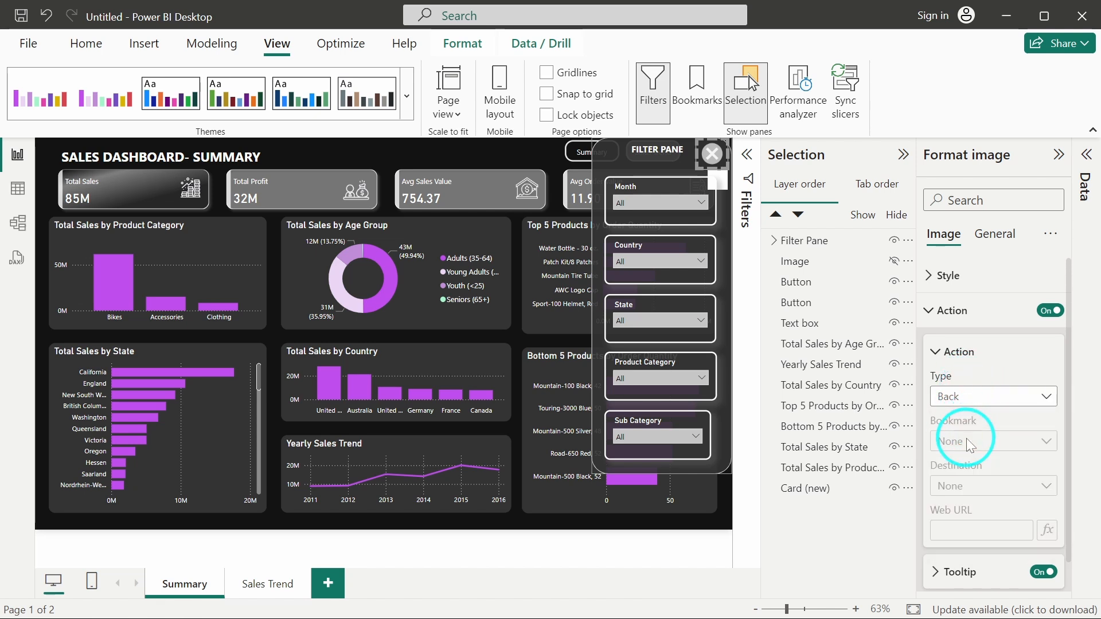
left_click(967, 442)
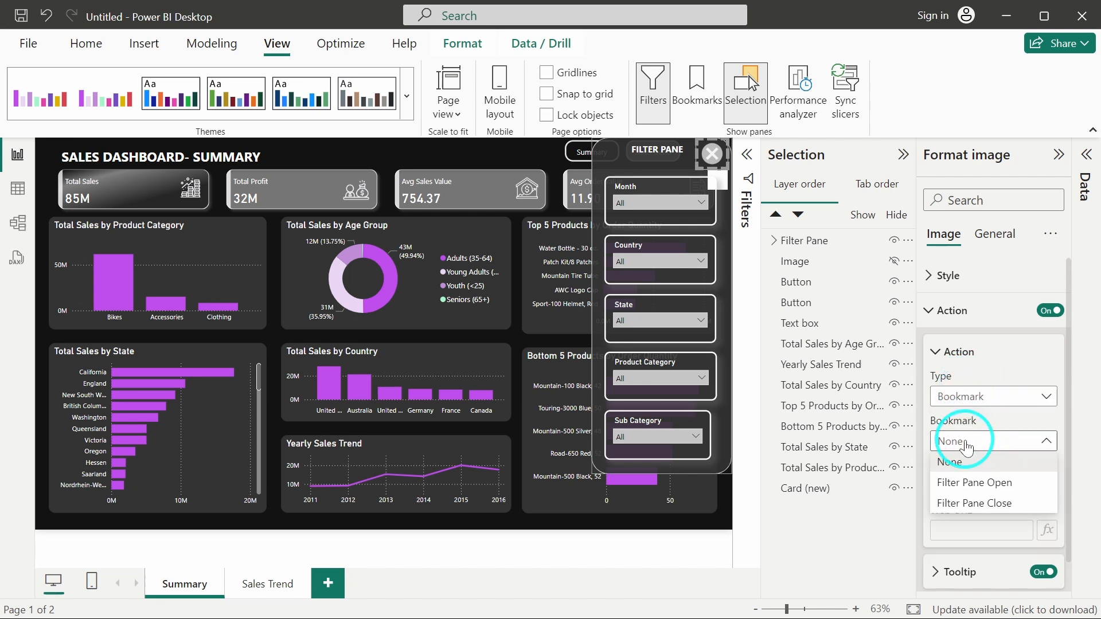
left_click(973, 503)
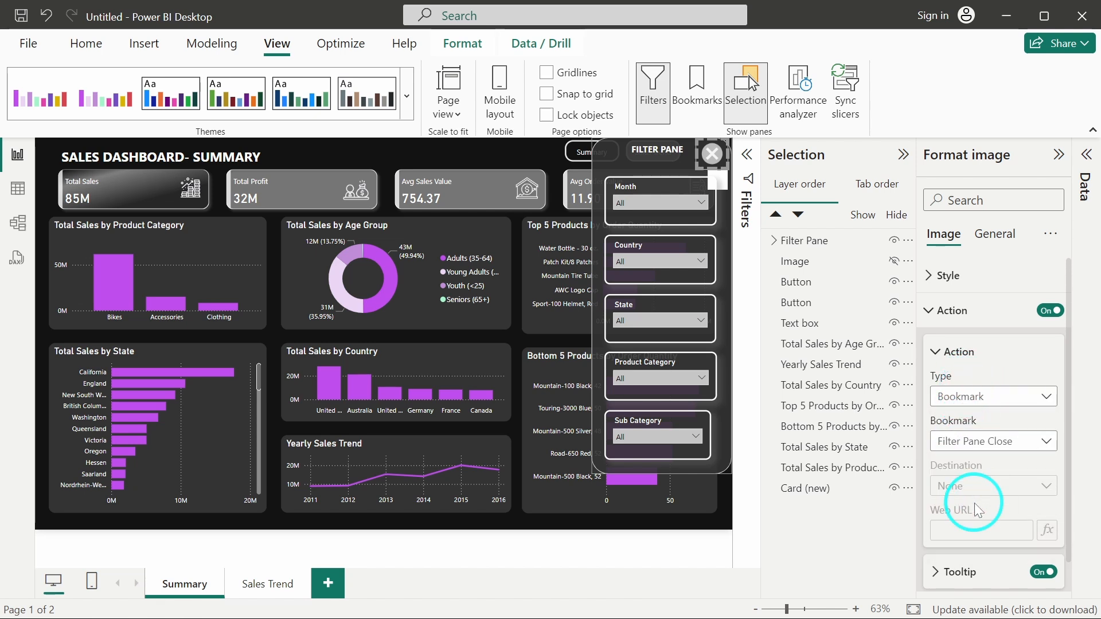
Test closing, reopening and closing the filter pane through the links on the cross and filter icons.
left_click(494, 142)
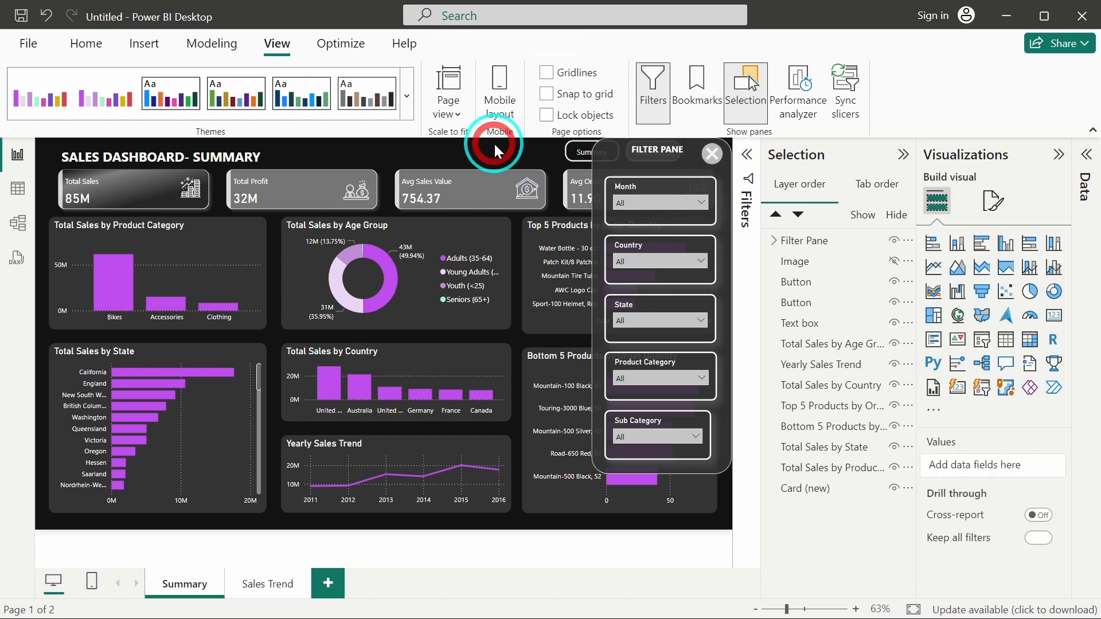
left_click(713, 158, "ctrl")
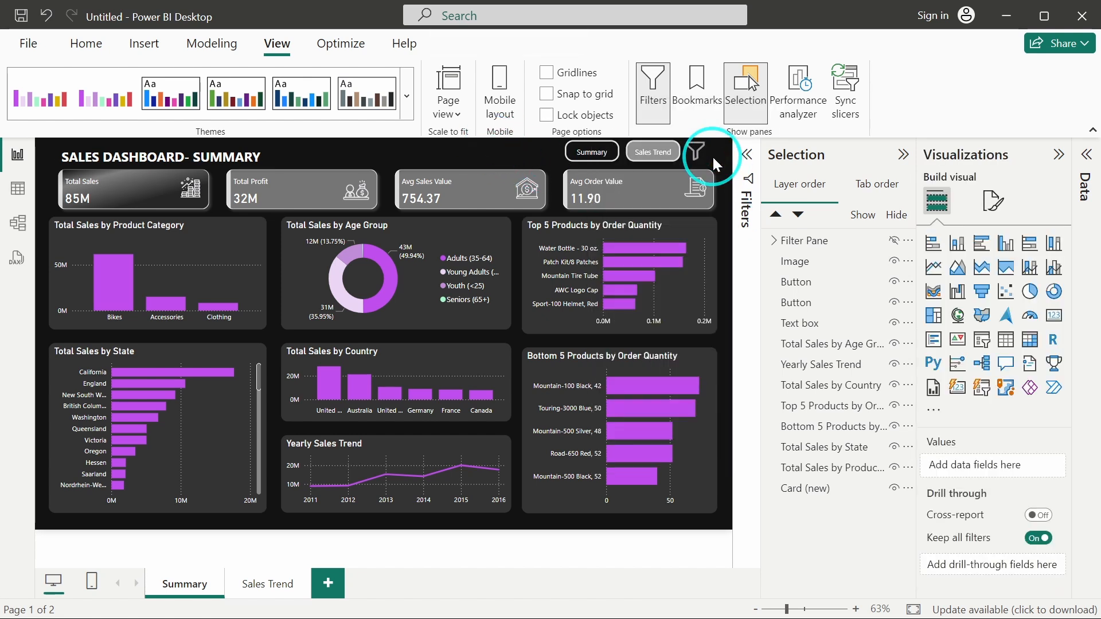
left_click(699, 153, "ctrl")
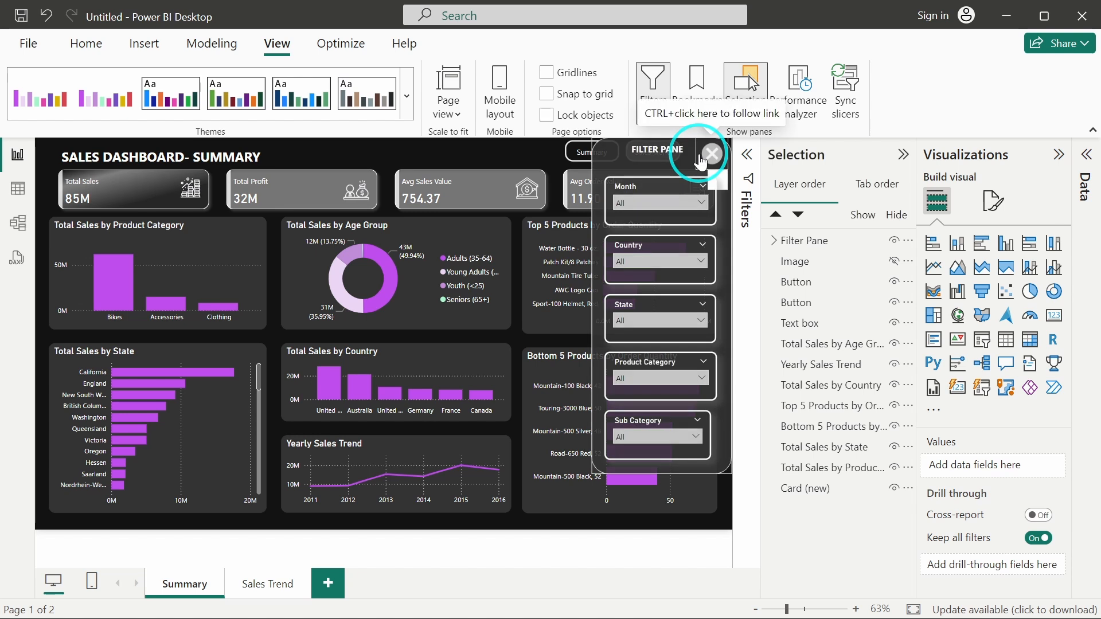
left_click(711, 154, "ctrl")
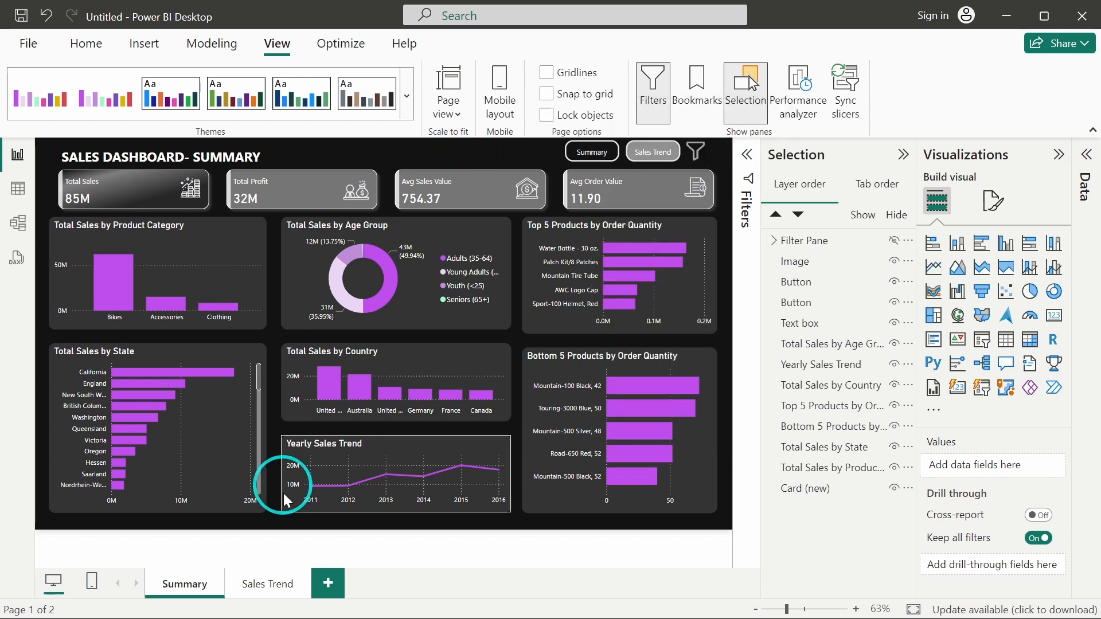
Open the filter pane on the Summary page and copy the Filter Pane group onto the Sales Trend page.
left_click(263, 586)
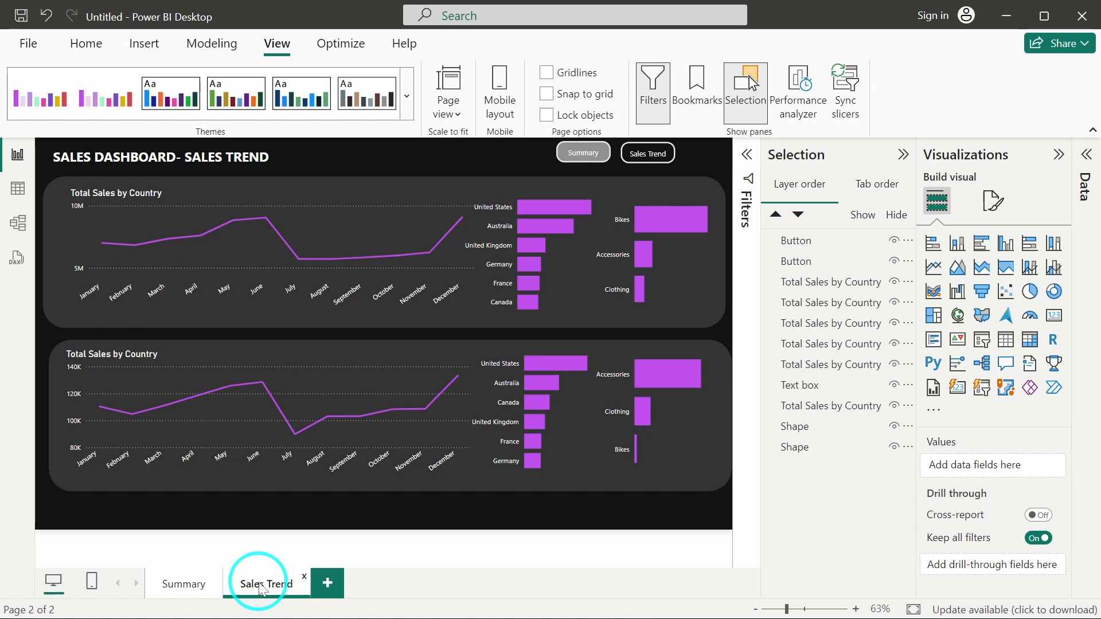
left_click(183, 584)
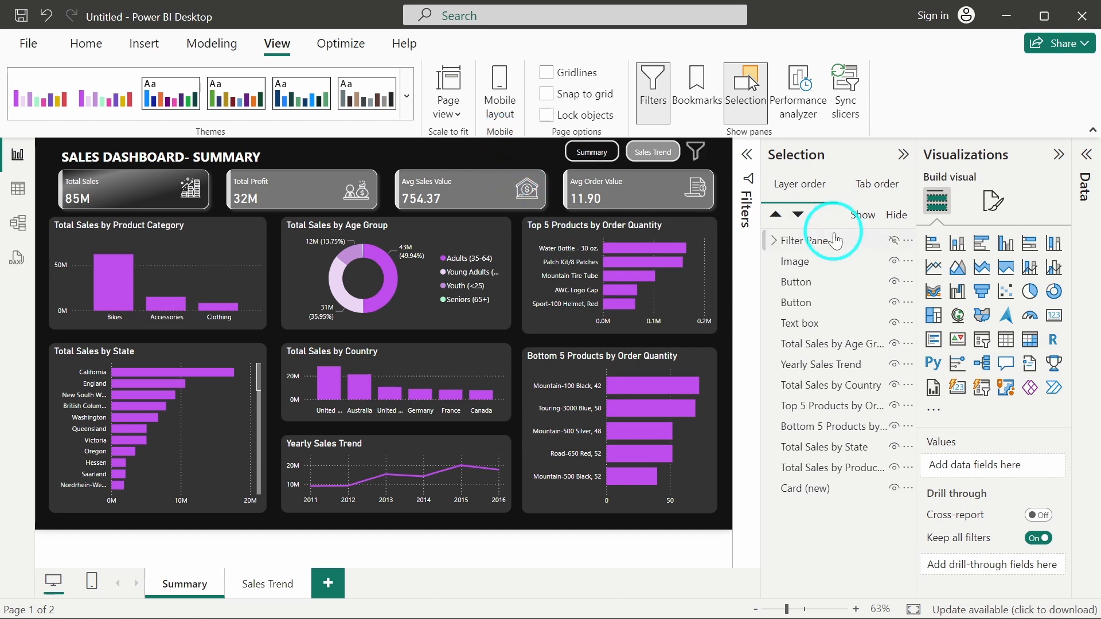
left_click(693, 161, "ctrl")
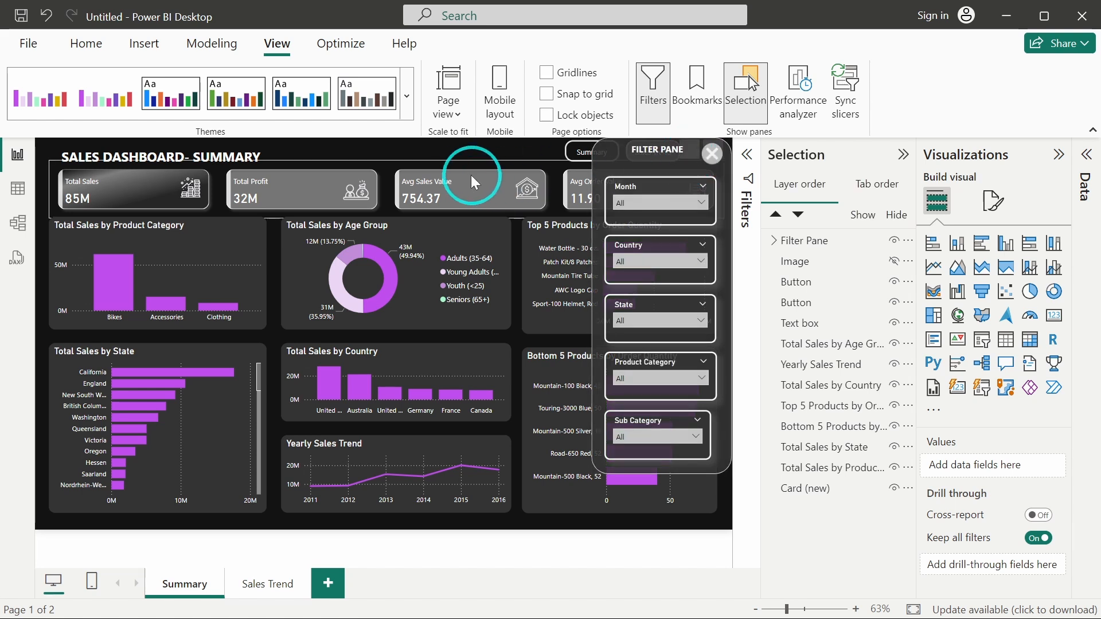
left_click(841, 243)
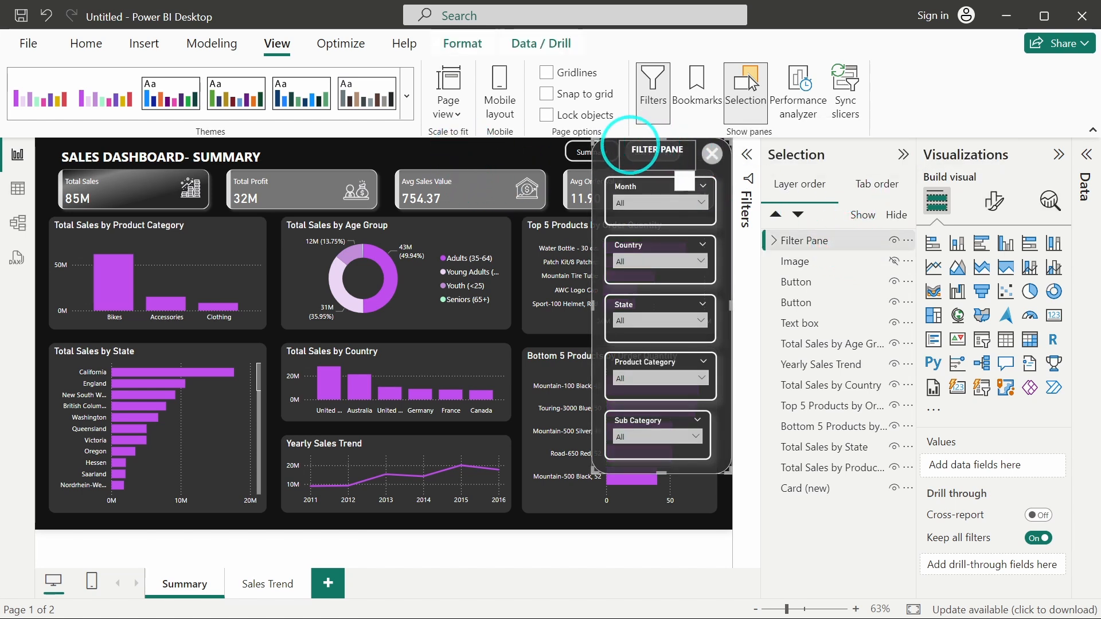
left_click(615, 152)
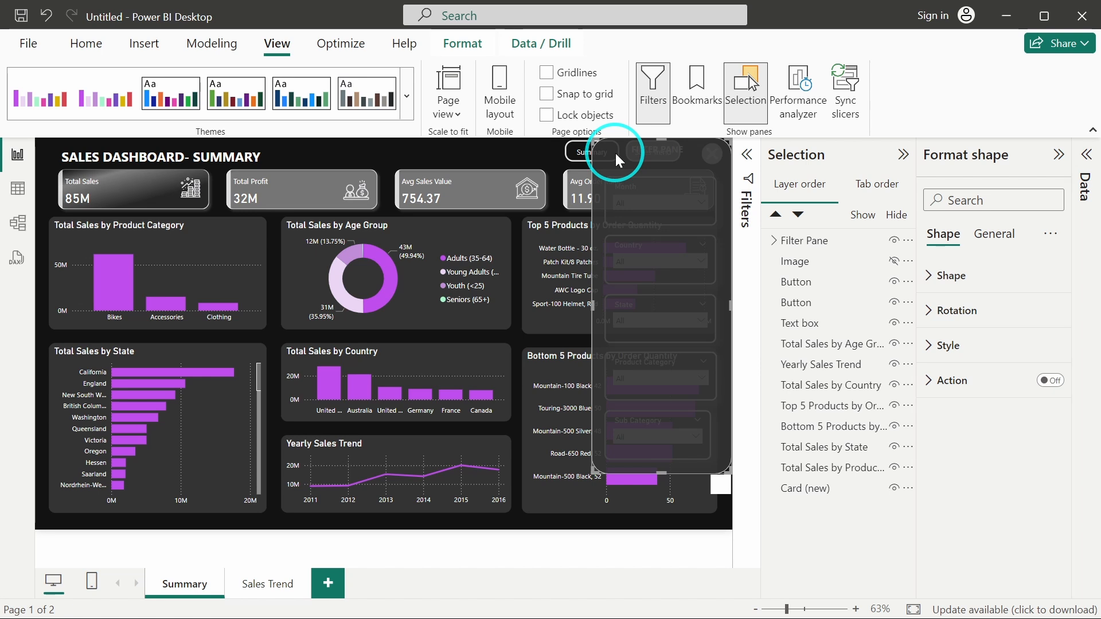
left_click(487, 145)
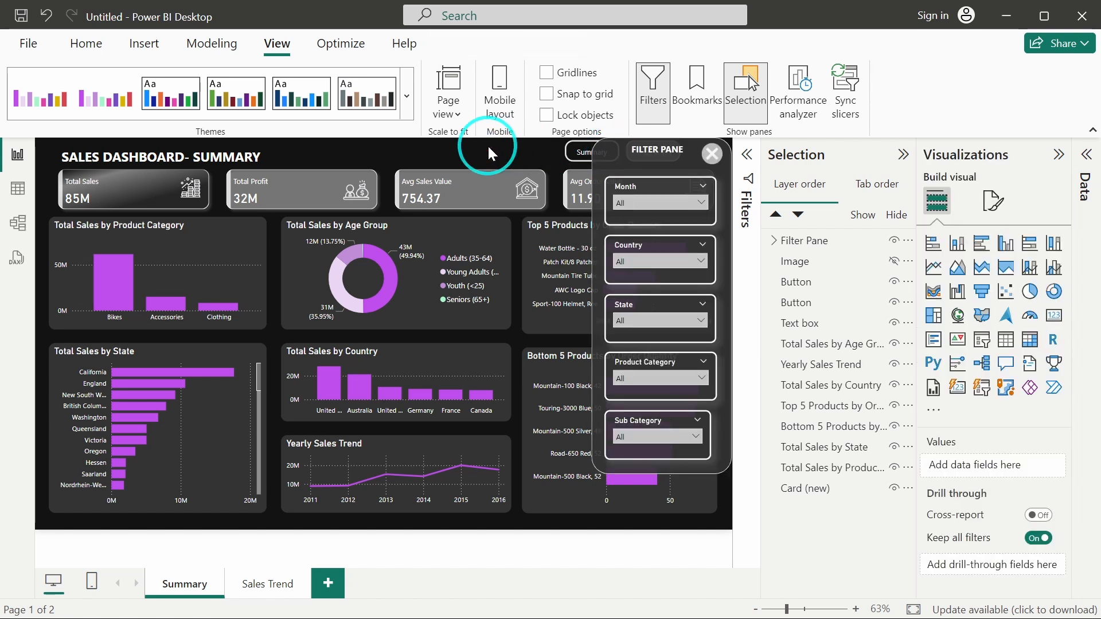
left_click(605, 160)
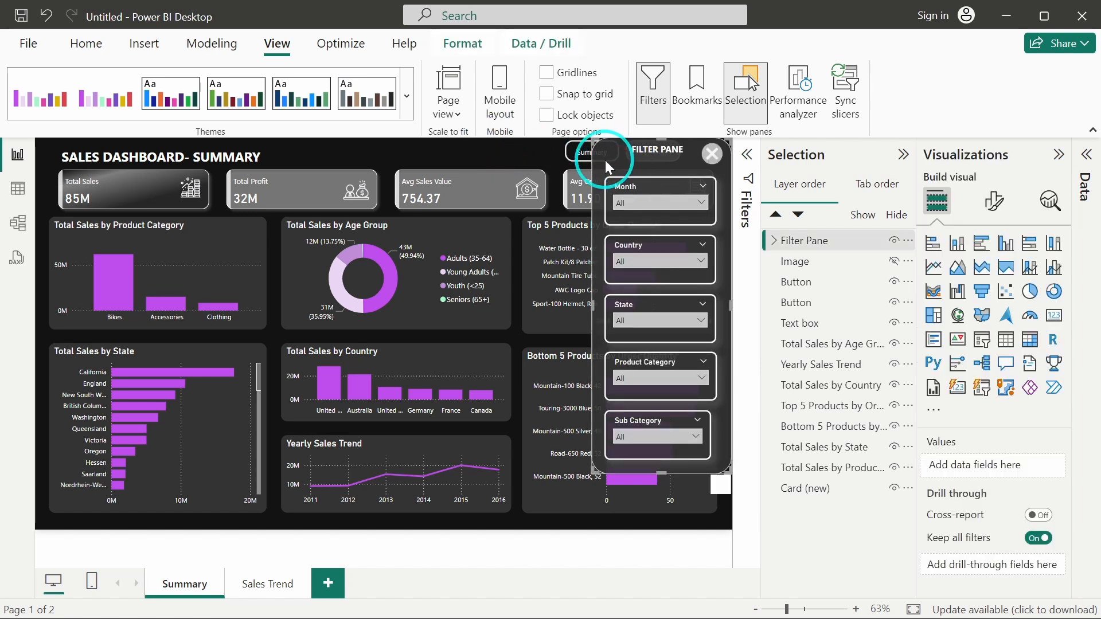
left_click(264, 585)
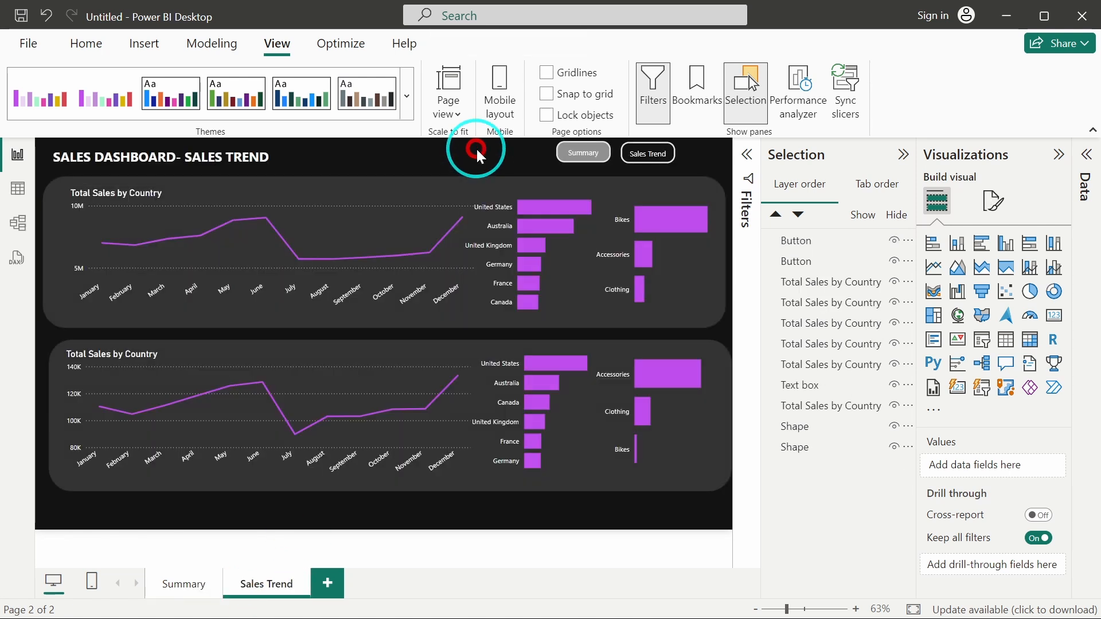
key("ctrl+v")
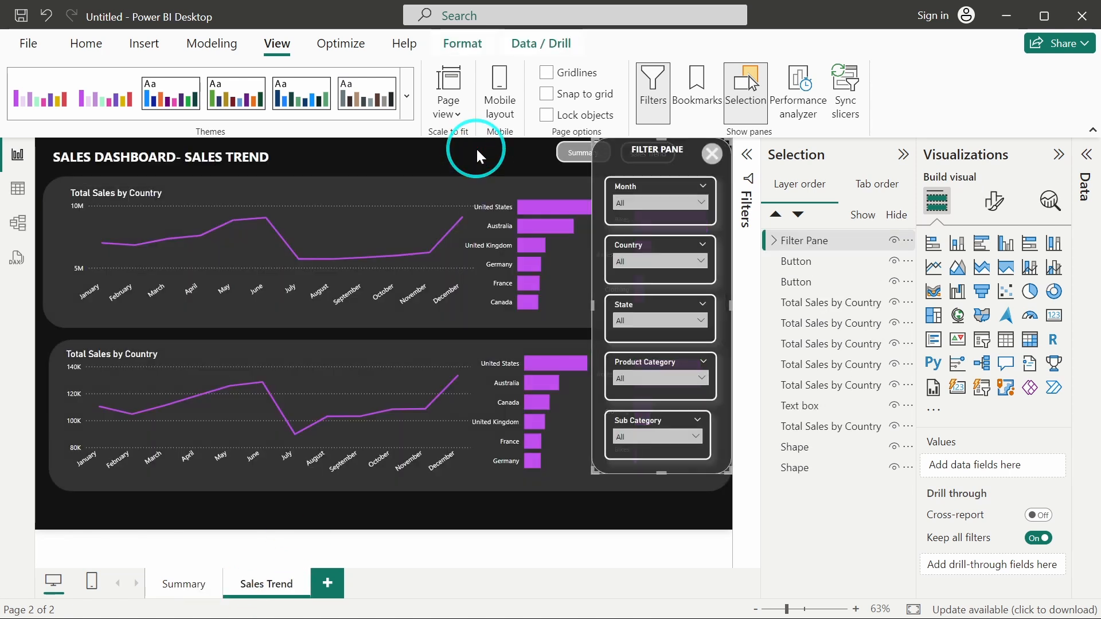
left_click(519, 154)
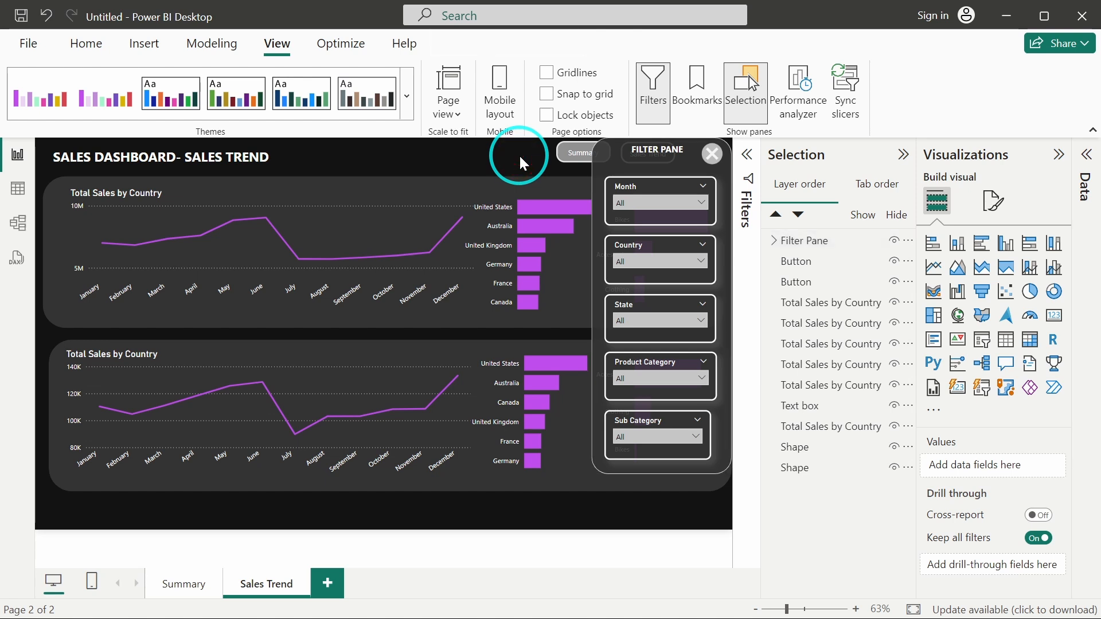
Insert the Slicer picture from the 19 Oct folder as an image on the Sales Trend page.
left_click(97, 45)
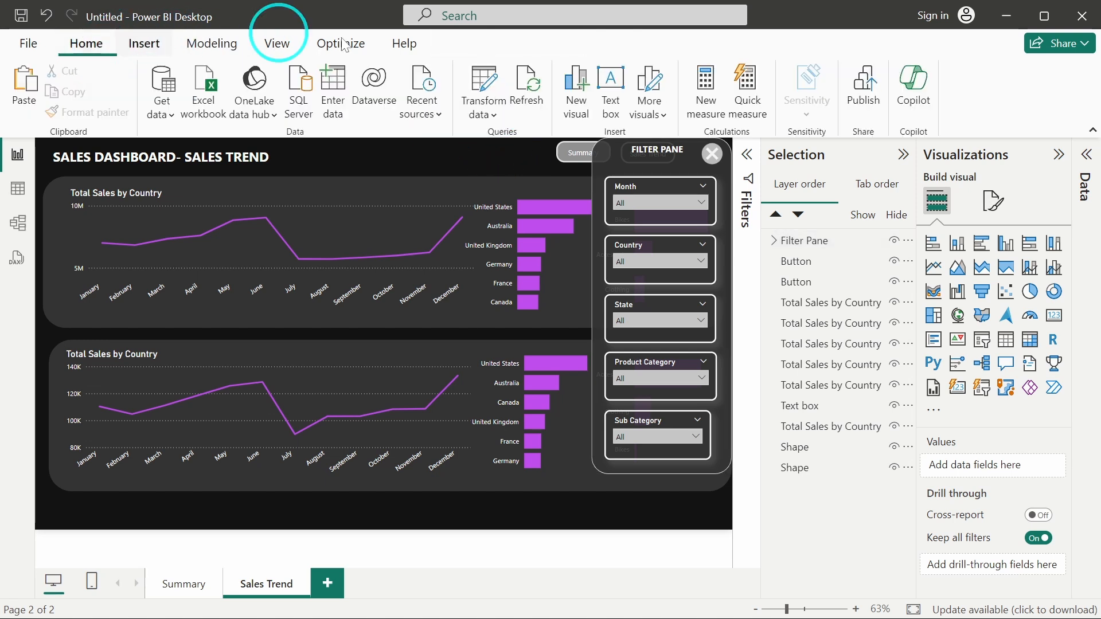
left_click(148, 47)
left_click(637, 86)
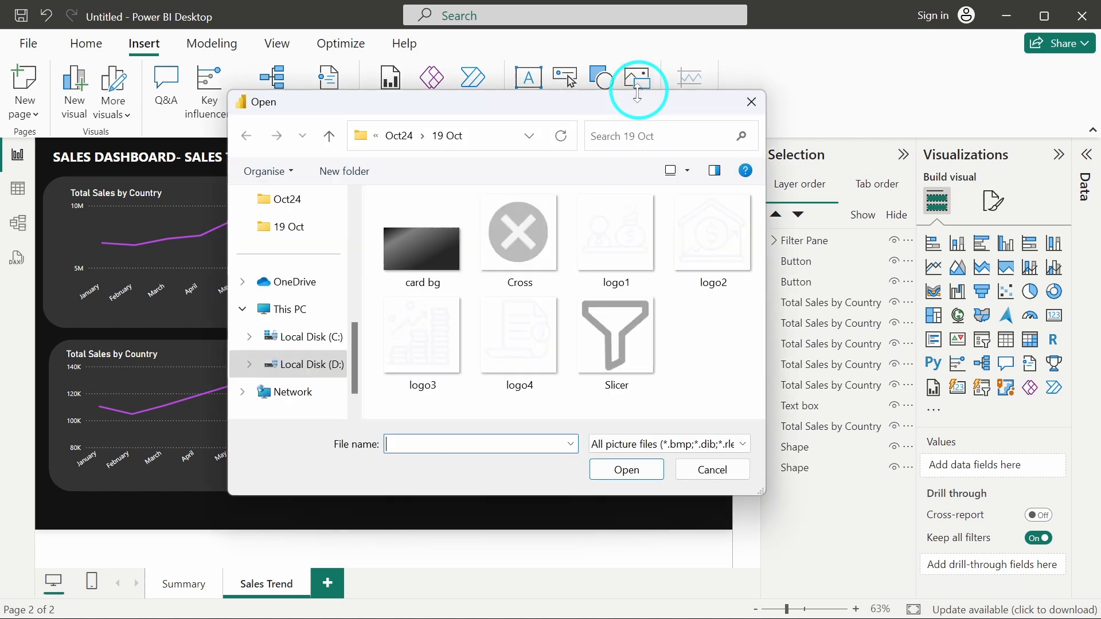
left_click(600, 308)
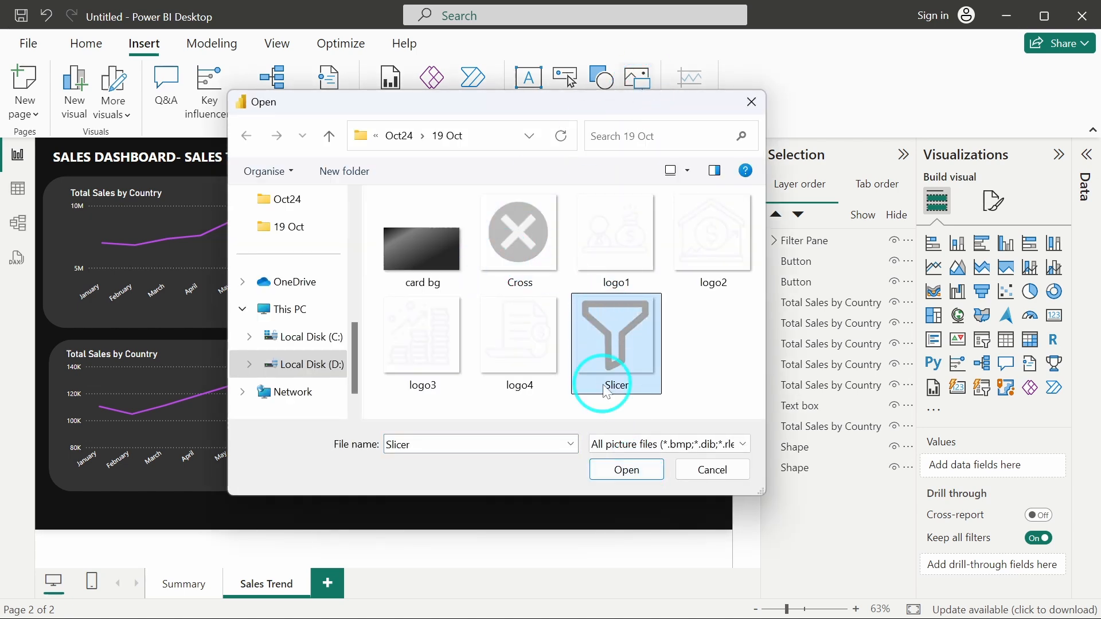
left_click(626, 468)
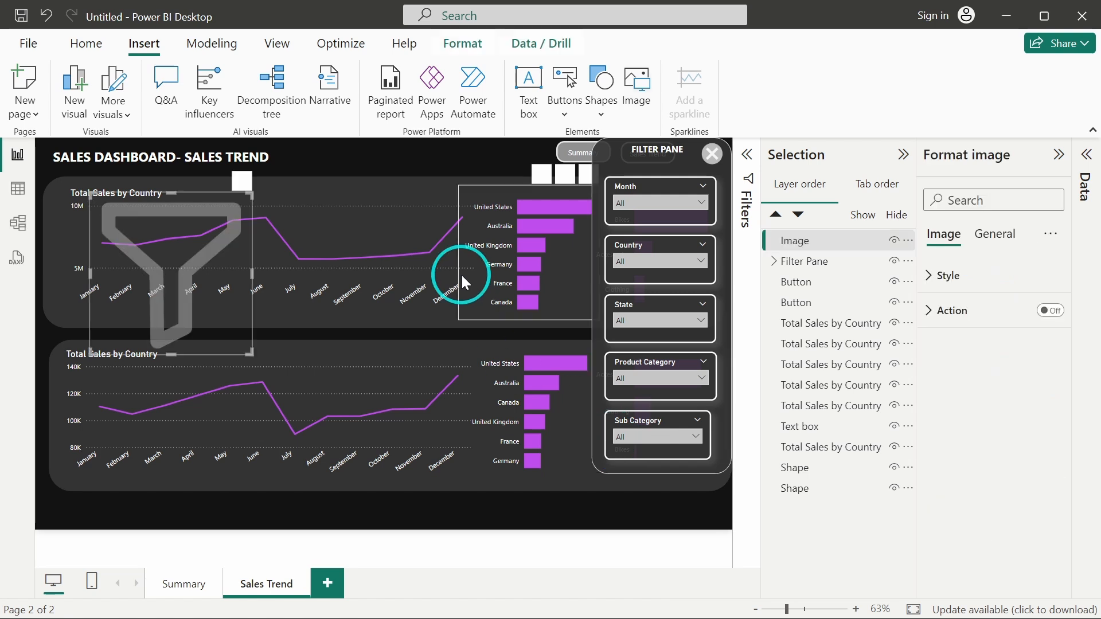
Shrink the filter icon image to fit beside the Sales Trend button and hide the Filter Pane group.
left_click_drag(218, 233, 542, 167)
left_click_drag(495, 230, 642, 231)
left_click_drag(558, 299, 678, 152)
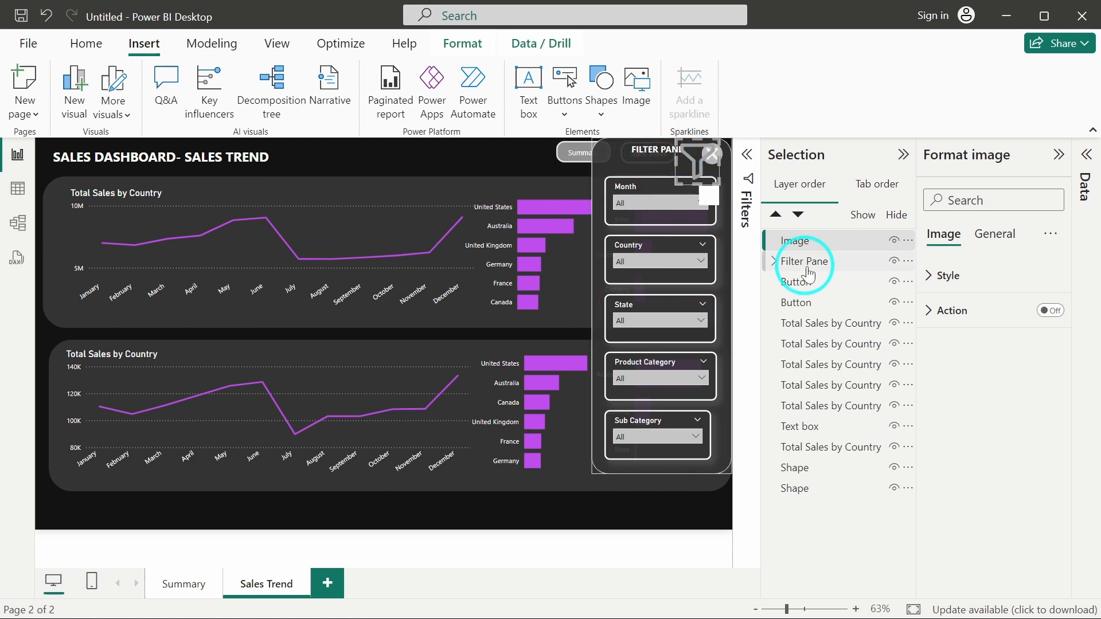
left_click(893, 263)
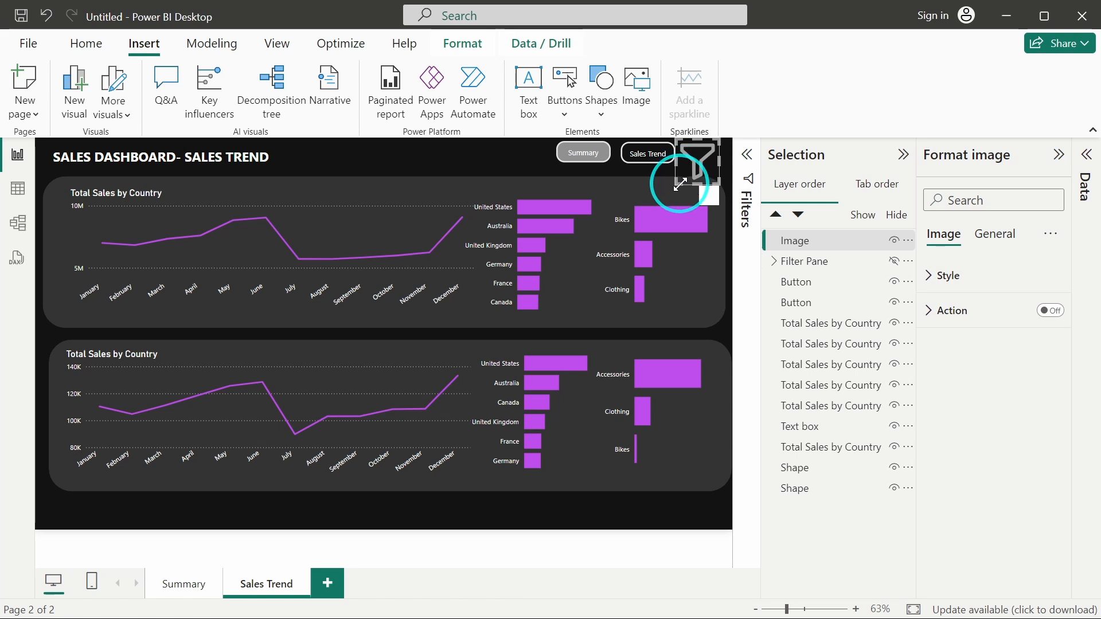
left_click(528, 152)
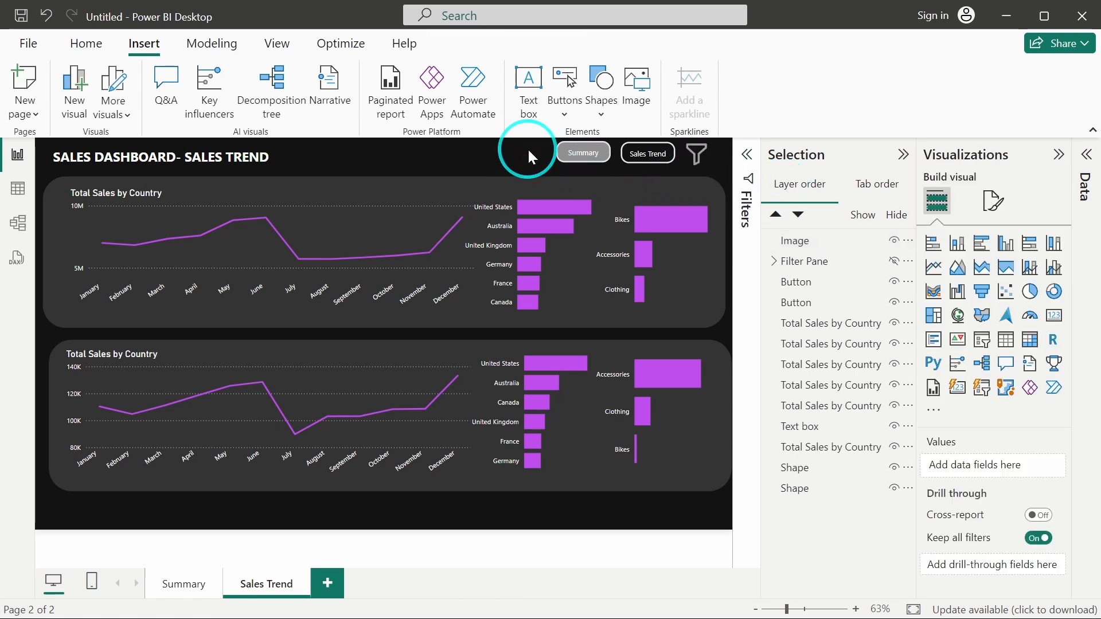
Add a bookmark named Filter Pane Close1 with the filter icon image and the hidden Filter Pane group selected.
left_click(696, 166)
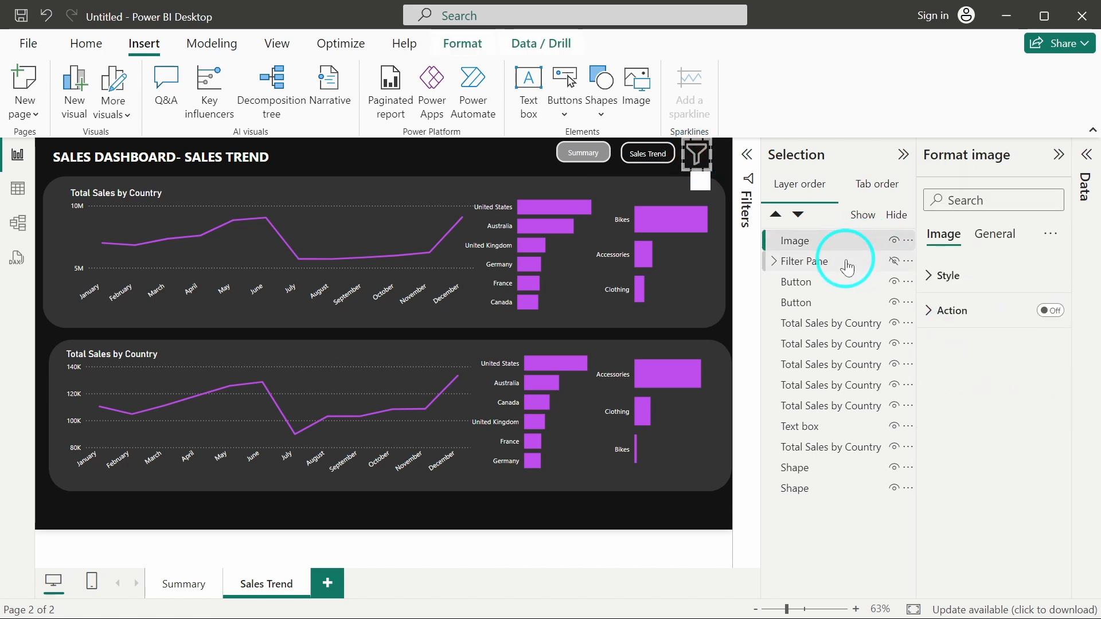
left_click(274, 50)
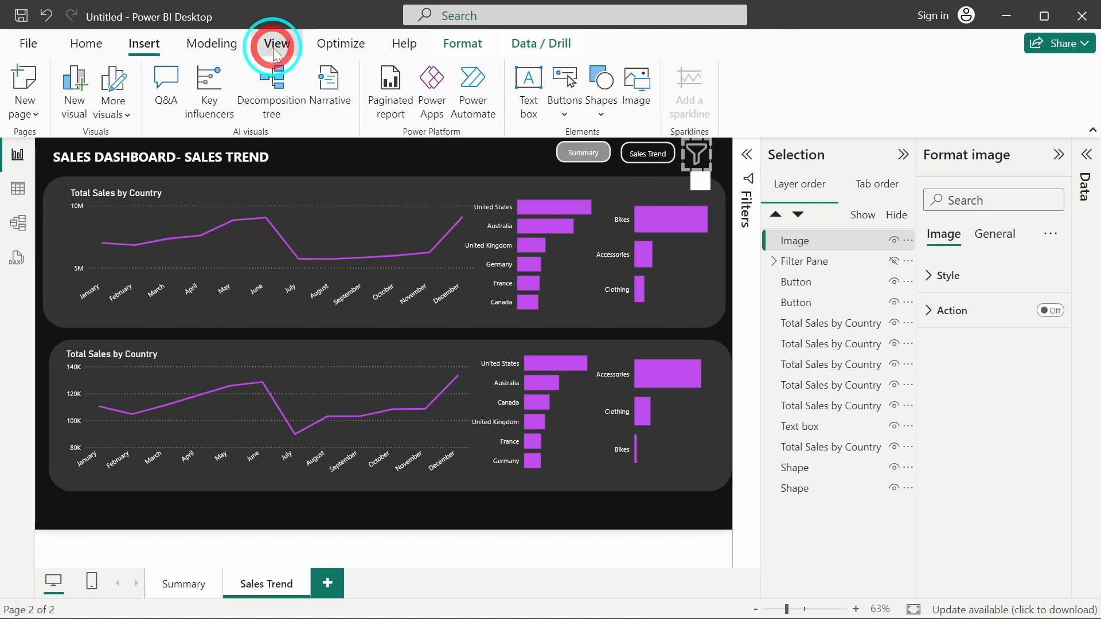
left_click(688, 98)
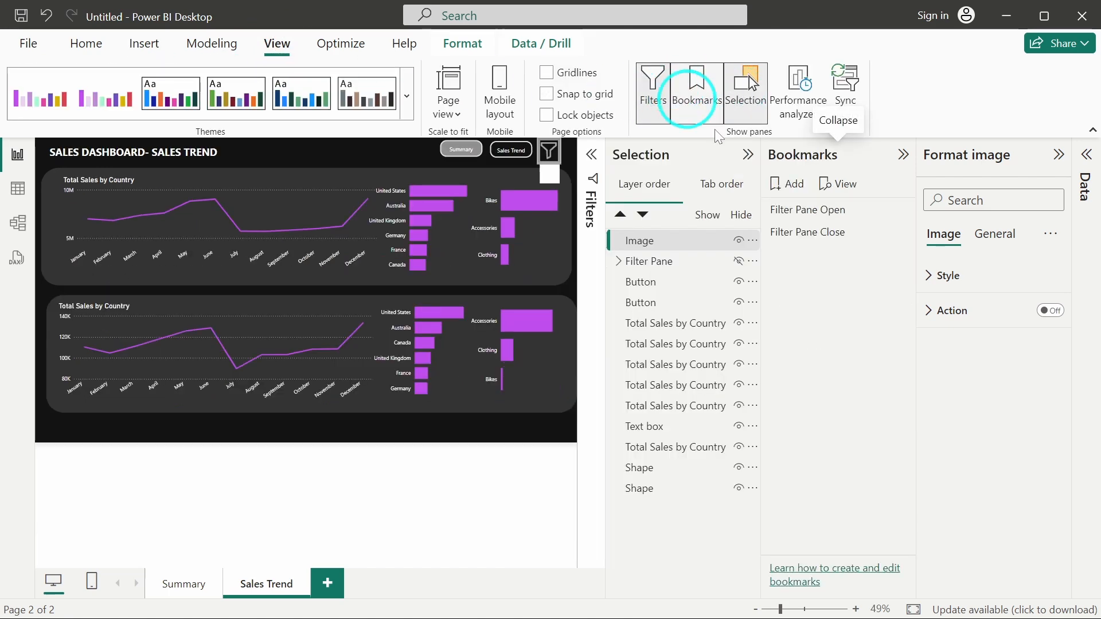
left_click(669, 262)
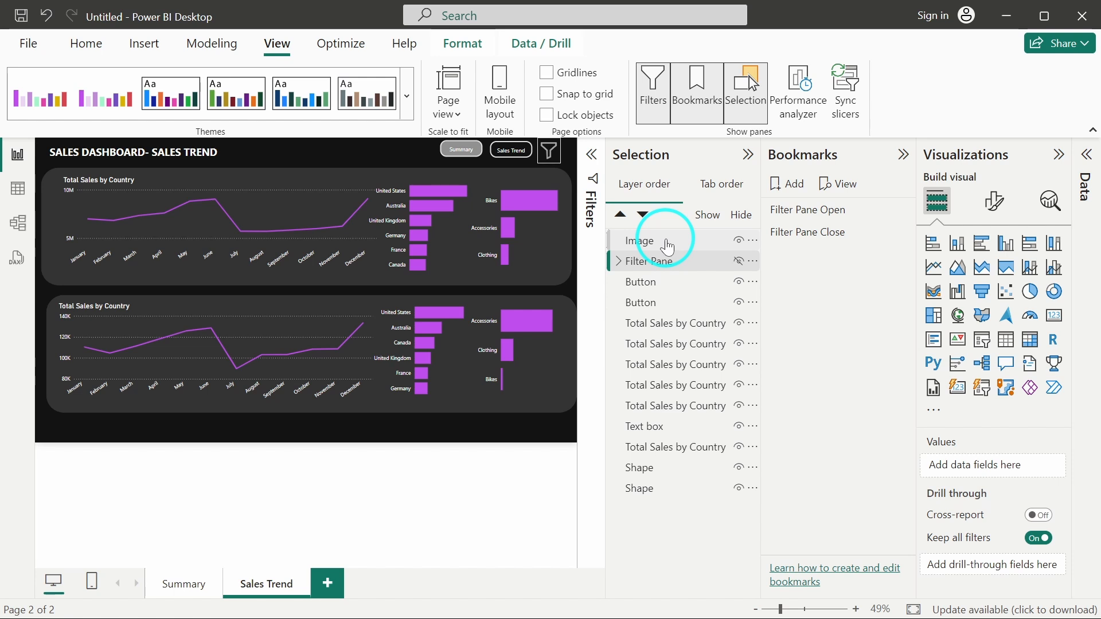
left_click(666, 243, "ctrl")
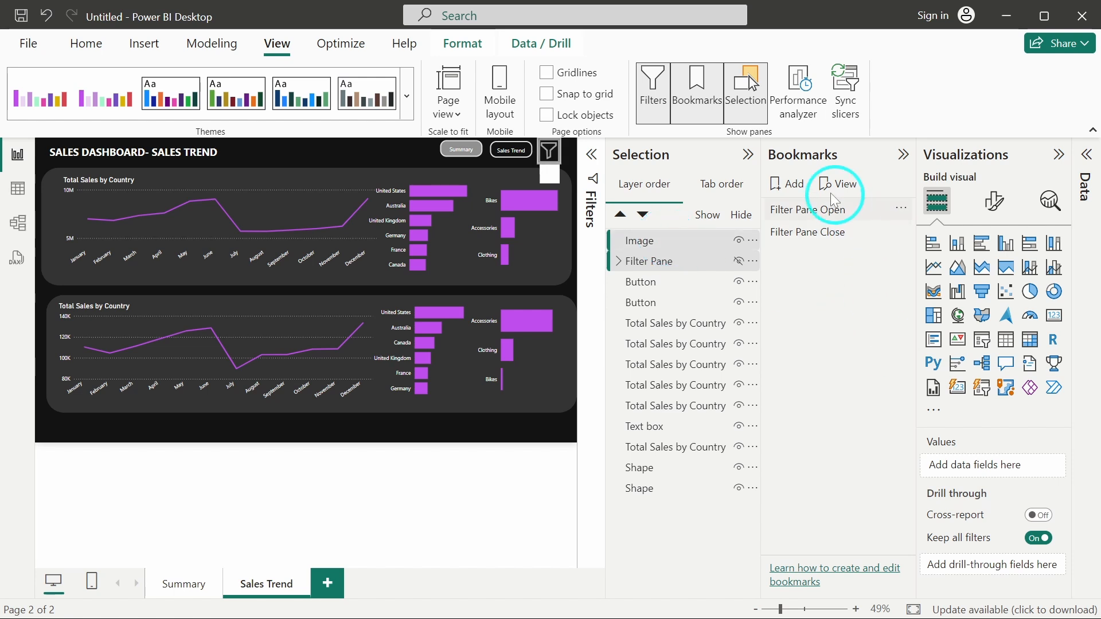
left_click(791, 185)
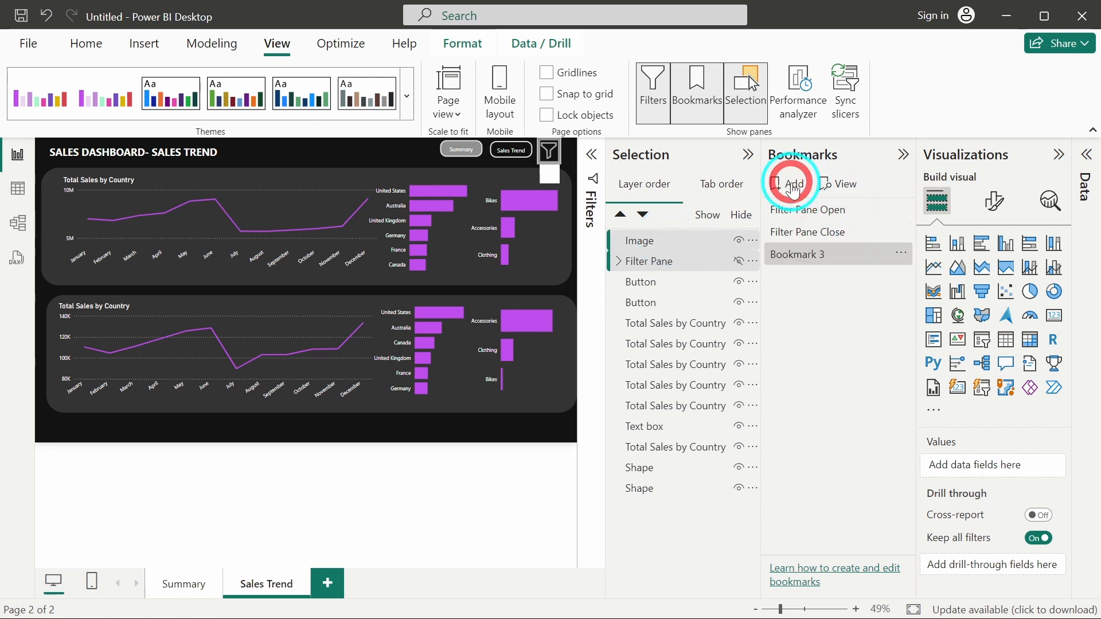
double_click(820, 256)
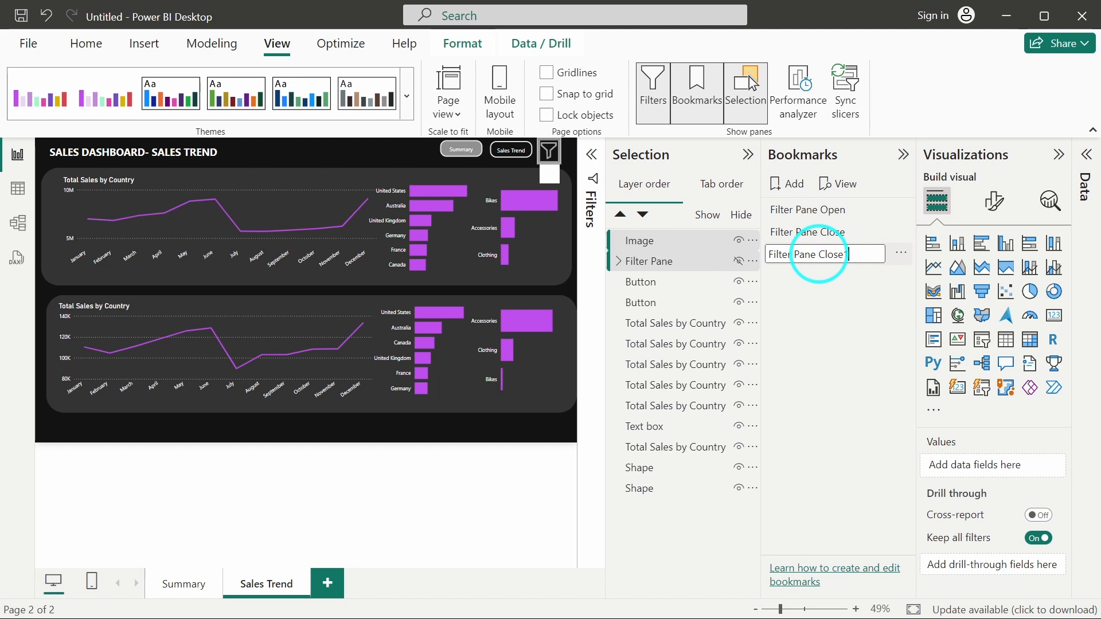
type("Filter Pane Close1")
key("Return")
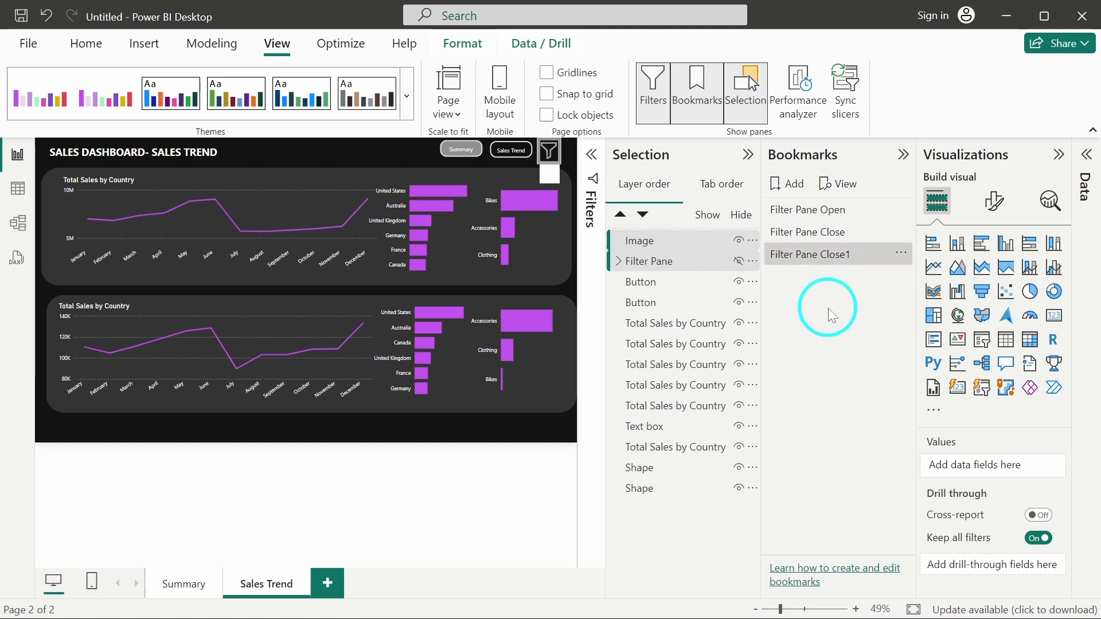
Exclude data from the Filter Pane Close1 bookmark, limit it to the selected filter icon image and Filter Pane group, and update it.
left_click(739, 262)
left_click(739, 262)
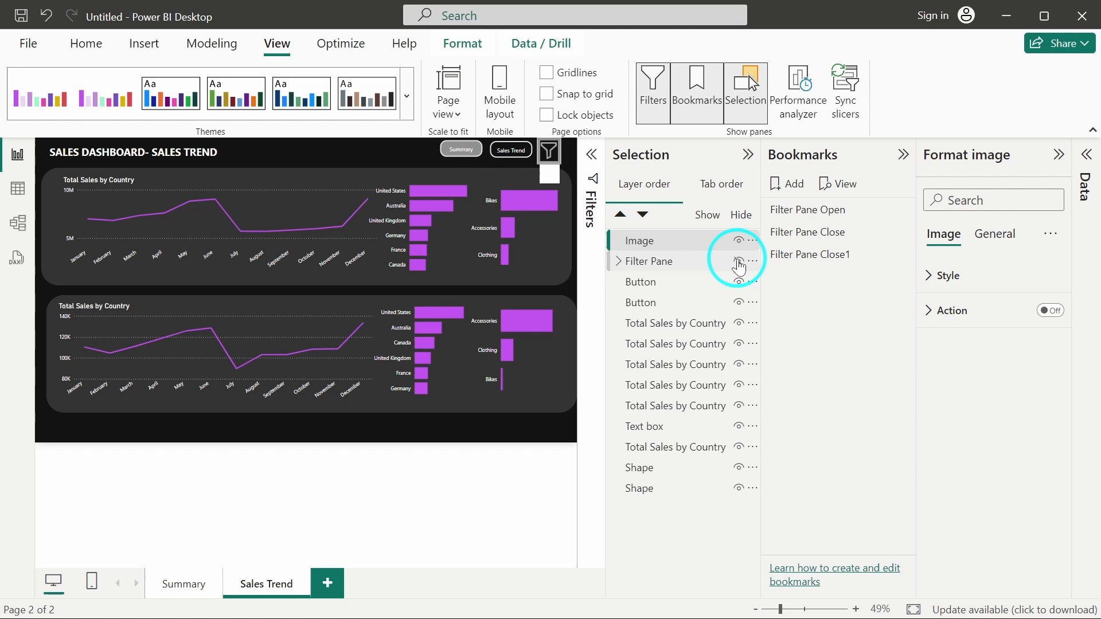
left_click(676, 254)
left_click(677, 247, "ctrl")
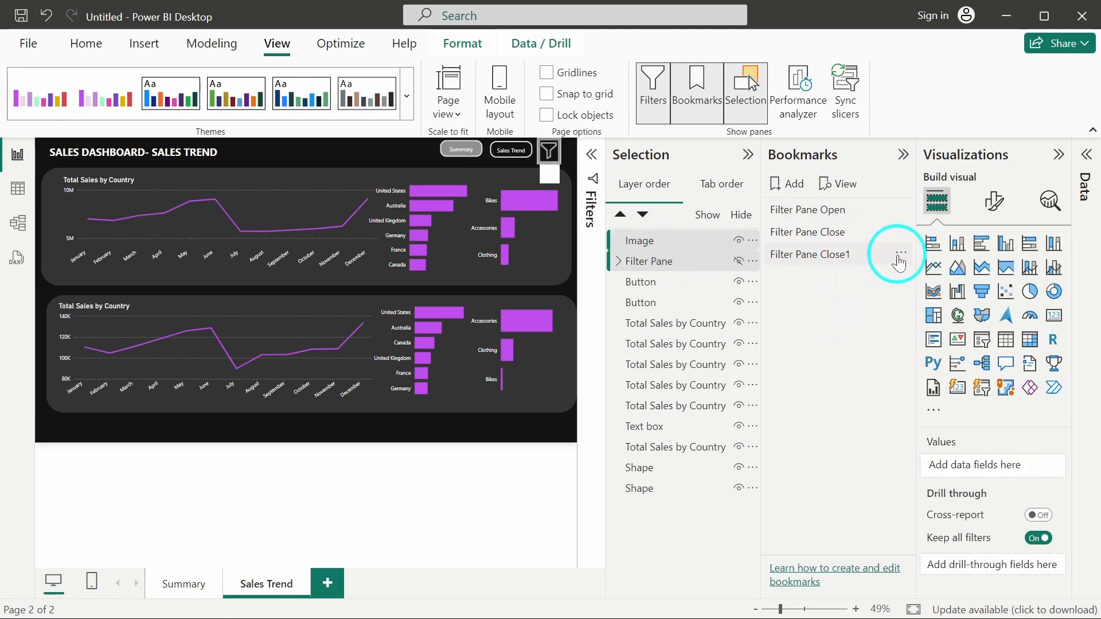
left_click(901, 257)
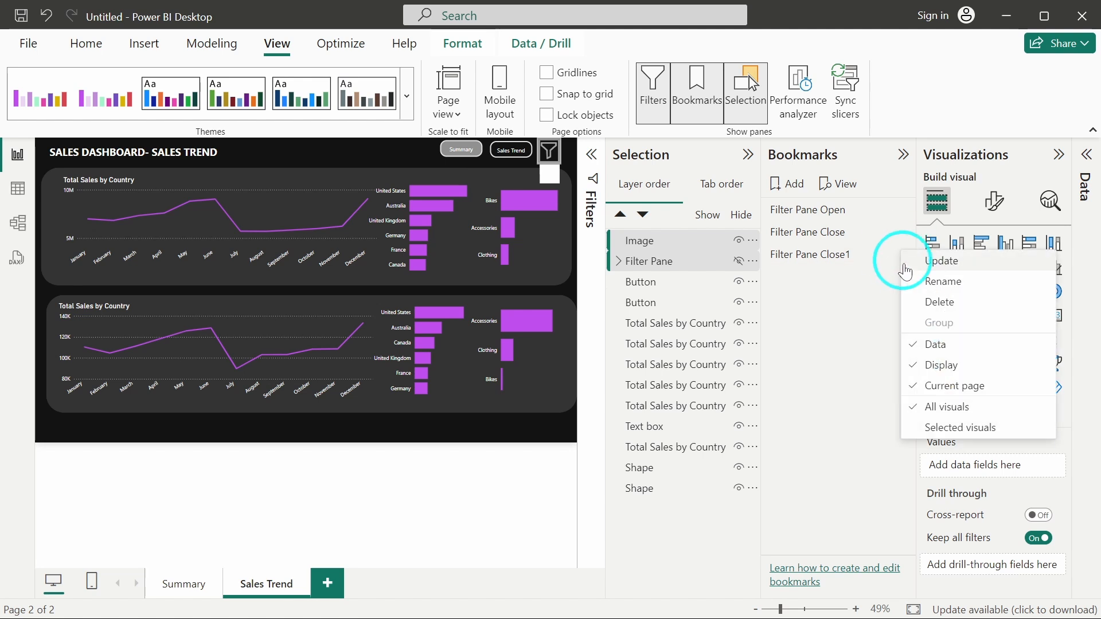
left_click(932, 347)
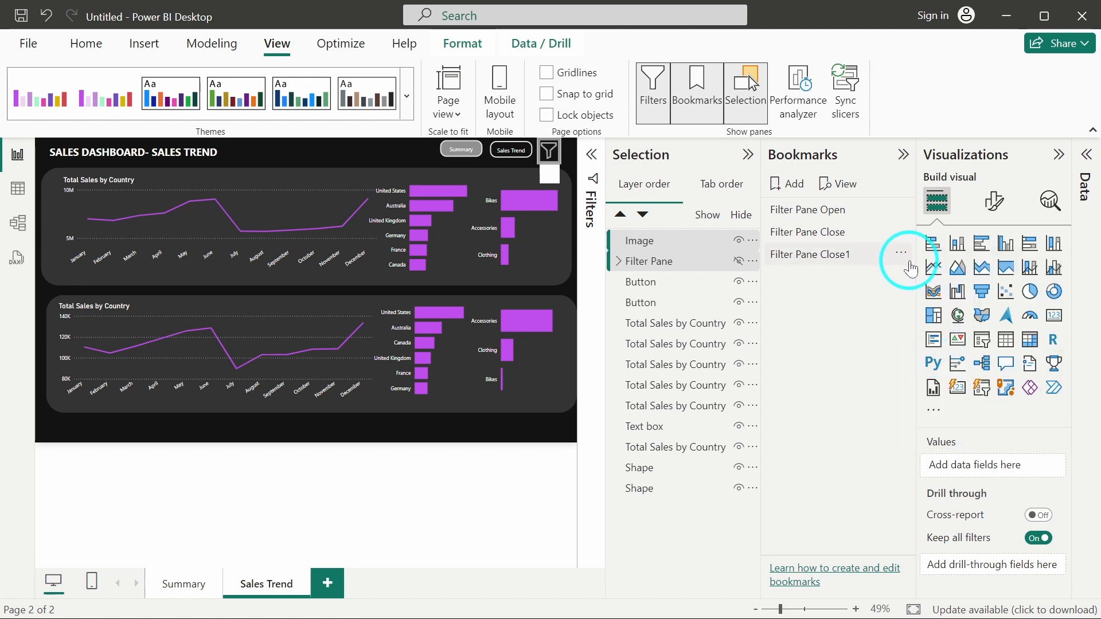
left_click(903, 255)
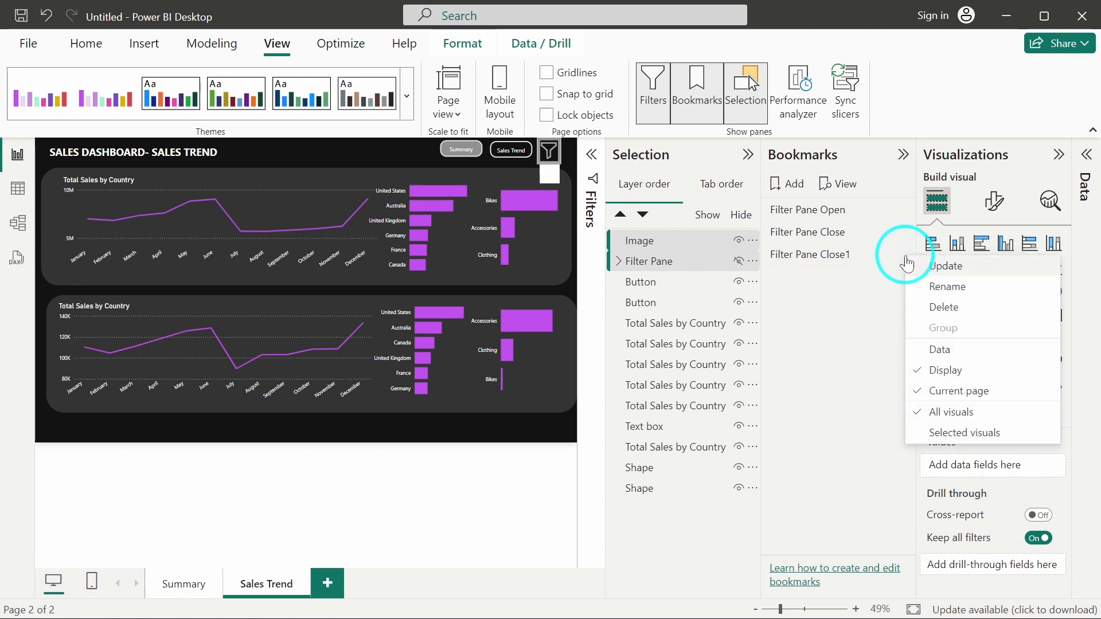
left_click(932, 433)
left_click(901, 256)
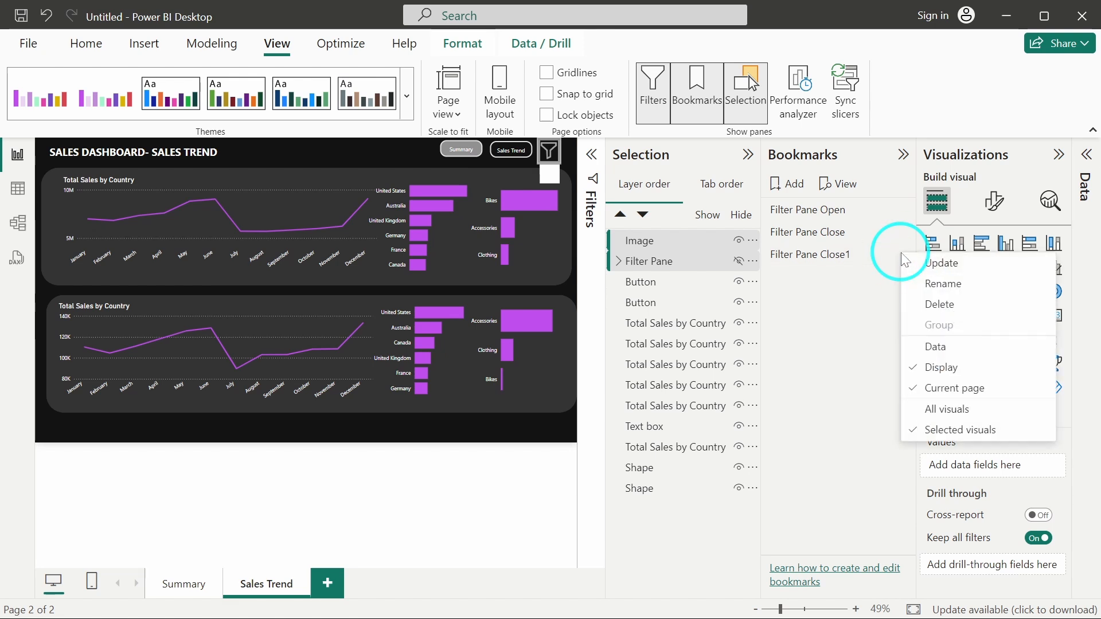
left_click(916, 264)
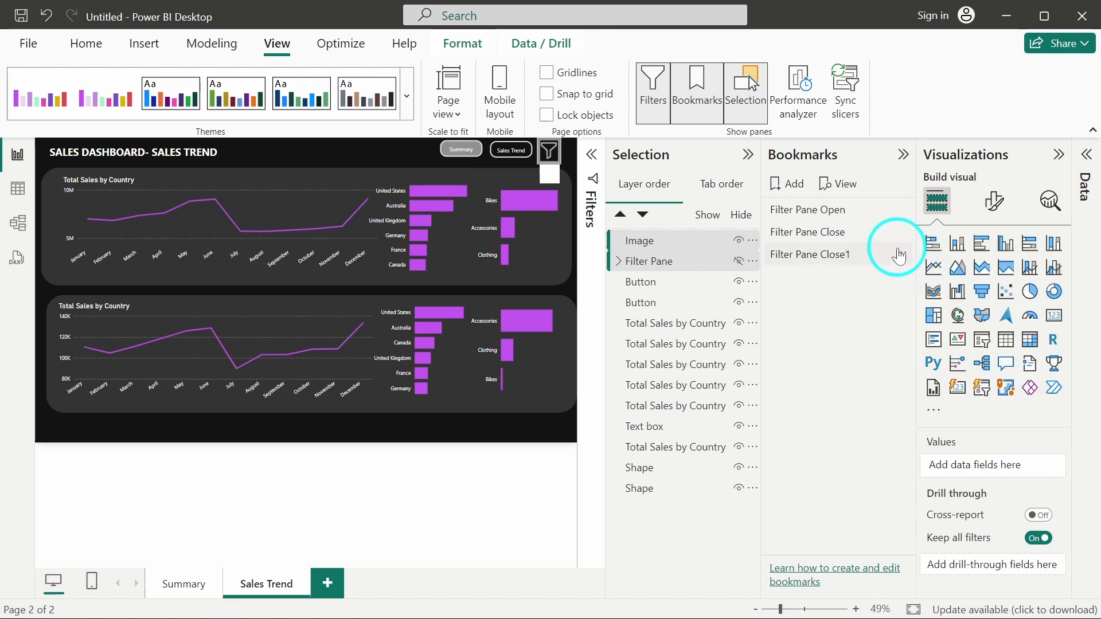
left_click(901, 255)
left_click(912, 265)
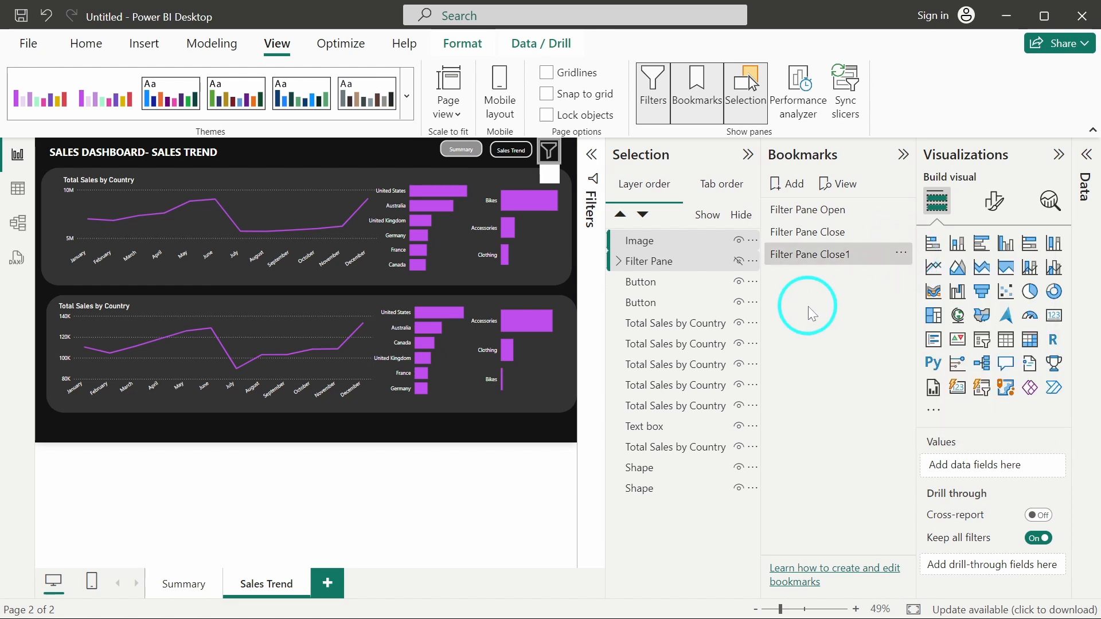
Hide the filter icon image, show the Filter Pane group, and select both objects on the Sales Trend page.
left_click(738, 240)
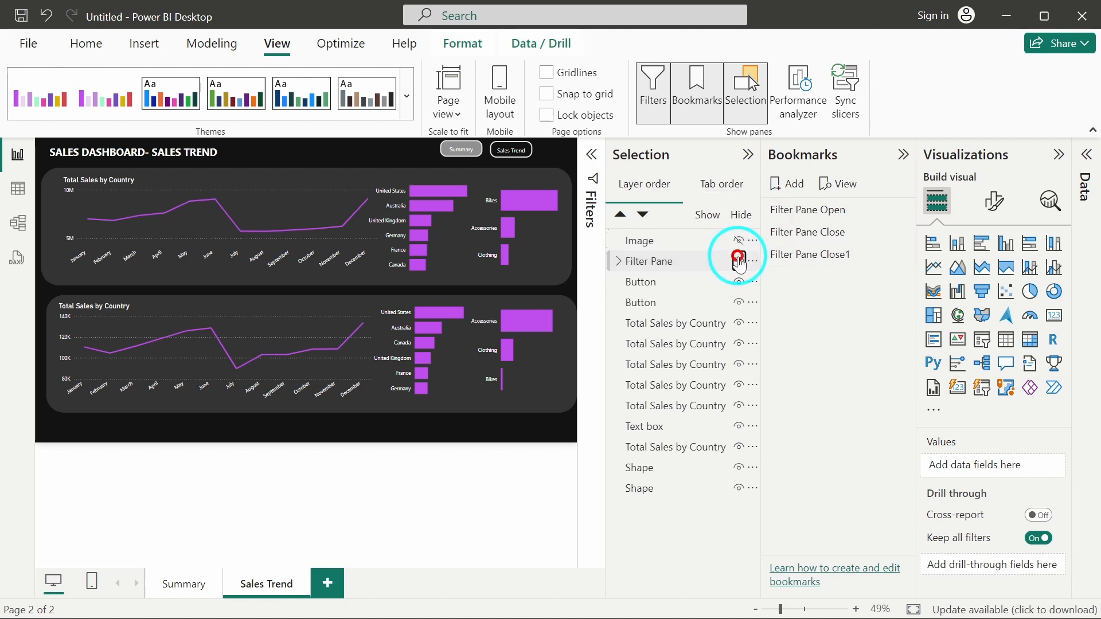
left_click(738, 261)
left_click(691, 239)
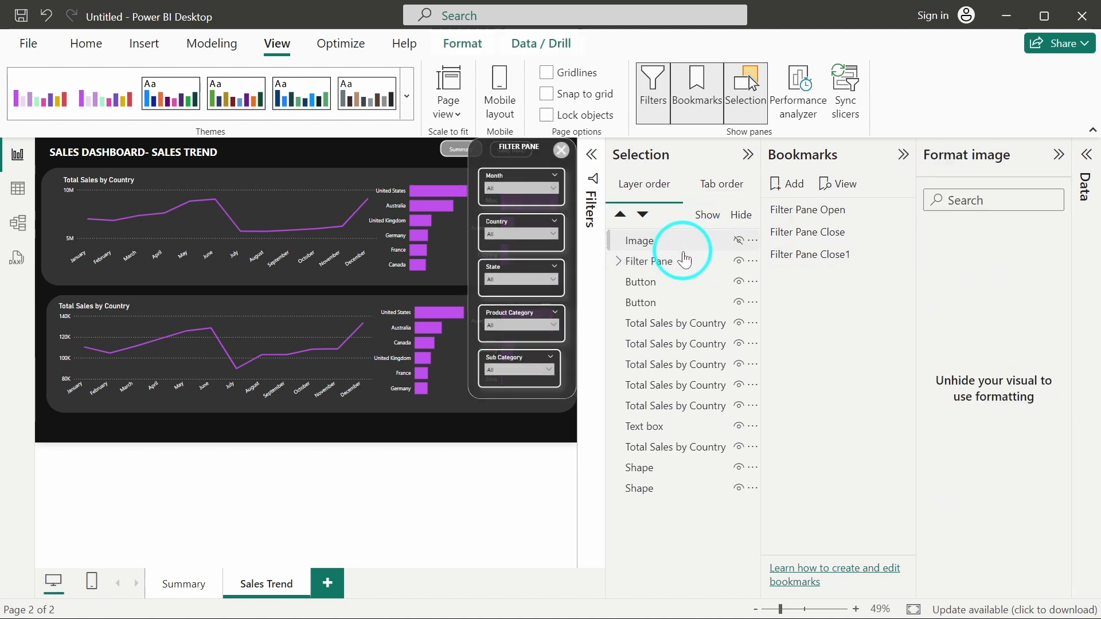
left_click(659, 261, "ctrl")
left_click(817, 332)
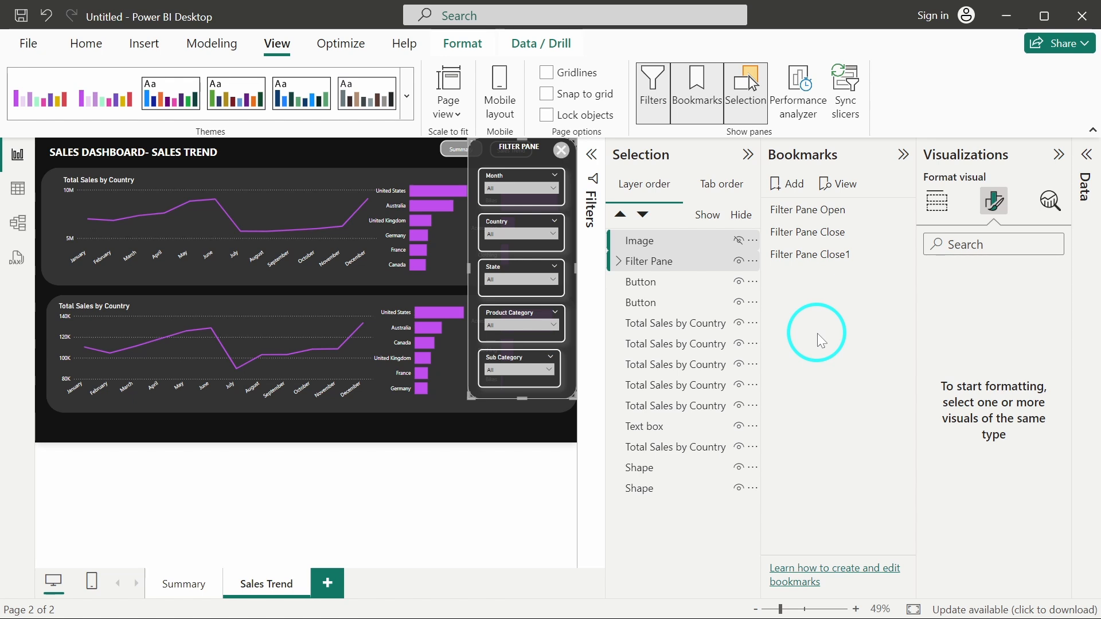
Add a bookmark of the opened filter pane named Filter Pane Open1.
left_click(794, 184)
double_click(819, 280)
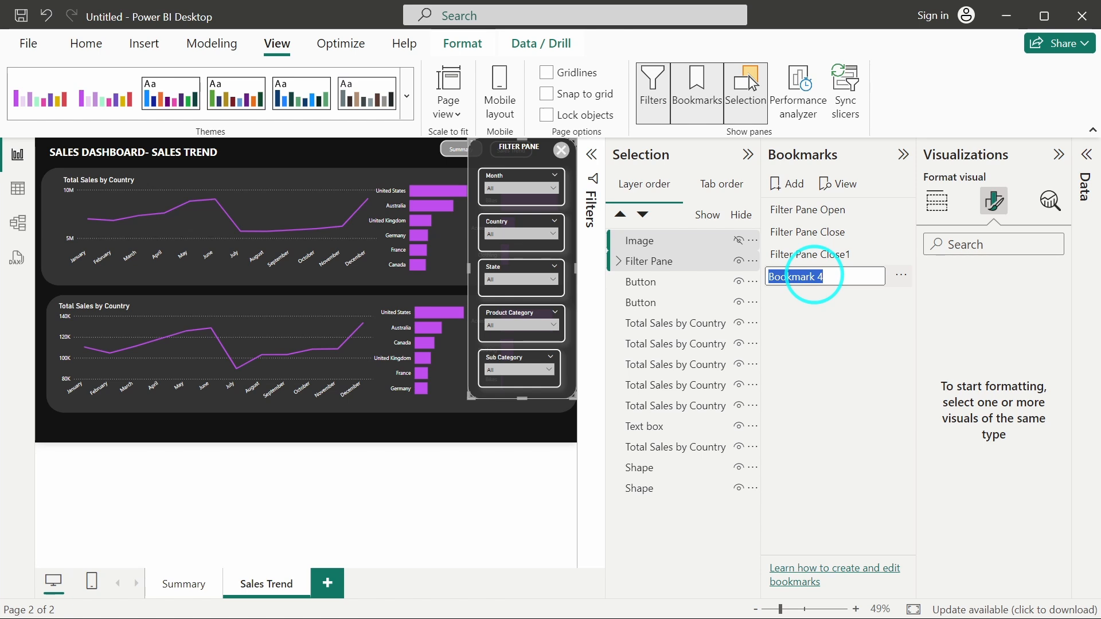
type("Filter Pane Open1")
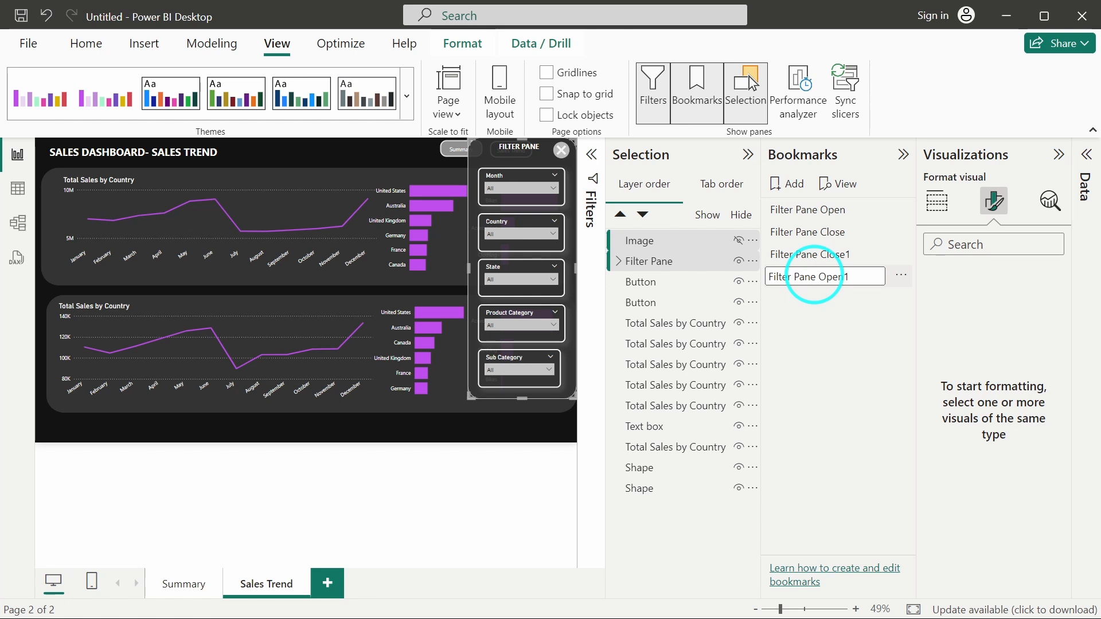
key("Return")
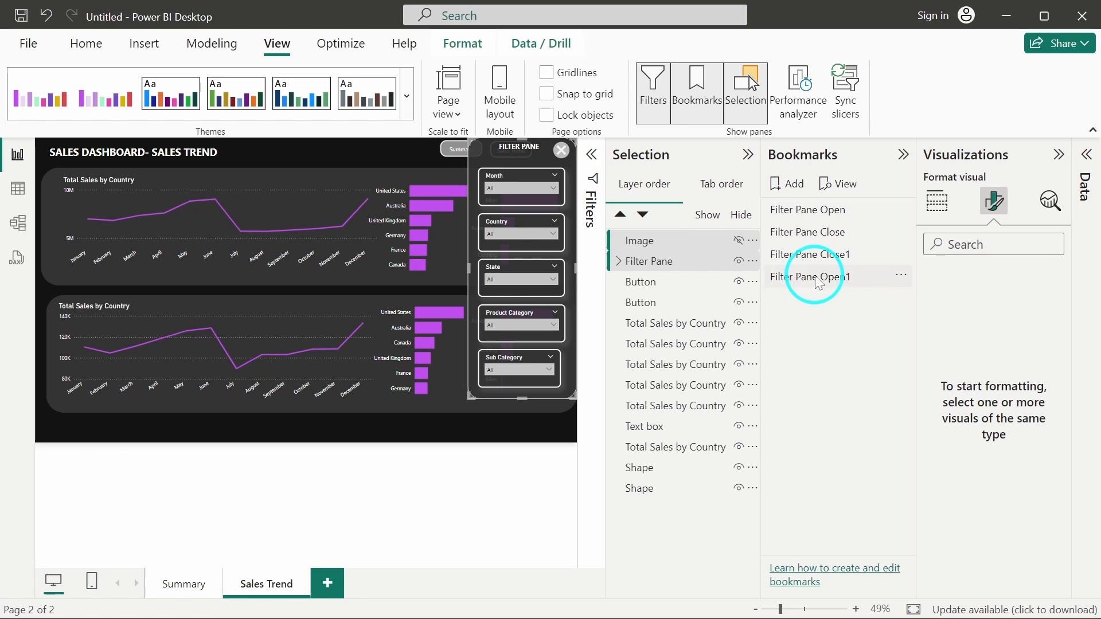
Exclude data from the Filter Pane Open1 bookmark, limit it to the selected visuals, and update it.
left_click(901, 280)
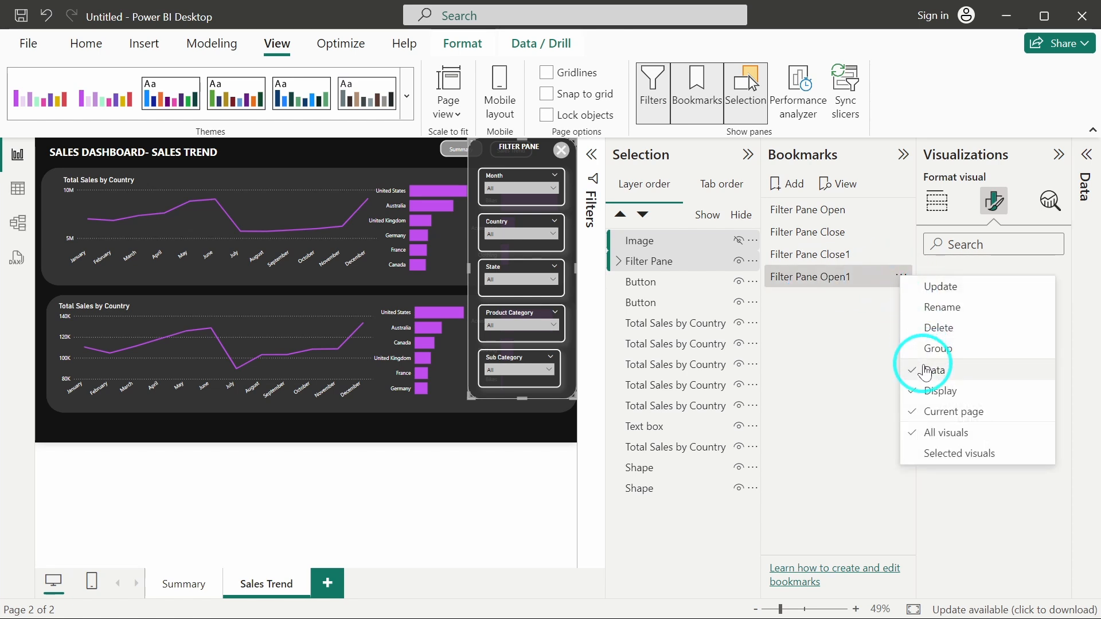
left_click(922, 363)
left_click(900, 276)
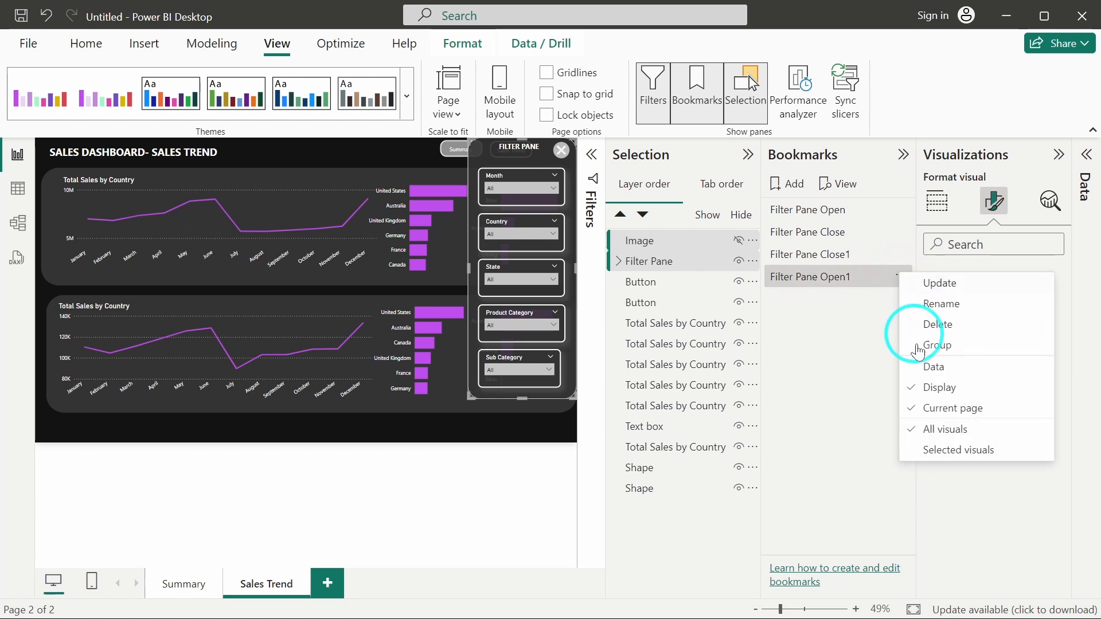
left_click(930, 457)
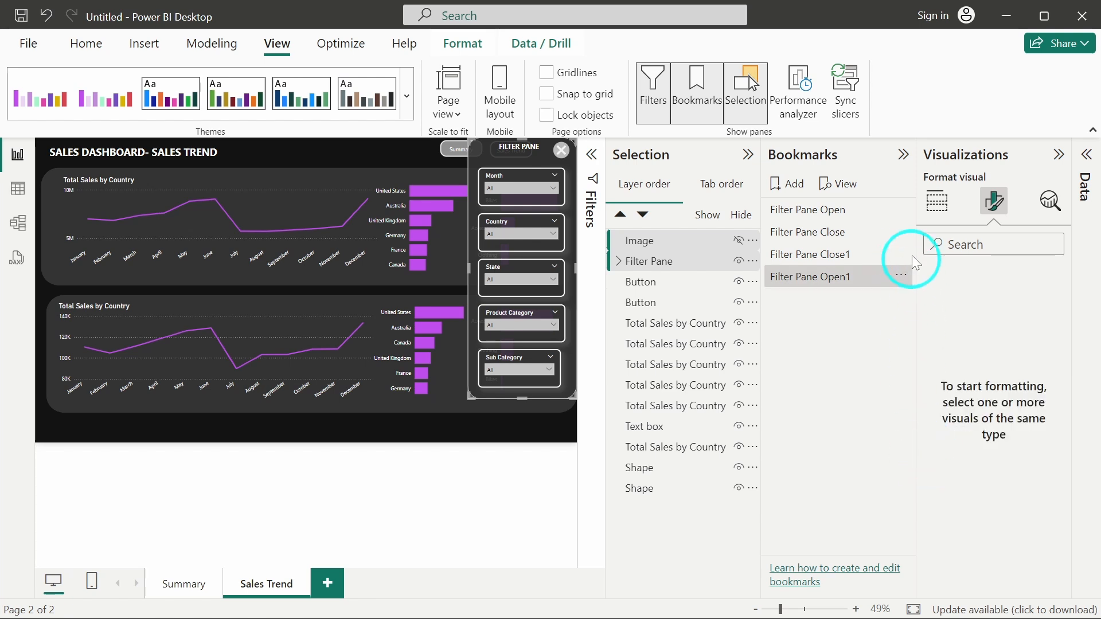
left_click(901, 278)
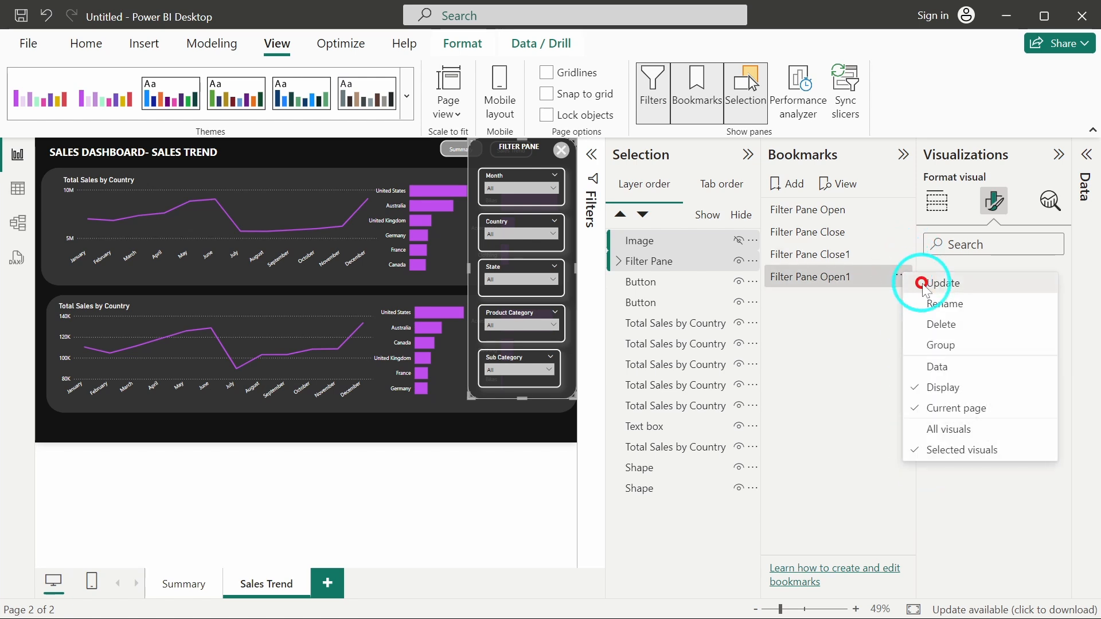
left_click(922, 284)
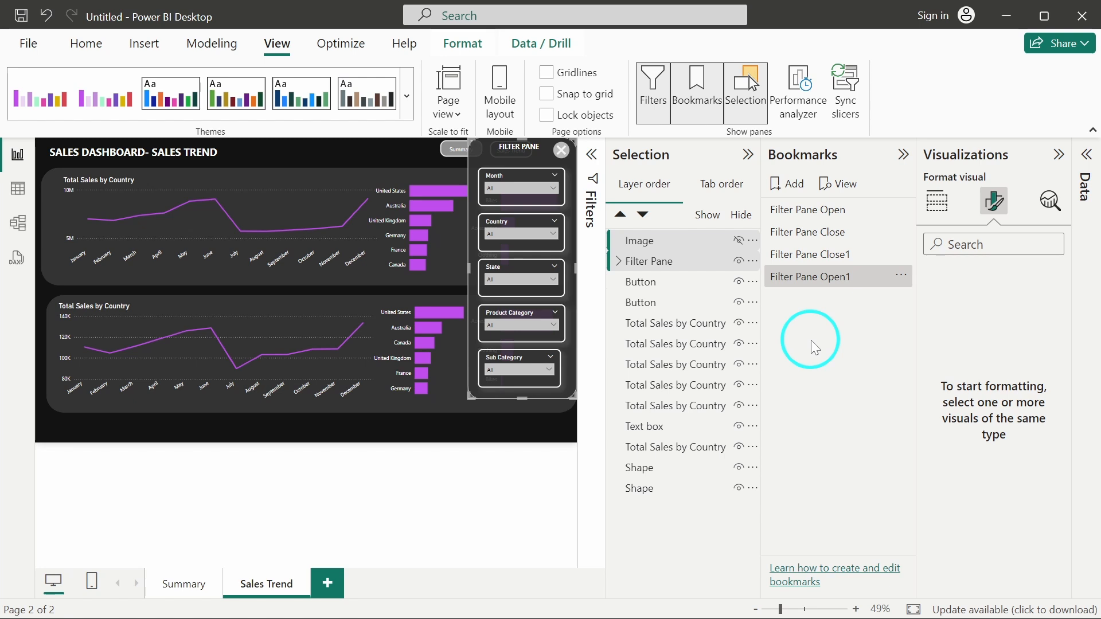
Test the Filter Pane Close1 and Filter Pane Open1 bookmarks on the Sales Trend page, finishing with the pane closed.
left_click(821, 256)
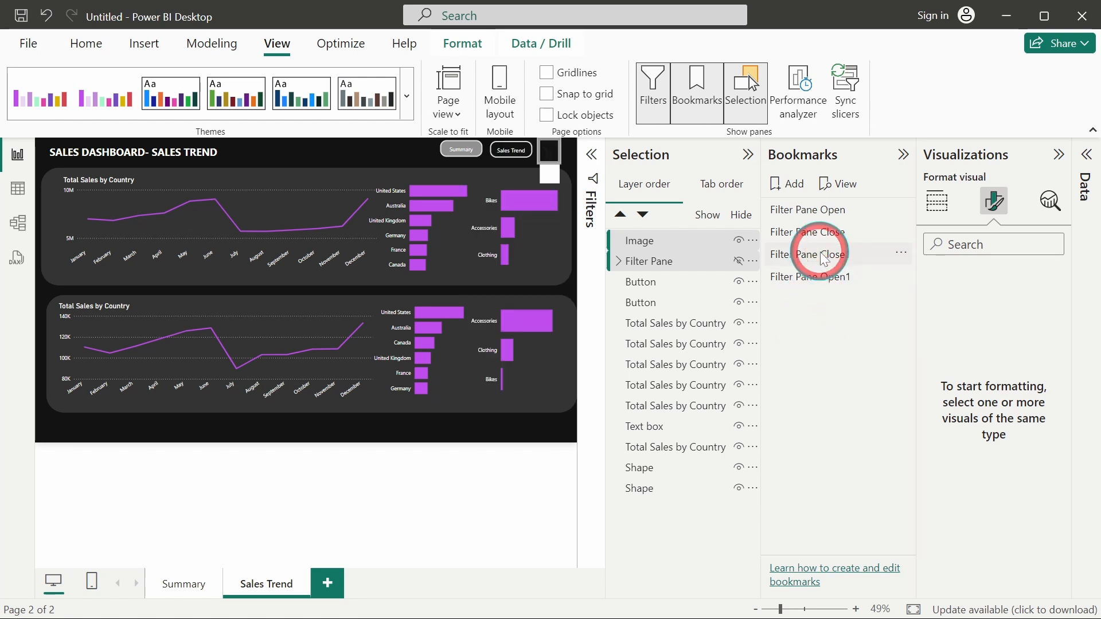
left_click(822, 280)
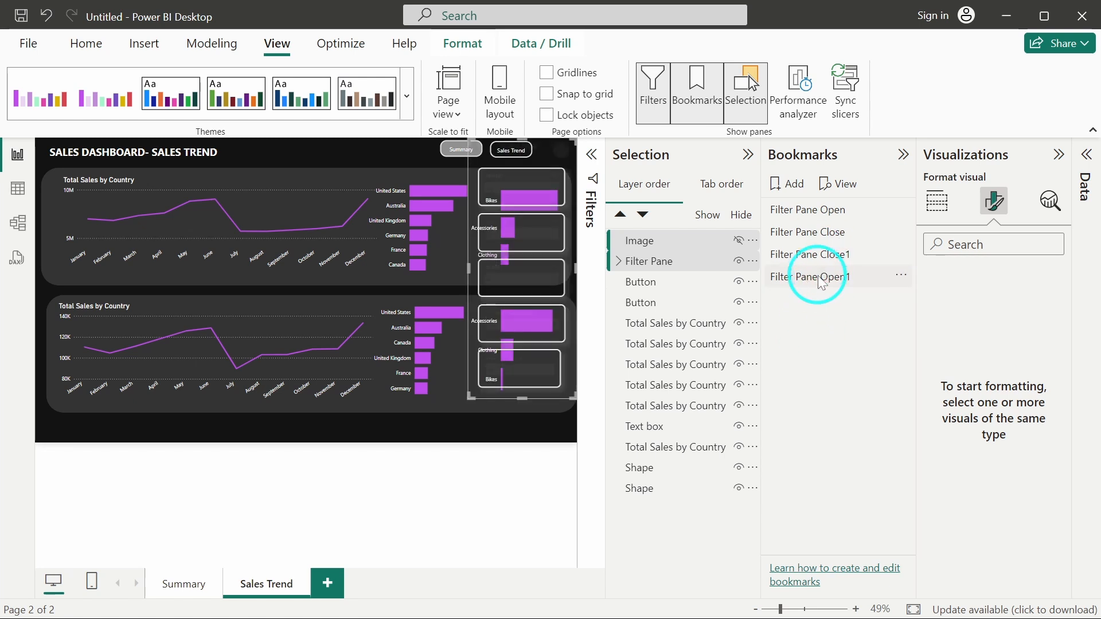
left_click(816, 256)
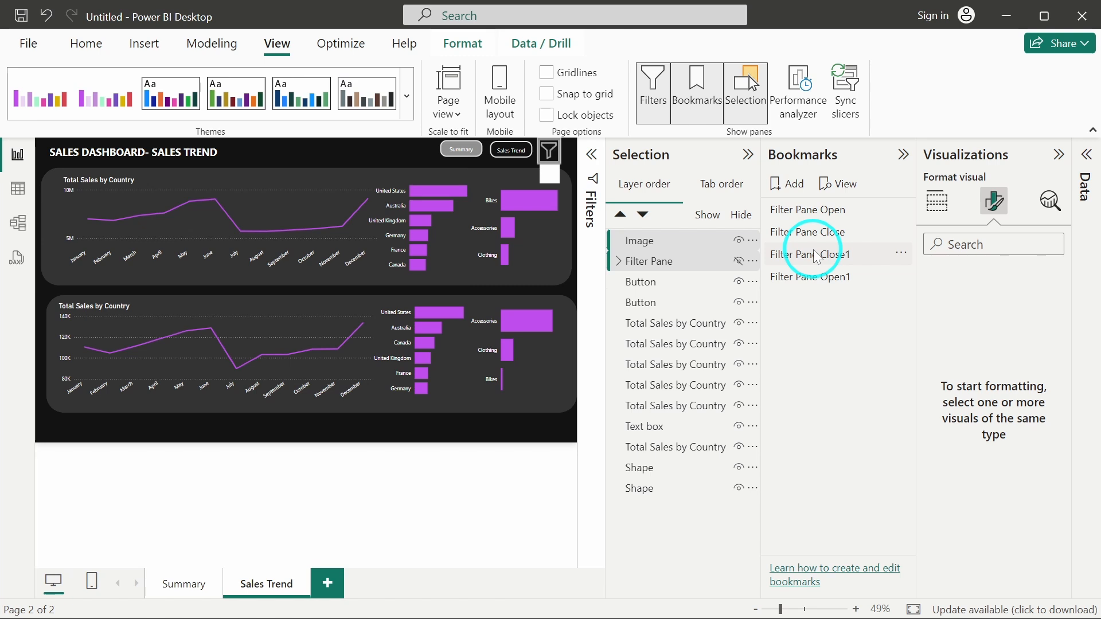
Turn on the filter icon image's action with type Bookmark and link it to Filter Pane Open1.
left_click(548, 156)
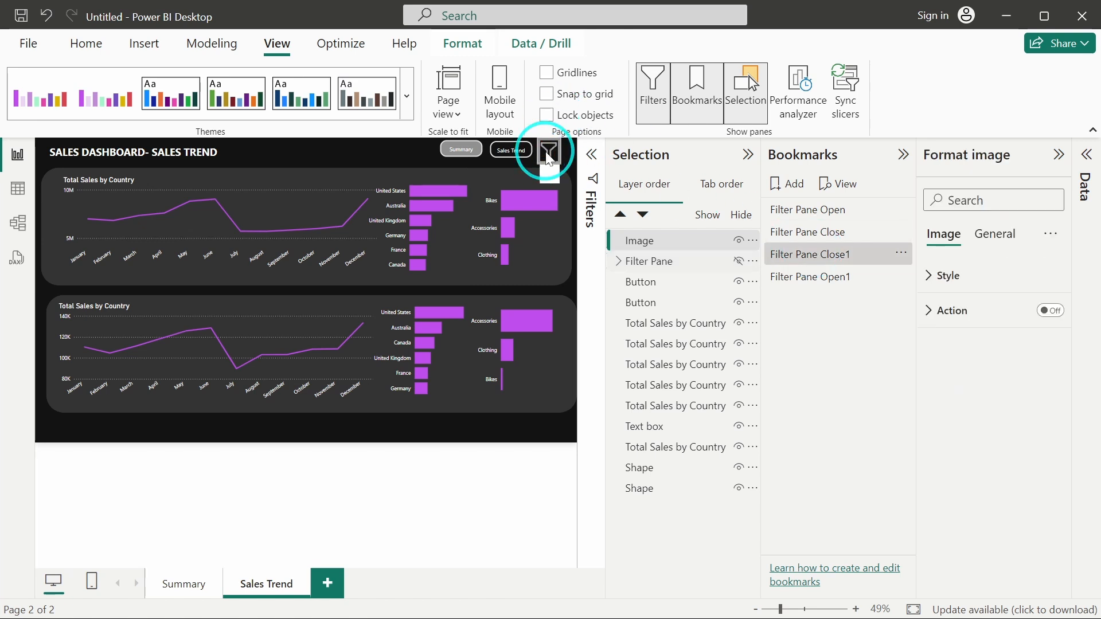
left_click(963, 311)
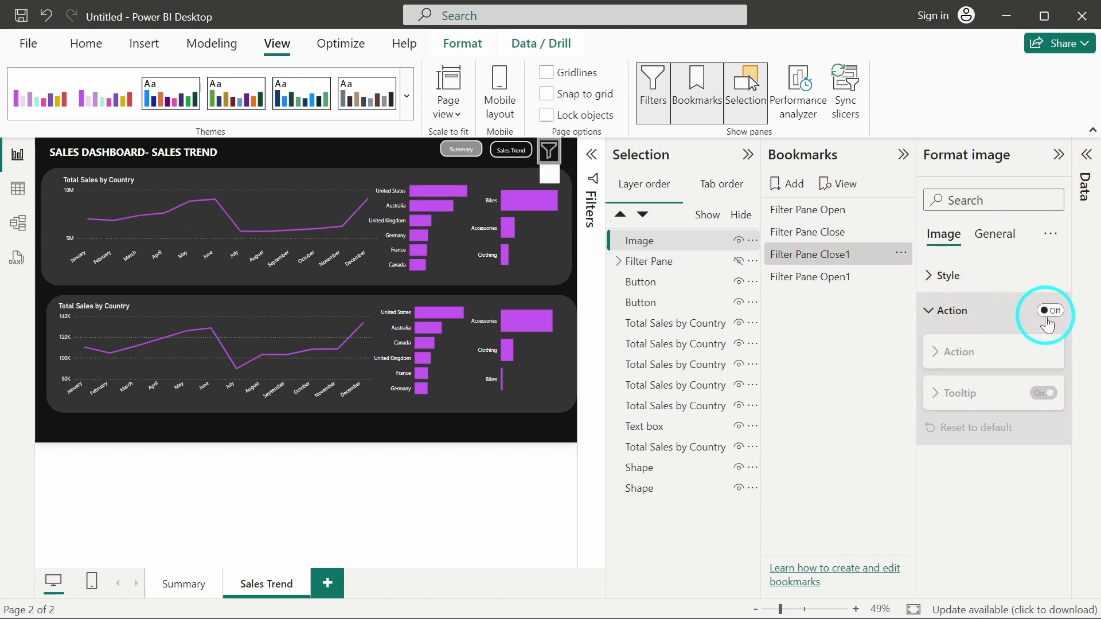
left_click(1047, 321)
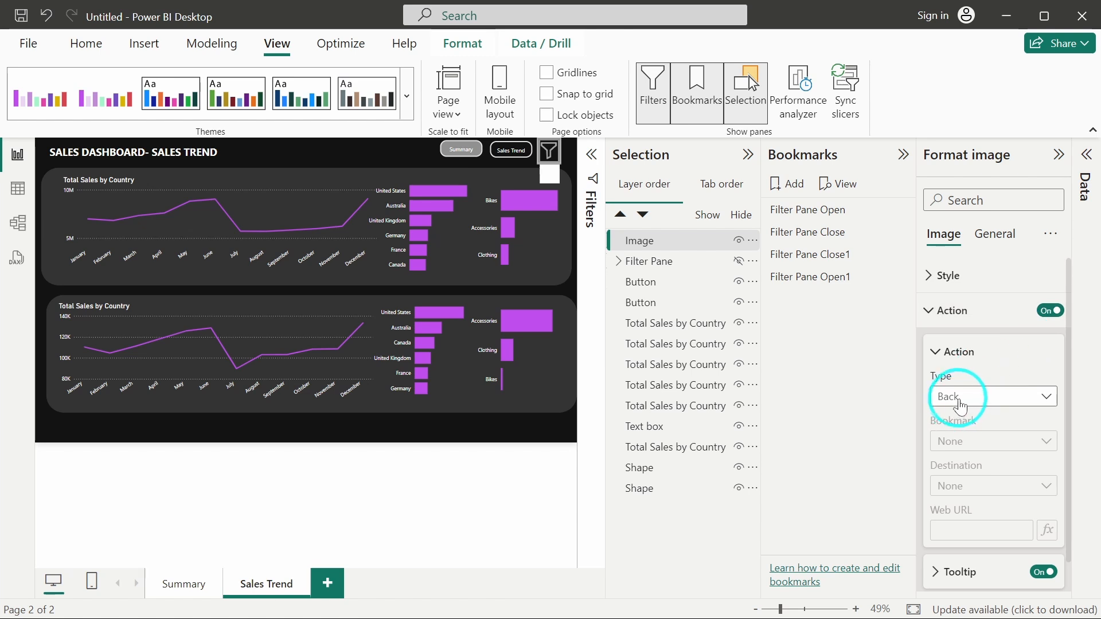
left_click(961, 407)
left_click(966, 442)
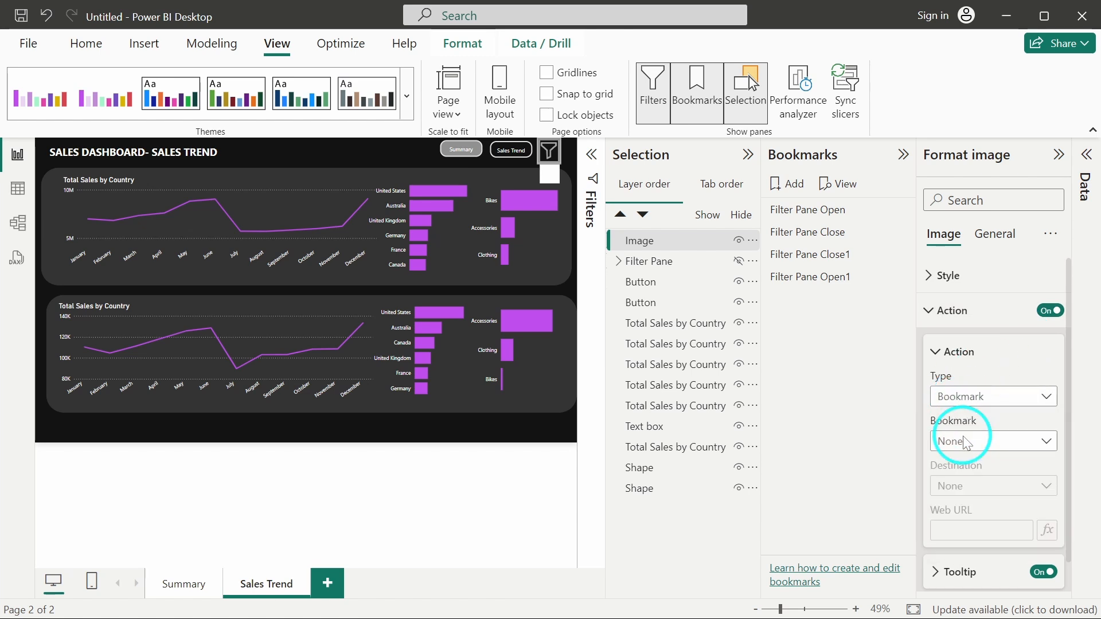
left_click(966, 441)
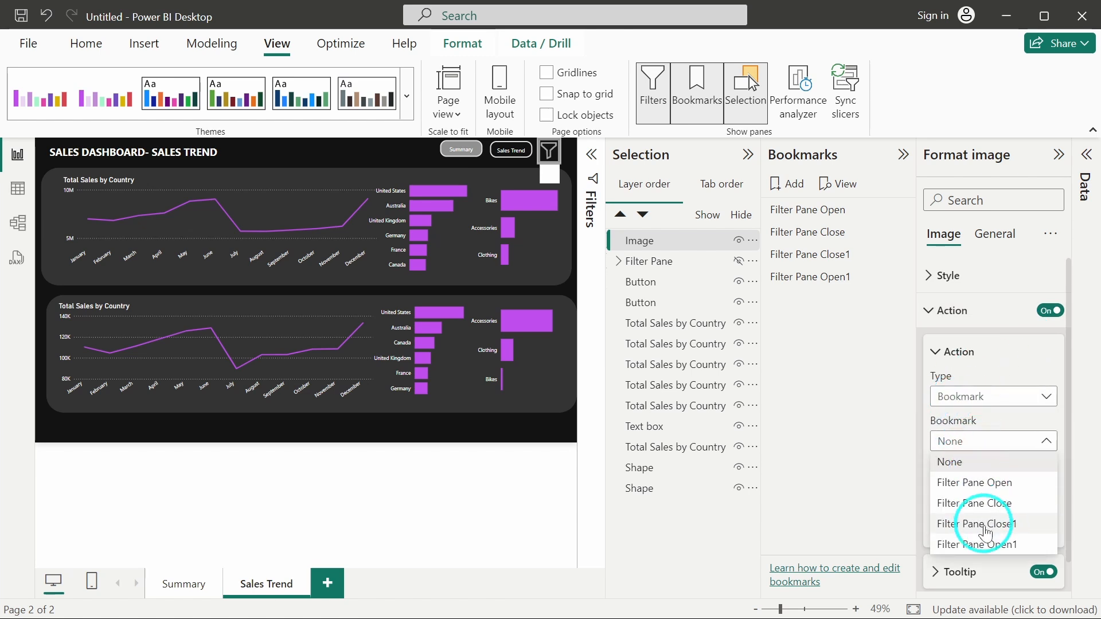
left_click(983, 545)
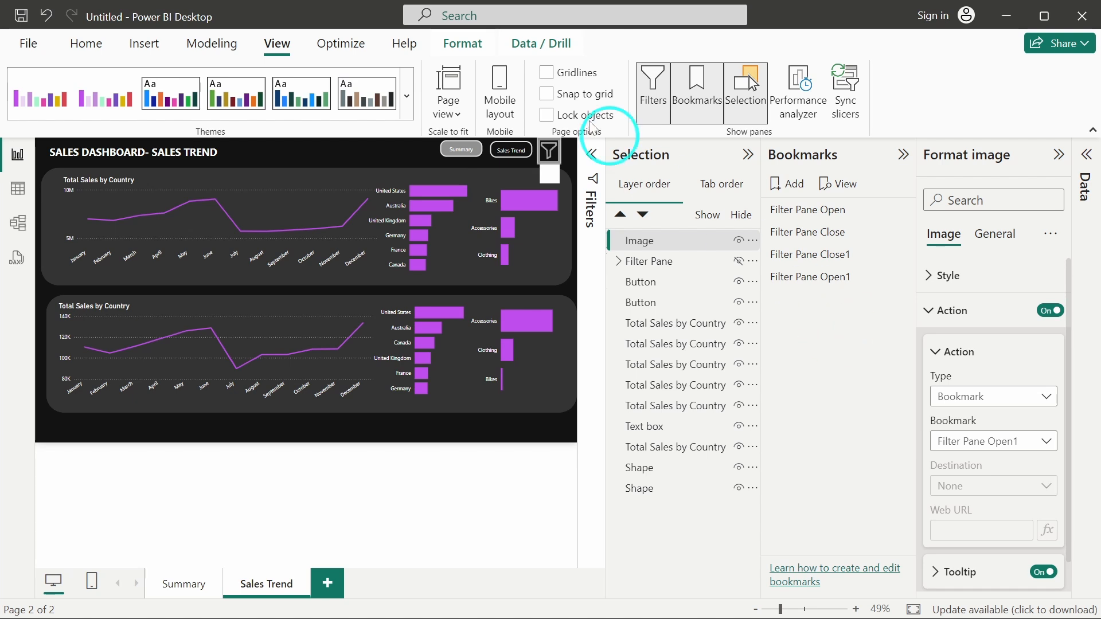
left_click(397, 139)
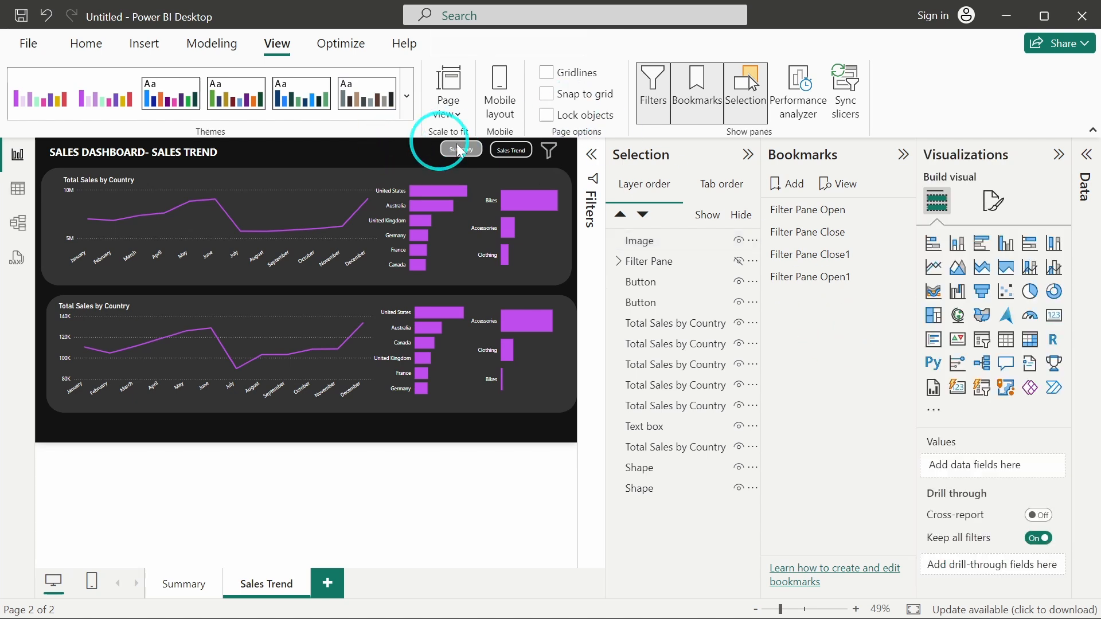
Open the filter pane through the filter icon and link the pane's close icon to the Filter Pane Close1 bookmark.
left_click(547, 156, "ctrl")
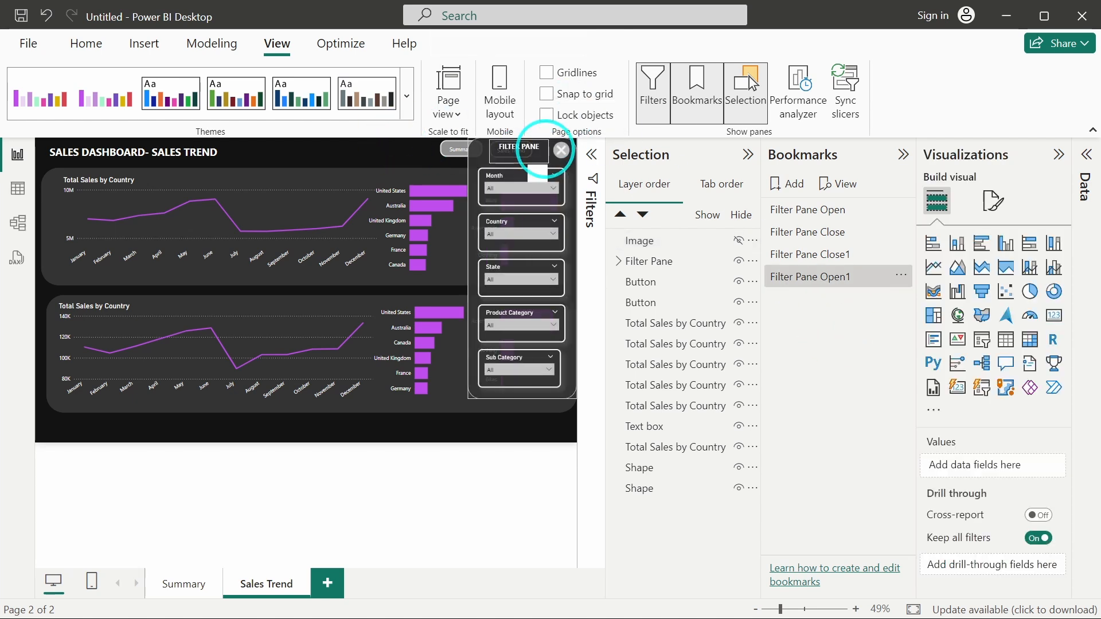
left_click(560, 156)
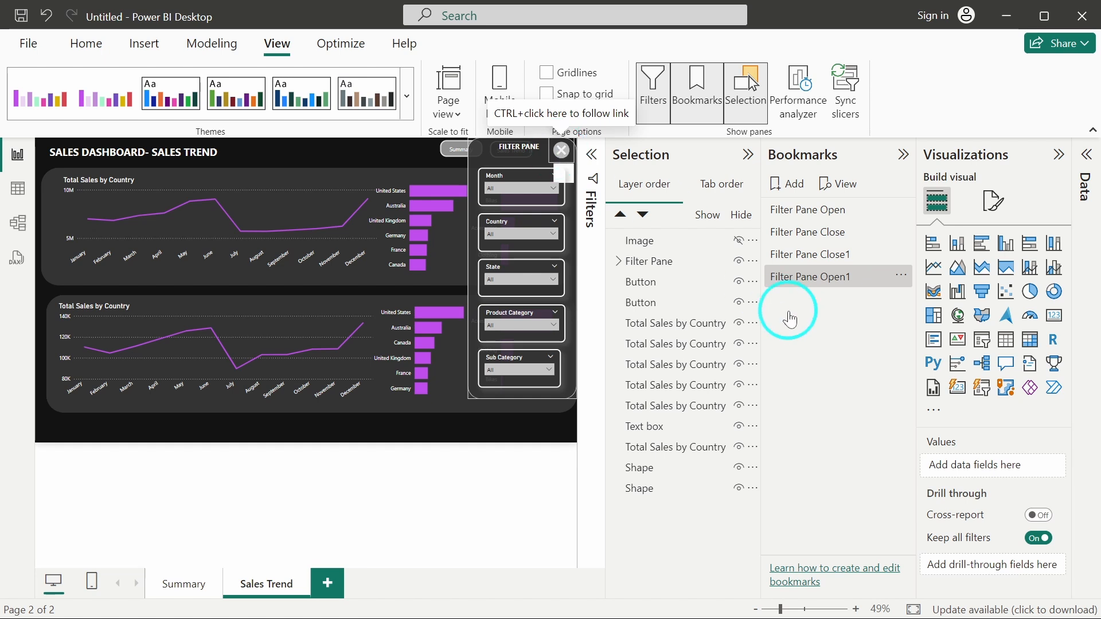
left_click(947, 328)
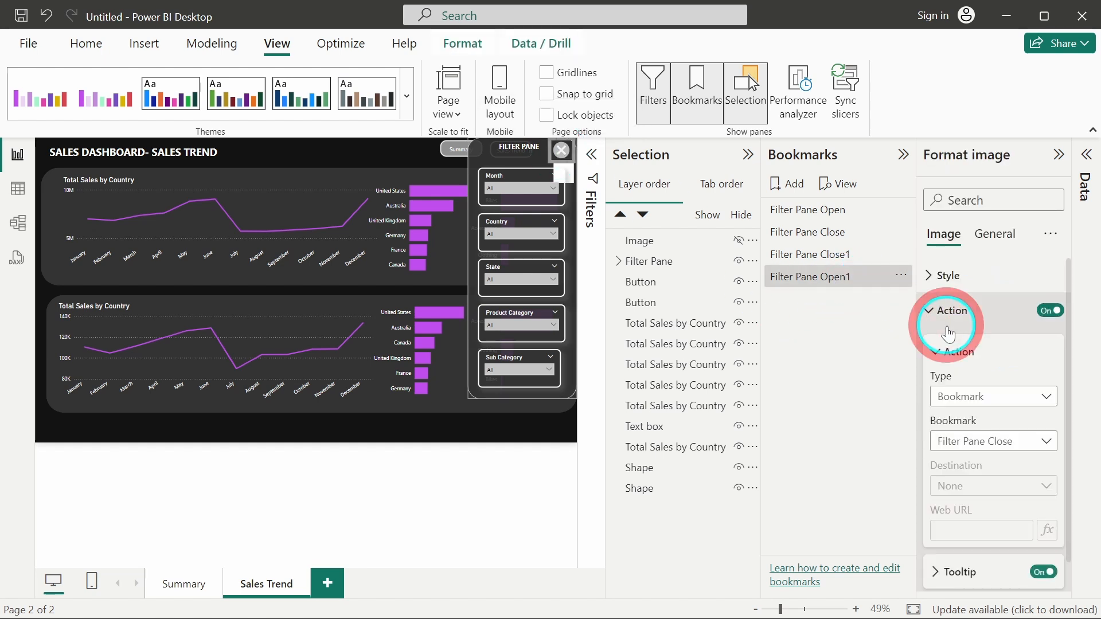
left_click(967, 446)
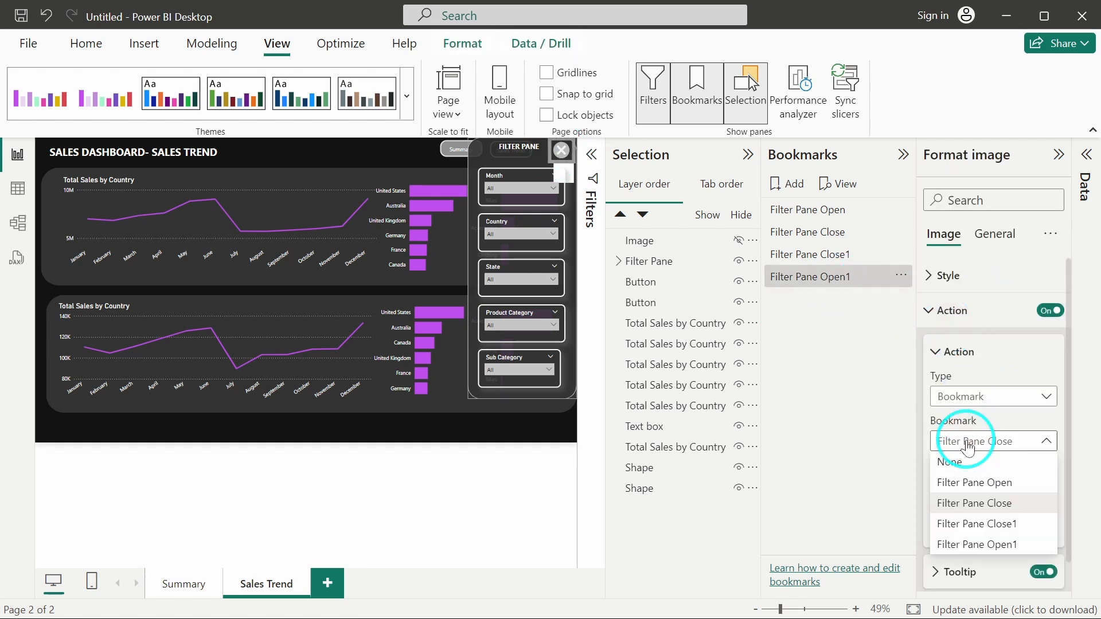
left_click(981, 523)
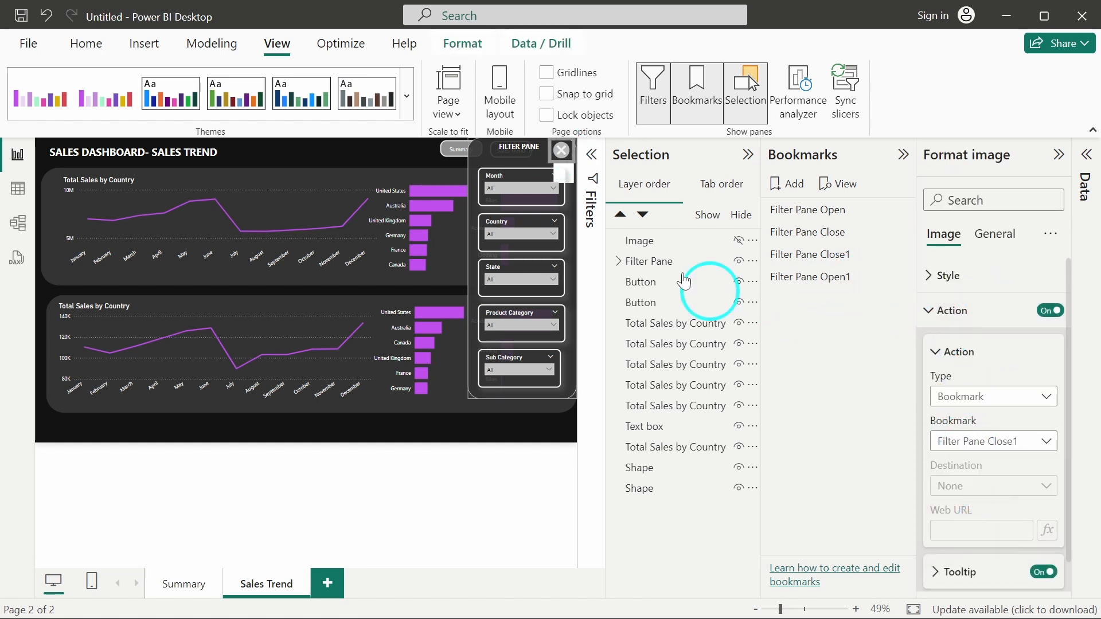
left_click(391, 140)
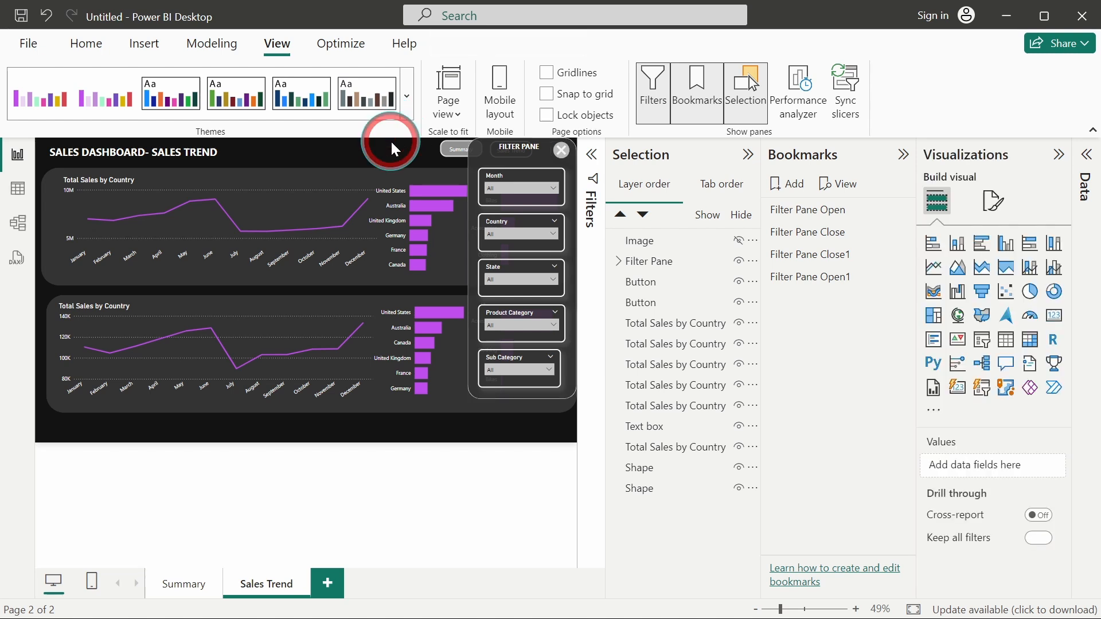
Test the close icon and filter icon on the Sales Trend page, finishing with the filter pane closed.
left_click(561, 152, "ctrl")
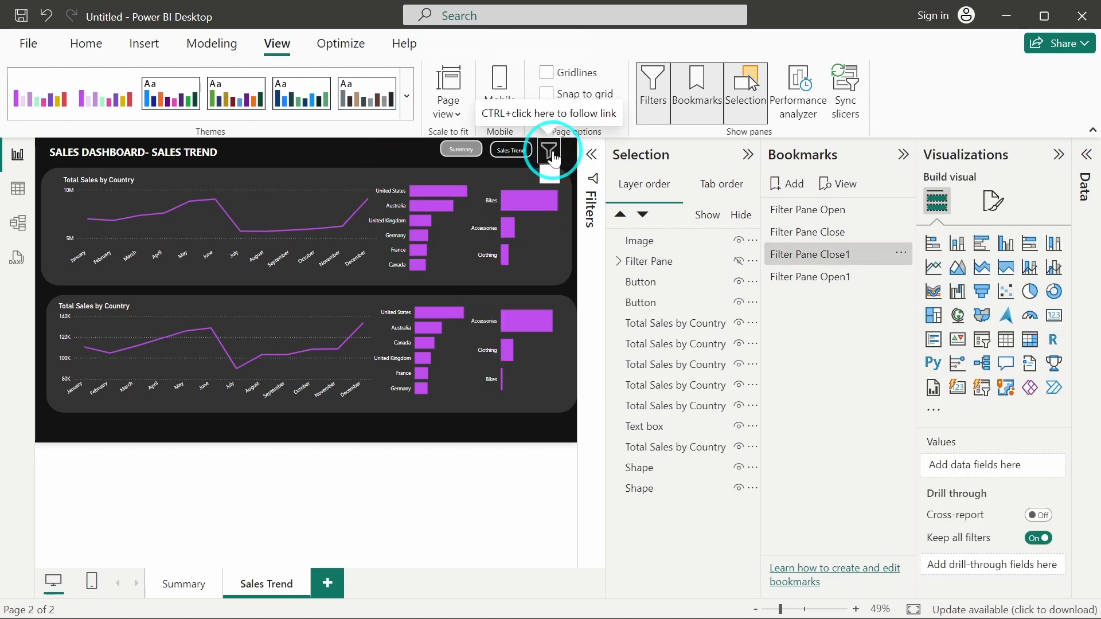
left_click(552, 150, "ctrl")
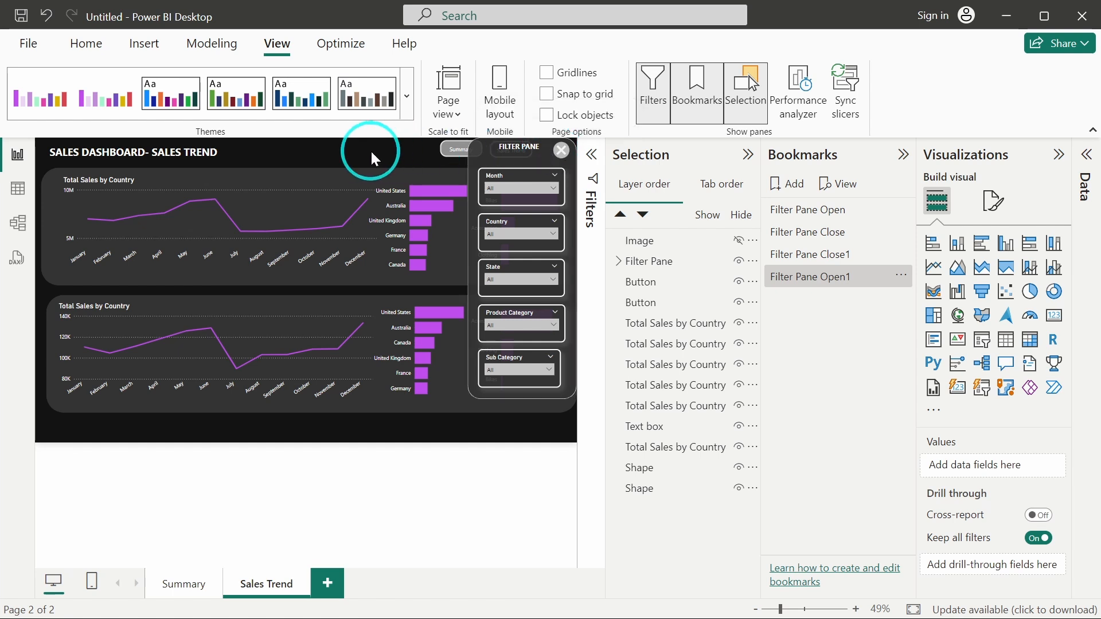
left_click(561, 151, "ctrl")
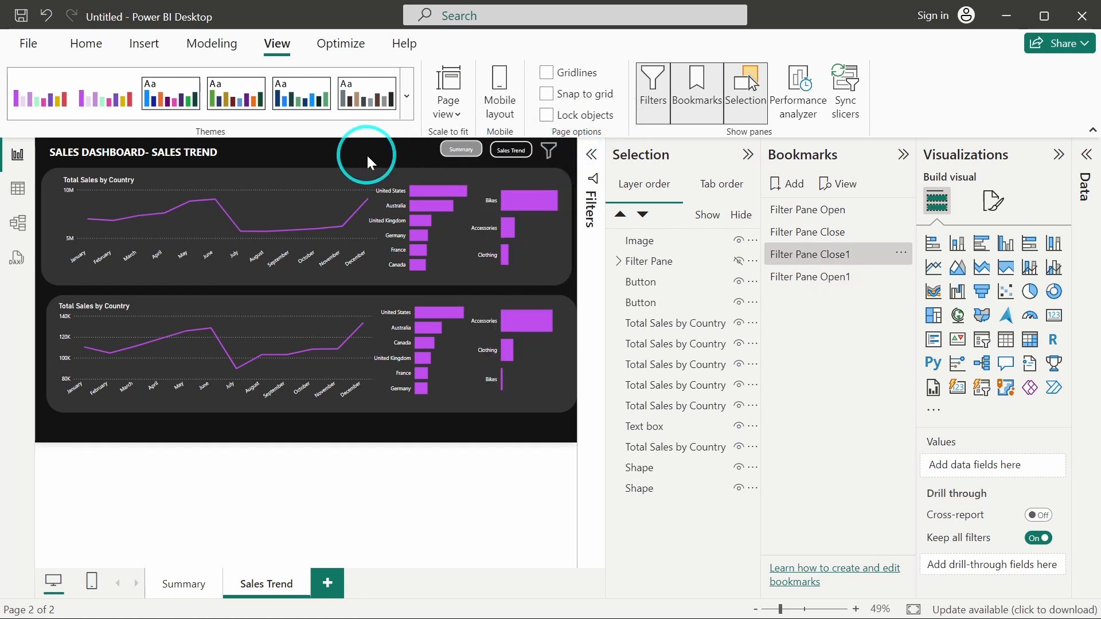
Close the Selection and Bookmarks panes to give the report canvas more room.
left_click(752, 154)
left_click(903, 155)
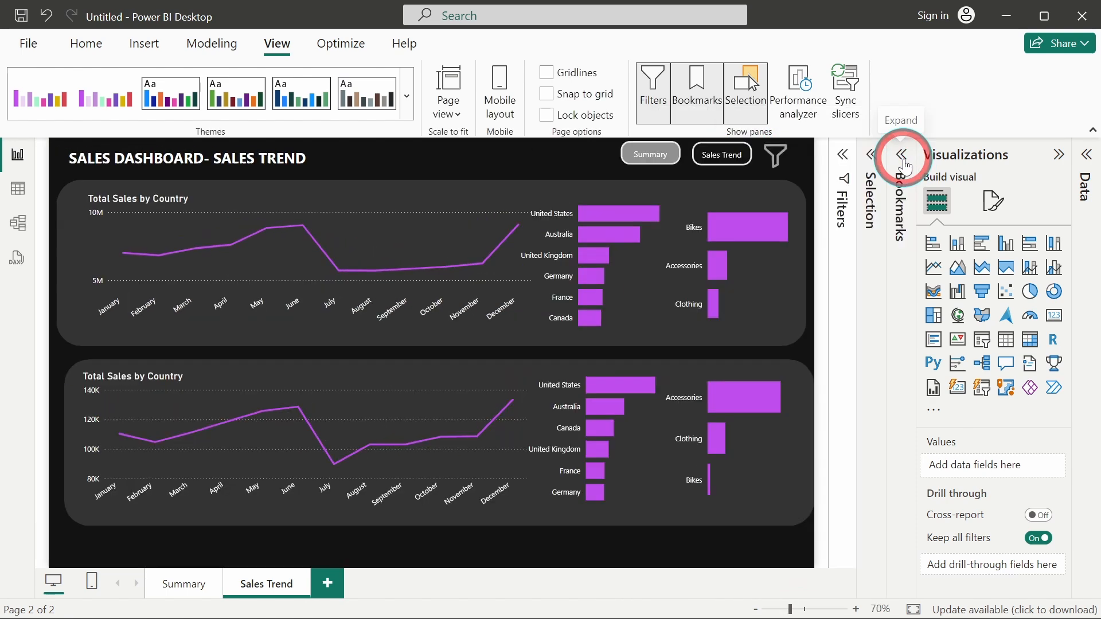
left_click(745, 92)
left_click(705, 100)
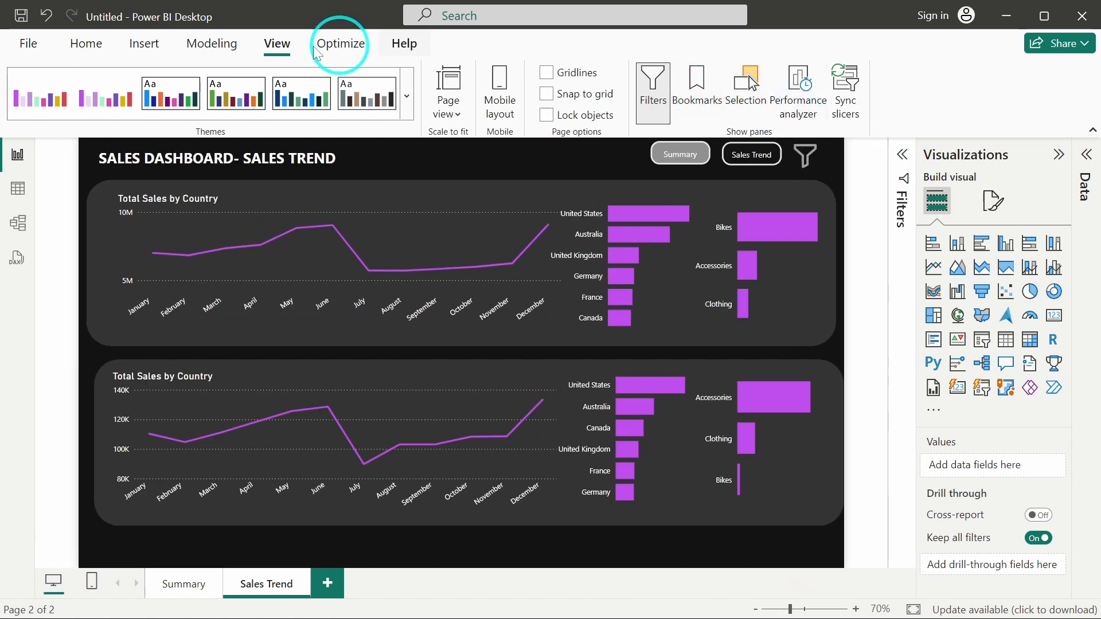
left_click(86, 44)
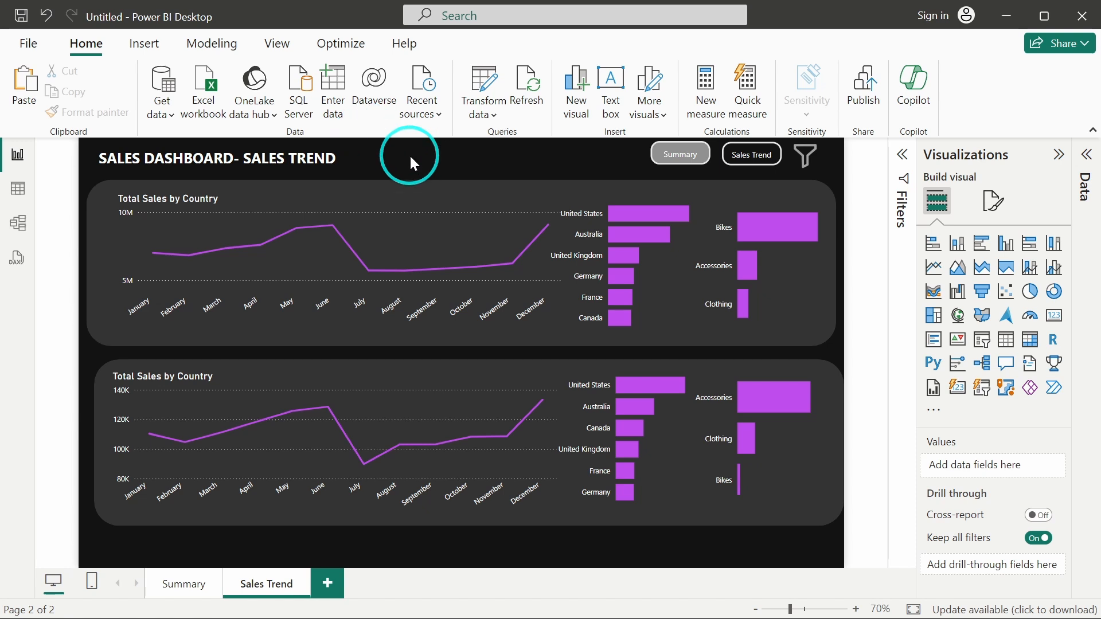
Go to the Summary page and close its filter pane with the close icon.
left_click(185, 585)
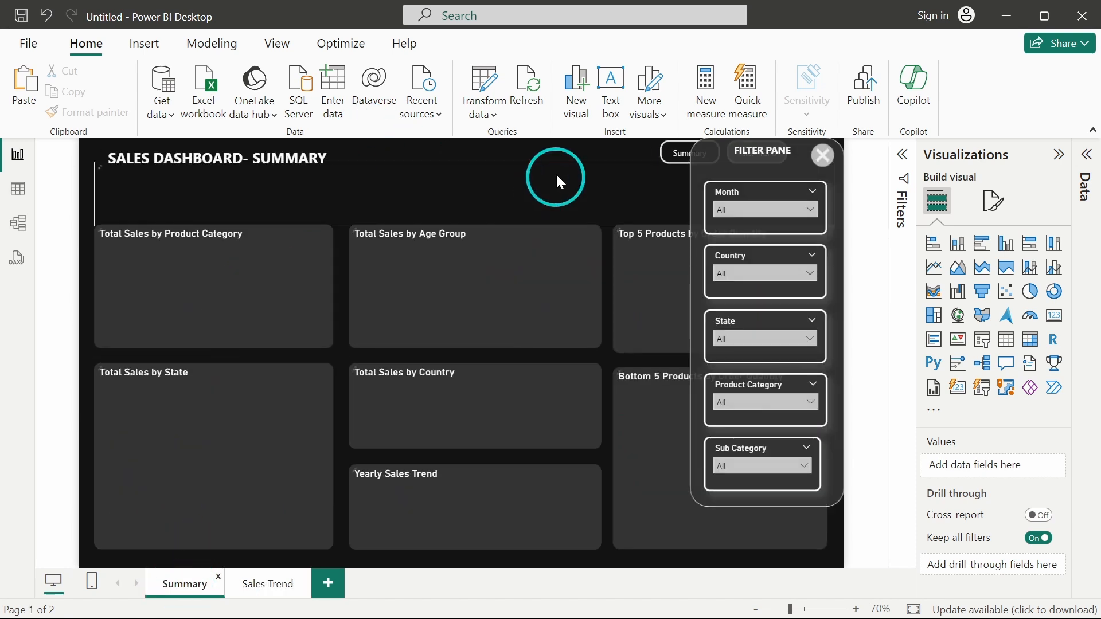
left_click(821, 155, "ctrl")
left_click(577, 144)
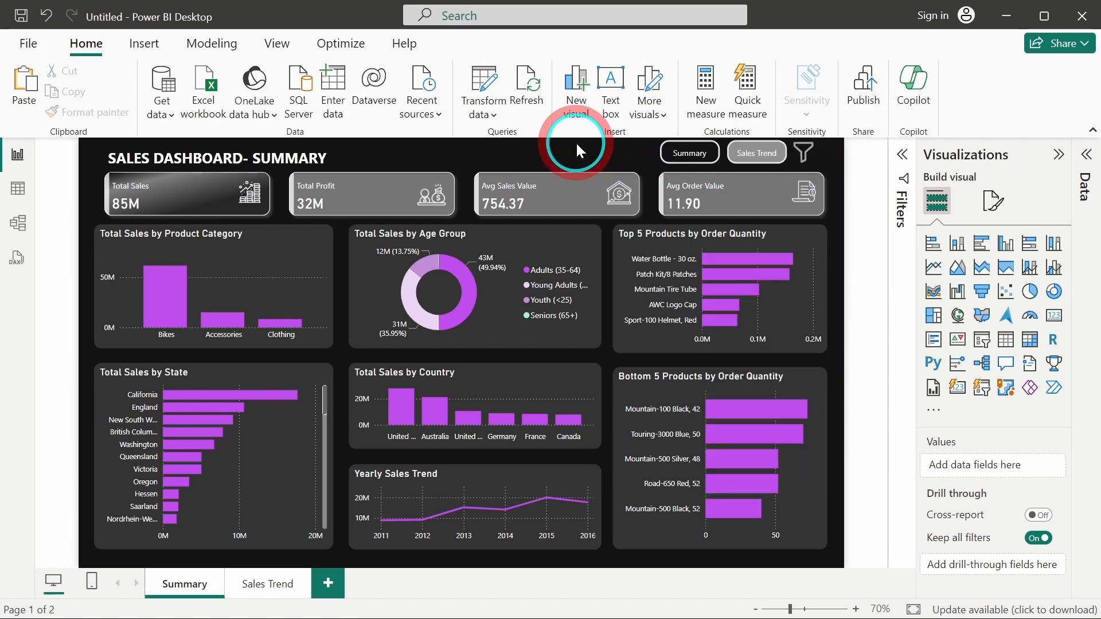
Set the bar color of the Total Sales by State chart to the custom hex color #A5F4CB.
left_click(276, 495)
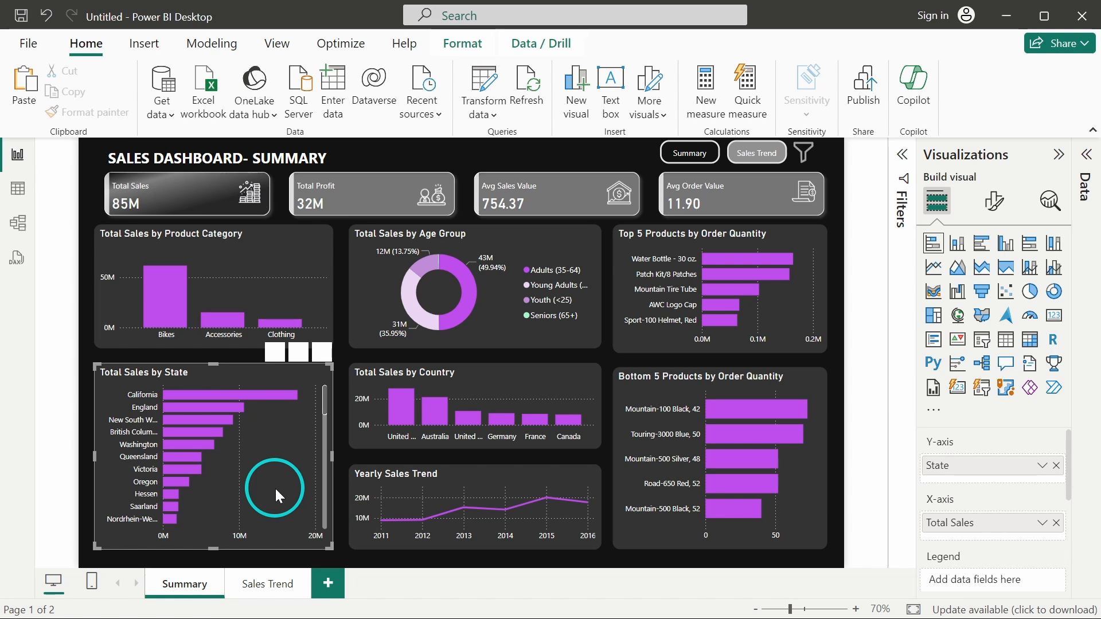
left_click(994, 202)
scroll(981, 437, "down", 3)
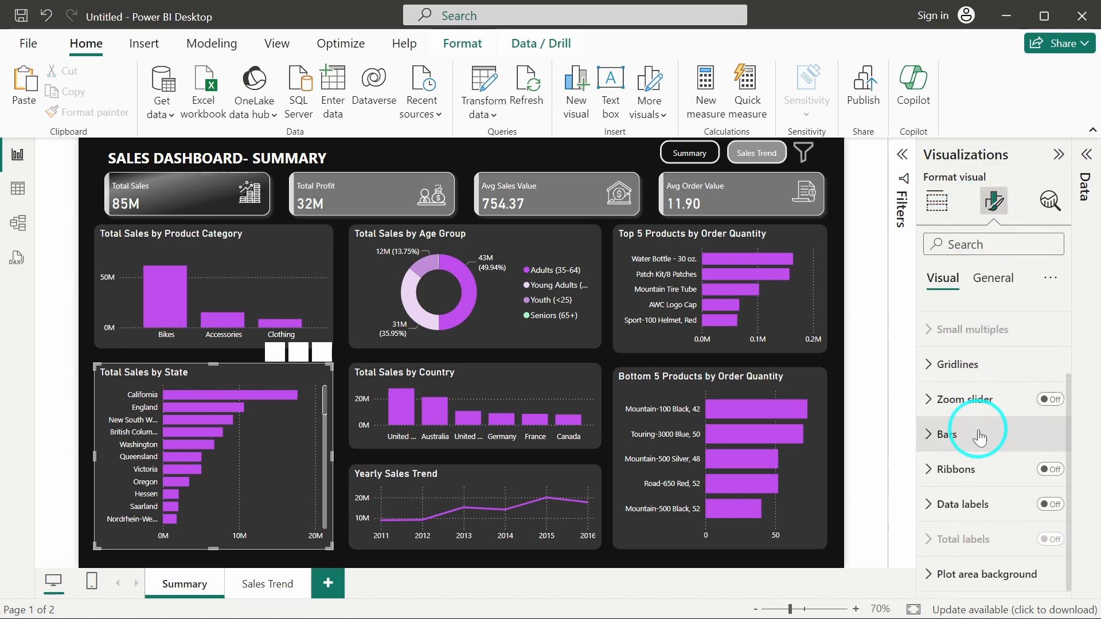
left_click(979, 437)
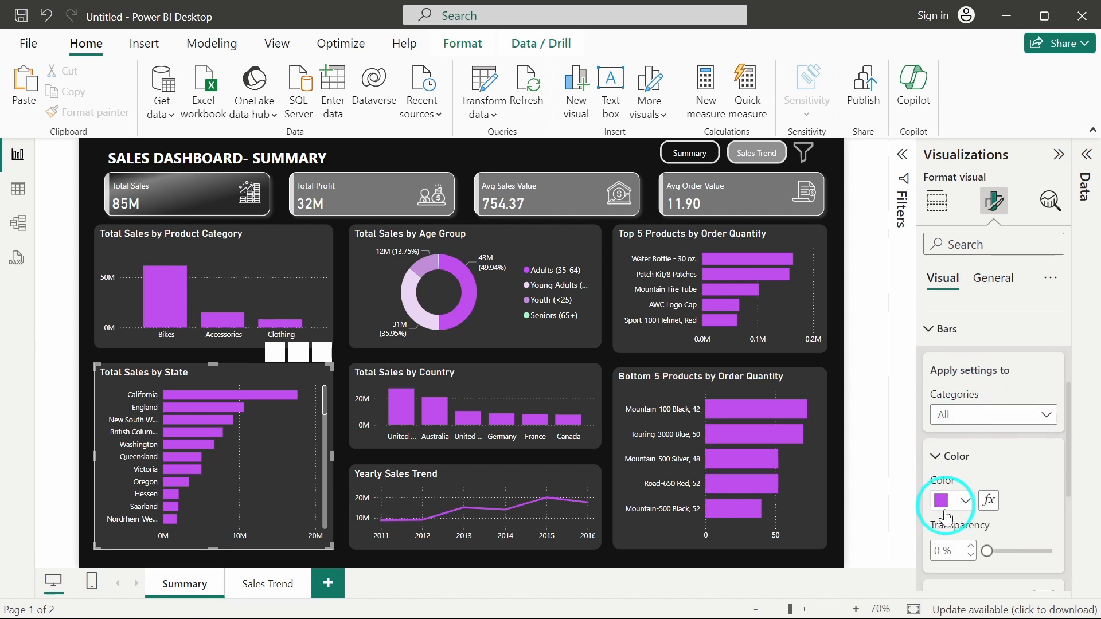
left_click(941, 503)
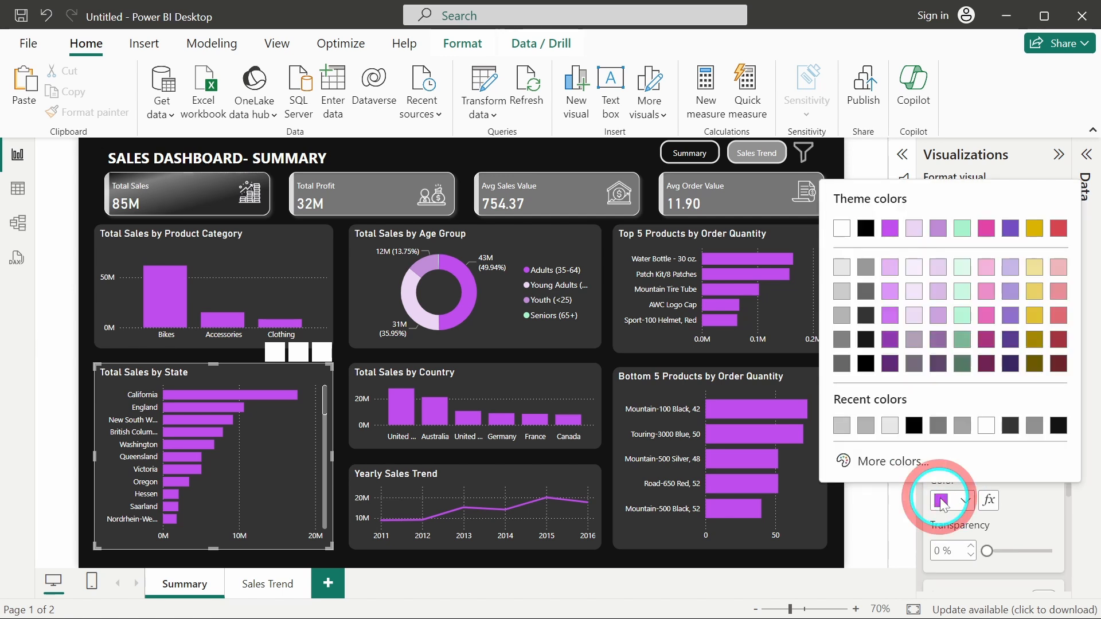
left_click(885, 469)
type("#A5F4CB")
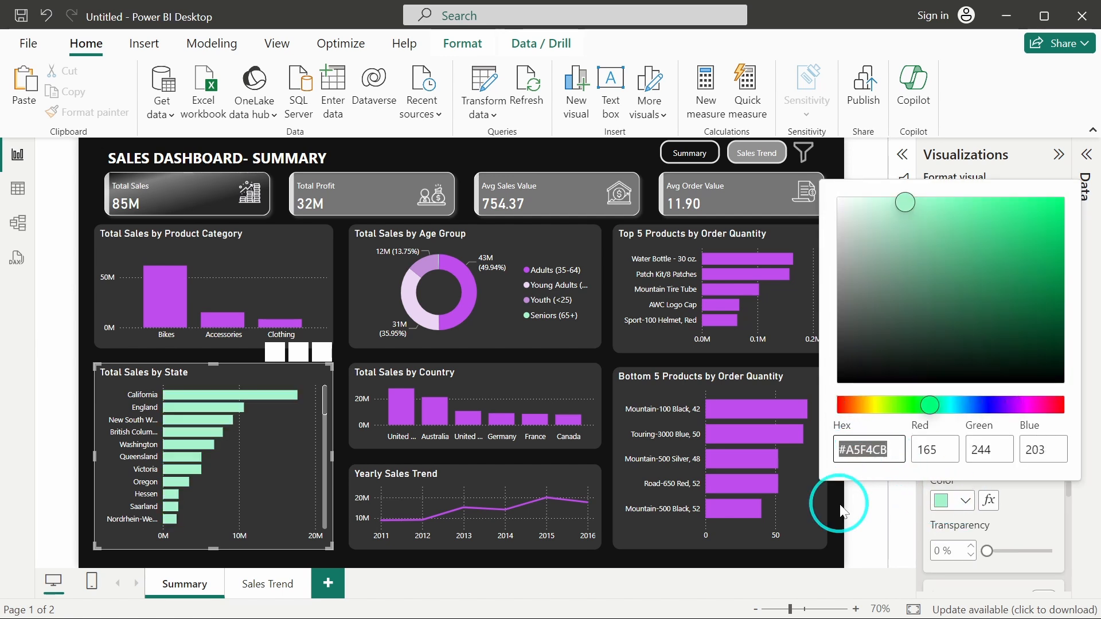
left_click(839, 504)
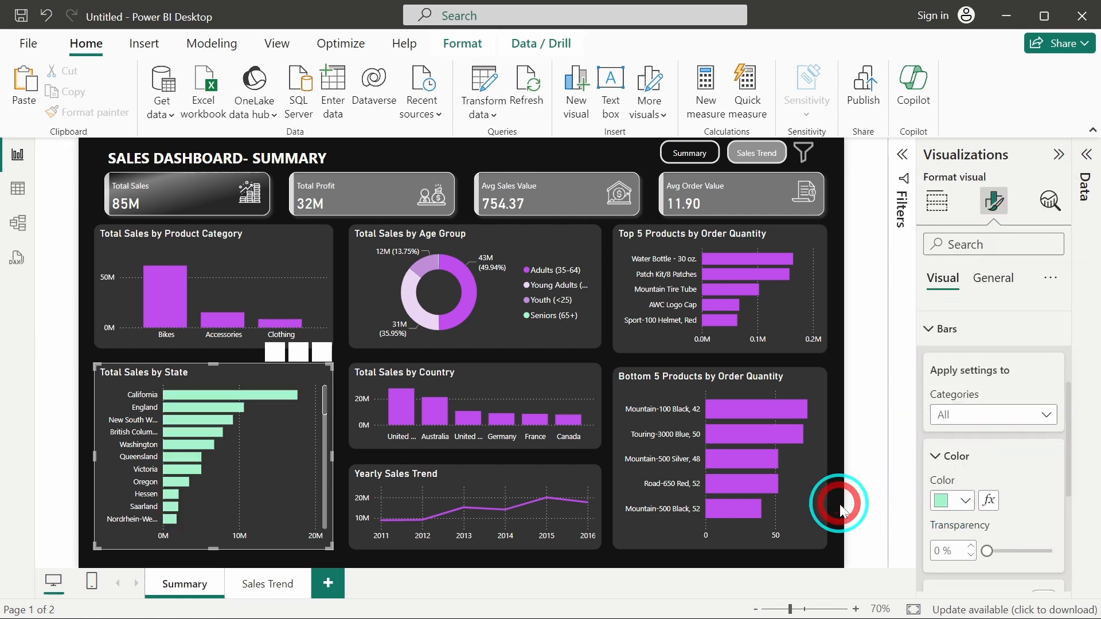
Set the column color of the Total Sales by Country chart to the recent light green #A5F4CB.
left_click(506, 392)
left_click(944, 509)
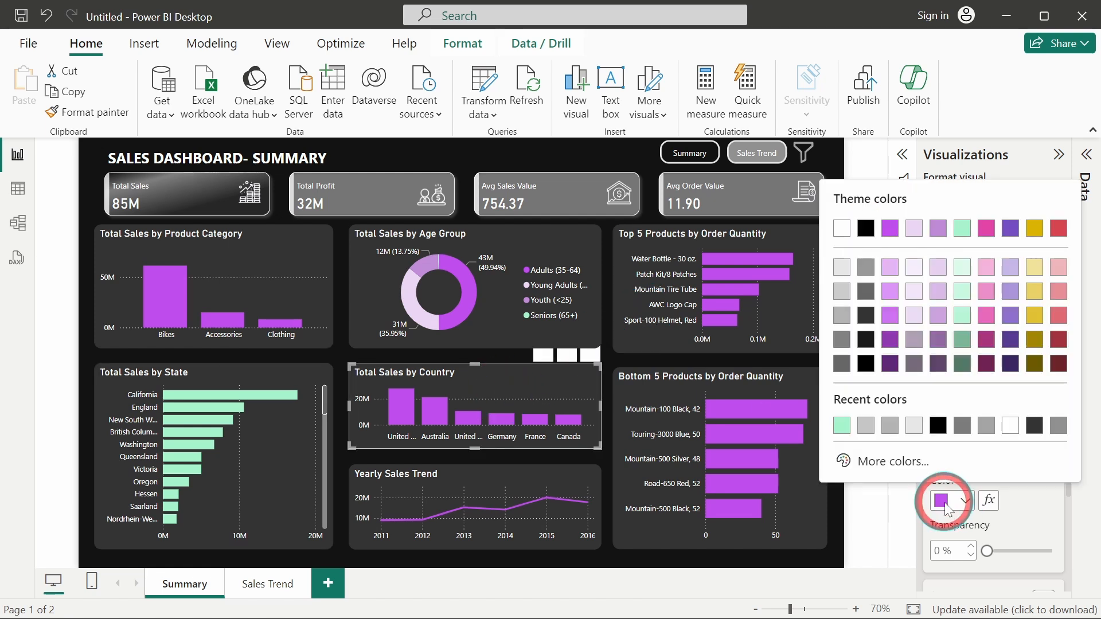
left_click(848, 420)
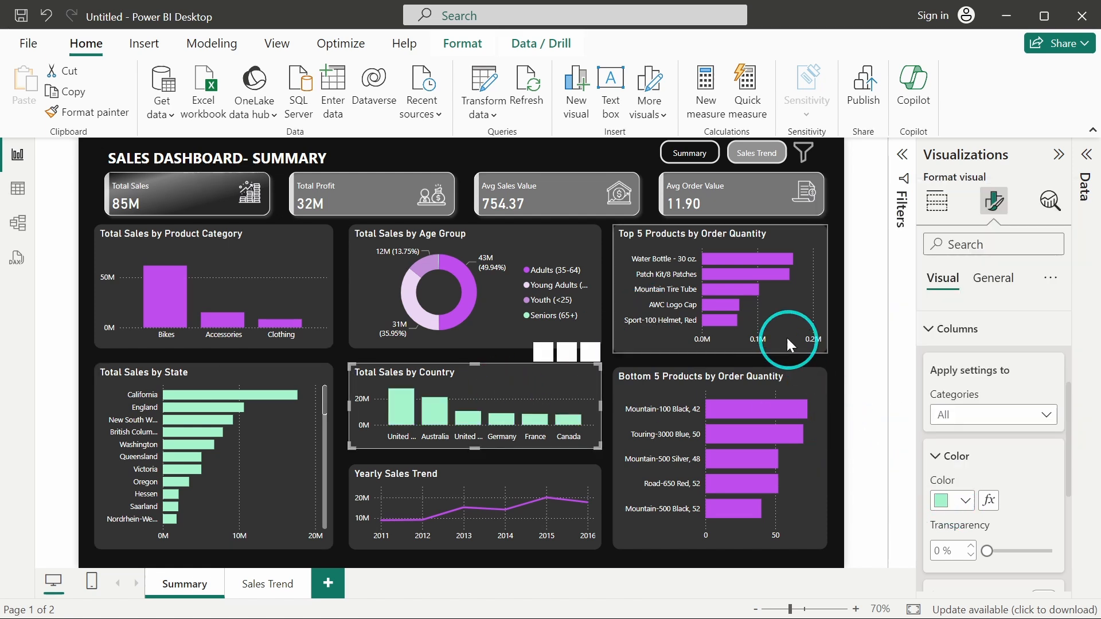
Recolor the bars of the Top 5 Products by Order Quantity chart with the recent light green #A5F4CB.
left_click(765, 305)
left_click(943, 510)
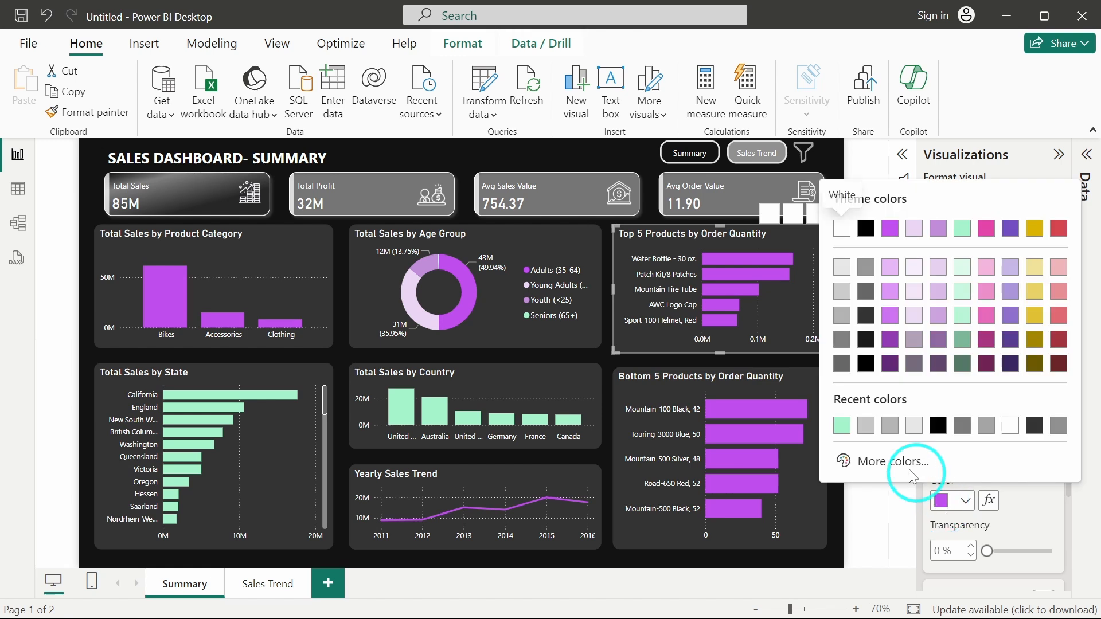
left_click(849, 422)
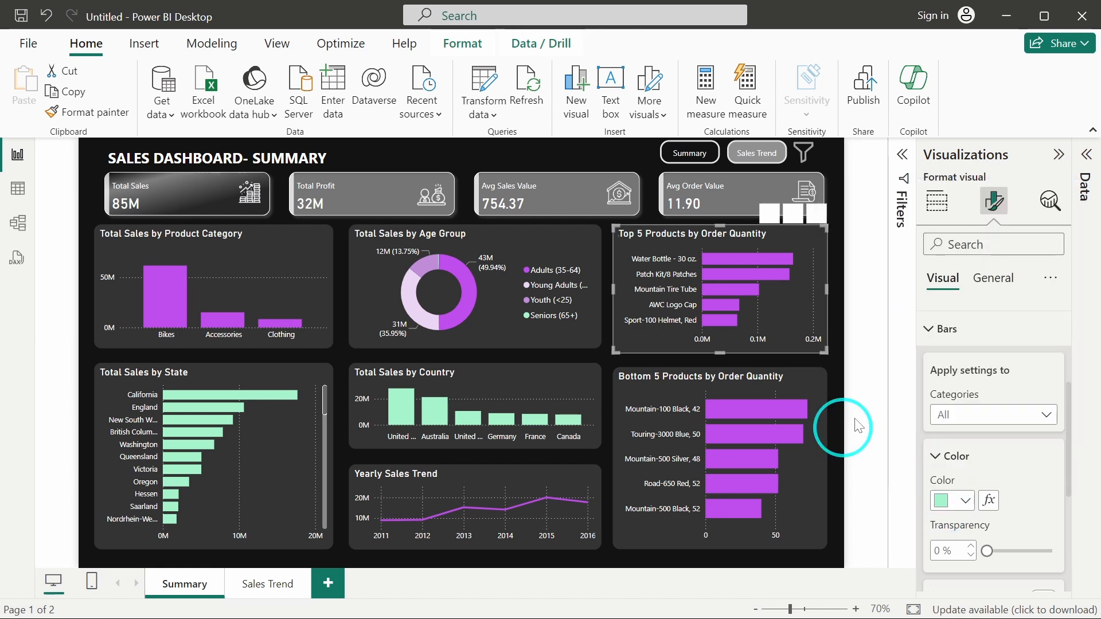
Turn off the X-axis values on the Top 5 Products by Order Quantity chart.
left_click(937, 201)
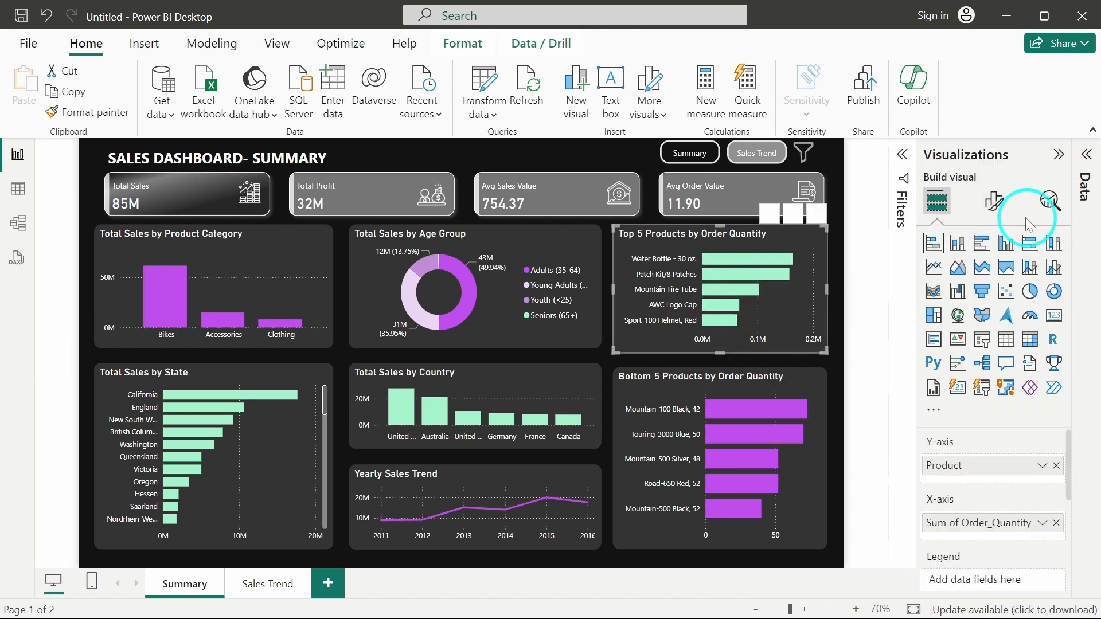
left_click(994, 200)
left_click(967, 332)
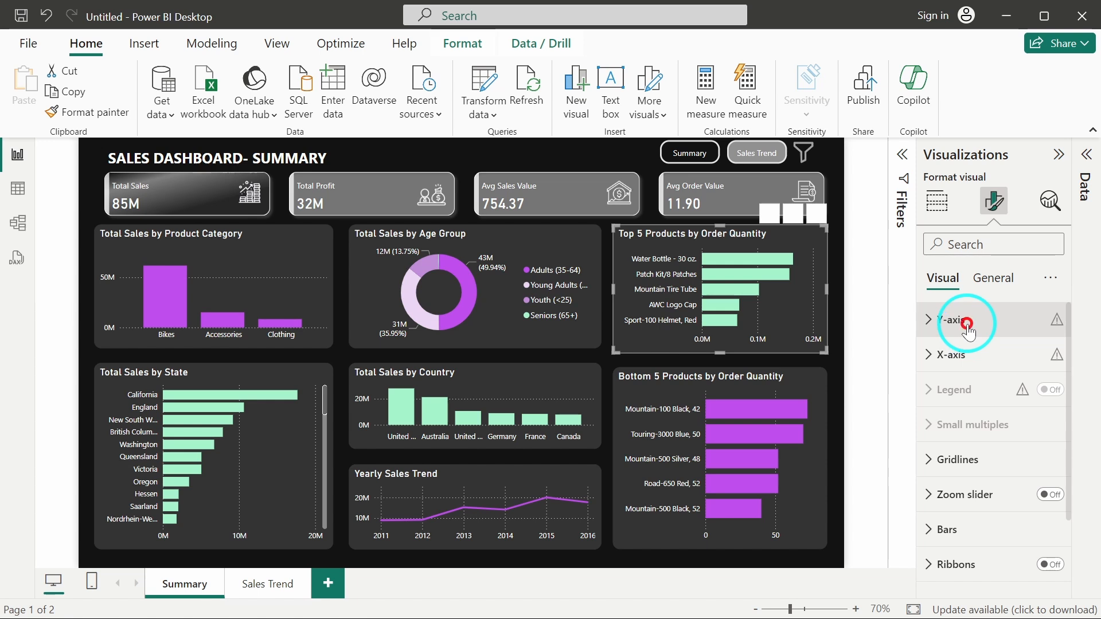
left_click(966, 322)
left_click(972, 347)
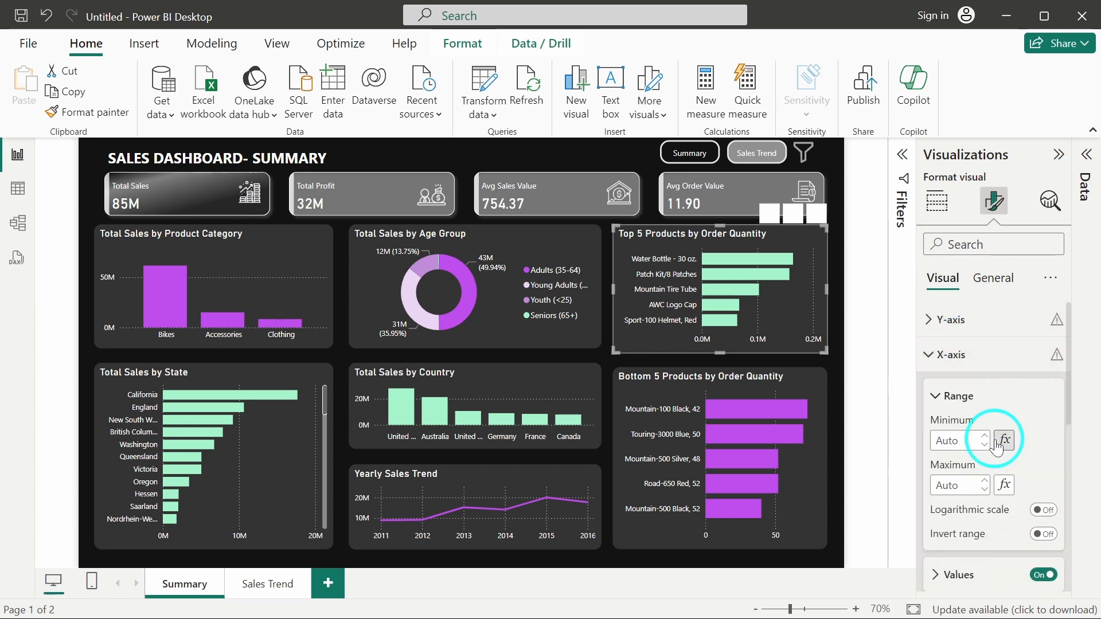
scroll(1000, 437, "down", 4)
left_click(1040, 321)
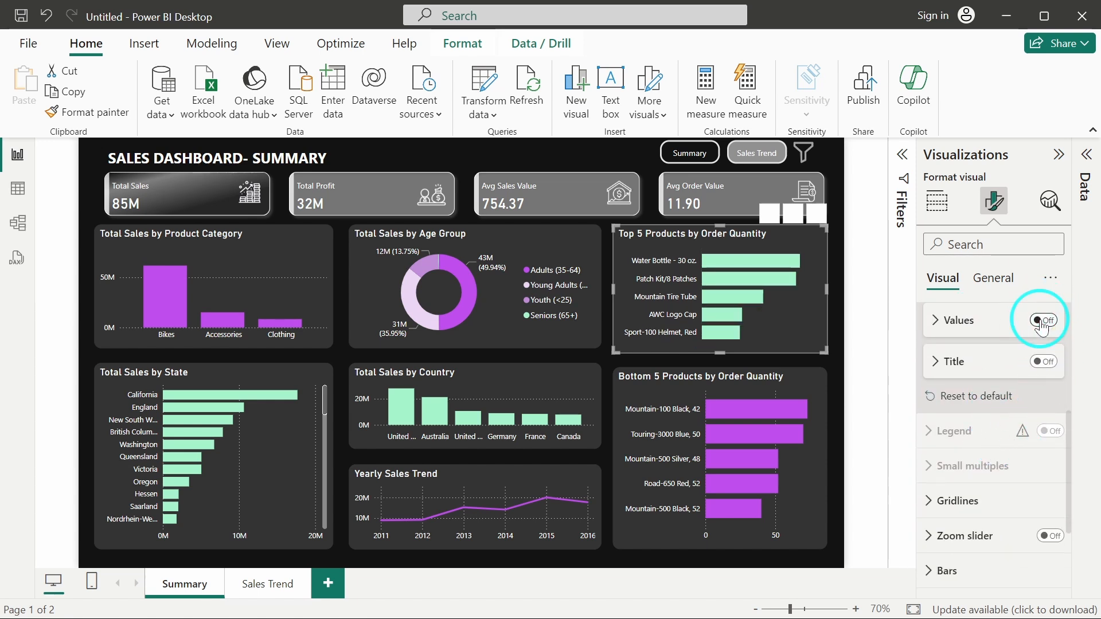
Turn off the X-axis values on the Bottom 5 Products by Order Quantity chart.
left_click(798, 479)
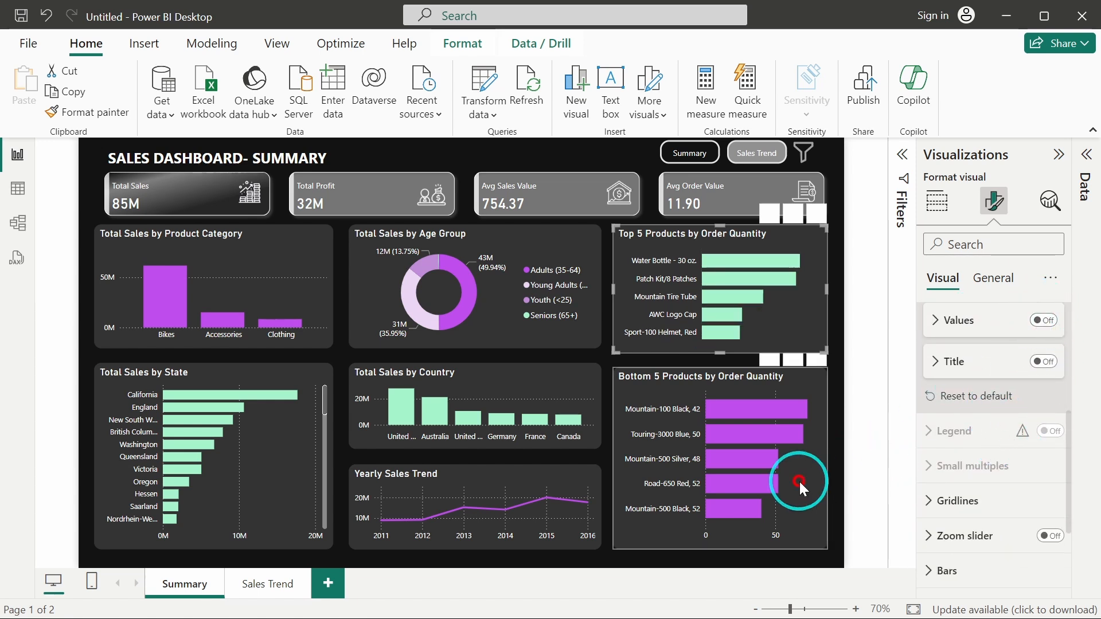
left_click(1043, 320)
left_click(604, 295)
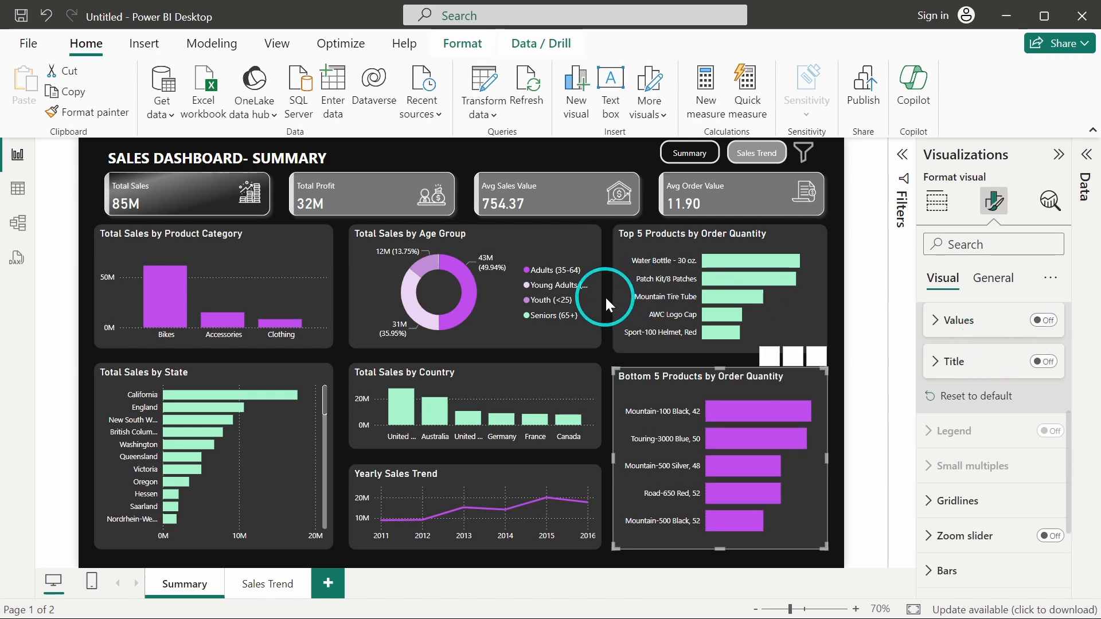
Turn off the Y-axis values on the Total Sales by Country column chart.
left_click(509, 393)
left_click(994, 202)
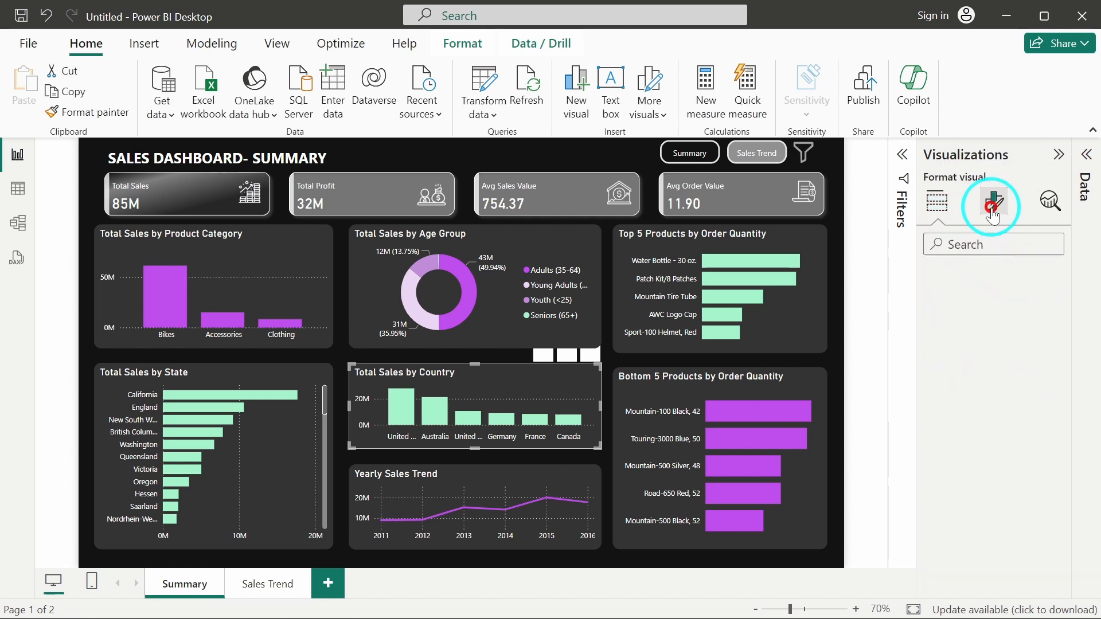
left_click(978, 352)
scroll(946, 436, "down", 3)
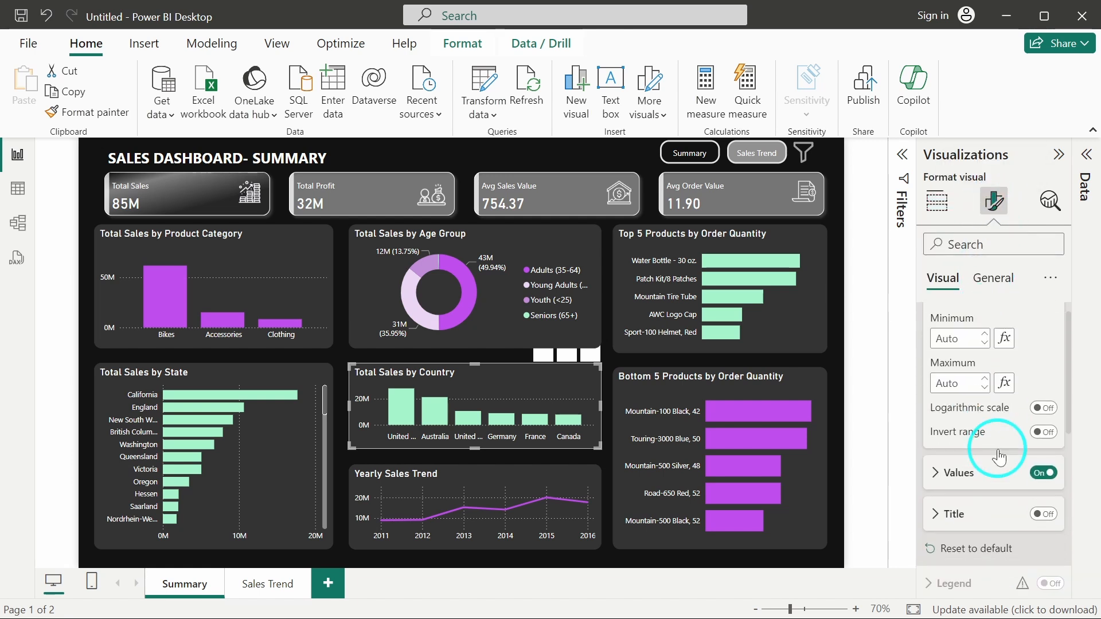
left_click(1045, 439)
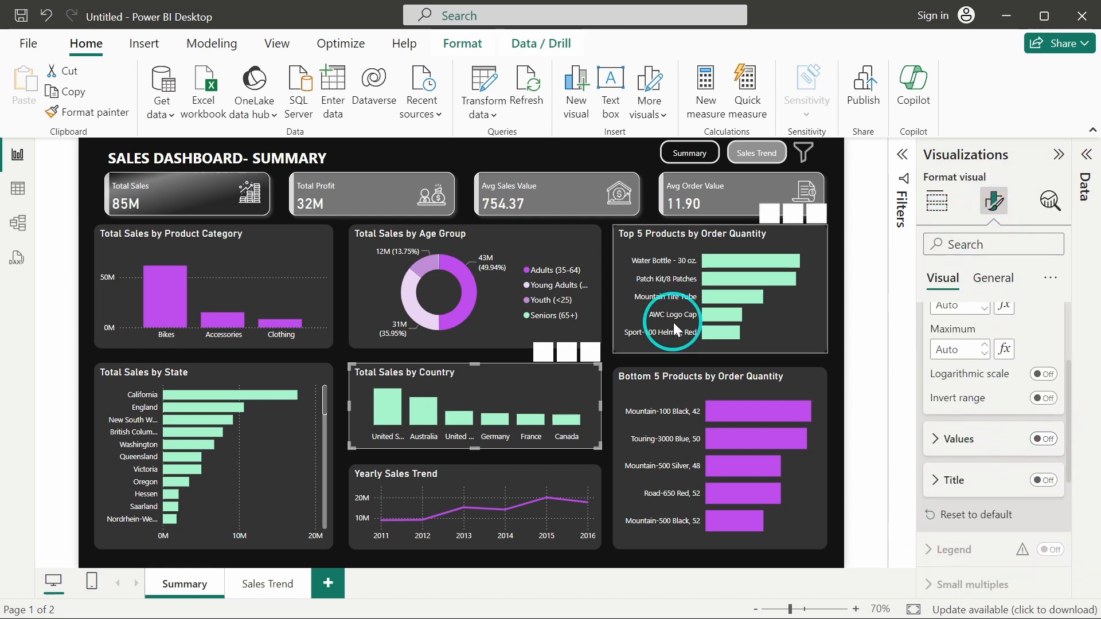
left_click(604, 241)
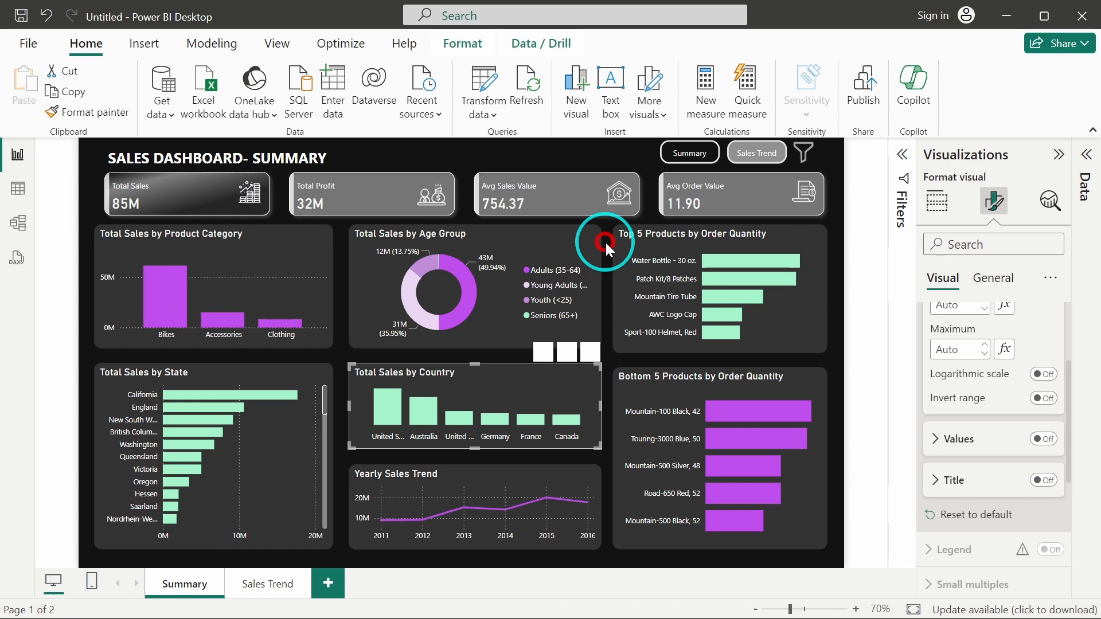
On the Sales Trend page, set the lower line chart's line color to the recent light green #A5F4CB.
left_click(269, 589)
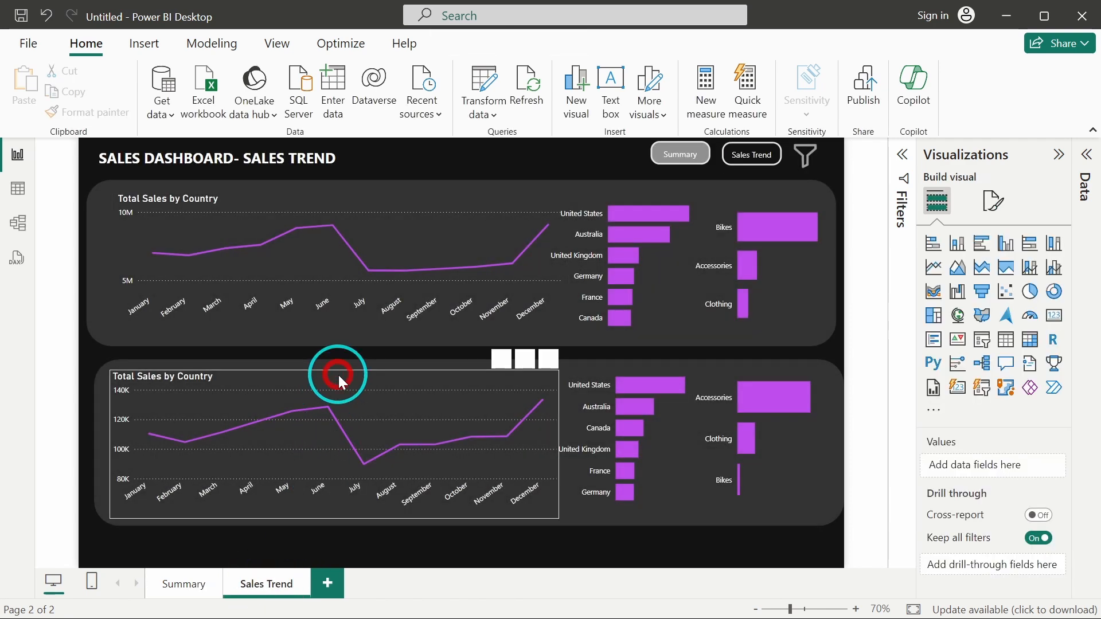
left_click(338, 380)
left_click(993, 200)
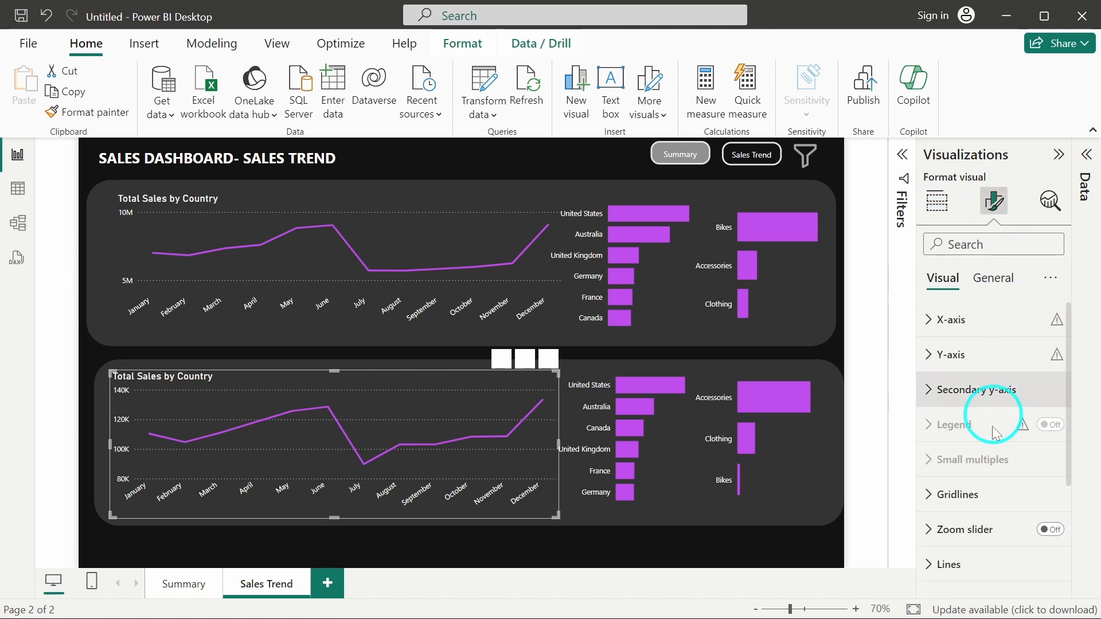
scroll(992, 427, "down", 3)
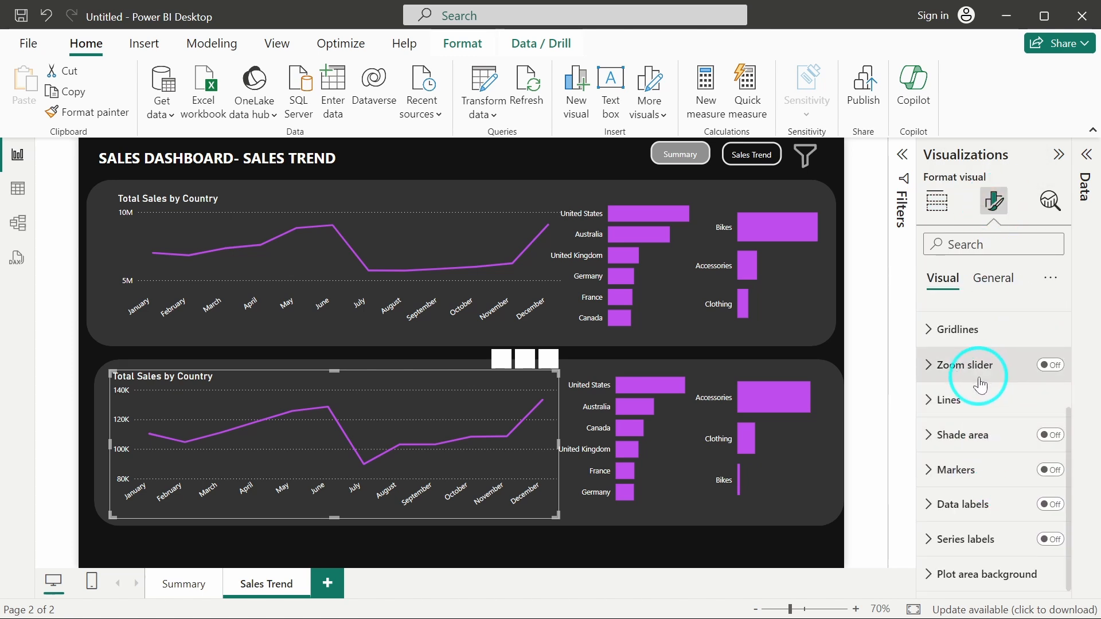
left_click(974, 398)
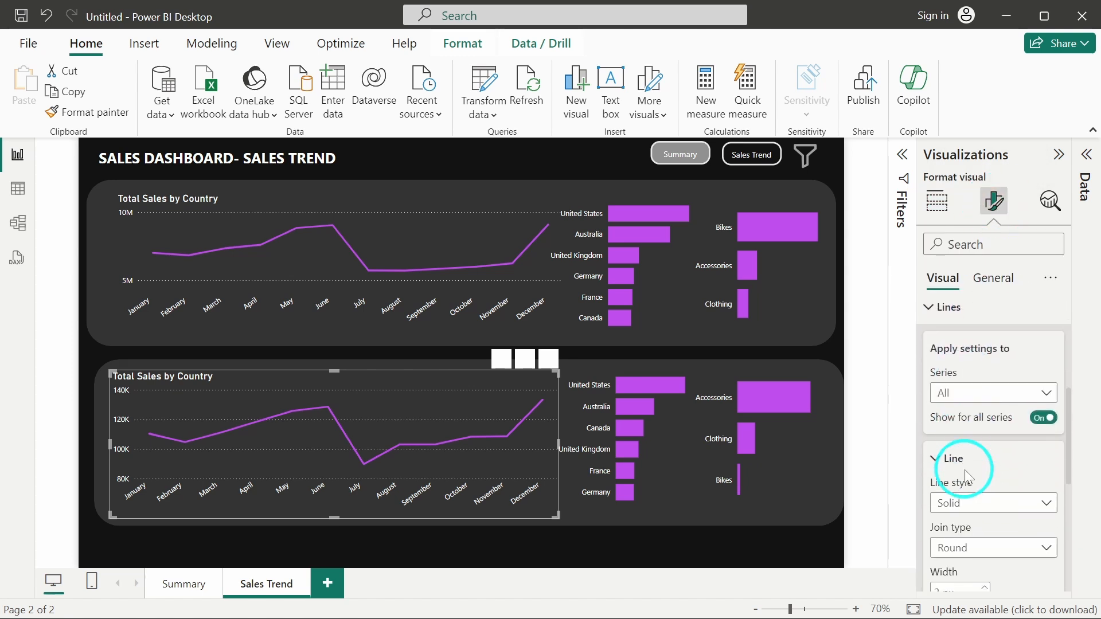
scroll(1041, 460, "down", 2)
left_click(950, 430)
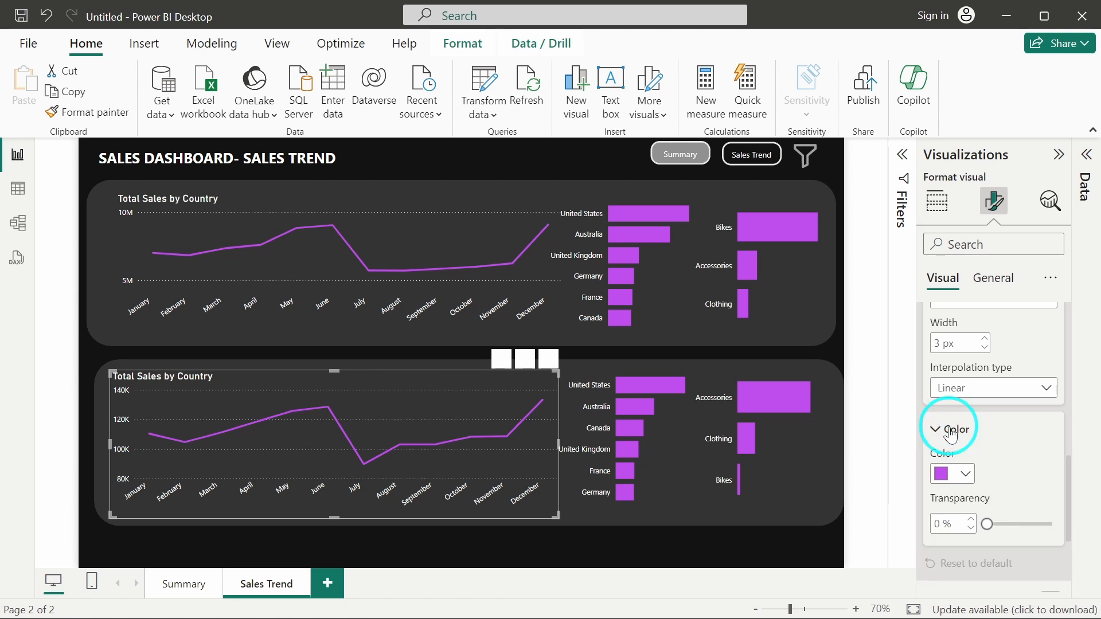
left_click(941, 411)
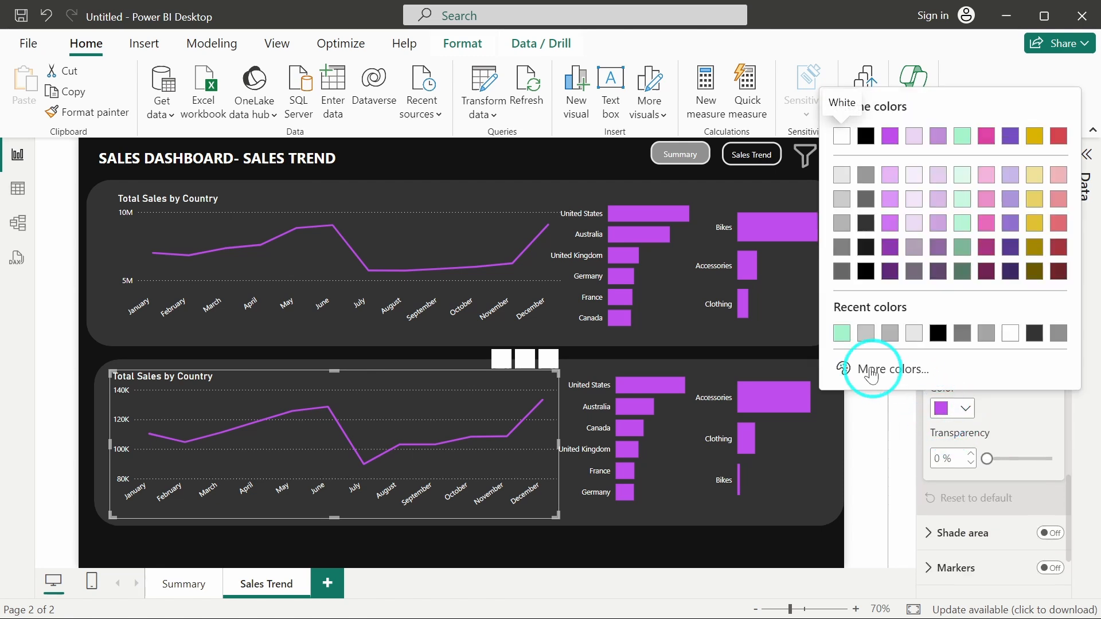
left_click(841, 333)
Set the bars of the lower sales-by-country bar chart on the Sales Trend page to the recent light green.
left_click(665, 429)
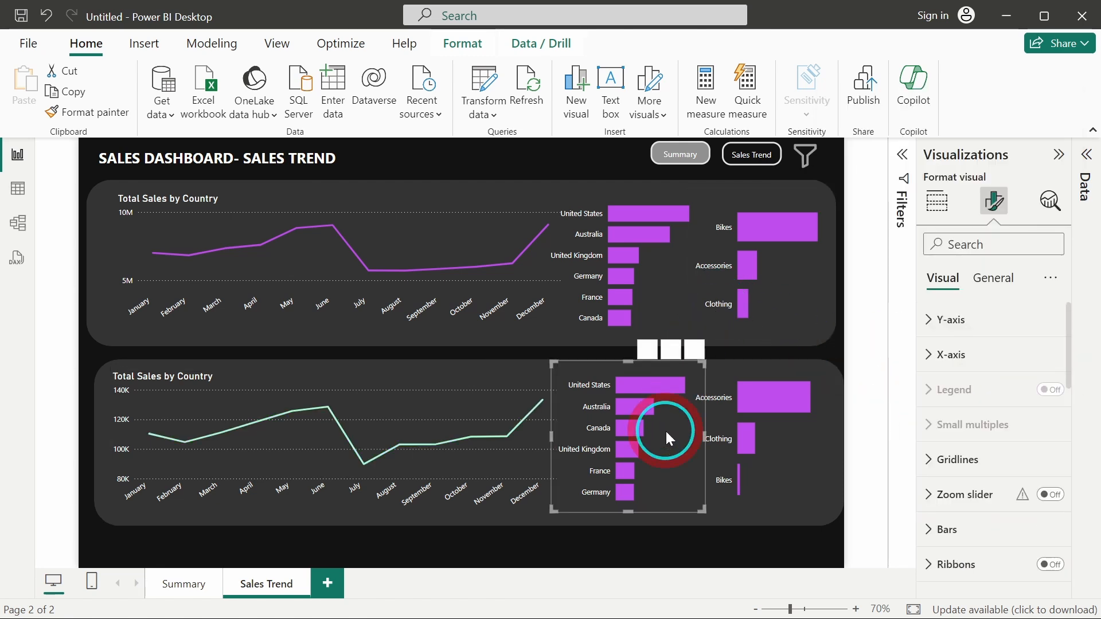
scroll(991, 367, "down", 2)
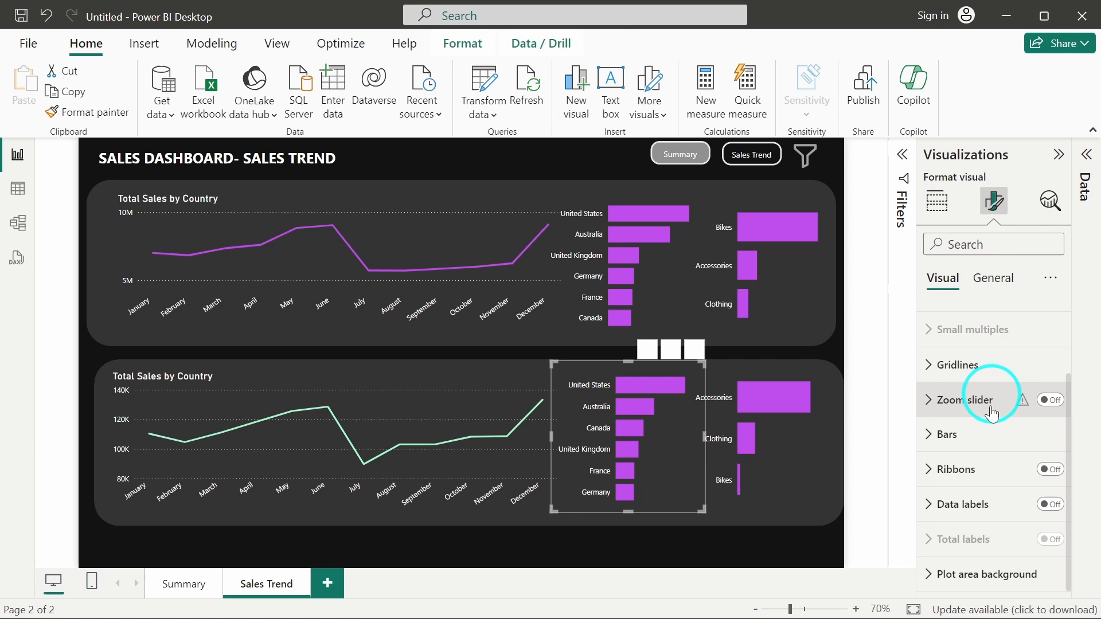
left_click(982, 444)
left_click(941, 427)
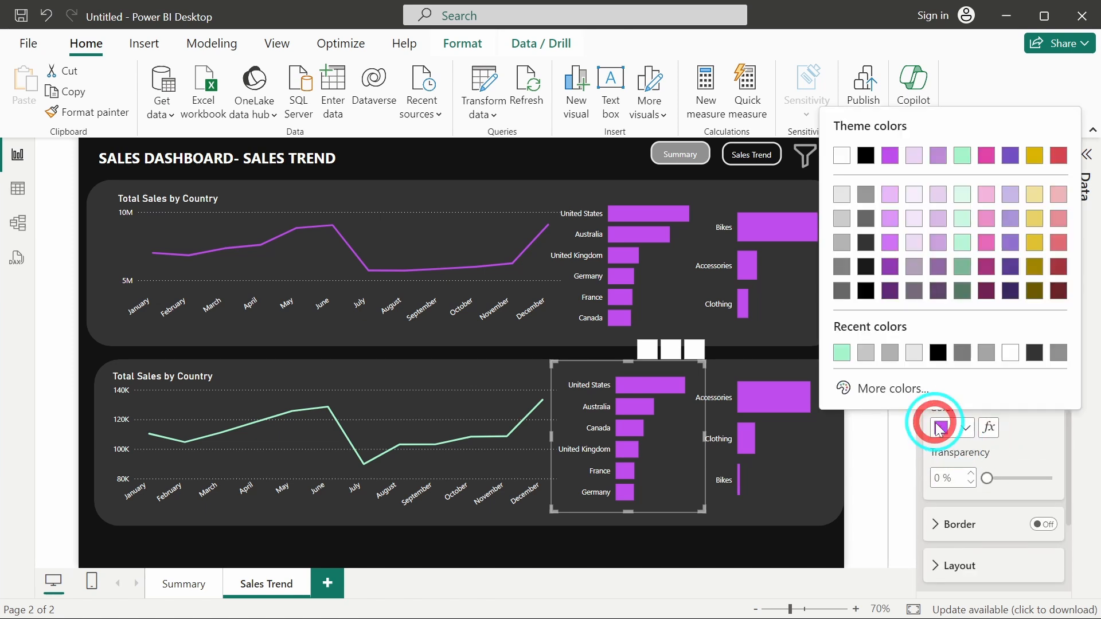
left_click(842, 352)
Set the bars of the lower product category bar chart to the same recent light green and deselect the chart.
left_click(780, 475)
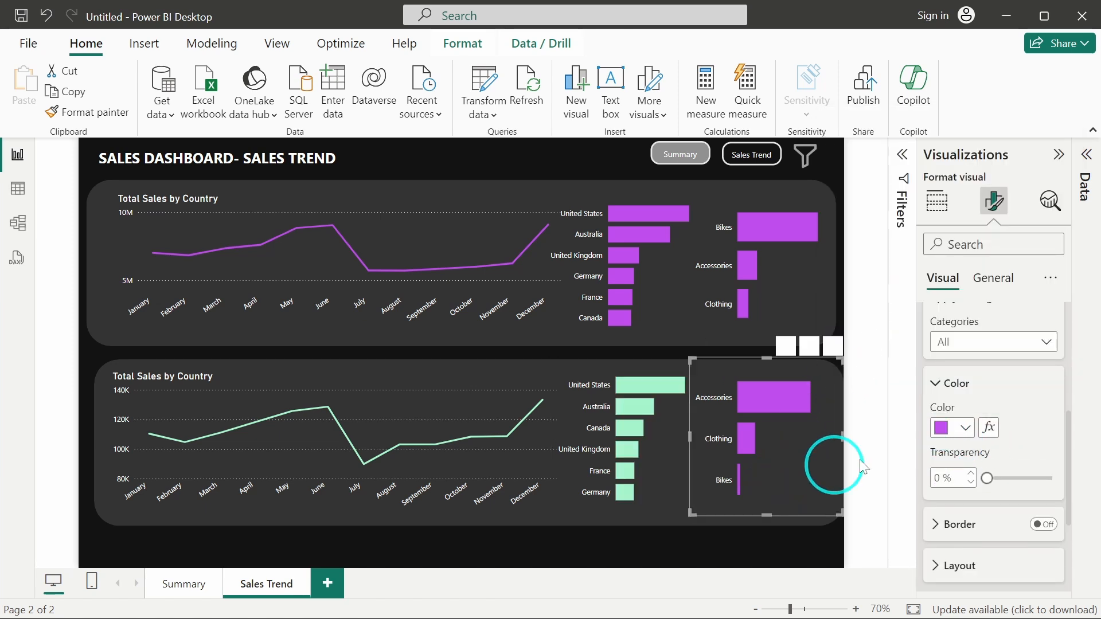
left_click(951, 431)
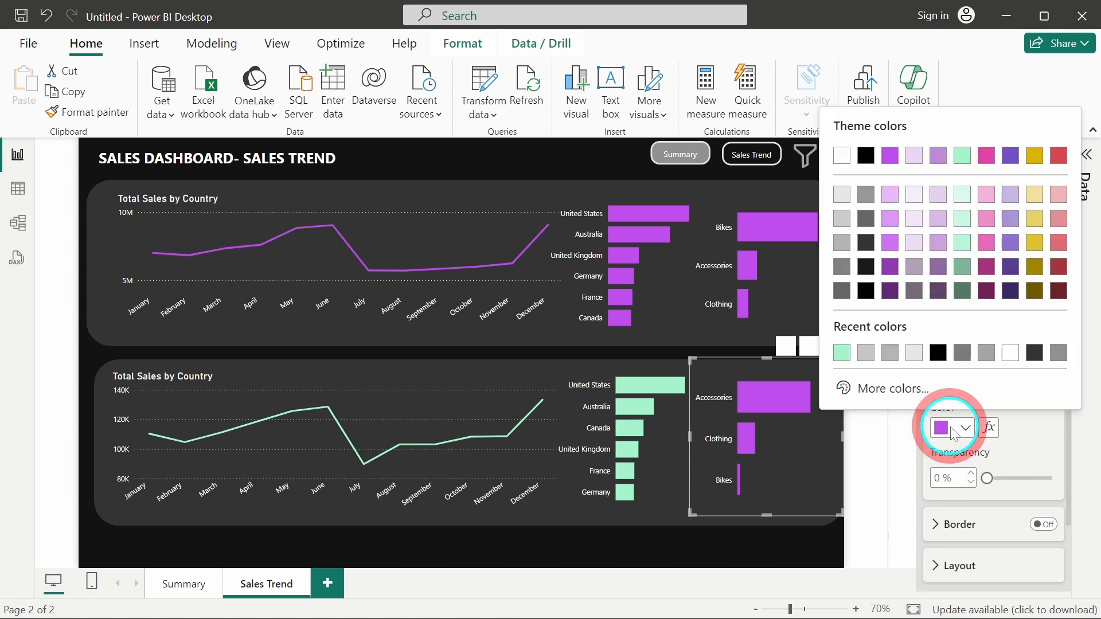
left_click(842, 352)
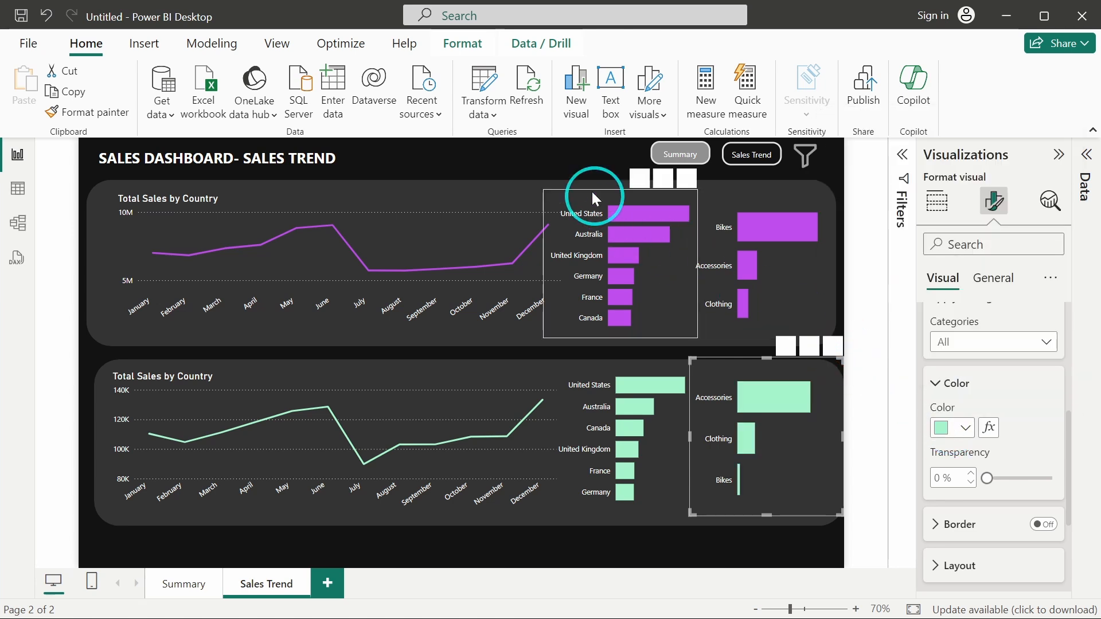
left_click(570, 164)
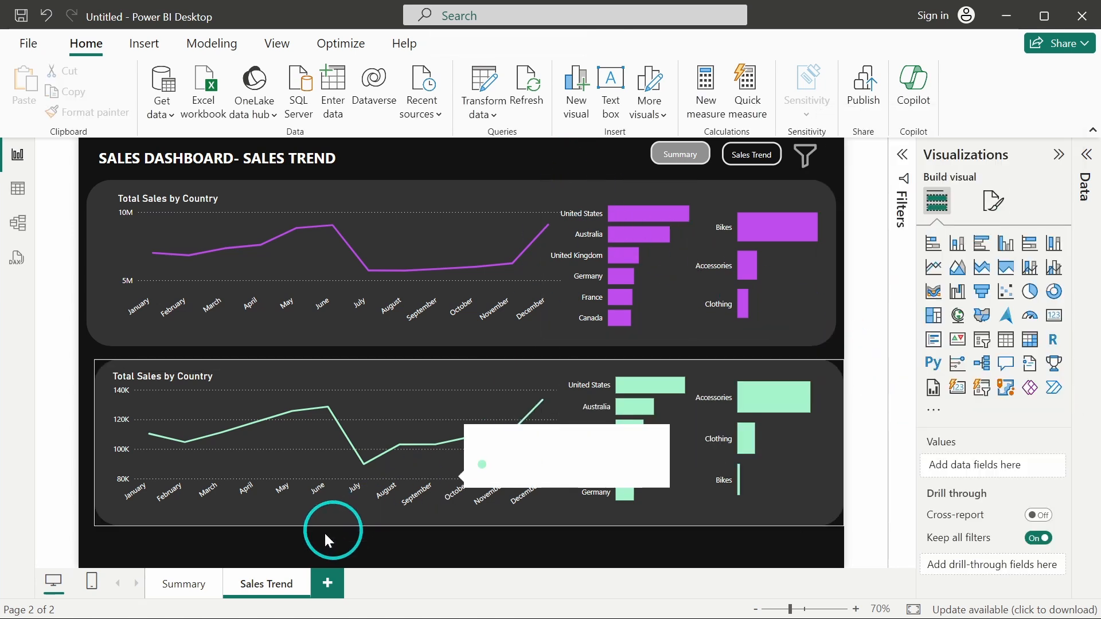
Compare the Summary and Sales Trend pages, and test opening and closing the filter pane on the Summary page.
left_click(181, 581)
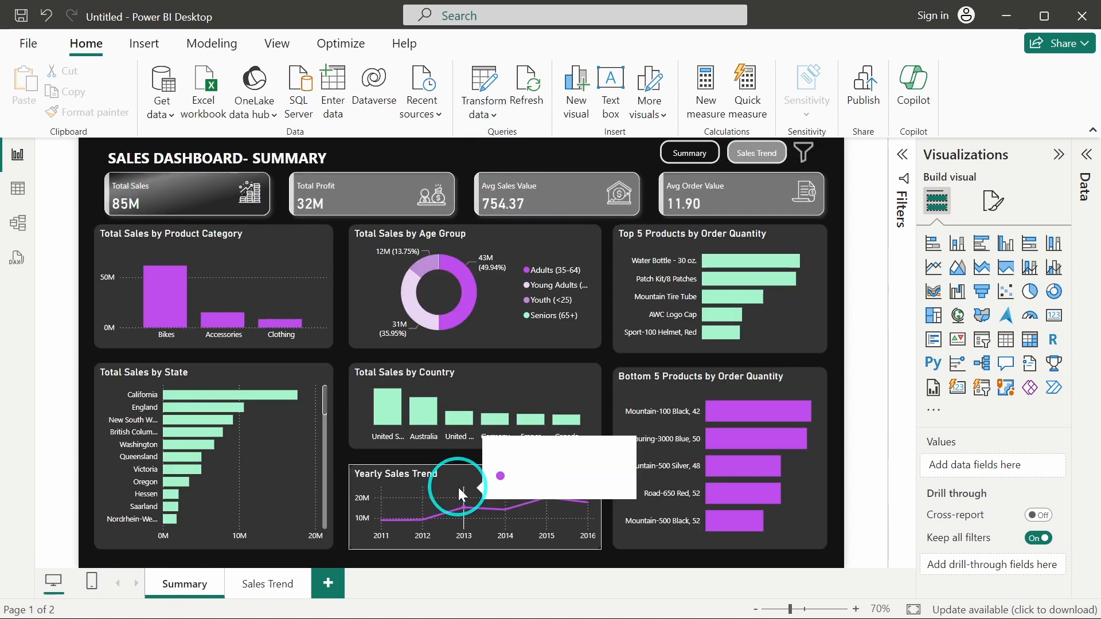
left_click(282, 588)
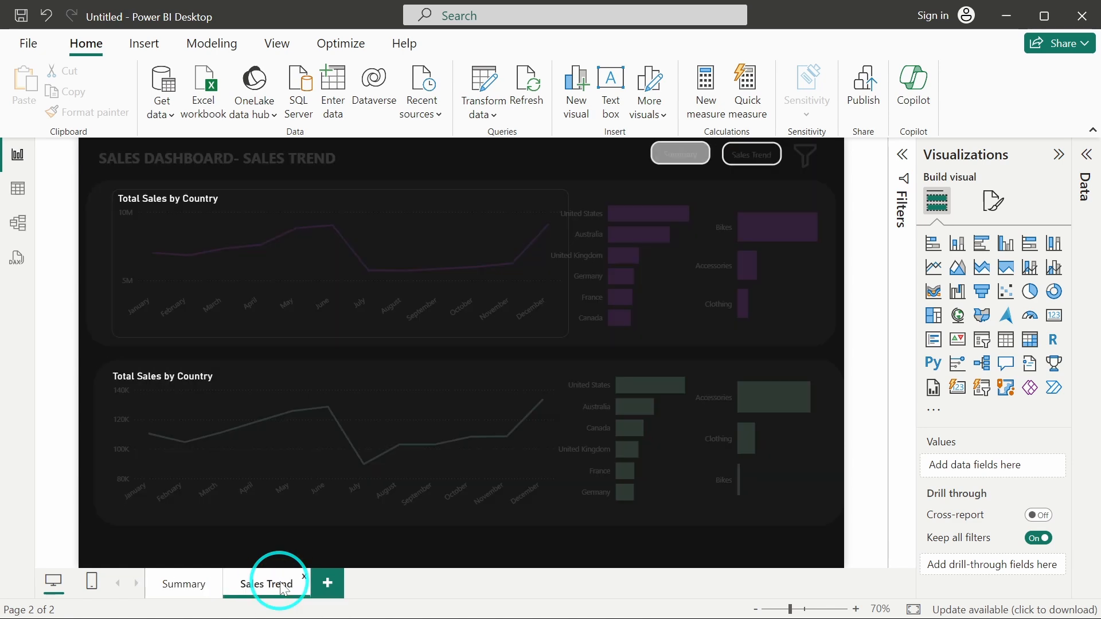
left_click(206, 594)
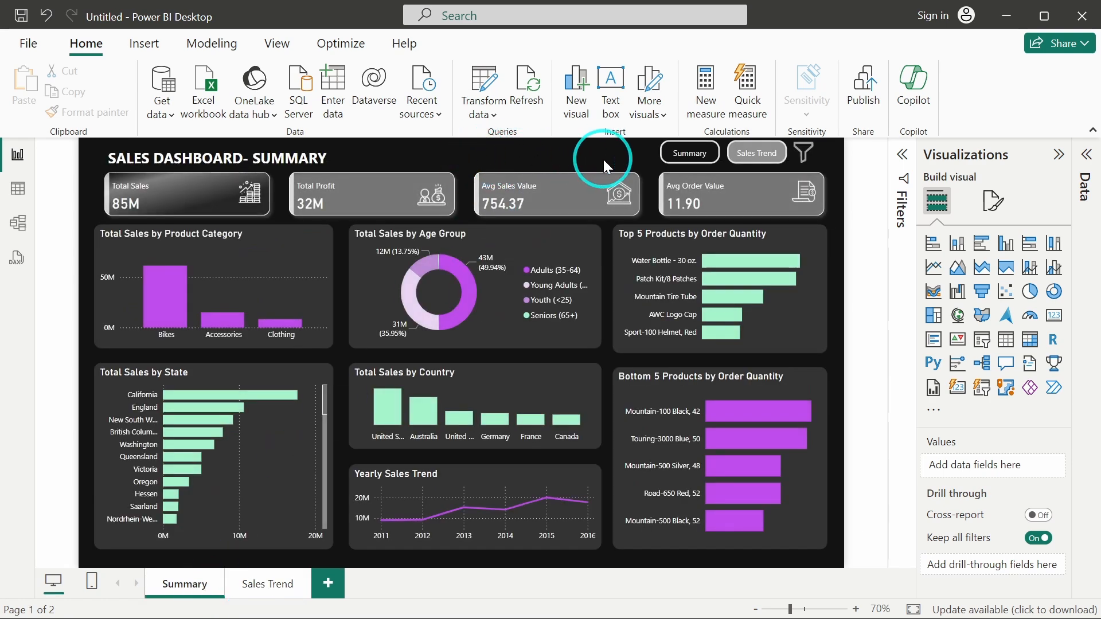
left_click(800, 160, "ctrl")
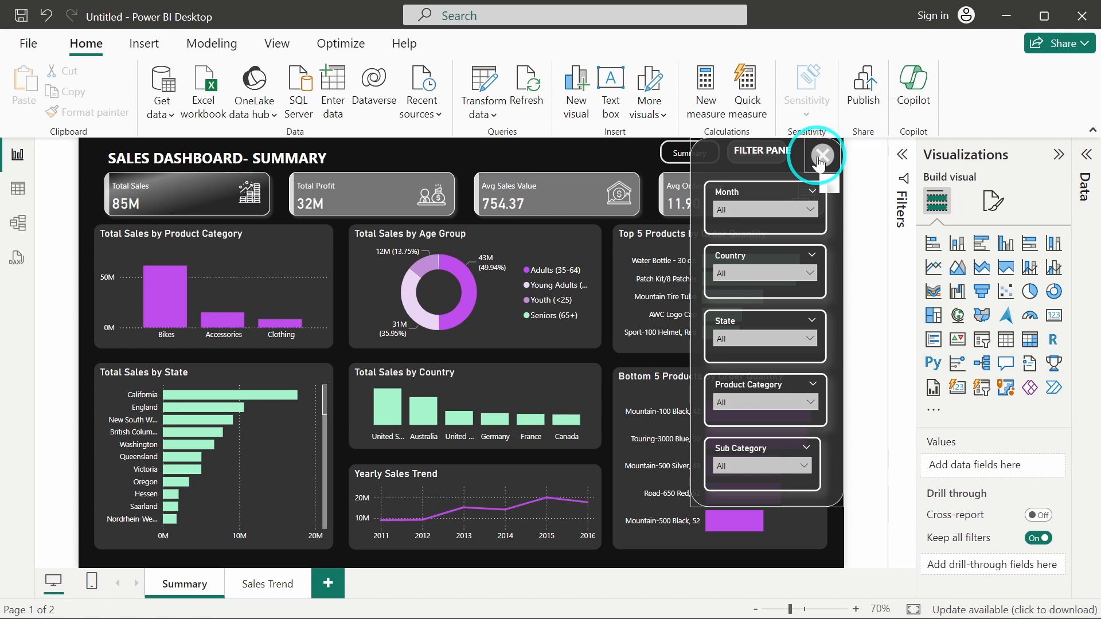
left_click(819, 160, "ctrl")
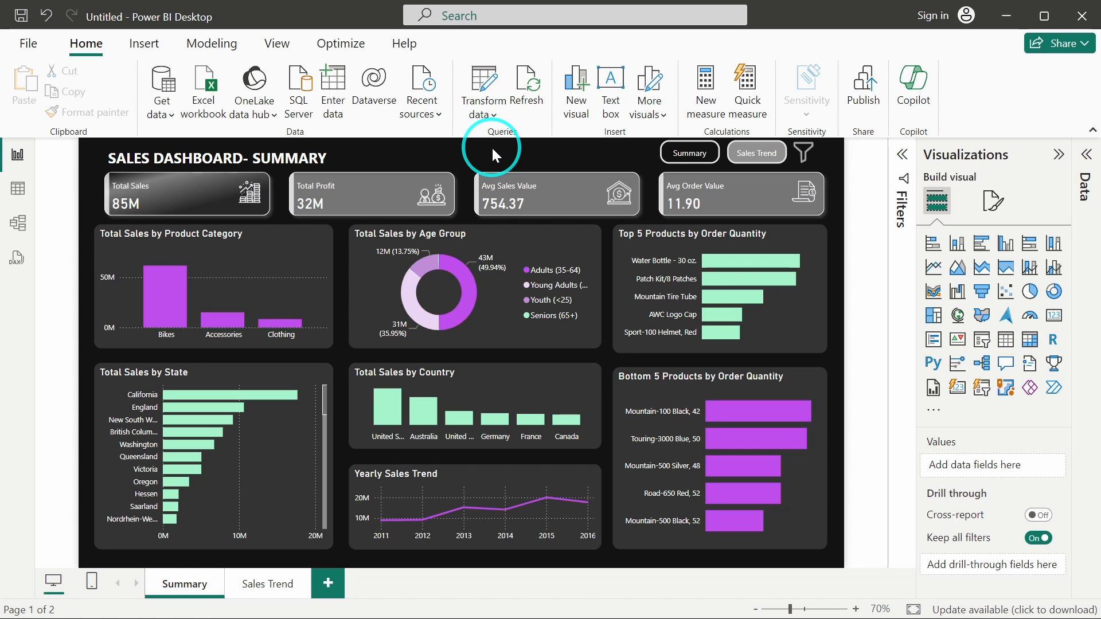
Check the Sales Trend page once more and return to the Summary page.
left_click(280, 178)
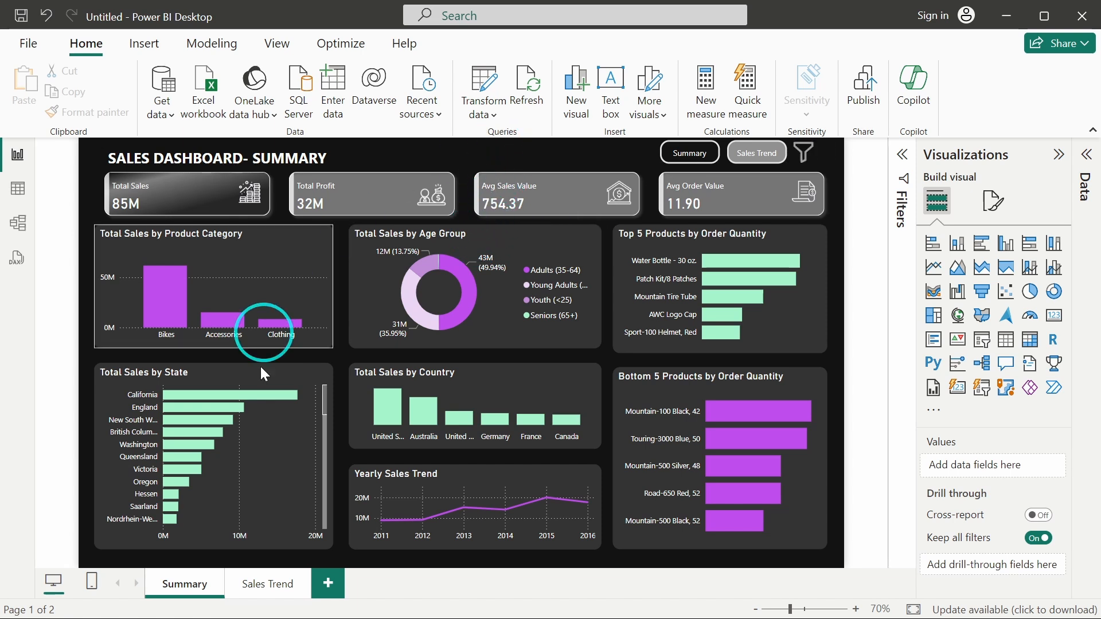
left_click(265, 596)
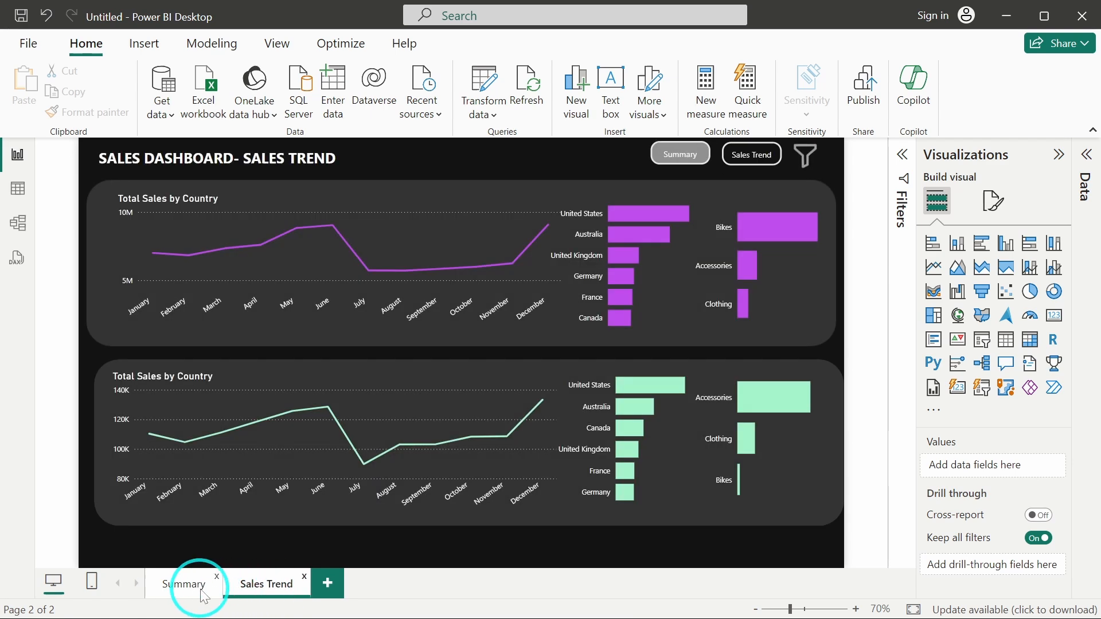
left_click(202, 596)
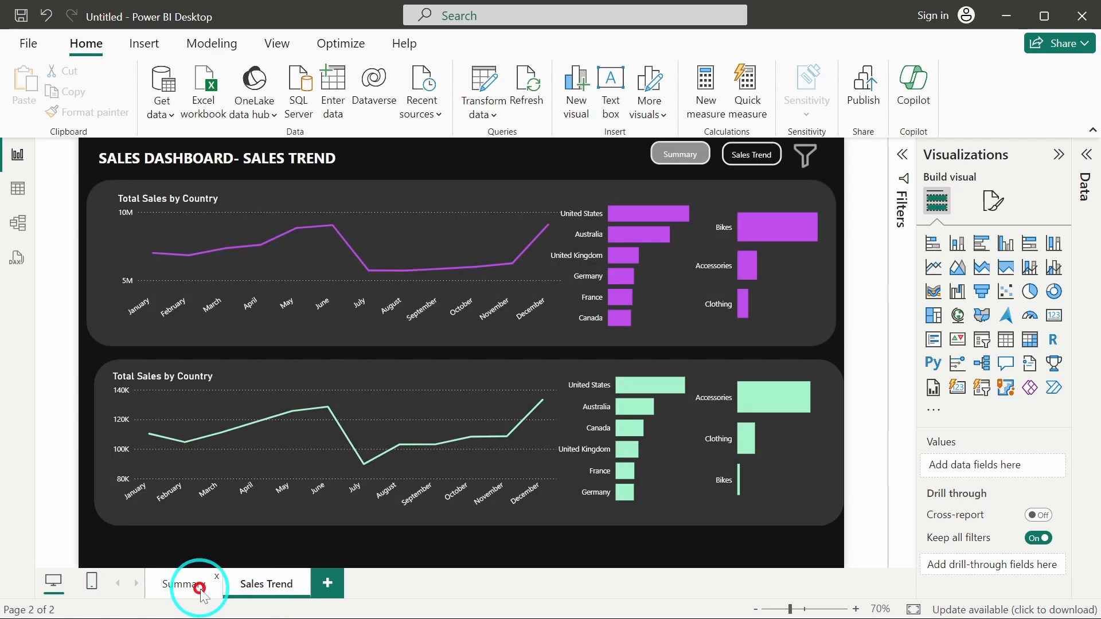